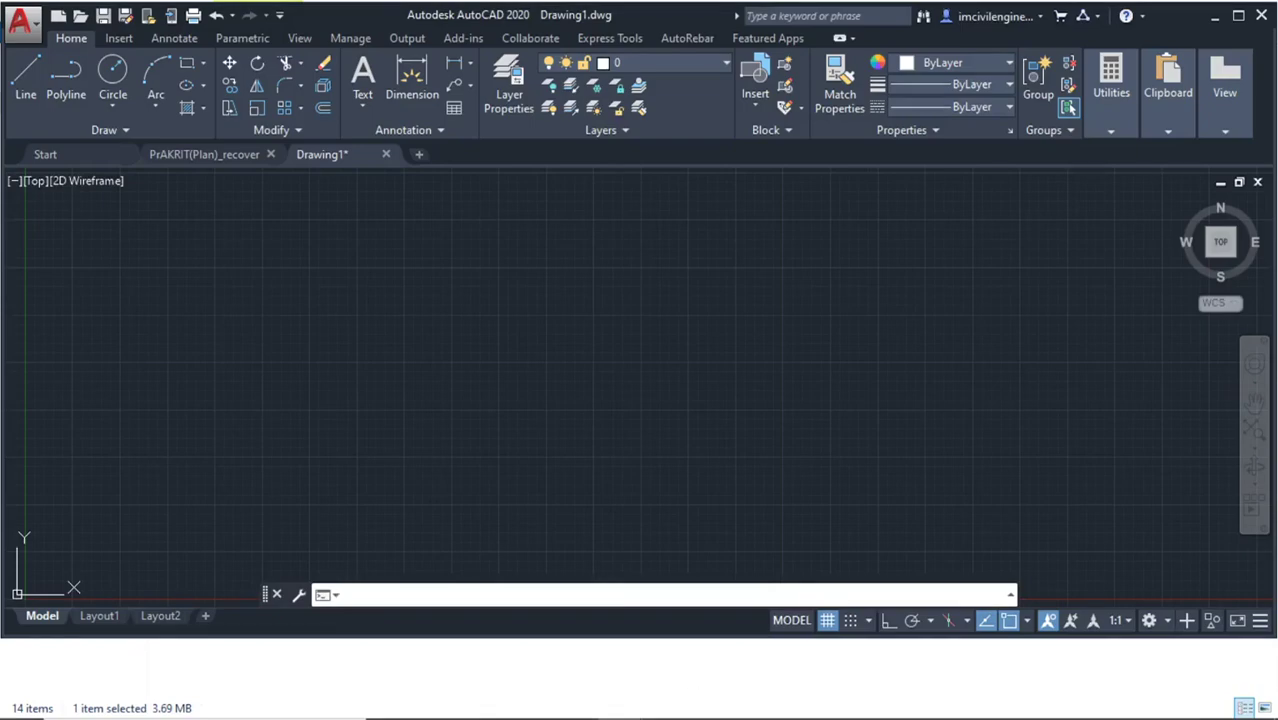
# Return from the recorder to AutoCAD, maximize its window and open the Application menu
pyautogui.click(521, 705)
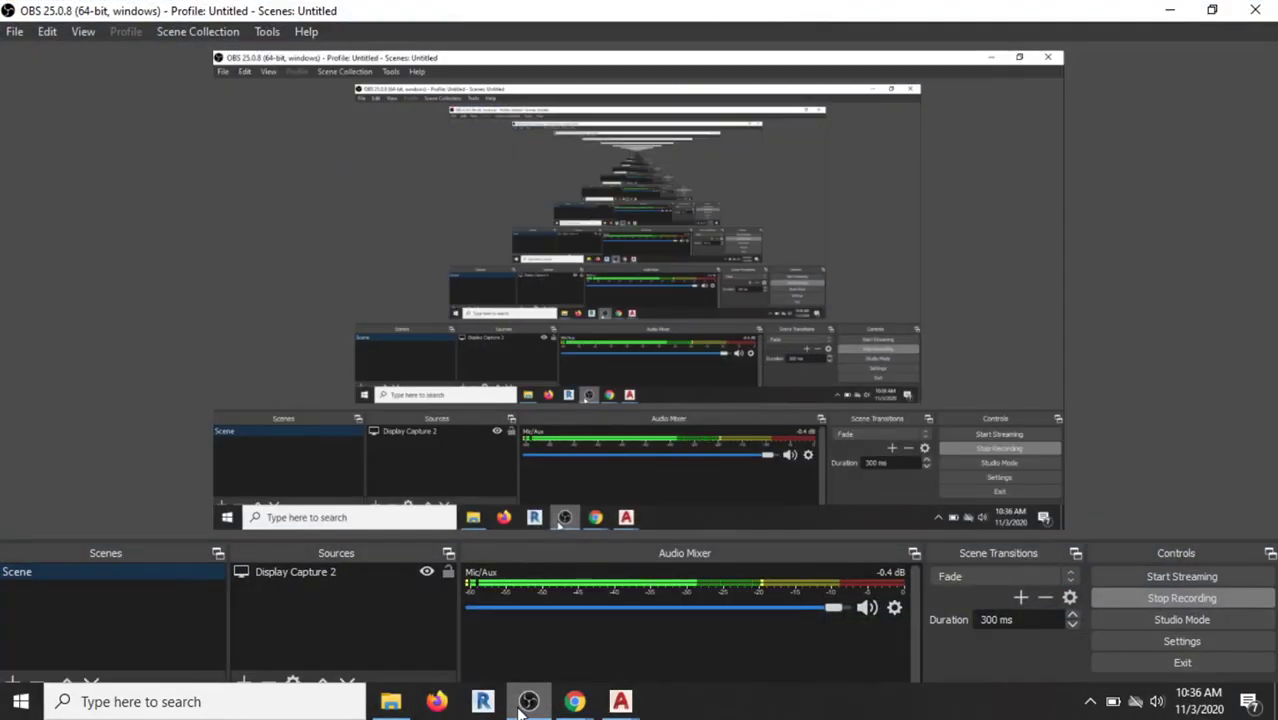
pyautogui.click(521, 703)
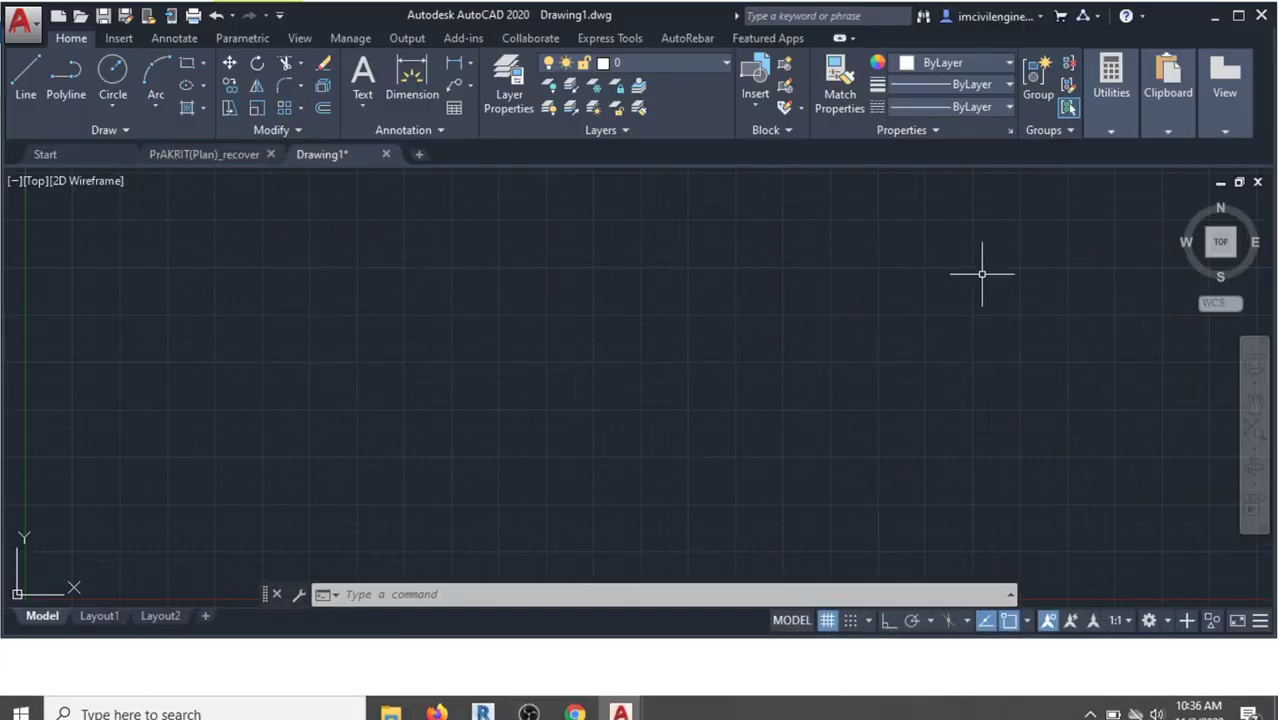
pyautogui.click(1239, 16)
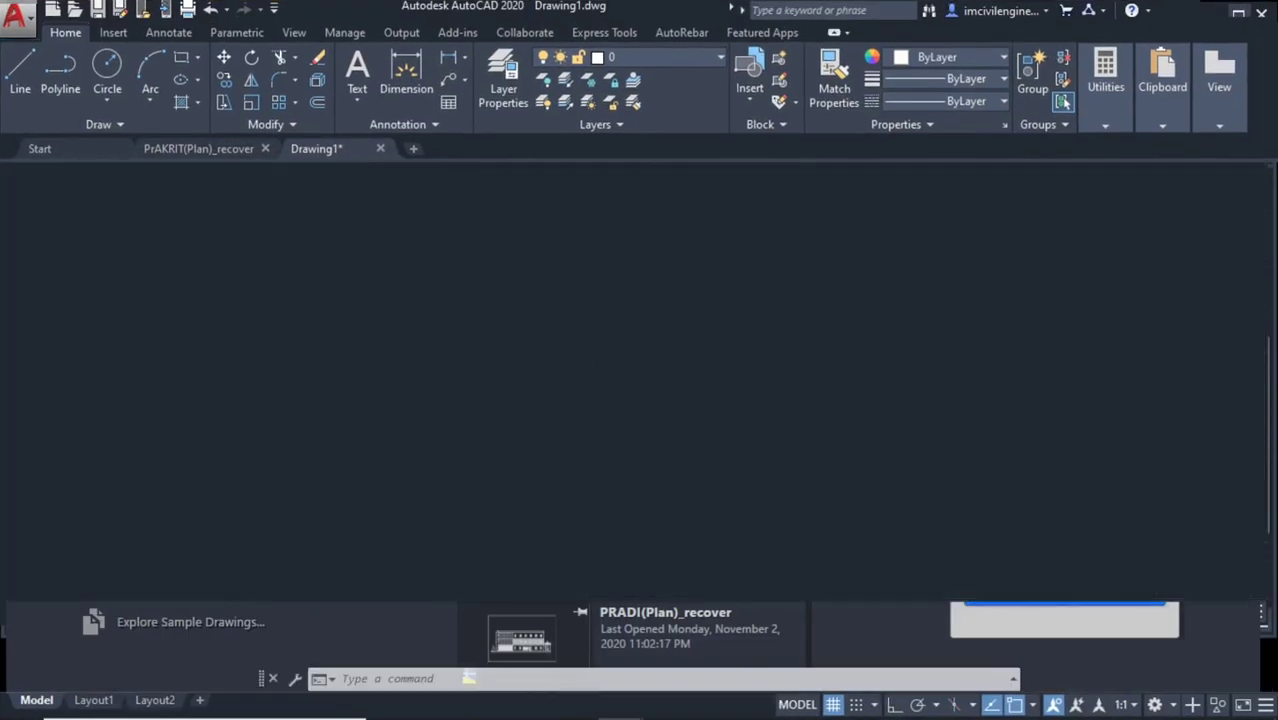
pyautogui.click(26, 28)
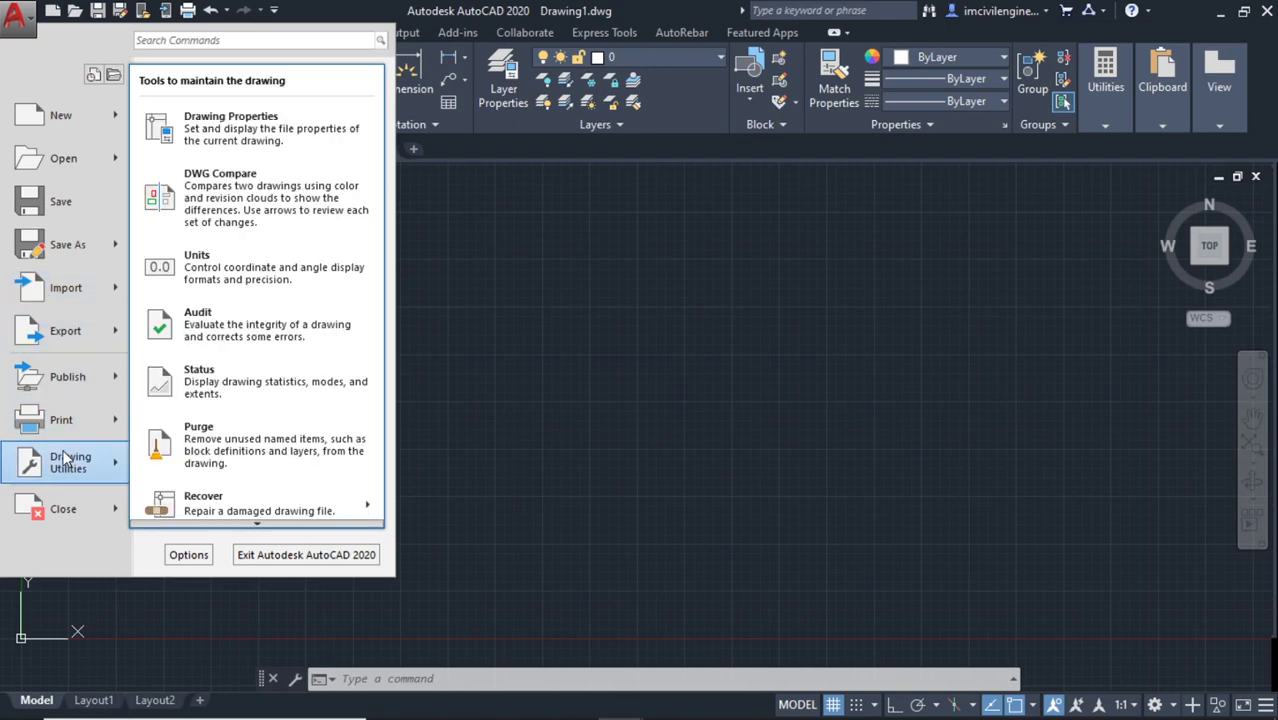
# Confirm Decimal units, 0.00 precision and Meters insertion scale in Drawing Units
pyautogui.click(206, 274)
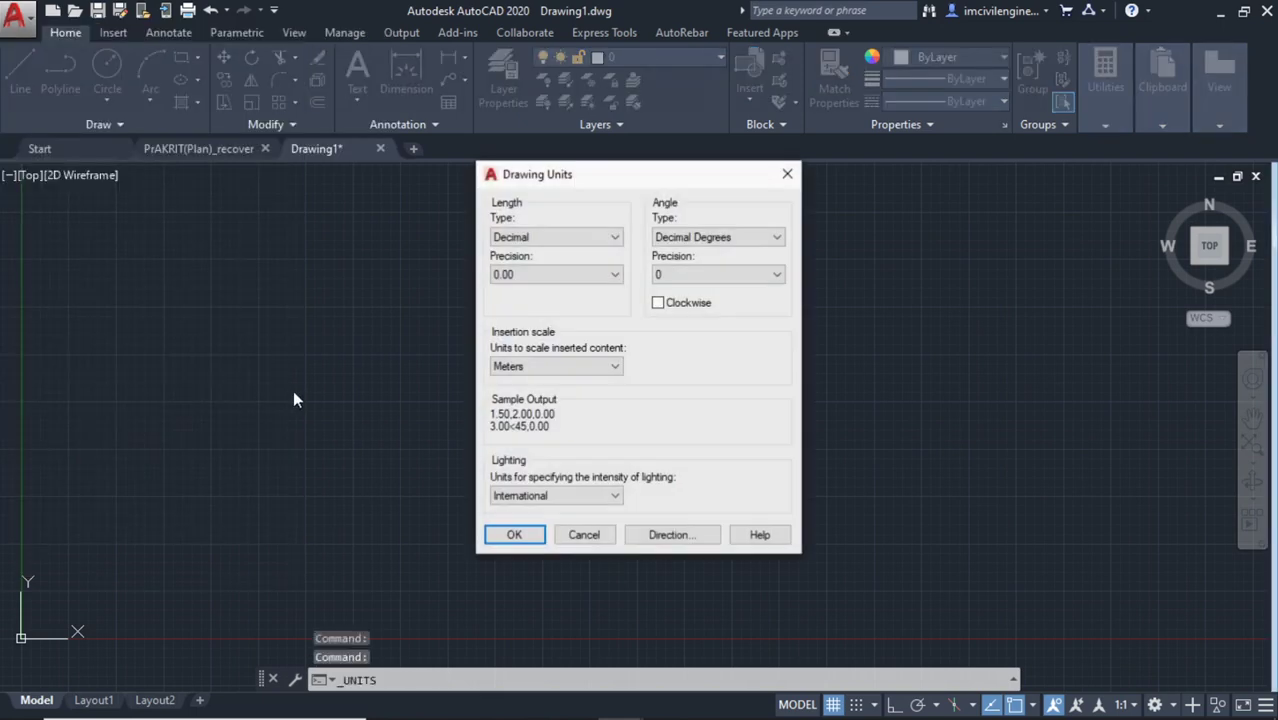
pyautogui.click(516, 536)
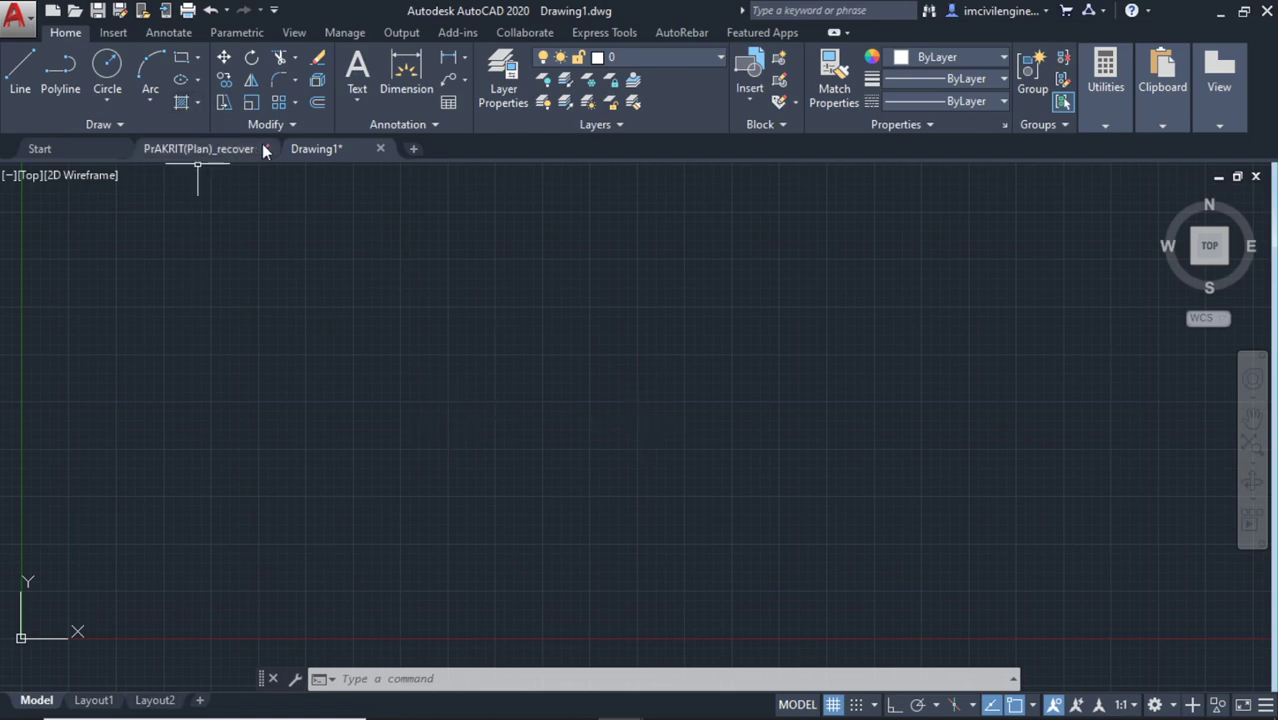
# With Ortho on, draw a 7.9-unit horizontal line
pyautogui.click(20, 78)
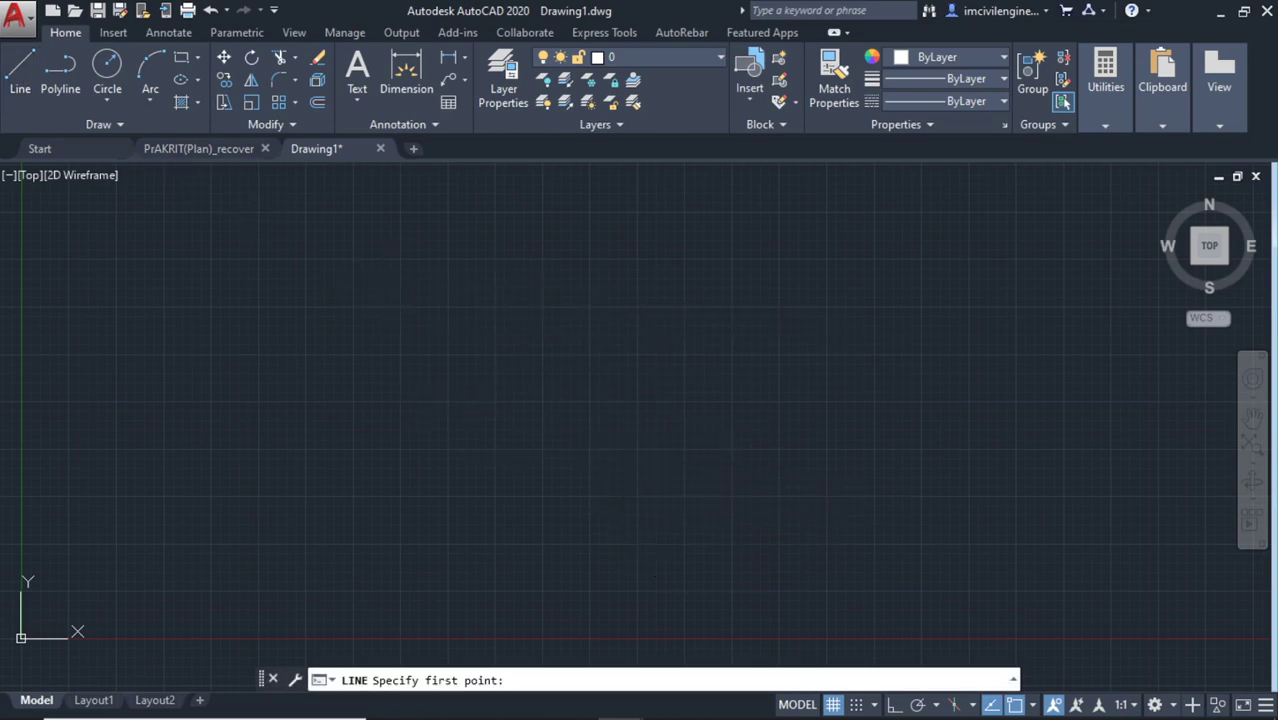
pyautogui.click(388, 278)
pyautogui.press('F8')
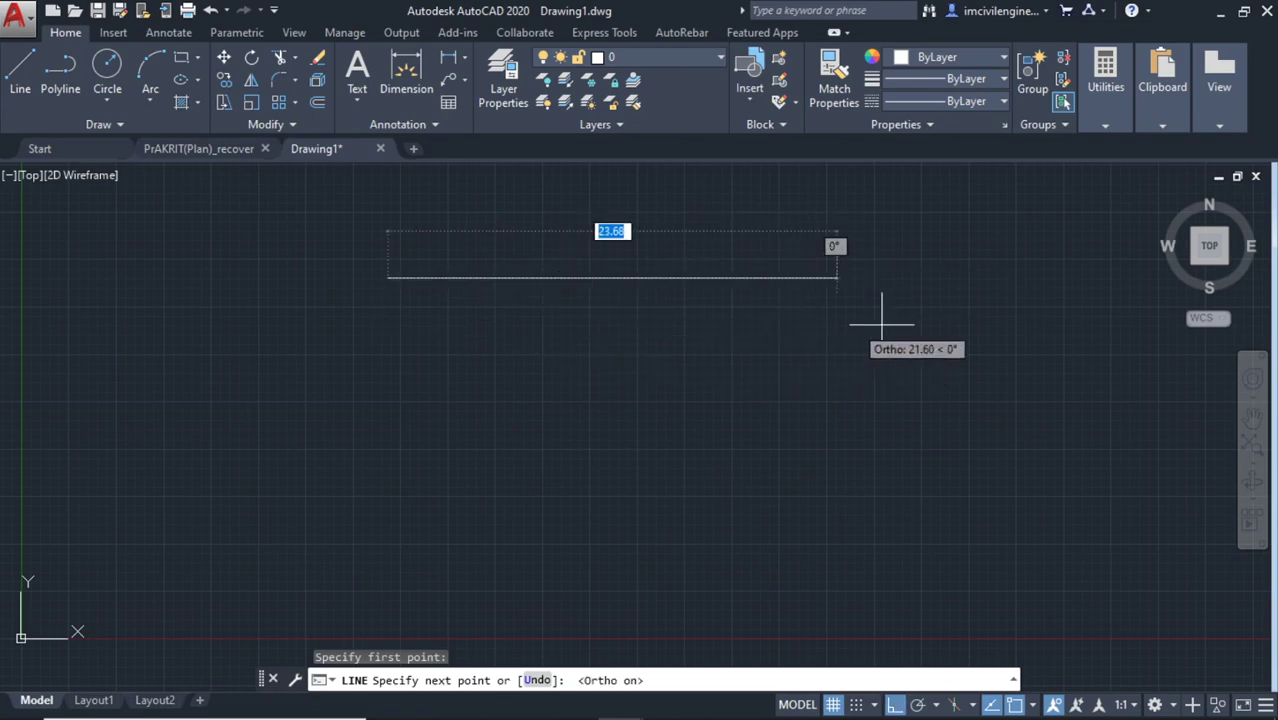
pyautogui.moveTo(823, 319); pyautogui.dragTo(971, 357, button='middle')
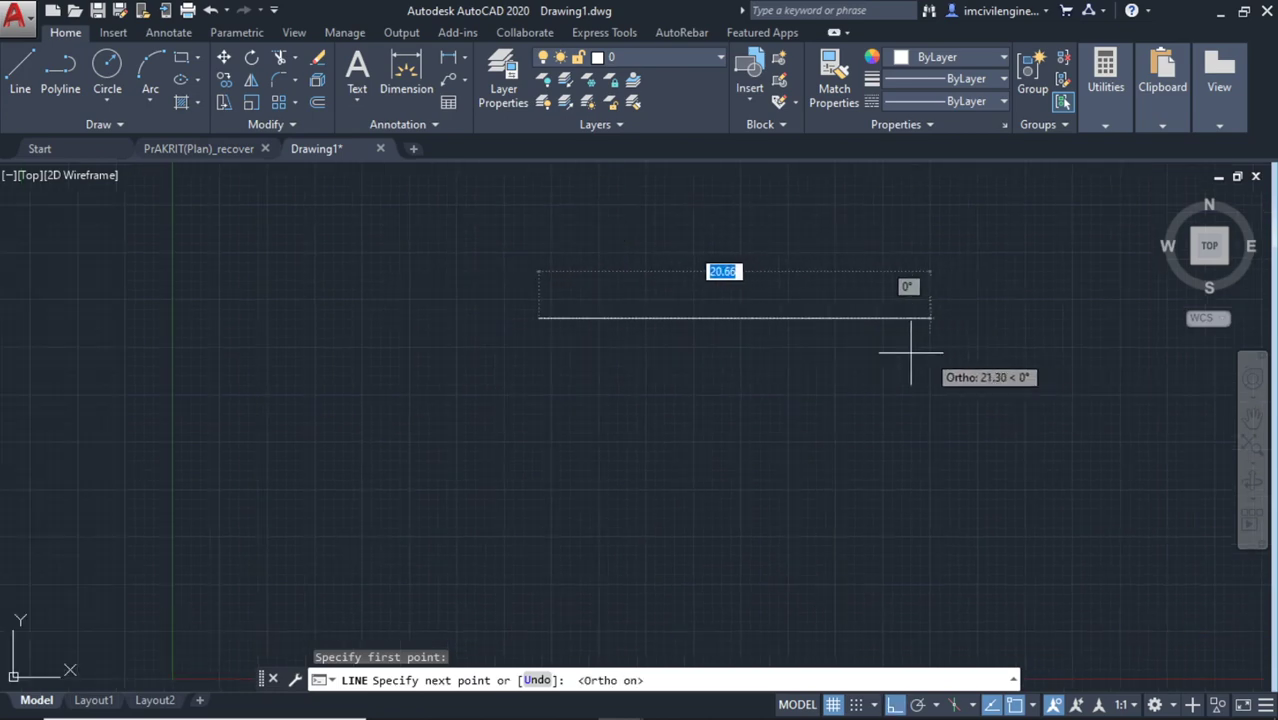
pyautogui.moveTo(887, 348); pyautogui.dragTo(838, 347, button='middle')
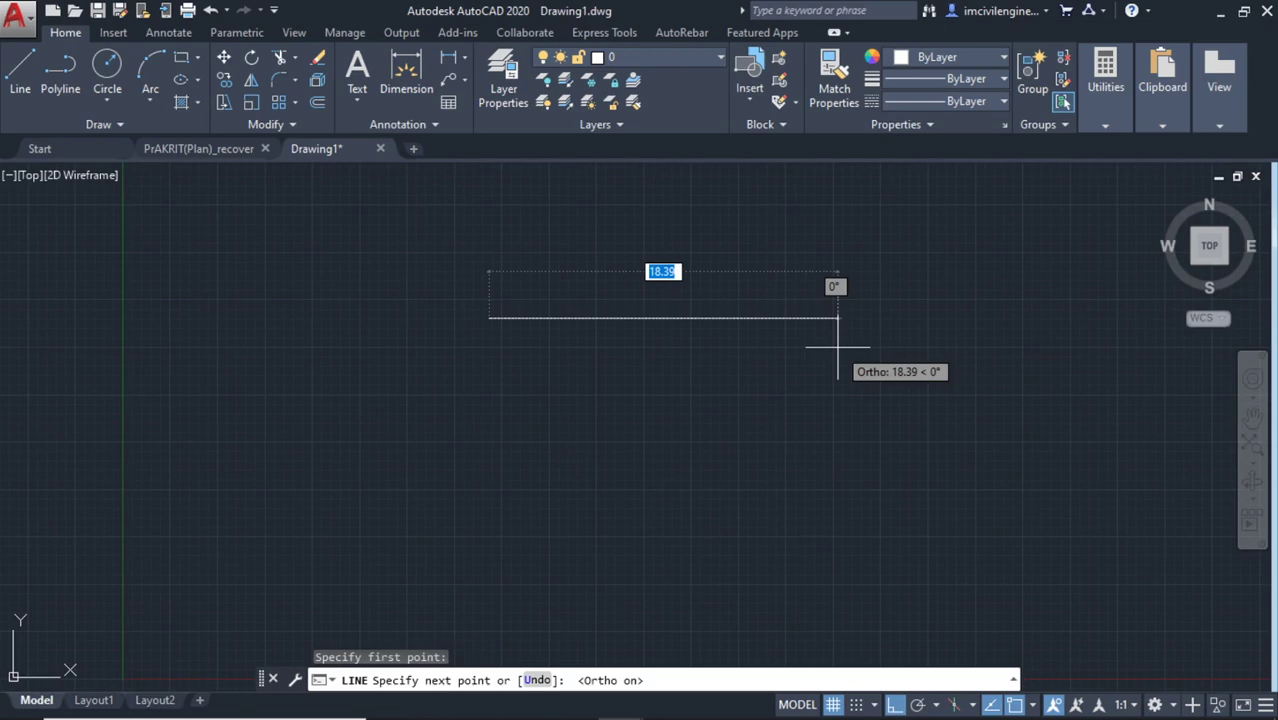
pyautogui.write('7.9')
pyautogui.press('Return')
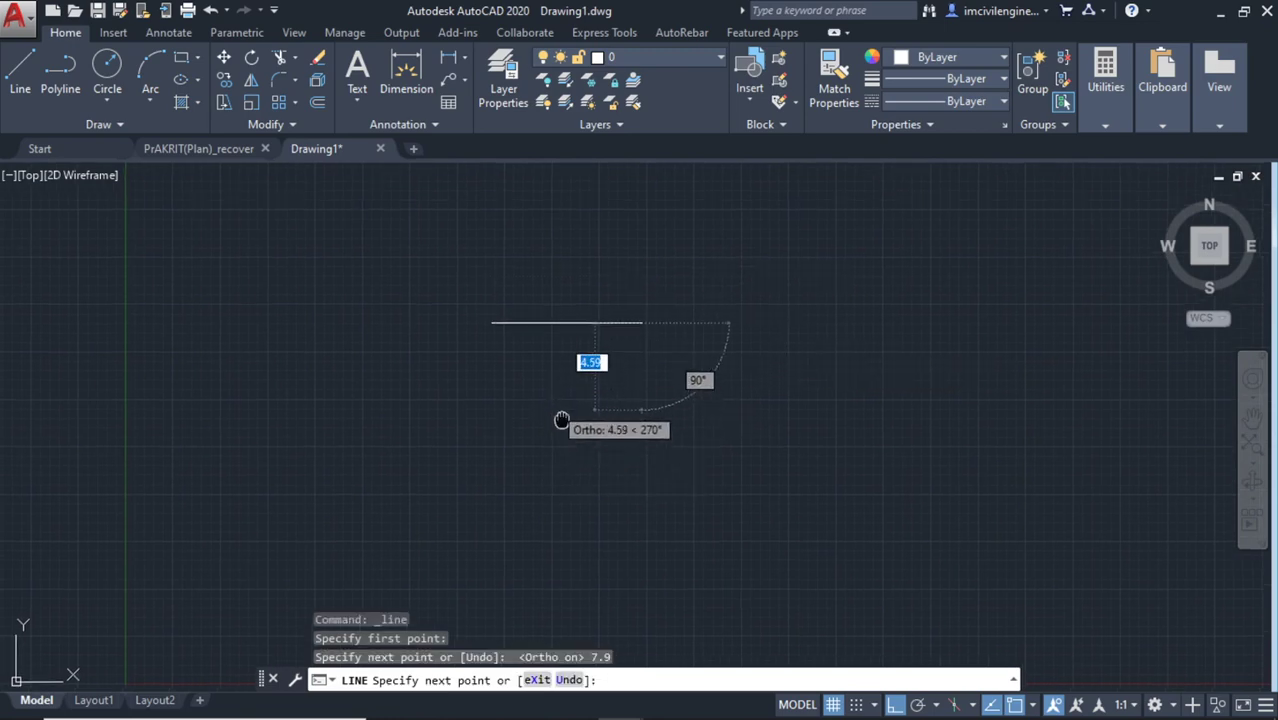
pyautogui.scroll(3, 608, 434)
pyautogui.scroll(3, 665, 456)
pyautogui.scroll(-3, 760, 565)
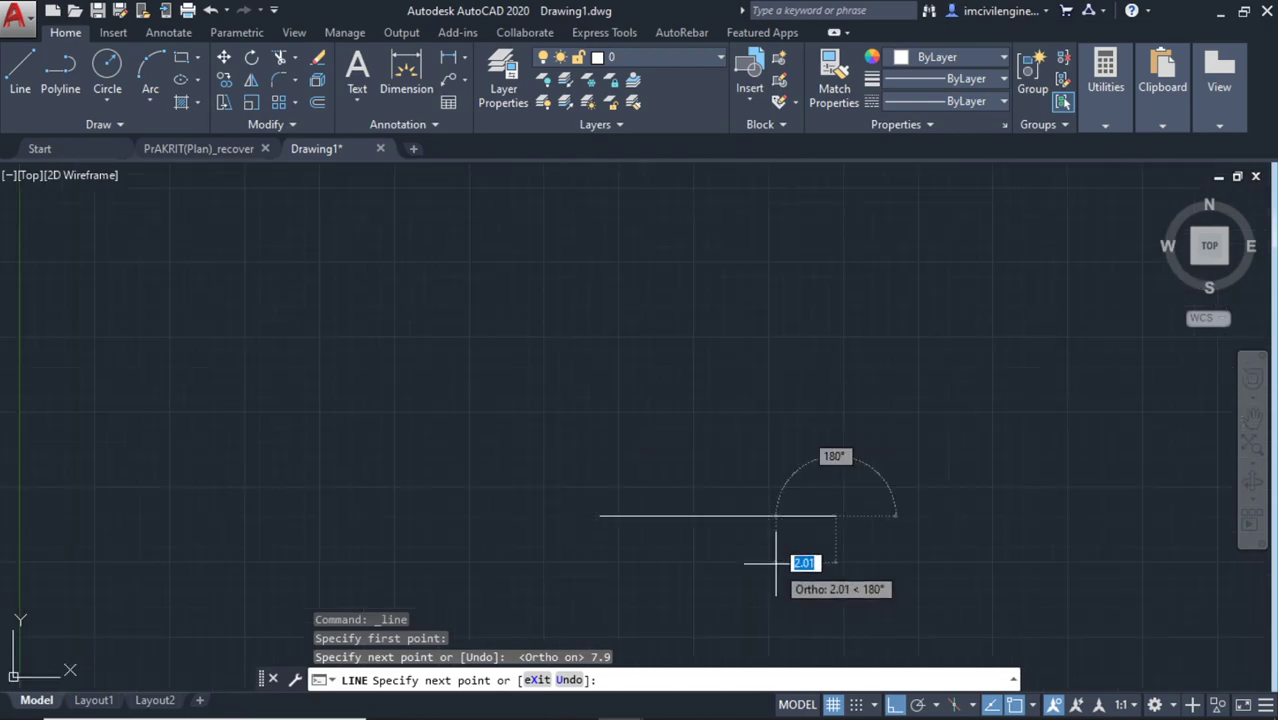
pyautogui.press('Escape')
pyautogui.scroll(3, 602, 457)
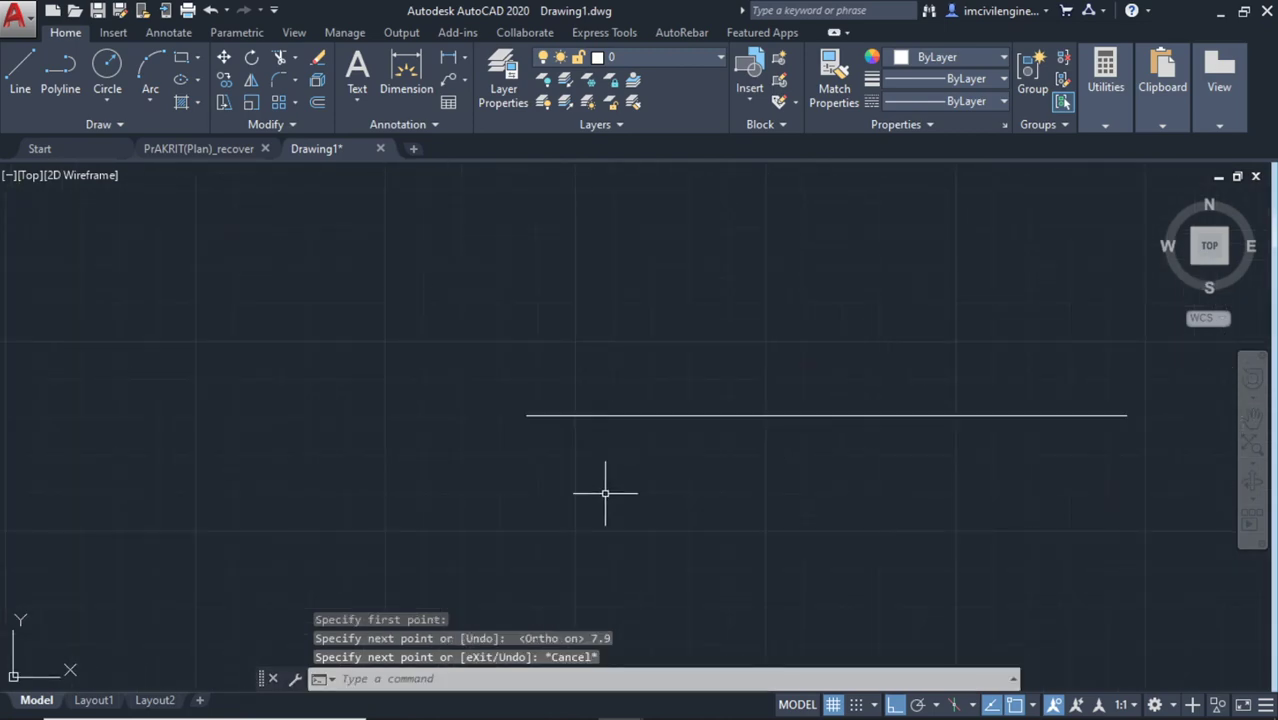
# Draw a 5.10-unit vertical line downward from the horizontal line's left end
pyautogui.write('l')
pyautogui.press('Return')
pyautogui.click(527, 416)
pyautogui.scroll(-4, 545, 550)
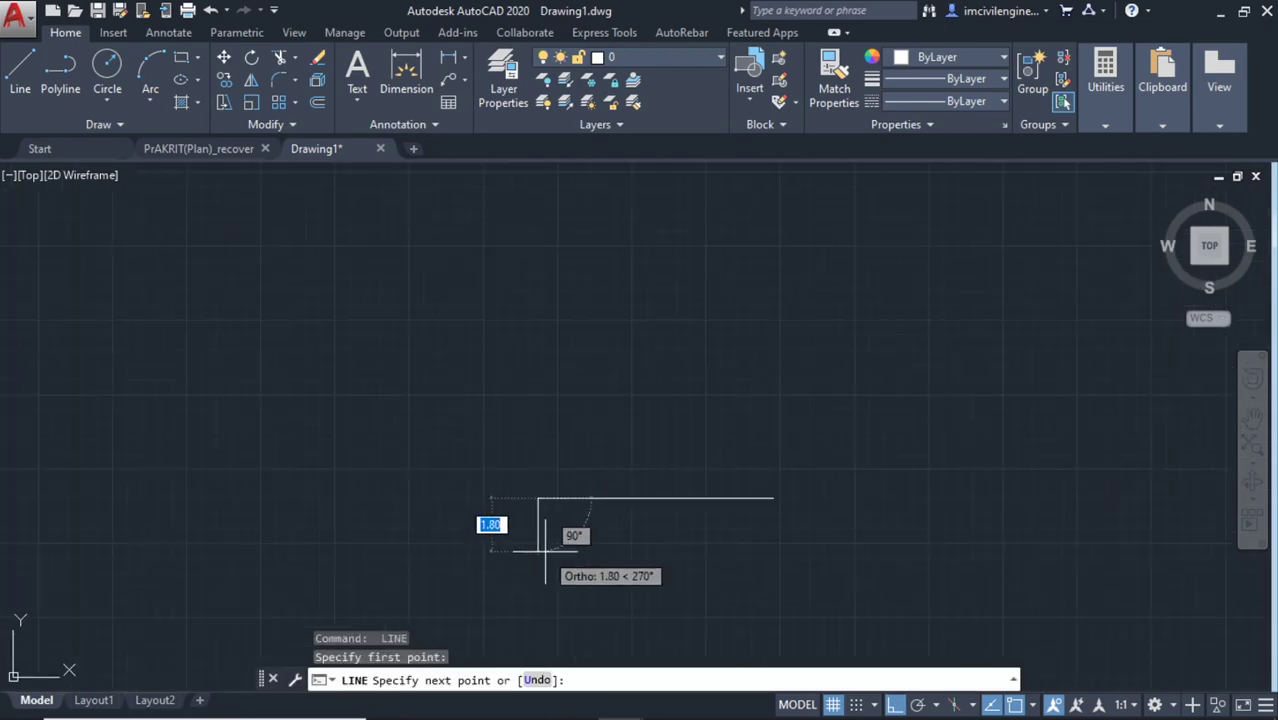
pyautogui.moveTo(545, 550); pyautogui.dragTo(538, 437, button='middle')
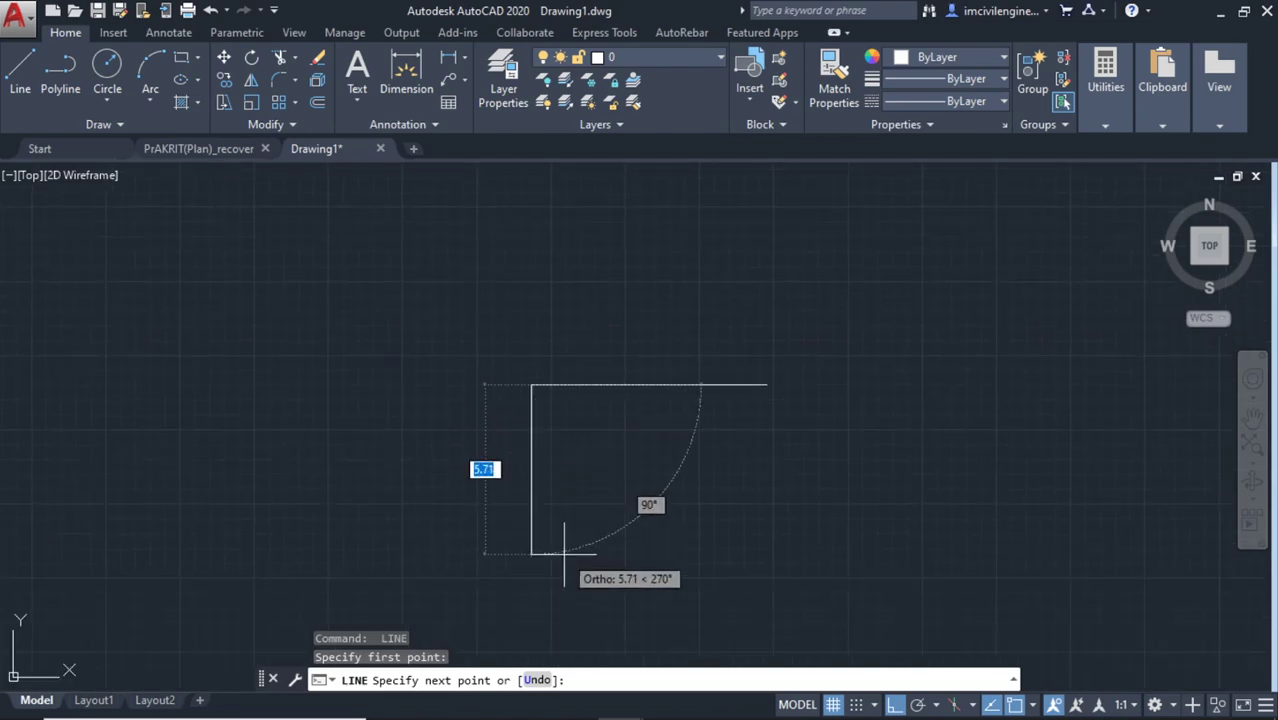
pyautogui.write('5')
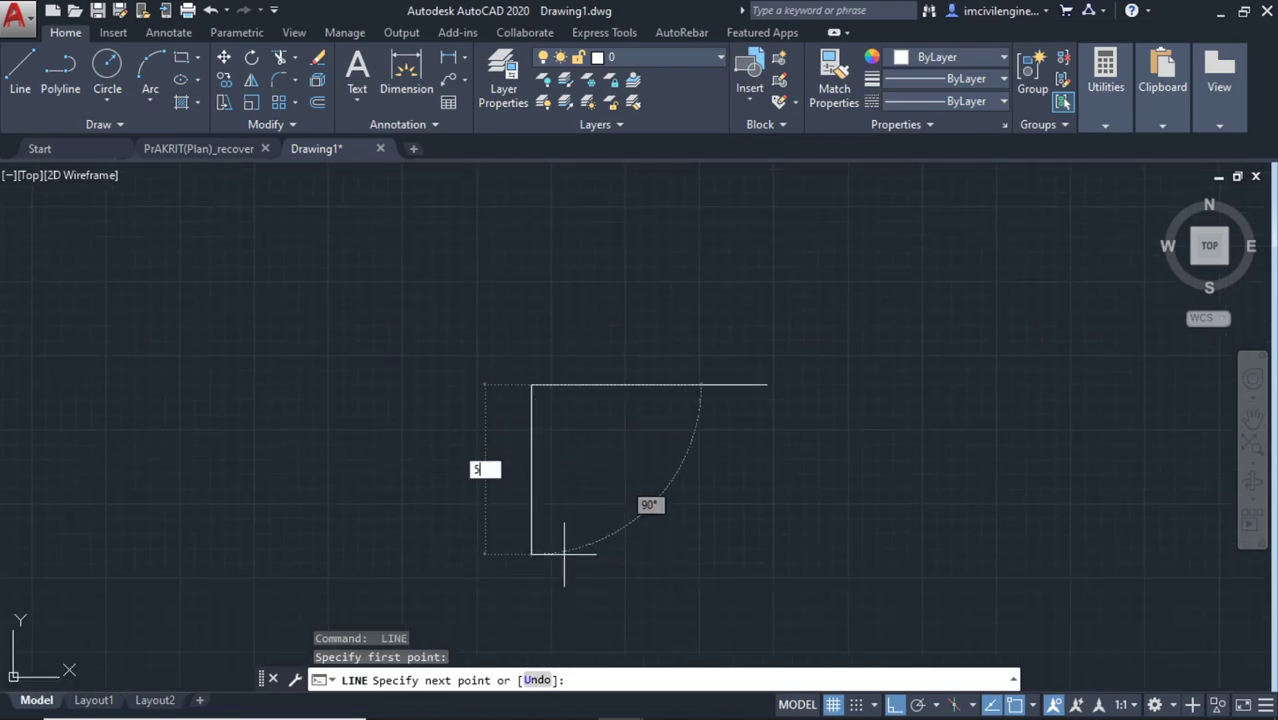
pyautogui.press('Return')
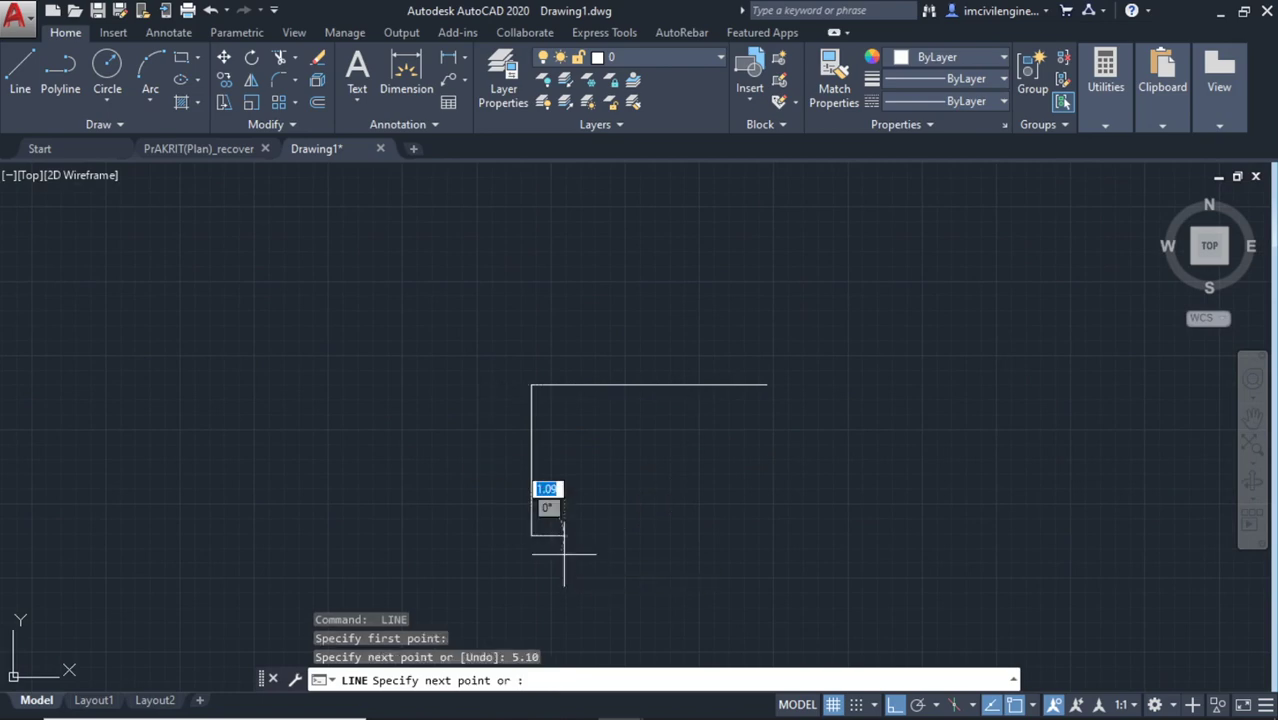
pyautogui.press('Escape')
pyautogui.scroll(2, 530, 487)
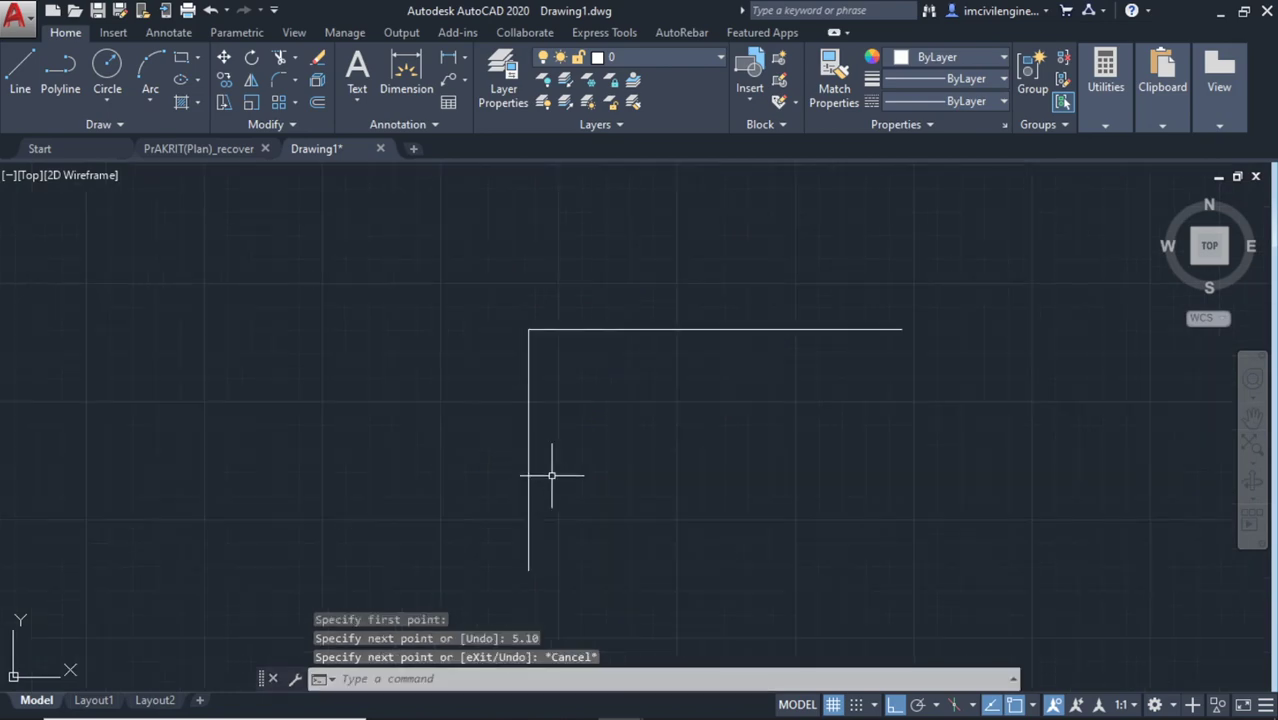
pyautogui.moveTo(660, 477)
pyautogui.mouseDown(button='middle')
pyautogui.moveTo(610, 465)
pyautogui.moveTo(573, 431)
pyautogui.mouseUp(button='middle')
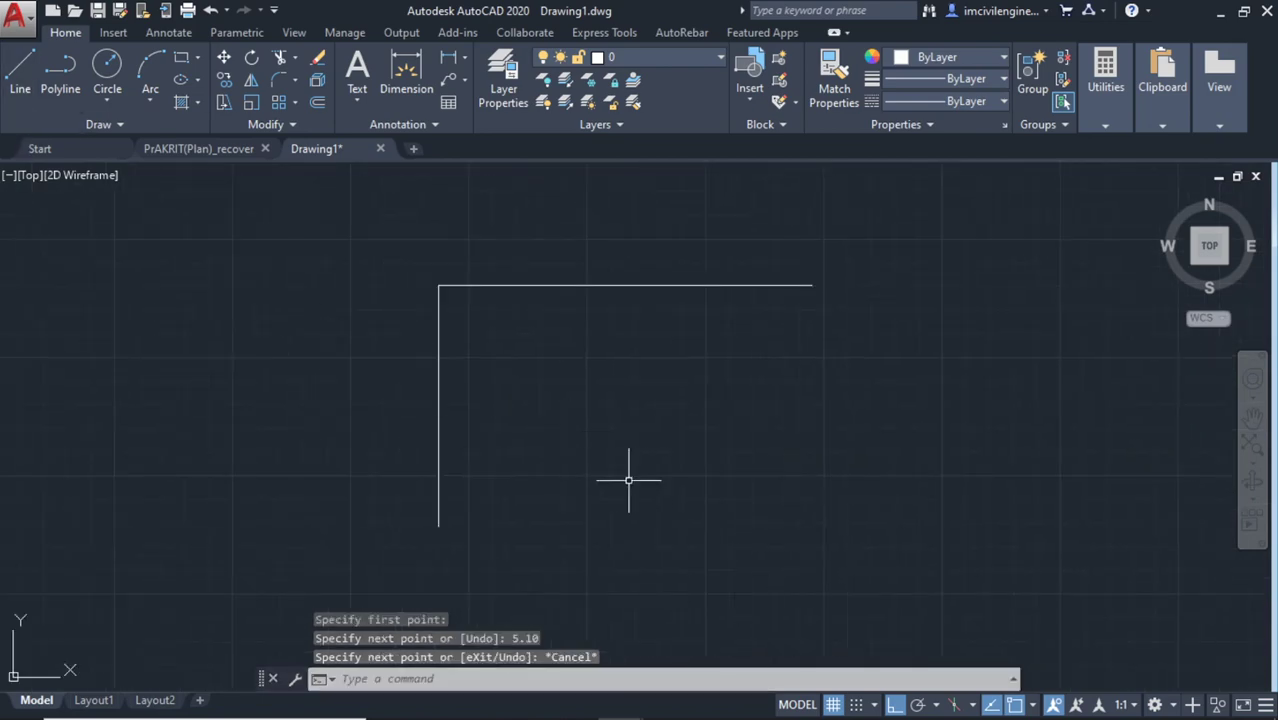
# Start OFFSET with the default distance, then switch to the Google Meet window
pyautogui.write('o')
pyautogui.write('ff')
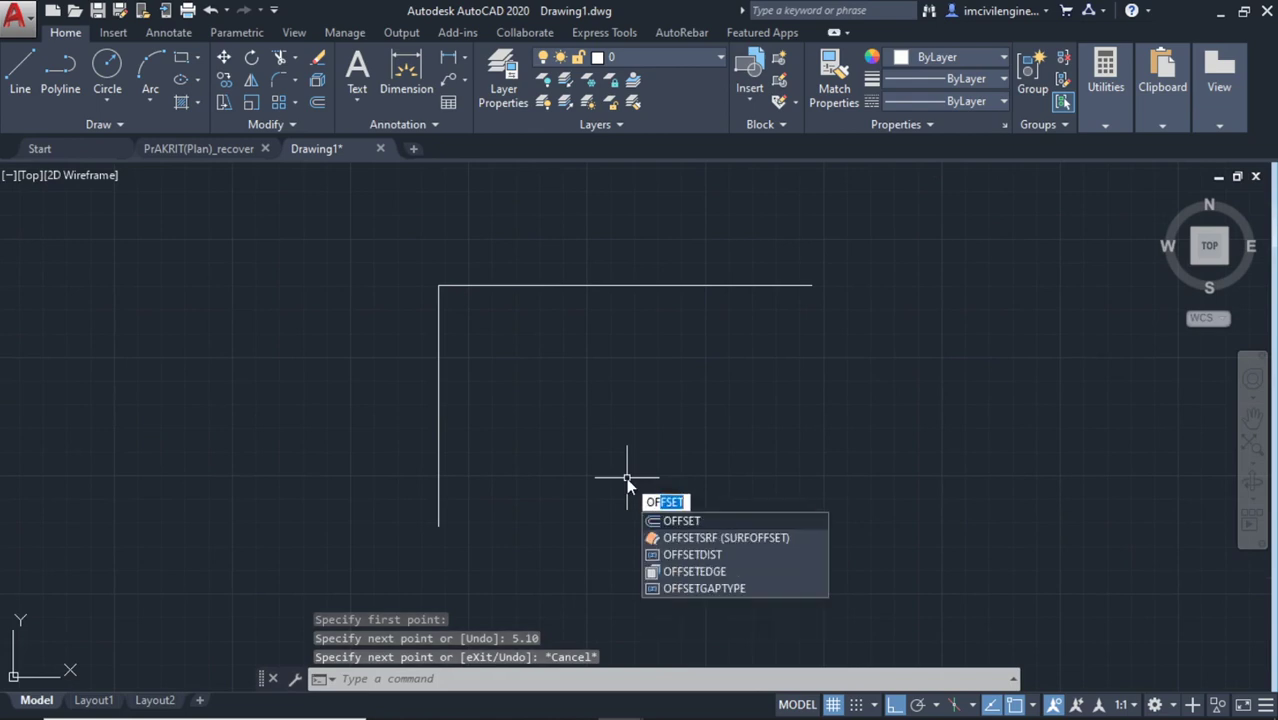
pyautogui.press('Return')
pyautogui.press('Return')
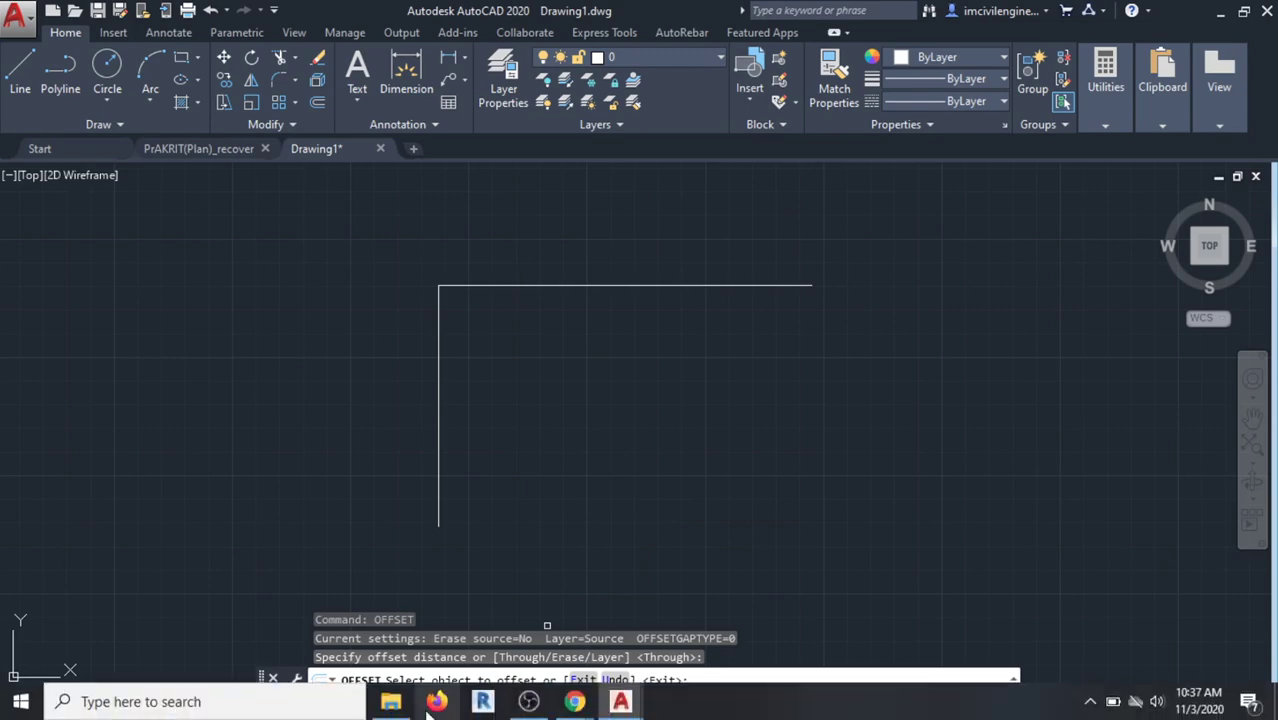
pyautogui.click(578, 703)
pyautogui.click(468, 635)
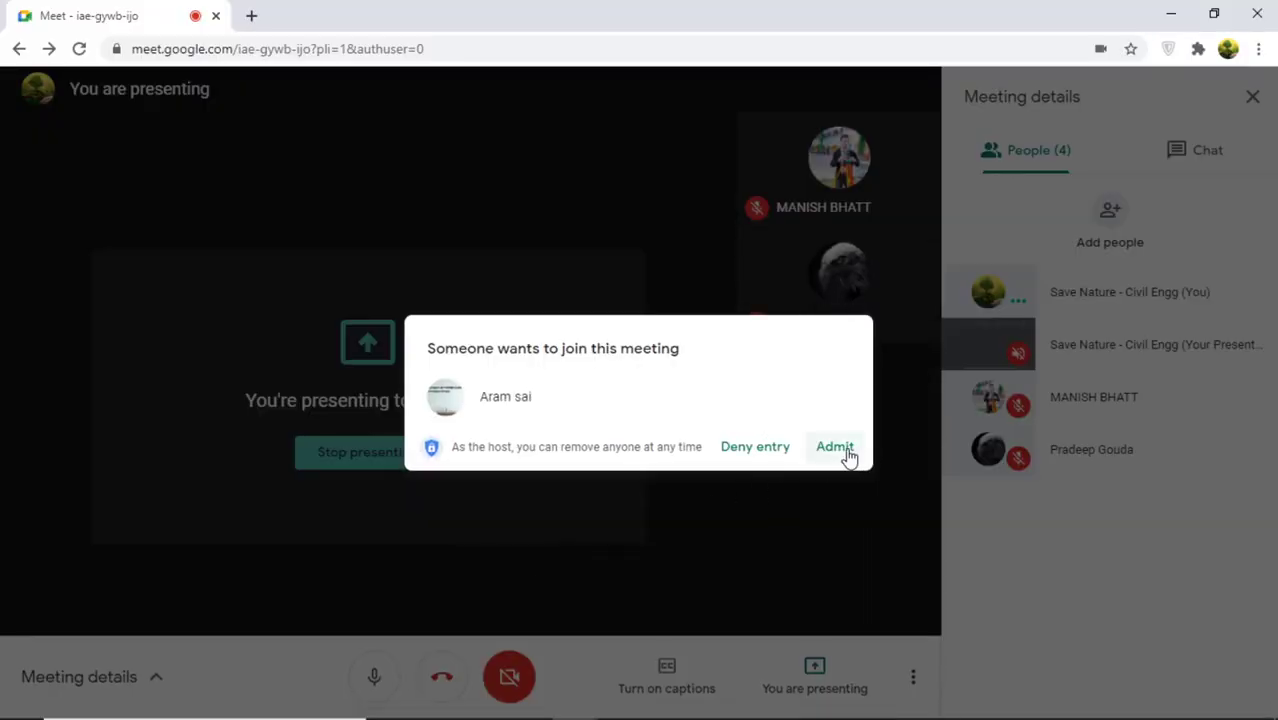
# Admit the waiting person to the call and minimize Meet to return to AutoCAD
pyautogui.click(835, 447)
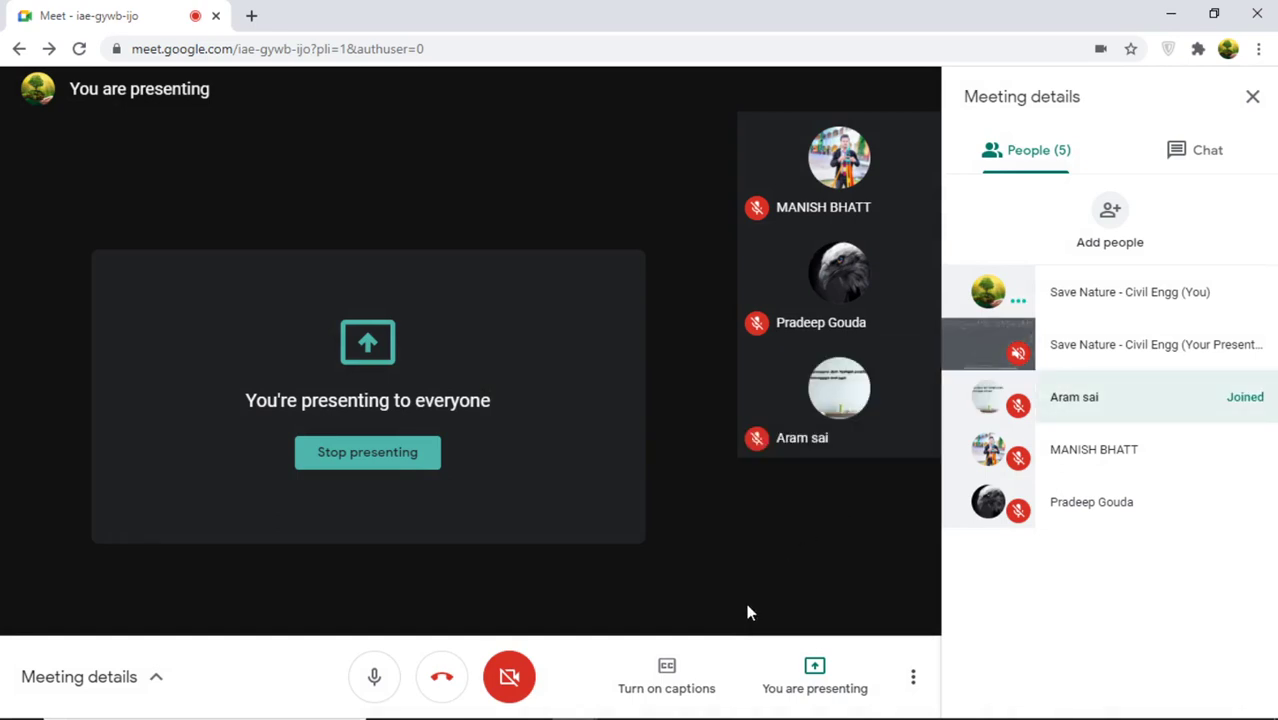
pyautogui.click(1168, 10)
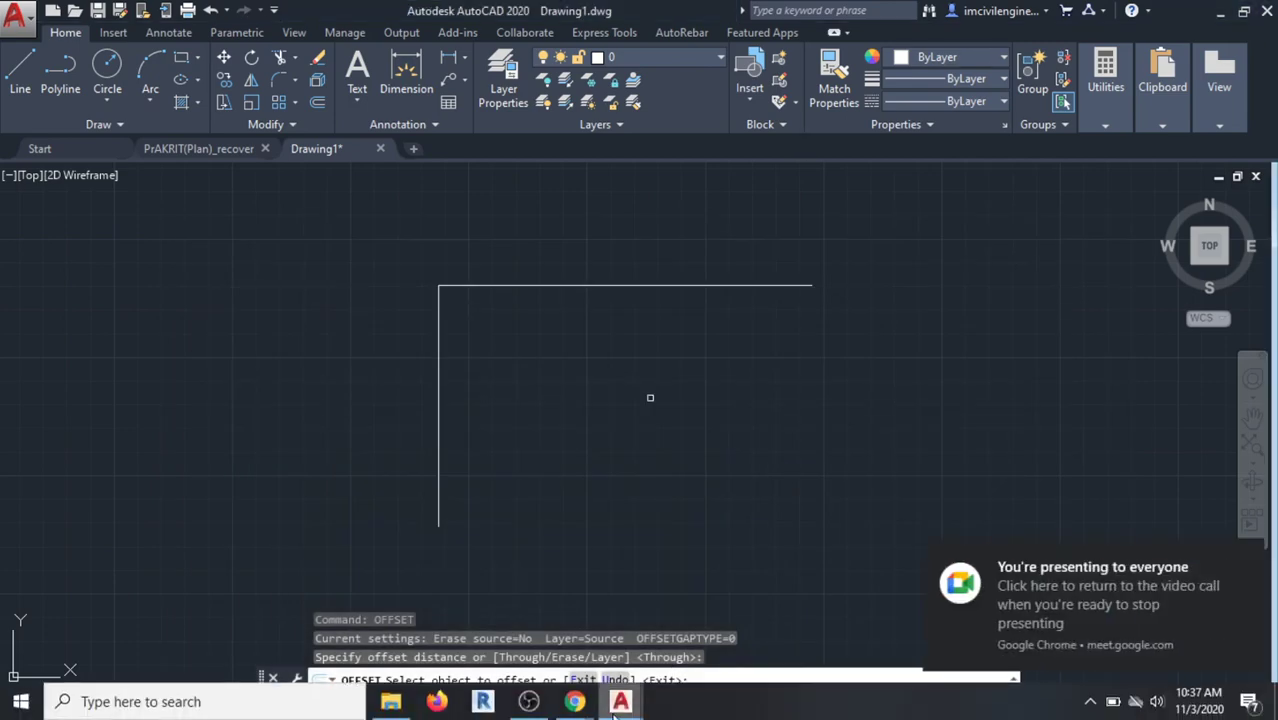
# Back in Drawing1, offset the left and top lines 0.23 to thicken those walls
pyautogui.click(620, 701)
pyautogui.click(753, 633)
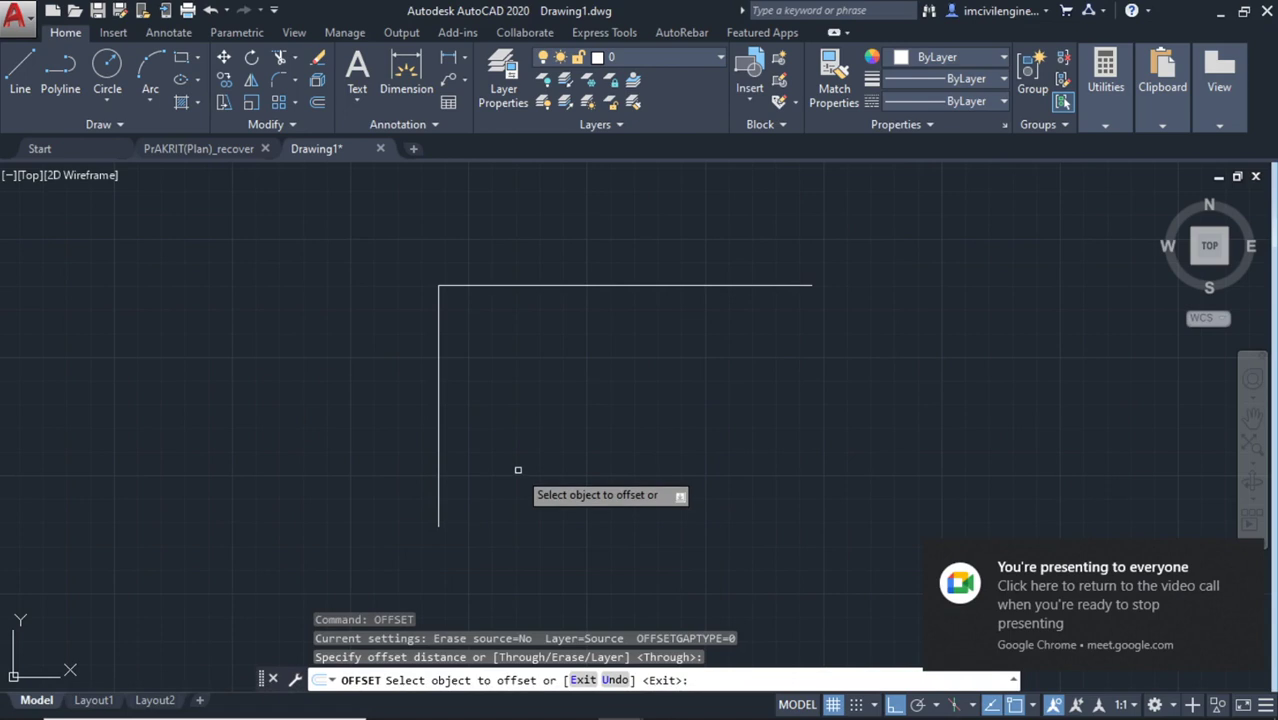
pyautogui.moveTo(518, 469); pyautogui.dragTo(531, 462, button='middle')
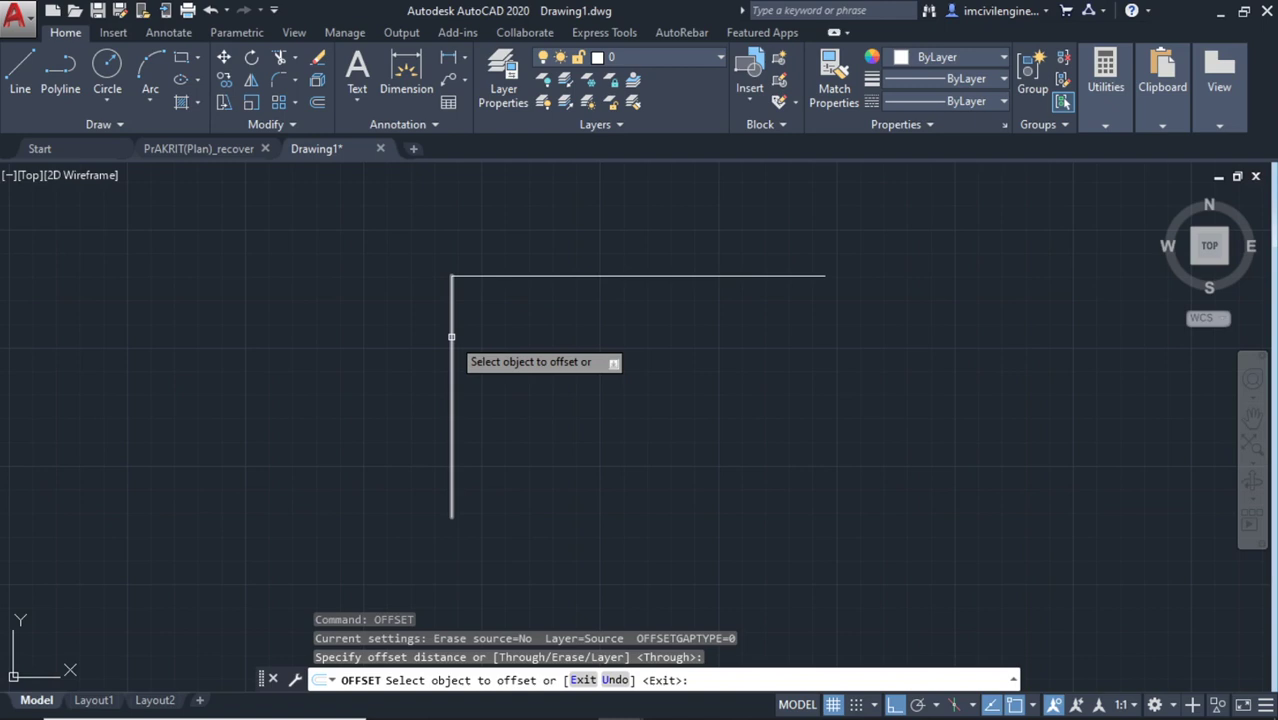
pyautogui.click(451, 337)
pyautogui.scroll(2, 456, 320)
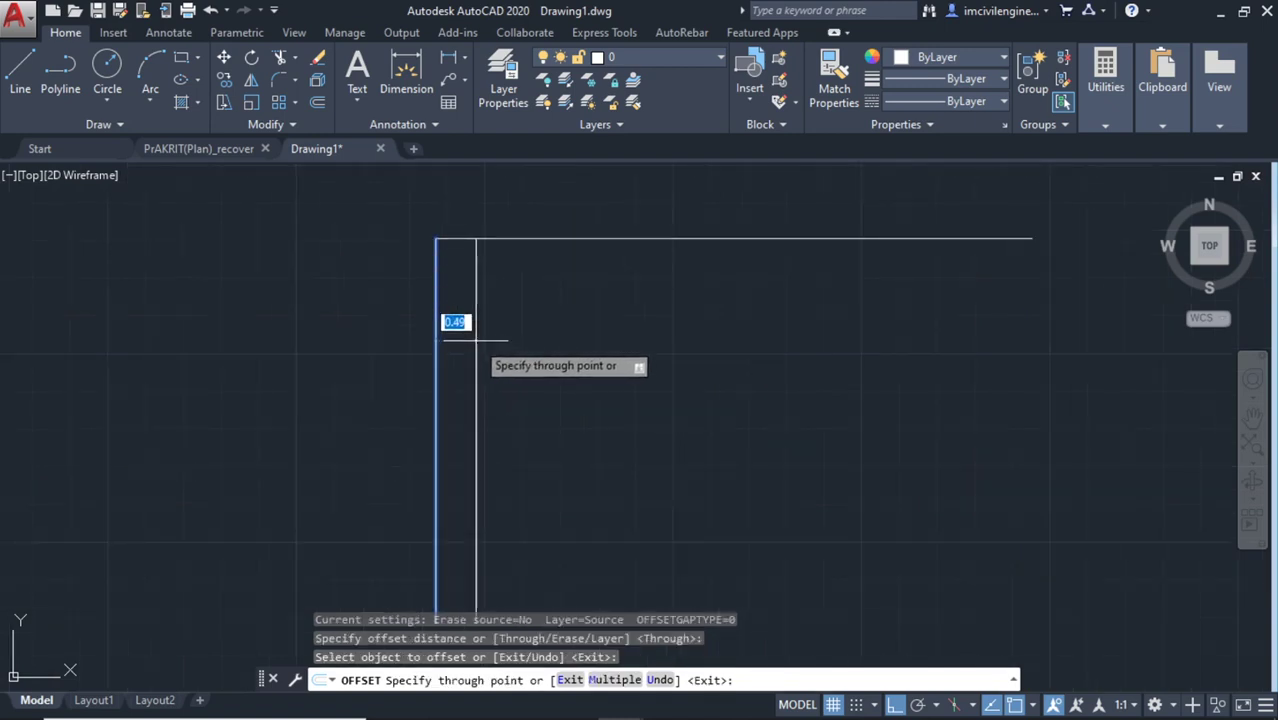
pyautogui.moveTo(458, 320)
pyautogui.mouseDown(button='middle')
pyautogui.moveTo(495, 309)
pyautogui.moveTo(485, 287)
pyautogui.mouseUp(button='middle')
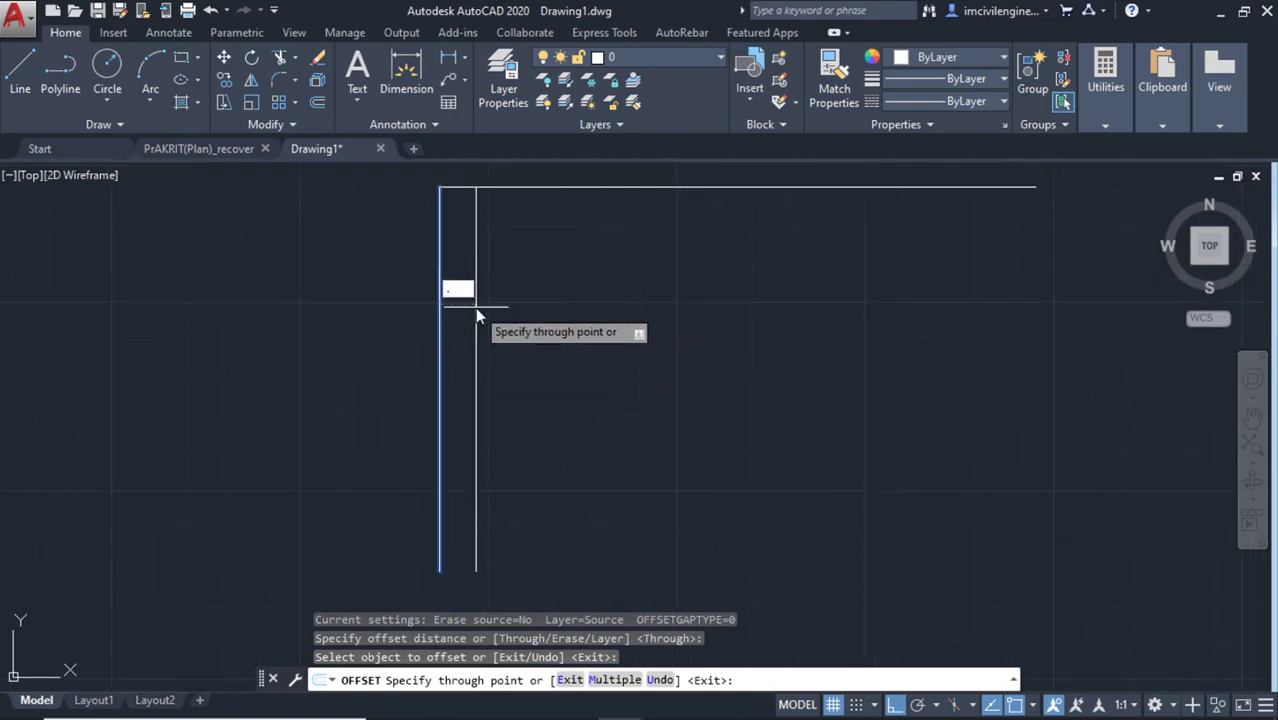
pyautogui.write('.23')
pyautogui.press('Return')
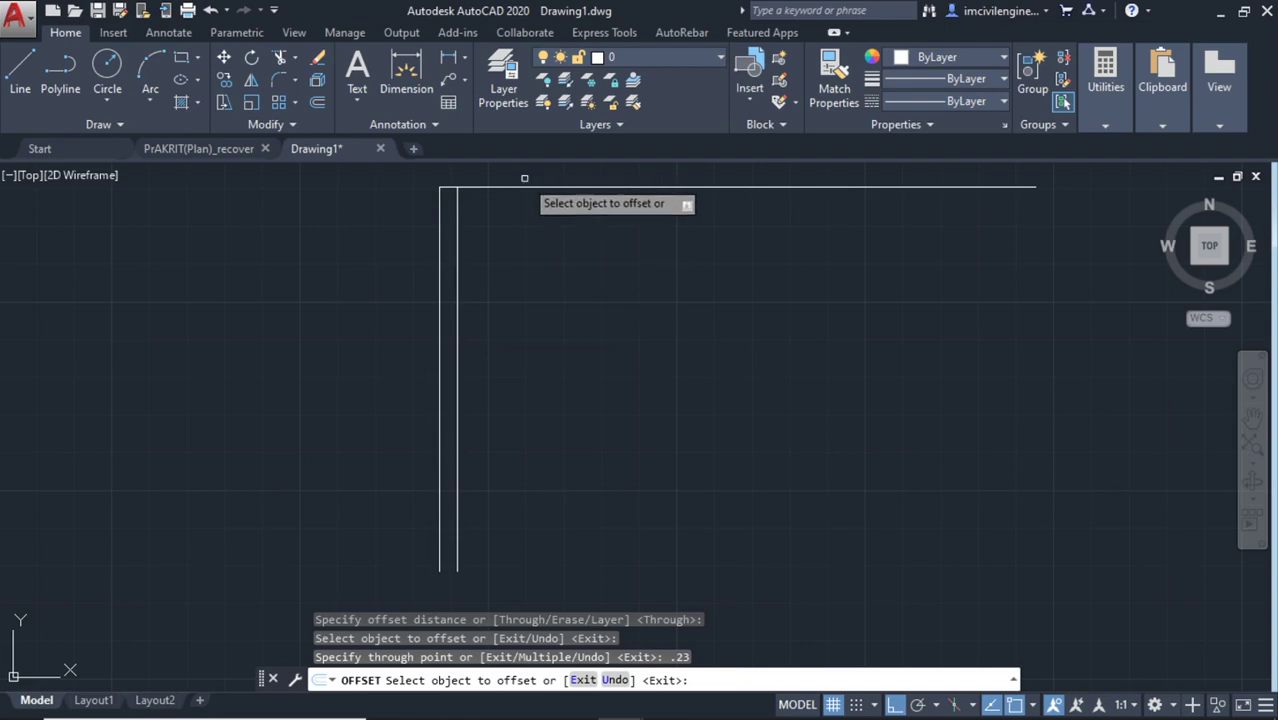
pyautogui.click(522, 187)
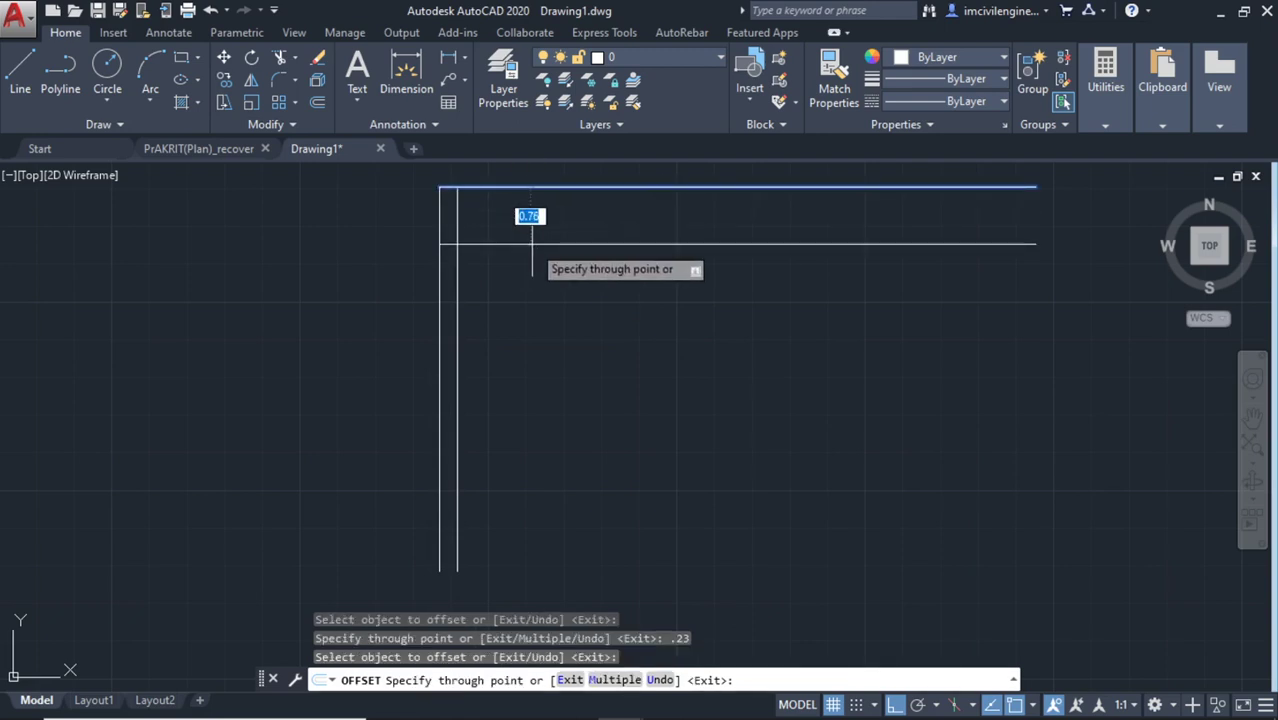
pyautogui.press('Return')
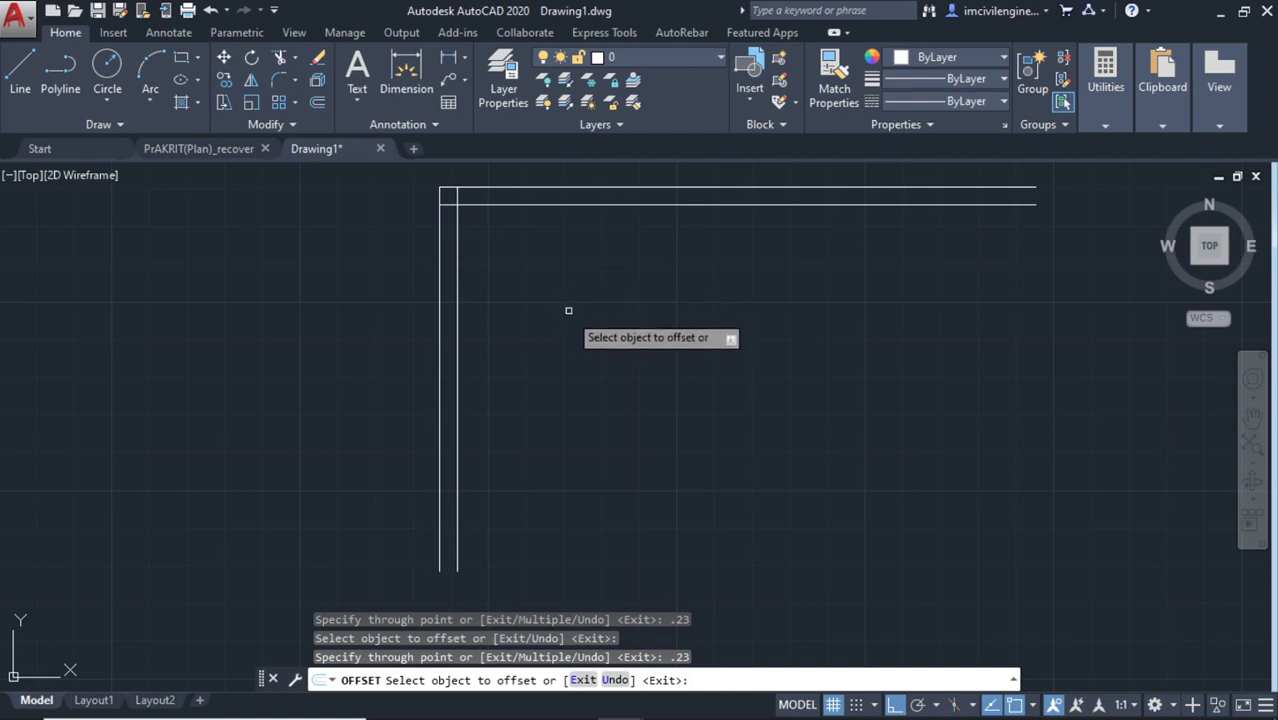
# Add a 0.23-thick horizontal wall 3 units below the top wall
pyautogui.moveTo(573, 322); pyautogui.dragTo(573, 306, button='middle')
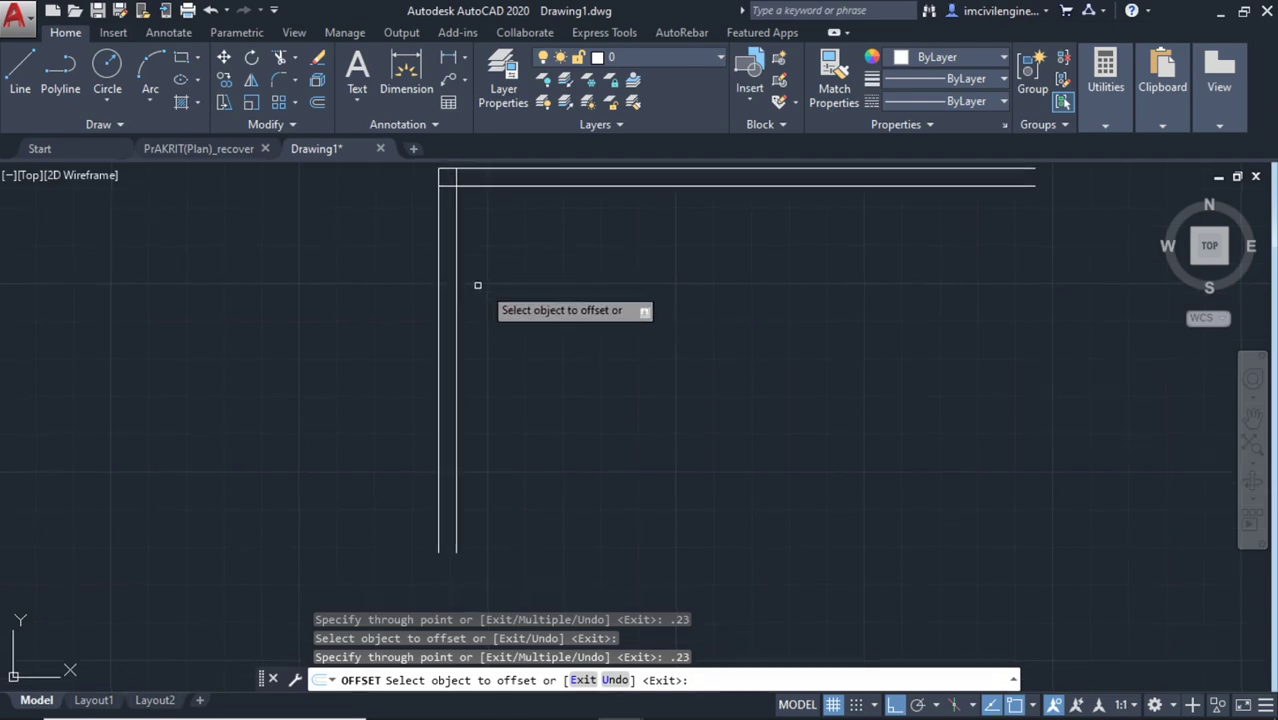
pyautogui.click(549, 186)
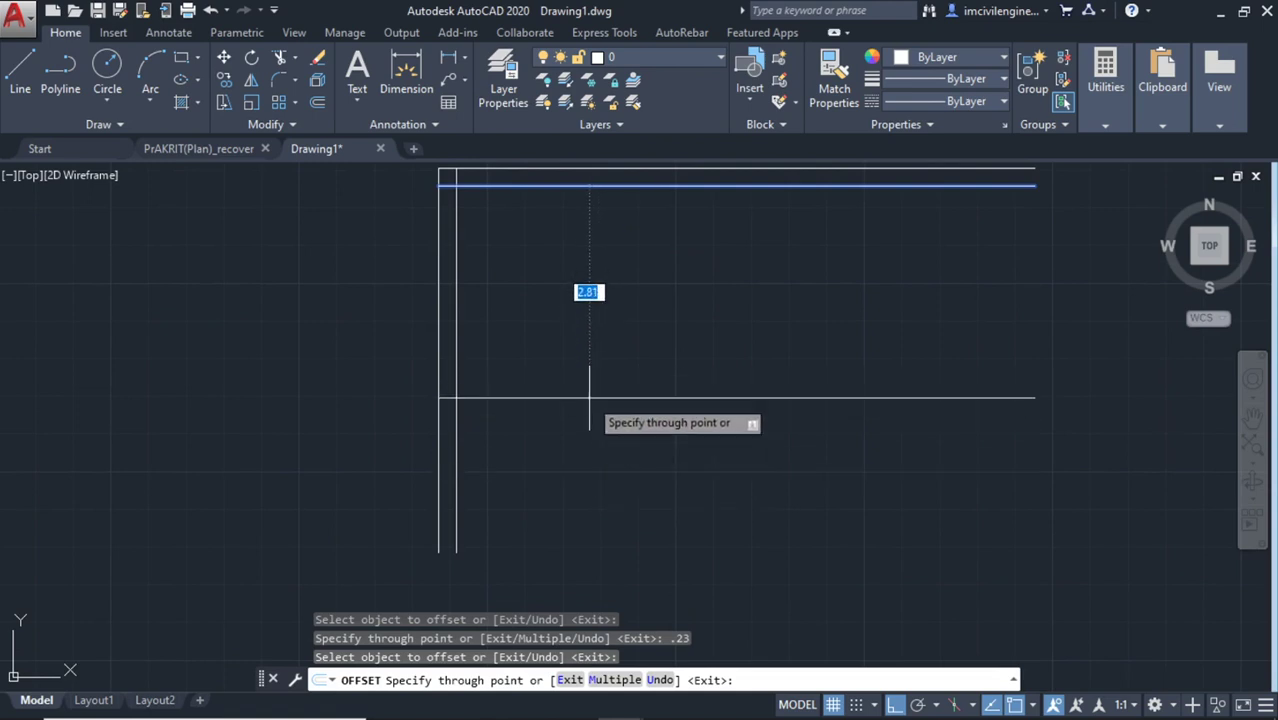
pyautogui.write('3')
pyautogui.press('Return')
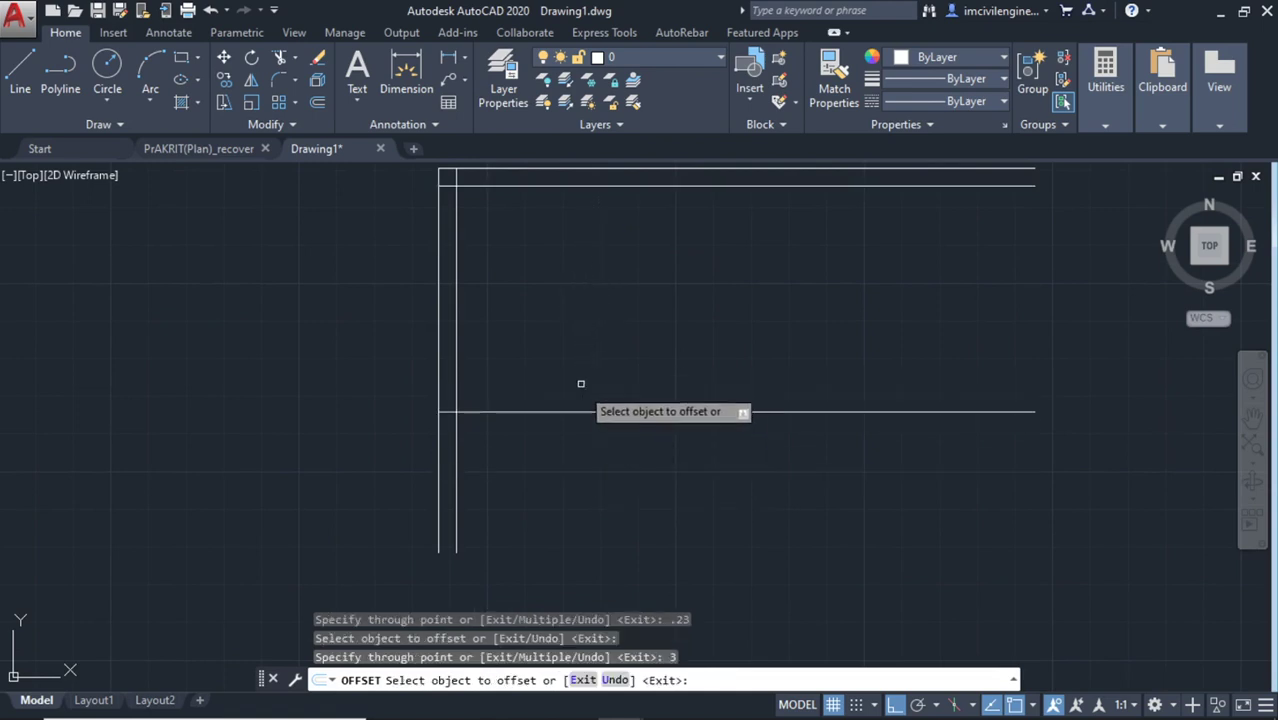
pyautogui.click(573, 411)
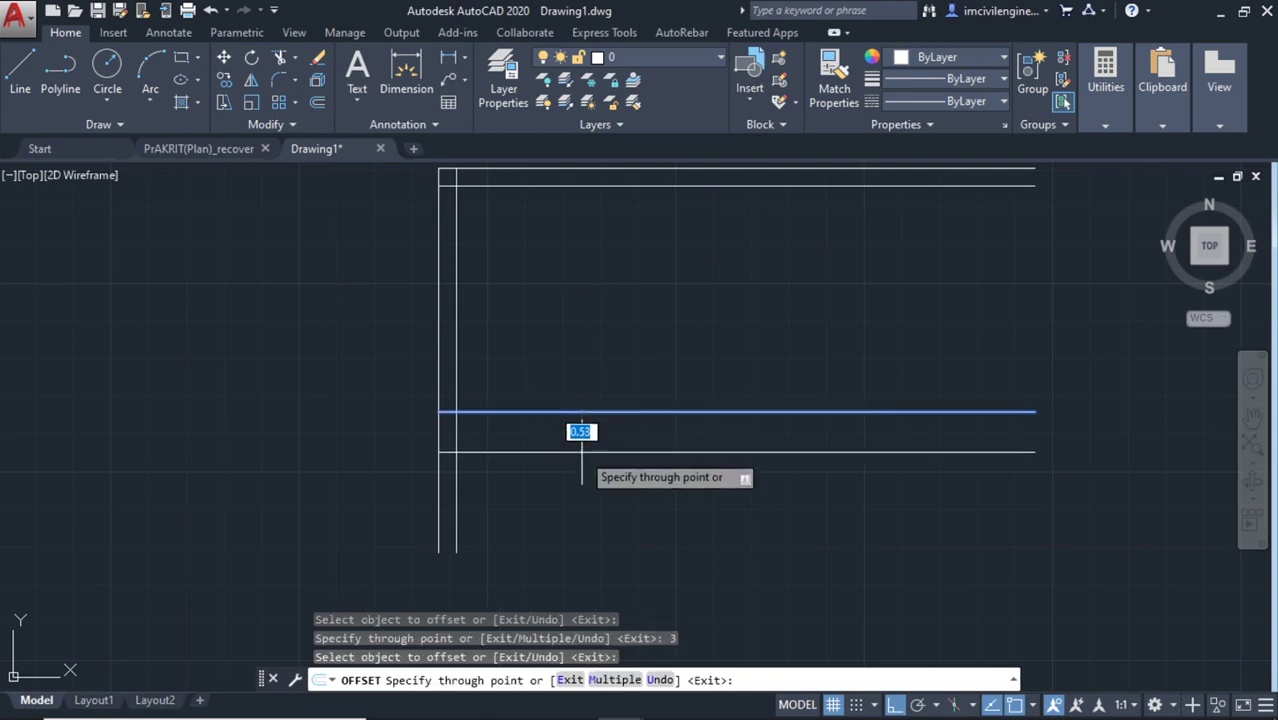
pyautogui.press('Return')
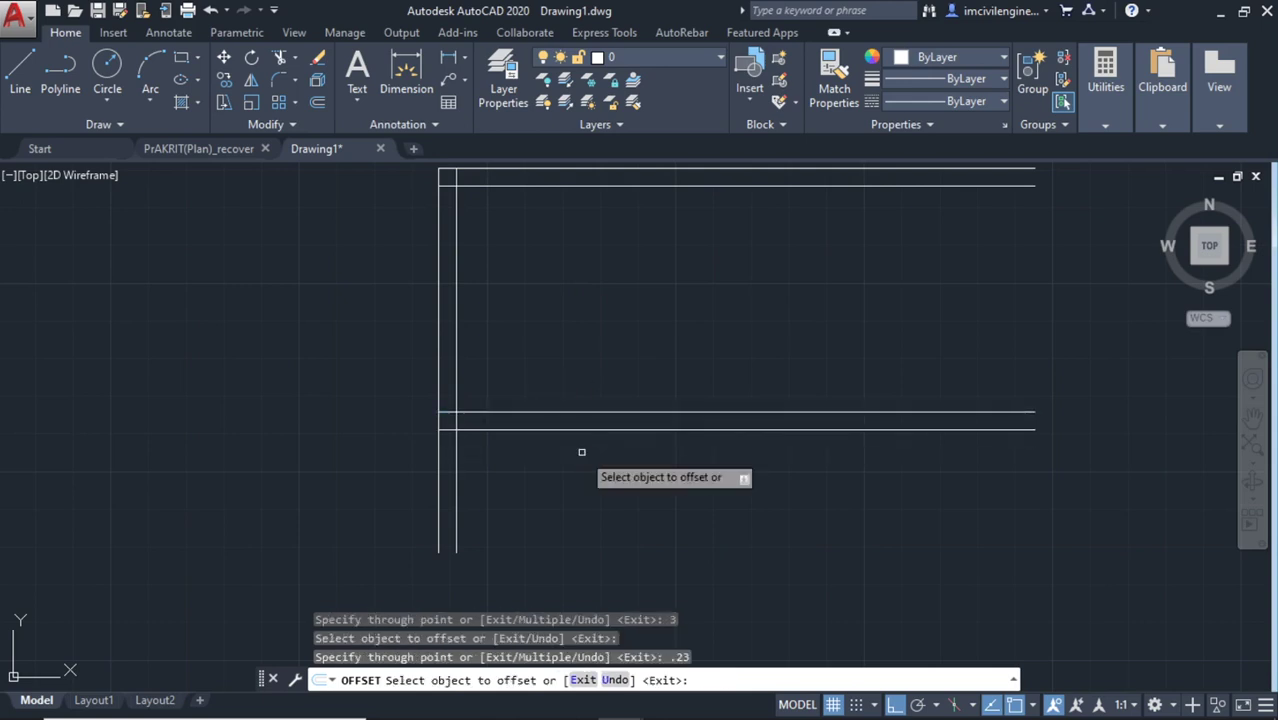
# Add 0.23-thick vertical walls at 4 units and a further 3 units to the right
pyautogui.click(456, 281)
pyautogui.write('4')
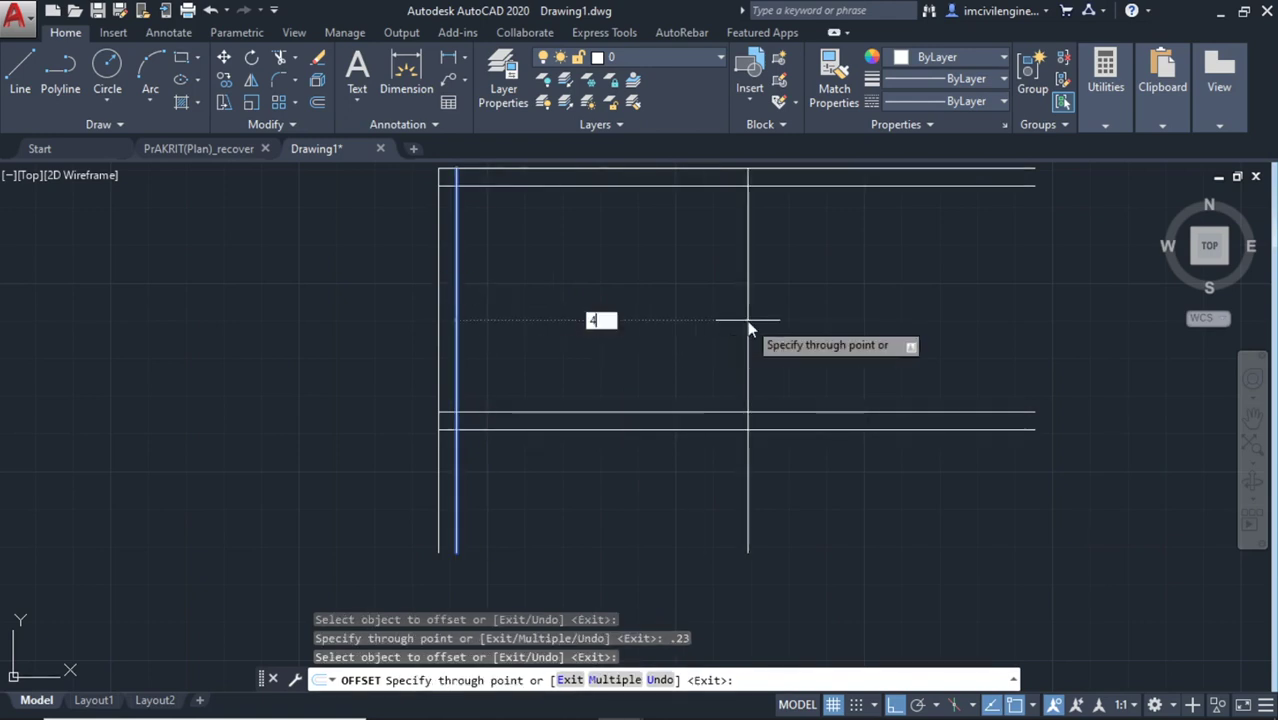
pyautogui.press('Return')
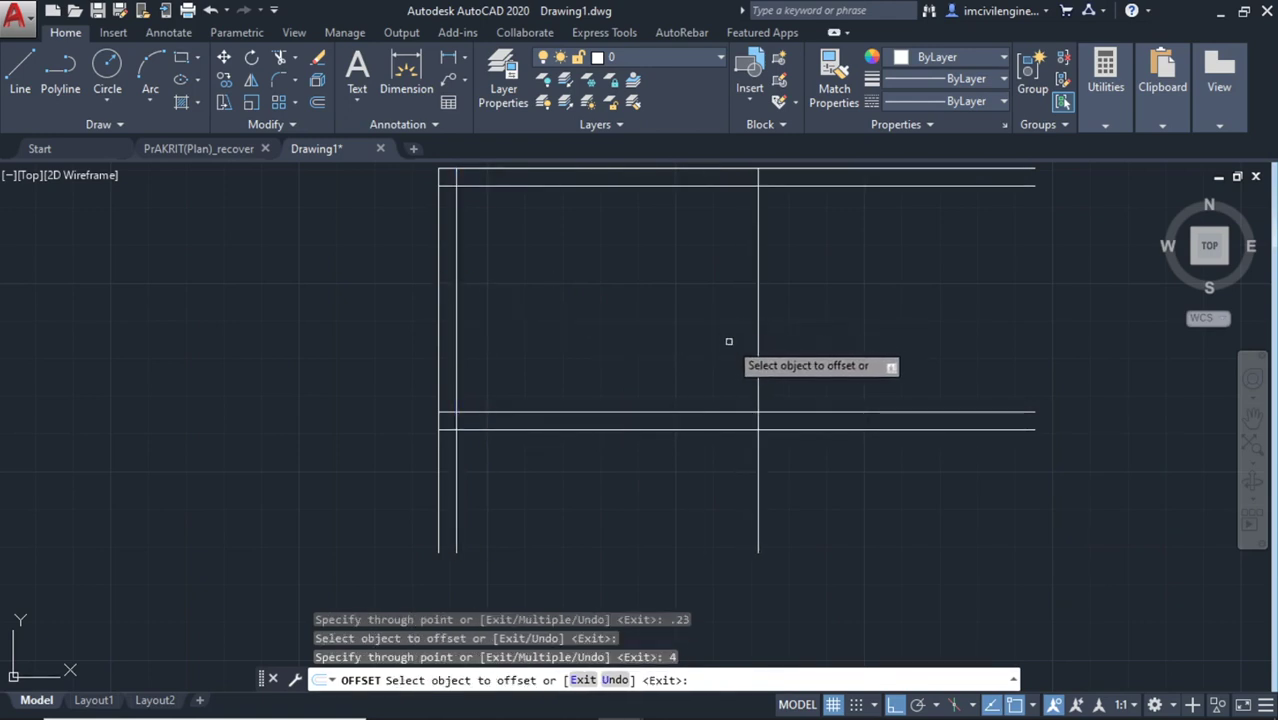
pyautogui.click(758, 320)
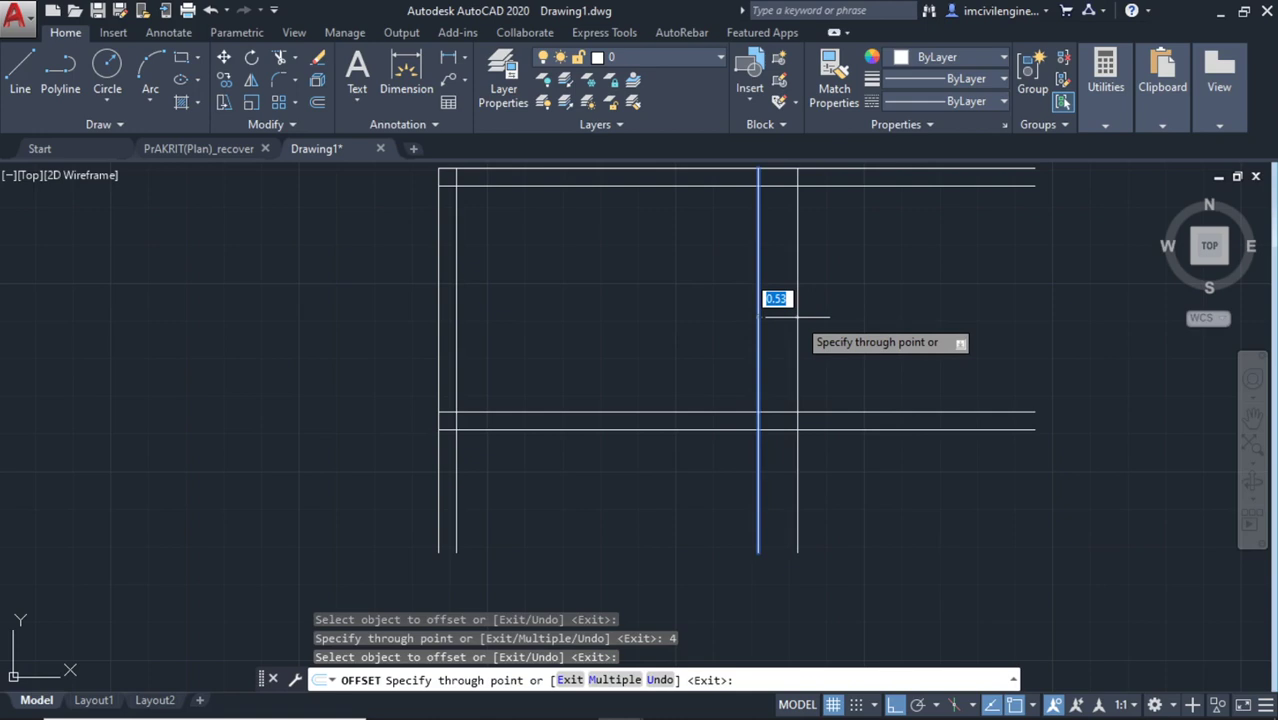
pyautogui.write('.23')
pyautogui.press('Return')
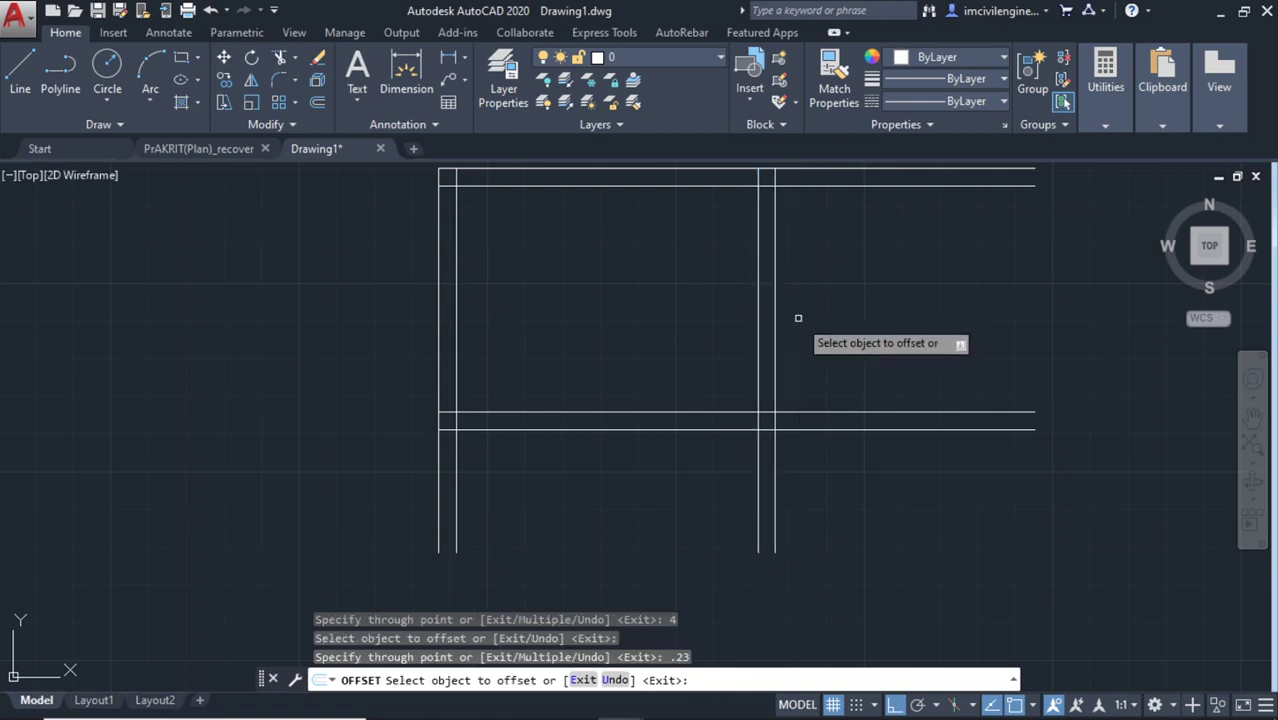
pyautogui.moveTo(812, 314); pyautogui.dragTo(754, 345, button='middle')
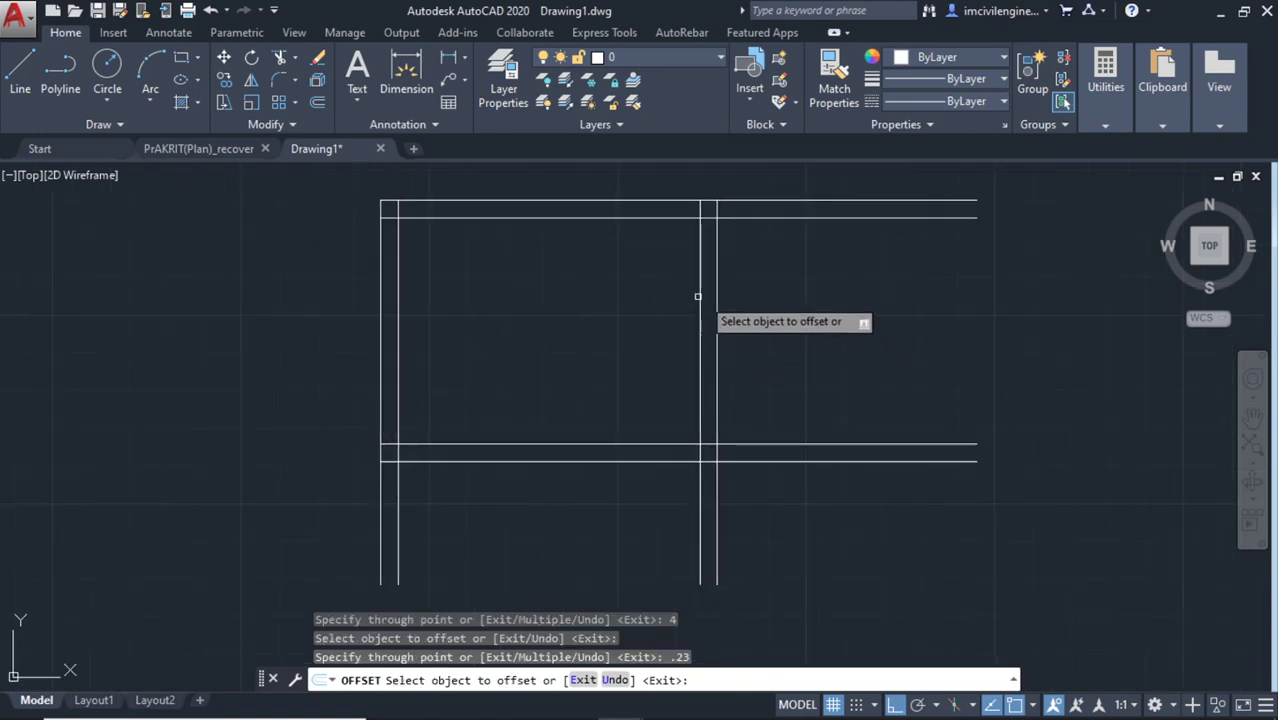
pyautogui.click(716, 290)
pyautogui.write('3')
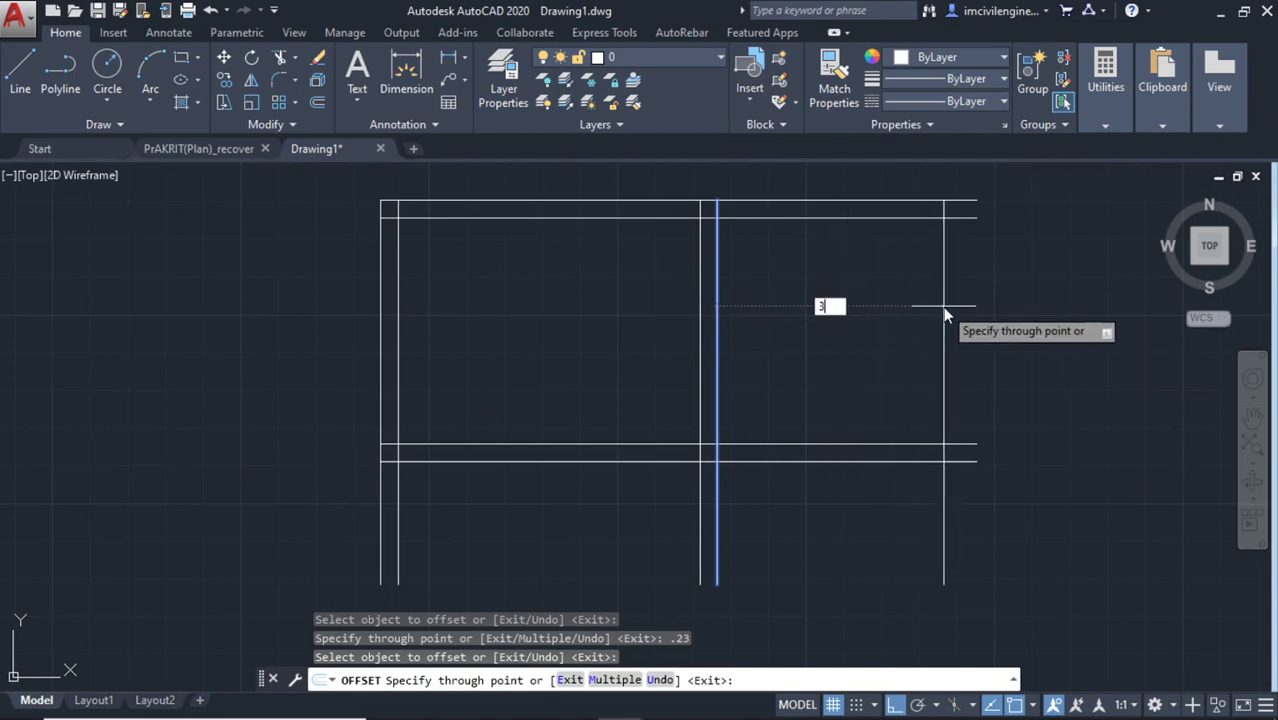
pyautogui.press('Return')
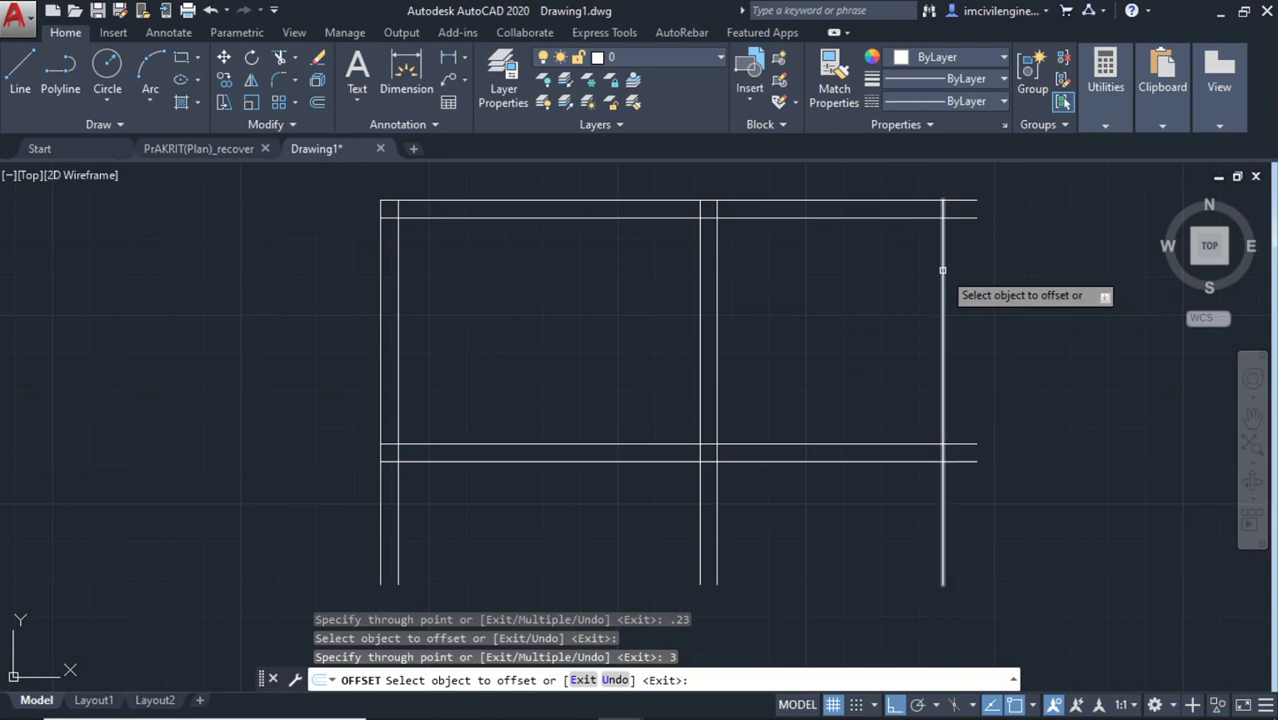
pyautogui.click(942, 270)
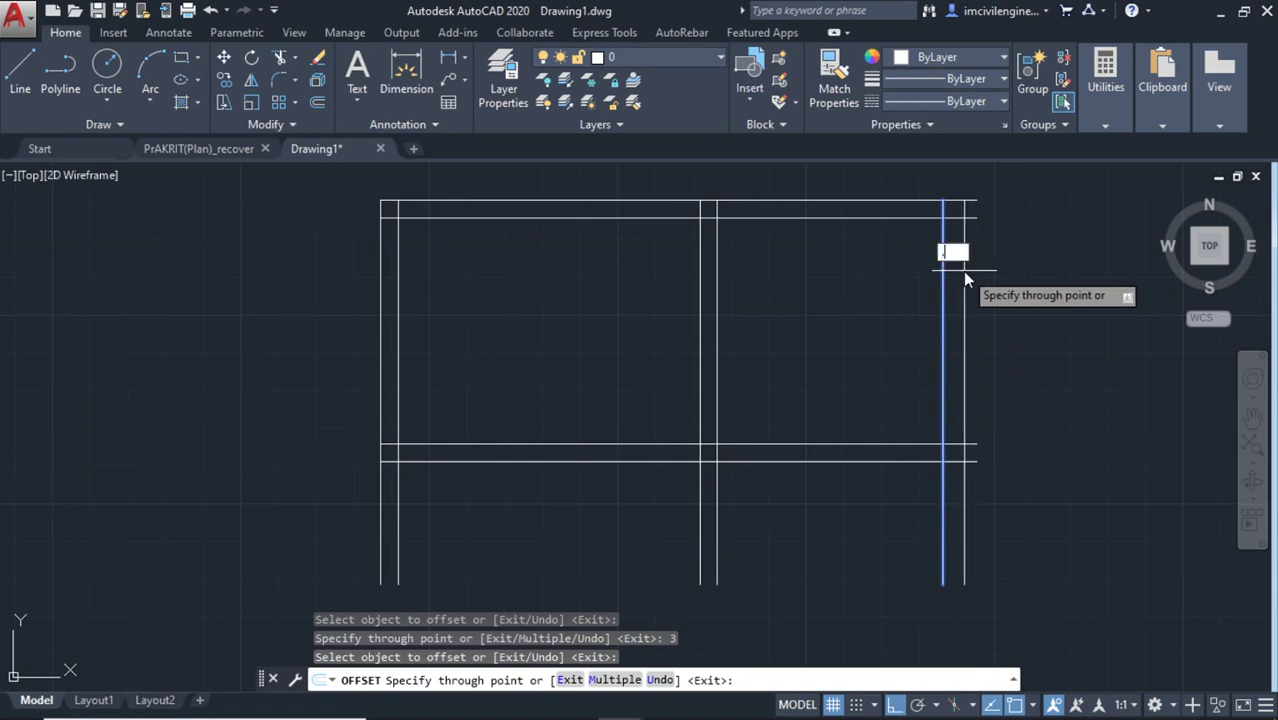
pyautogui.write('.23')
pyautogui.press('Return')
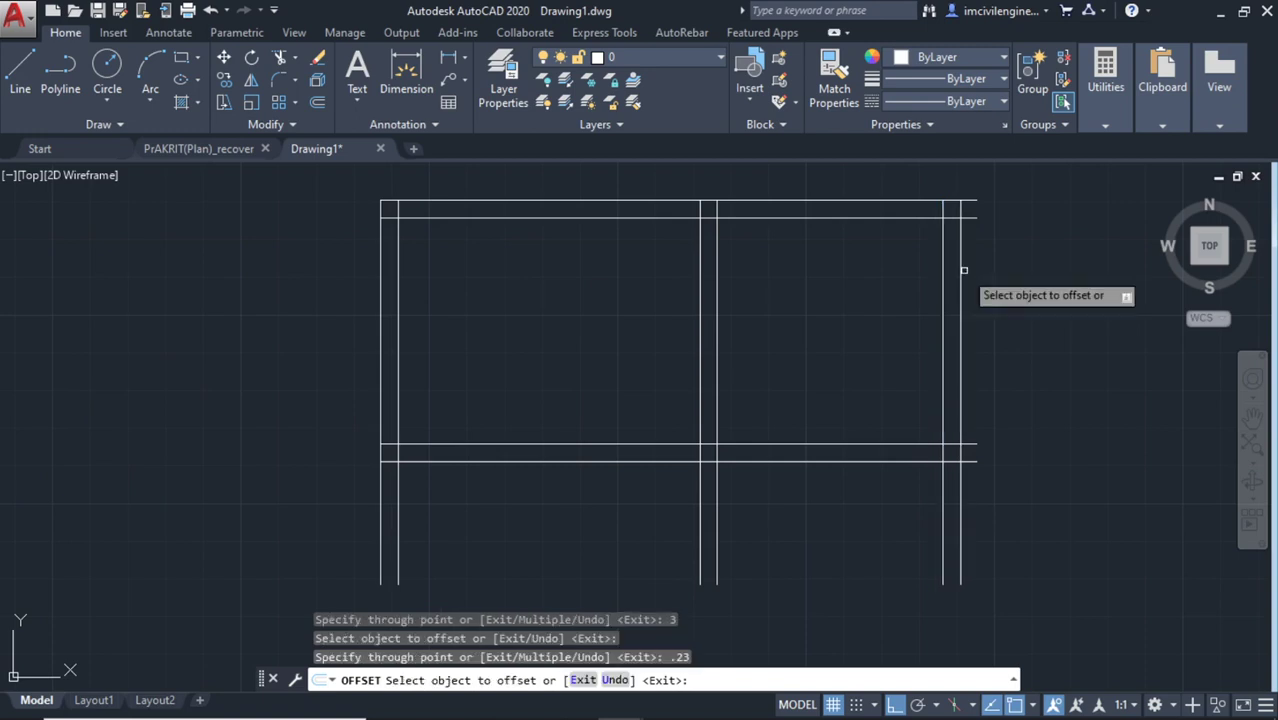
# Add a 0.23-thick bottom wall 4.5 units below the inner top line, then end OFFSET
pyautogui.moveTo(1027, 550); pyautogui.dragTo(1018, 509, button='middle')
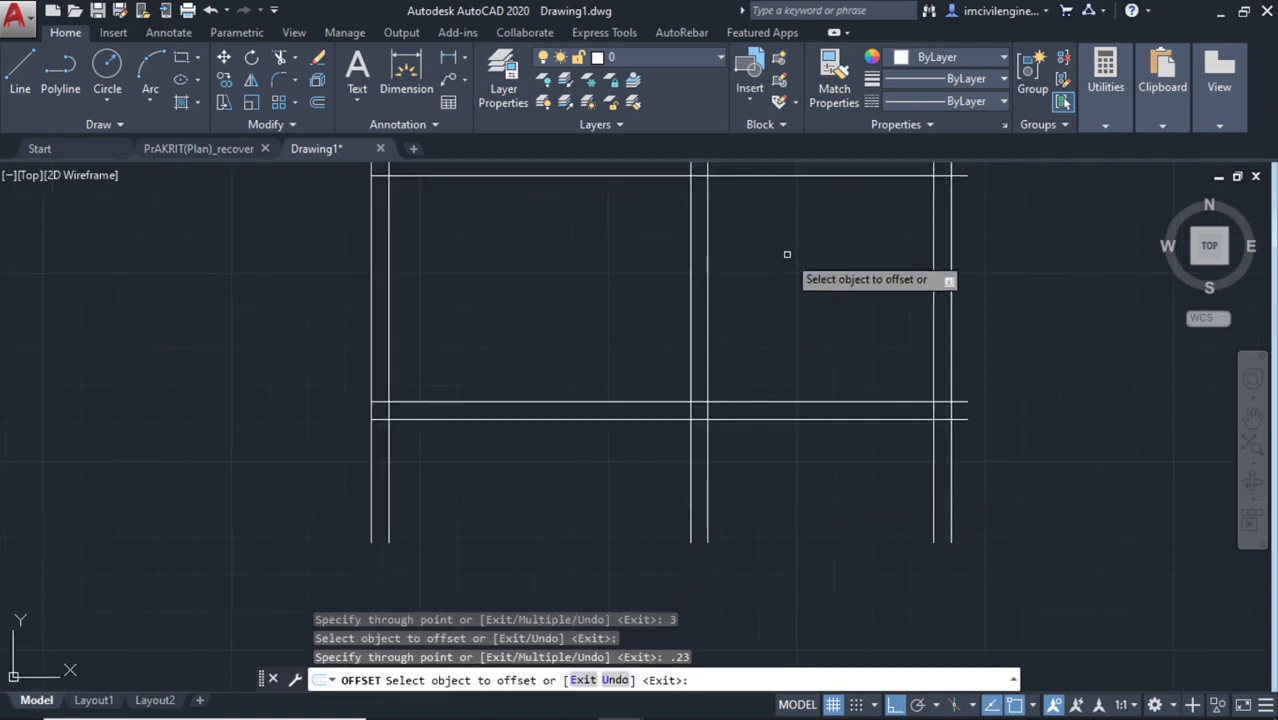
pyautogui.moveTo(787, 254); pyautogui.dragTo(785, 277, button='middle')
pyautogui.click(781, 196)
pyautogui.write('4.5')
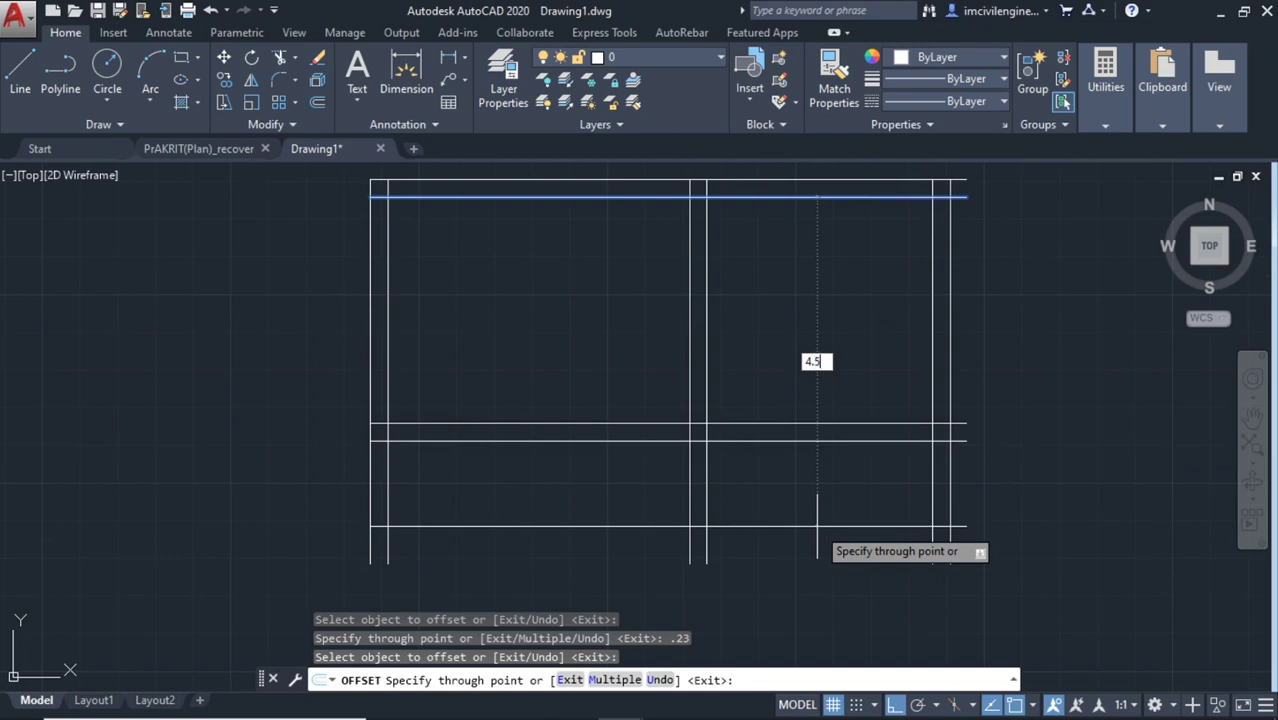
pyautogui.press('Return')
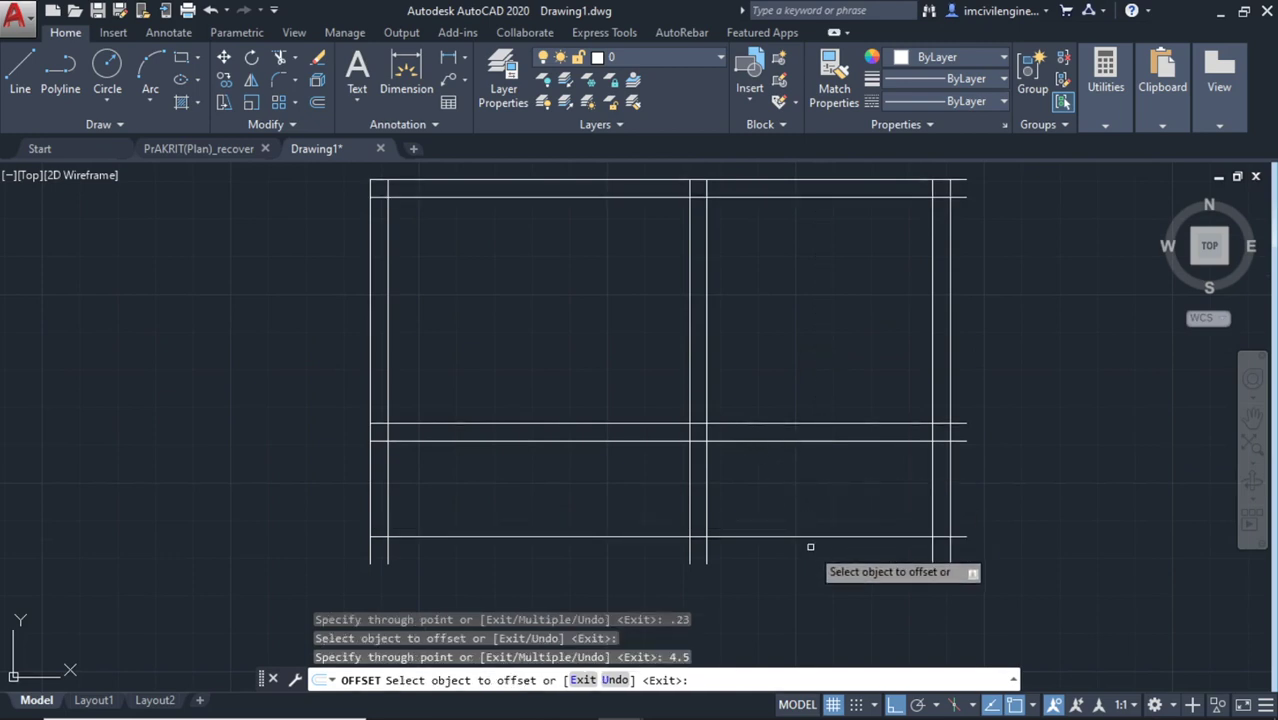
pyautogui.click(817, 538)
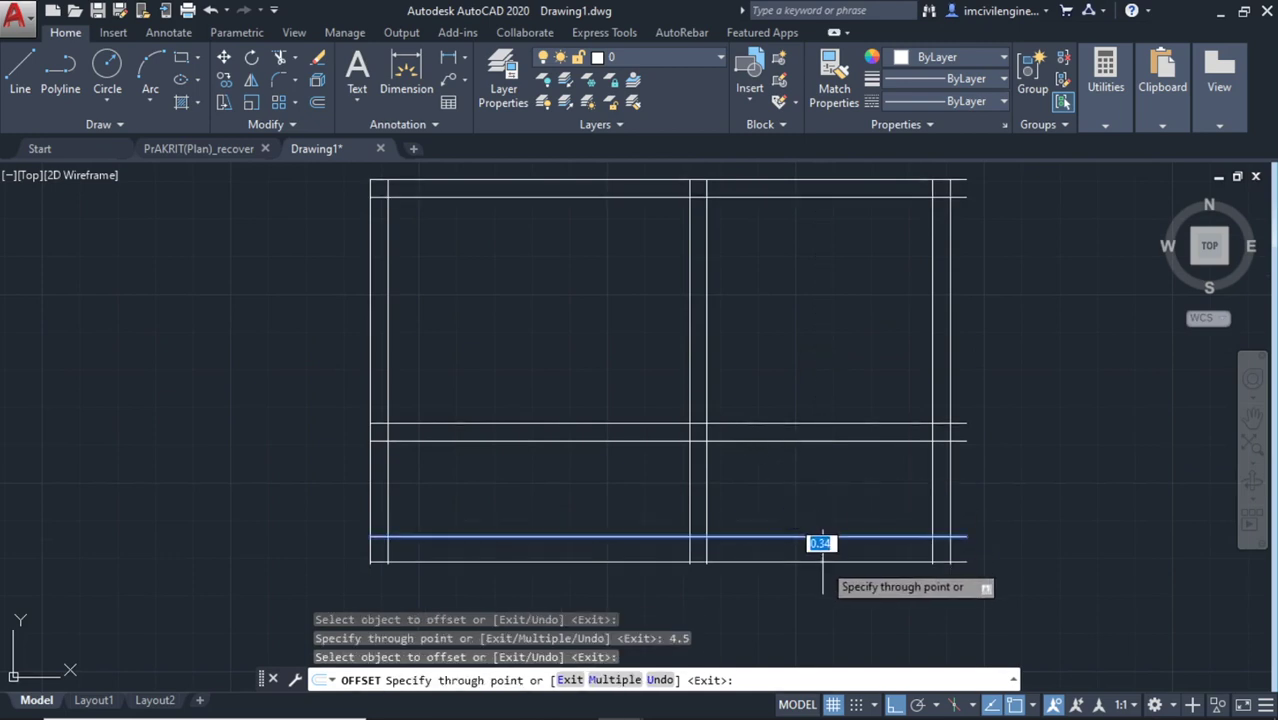
pyautogui.press('Return')
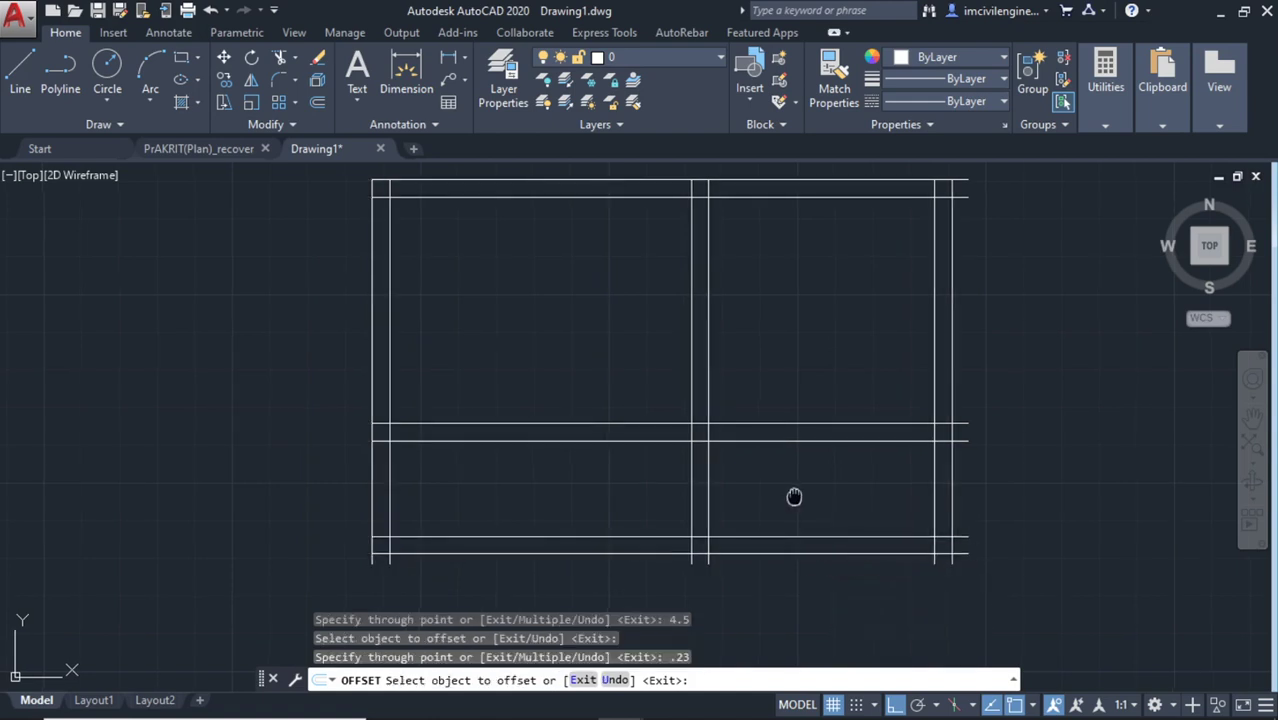
pyautogui.moveTo(791, 496); pyautogui.dragTo(816, 498, button='middle')
pyautogui.press('Escape')
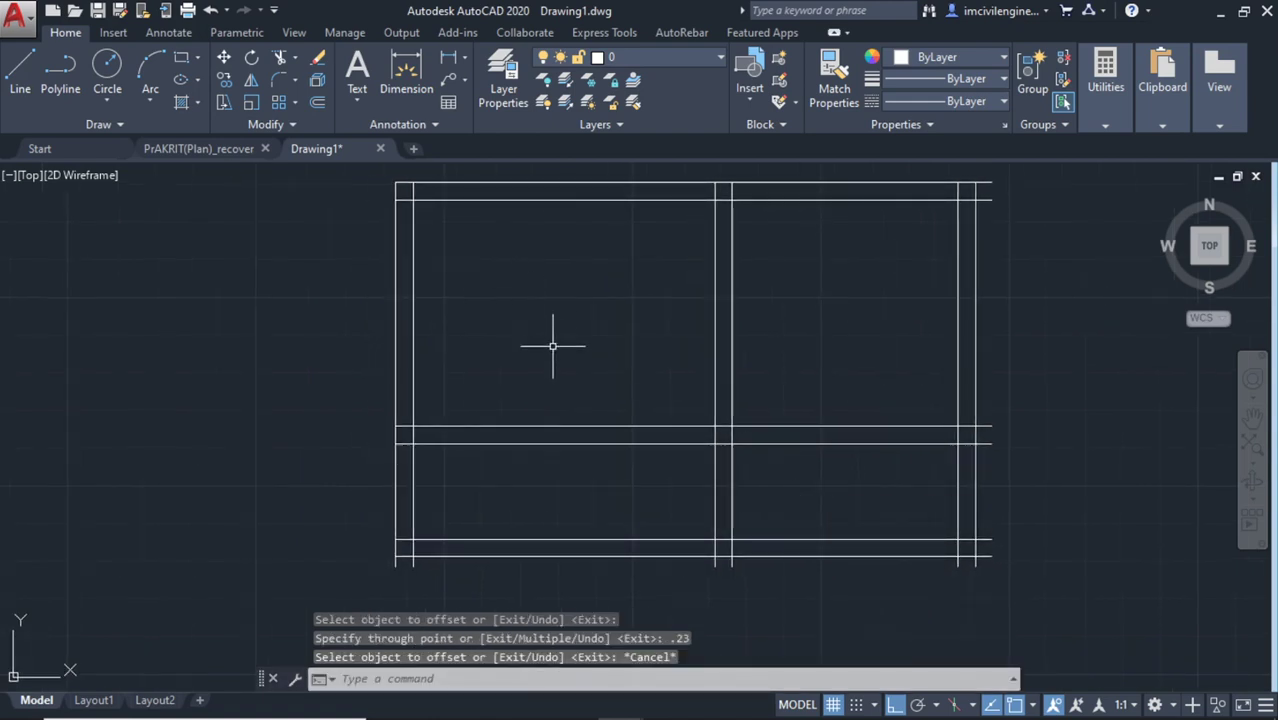
# Start TRIM and cut the overshooting line ends at the top-left wall corner
pyautogui.moveTo(552, 346); pyautogui.dragTo(554, 350, button='middle')
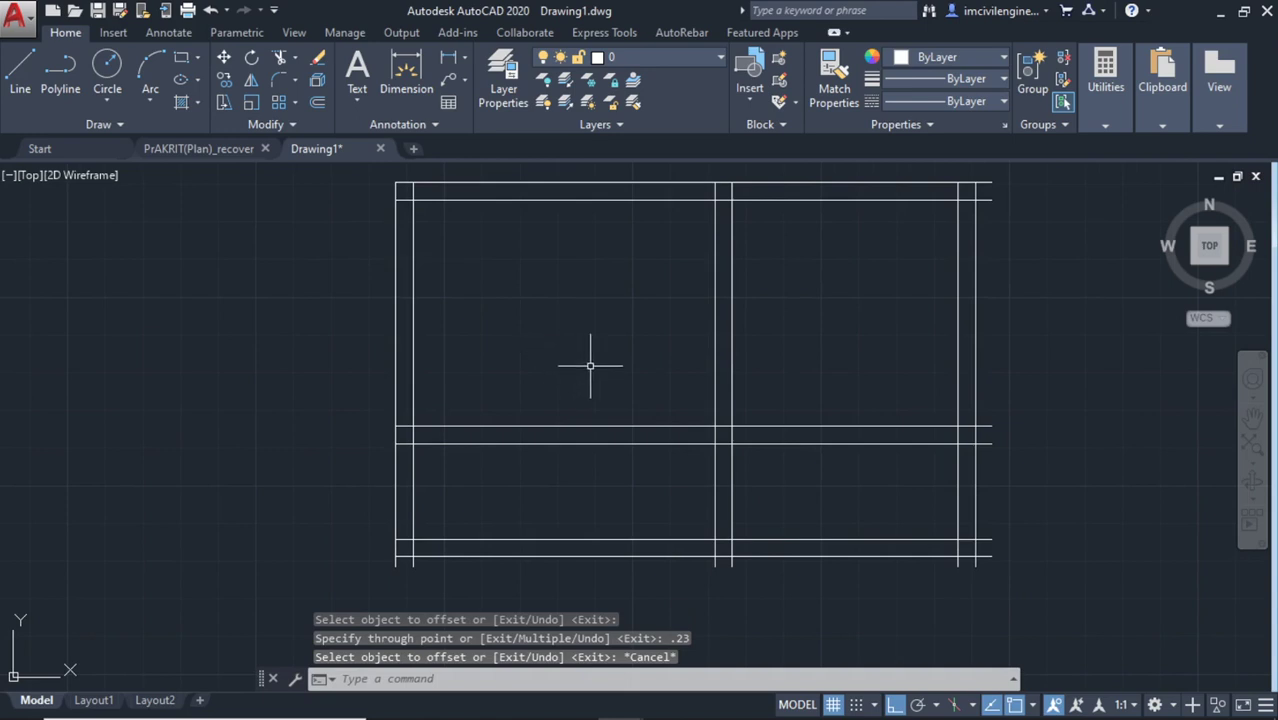
pyautogui.write('tr')
pyautogui.press('Return')
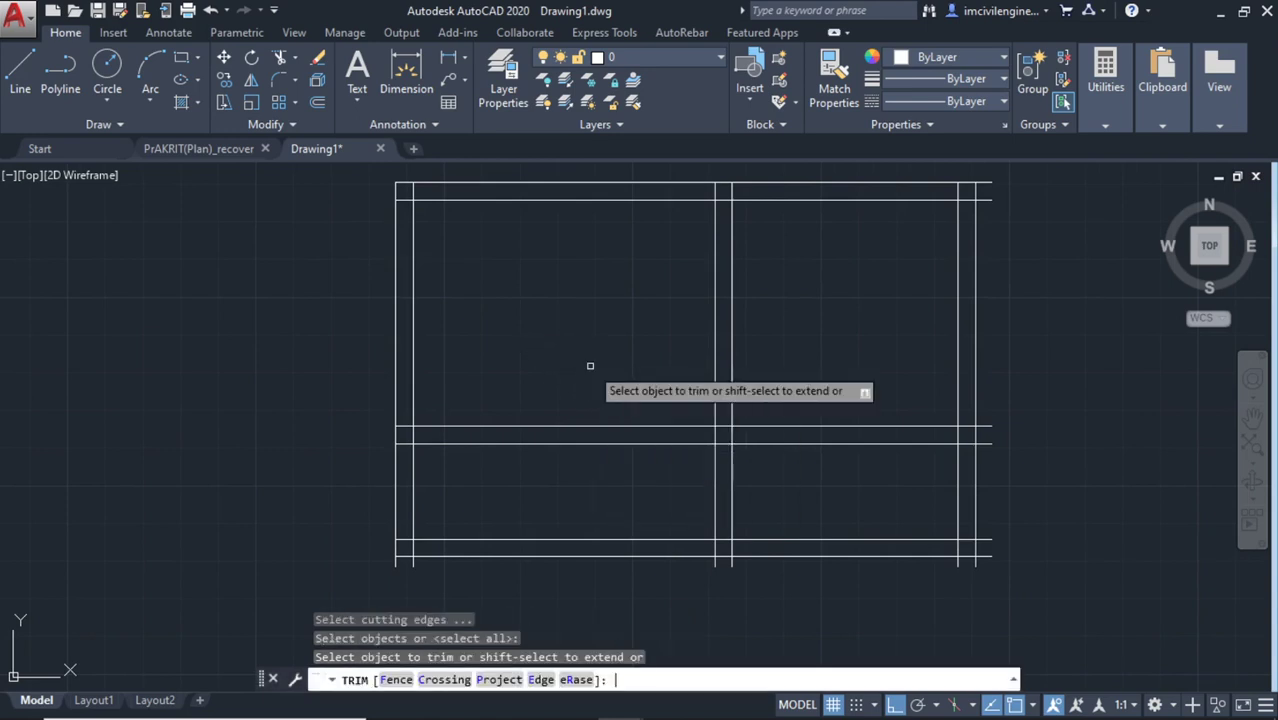
pyautogui.scroll(4, 425, 210)
pyautogui.click(418, 205)
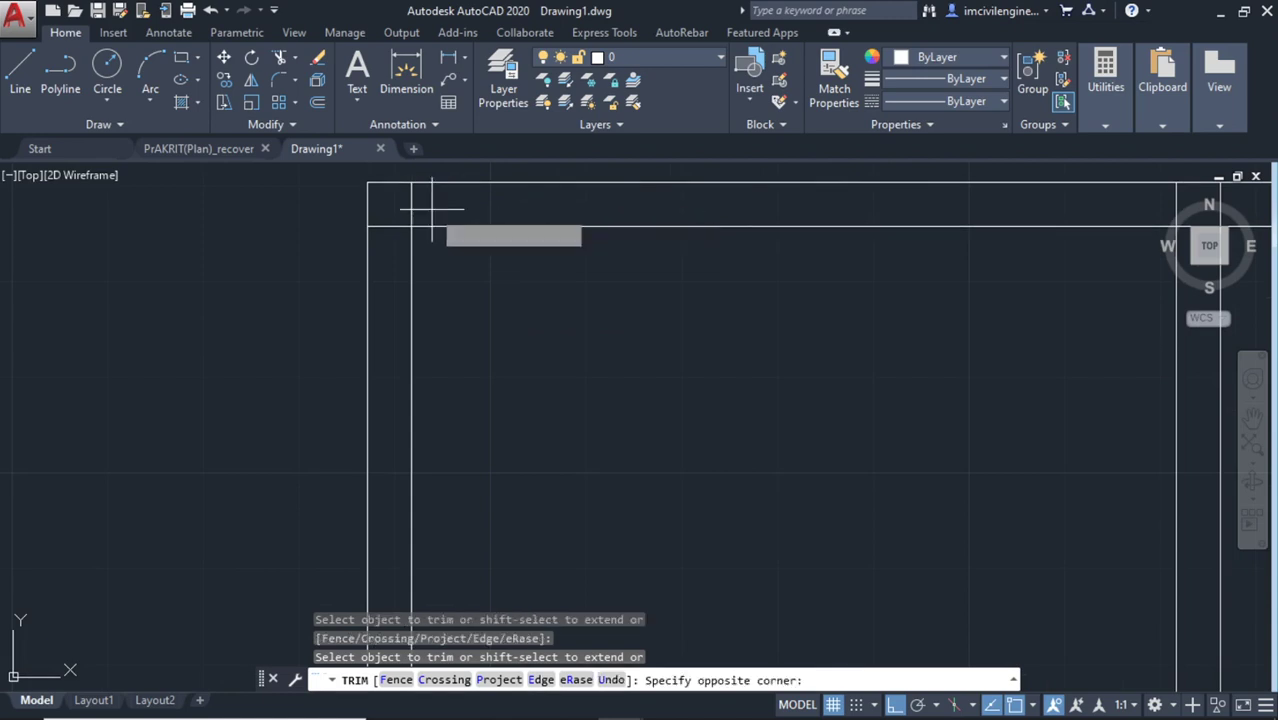
pyautogui.click(384, 199)
# Trim the overshooting line ends at the right wall corner
pyautogui.moveTo(396, 251); pyautogui.dragTo(379, 200)
pyautogui.scroll(-3, 645, 360)
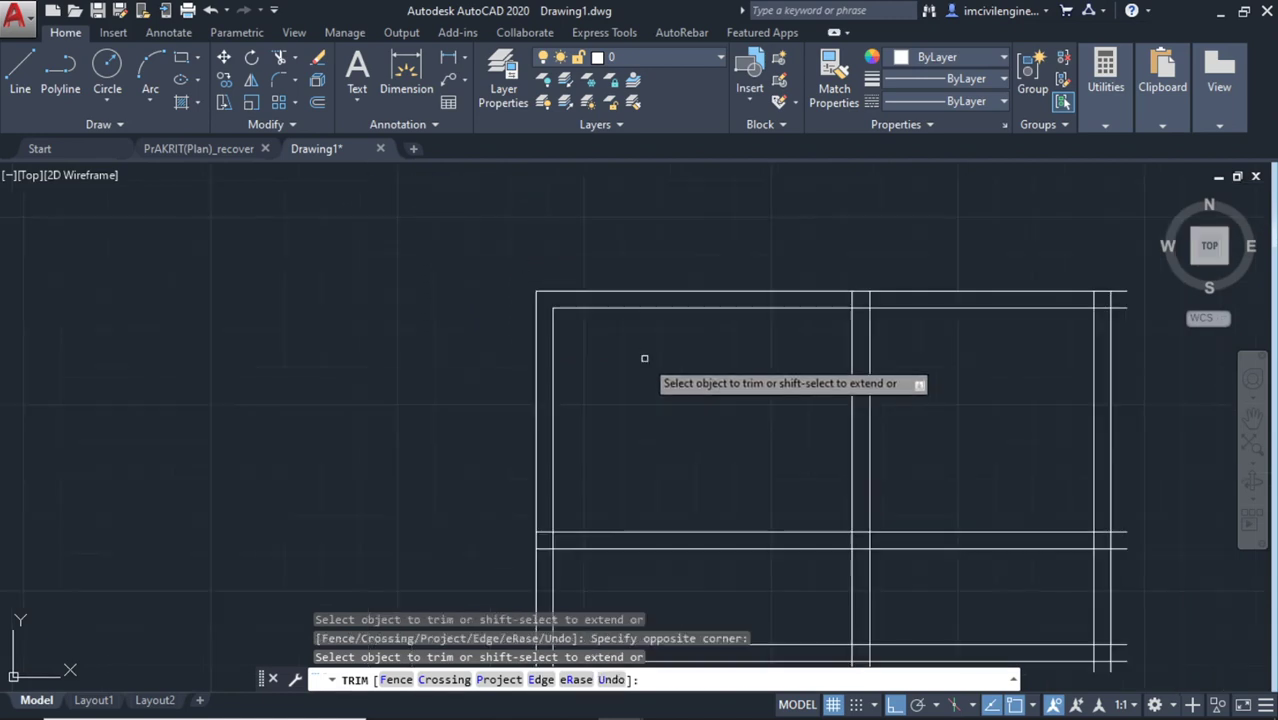
pyautogui.moveTo(700, 417)
pyautogui.mouseDown(button='middle')
pyautogui.moveTo(710, 428)
pyautogui.moveTo(590, 399)
pyautogui.mouseUp(button='middle')
pyautogui.scroll(4, 1012, 276)
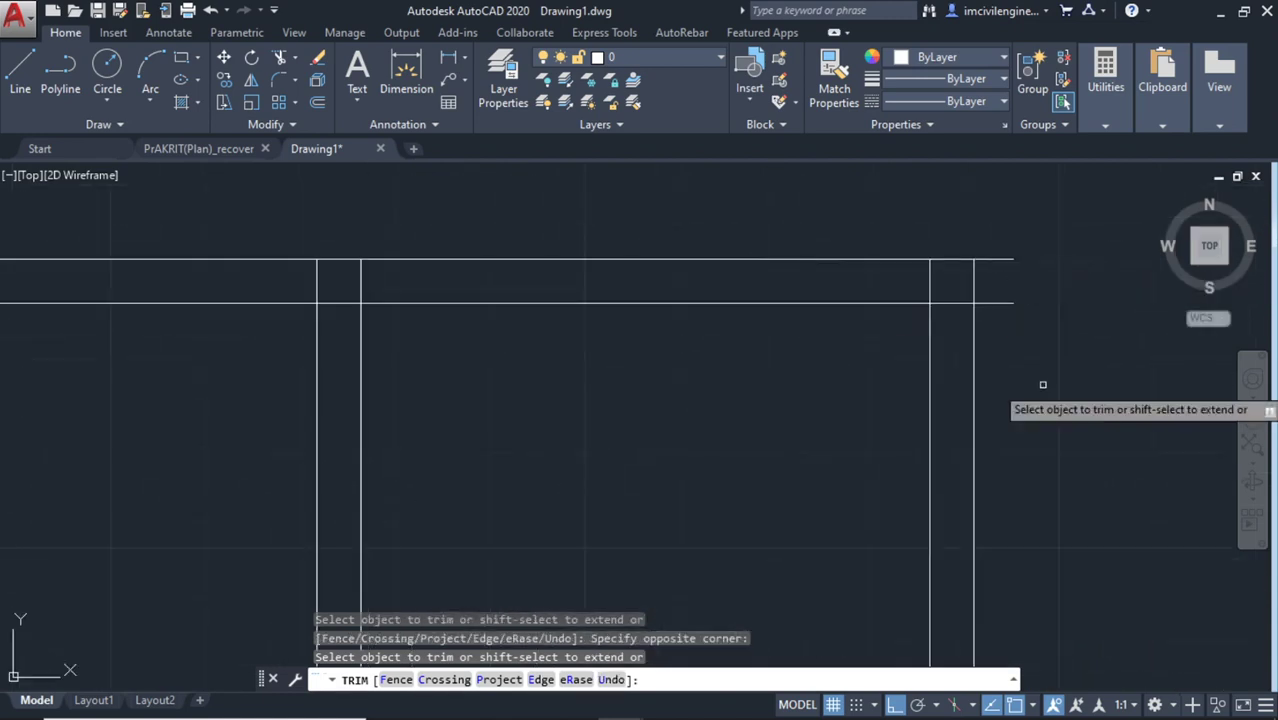
pyautogui.click(1060, 382)
pyautogui.click(986, 208)
pyautogui.scroll(-3, 993, 294)
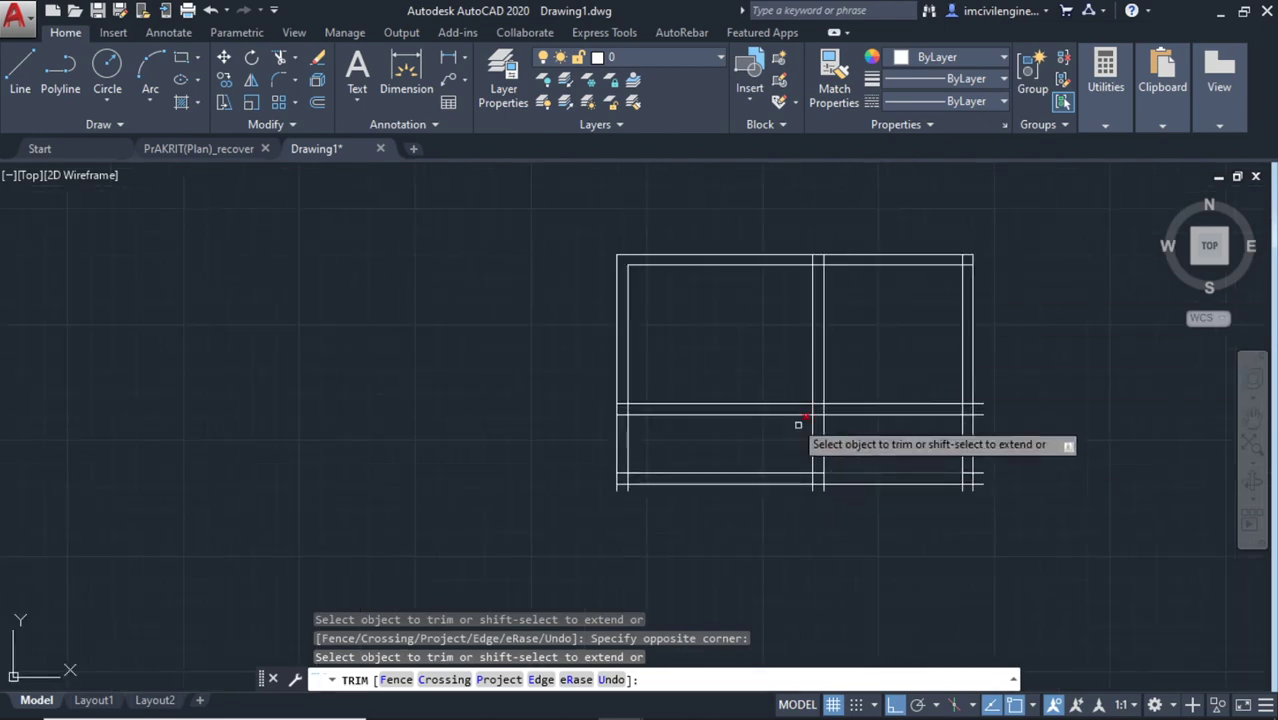
pyautogui.scroll(5, 780, 400)
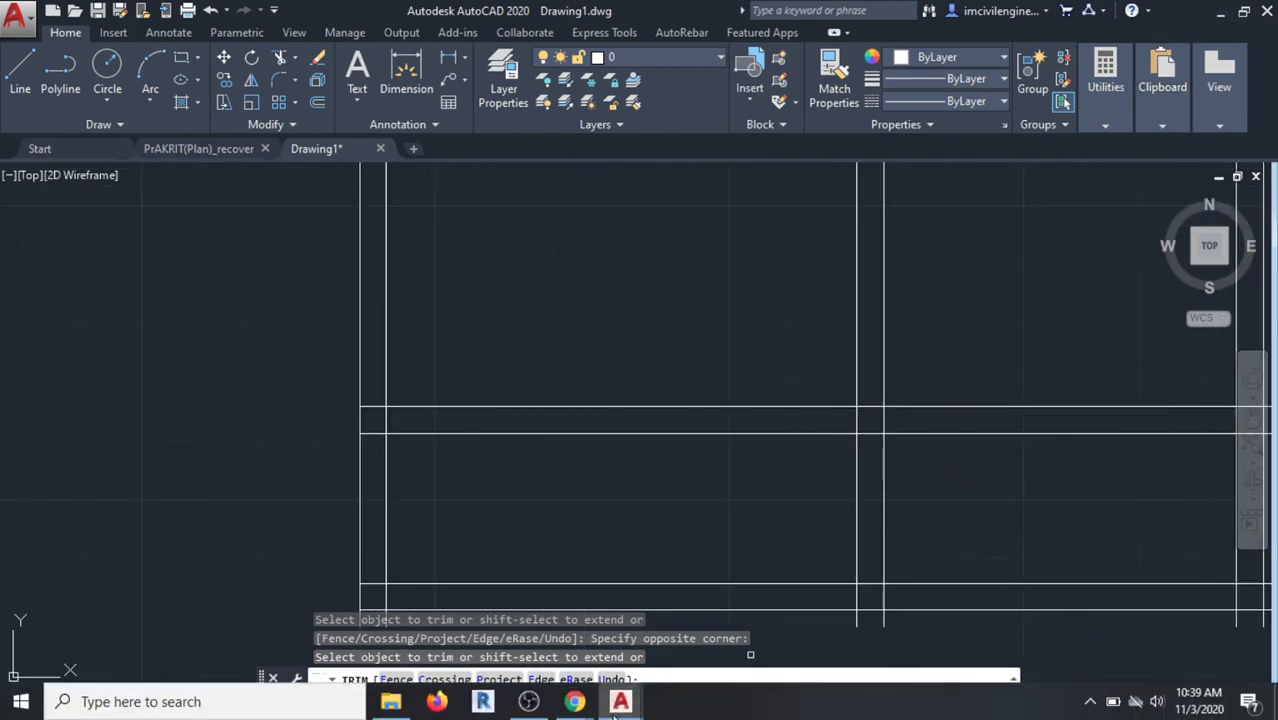
# Admit the next waiting participant to the Meet call and minimize it back to AutoCAD
pyautogui.moveTo(574, 702)
pyautogui.click(455, 626)
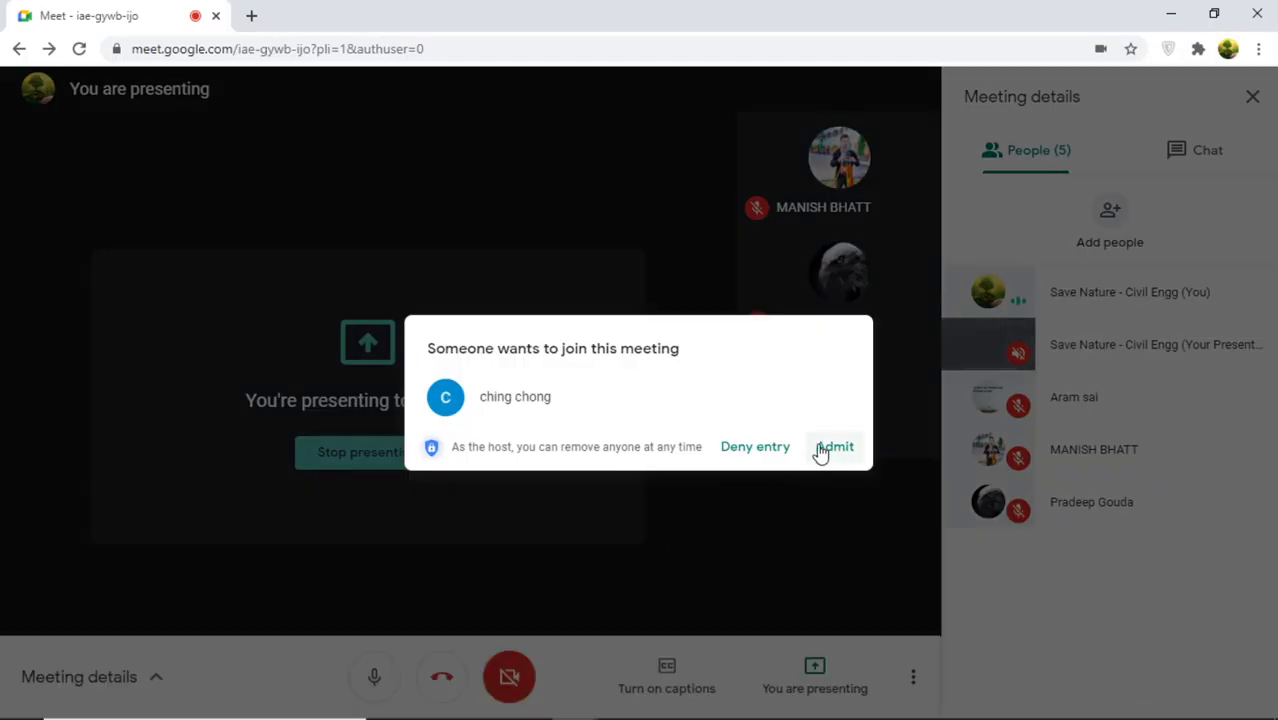
pyautogui.click(836, 450)
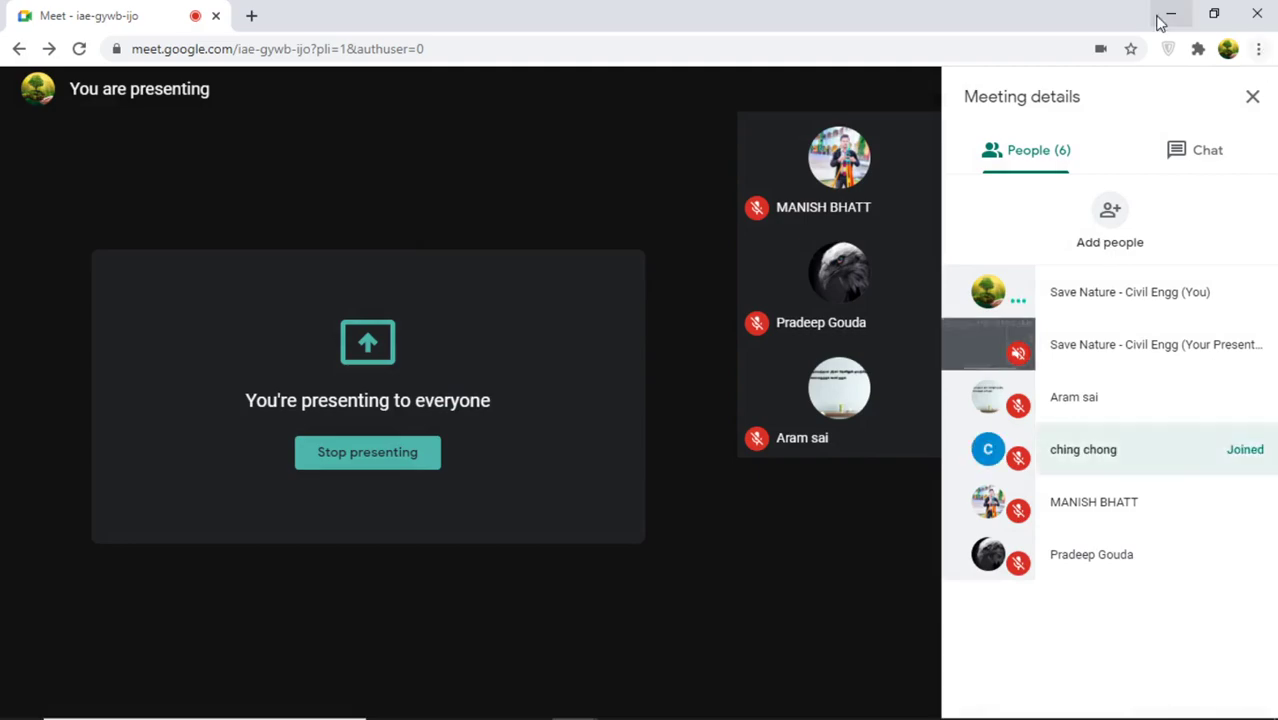
pyautogui.click(1168, 15)
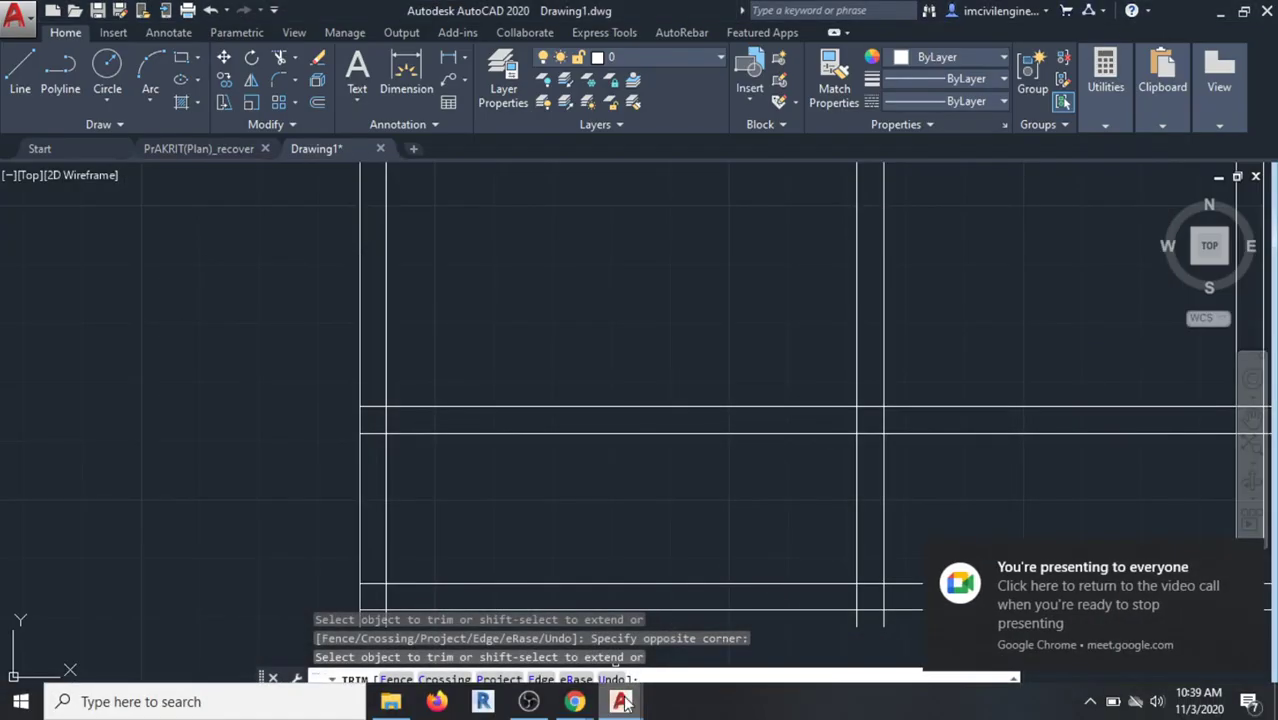
# Switch back to the floor plan drawing and adjust the view of the wall grid
pyautogui.click(622, 702)
pyautogui.click(692, 629)
pyautogui.scroll(-3, 650, 555)
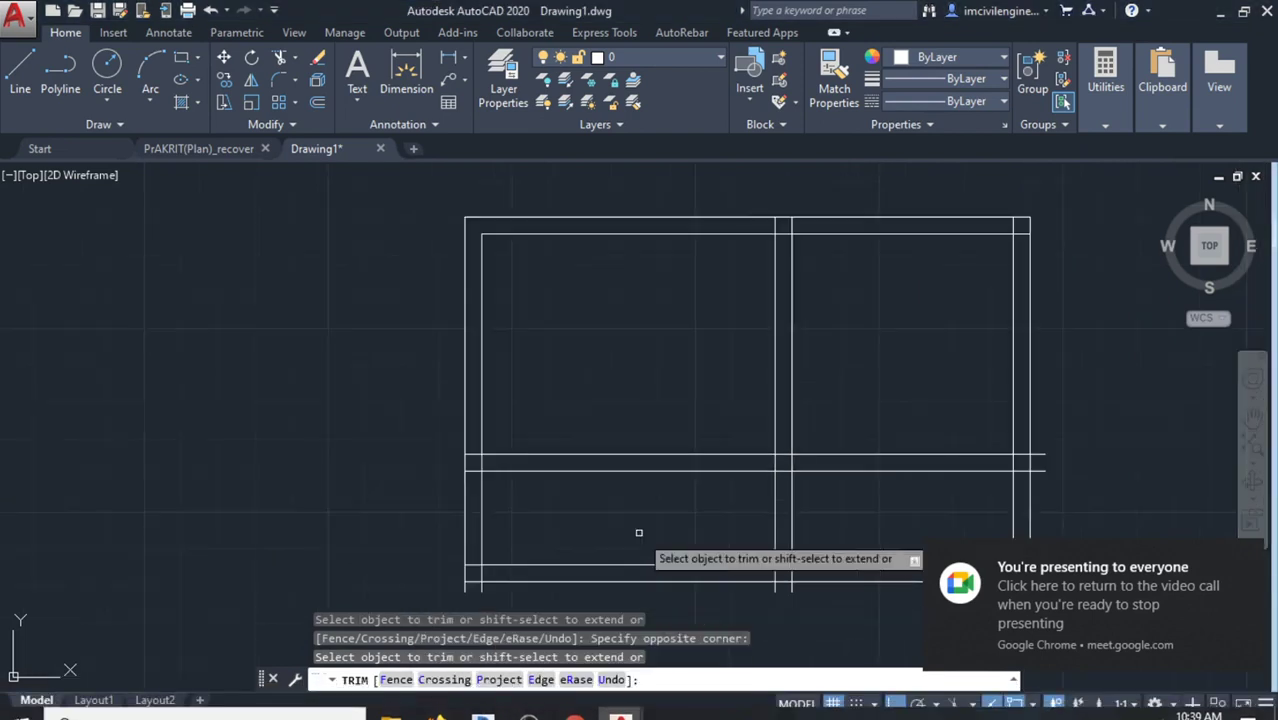
pyautogui.scroll(-3, 640, 535)
pyautogui.scroll(1, 580, 495)
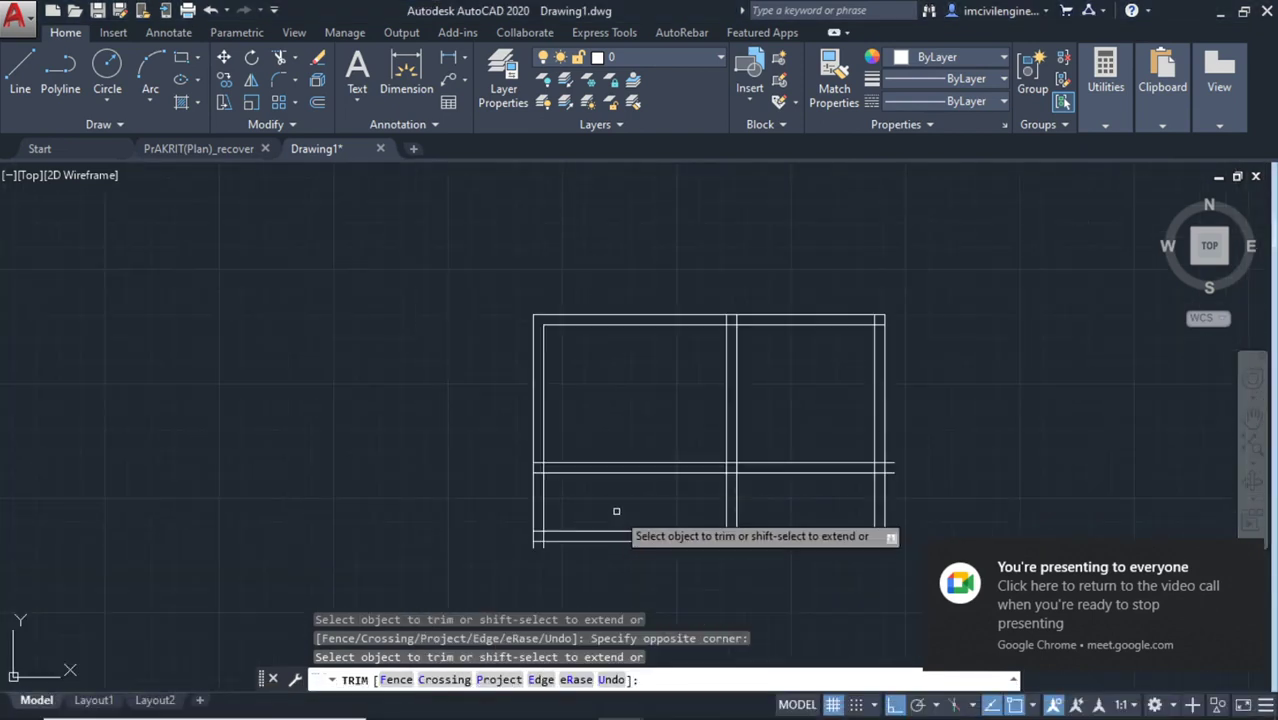
pyautogui.scroll(3, 608, 514)
pyautogui.moveTo(602, 507); pyautogui.dragTo(584, 501, button='middle')
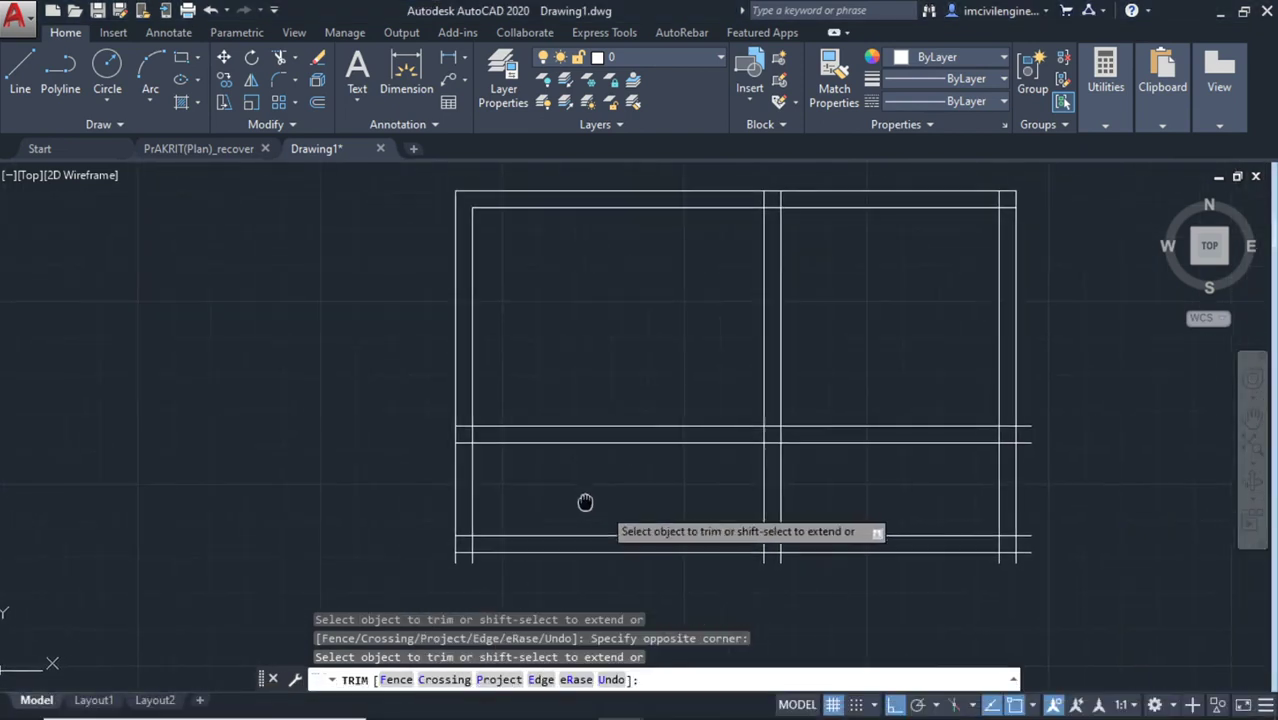
pyautogui.moveTo(664, 487); pyautogui.dragTo(651, 490, button='middle')
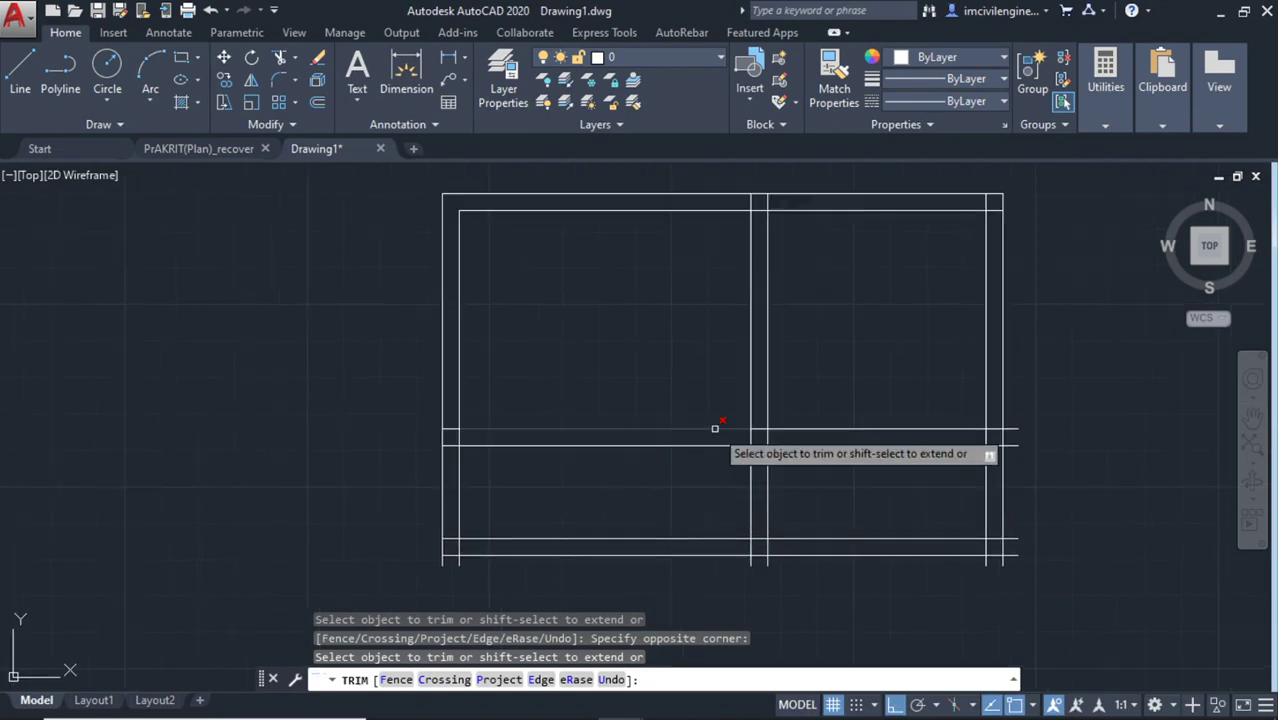
# Trim the overlapping wall lines at the lower-left, right and lower-right junctions
pyautogui.click(713, 591)
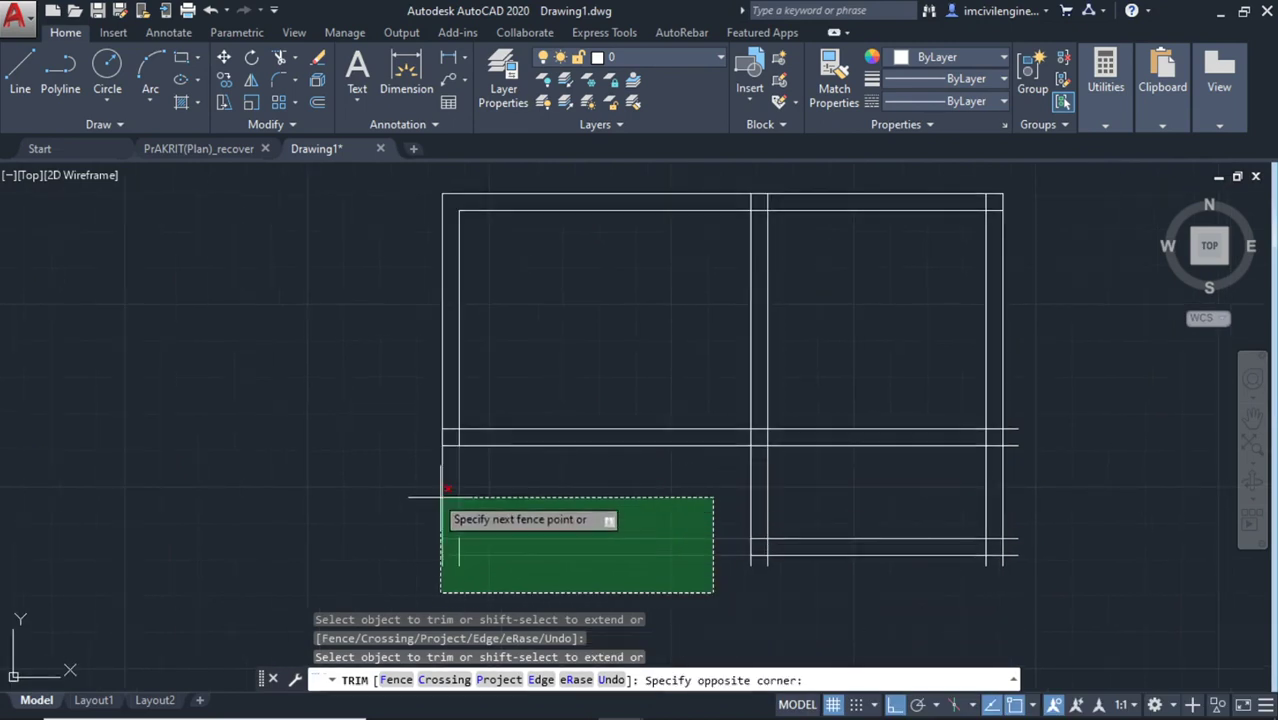
pyautogui.click(419, 462)
pyautogui.scroll(4, 752, 570)
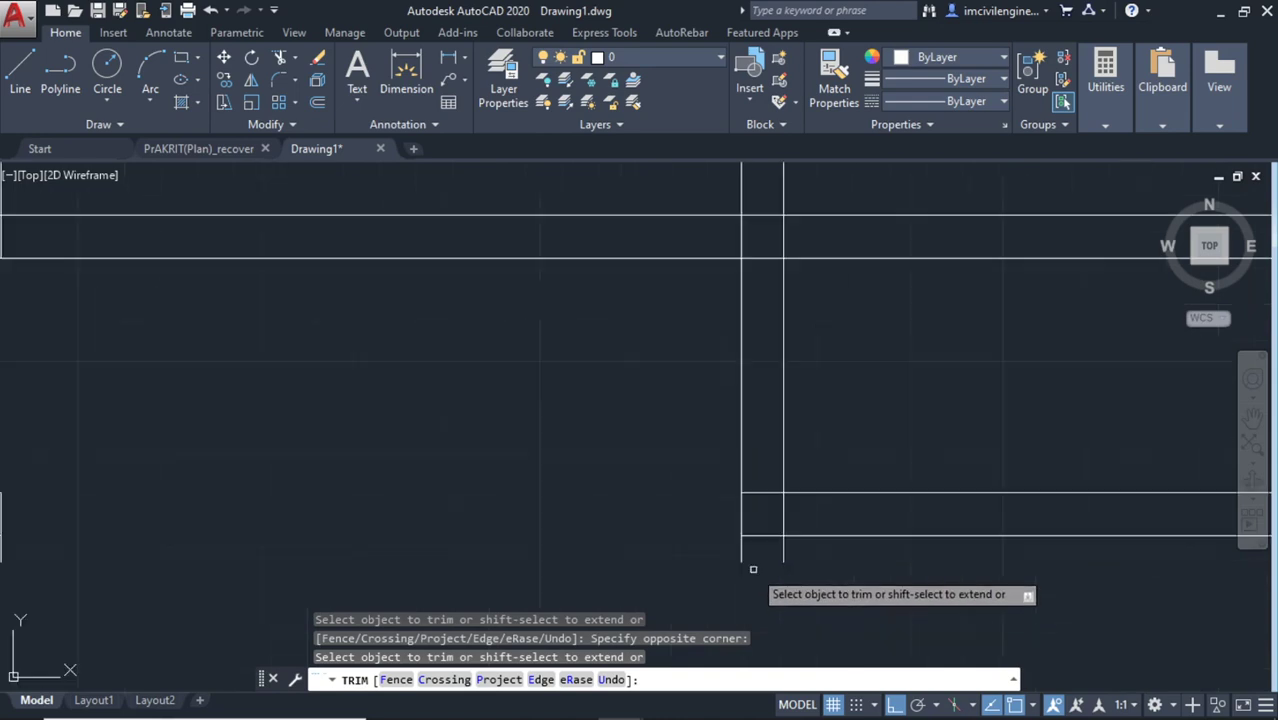
pyautogui.moveTo(980, 578); pyautogui.dragTo(771, 563, button='middle')
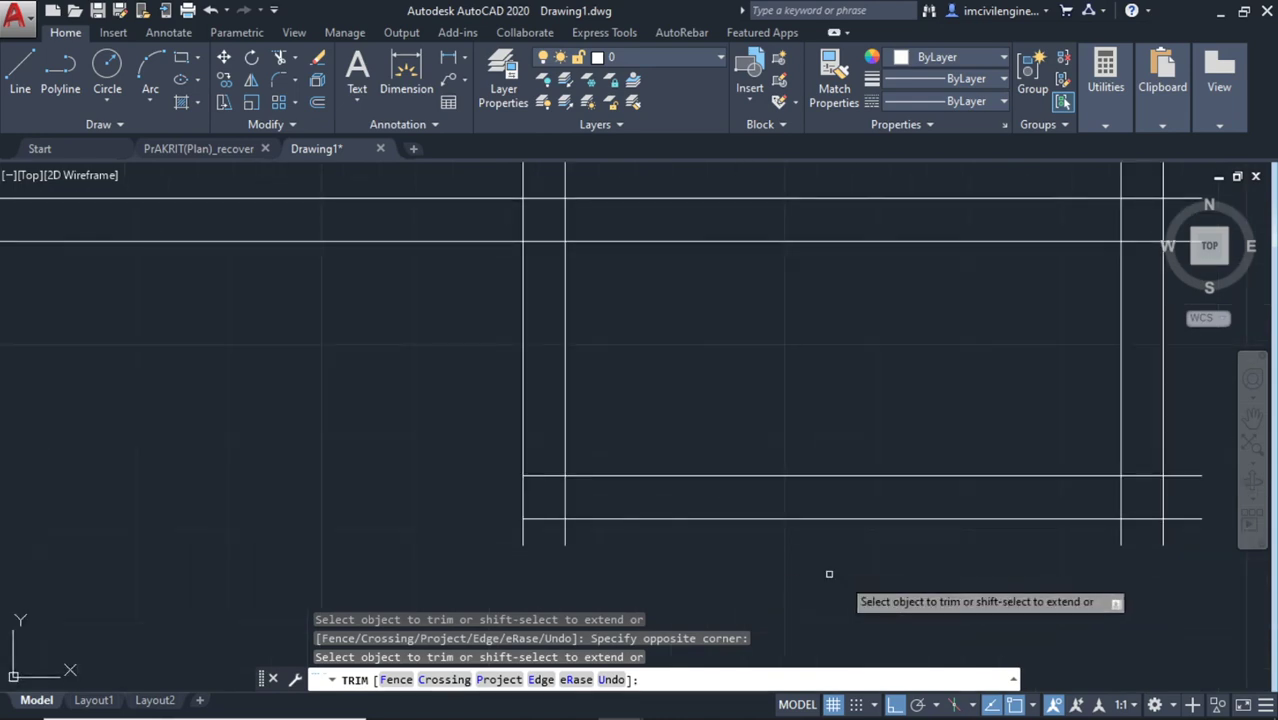
pyautogui.click(1195, 570)
pyautogui.click(576, 548)
pyautogui.scroll(-2, 807, 562)
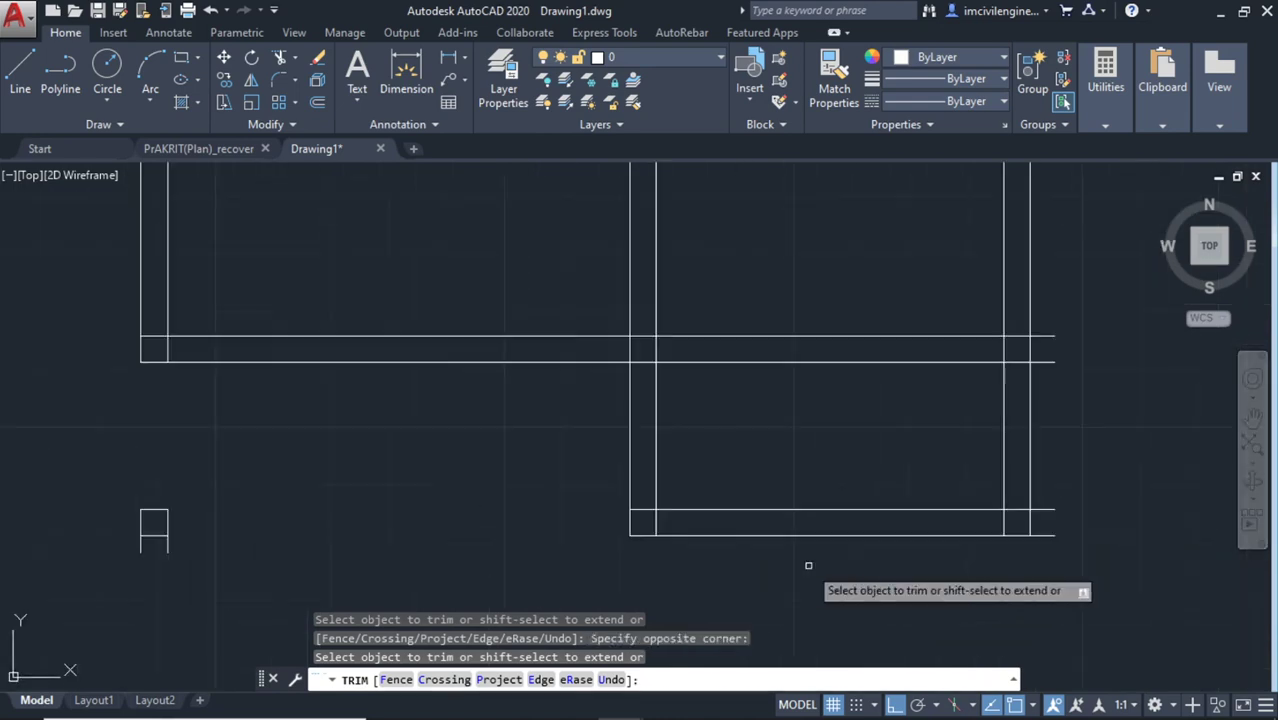
pyautogui.click(928, 573)
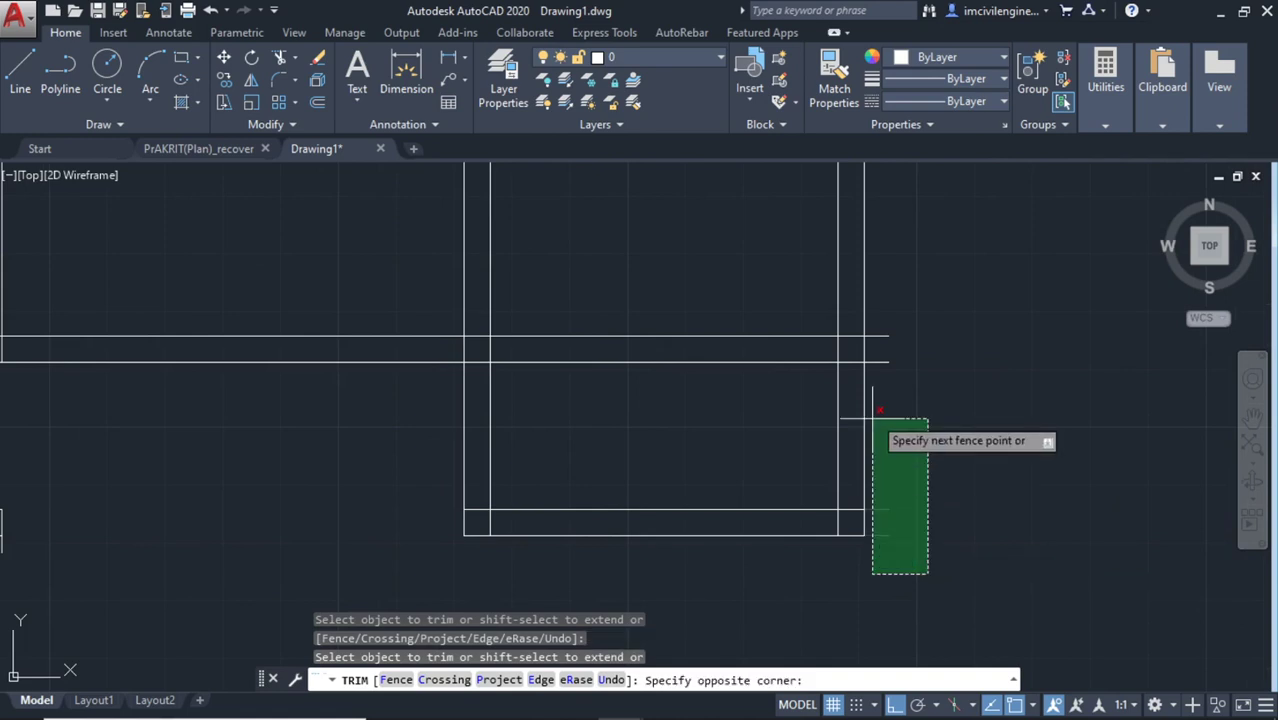
pyautogui.click(1010, 336)
pyautogui.scroll(-3, 976, 360)
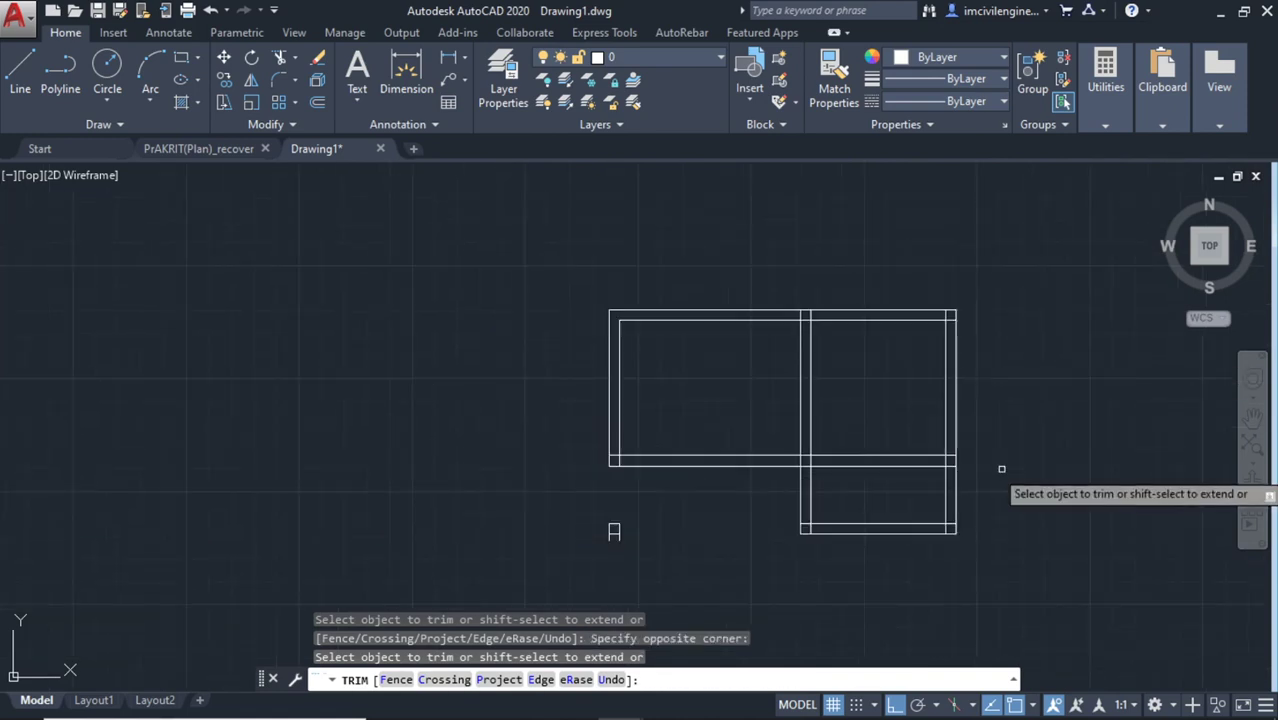
pyautogui.scroll(4, 771, 317)
# Trim the wall overlaps along the top edge and at the top-right corner
pyautogui.click(822, 281)
pyautogui.click(792, 302)
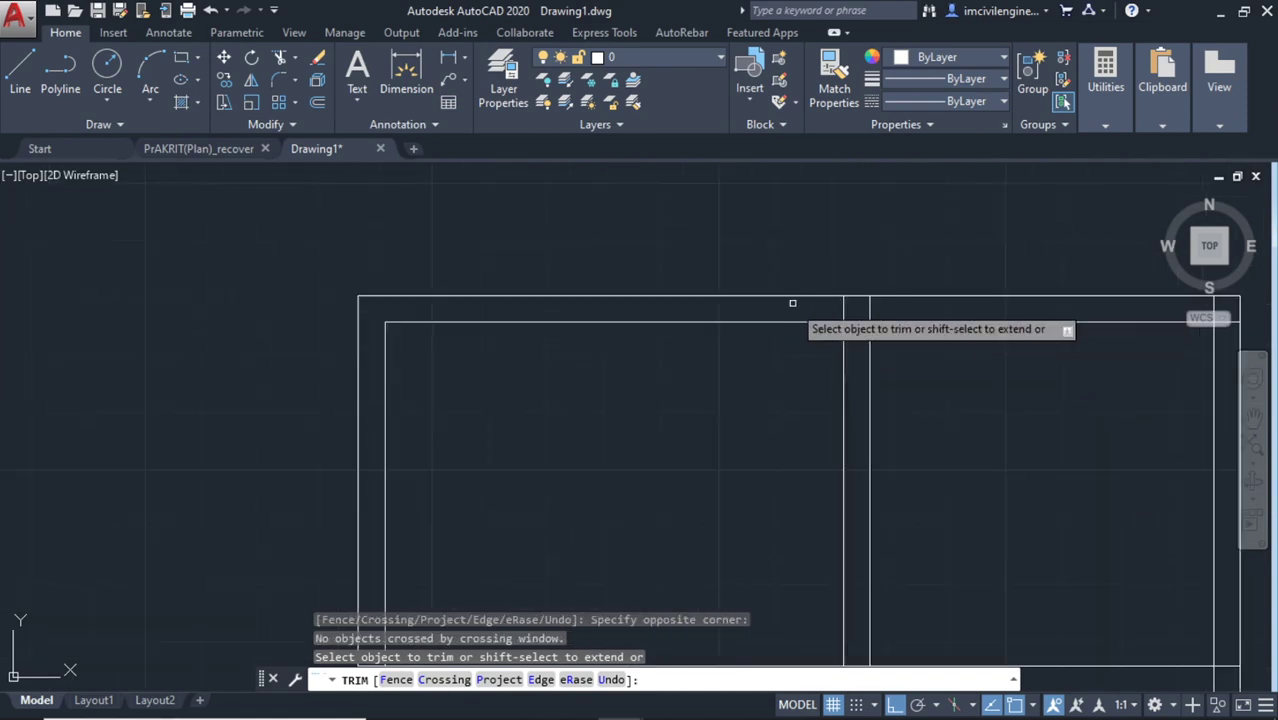
pyautogui.click(887, 308)
pyautogui.click(778, 306)
pyautogui.scroll(2, 864, 326)
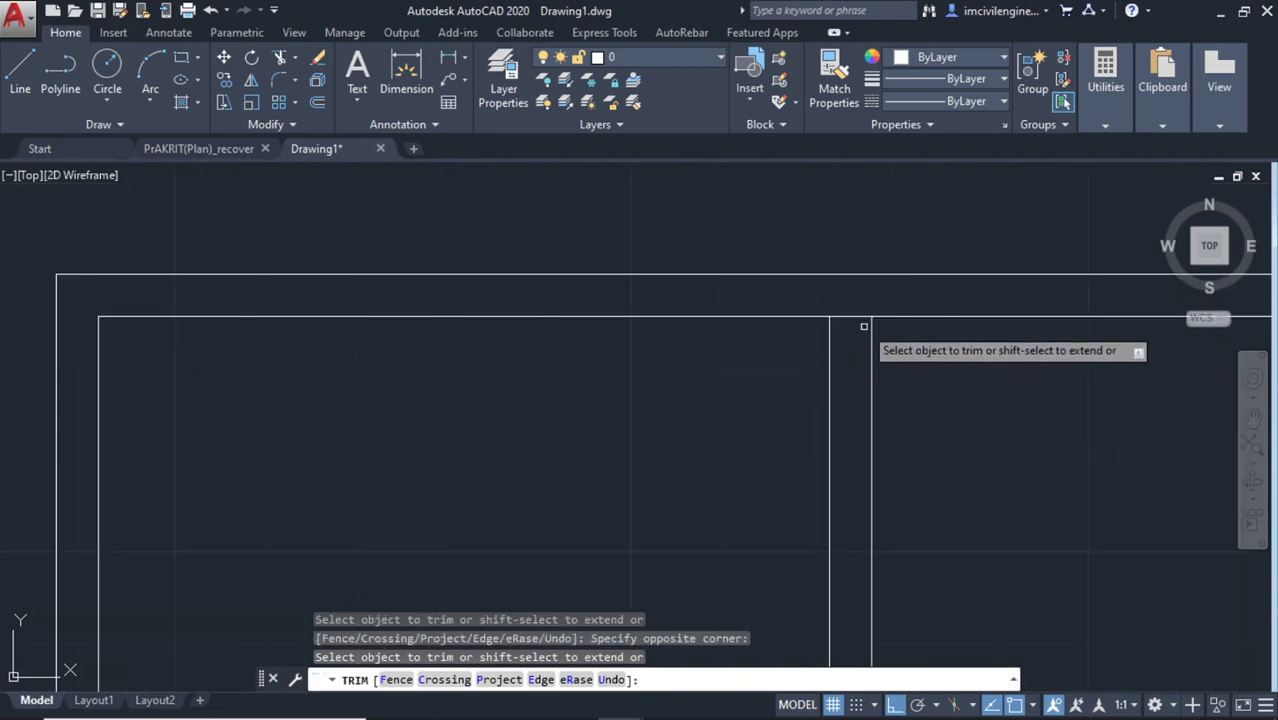
pyautogui.click(864, 326)
pyautogui.click(850, 300)
pyautogui.scroll(-4, 870, 345)
pyautogui.scroll(-1, 840, 360)
pyautogui.scroll(5, 904, 380)
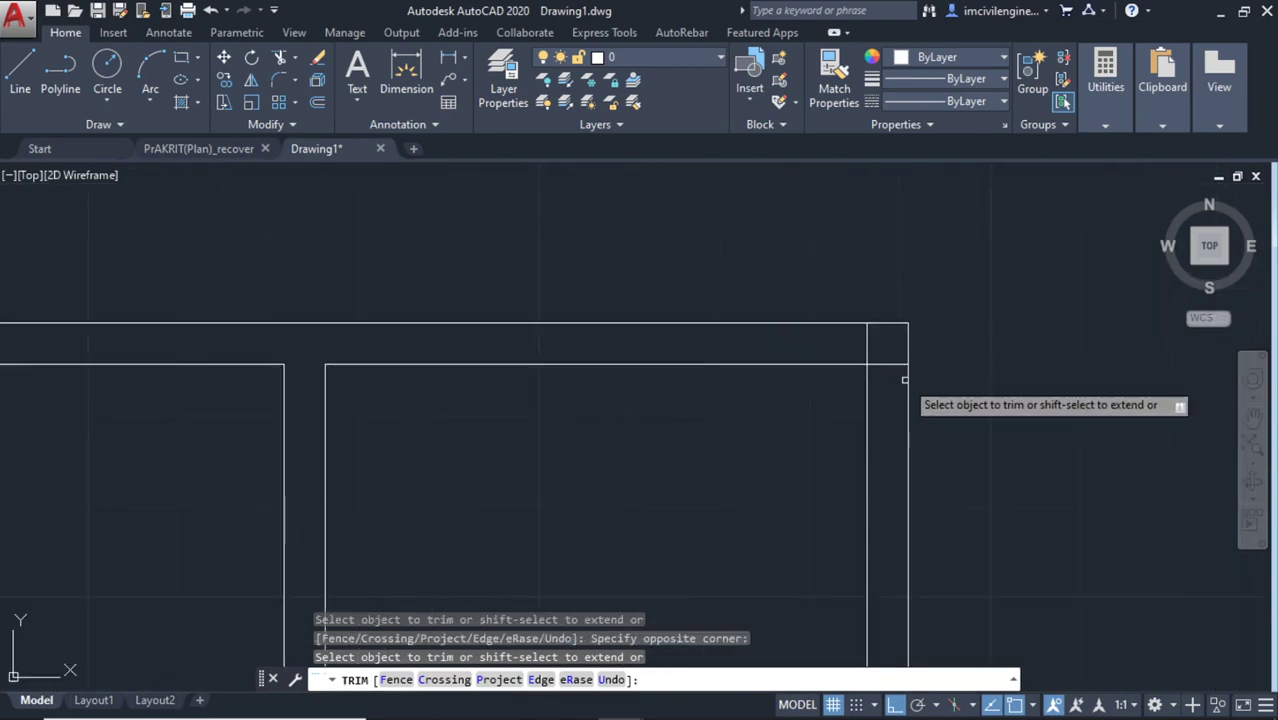
pyautogui.click(904, 378)
pyautogui.click(870, 337)
pyautogui.click(875, 337)
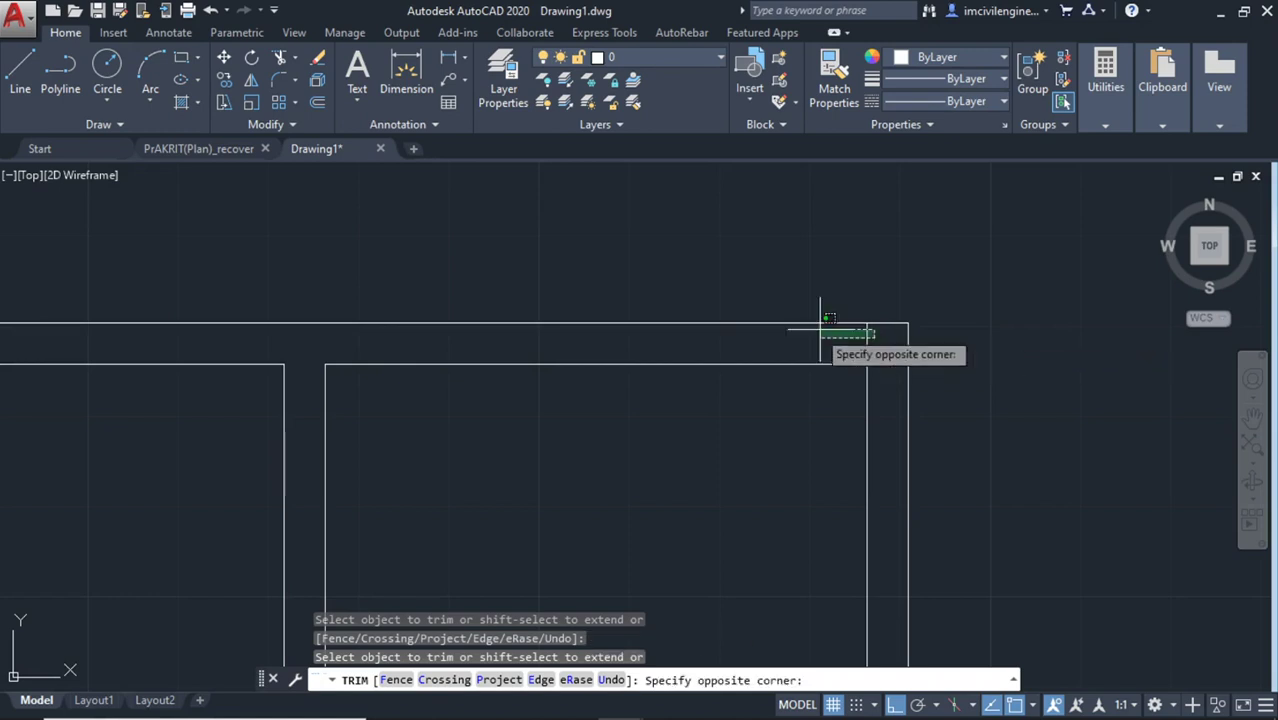
pyautogui.click(820, 328)
pyautogui.scroll(-3, 827, 379)
pyautogui.scroll(-2, 856, 496)
pyautogui.scroll(1, 813, 465)
pyautogui.scroll(2, 884, 513)
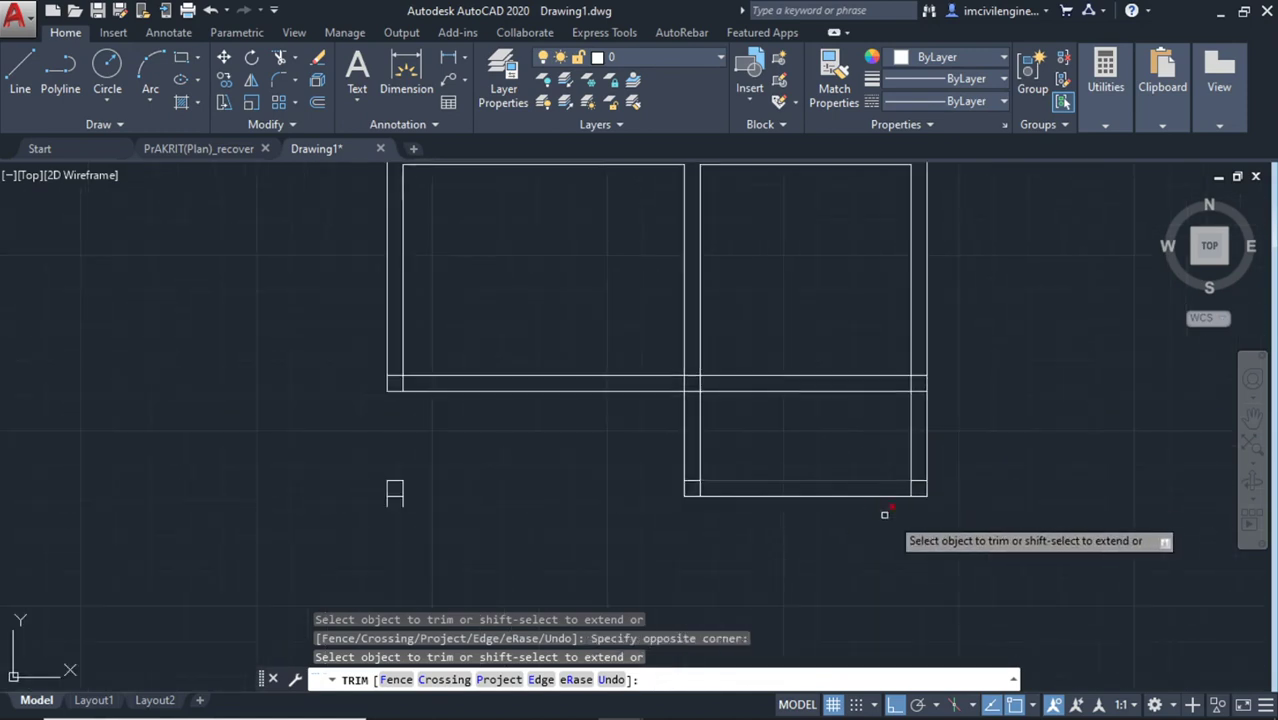
pyautogui.scroll(2, 884, 513)
# Trim the crossing wall segments at the junctions between the rooms, partly with fence trims
pyautogui.click(918, 452)
pyautogui.click(910, 474)
pyautogui.click(820, 475)
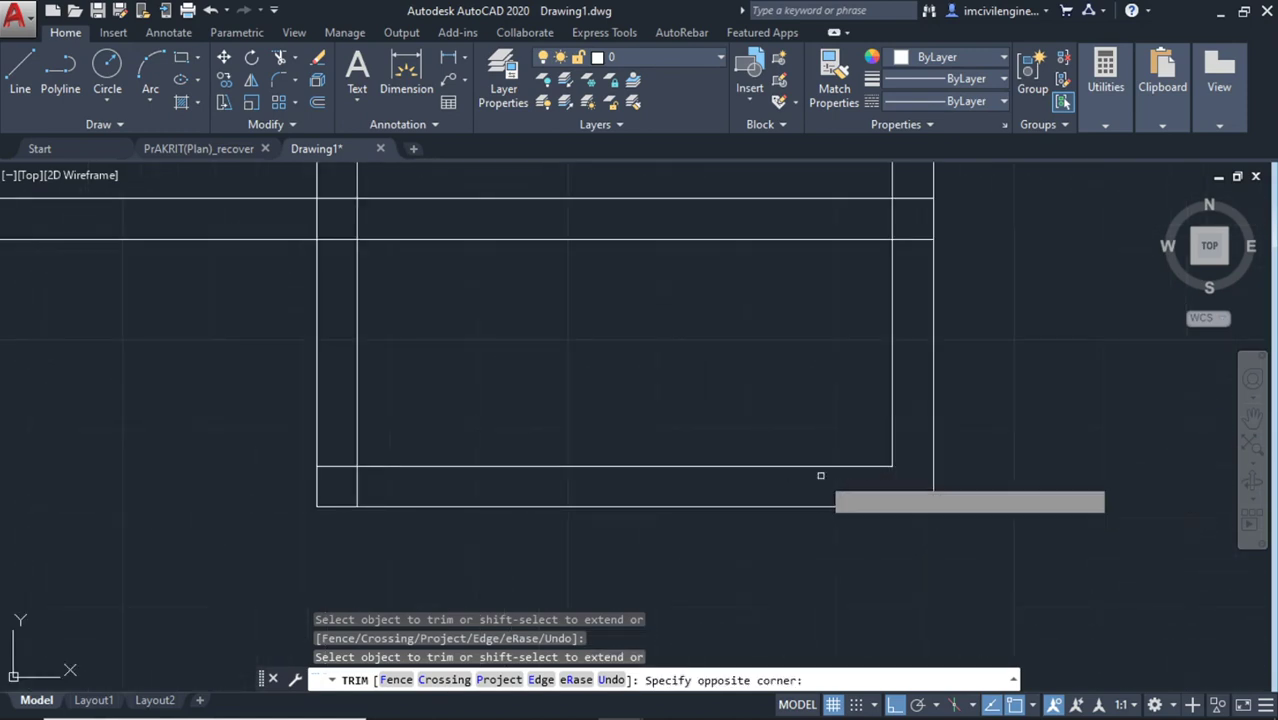
pyautogui.click(408, 485)
pyautogui.click(362, 485)
pyautogui.click(334, 473)
pyautogui.moveTo(334, 473); pyautogui.dragTo(340, 432)
pyautogui.moveTo(340, 432); pyautogui.dragTo(413, 602, button='middle')
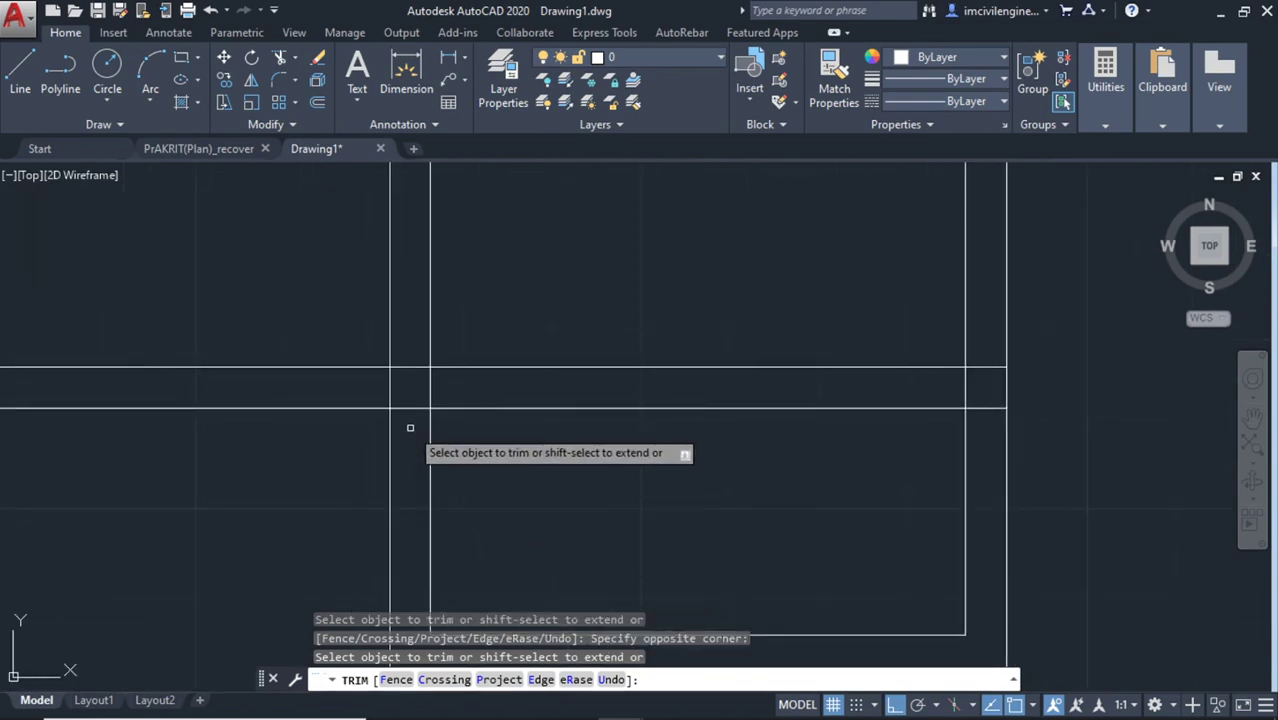
pyautogui.moveTo(418, 426)
pyautogui.mouseDown()
pyautogui.moveTo(405, 316)
pyautogui.moveTo(422, 383)
pyautogui.mouseUp()
pyautogui.click(422, 383)
pyautogui.click(365, 366)
pyautogui.moveTo(416, 383); pyautogui.dragTo(777, 407, button='middle')
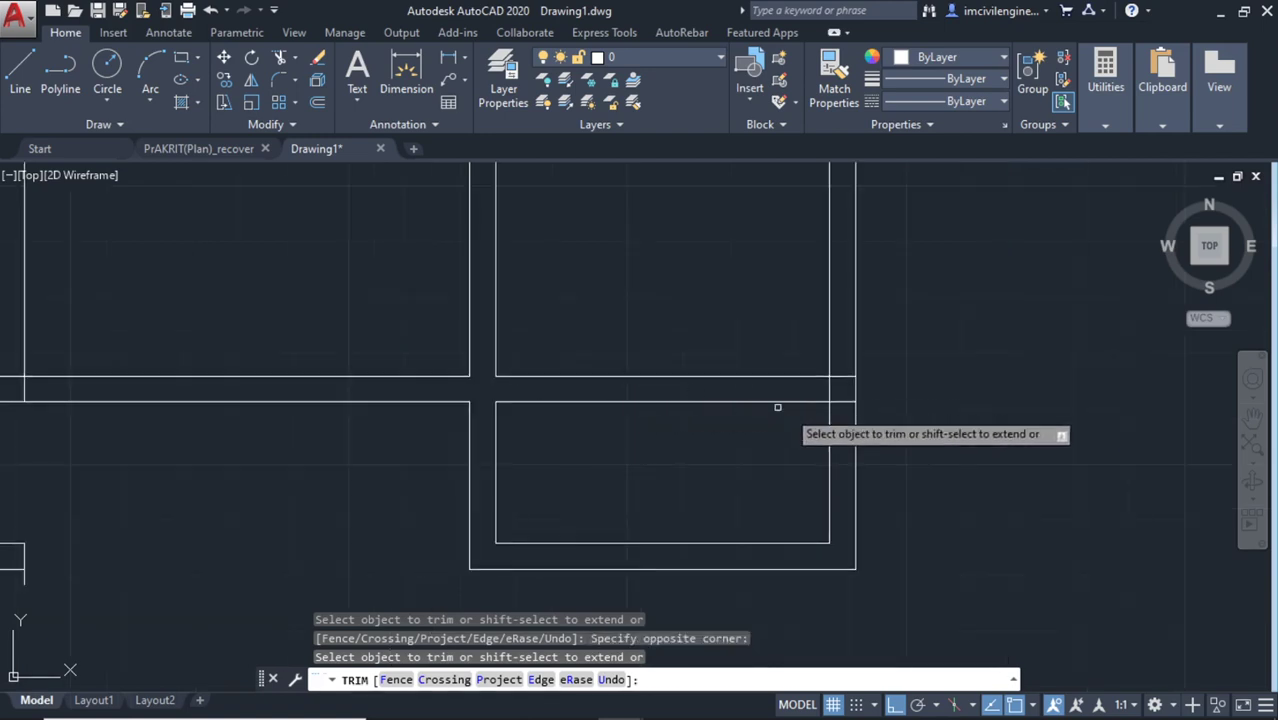
pyautogui.scroll(2, 840, 366)
pyautogui.moveTo(829, 439); pyautogui.dragTo(824, 353)
pyautogui.scroll(-4, 824, 353)
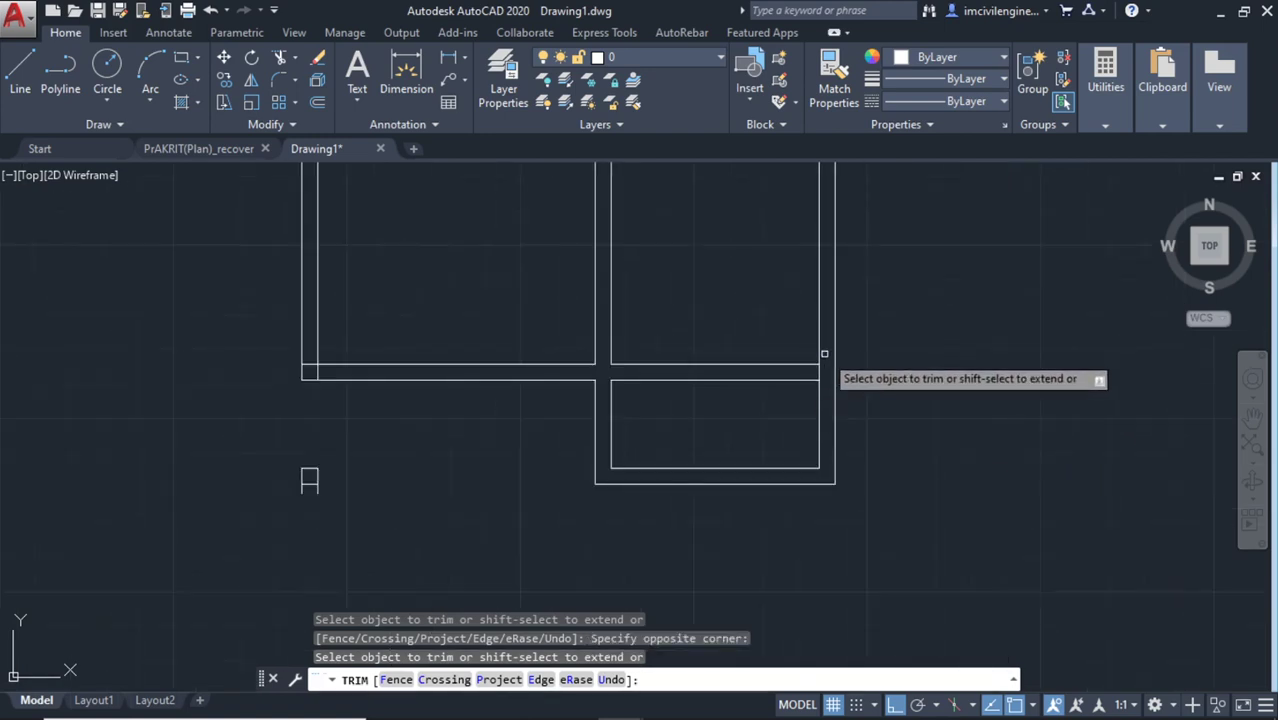
# Trim the overlap at the lower-left wall corner and end the Trim command
pyautogui.click(818, 378)
pyautogui.click(533, 375)
pyautogui.moveTo(576, 402); pyautogui.dragTo(712, 462, button='middle')
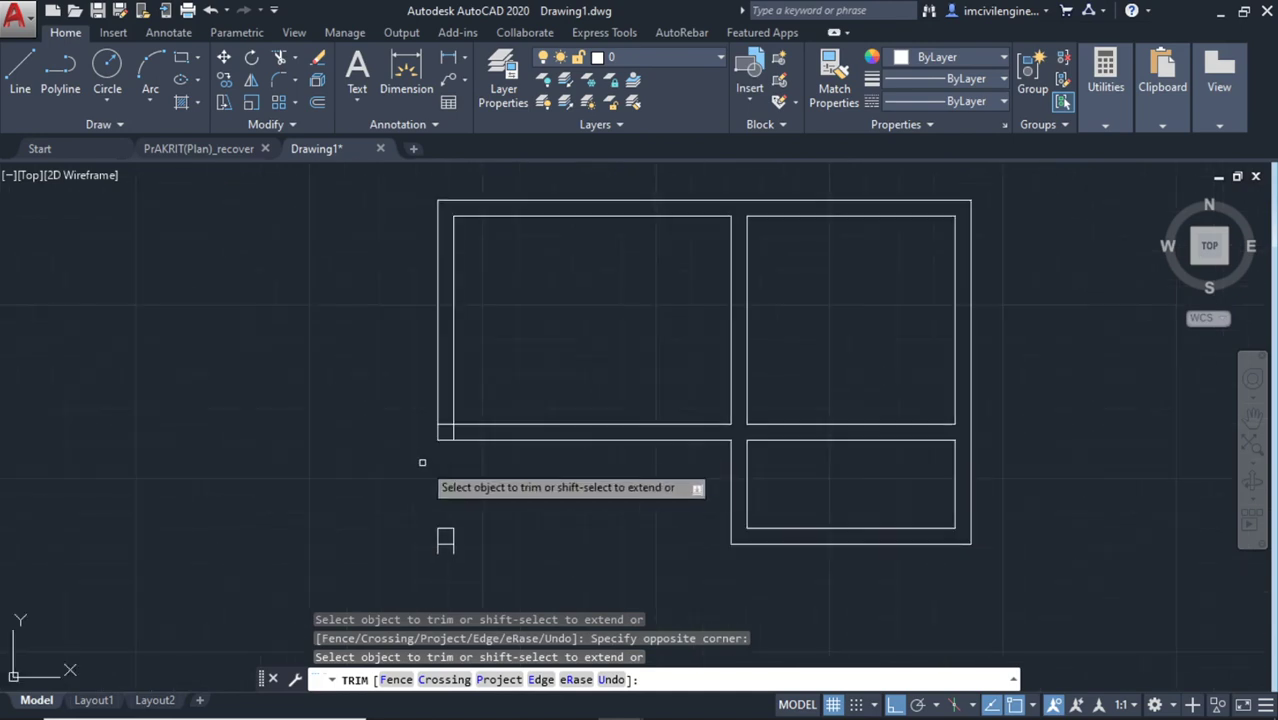
pyautogui.scroll(3, 450, 435)
pyautogui.moveTo(442, 422); pyautogui.dragTo(400, 370)
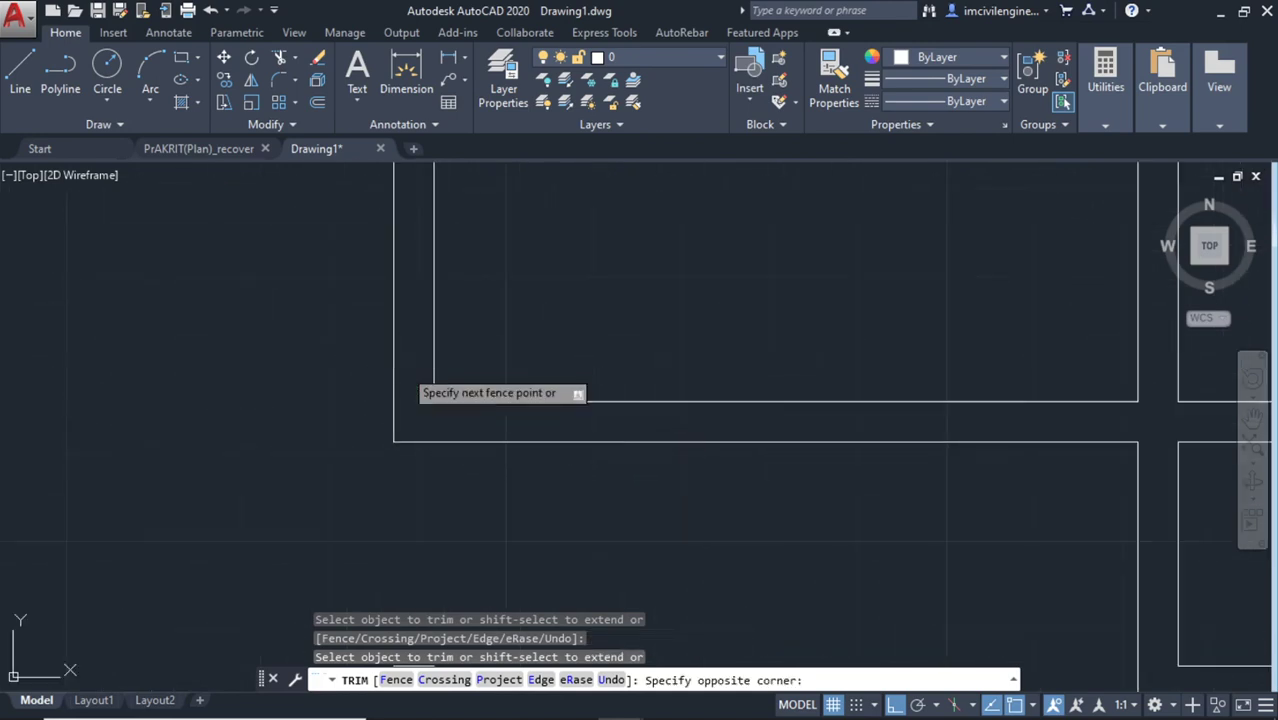
pyautogui.click(403, 368)
pyautogui.scroll(-1, 534, 363)
pyautogui.scroll(-3, 534, 363)
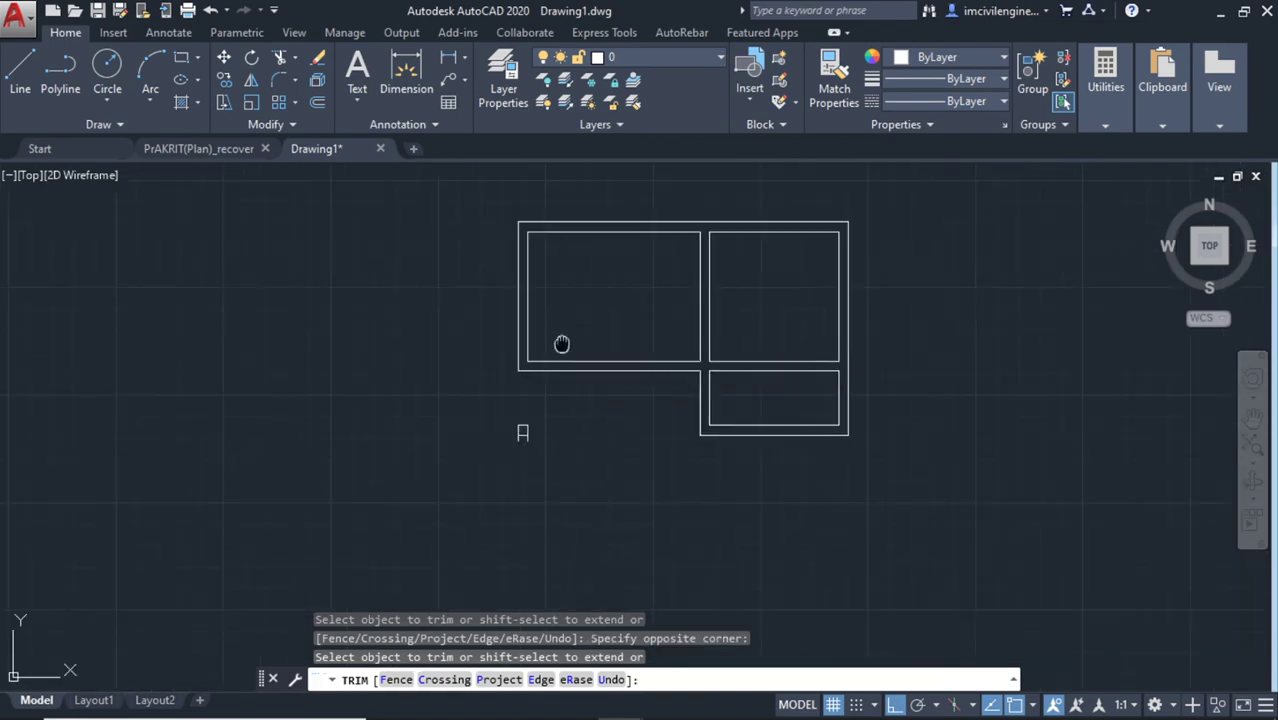
pyautogui.press('Escape')
# Delete the small stray line fragment below the plan
pyautogui.click(519, 467)
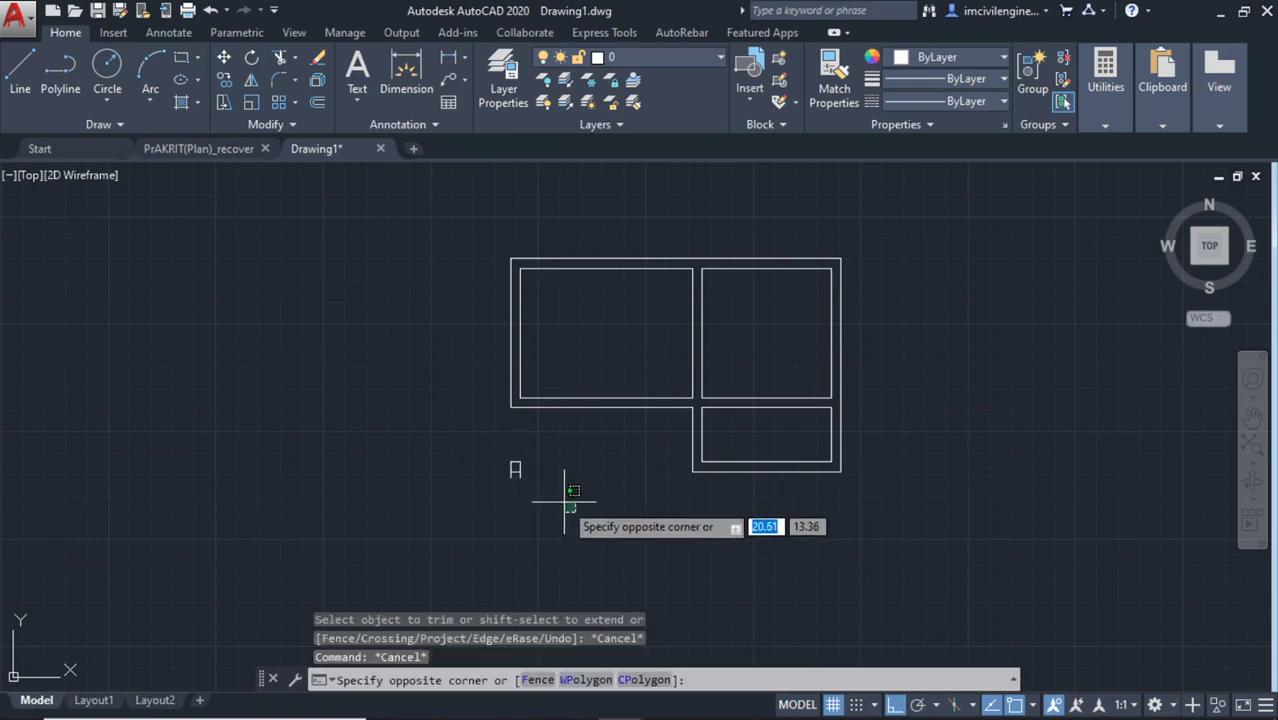
pyautogui.click(479, 445)
pyautogui.click(629, 537)
pyautogui.press('Delete')
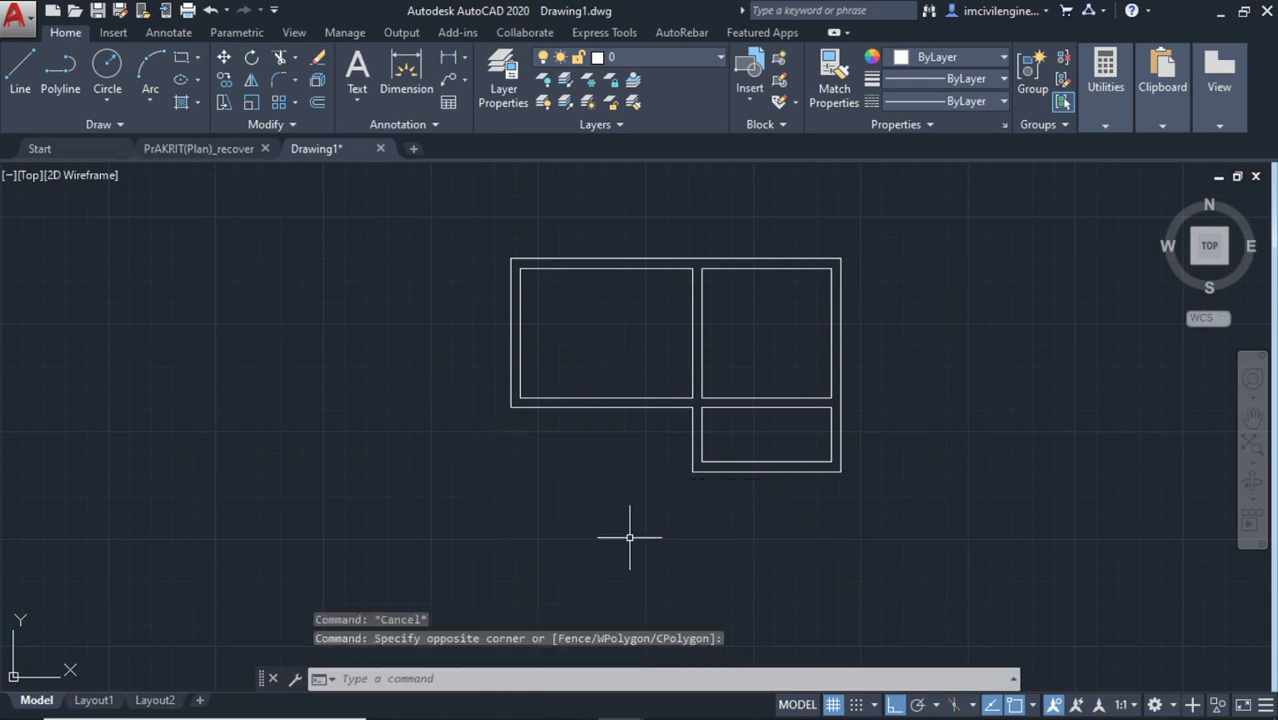
# Erase the two wall lines between the right rooms
pyautogui.scroll(1, 605, 492)
pyautogui.scroll(2, 607, 518)
pyautogui.moveTo(607, 518)
pyautogui.mouseDown(button='middle')
pyautogui.moveTo(594, 582)
pyautogui.moveTo(592, 543)
pyautogui.mouseUp(button='middle')
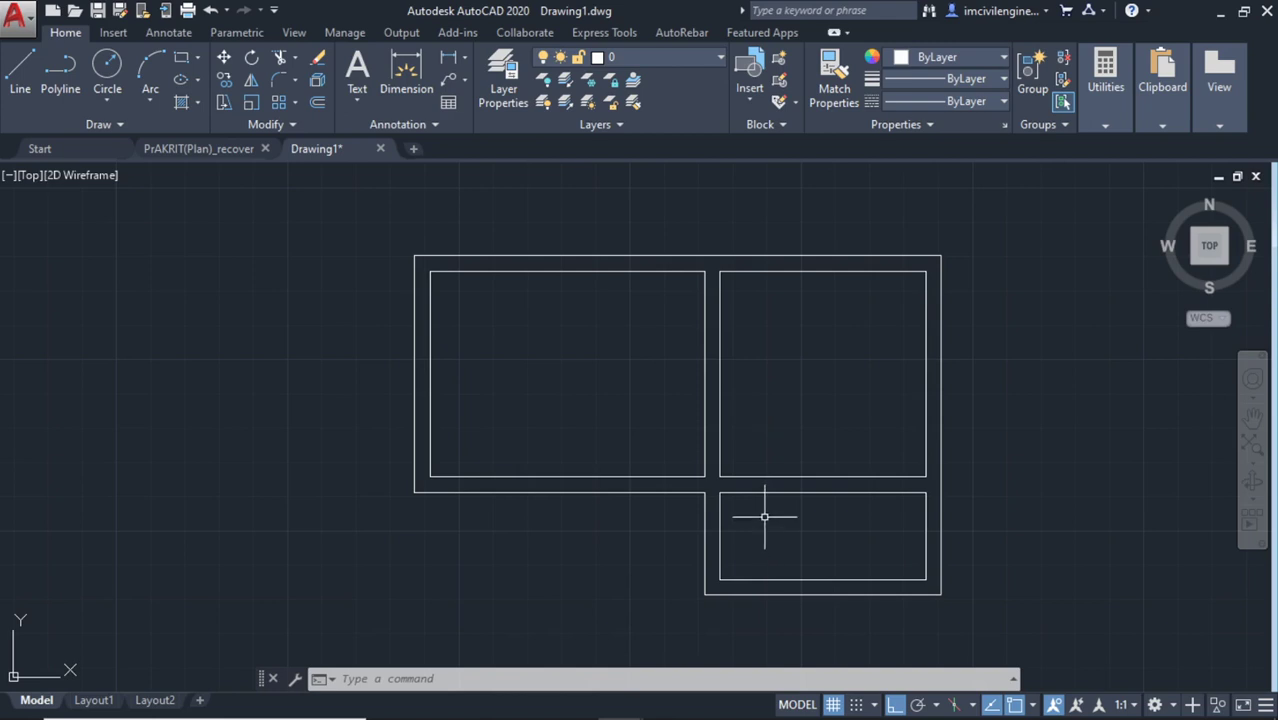
pyautogui.click(894, 533)
pyautogui.click(816, 423)
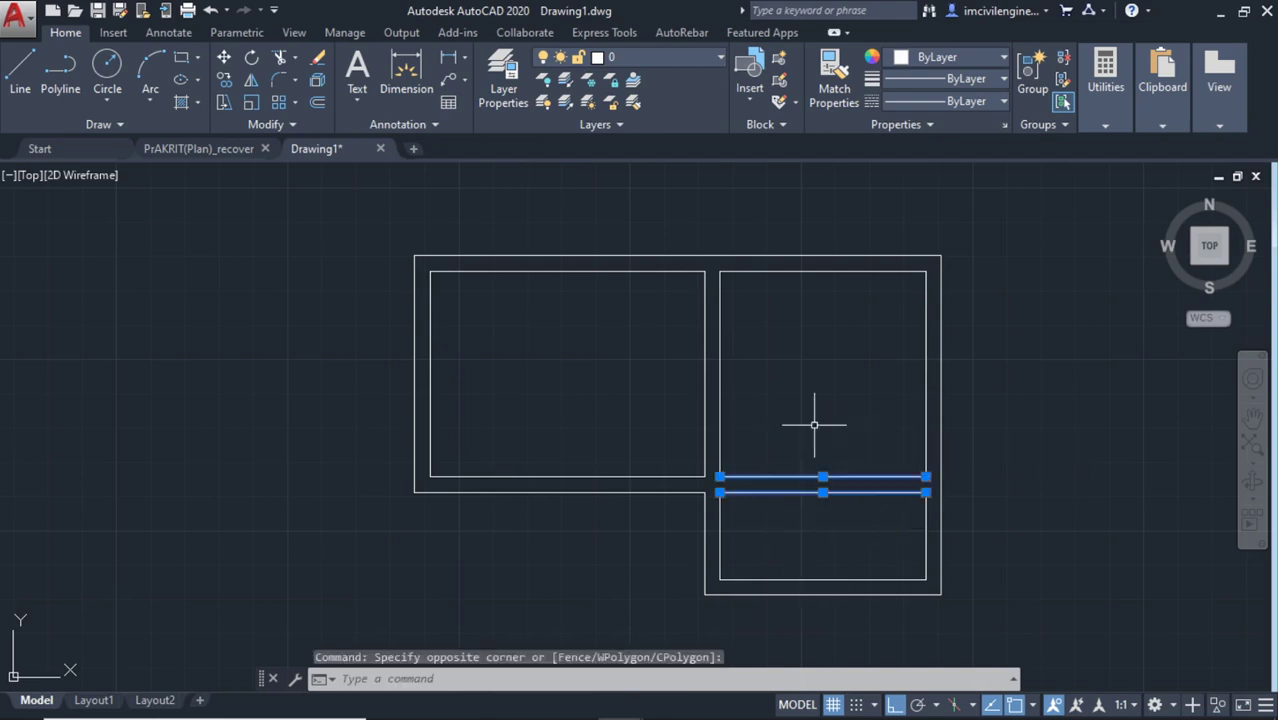
pyautogui.press('Delete')
# Try stretching the vertical wall lines at the opening, cancelling both stretches
pyautogui.scroll(3, 748, 501)
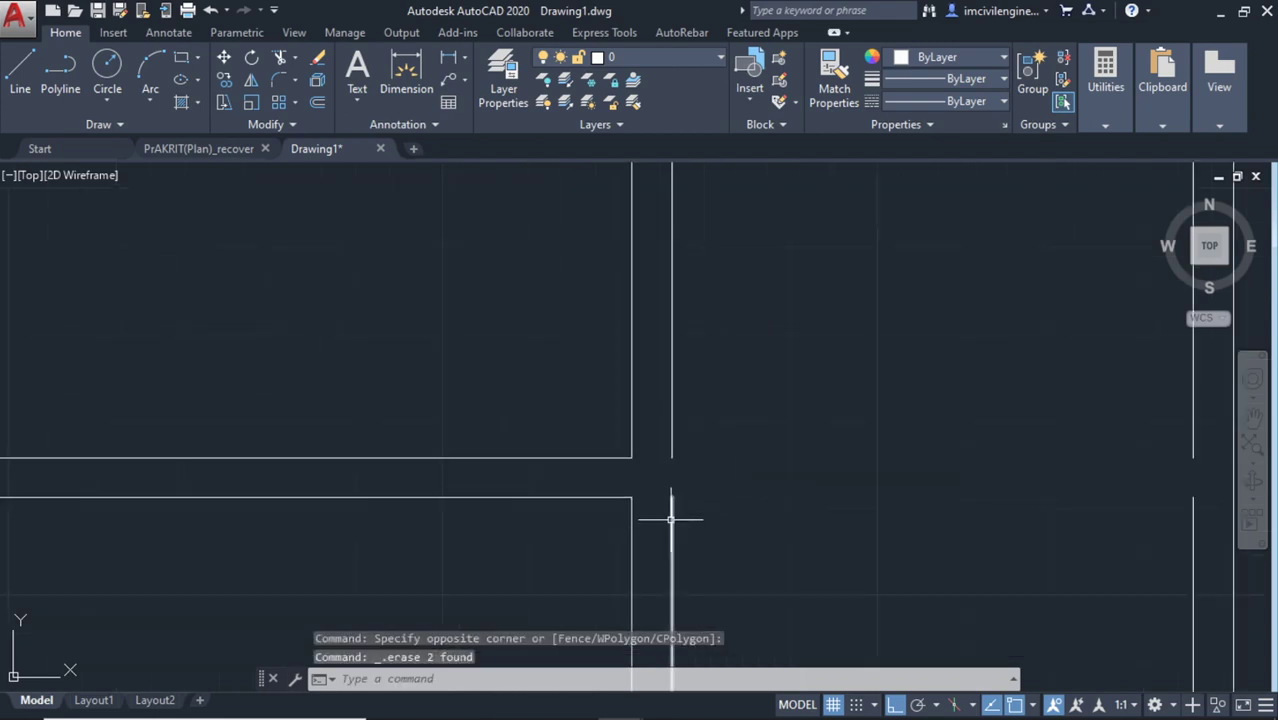
pyautogui.click(671, 519)
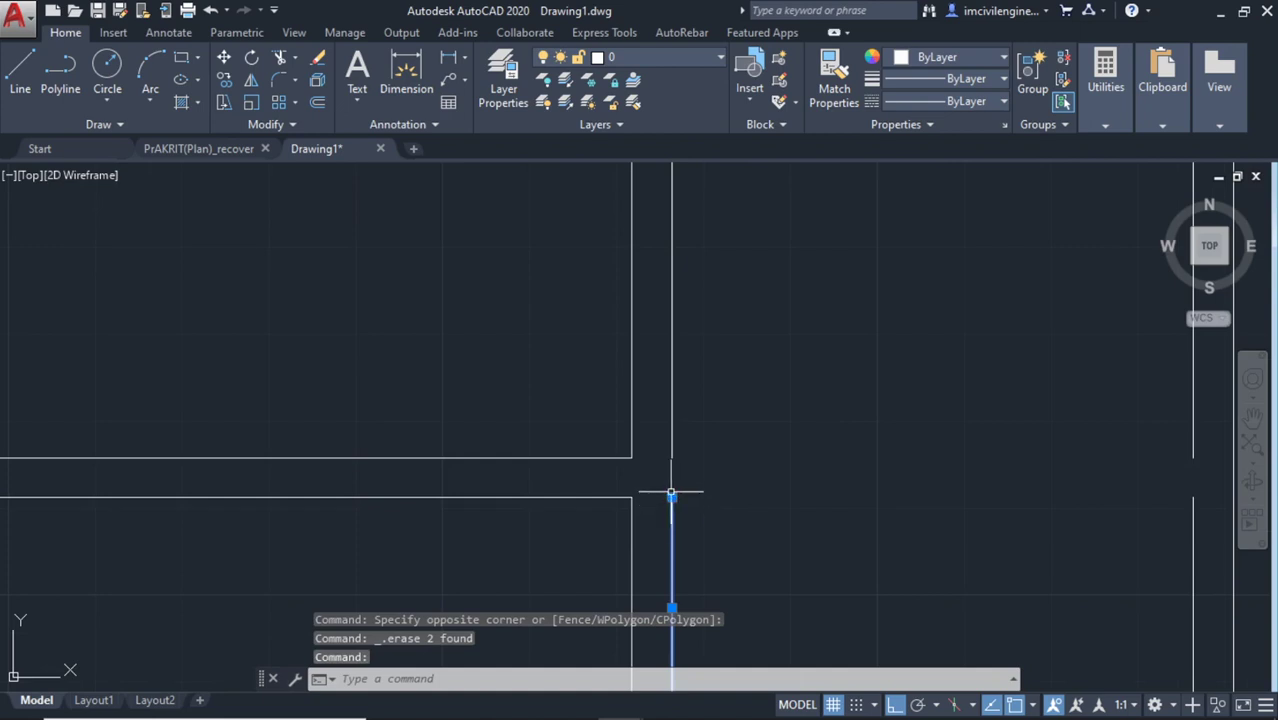
pyautogui.click(671, 497)
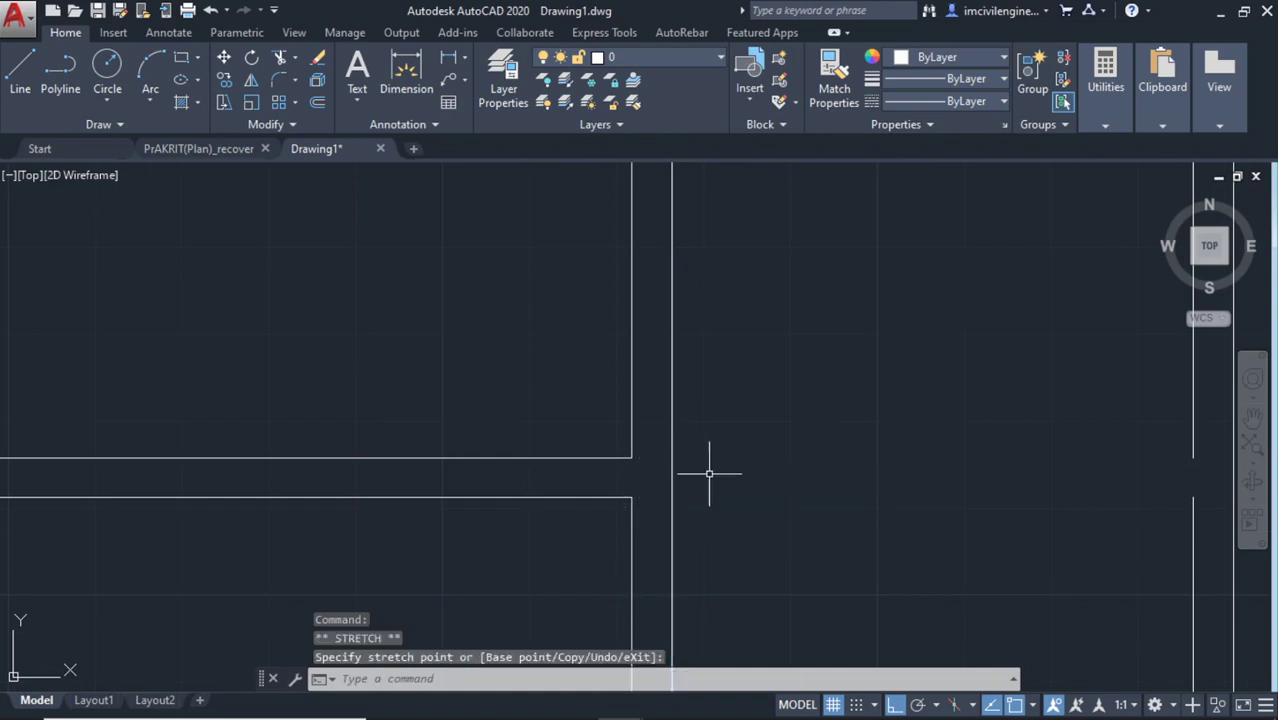
pyautogui.press('Escape')
pyautogui.scroll(-3, 896, 510)
pyautogui.moveTo(896, 510); pyautogui.dragTo(682, 514, button='middle')
pyautogui.scroll(2, 812, 510)
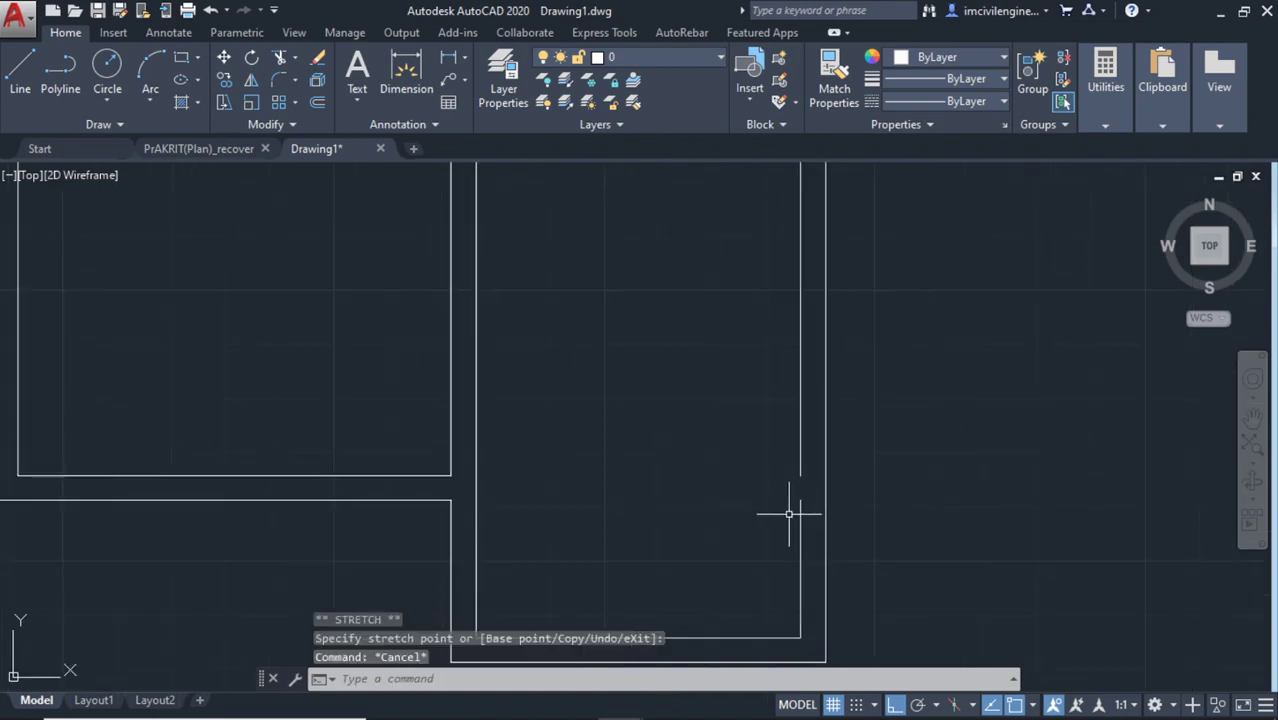
pyautogui.click(800, 513)
pyautogui.click(800, 500)
pyautogui.press('Escape')
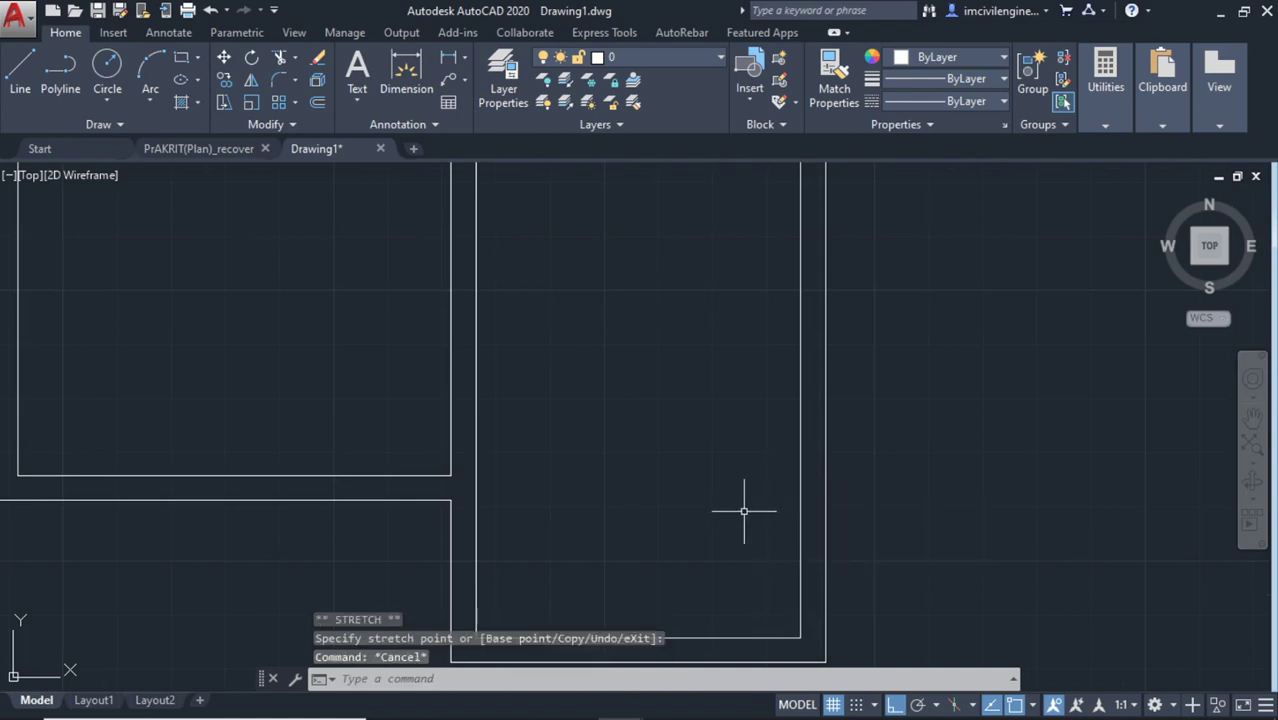
# Pan and zoom out until the whole L-shaped plan is visible
pyautogui.scroll(-3, 744, 515)
pyautogui.moveTo(742, 523); pyautogui.dragTo(844, 521, button='middle')
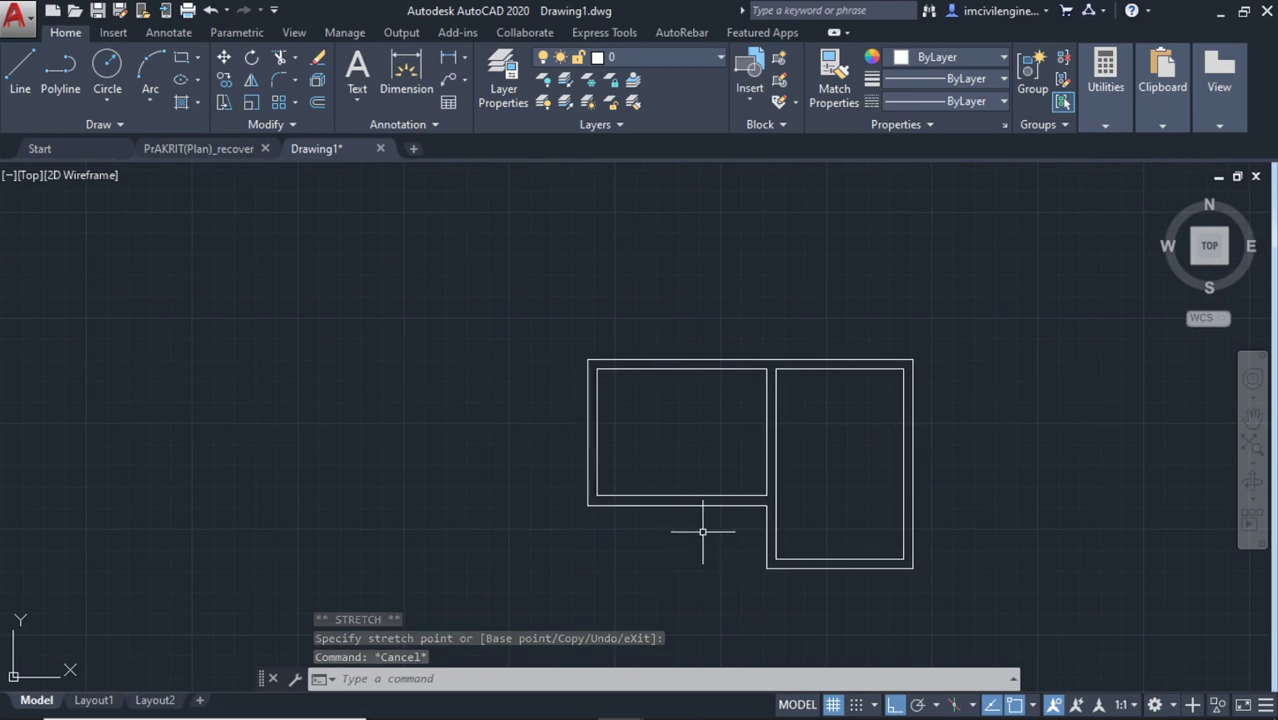
pyautogui.moveTo(702, 532); pyautogui.dragTo(640, 450, button='middle')
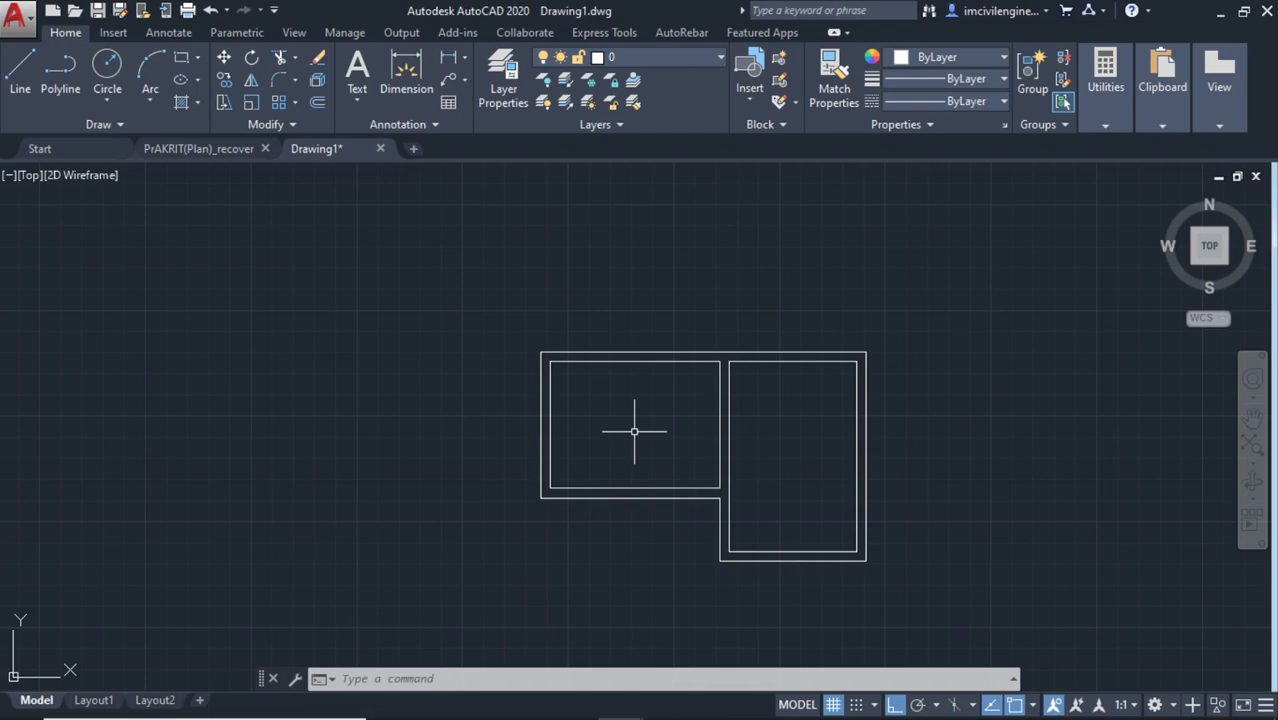
pyautogui.moveTo(655, 479); pyautogui.dragTo(677, 472, button='middle')
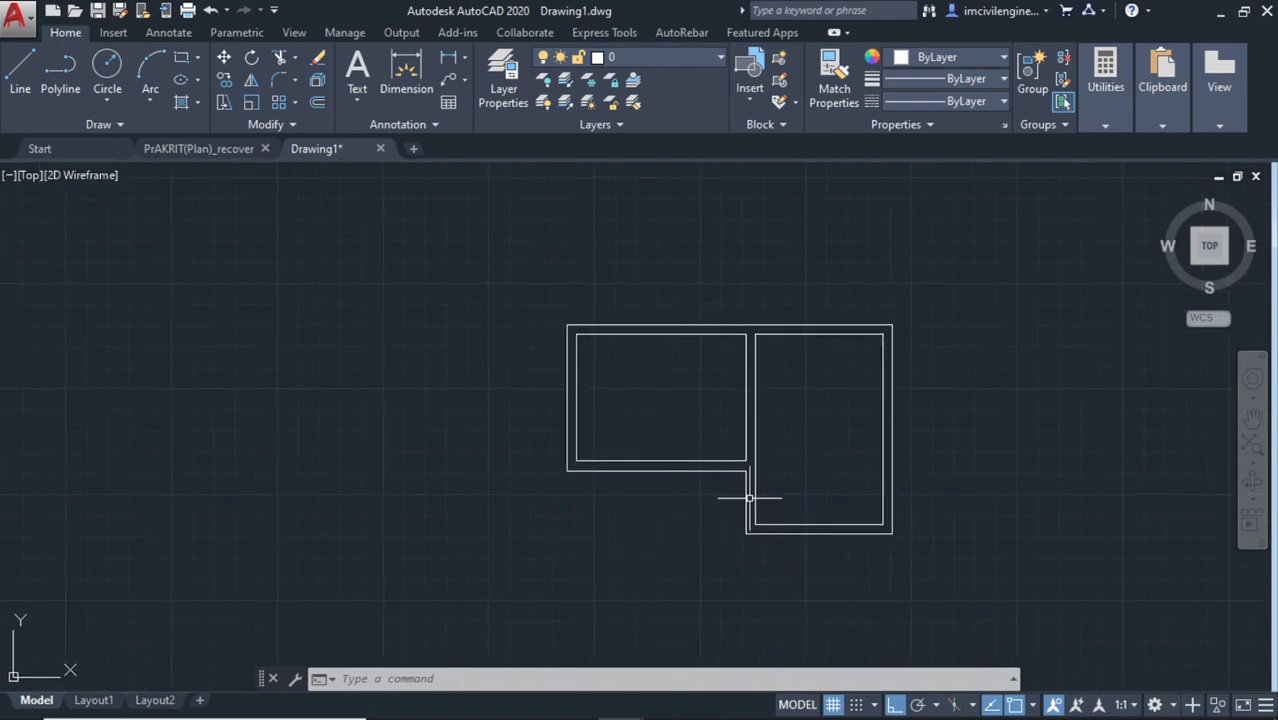
pyautogui.scroll(2, 743, 495)
pyautogui.moveTo(732, 524); pyautogui.dragTo(732, 551, button='middle')
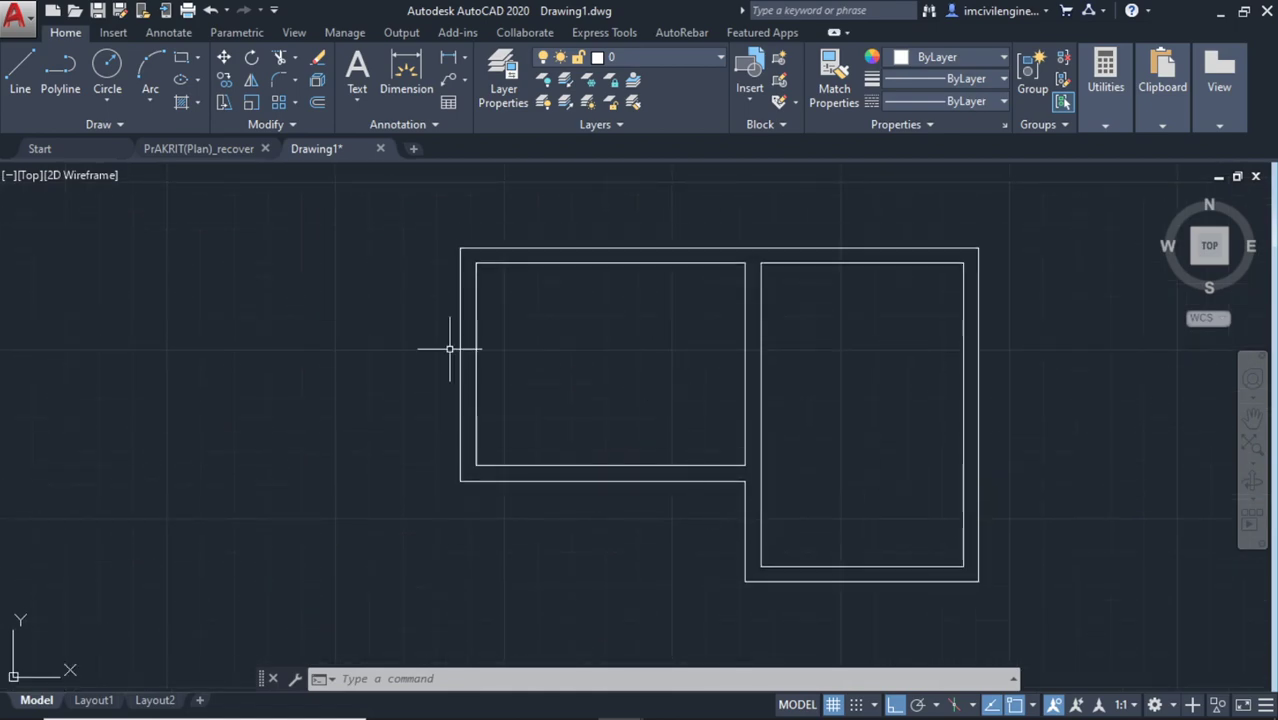
pyautogui.scroll(2, 446, 294)
pyautogui.moveTo(596, 348); pyautogui.dragTo(575, 354, button='middle')
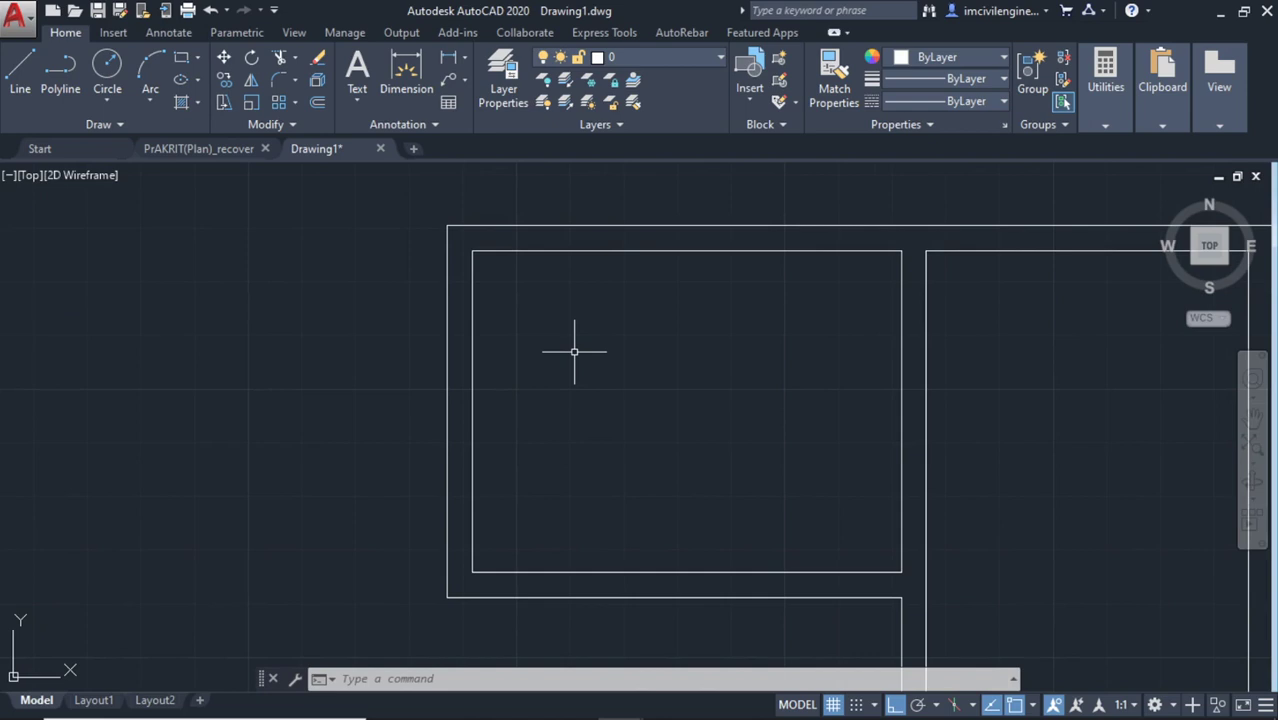
pyautogui.moveTo(631, 497); pyautogui.dragTo(571, 434, button='middle')
pyautogui.scroll(-2, 570, 420)
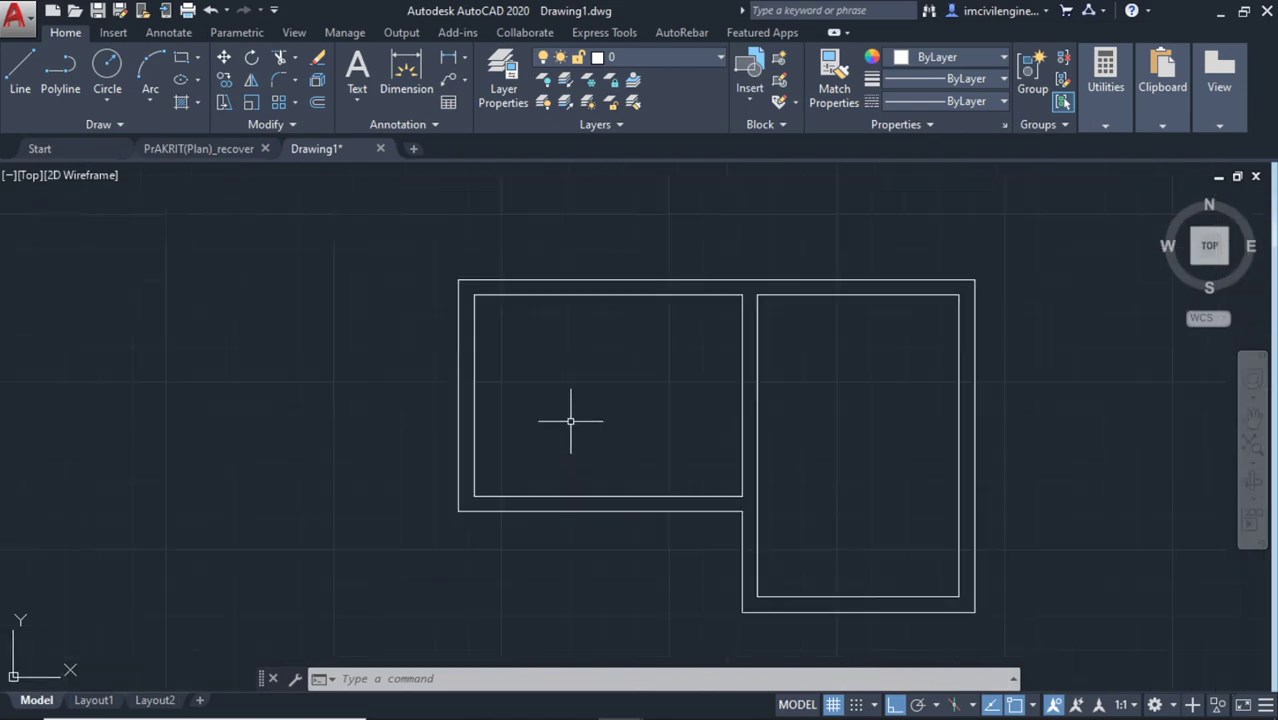
# Draw a line from the right room's outer bottom-left corner left along the bottom, then up to the left room's outer corner
pyautogui.click(19, 78)
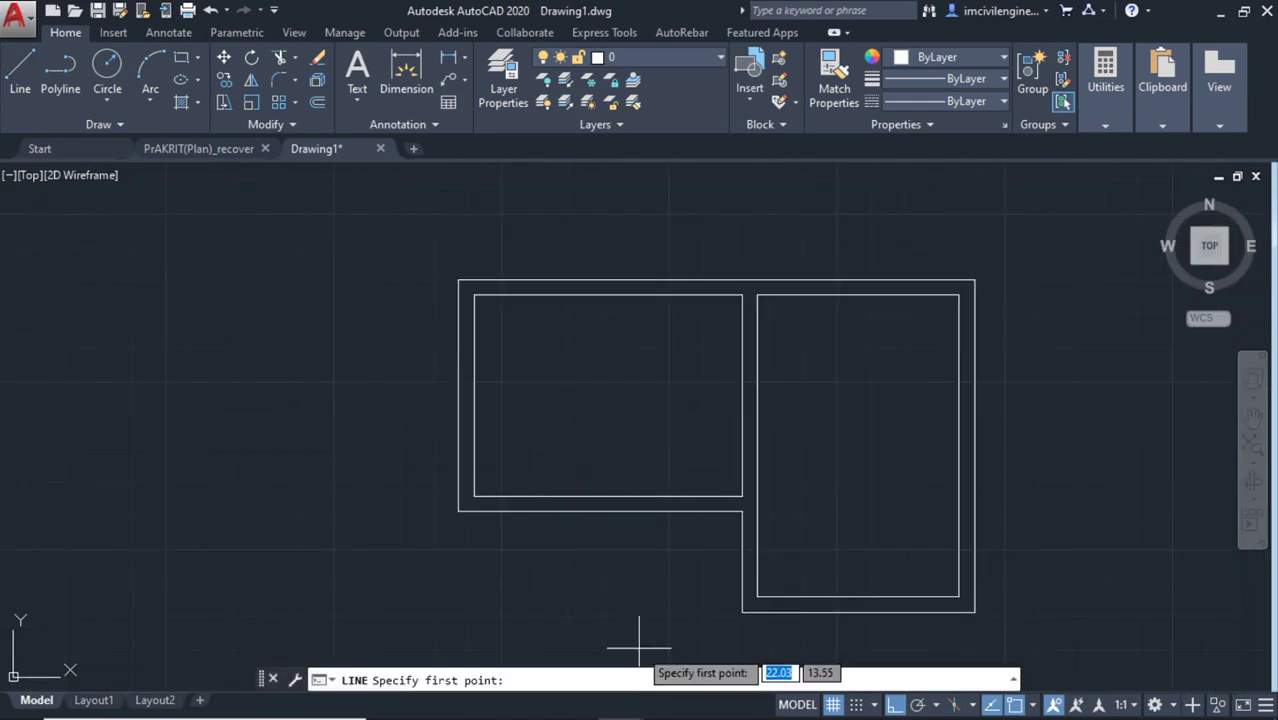
pyautogui.moveTo(648, 590); pyautogui.dragTo(622, 545, button='middle')
pyautogui.scroll(2, 670, 595)
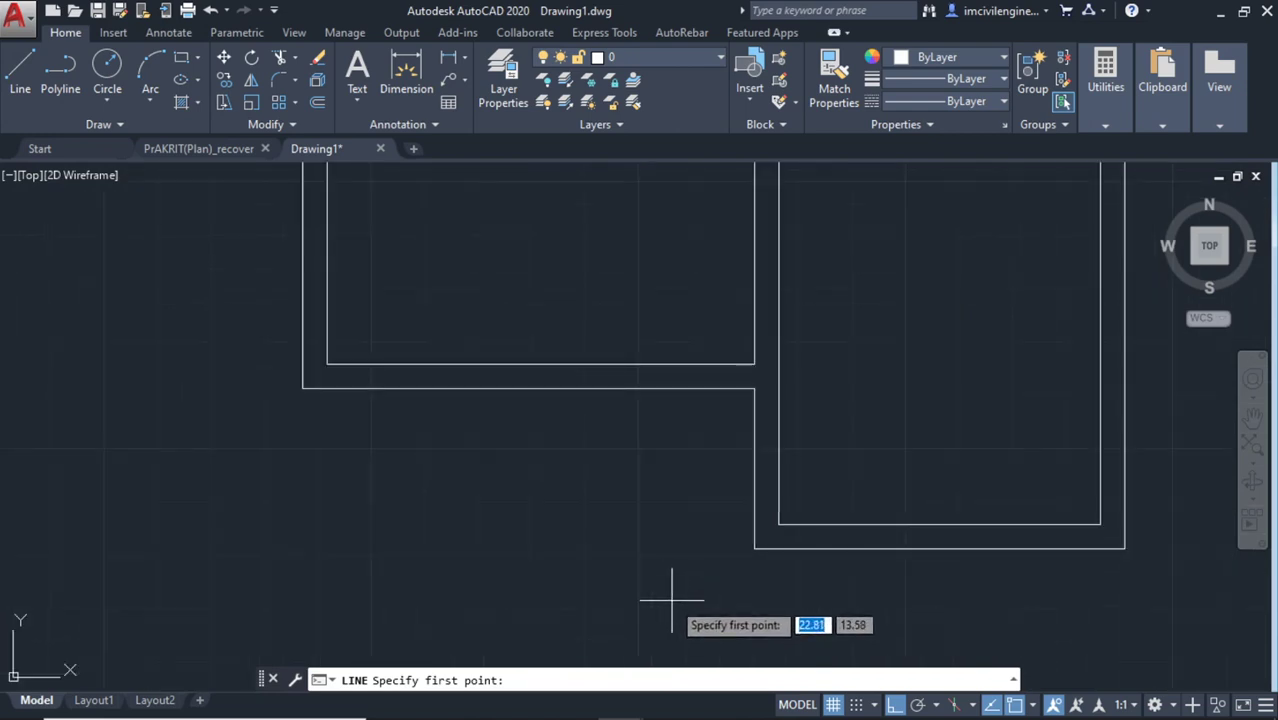
pyautogui.click(754, 548)
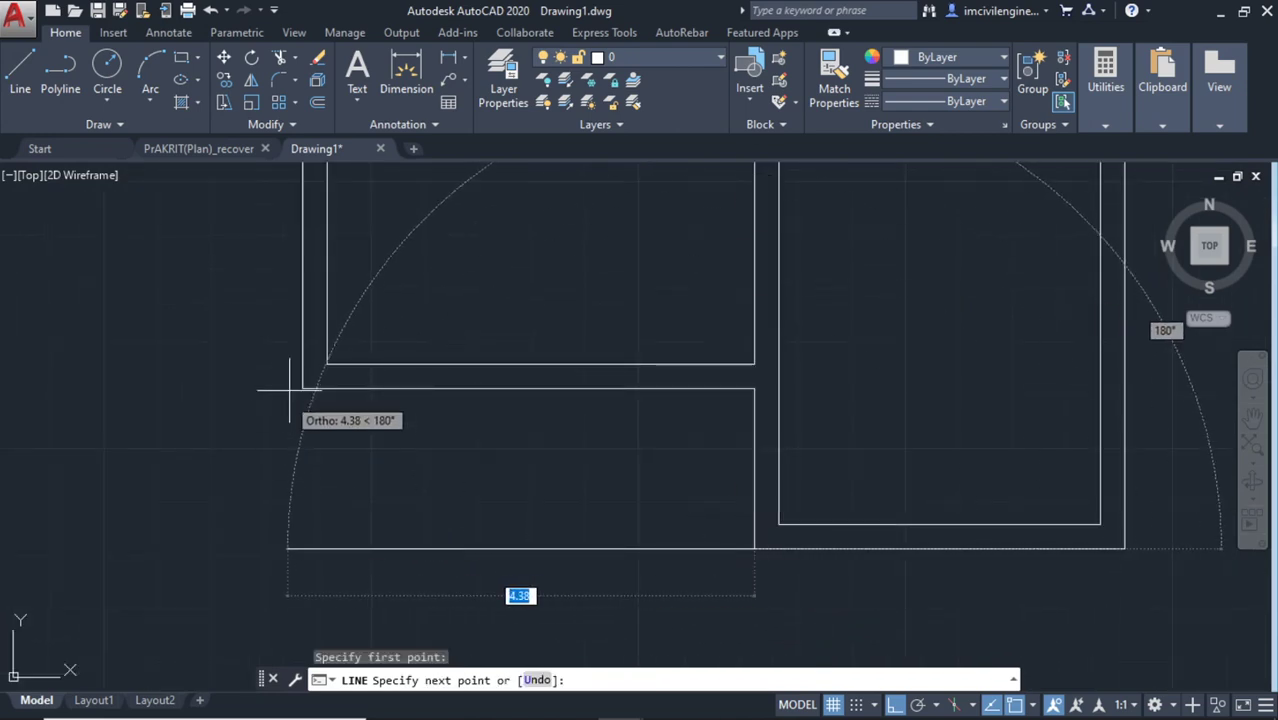
pyautogui.click(301, 548)
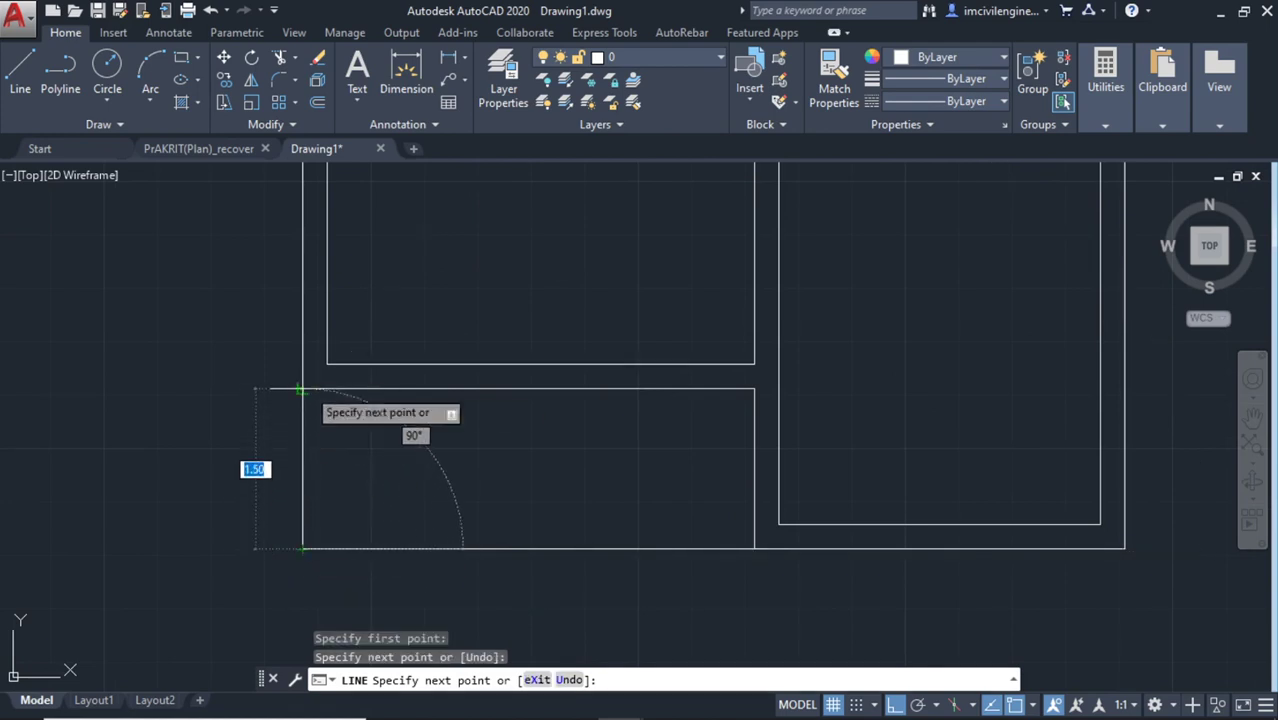
pyautogui.click(303, 388)
pyautogui.press('Escape')
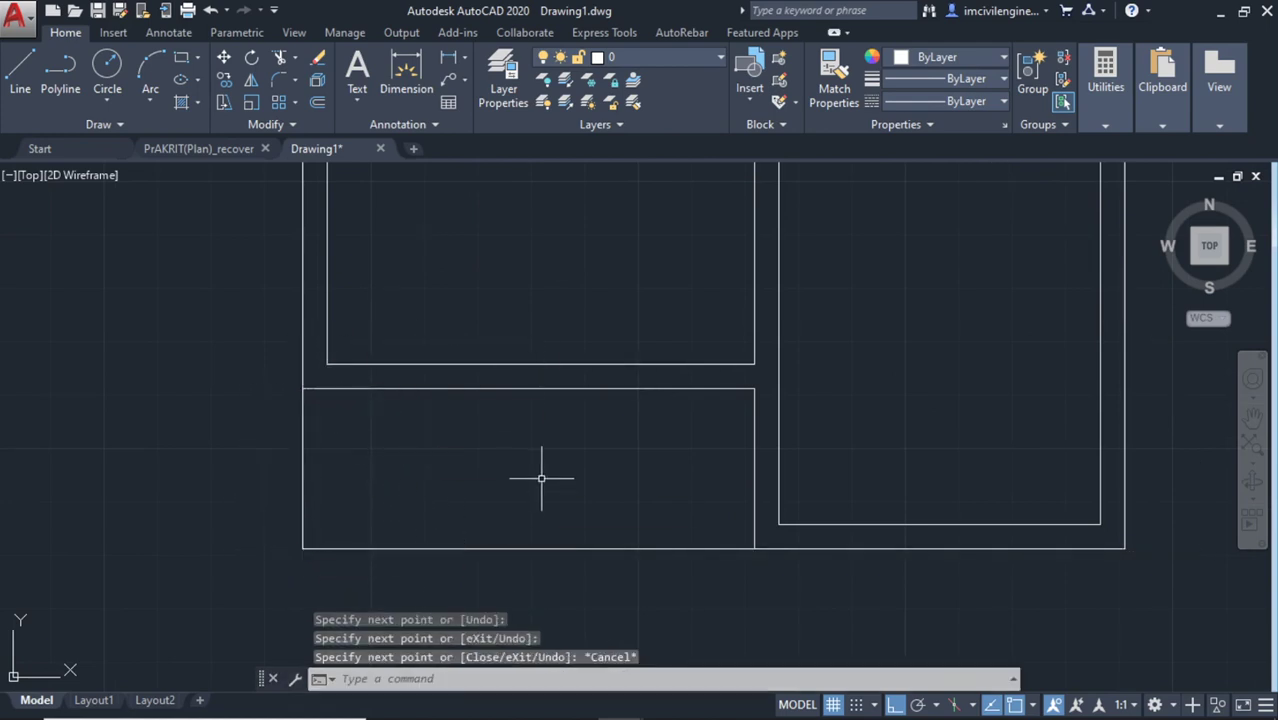
pyautogui.scroll(-1, 543, 490)
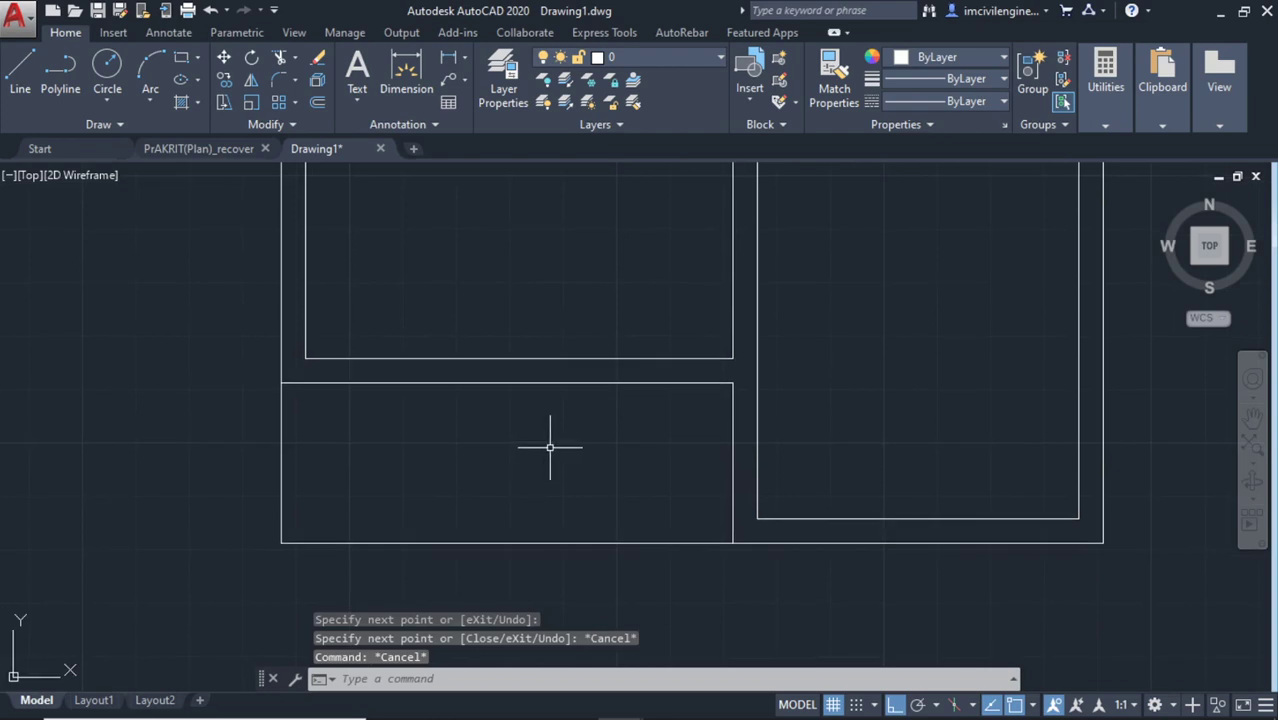
pyautogui.scroll(-2, 551, 442)
pyautogui.moveTo(550, 448); pyautogui.dragTo(535, 478, button='middle')
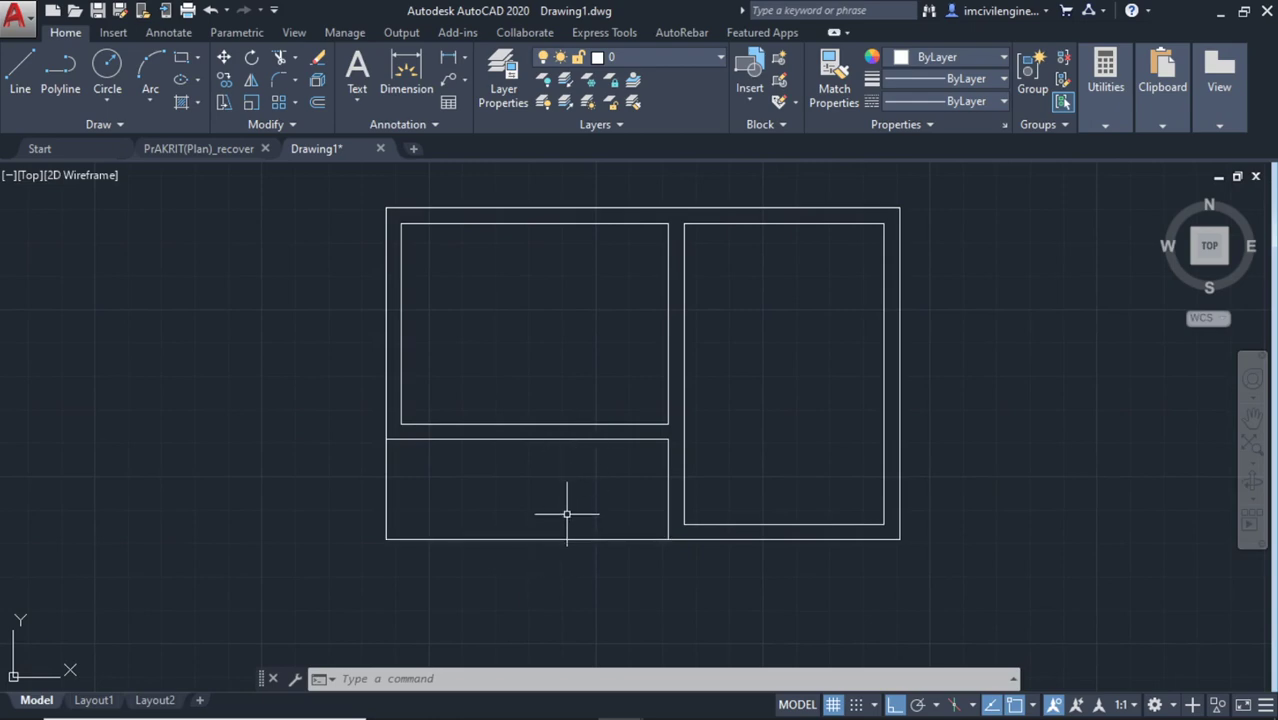
pyautogui.moveTo(566, 514); pyautogui.dragTo(571, 537, button='middle')
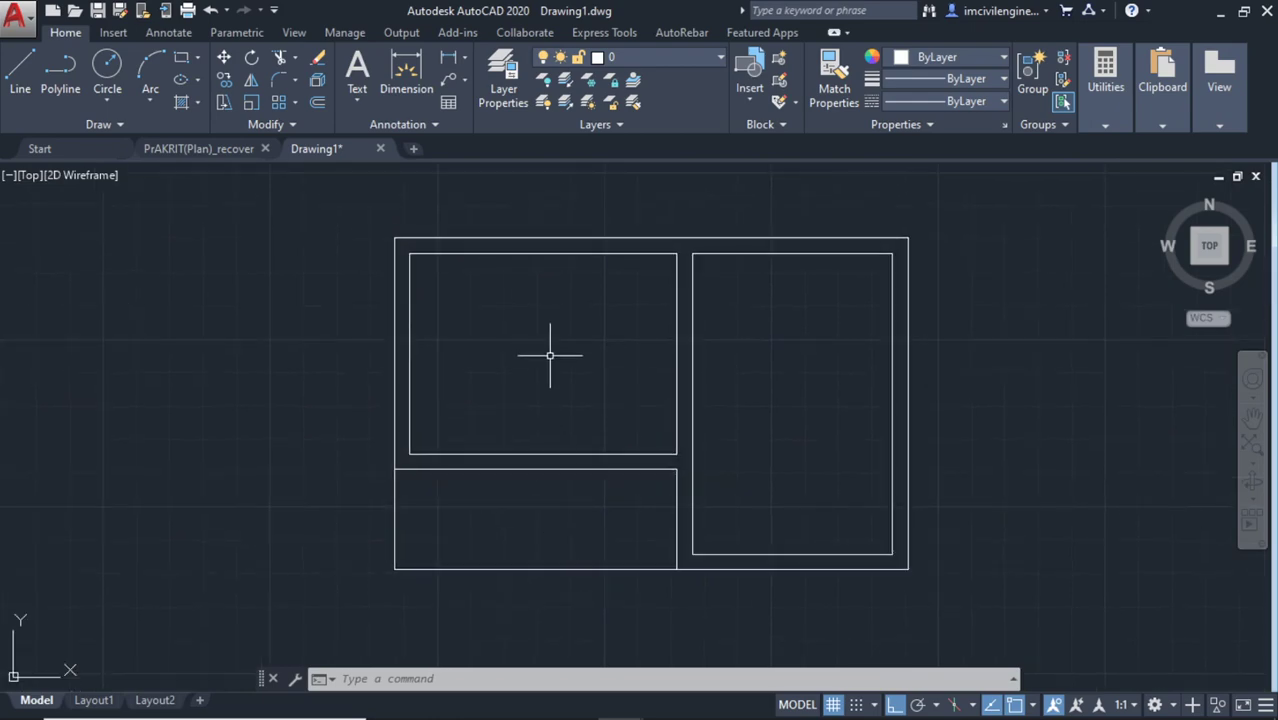
pyautogui.moveTo(551, 357); pyautogui.dragTo(551, 380, button='middle')
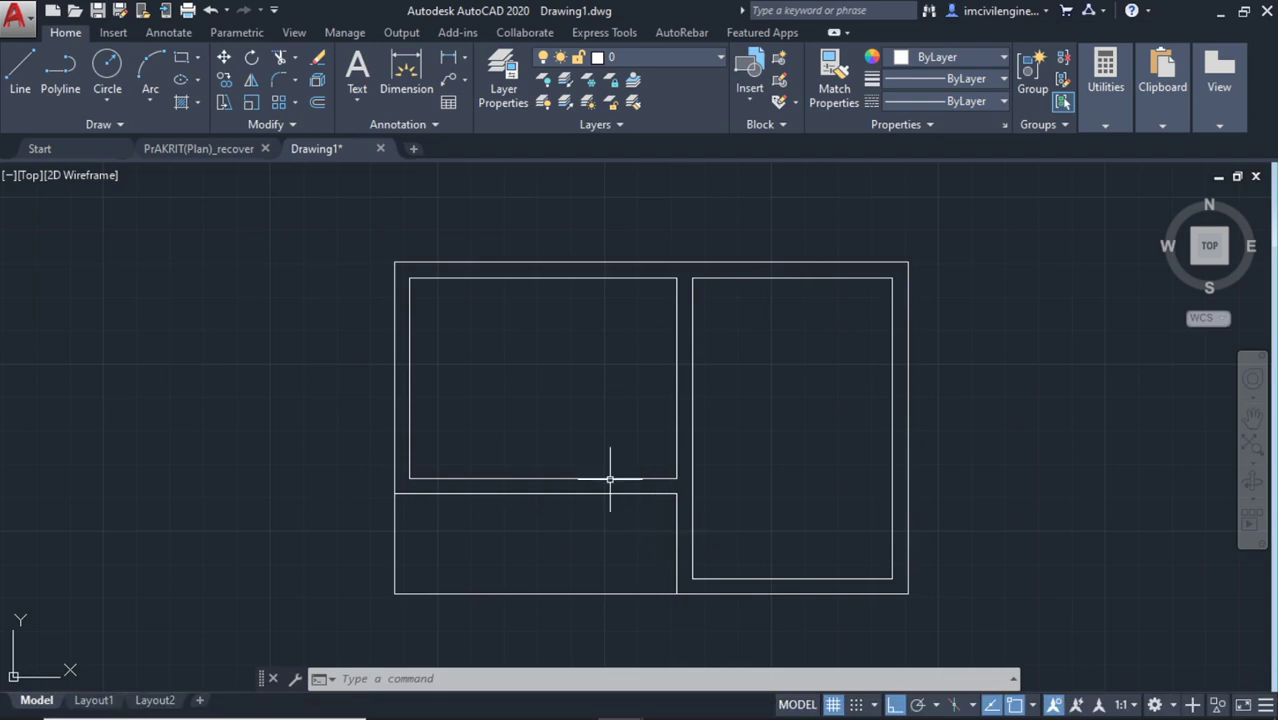
# Draw a short line across the left wall from outer to inner face
pyautogui.click(20, 72)
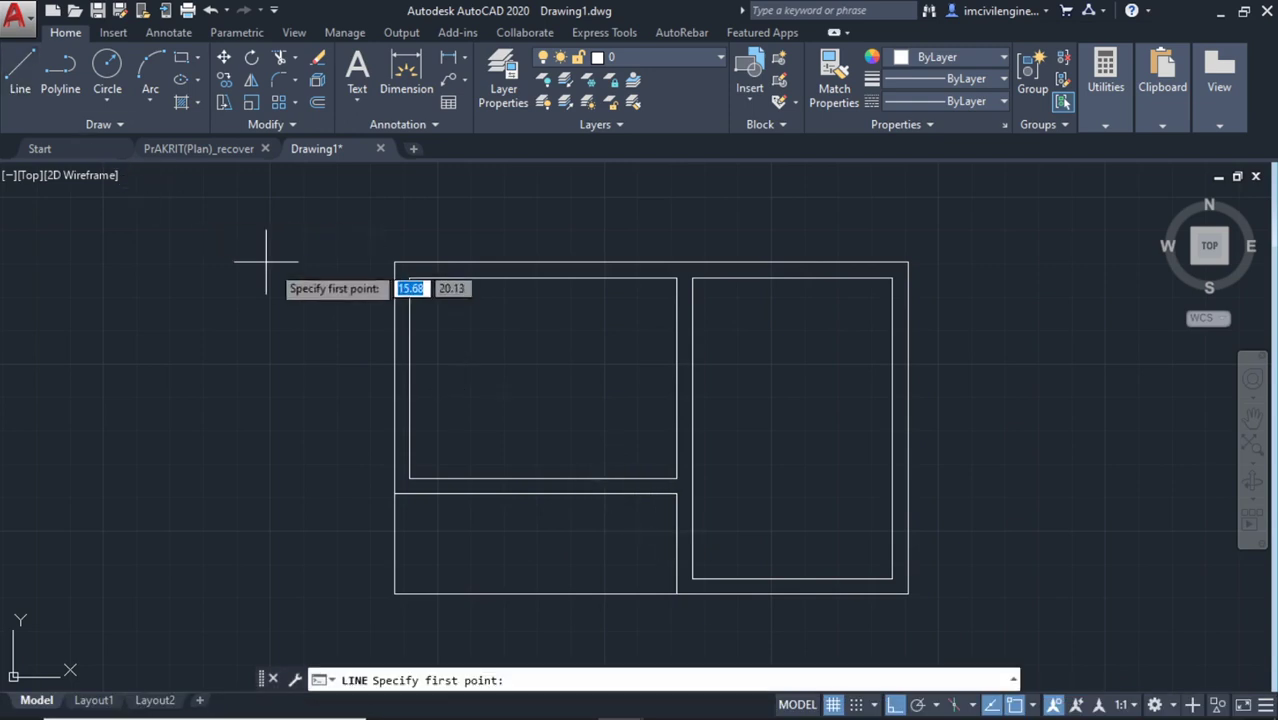
pyautogui.click(409, 377)
pyautogui.click(397, 376)
pyautogui.press('Escape')
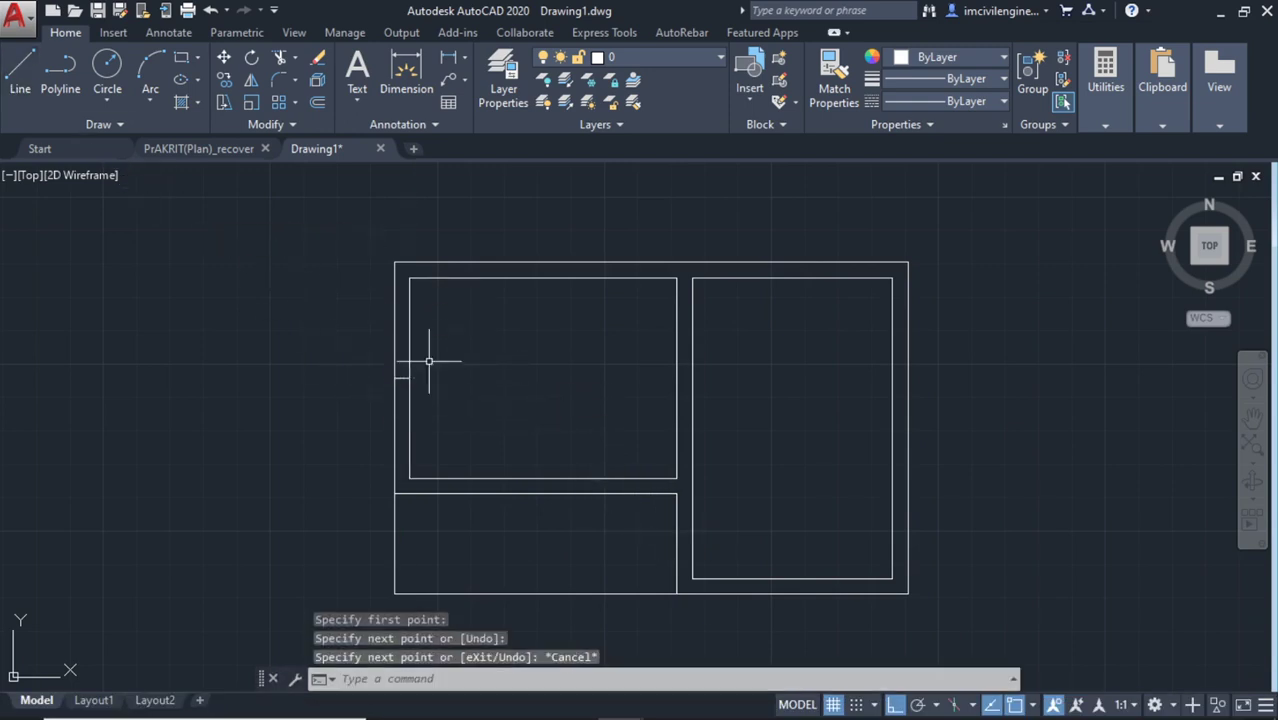
pyautogui.scroll(2, 396, 380)
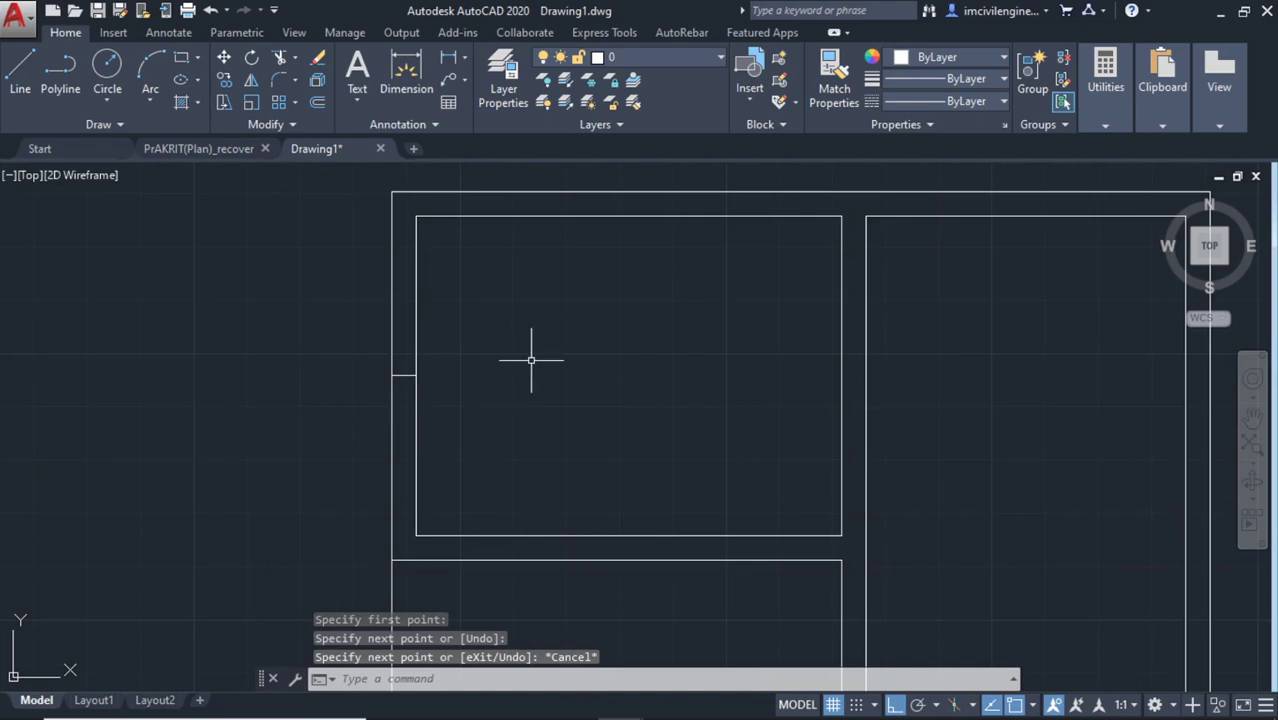
# Draw two short lines across the top wall thickness
pyautogui.click(20, 72)
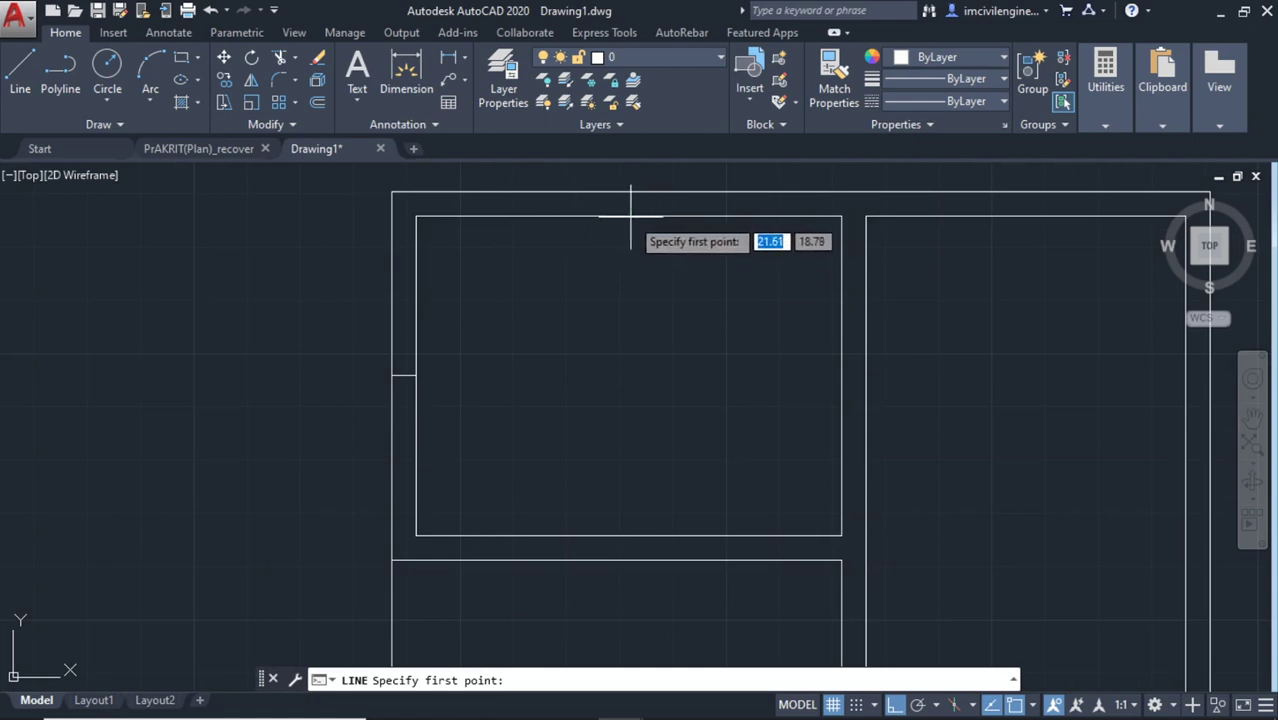
pyautogui.click(628, 192)
pyautogui.click(628, 216)
pyautogui.press('Escape')
pyautogui.scroll(-3, 673, 285)
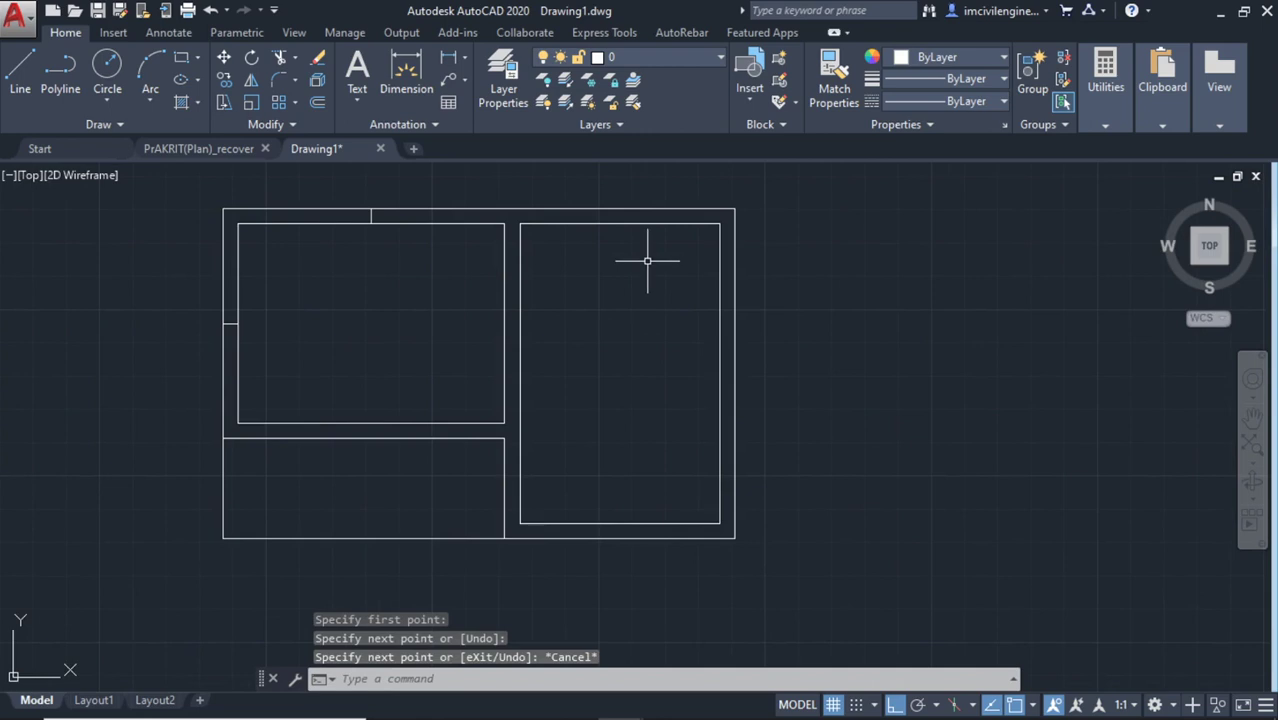
pyautogui.press('Return')
pyautogui.click(620, 209)
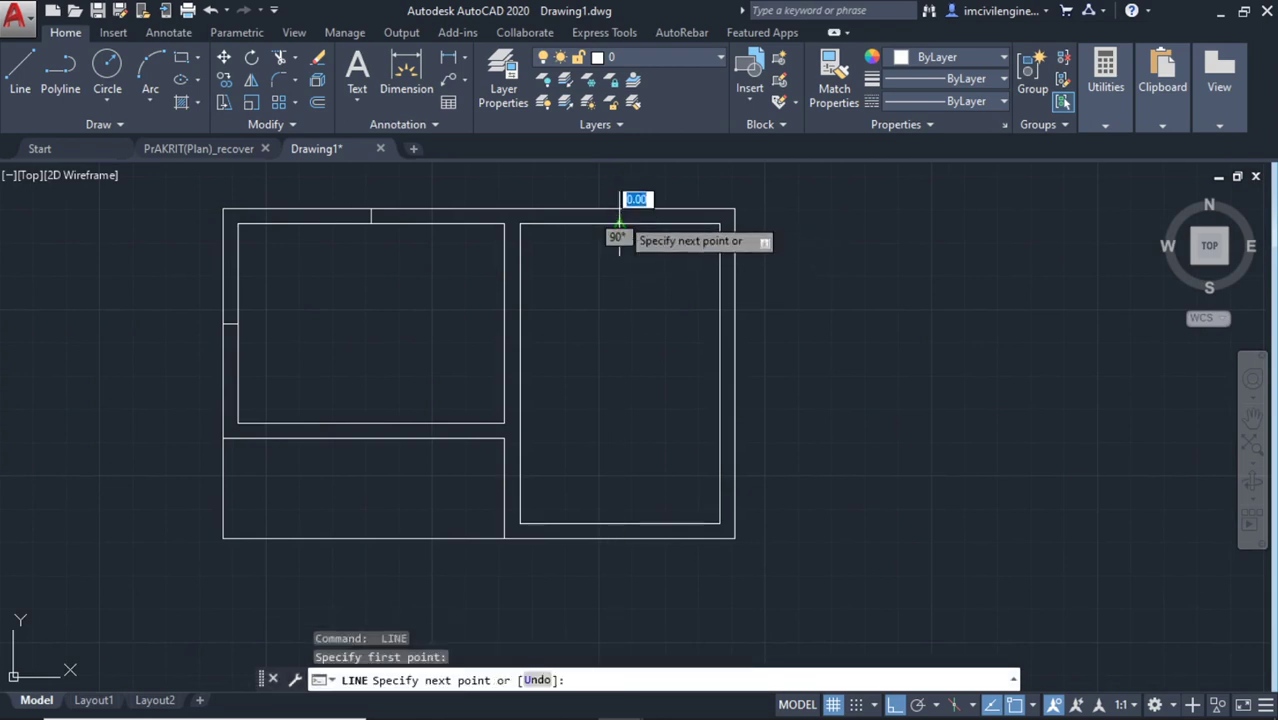
pyautogui.click(622, 223)
pyautogui.press('Escape')
# Delete the inner vertical segment on the right wall and stretch the short segment up to the top inner corner
pyautogui.moveTo(634, 325); pyautogui.dragTo(580, 313, button='middle')
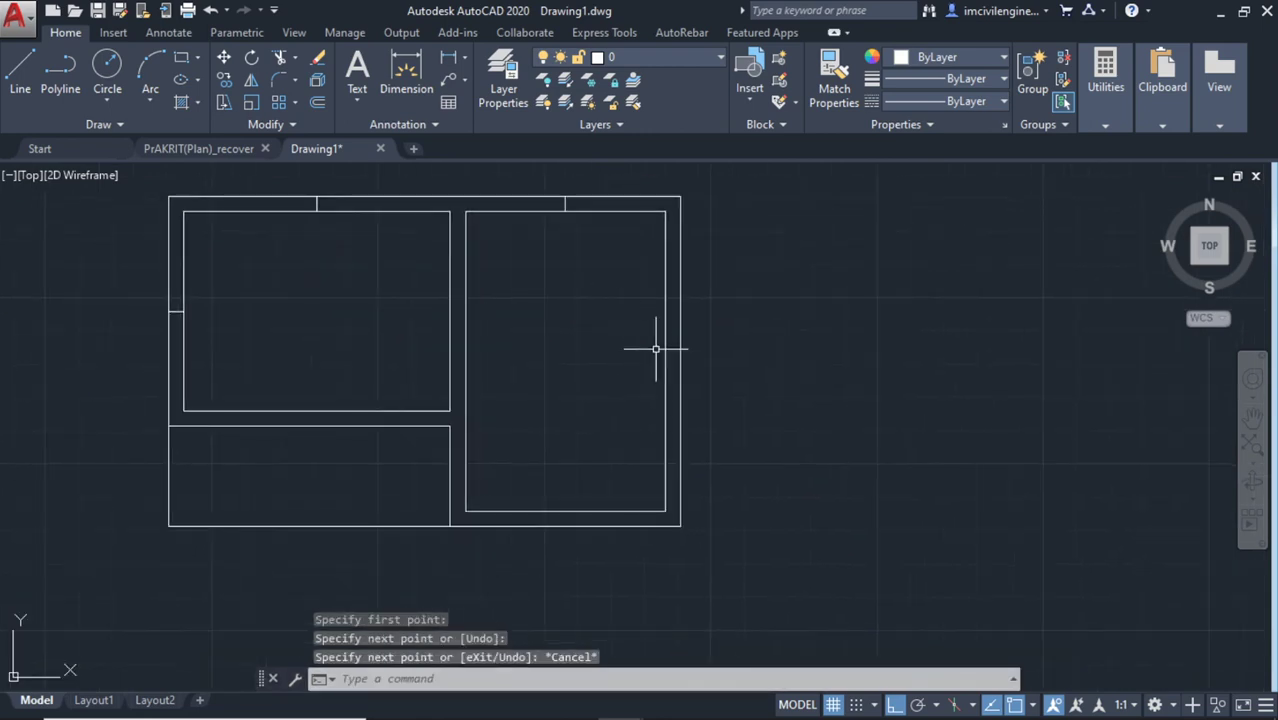
pyautogui.press('Return')
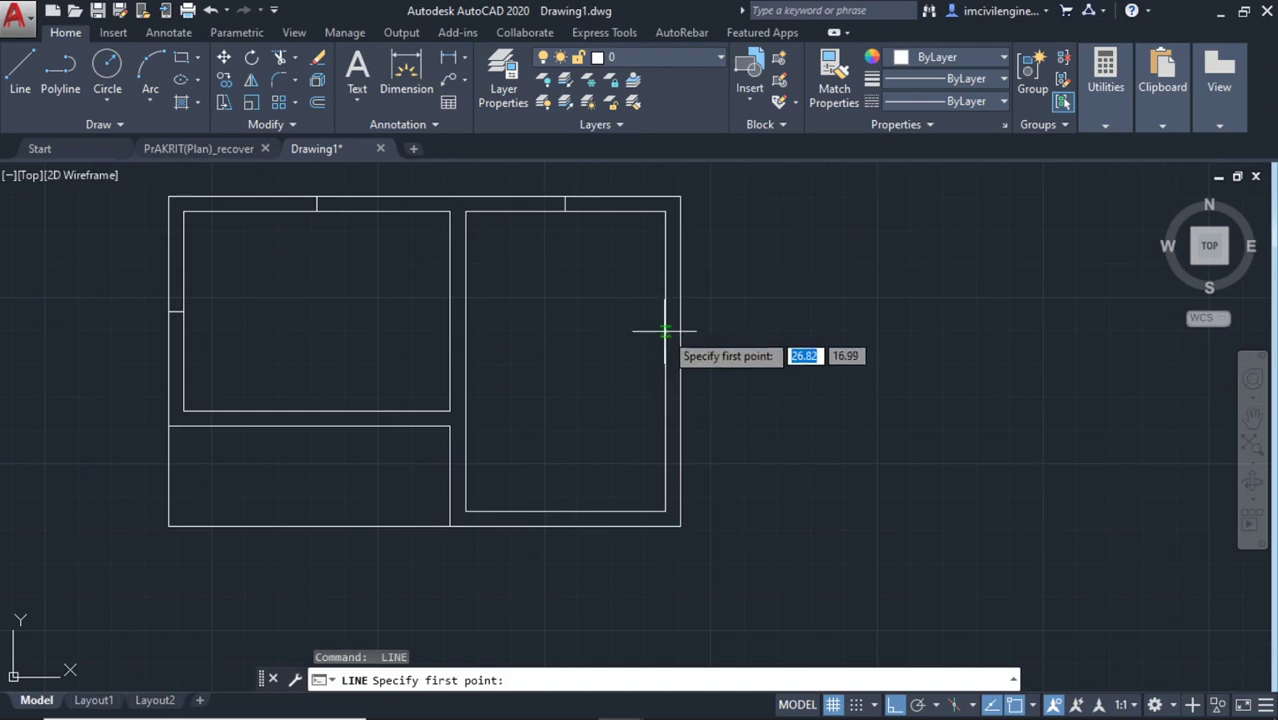
pyautogui.press('Escape')
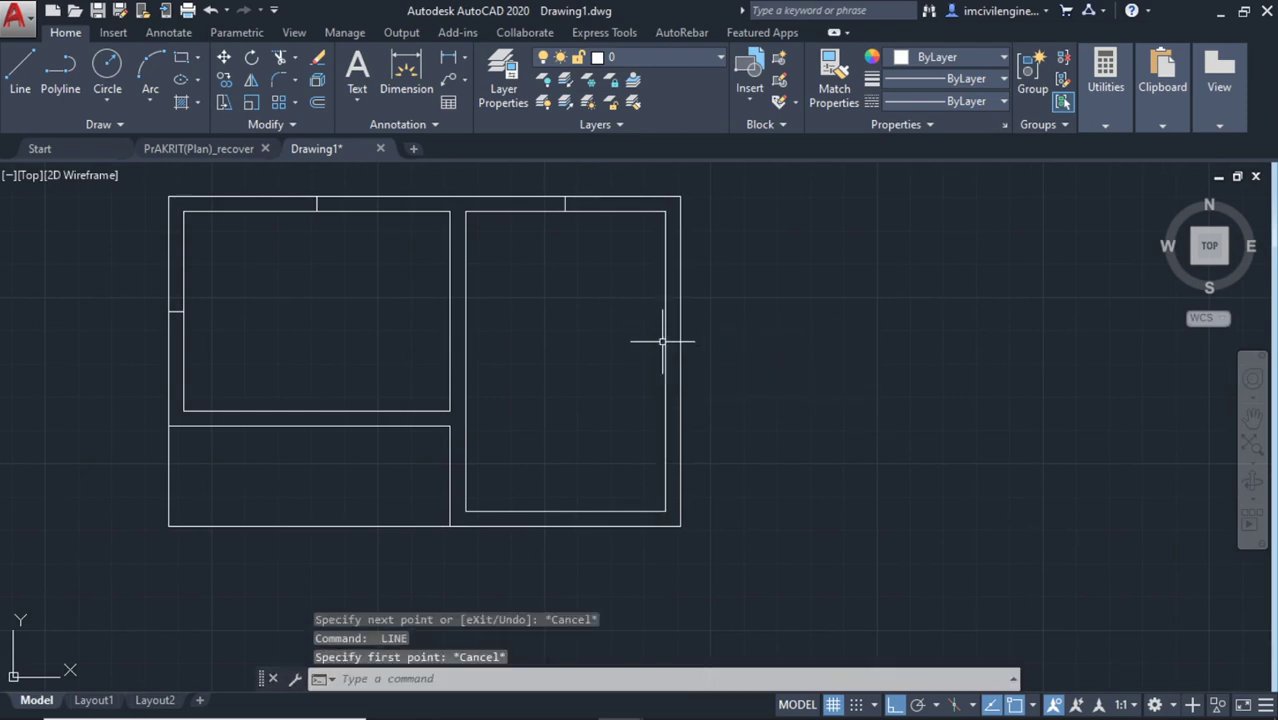
pyautogui.click(664, 338)
pyautogui.press('Delete')
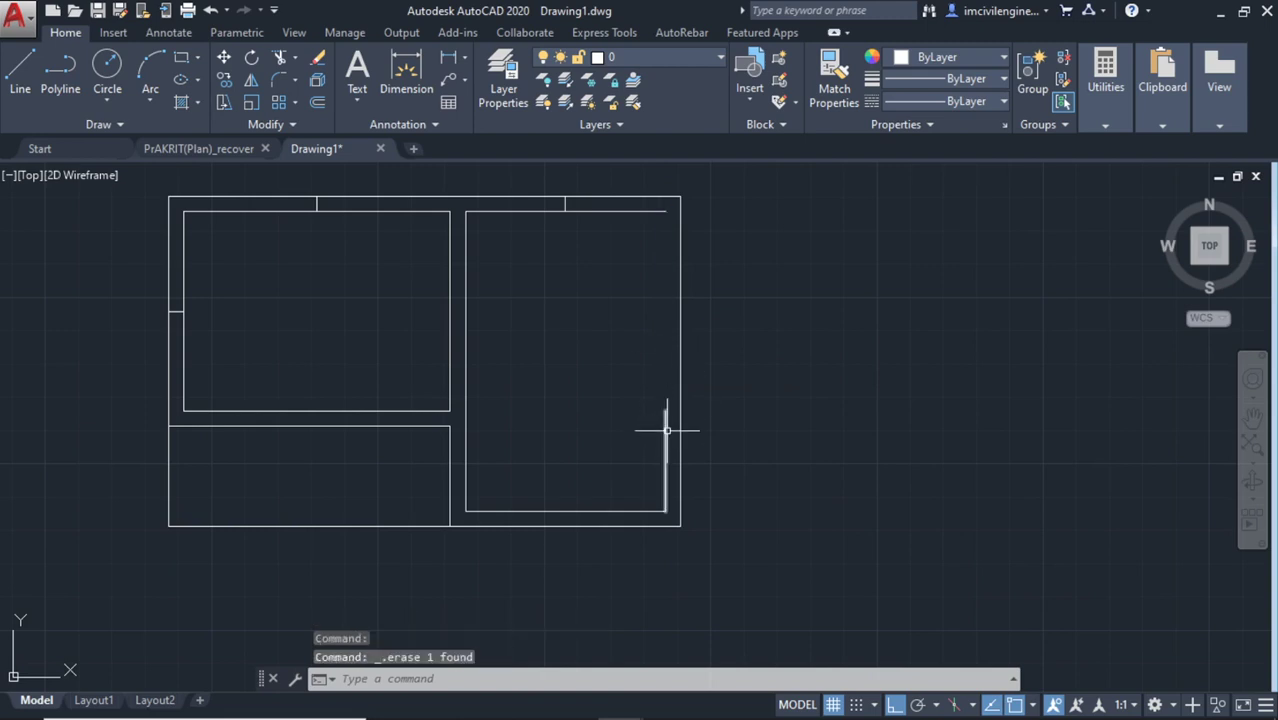
pyautogui.click(666, 420)
pyautogui.click(665, 410)
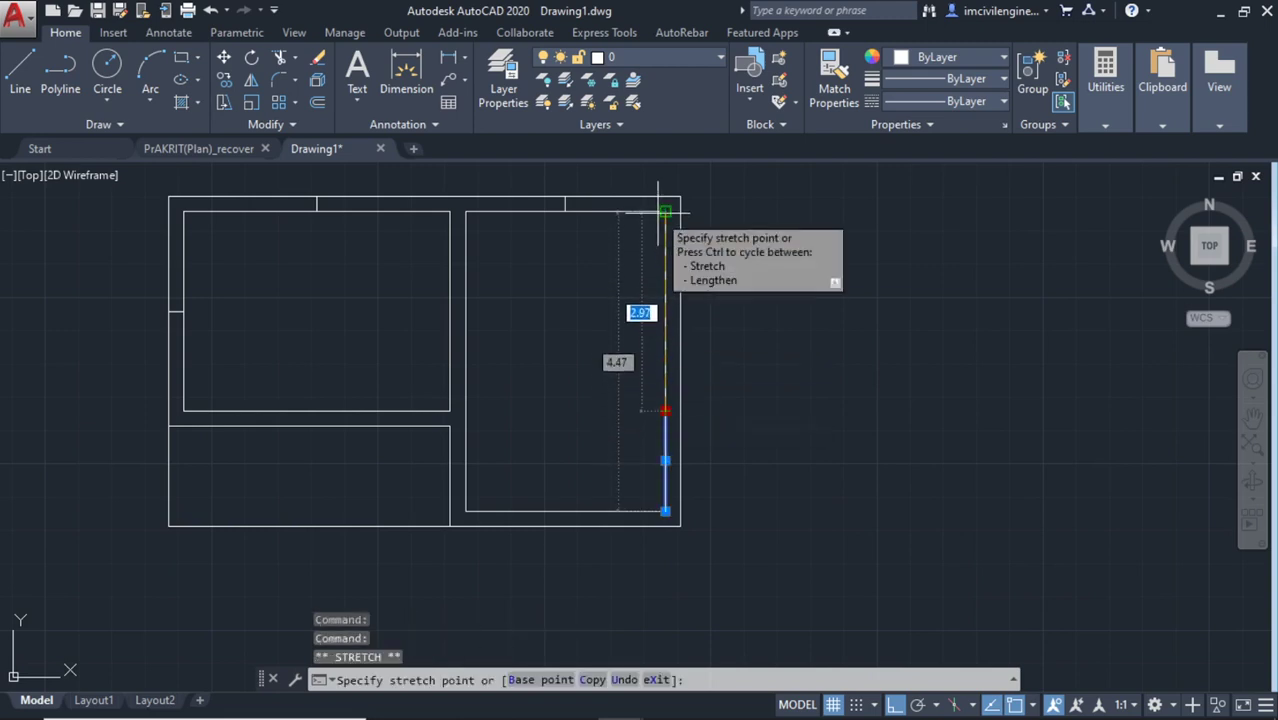
pyautogui.click(665, 211)
pyautogui.press('Escape')
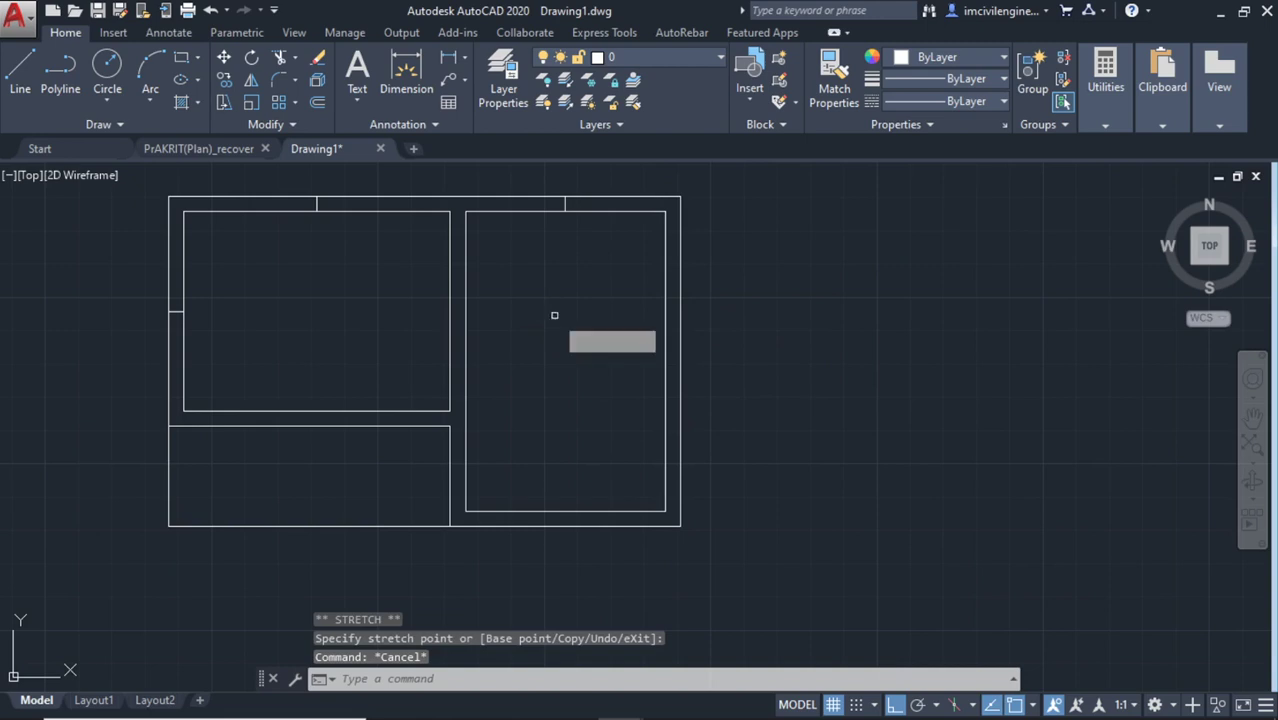
pyautogui.press('Delete')
pyautogui.press('Escape')
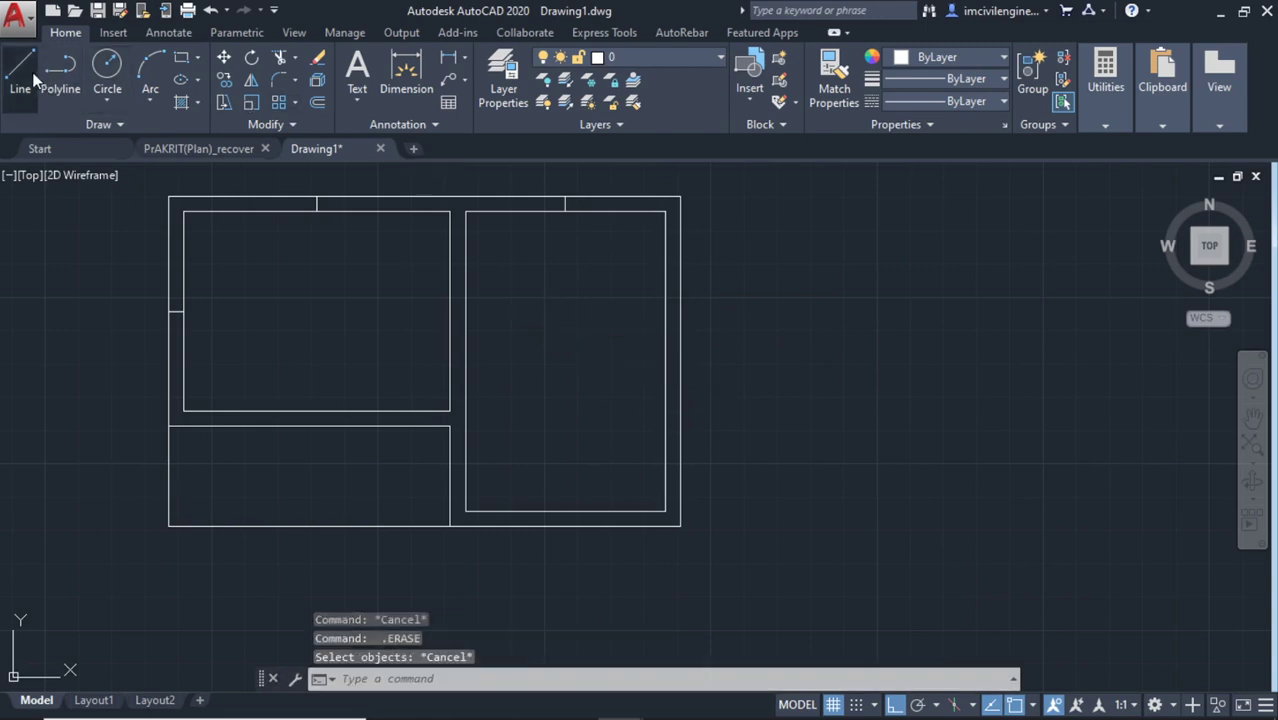
# Draw a short horizontal stub on the outer right wall
pyautogui.click(33, 80)
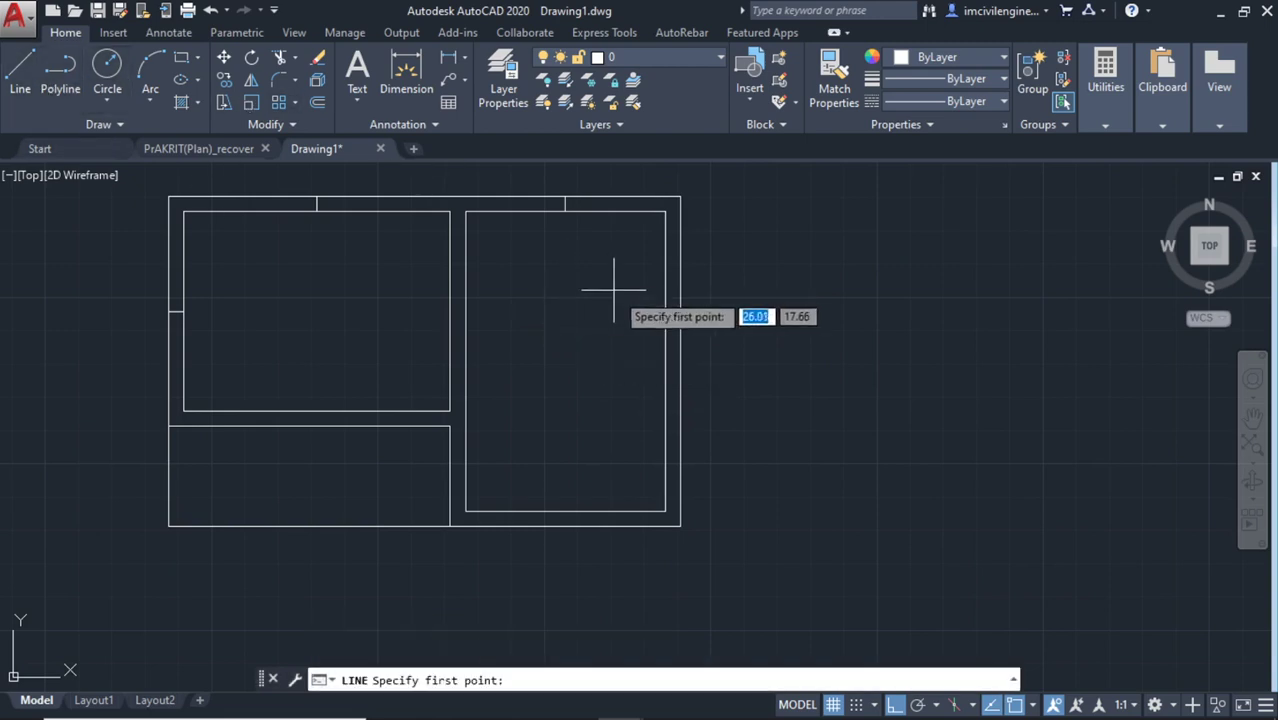
pyautogui.click(665, 362)
pyautogui.click(681, 362)
pyautogui.press('Escape')
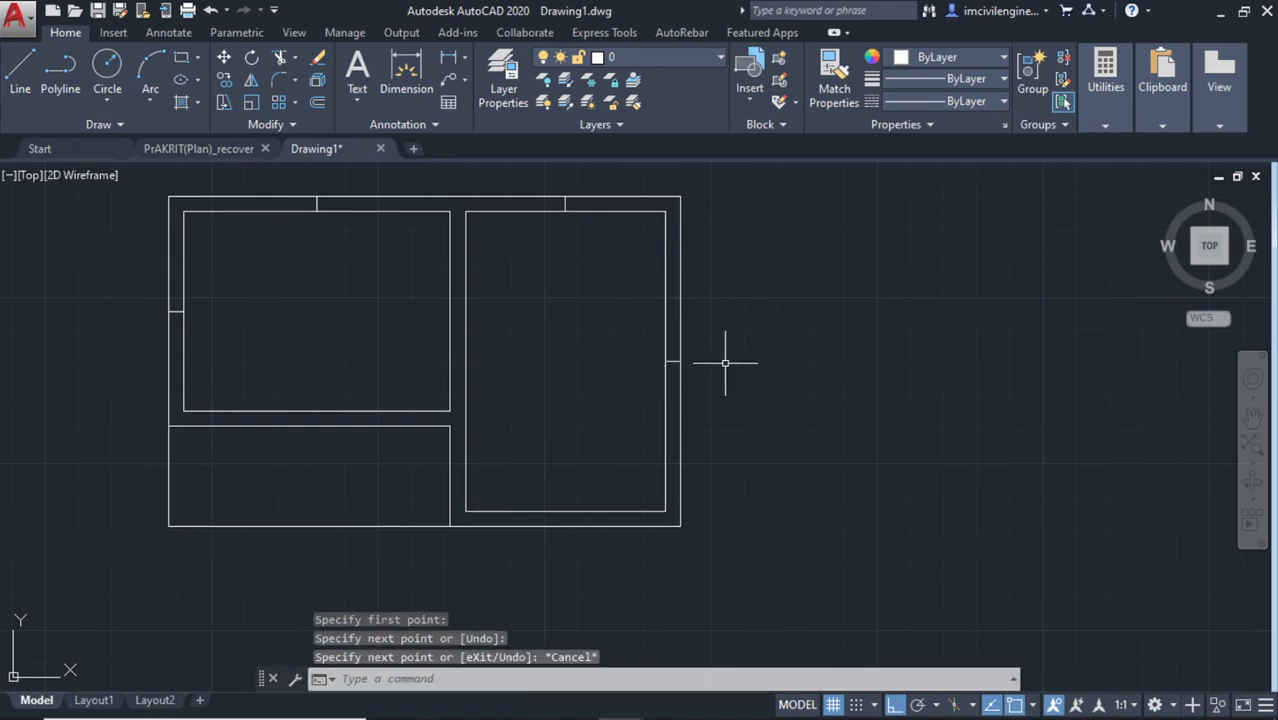
pyautogui.press('Escape')
pyautogui.moveTo(792, 358)
pyautogui.mouseDown(button='middle')
pyautogui.moveTo(854, 363)
pyautogui.moveTo(874, 383)
pyautogui.mouseUp(button='middle')
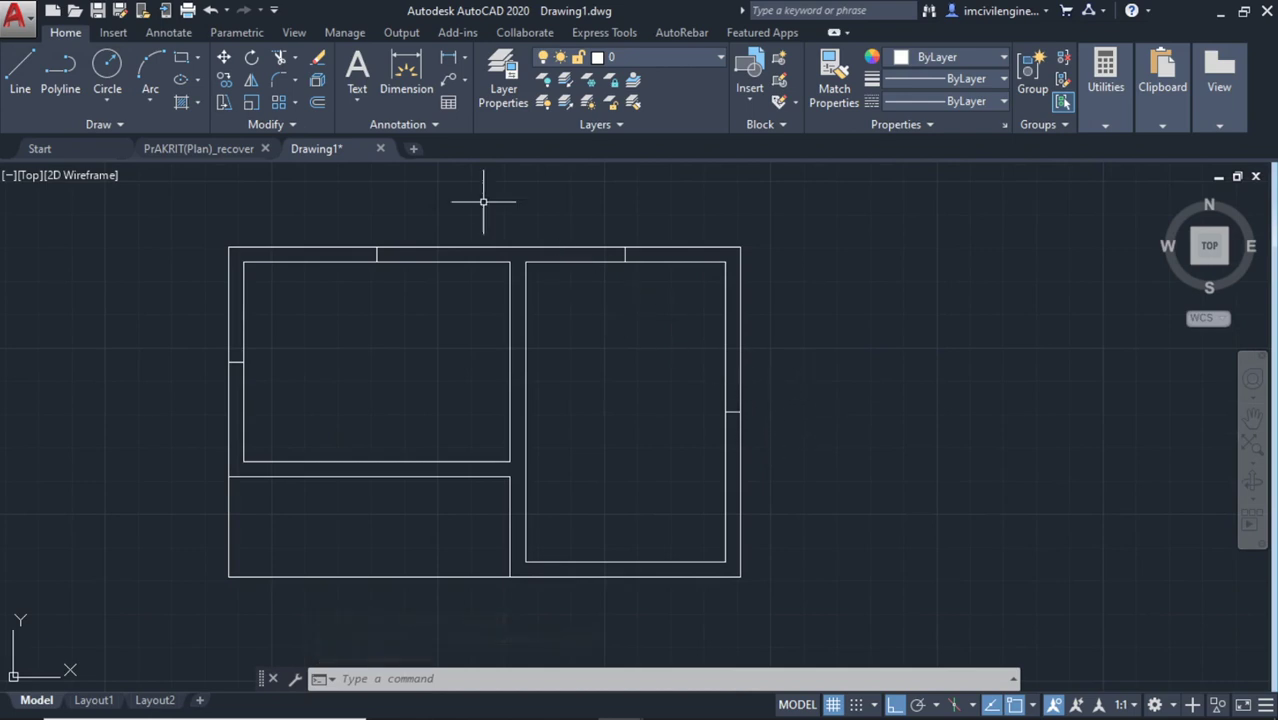
# Open the Layer Properties Manager, cancelling the stray new-drawing prompt and accidental selection
pyautogui.click(497, 112)
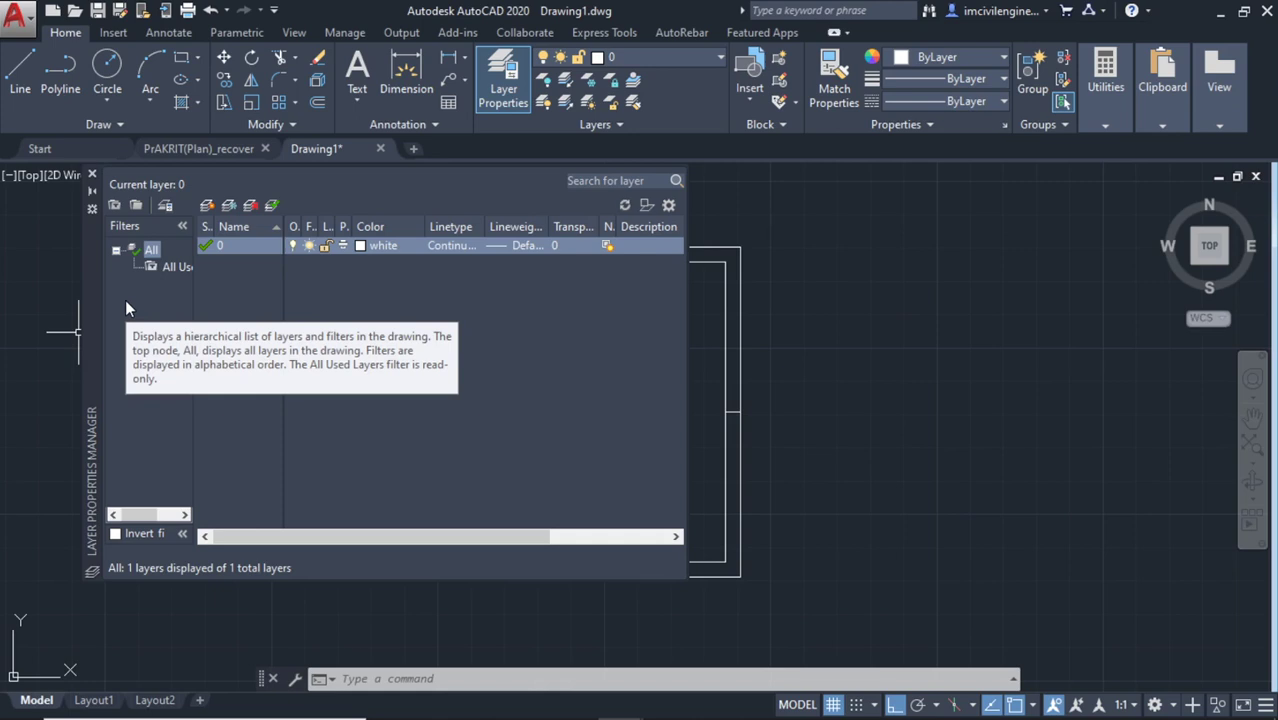
pyautogui.press('alt')
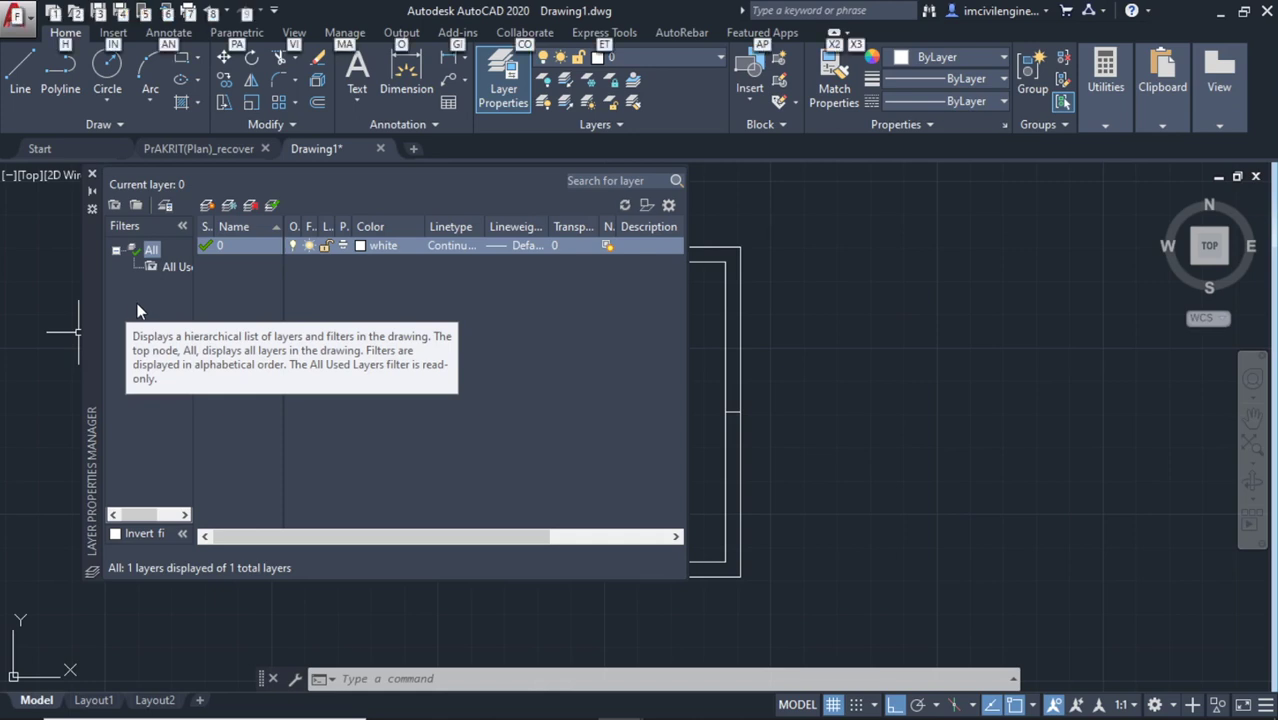
pyautogui.press('alt')
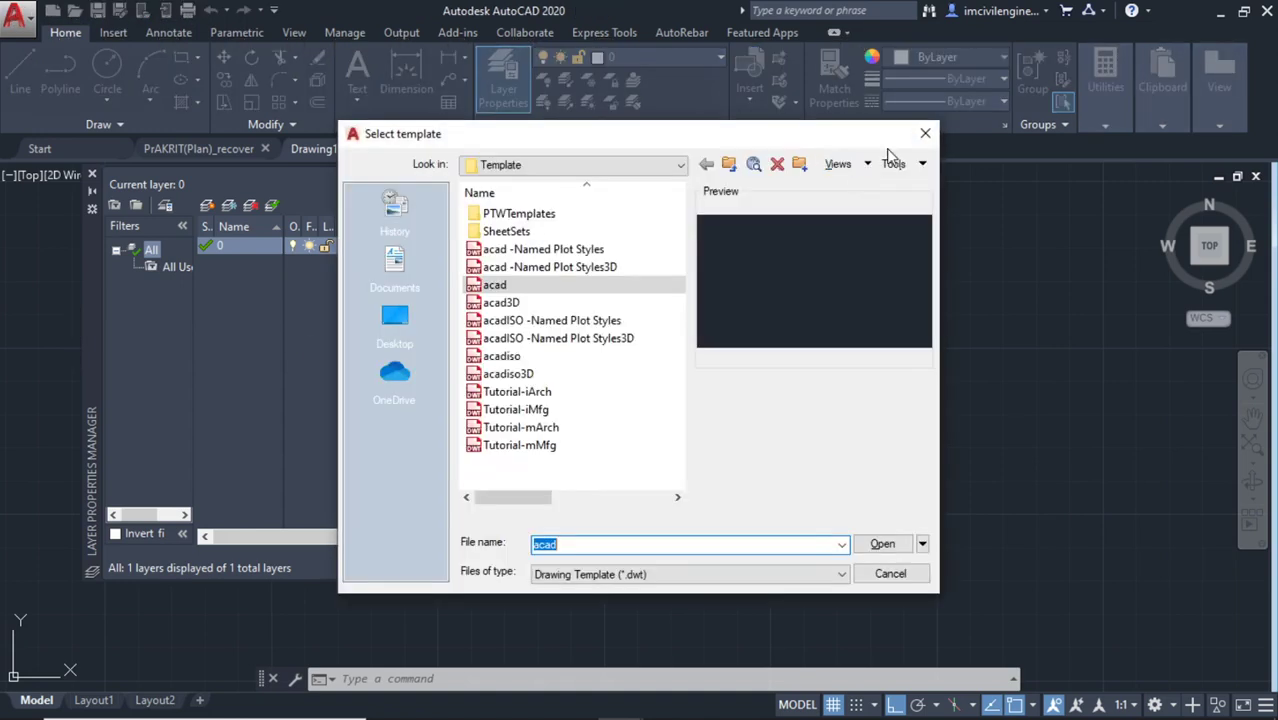
pyautogui.click(923, 137)
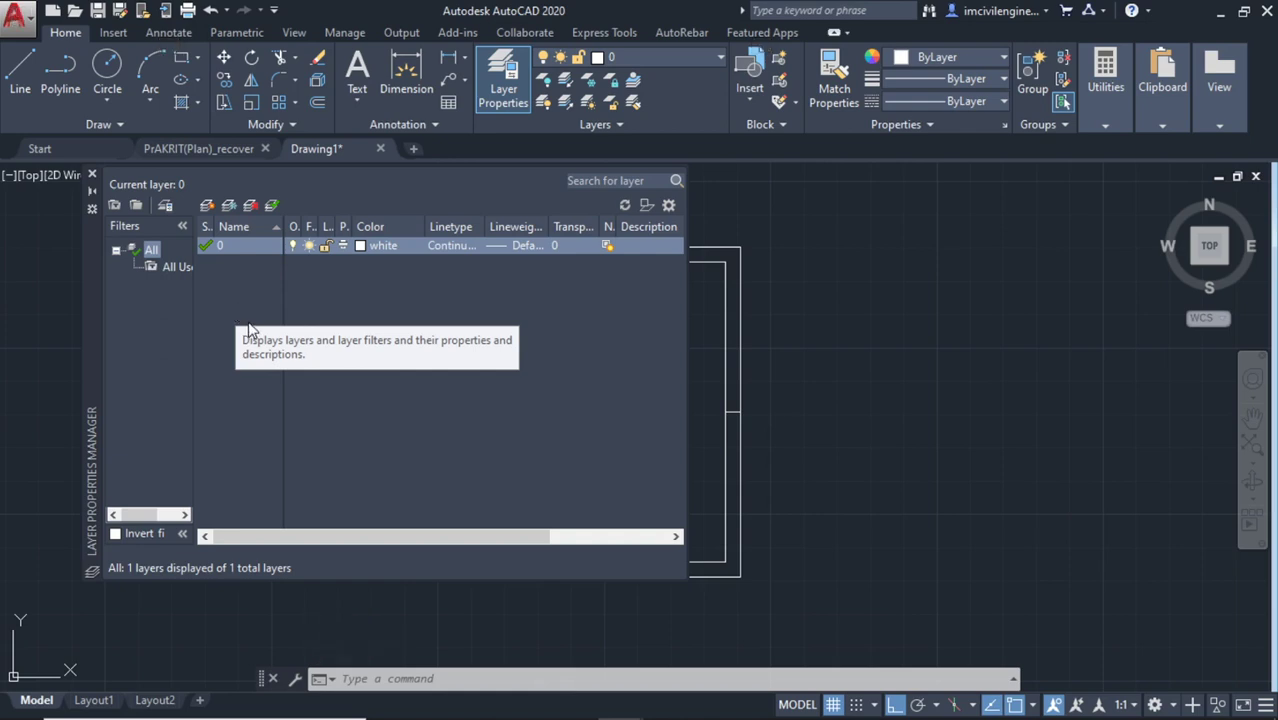
pyautogui.hotkey('ctrl', 'a')
pyautogui.press('Escape')
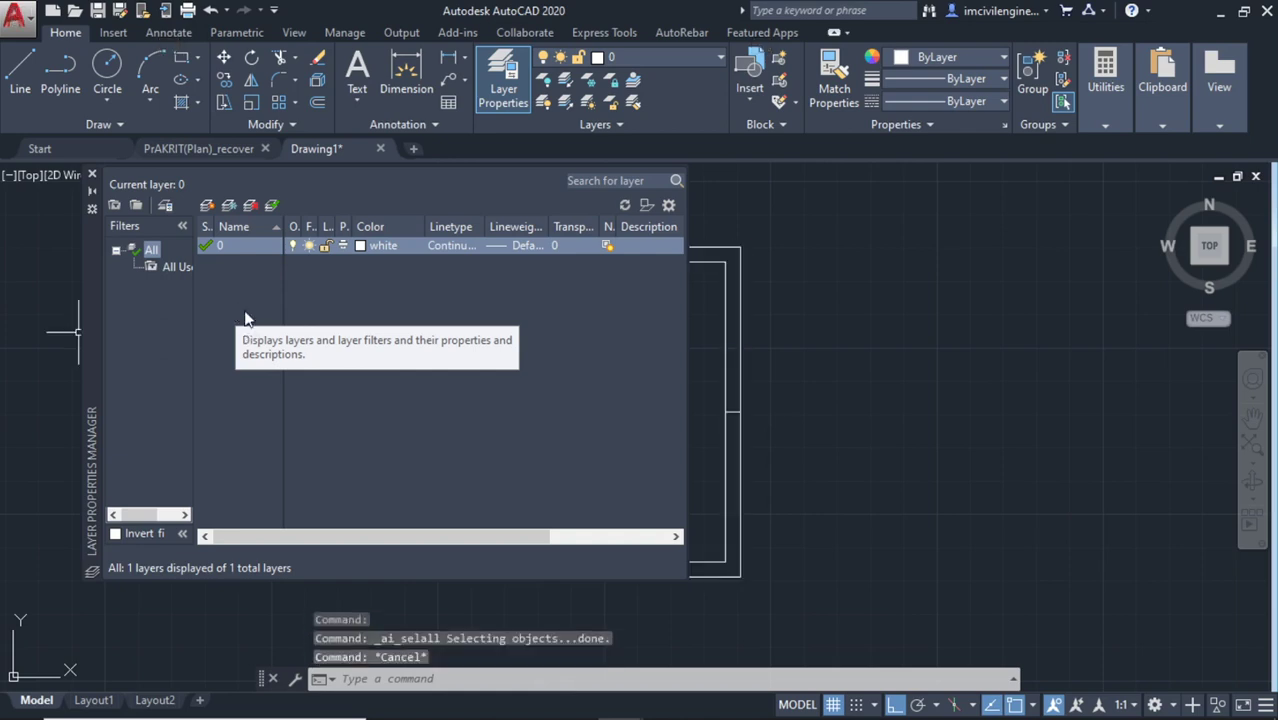
pyautogui.press('Escape')
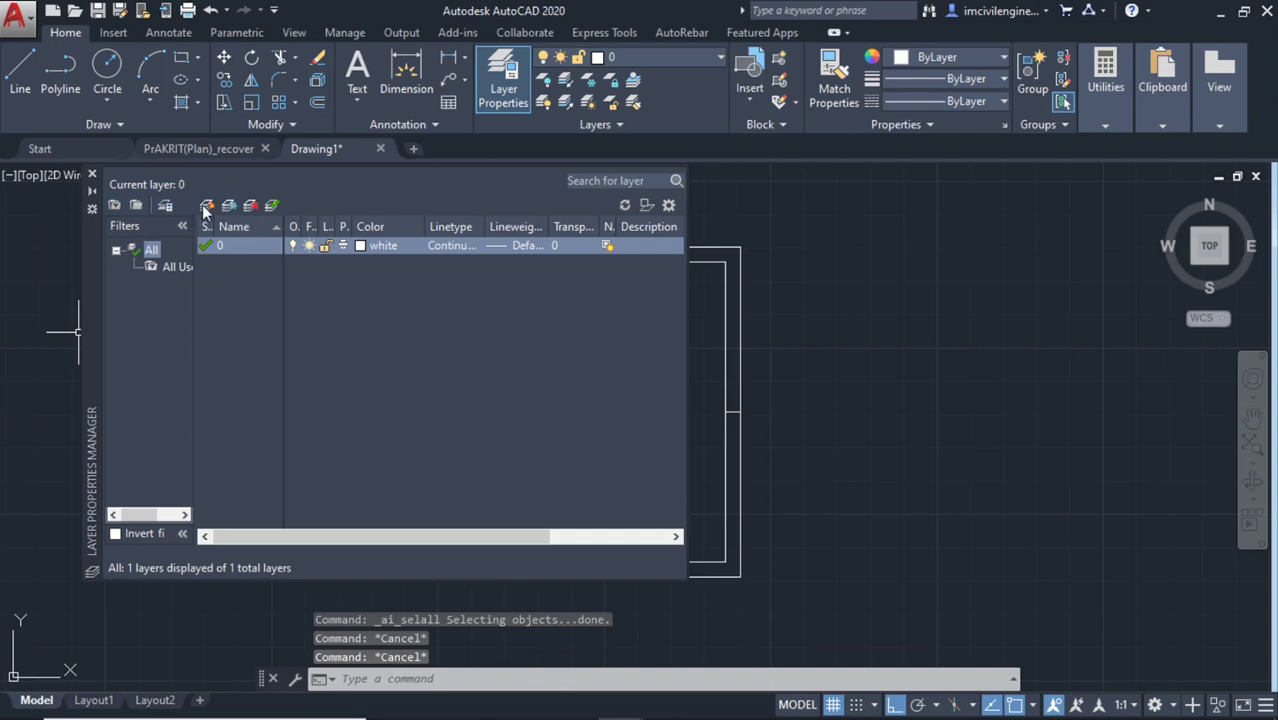
# Add a layer named wall with cyan colour 130 and close the manager
pyautogui.click(206, 207)
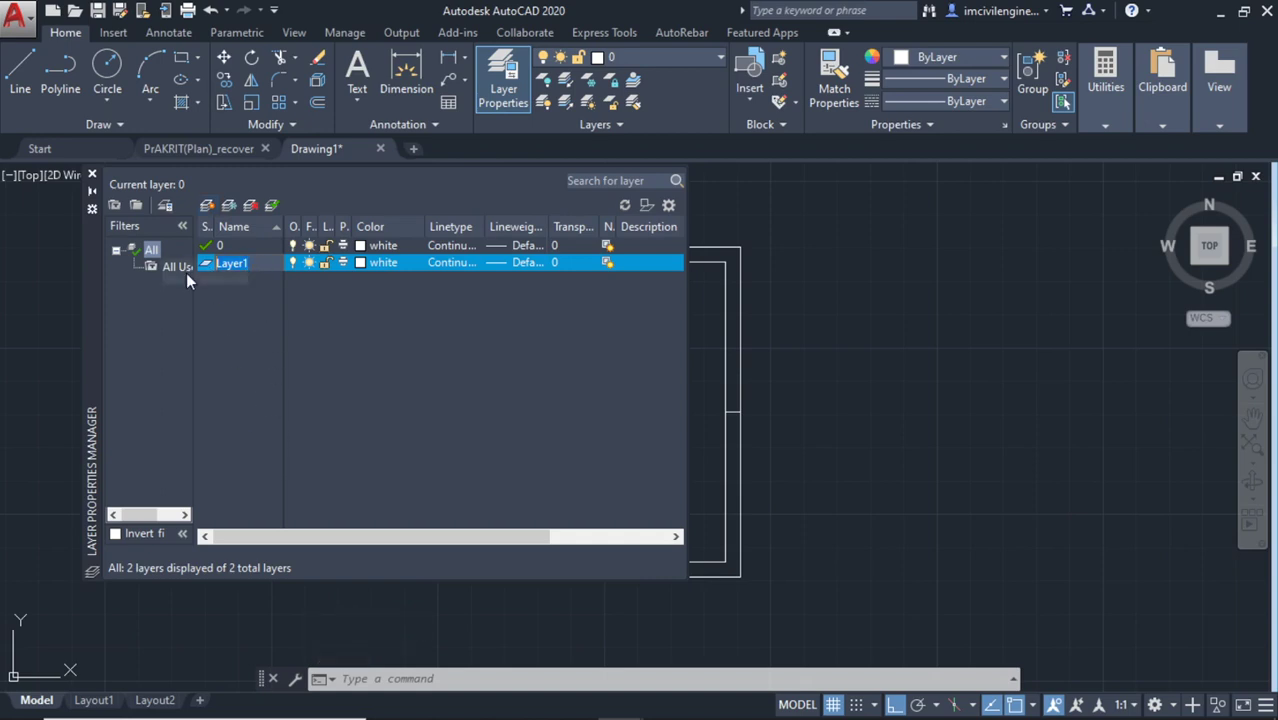
pyautogui.write('wall')
pyautogui.press('Return')
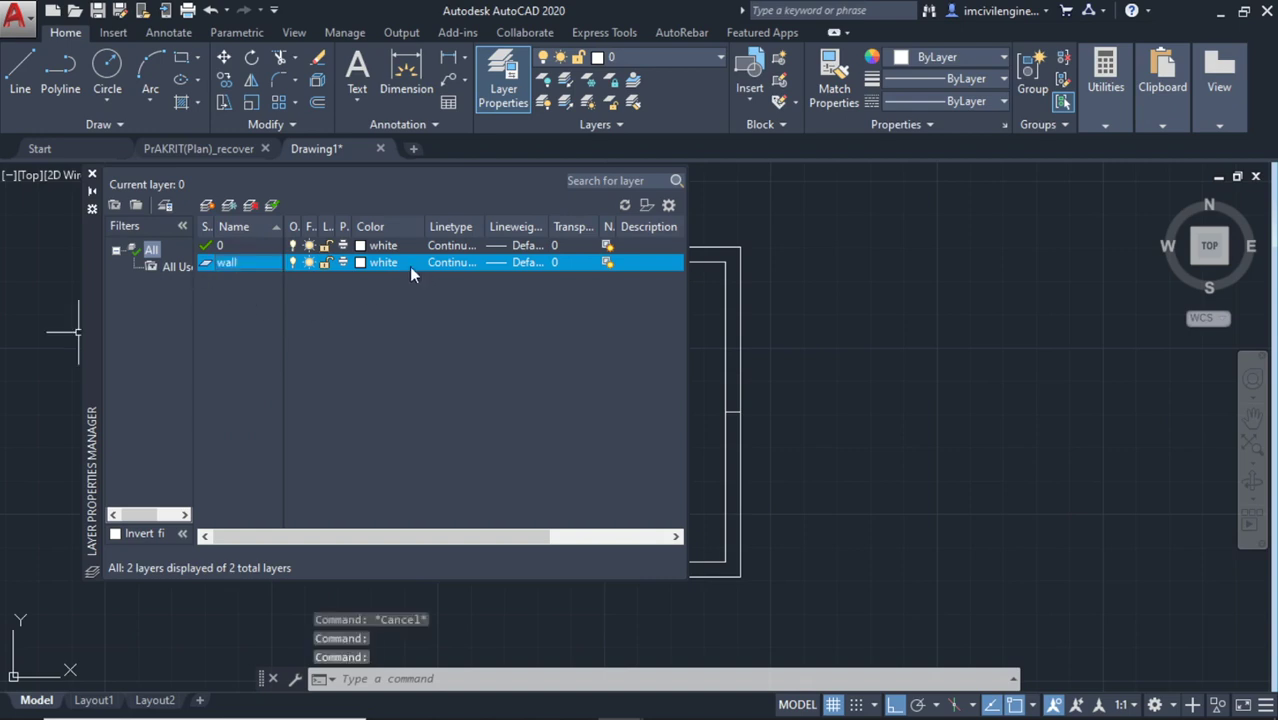
pyautogui.click(392, 262)
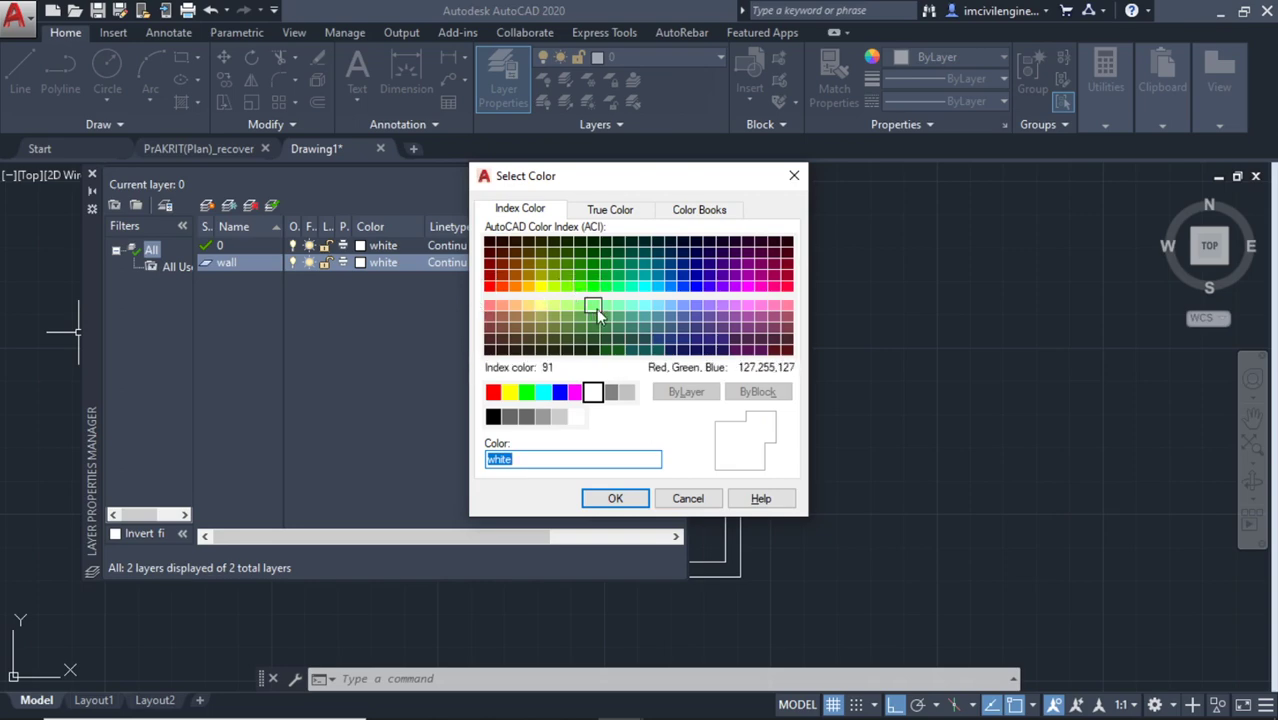
pyautogui.click(645, 290)
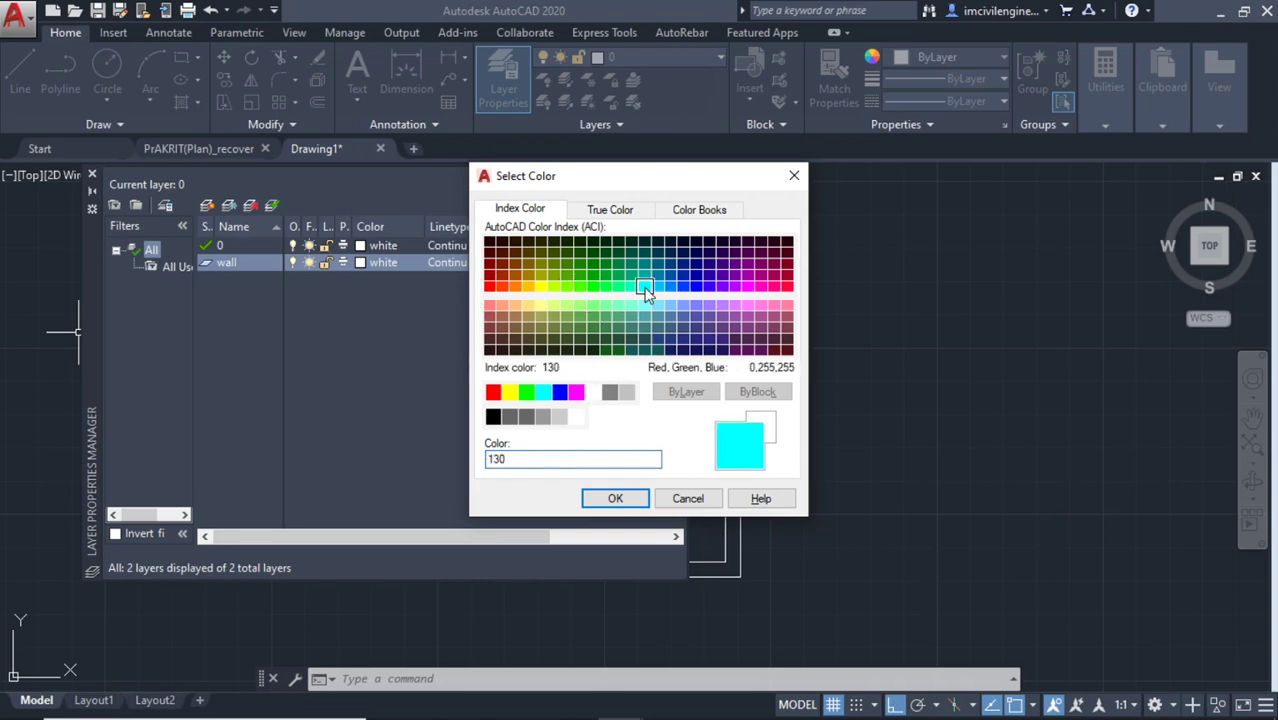
pyautogui.click(620, 497)
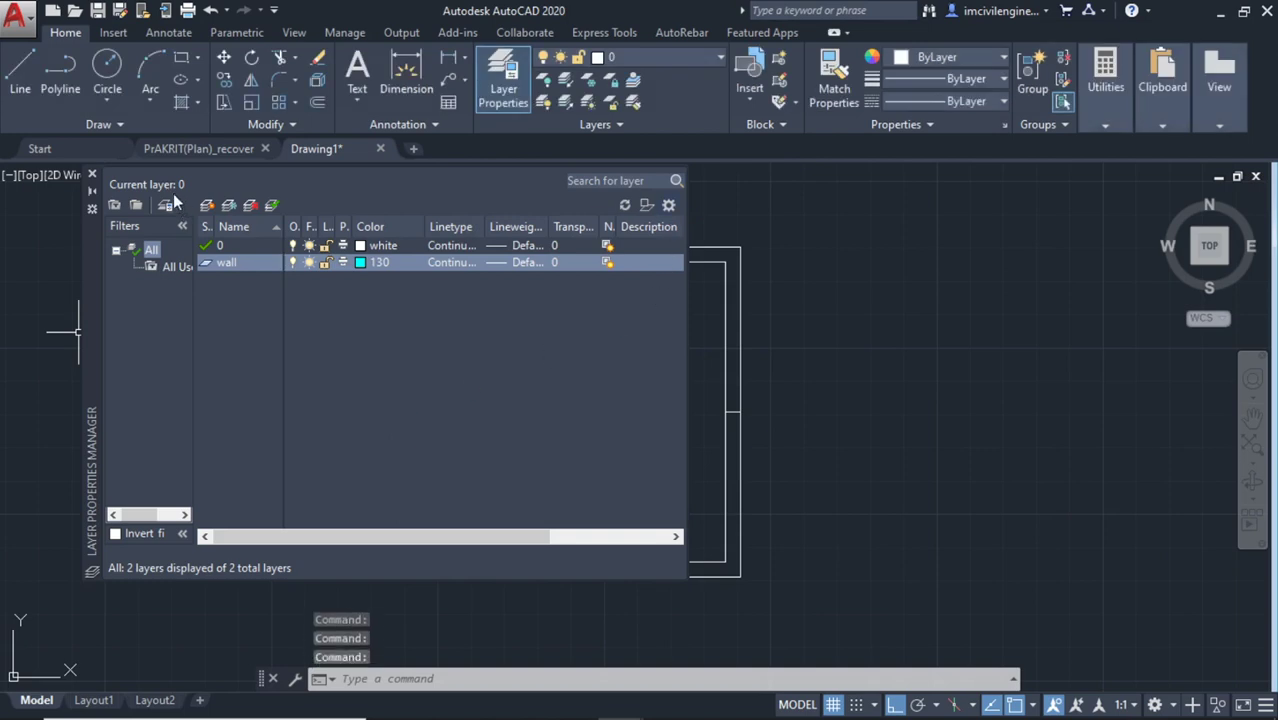
pyautogui.click(92, 175)
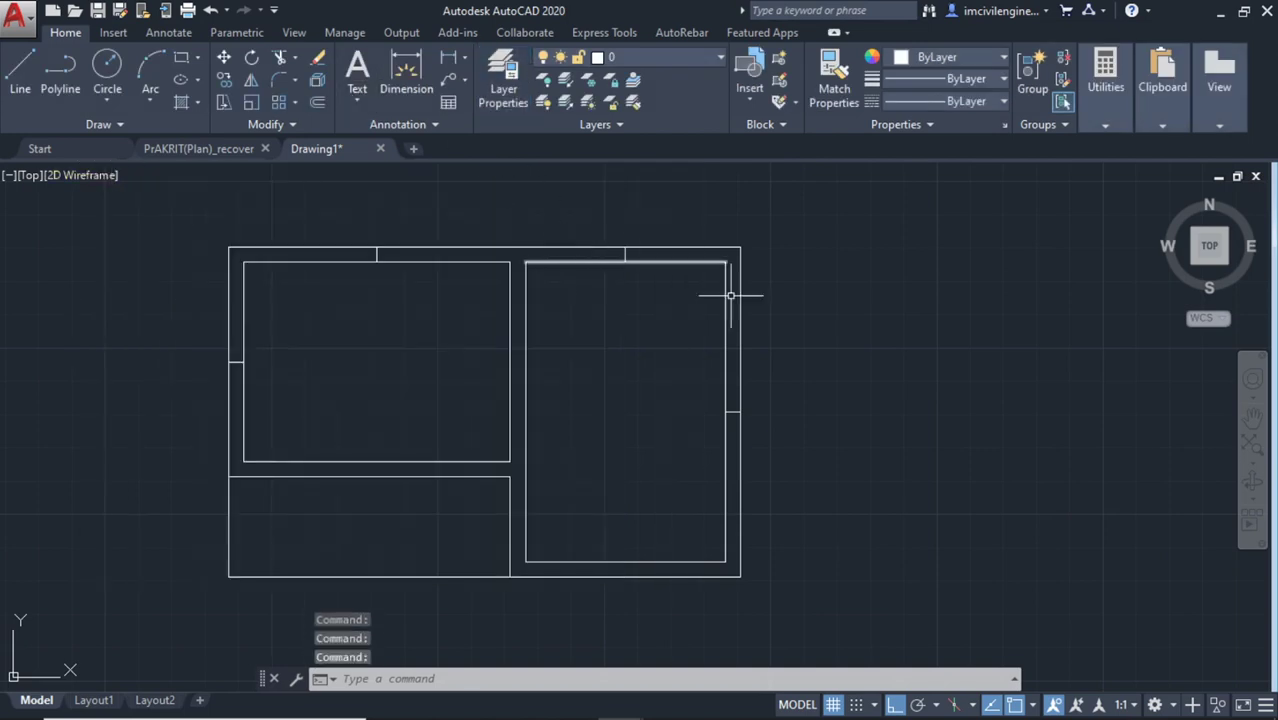
# Select the right, bottom, middle, left and top wall lines with crossing windows
pyautogui.click(839, 325)
pyautogui.click(400, 318)
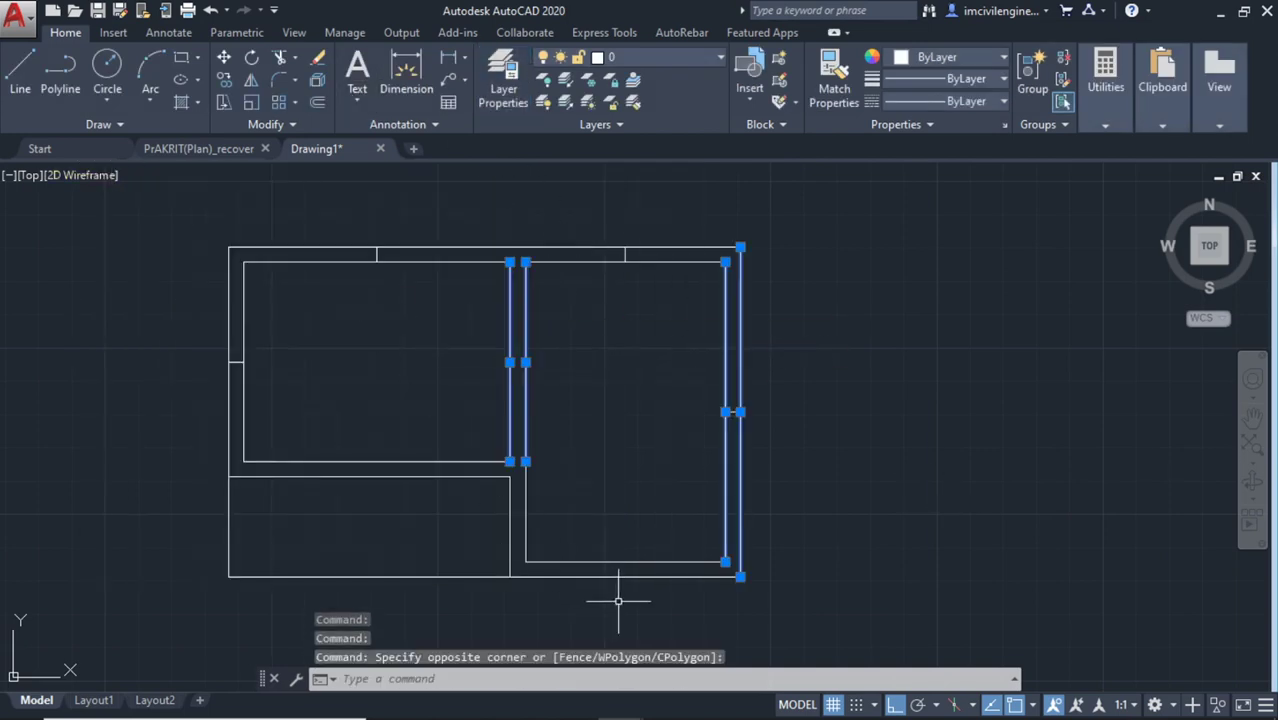
pyautogui.click(683, 620)
pyautogui.click(639, 522)
pyautogui.click(408, 499)
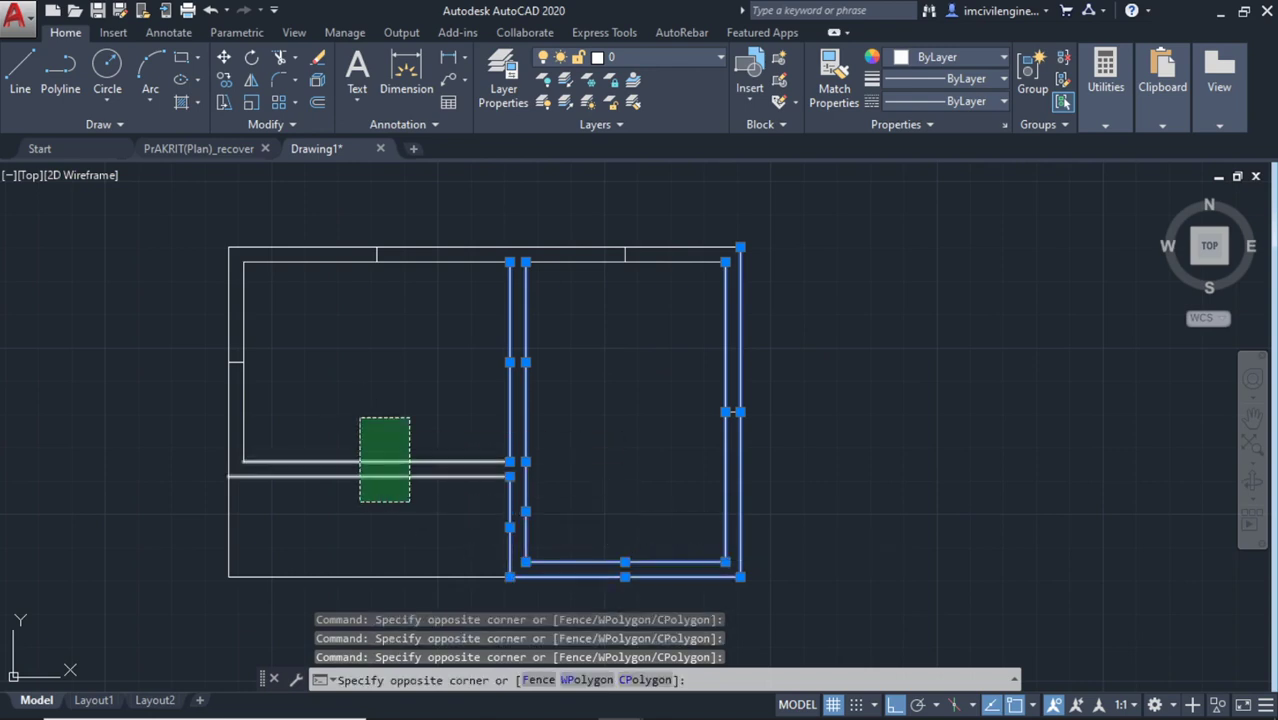
pyautogui.click(321, 413)
pyautogui.click(214, 400)
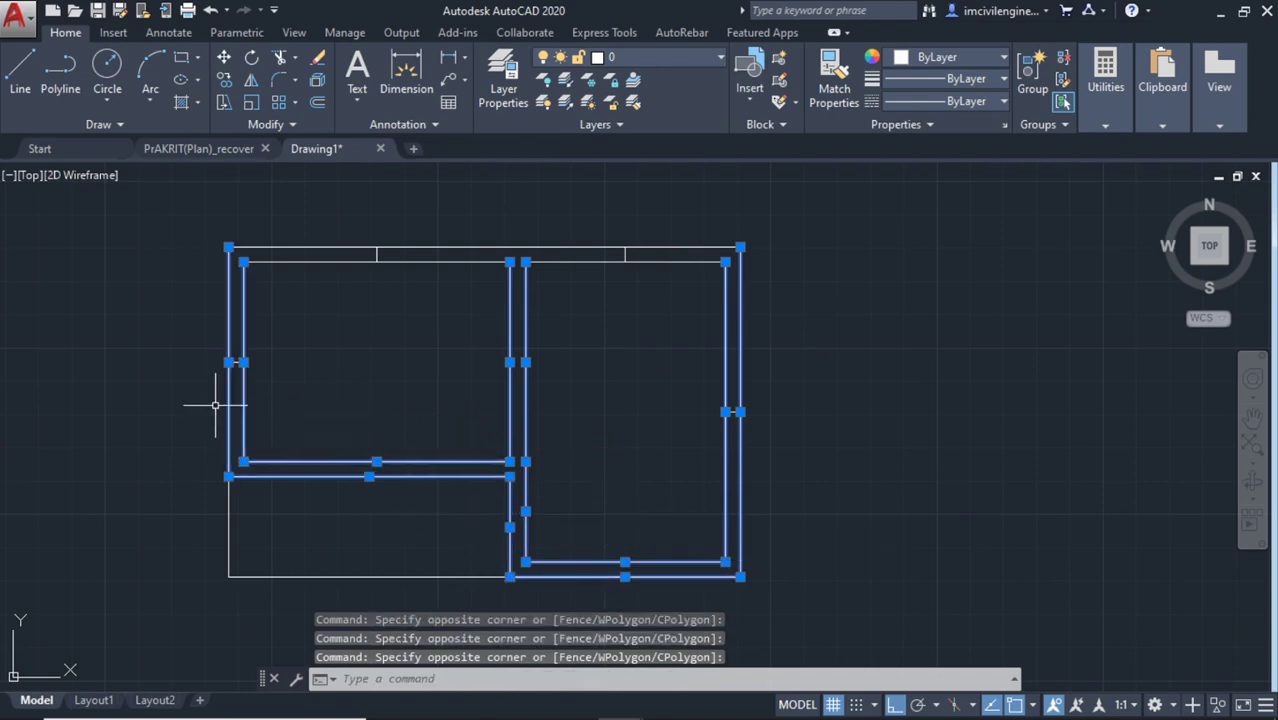
pyautogui.click(295, 292)
pyautogui.click(282, 210)
pyautogui.click(618, 288)
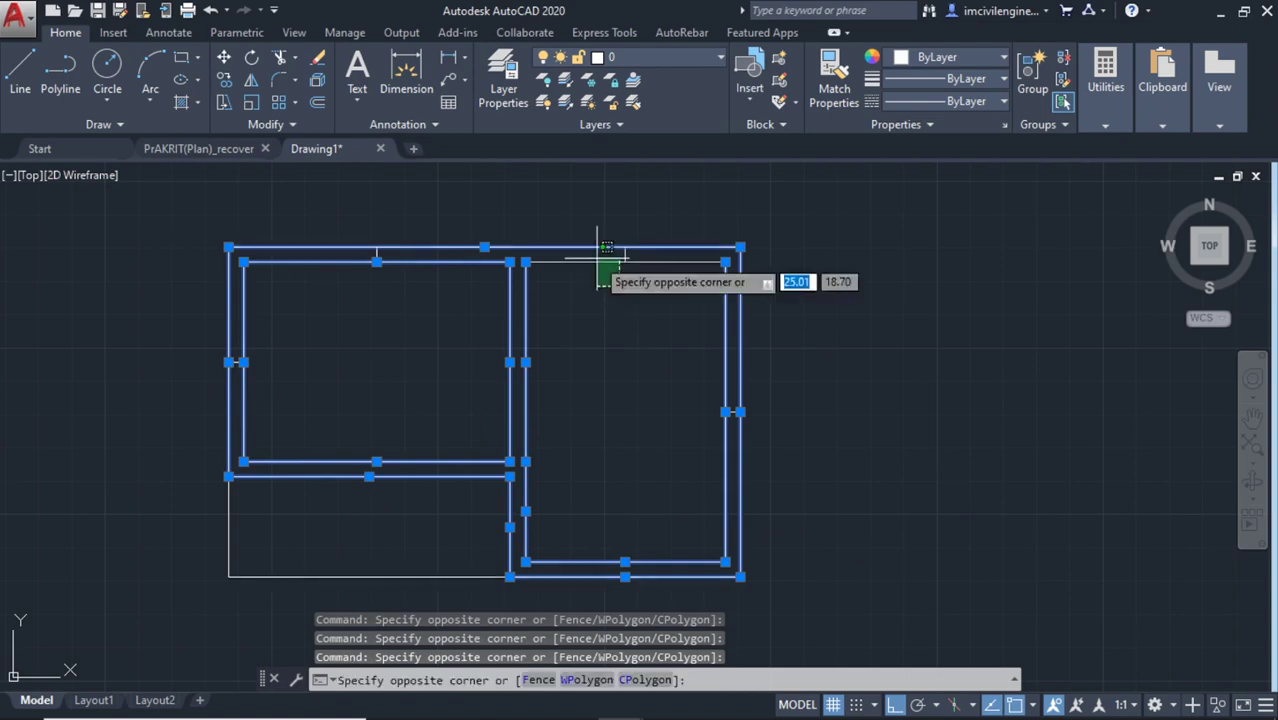
pyautogui.click(585, 247)
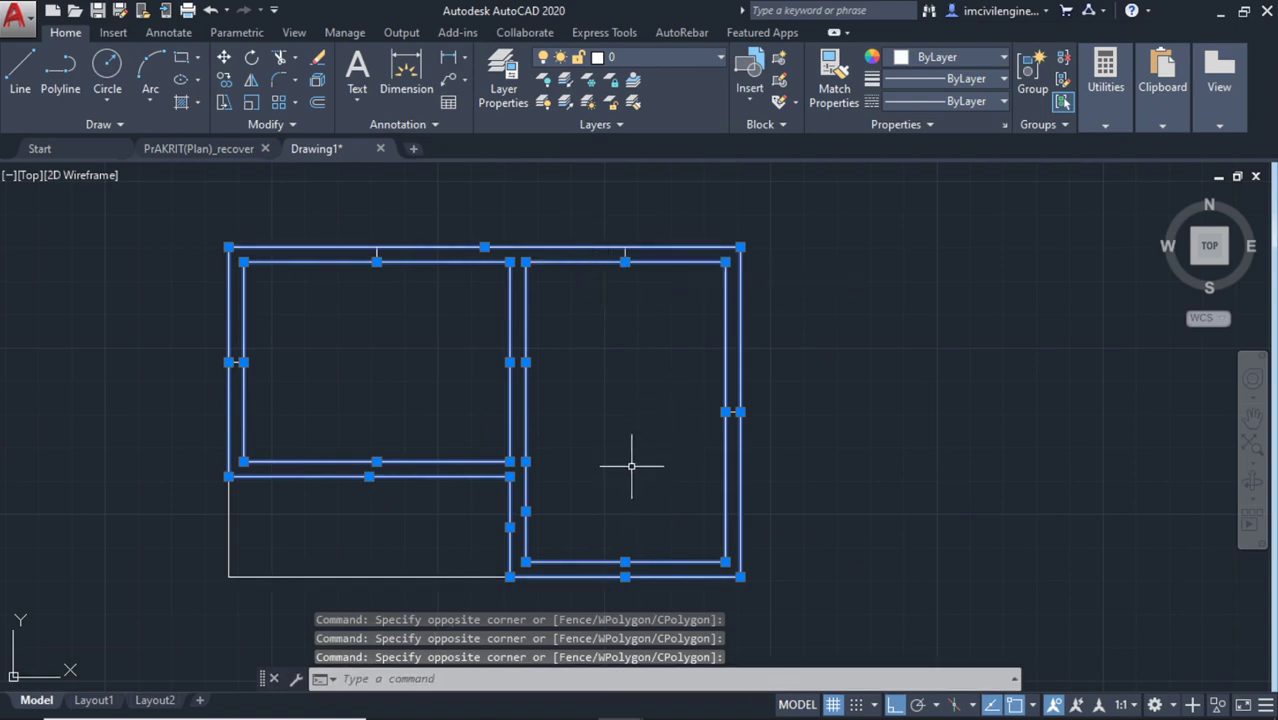
# Put the selected lines on the wall layer, keeping layer 0 current
pyautogui.click(672, 57)
pyautogui.click(656, 109)
pyautogui.press('Escape')
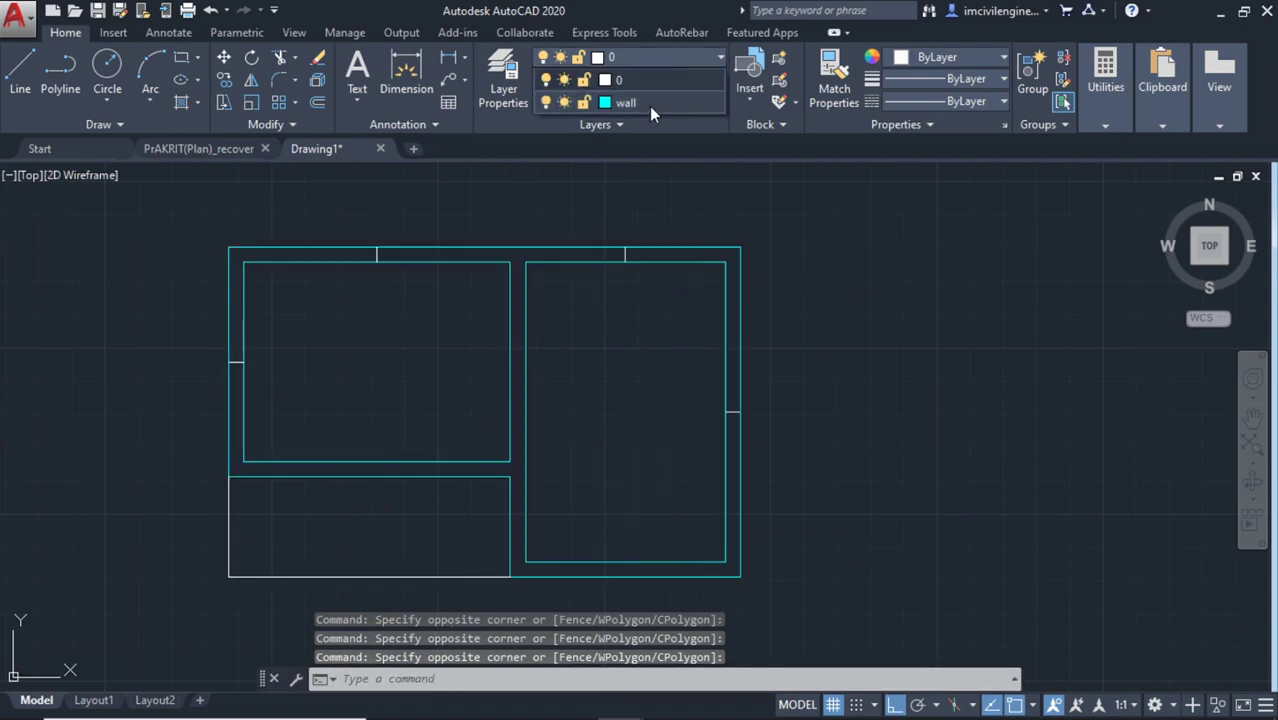
pyautogui.press('Escape')
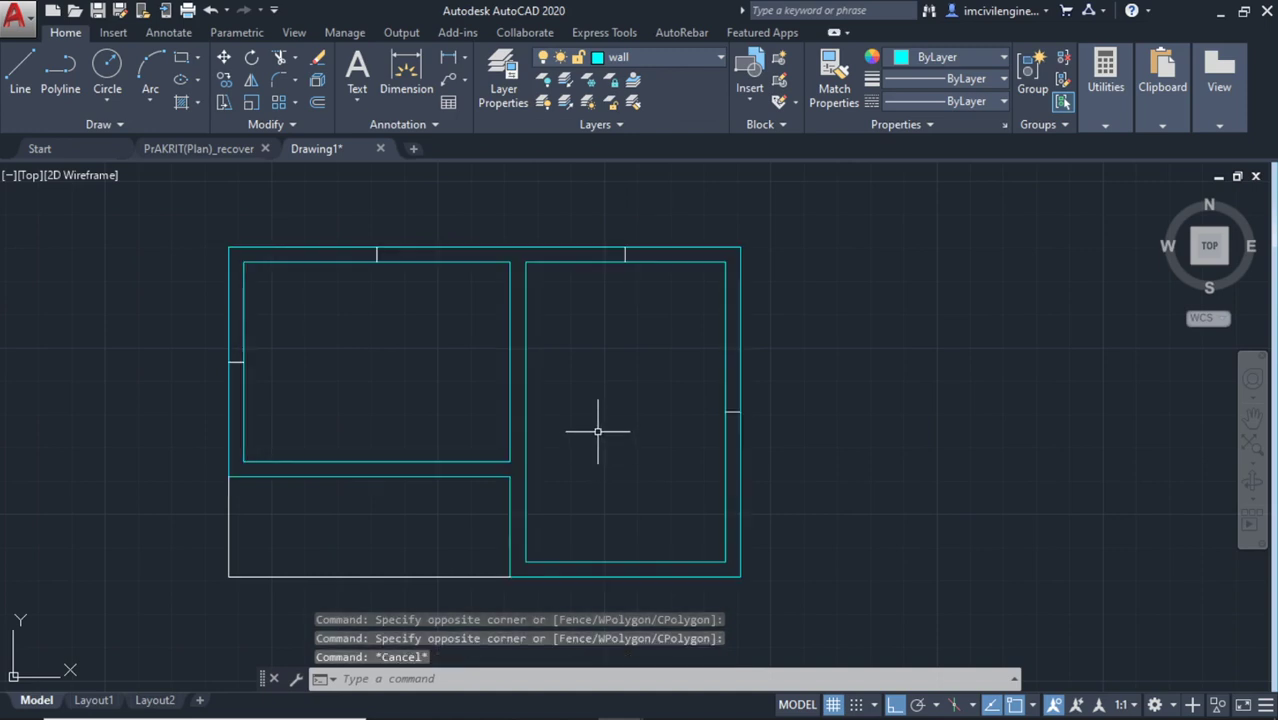
pyautogui.moveTo(597, 427); pyautogui.dragTo(752, 420, button='middle')
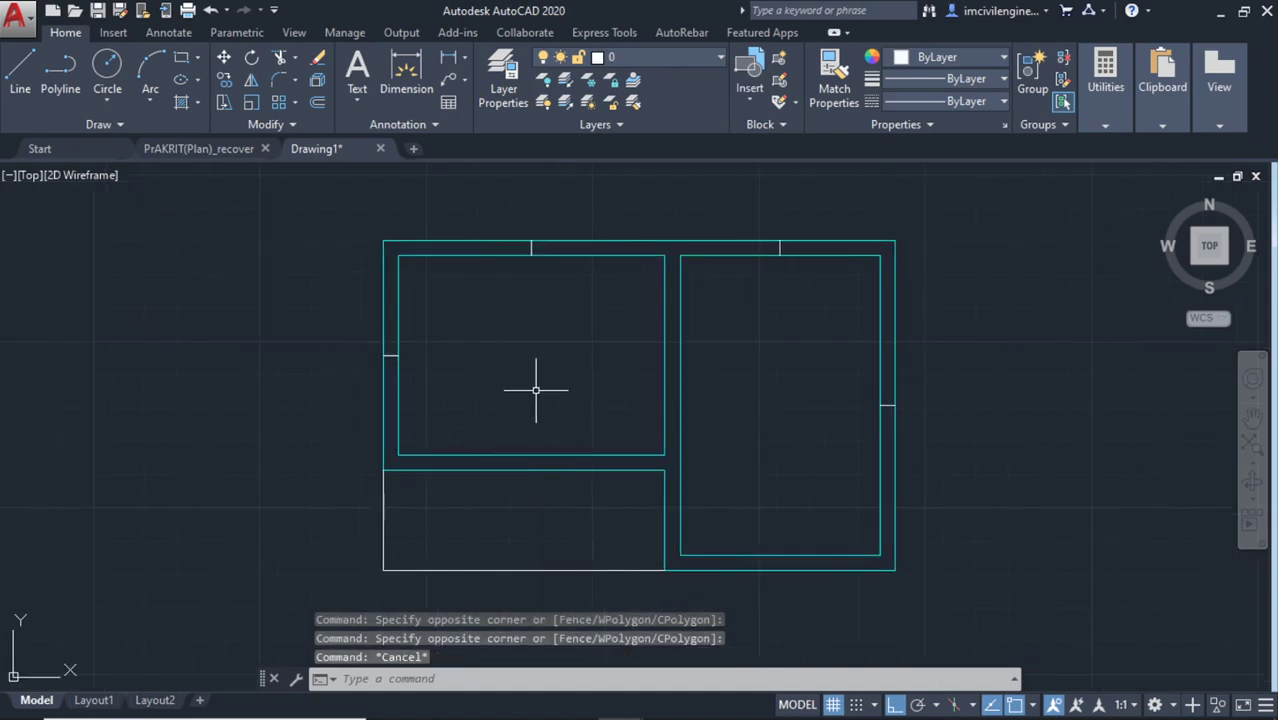
pyautogui.click(664, 57)
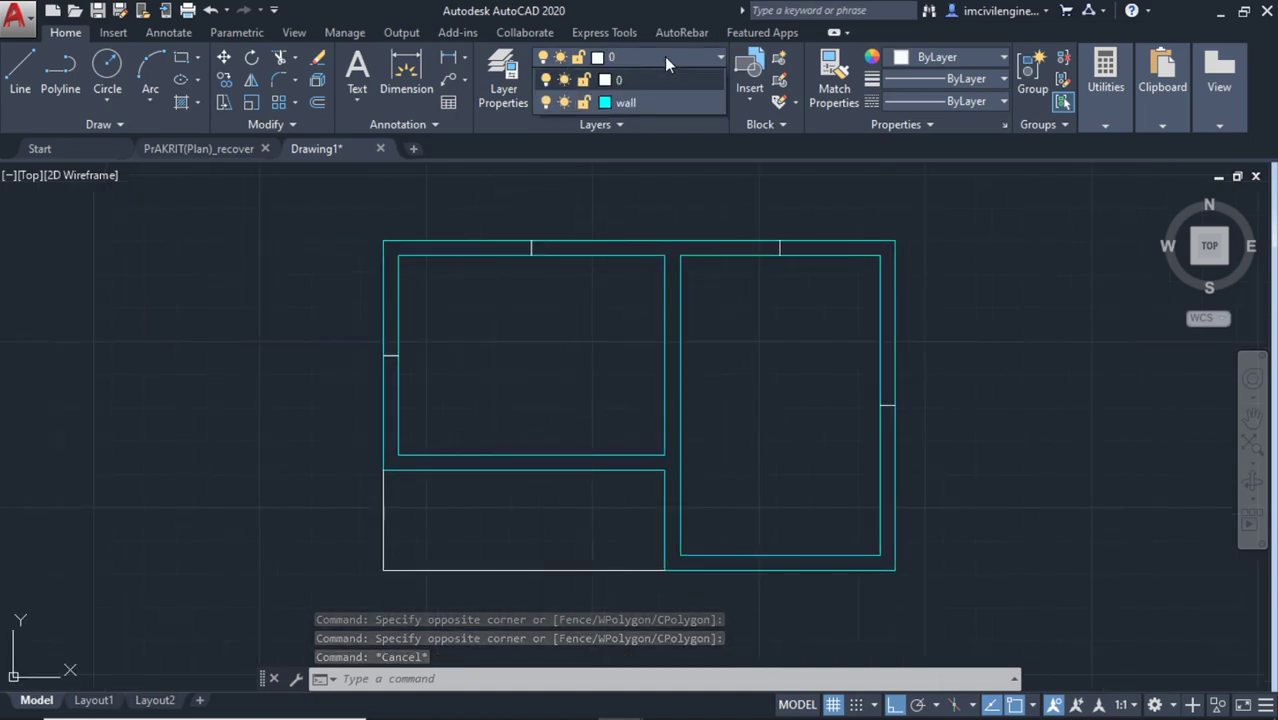
pyautogui.click(660, 58)
# Add a new layer in the Layer Properties Manager, keeping the default name Layer1
pyautogui.click(497, 94)
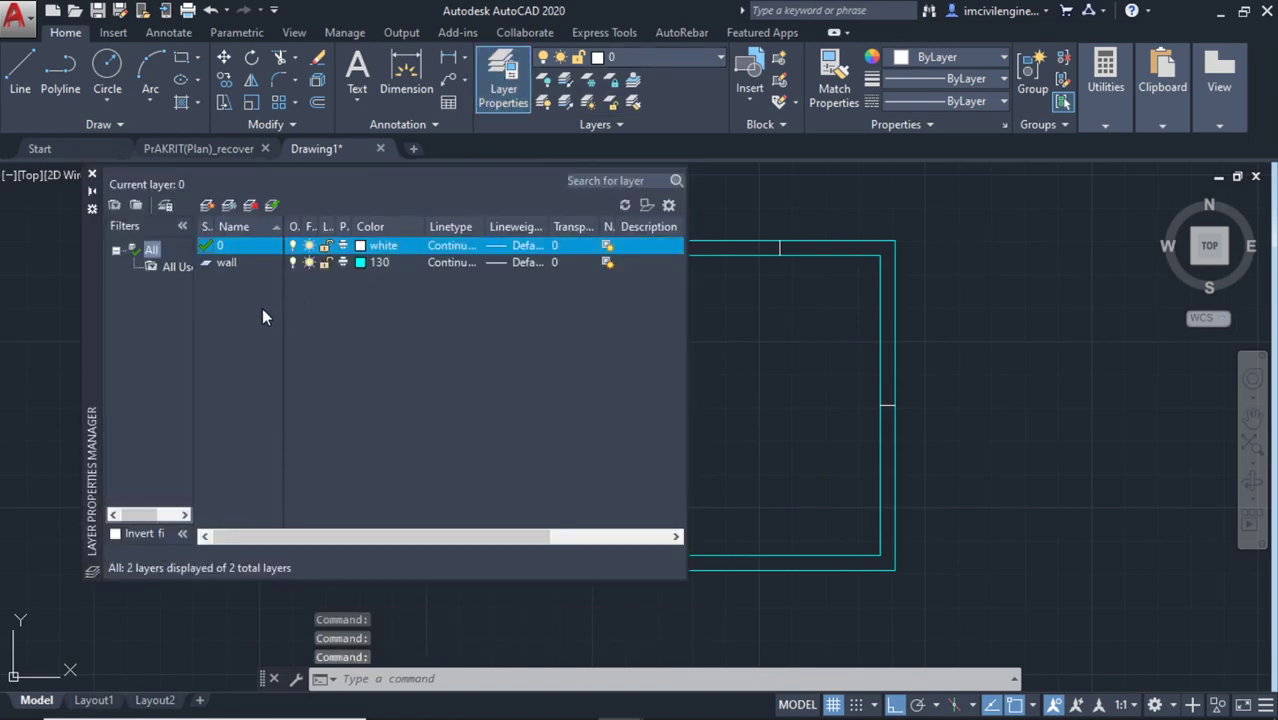
pyautogui.hotkey('alt', 'n')
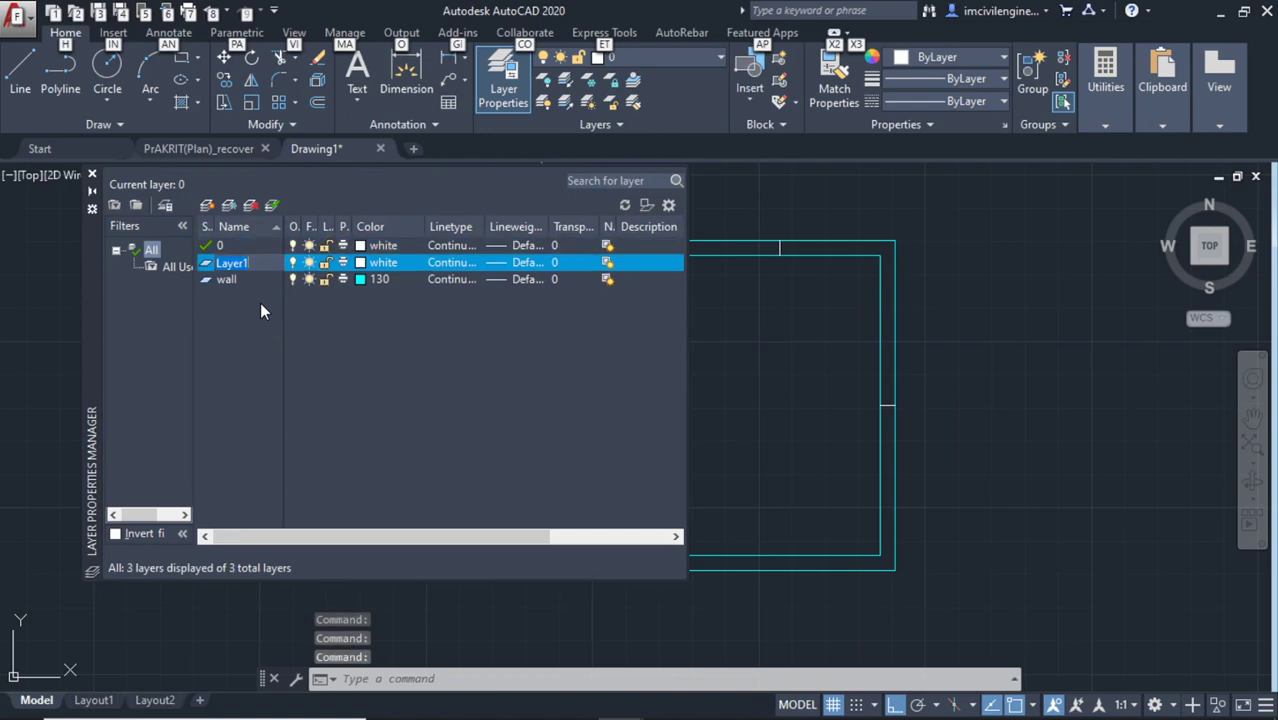
pyautogui.press('Return')
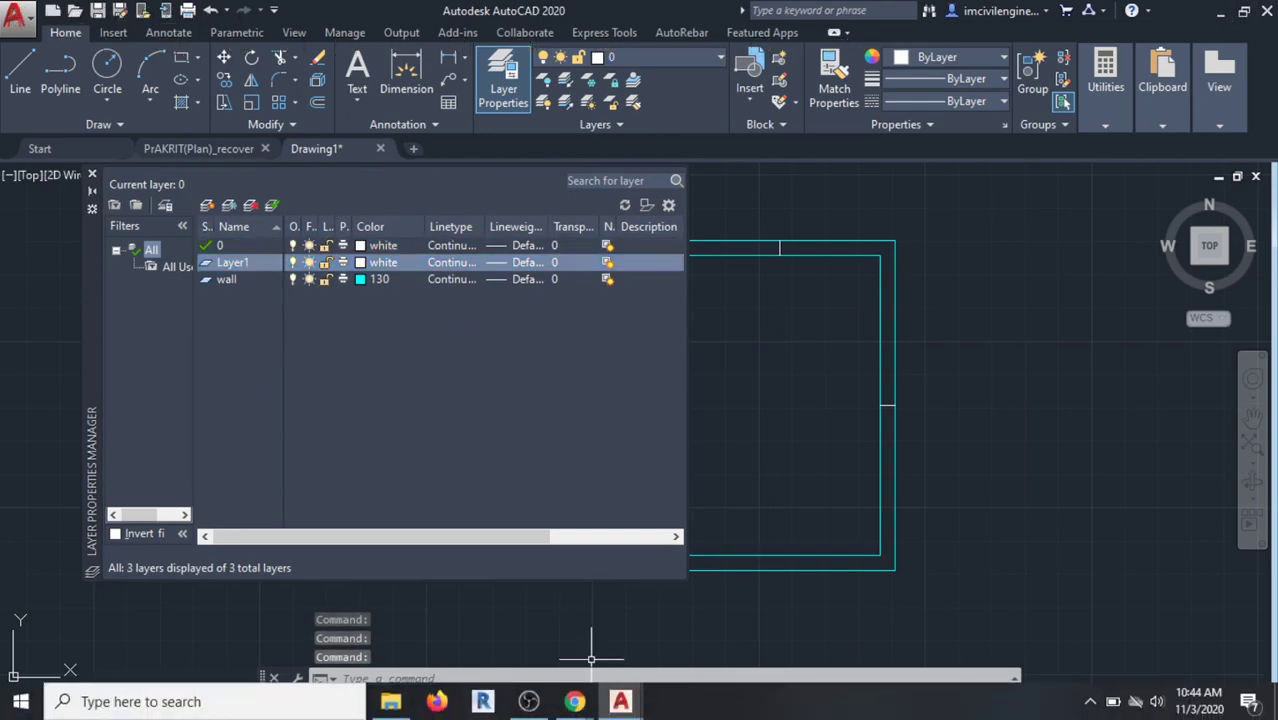
# Admit the waiting participant in the video meeting, then minimize the meeting window
pyautogui.moveTo(574, 701)
pyautogui.click(468, 618)
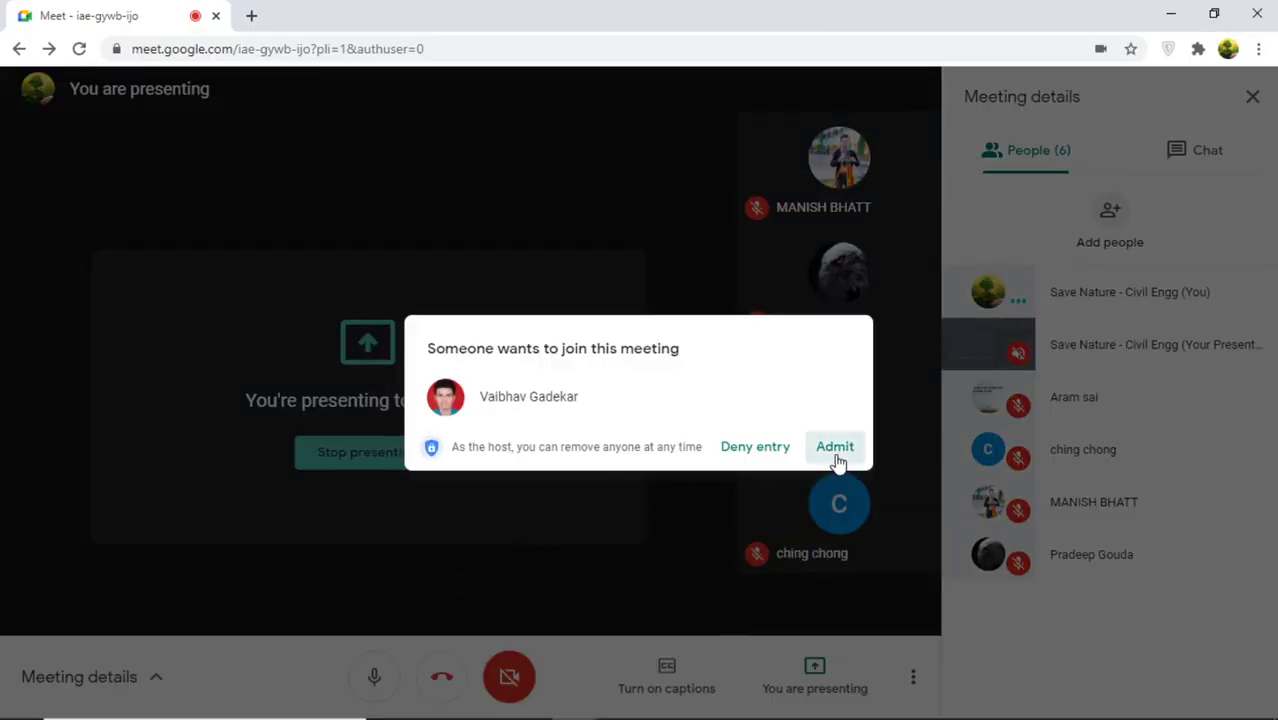
pyautogui.click(834, 458)
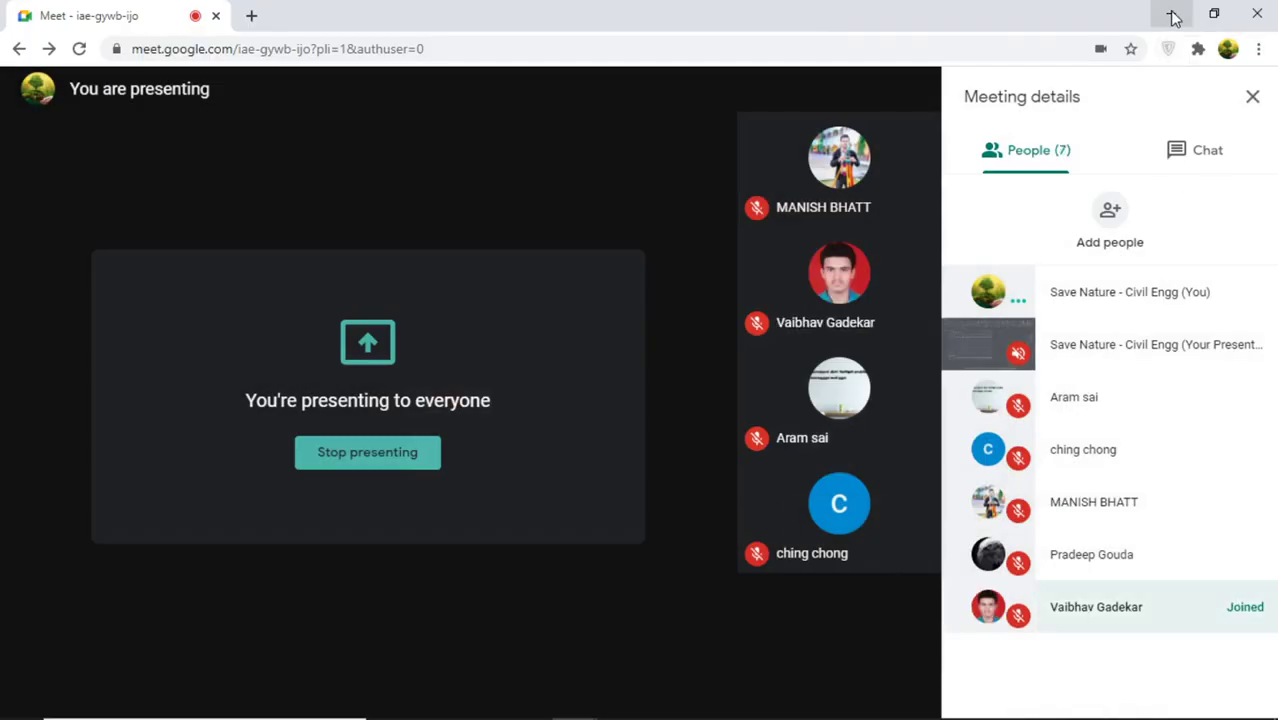
pyautogui.click(1169, 12)
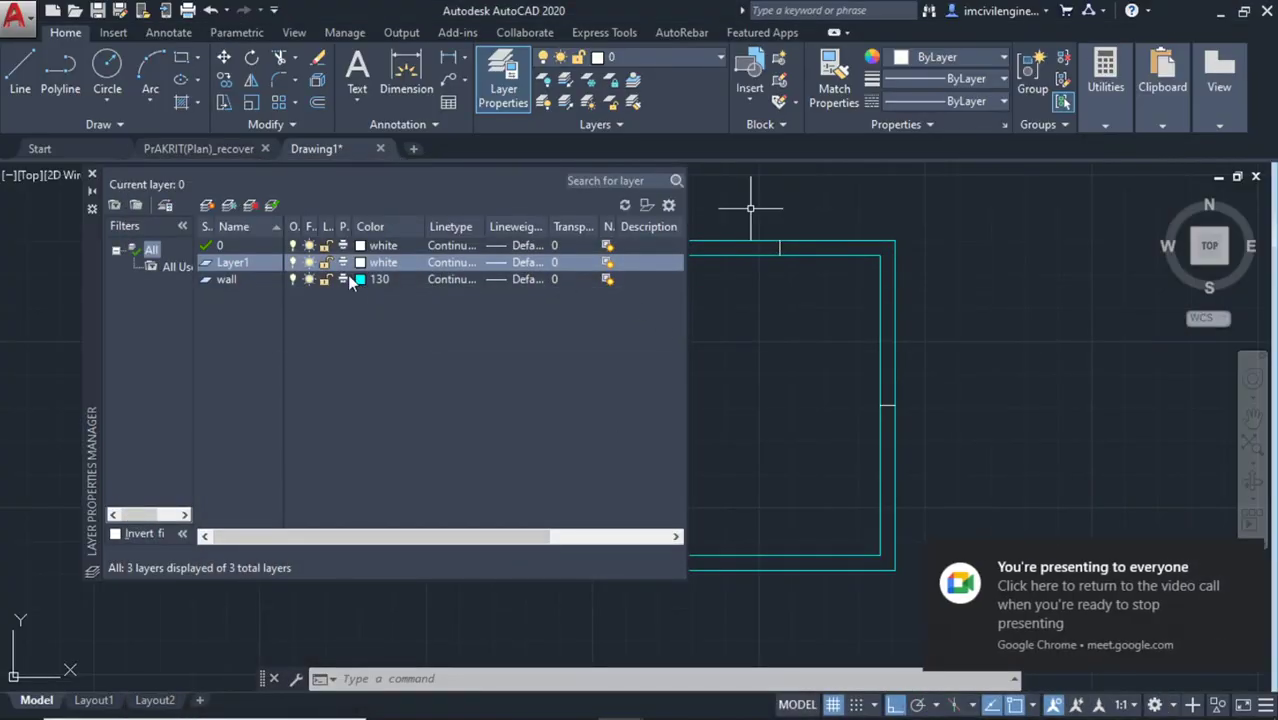
# Rename Layer1 to windows
pyautogui.click(255, 262)
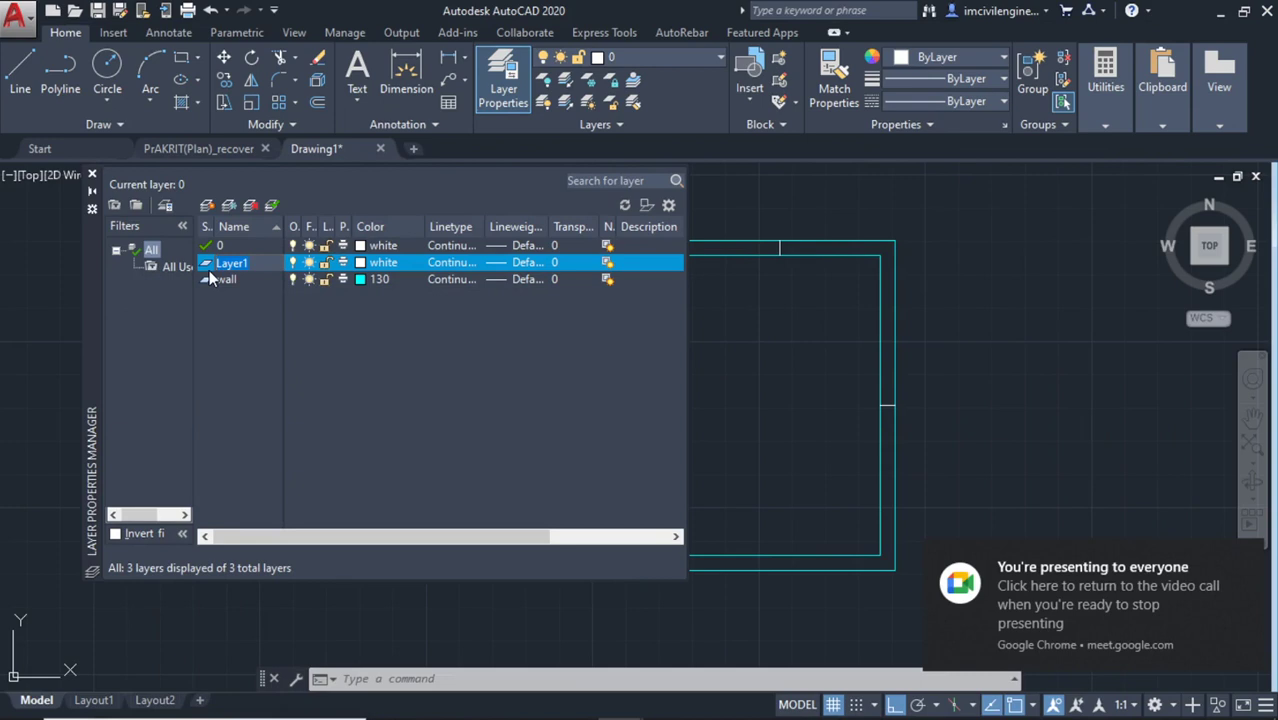
pyautogui.write('d')
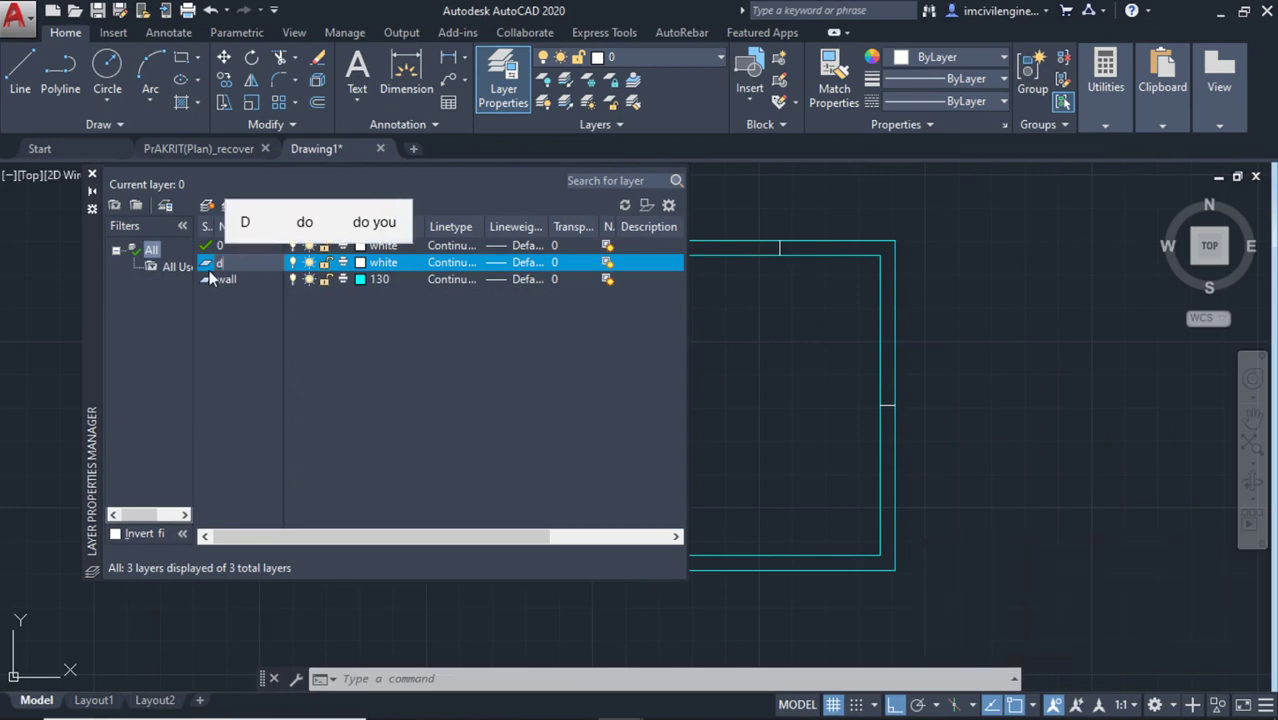
pyautogui.press('BackSpace')
pyautogui.write('windo')
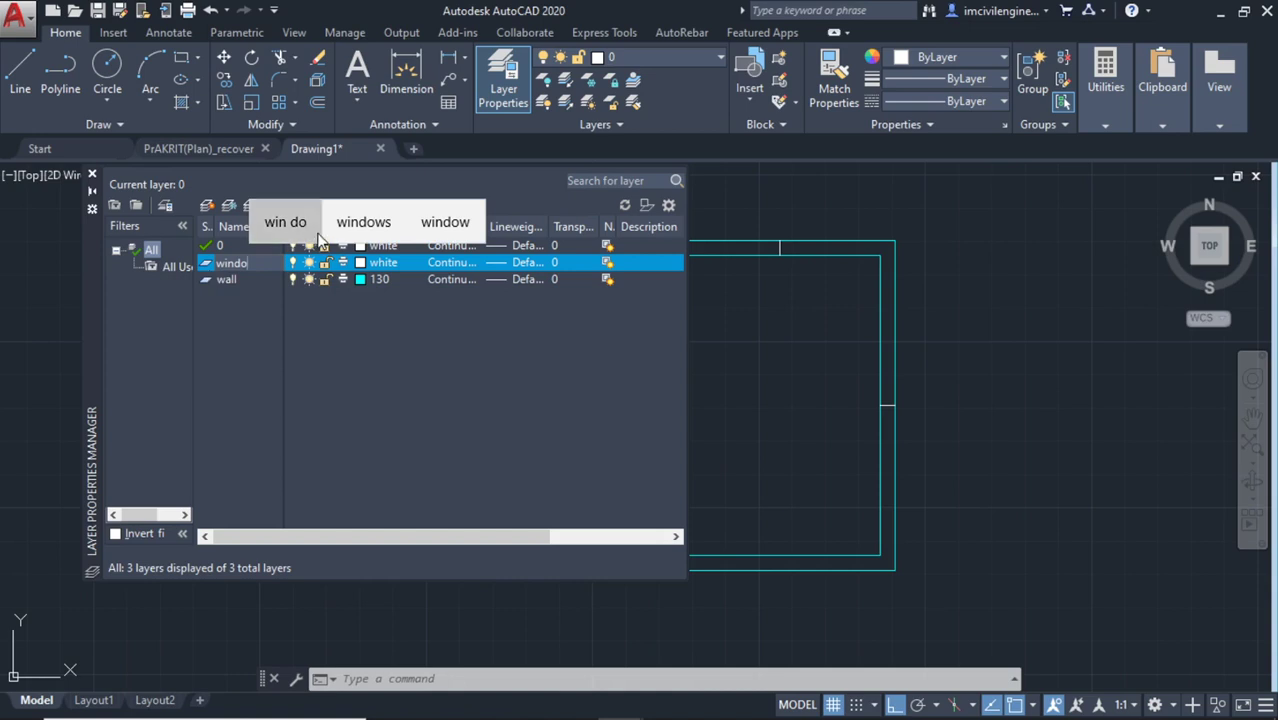
pyautogui.click(330, 228)
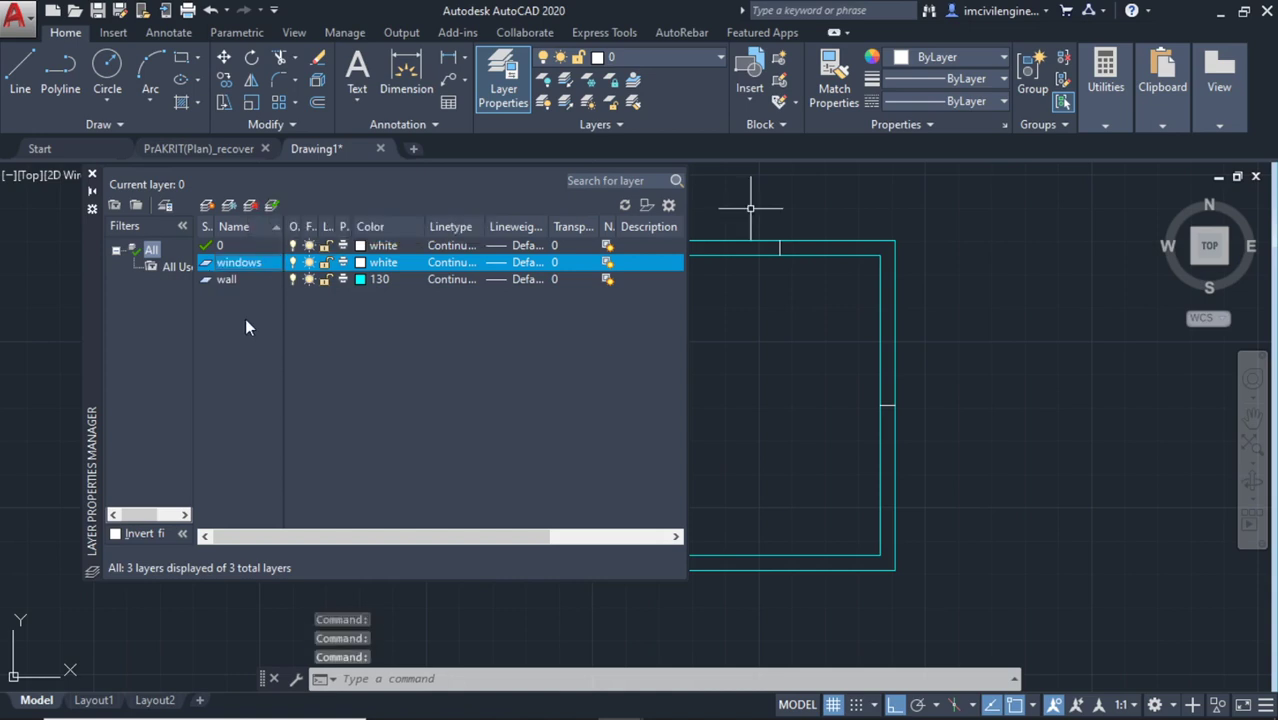
# Add a new layer named doors
pyautogui.hotkey('alt', 'n')
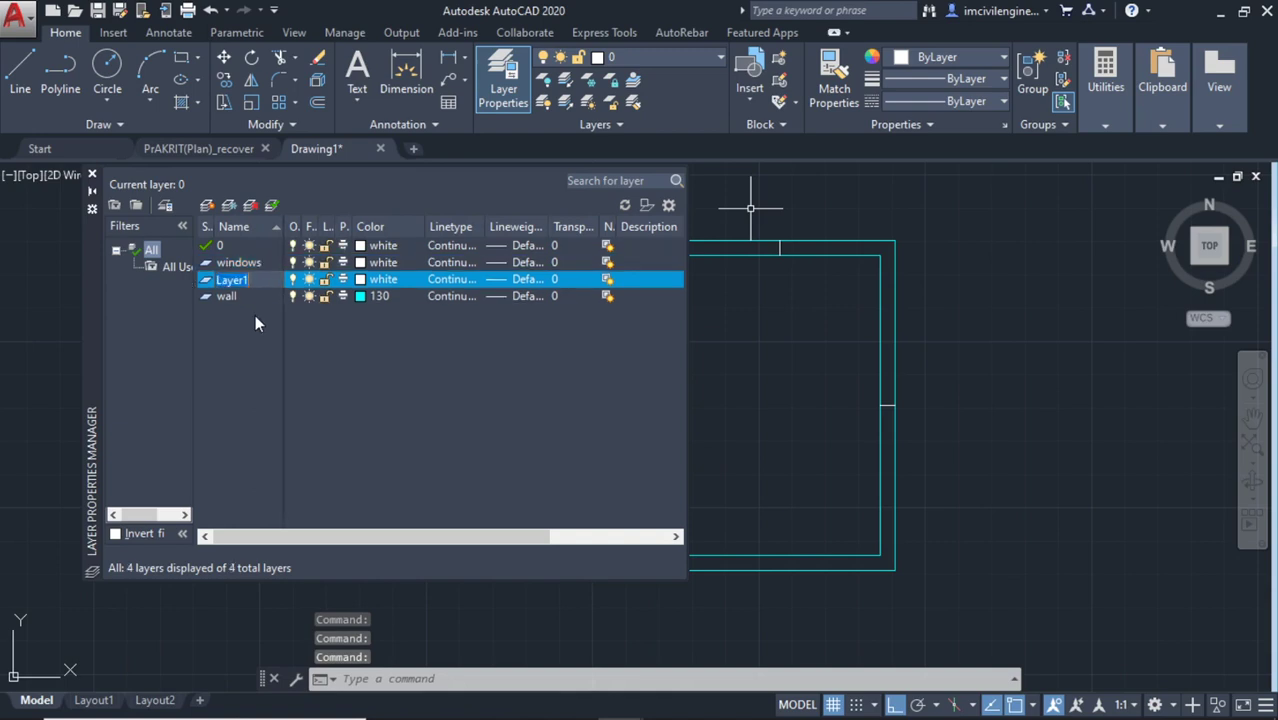
pyautogui.write('doors')
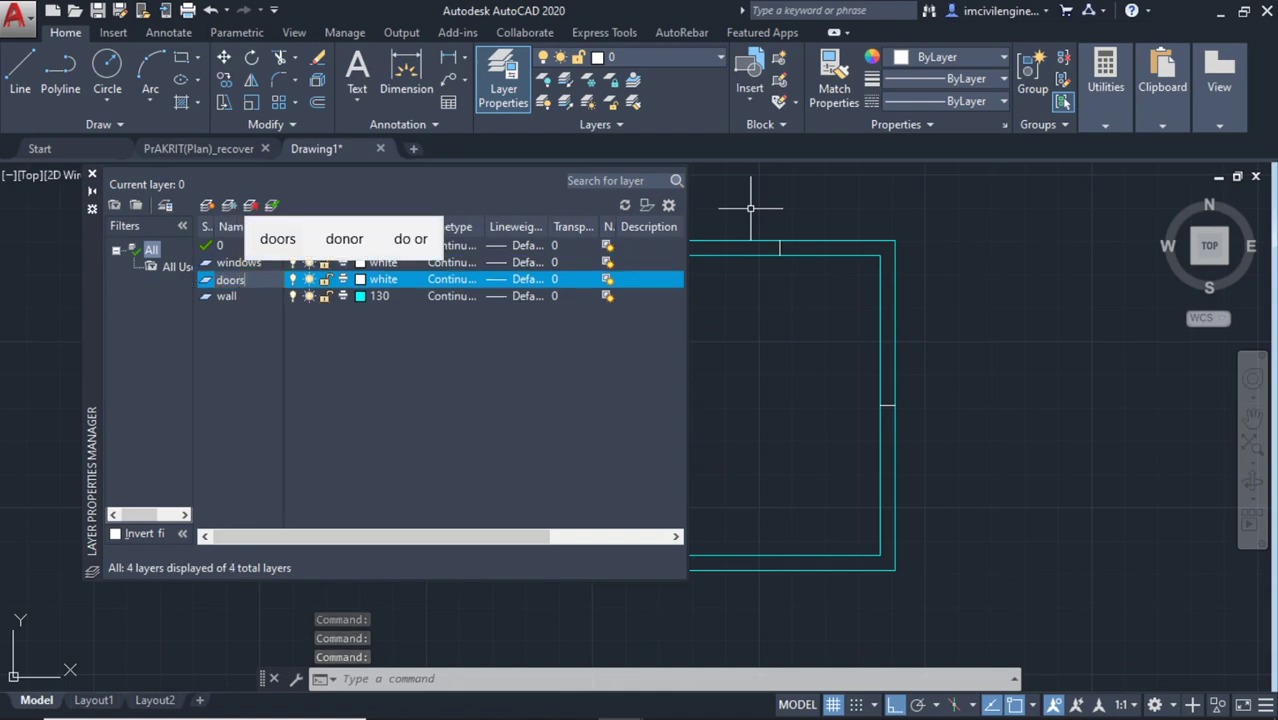
pyautogui.press('Return')
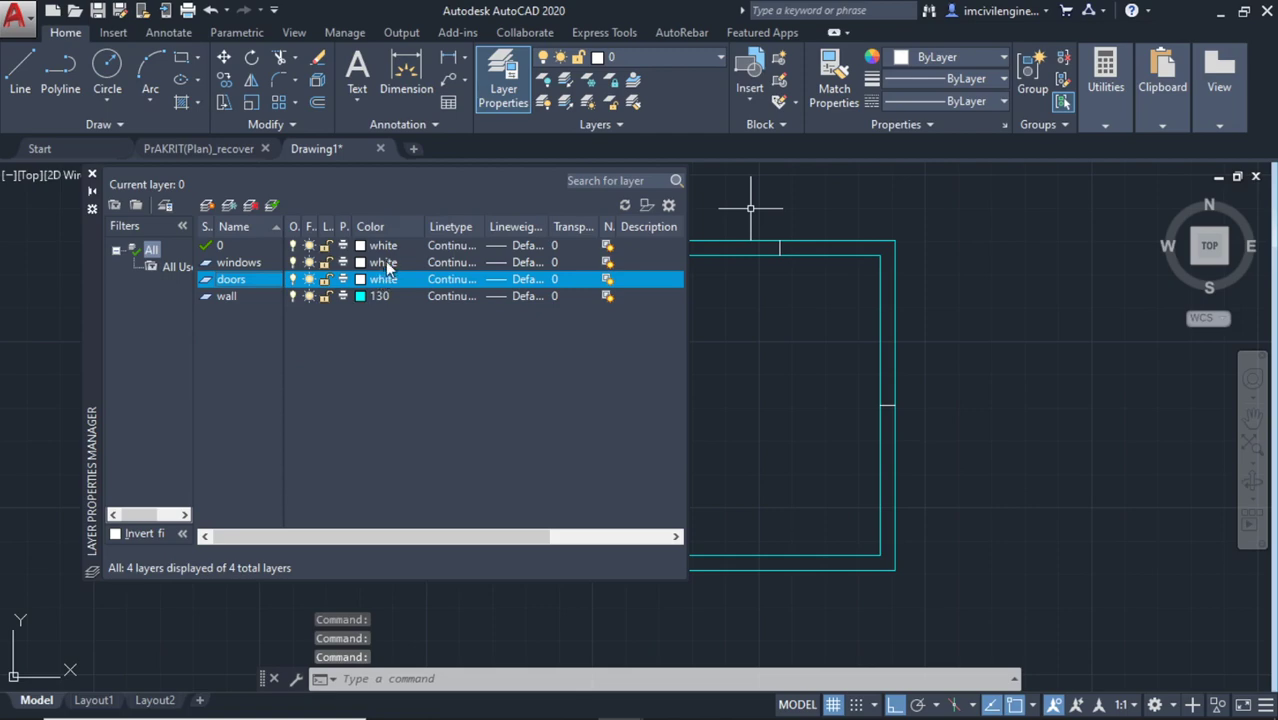
# Set the windows layer colour to green 80
pyautogui.click(385, 262)
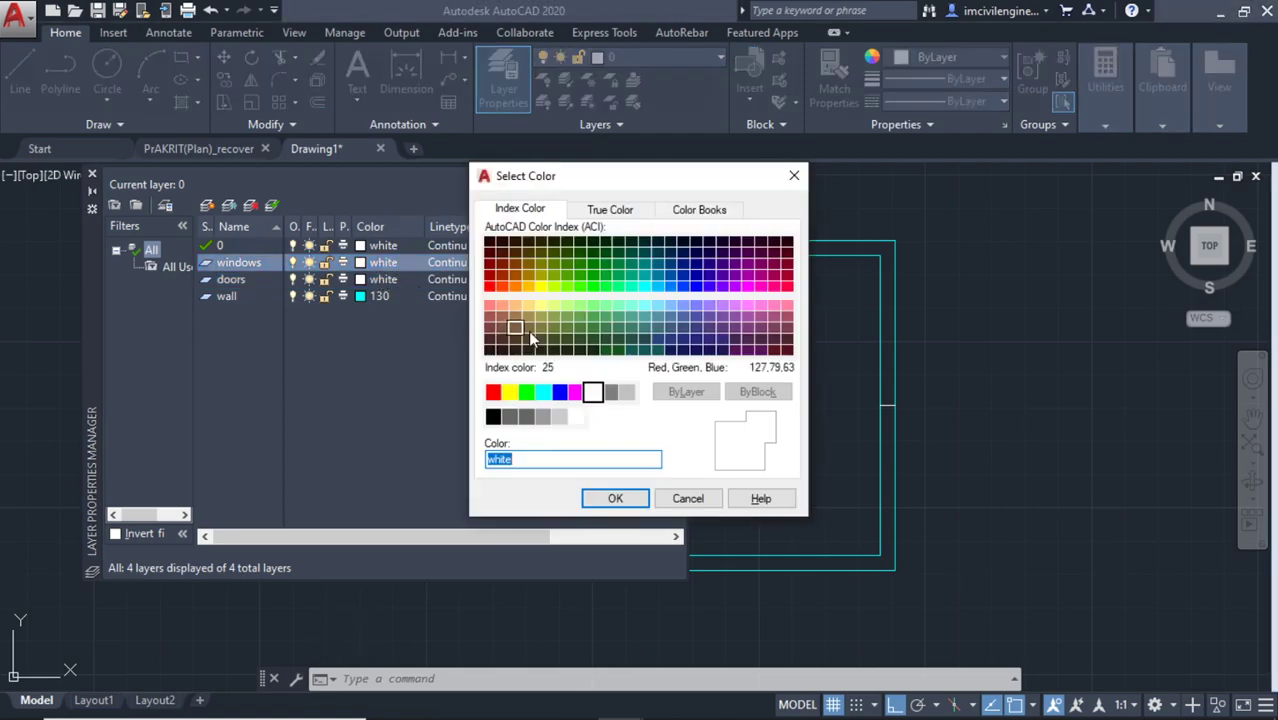
pyautogui.click(585, 288)
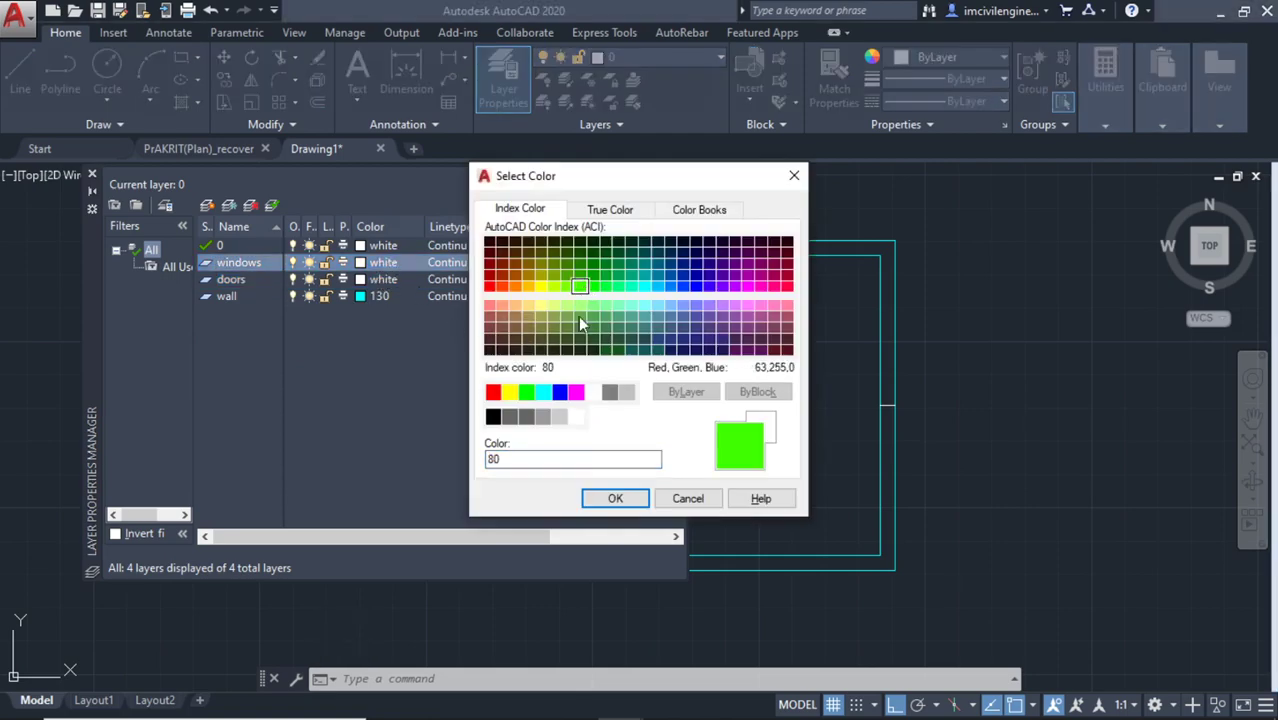
pyautogui.click(614, 497)
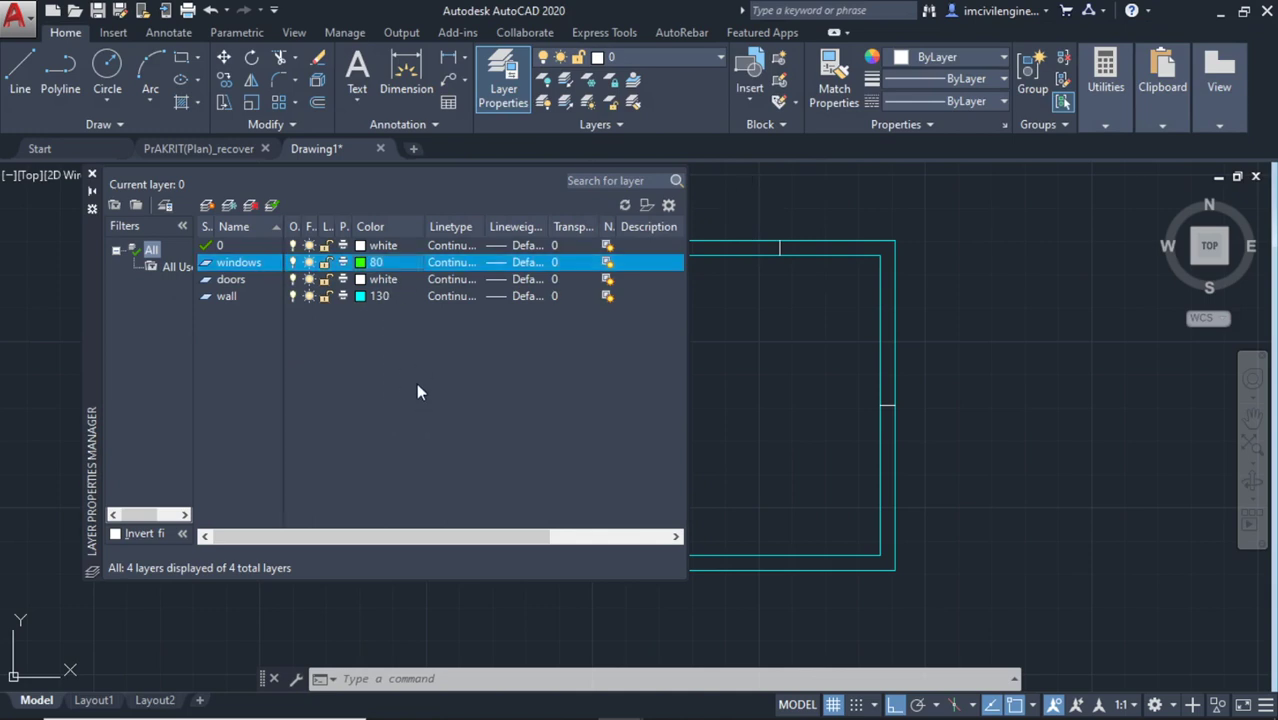
pyautogui.click(786, 348)
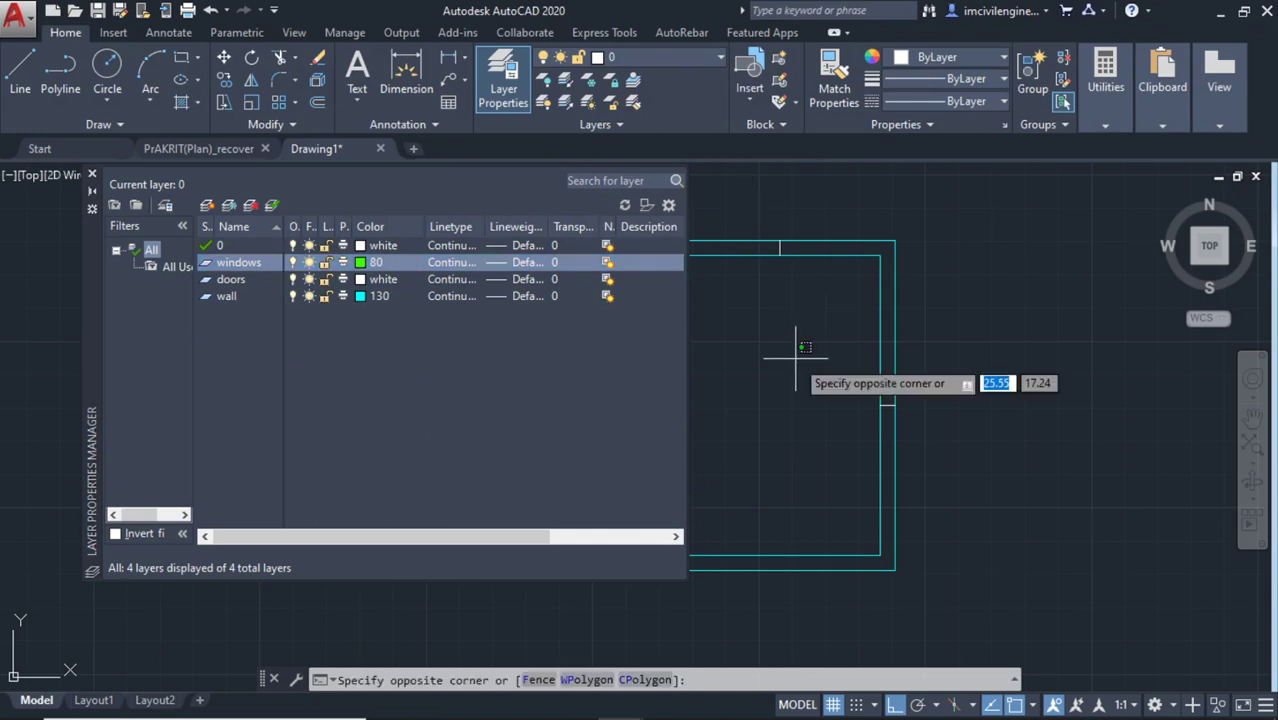
pyautogui.press('Escape')
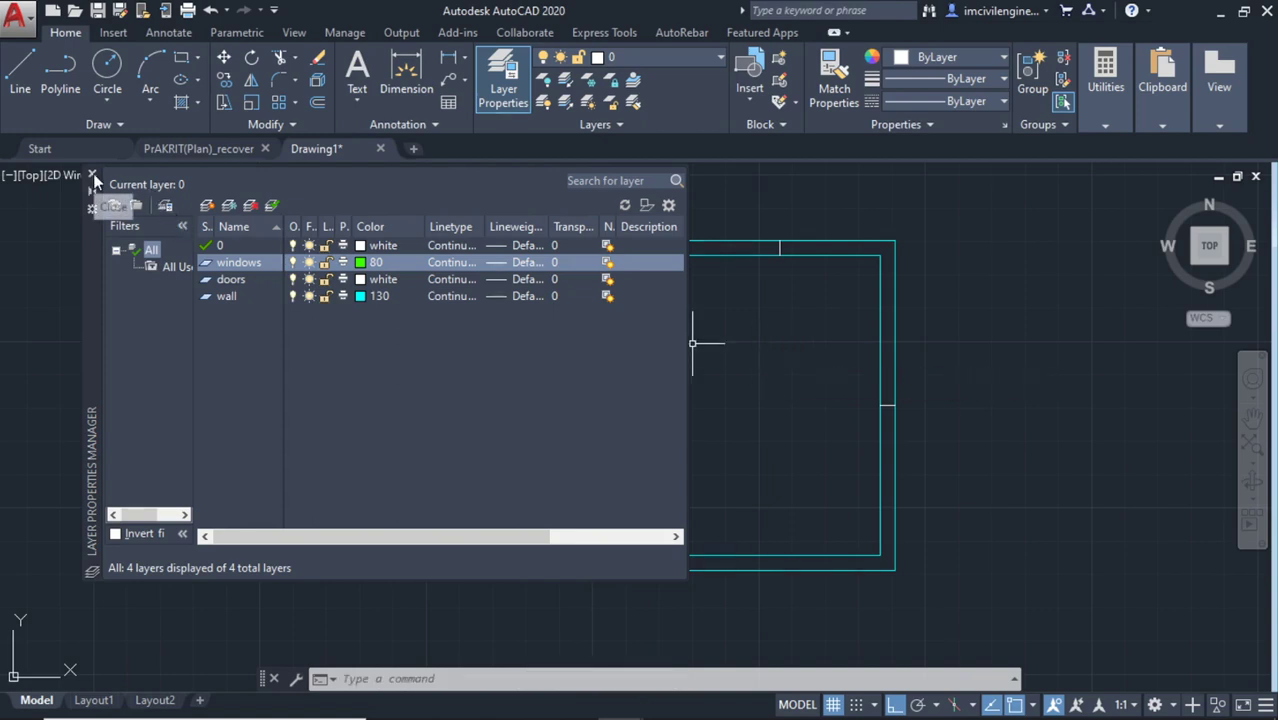
# Close the layer manager and make windows the current layer
pyautogui.click(92, 175)
pyautogui.click(643, 58)
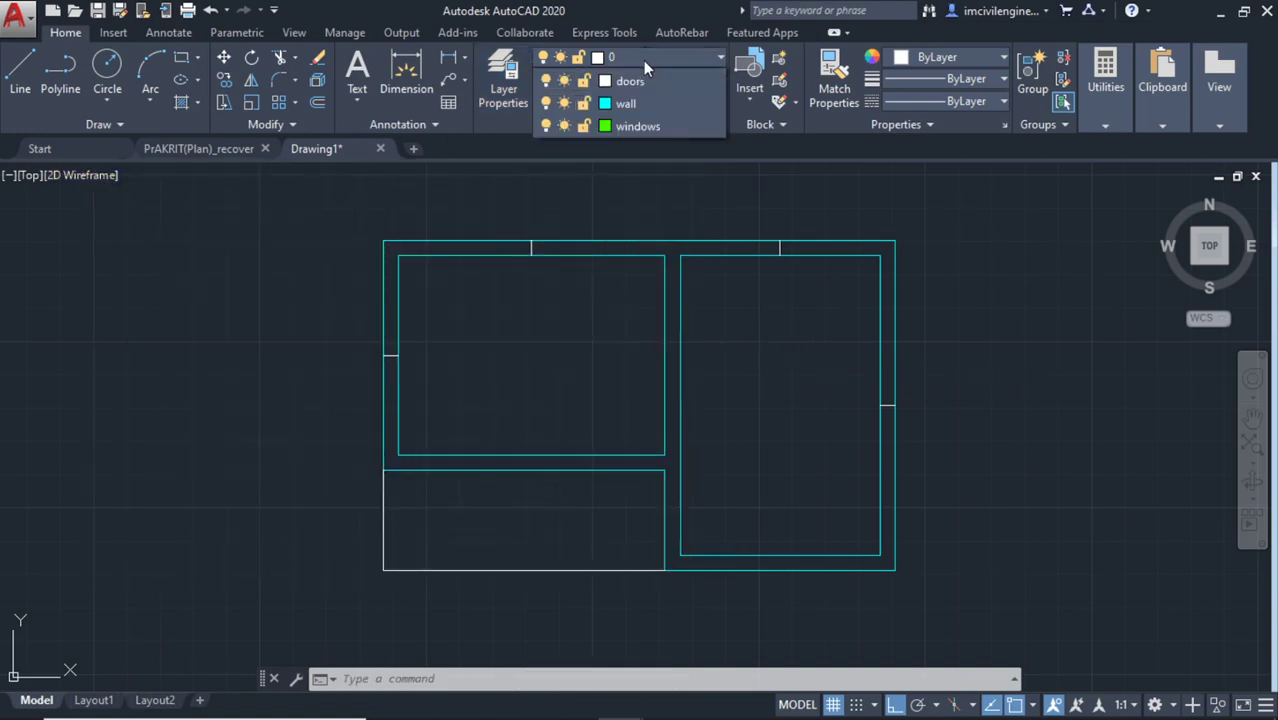
pyautogui.click(640, 148)
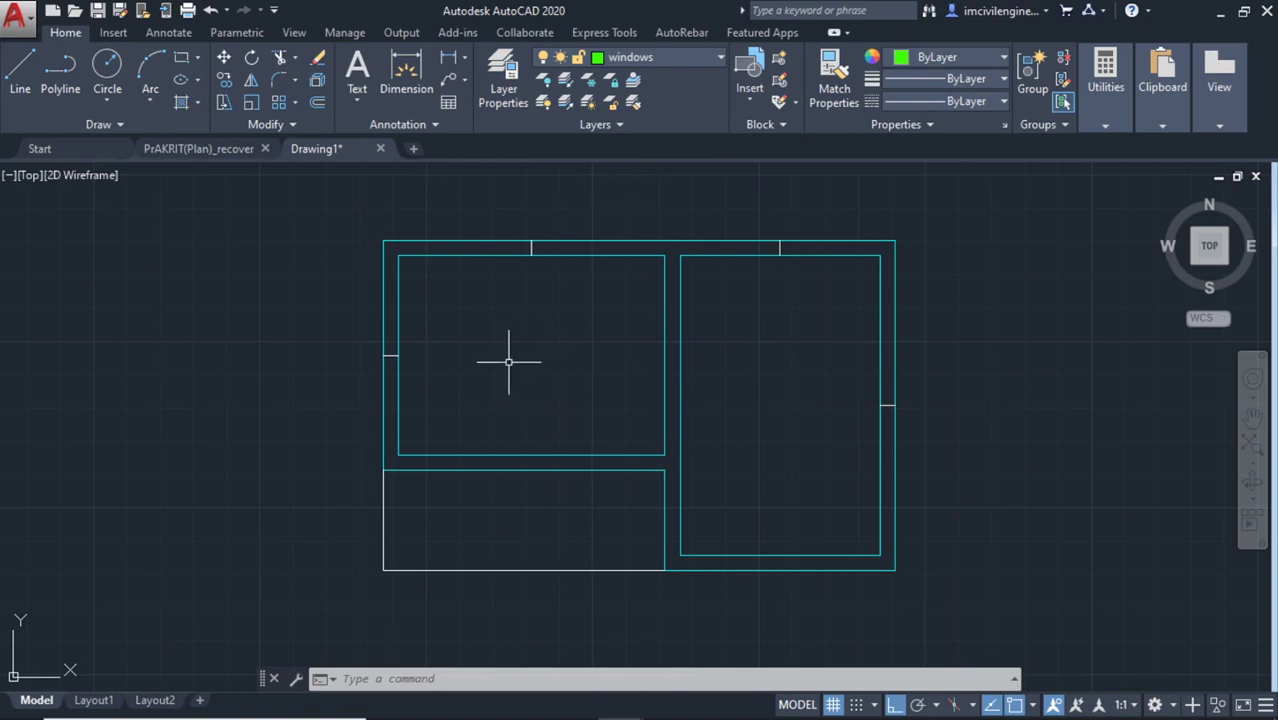
# Try a line and an offset on the short vertical wall line, cancelling both
pyautogui.moveTo(516, 357); pyautogui.dragTo(487, 364, button='middle')
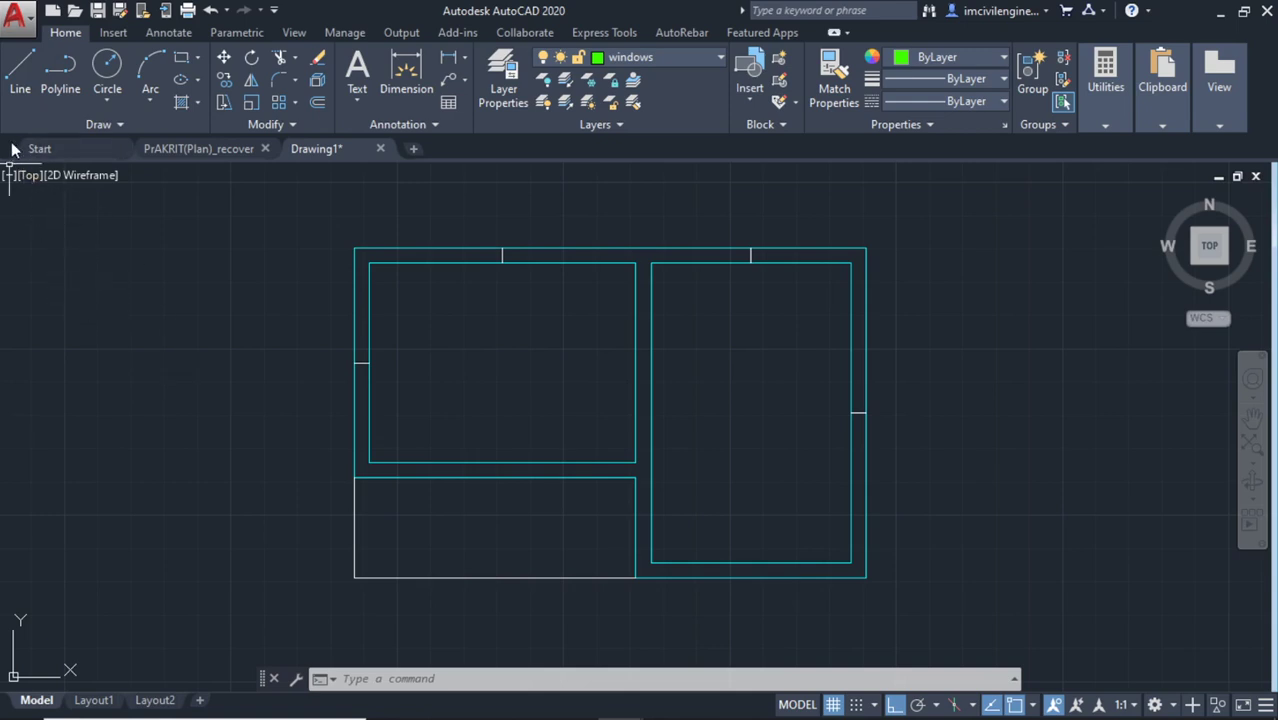
pyautogui.click(18, 88)
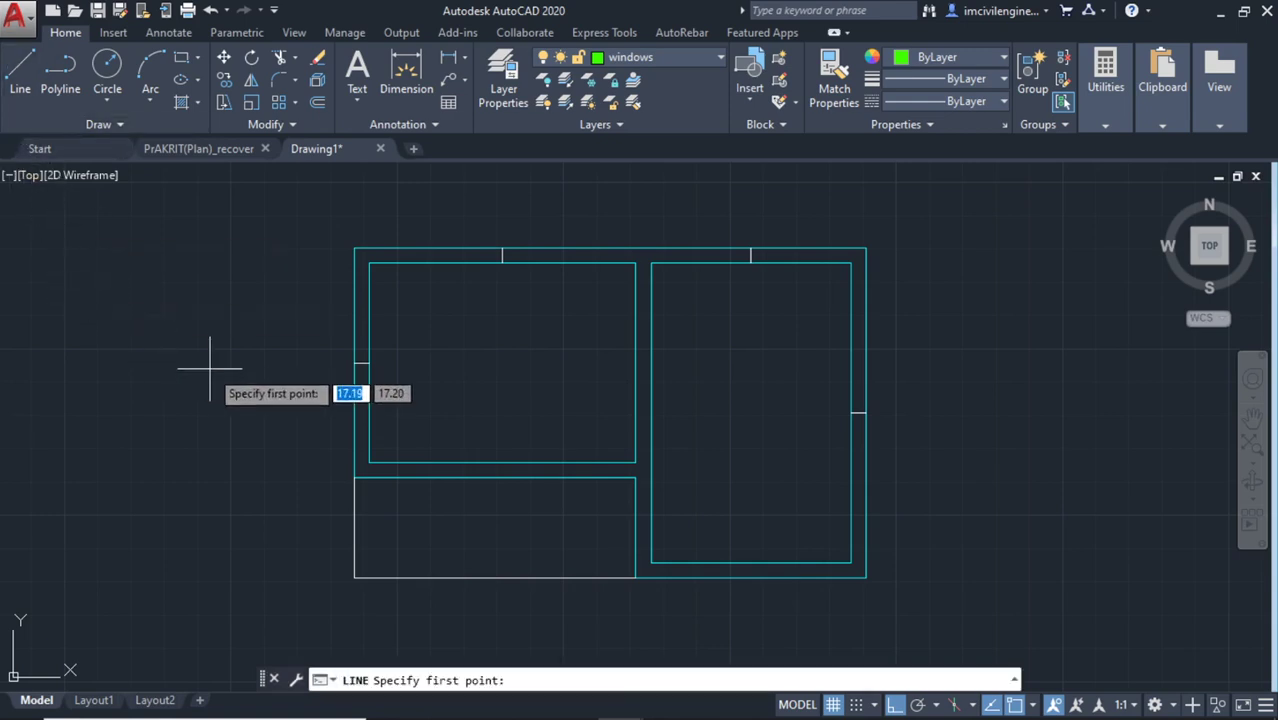
pyautogui.press('Escape')
pyautogui.write('O')
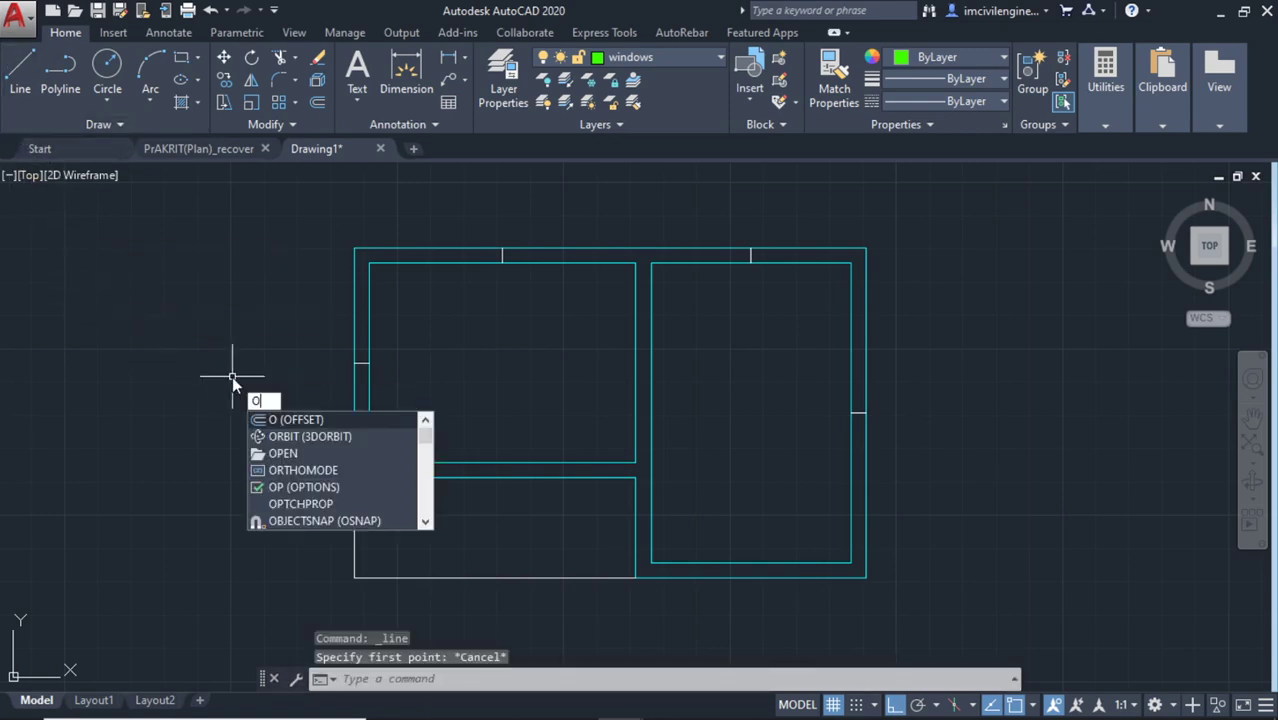
pyautogui.press('Return')
pyautogui.press('Return')
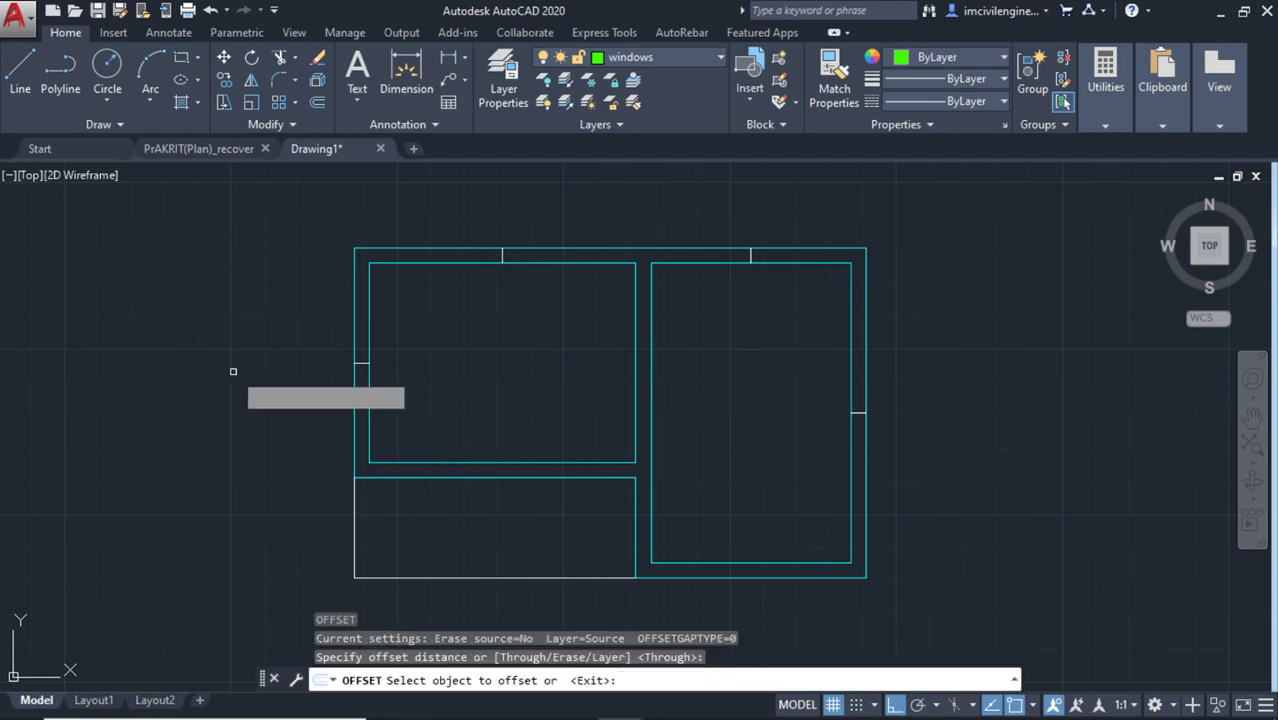
pyautogui.scroll(2, 391, 395)
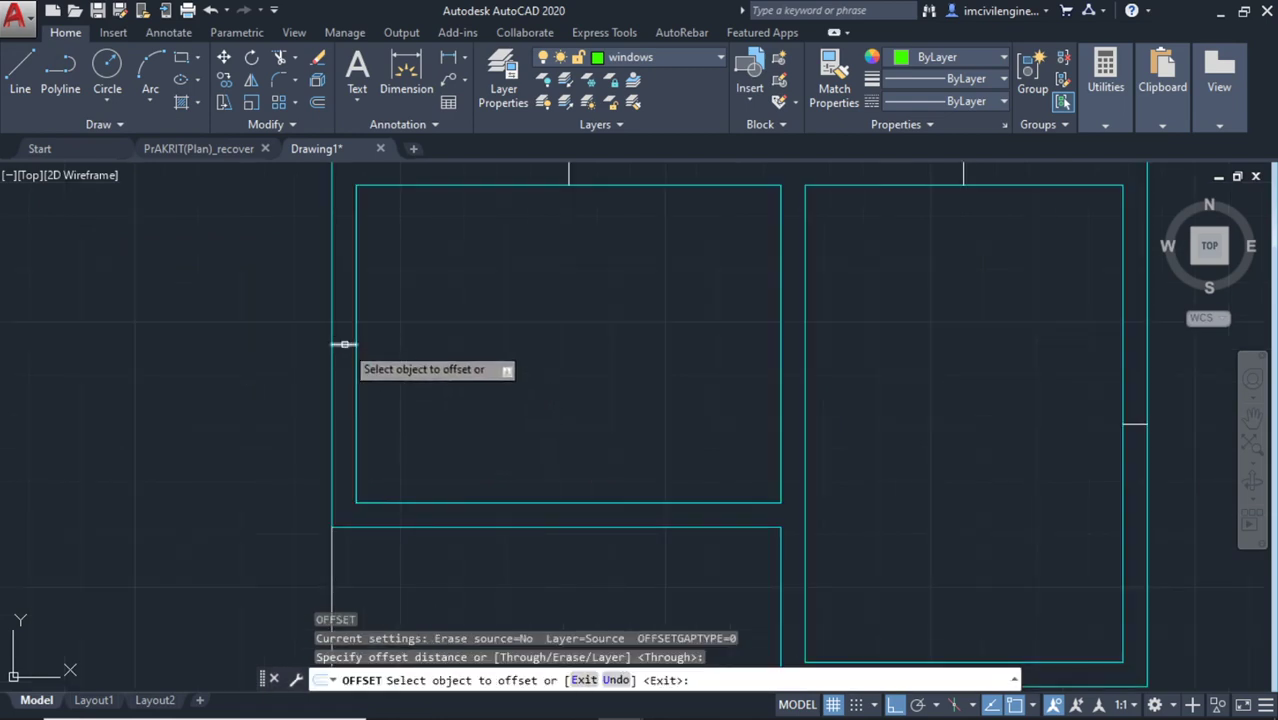
pyautogui.click(335, 343)
pyautogui.press('Escape')
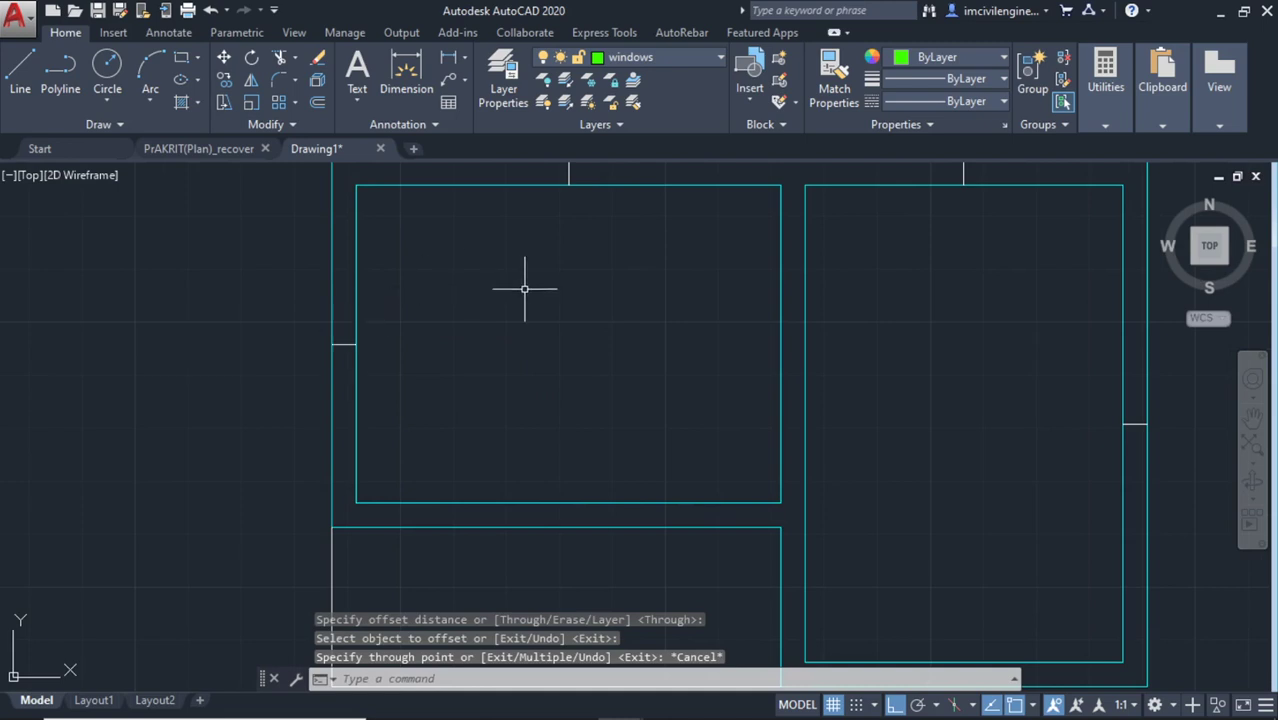
# Replace the short left-wall line with a new line drawn across the wall
pyautogui.moveTo(522, 285); pyautogui.dragTo(475, 364, button='middle')
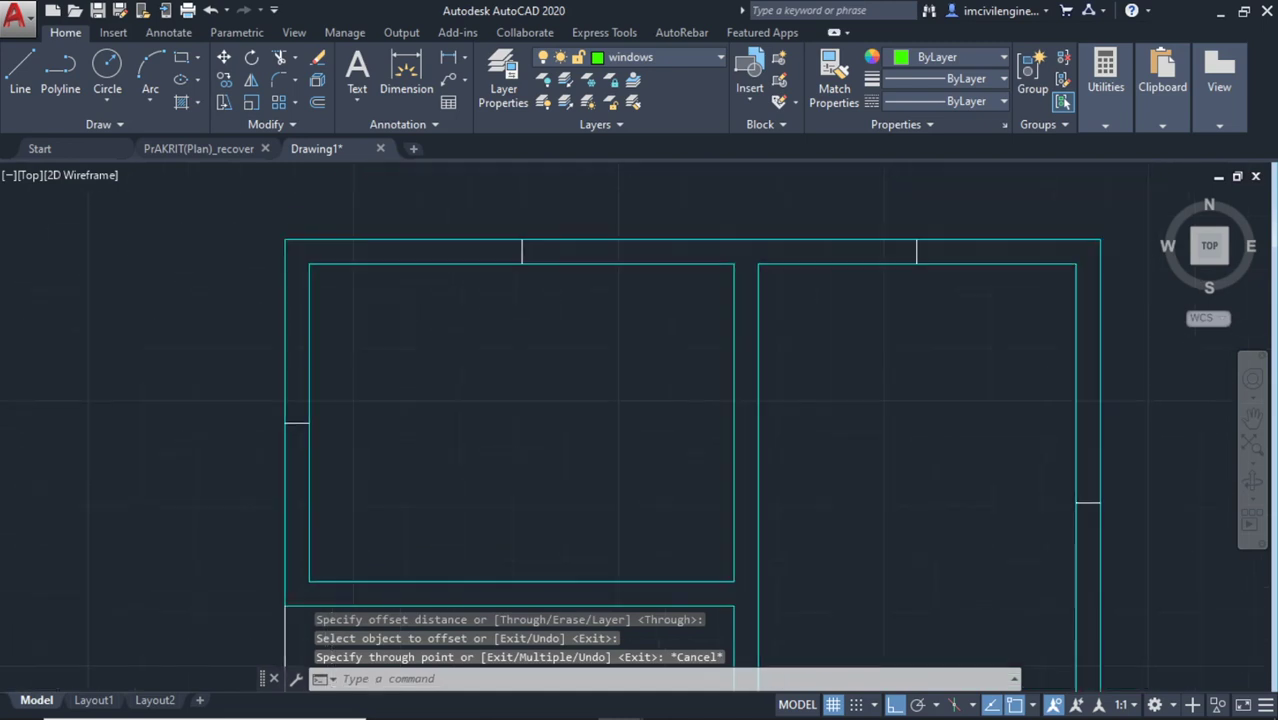
pyautogui.click(297, 424)
pyautogui.press('Delete')
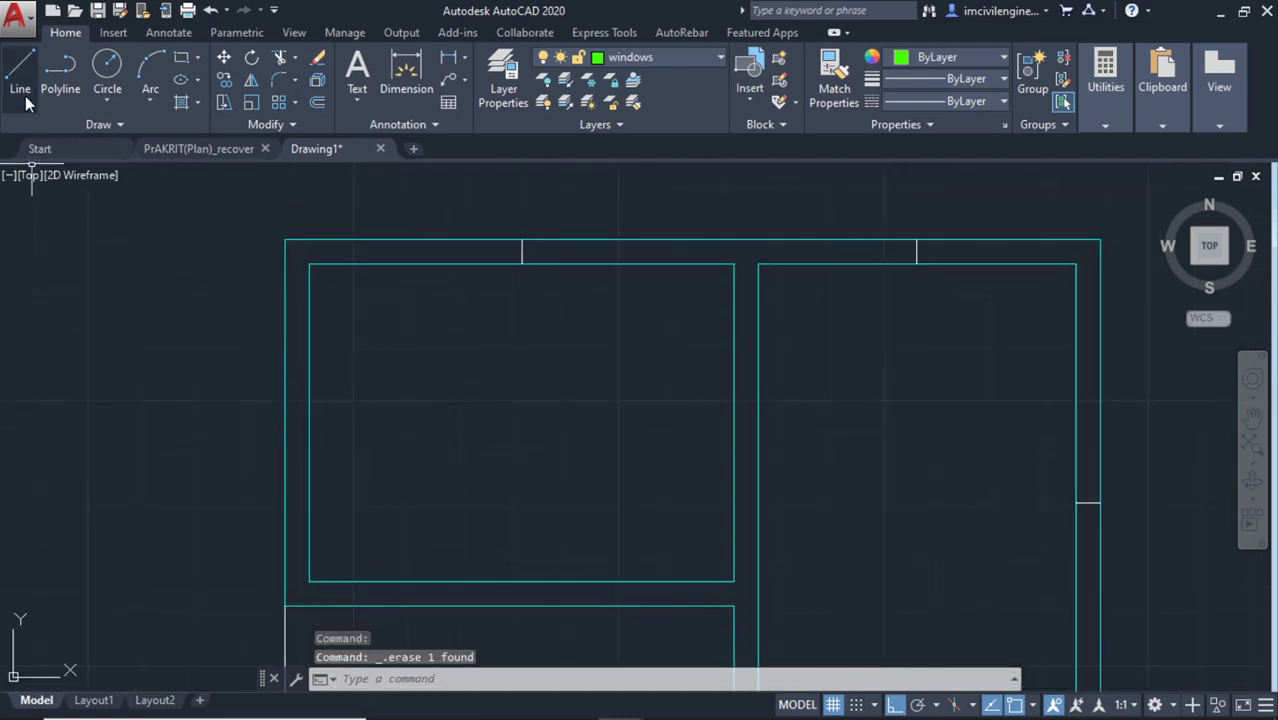
pyautogui.click(20, 70)
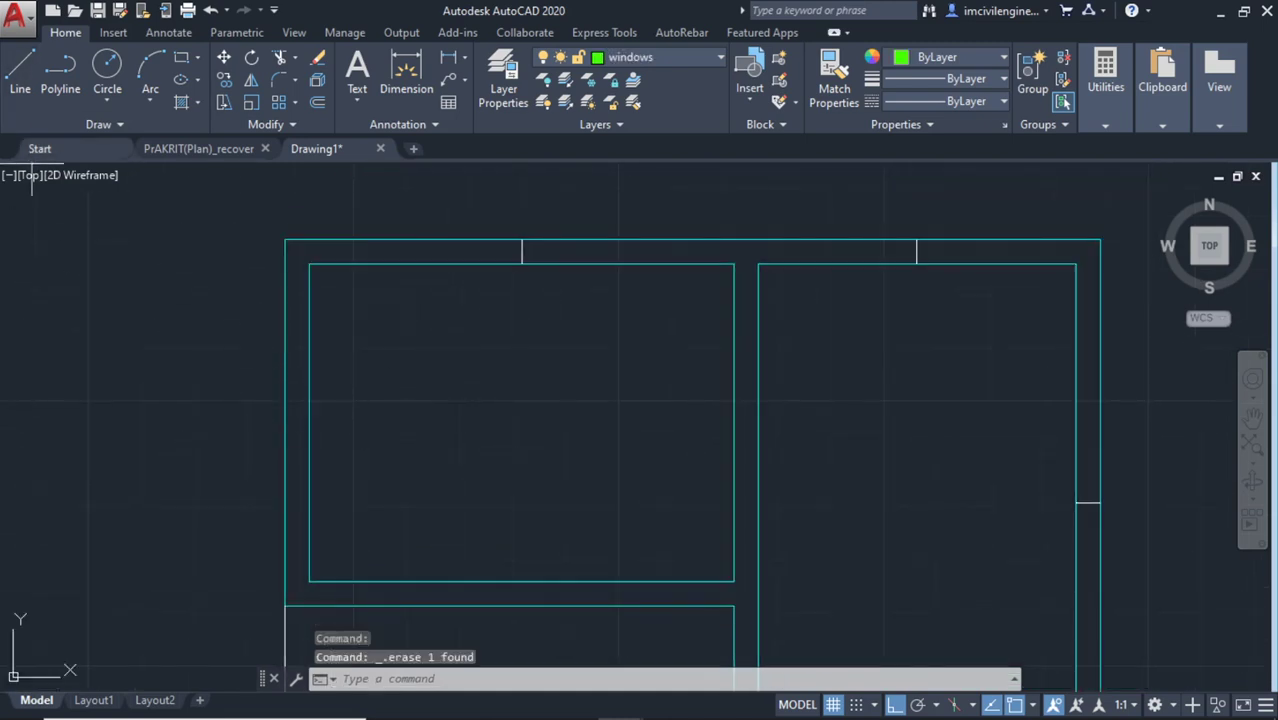
pyautogui.click(285, 422)
pyautogui.click(309, 422)
pyautogui.press('Escape')
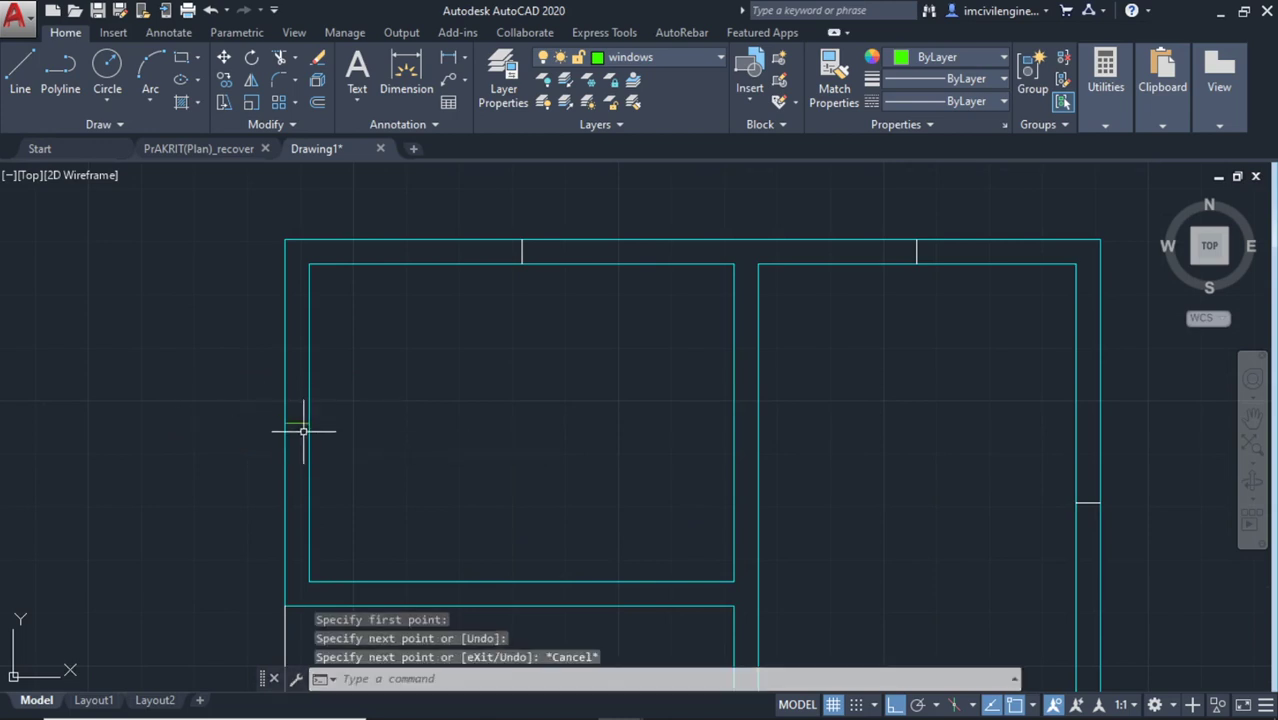
# Move the two short lines in the top wall onto the windows layer
pyautogui.moveTo(302, 428); pyautogui.dragTo(362, 415, button='middle')
pyautogui.moveTo(451, 437); pyautogui.dragTo(428, 429, button='middle')
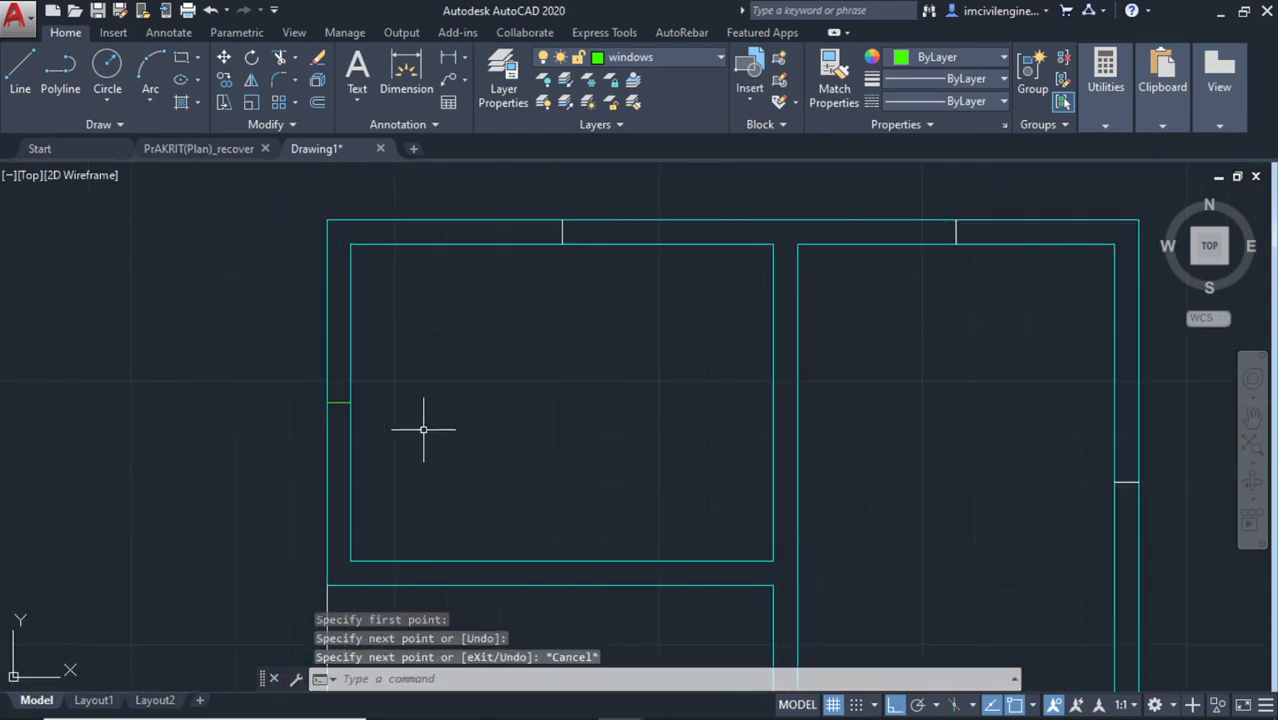
pyautogui.click(986, 232)
pyautogui.click(488, 212)
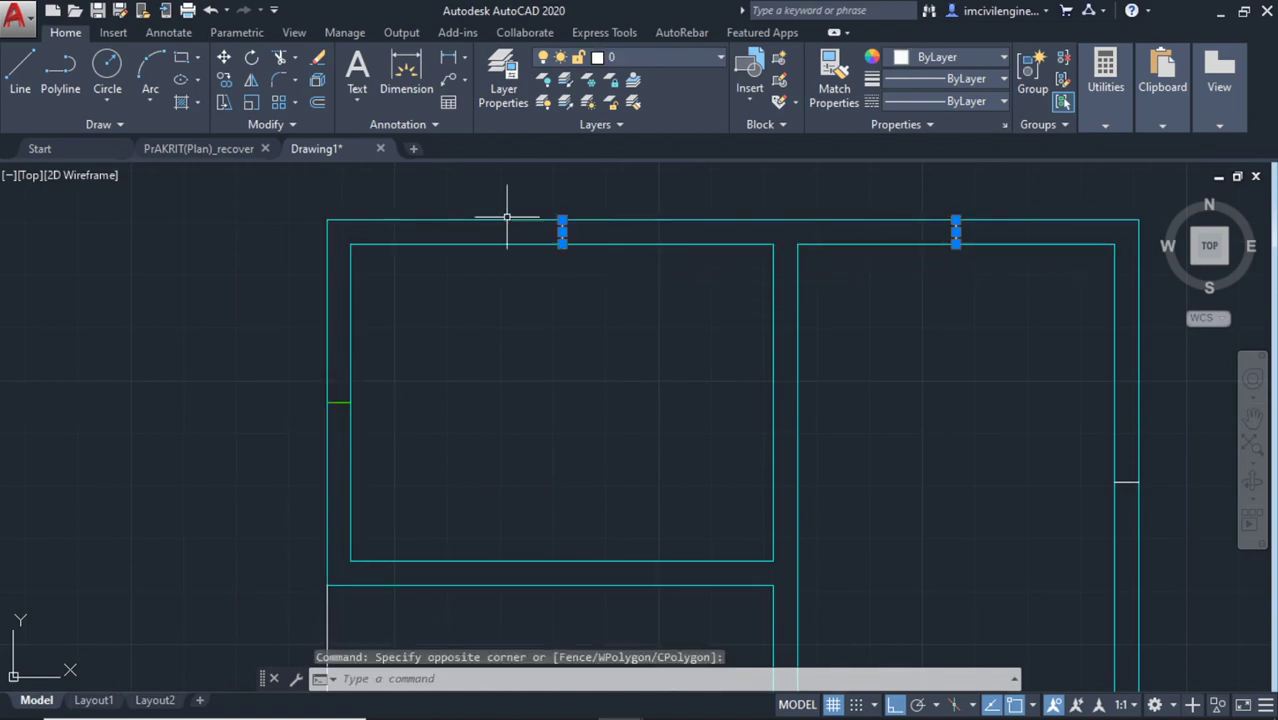
pyautogui.click(663, 57)
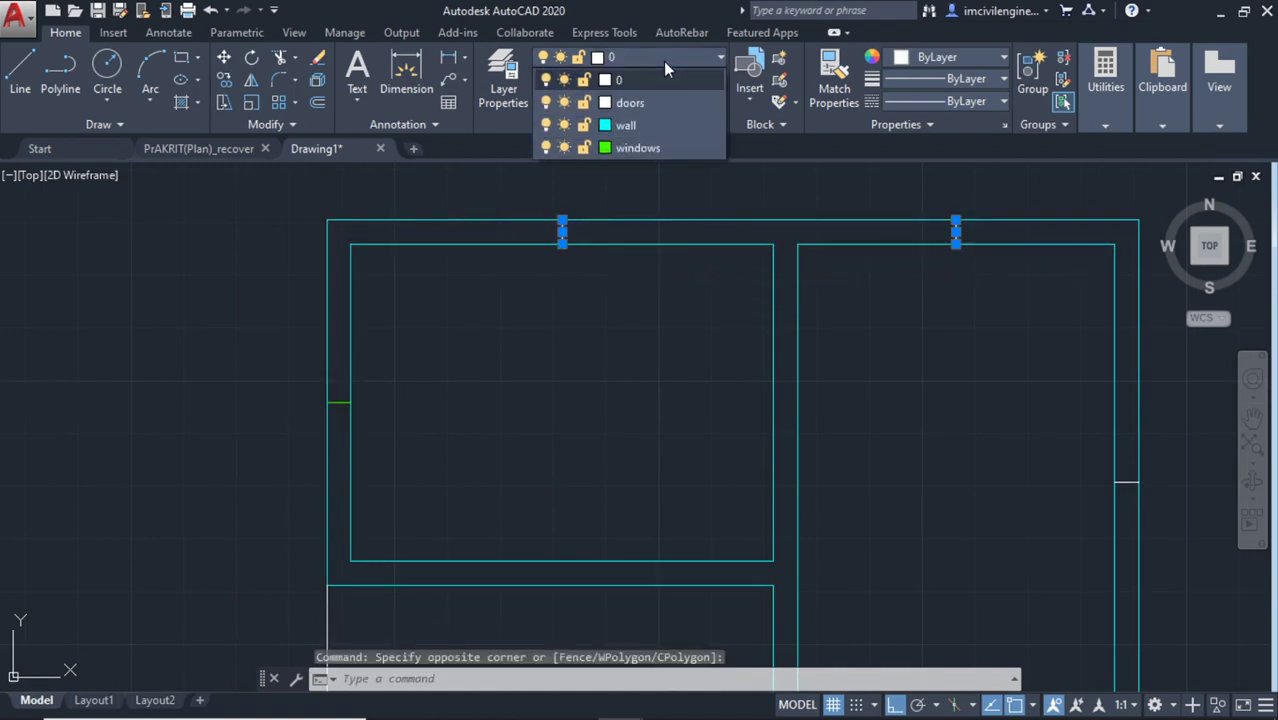
pyautogui.click(645, 147)
pyautogui.press('Escape')
# Put the short right-wall line on the windows layer and zoom out to the whole plan
pyautogui.moveTo(934, 490); pyautogui.dragTo(693, 410, button='middle')
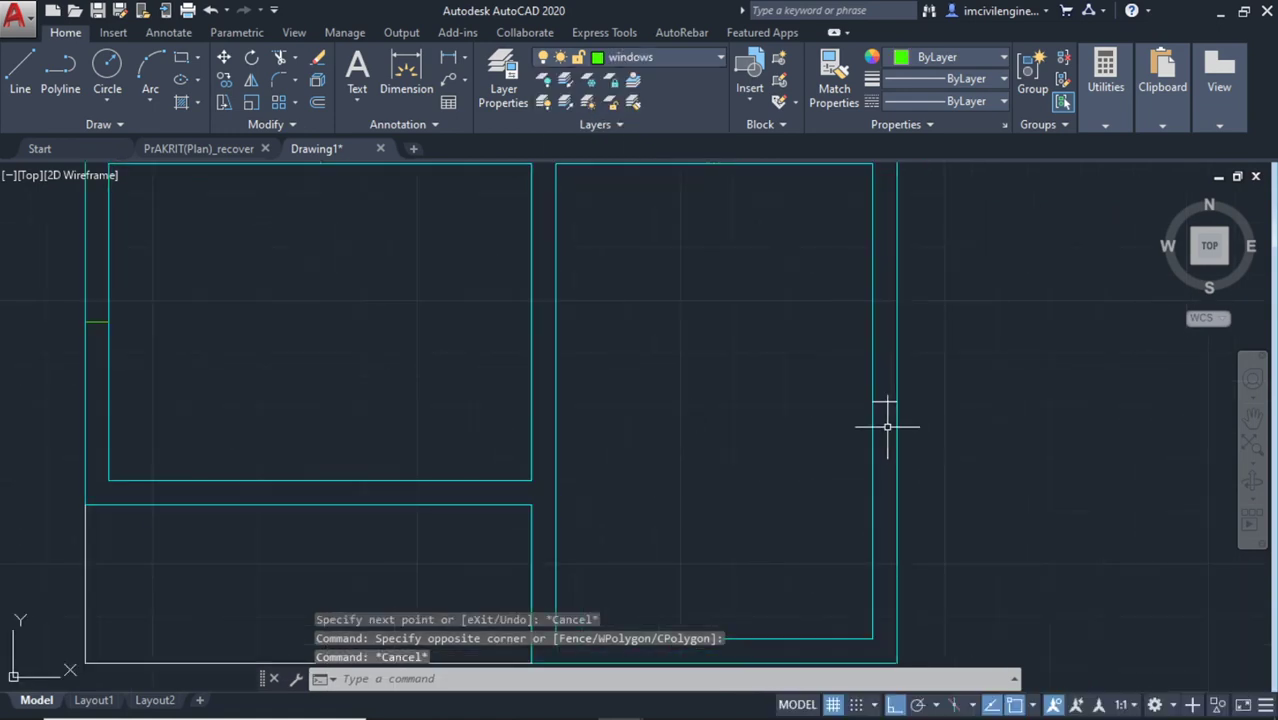
pyautogui.click(884, 394)
pyautogui.click(864, 410)
pyautogui.click(650, 52)
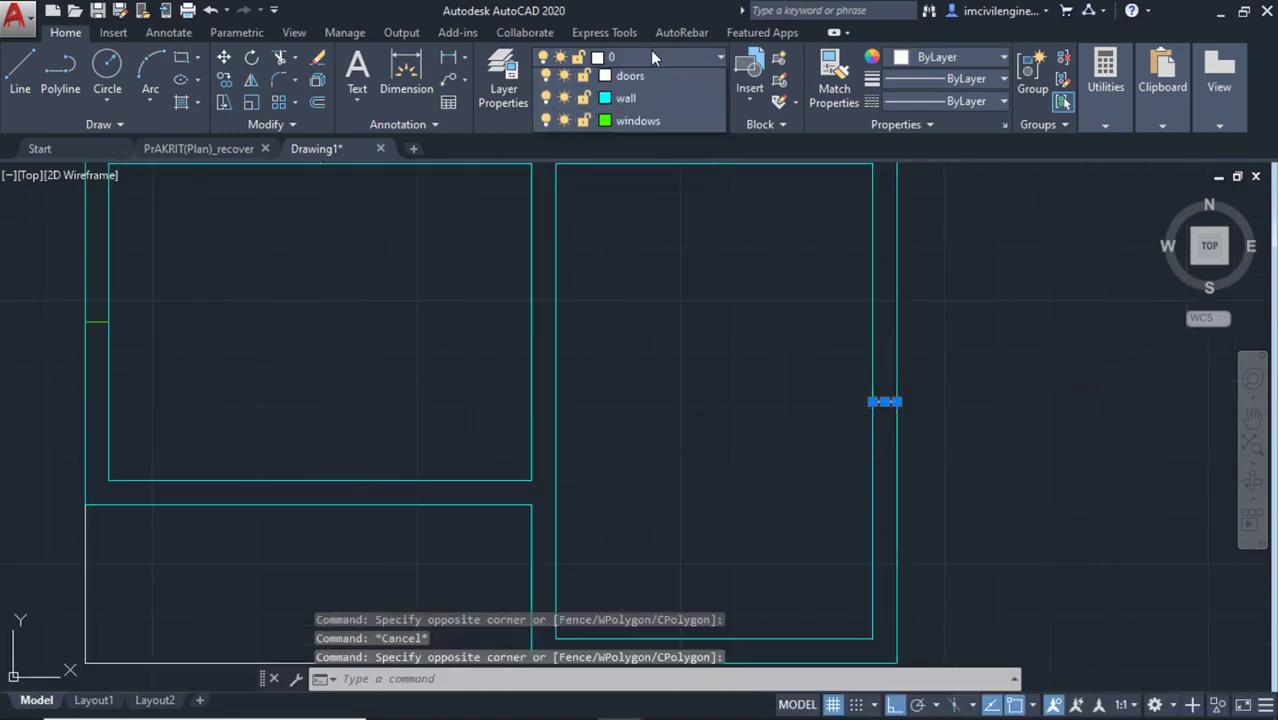
pyautogui.click(645, 147)
pyautogui.press('Escape')
pyautogui.scroll(-2, 727, 422)
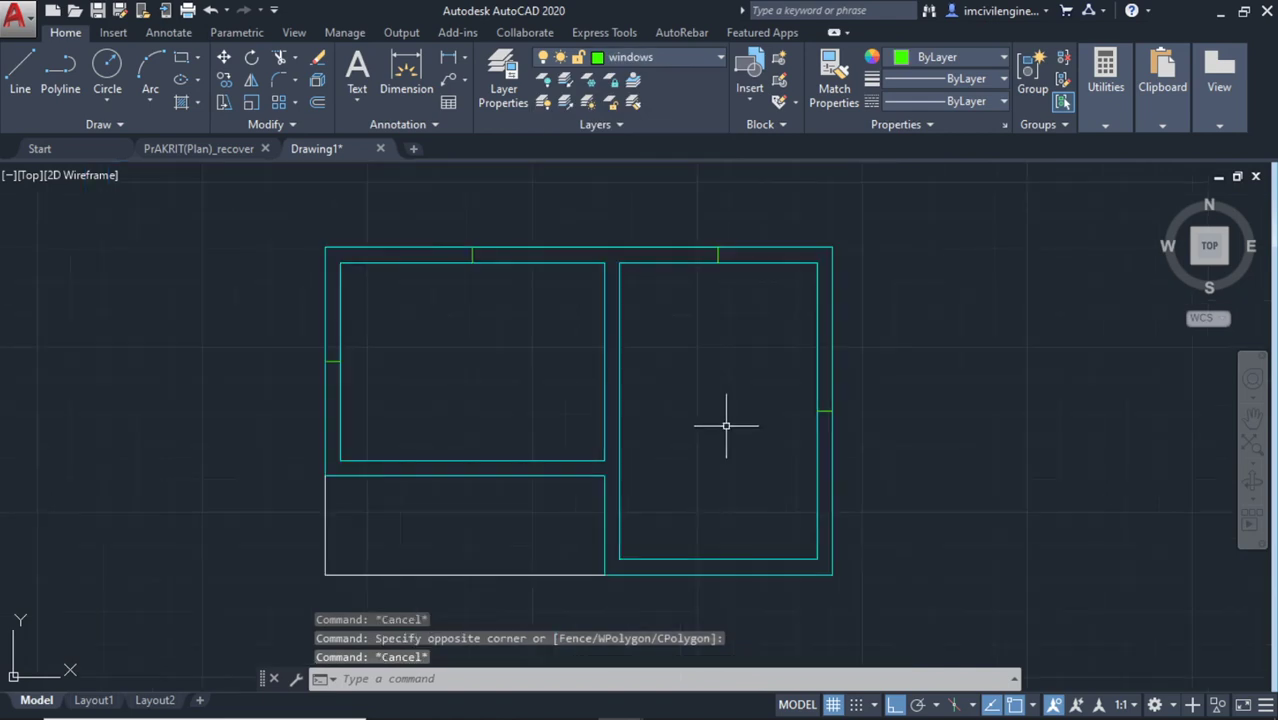
pyautogui.moveTo(727, 422); pyautogui.dragTo(795, 399, button='middle')
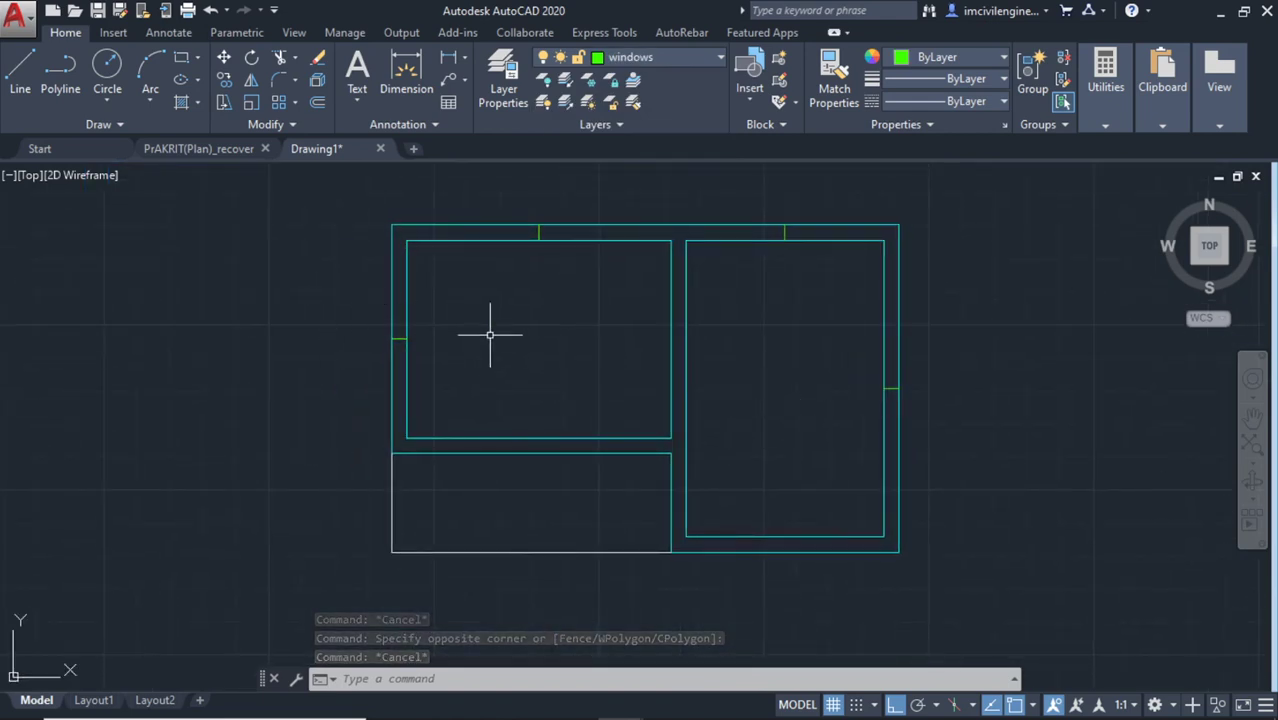
# Offset the left-wall window line 0.6, then offset the new copy another 0.6
pyautogui.write('o')
pyautogui.press('Return')
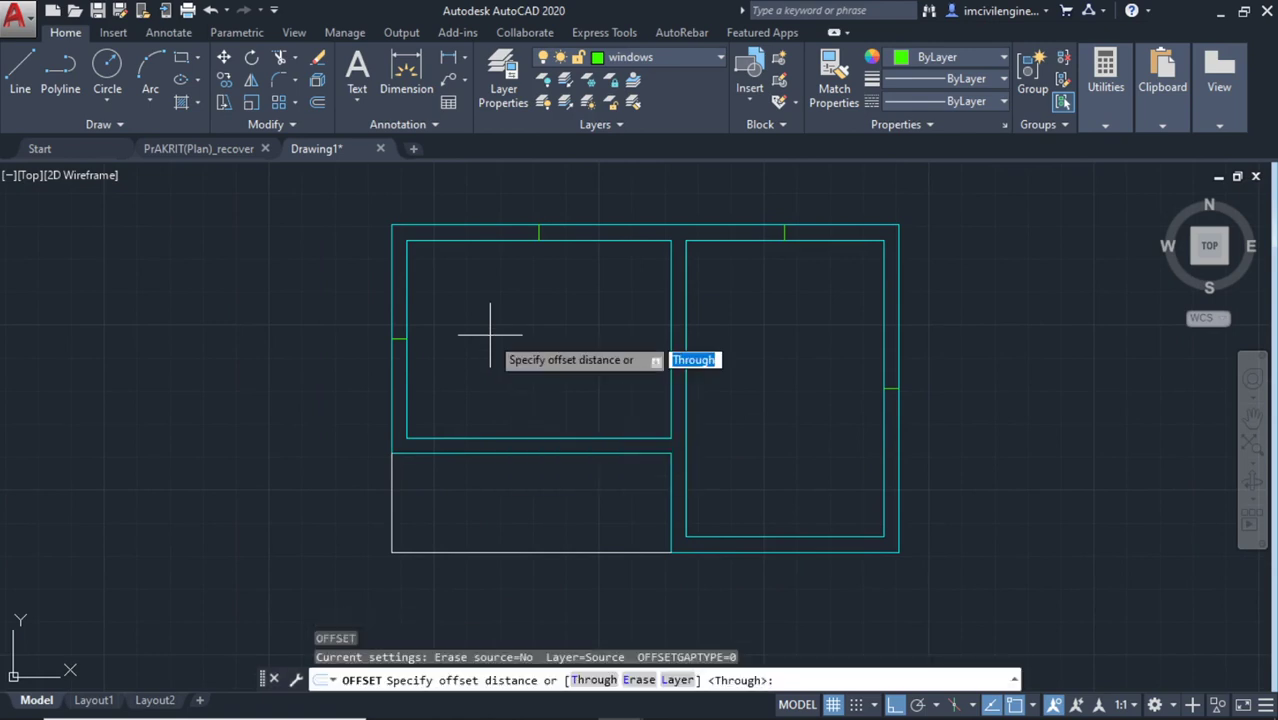
pyautogui.press('Return')
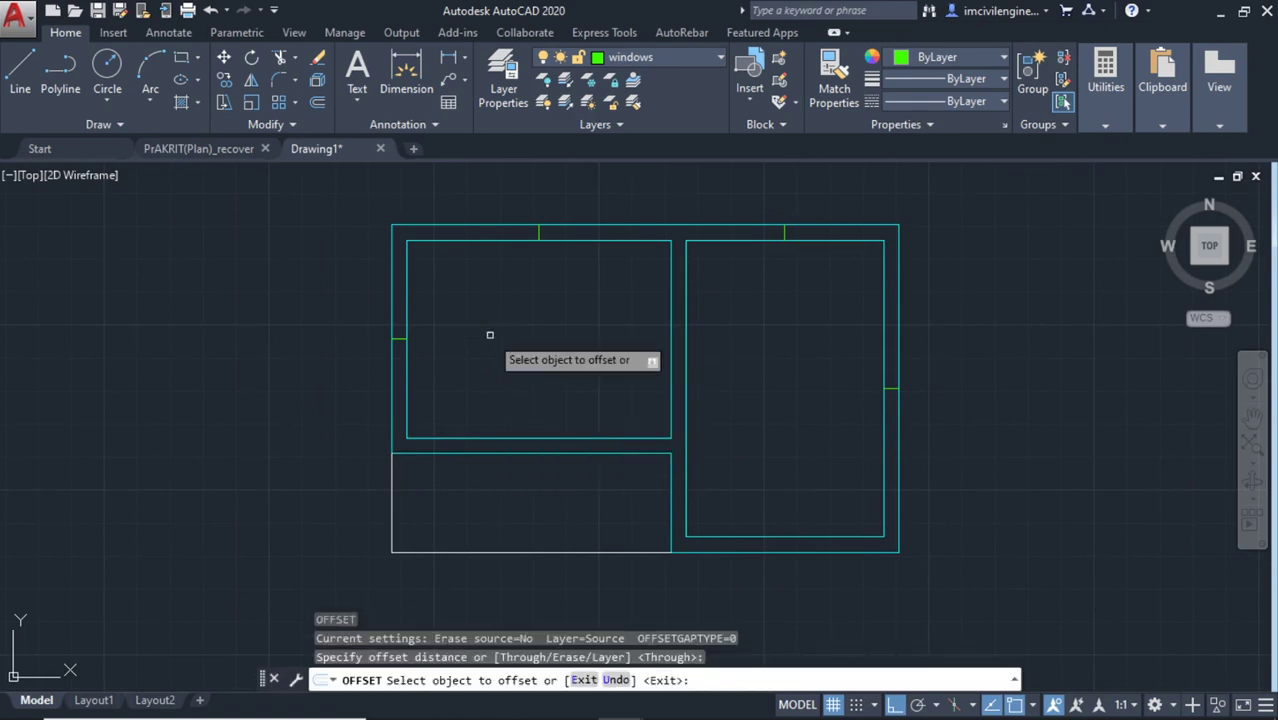
pyautogui.scroll(2, 399, 340)
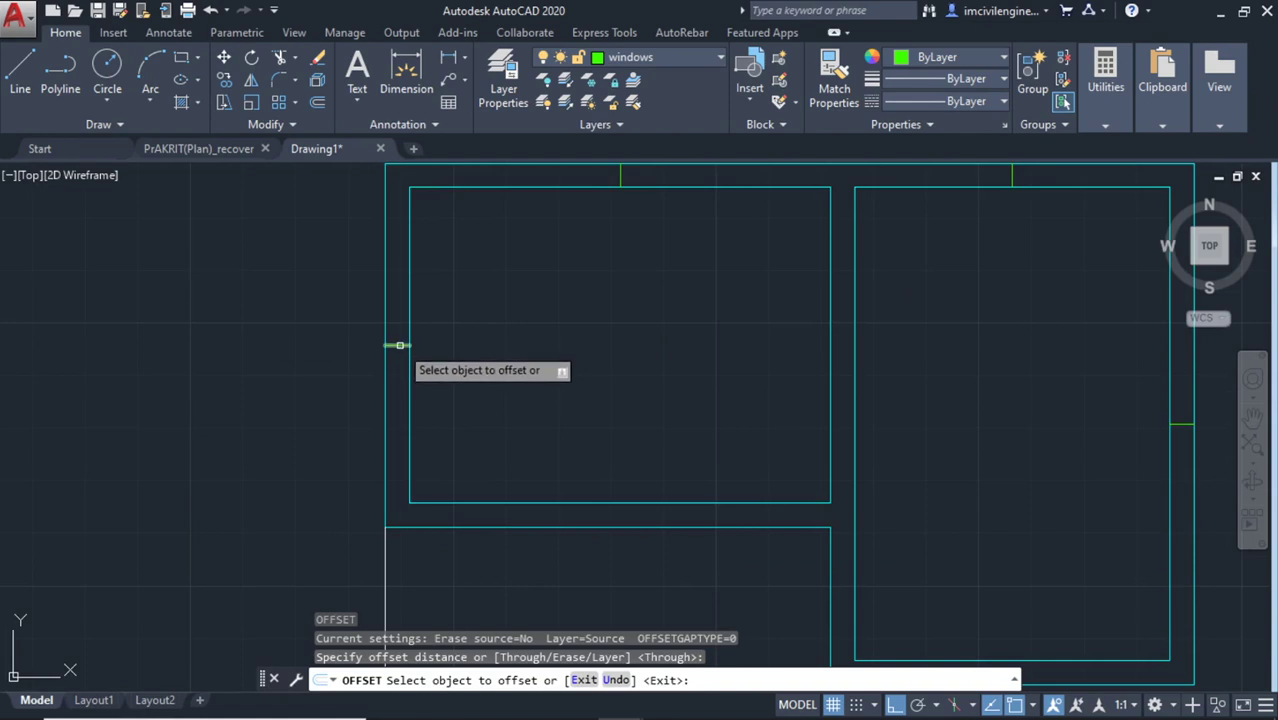
pyautogui.click(399, 345)
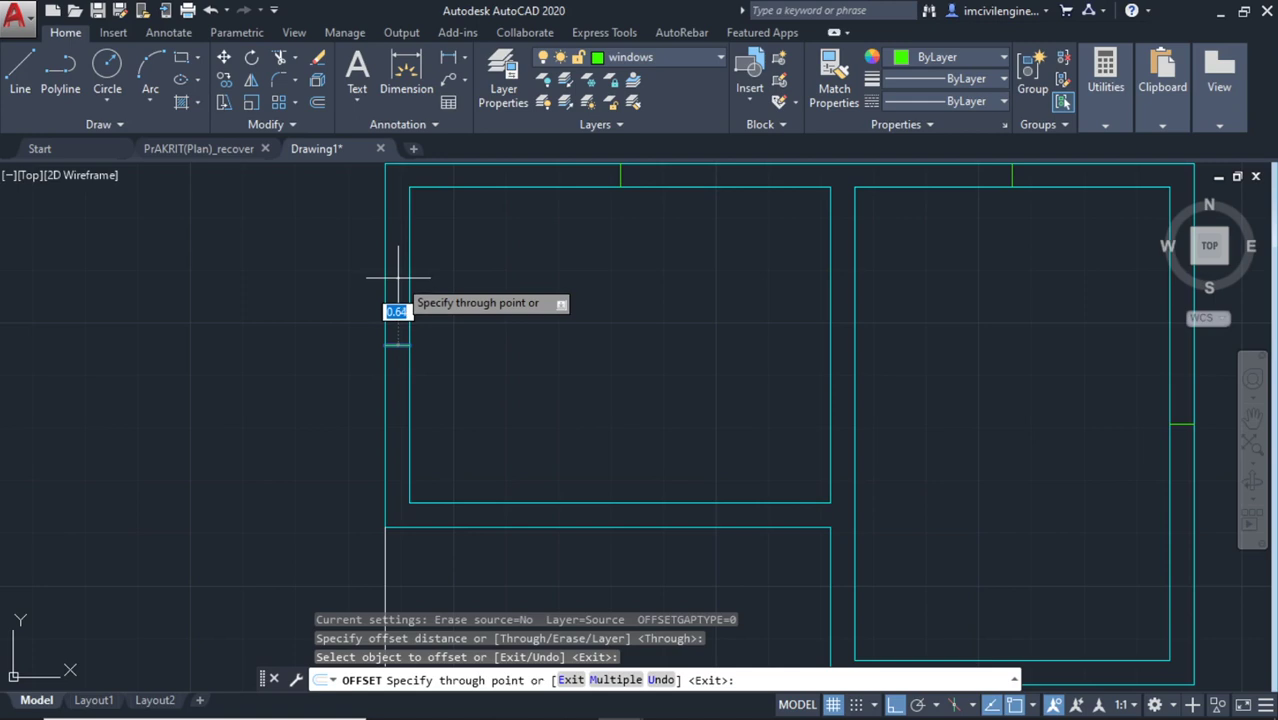
pyautogui.press('BackSpace')
pyautogui.press('Return')
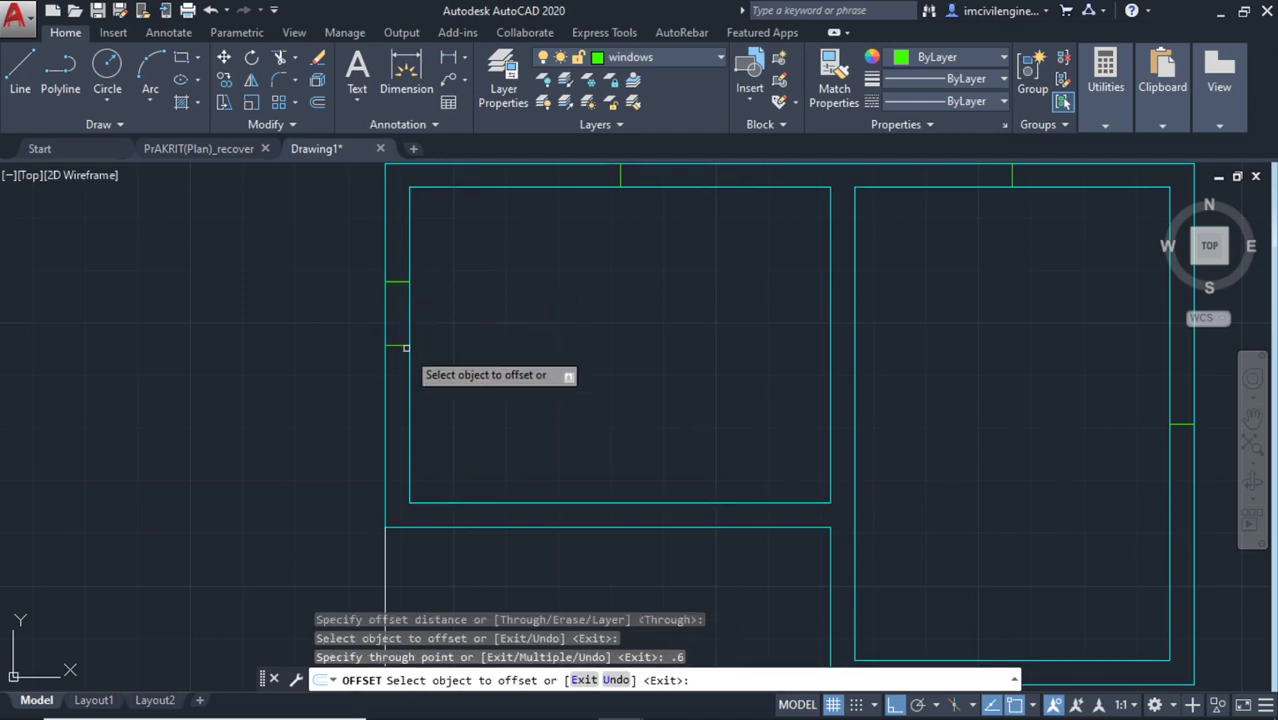
pyautogui.click(401, 345)
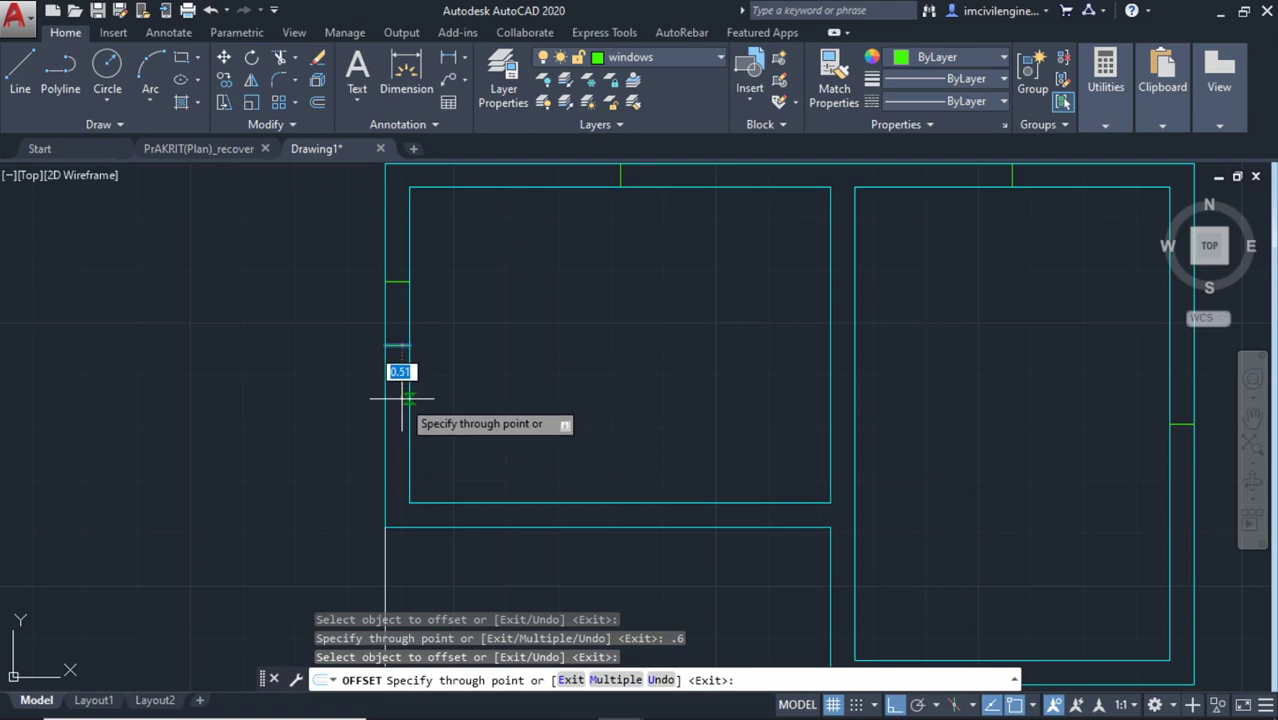
pyautogui.write('0')
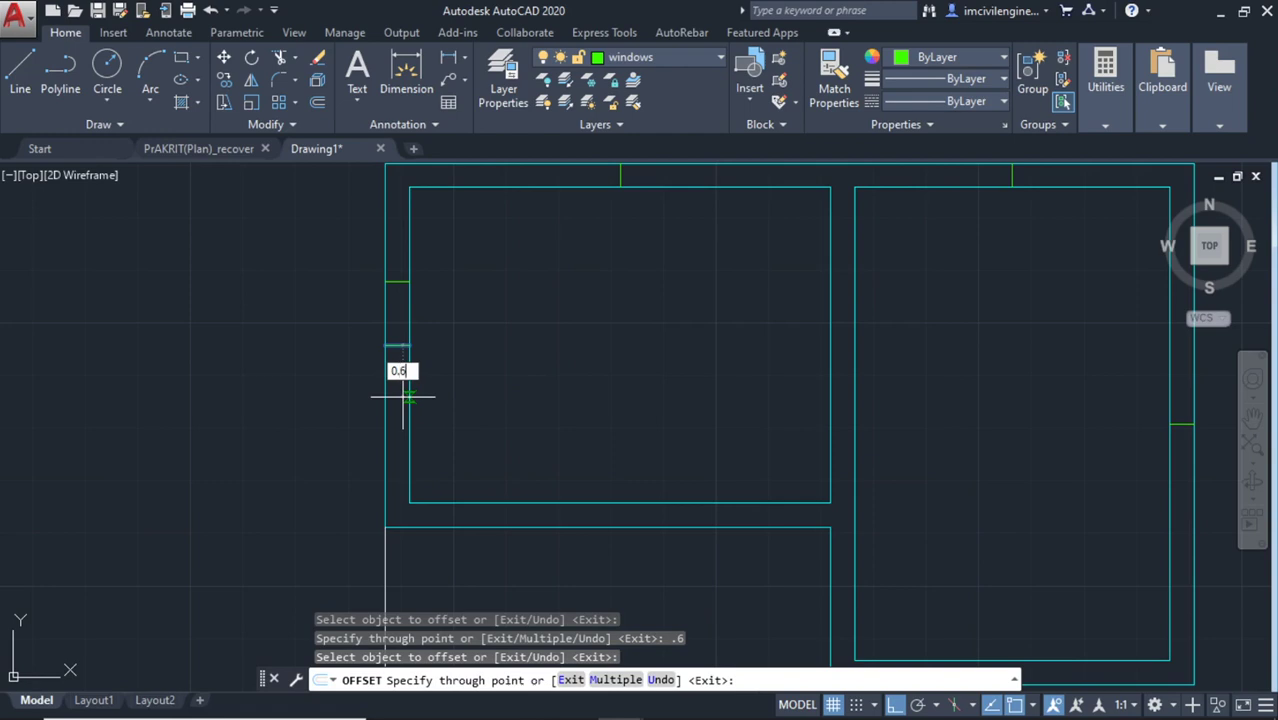
pyautogui.press('Return')
pyautogui.press('Escape')
# Offset the top-wall window line 0.6 to the left and 0.6 to the right
pyautogui.moveTo(602, 322); pyautogui.dragTo(568, 418, button='middle')
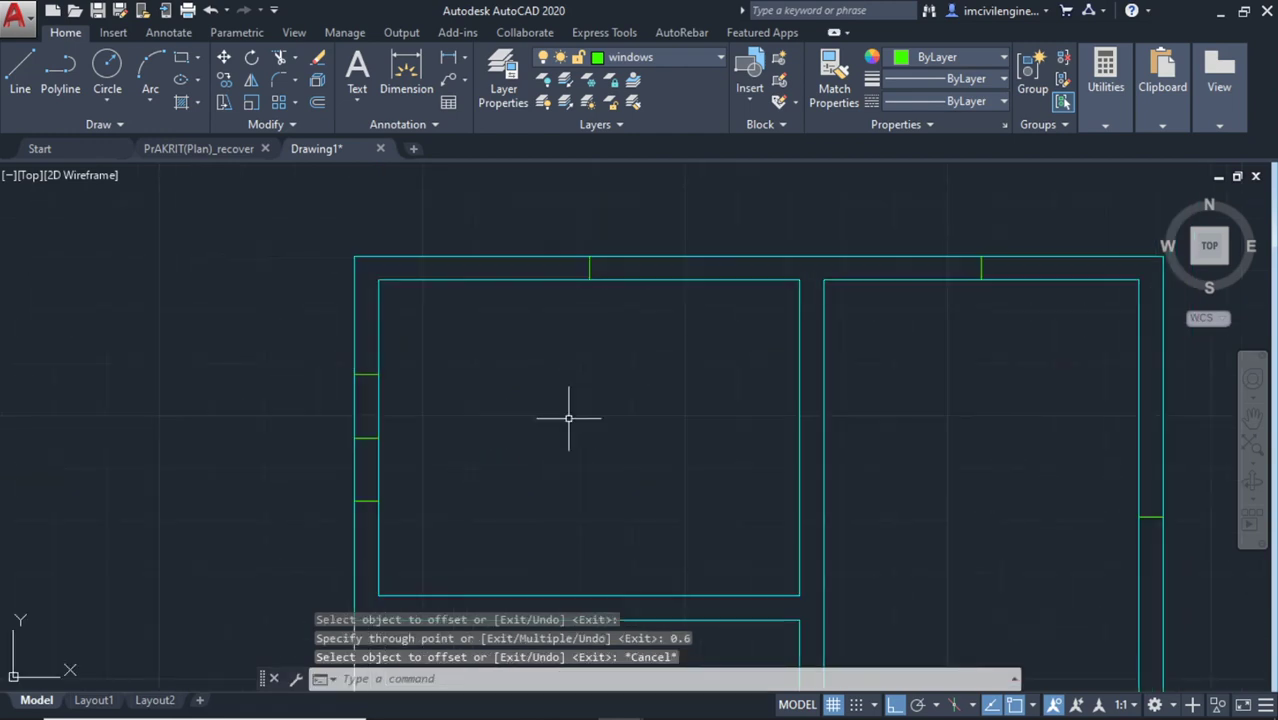
pyautogui.write('o')
pyautogui.press('Return')
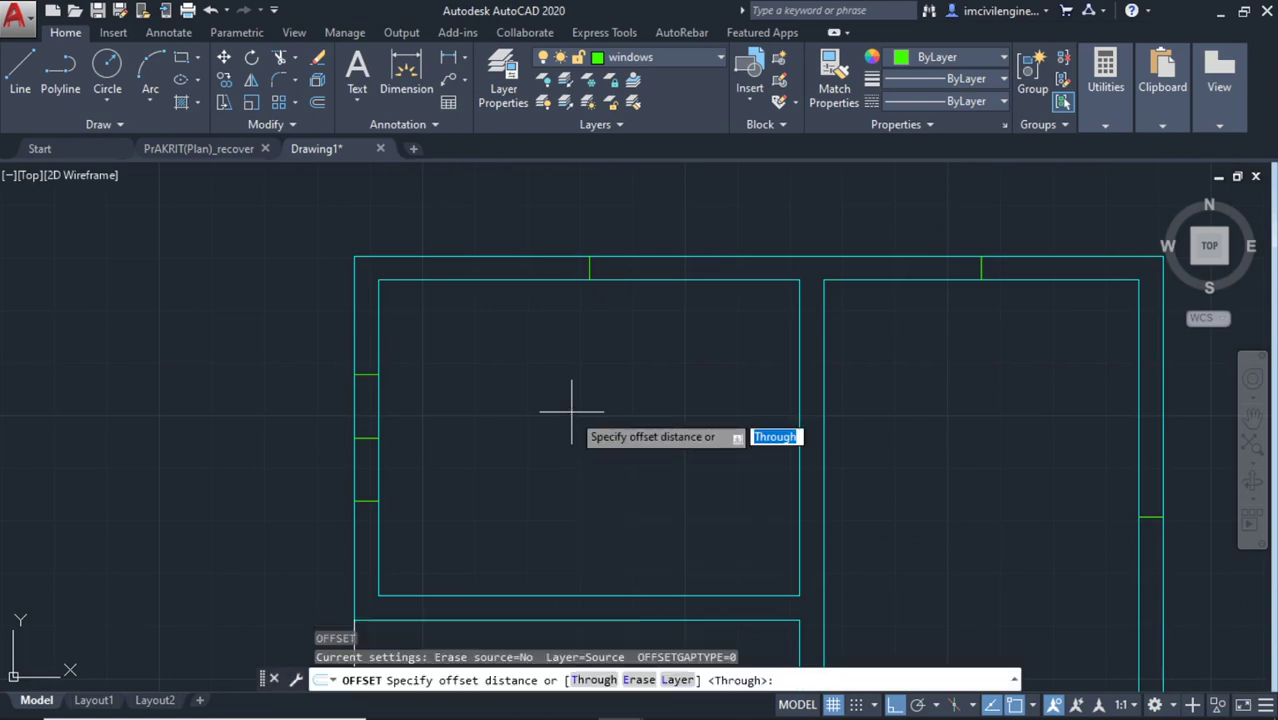
pyautogui.press('Return')
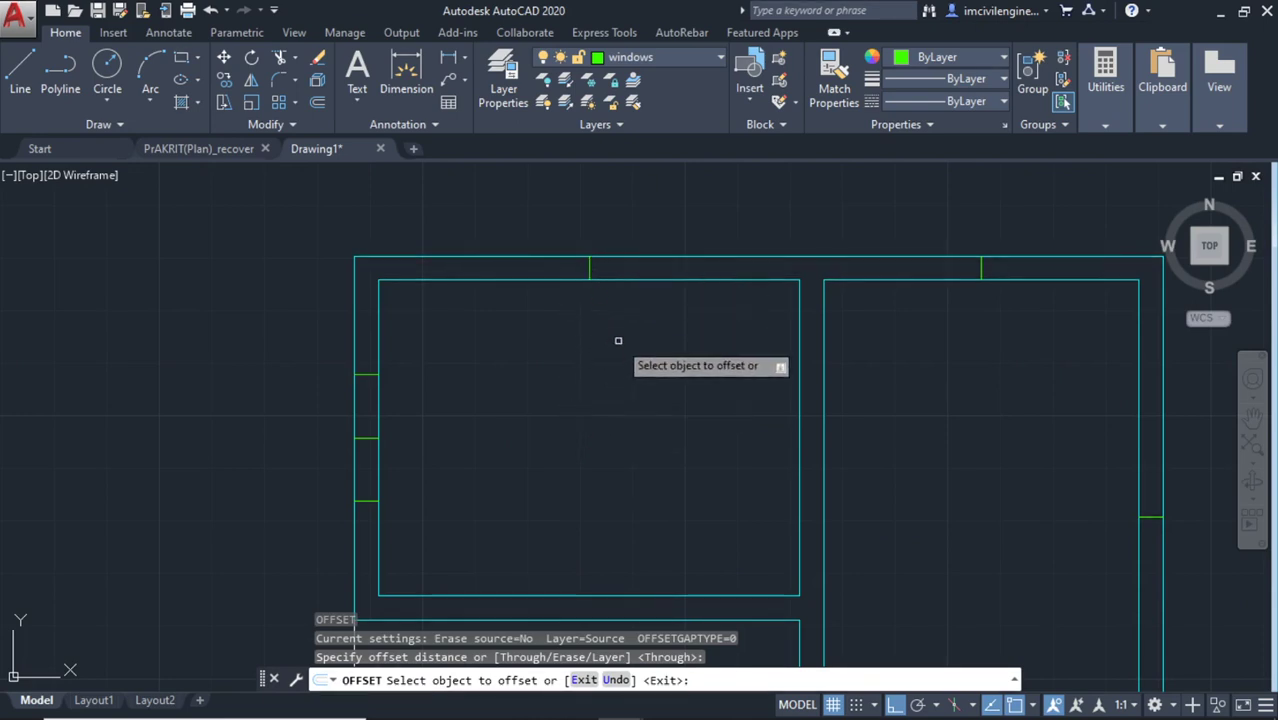
pyautogui.press('Return')
pyautogui.press('Return')
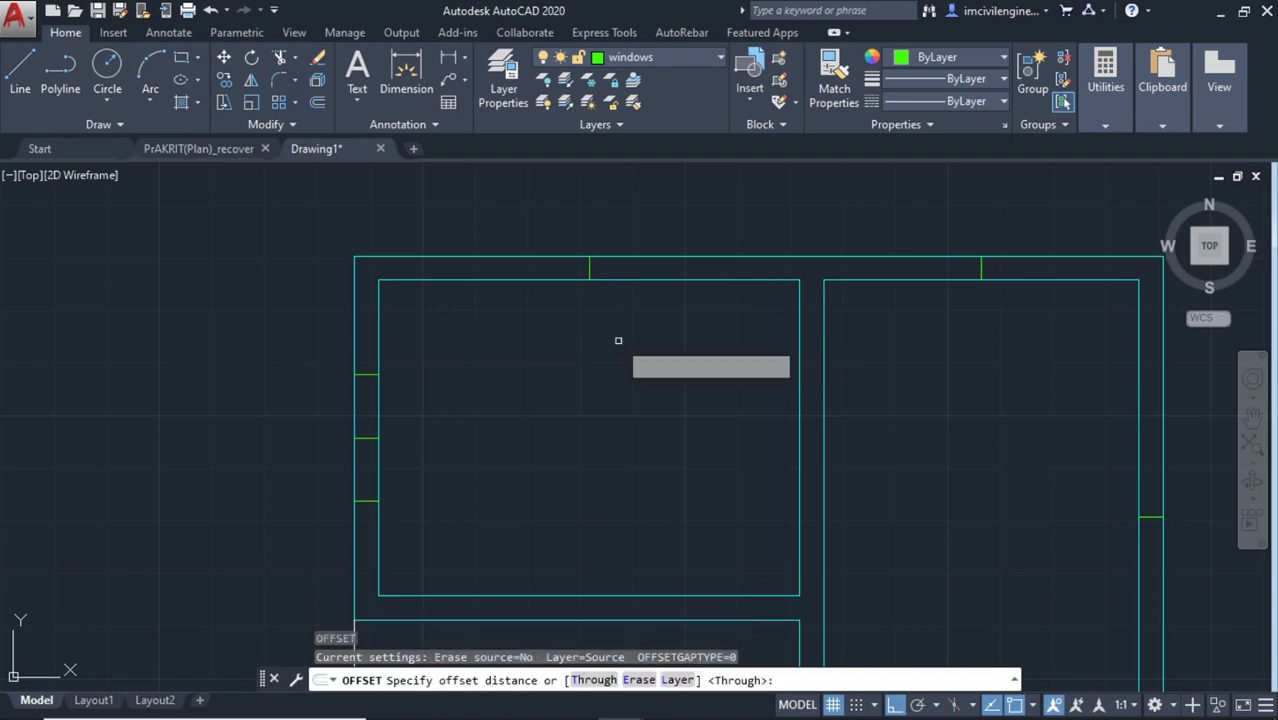
pyautogui.press('Return')
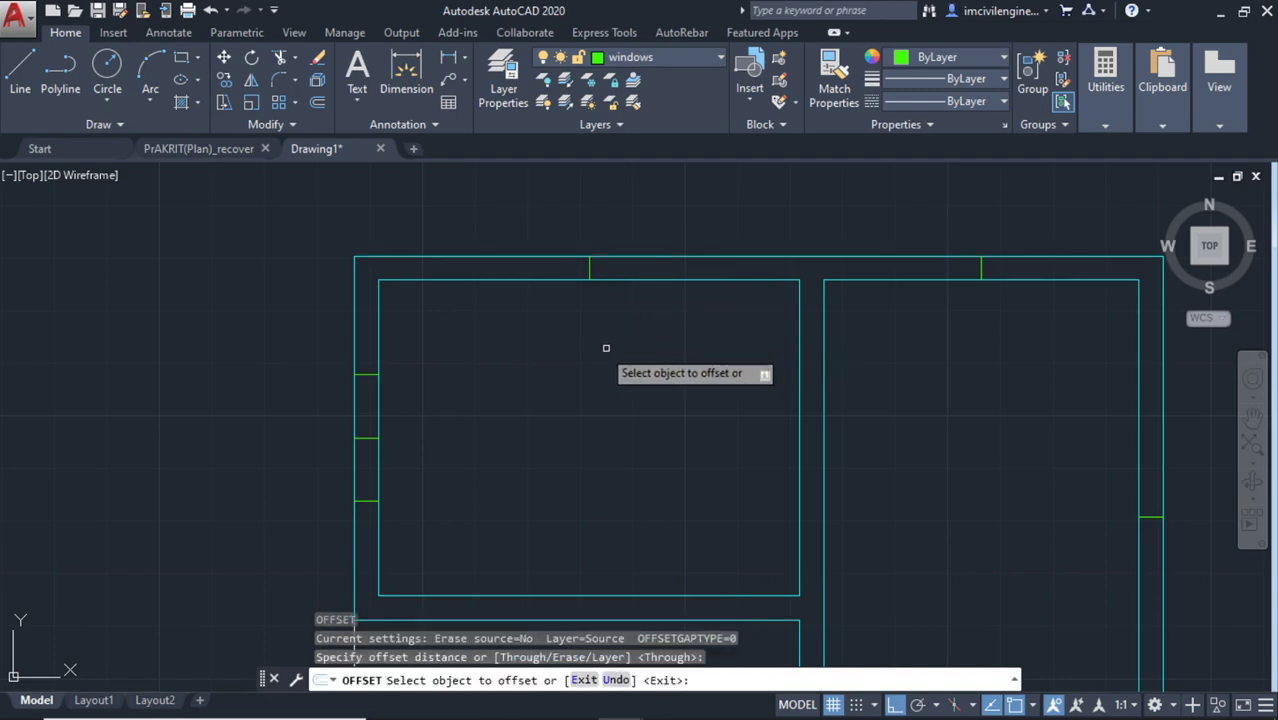
pyautogui.click(590, 264)
pyautogui.write('.6')
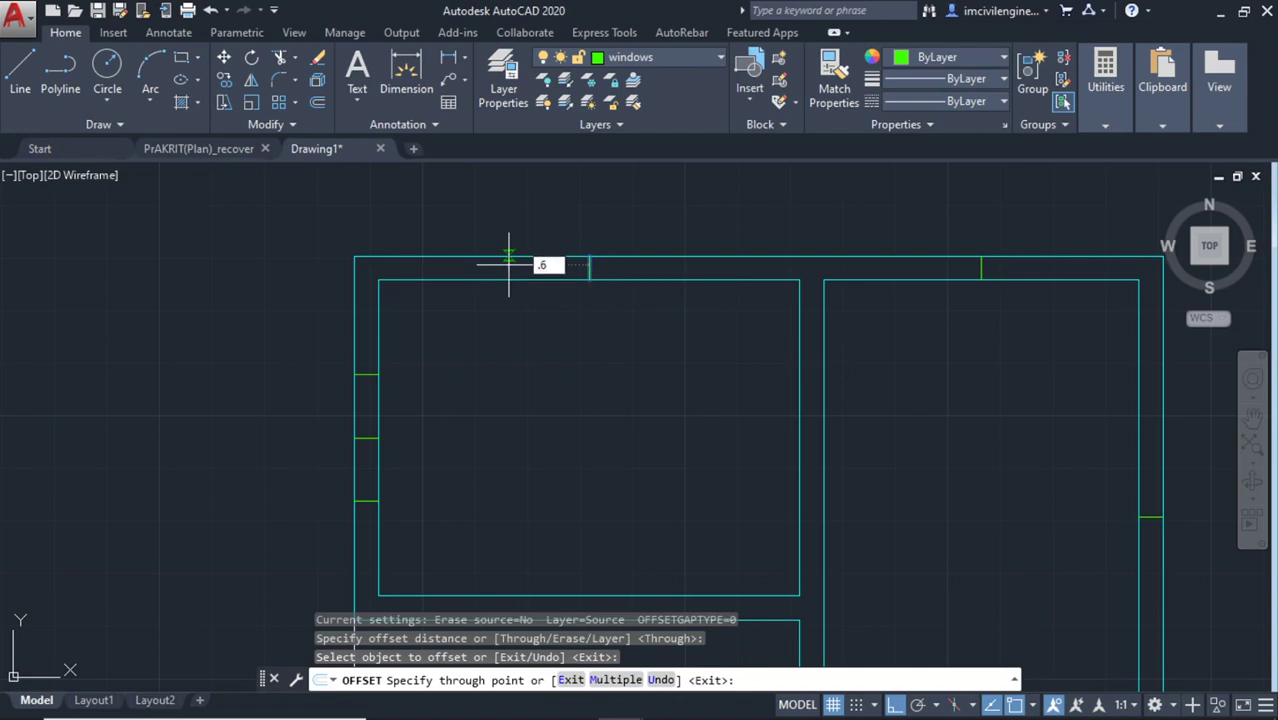
pyautogui.press('Return')
pyautogui.click(590, 268)
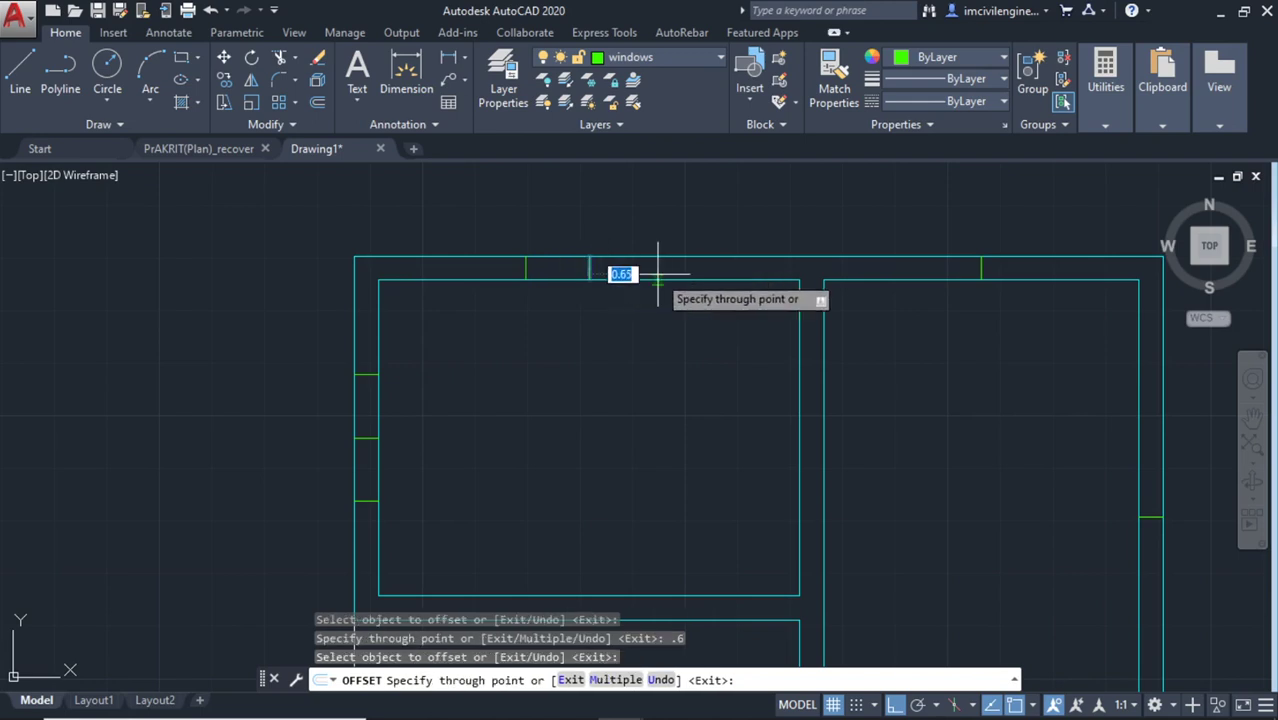
pyautogui.write('6')
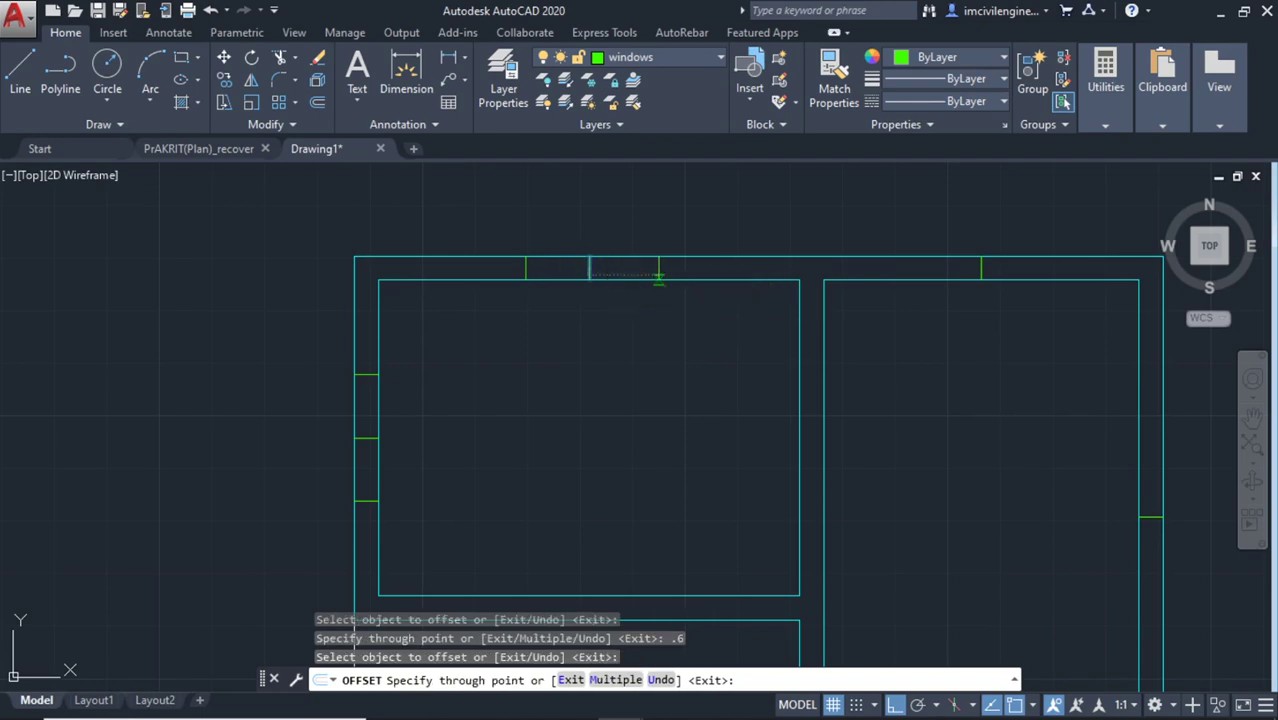
pyautogui.press('Return')
pyautogui.scroll(-2, 1024, 407)
# Offset the right room's top-wall window line 0.6 to each side
pyautogui.moveTo(1024, 407); pyautogui.dragTo(764, 402, button='middle')
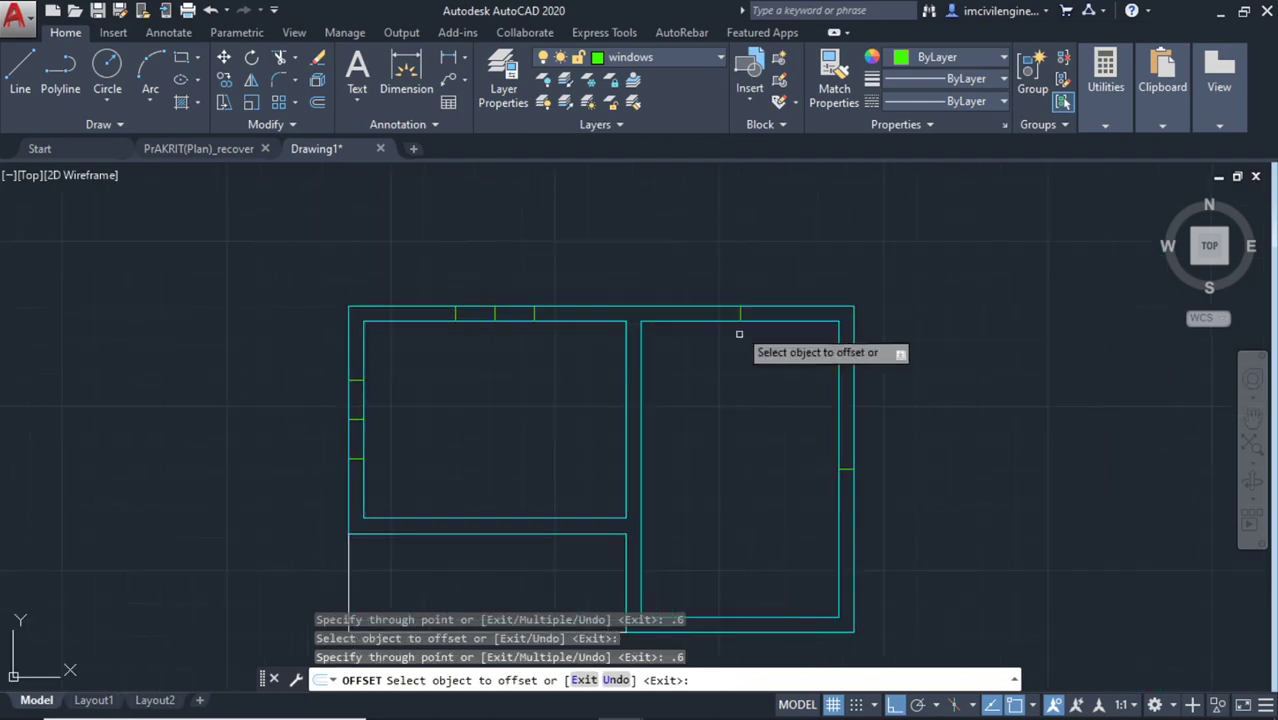
pyautogui.scroll(4, 750, 297)
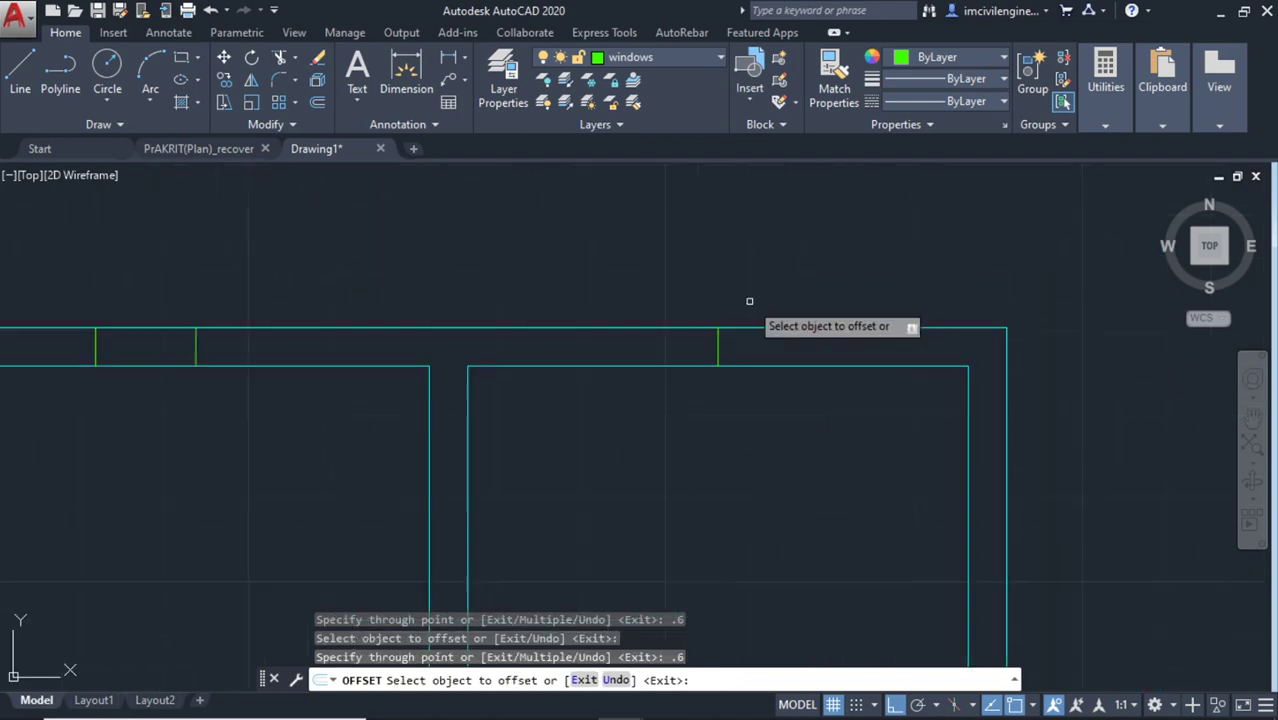
pyautogui.click(719, 346)
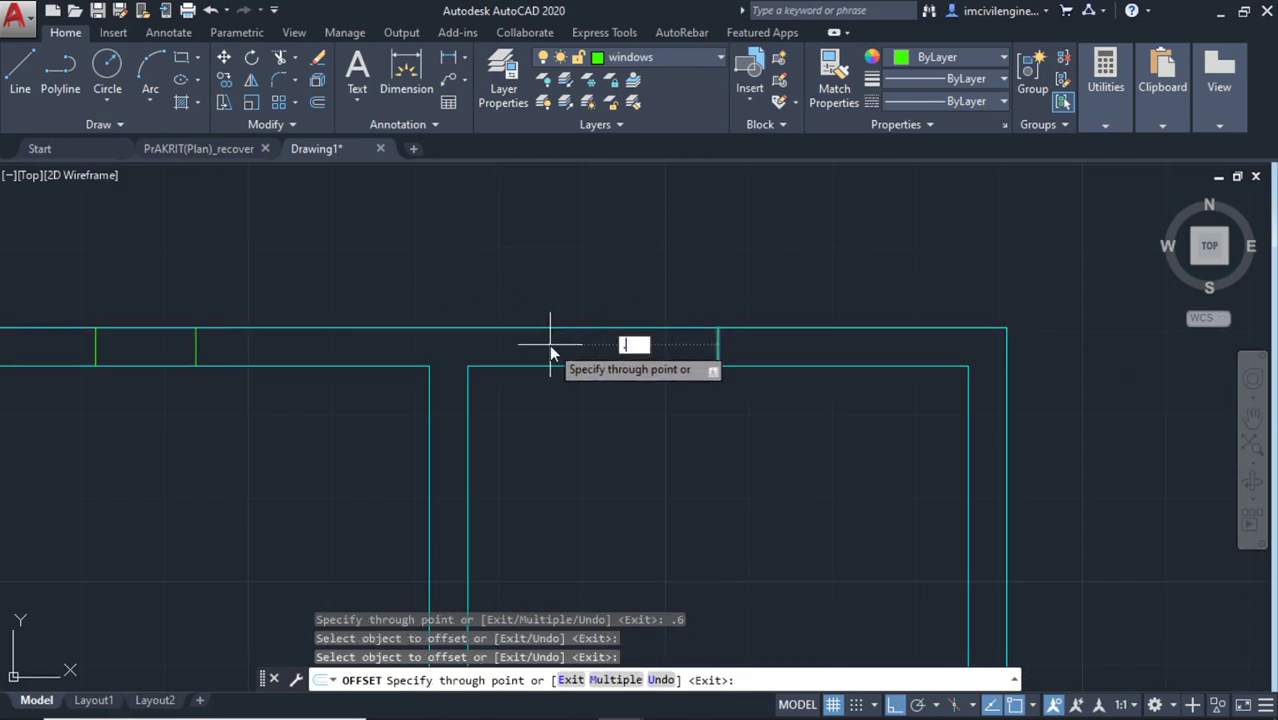
pyautogui.write('6')
pyautogui.press('Return')
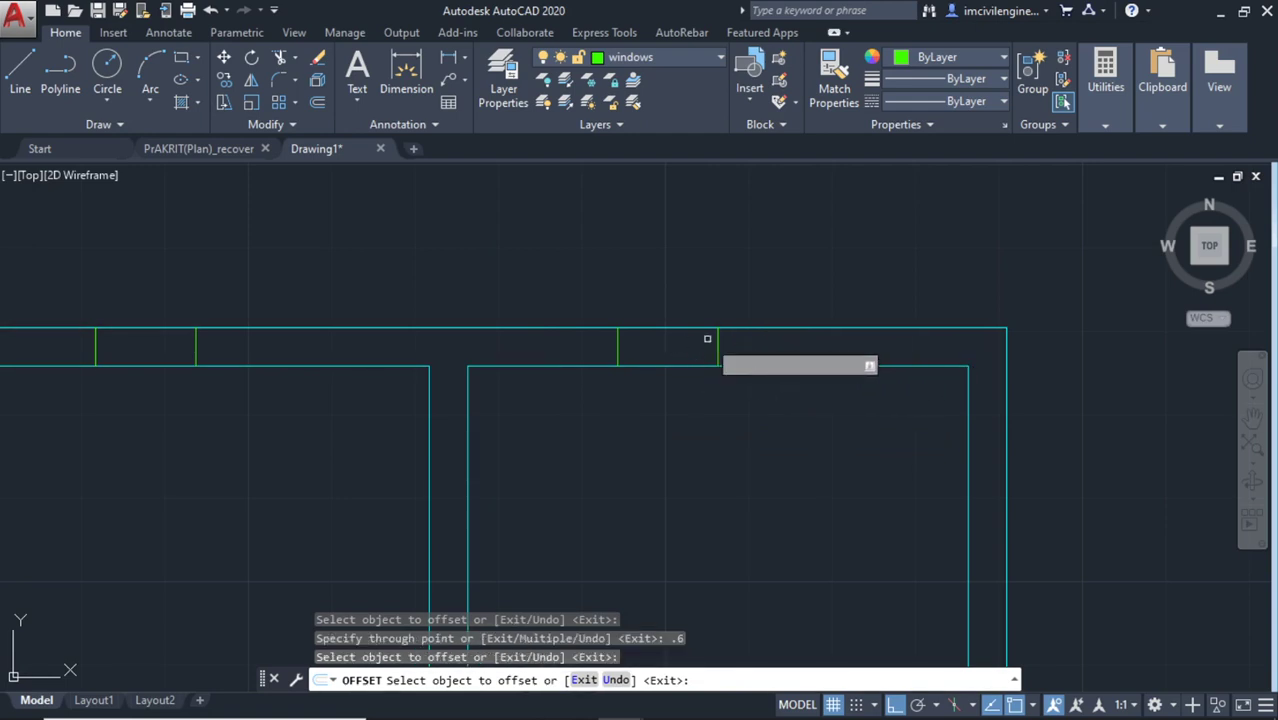
pyautogui.click(717, 349)
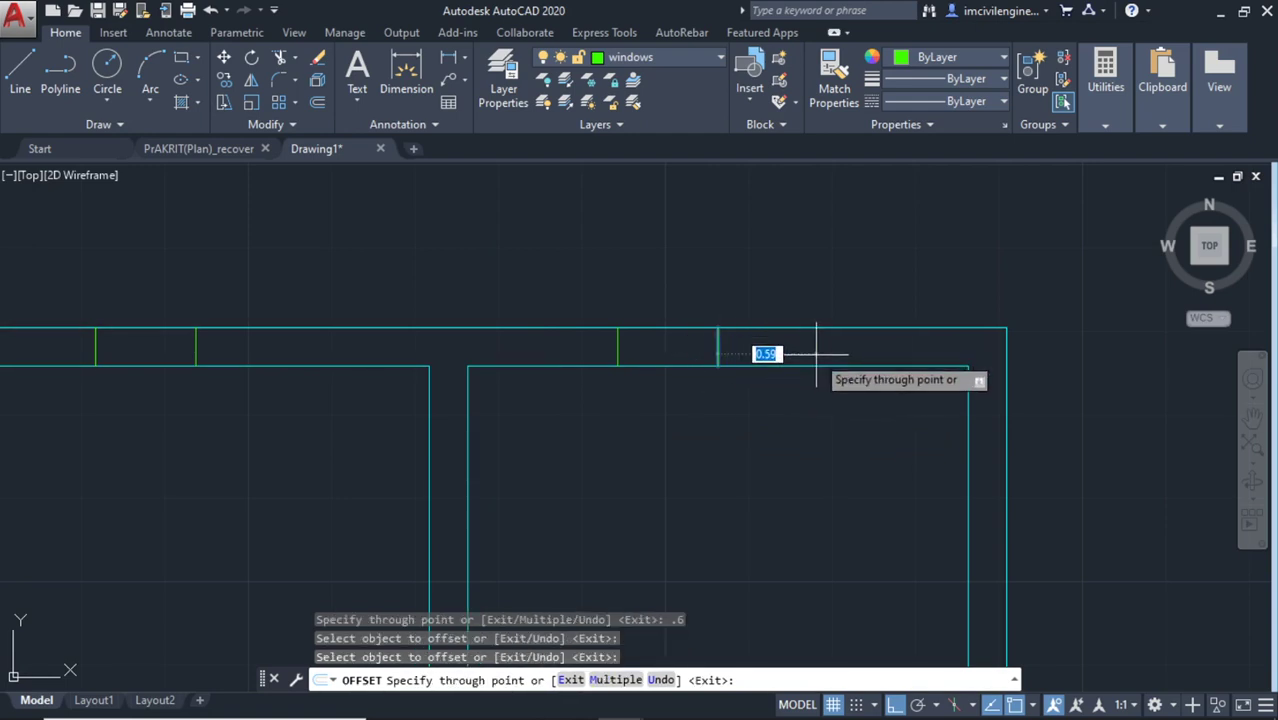
pyautogui.write('.6')
pyautogui.press('Return')
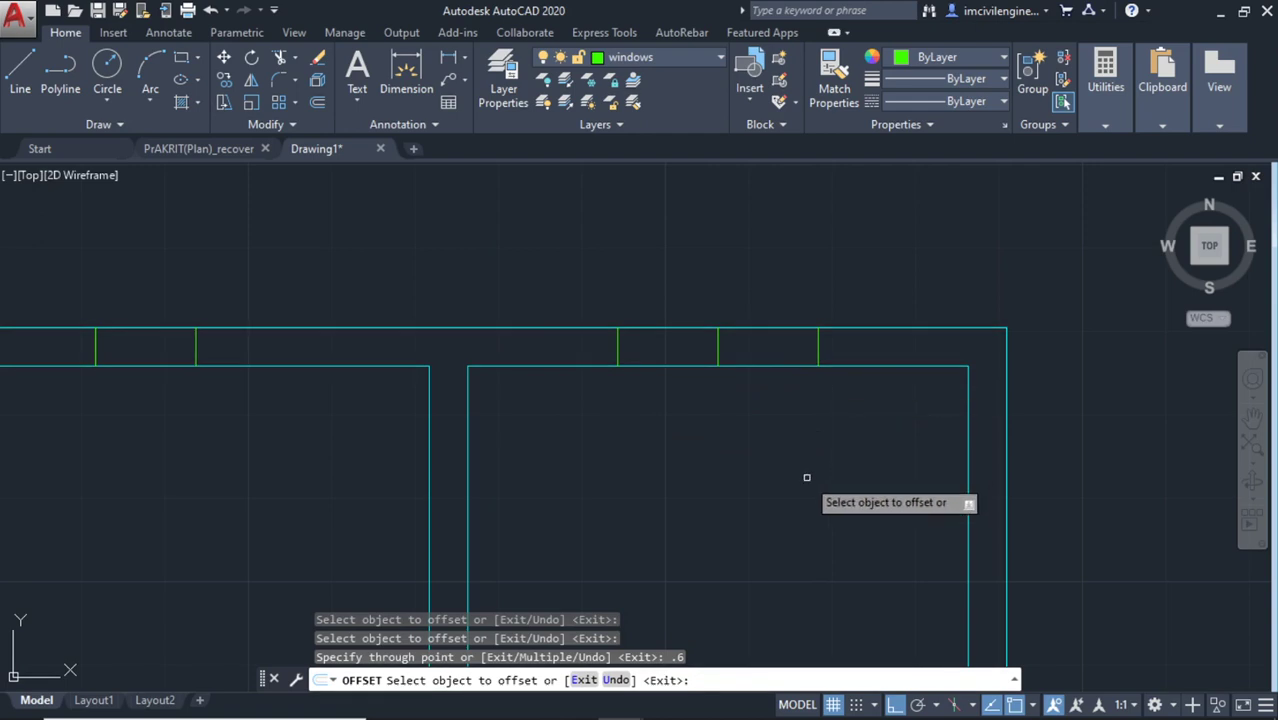
pyautogui.press('Escape')
# Offset the right-wall green window line 0.6 to both sides
pyautogui.press('Return')
pyautogui.write('.6')
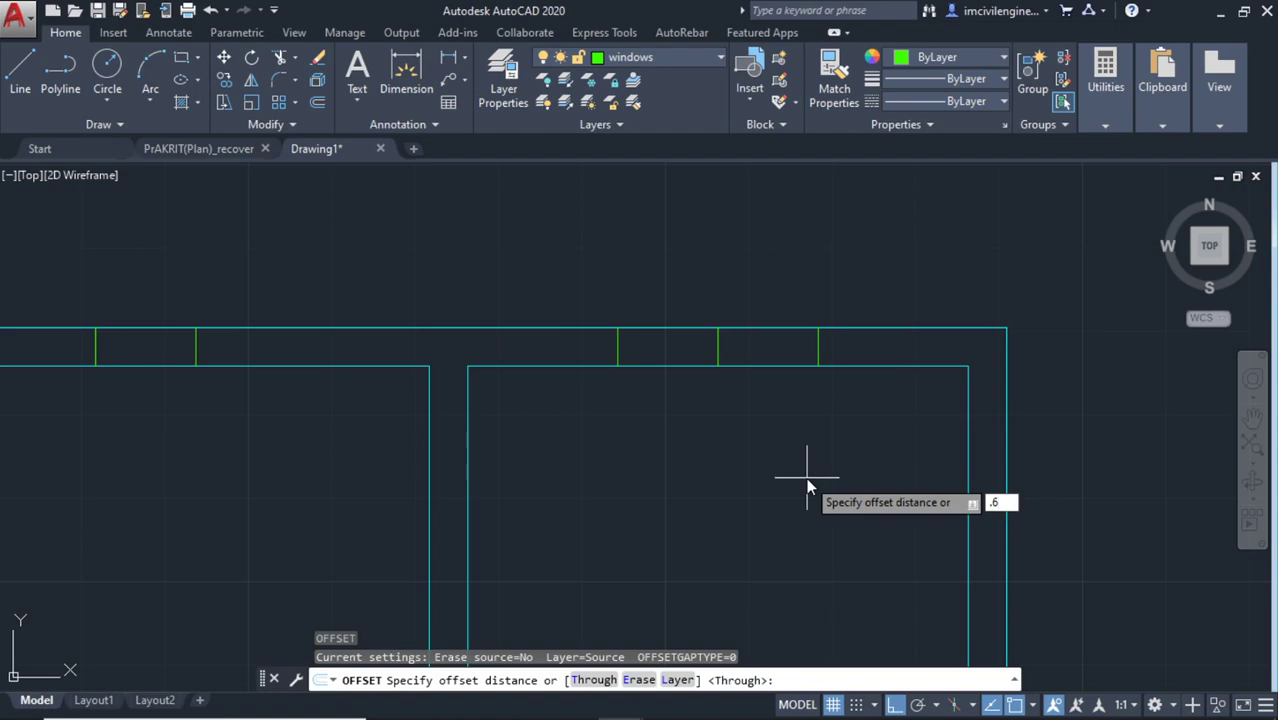
pyautogui.press('Return')
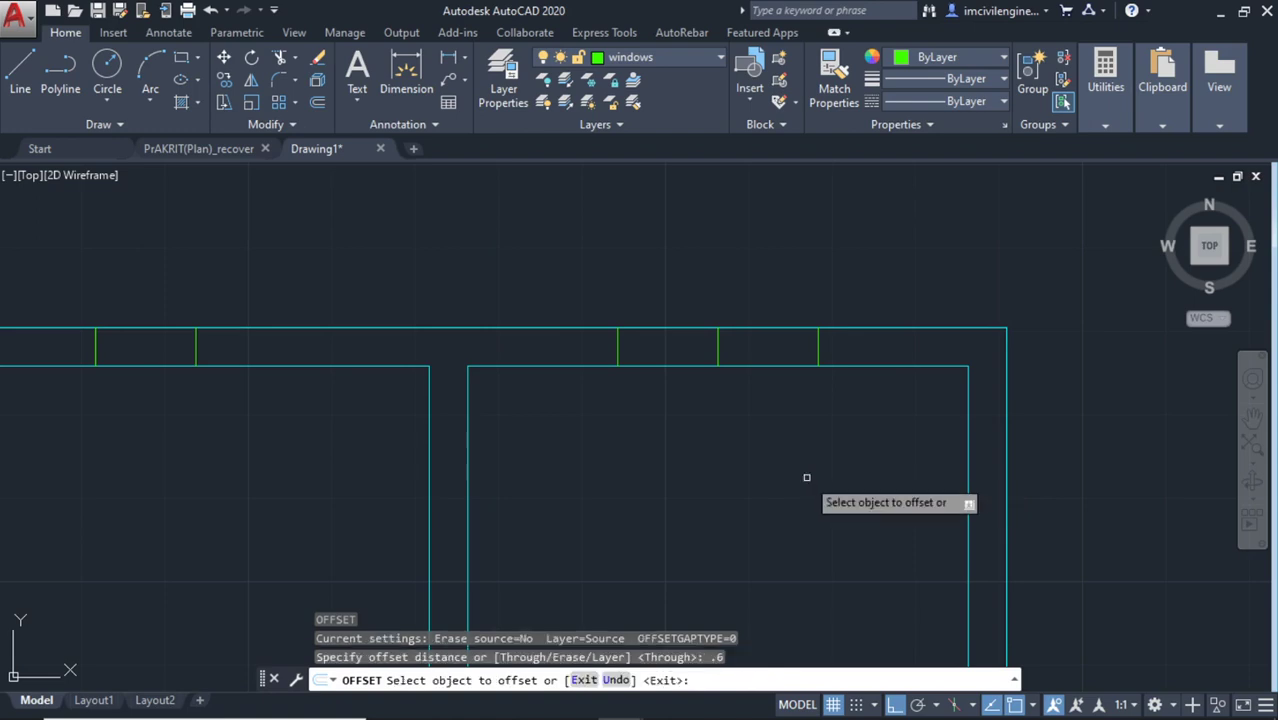
pyautogui.scroll(-2, 812, 515)
pyautogui.scroll(-2, 759, 492)
pyautogui.scroll(4, 759, 492)
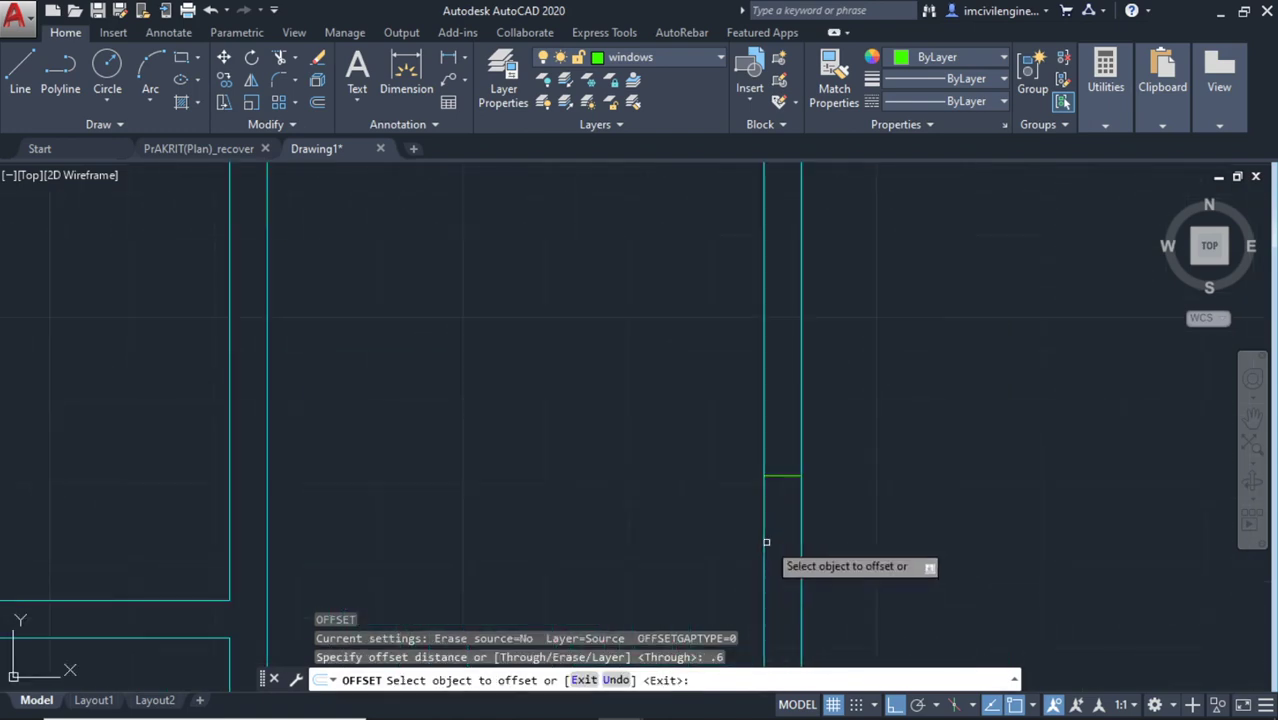
pyautogui.click(766, 515)
pyautogui.click(780, 430)
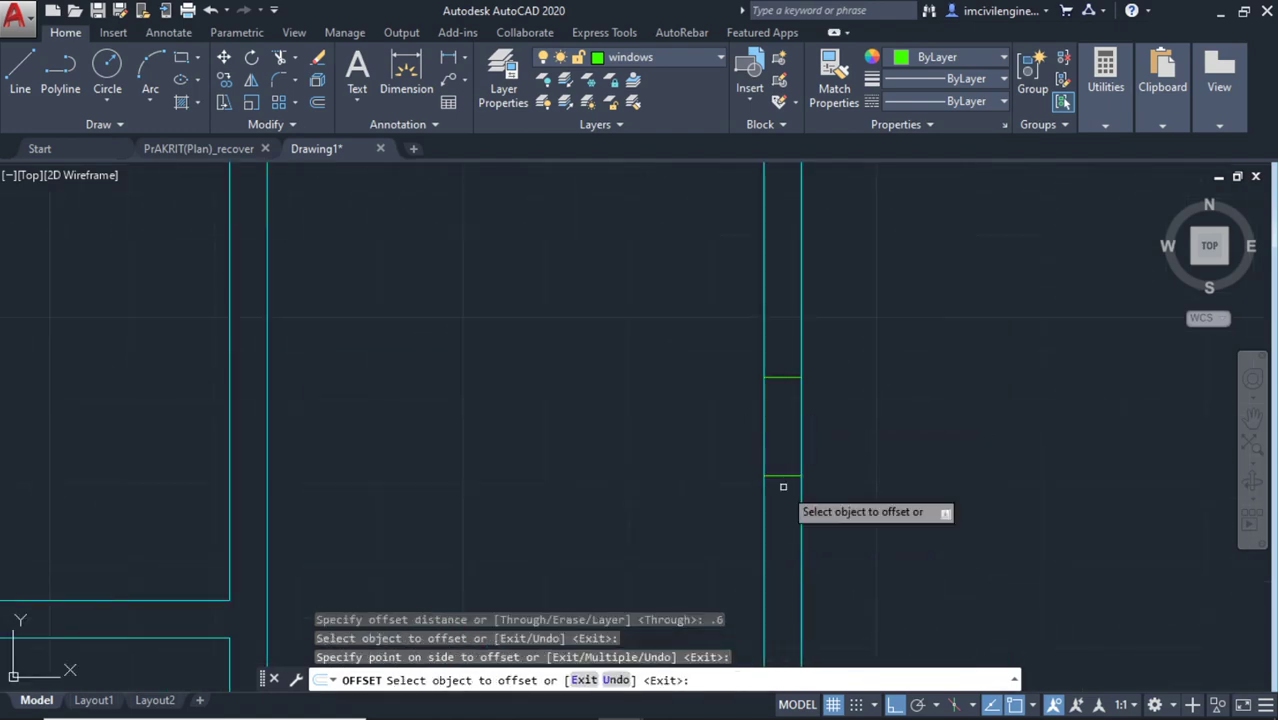
pyautogui.click(784, 477)
pyautogui.click(792, 545)
pyautogui.press('Escape')
# Box-select and delete a stray green line
pyautogui.scroll(-5, 887, 517)
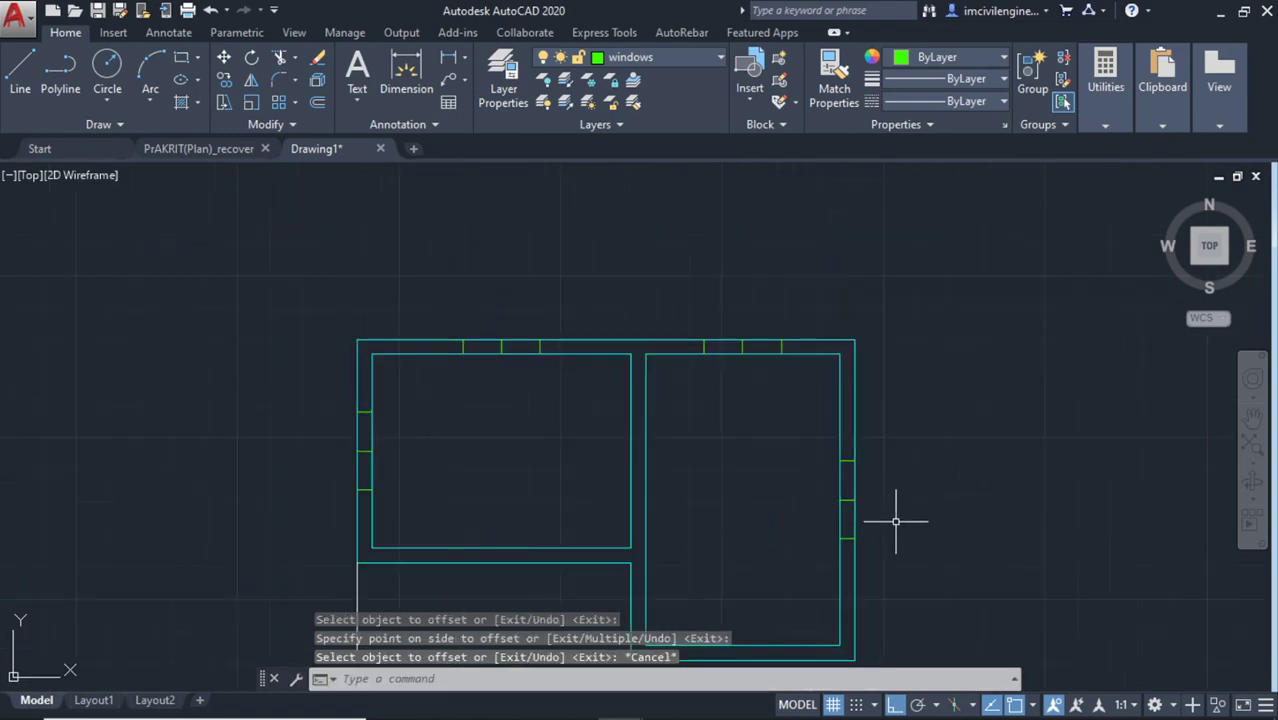
pyautogui.scroll(2, 905, 512)
pyautogui.scroll(2, 551, 336)
pyautogui.click(562, 324)
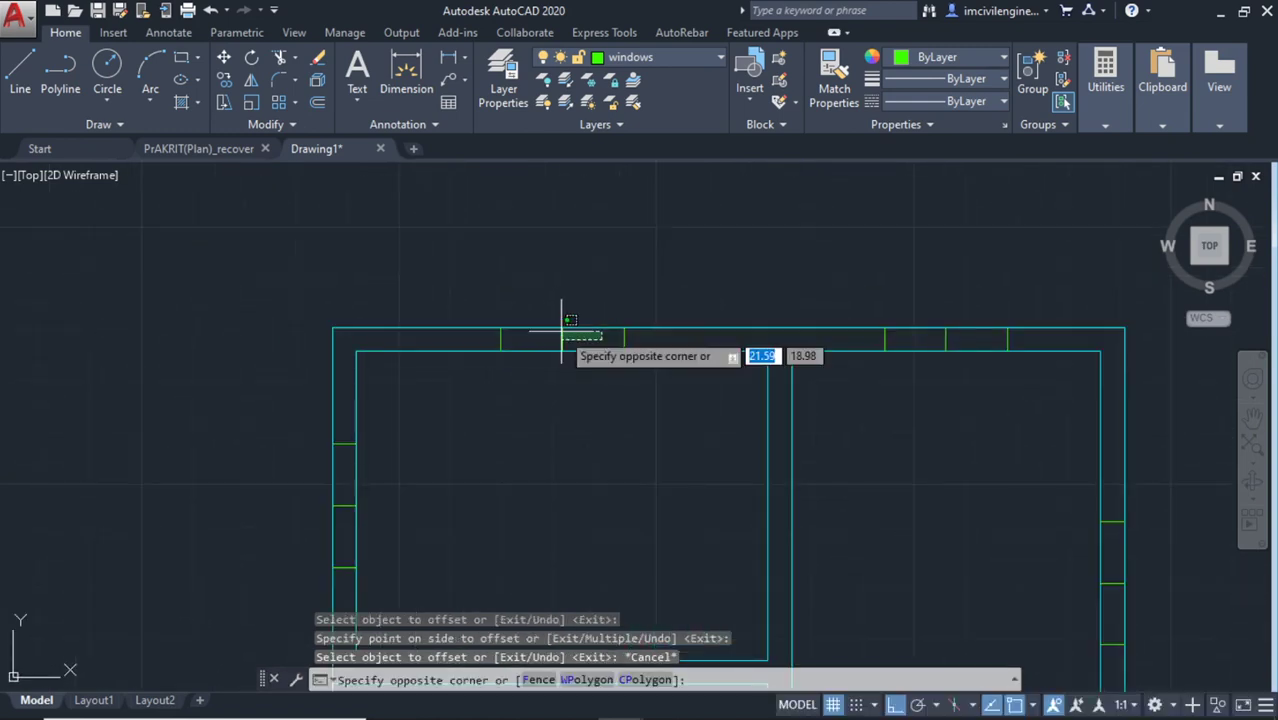
pyautogui.click(568, 354)
pyautogui.press('Delete')
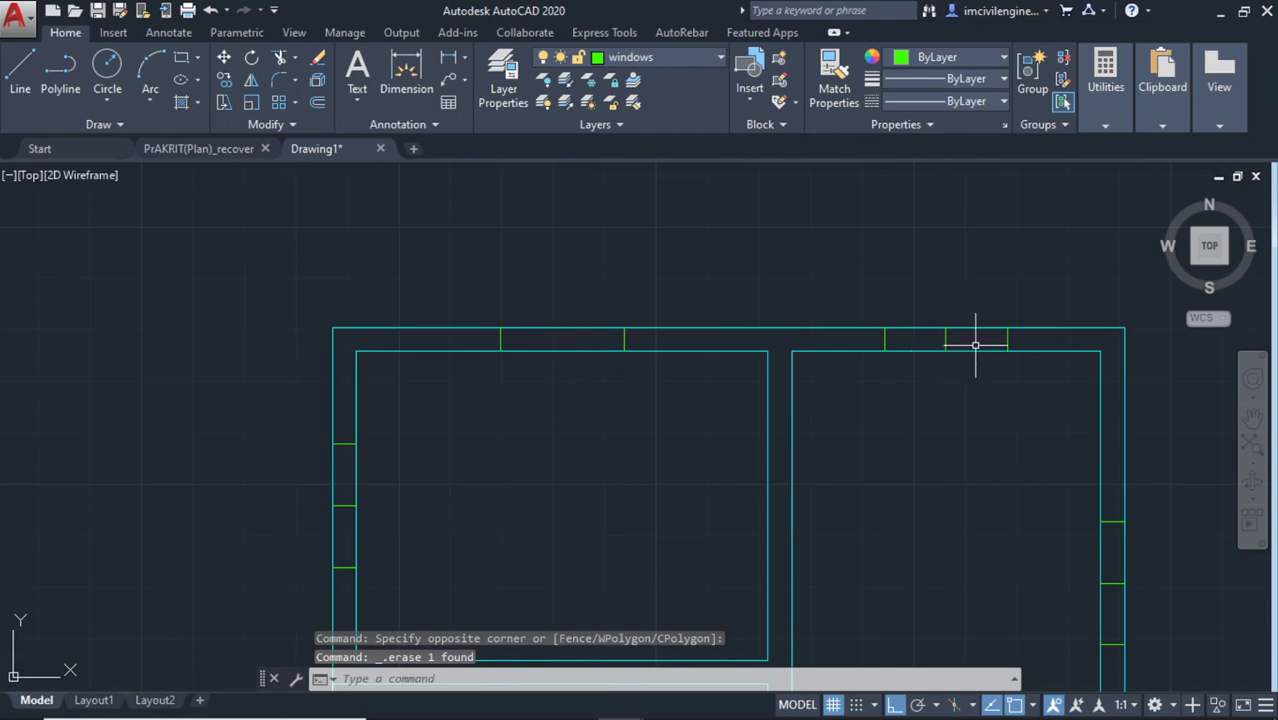
pyautogui.click(975, 345)
pyautogui.press('Escape')
# Erase the middle green marker line on the right room's outer wall
pyautogui.moveTo(970, 491); pyautogui.dragTo(730, 422, button='middle')
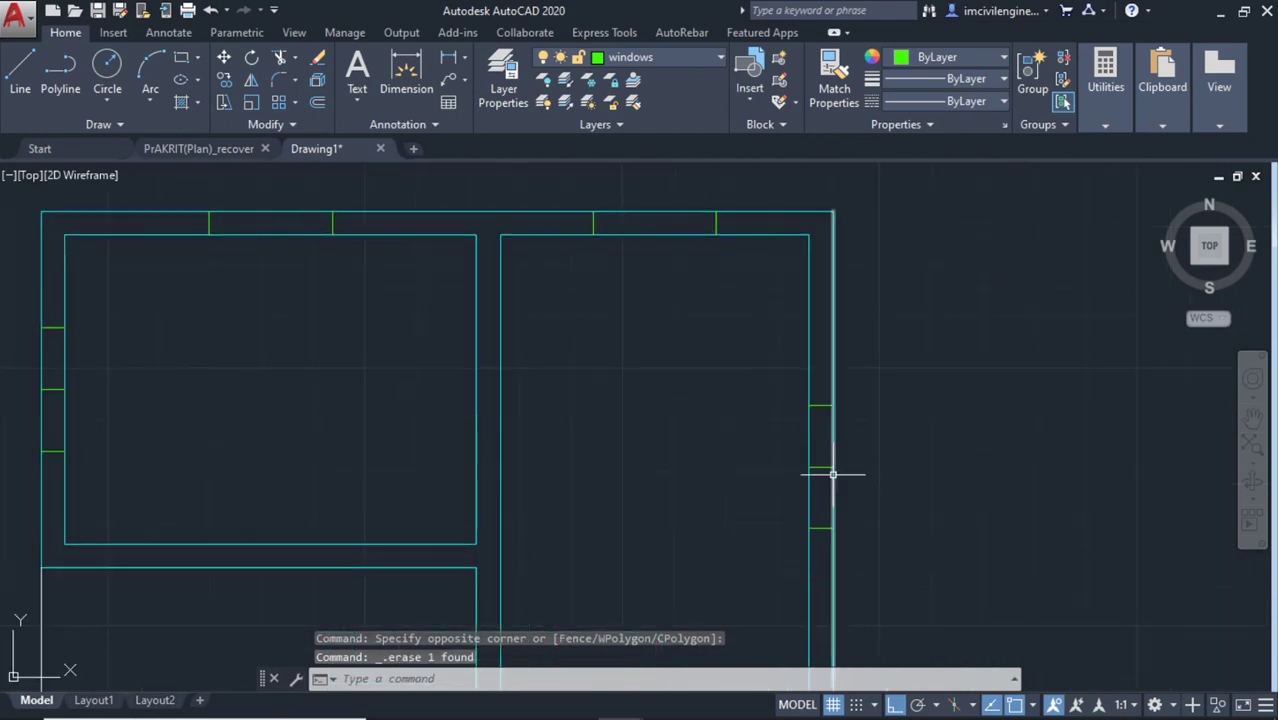
pyautogui.click(821, 467)
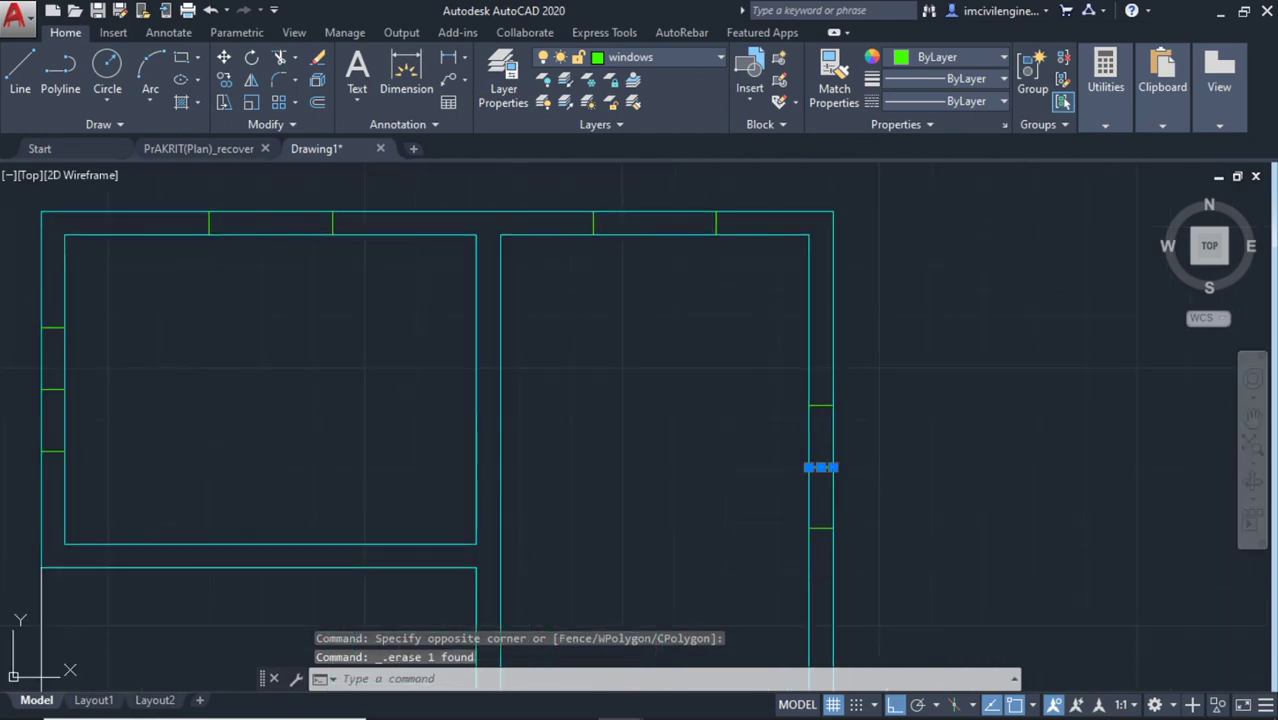
pyautogui.press('Delete')
pyautogui.click(823, 446)
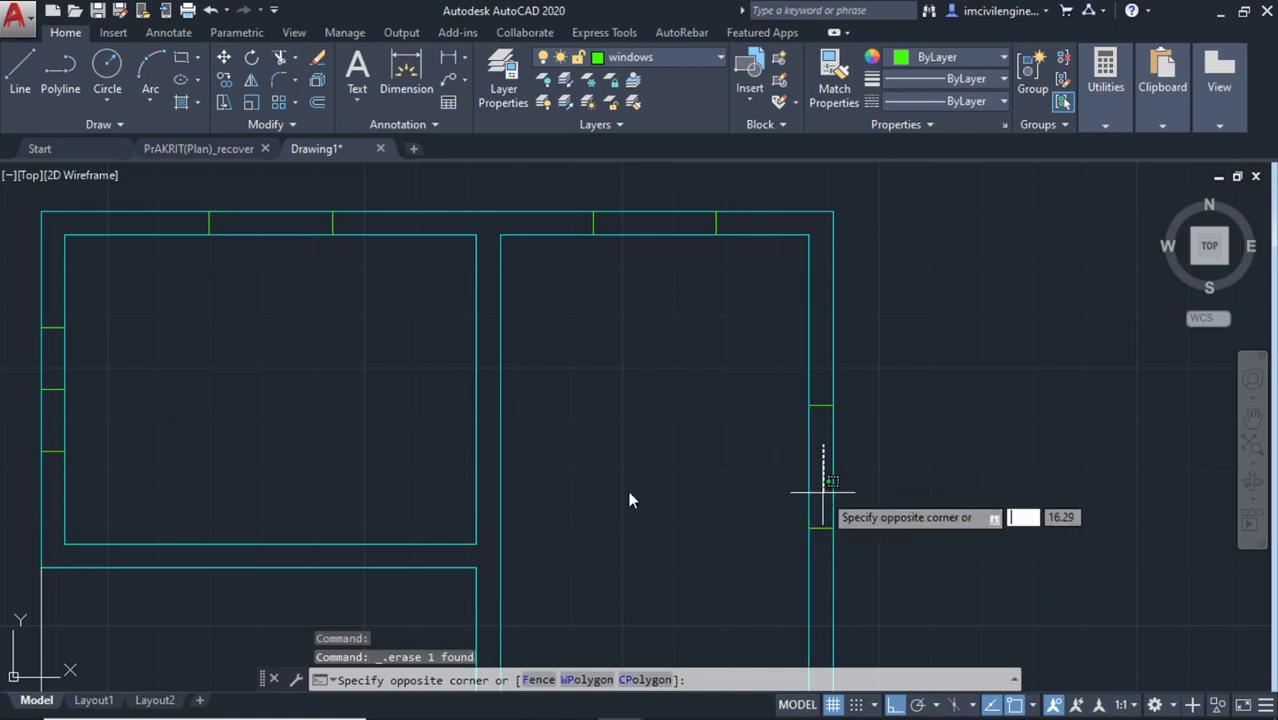
pyautogui.press('Escape')
# Erase the left wall's middle green marker and zoom out to the whole plan
pyautogui.scroll(-2, 727, 493)
pyautogui.scroll(-4, 727, 493)
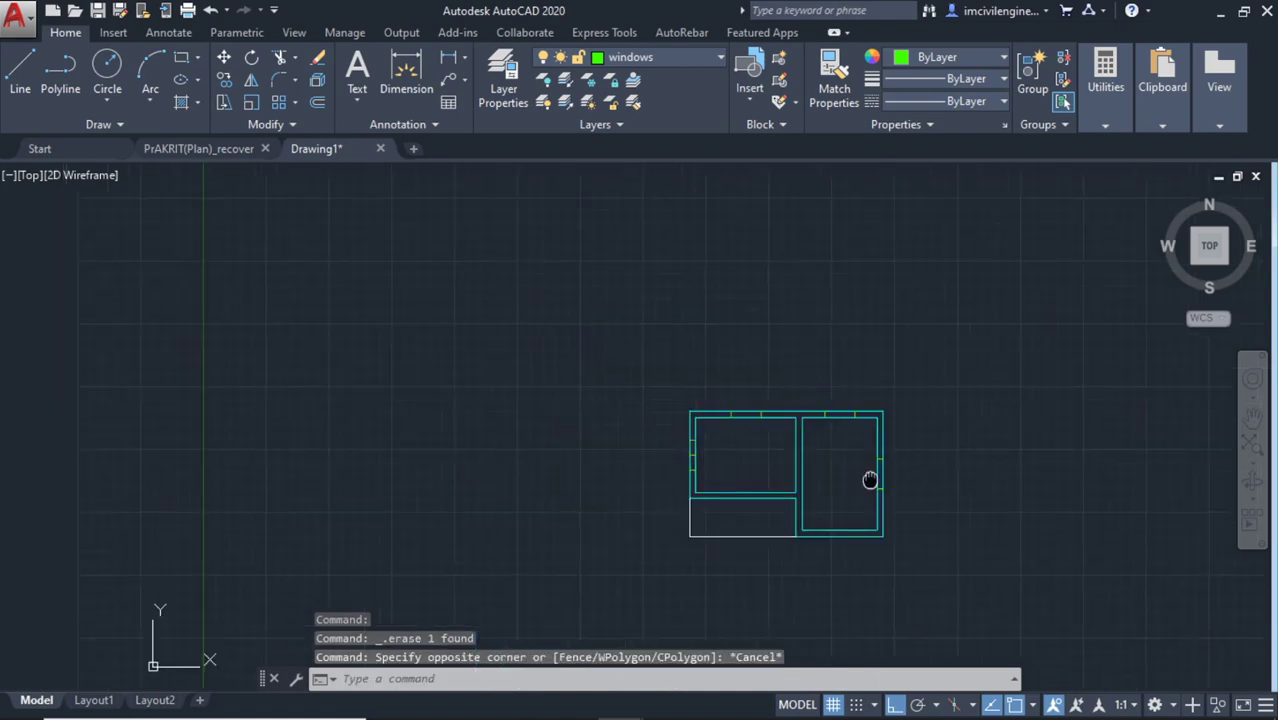
pyautogui.scroll(8, 727, 493)
pyautogui.click(731, 465)
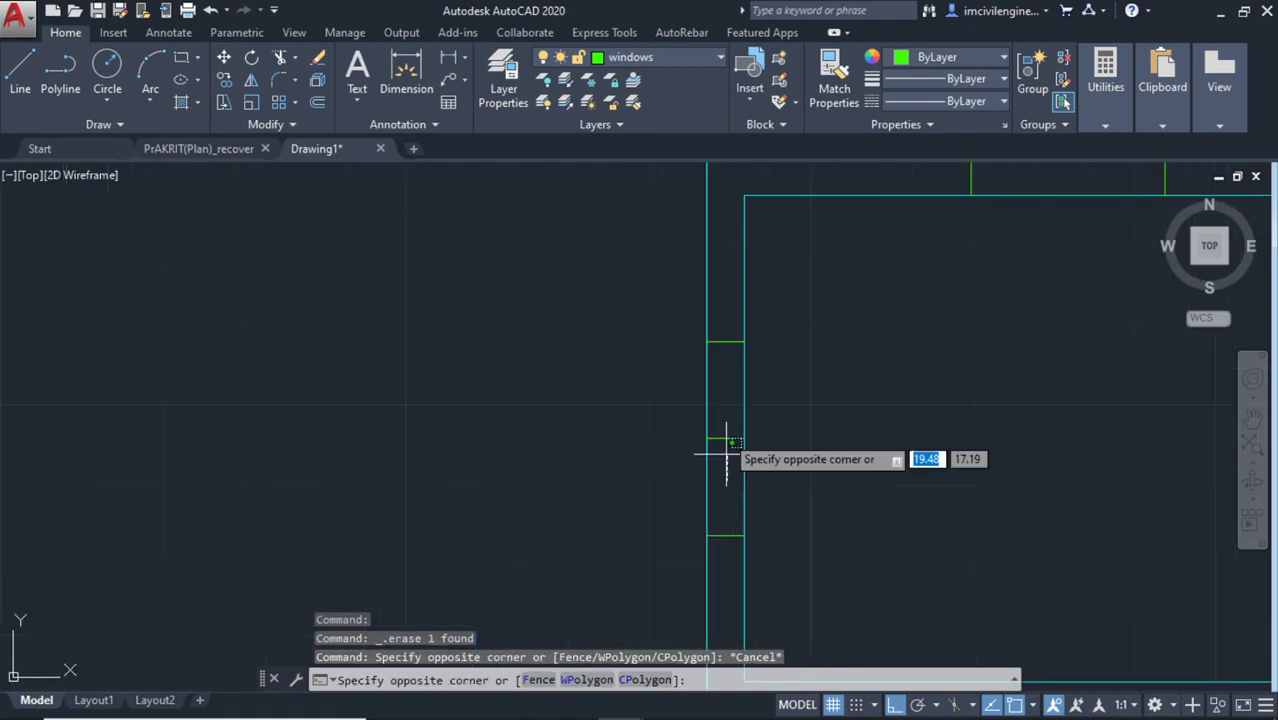
pyautogui.click(721, 418)
pyautogui.press('Delete')
pyautogui.scroll(-2, 816, 455)
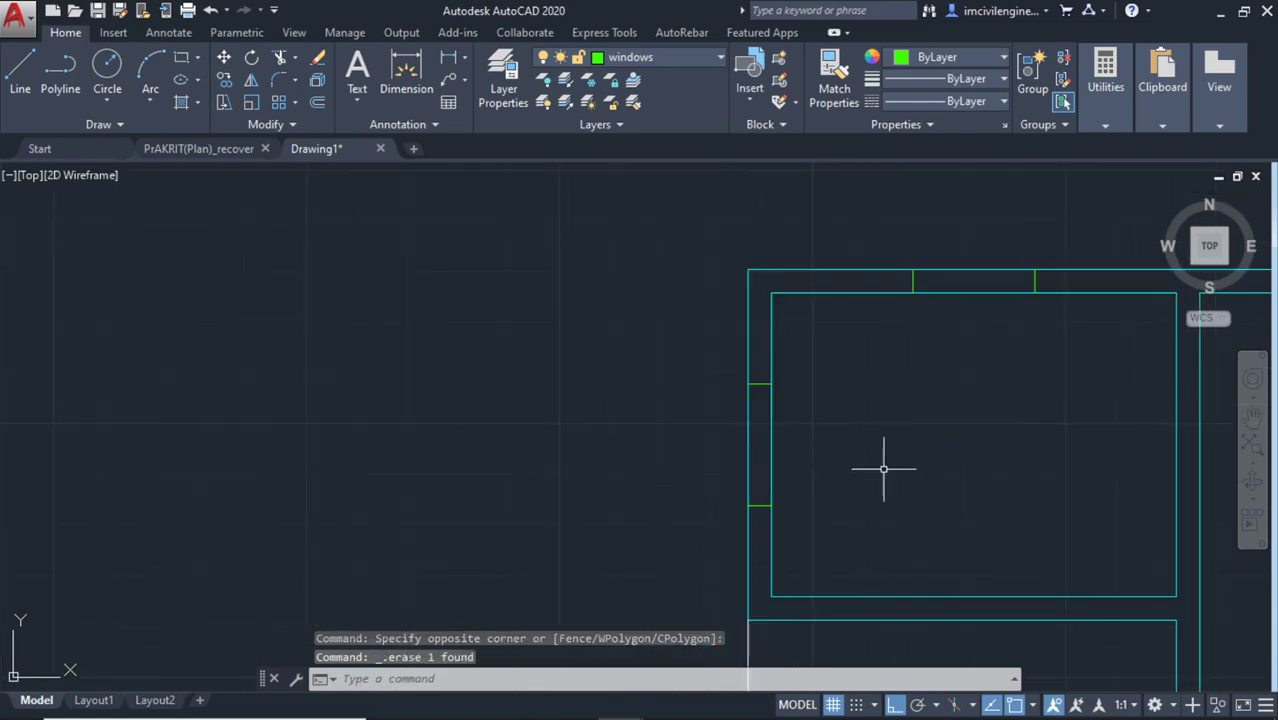
pyautogui.moveTo(884, 468)
pyautogui.mouseDown(button='middle')
pyautogui.moveTo(657, 493)
pyautogui.moveTo(579, 466)
pyautogui.mouseUp(button='middle')
pyautogui.scroll(-2, 657, 493)
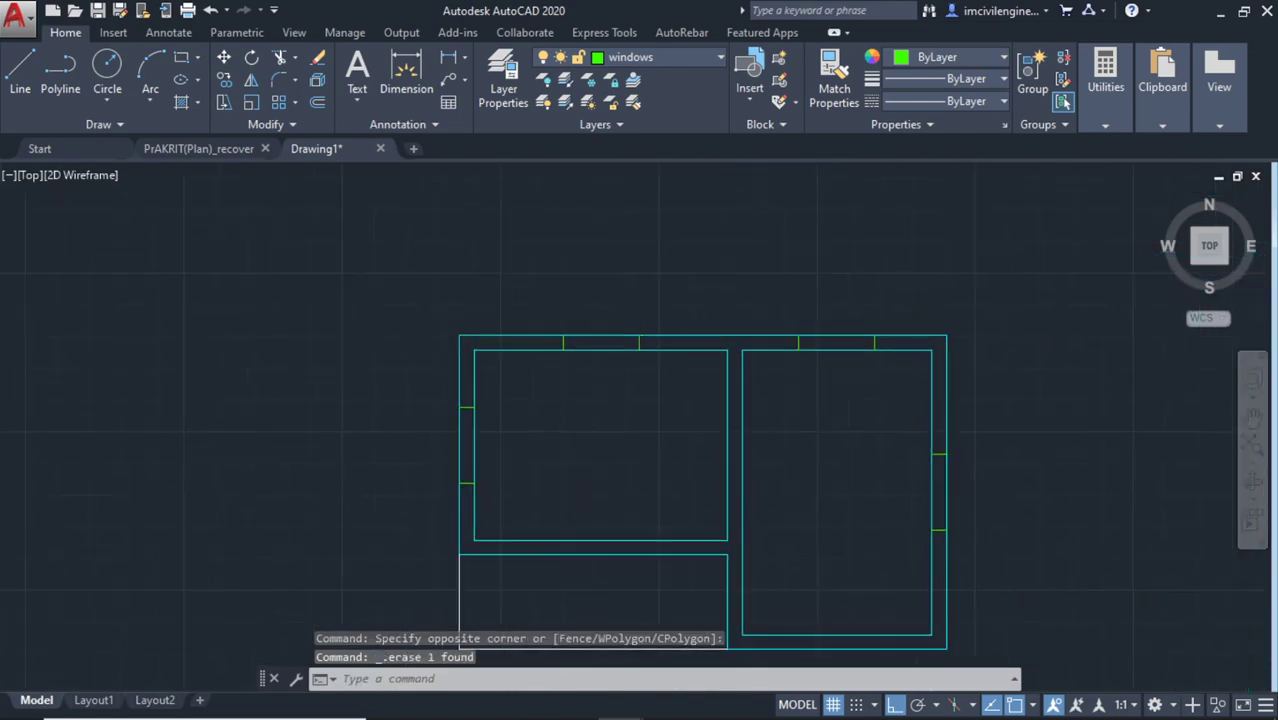
pyautogui.moveTo(673, 503); pyautogui.dragTo(585, 443, button='middle')
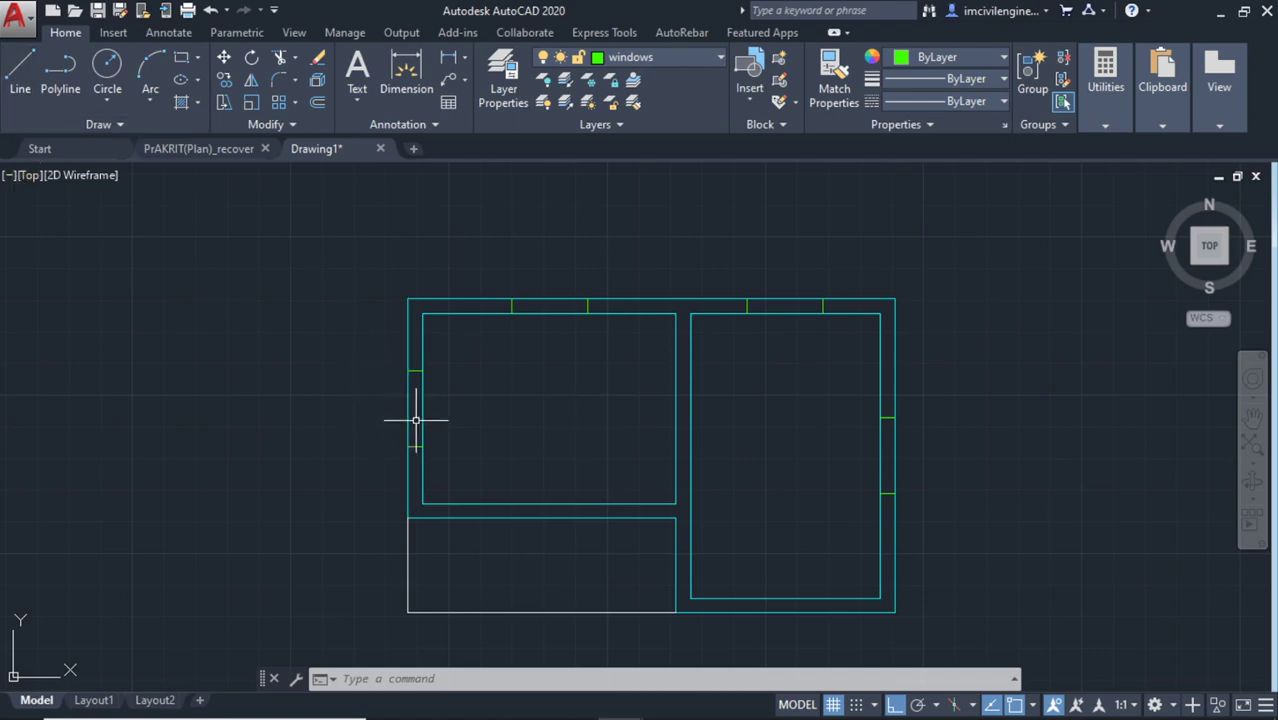
# Draw two vertical glazing lines spanning the left-wall window opening
pyautogui.scroll(2, 416, 420)
pyautogui.click(20, 70)
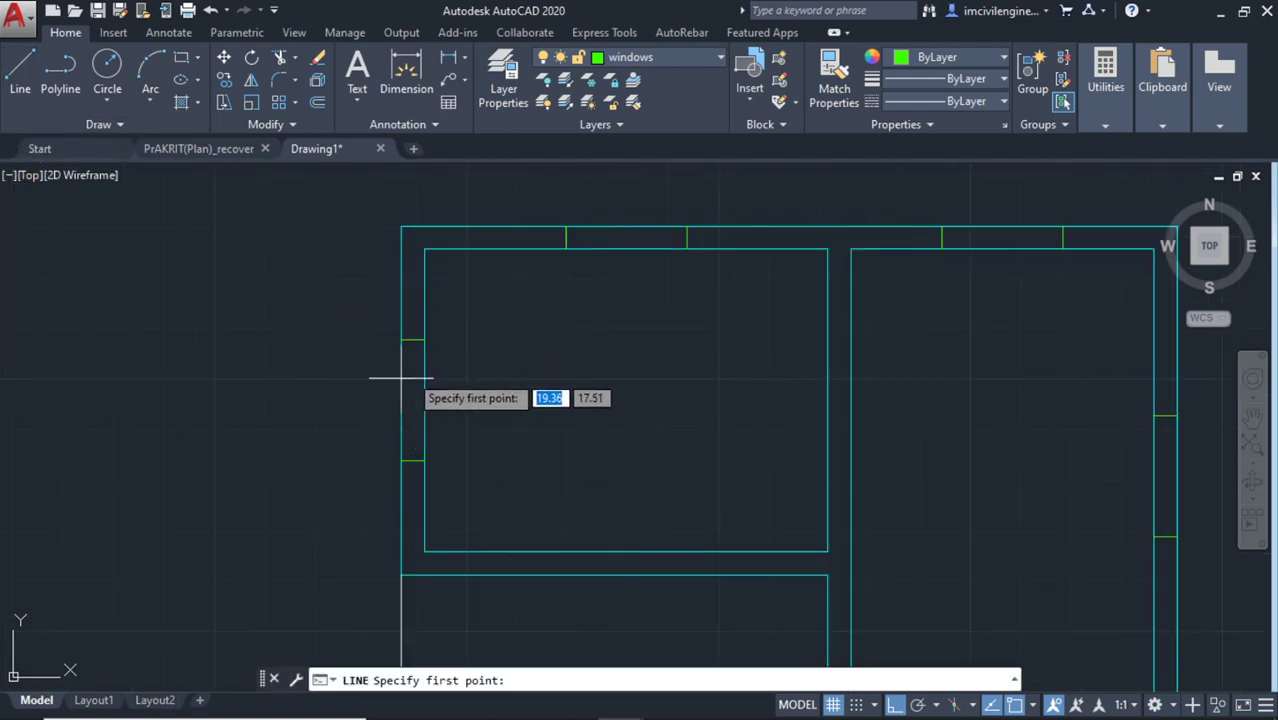
pyautogui.scroll(3, 390, 400)
pyautogui.click(383, 323)
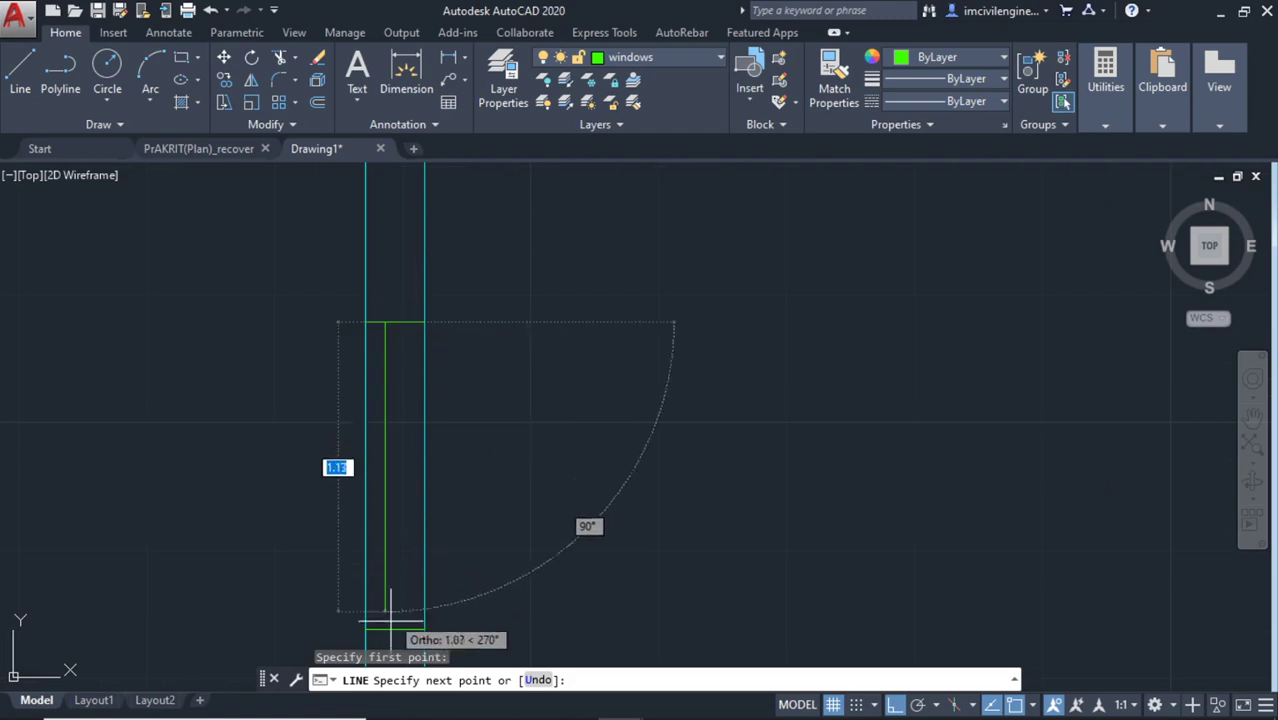
pyautogui.moveTo(385, 610); pyautogui.dragTo(390, 537, button='middle')
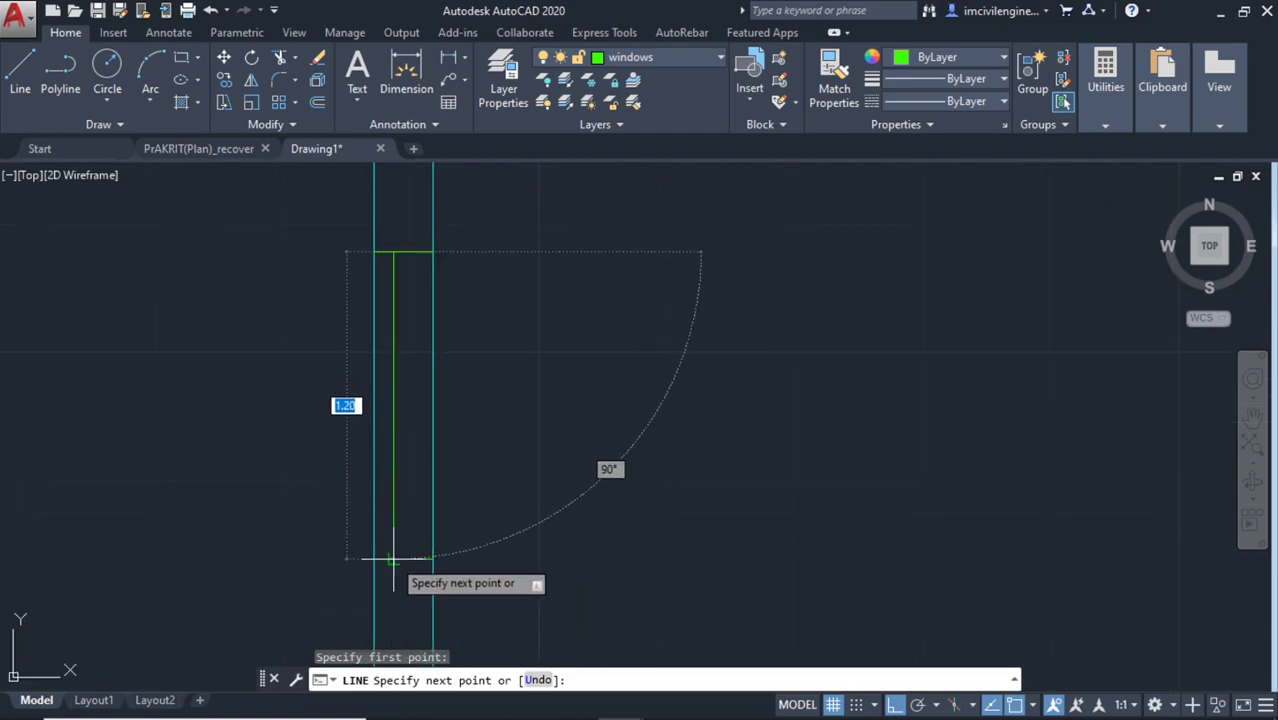
pyautogui.click(393, 560)
pyautogui.press('Escape')
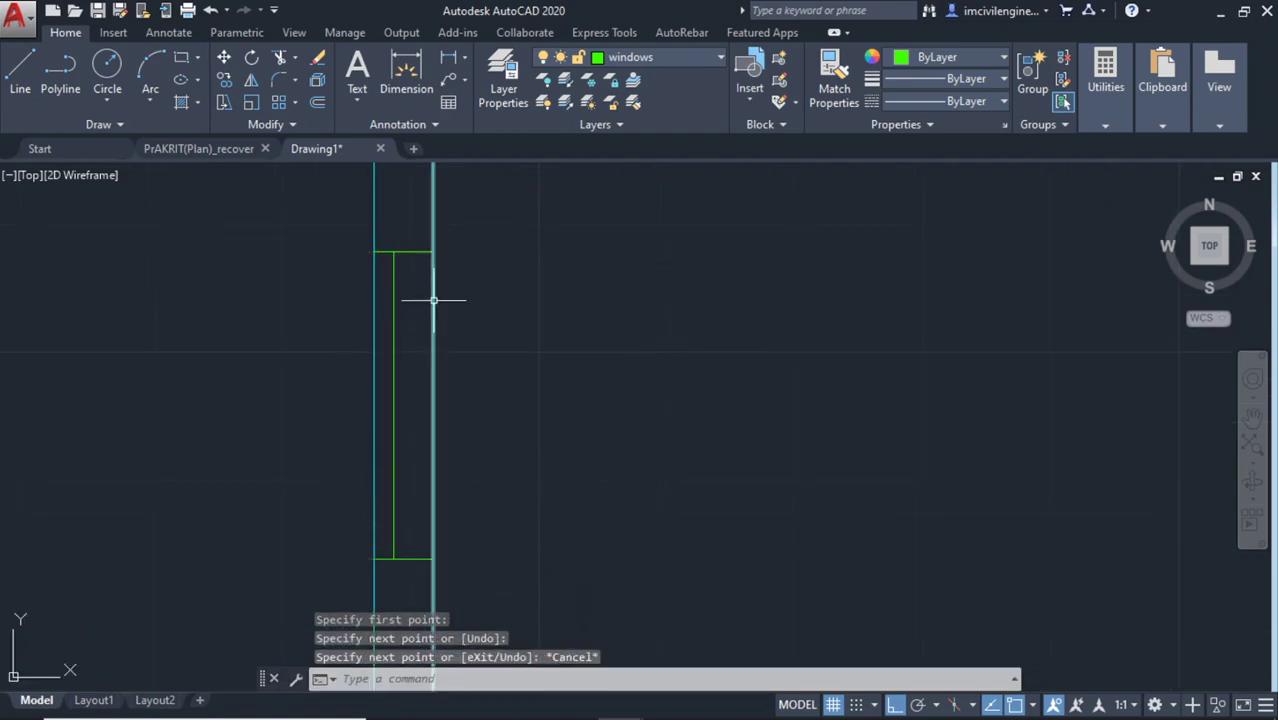
pyautogui.press('space')
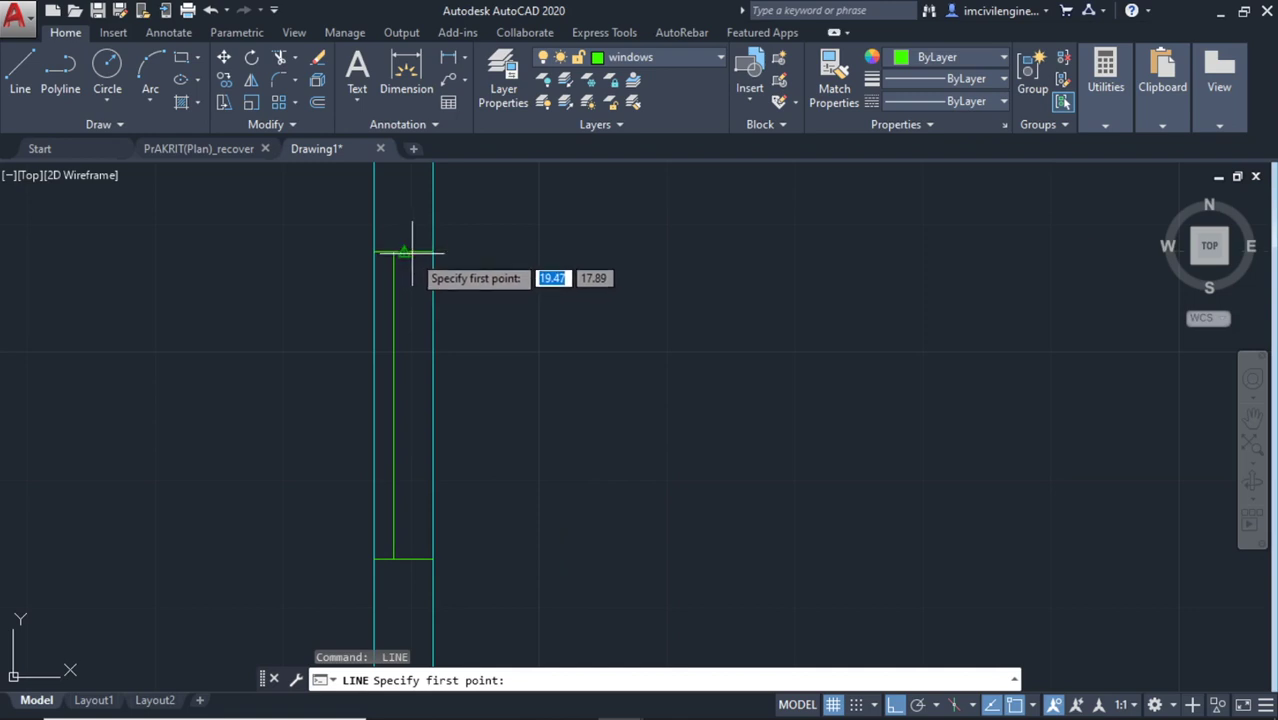
pyautogui.click(411, 252)
pyautogui.press('Escape')
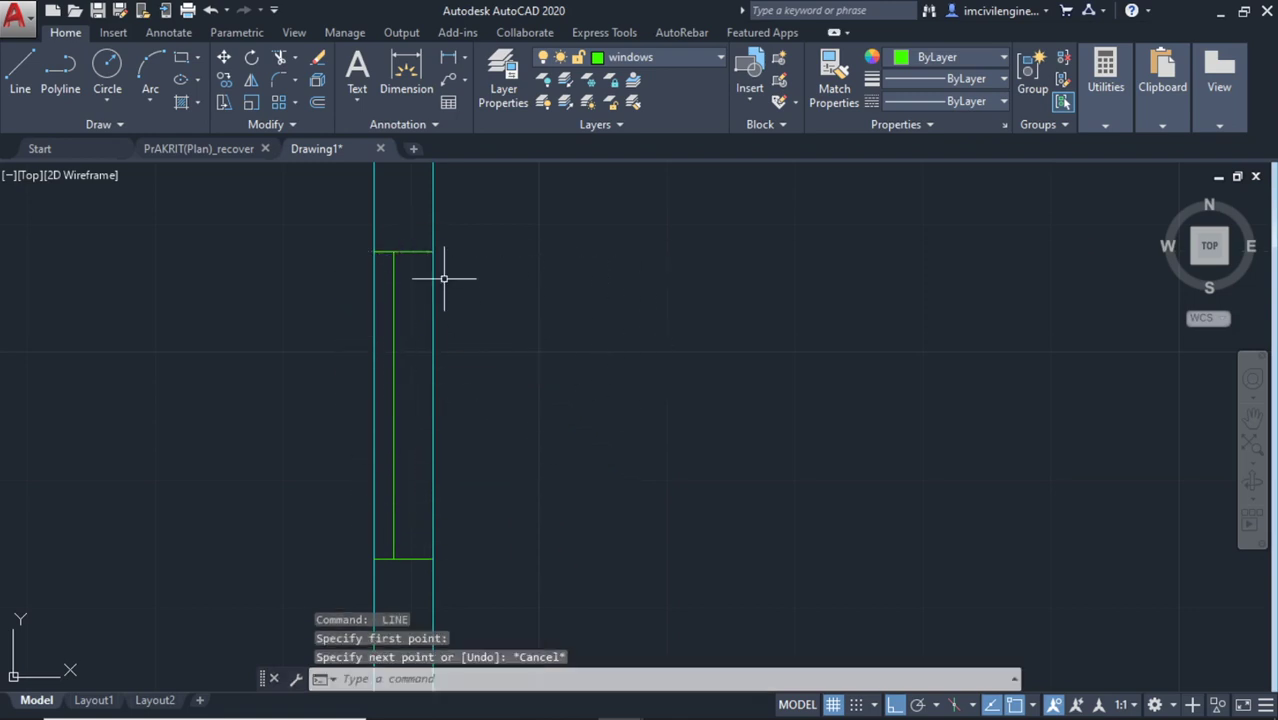
pyautogui.scroll(4, 444, 278)
pyautogui.press('space')
pyautogui.click(393, 218)
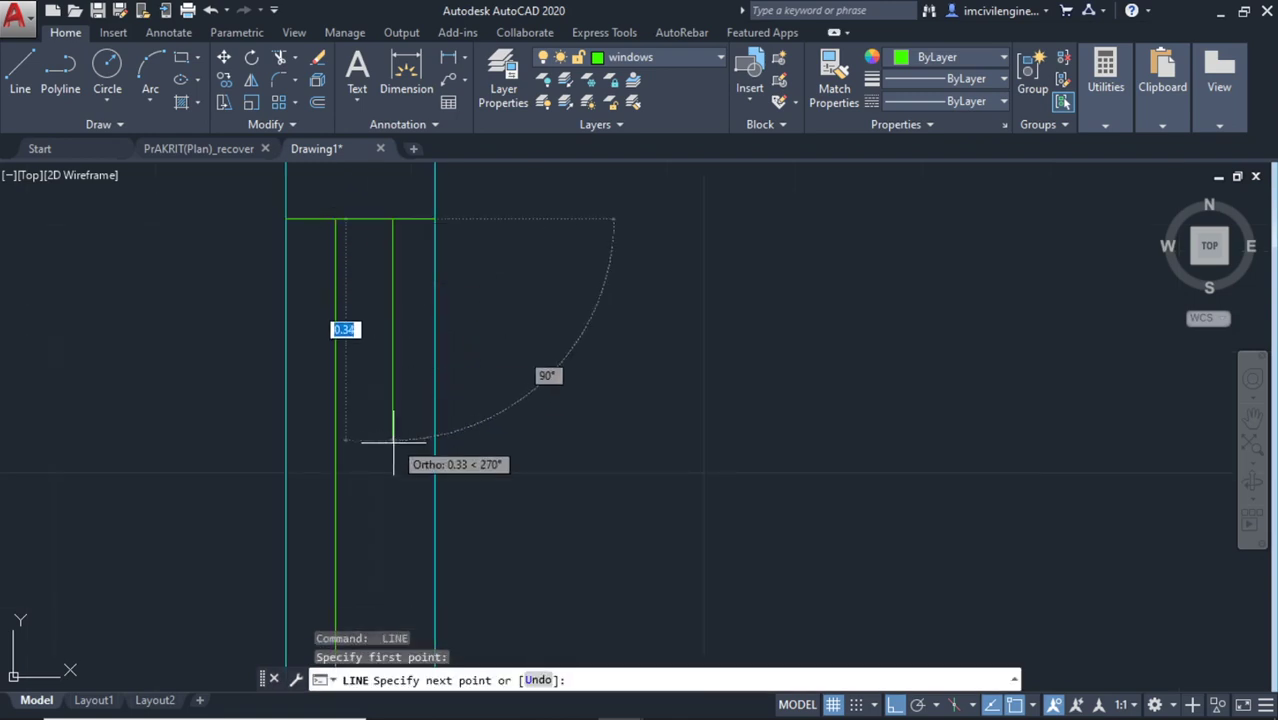
pyautogui.scroll(-3, 393, 437)
pyautogui.scroll(1, 400, 430)
pyautogui.scroll(3, 385, 400)
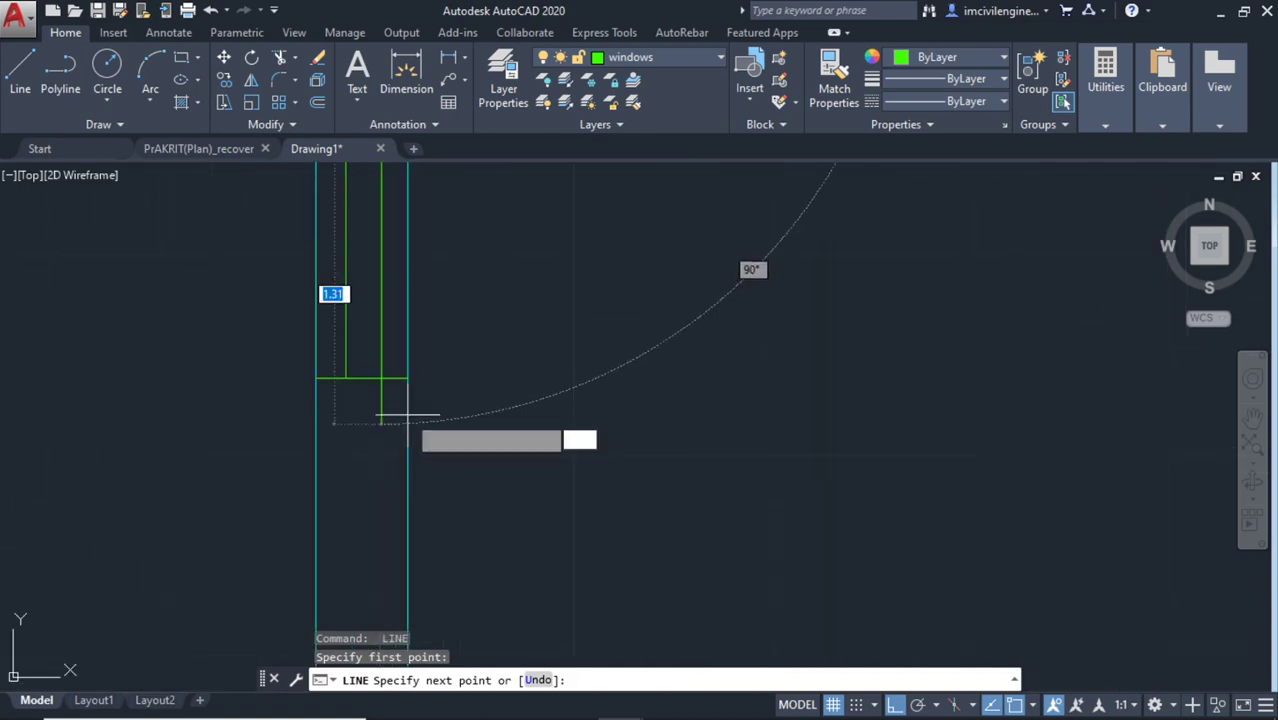
pyautogui.click(378, 363)
pyautogui.press('Escape')
# Draw two horizontal glazing lines across the left room's top-wall window
pyautogui.scroll(-3, 385, 377)
pyautogui.moveTo(644, 348); pyautogui.dragTo(492, 345, button='middle')
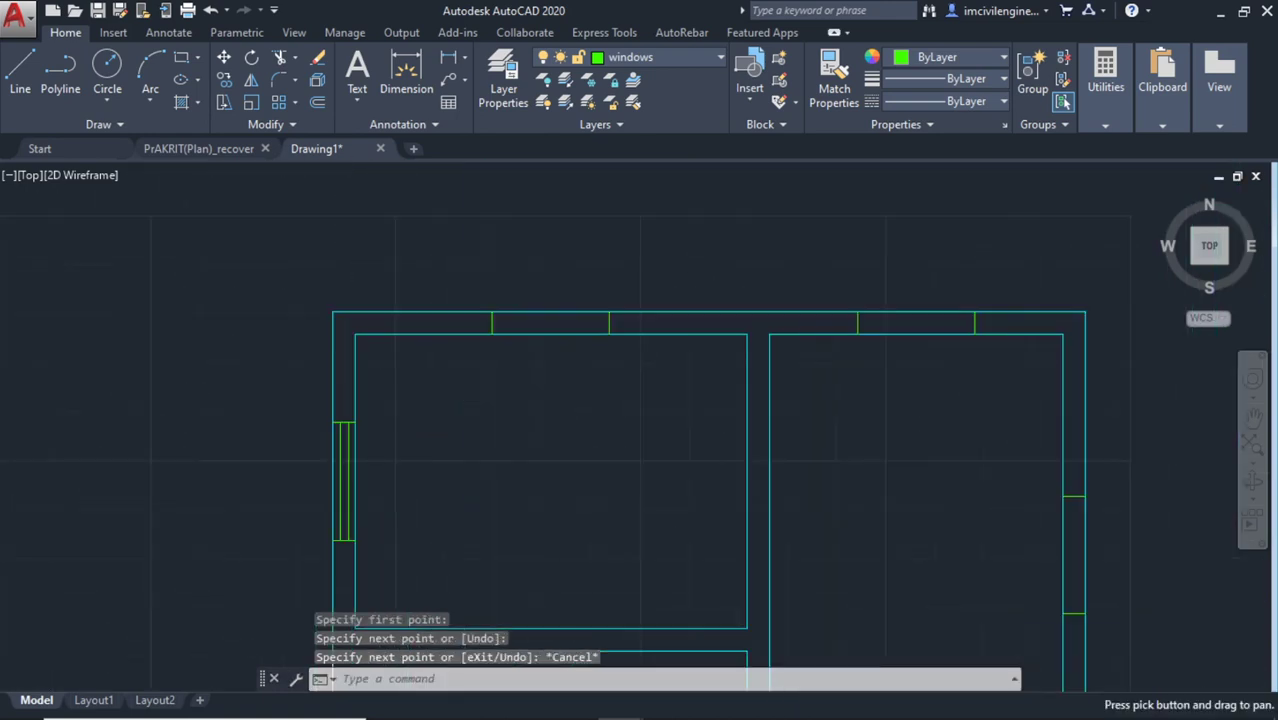
pyautogui.scroll(2, 480, 330)
pyautogui.scroll(2, 470, 345)
pyautogui.press('space')
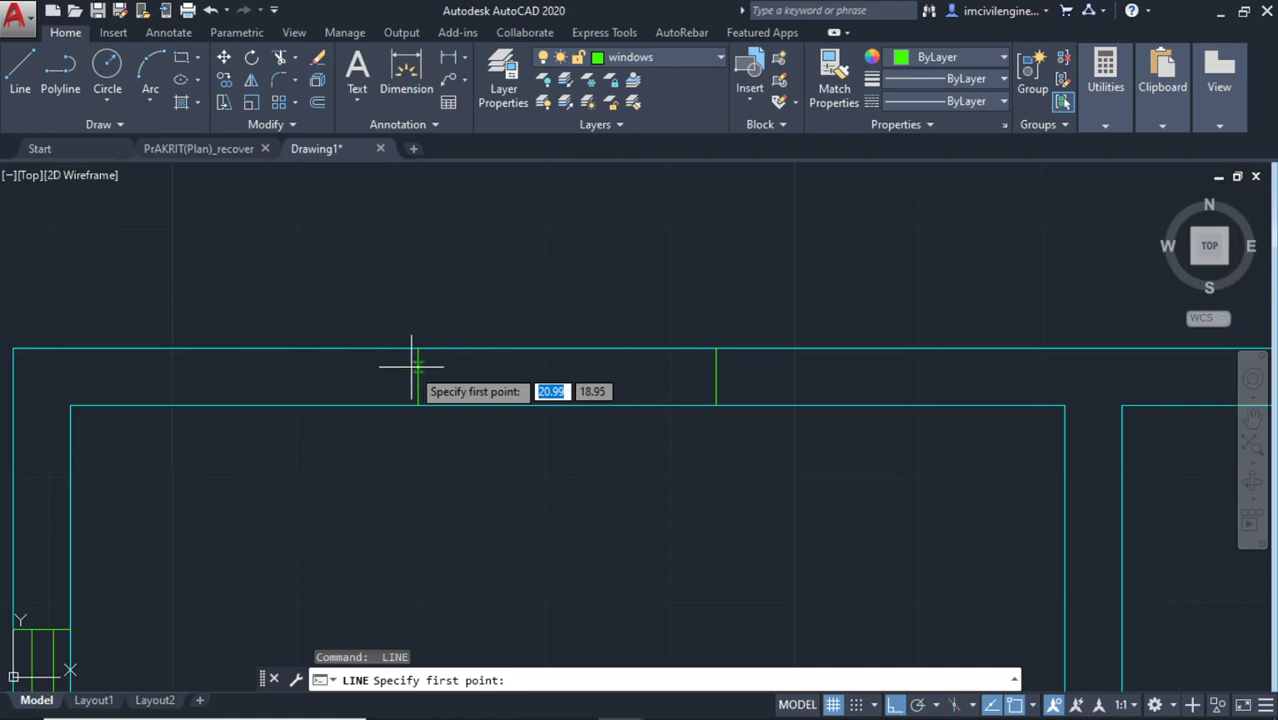
pyautogui.click(417, 366)
pyautogui.click(716, 366)
pyautogui.press('Escape')
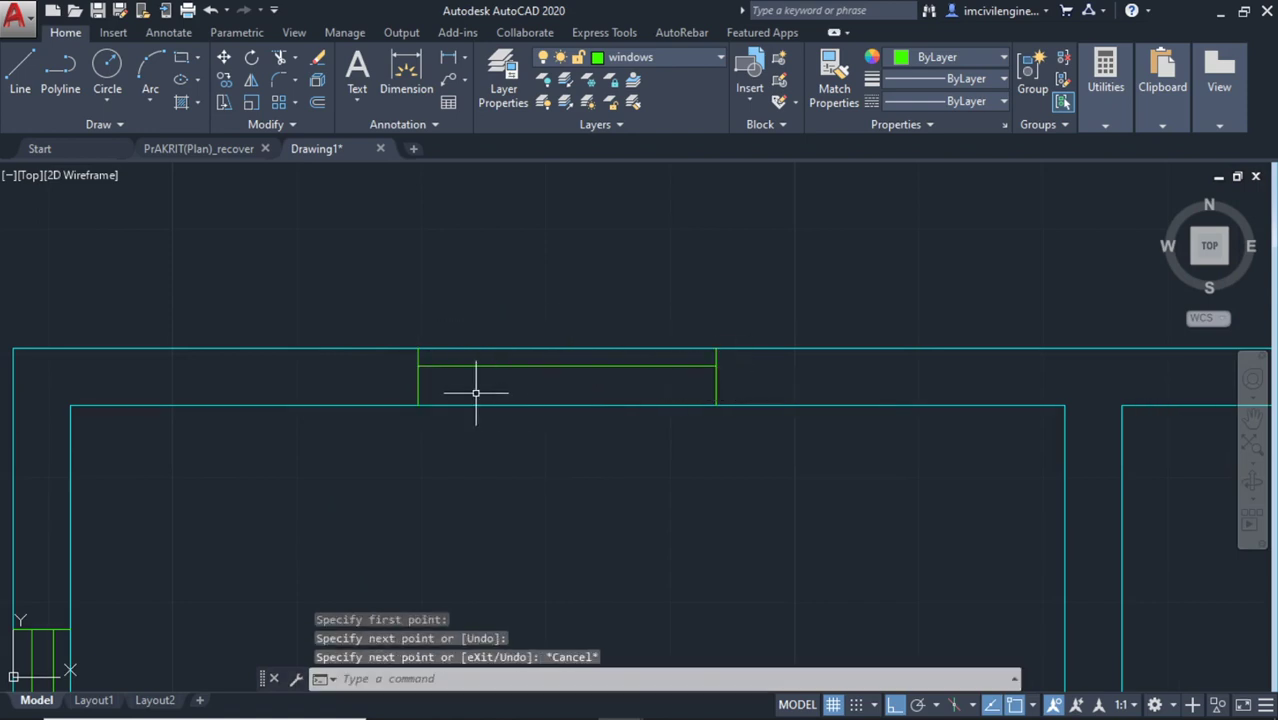
pyautogui.press('space')
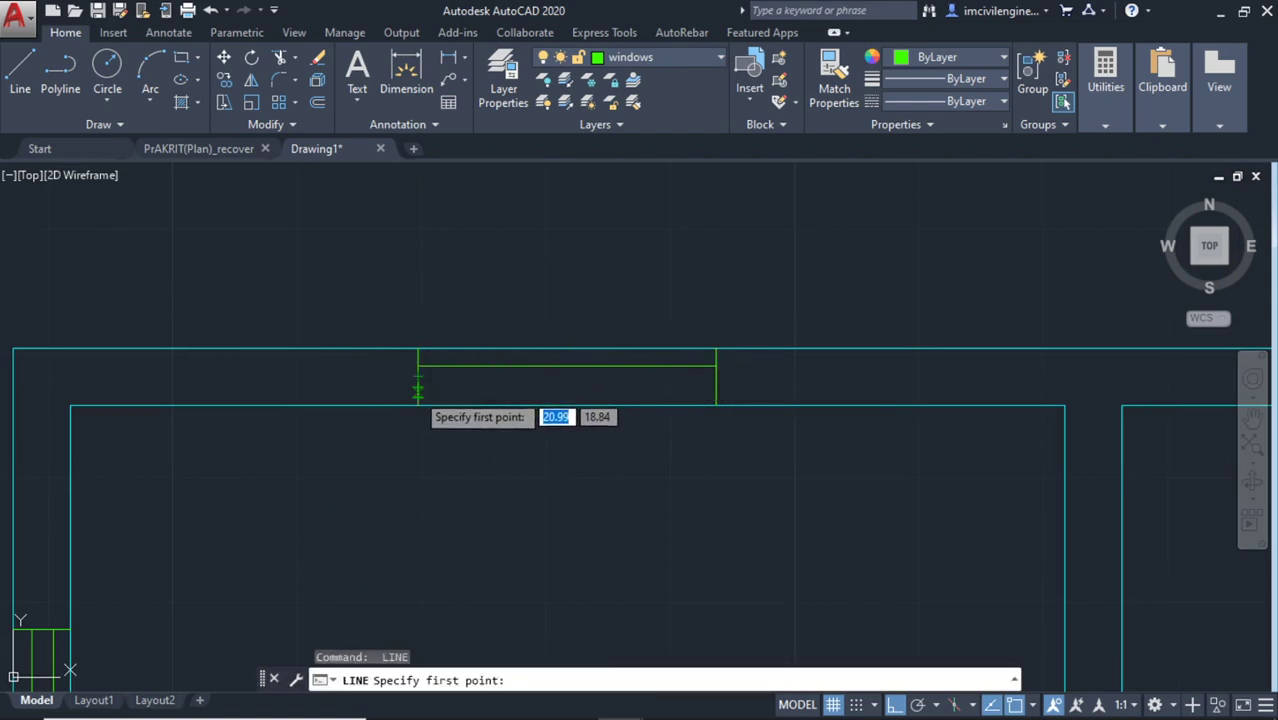
pyautogui.click(418, 388)
pyautogui.click(716, 390)
pyautogui.press('Escape')
pyautogui.scroll(-2, 717, 391)
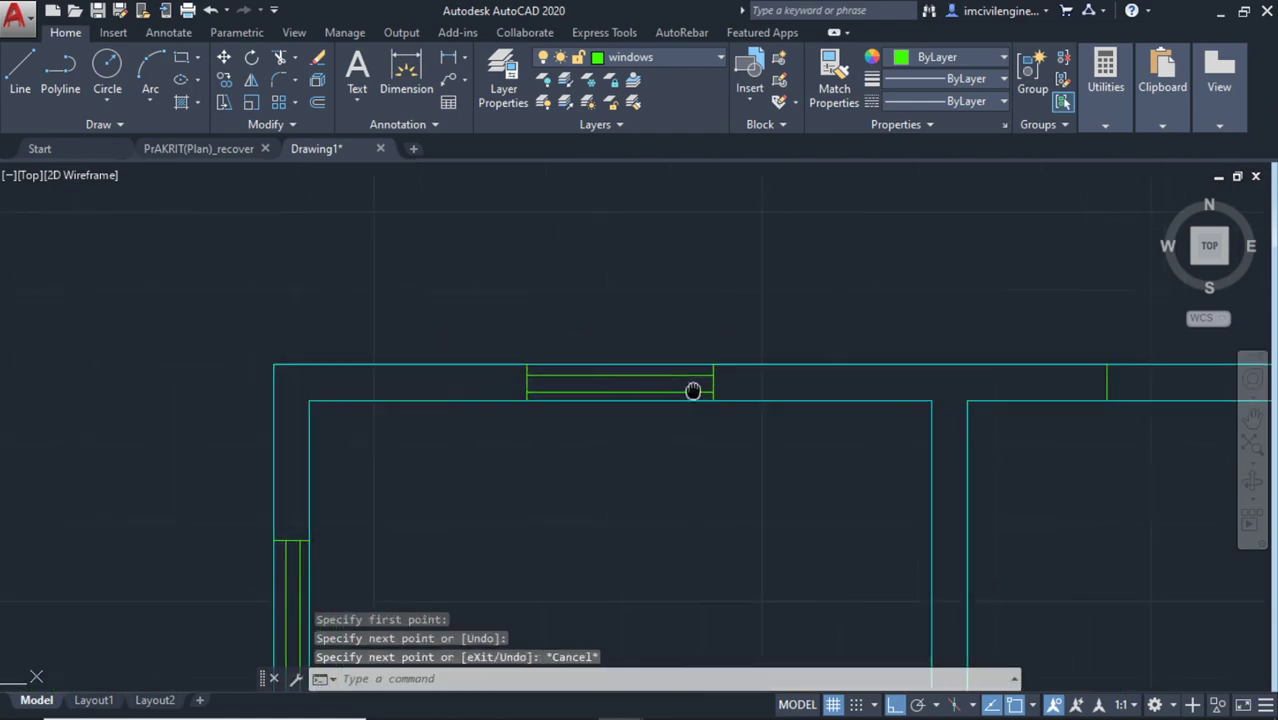
pyautogui.moveTo(693, 390); pyautogui.dragTo(532, 405, button='middle')
pyautogui.scroll(4, 464, 408)
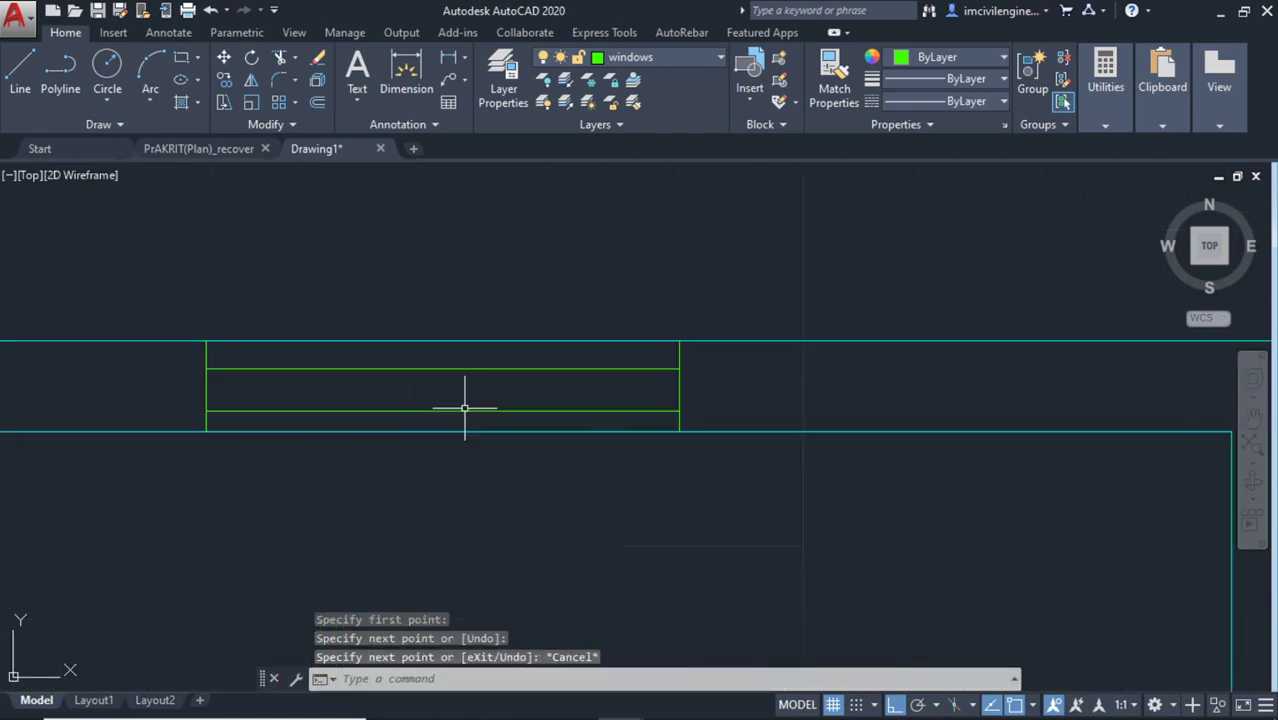
# Copy the two glazing lines into the second top-wall window
pyautogui.click(463, 422)
pyautogui.click(428, 357)
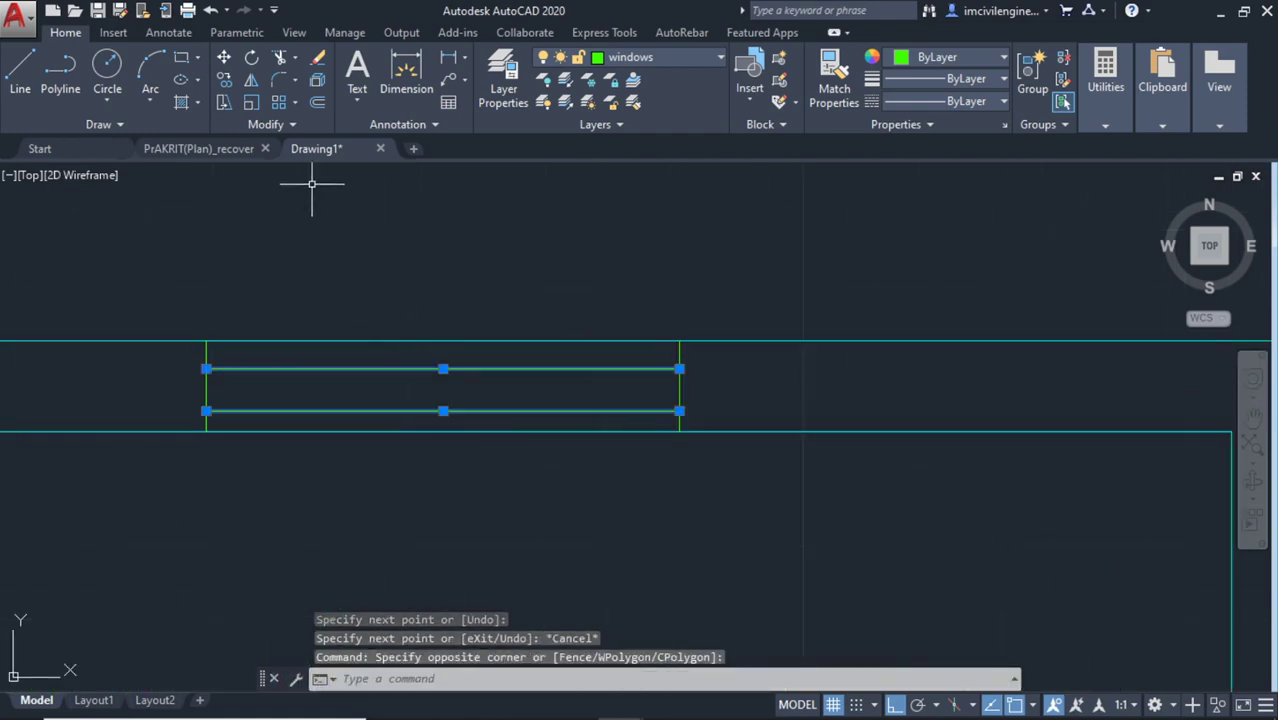
pyautogui.click(226, 82)
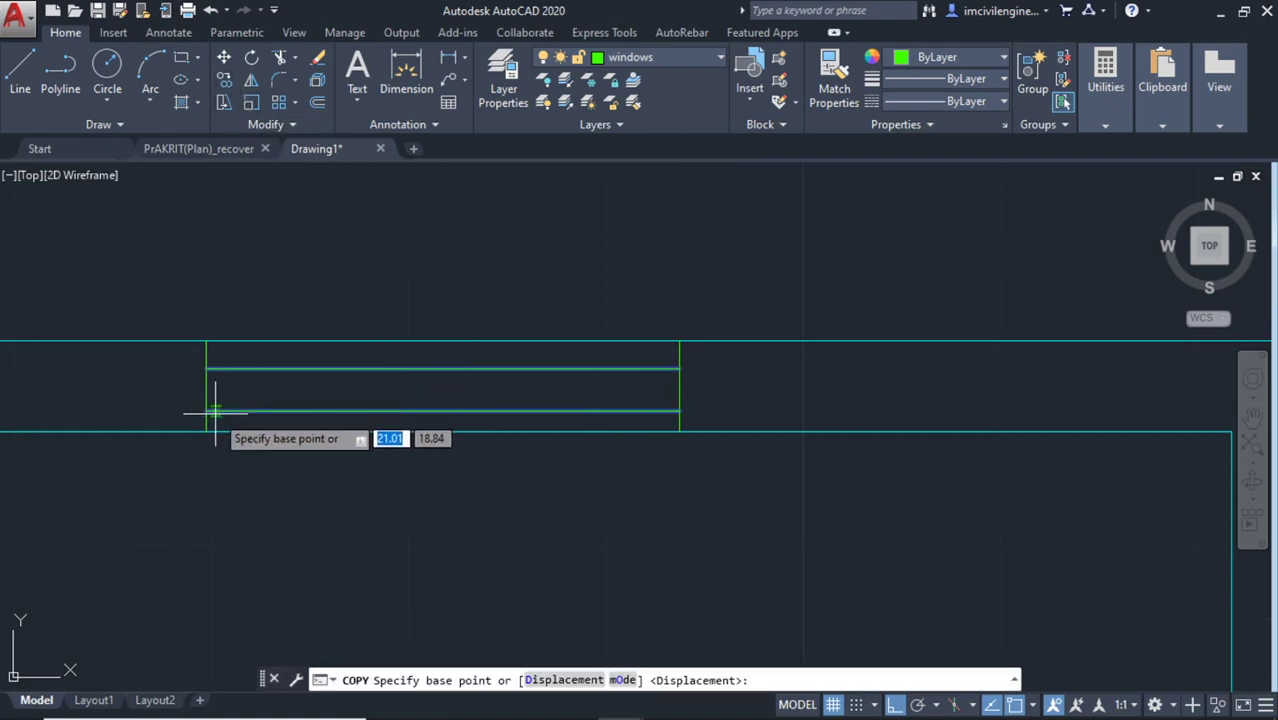
pyautogui.click(206, 431)
pyautogui.moveTo(608, 408); pyautogui.dragTo(94, 416, button='middle')
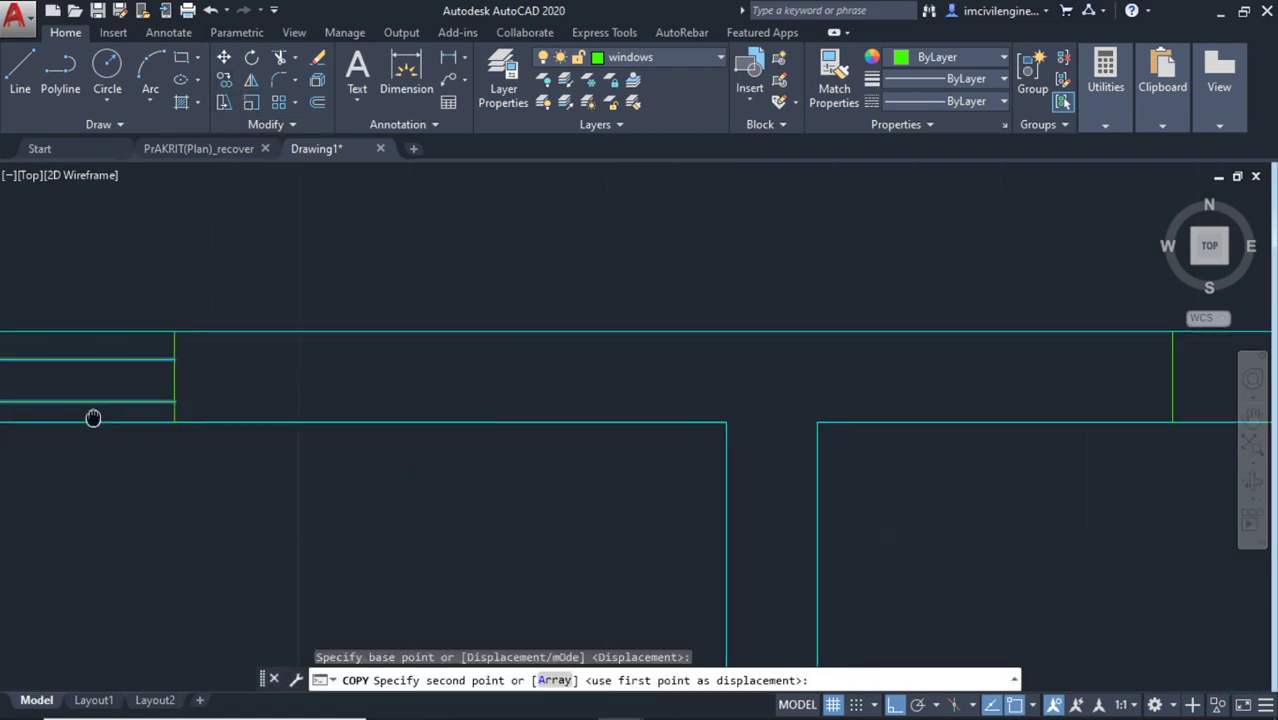
pyautogui.scroll(-2, 335, 396)
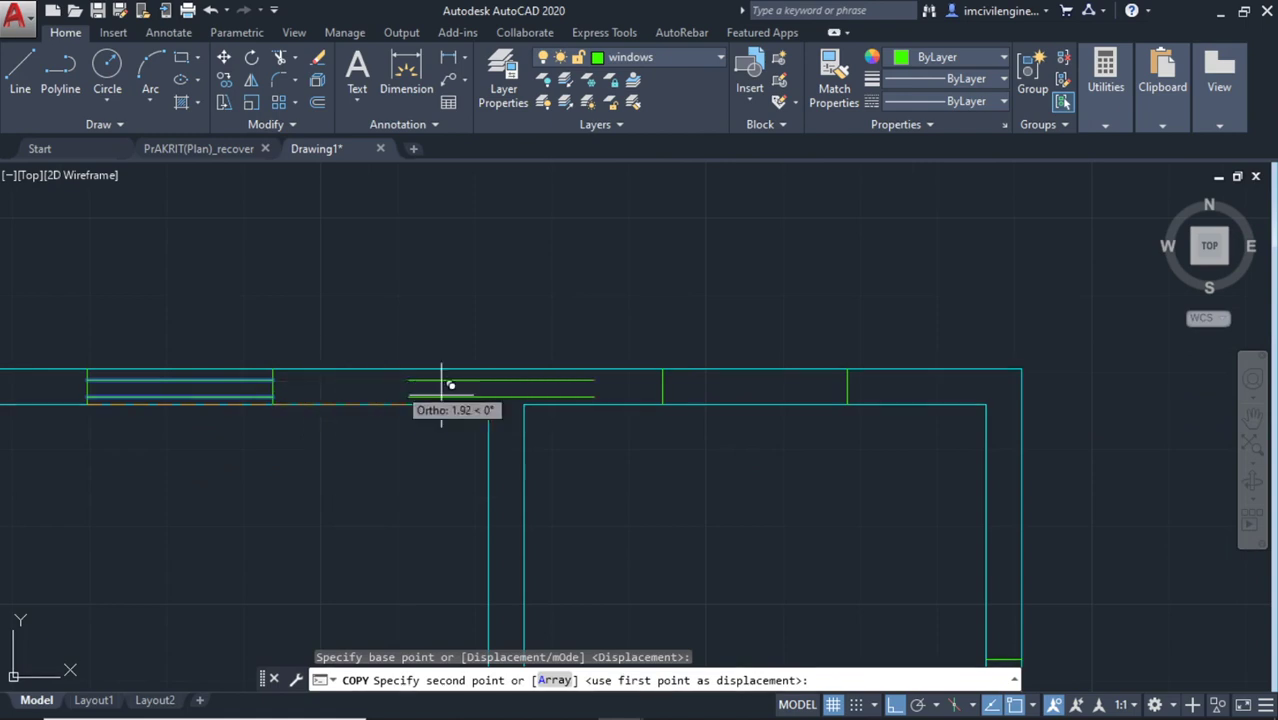
pyautogui.click(671, 395)
pyautogui.press('Escape')
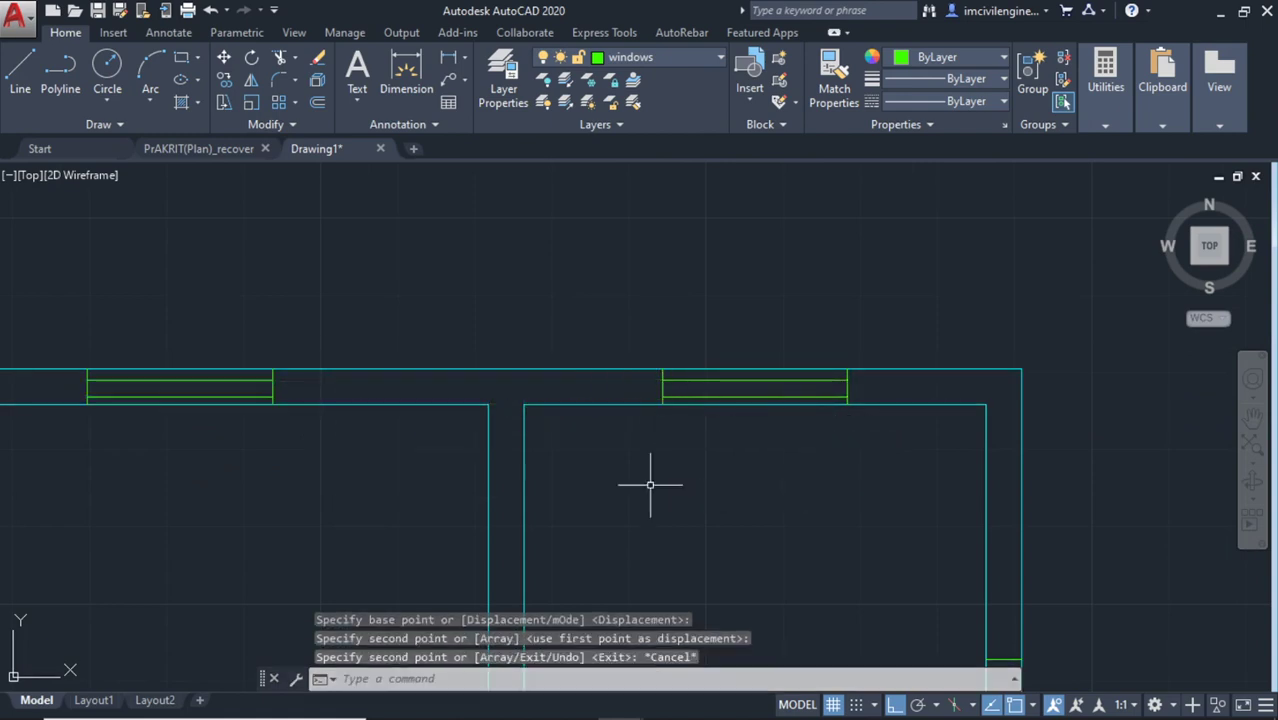
# Draw two vertical glazing lines in the right-wall window, then view the whole plan
pyautogui.scroll(-1, 653, 479)
pyautogui.moveTo(650, 499); pyautogui.dragTo(432, 383, button='middle')
pyautogui.scroll(1, 522, 500)
pyautogui.scroll(1, 556, 423)
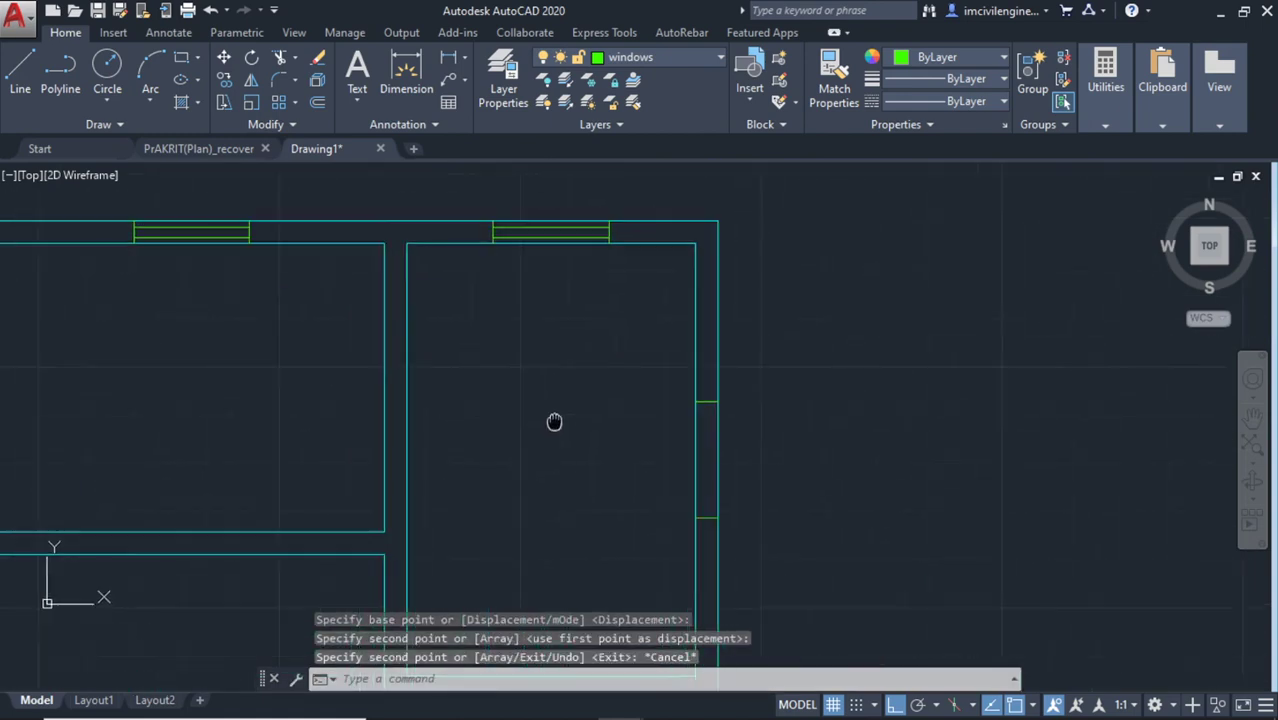
pyautogui.scroll(1, 600, 425)
pyautogui.scroll(1, 676, 429)
pyautogui.click(20, 72)
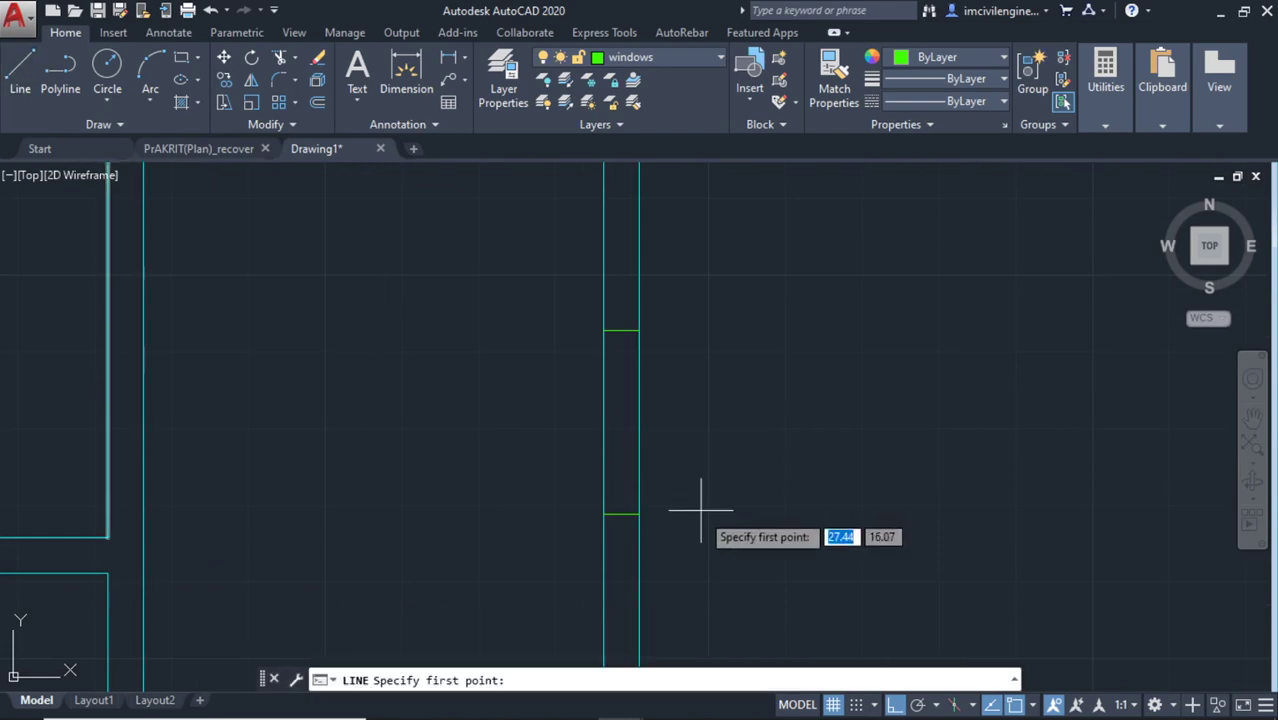
pyautogui.scroll(1, 622, 508)
pyautogui.click(627, 220)
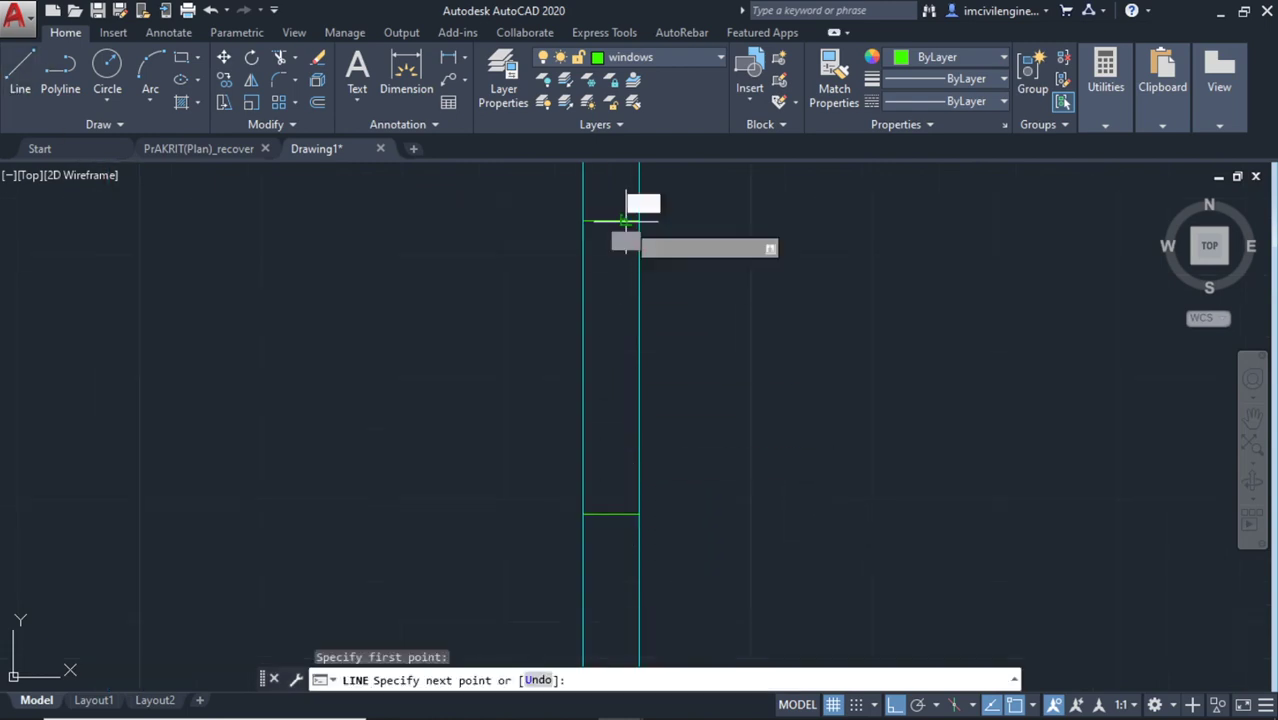
pyautogui.click(627, 514)
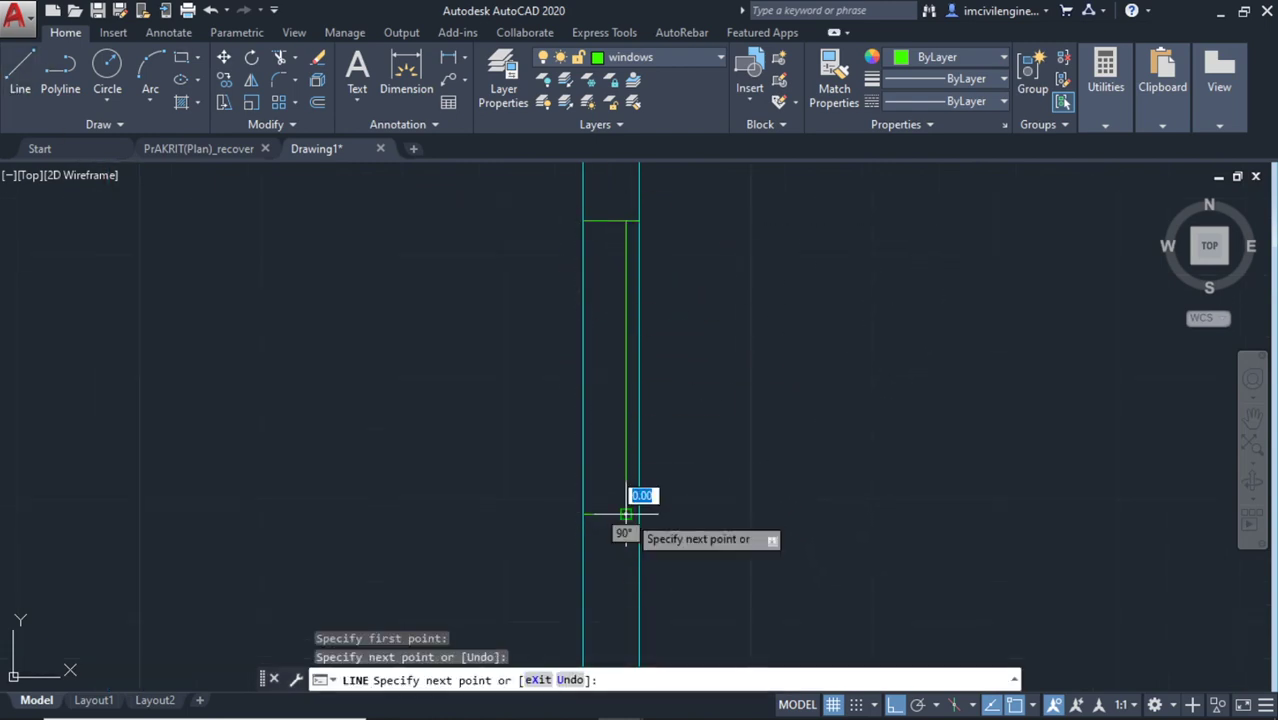
pyautogui.press('Escape')
pyautogui.press('Return')
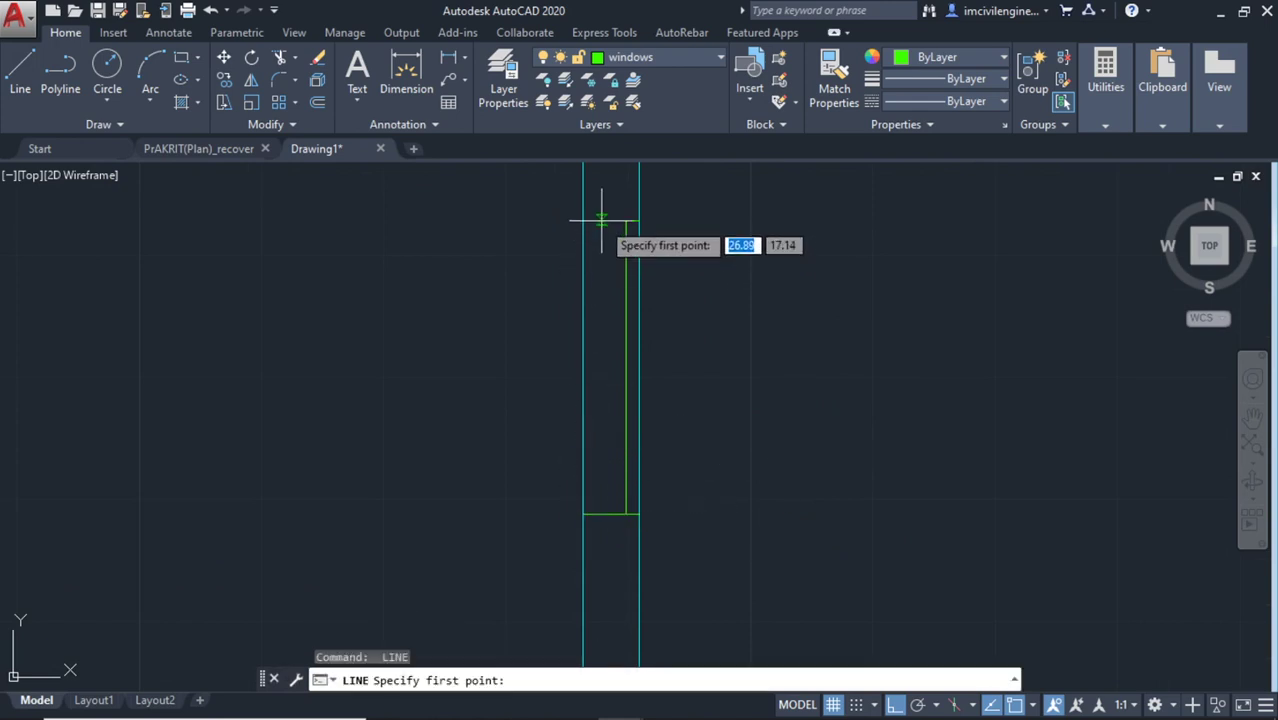
pyautogui.click(601, 221)
pyautogui.click(584, 514)
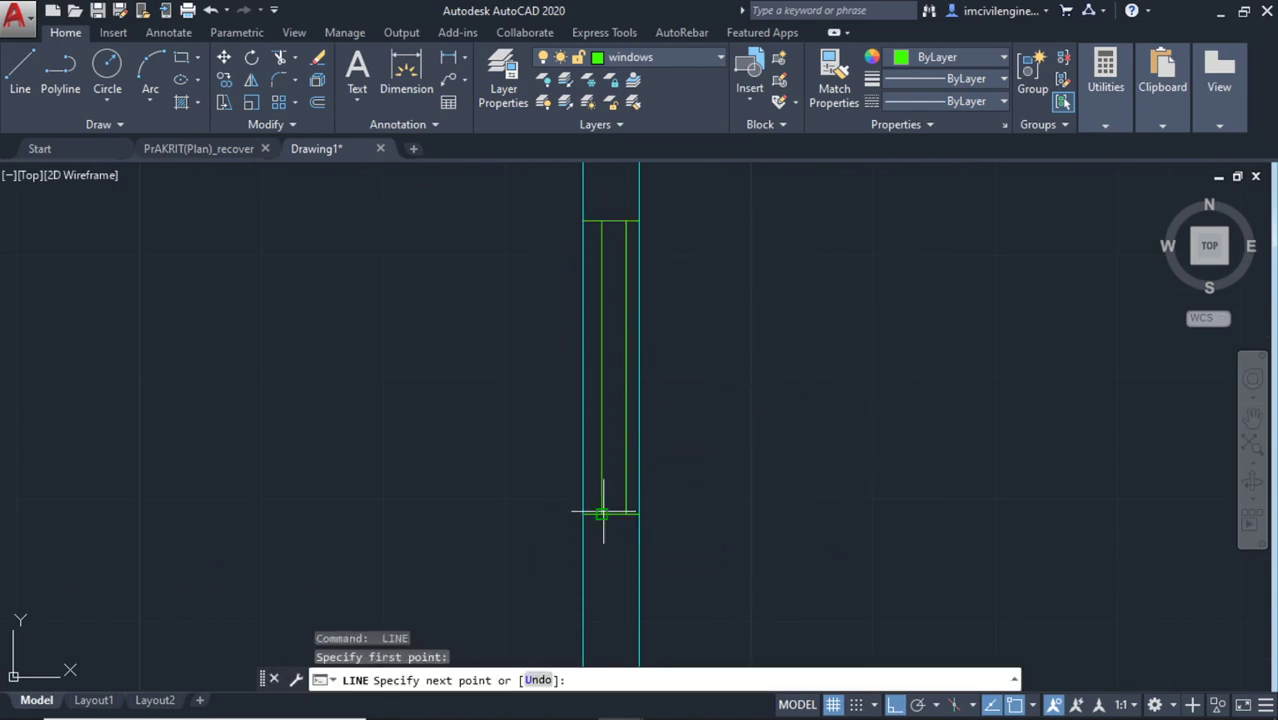
pyautogui.press('Escape')
pyautogui.scroll(-5, 821, 459)
pyautogui.moveTo(529, 459); pyautogui.dragTo(690, 426, button='middle')
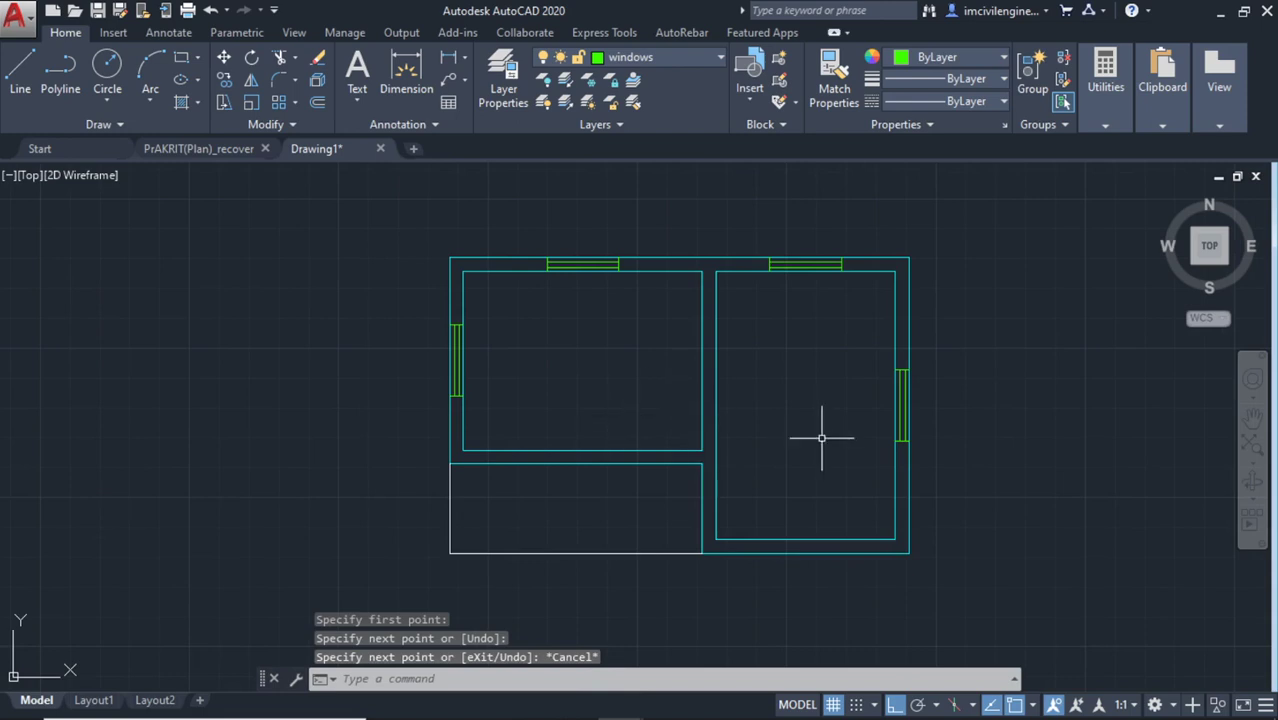
pyautogui.moveTo(821, 437); pyautogui.dragTo(796, 439, button='middle')
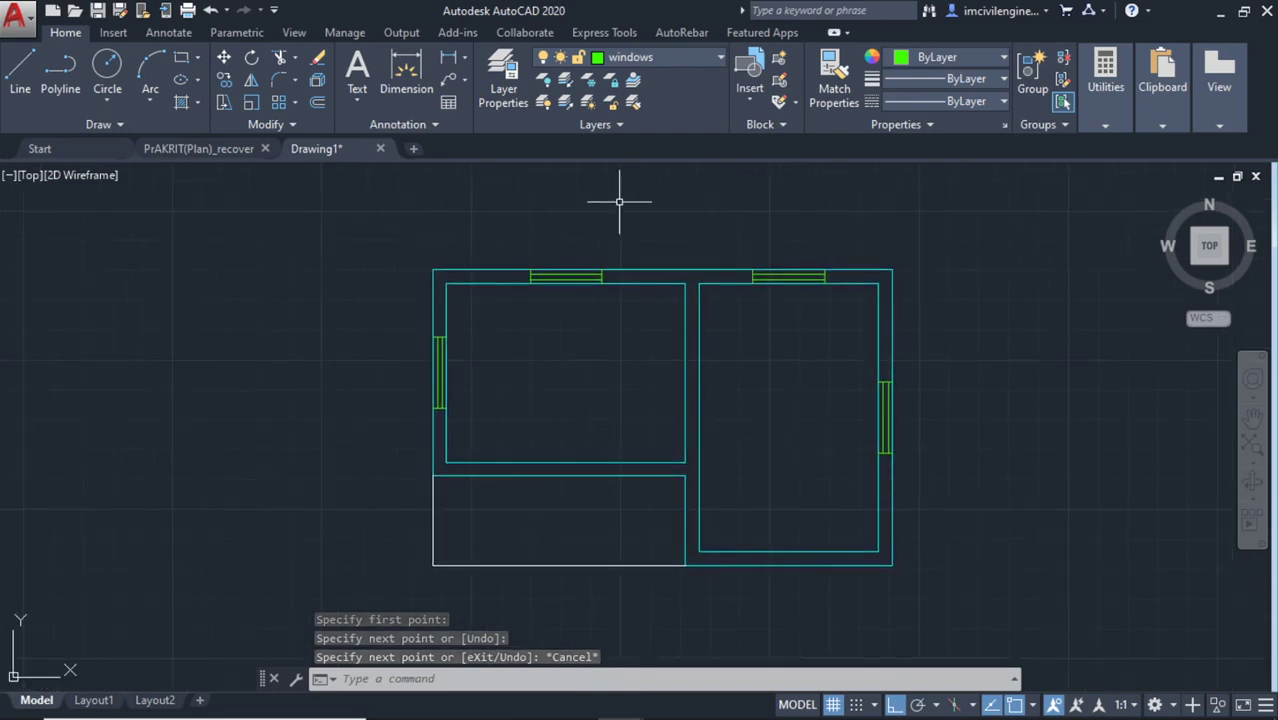
# Make doors the current layer and draw a door-edge line across the central wall
pyautogui.click(676, 55)
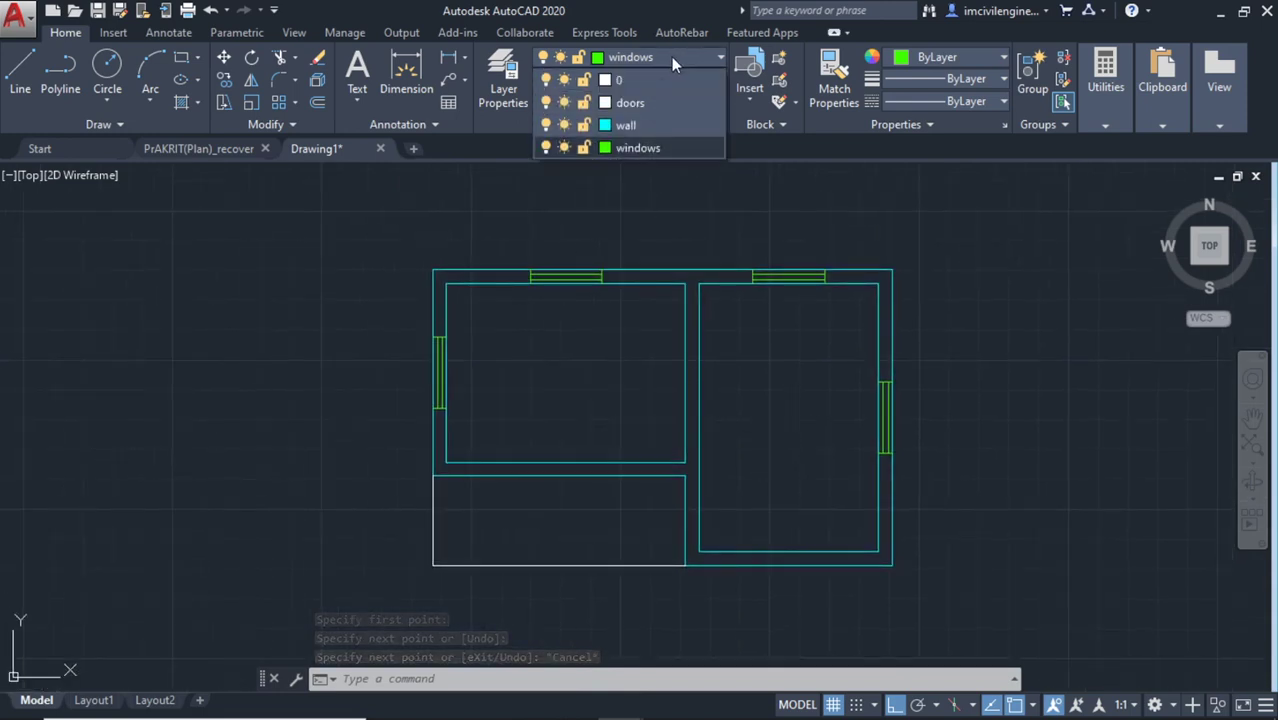
pyautogui.click(642, 105)
pyautogui.scroll(2, 709, 357)
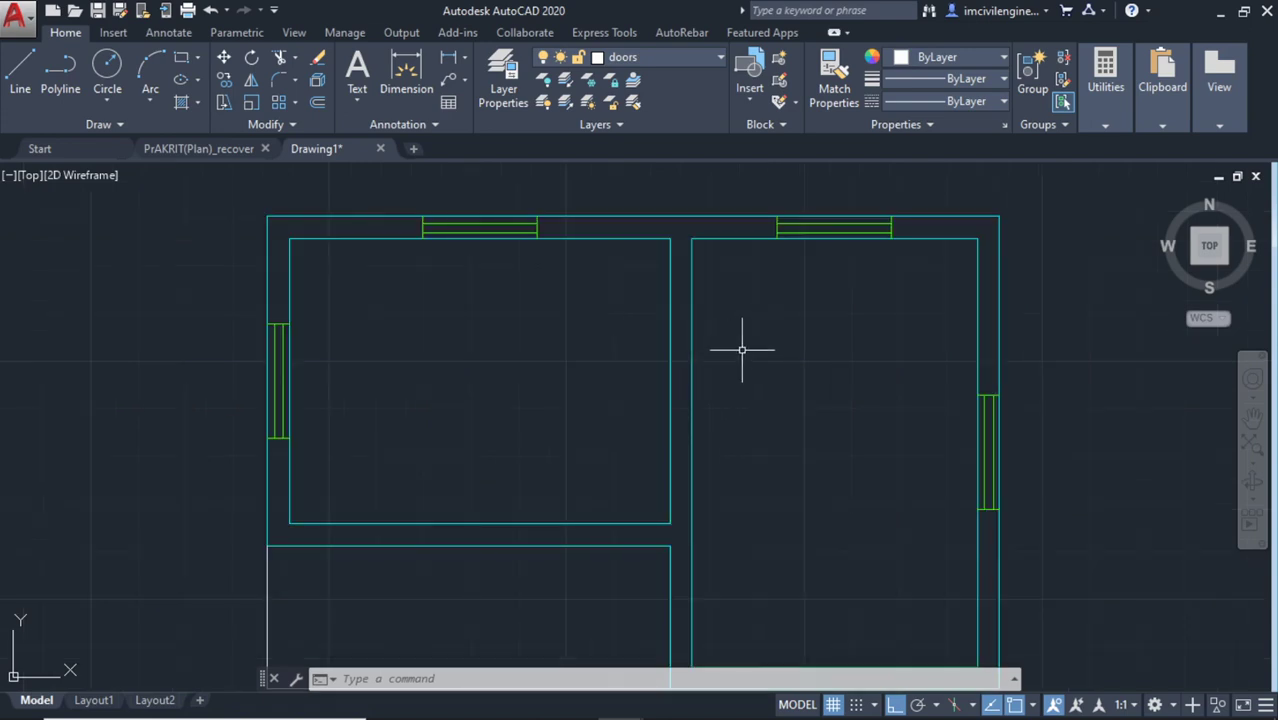
pyautogui.moveTo(742, 350); pyautogui.dragTo(727, 340, button='middle')
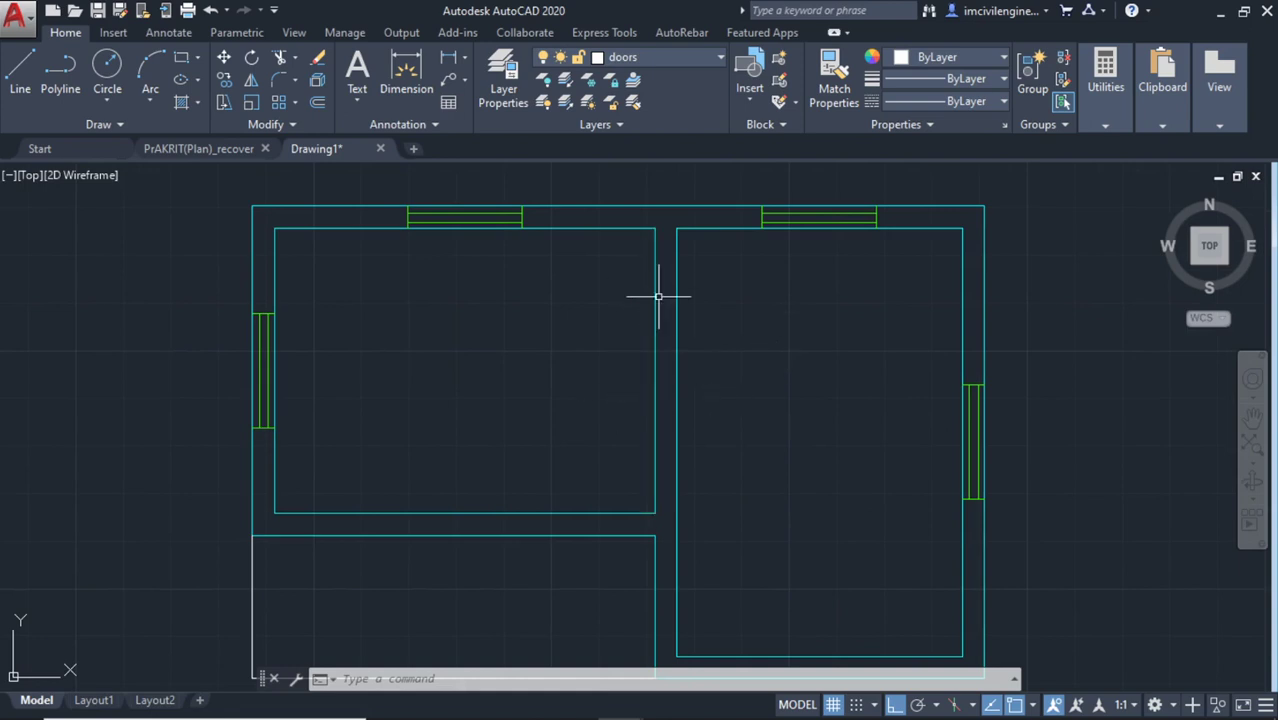
pyautogui.click(18, 68)
pyautogui.scroll(2, 690, 288)
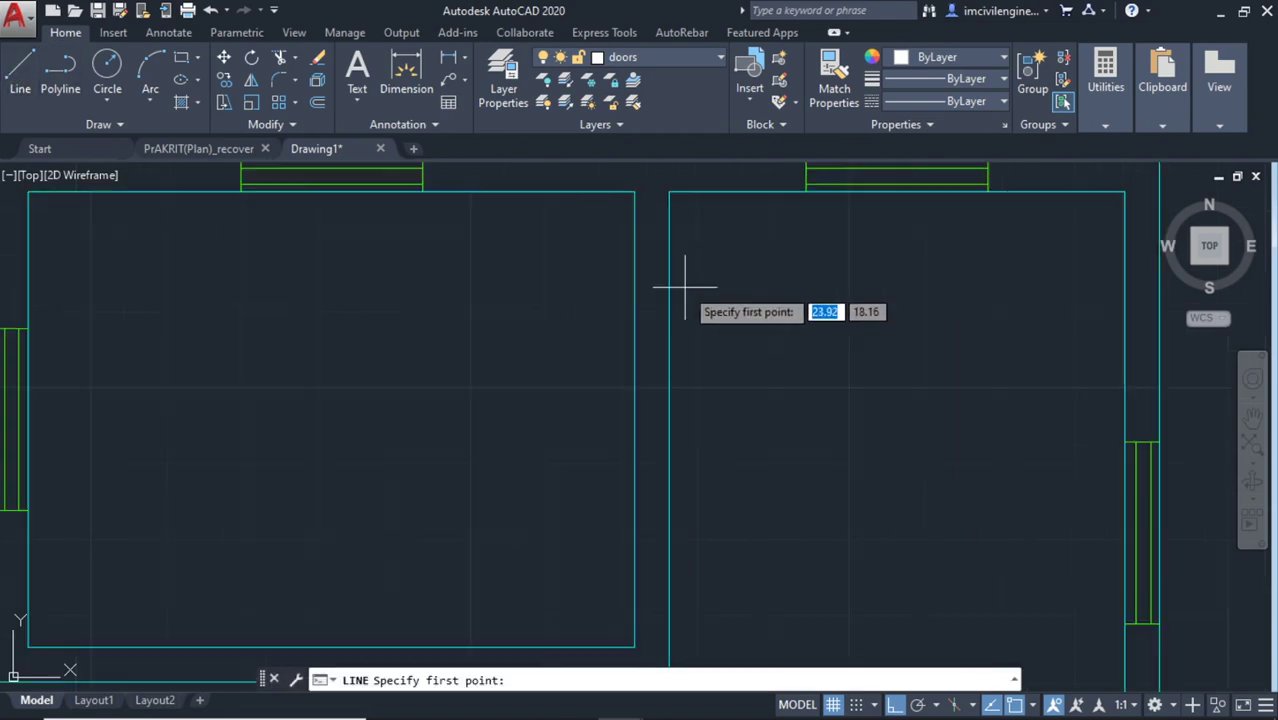
pyautogui.click(669, 271)
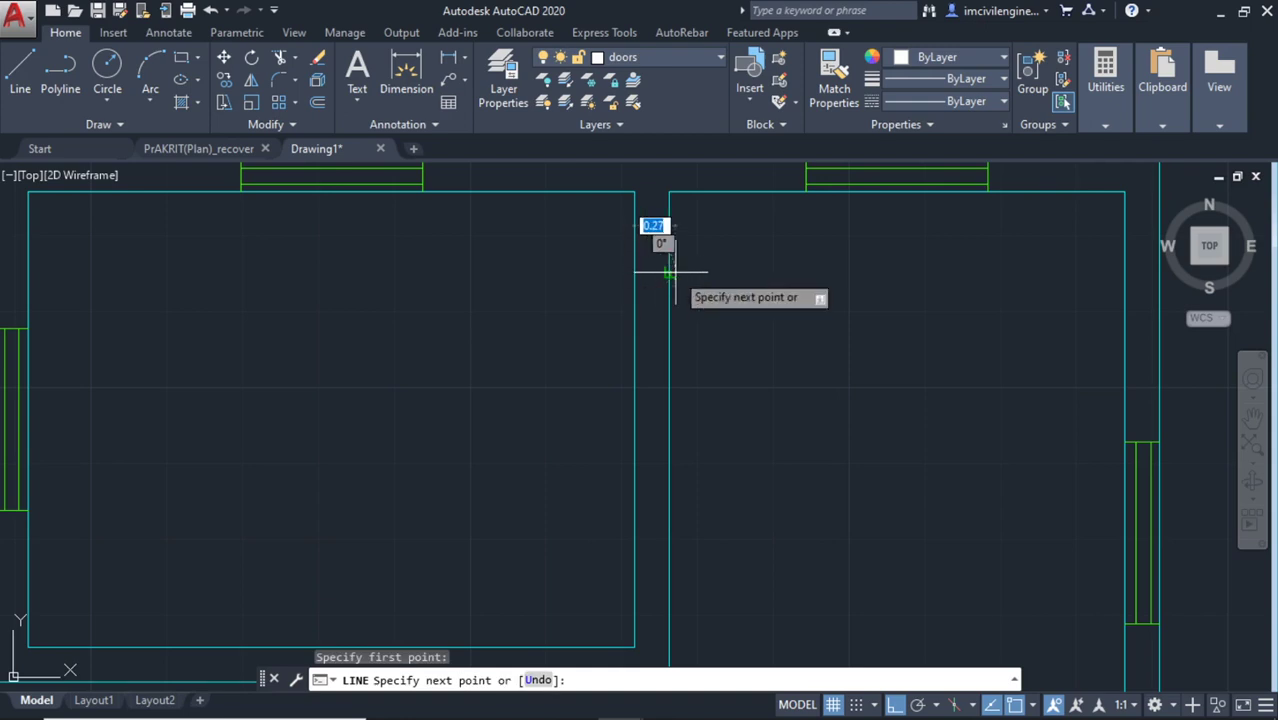
pyautogui.click(669, 271)
pyautogui.press('Escape')
# Draw a short door-edge line across the wall above the lower room
pyautogui.scroll(-3, 820, 297)
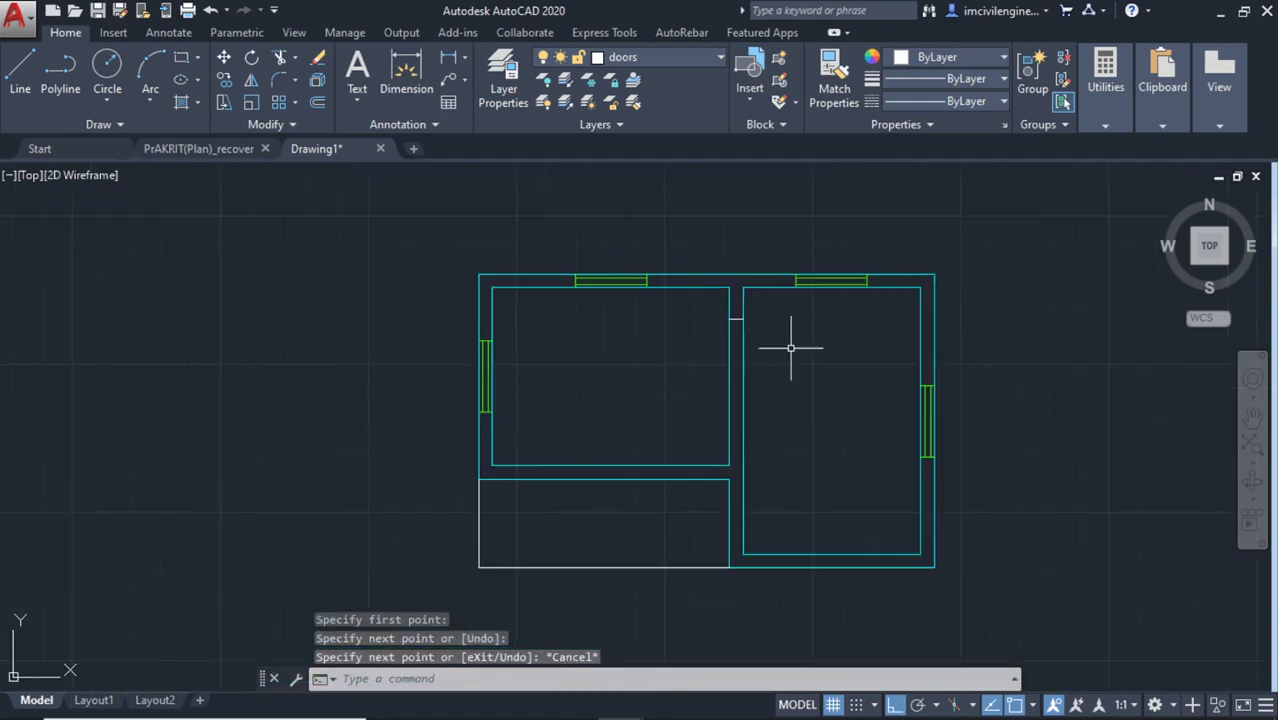
pyautogui.moveTo(785, 348); pyautogui.dragTo(781, 309, button='middle')
pyautogui.moveTo(612, 376); pyautogui.dragTo(501, 378, button='middle')
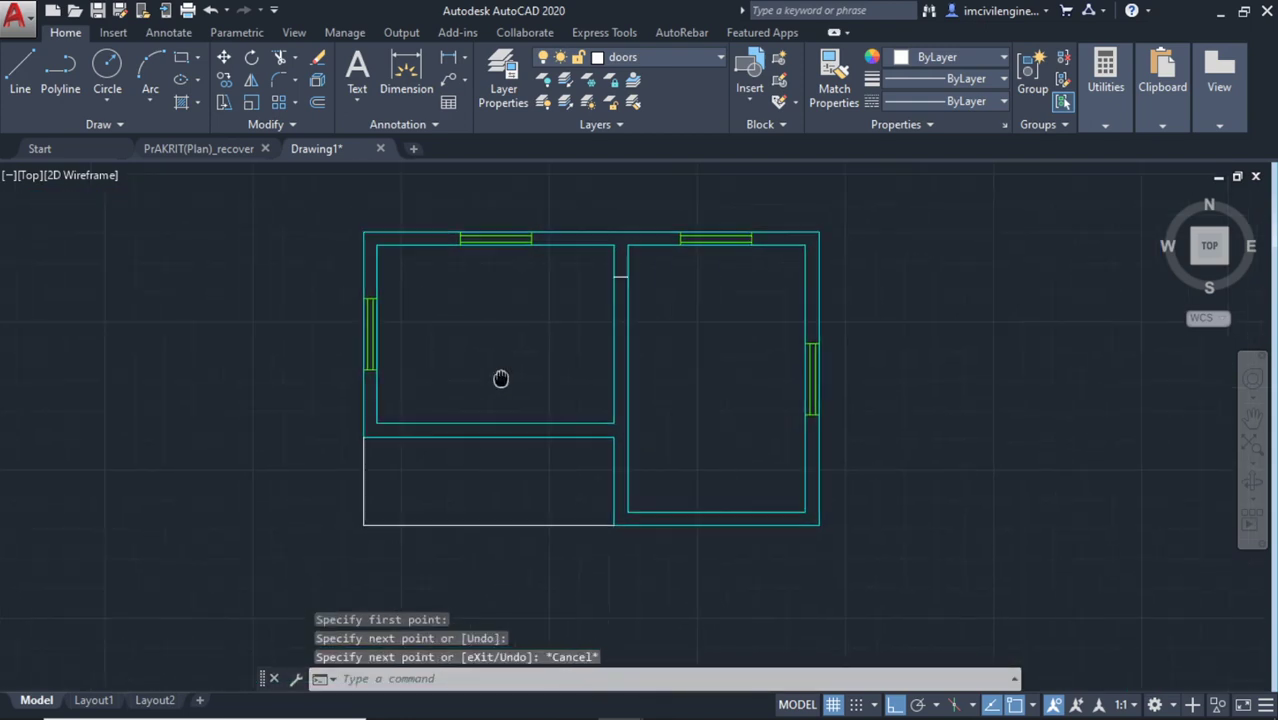
pyautogui.press('space')
pyautogui.scroll(4, 600, 454)
pyautogui.click(553, 417)
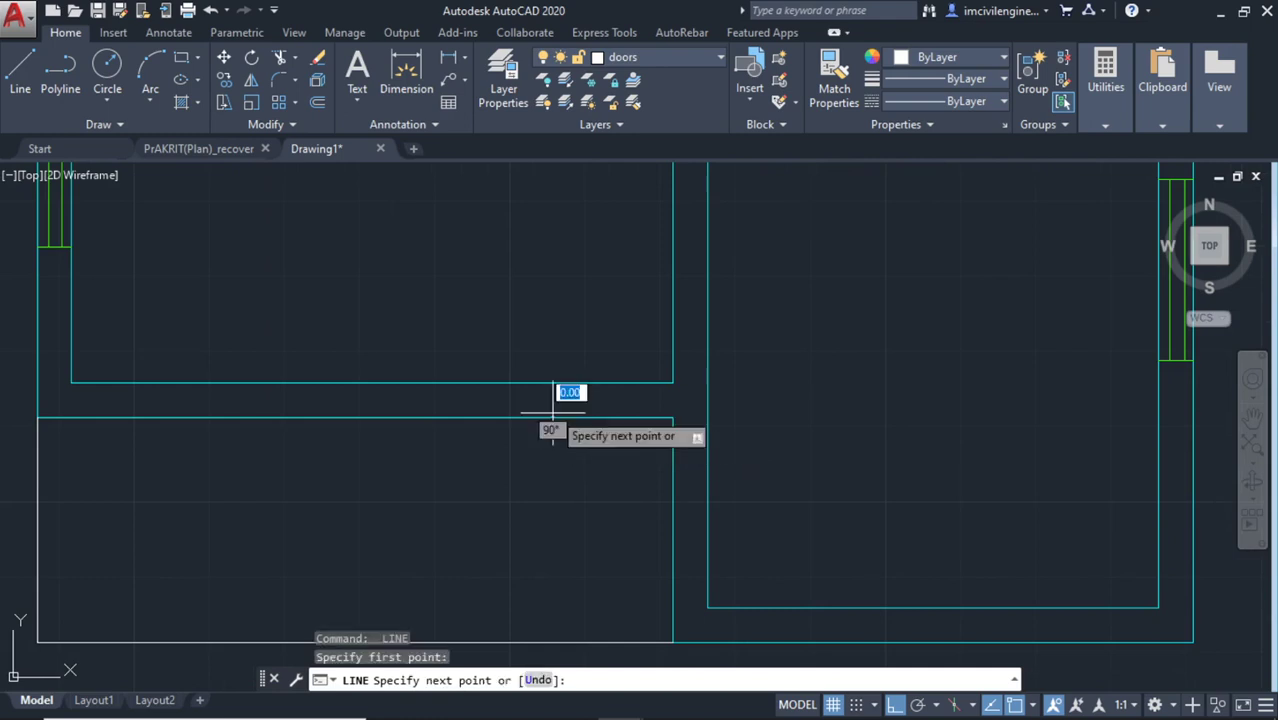
pyautogui.click(552, 383)
pyautogui.press('Escape')
pyautogui.scroll(-1, 768, 353)
pyautogui.scroll(-1, 778, 352)
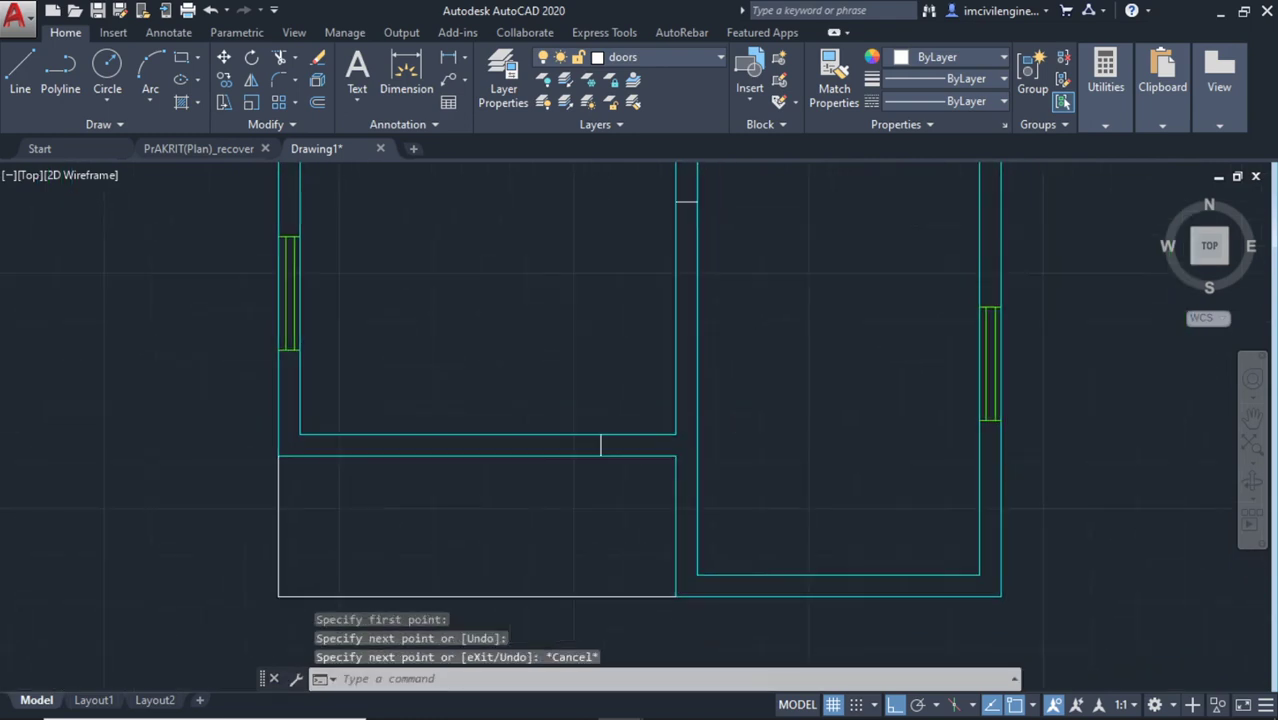
pyautogui.scroll(-2, 747, 398)
pyautogui.moveTo(750, 374); pyautogui.dragTo(699, 334, button='middle')
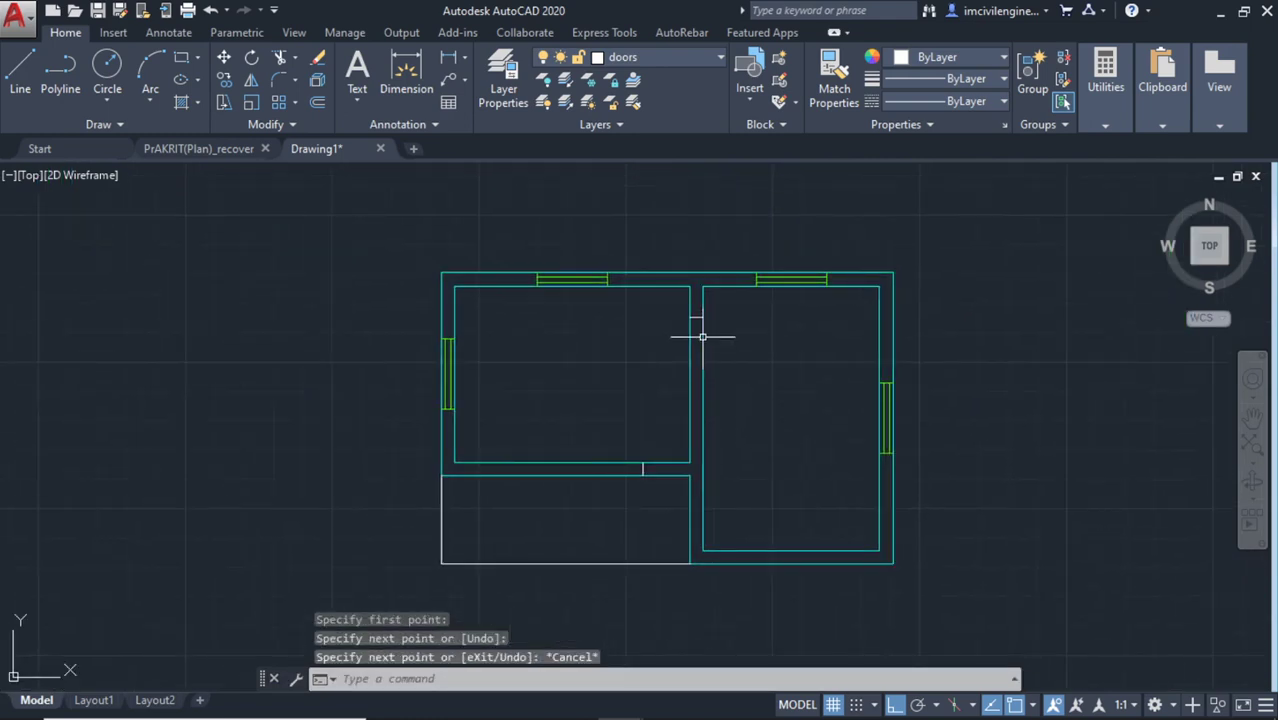
pyautogui.scroll(2, 732, 350)
pyautogui.scroll(-4, 745, 370)
pyautogui.scroll(2, 748, 350)
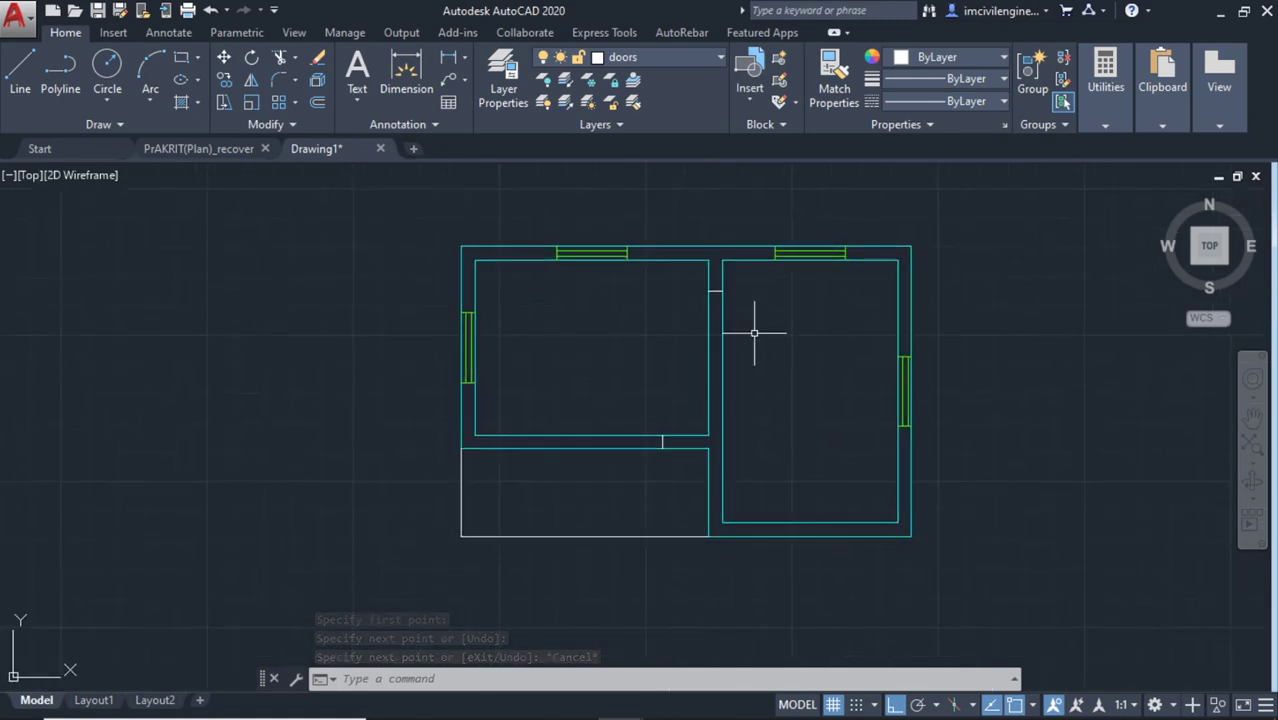
pyautogui.scroll(2, 752, 333)
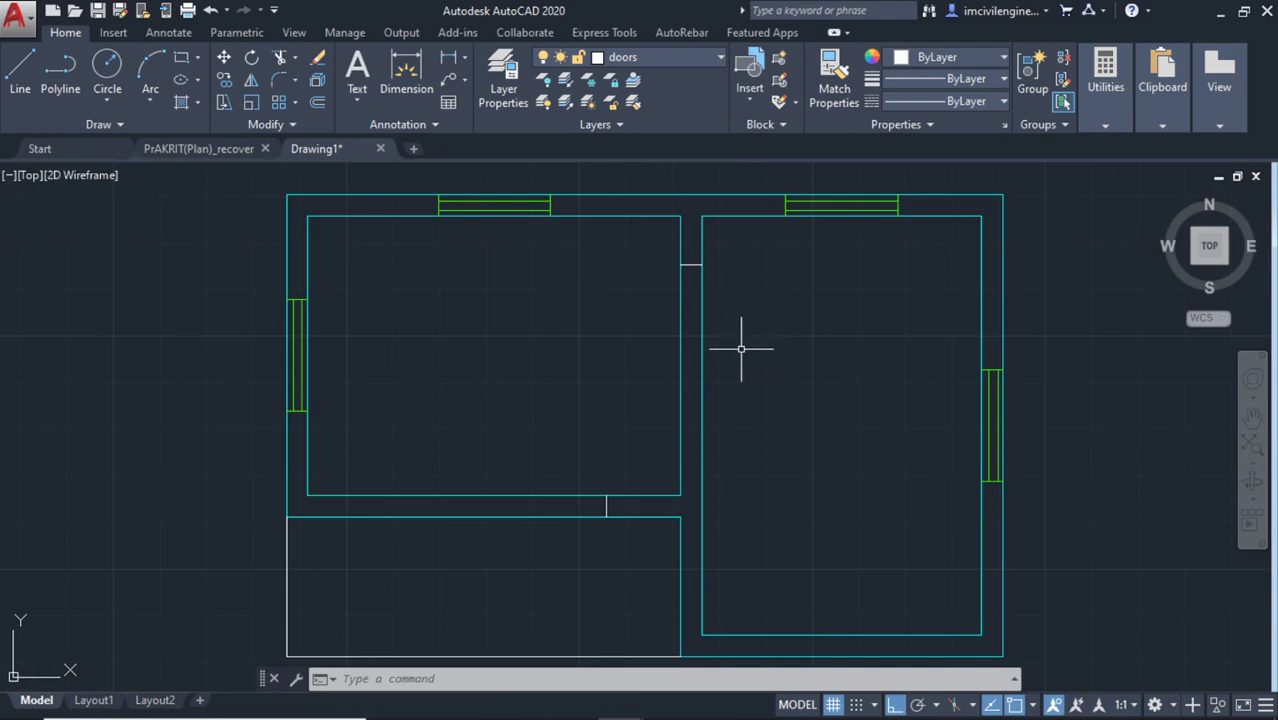
pyautogui.write('O')
# Offset both door-edge lines 1.2: central-wall copy below, lower-wall copy to the left
pyautogui.press('Return')
pyautogui.write('1.2')
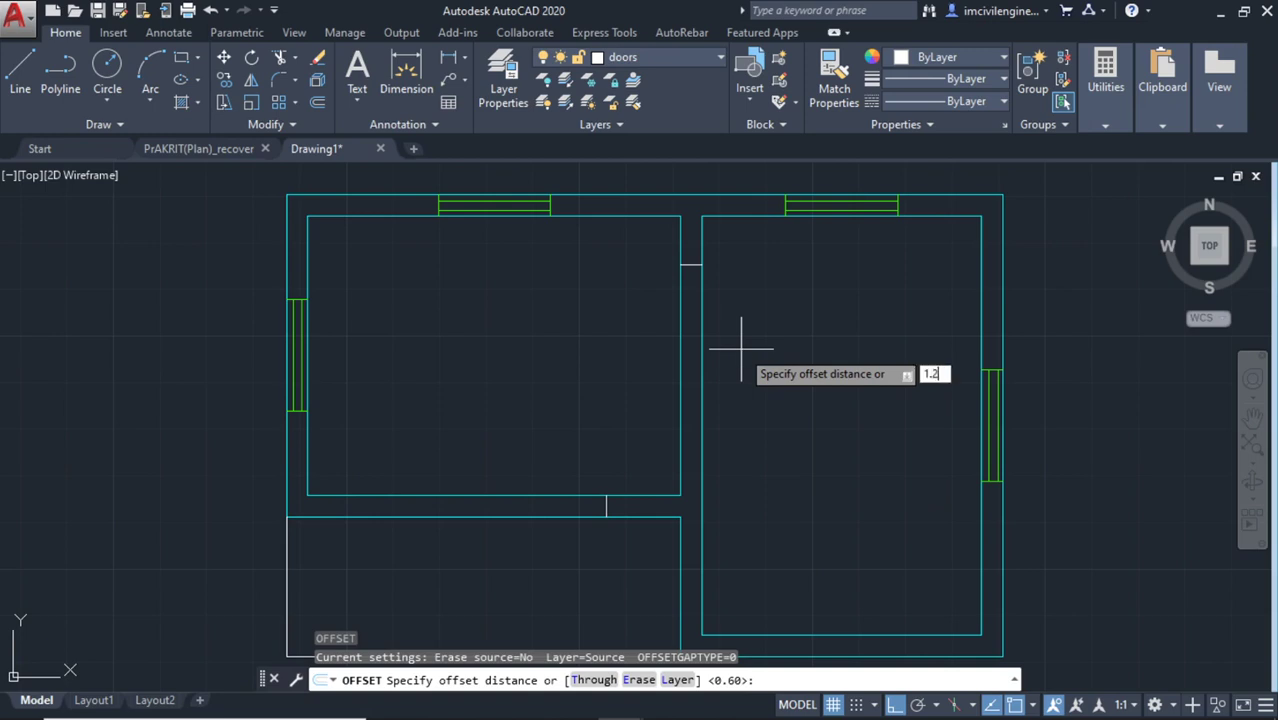
pyautogui.press('Return')
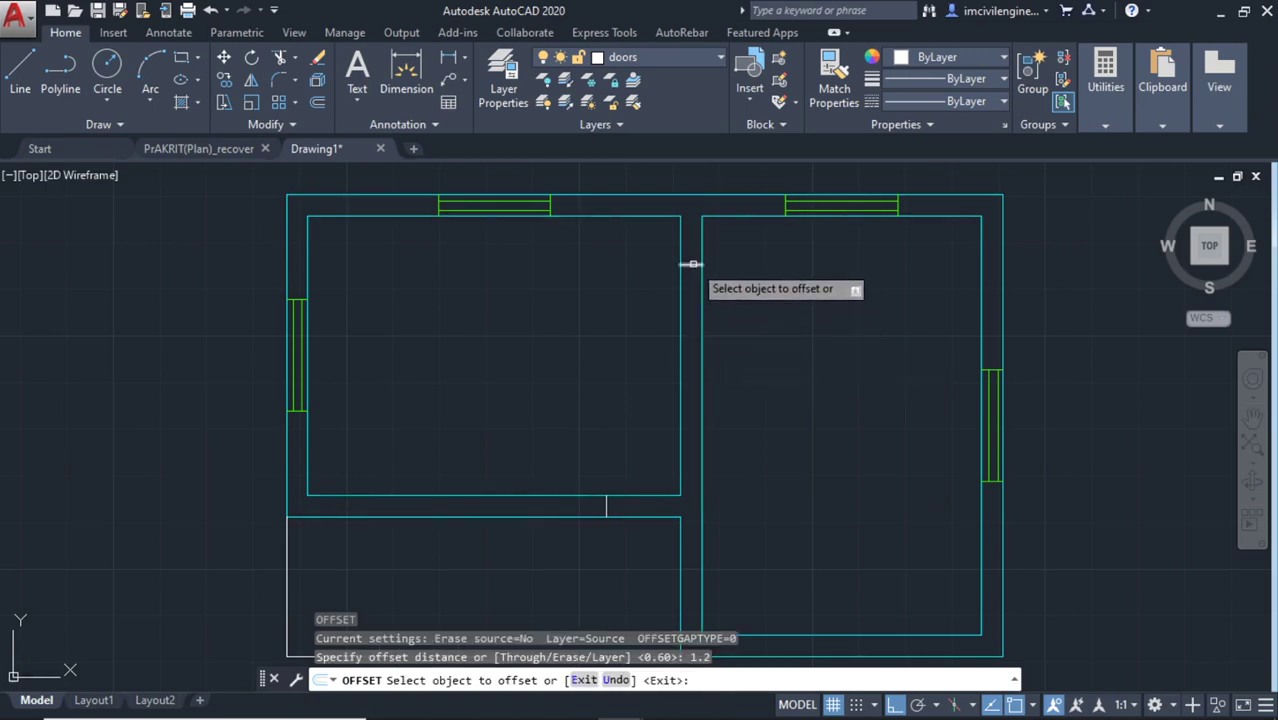
pyautogui.click(692, 264)
pyautogui.click(688, 340)
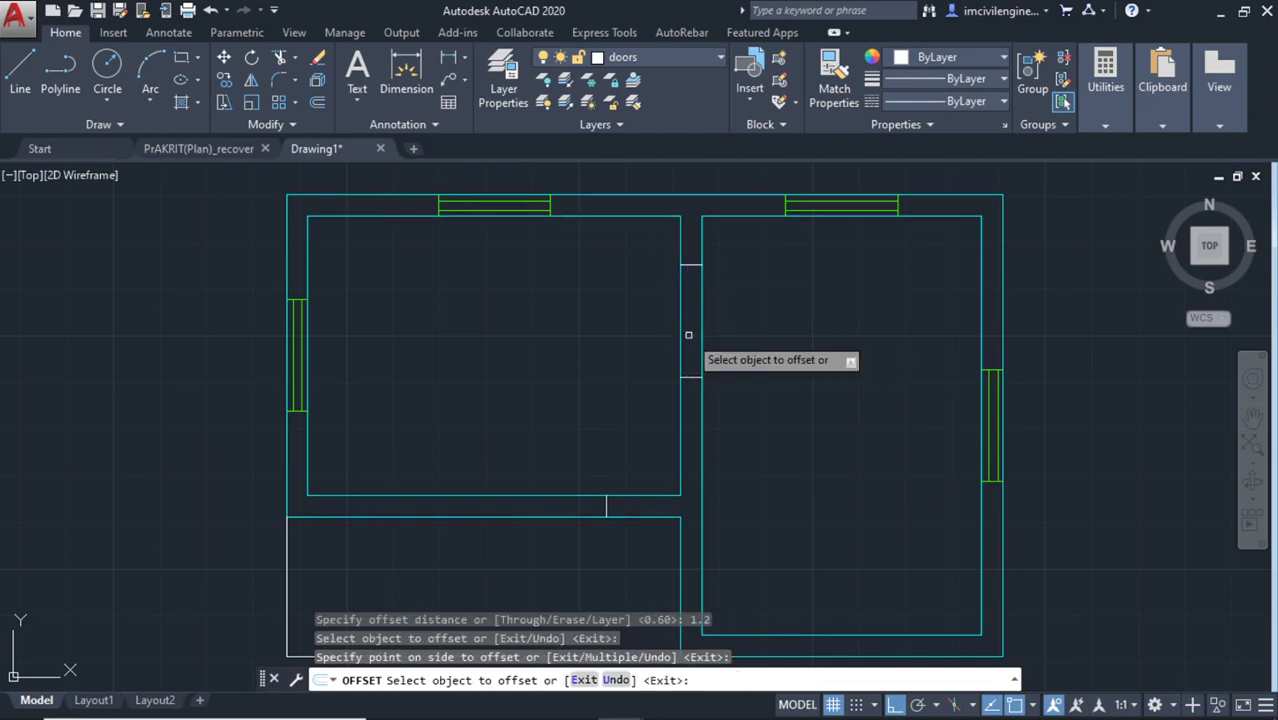
pyautogui.click(605, 505)
pyautogui.click(540, 508)
pyautogui.press('Escape')
pyautogui.press('Escape')
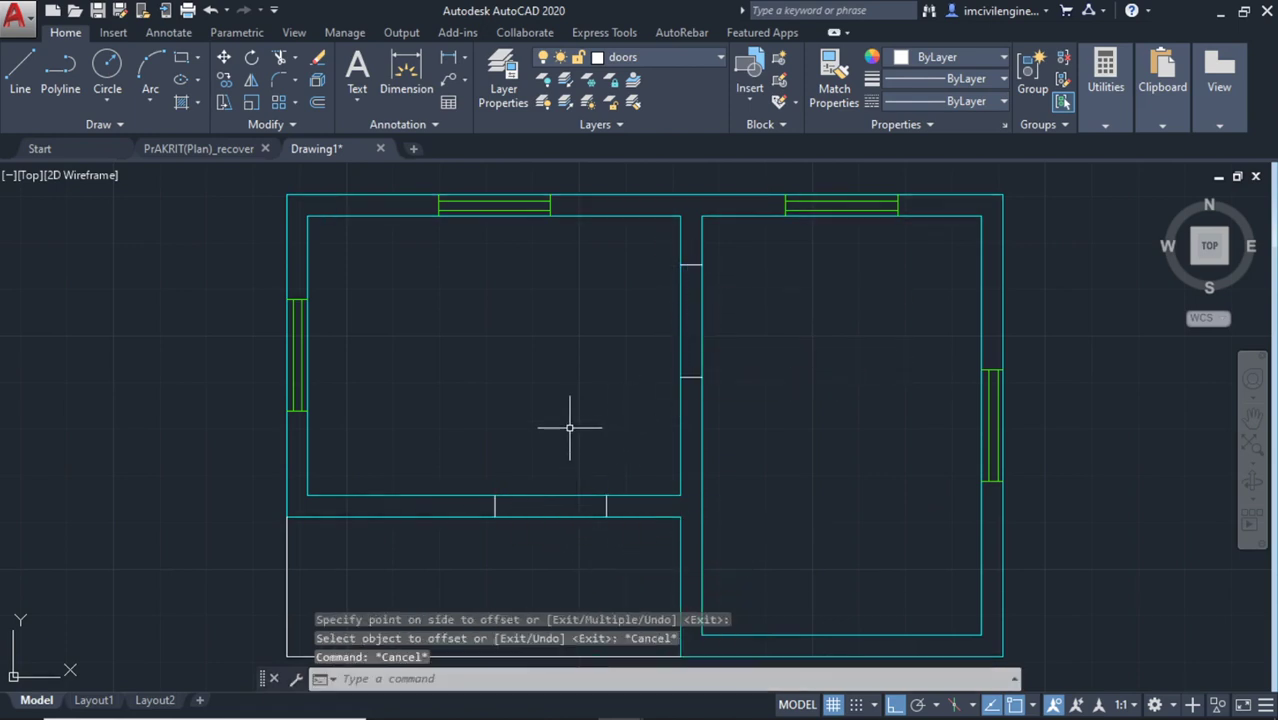
pyautogui.write('tr')
# Trim away the wall lines between the lower doorway's edges, using every line as a cutting edge
pyautogui.press('Return')
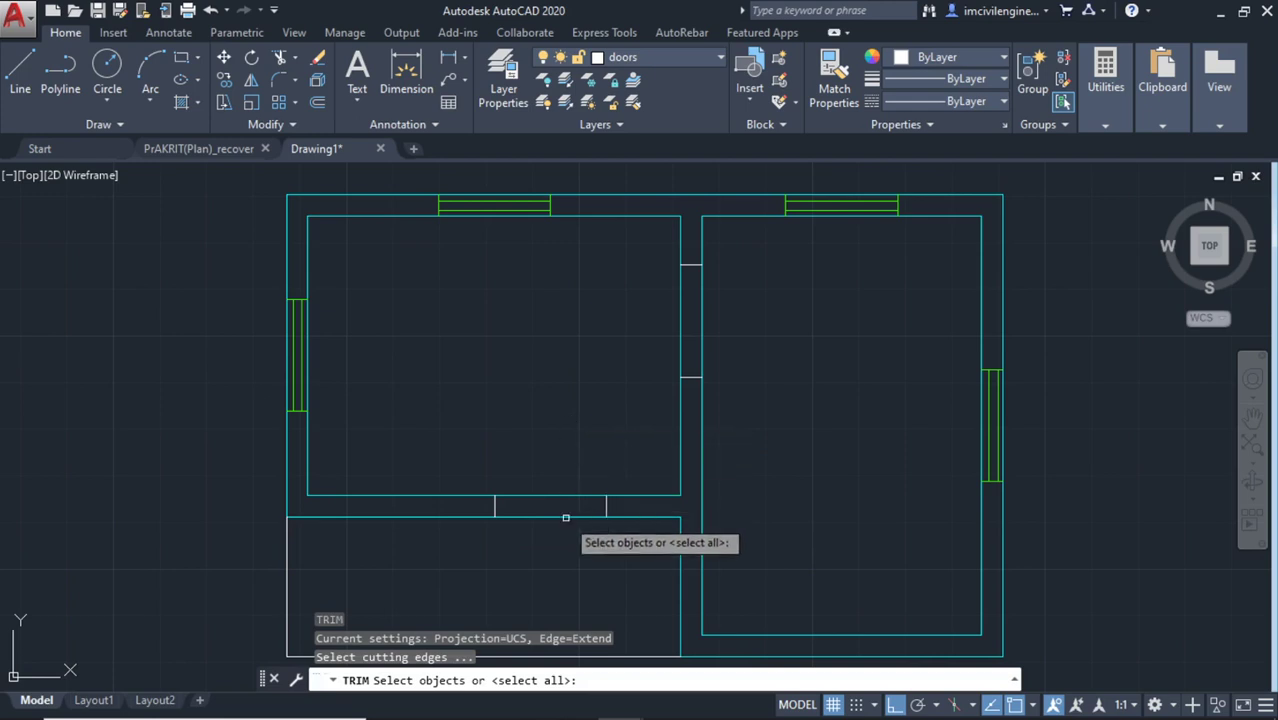
pyautogui.click(560, 558)
pyautogui.click(544, 580)
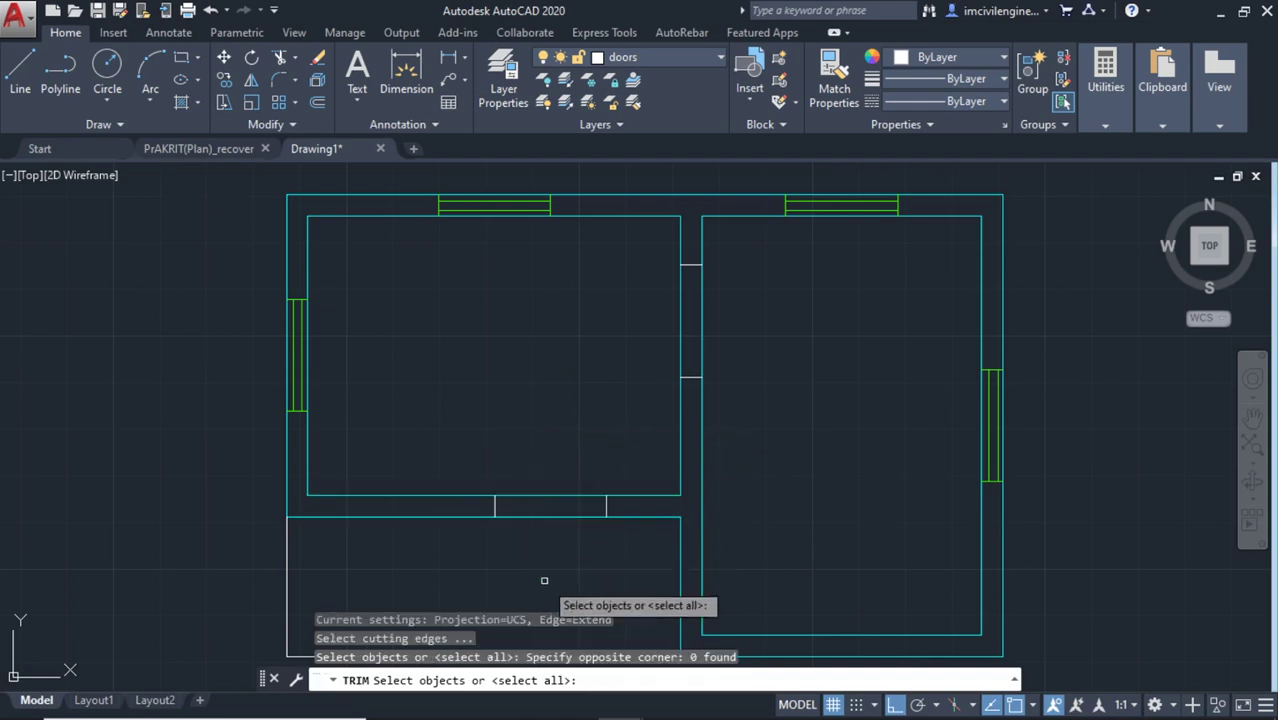
pyautogui.press('Return')
pyautogui.click(562, 545)
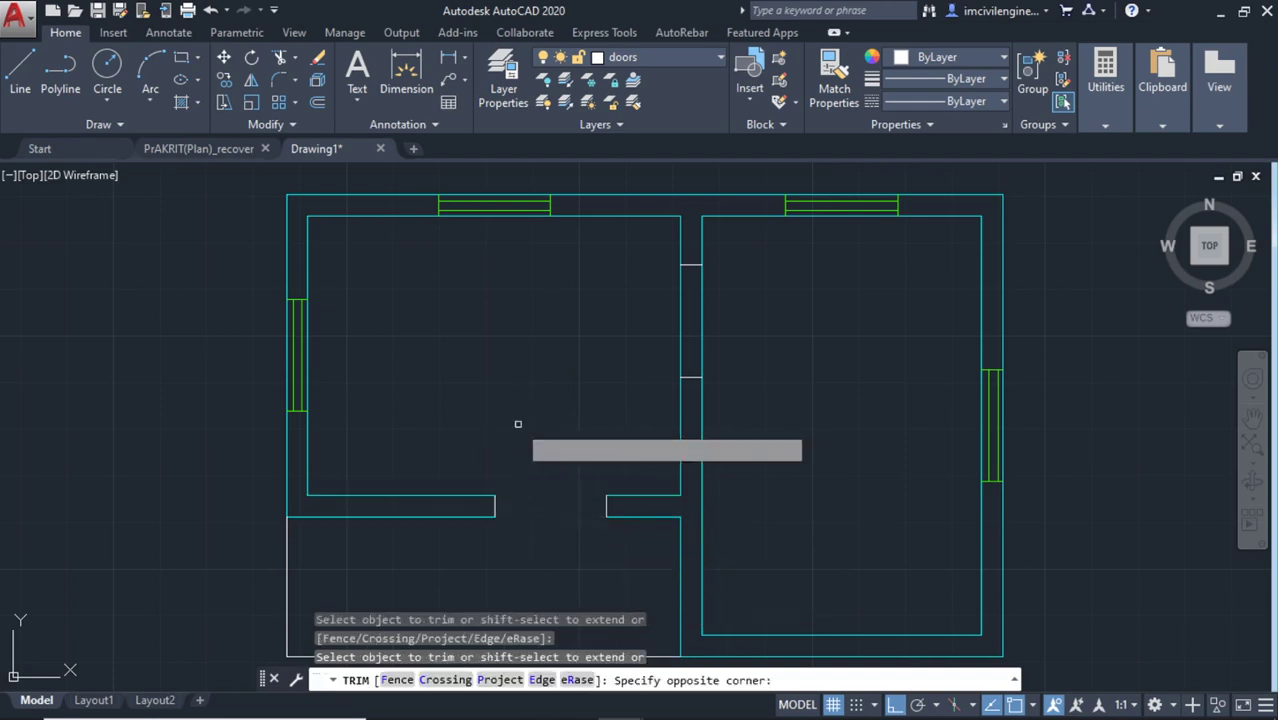
pyautogui.click(522, 424)
# Trim the central wall lines and leftover segments between the upper doorway's edges
pyautogui.click(625, 320)
pyautogui.click(747, 309)
pyautogui.click(783, 300)
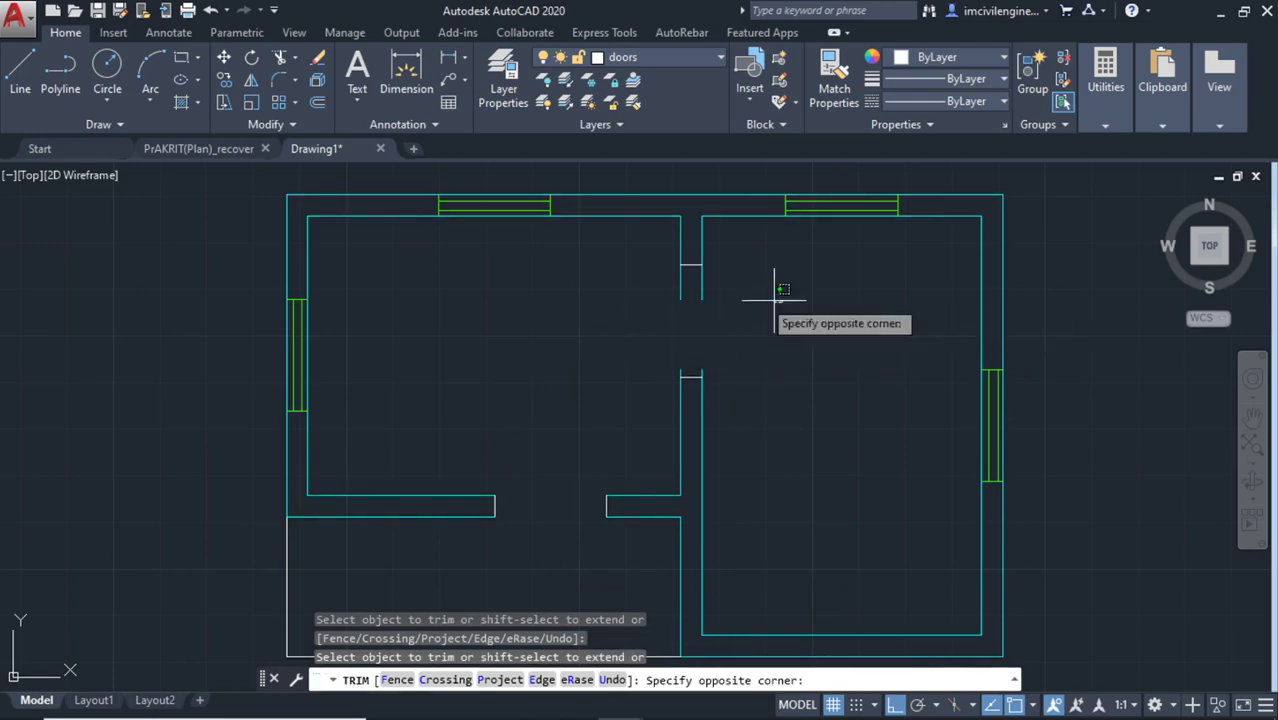
pyautogui.click(613, 278)
pyautogui.scroll(5, 699, 371)
pyautogui.click(720, 365)
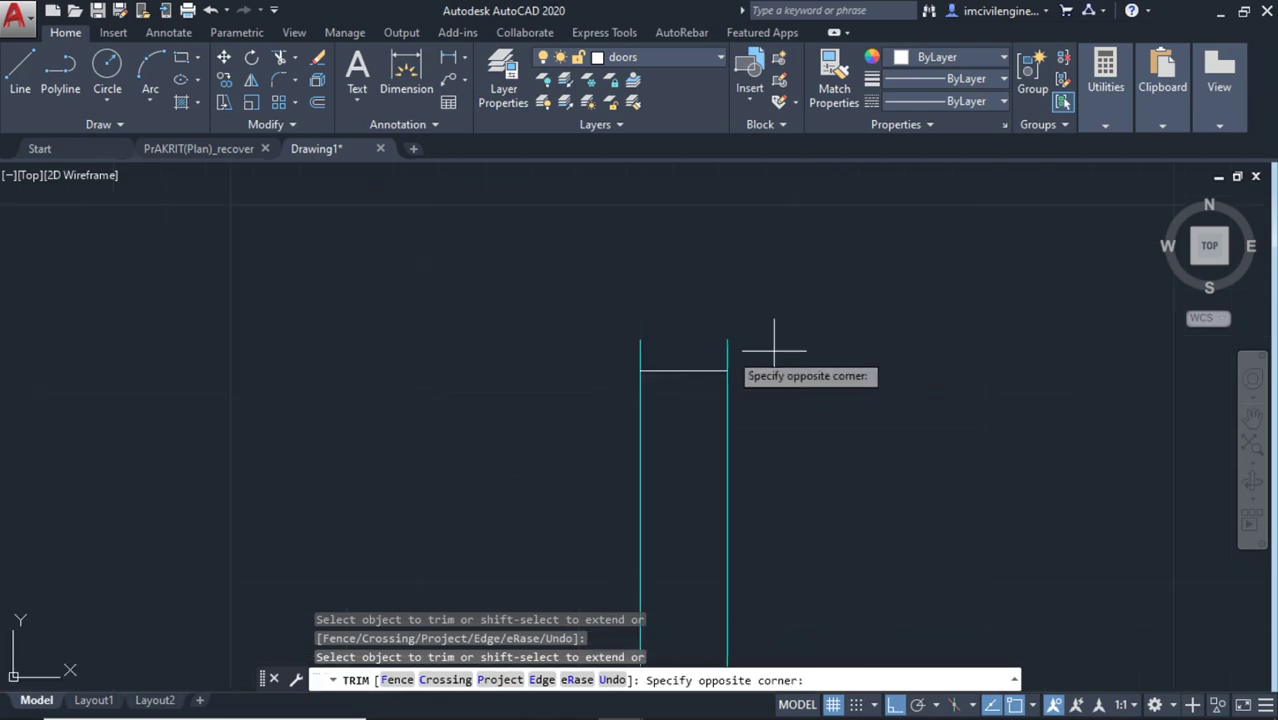
pyautogui.click(547, 320)
pyautogui.press('Escape')
pyautogui.scroll(-2, 833, 286)
pyautogui.scroll(-3, 827, 323)
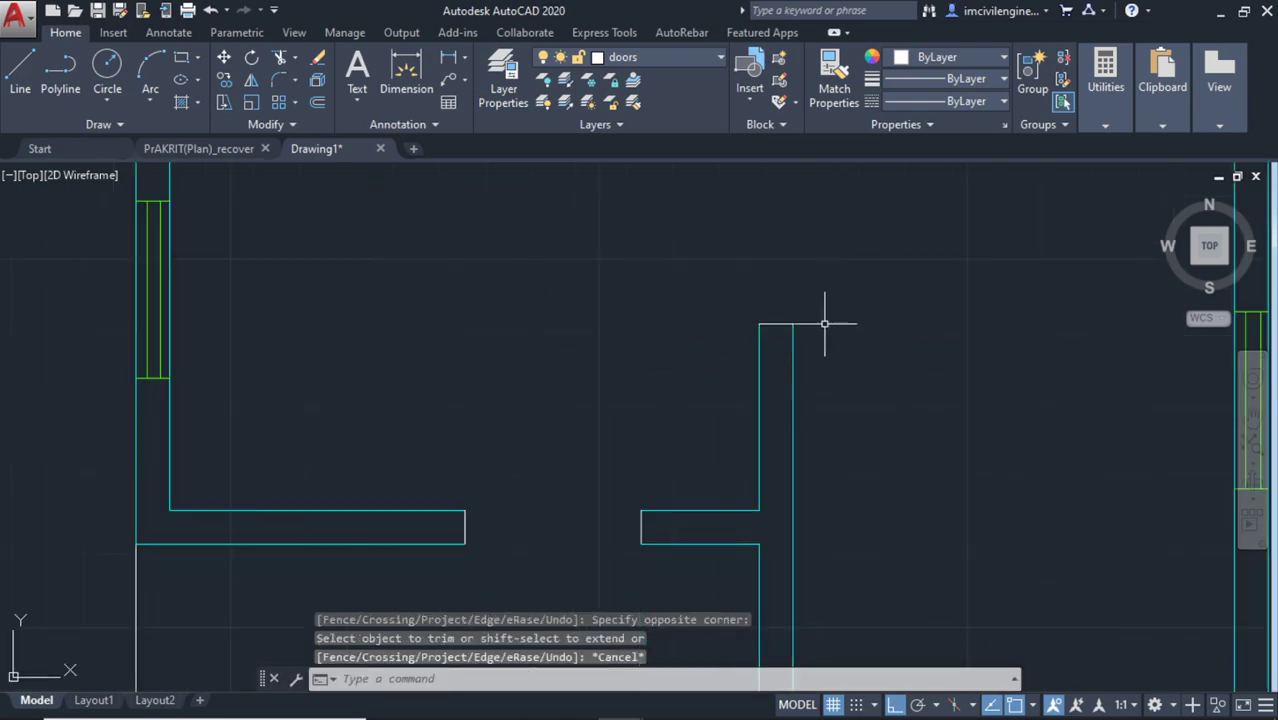
pyautogui.scroll(-3, 660, 355)
# Draw a 1-unit door leaf line rising from the lower doorway's edge
pyautogui.click(30, 85)
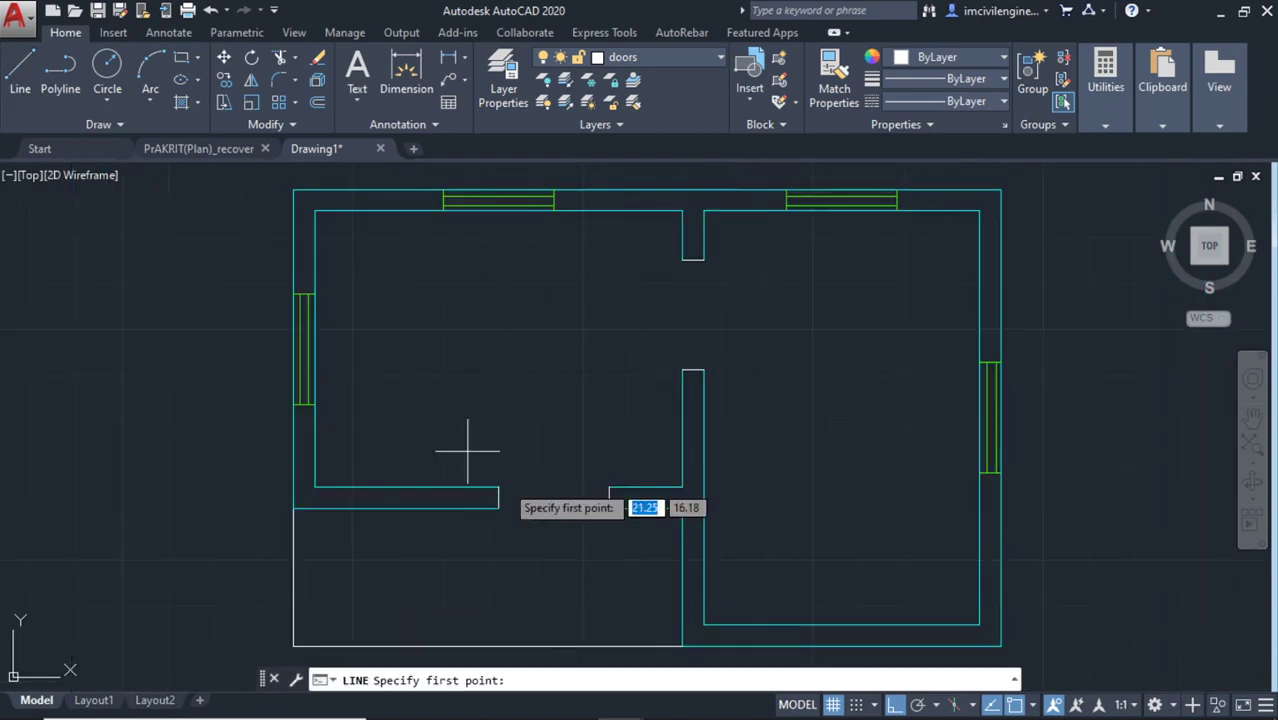
pyautogui.click(609, 497)
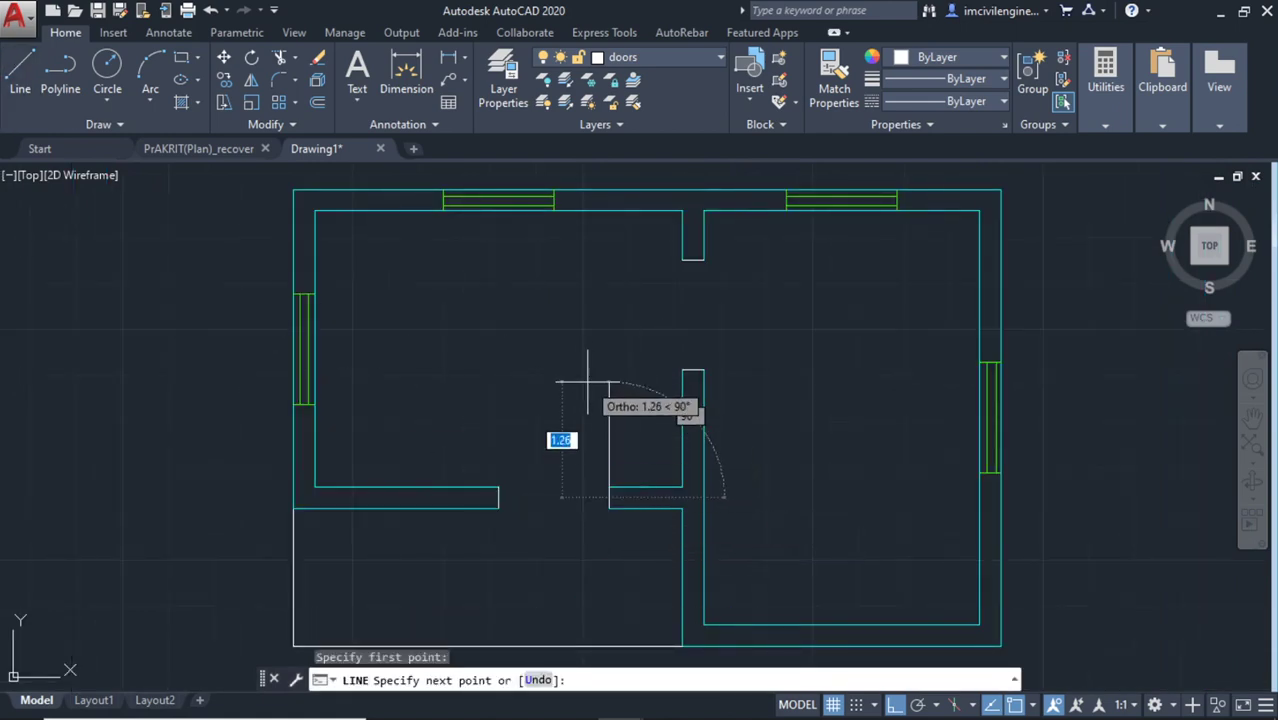
pyautogui.write('1')
pyautogui.press('Return')
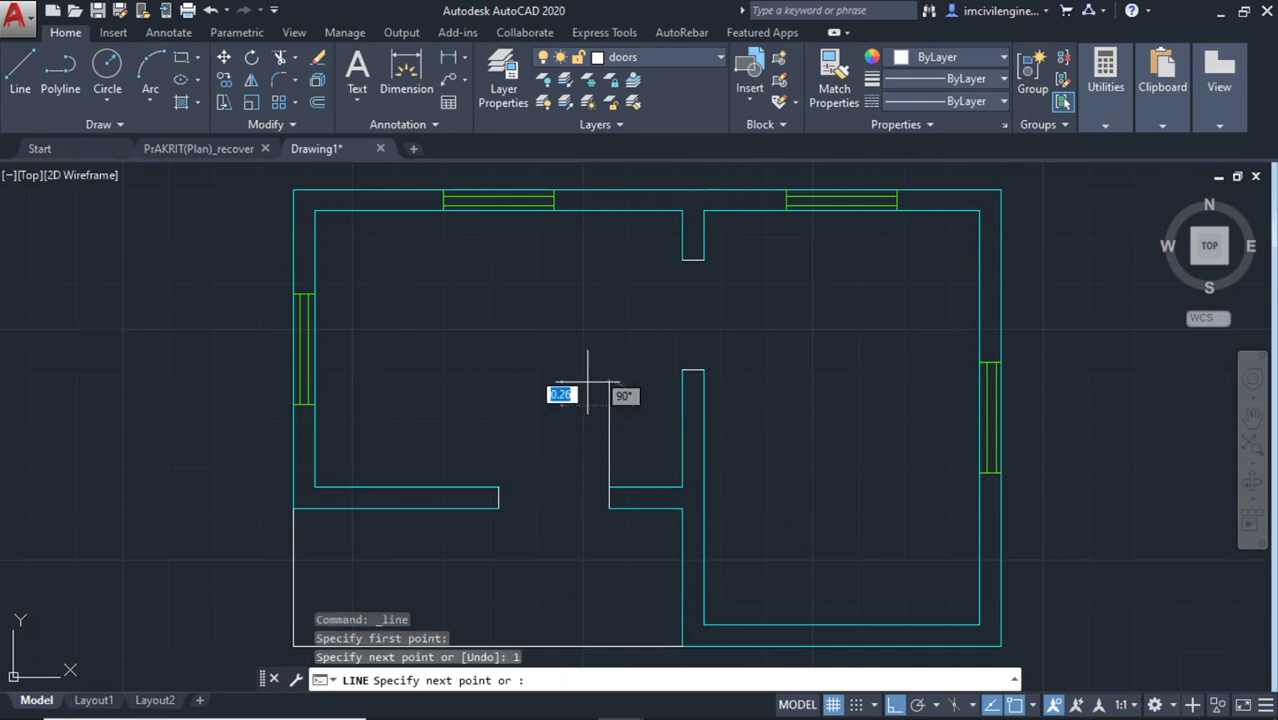
pyautogui.press('Escape')
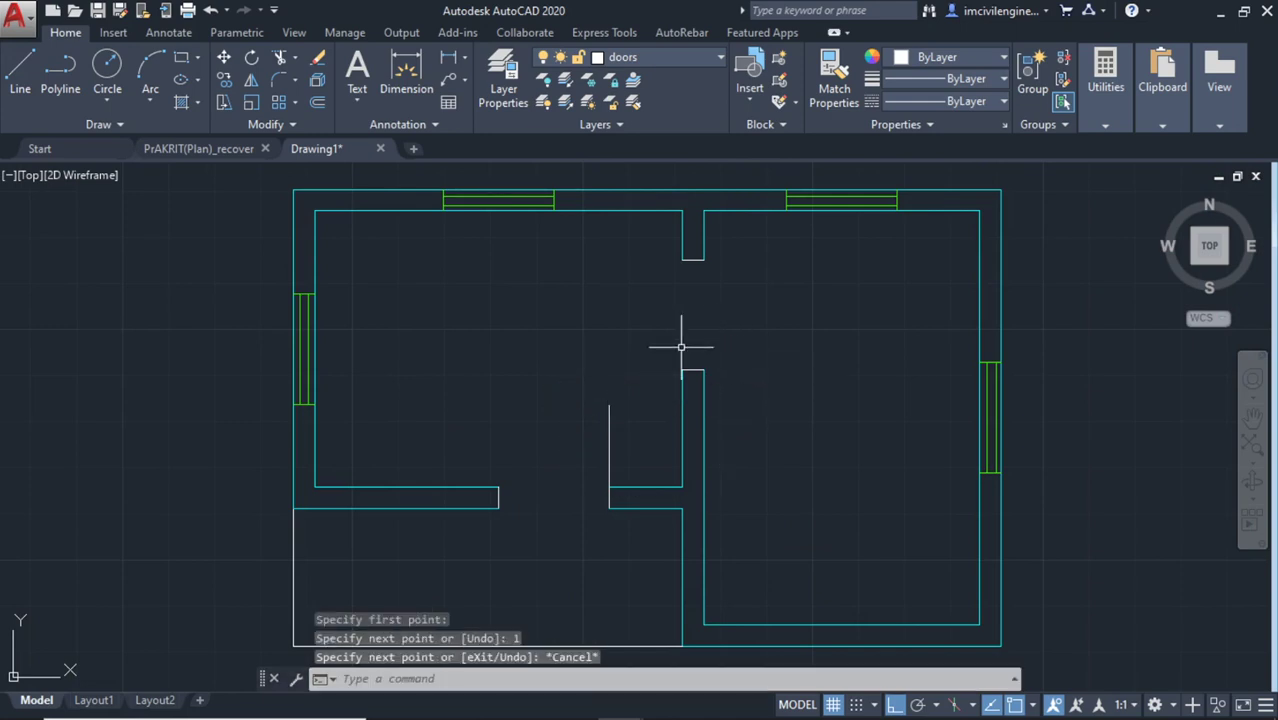
# Draw a 1-unit horizontal door leaf from the upper opening's wall corner into the right room
pyautogui.press('Return')
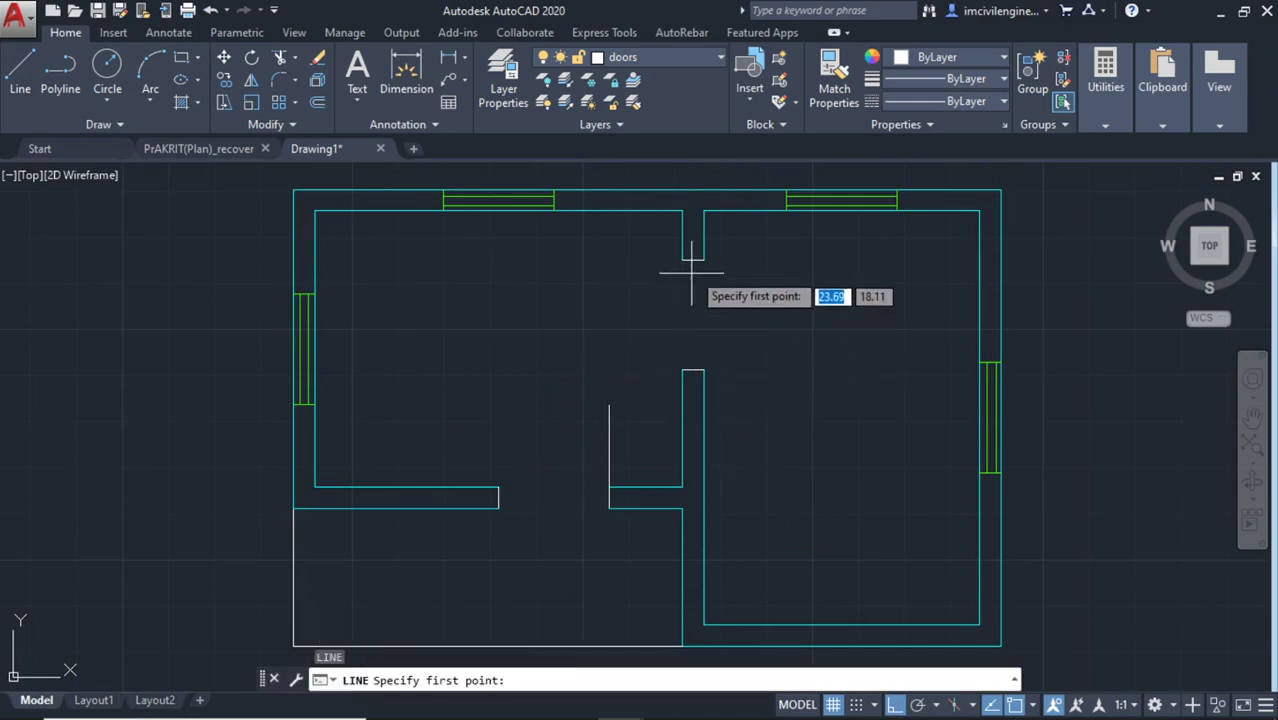
pyautogui.click(693, 260)
pyautogui.write('1')
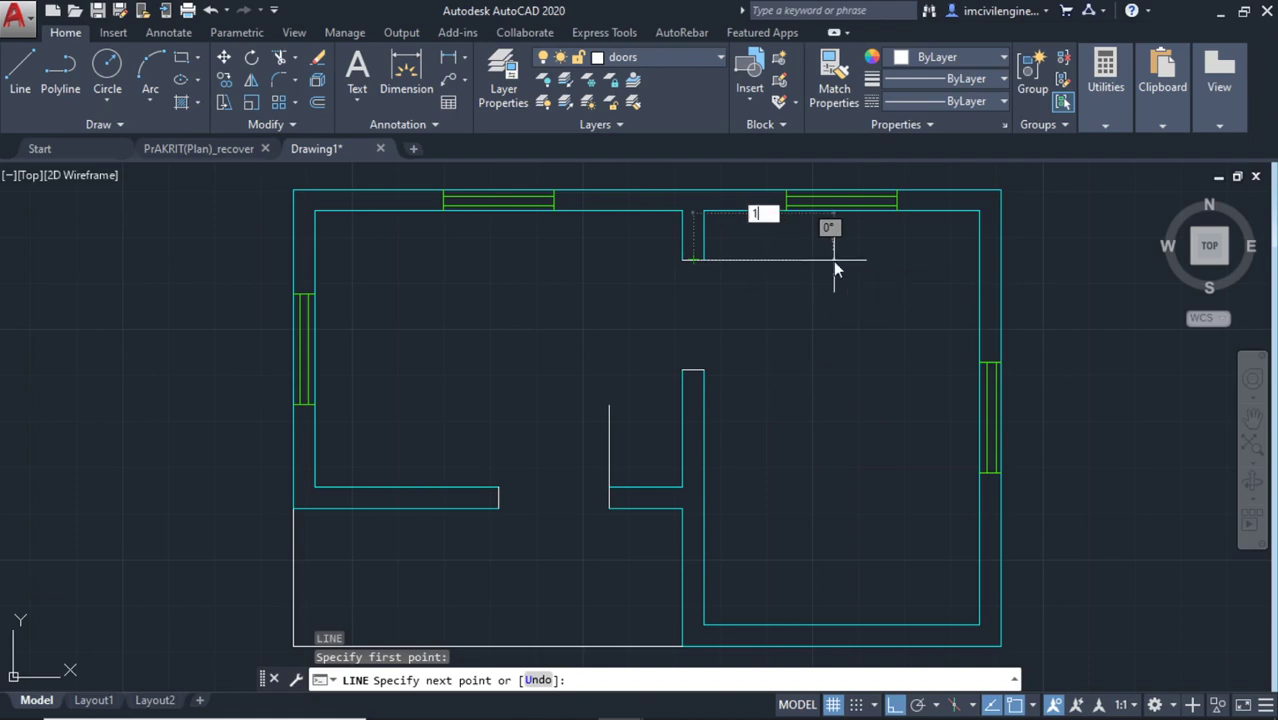
pyautogui.press('Return')
pyautogui.press('Escape')
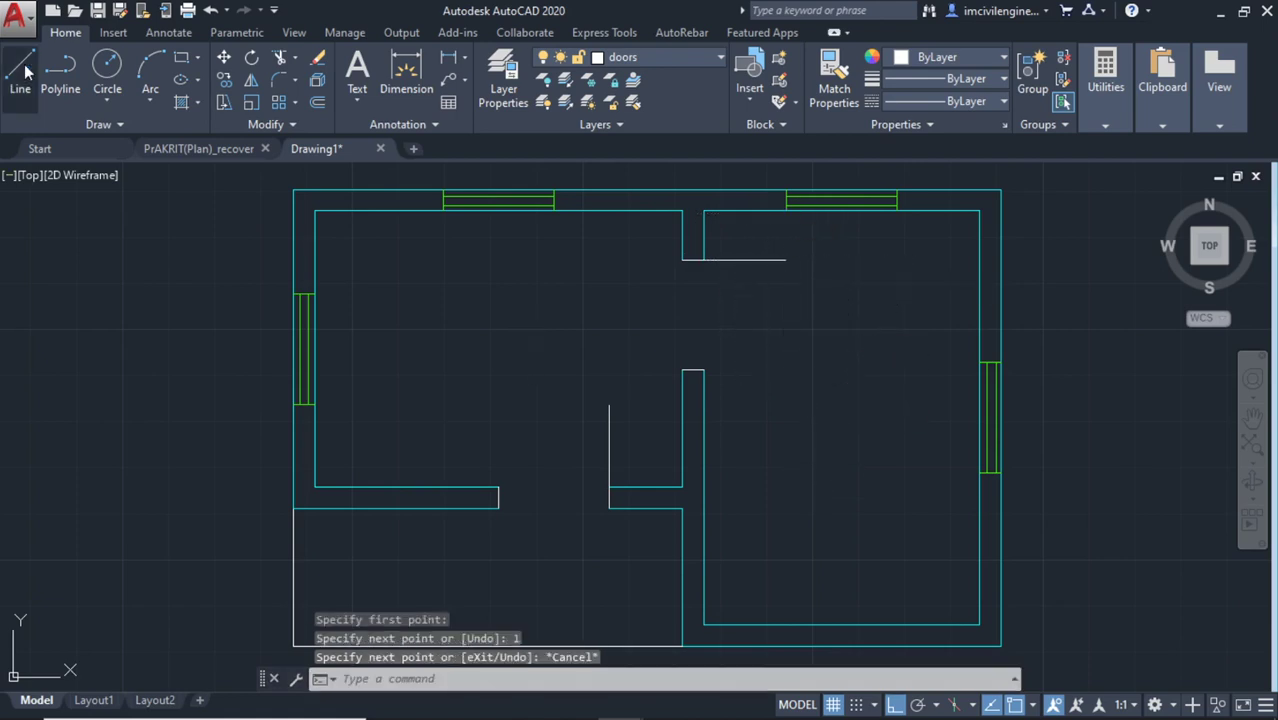
# Draw the lower door's Start-End-Direction swing arc from the leaf tip to the wall corner
pyautogui.click(156, 105)
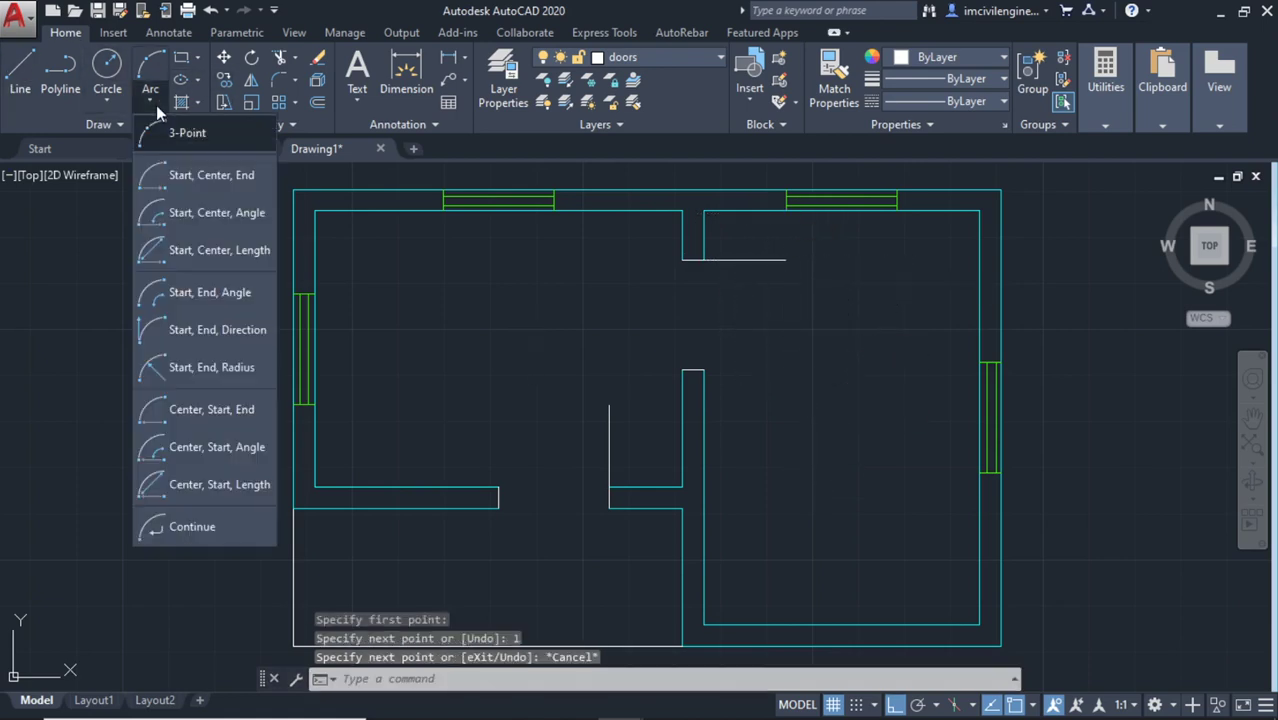
pyautogui.click(193, 418)
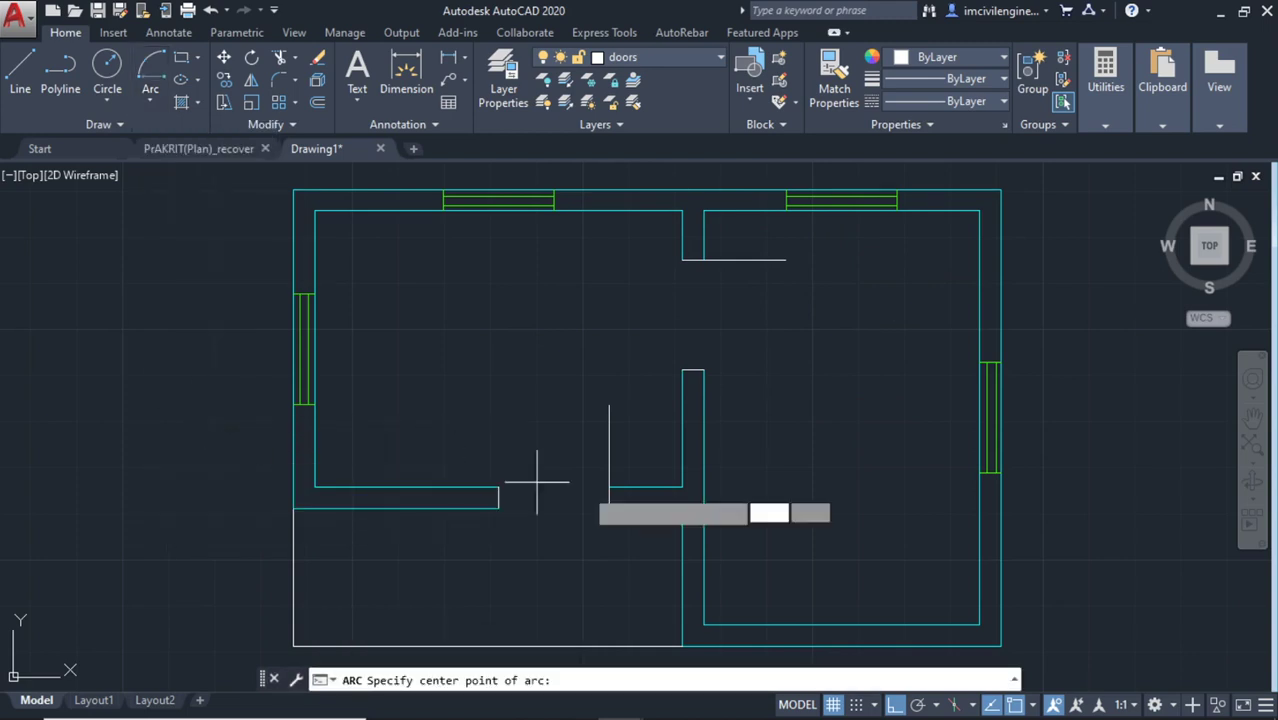
pyautogui.click(609, 405)
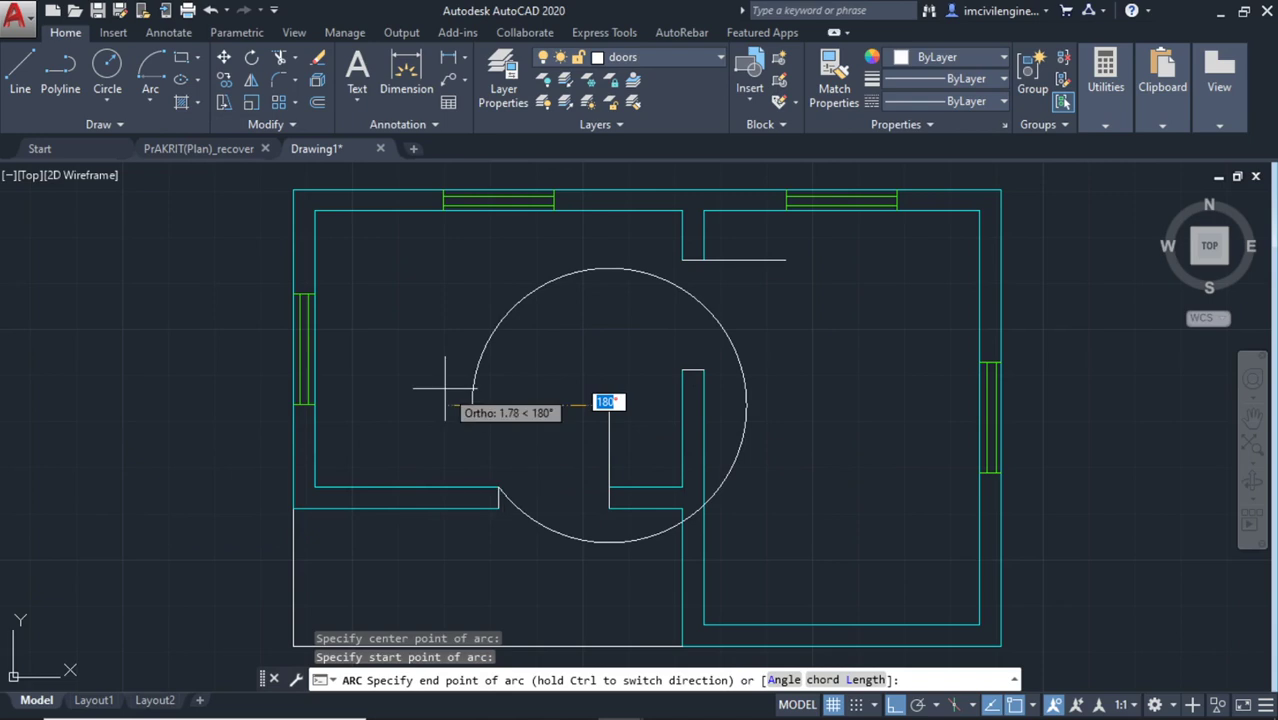
pyautogui.press('Escape')
pyautogui.click(151, 102)
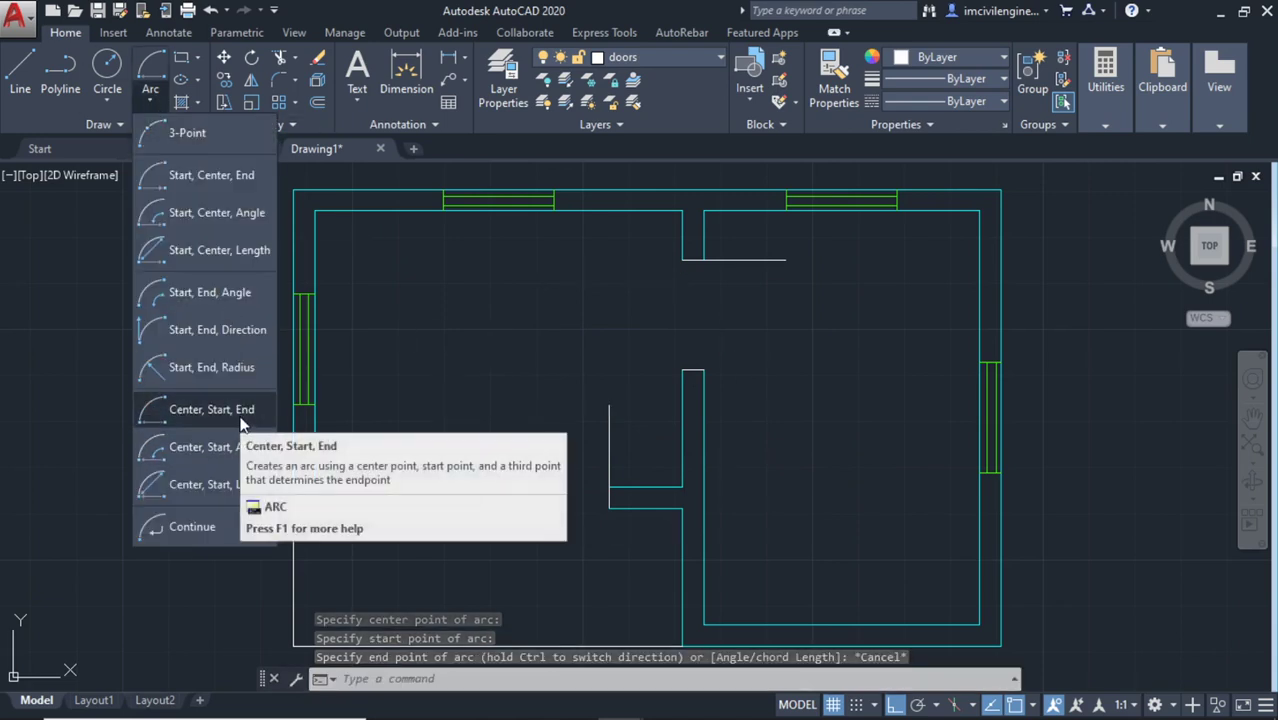
pyautogui.click(227, 330)
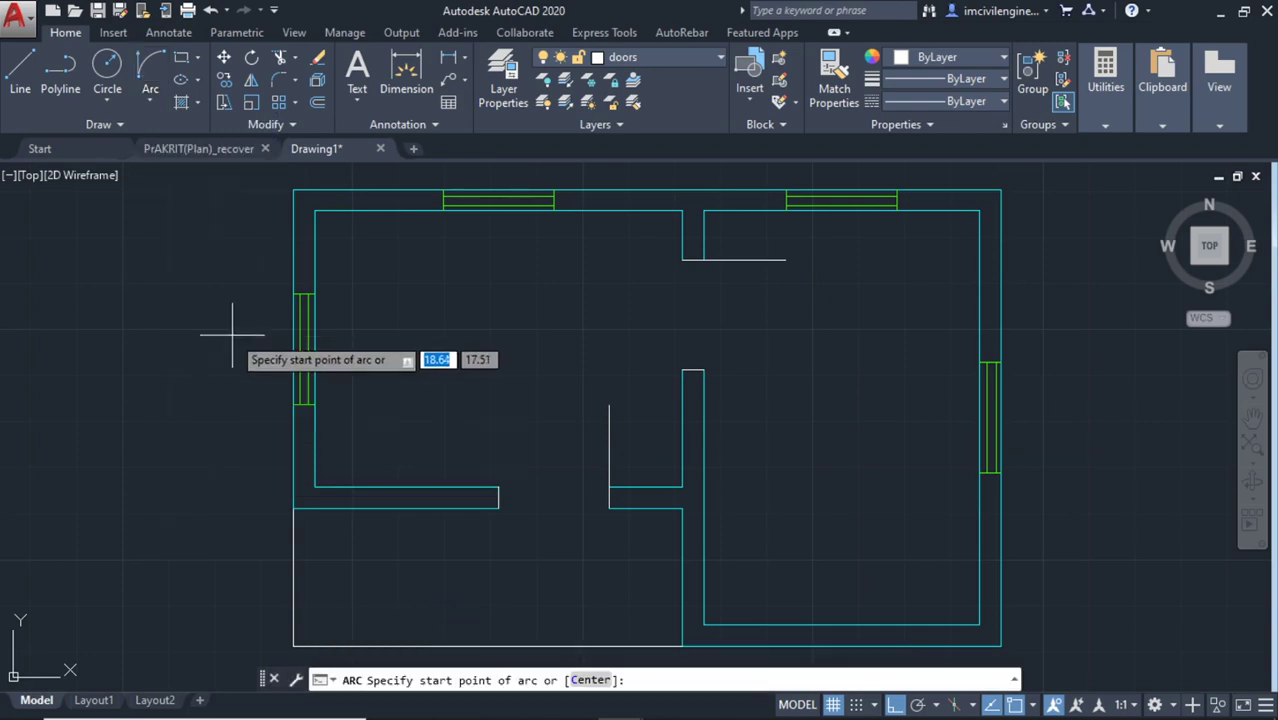
pyautogui.click(600, 405)
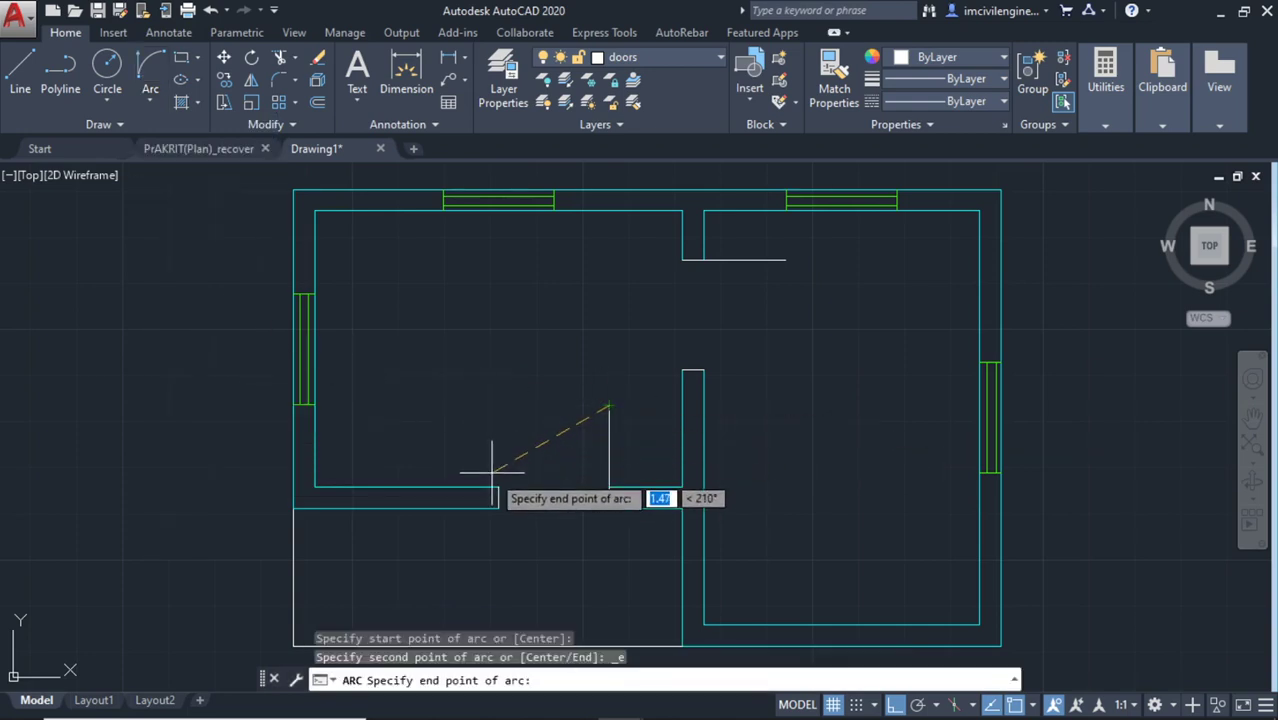
pyautogui.click(498, 487)
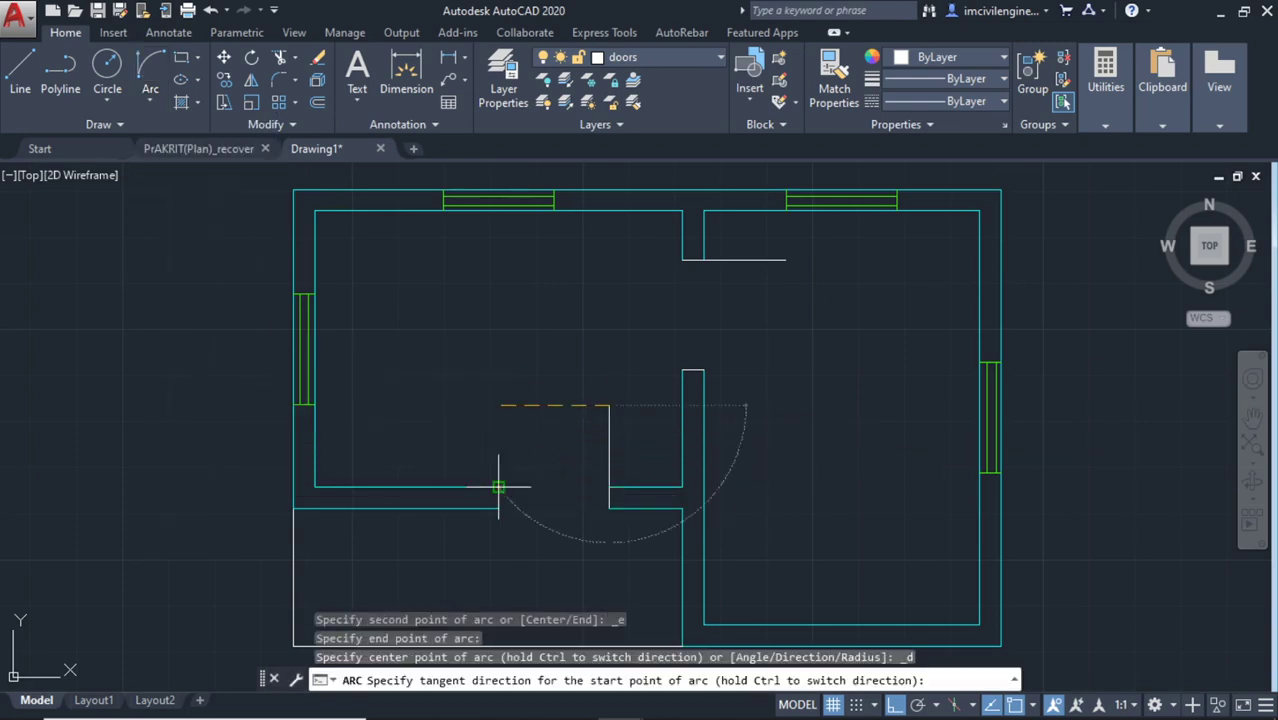
pyautogui.click(467, 396)
# Draw the upper door's swing arc from its leaf tip to the opposite wall end
pyautogui.press('Return')
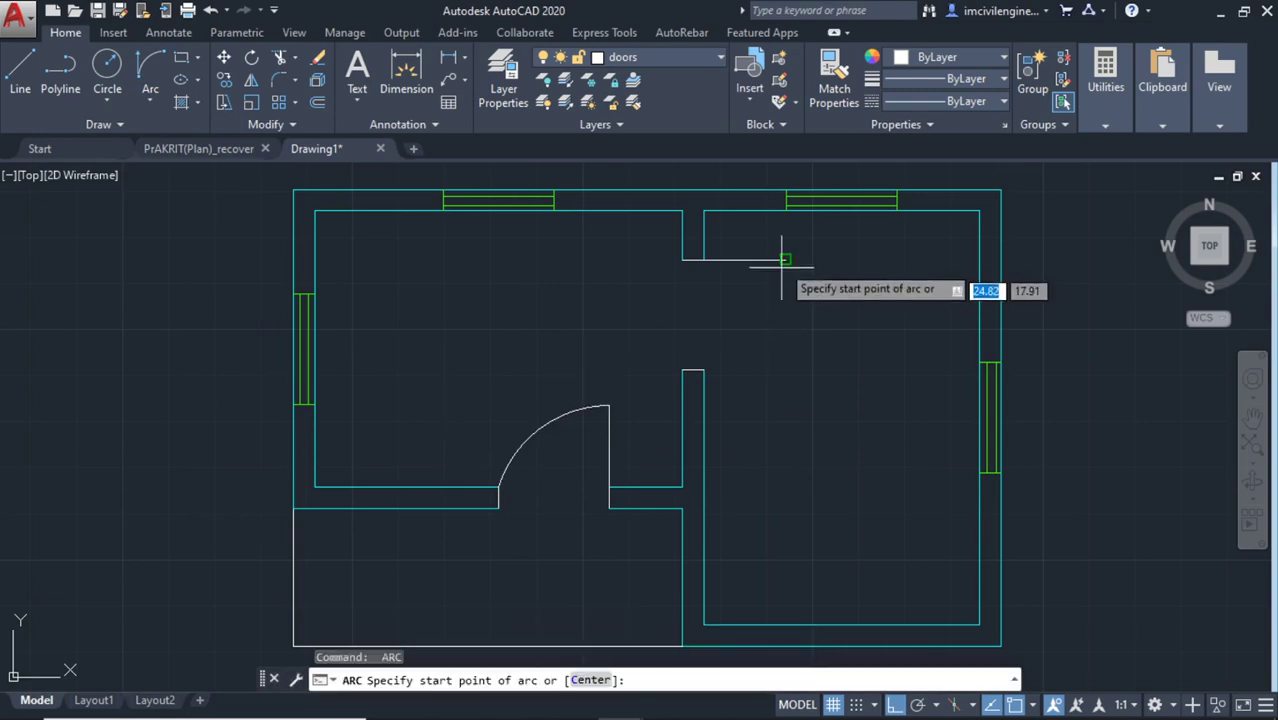
pyautogui.click(785, 260)
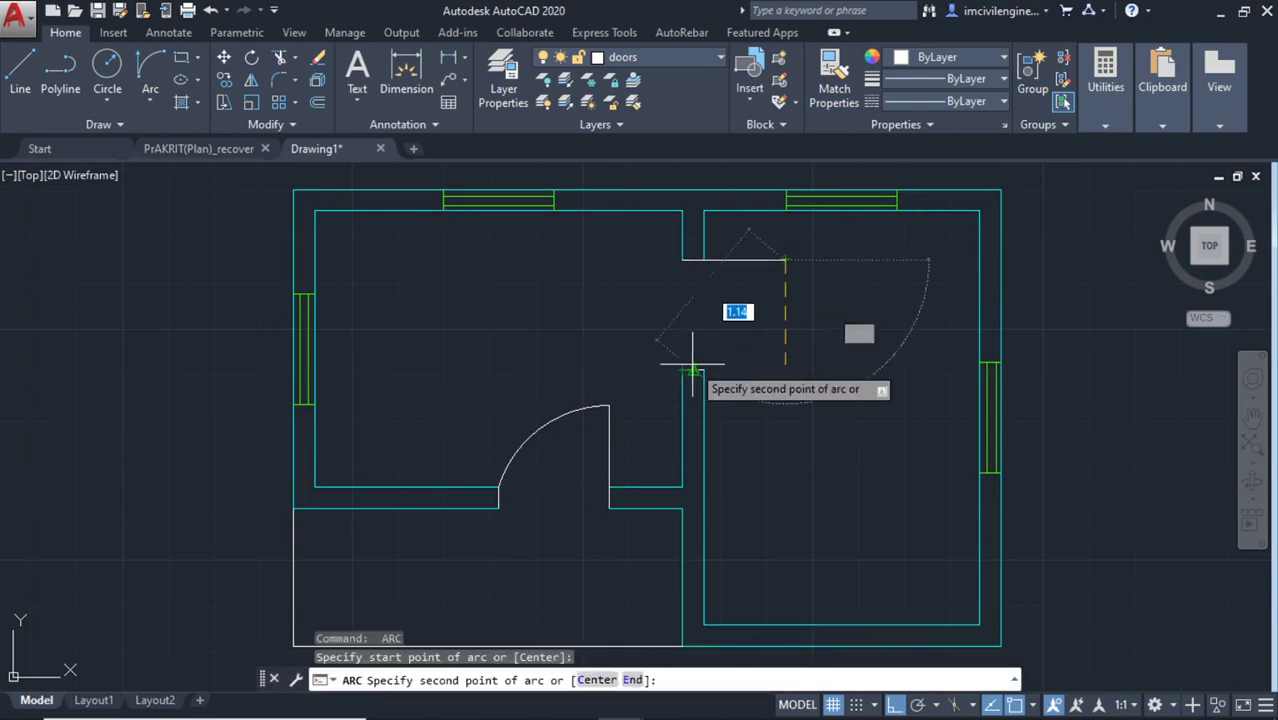
pyautogui.click(688, 368)
pyautogui.press('Escape')
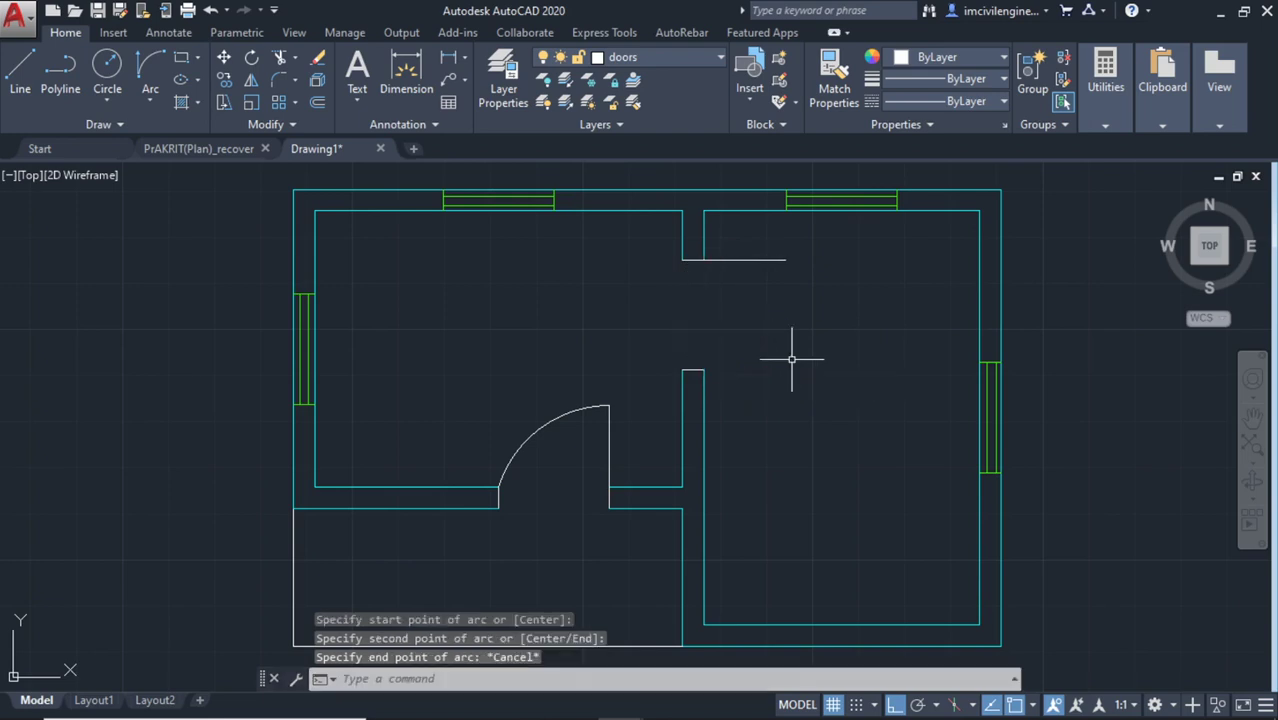
pyautogui.click(151, 101)
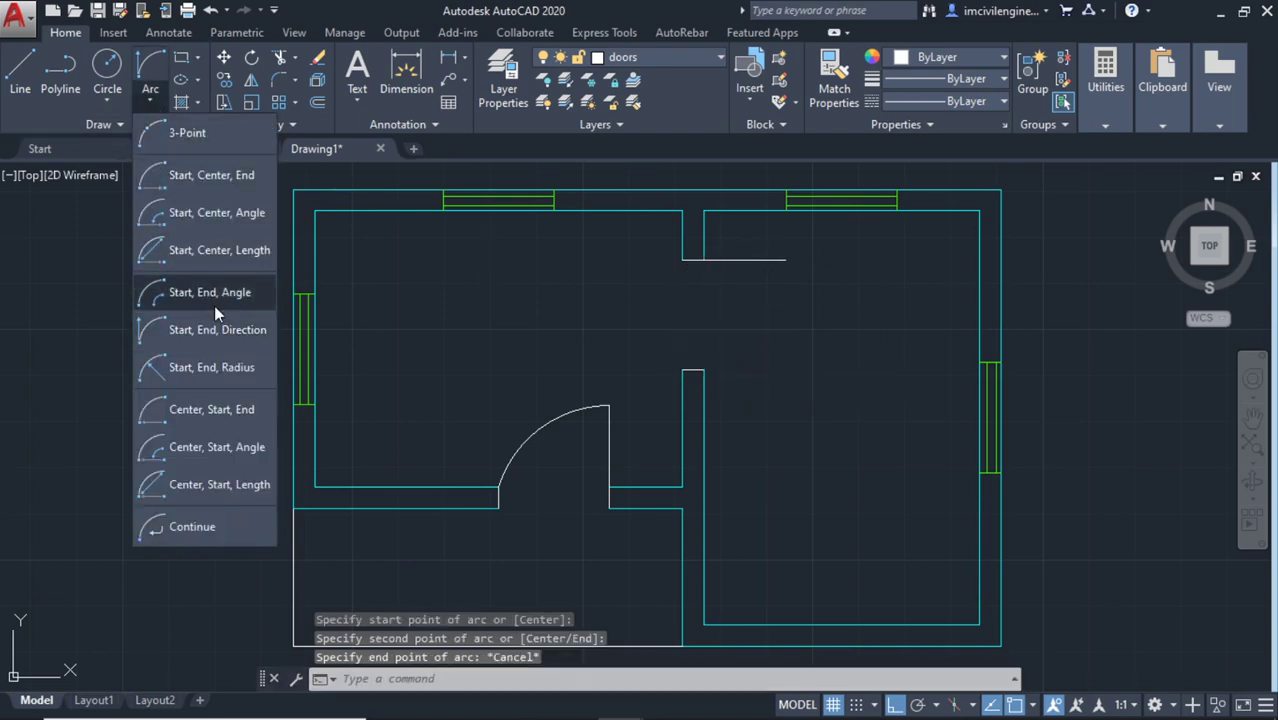
pyautogui.click(221, 331)
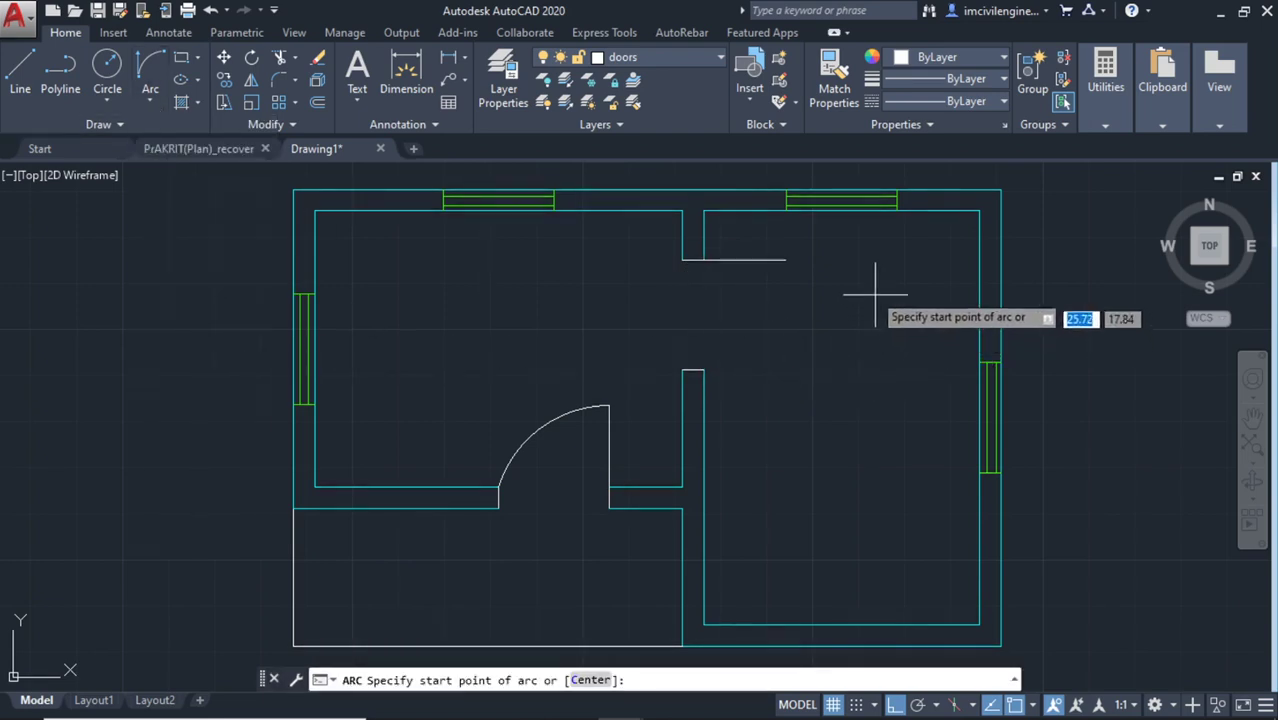
pyautogui.click(785, 260)
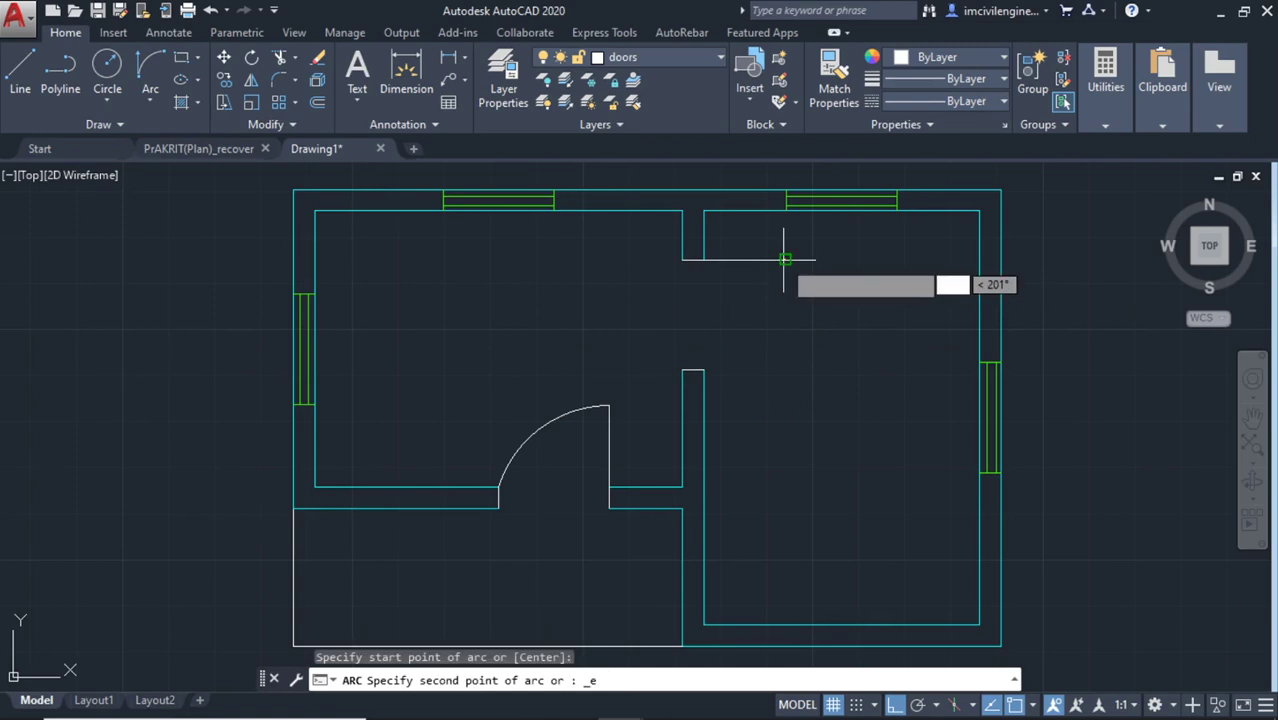
pyautogui.click(704, 370)
pyautogui.click(776, 343)
pyautogui.scroll(-2, 788, 441)
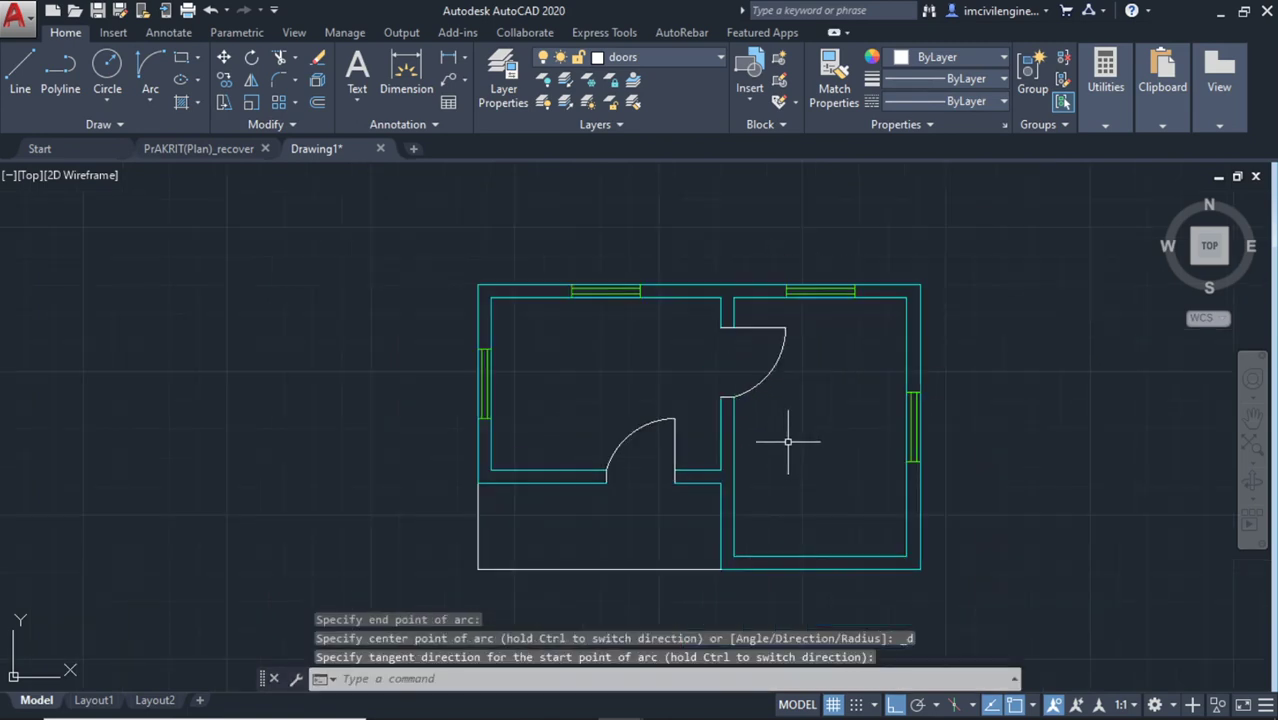
pyautogui.moveTo(790, 448); pyautogui.dragTo(725, 393, button='middle')
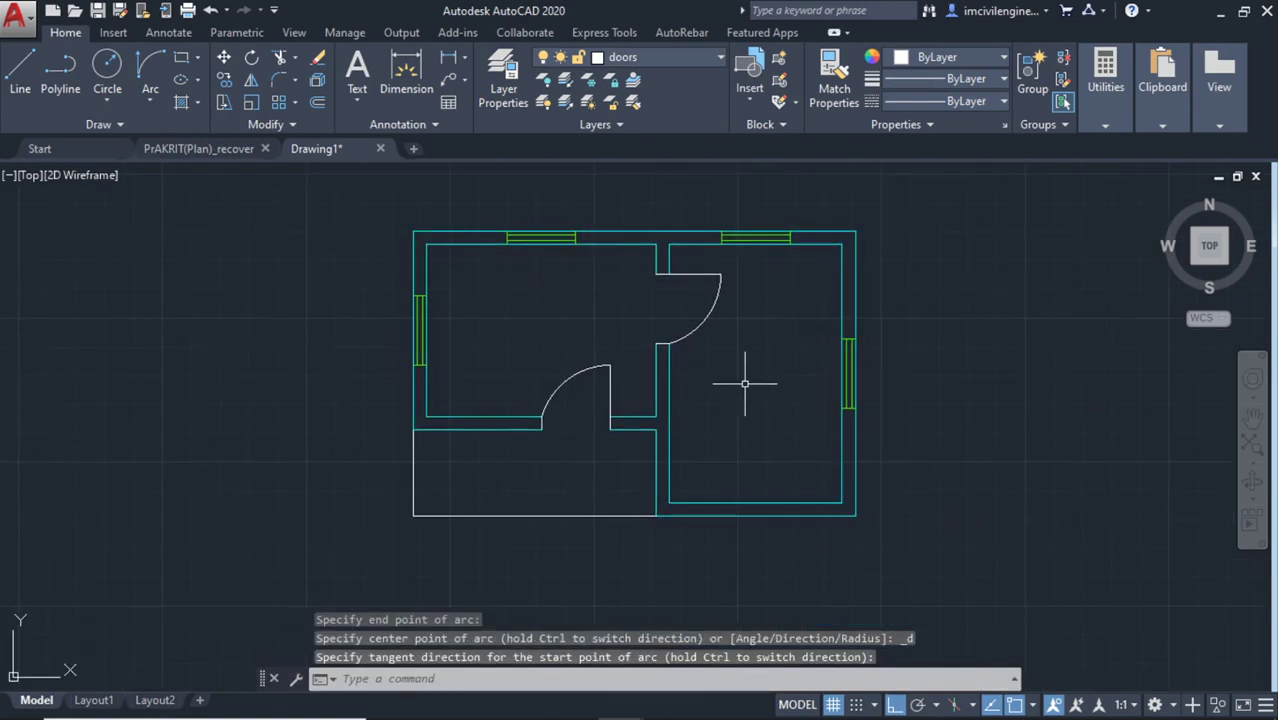
pyautogui.moveTo(583, 468)
pyautogui.mouseDown(button='middle')
pyautogui.moveTo(564, 453)
pyautogui.moveTo(601, 444)
pyautogui.mouseUp(button='middle')
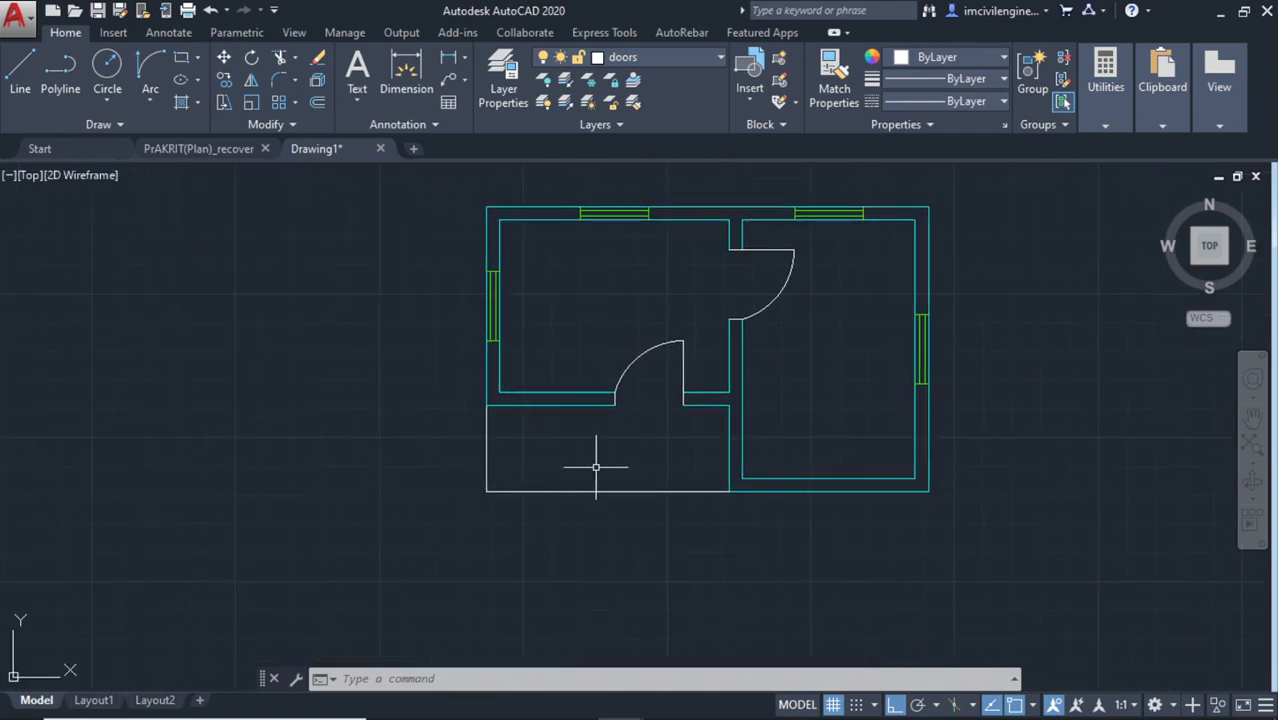
pyautogui.scroll(2, 569, 464)
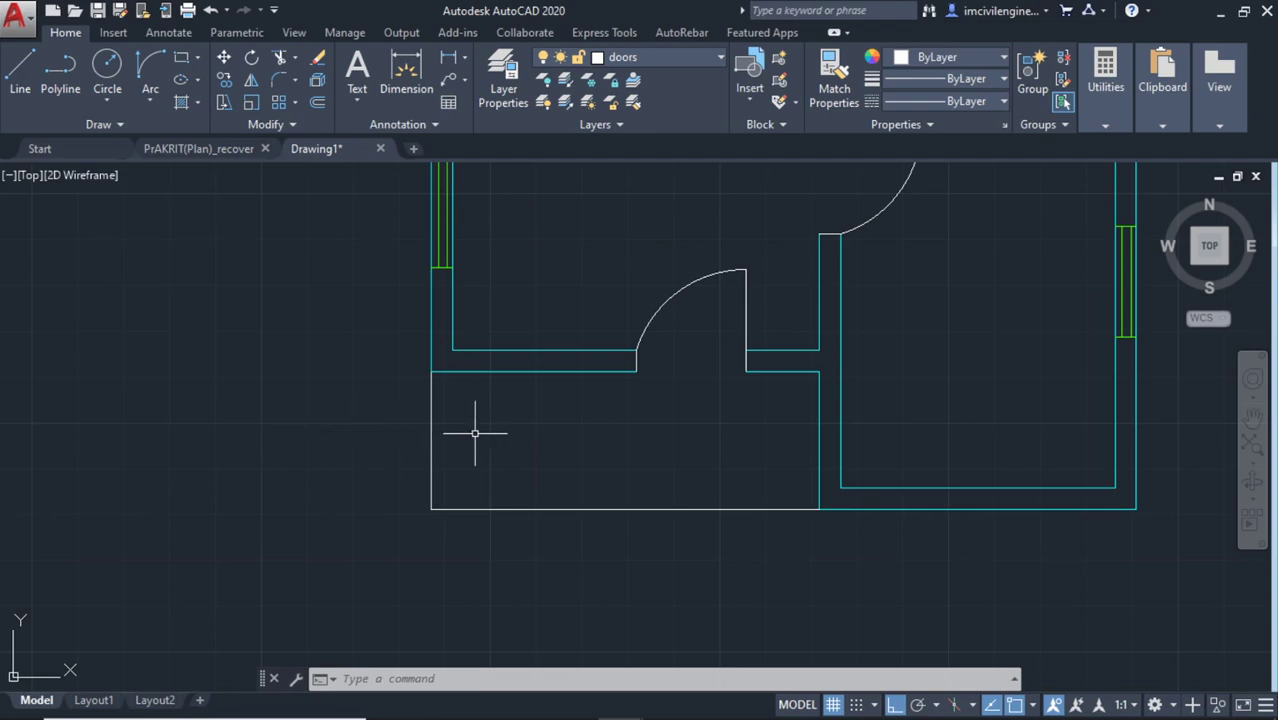
# Offset the small room's left wall three times at 0.30, giving three parallel lines inside
pyautogui.scroll(-3, 475, 433)
pyautogui.scroll(1, 470, 447)
pyautogui.write('o')
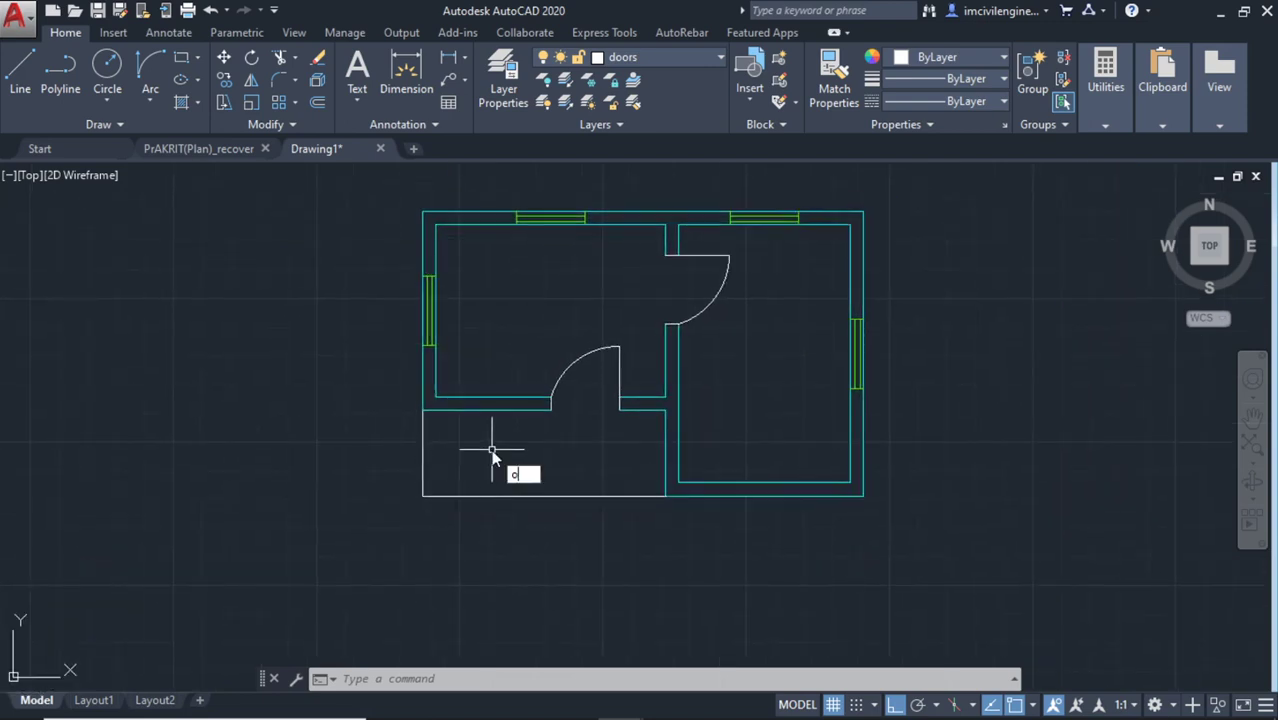
pyautogui.press('Return')
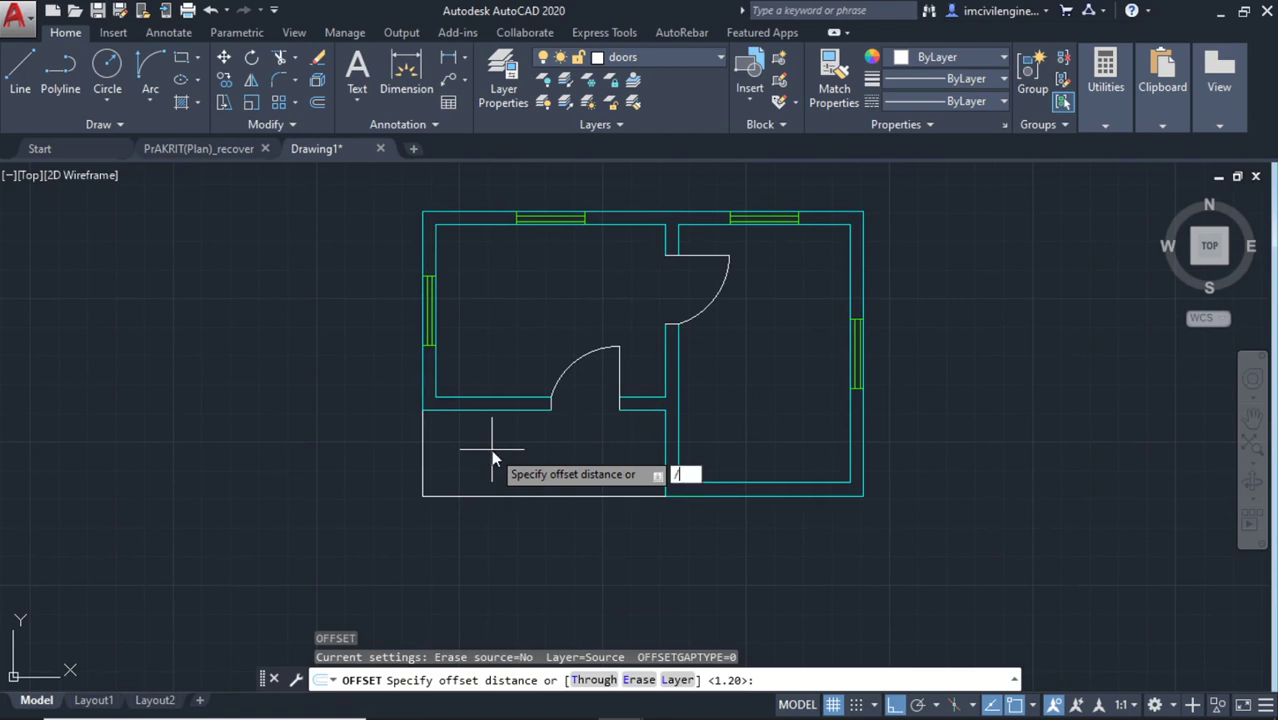
pyautogui.write('30')
pyautogui.press('Return')
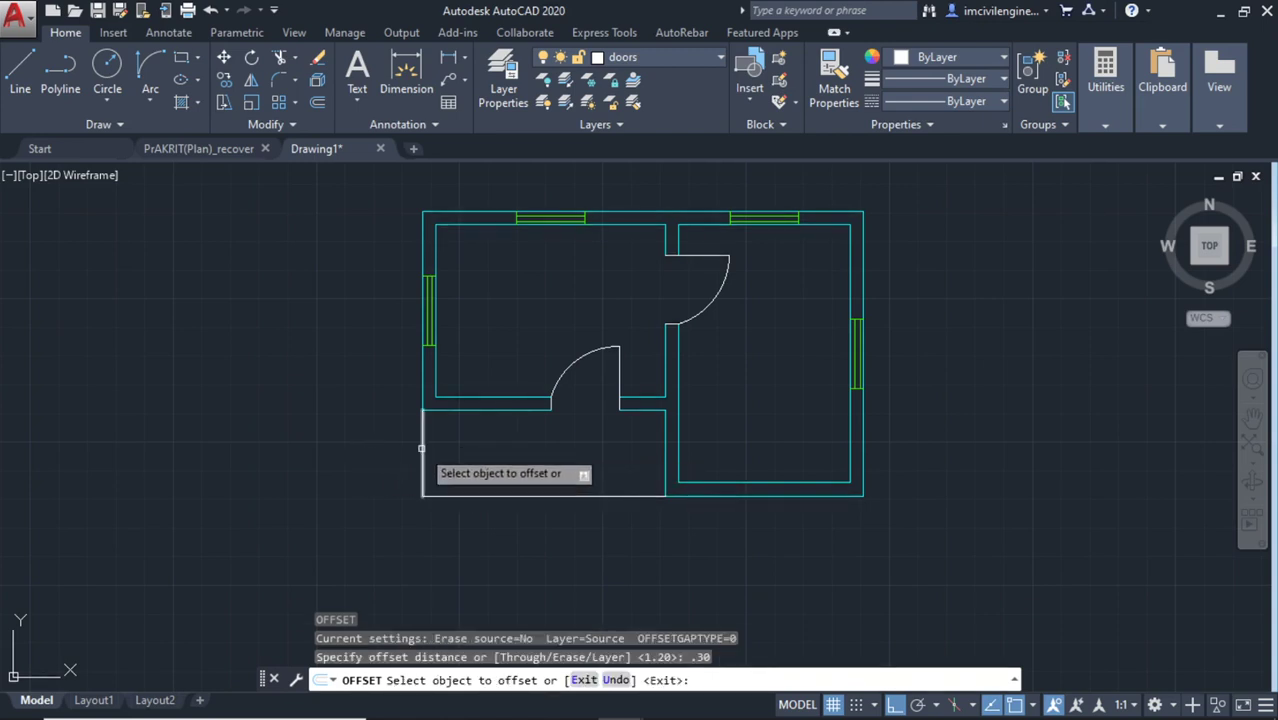
pyautogui.click(421, 447)
pyautogui.click(432, 440)
pyautogui.click(437, 450)
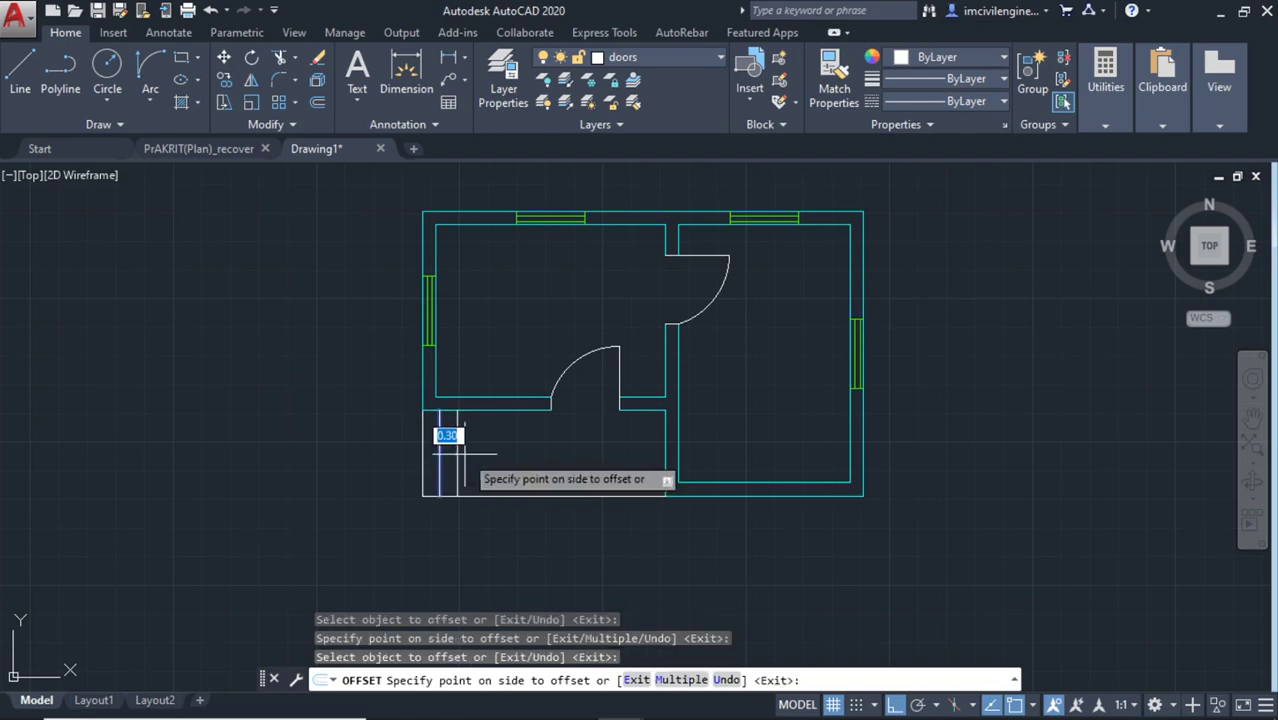
pyautogui.click(464, 454)
pyautogui.click(457, 450)
pyautogui.click(485, 455)
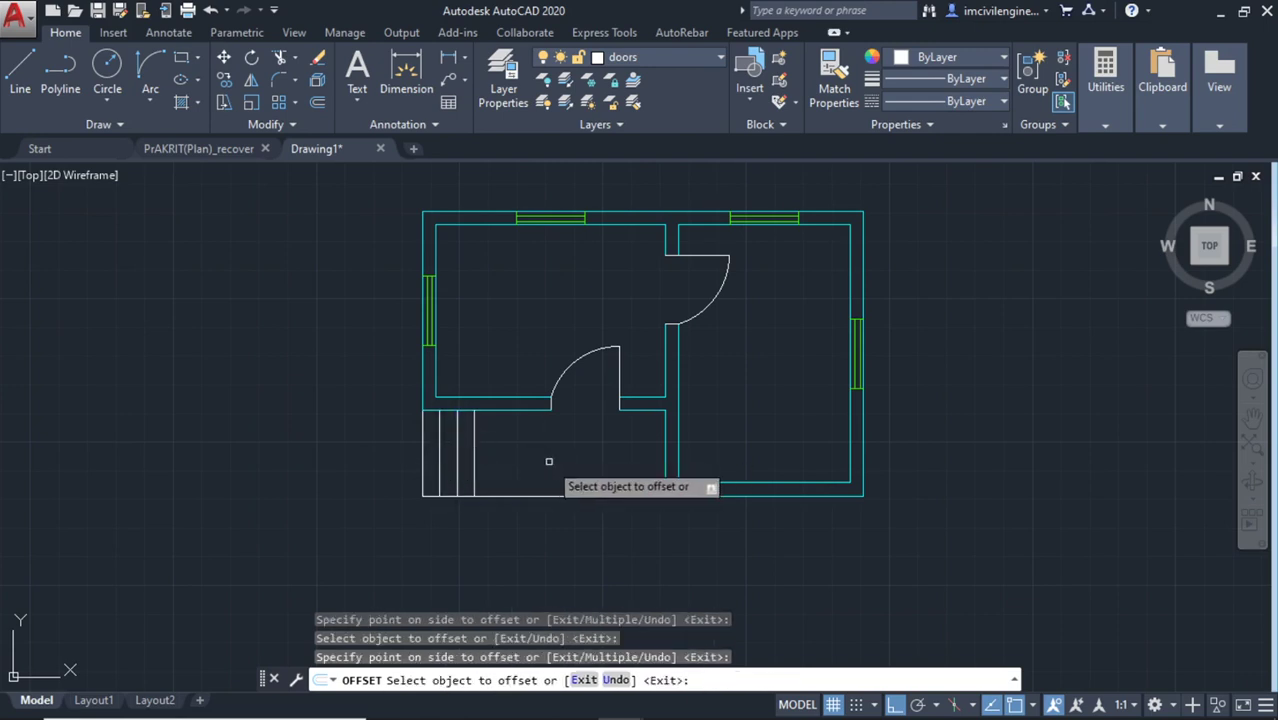
pyautogui.press('Escape')
# Pan the view to recentre the floor plan
pyautogui.moveTo(539, 463); pyautogui.dragTo(533, 440, button='middle')
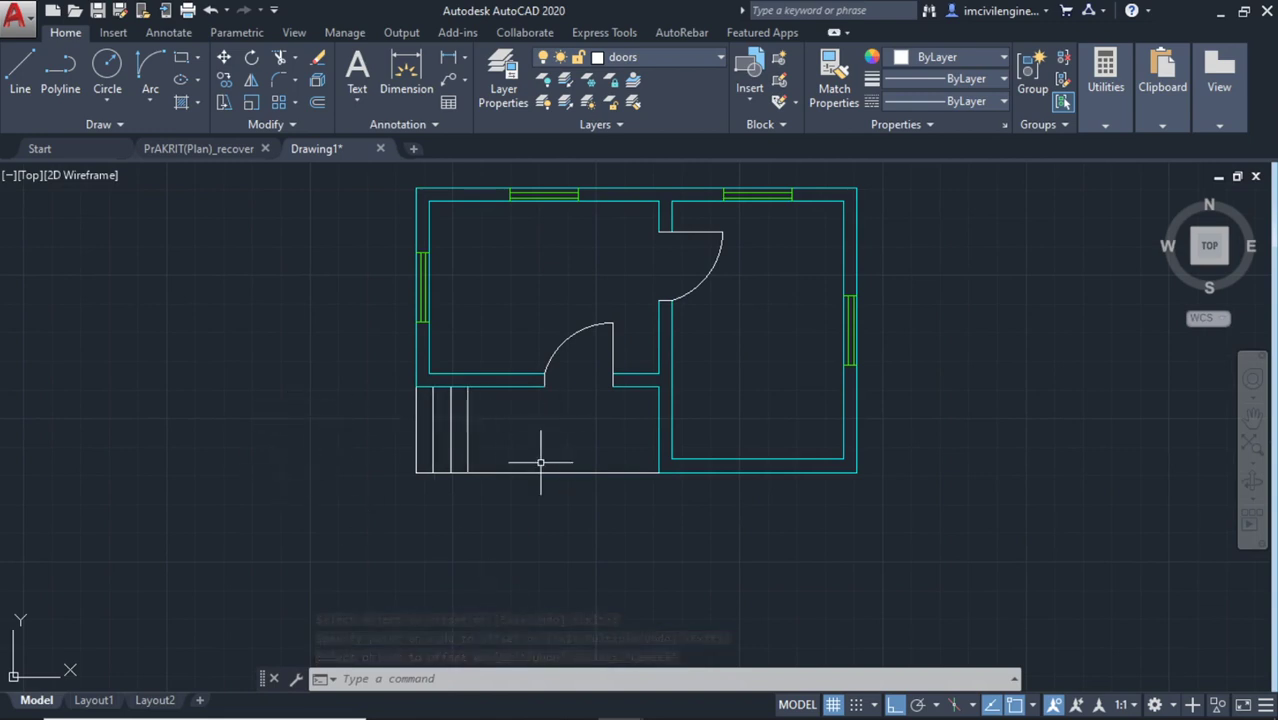
pyautogui.moveTo(555, 430)
pyautogui.mouseDown(button='middle')
pyautogui.moveTo(556, 477)
pyautogui.moveTo(580, 475)
pyautogui.mouseUp(button='middle')
pyautogui.scroll(3, 556, 477)
pyautogui.scroll(-3, 556, 477)
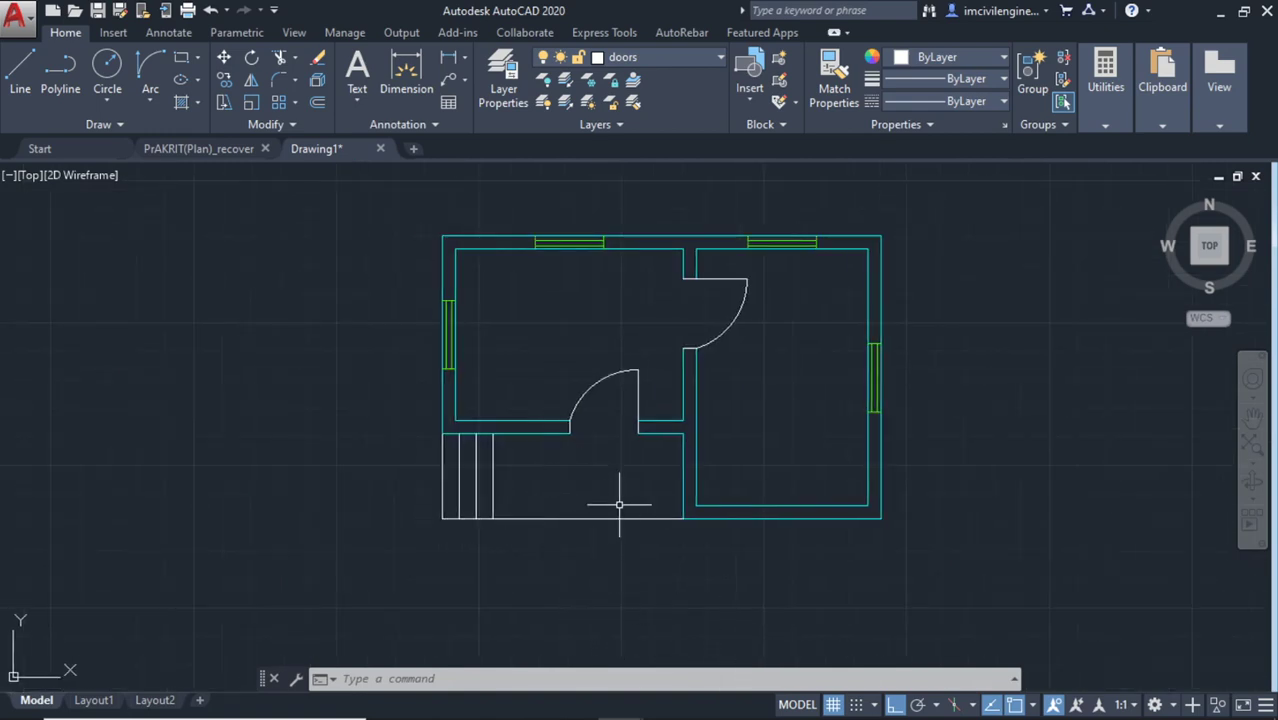
pyautogui.moveTo(619, 504); pyautogui.dragTo(588, 516, button='middle')
pyautogui.moveTo(571, 365); pyautogui.dragTo(560, 378, button='middle')
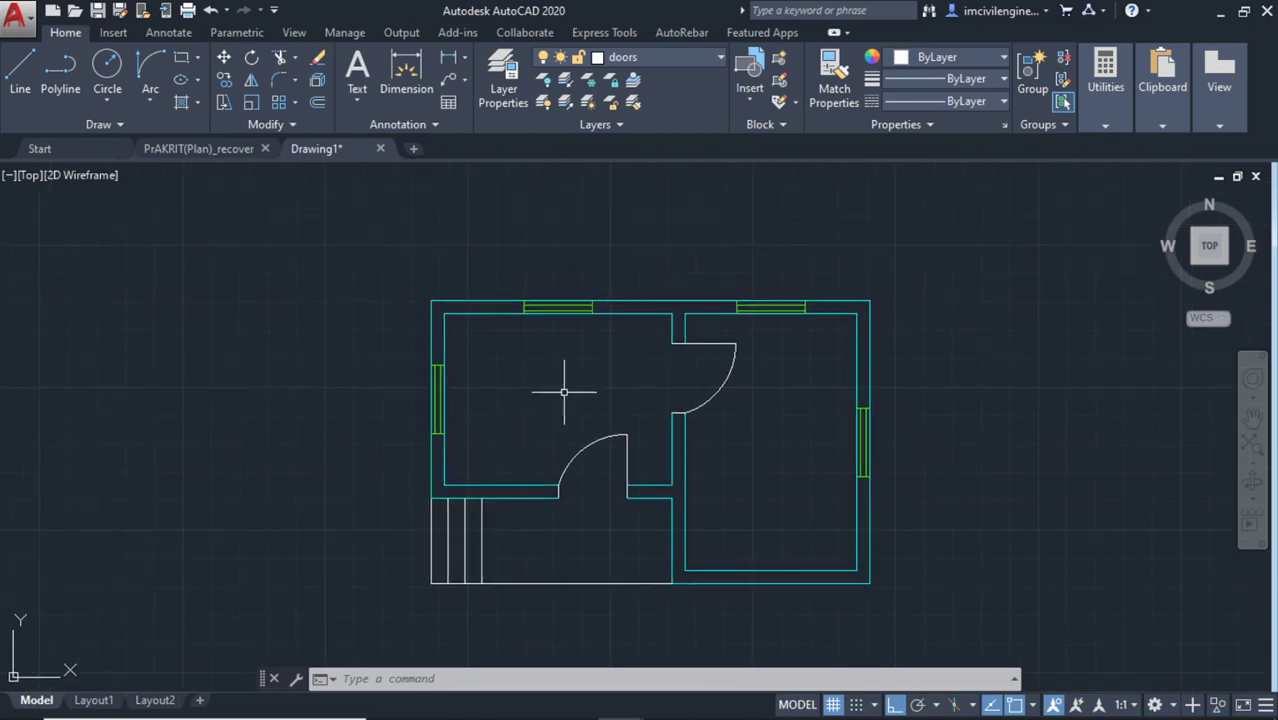
pyautogui.moveTo(553, 373)
pyautogui.mouseDown(button='middle')
pyautogui.moveTo(561, 408)
pyautogui.moveTo(544, 411)
pyautogui.mouseUp(button='middle')
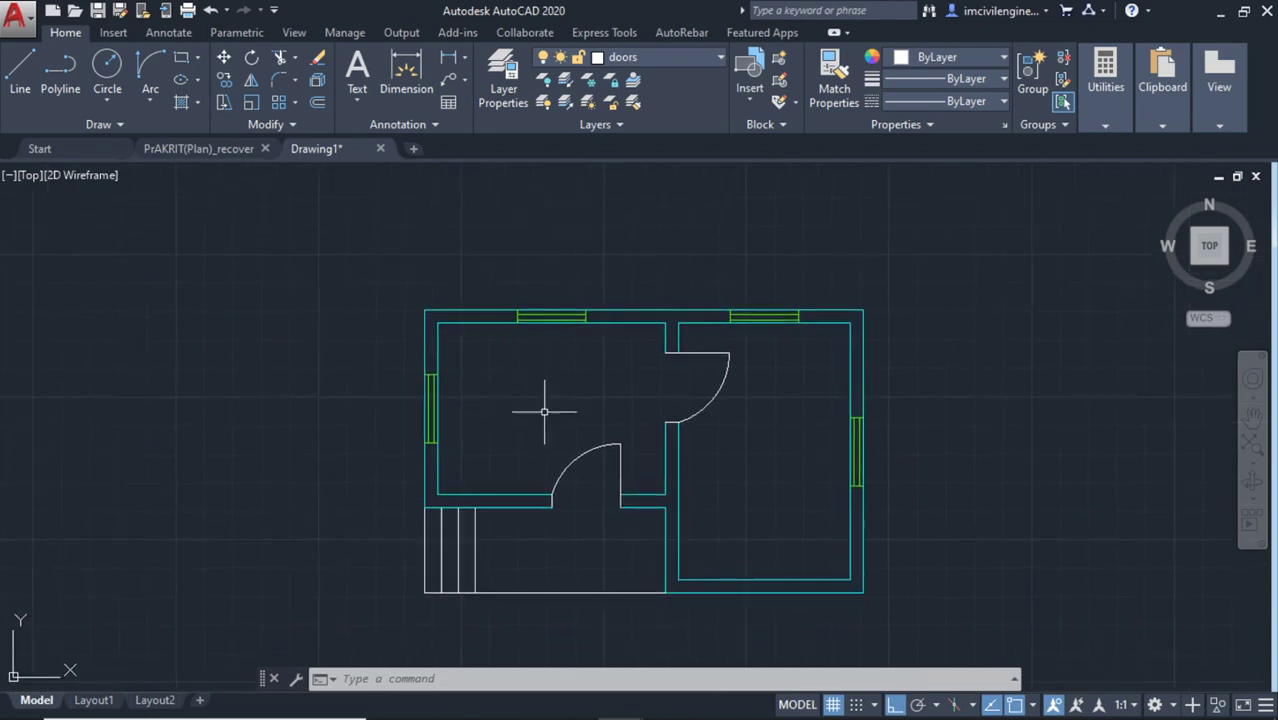
# Draw a 0.45 line leftward from the left wall corner below the window
pyautogui.click(20, 90)
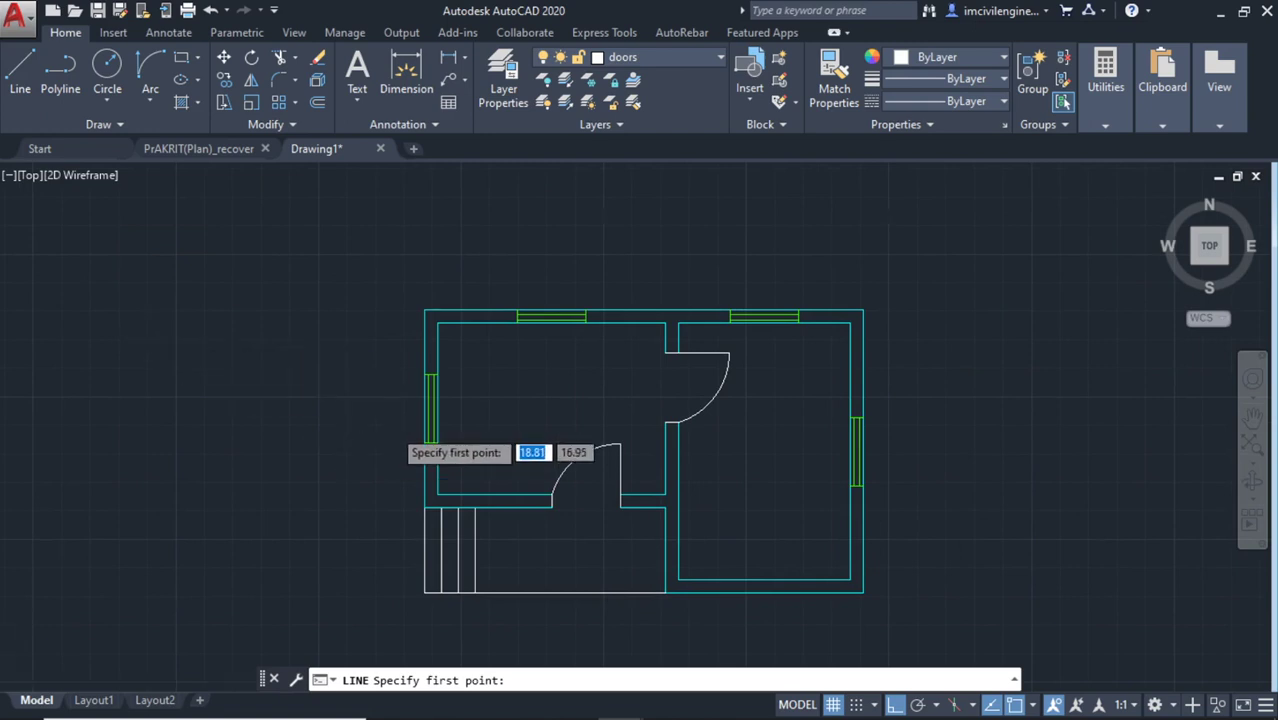
pyautogui.scroll(4, 394, 425)
pyautogui.scroll(2, 394, 425)
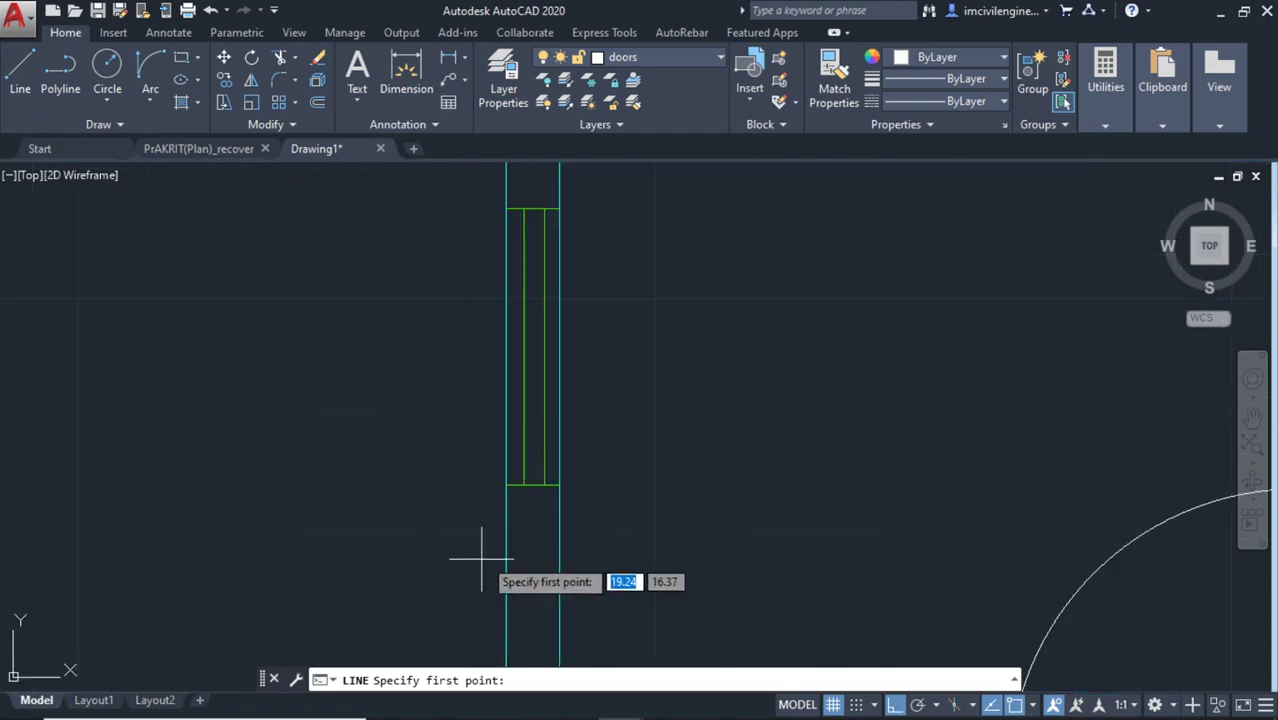
pyautogui.click(506, 498)
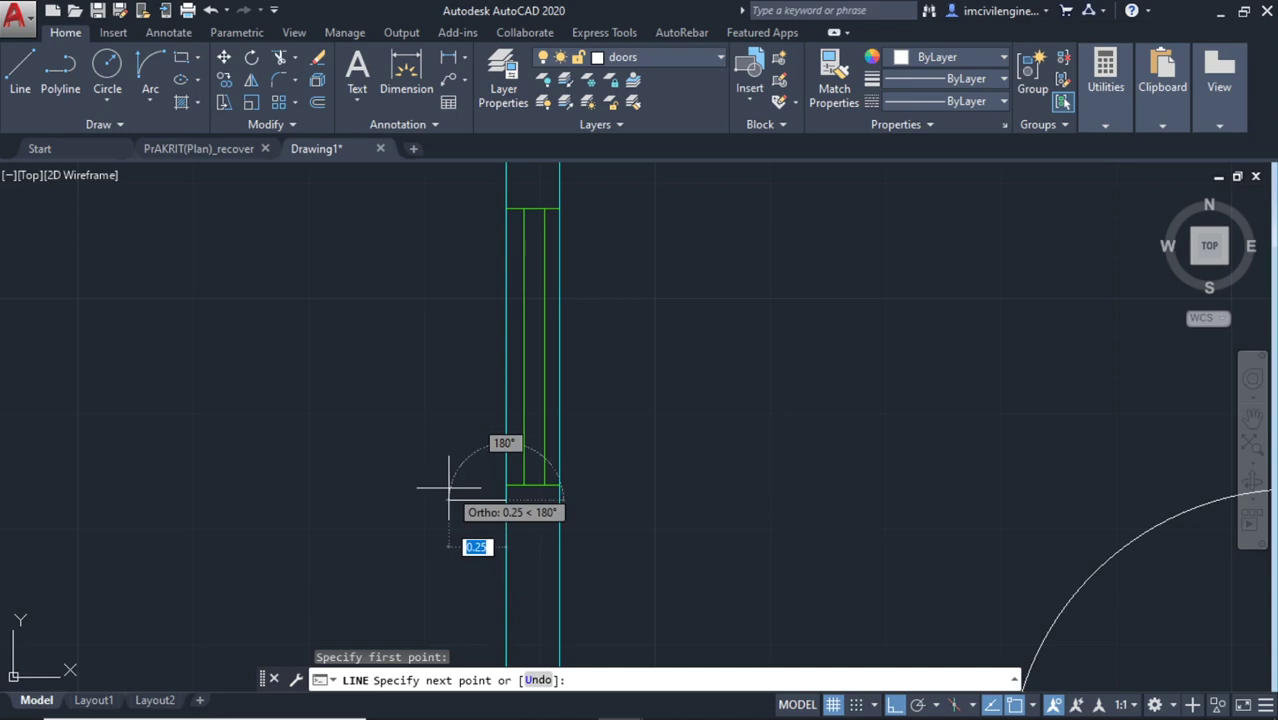
pyautogui.press('BackSpace')
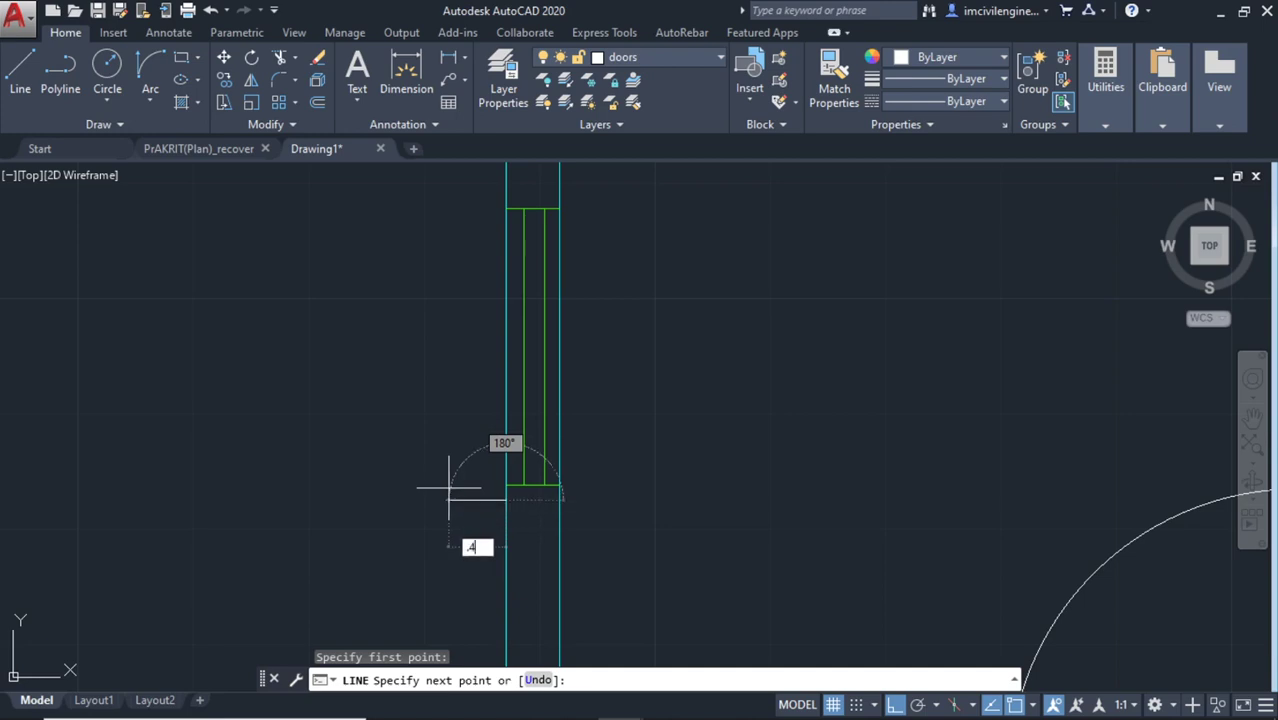
pyautogui.write('5')
pyautogui.press('Return')
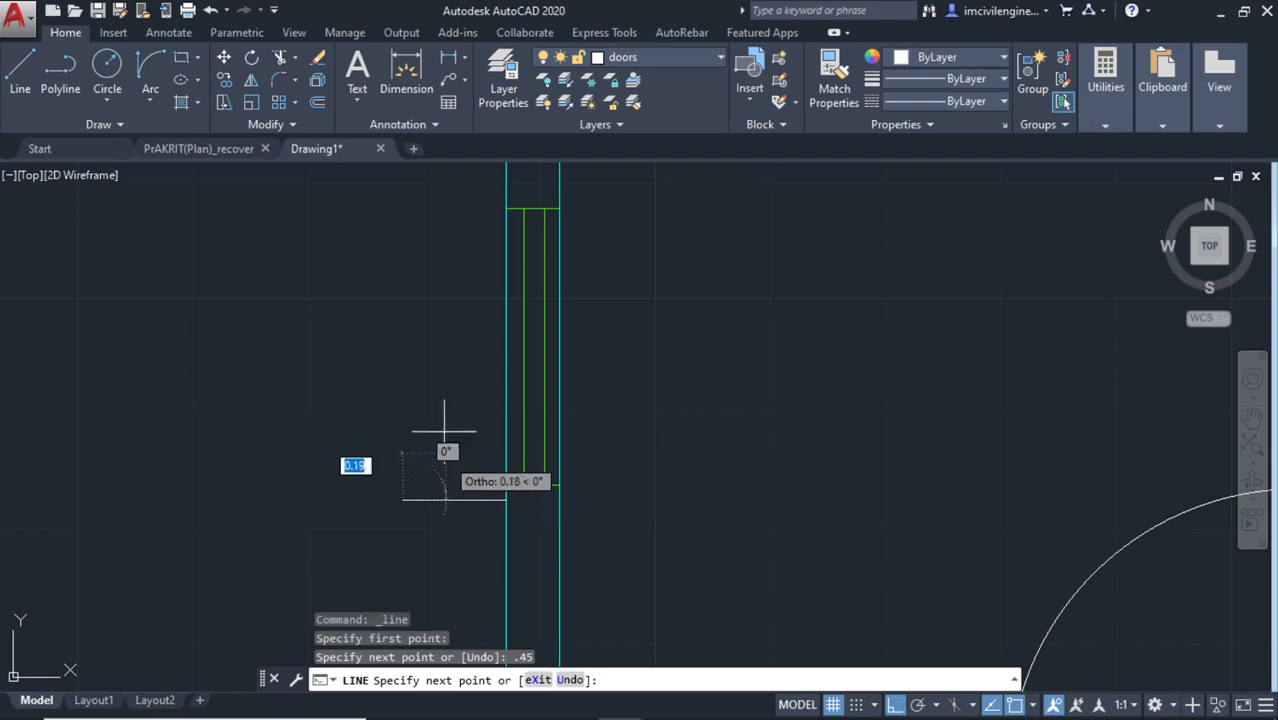
pyautogui.moveTo(405, 305); pyautogui.dragTo(410, 372, button='middle')
pyautogui.press('Escape')
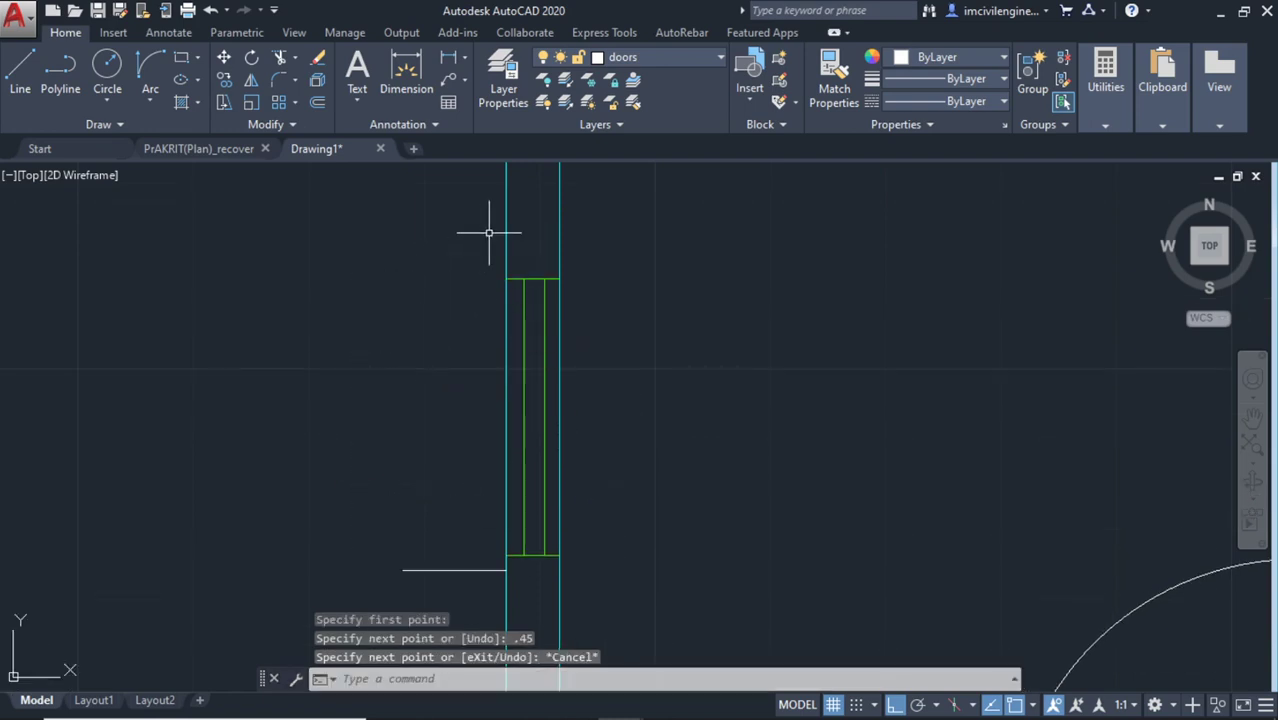
# Copy the short line up to the window's upper end
pyautogui.click(484, 568)
pyautogui.click(398, 526)
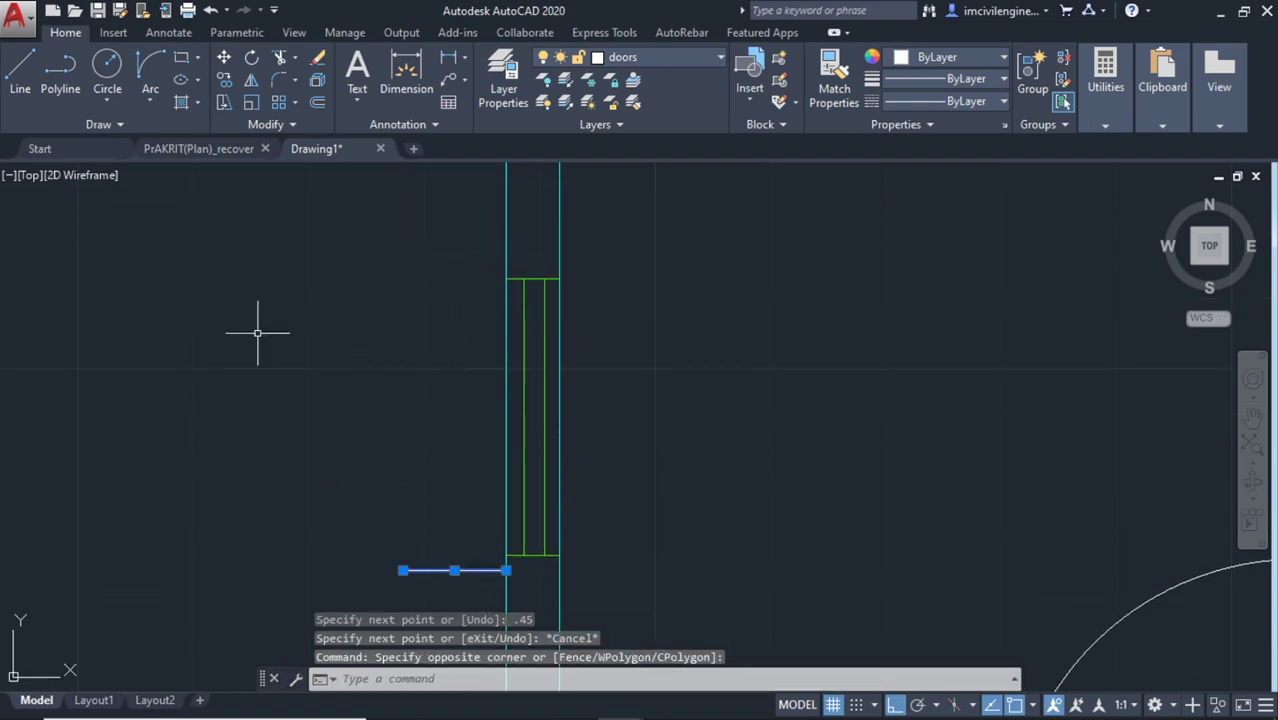
pyautogui.click(231, 83)
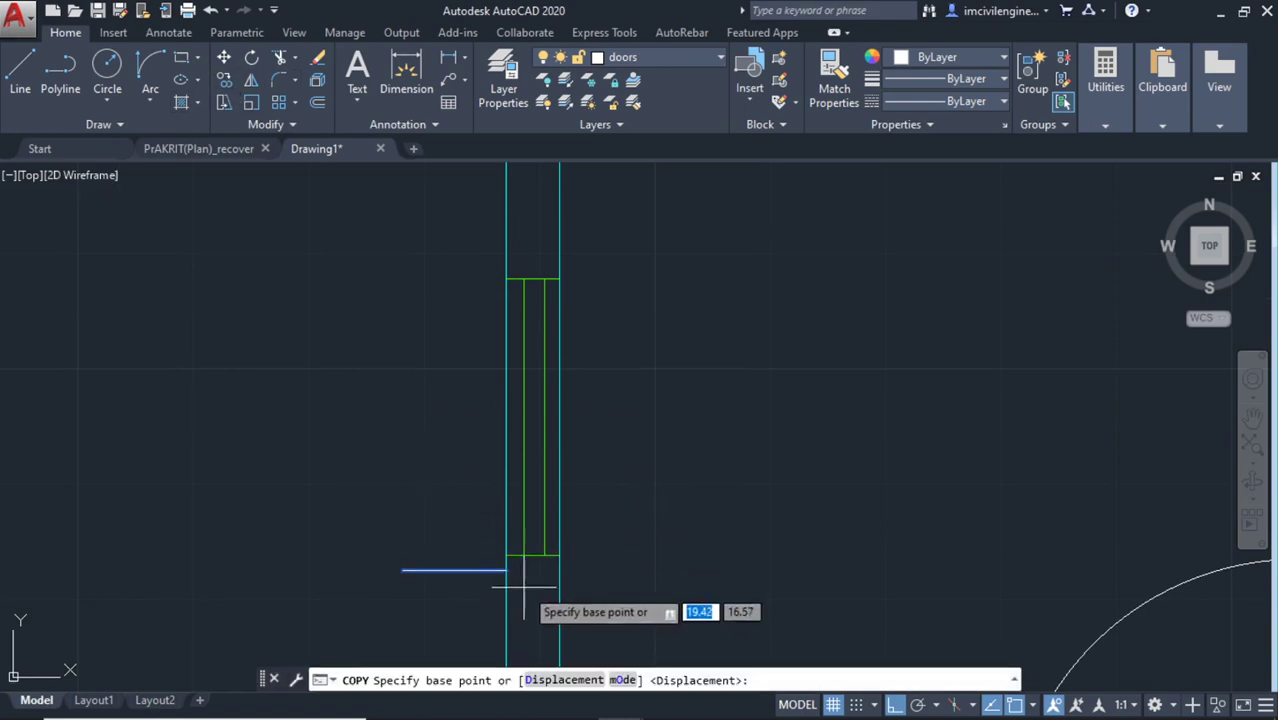
pyautogui.click(506, 570)
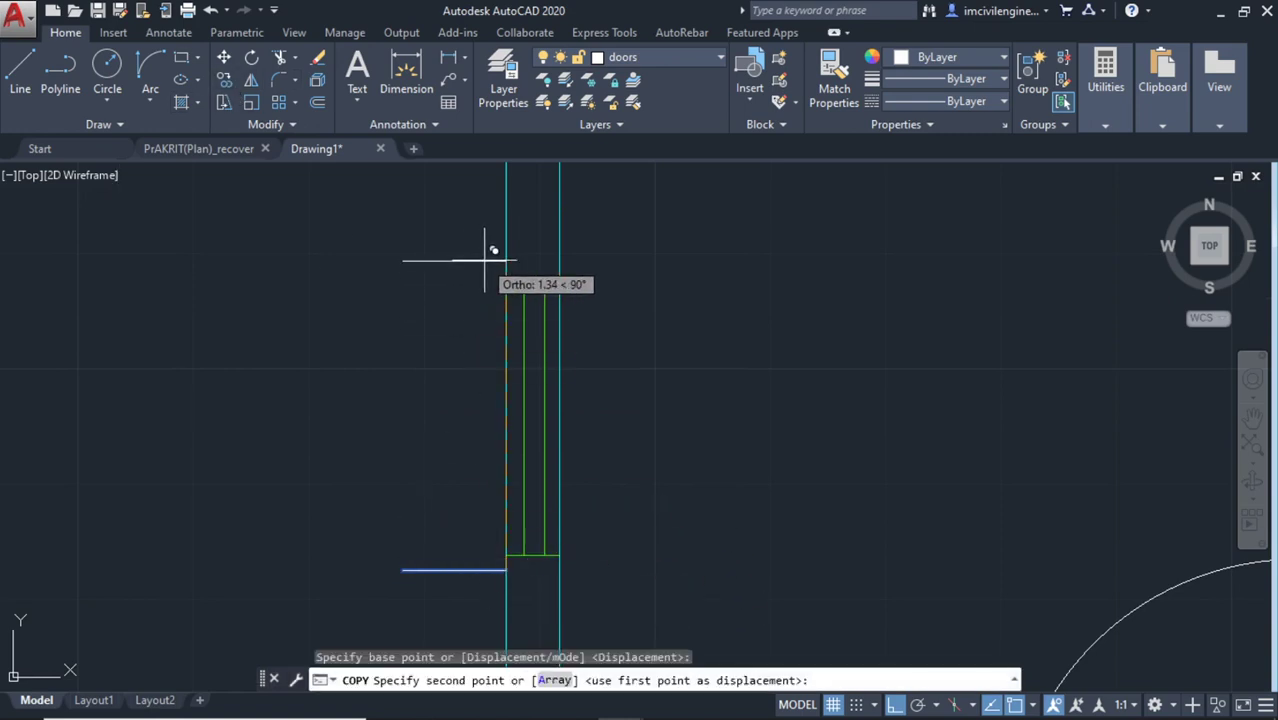
pyautogui.click(430, 266)
pyautogui.scroll(-3, 410, 235)
pyautogui.moveTo(415, 220); pyautogui.dragTo(400, 300, button='middle')
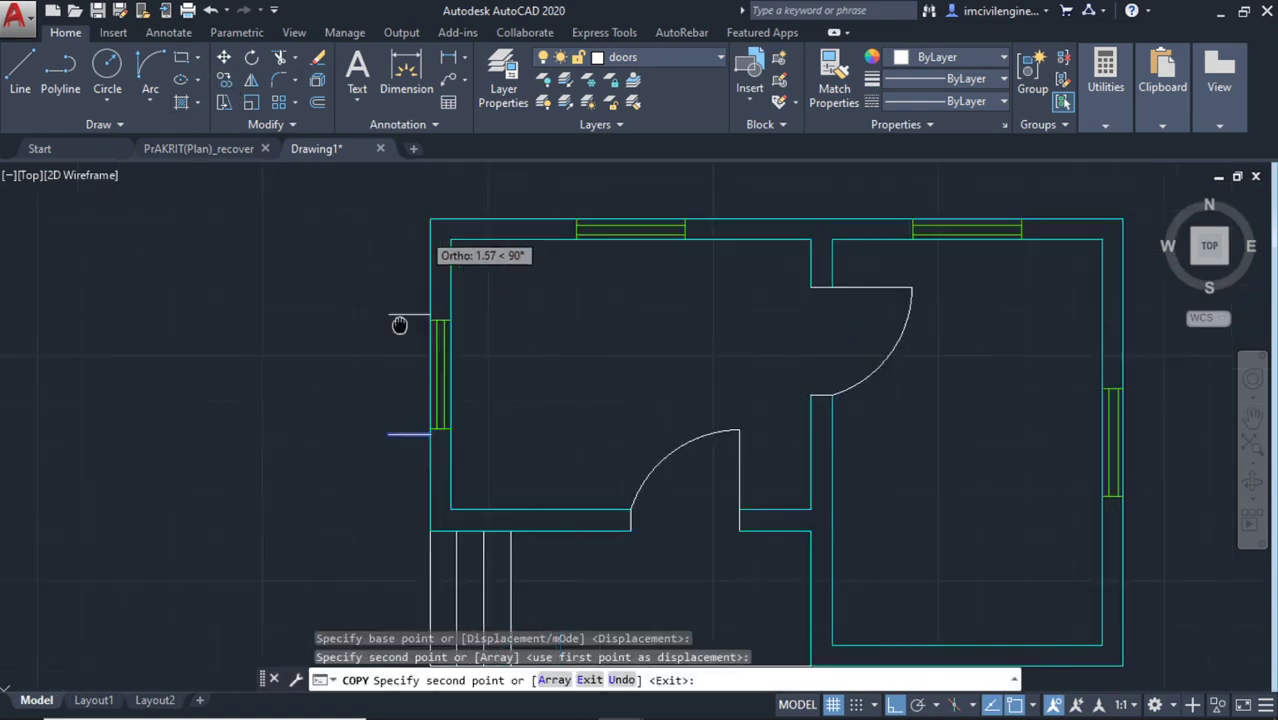
pyautogui.press('Escape')
pyautogui.moveTo(570, 177); pyautogui.dragTo(442, 224, button='middle')
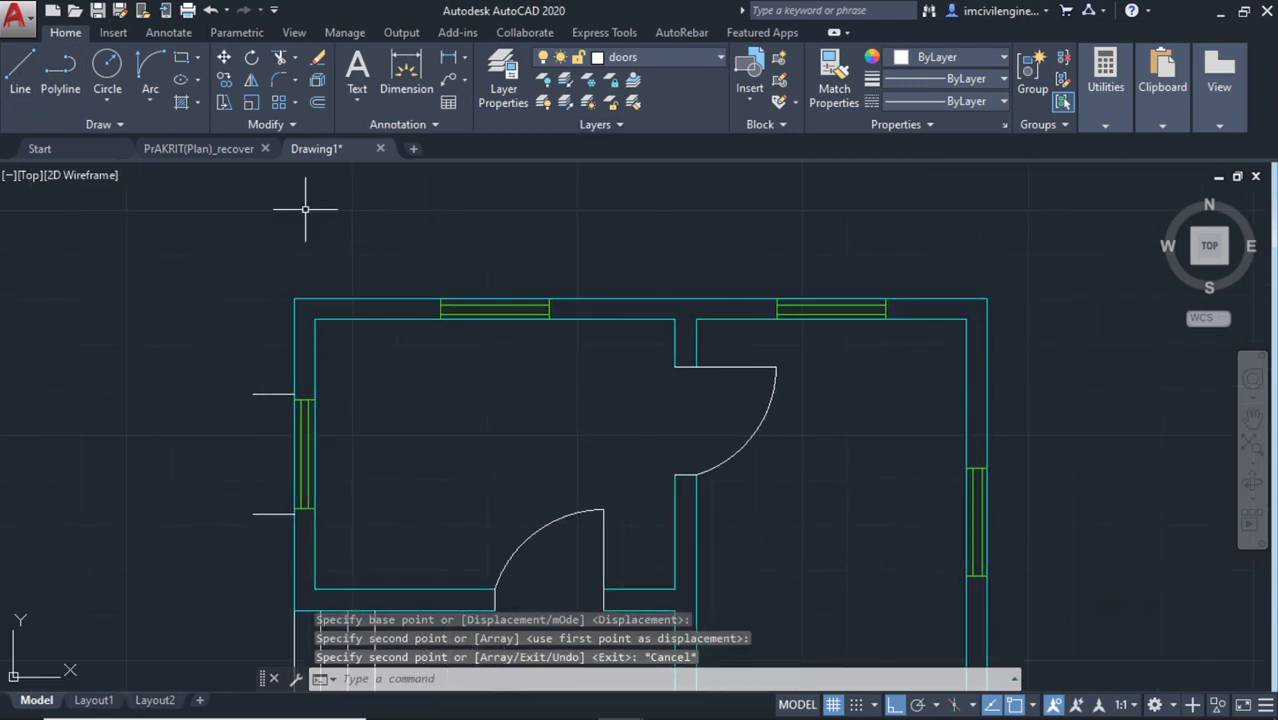
pyautogui.scroll(2, 458, 285)
# Draw a 0.45 vertical line up from the top wall at the first window's left end
pyautogui.click(5, 80)
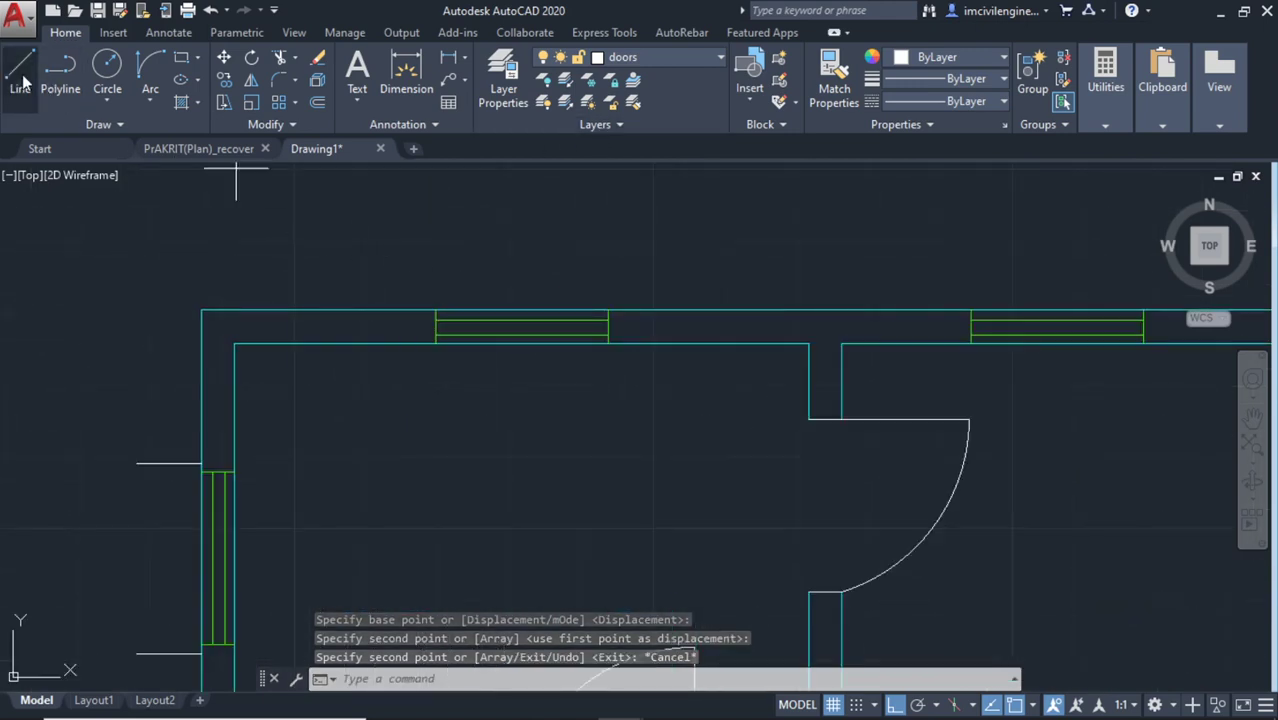
pyautogui.click(423, 311)
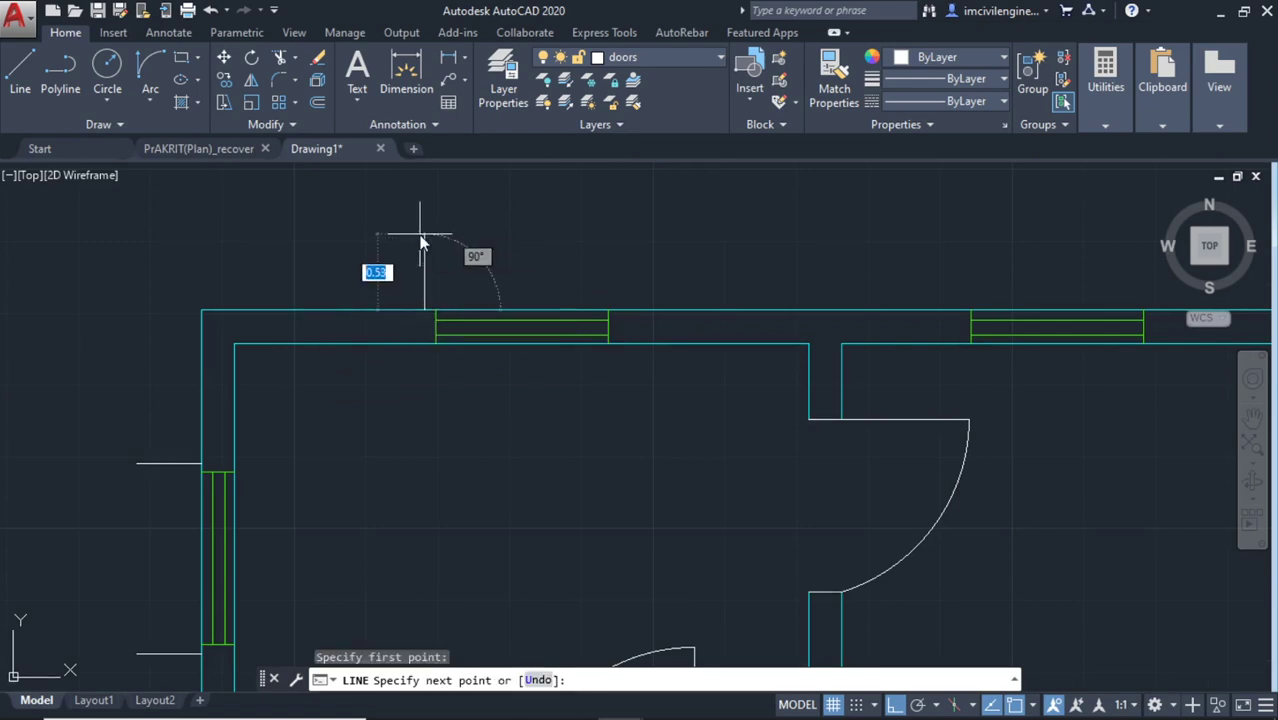
pyautogui.press('Return')
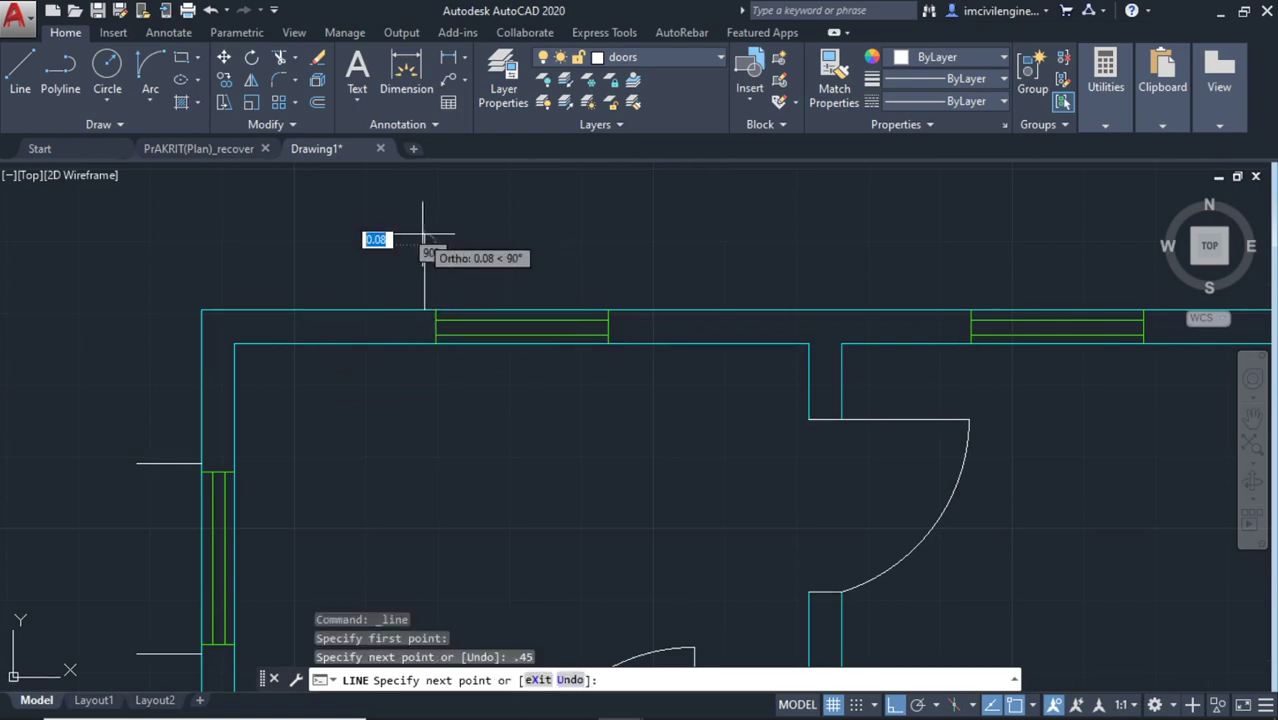
pyautogui.press('Escape')
# Copy it to the first window's right end and both ends of the second window
pyautogui.click(495, 287)
pyautogui.click(276, 241)
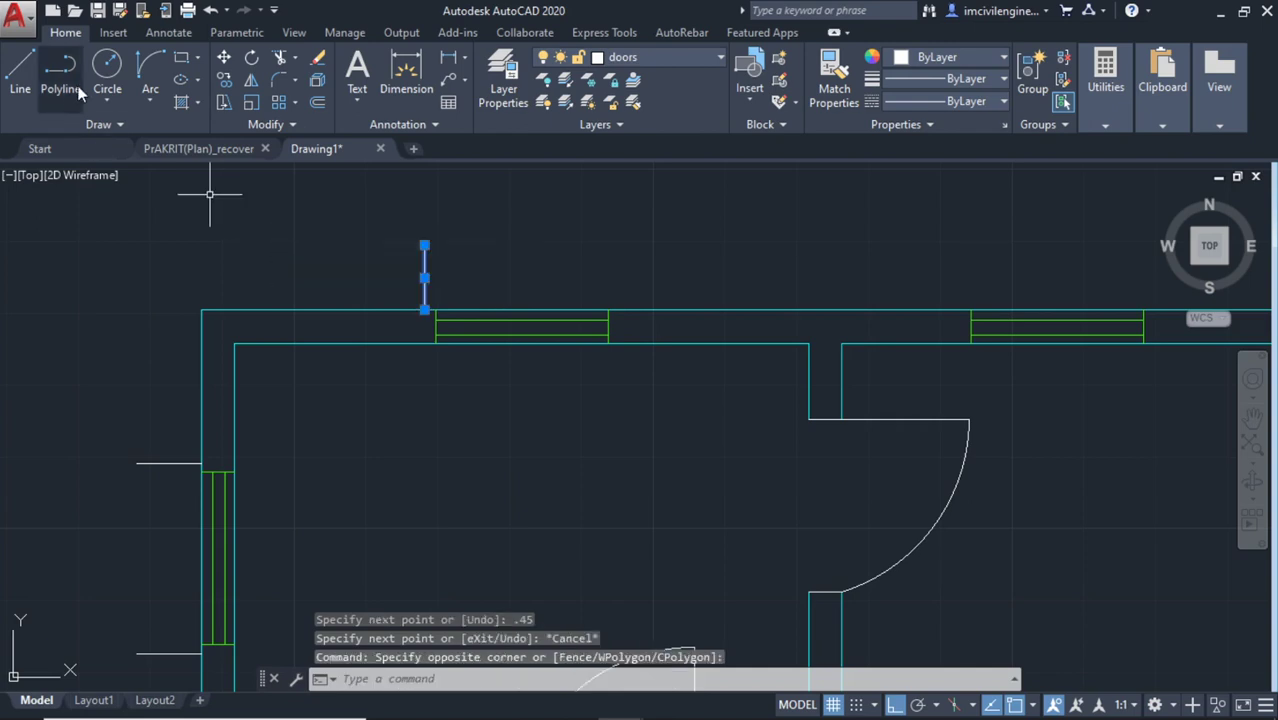
pyautogui.click(224, 80)
pyautogui.click(424, 310)
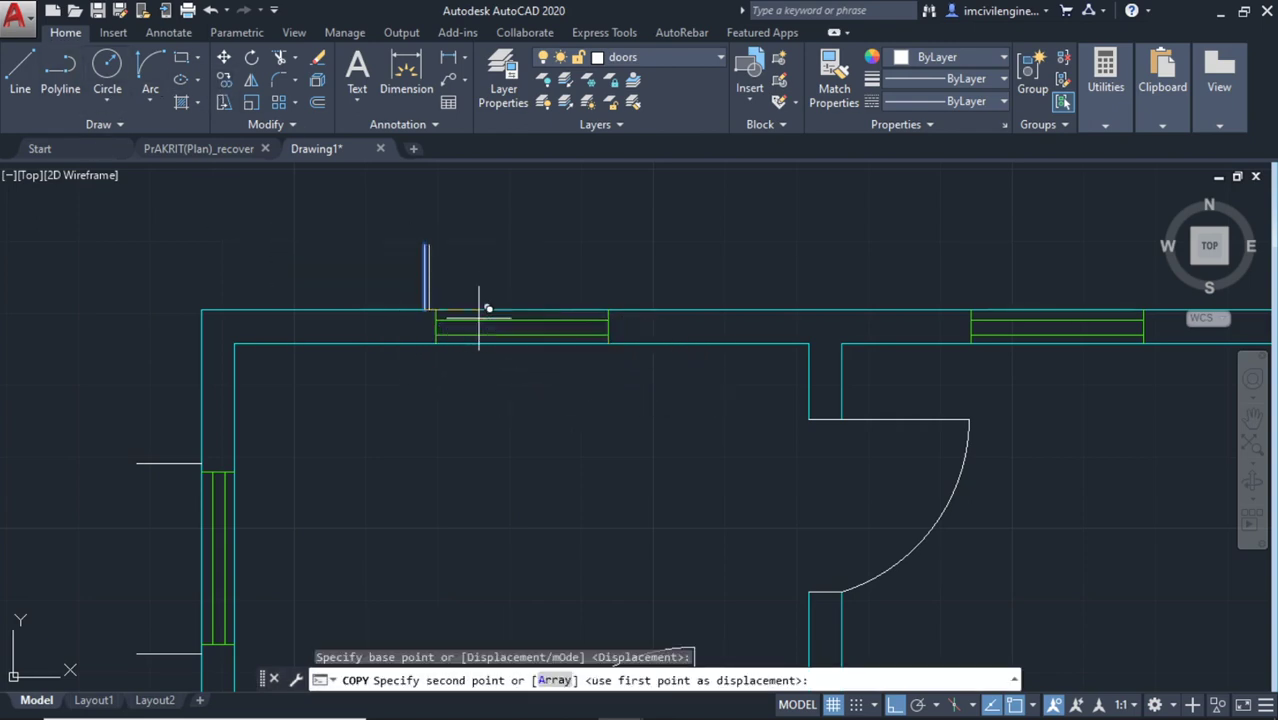
pyautogui.click(620, 310)
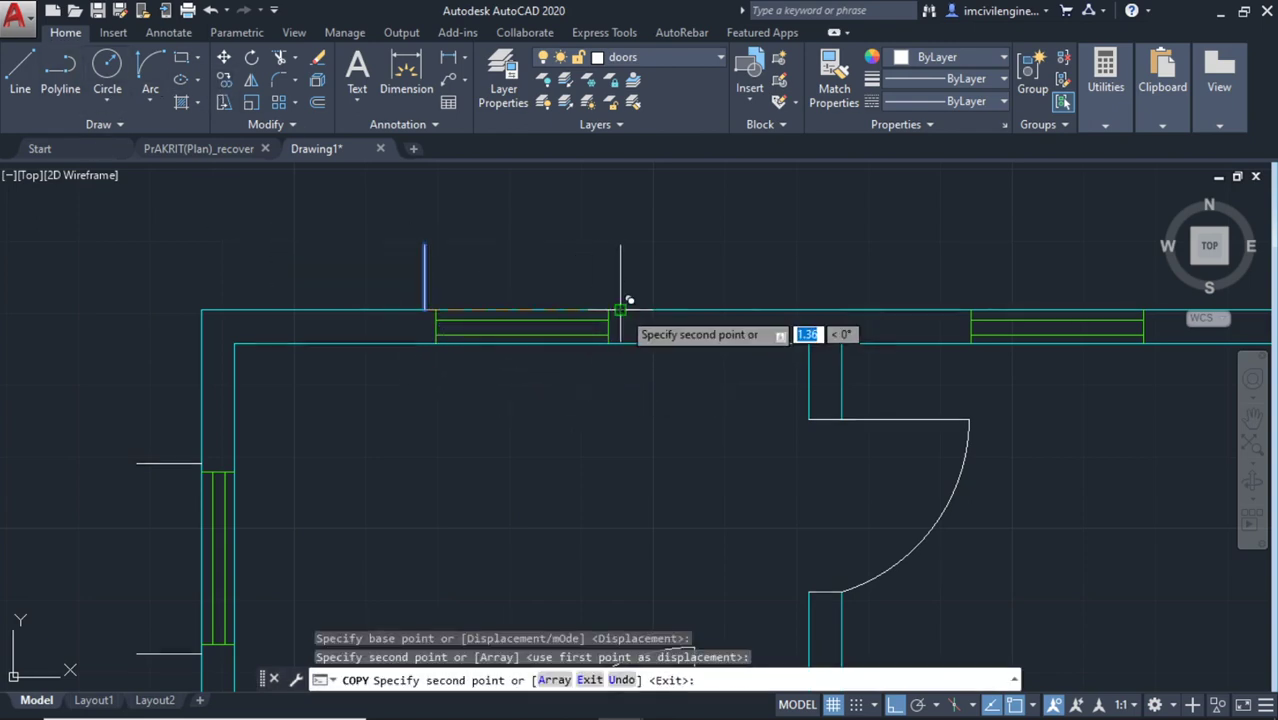
pyautogui.click(955, 310)
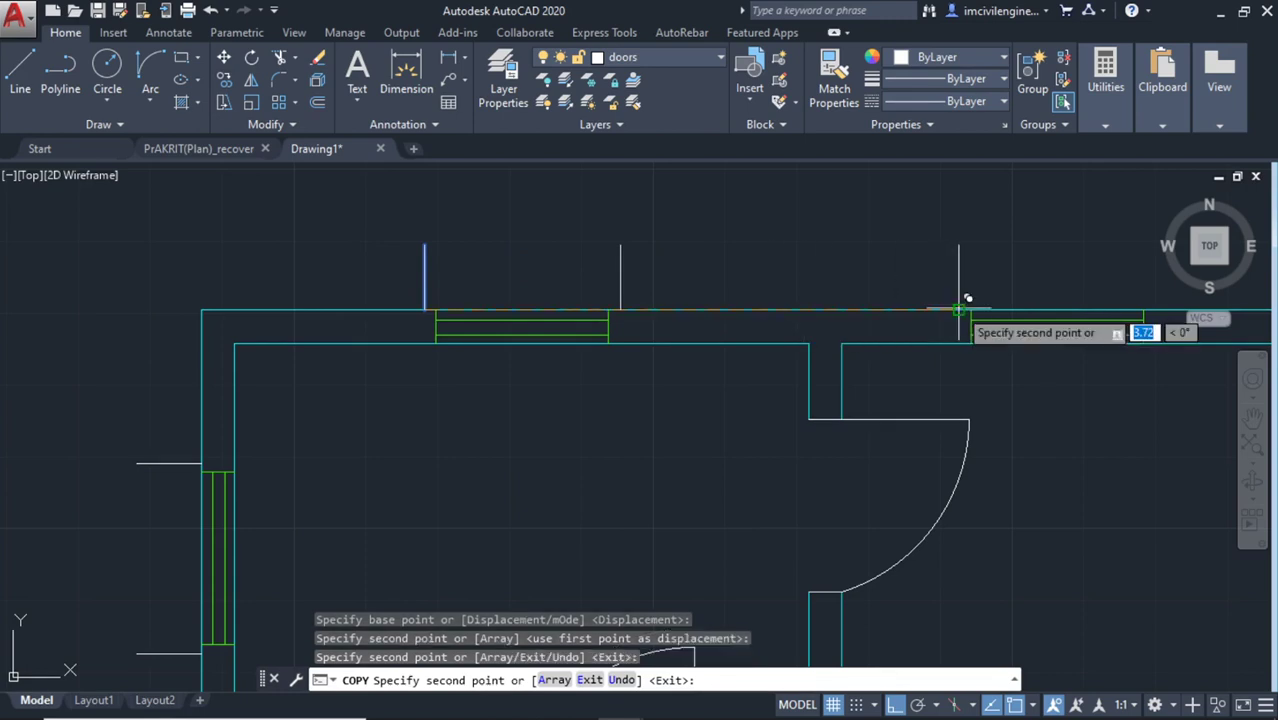
pyautogui.moveTo(942, 380); pyautogui.dragTo(745, 380, button='middle')
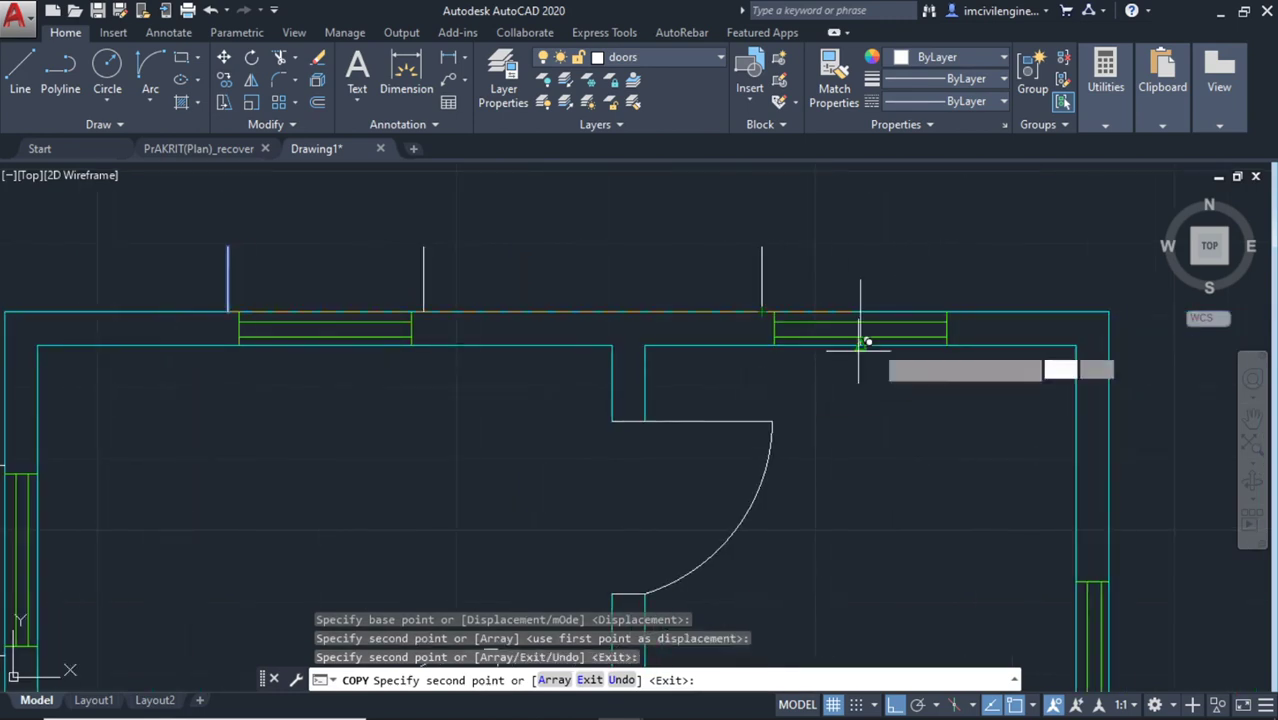
pyautogui.click(958, 310)
pyautogui.press('Escape')
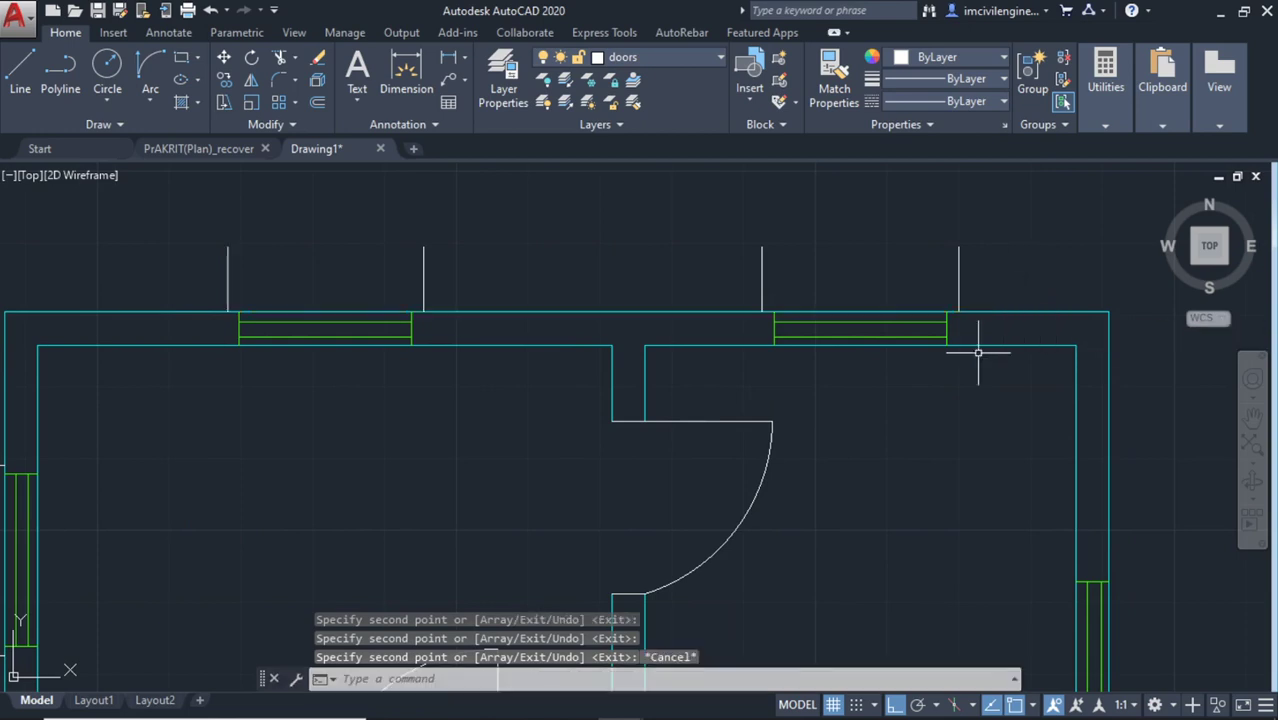
pyautogui.scroll(-2, 975, 422)
pyautogui.moveTo(979, 422); pyautogui.dragTo(970, 428, button='middle')
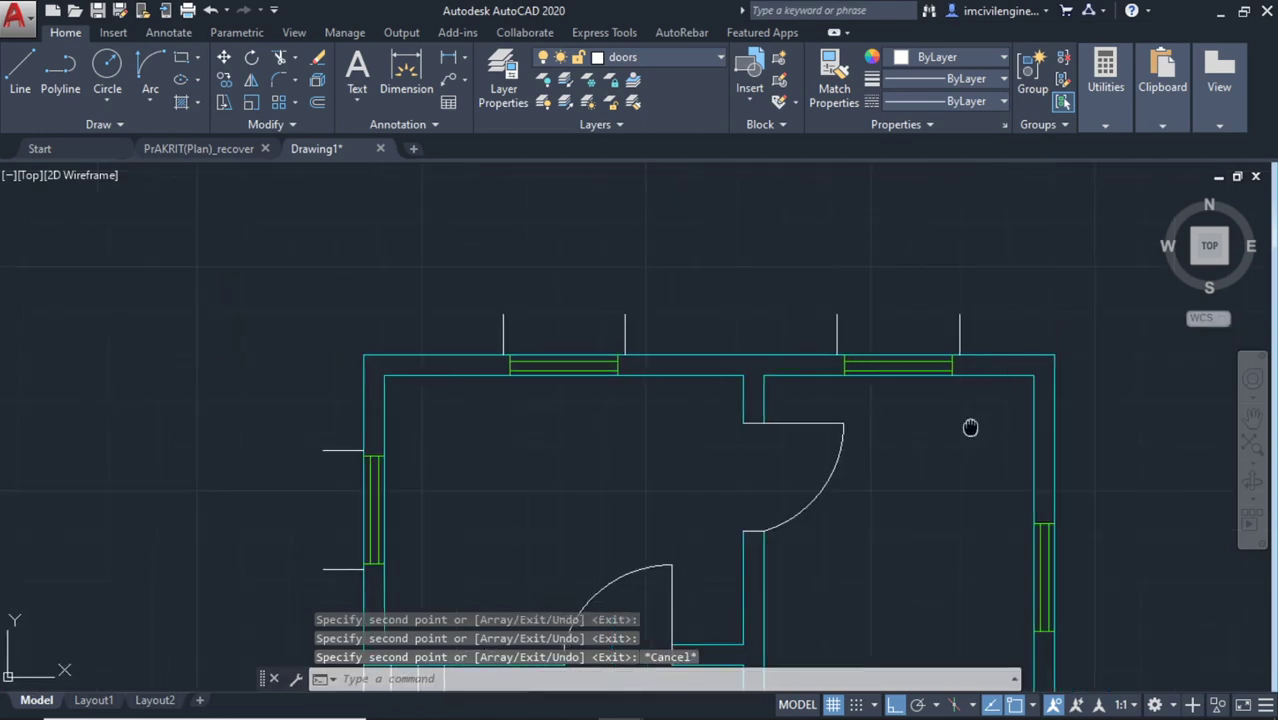
# Draw a .45 horizontal line outward from the right wall corner below the window
pyautogui.click(20, 70)
pyautogui.moveTo(930, 546); pyautogui.dragTo(473, 422, button='middle')
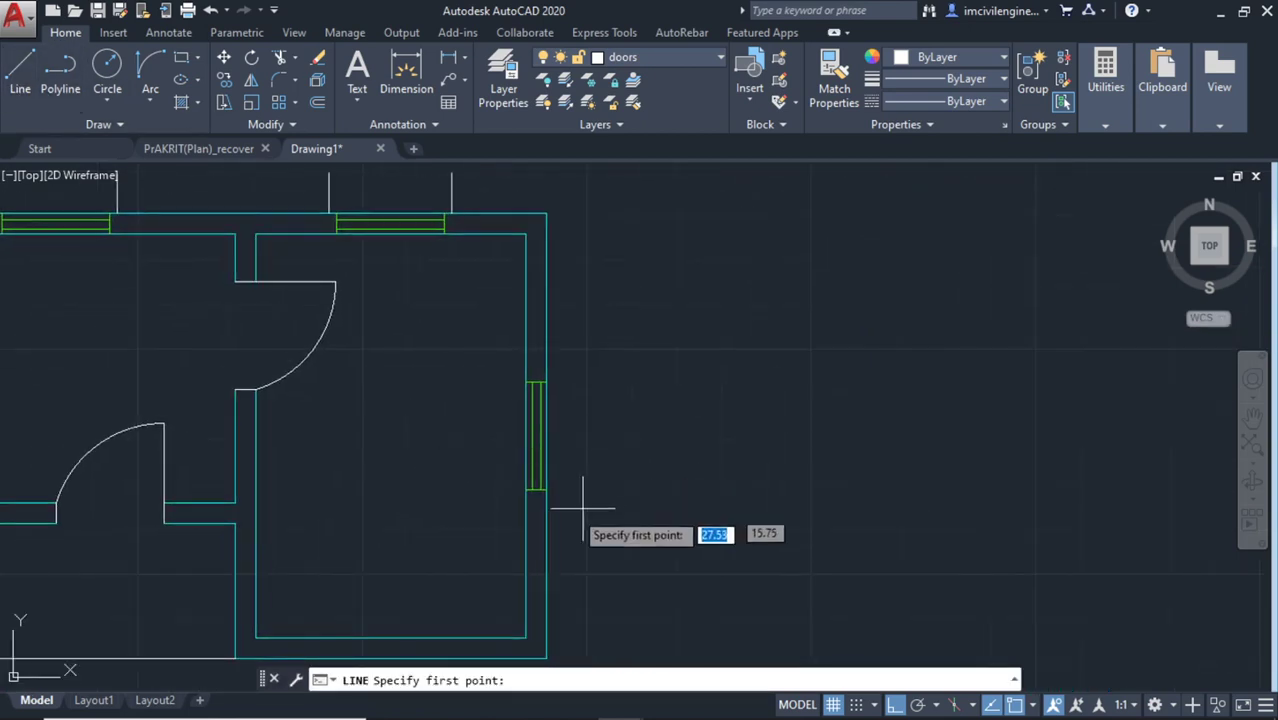
pyautogui.scroll(5, 585, 493)
pyautogui.click(540, 464)
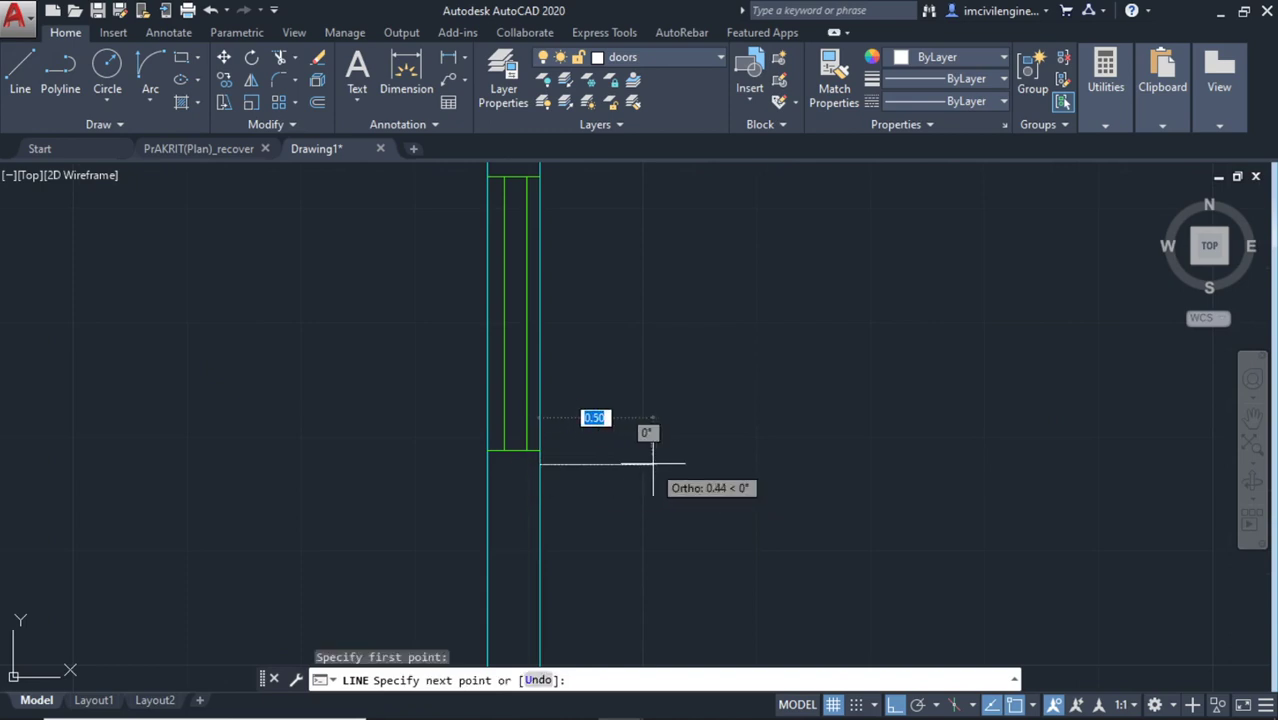
pyautogui.write('.')
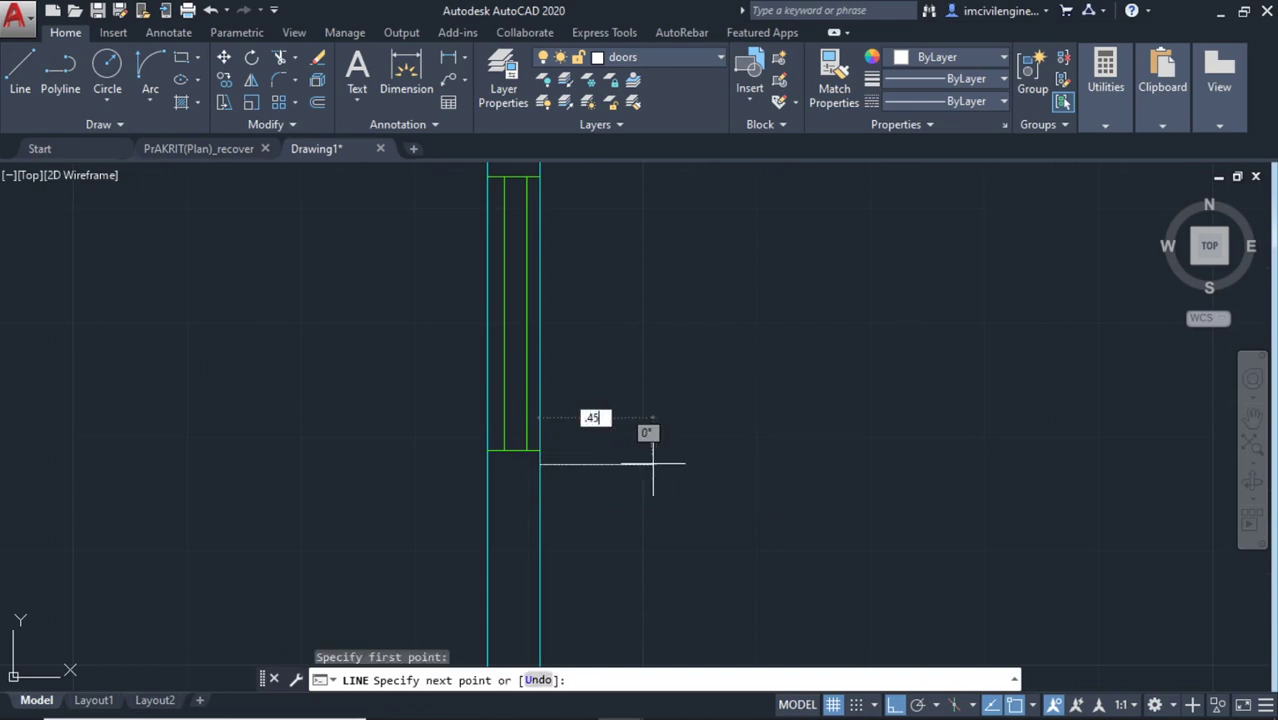
pyautogui.press('Return')
pyautogui.press('Escape')
# Copy the short line up to the window's top edge
pyautogui.scroll(-2, 600, 285)
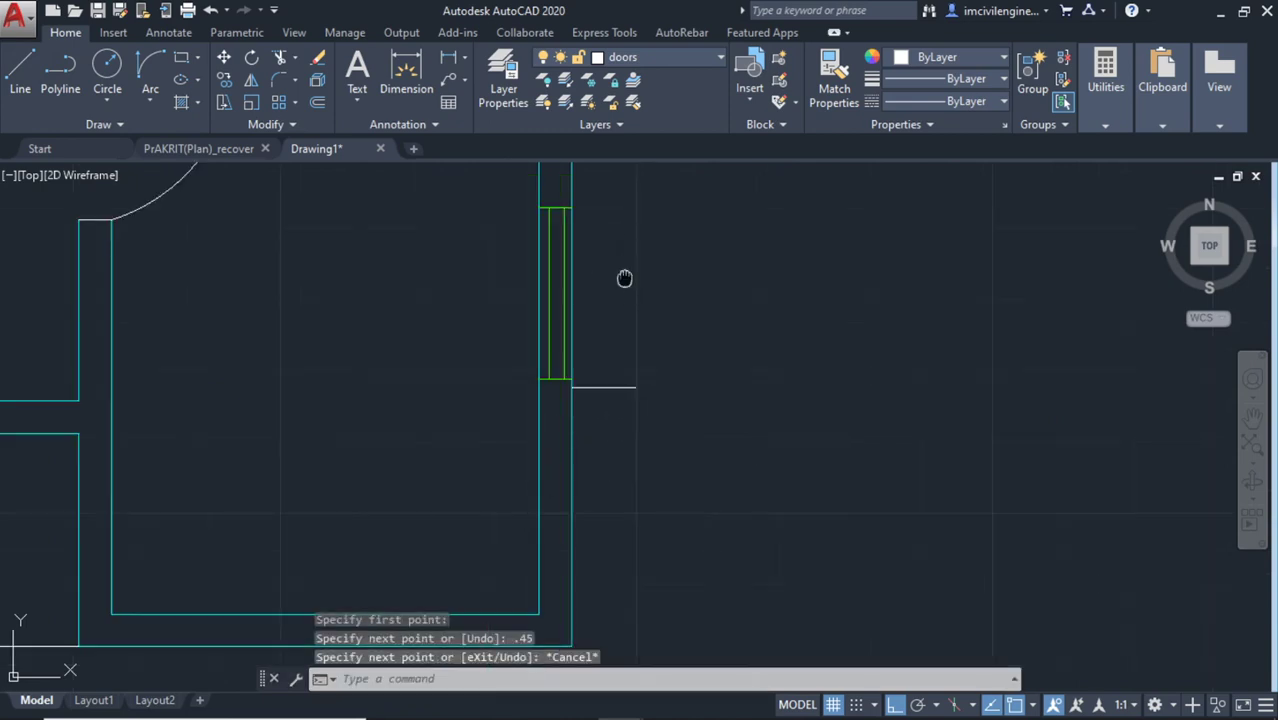
pyautogui.scroll(2, 603, 291)
pyautogui.click(688, 594)
pyautogui.click(606, 536)
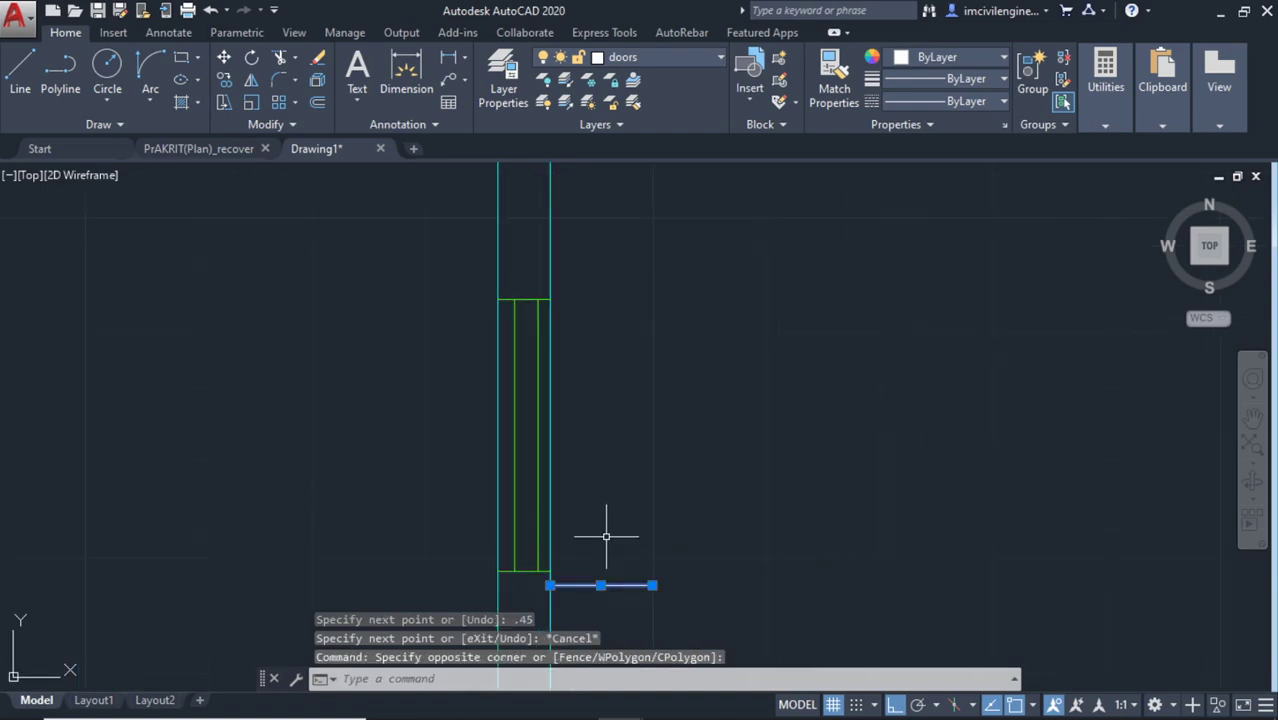
pyautogui.click(226, 79)
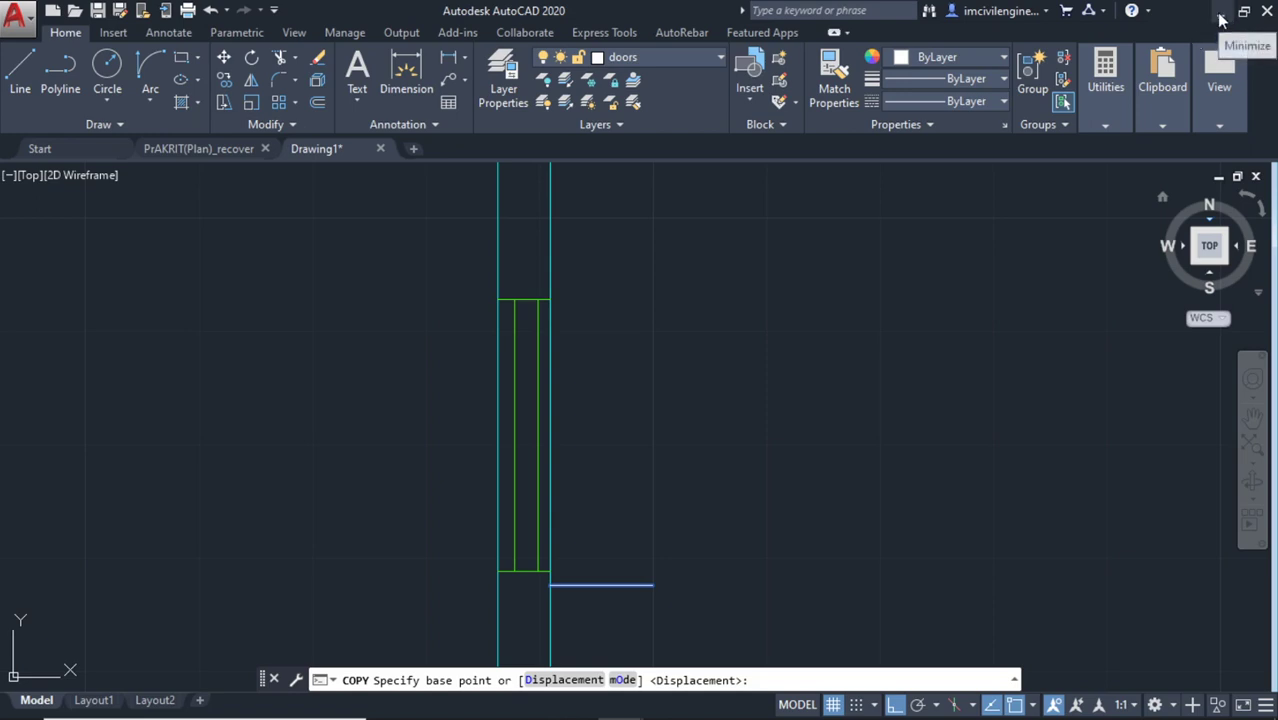
pyautogui.press('Escape')
pyautogui.click(708, 600)
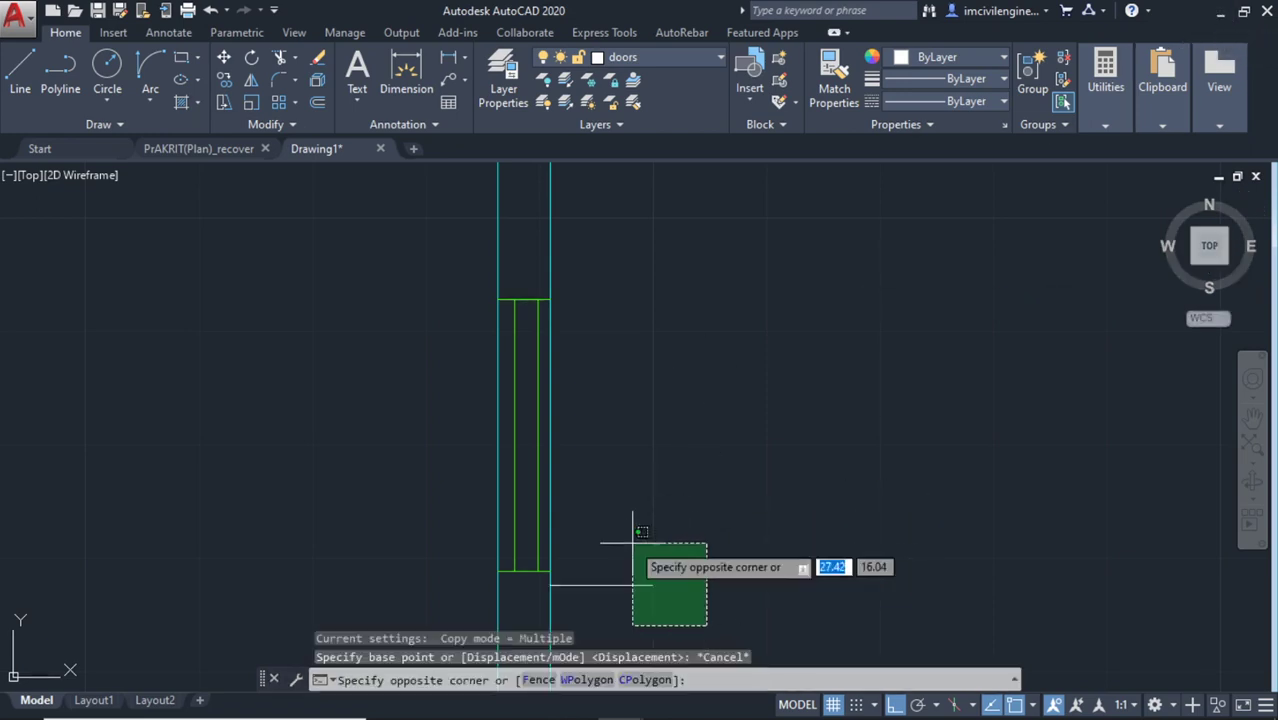
pyautogui.click(626, 522)
pyautogui.click(224, 86)
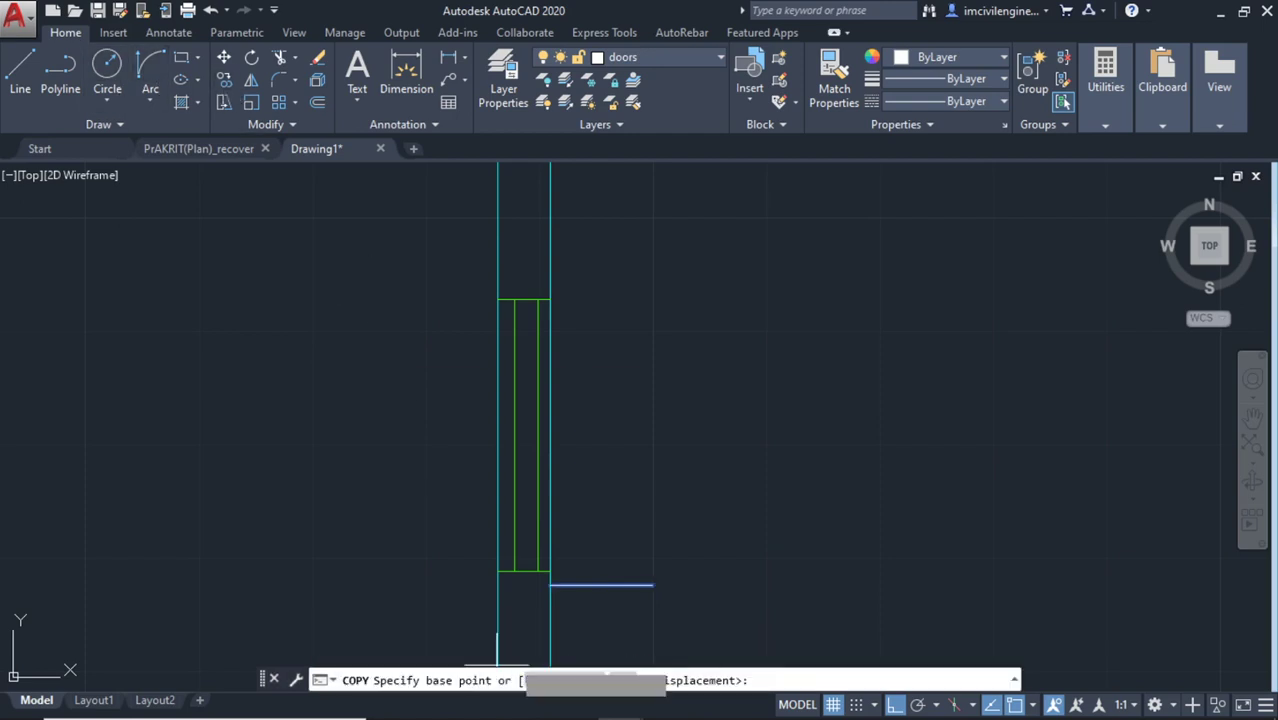
pyautogui.click(550, 585)
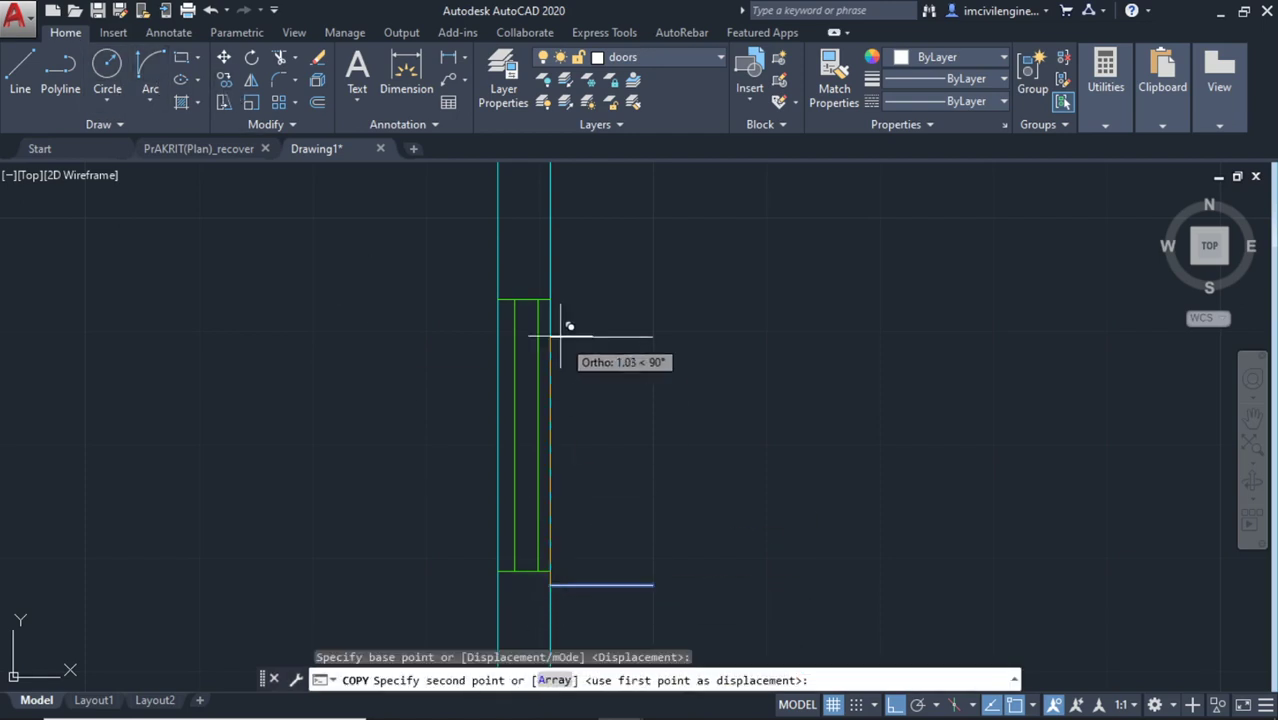
pyautogui.click(552, 273)
pyautogui.press('Escape')
pyautogui.scroll(-2, 730, 347)
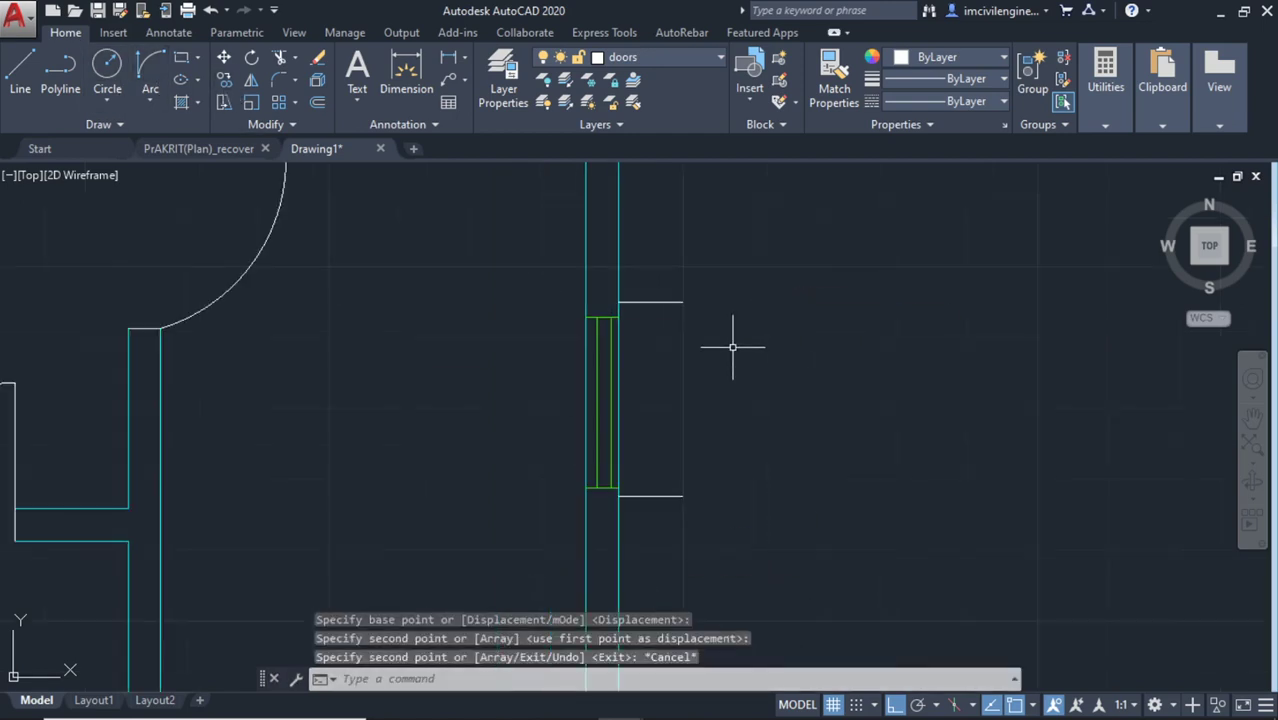
pyautogui.scroll(-4, 647, 303)
pyautogui.scroll(-1, 690, 380)
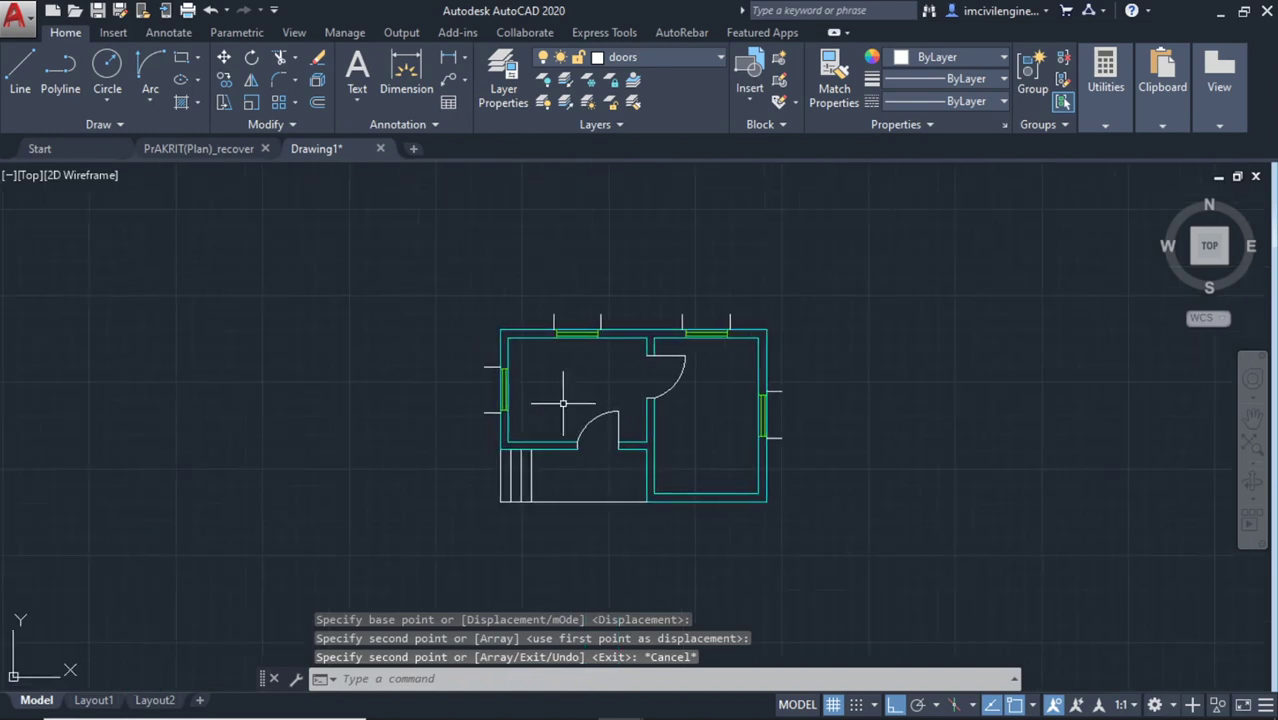
# Crossing-select the projection lines at the left, top and right windows
pyautogui.scroll(2, 479, 381)
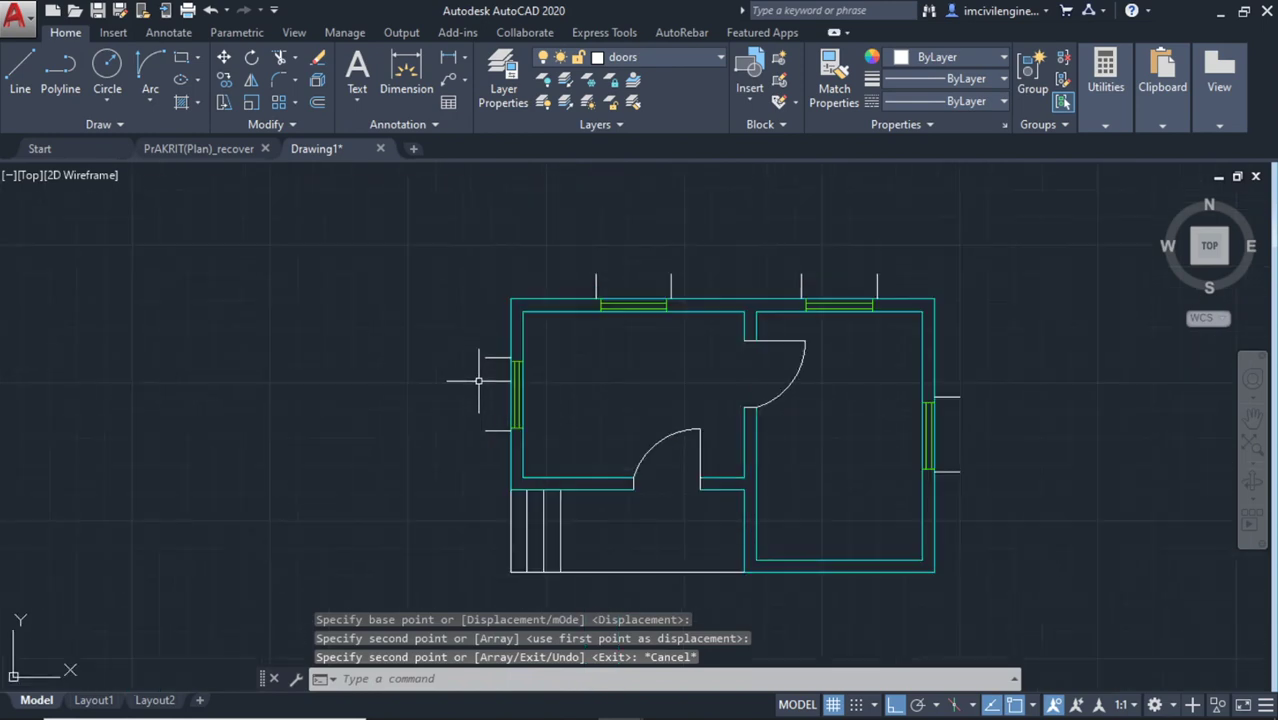
pyautogui.click(507, 444)
pyautogui.click(458, 302)
pyautogui.scroll(2, 844, 279)
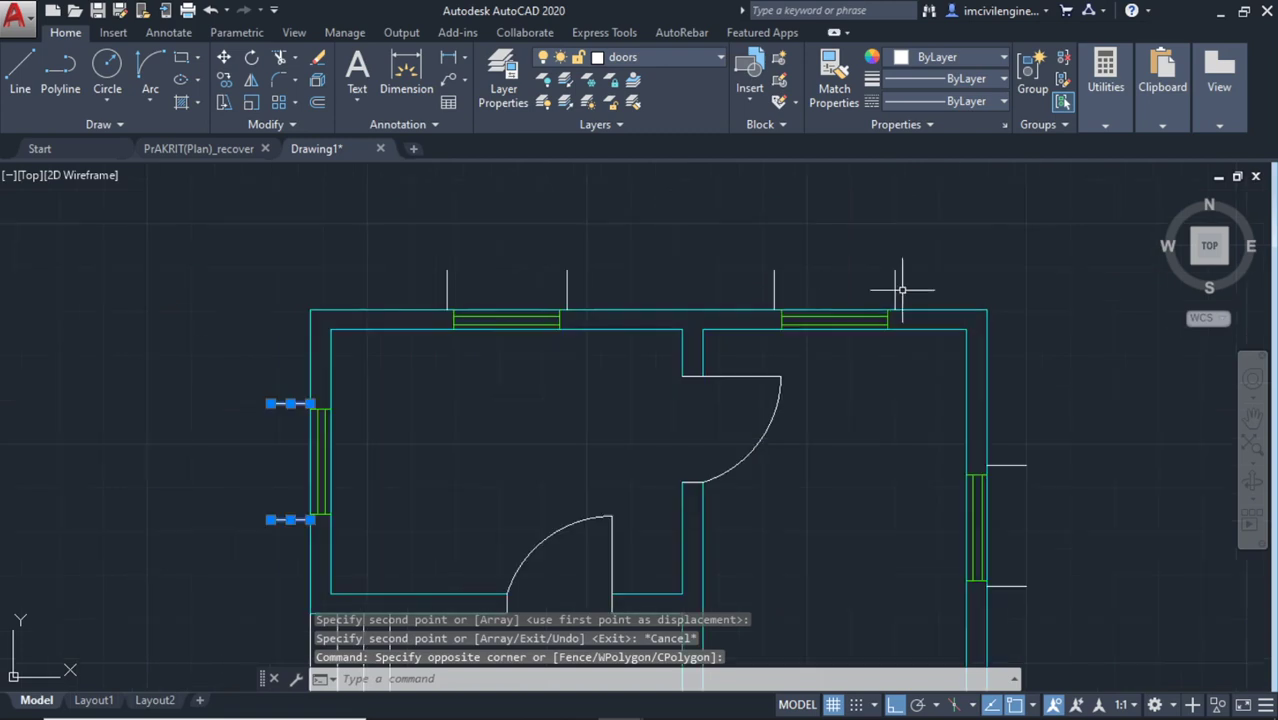
pyautogui.click(952, 299)
pyautogui.click(353, 265)
pyautogui.moveTo(1147, 504); pyautogui.dragTo(985, 408, button='middle')
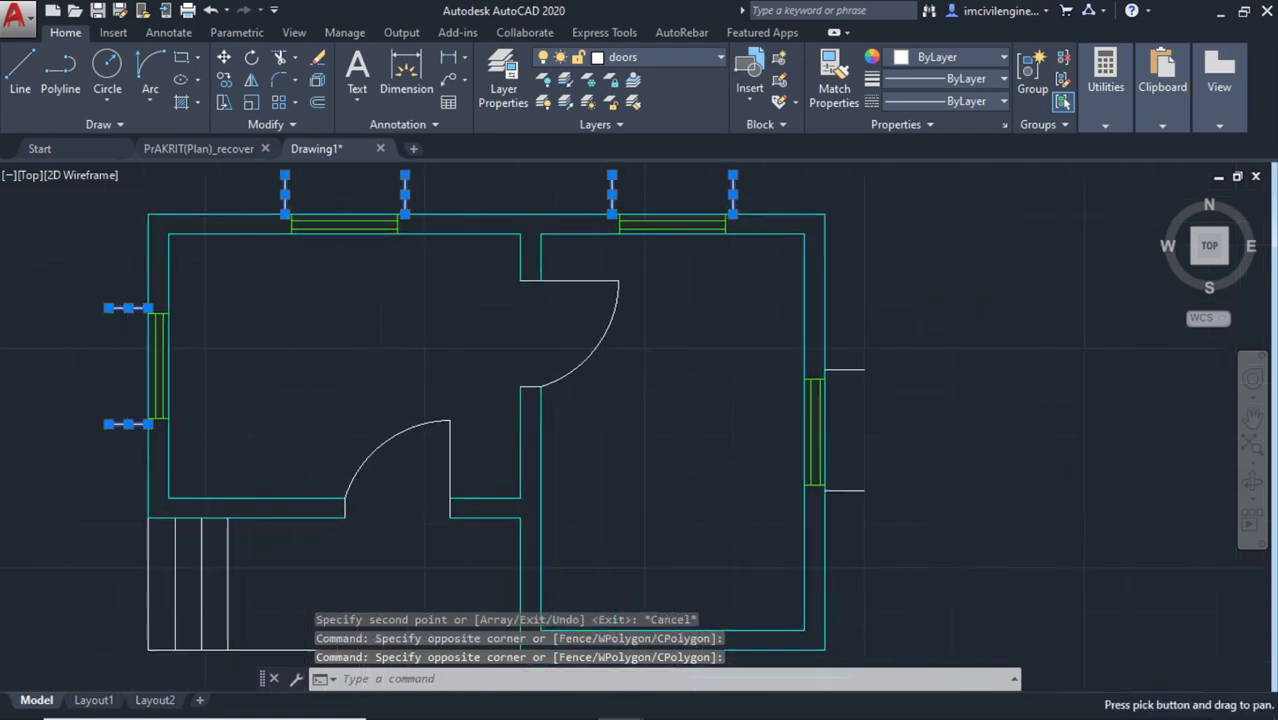
pyautogui.click(920, 584)
pyautogui.click(857, 342)
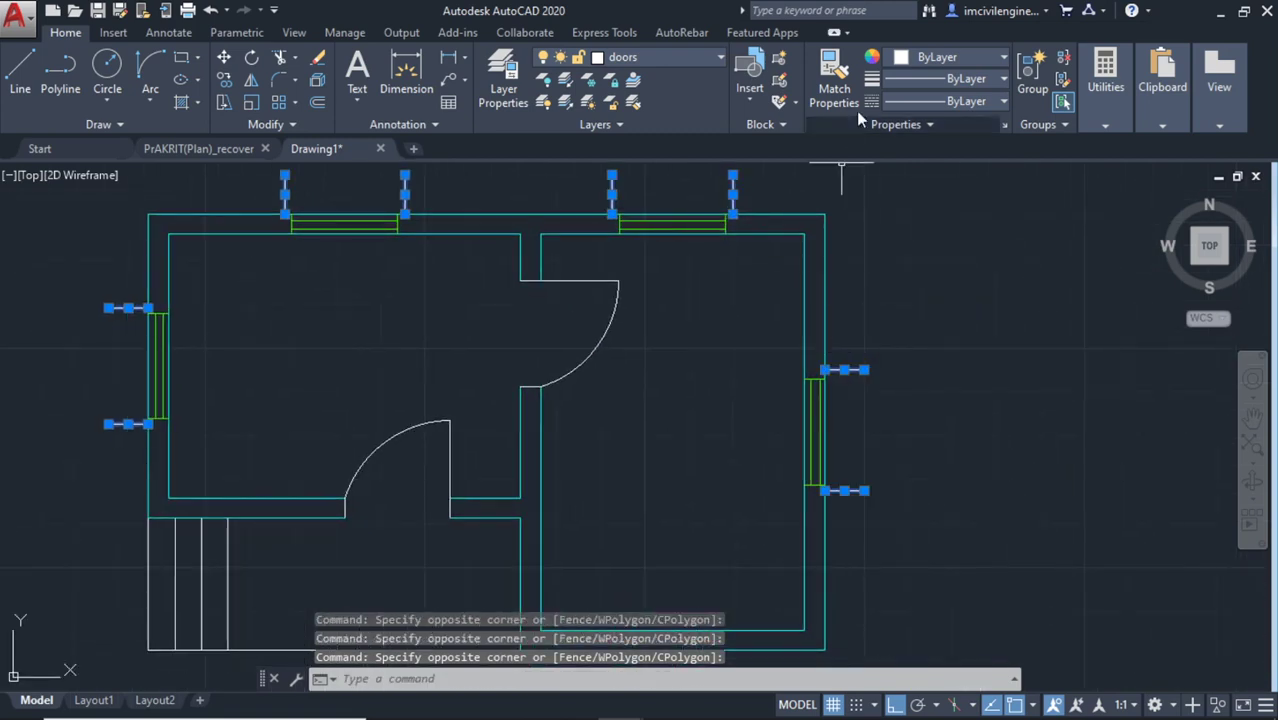
pyautogui.click(975, 101)
# Load the DASHED linetype from acad.lin
pyautogui.click(936, 194)
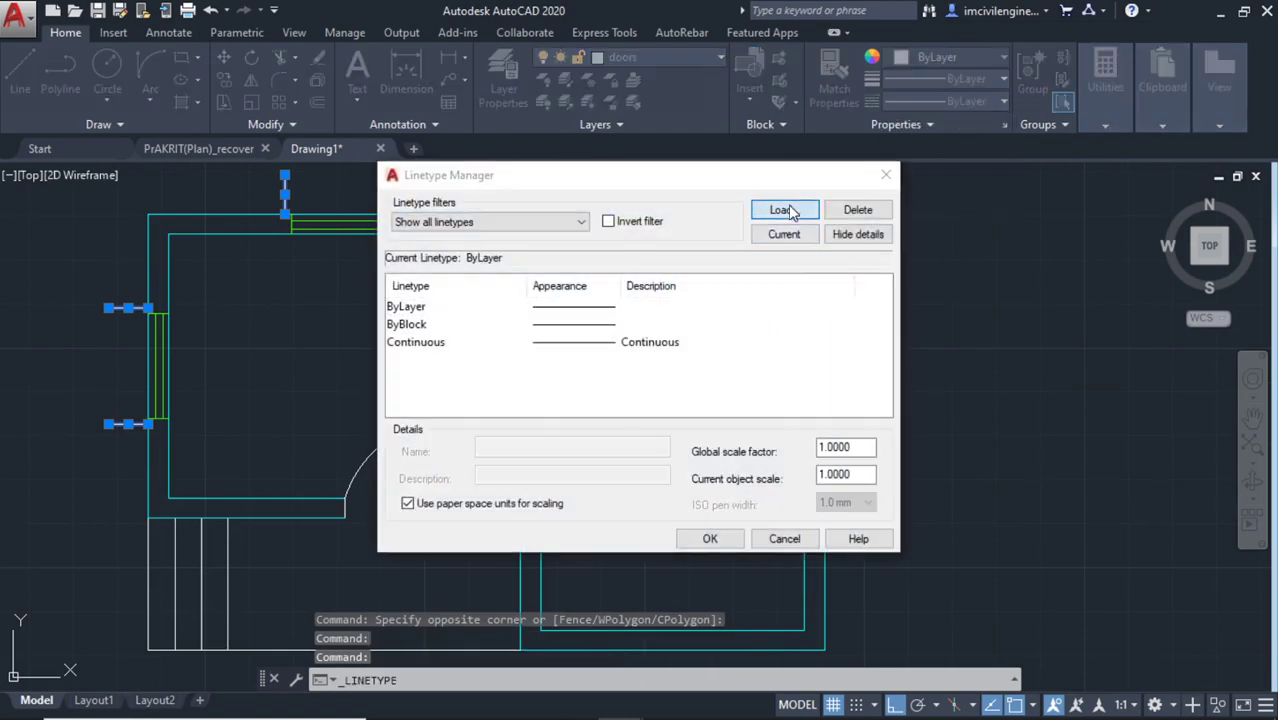
pyautogui.click(785, 211)
pyautogui.scroll(-1, 650, 405)
pyautogui.scroll(-1, 676, 414)
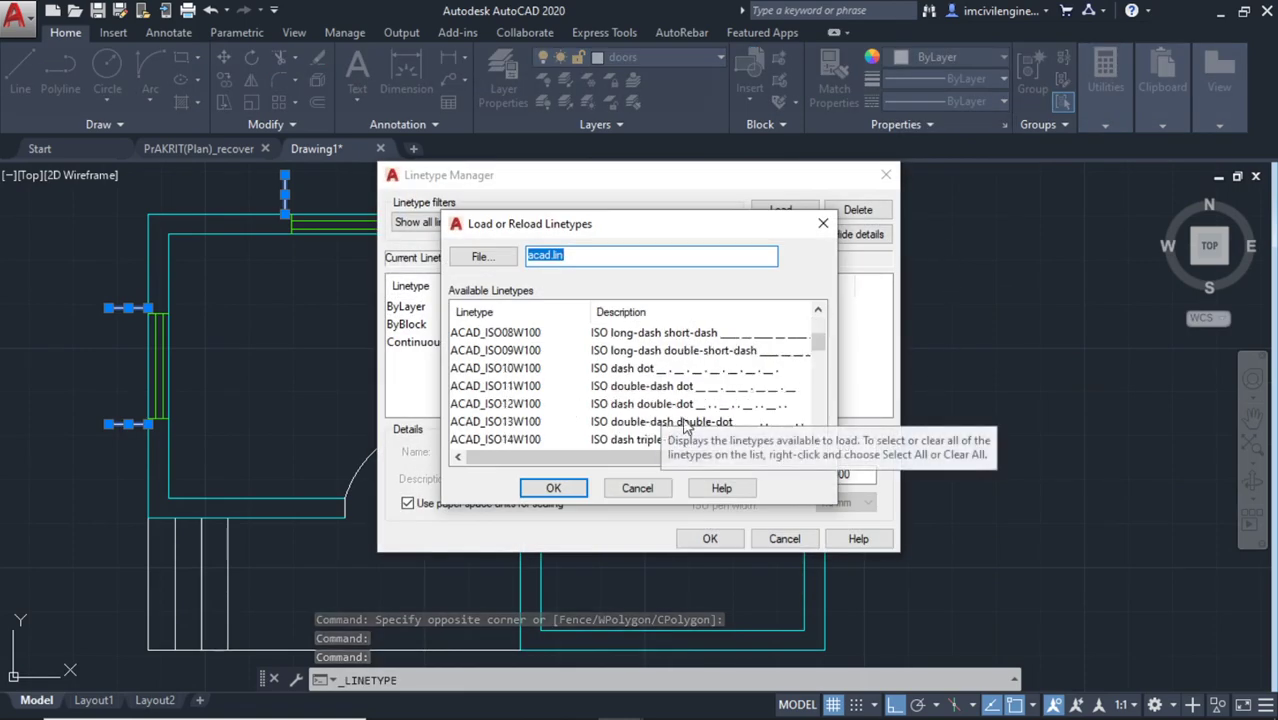
pyautogui.scroll(-3, 628, 431)
pyautogui.scroll(-1, 590, 422)
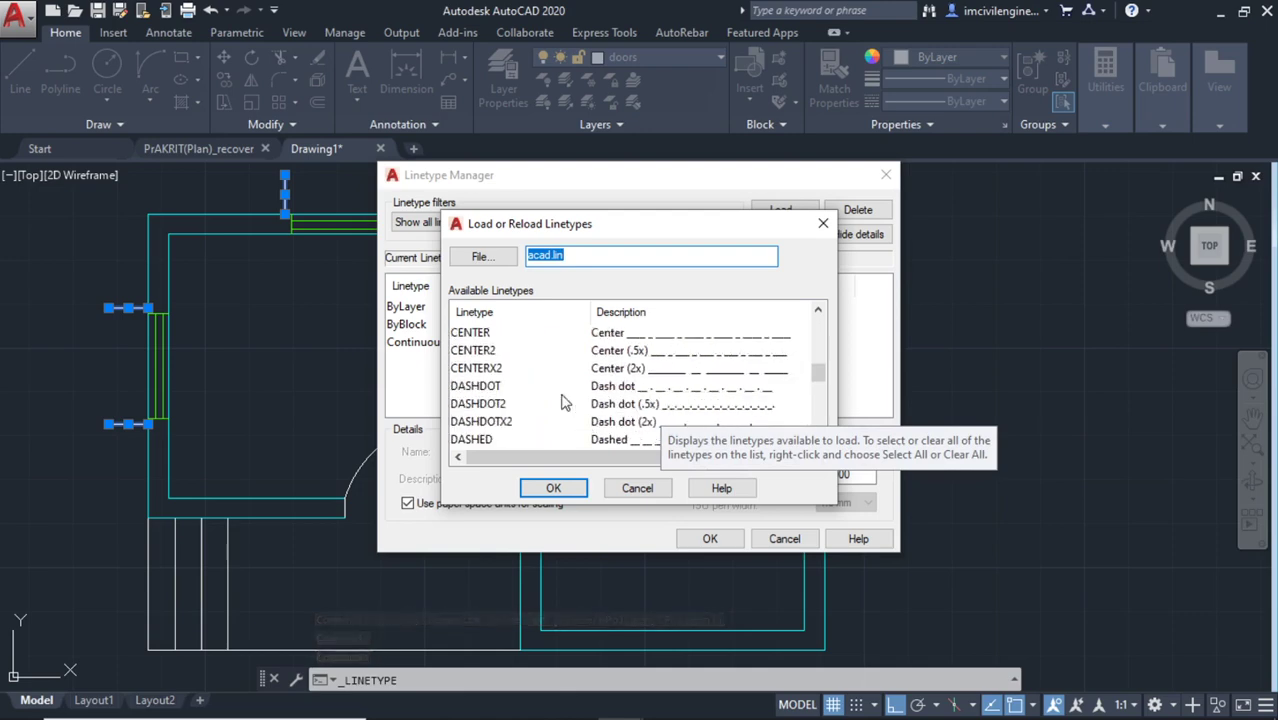
pyautogui.scroll(-1, 640, 415)
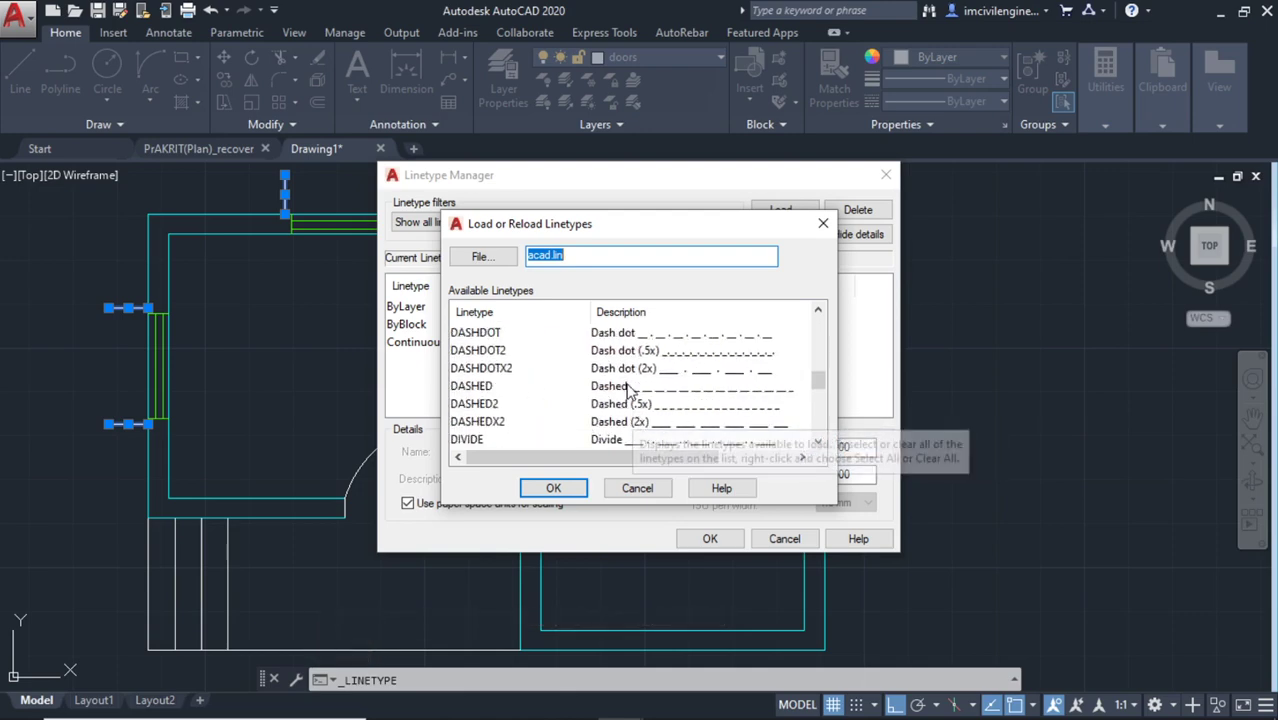
pyautogui.click(612, 395)
pyautogui.click(571, 488)
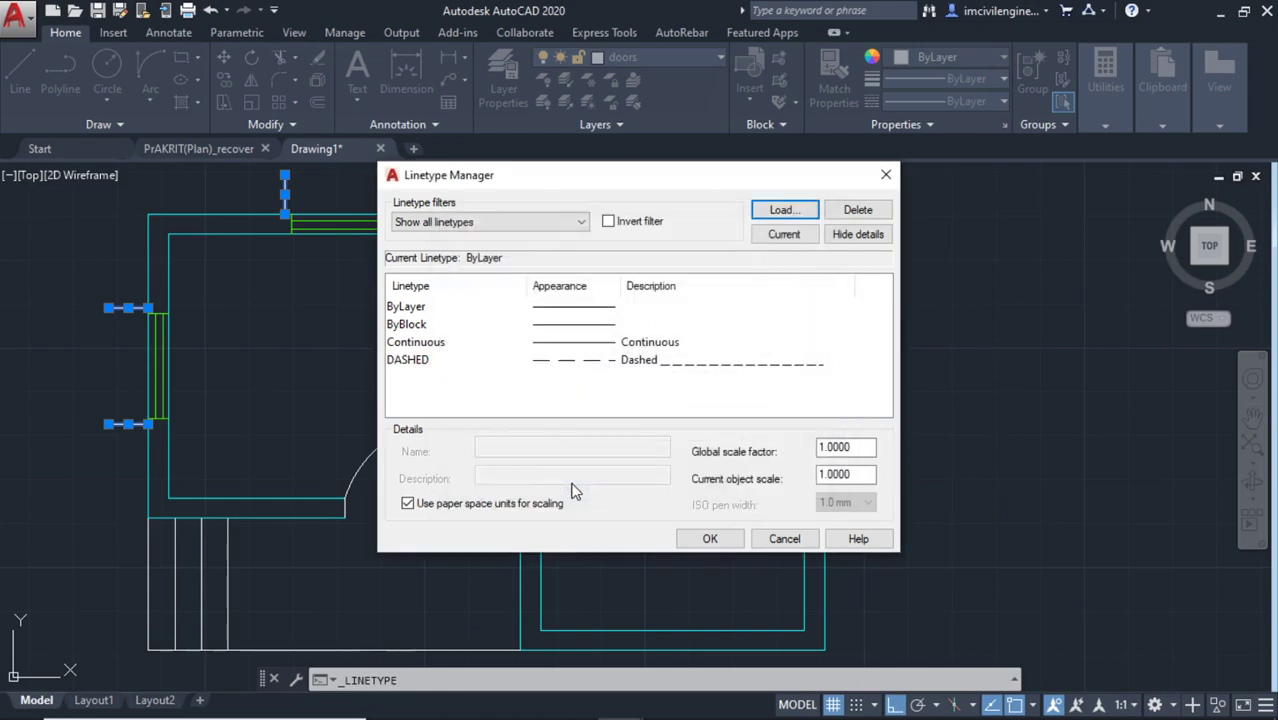
pyautogui.click(712, 538)
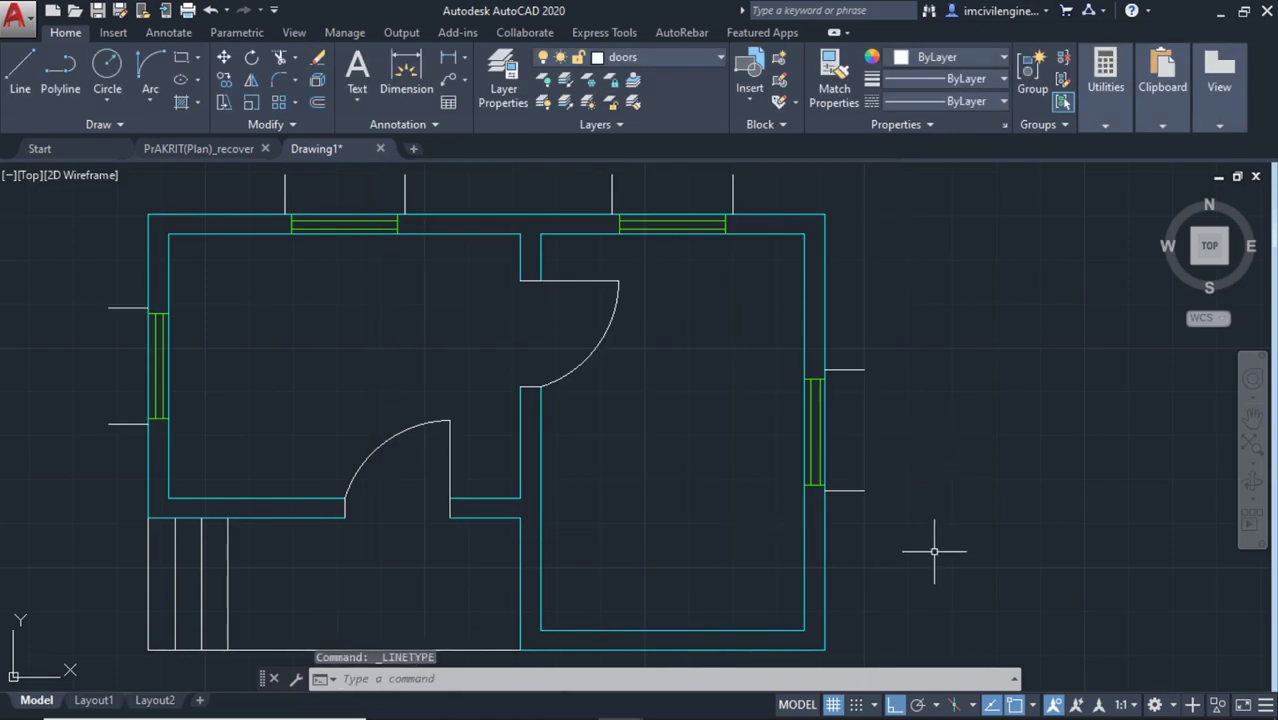
# Assign DASHED to the projection lines beside the right window
pyautogui.click(938, 596)
pyautogui.click(857, 308)
pyautogui.click(971, 100)
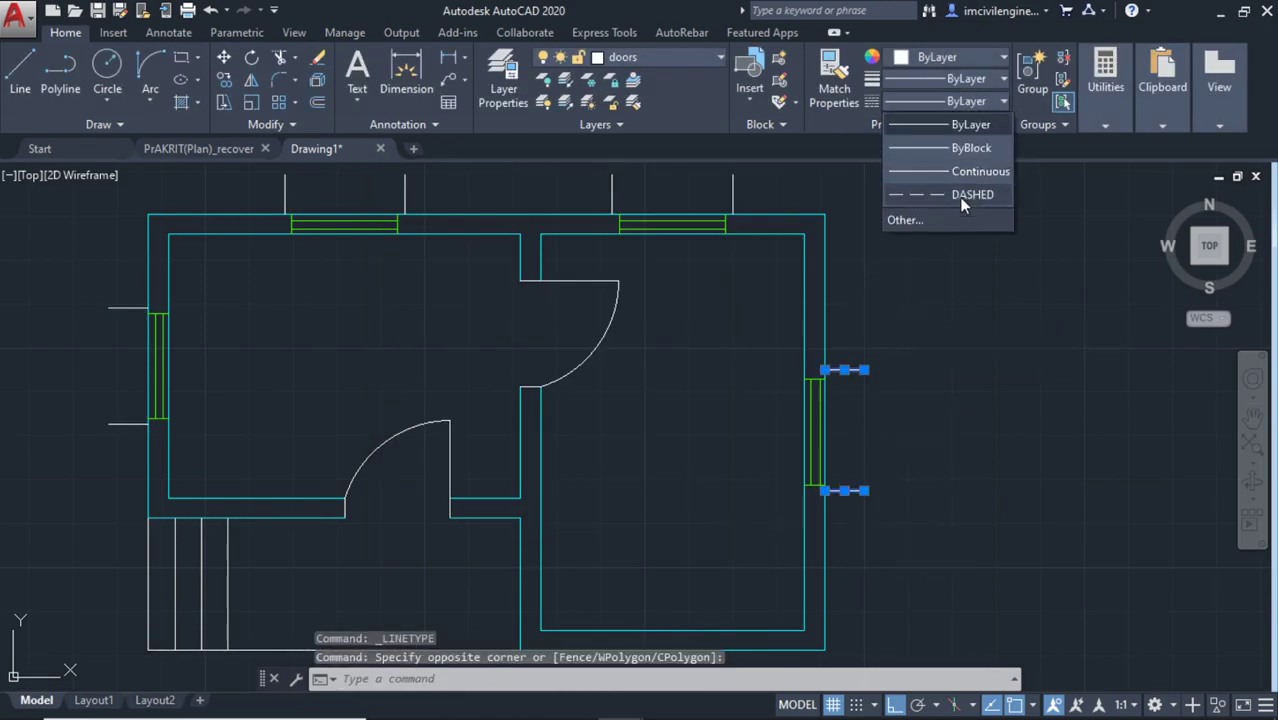
pyautogui.click(960, 196)
pyautogui.press('Escape')
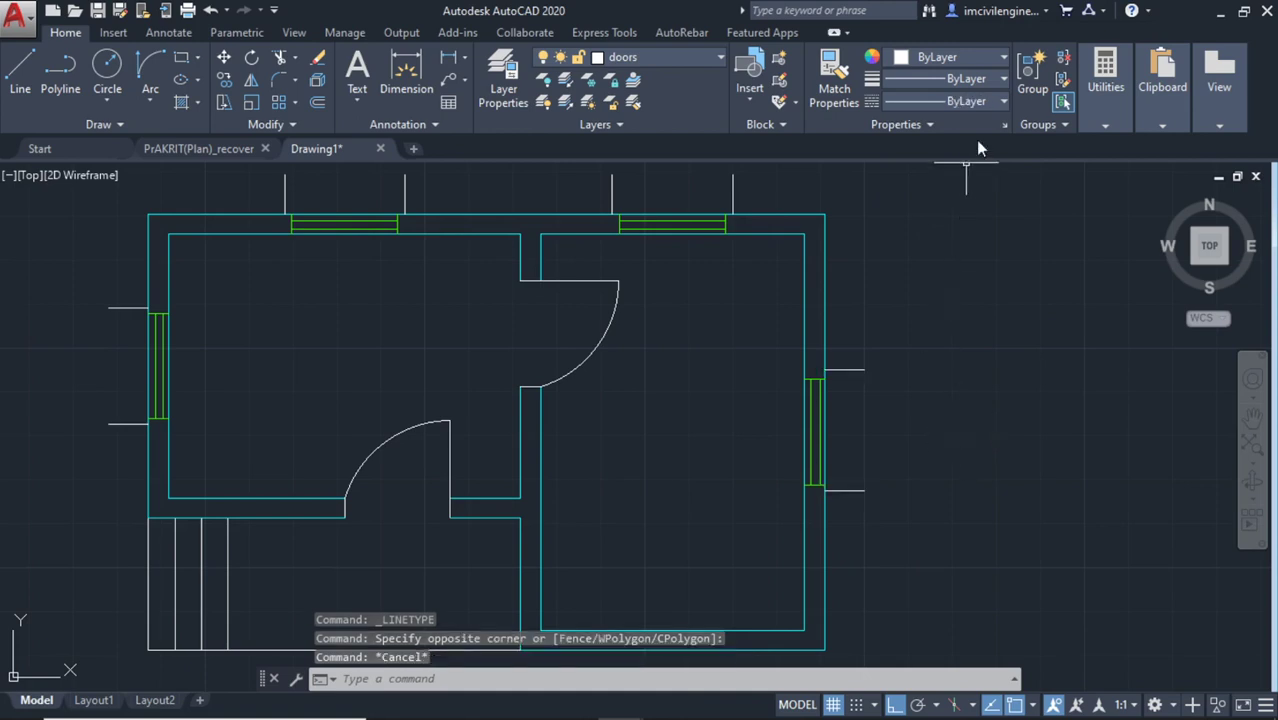
# Make DASHED the current linetype
pyautogui.click(983, 104)
pyautogui.click(967, 195)
pyautogui.click(970, 102)
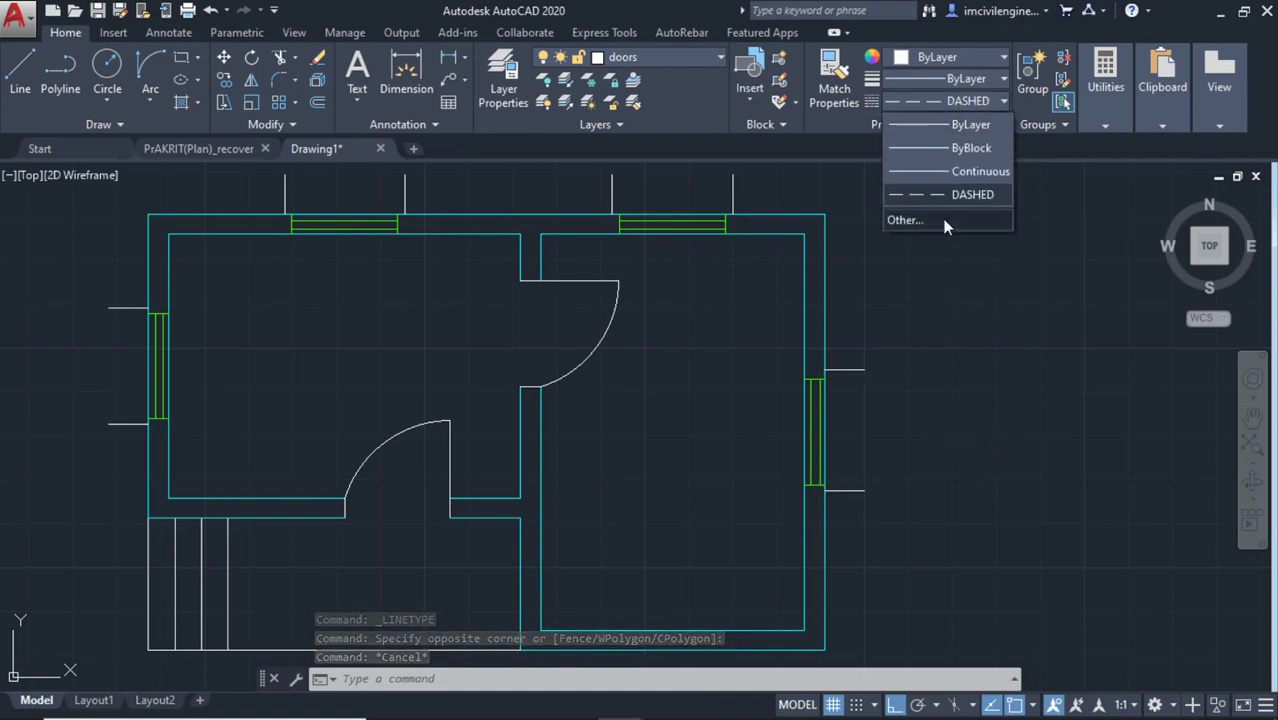
pyautogui.click(935, 218)
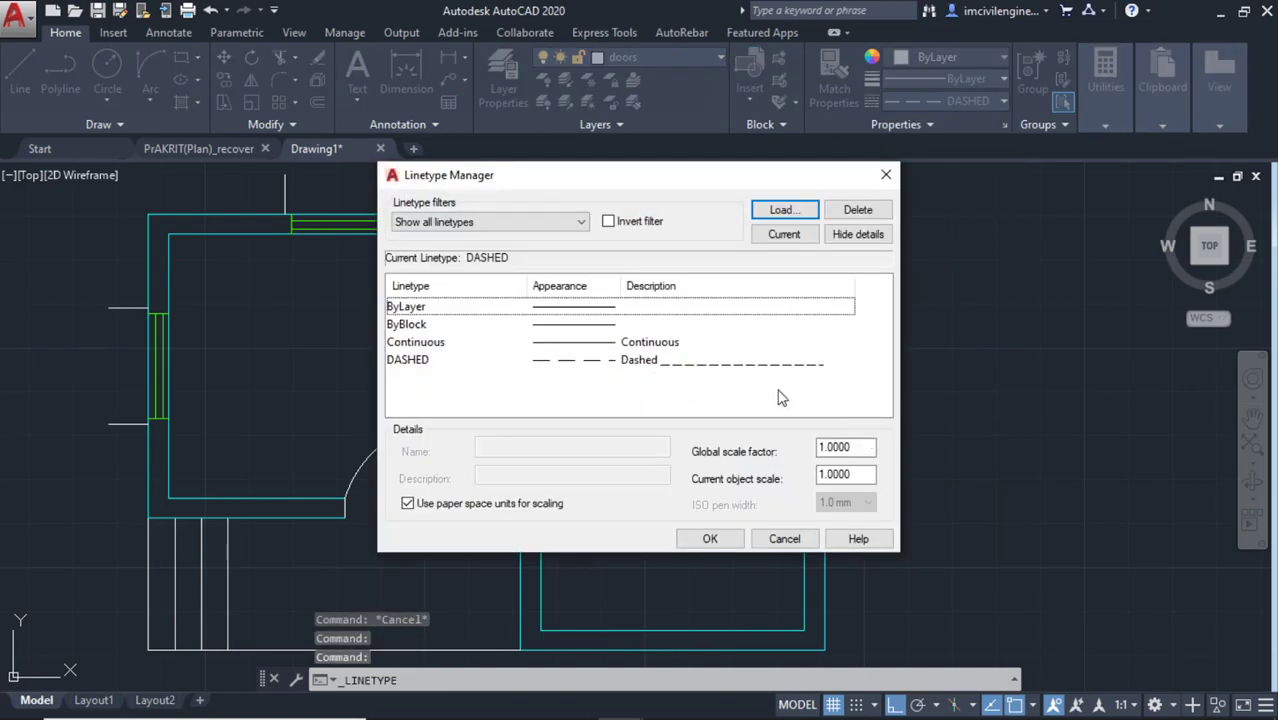
pyautogui.click(700, 364)
pyautogui.click(712, 539)
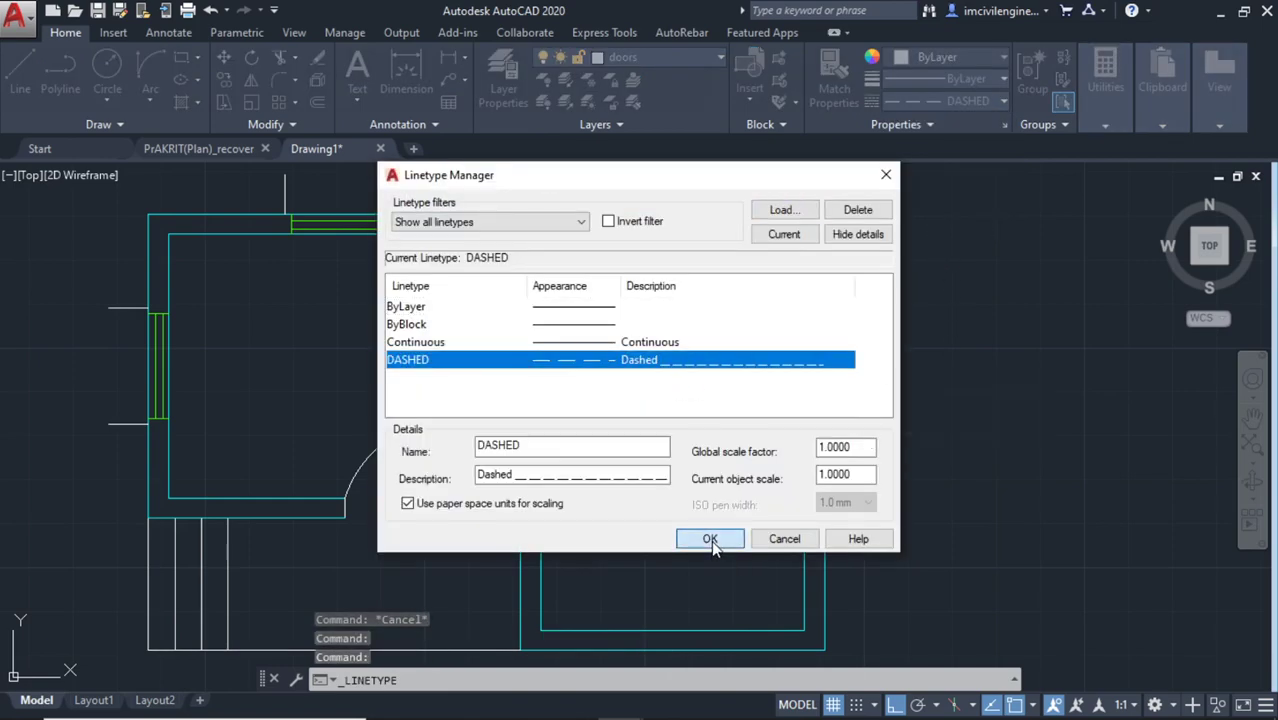
# Reapply DASHED to the right window's projection lines
pyautogui.click(927, 531)
pyautogui.click(868, 330)
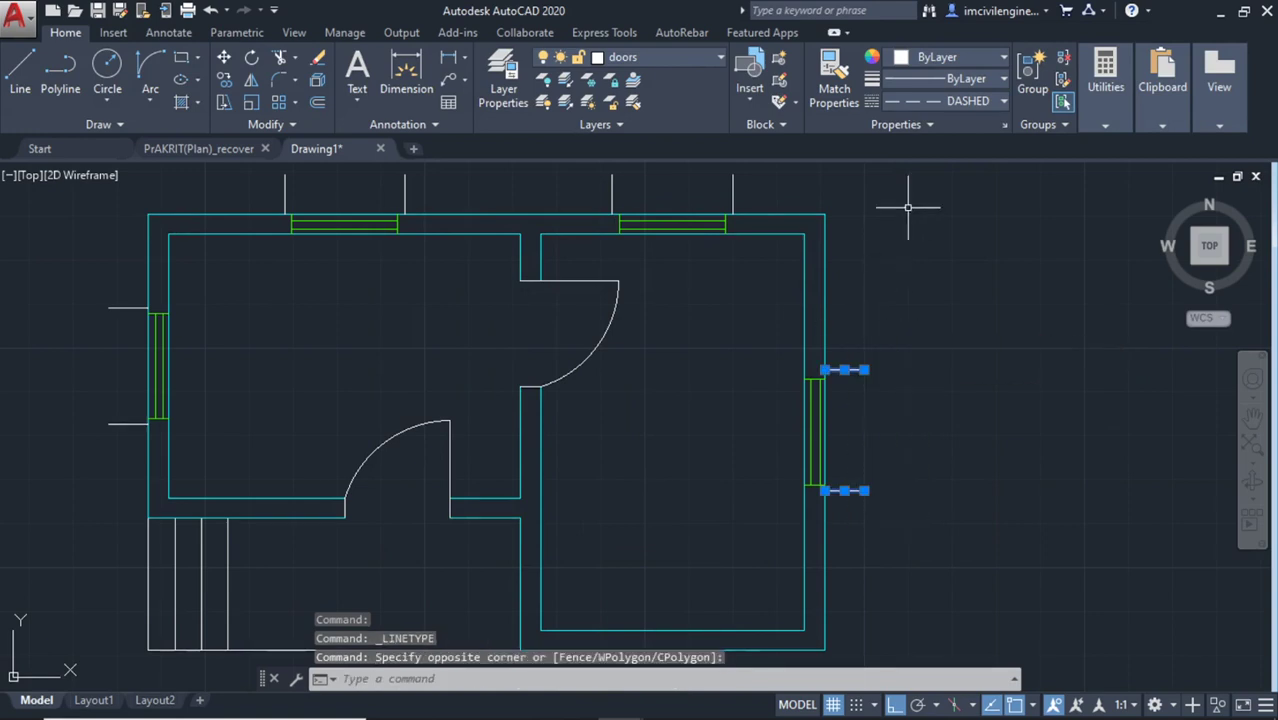
pyautogui.click(946, 101)
pyautogui.click(946, 193)
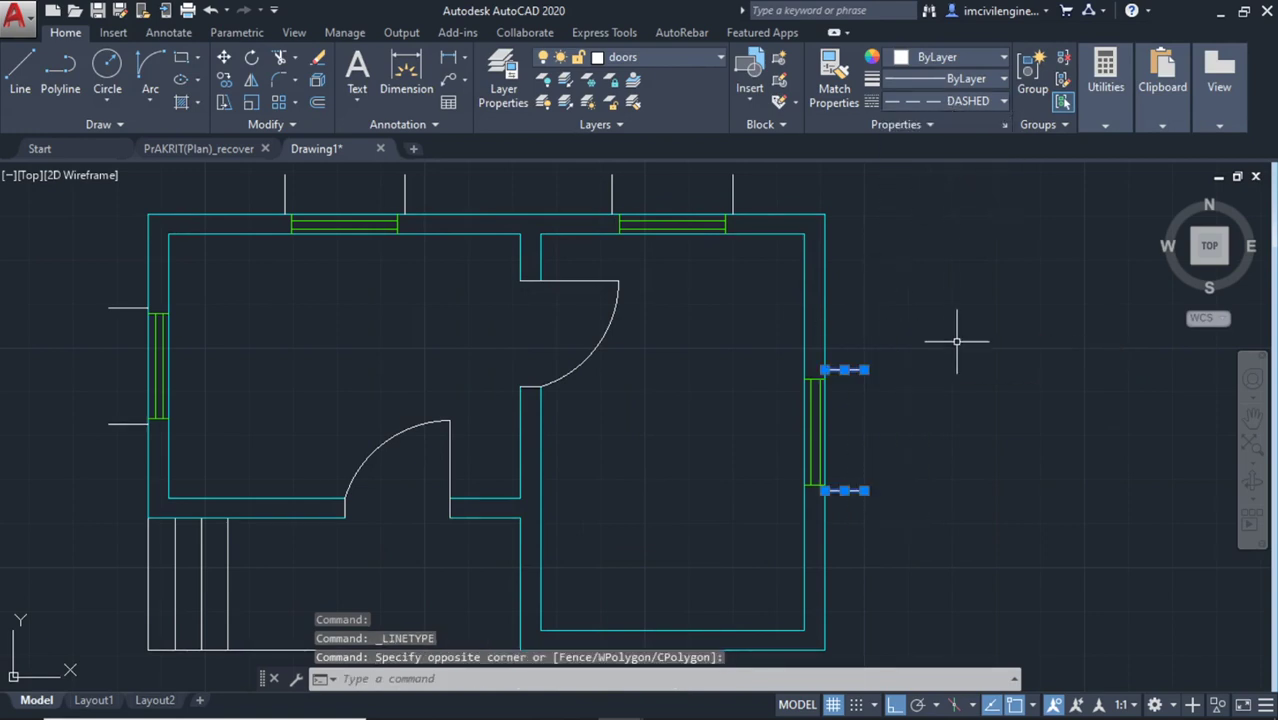
pyautogui.press('Escape')
pyautogui.click(948, 101)
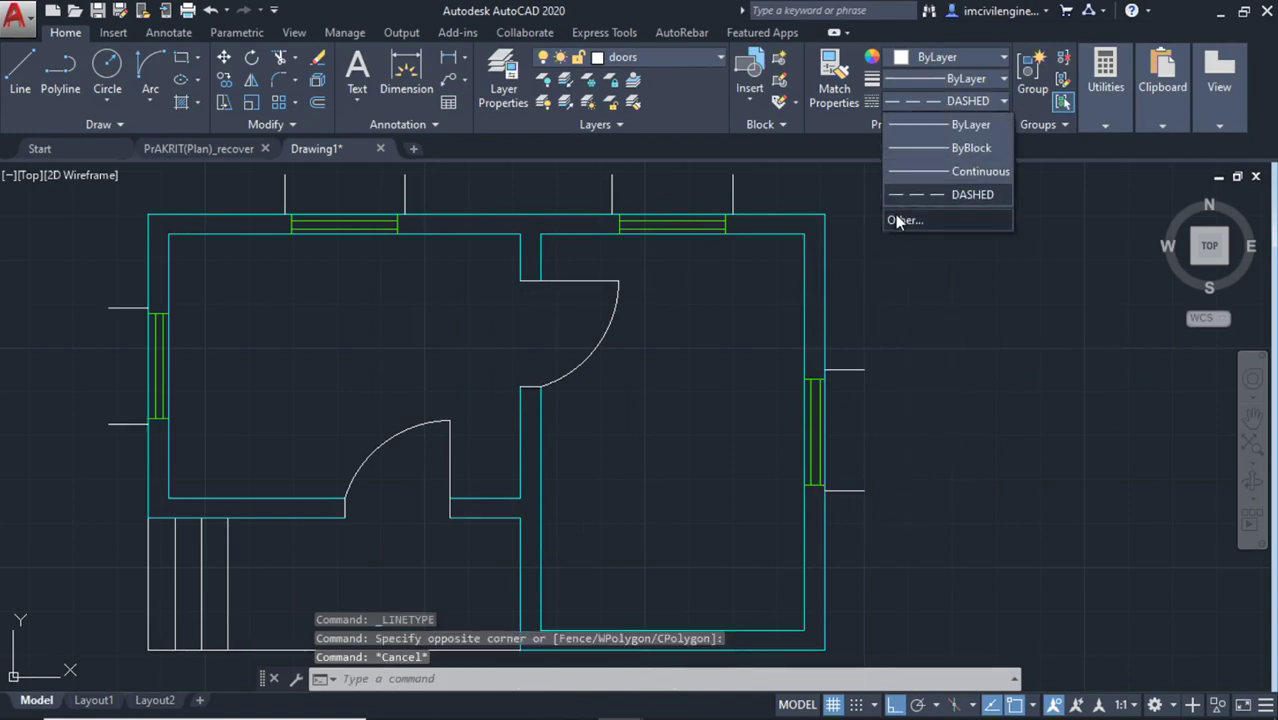
pyautogui.click(900, 215)
# Search the acad.lin load list for DASHED2, trying PHANTOM2 and DASHEDX2
pyautogui.click(788, 212)
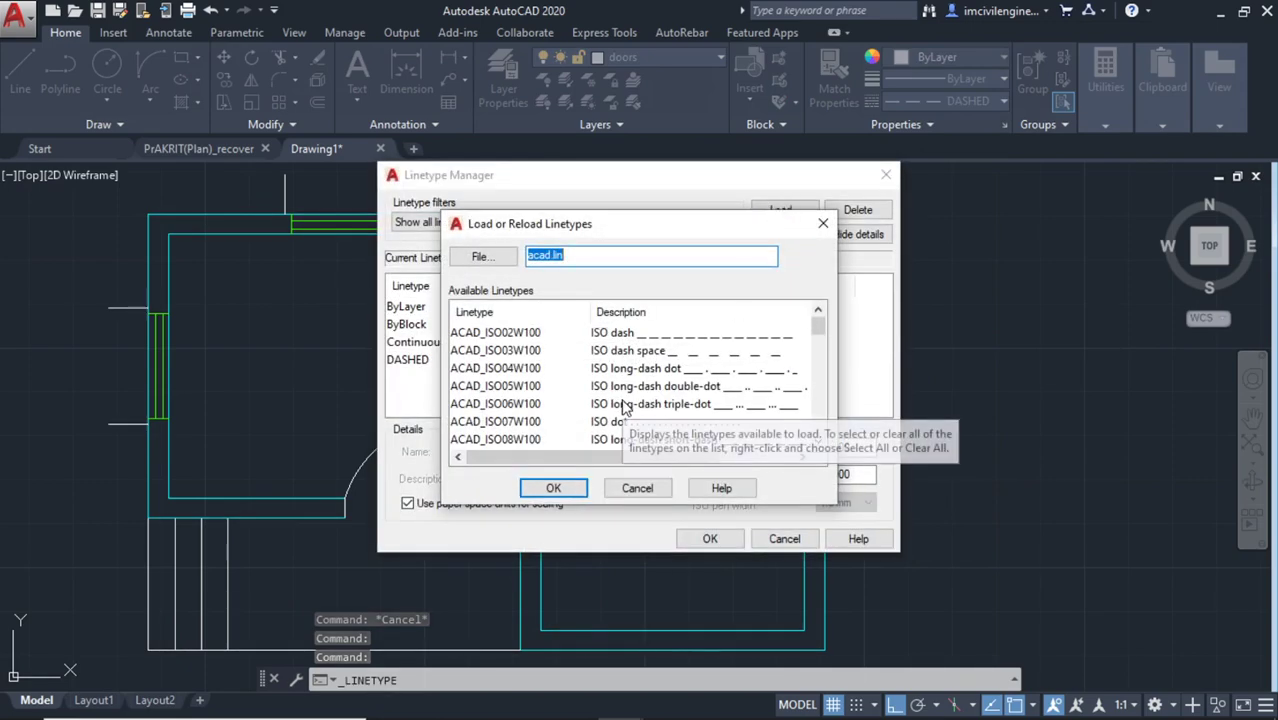
pyautogui.scroll(-1, 620, 405)
pyautogui.scroll(-6, 555, 375)
pyautogui.scroll(-6, 580, 377)
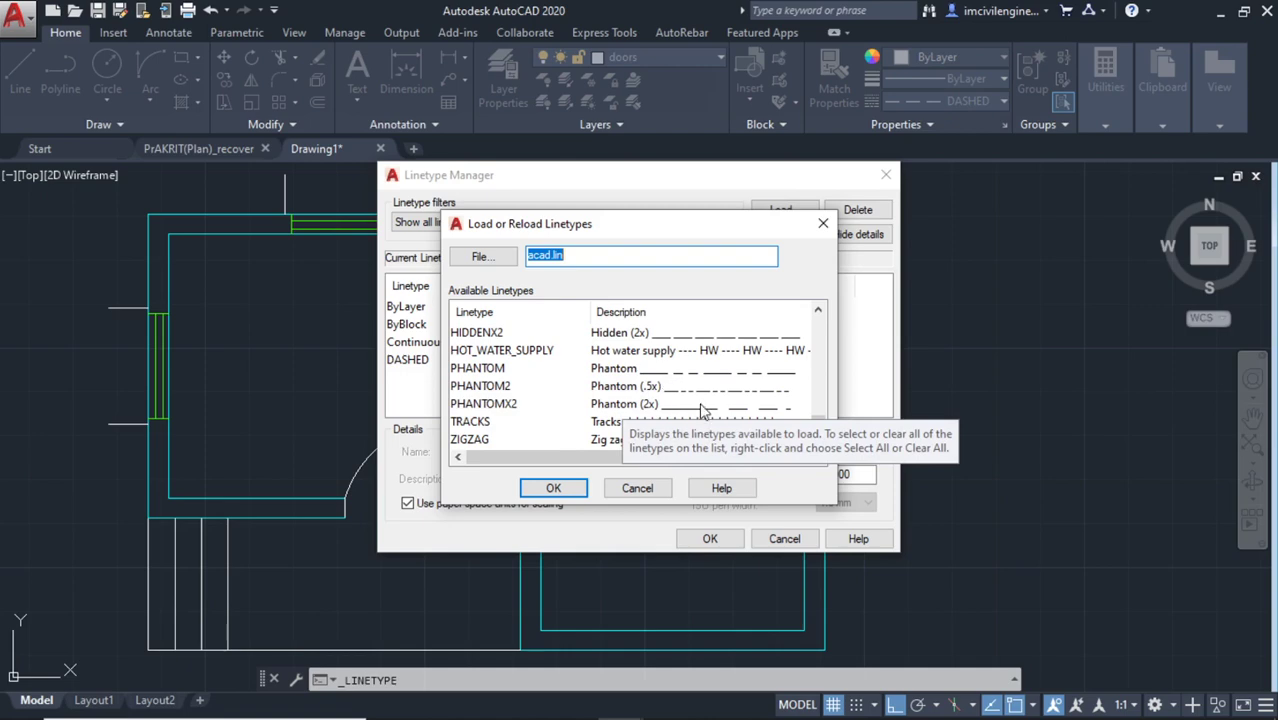
pyautogui.click(700, 390)
pyautogui.scroll(5, 700, 395)
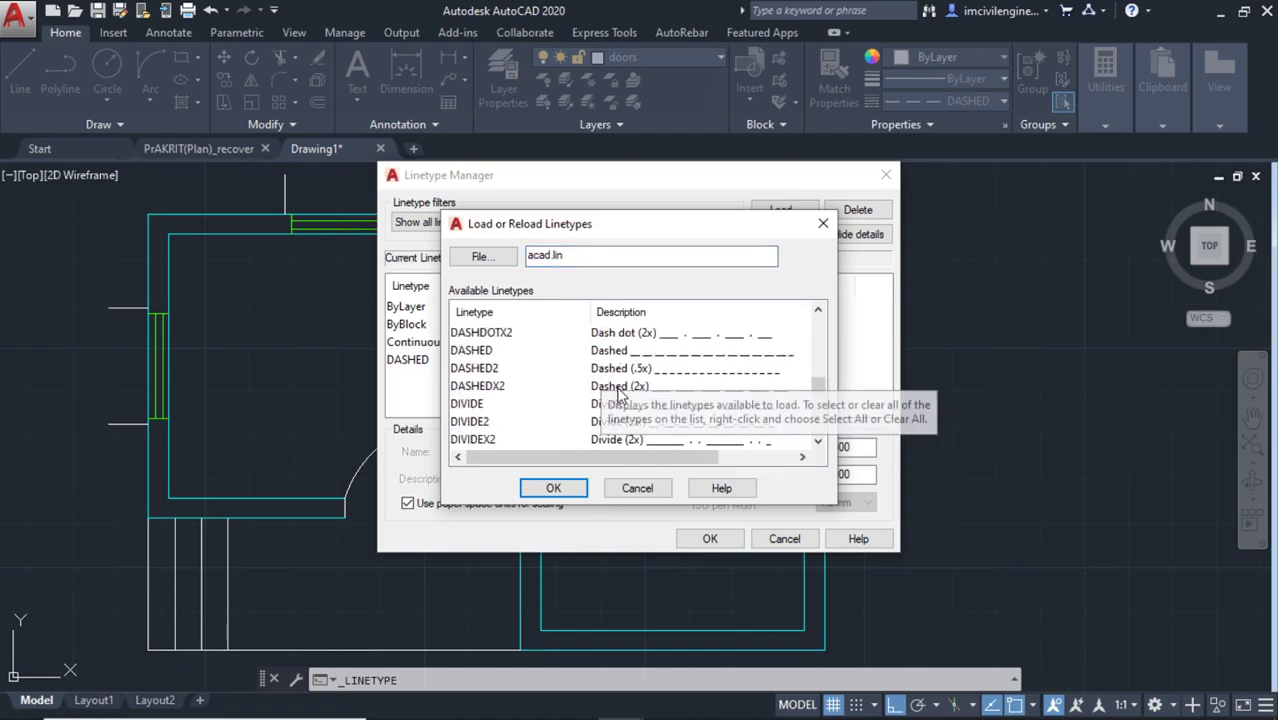
pyautogui.click(648, 387)
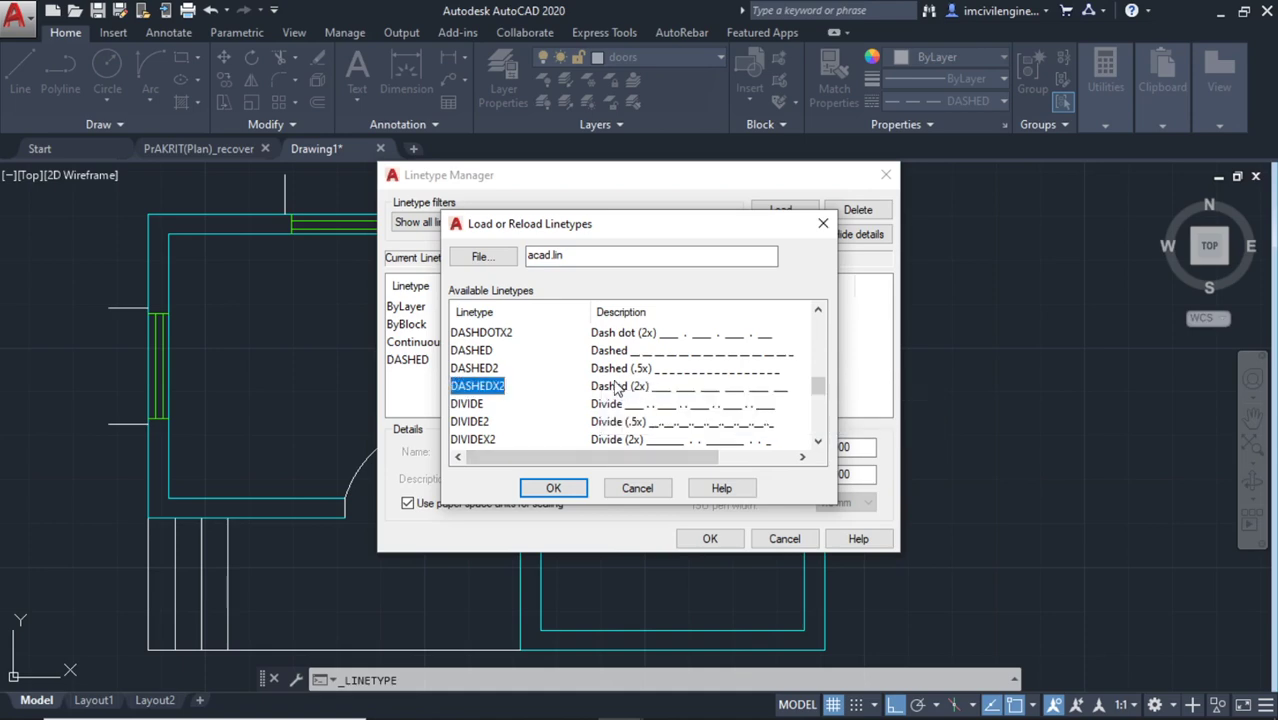
pyautogui.click(650, 370)
pyautogui.scroll(-1, 610, 380)
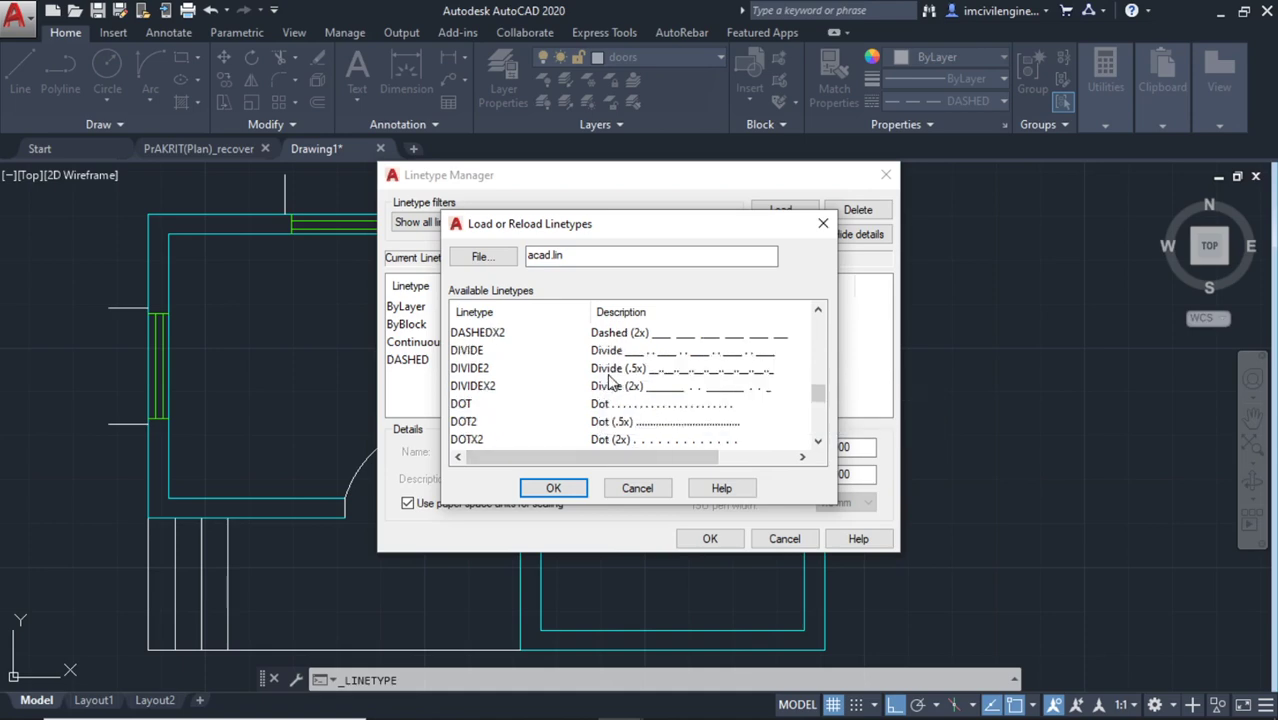
pyautogui.scroll(1, 518, 415)
pyautogui.scroll(-1, 540, 395)
pyautogui.scroll(-1, 548, 383)
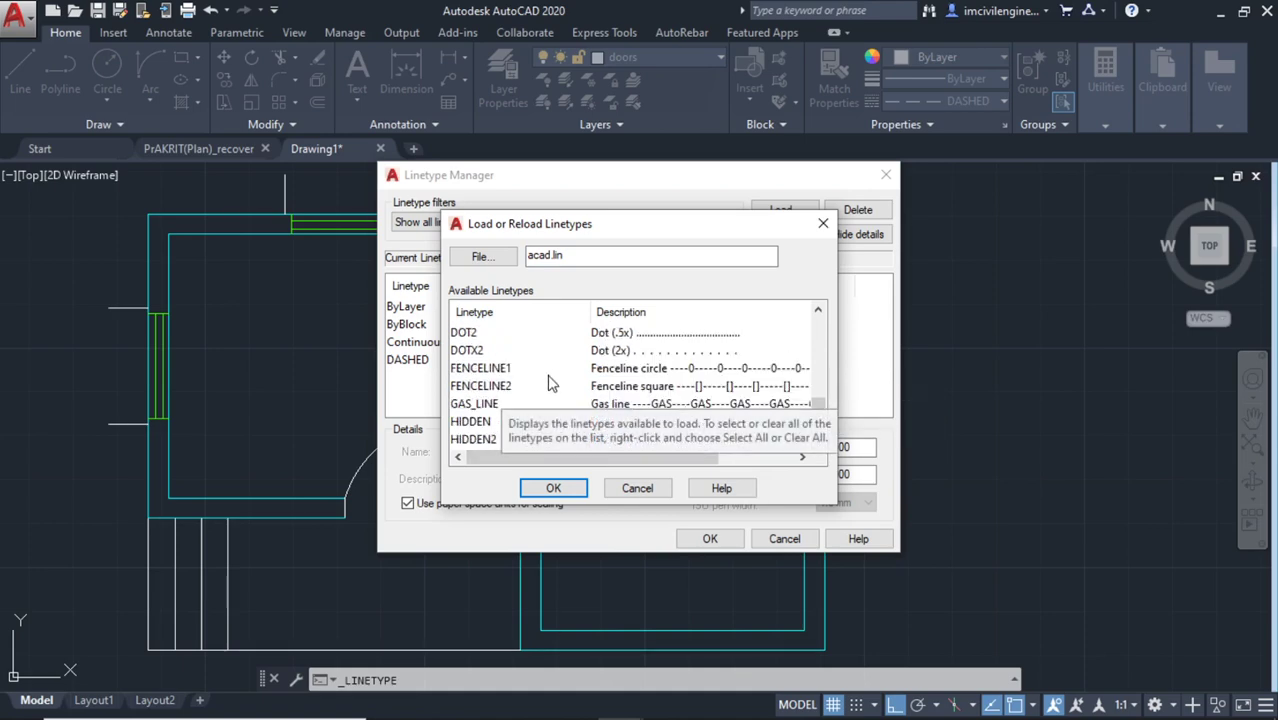
pyautogui.scroll(3, 520, 370)
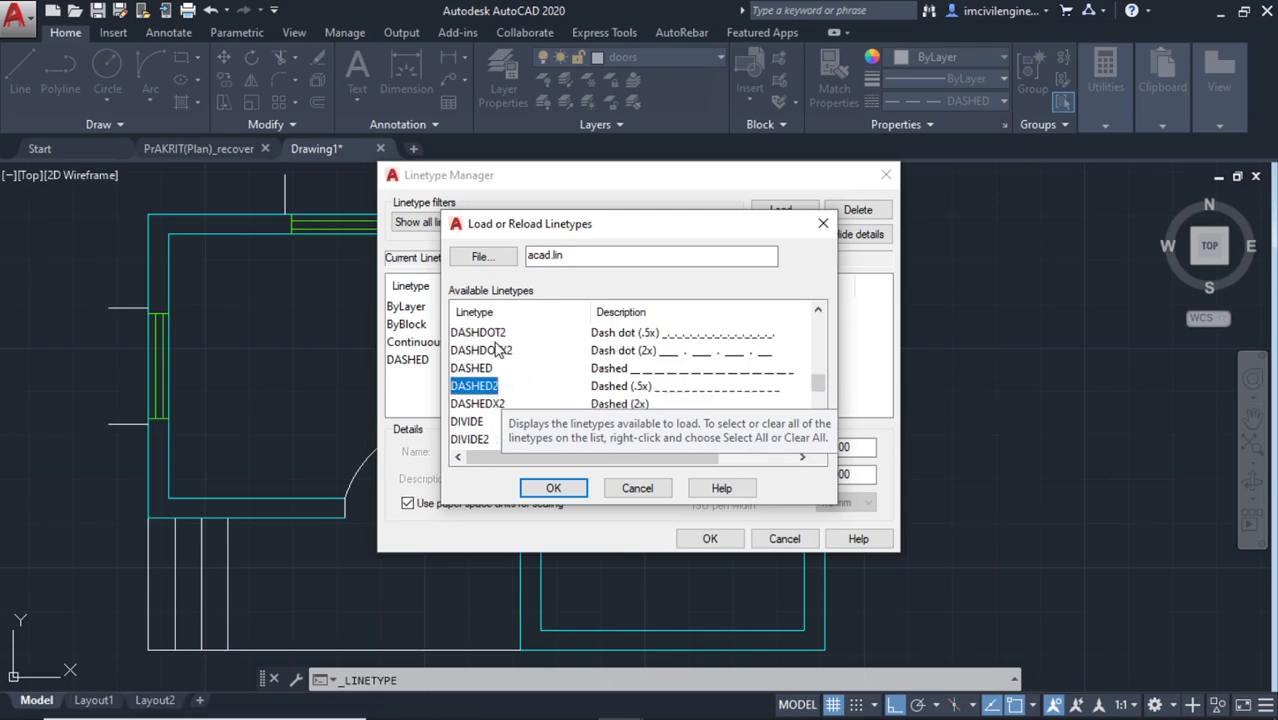
pyautogui.scroll(3, 497, 350)
pyautogui.scroll(-1, 500, 365)
pyautogui.scroll(-2, 505, 375)
# Load DASHED and DASHED2 and set the global linetype scale to .50
pyautogui.click(617, 370)
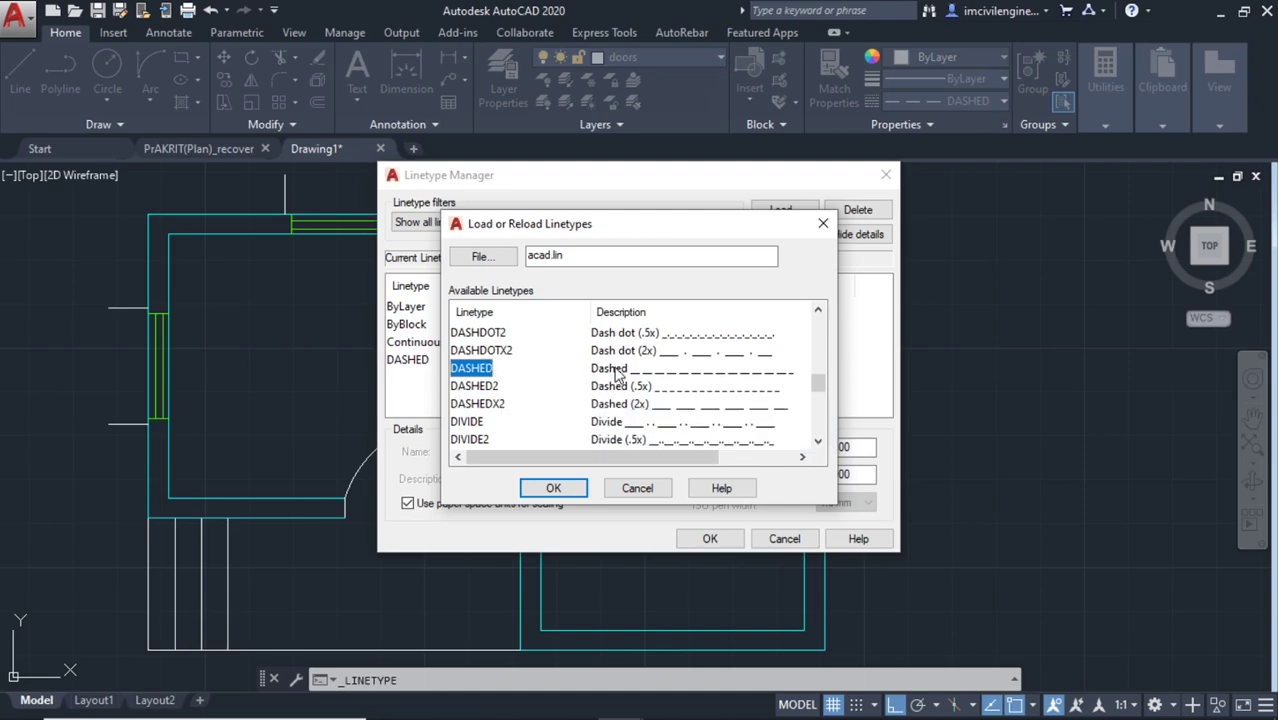
pyautogui.keyDown('ctrl'); pyautogui.click(611, 388); pyautogui.keyUp('ctrl')
pyautogui.click(553, 488)
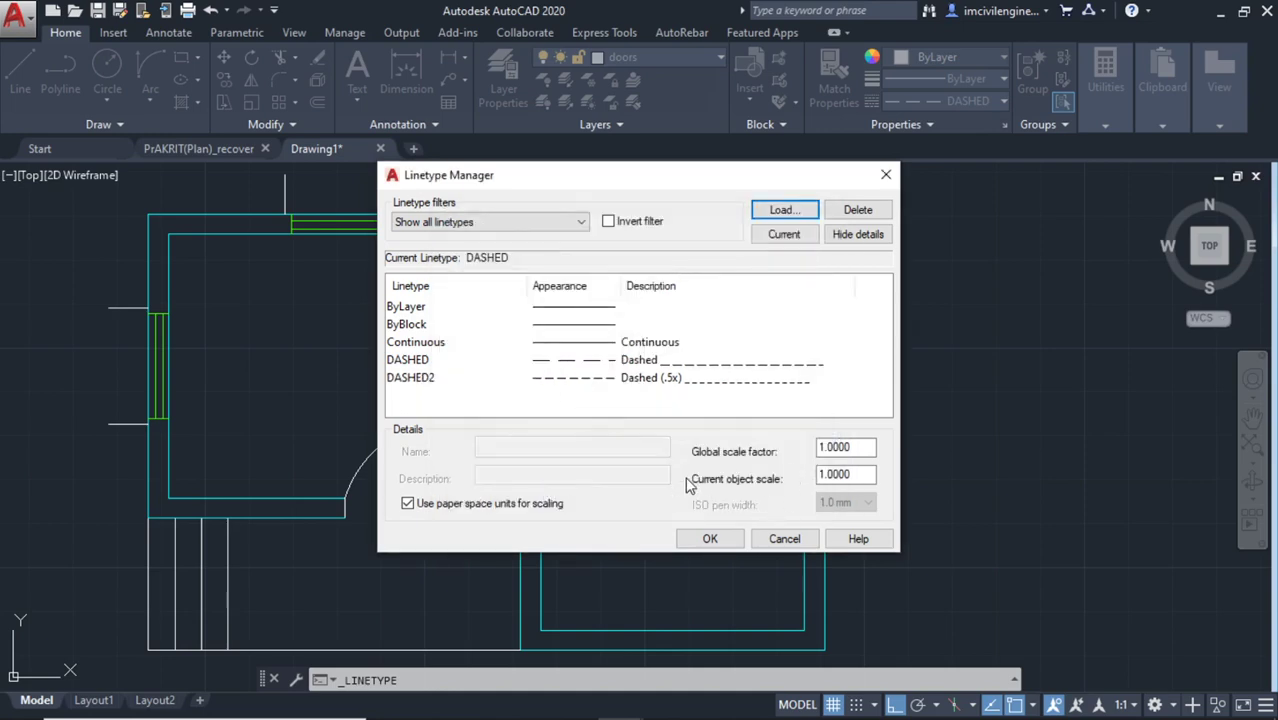
pyautogui.moveTo(851, 447); pyautogui.dragTo(749, 447)
pyautogui.write('50')
pyautogui.click(709, 539)
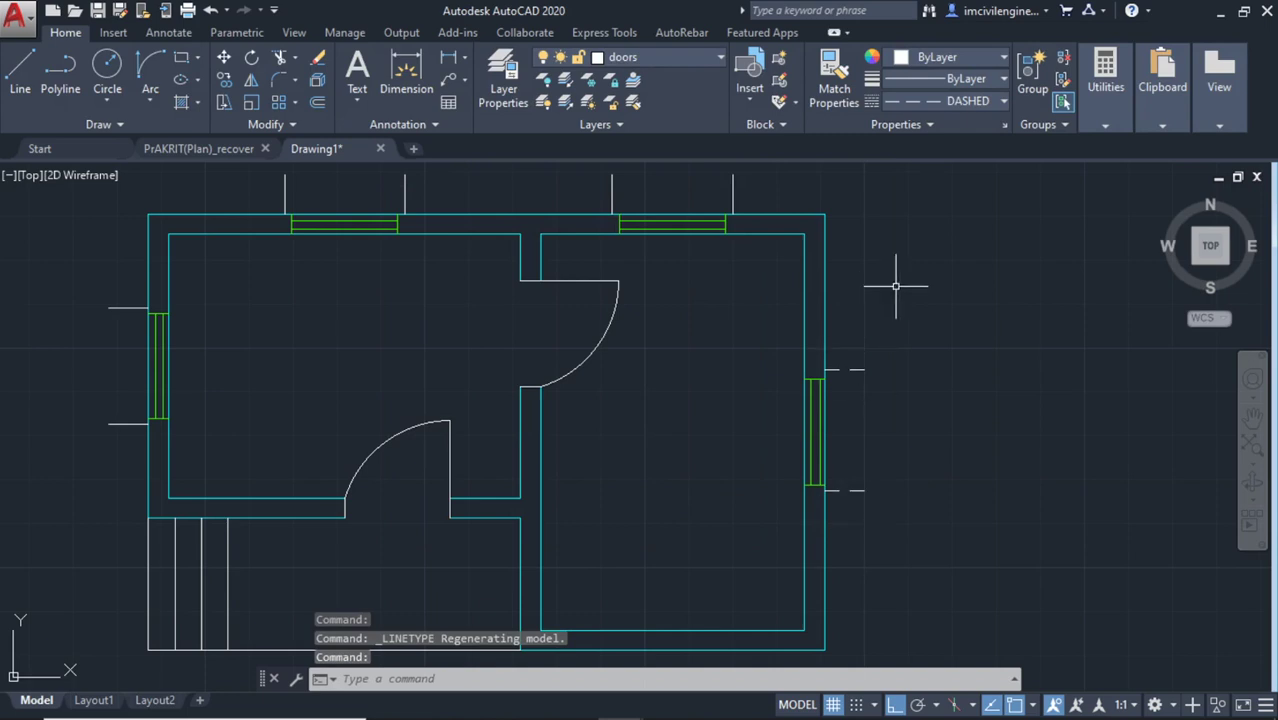
# Give the projection lines beside the top-wall windows the DASHED linetype
pyautogui.moveTo(895, 286); pyautogui.dragTo(932, 354, button='middle')
pyautogui.click(844, 290)
pyautogui.click(248, 222)
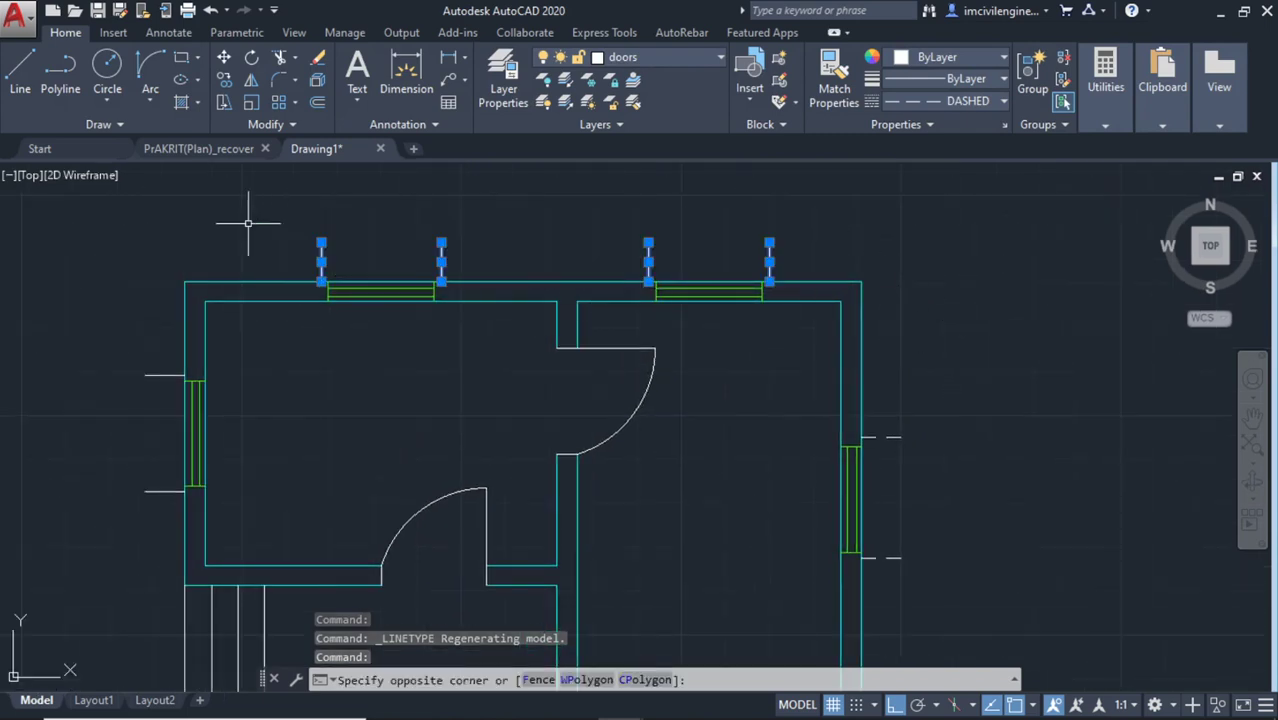
pyautogui.click(993, 105)
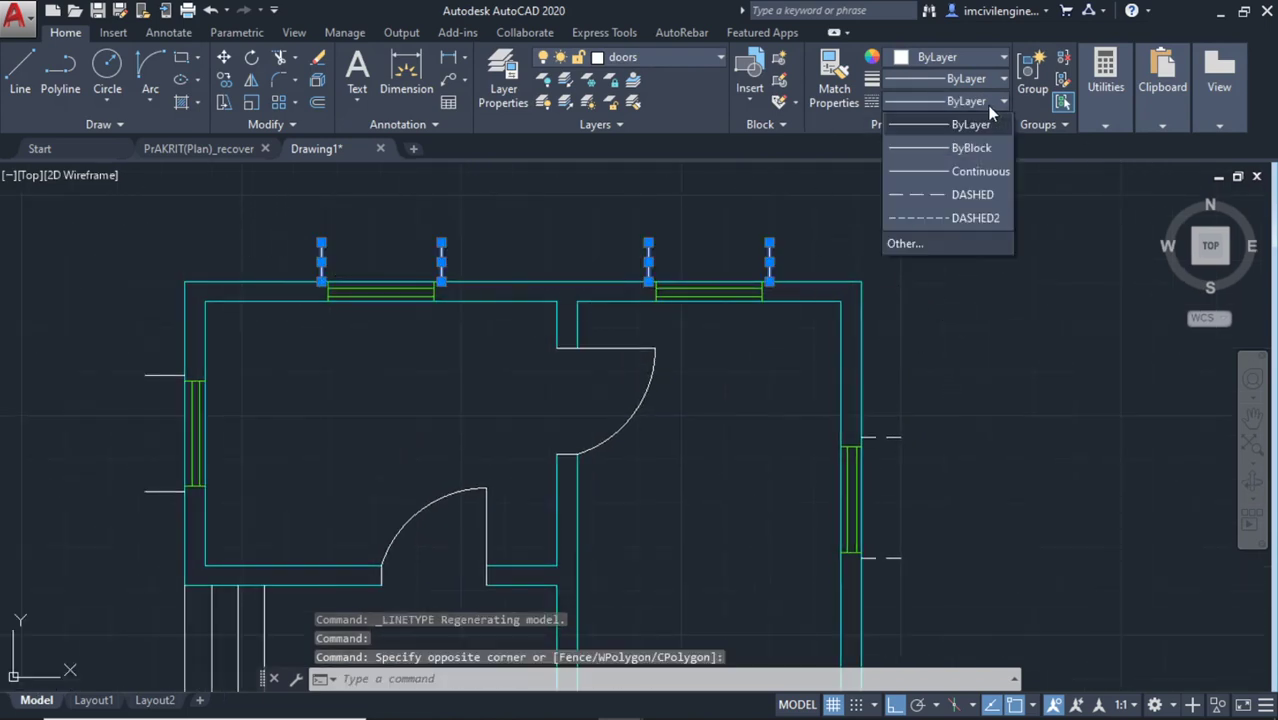
pyautogui.click(968, 216)
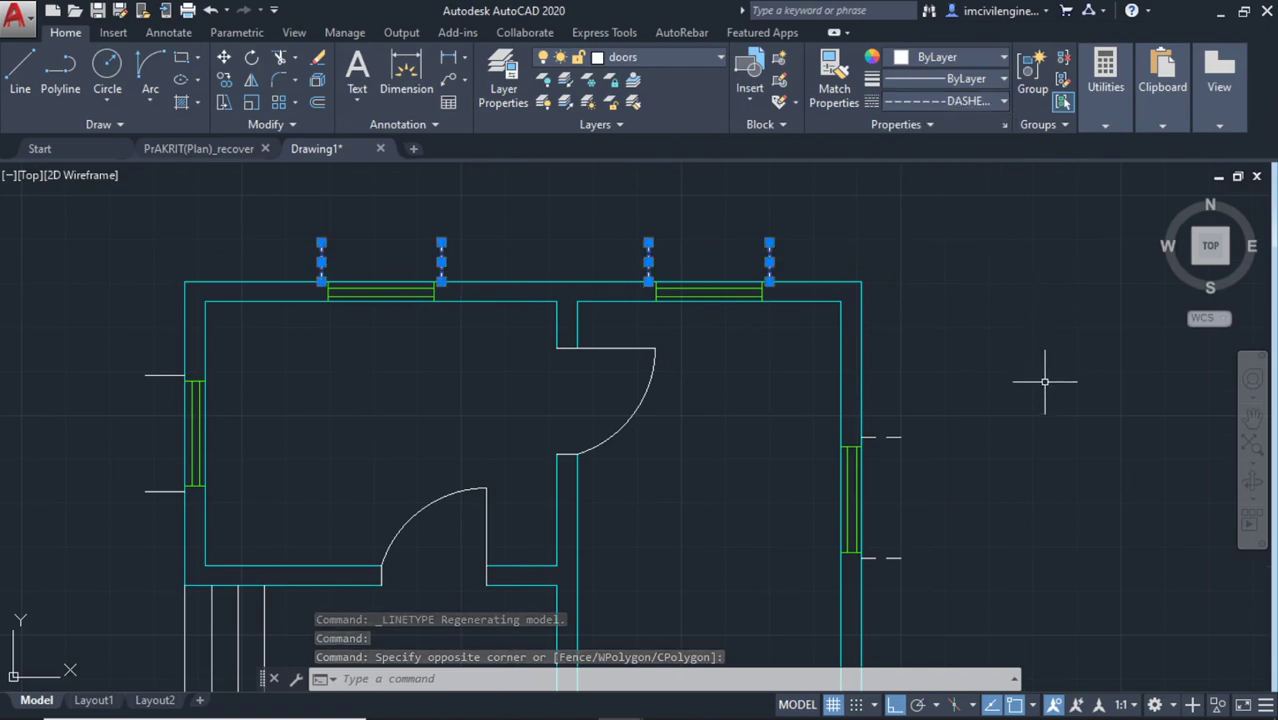
pyautogui.press('Escape')
# Make the projection lines beside the right-wall and left-wall windows DASHED as well
pyautogui.moveTo(1030, 416); pyautogui.dragTo(1047, 367, button='middle')
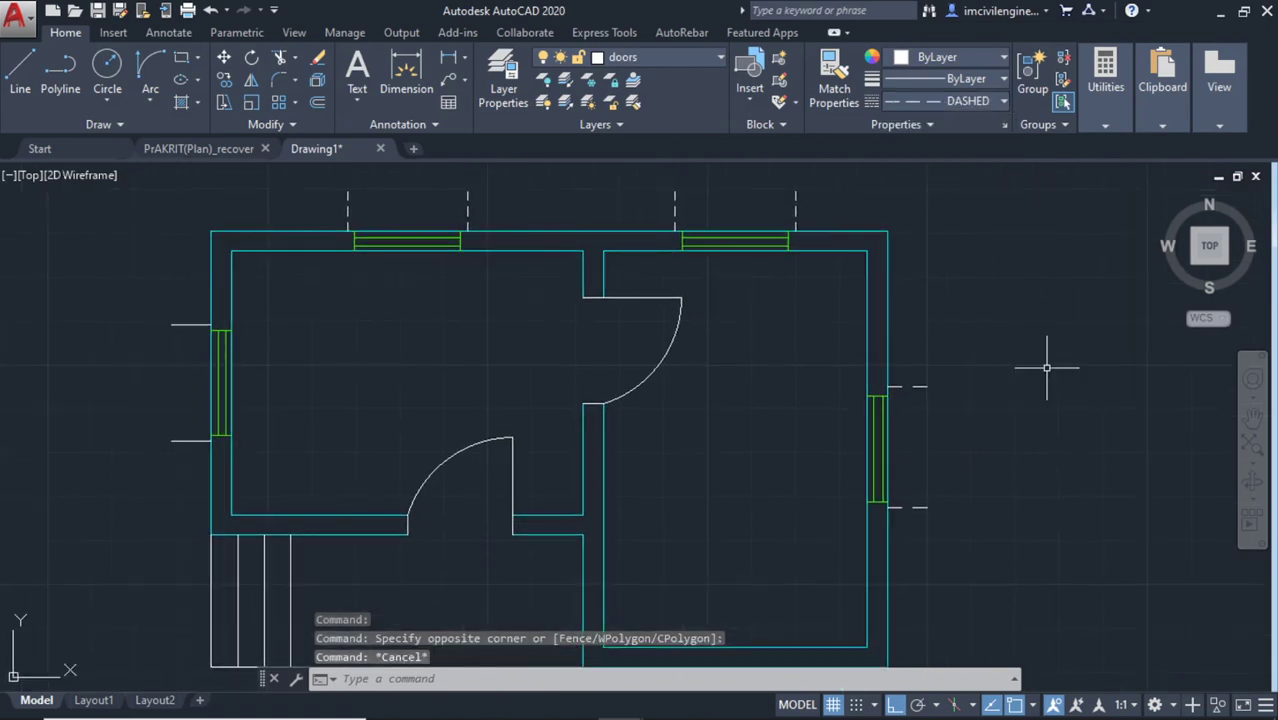
pyautogui.click(986, 585)
pyautogui.click(884, 320)
pyautogui.click(1003, 101)
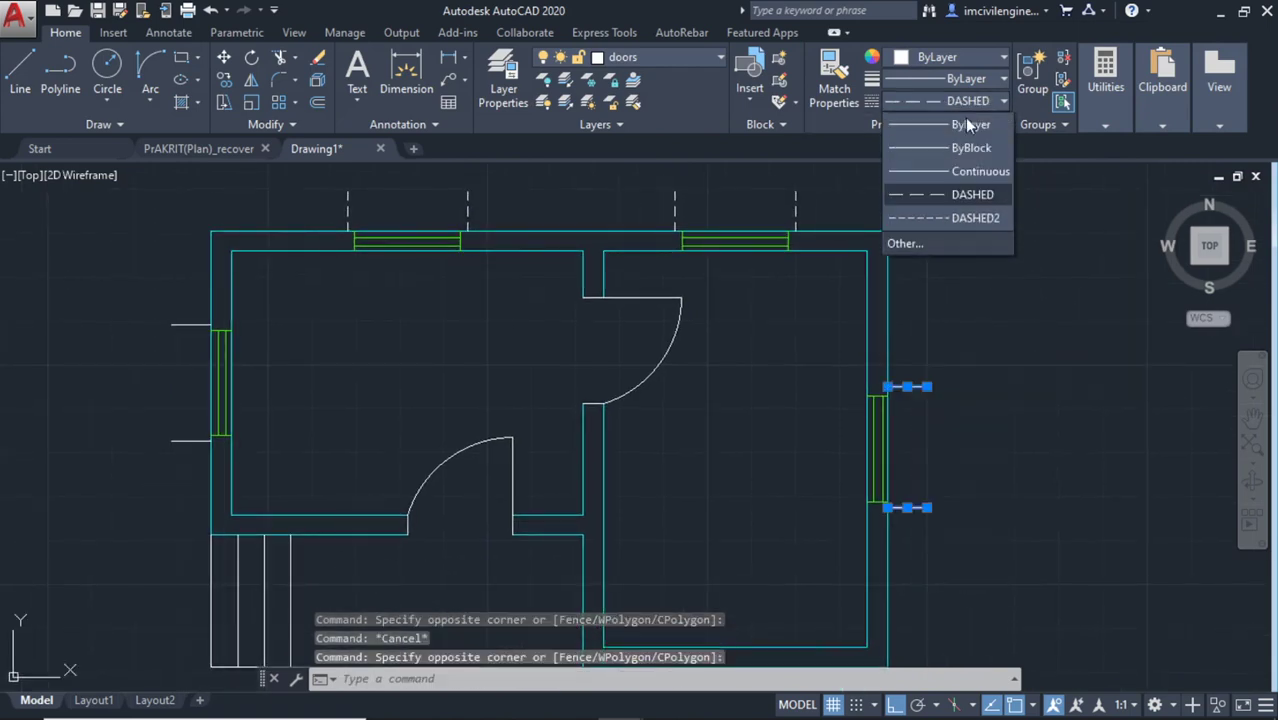
pyautogui.click(962, 220)
pyautogui.press('Escape')
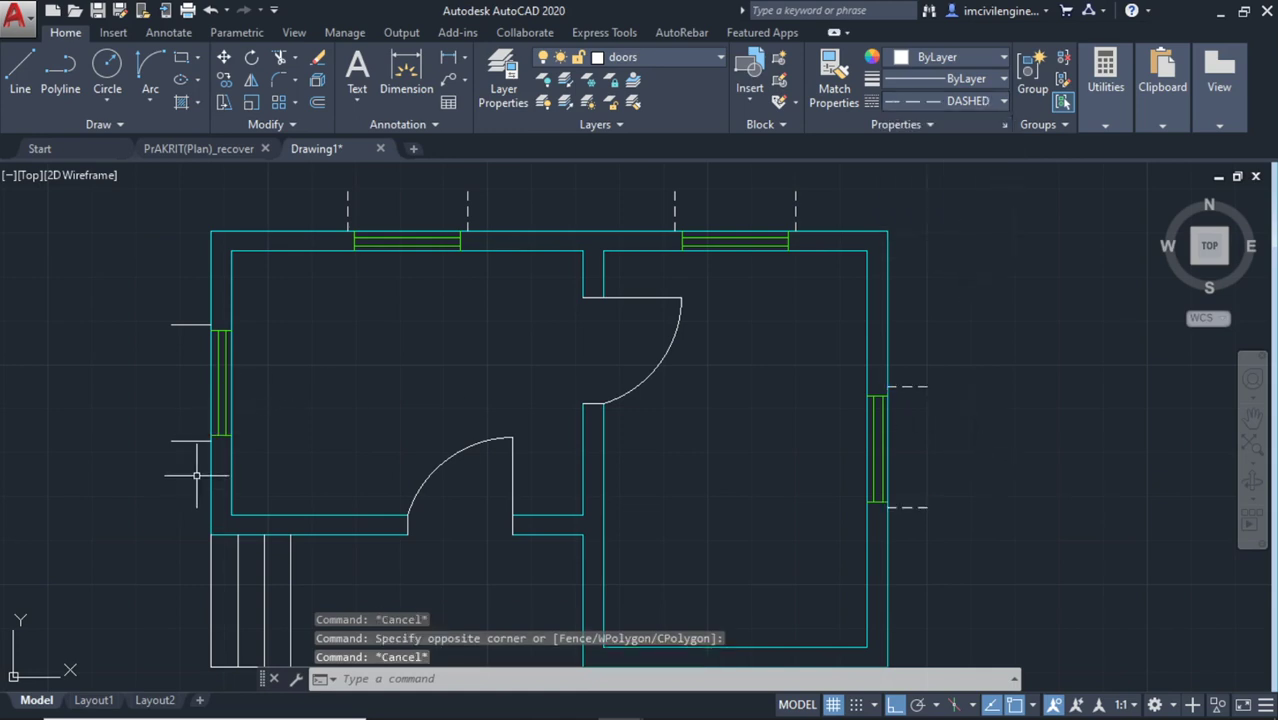
pyautogui.click(197, 476)
pyautogui.click(140, 246)
pyautogui.click(940, 100)
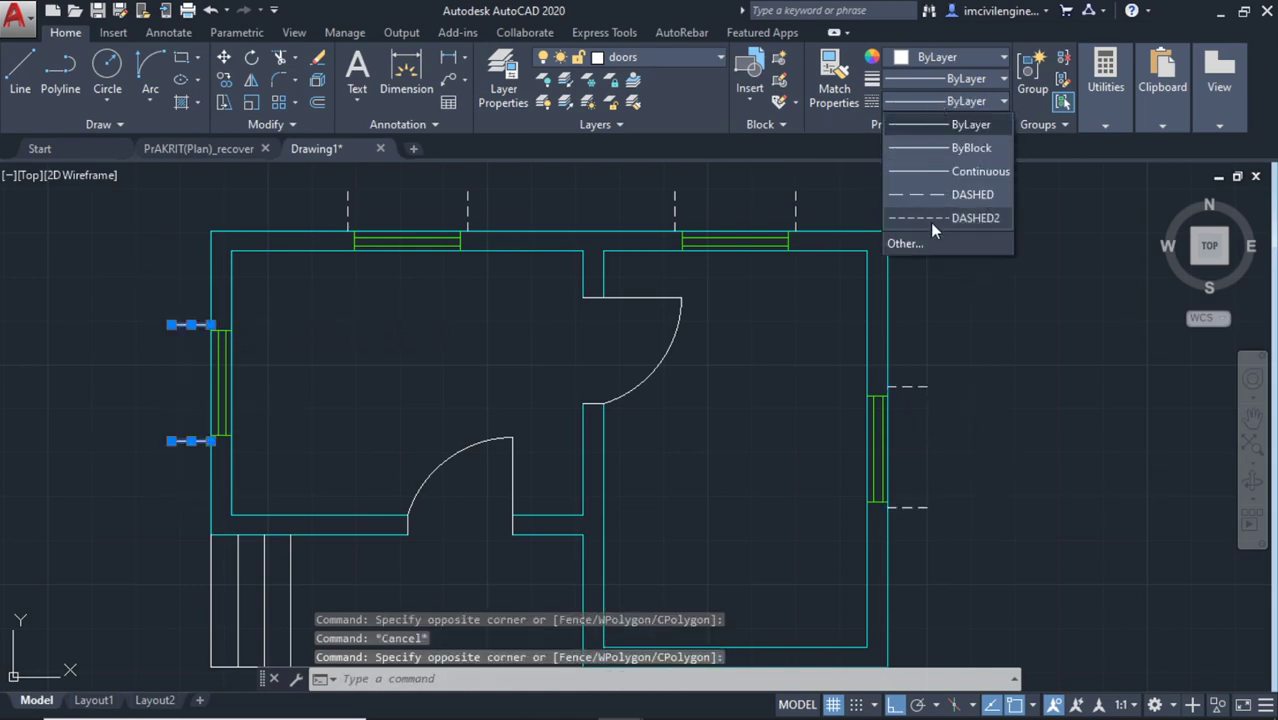
pyautogui.click(933, 222)
pyautogui.press('Escape')
# Draw closing lines across the left-wall and top-left window projections to form dashed boxes
pyautogui.click(20, 75)
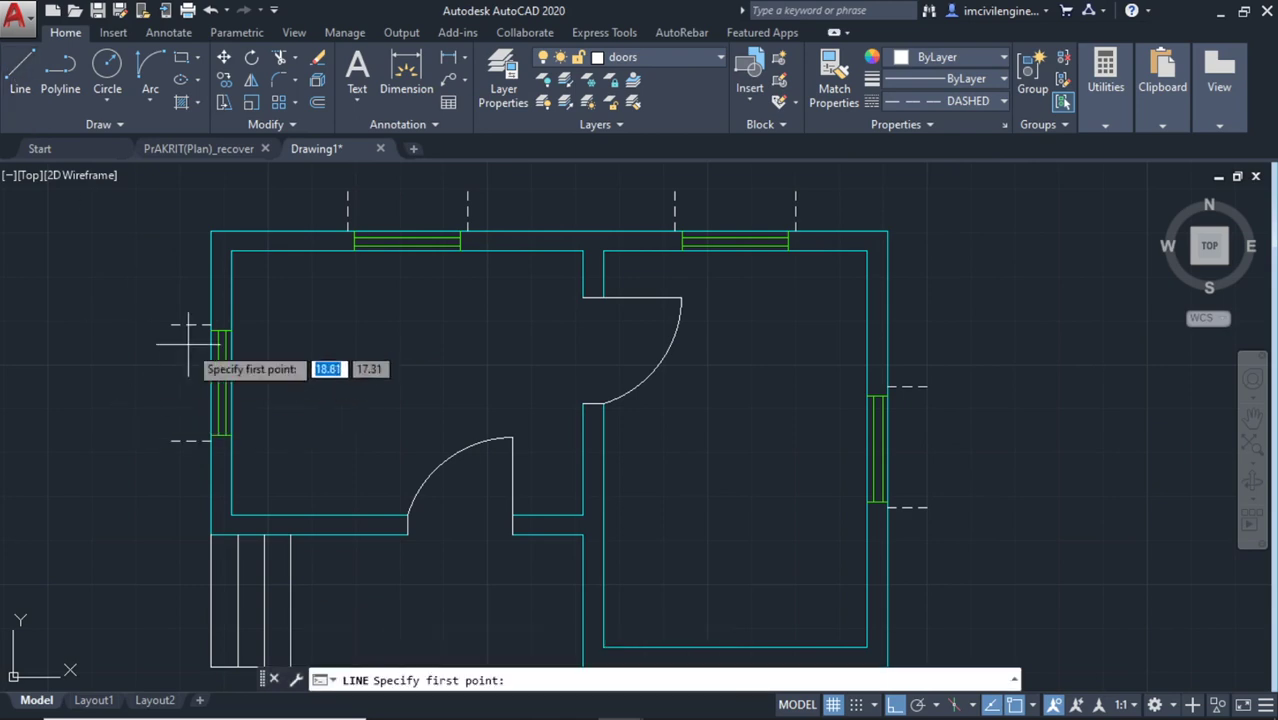
pyautogui.click(171, 440)
pyautogui.click(171, 324)
pyautogui.press('Escape')
pyautogui.moveTo(189, 238); pyautogui.dragTo(206, 393, button='middle')
pyautogui.press('Return')
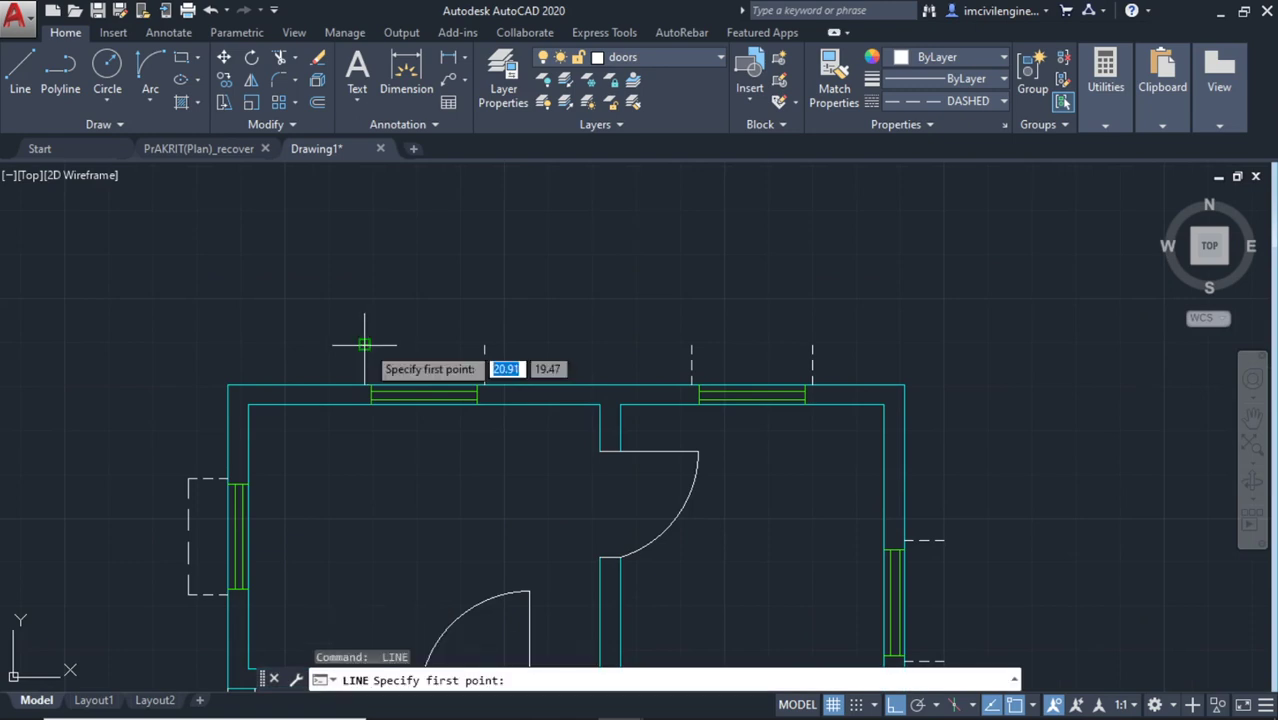
pyautogui.click(364, 345)
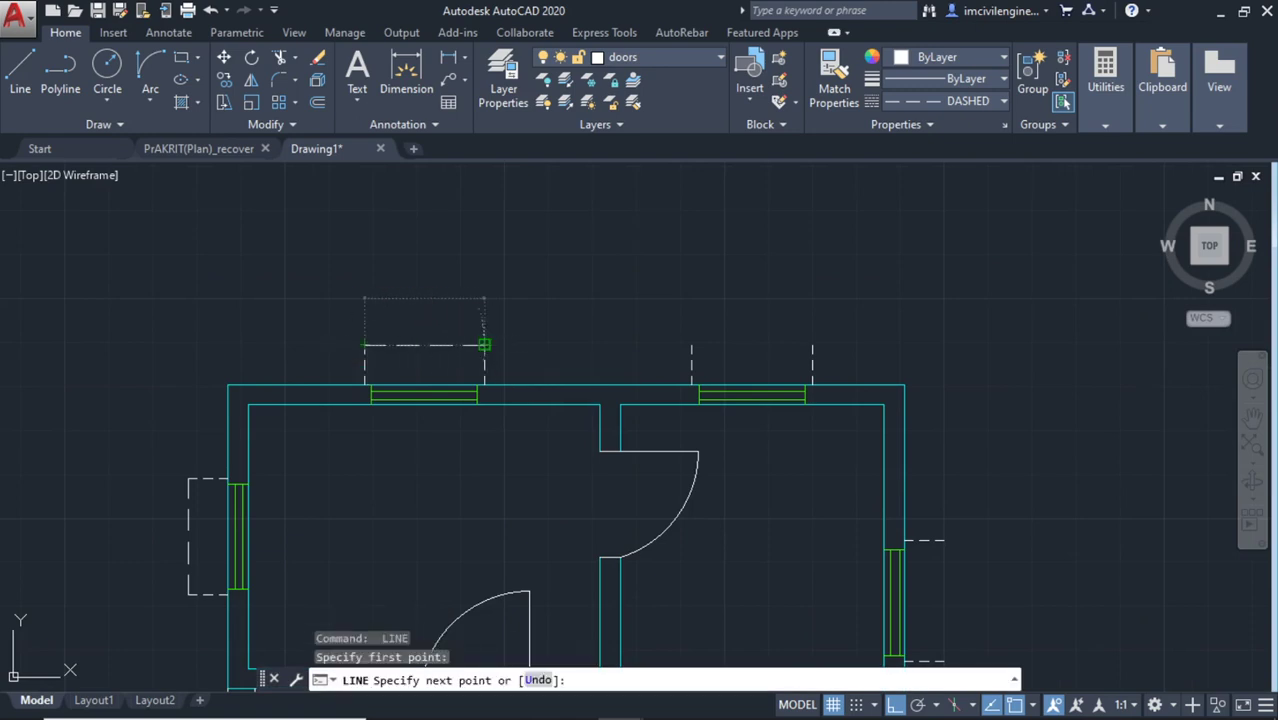
pyautogui.click(484, 345)
pyautogui.press('Escape')
# Close the top-right and right-wall window outlines with connecting lines
pyautogui.moveTo(679, 342); pyautogui.dragTo(520, 340, button='middle')
pyautogui.press('Return')
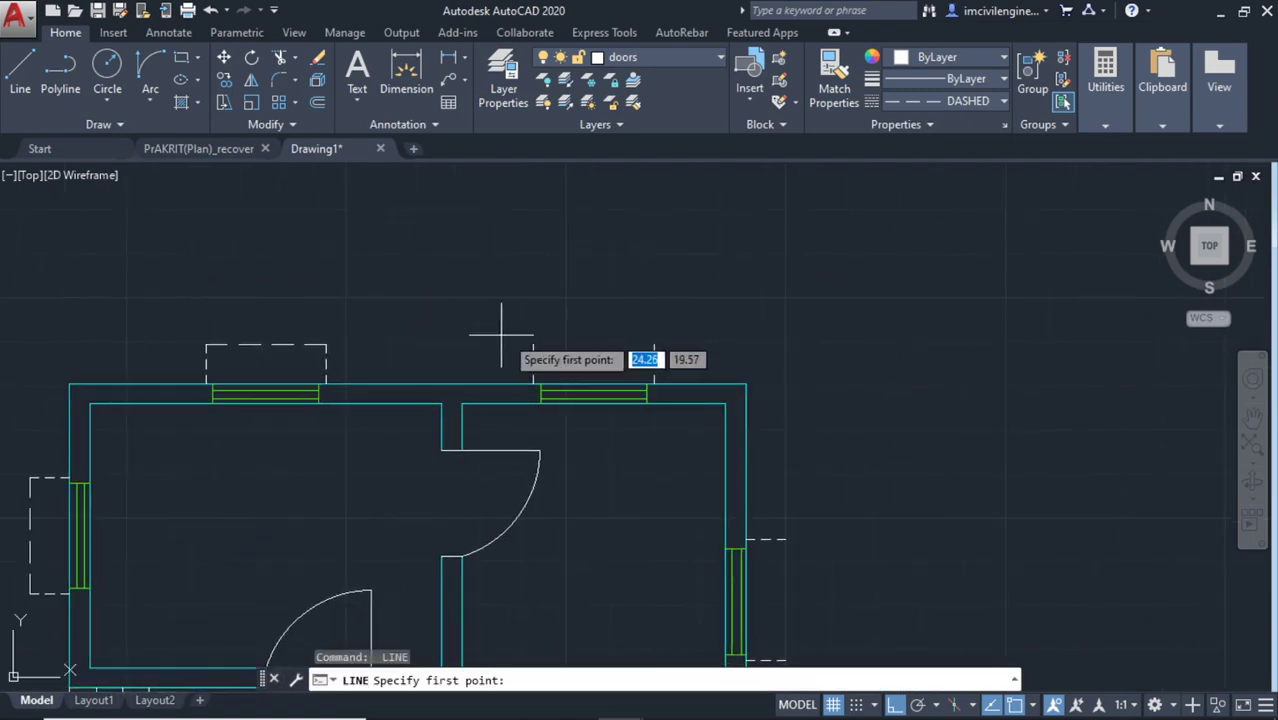
pyautogui.click(533, 345)
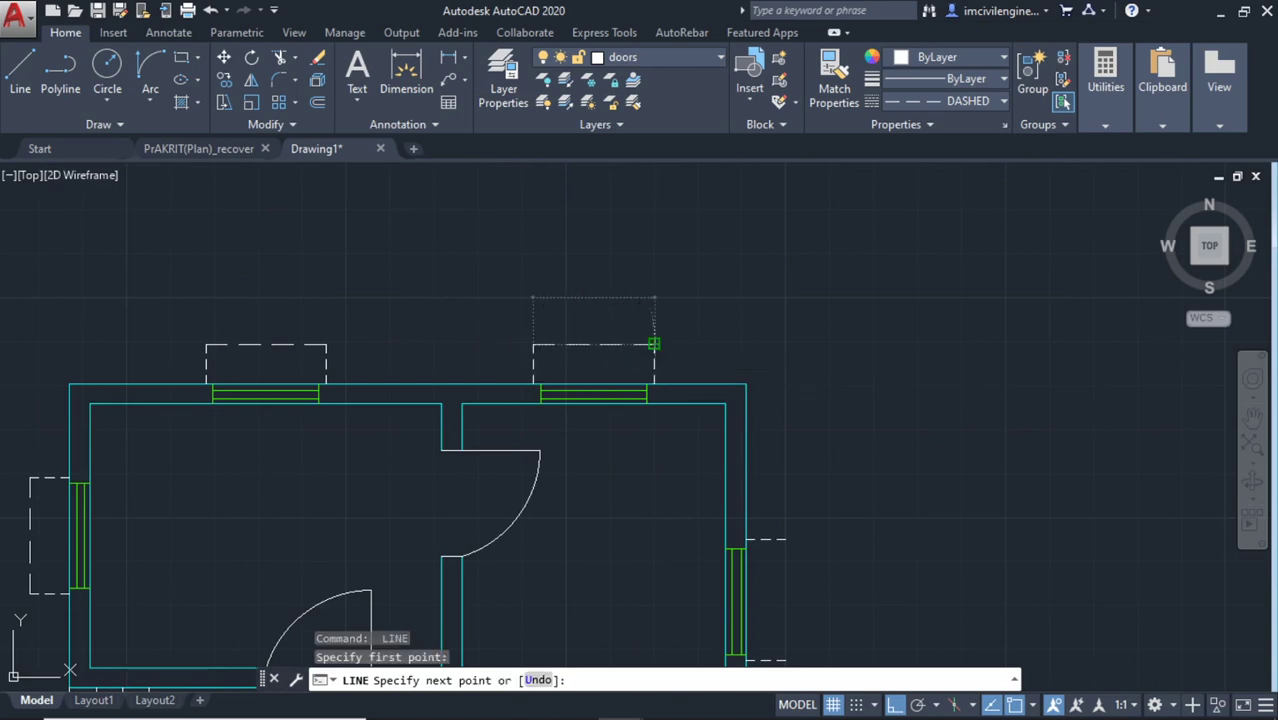
pyautogui.click(654, 344)
pyautogui.press('Escape')
pyautogui.scroll(-4, 759, 354)
pyautogui.scroll(4, 745, 442)
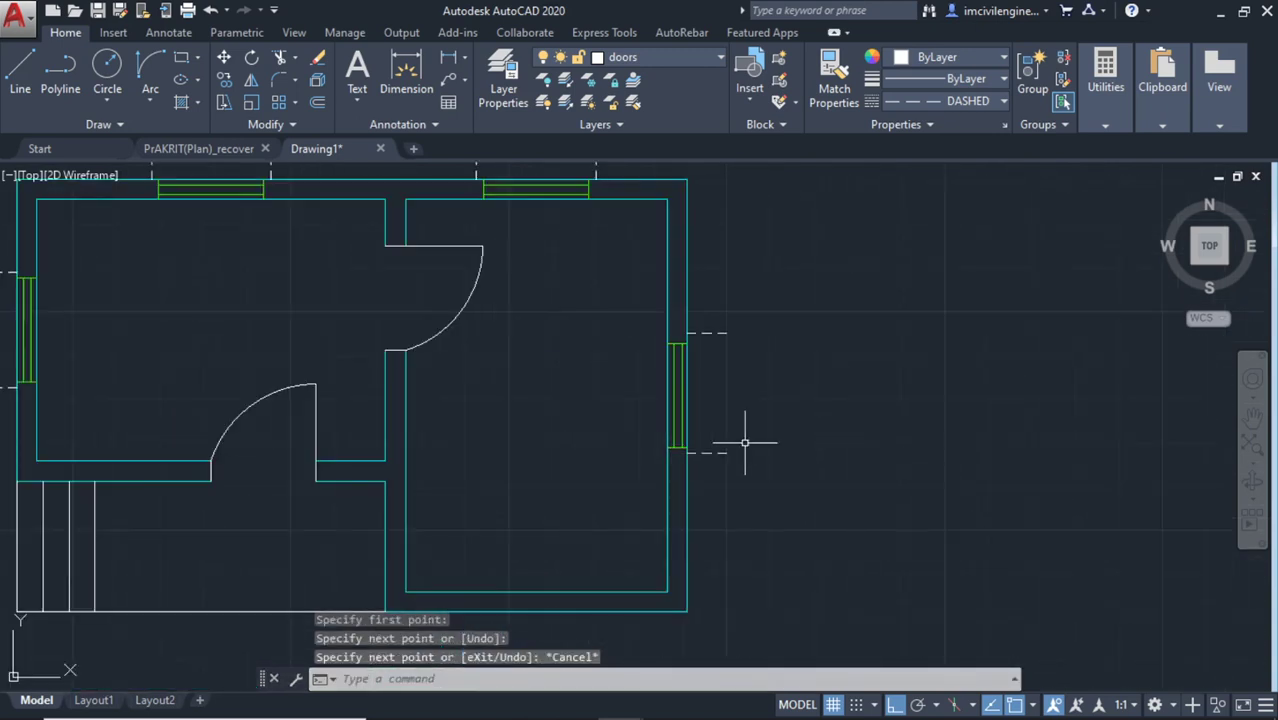
pyautogui.press('Return')
pyautogui.click(724, 452)
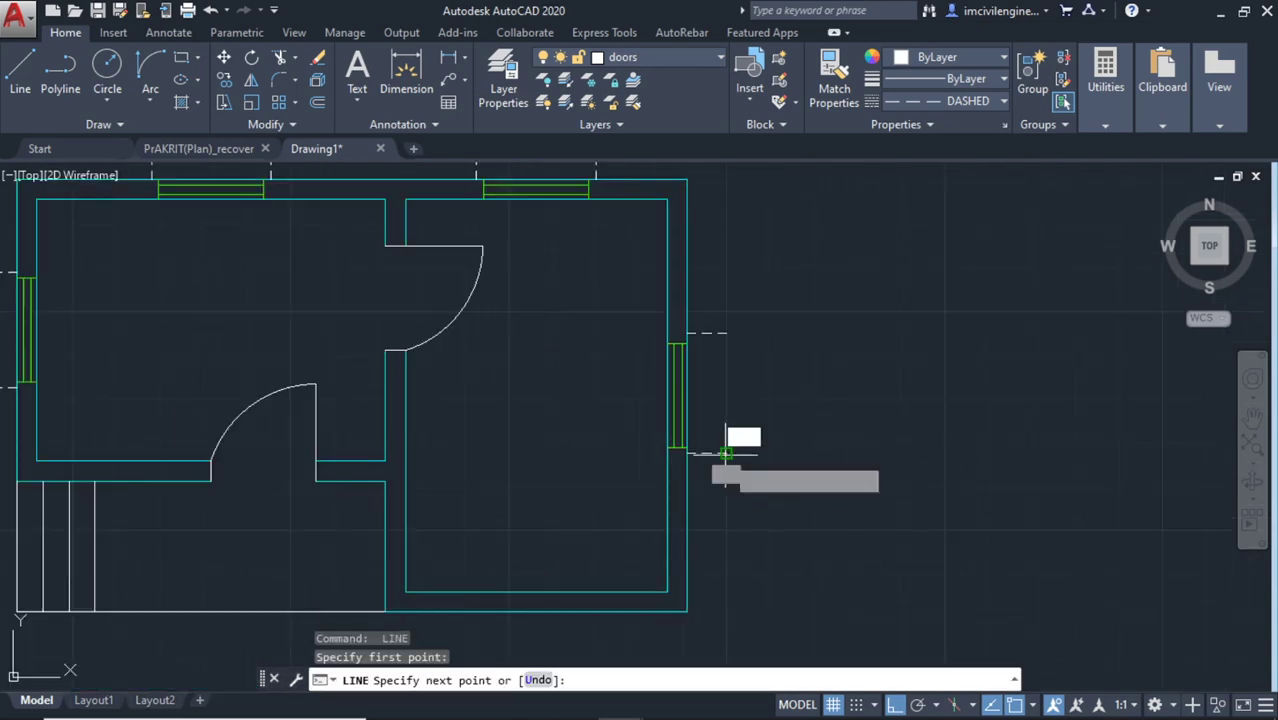
pyautogui.click(724, 332)
pyautogui.press('Escape')
pyautogui.scroll(-3, 790, 300)
pyautogui.scroll(1, 815, 340)
pyautogui.scroll(1, 818, 362)
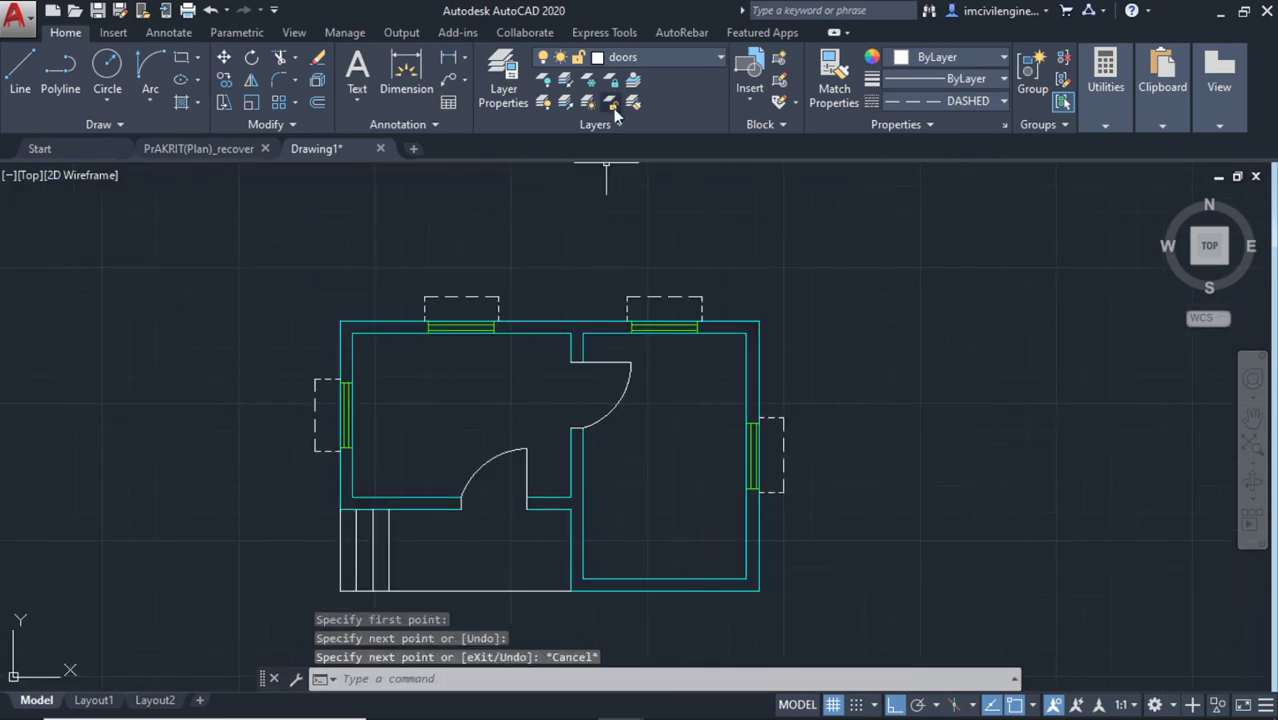
# Create a new layer named elevation in the Layer Properties Manager
pyautogui.click(657, 59)
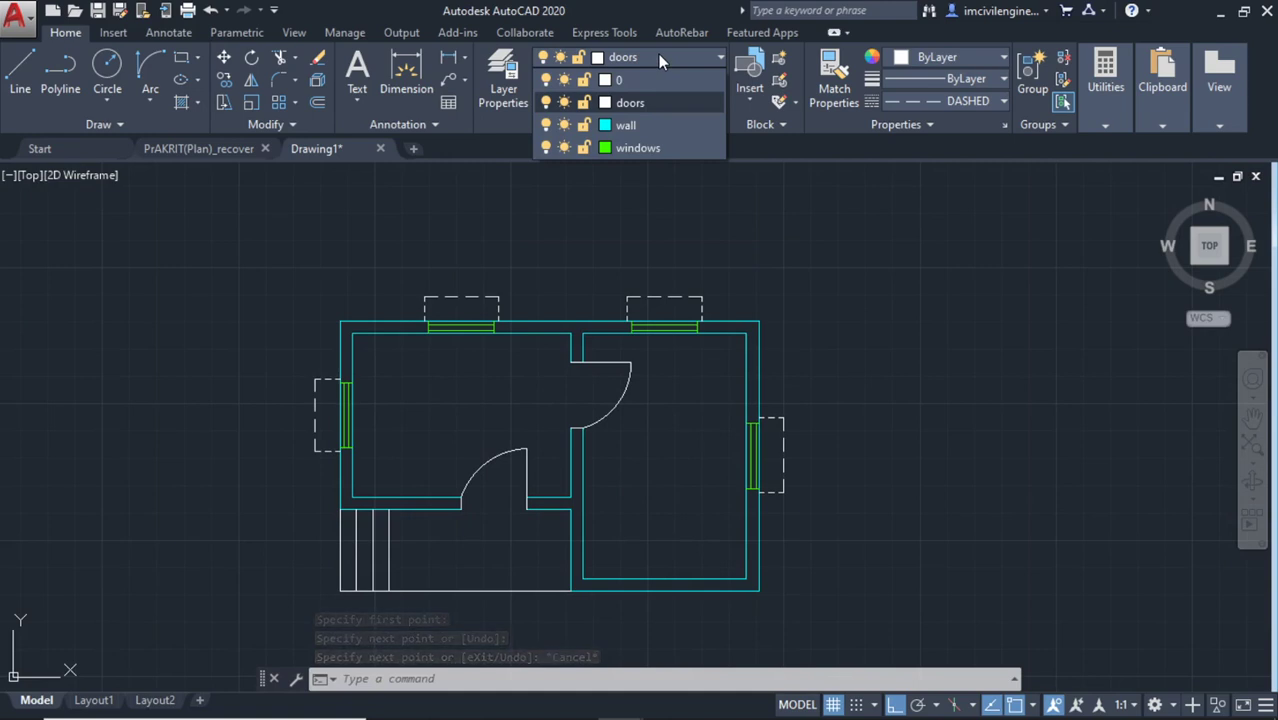
pyautogui.click(658, 56)
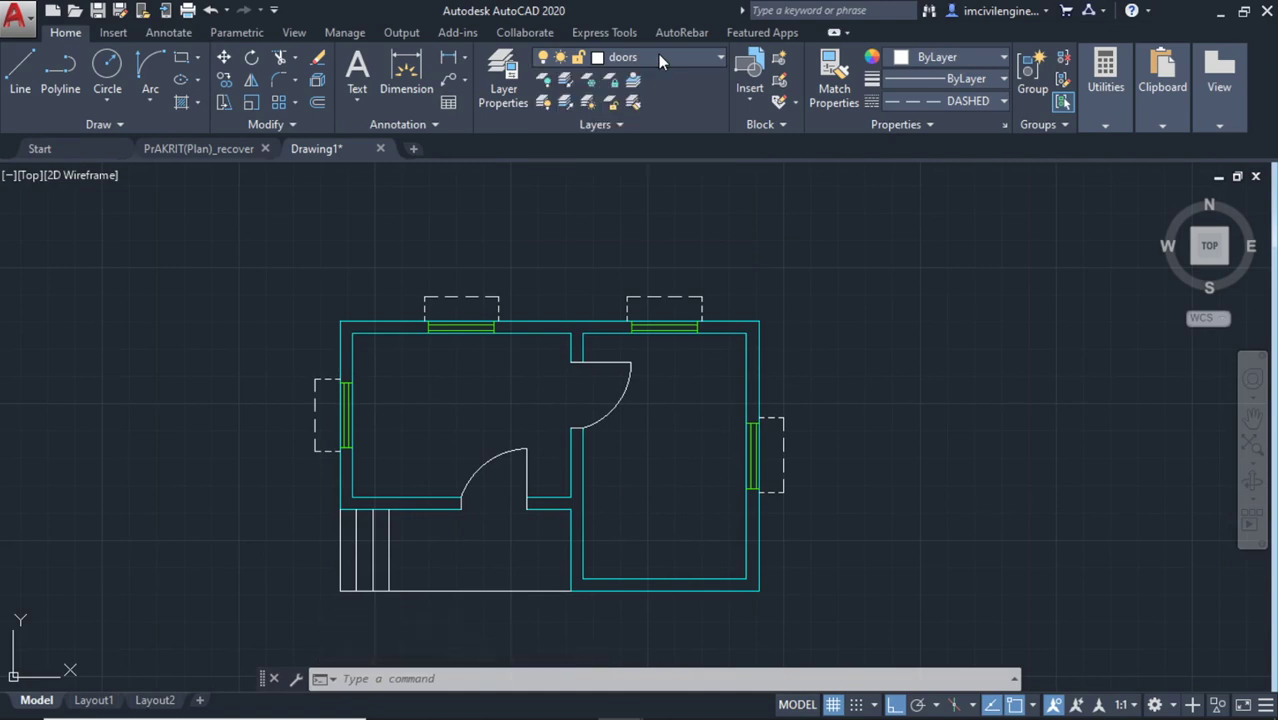
pyautogui.click(659, 57)
pyautogui.click(661, 57)
pyautogui.click(504, 106)
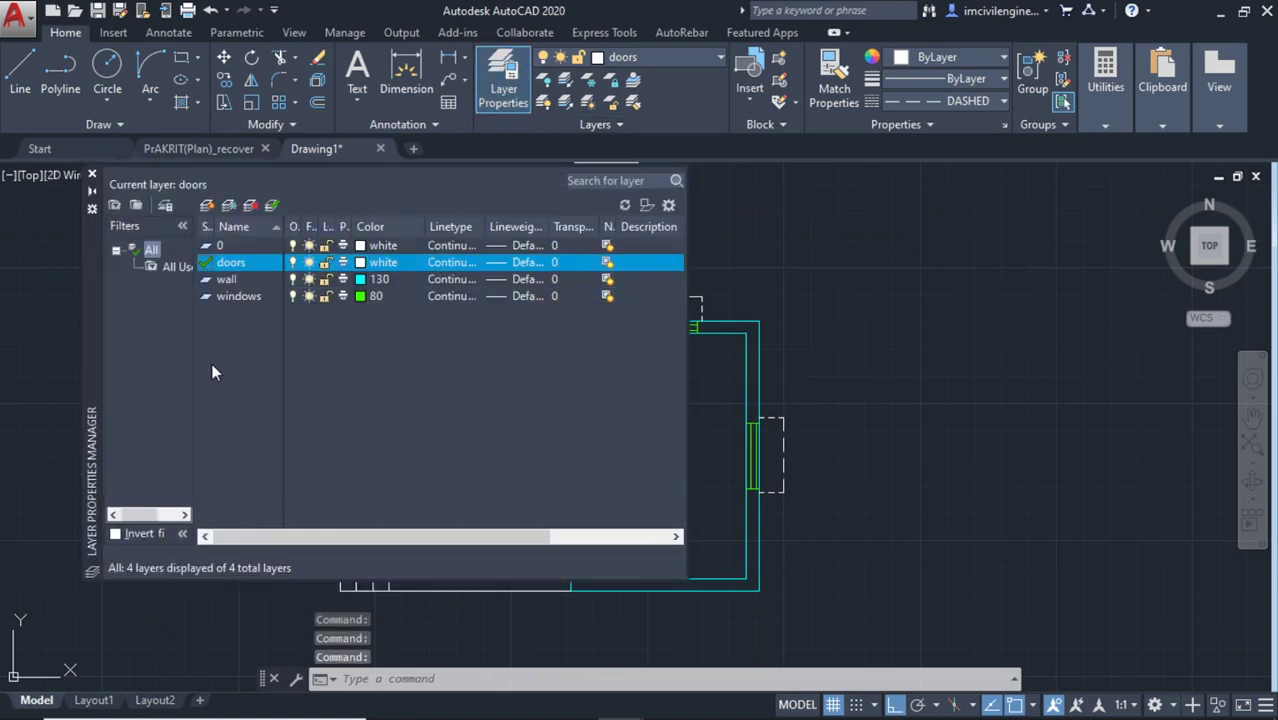
pyautogui.hotkey('alt', 'n')
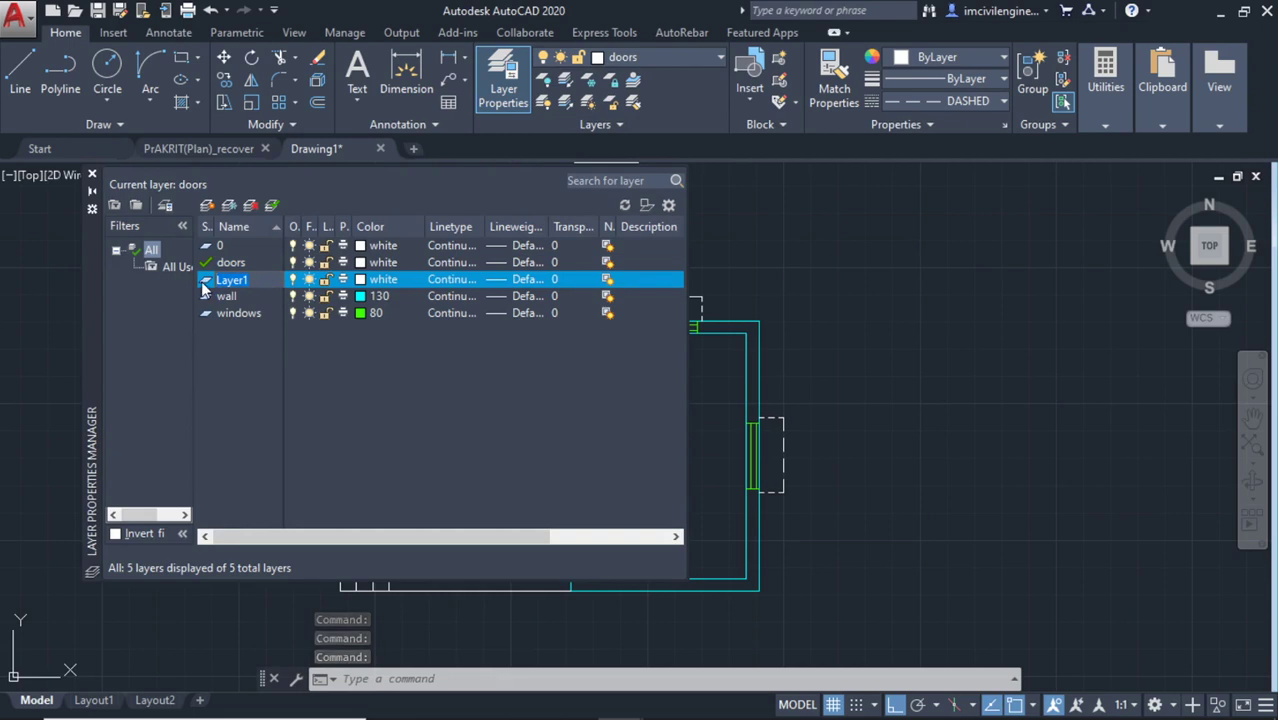
pyautogui.write('ele')
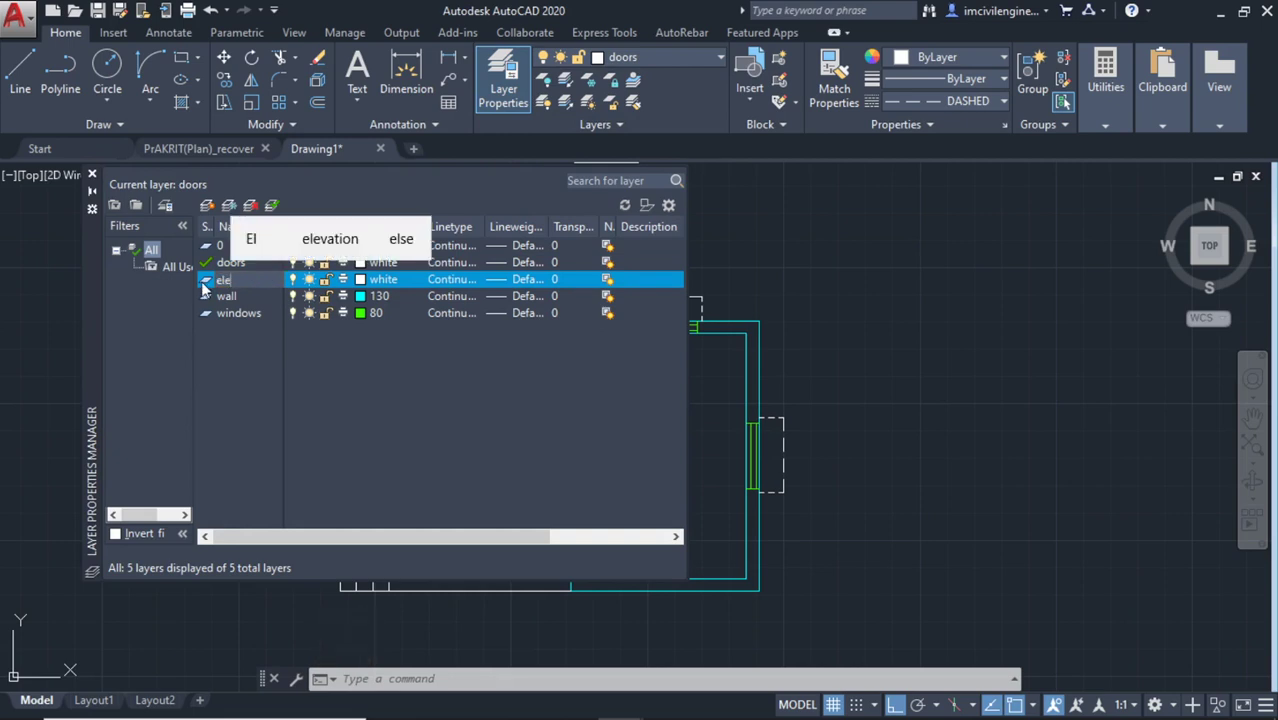
pyautogui.click(338, 246)
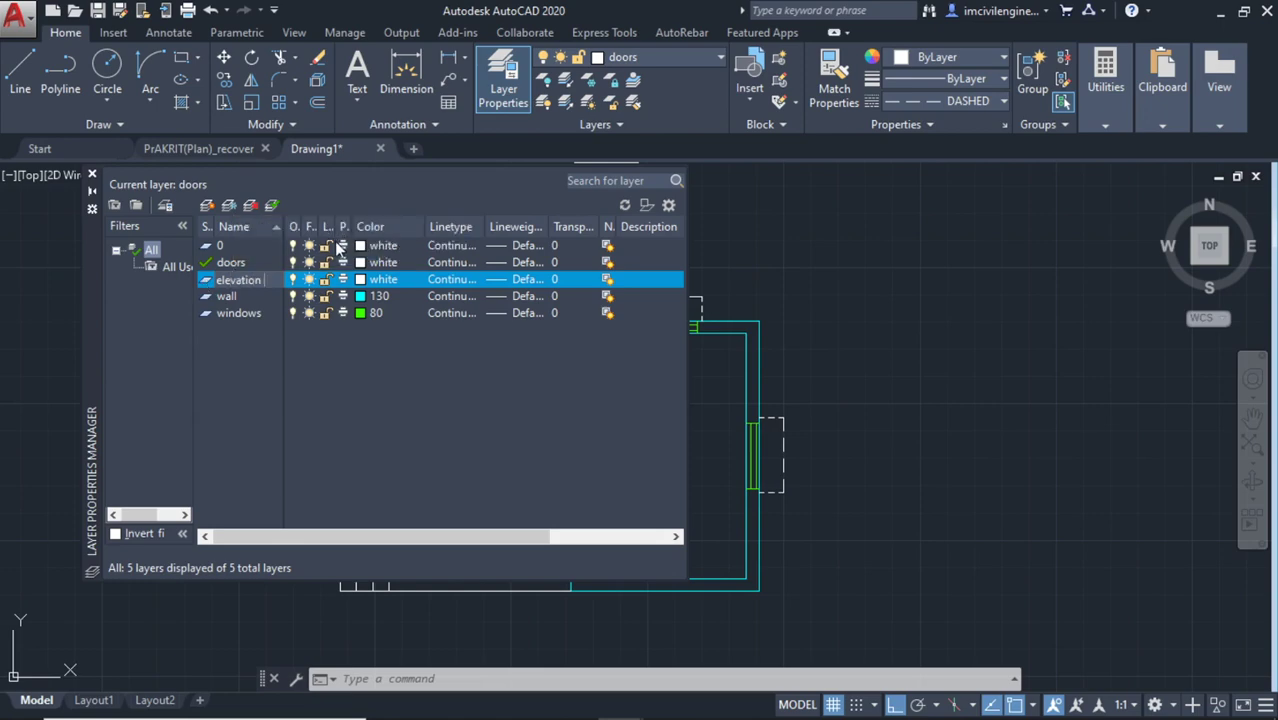
# Set the elevation layer's colour to 212 magenta and close the manager
pyautogui.click(367, 285)
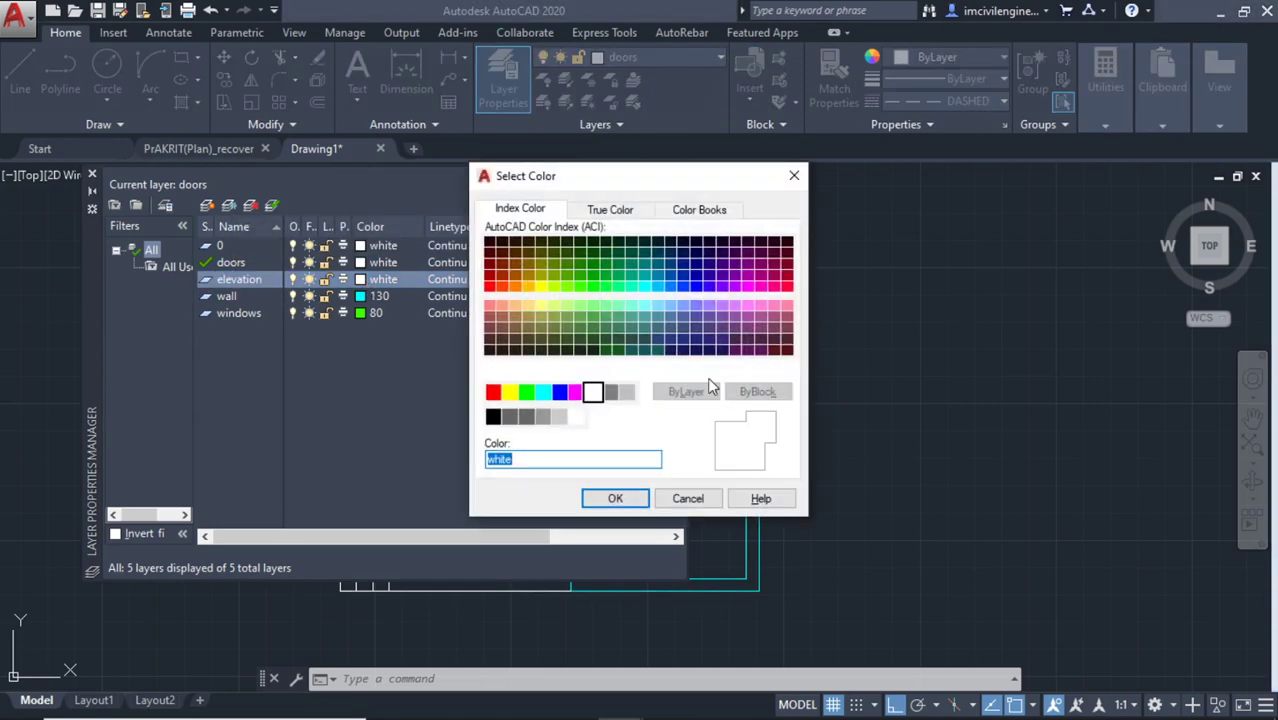
pyautogui.click(748, 275)
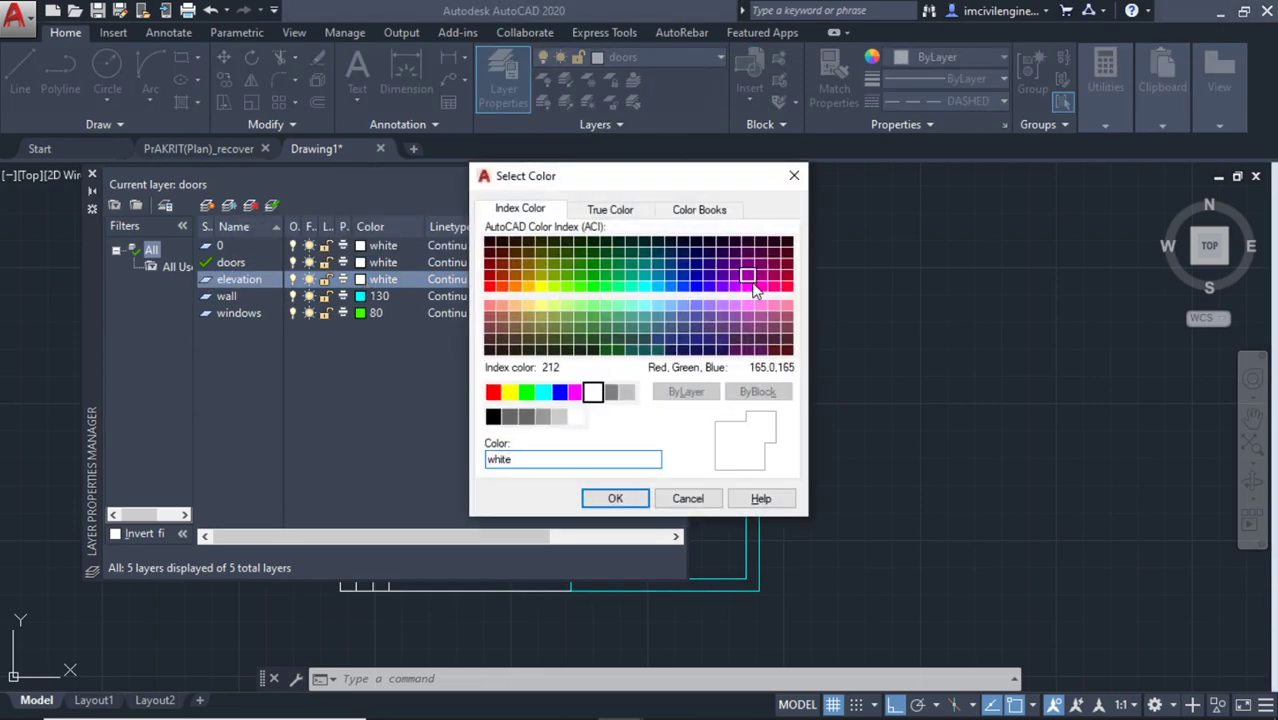
pyautogui.click(620, 499)
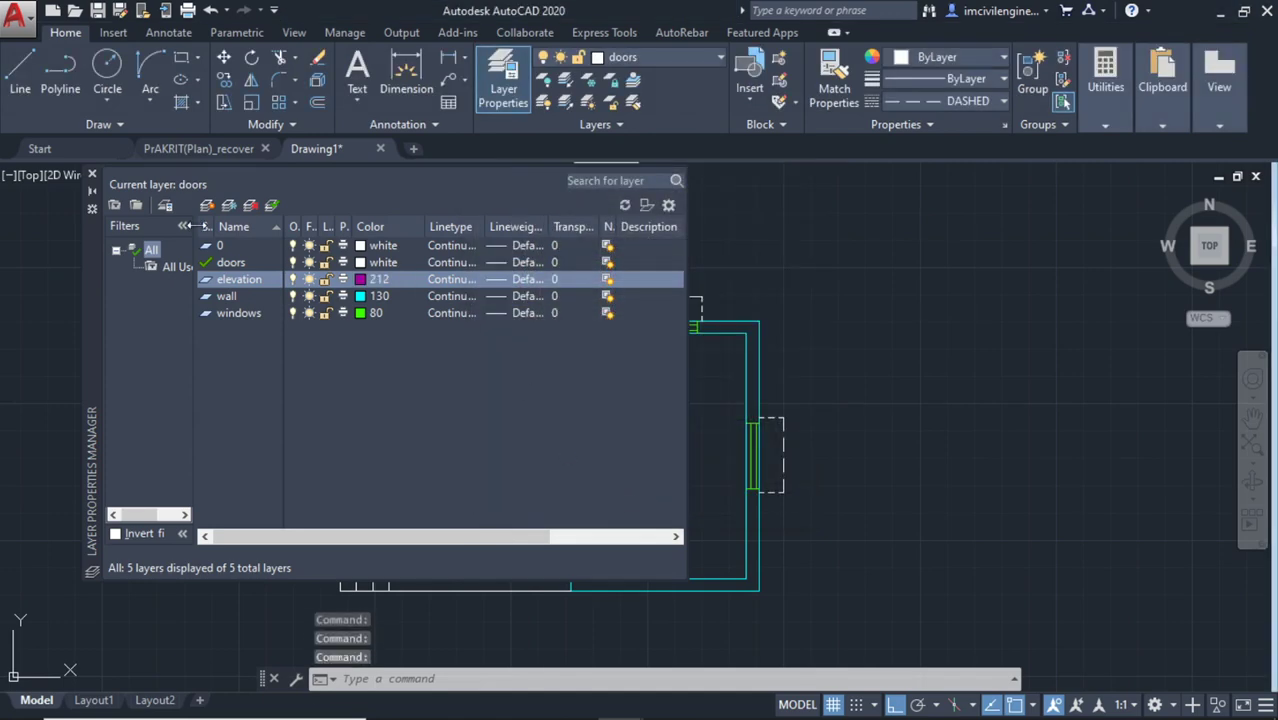
pyautogui.click(91, 174)
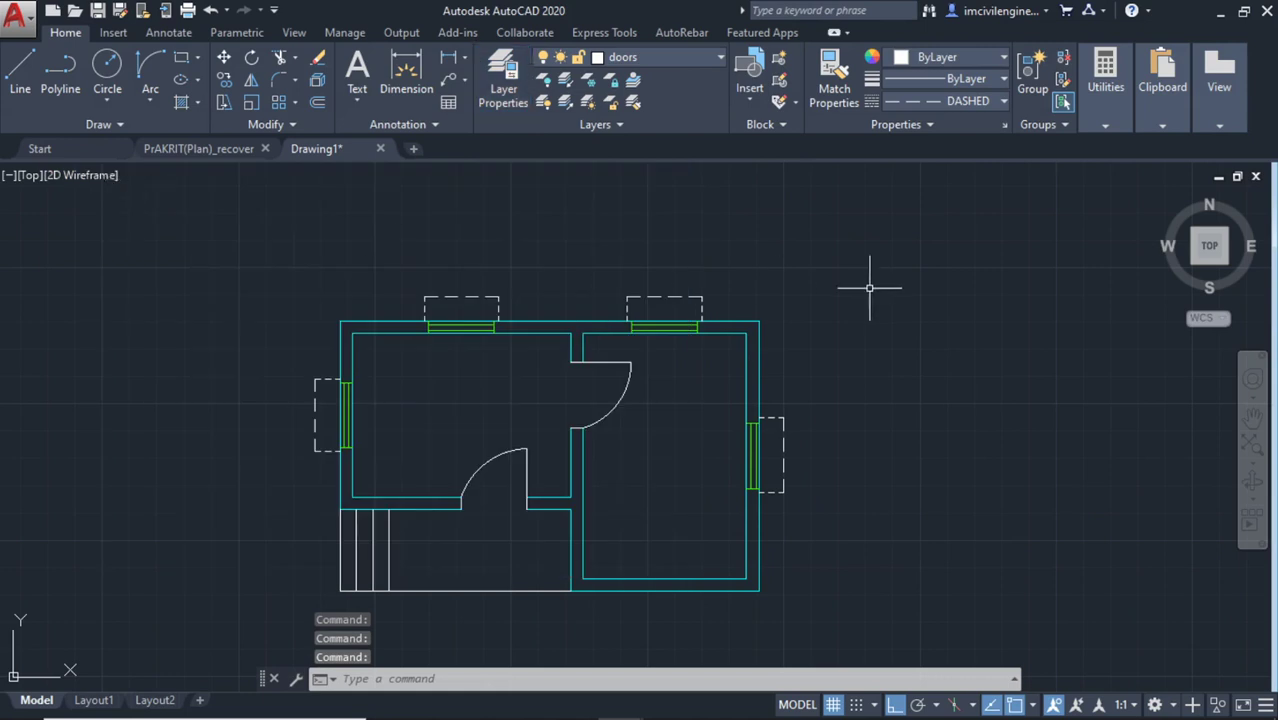
pyautogui.scroll(-2, 869, 287)
pyautogui.moveTo(869, 287); pyautogui.dragTo(905, 378, button='middle')
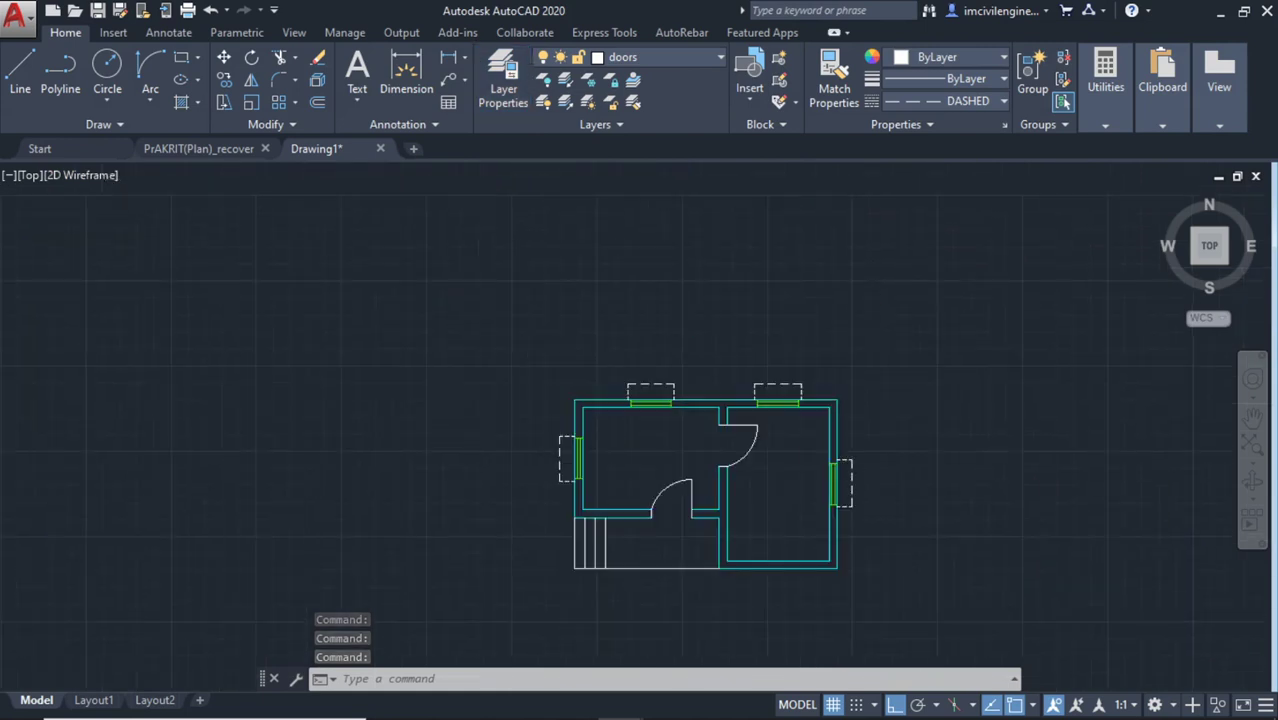
# Make elevation the current layer
pyautogui.click(18, 78)
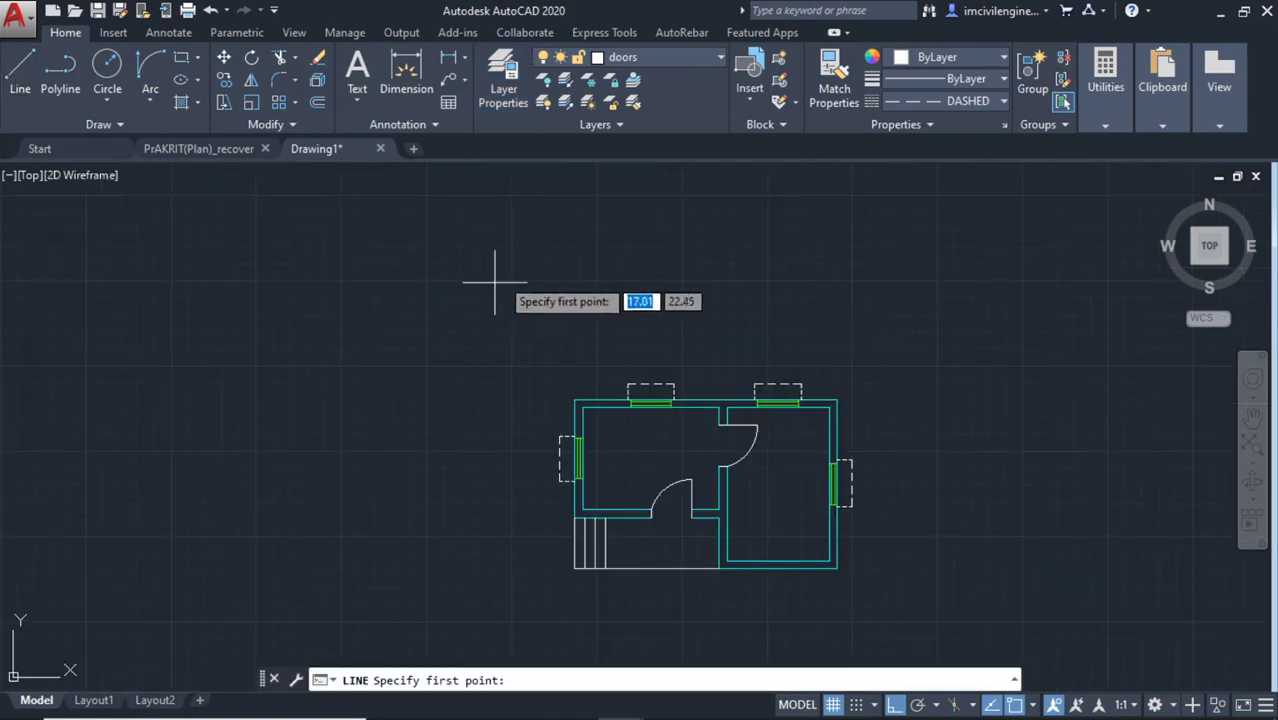
pyautogui.click(702, 58)
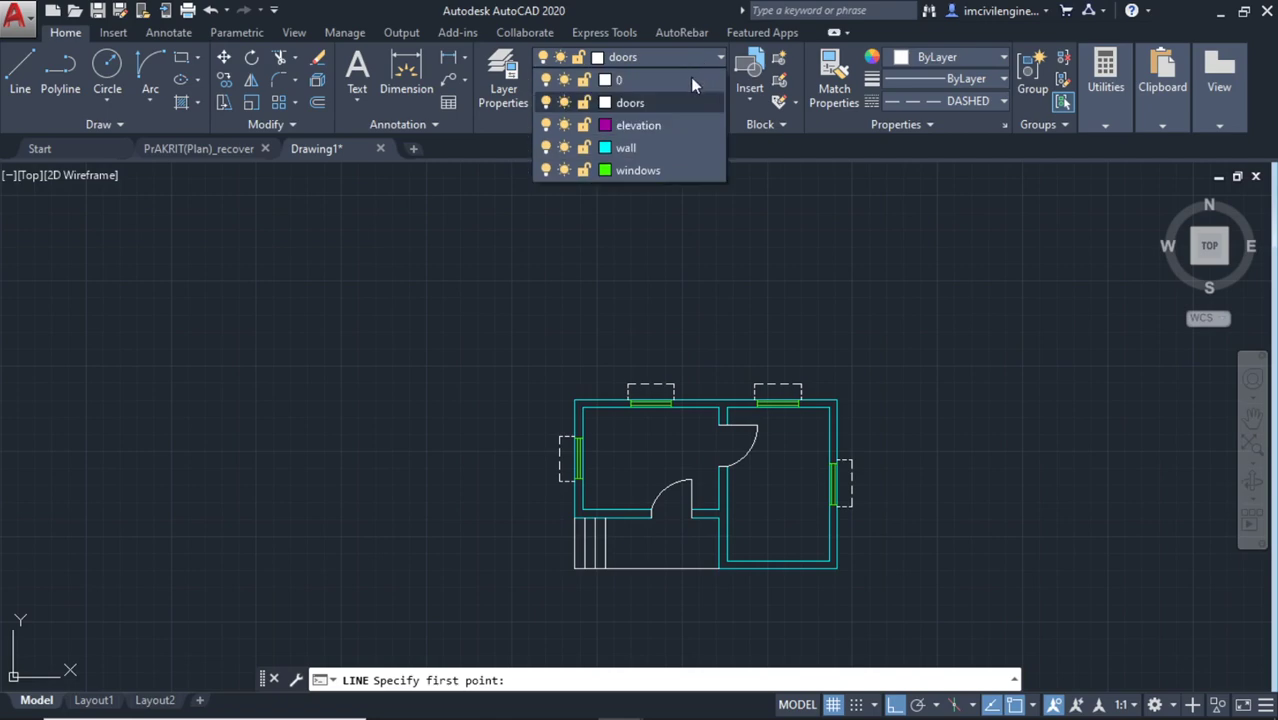
pyautogui.click(630, 126)
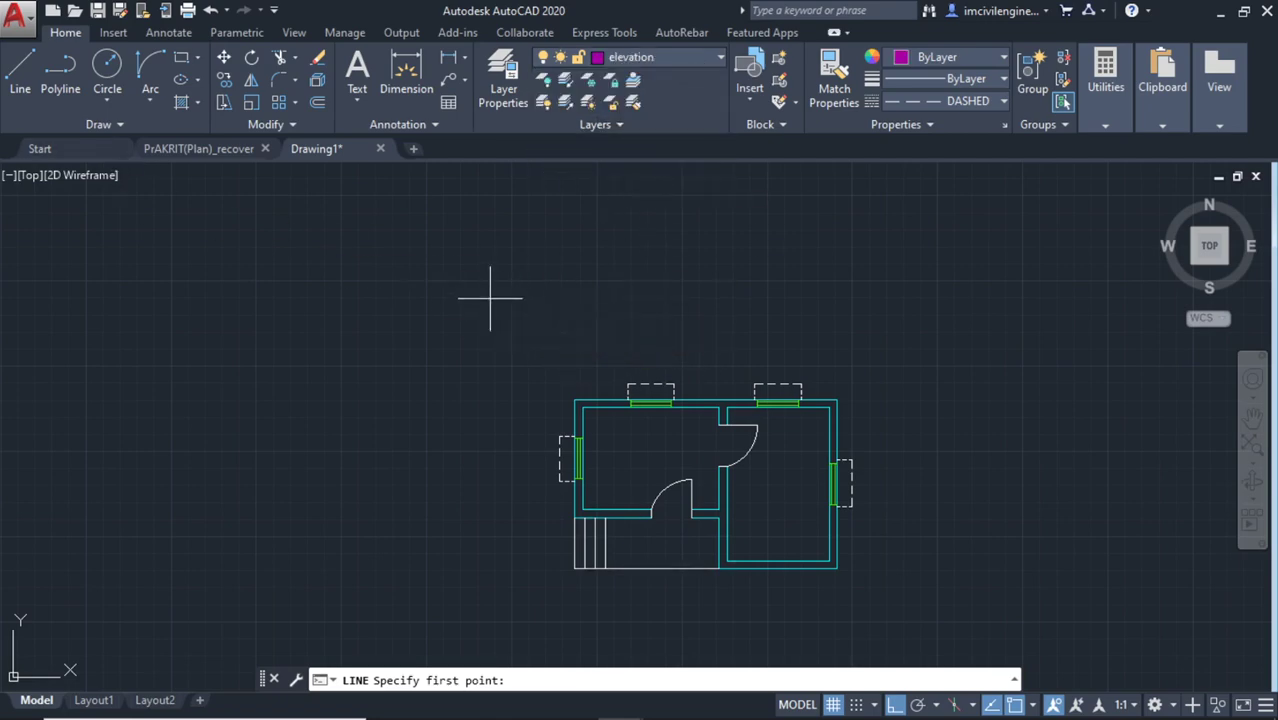
pyautogui.click(490, 297)
pyautogui.press('Escape')
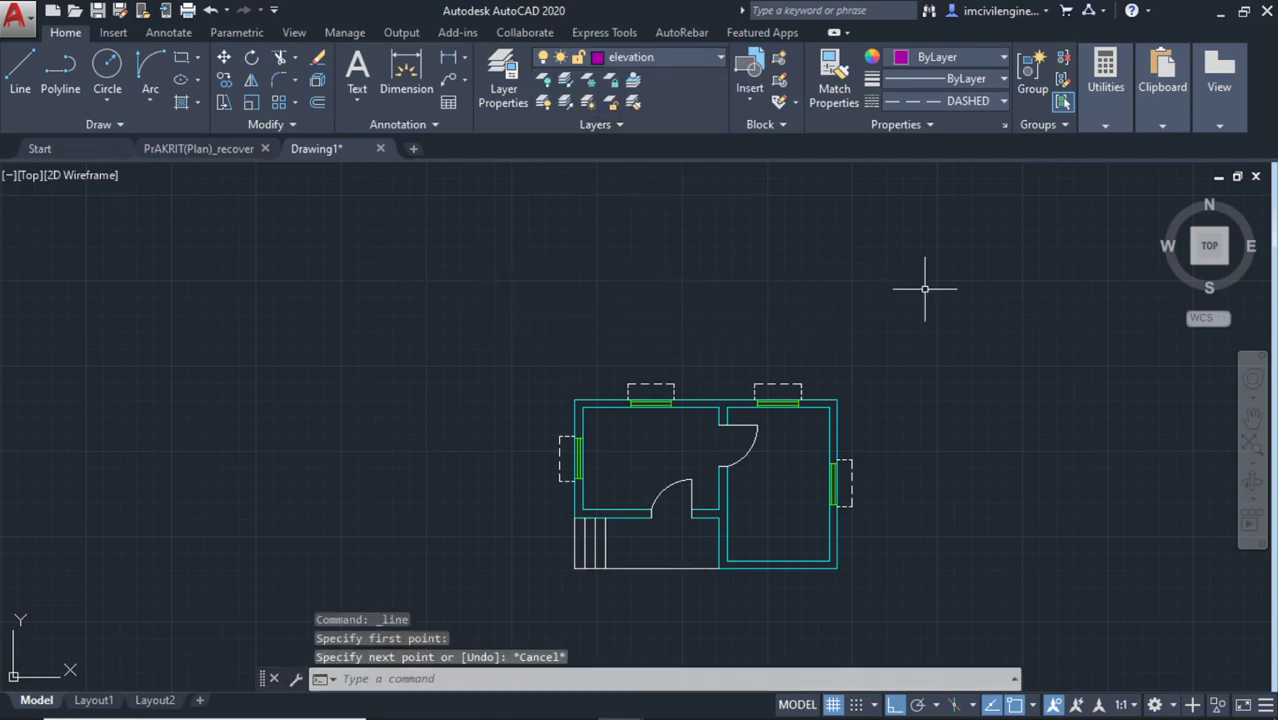
# Switch the linetype from DASHED to ByLayer and draw a horizontal line above the plan
pyautogui.click(968, 100)
pyautogui.click(962, 126)
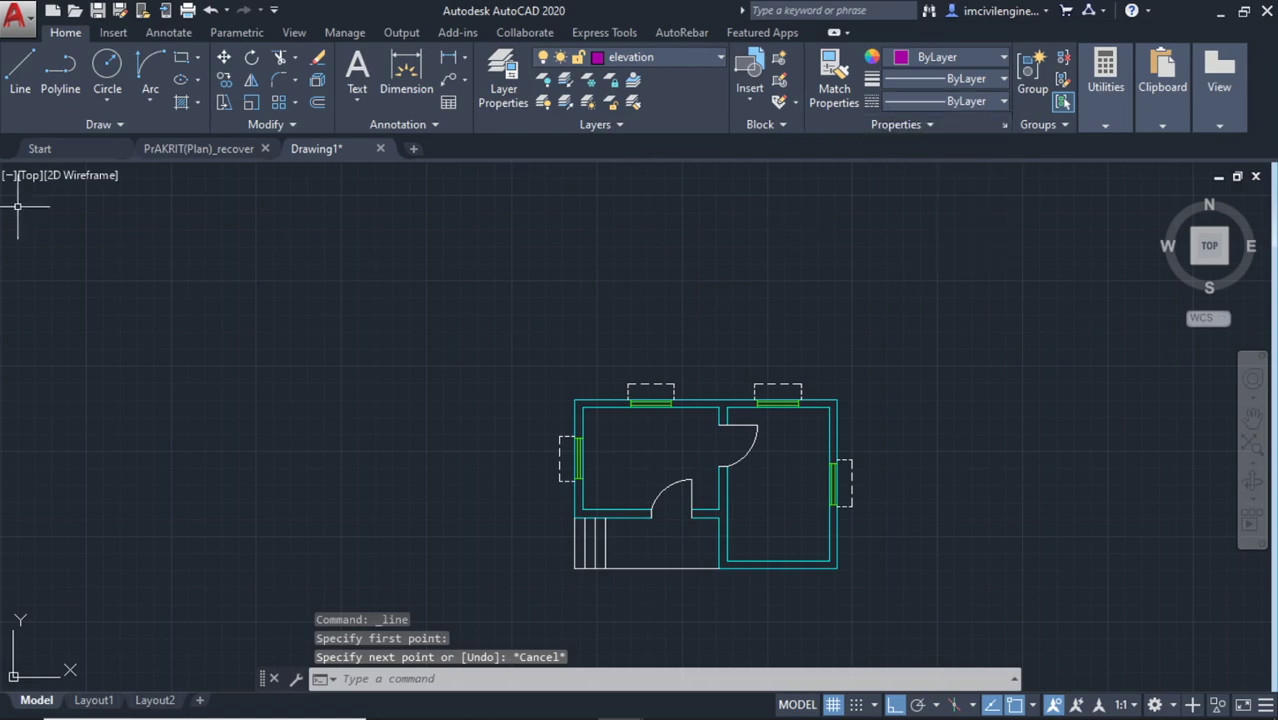
pyautogui.click(28, 92)
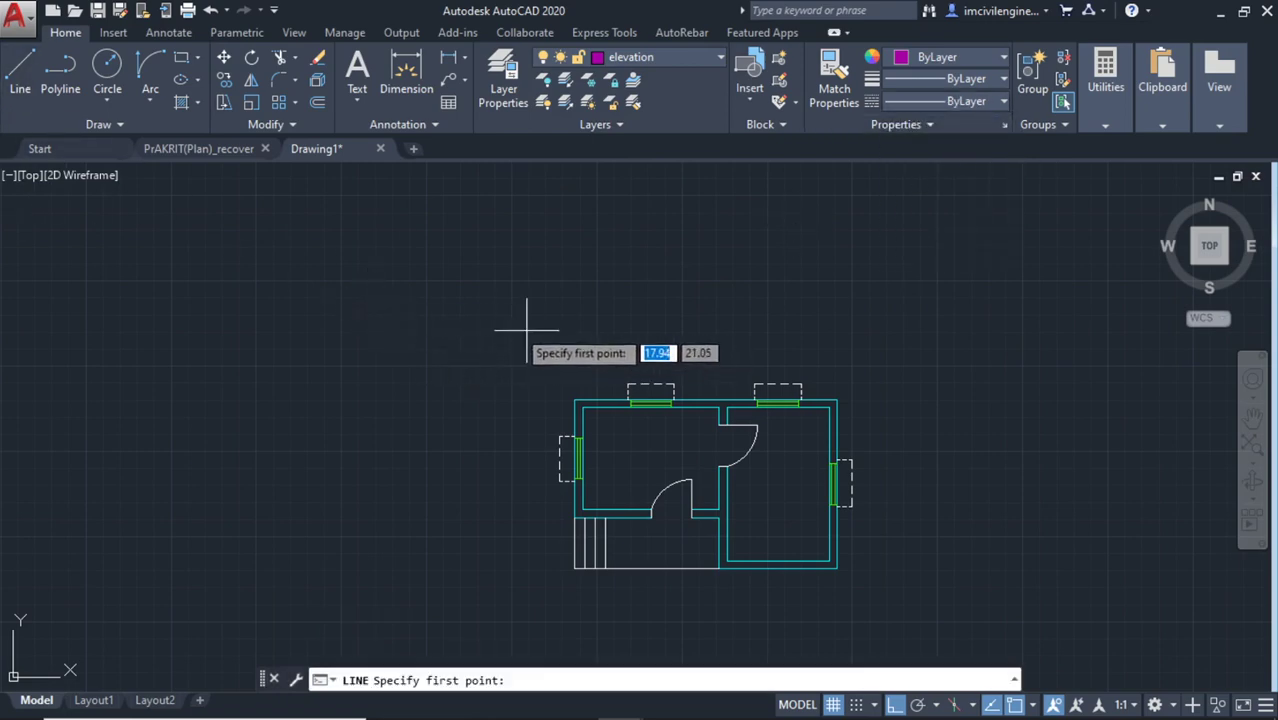
pyautogui.click(501, 312)
pyautogui.click(910, 313)
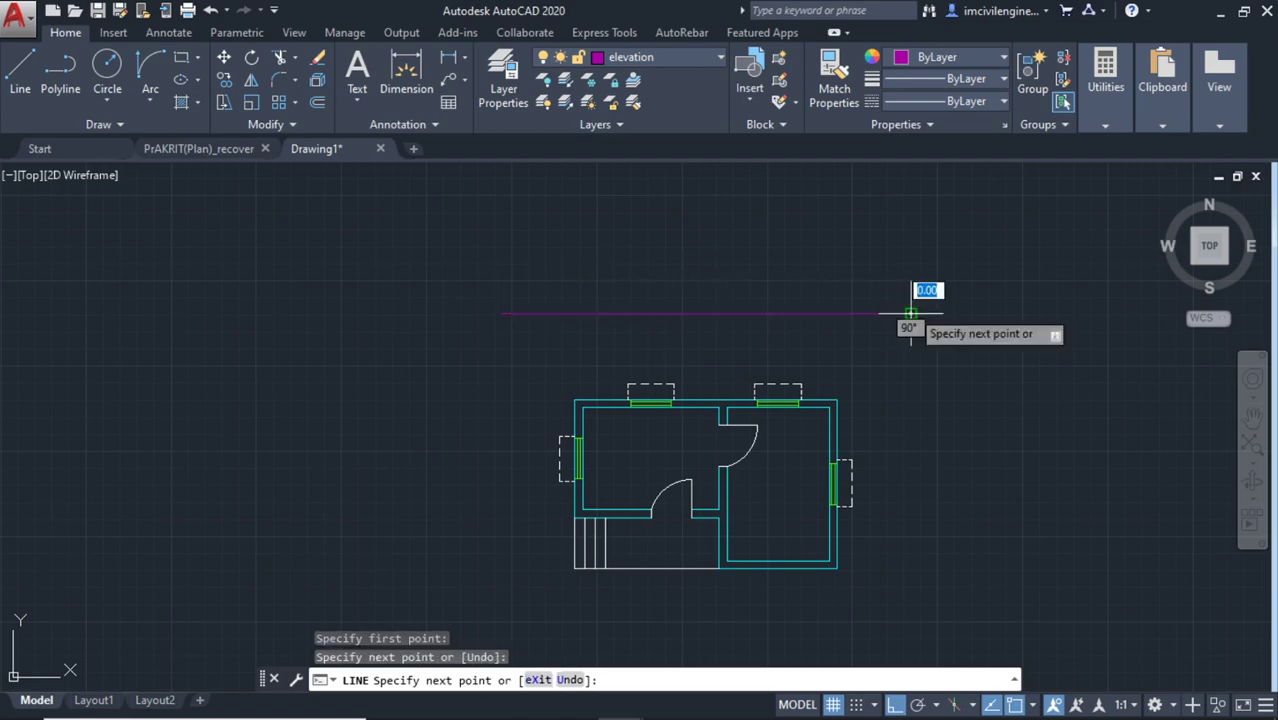
pyautogui.press('Escape')
pyautogui.scroll(2, 655, 309)
pyautogui.scroll(-2, 667, 348)
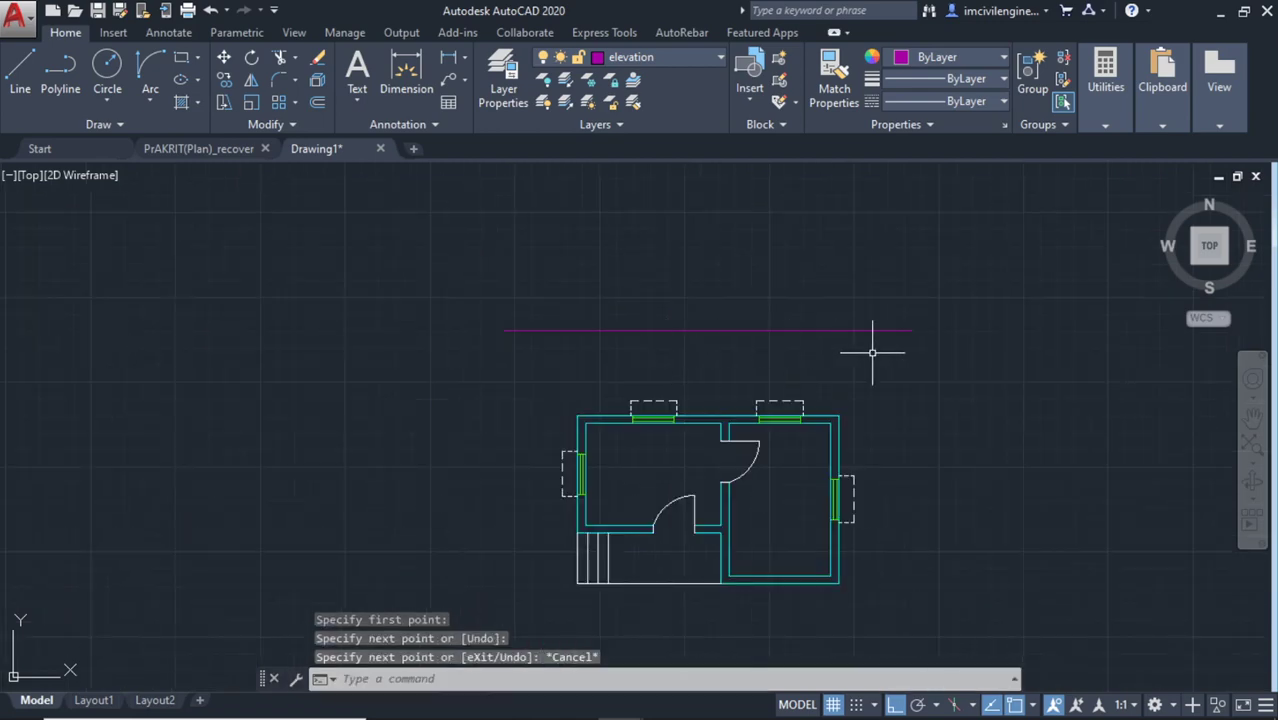
# Pick yellow instead of magenta as the elevation layer's colour in Select Color
pyautogui.click(640, 56)
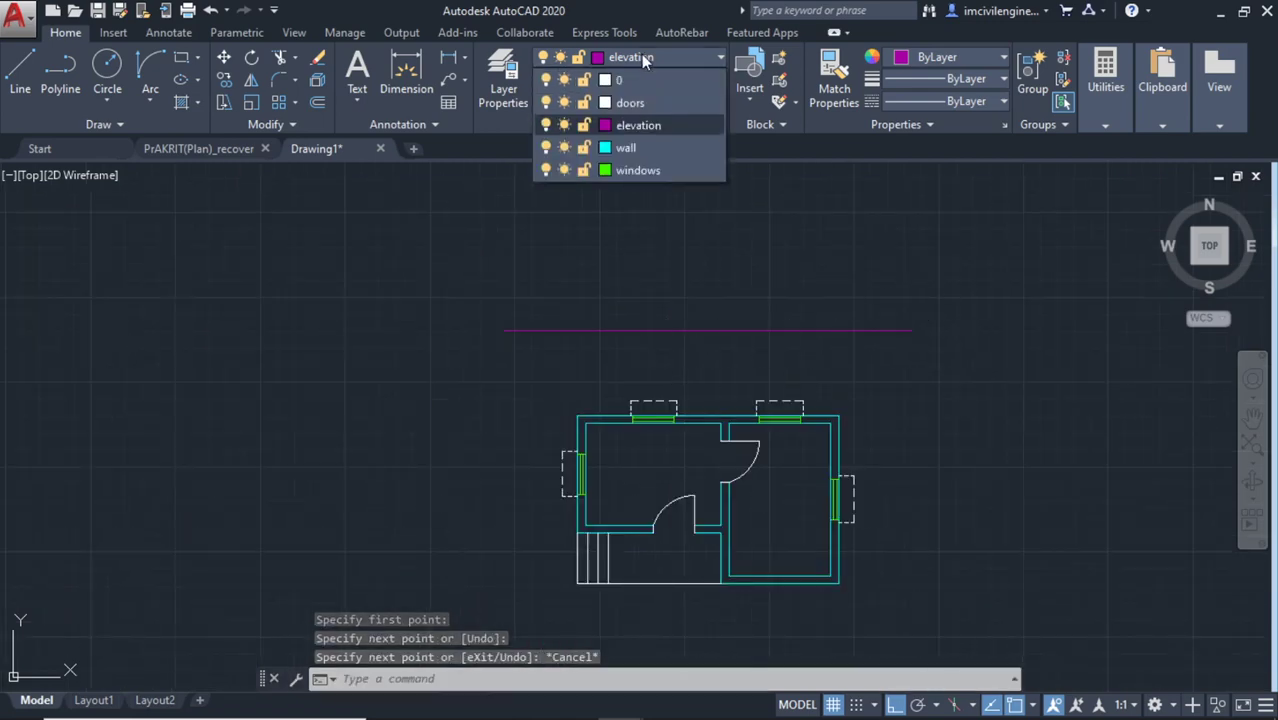
pyautogui.click(638, 128)
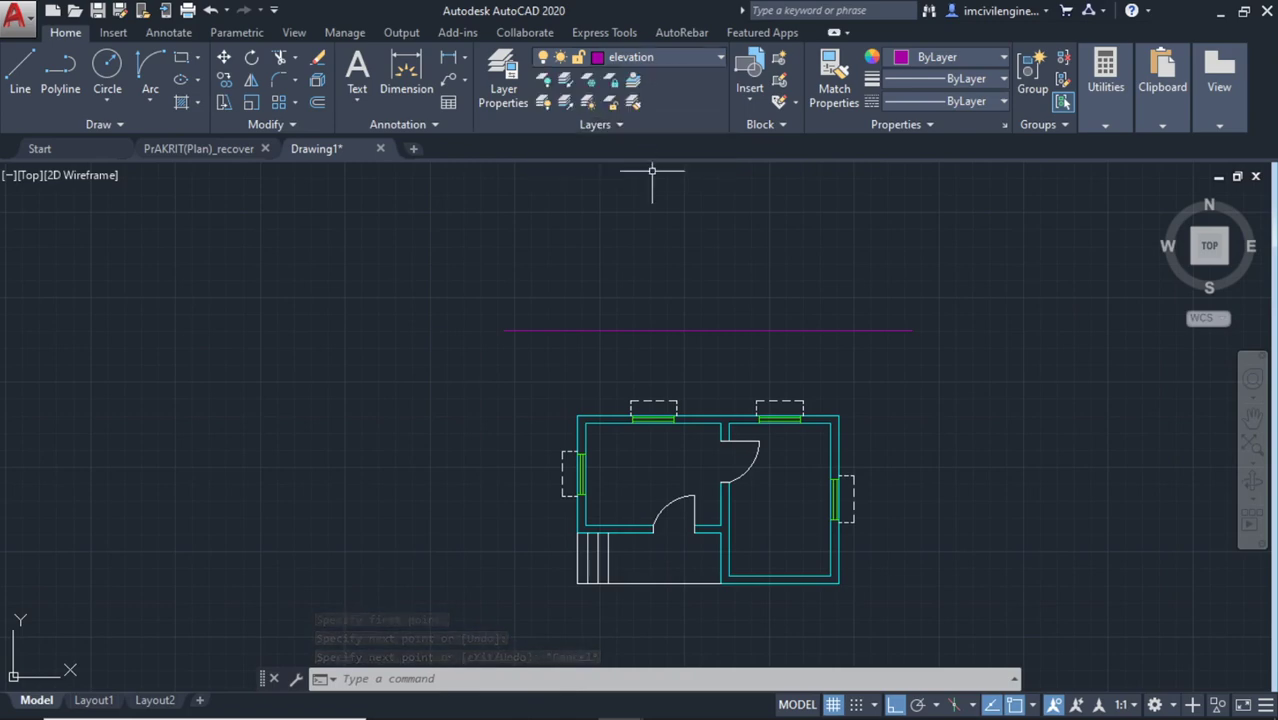
pyautogui.click(683, 57)
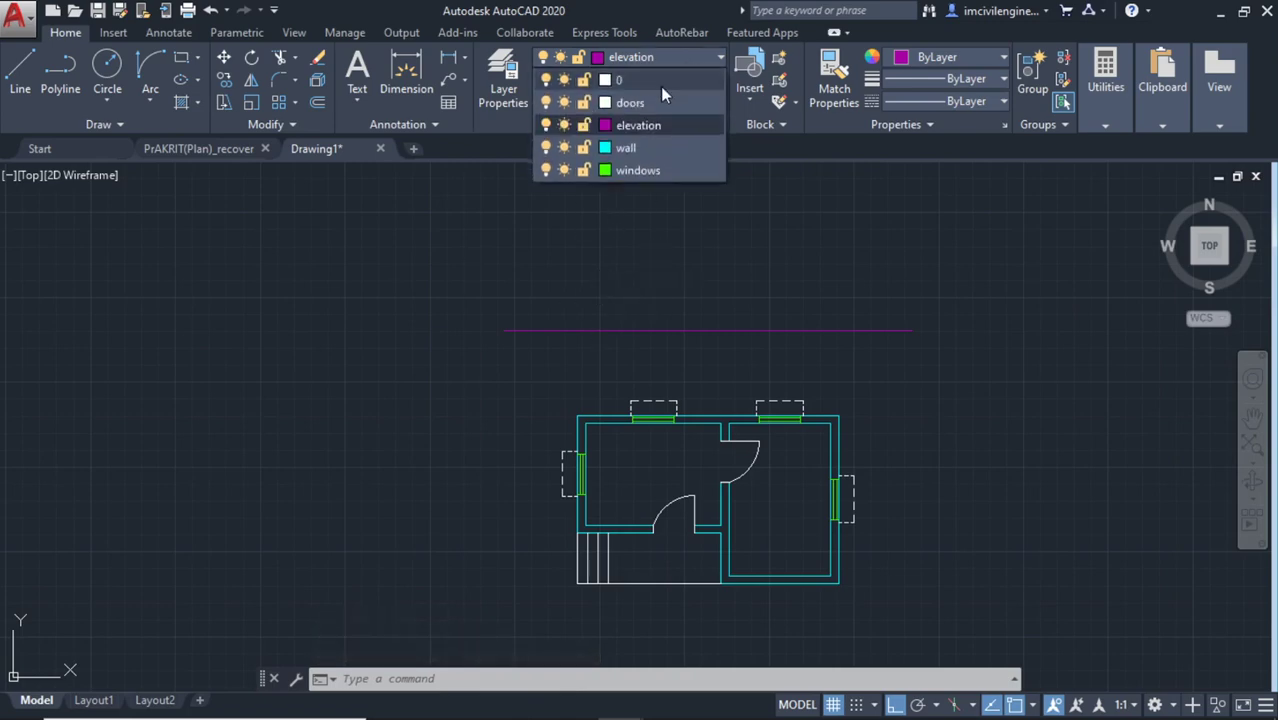
pyautogui.click(602, 124)
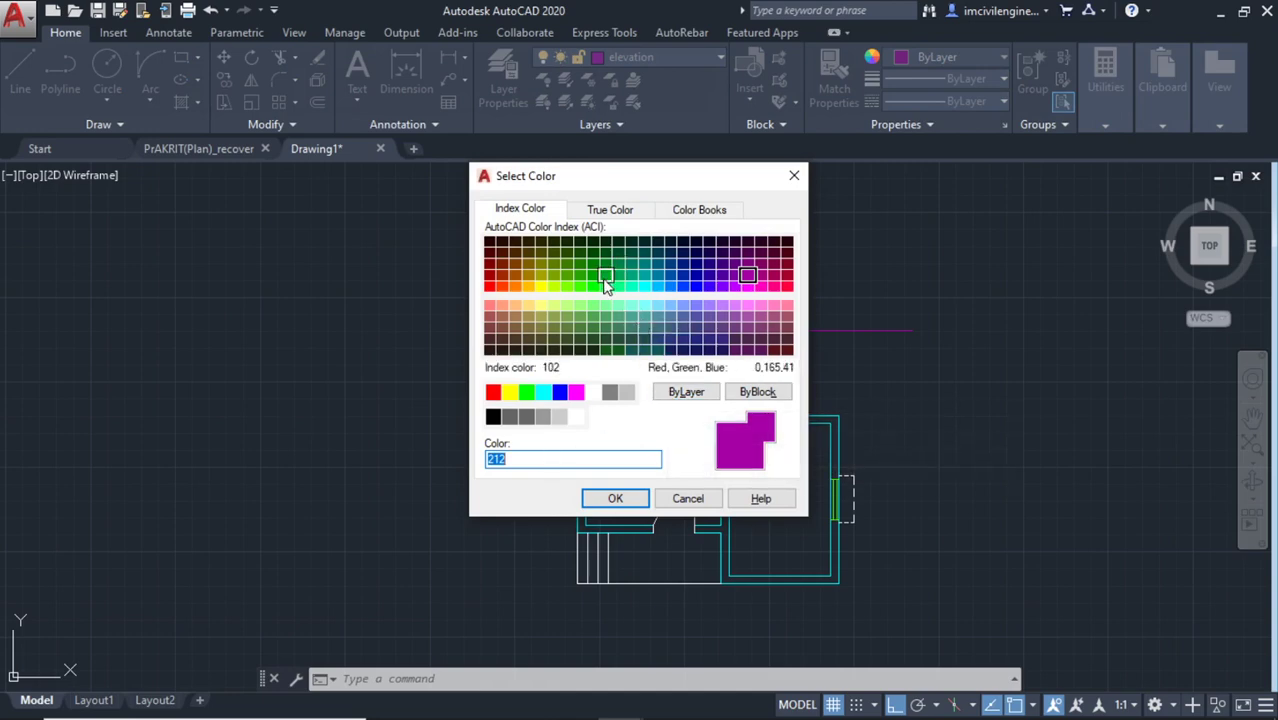
pyautogui.click(526, 392)
pyautogui.click(509, 392)
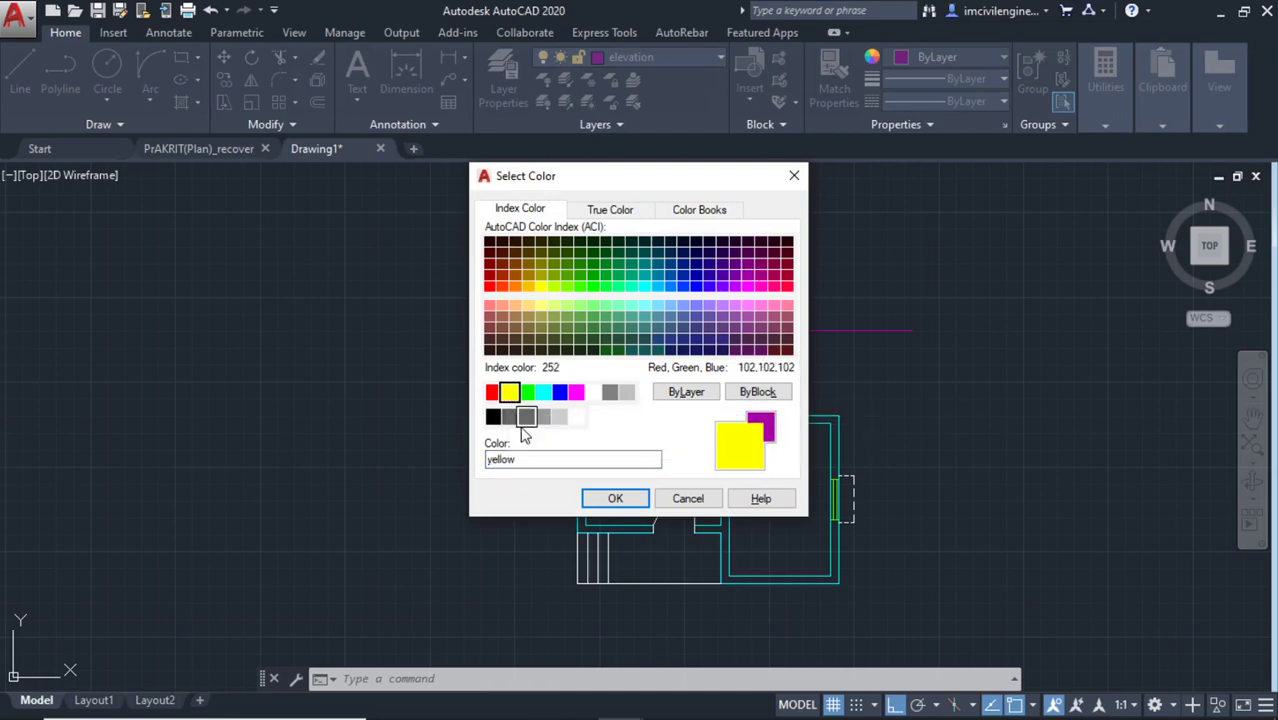
pyautogui.click(612, 498)
# Draw a vertical construction line through the plan's top-left outer corner
pyautogui.moveTo(707, 247); pyautogui.dragTo(647, 242, button='middle')
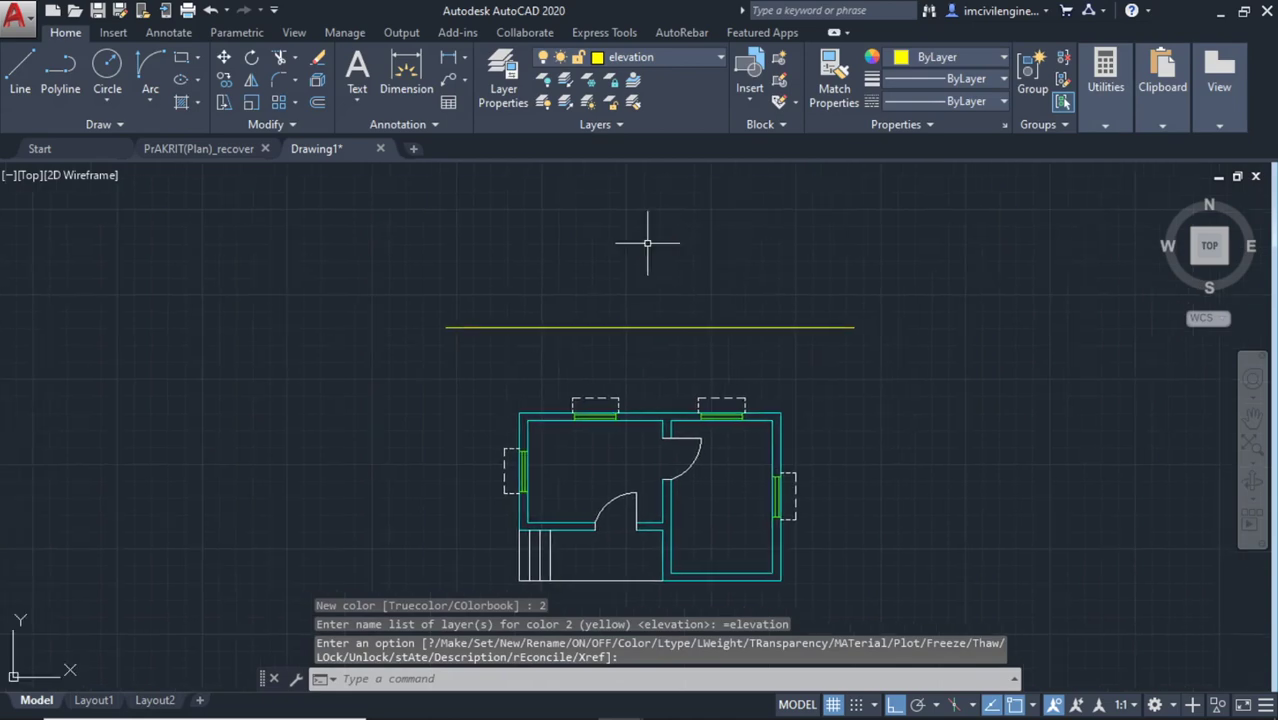
pyautogui.moveTo(652, 356); pyautogui.dragTo(644, 328, button='middle')
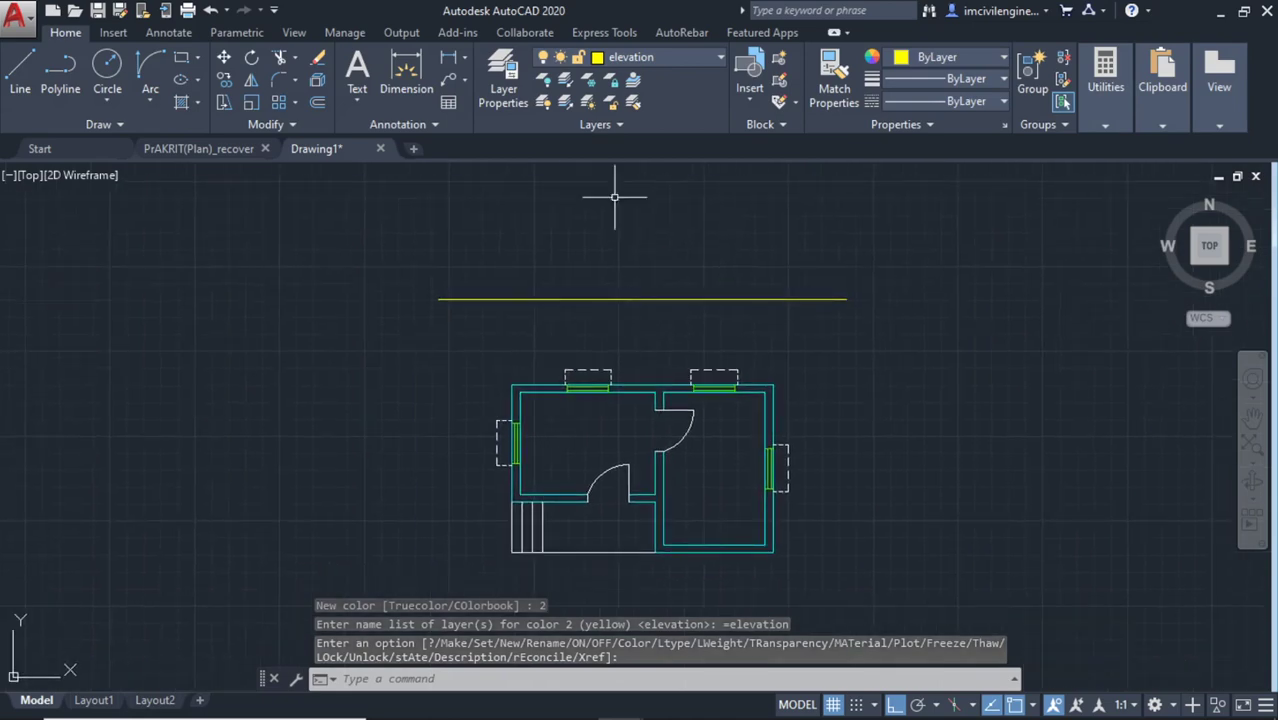
pyautogui.click(20, 70)
pyautogui.press('Escape')
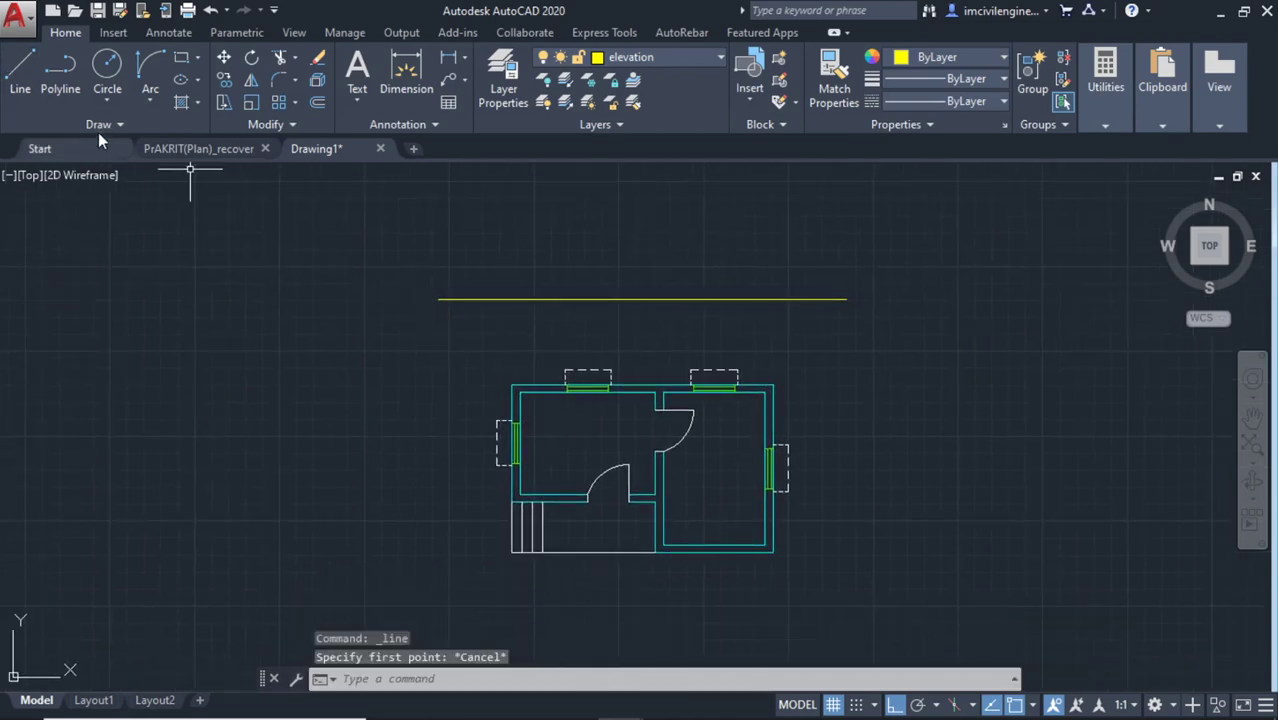
pyautogui.click(99, 128)
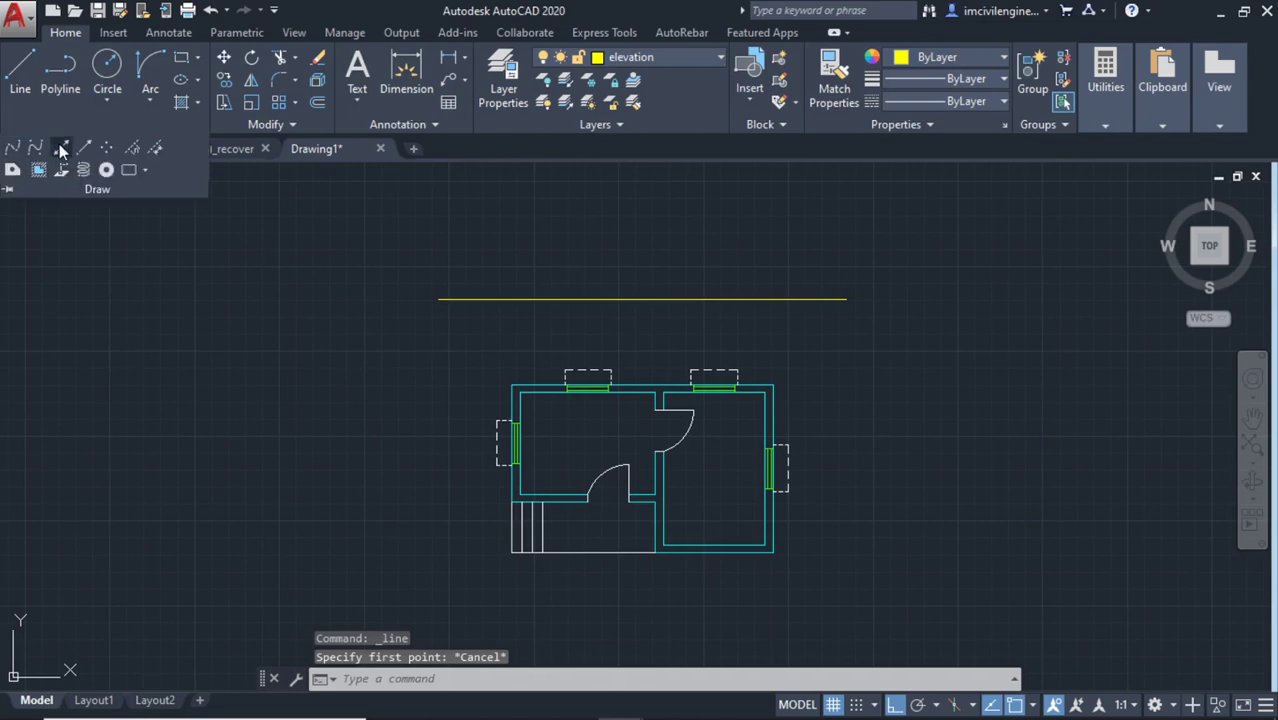
pyautogui.click(60, 148)
pyautogui.click(512, 385)
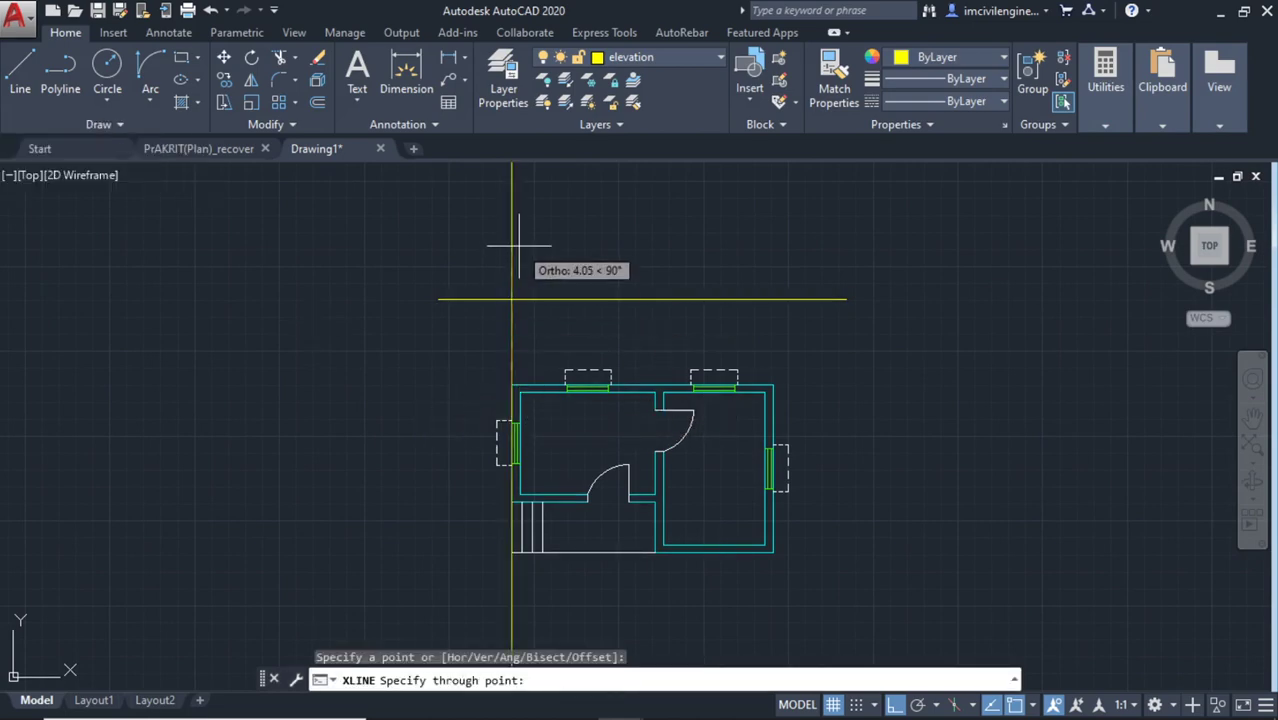
pyautogui.click(517, 247)
pyautogui.press('Escape')
# Add a second vertical construction line through the plan's top-right outer corner
pyautogui.press('Return')
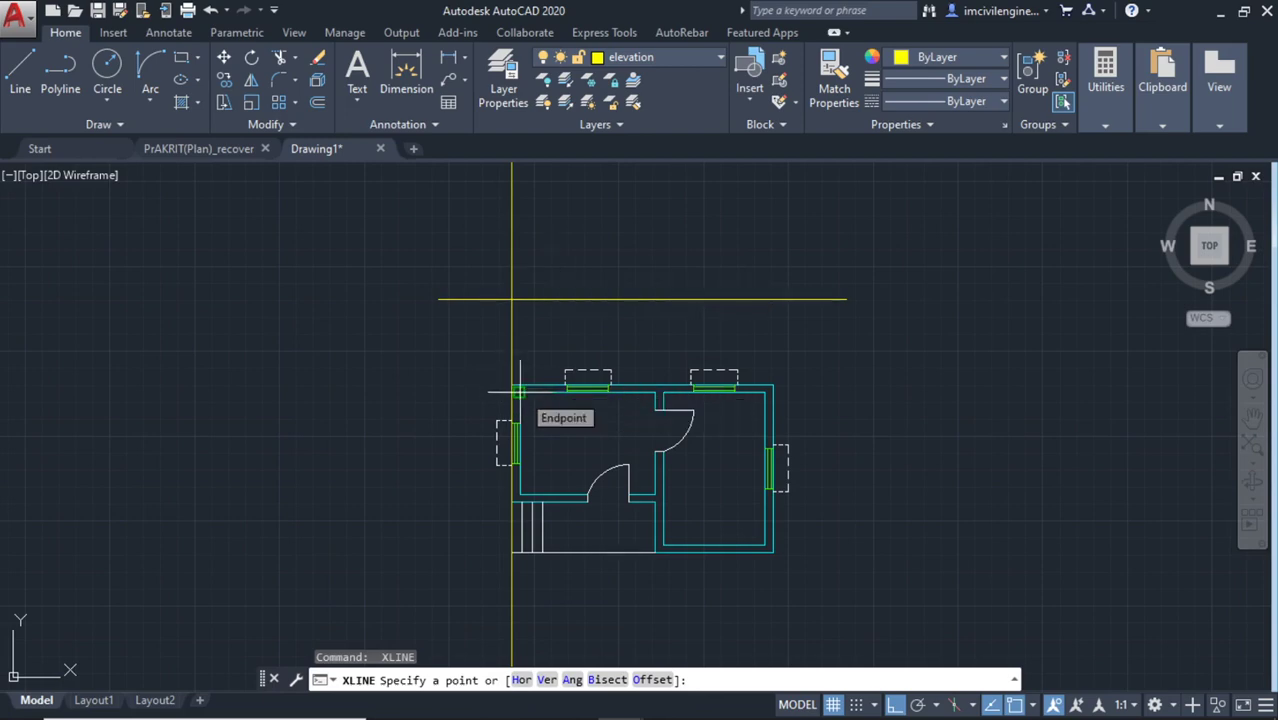
pyautogui.click(773, 382)
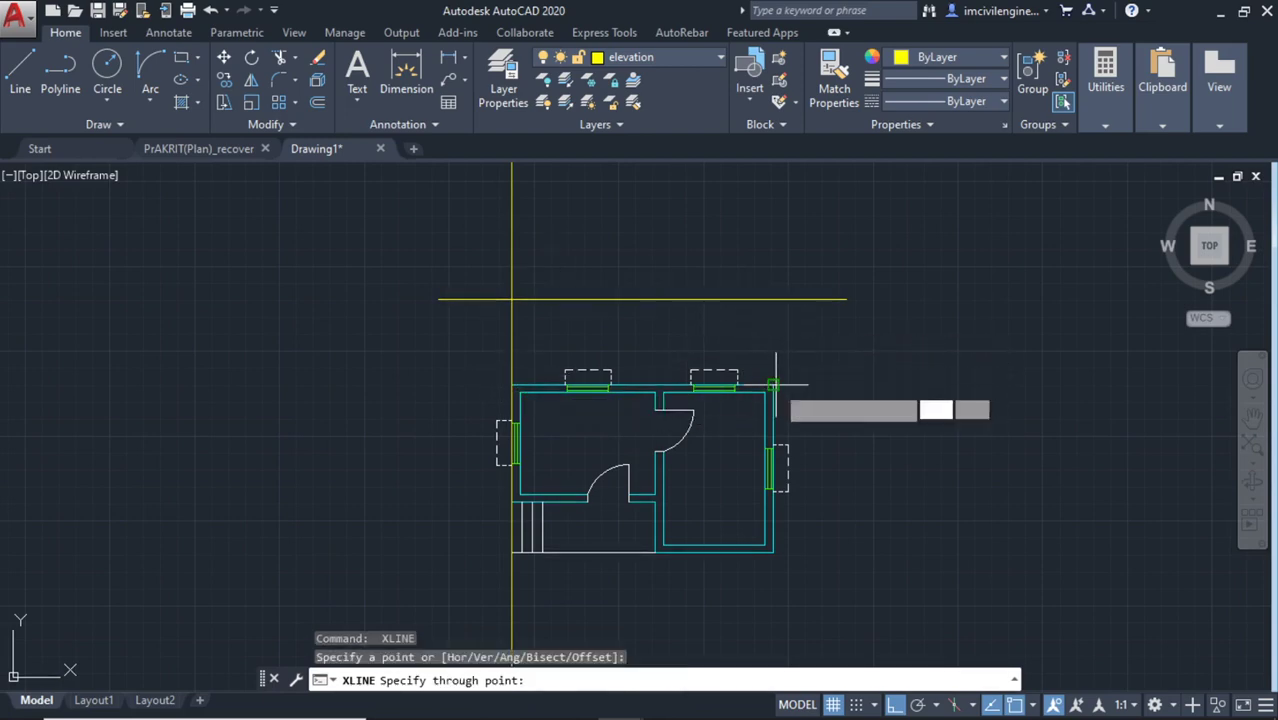
pyautogui.click(782, 250)
pyautogui.press('Return')
pyautogui.moveTo(836, 242); pyautogui.dragTo(842, 271, button='middle')
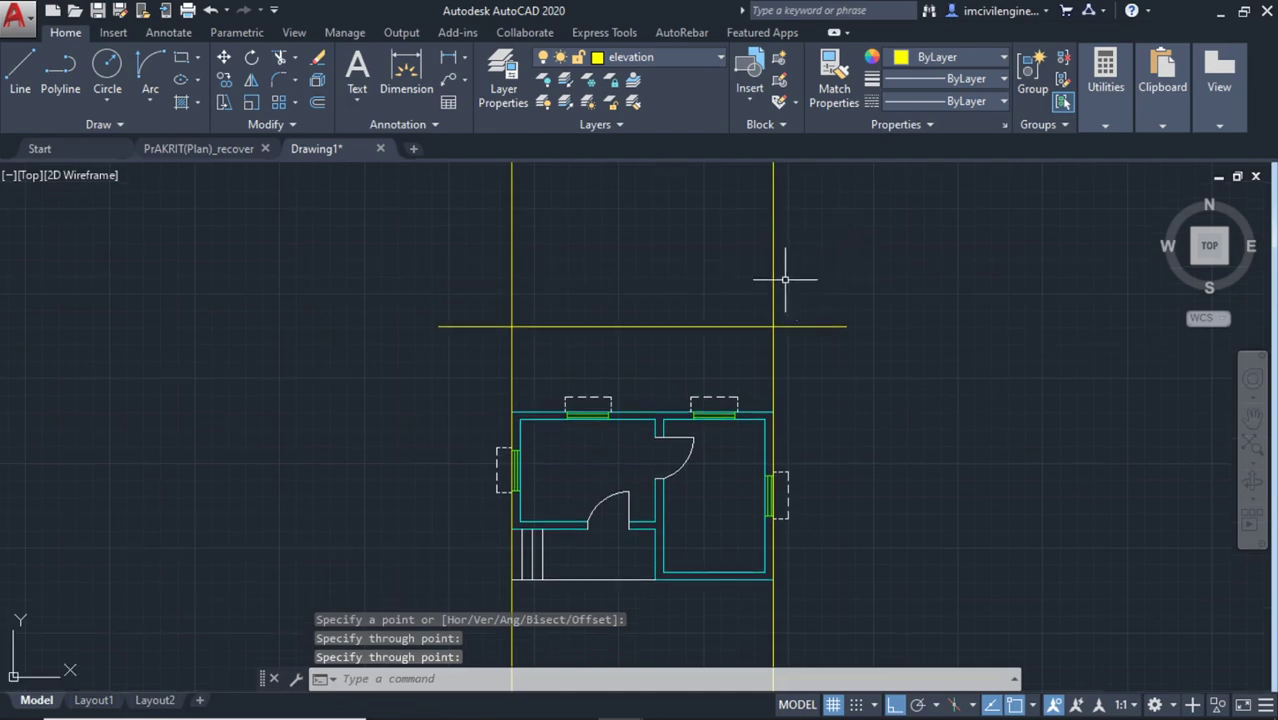
pyautogui.moveTo(820, 346); pyautogui.dragTo(820, 363, button='middle')
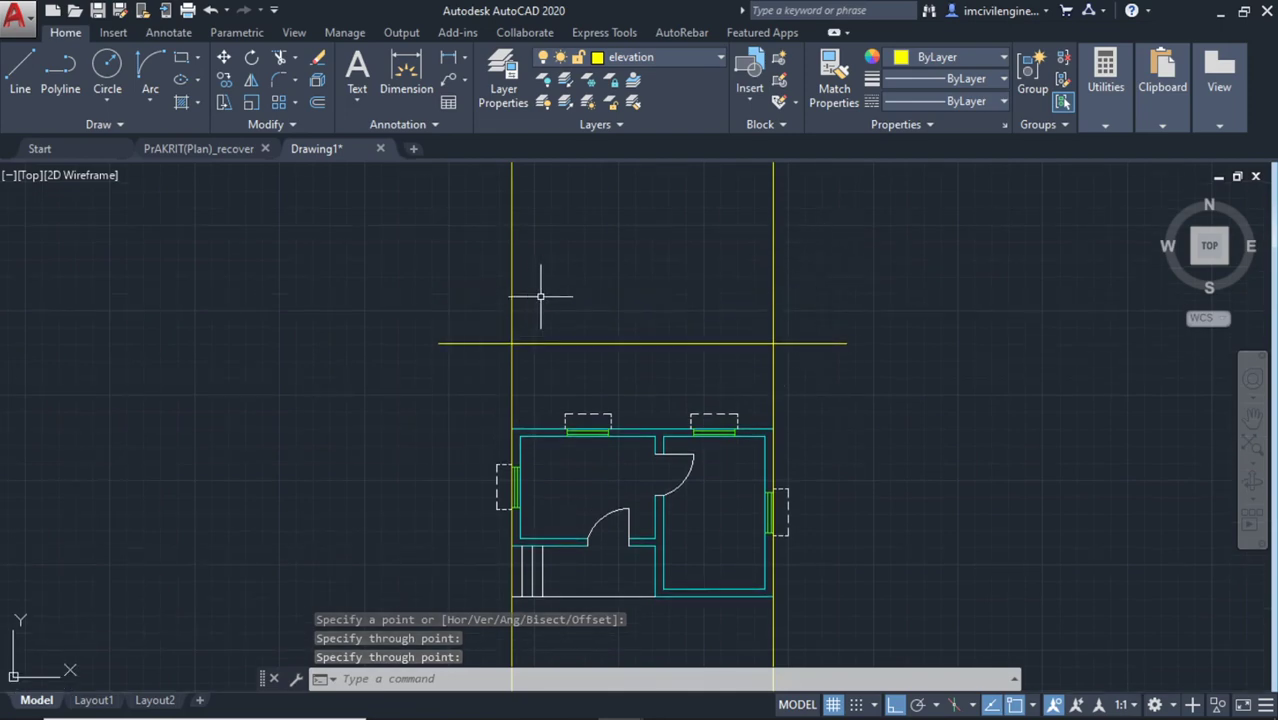
pyautogui.moveTo(570, 277); pyautogui.dragTo(565, 307, button='middle')
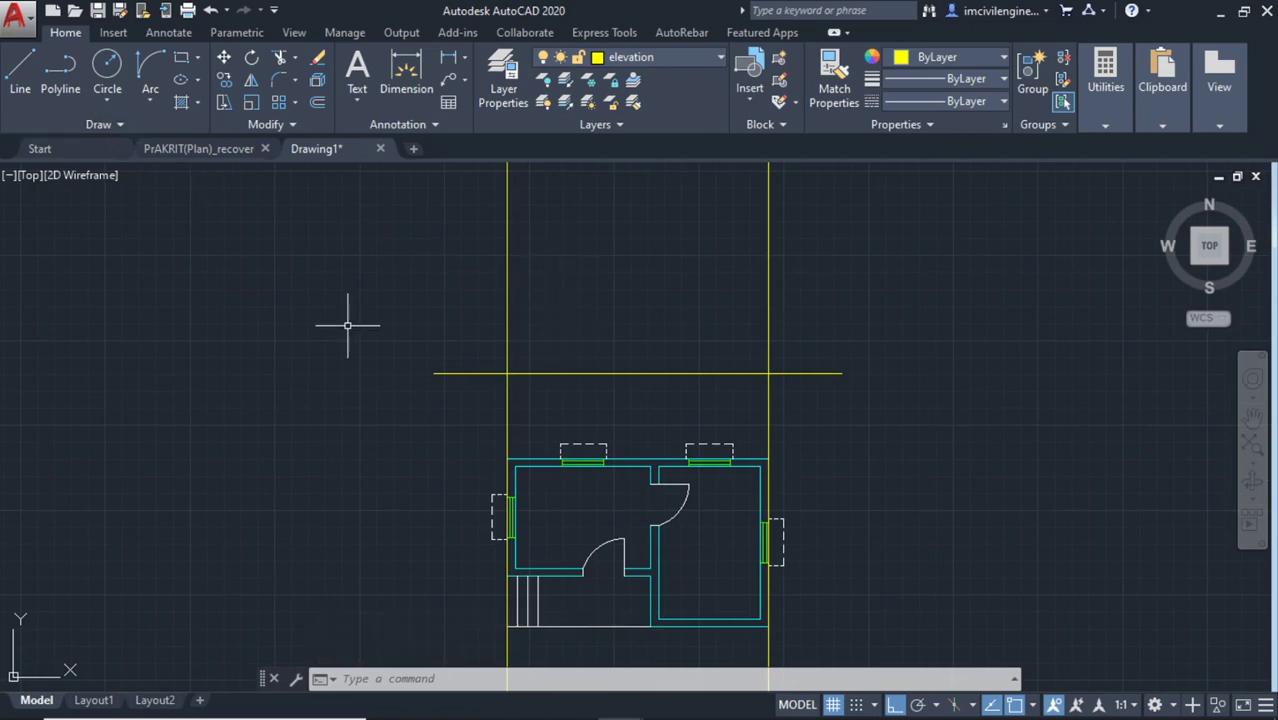
# Use OFFSET to copy the yellow horizontal line 0.60 upward as a parallel line
pyautogui.write('o')
pyautogui.press('Return')
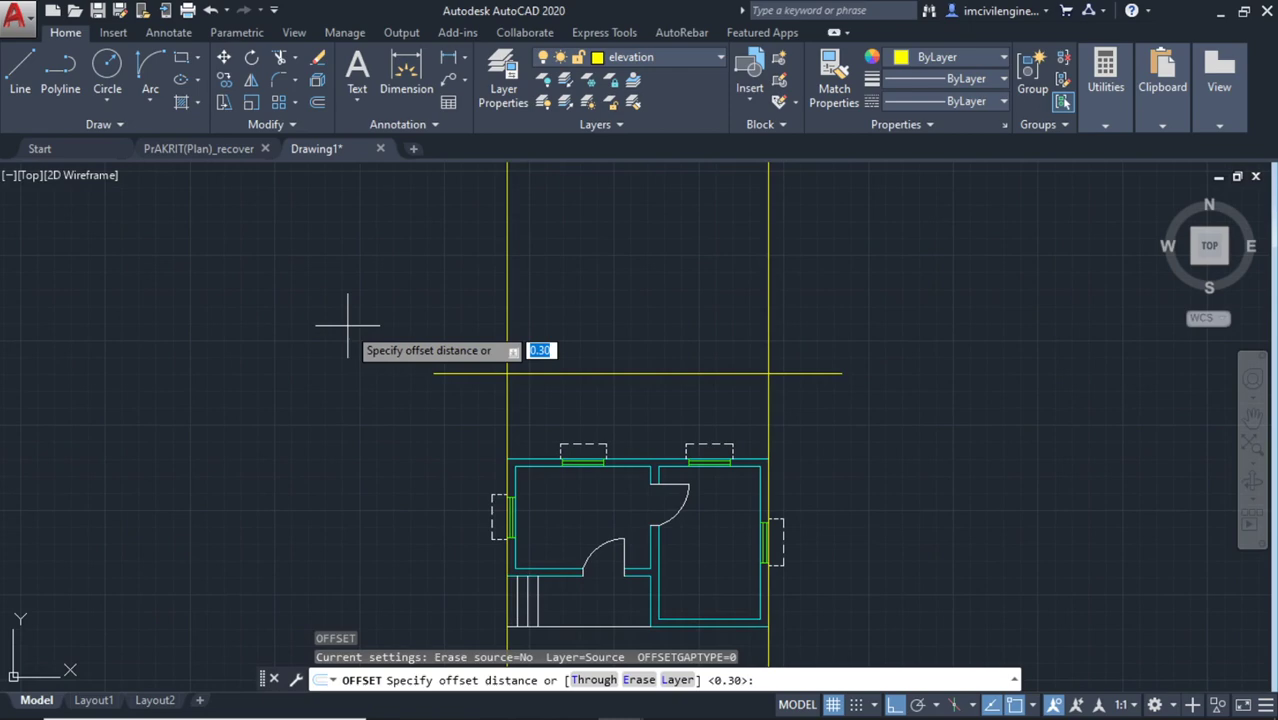
pyautogui.write('0.1')
pyautogui.press('Return')
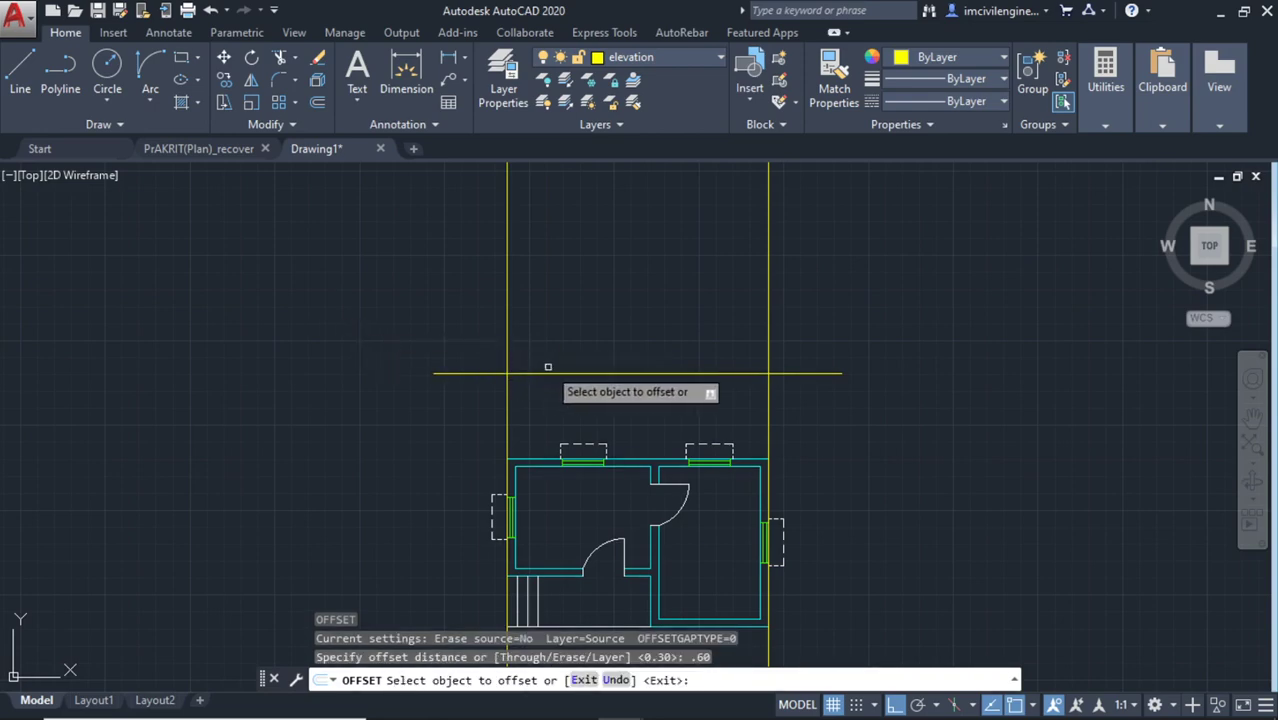
pyautogui.click(548, 373)
pyautogui.click(550, 330)
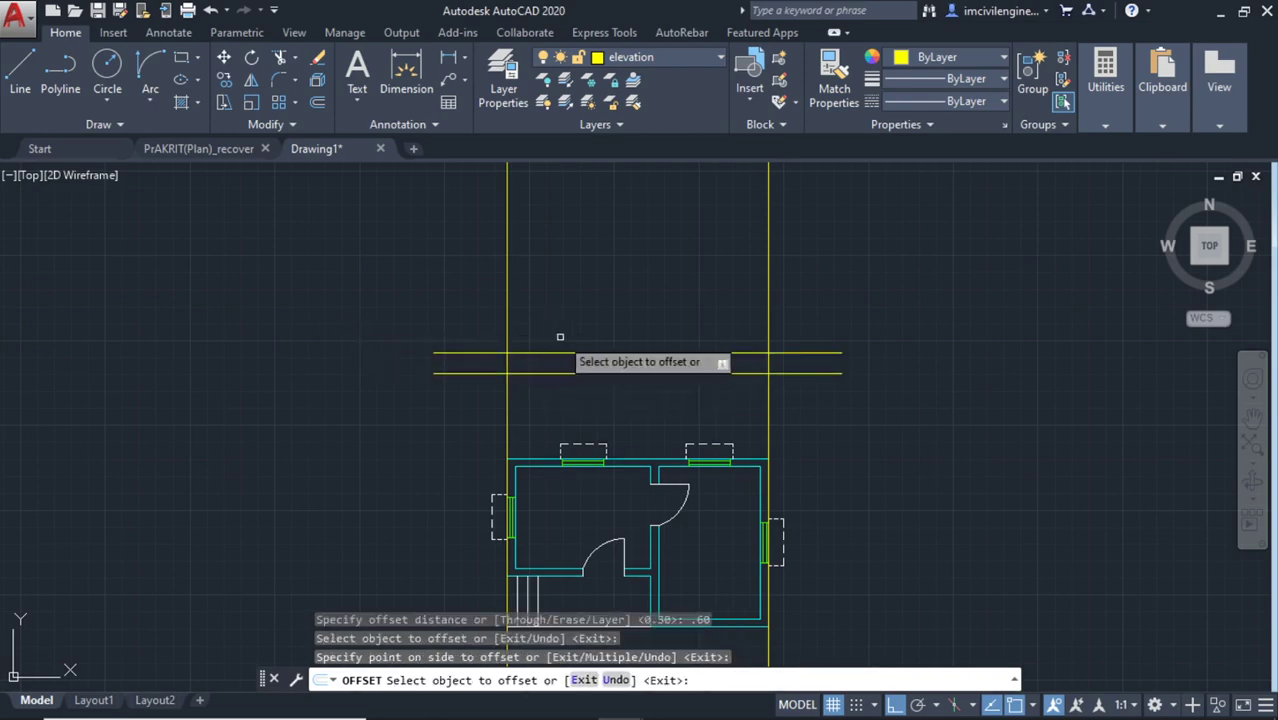
pyautogui.moveTo(641, 343); pyautogui.dragTo(598, 350, button='middle')
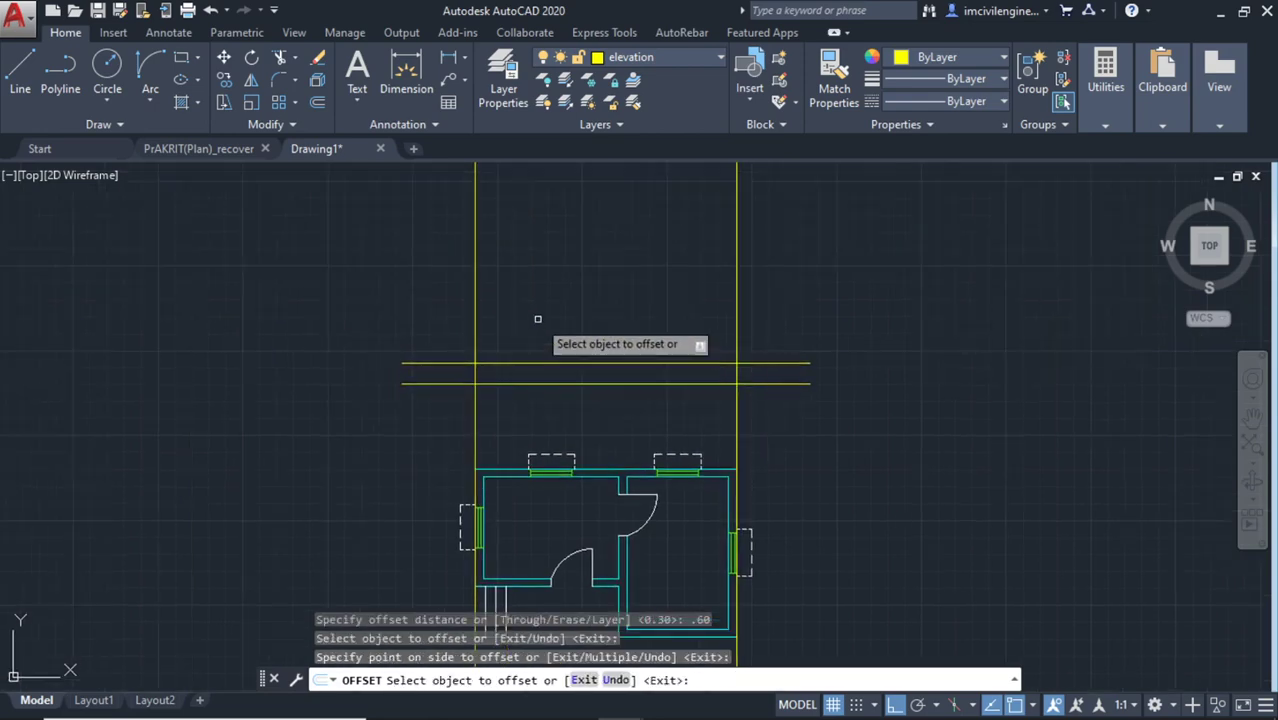
pyautogui.moveTo(508, 421); pyautogui.dragTo(531, 314, button='middle')
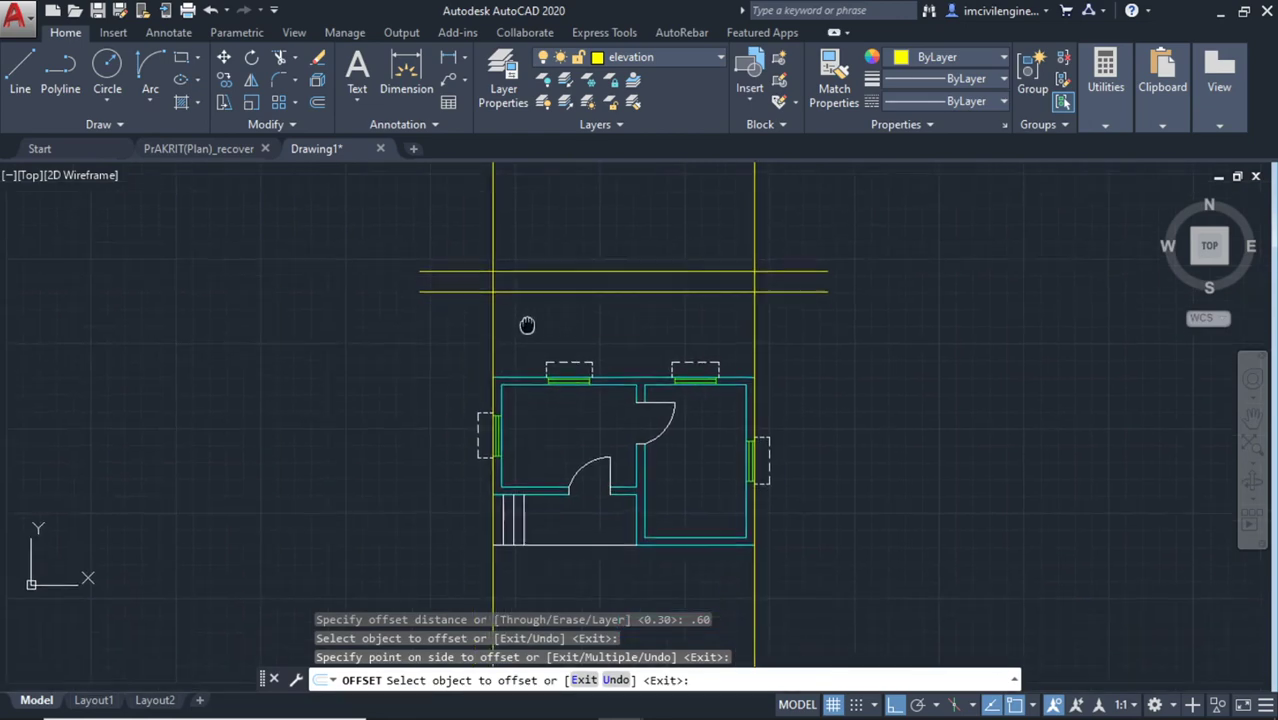
pyautogui.moveTo(556, 214); pyautogui.dragTo(542, 340, button='middle')
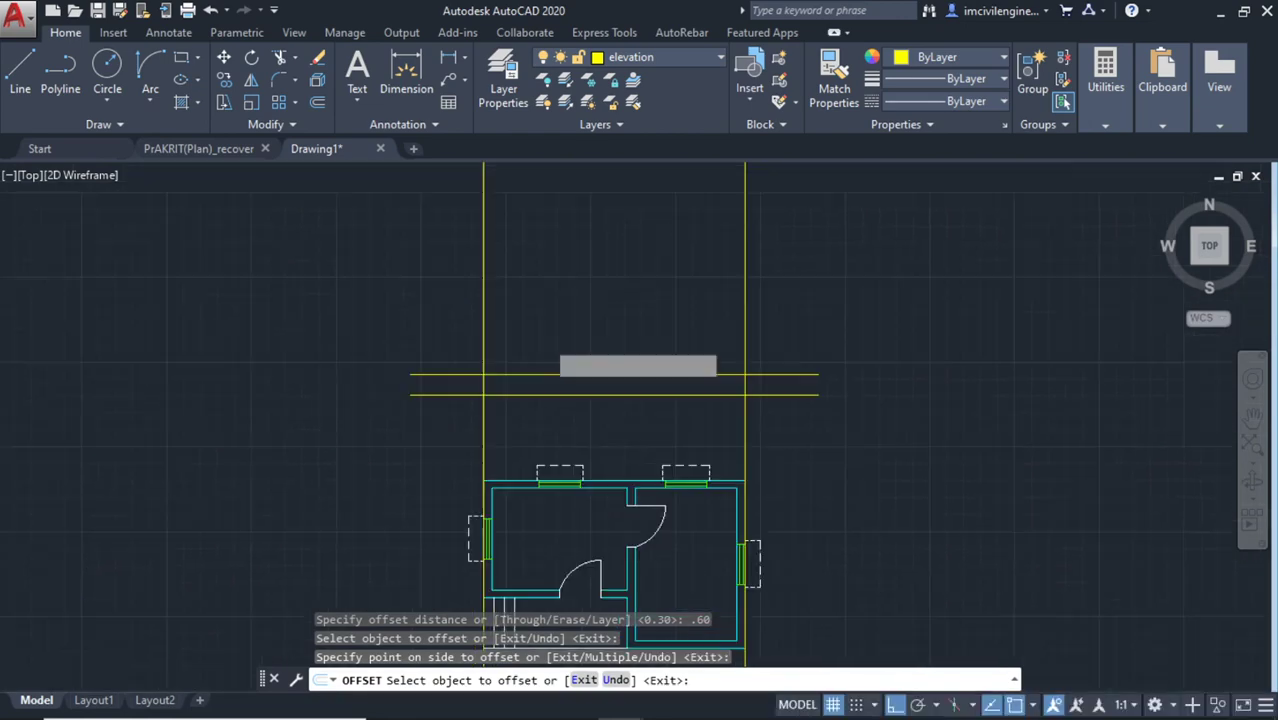
pyautogui.click(541, 375)
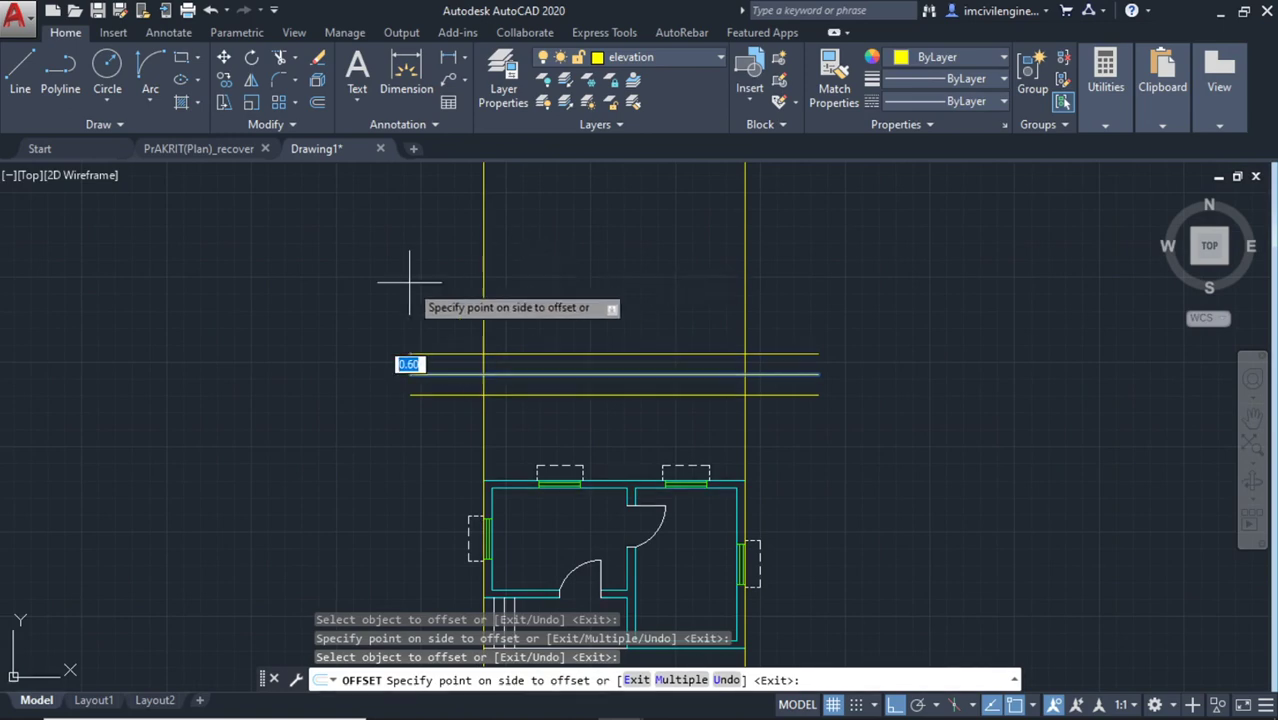
pyautogui.press('Escape')
pyautogui.write('o')
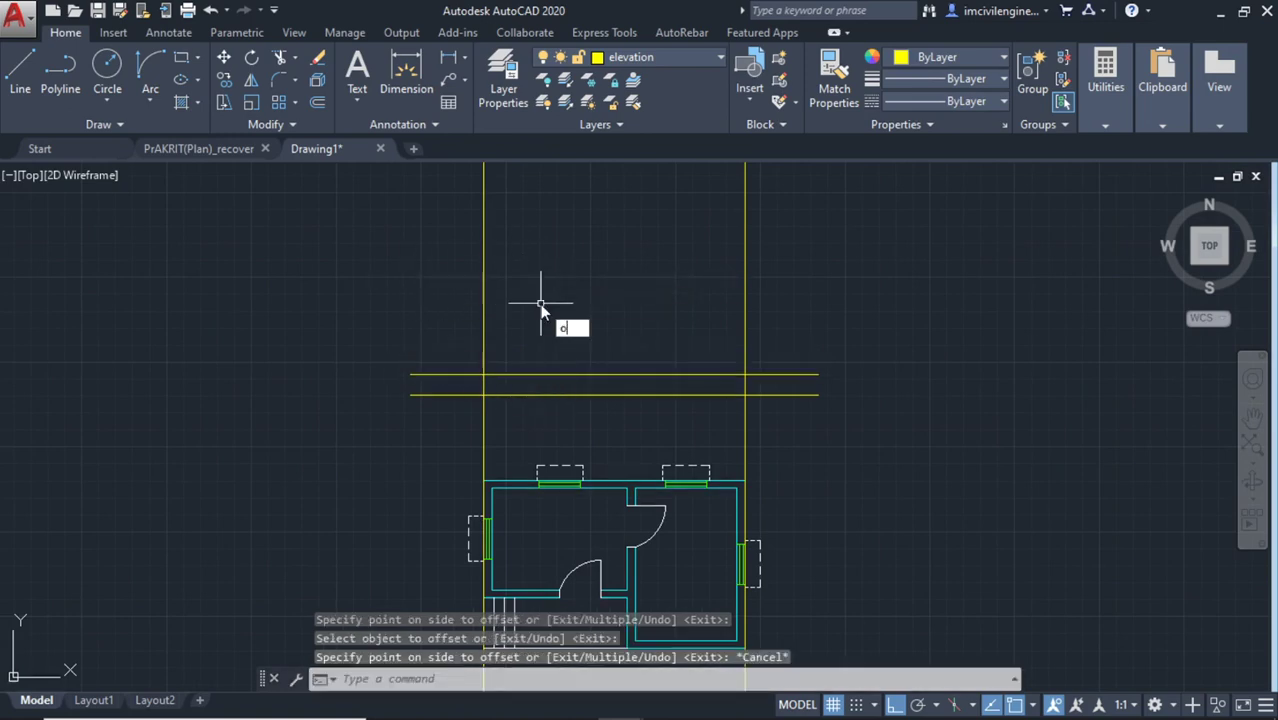
pyautogui.press('Return')
pyautogui.write('t')
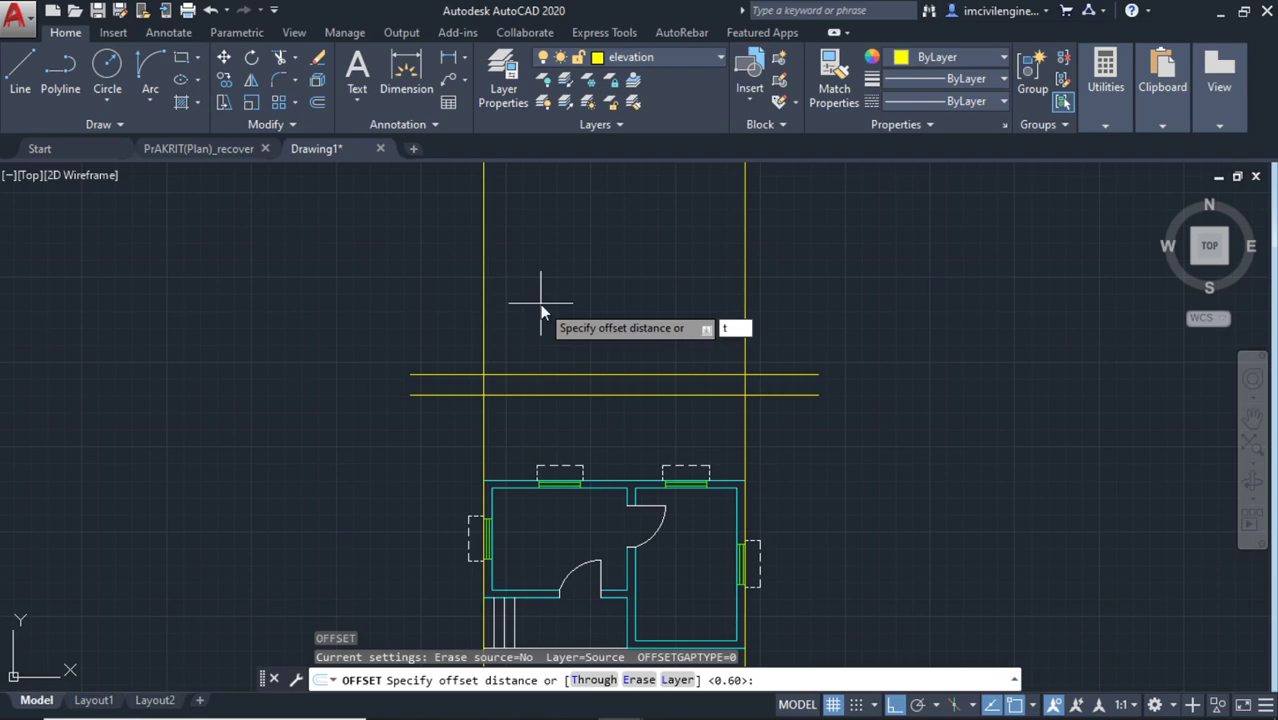
# Offset the upper line through 2.1 and 3 to add two parallel lines above it
pyautogui.press('Return')
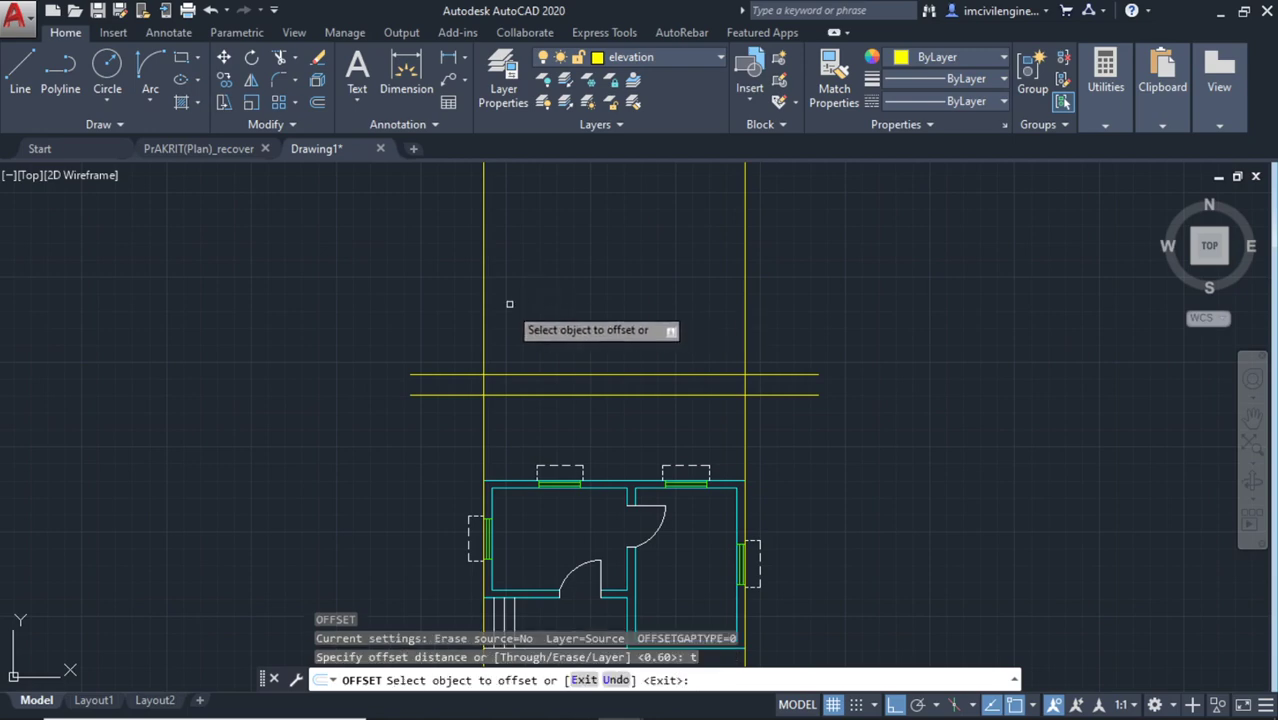
pyautogui.click(539, 375)
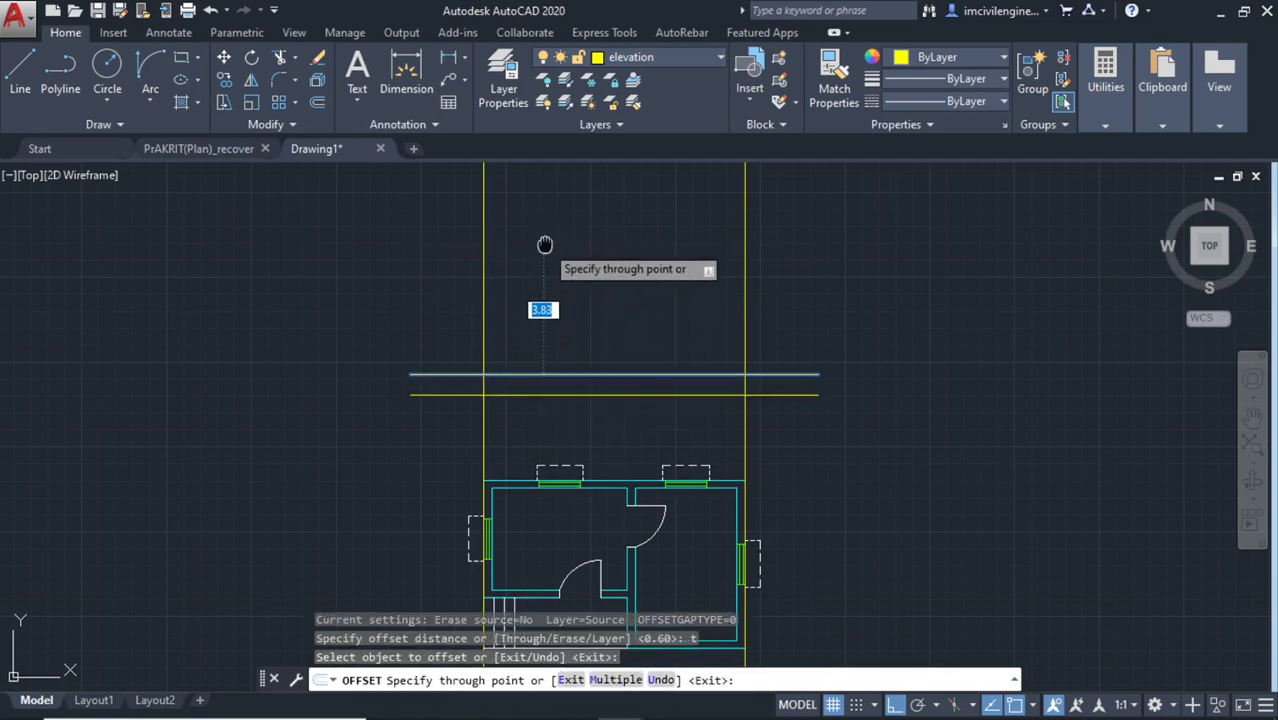
pyautogui.moveTo(538, 258); pyautogui.dragTo(530, 319, button='middle')
pyautogui.write('2.1')
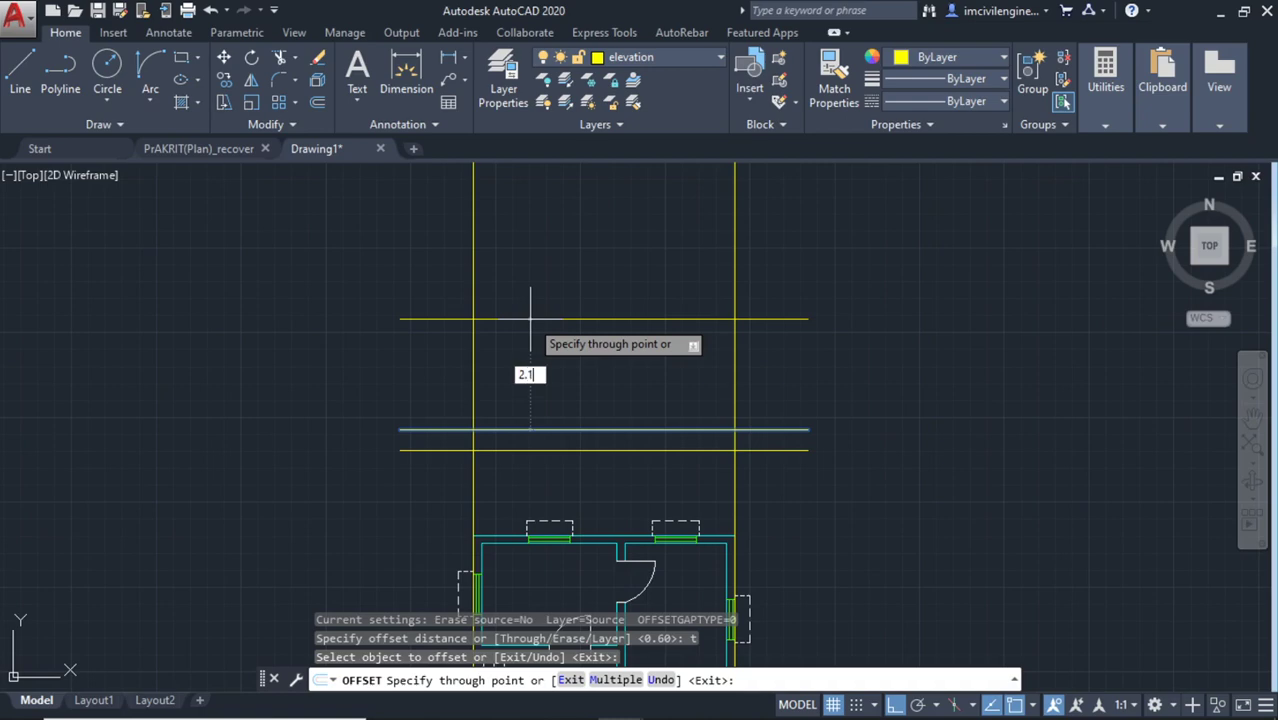
pyautogui.press('Return')
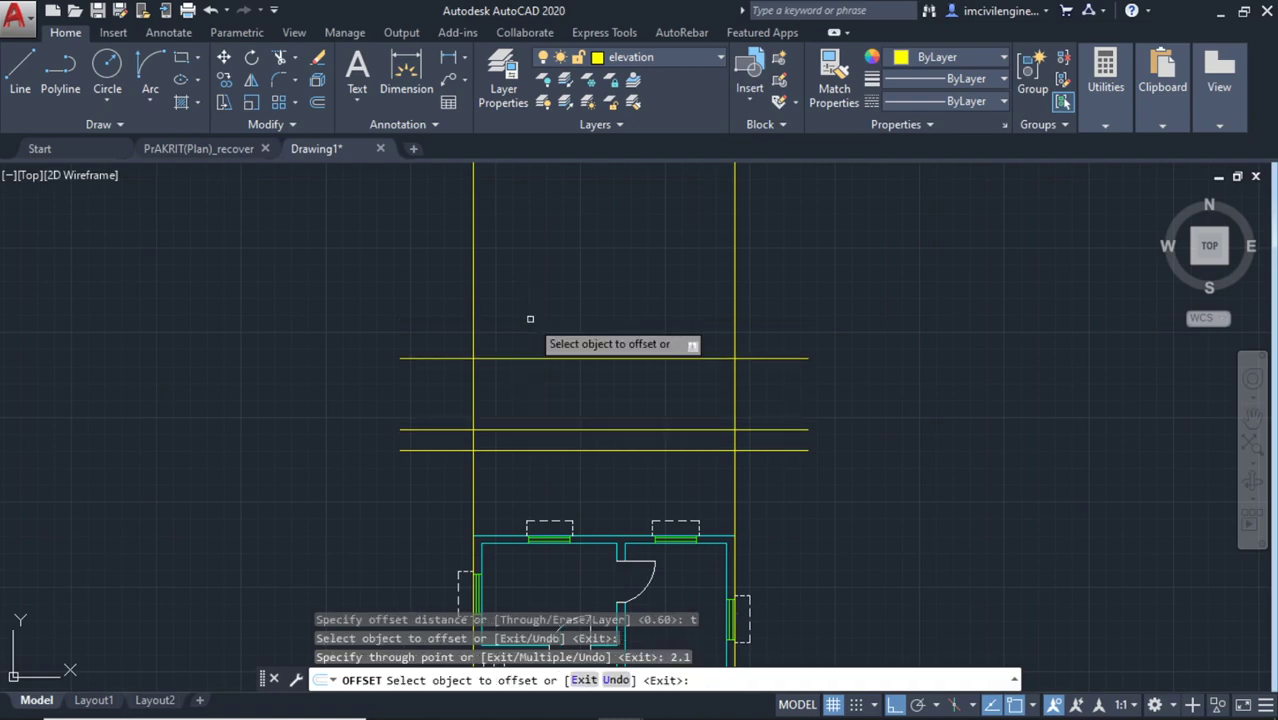
pyautogui.click(544, 430)
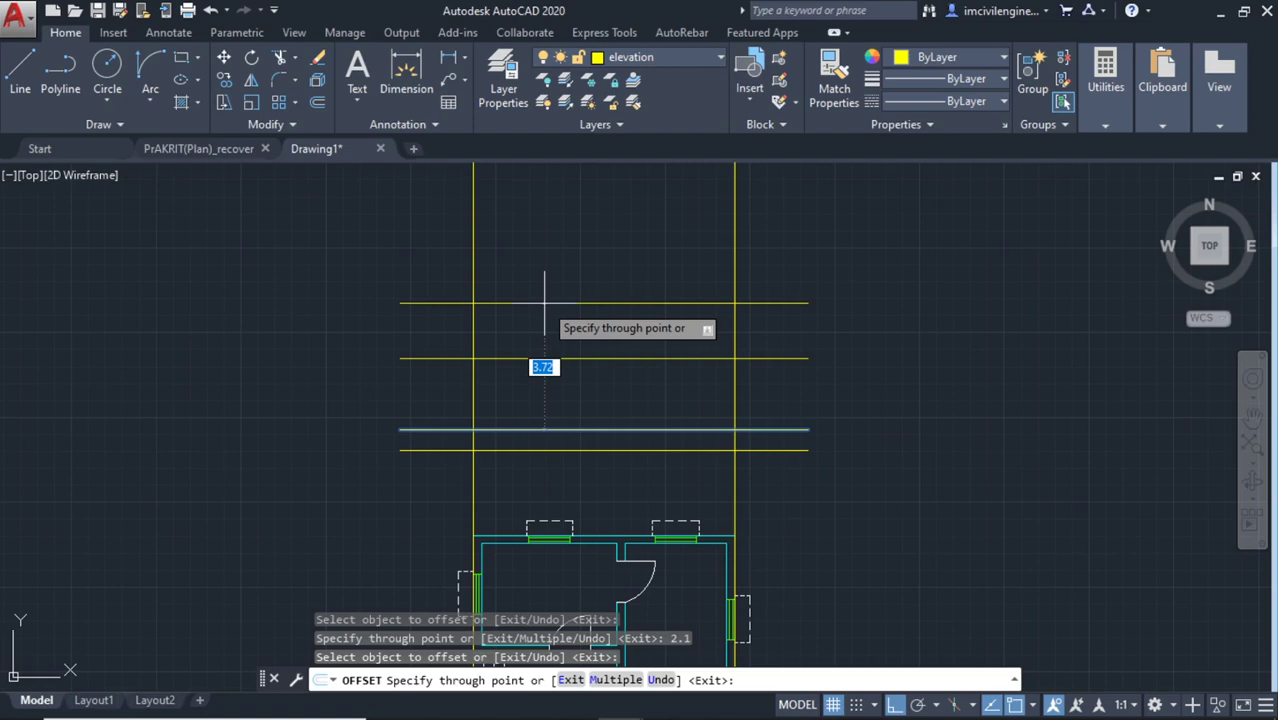
pyautogui.write('3')
pyautogui.press('Return')
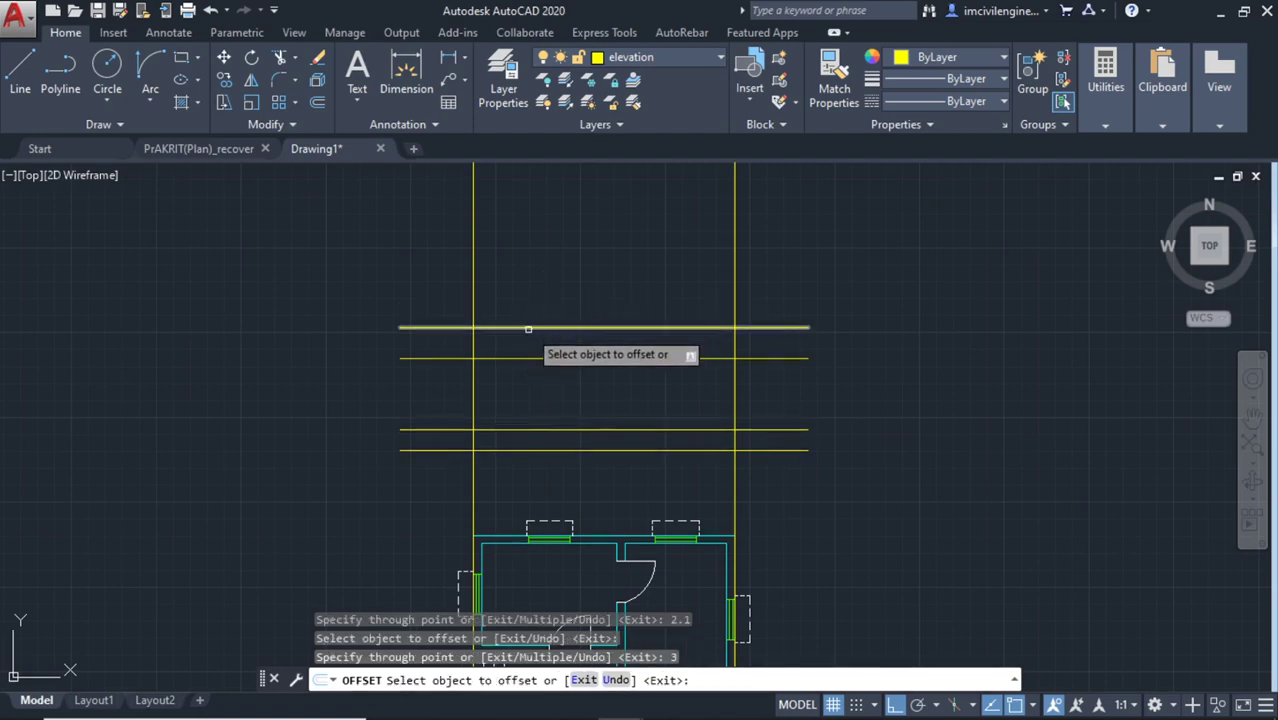
# Add one more parallel line 1.2 above the new top line
pyautogui.click(528, 327)
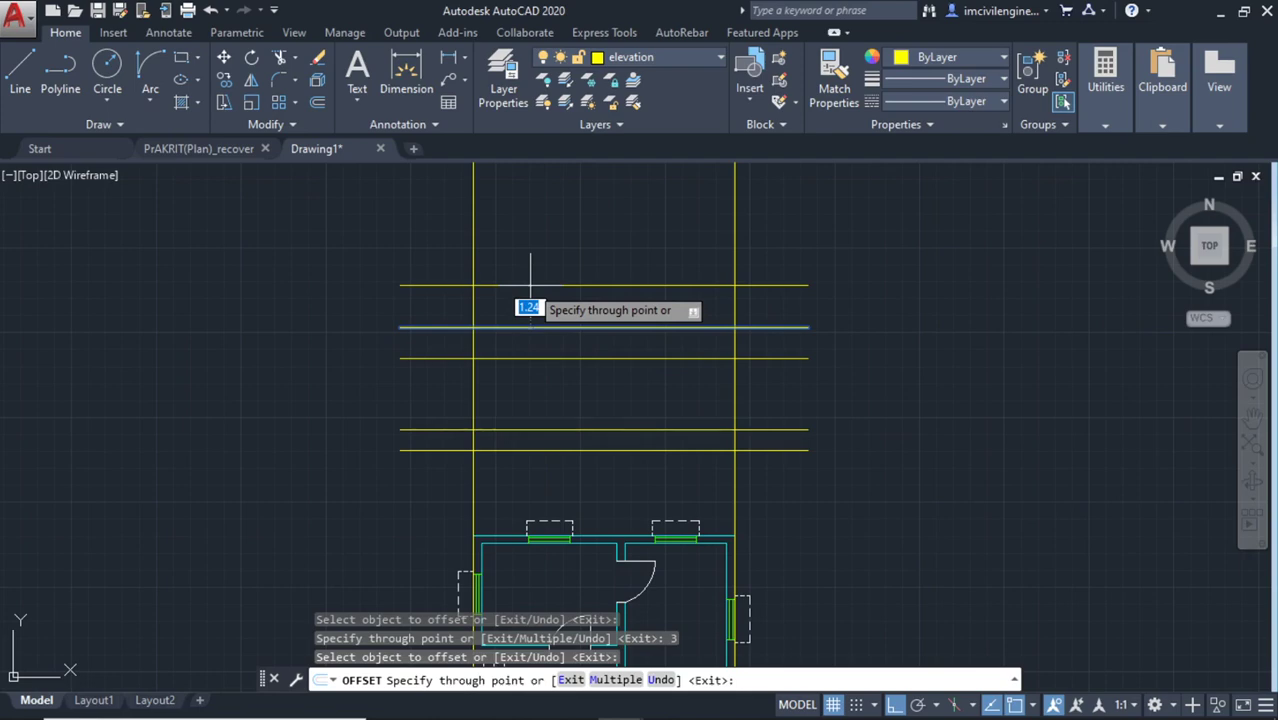
pyautogui.write('1')
pyautogui.press('Tab')
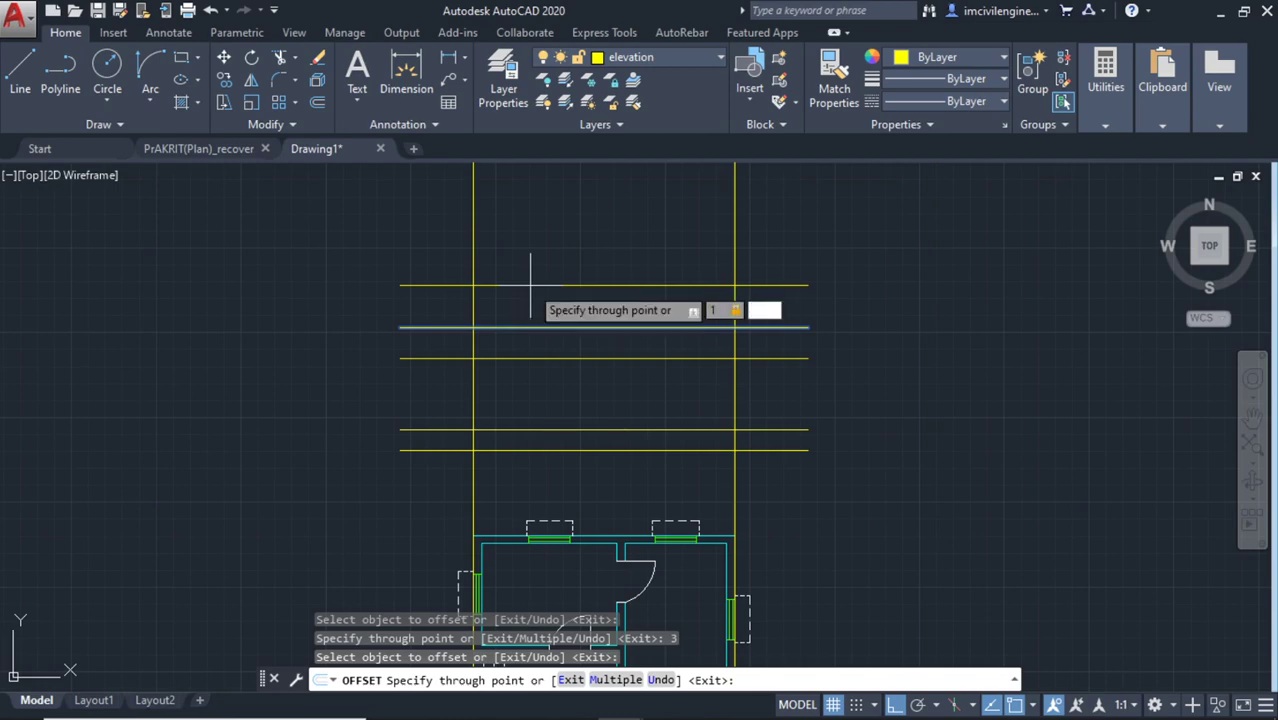
pyautogui.press('Escape')
pyautogui.press('Return')
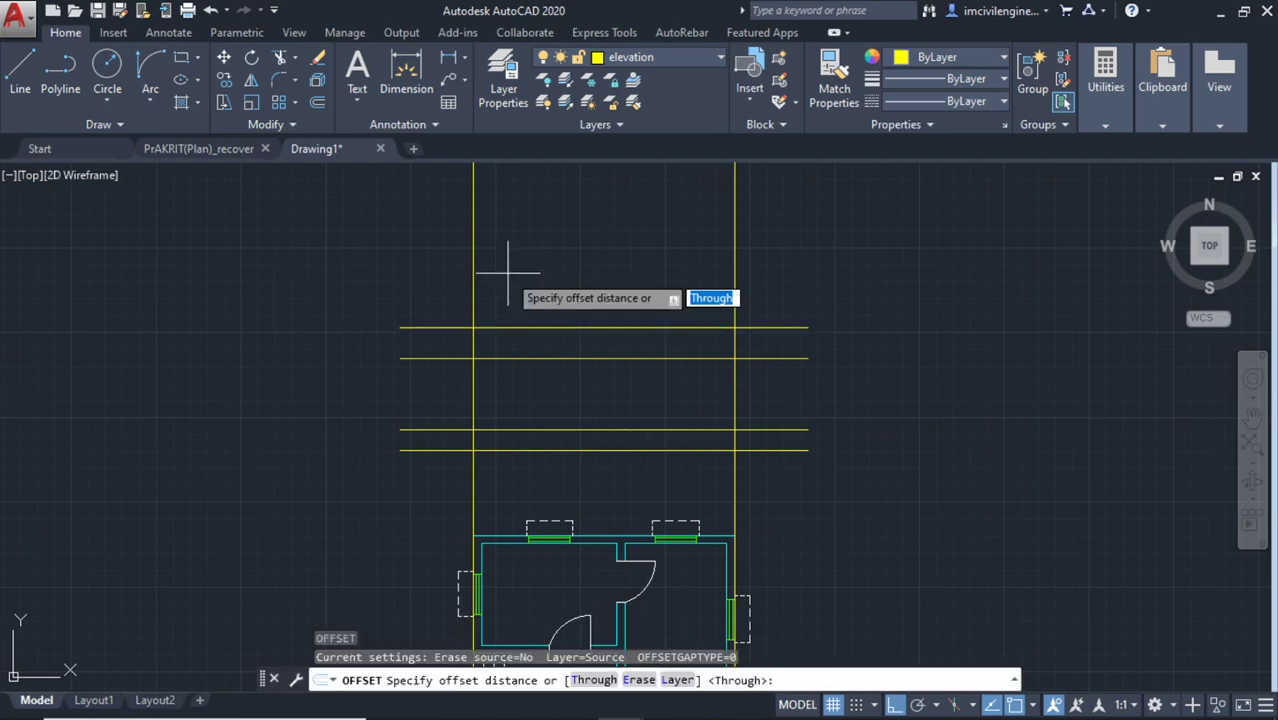
pyautogui.press('Return')
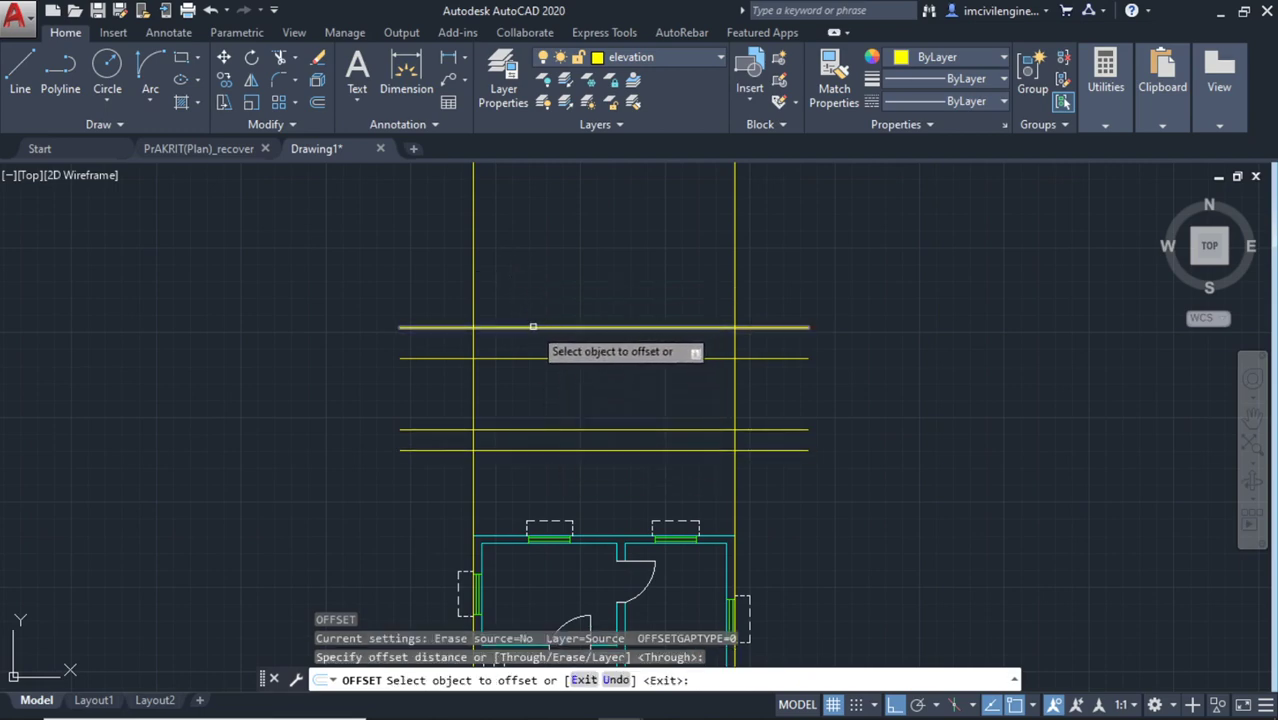
pyautogui.click(533, 326)
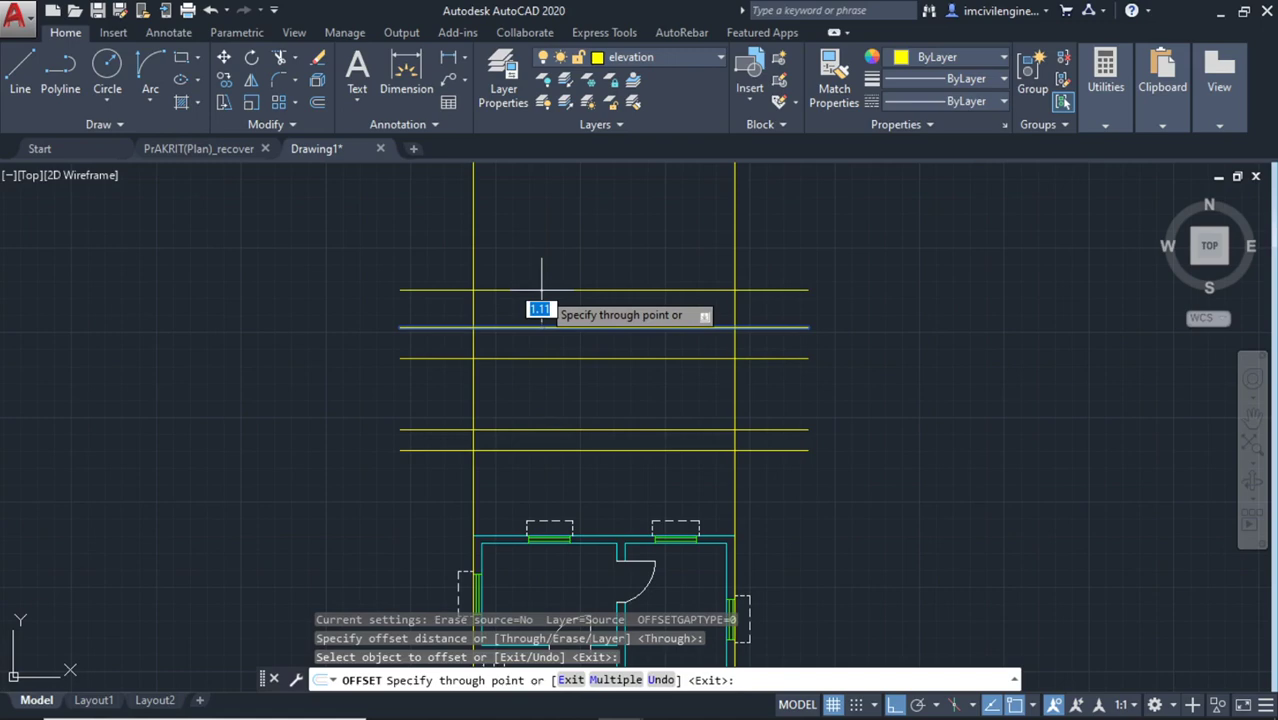
pyautogui.write('1.2')
pyautogui.press('Return')
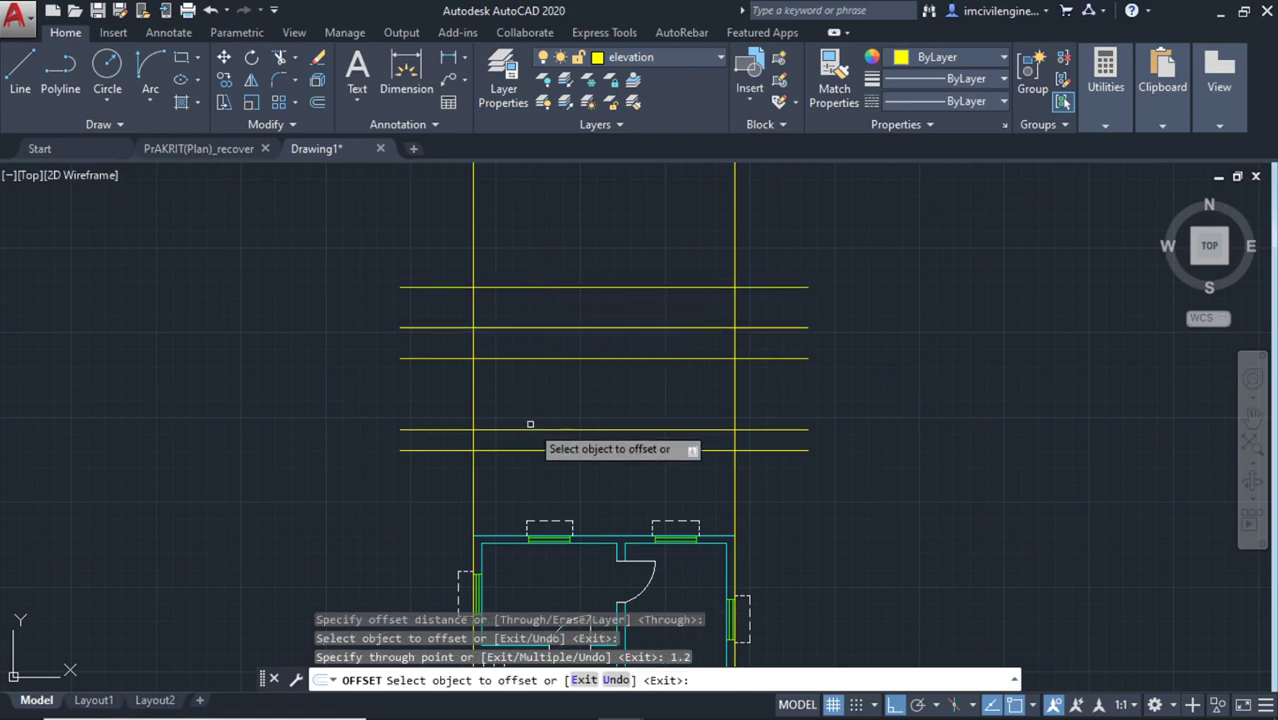
pyautogui.moveTo(525, 417); pyautogui.dragTo(524, 389, button='middle')
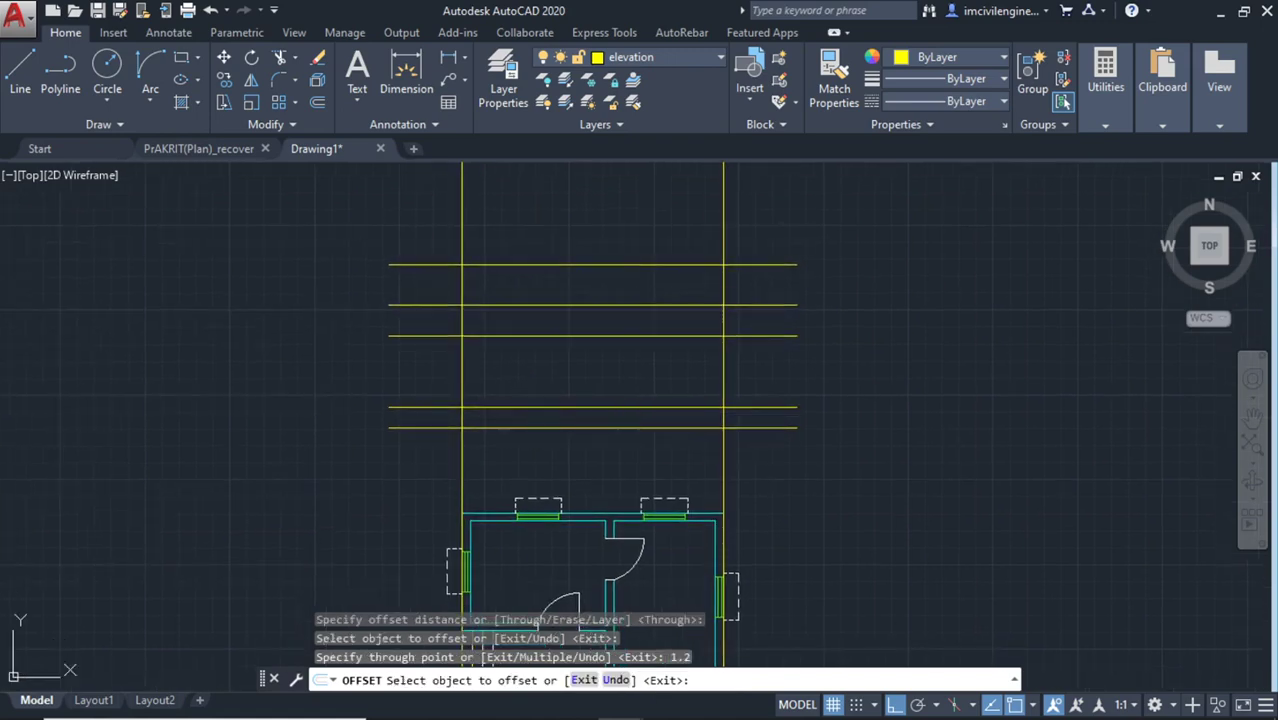
pyautogui.press('Escape')
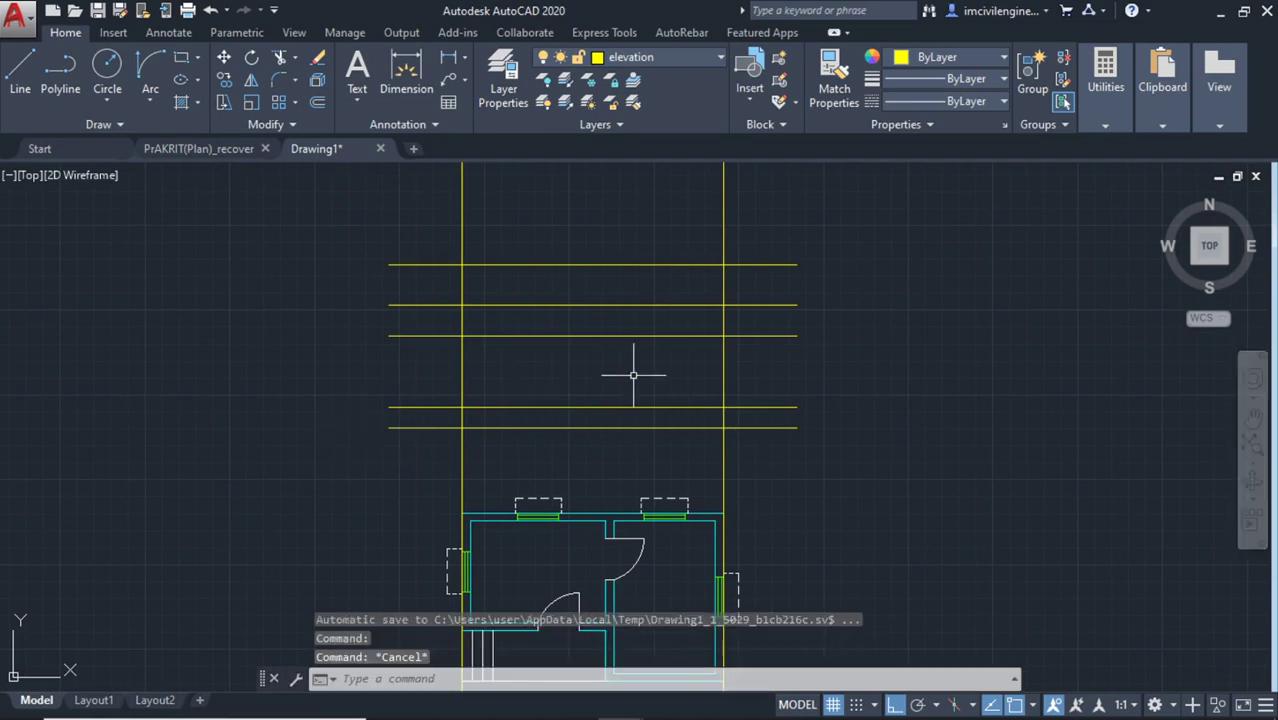
pyautogui.moveTo(579, 395); pyautogui.dragTo(586, 414, button='middle')
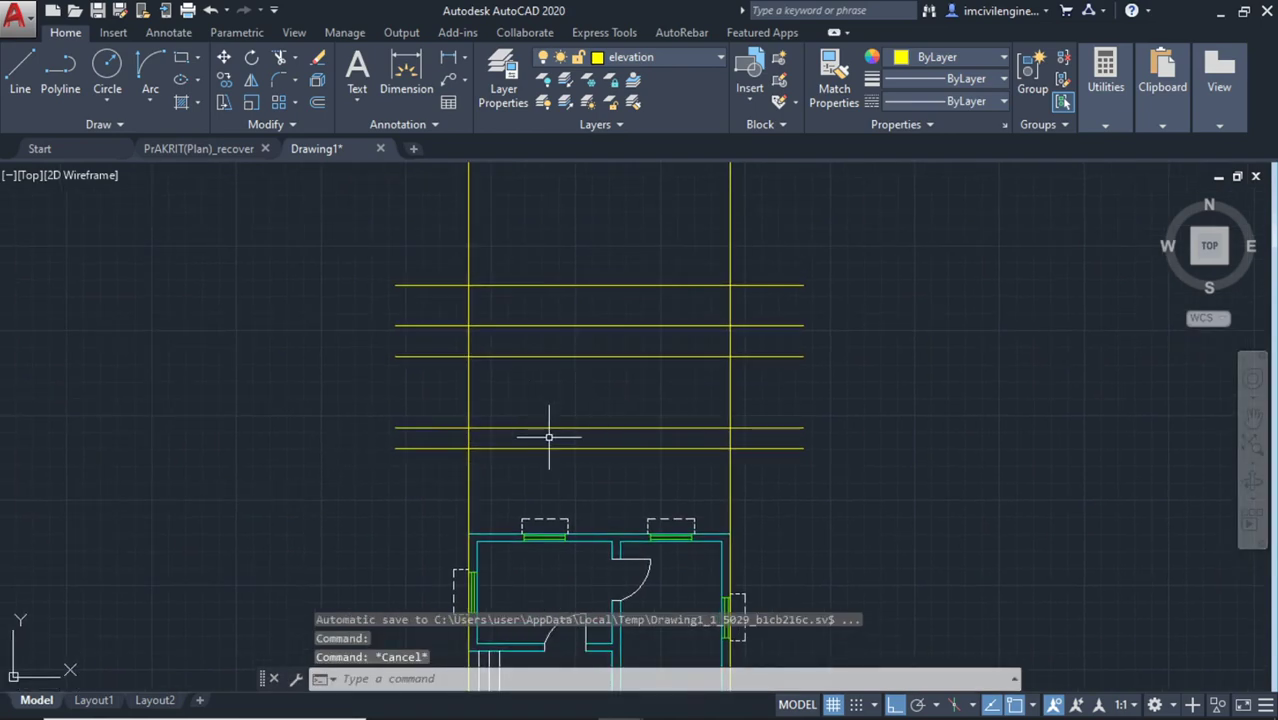
pyautogui.moveTo(537, 485); pyautogui.dragTo(539, 372, button='middle')
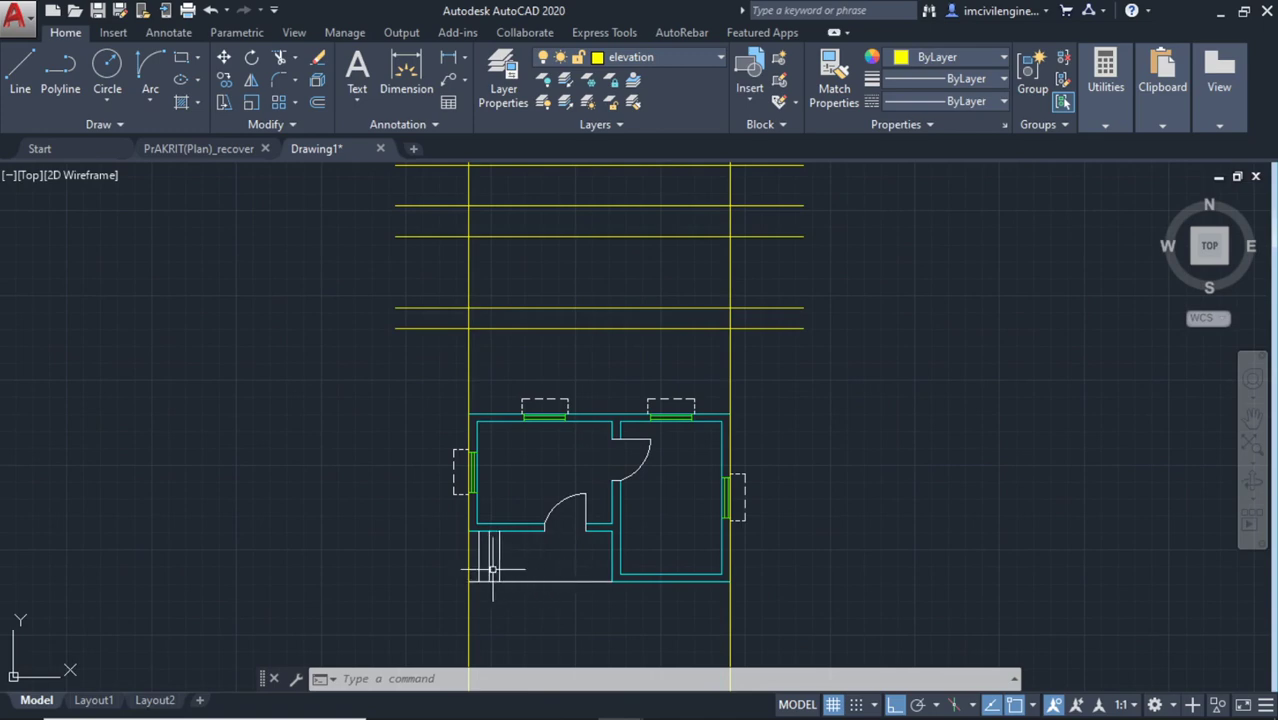
pyautogui.scroll(2, 498, 562)
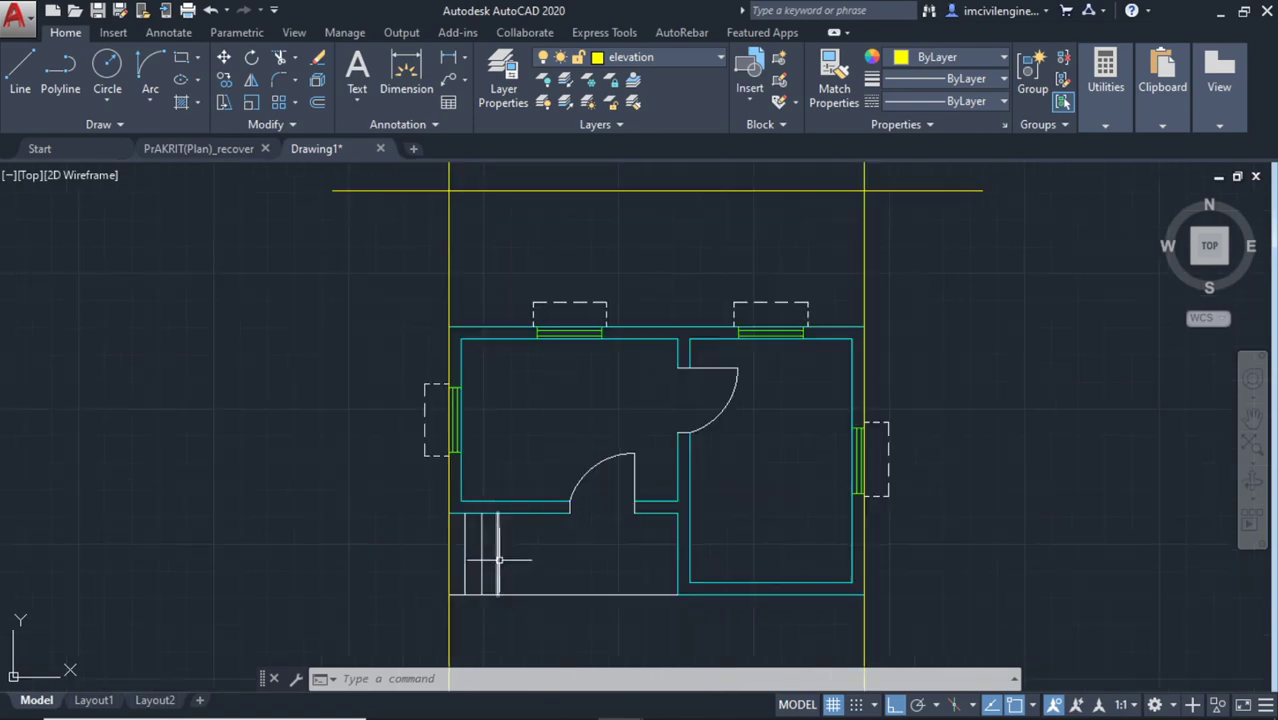
pyautogui.scroll(-2, 535, 575)
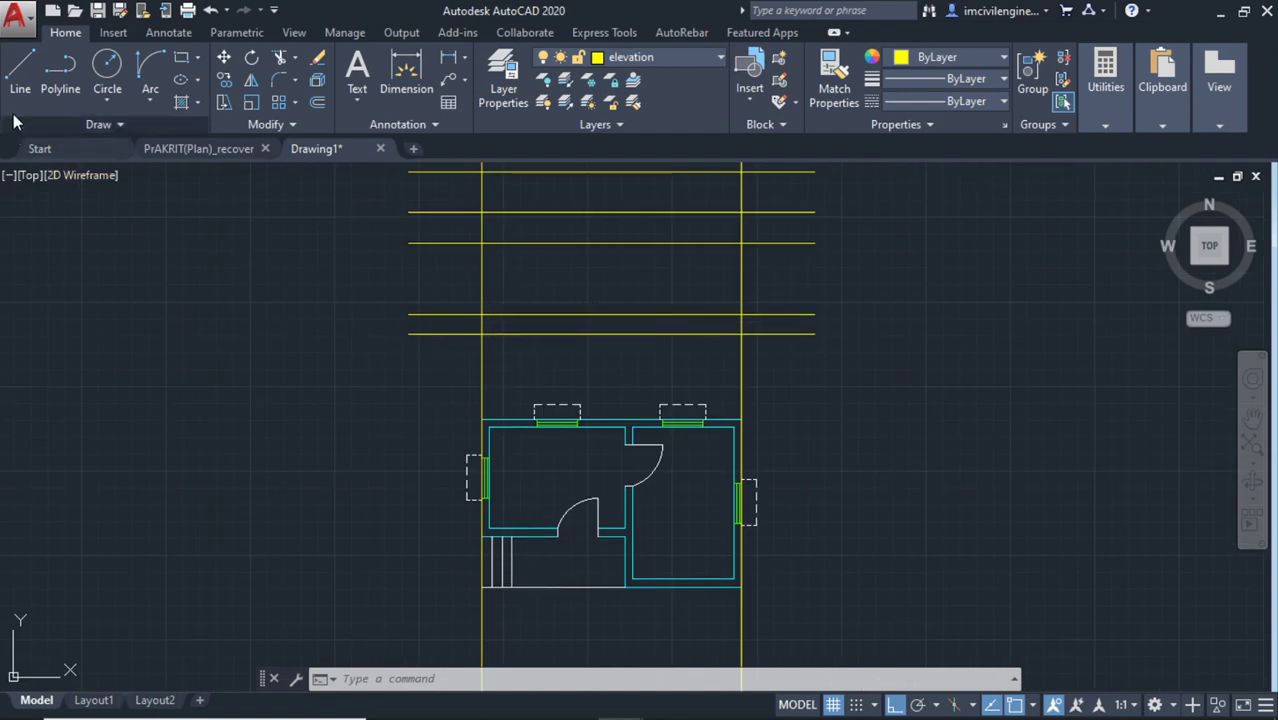
# Draw a vertical construction line projected up from the left wall edge
pyautogui.click(20, 68)
pyautogui.click(107, 122)
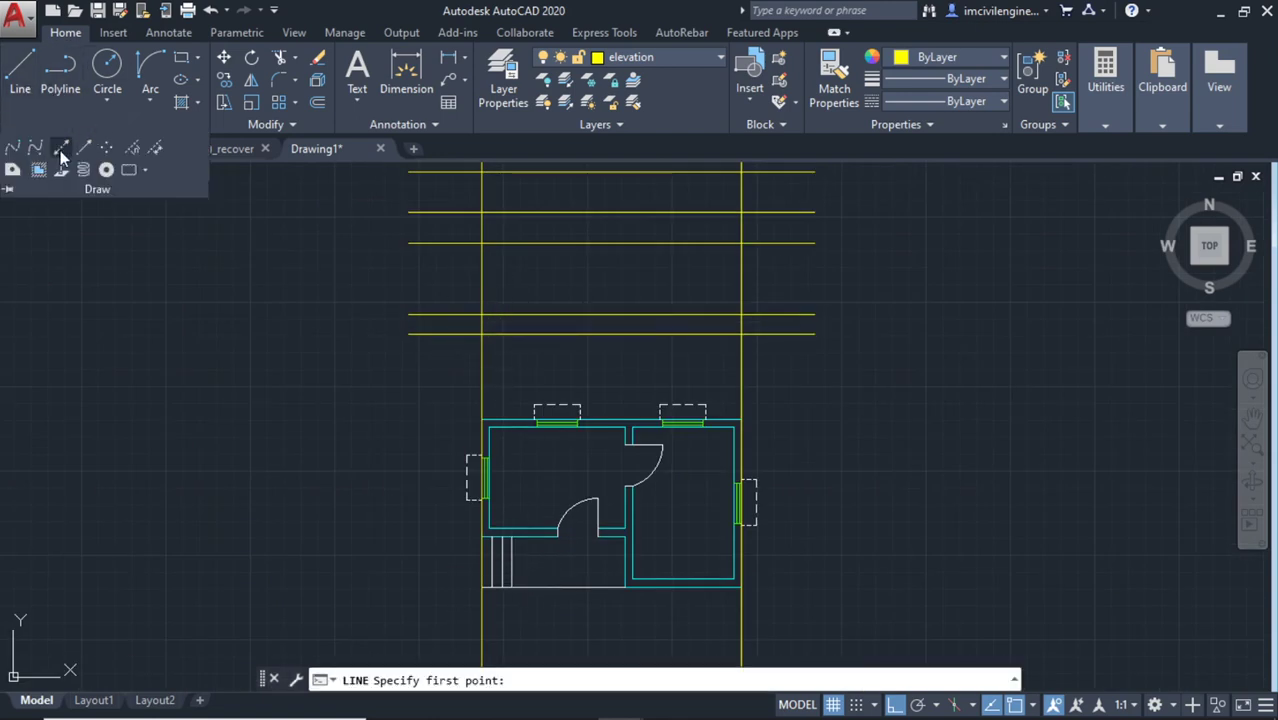
pyautogui.click(60, 150)
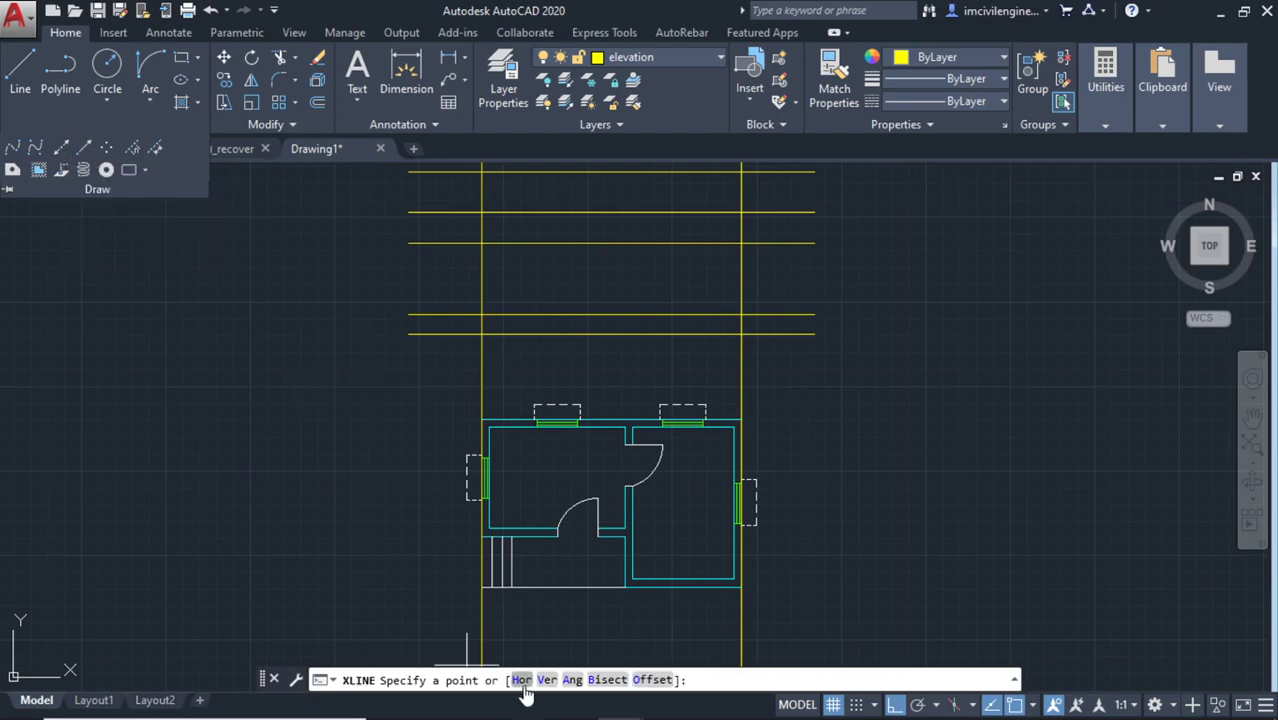
pyautogui.scroll(3, 485, 538)
pyautogui.click(547, 550)
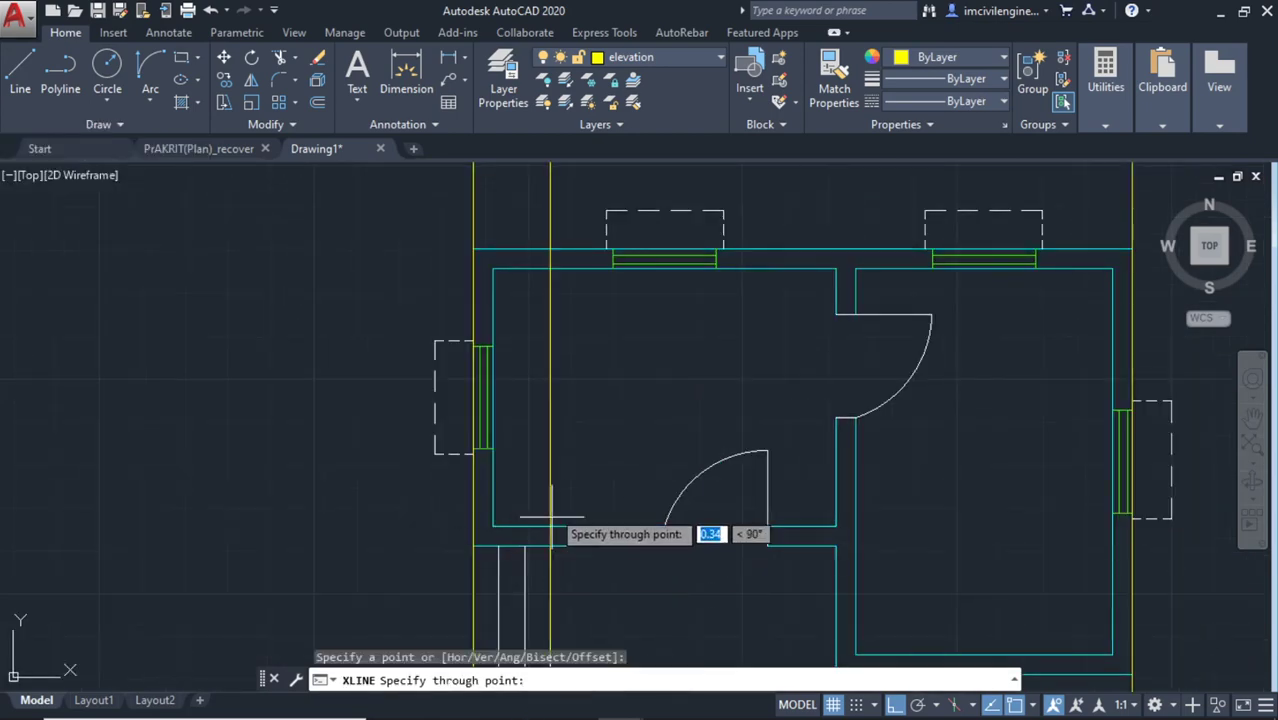
pyautogui.press('Escape')
pyautogui.press('Return')
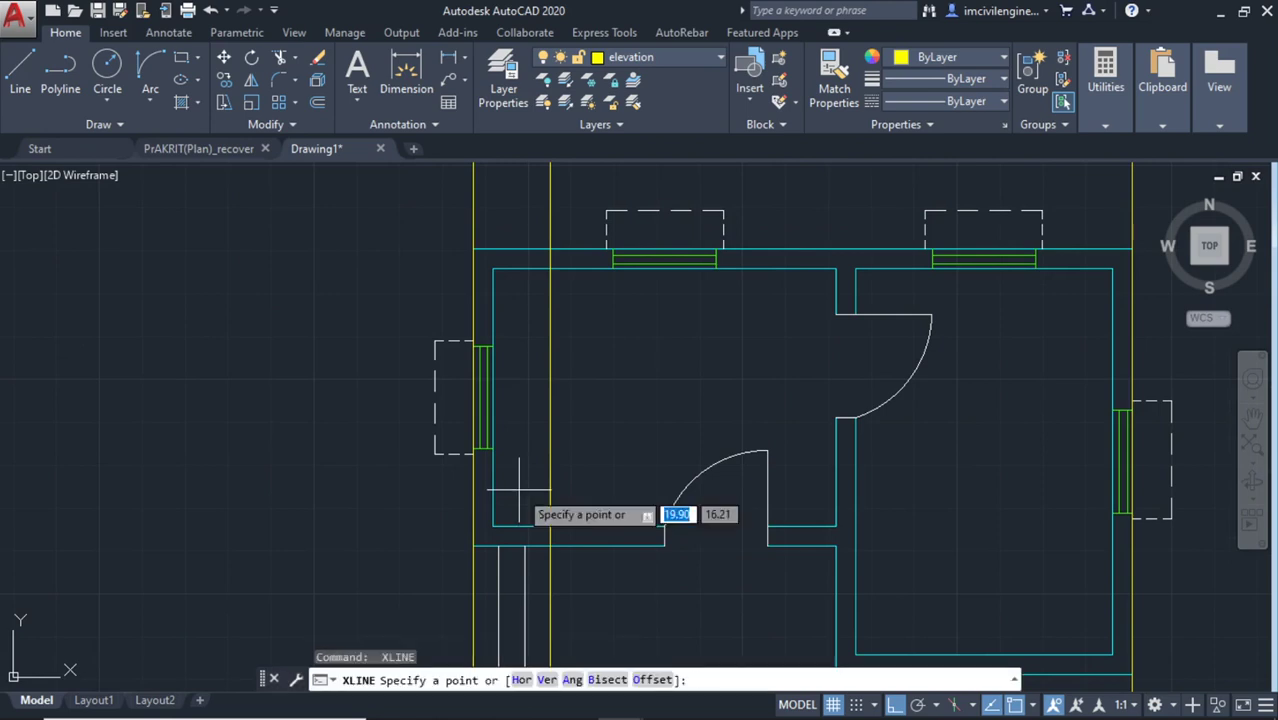
pyautogui.click(524, 558)
pyautogui.click(524, 460)
pyautogui.press('Return')
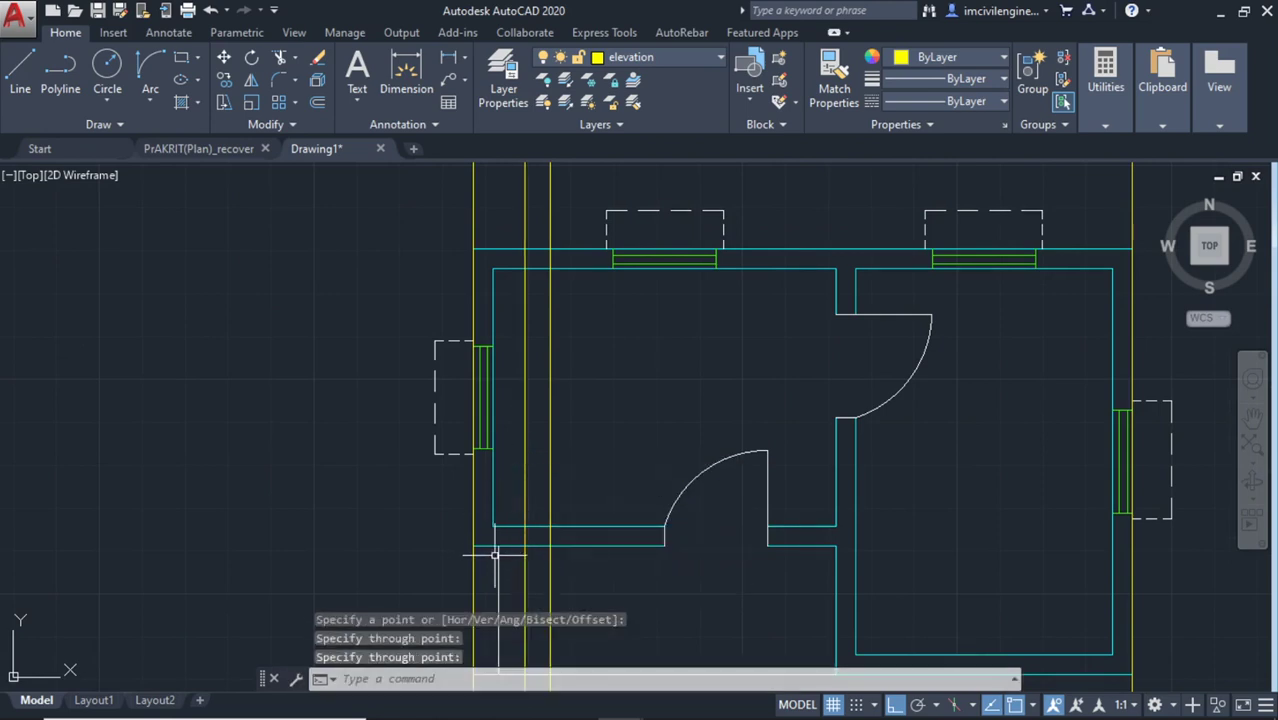
# Add another vertical construction line at the left wall's inner edge
pyautogui.press('Return')
pyautogui.click(499, 550)
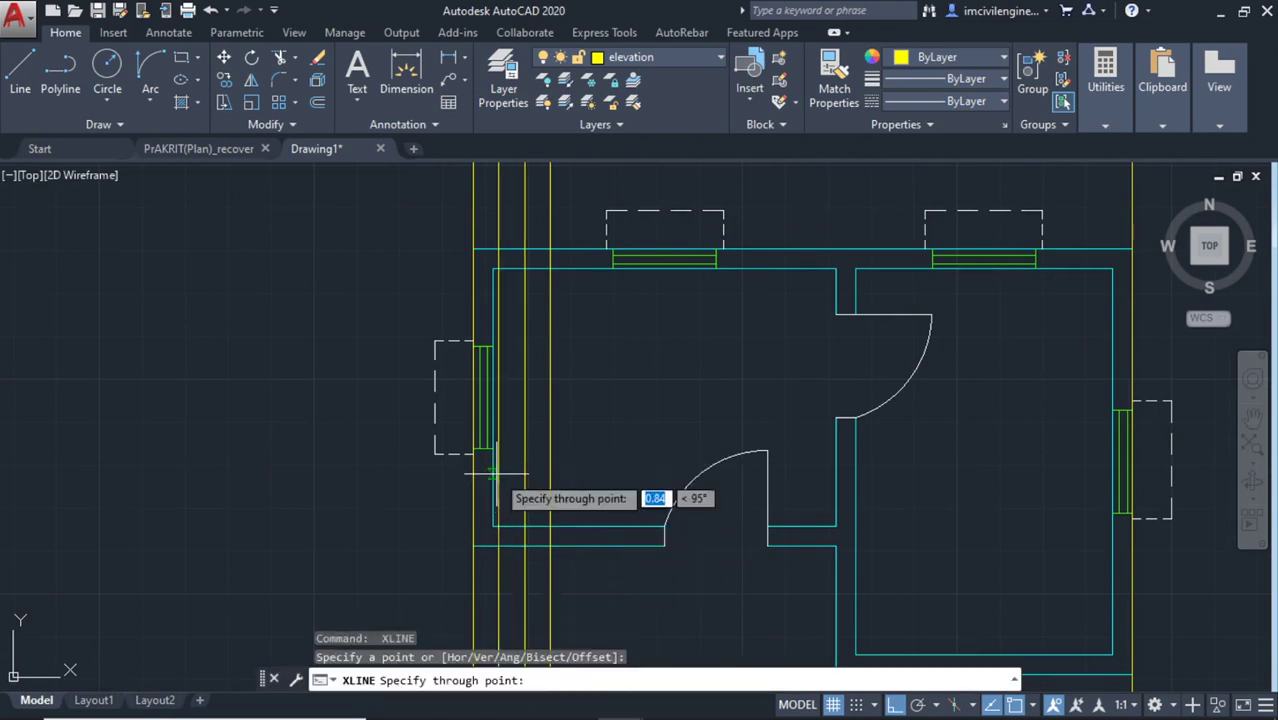
pyautogui.press('Escape')
pyautogui.scroll(-5, 557, 511)
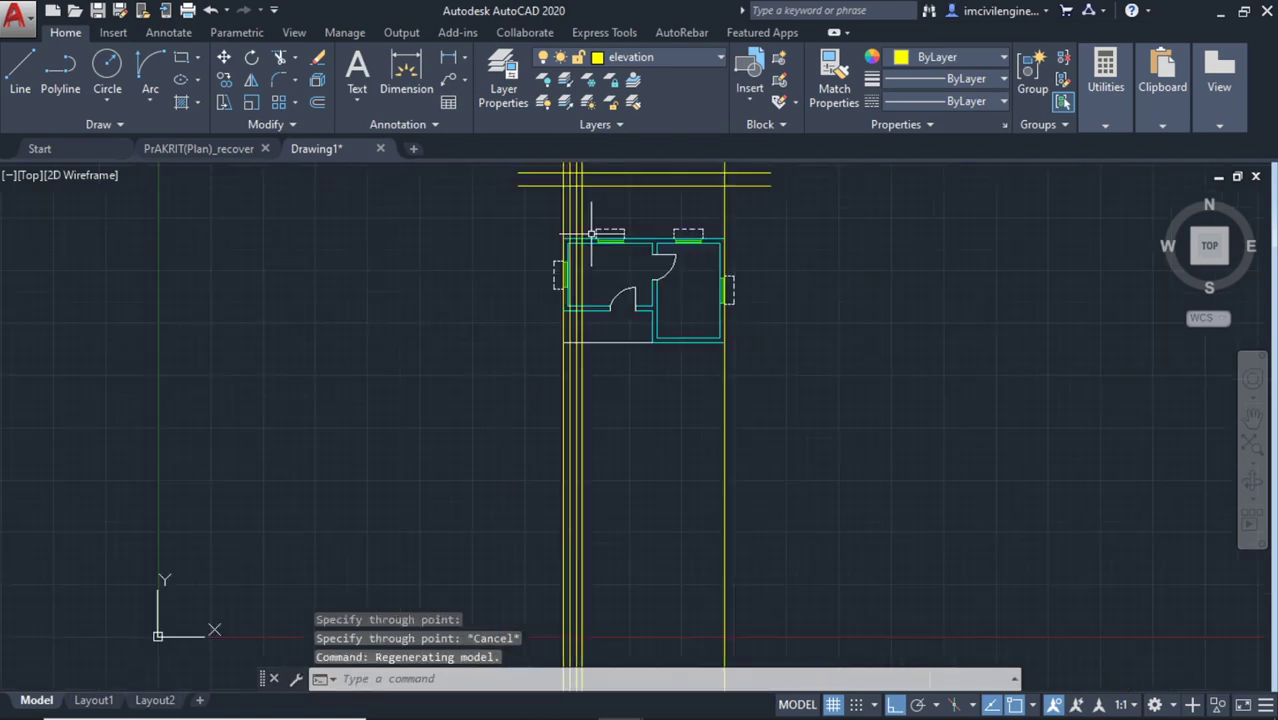
pyautogui.scroll(3, 548, 385)
pyautogui.scroll(6, 548, 375)
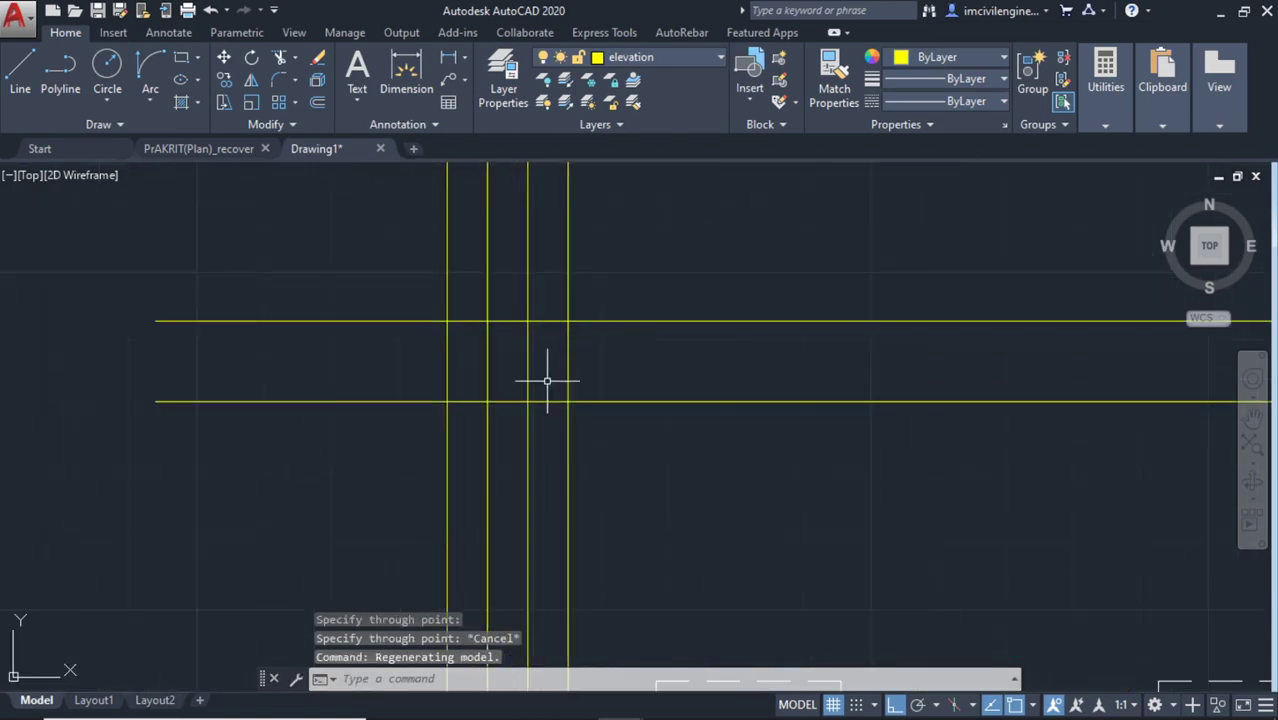
pyautogui.scroll(-2, 561, 387)
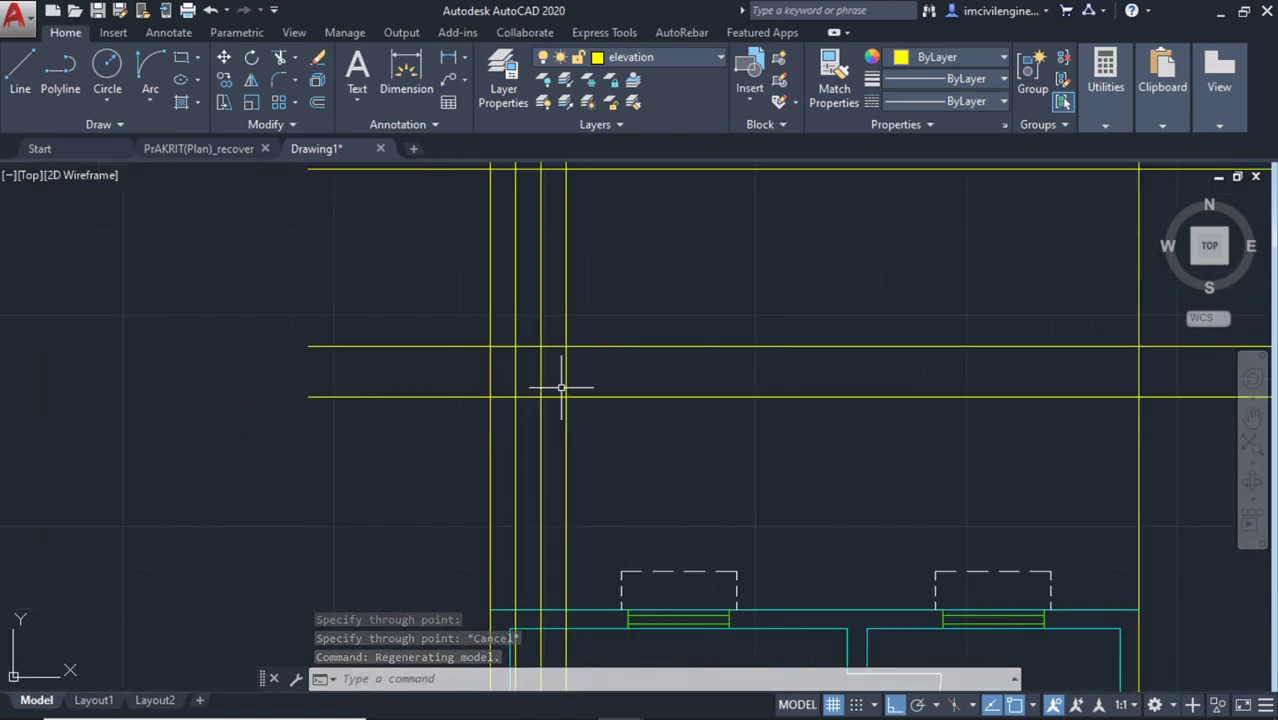
# Draw three plinth steps with 0.15 rises from the intersection, ending each tread at the next vertical xline
pyautogui.click(20, 70)
pyautogui.scroll(2, 531, 387)
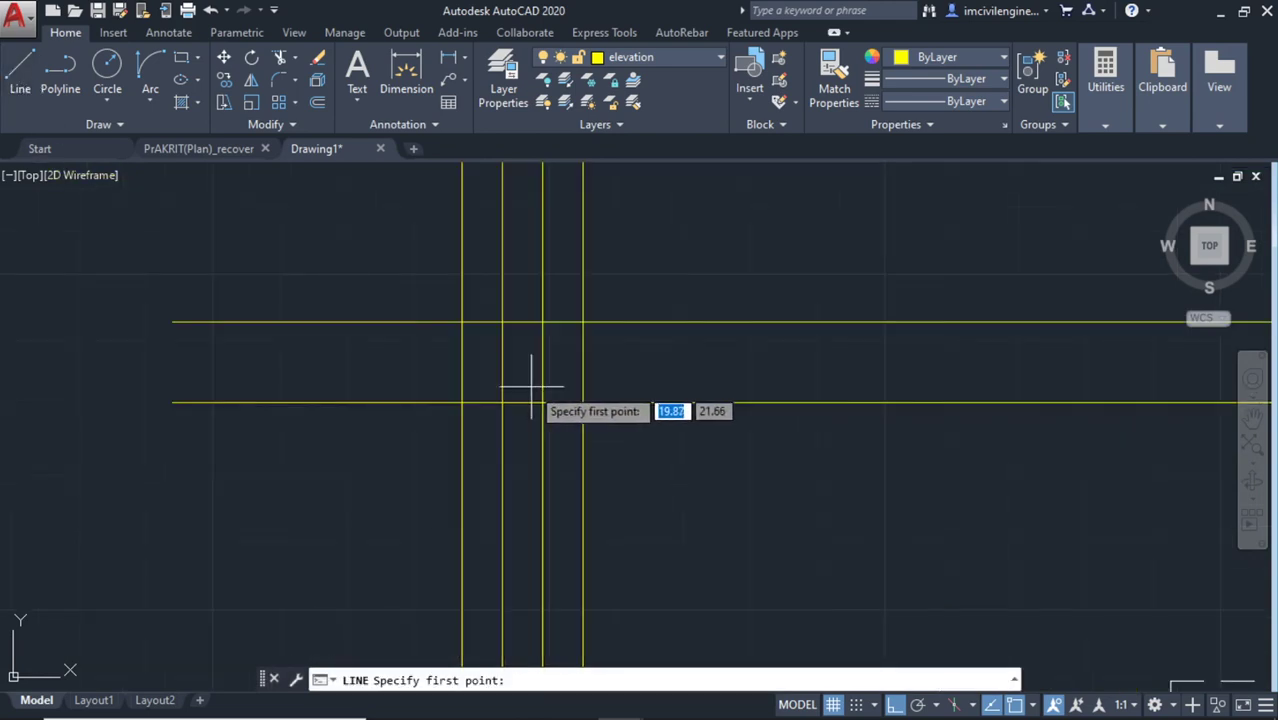
pyautogui.click(462, 402)
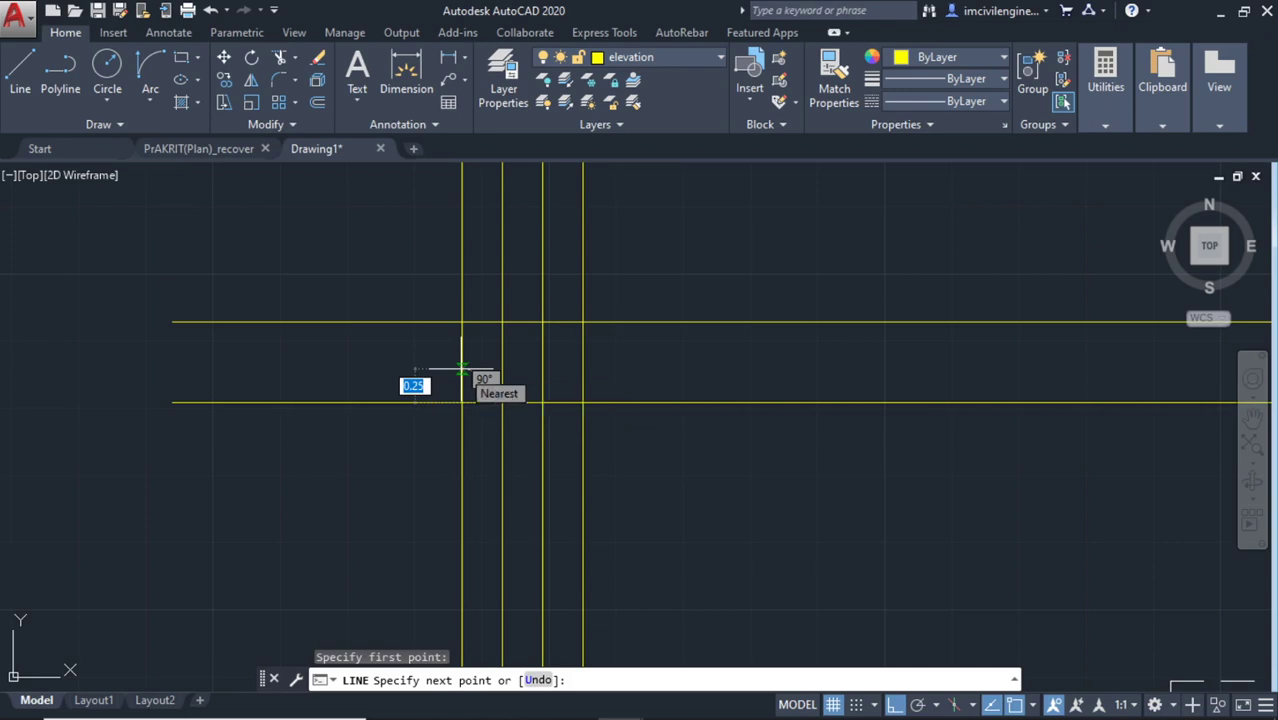
pyautogui.write('.')
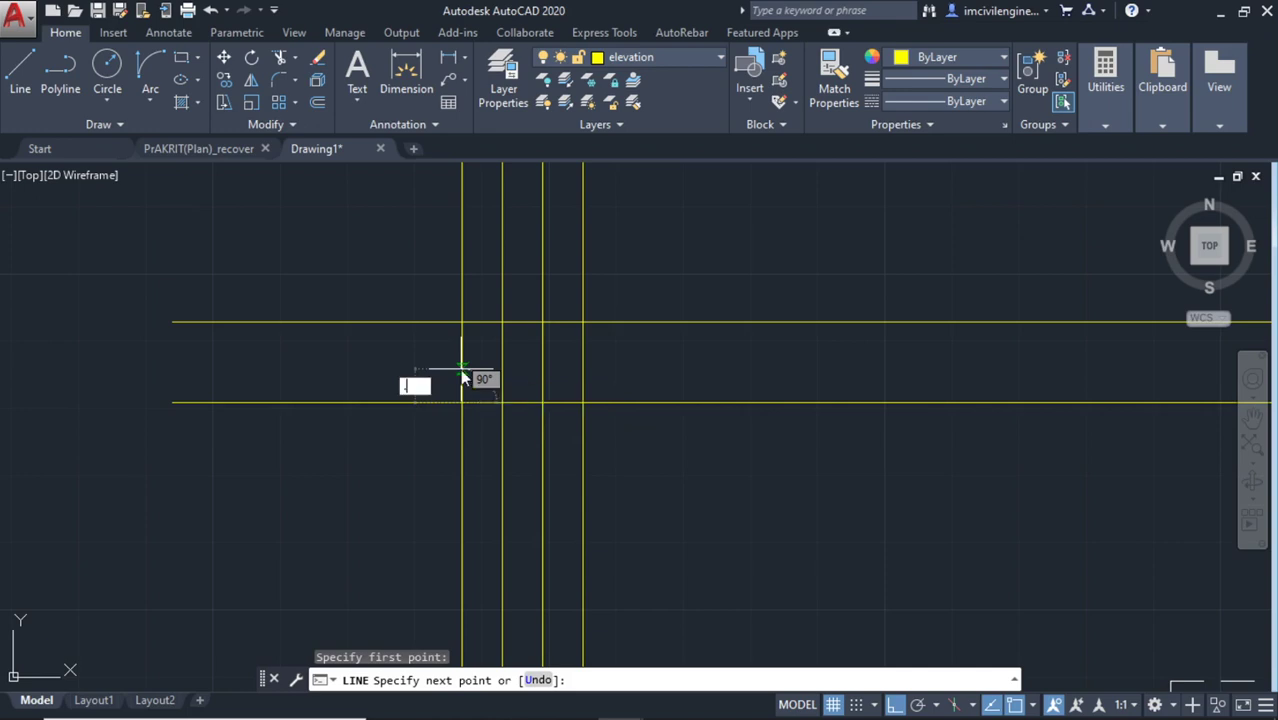
pyautogui.press('Return')
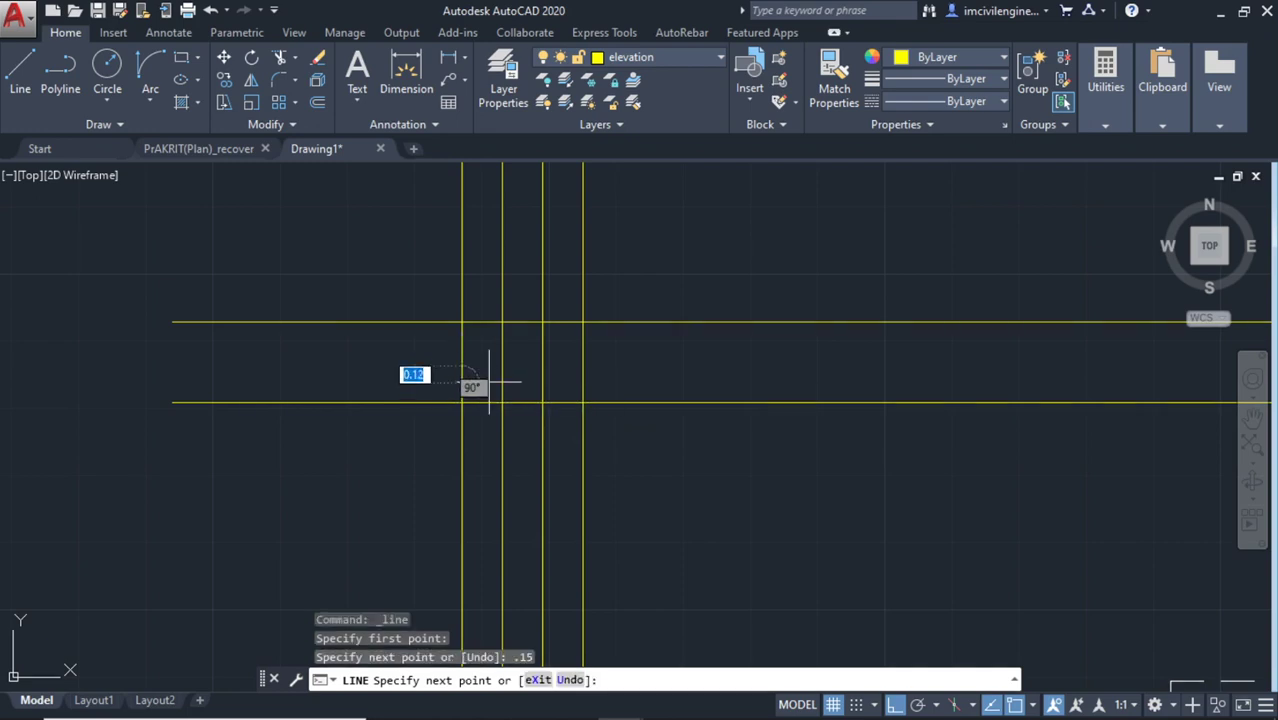
pyautogui.click(500, 382)
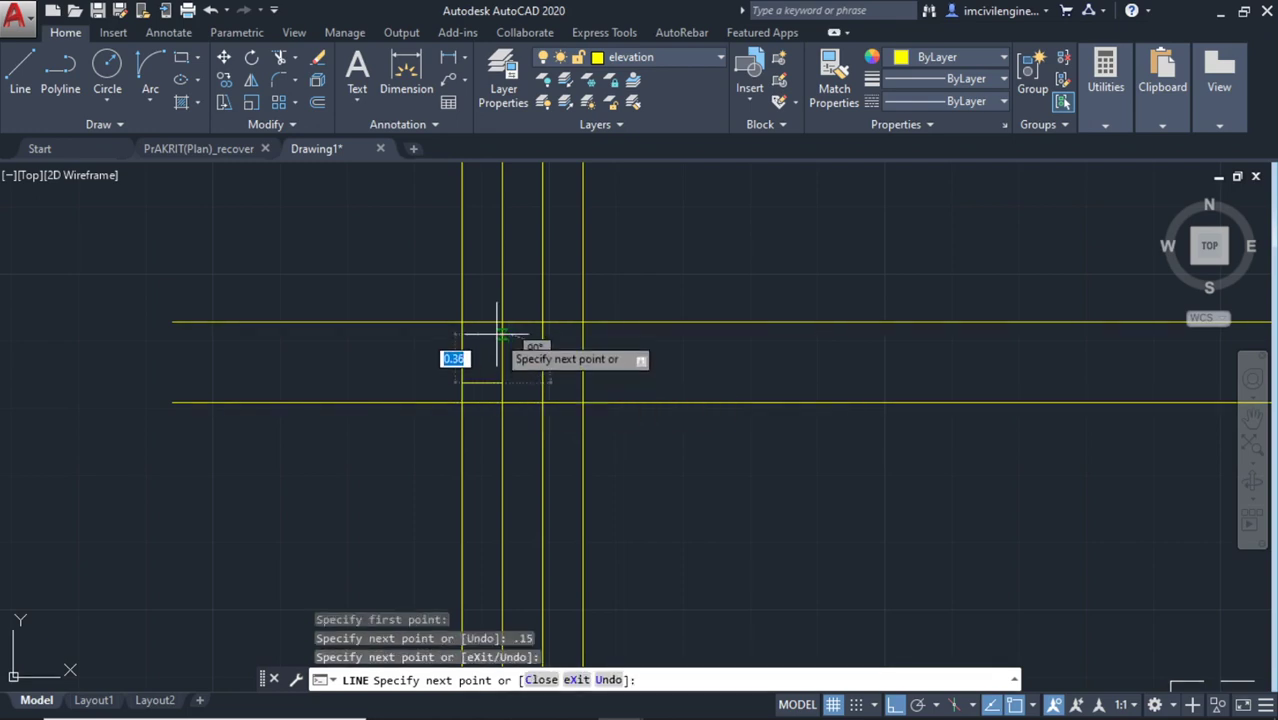
pyautogui.write('.15')
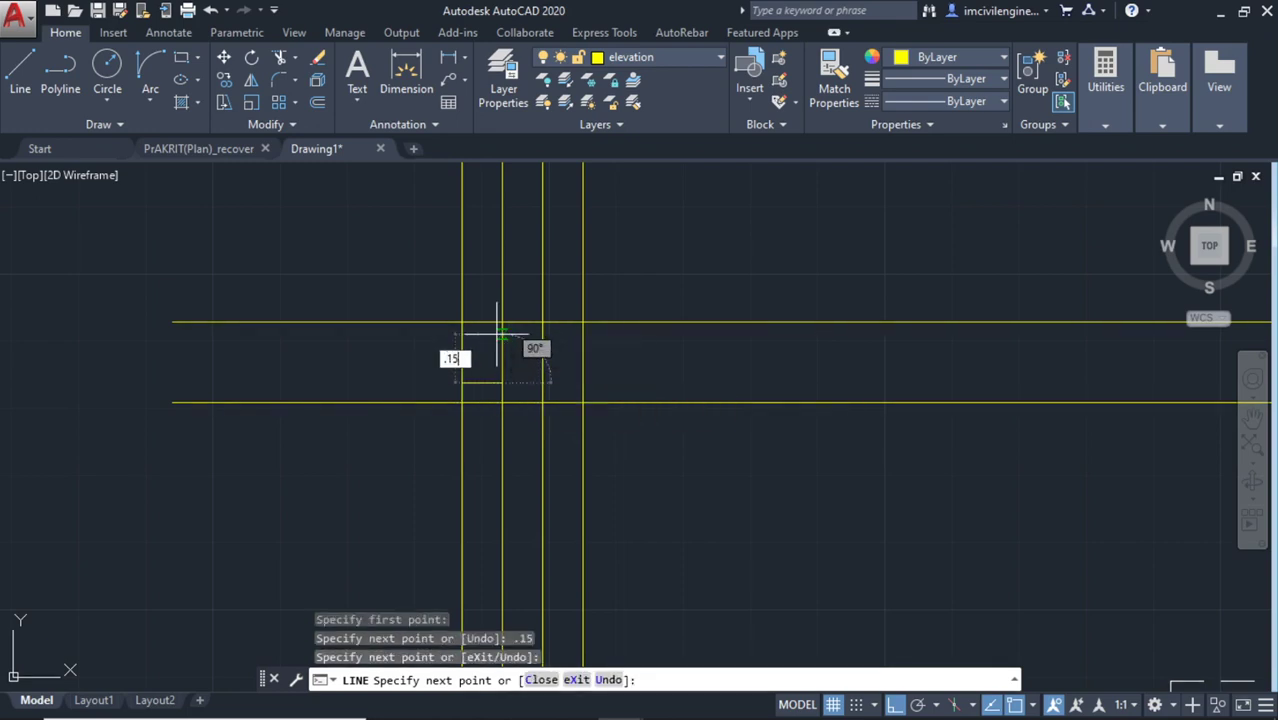
pyautogui.press('Return')
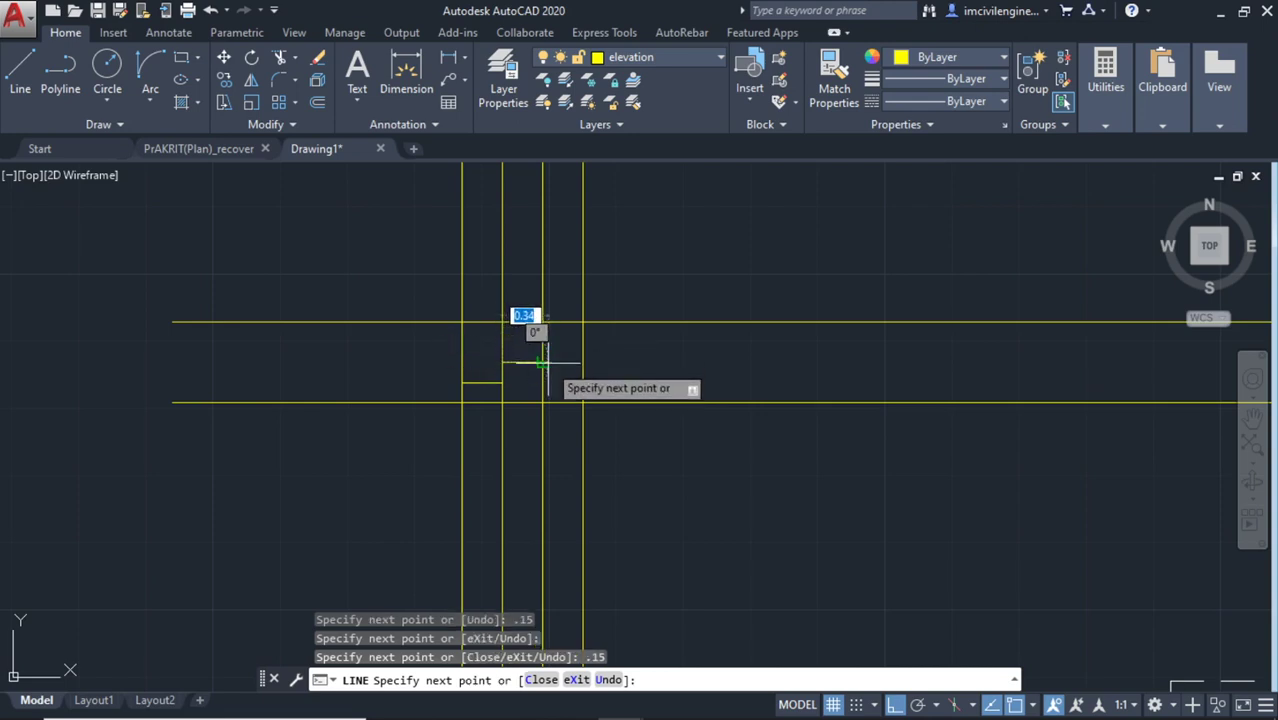
pyautogui.click(542, 362)
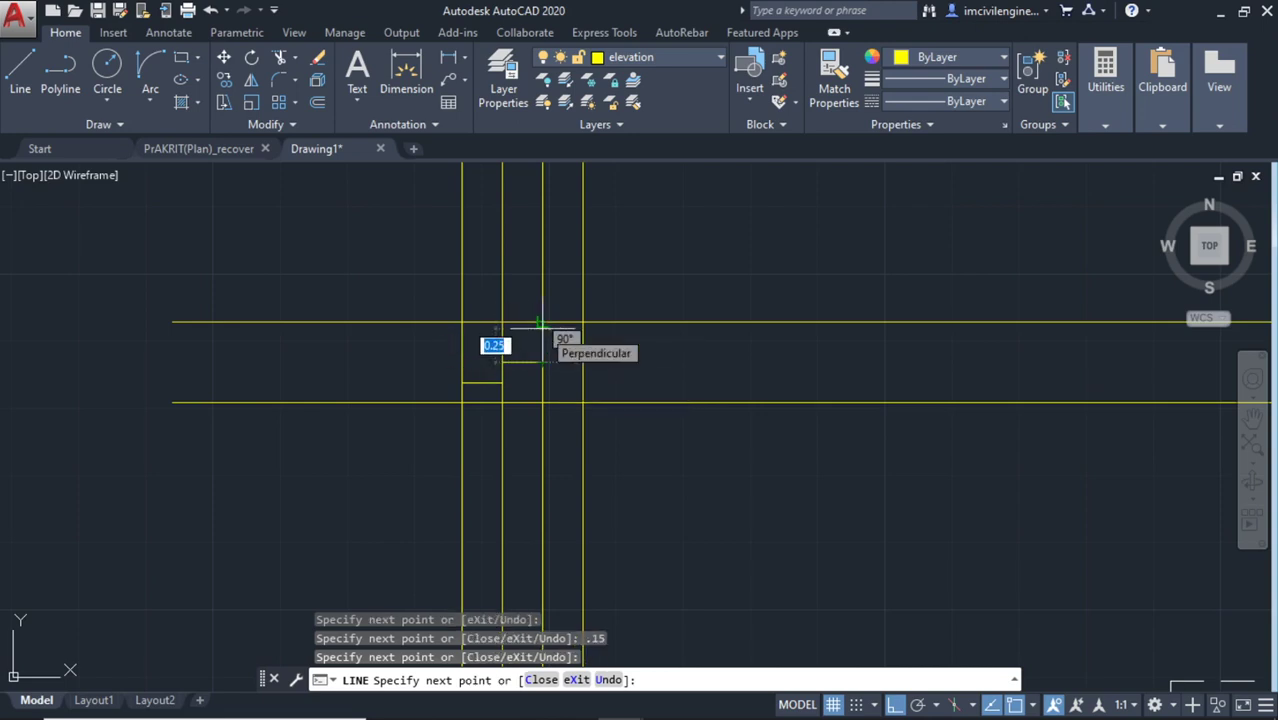
pyautogui.write('.1')
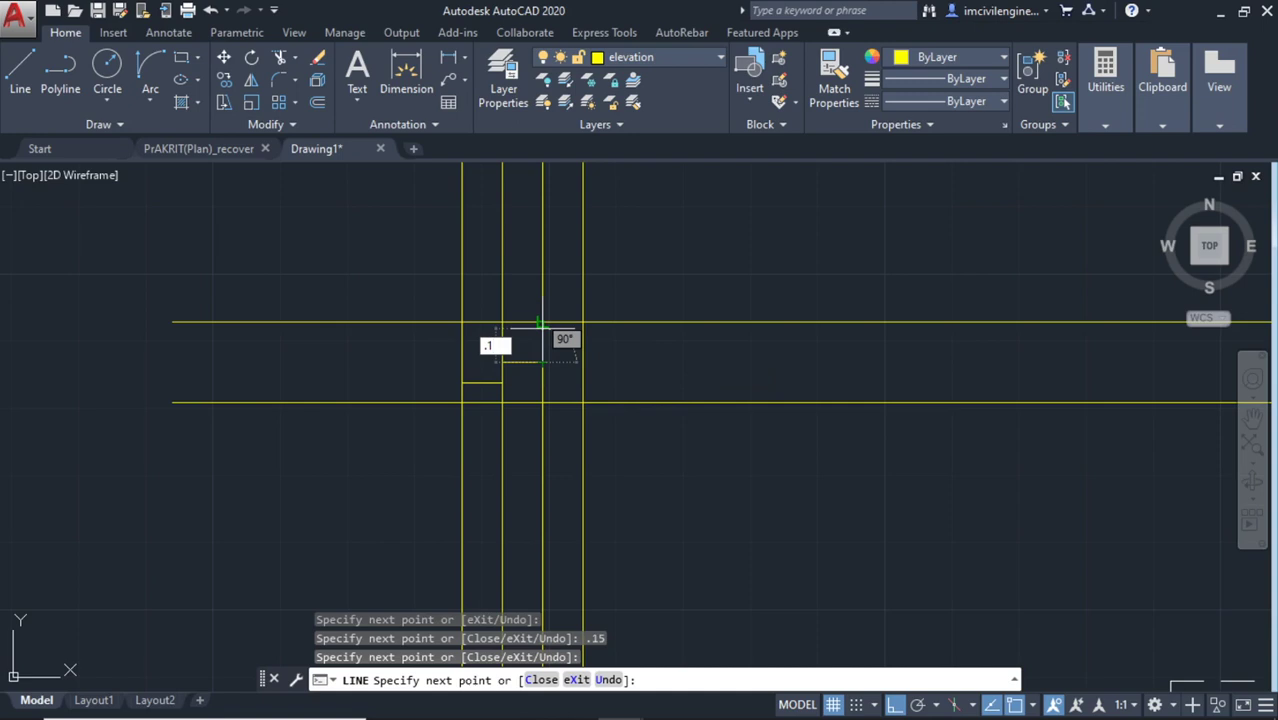
pyautogui.press('Return')
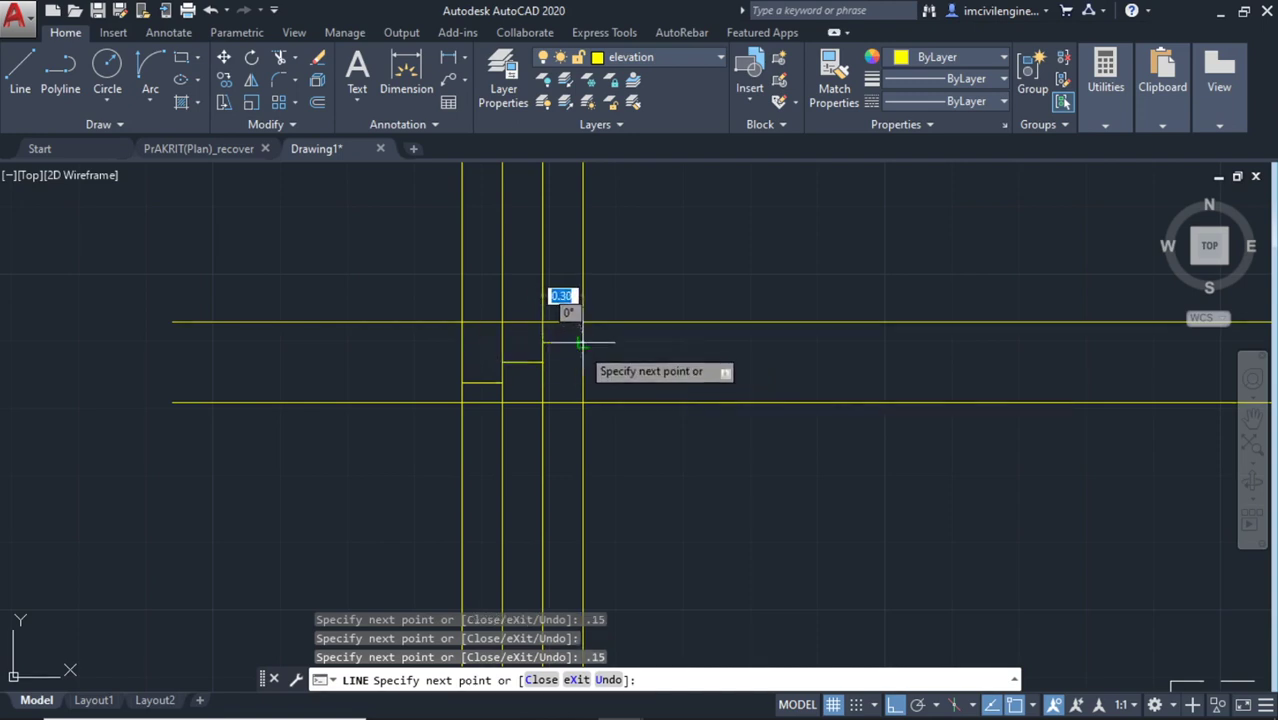
pyautogui.press('Escape')
pyautogui.scroll(-2, 650, 251)
# Erase the three helper vertical construction lines around the plinth
pyautogui.moveTo(650, 251)
pyautogui.mouseDown(button='middle')
pyautogui.moveTo(624, 356)
pyautogui.moveTo(620, 335)
pyautogui.mouseUp(button='middle')
pyautogui.click(620, 335)
pyautogui.click(534, 284)
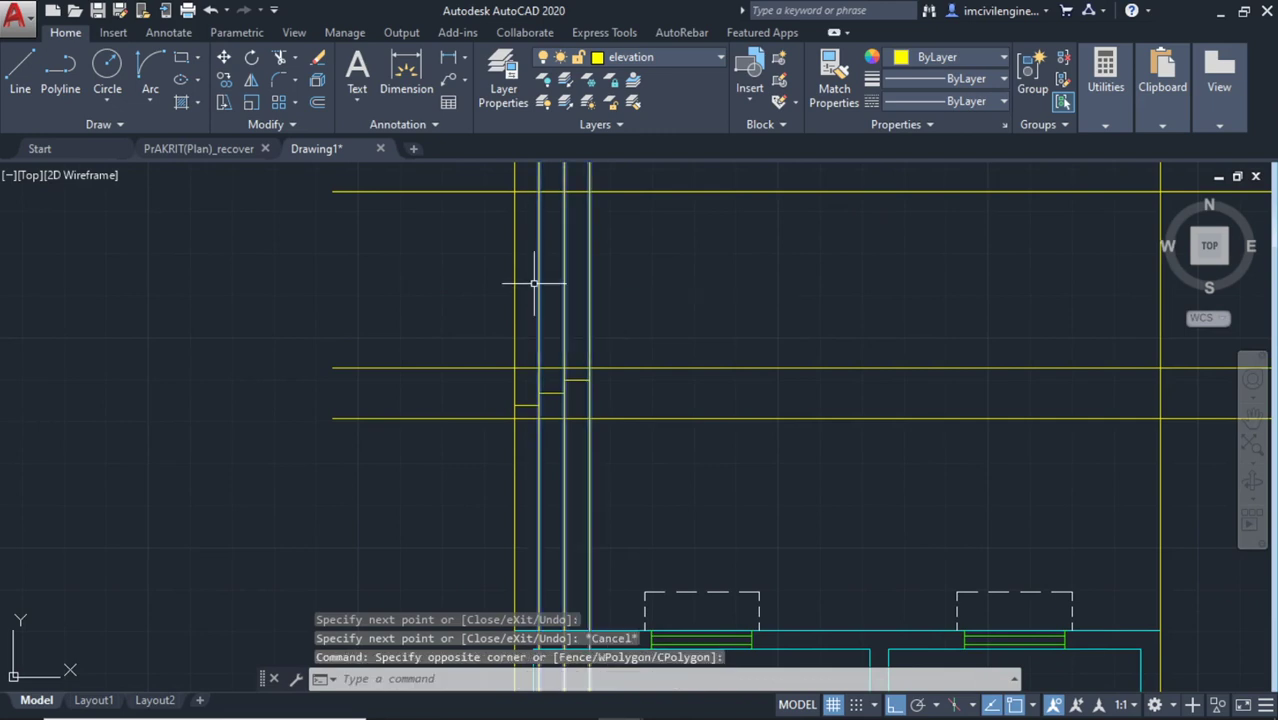
pyautogui.press('Delete')
# Draw a riser line up from the end of the stepped outline to the next level
pyautogui.click(20, 68)
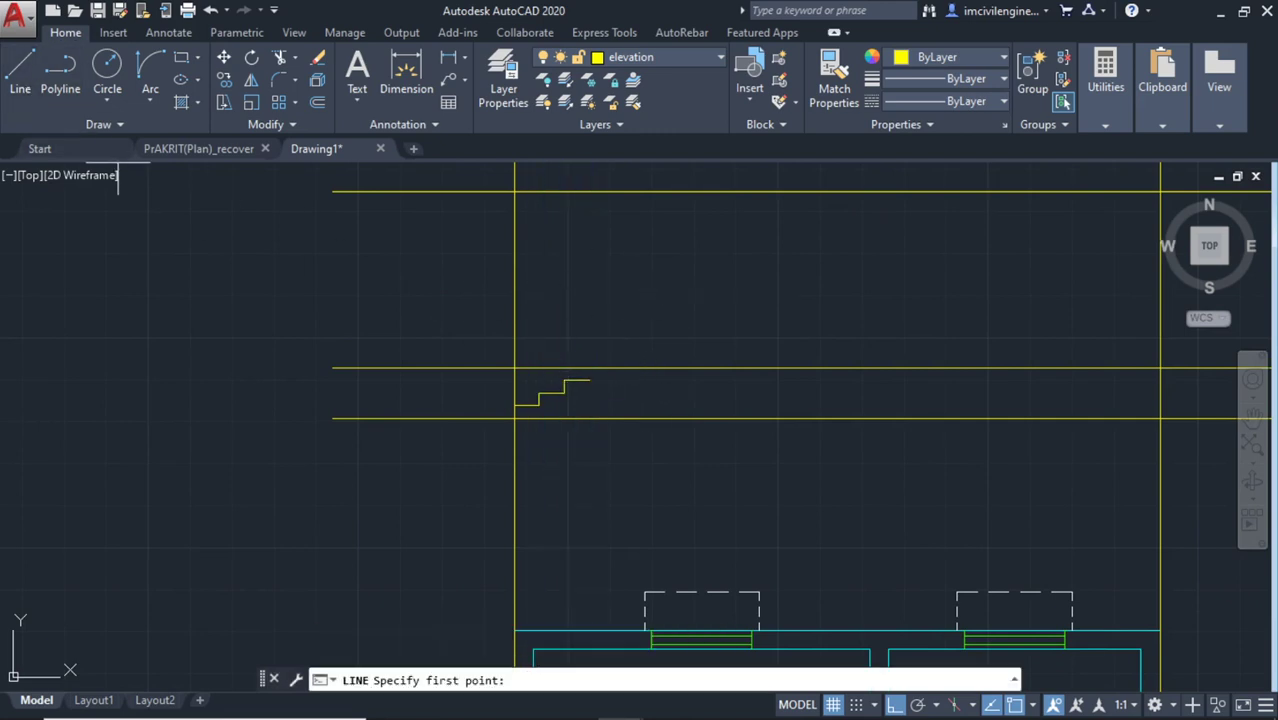
pyautogui.scroll(3, 587, 376)
pyautogui.click(587, 376)
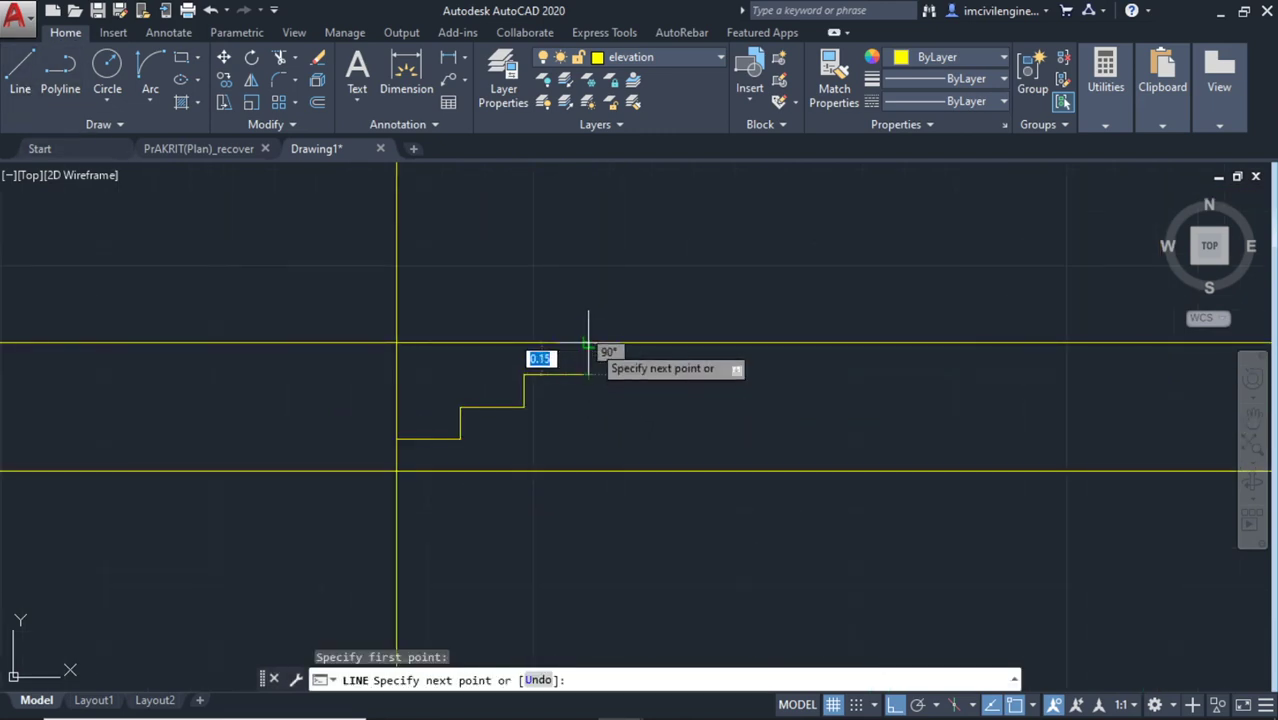
pyautogui.click(588, 343)
pyautogui.press('Escape')
pyautogui.scroll(-5, 706, 291)
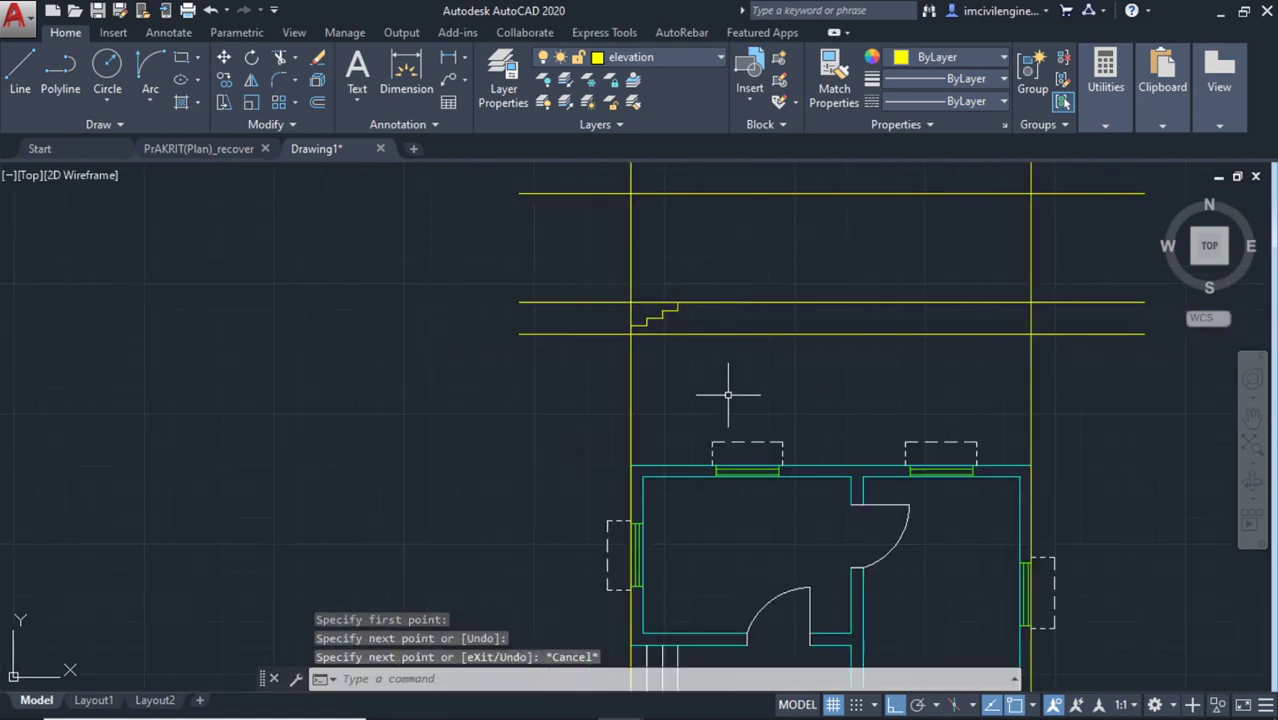
# Add the final top-step vertical segment closing the right end of the plinth outline
pyautogui.moveTo(728, 395); pyautogui.dragTo(571, 333, button='middle')
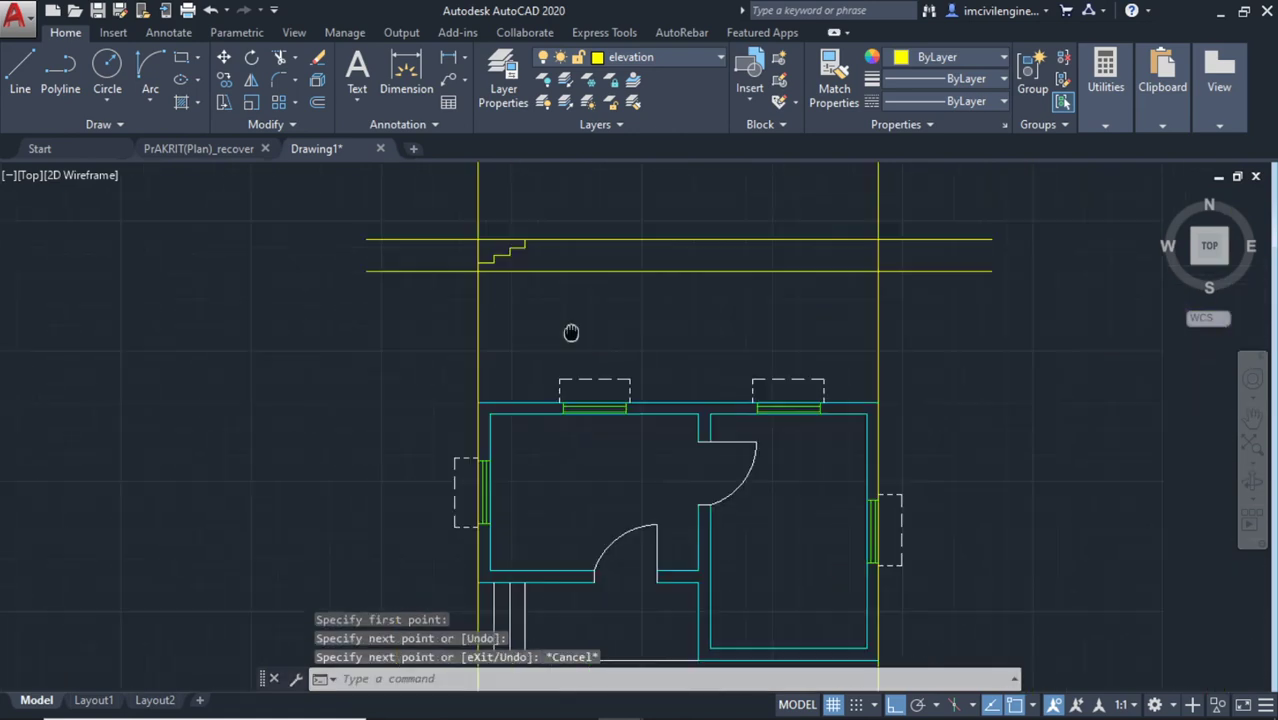
pyautogui.click(20, 70)
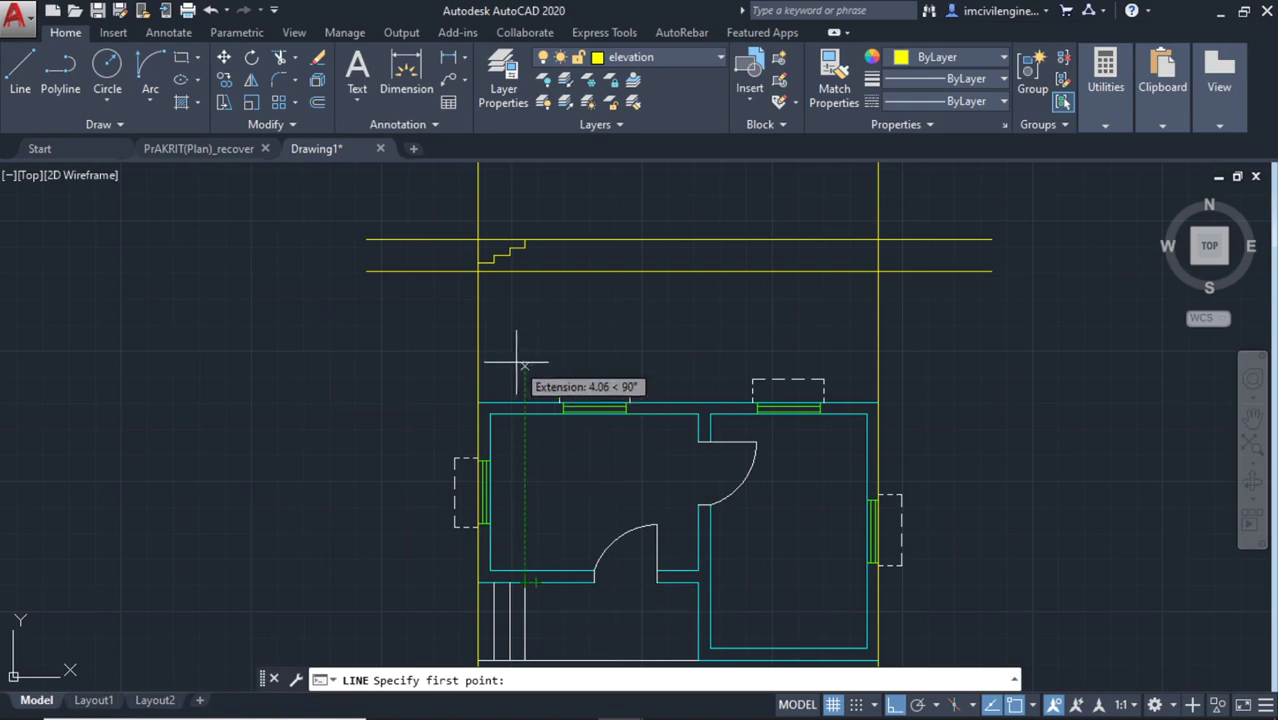
pyautogui.click(524, 270)
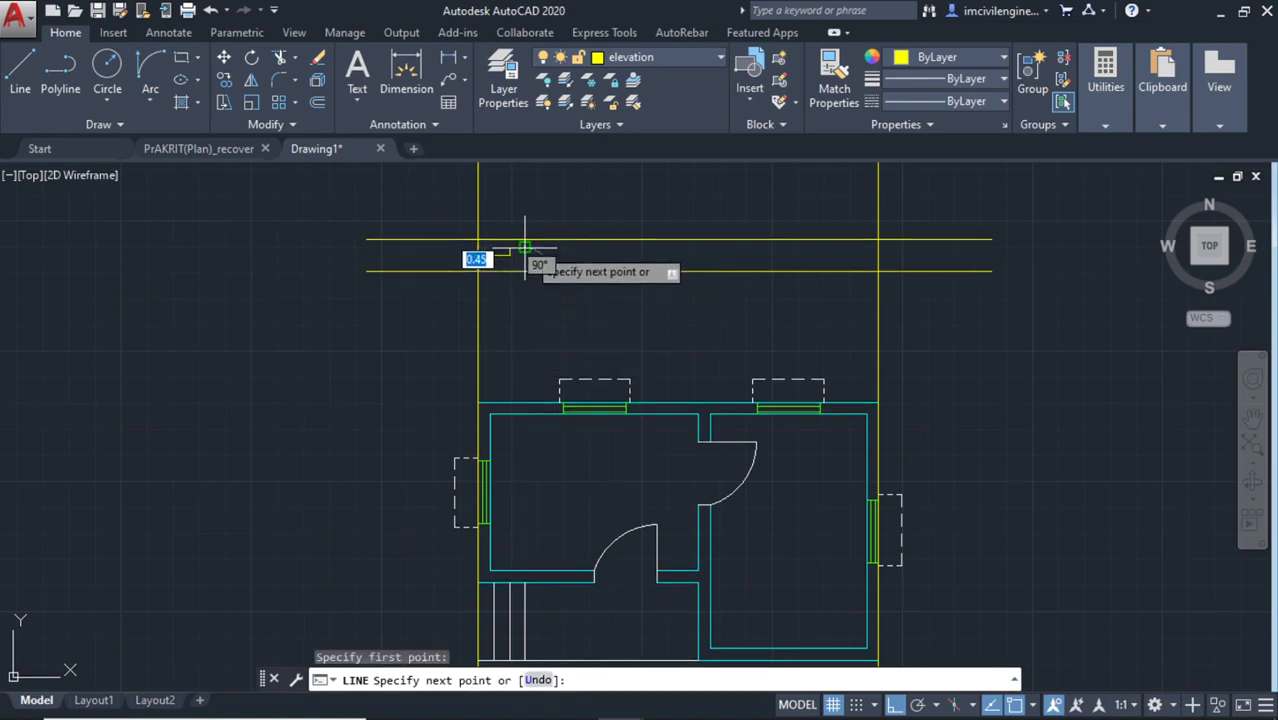
pyautogui.click(525, 243)
pyautogui.press('Escape')
pyautogui.scroll(-2, 628, 281)
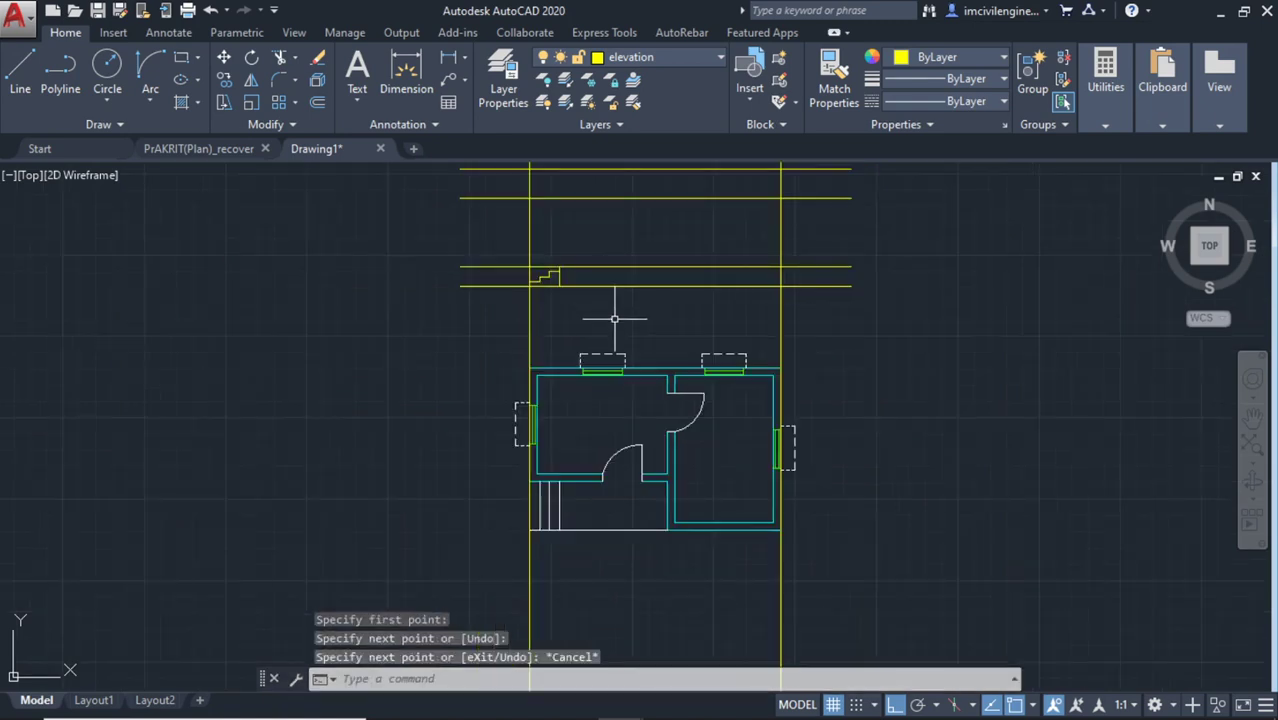
pyautogui.moveTo(607, 299)
pyautogui.mouseDown(button='middle')
pyautogui.moveTo(420, 370)
pyautogui.moveTo(467, 254)
pyautogui.mouseUp(button='middle')
pyautogui.moveTo(502, 455); pyautogui.dragTo(536, 582, button='middle')
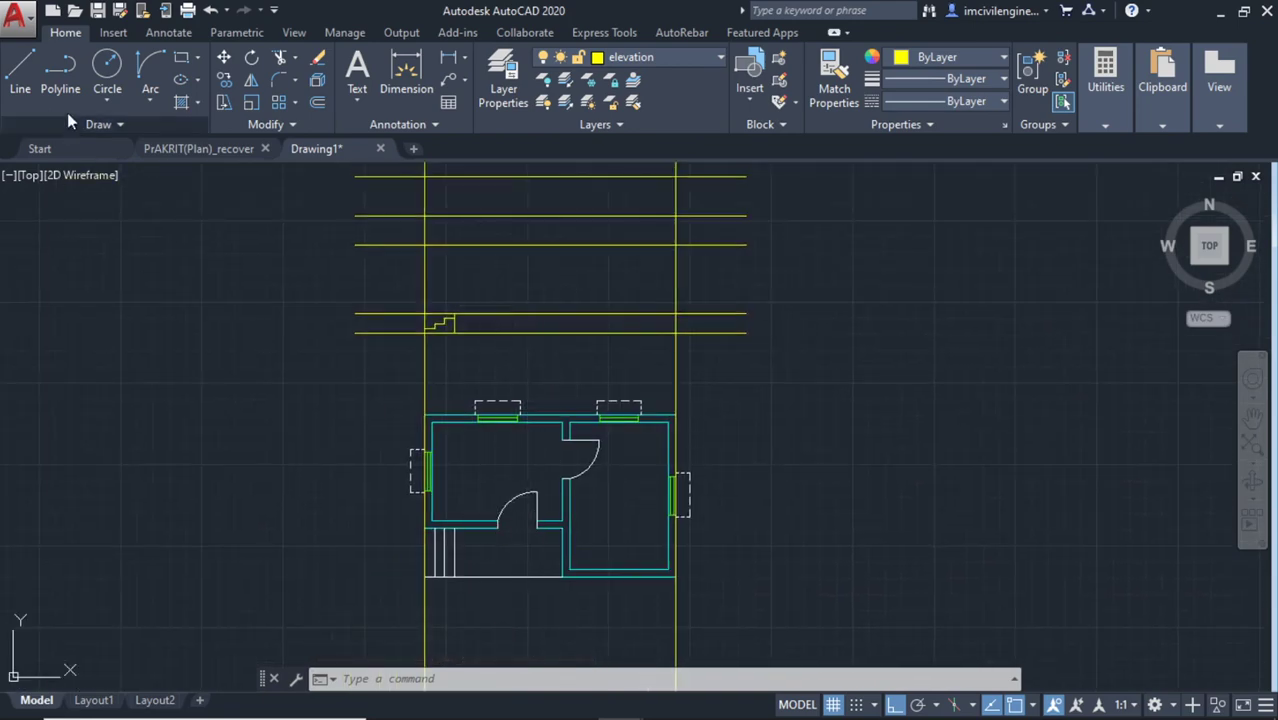
pyautogui.click(100, 123)
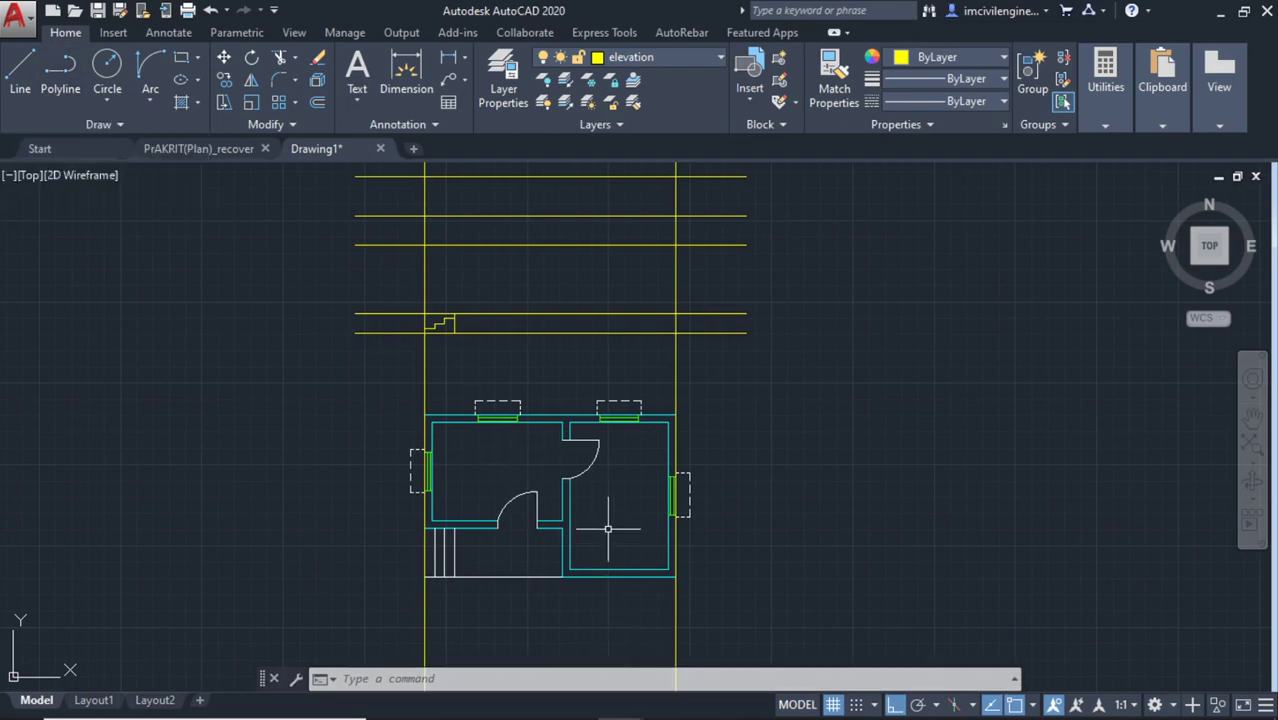
pyautogui.moveTo(607, 527); pyautogui.dragTo(473, 491, button='middle')
pyautogui.scroll(5, 488, 378)
# Start copying the top-right window outline, then cancel the copy before placing it
pyautogui.click(565, 395)
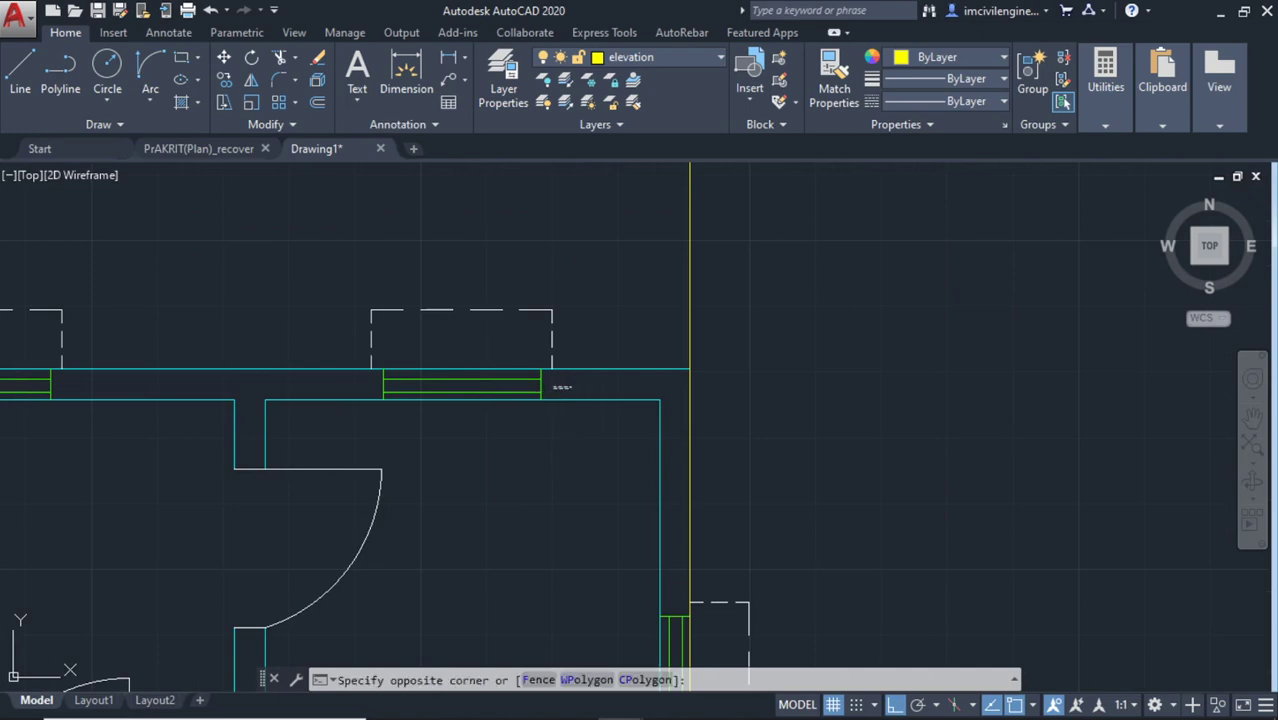
pyautogui.click(350, 370)
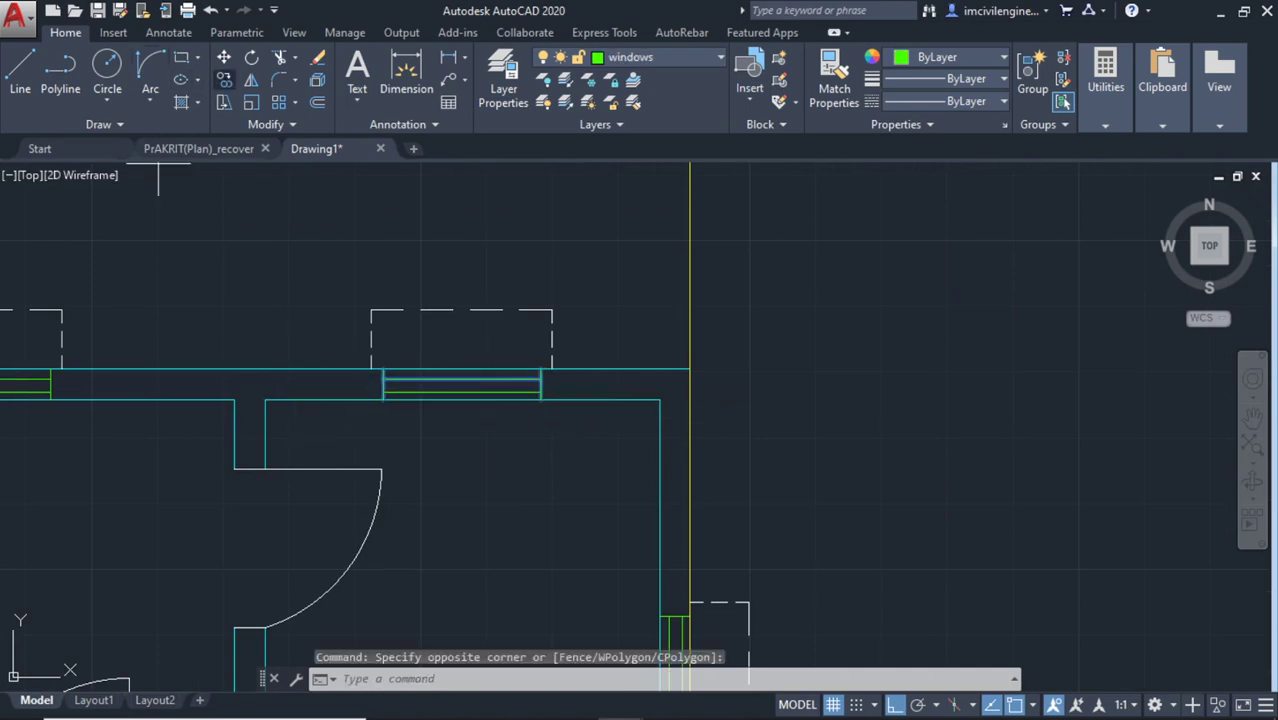
pyautogui.click(251, 57)
pyautogui.click(541, 369)
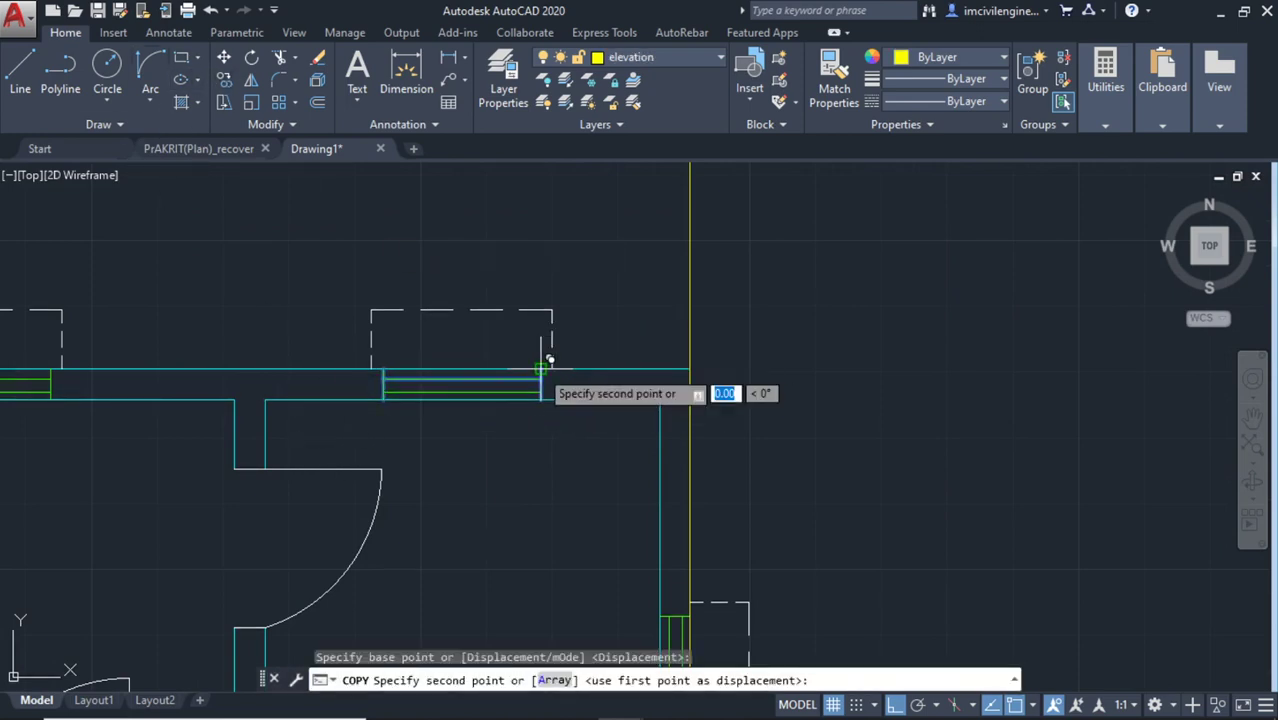
pyautogui.scroll(-3, 538, 540)
pyautogui.moveTo(531, 531); pyautogui.dragTo(542, 430, button='middle')
pyautogui.press('Escape')
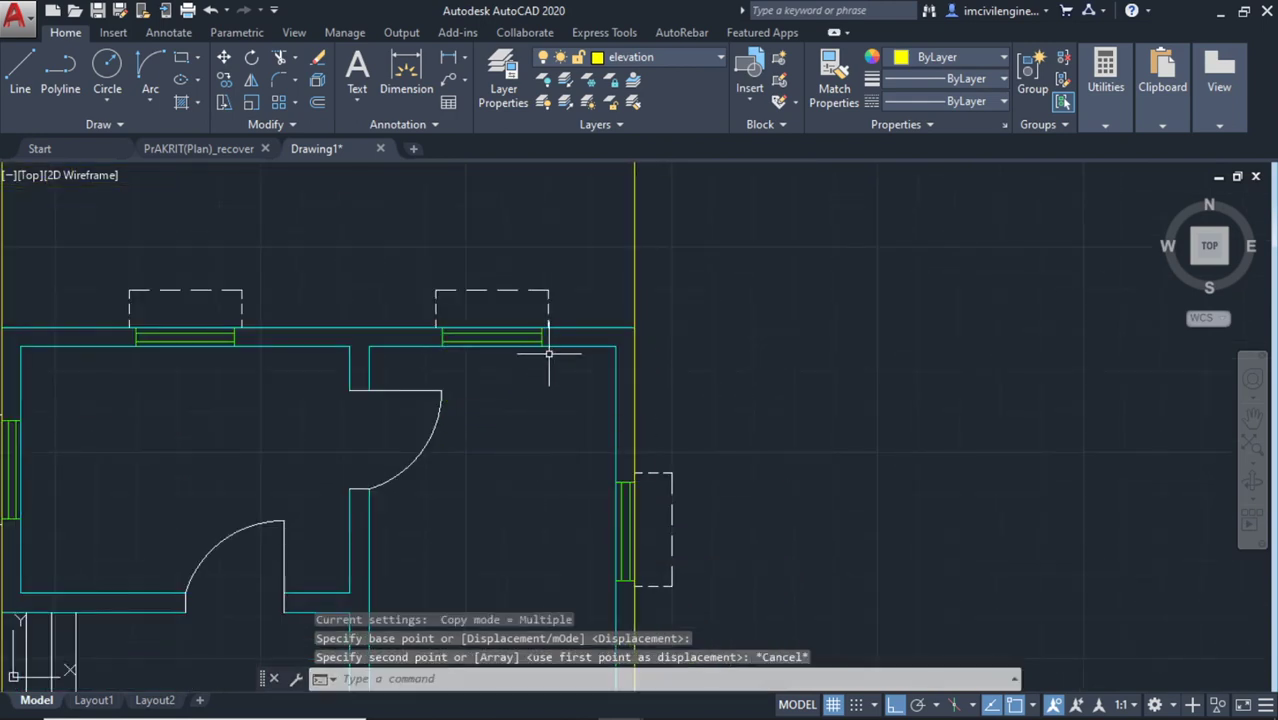
pyautogui.scroll(3, 548, 353)
# Copy the window lines from their top-right corner onto the right-hand room's bottom wall
pyautogui.click(547, 343)
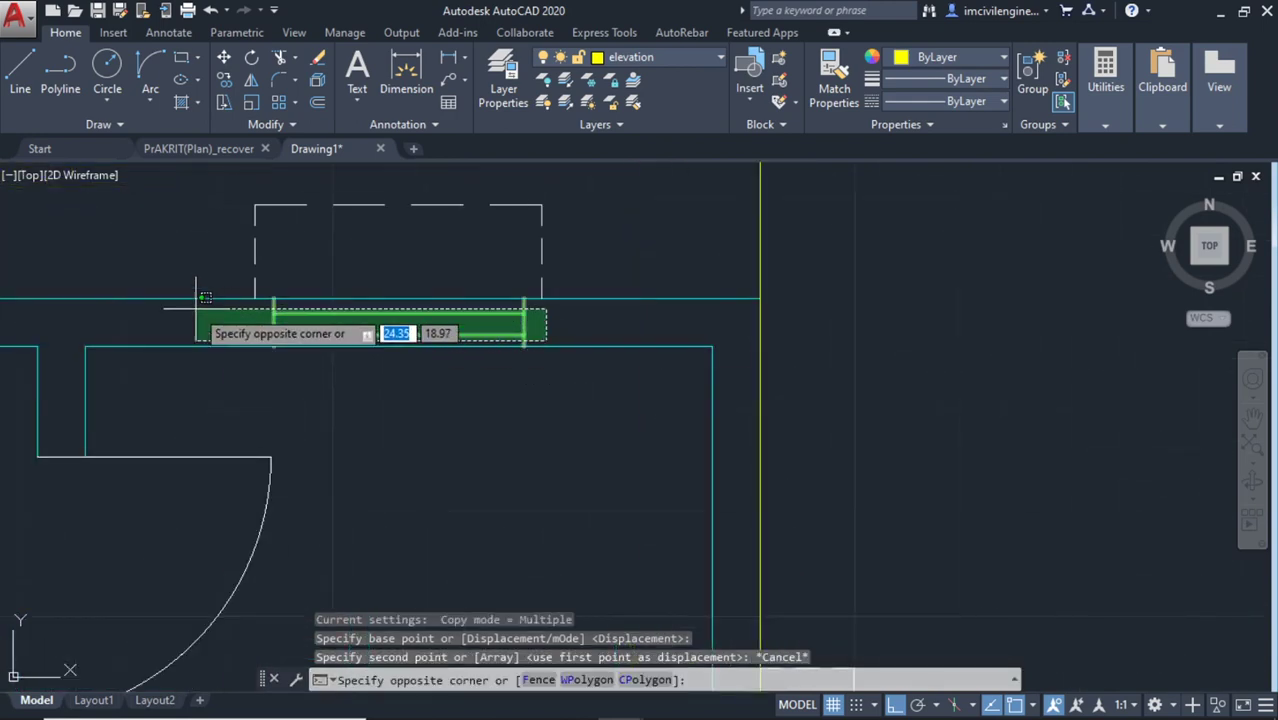
pyautogui.click(241, 302)
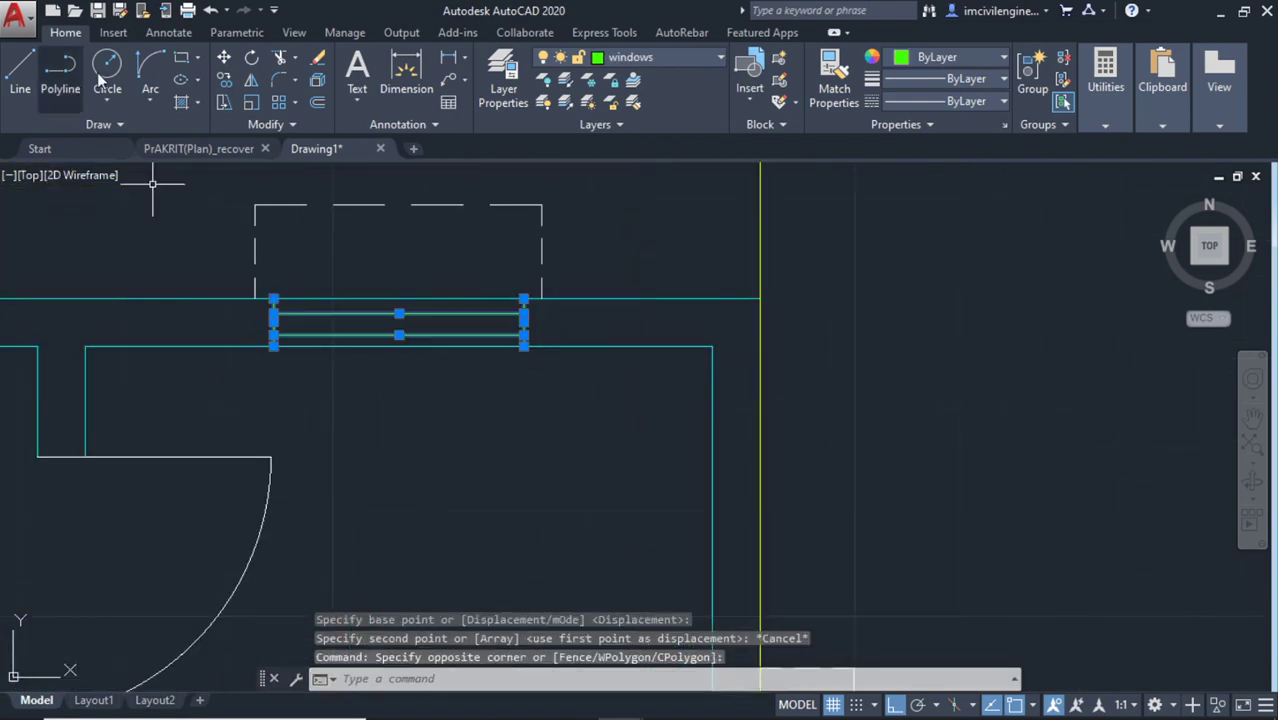
pyautogui.click(224, 79)
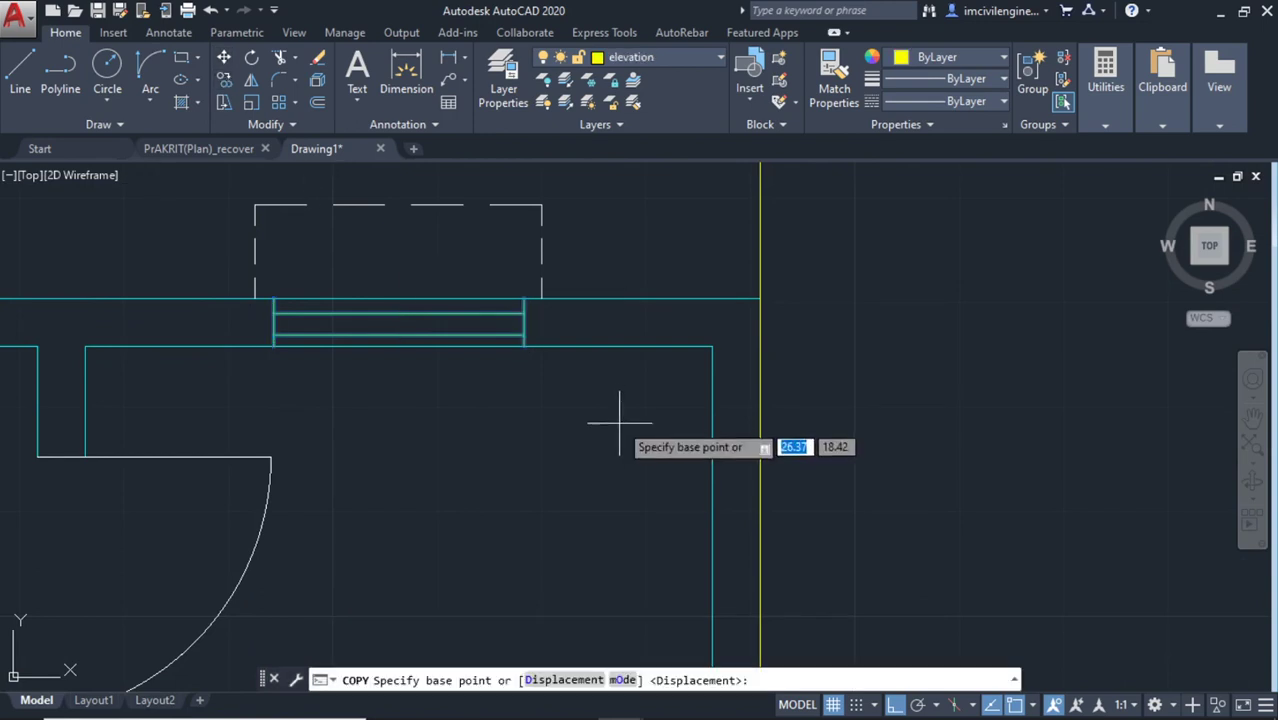
pyautogui.click(524, 300)
pyautogui.scroll(-3, 524, 530)
pyautogui.moveTo(507, 262); pyautogui.dragTo(513, 251, button='middle')
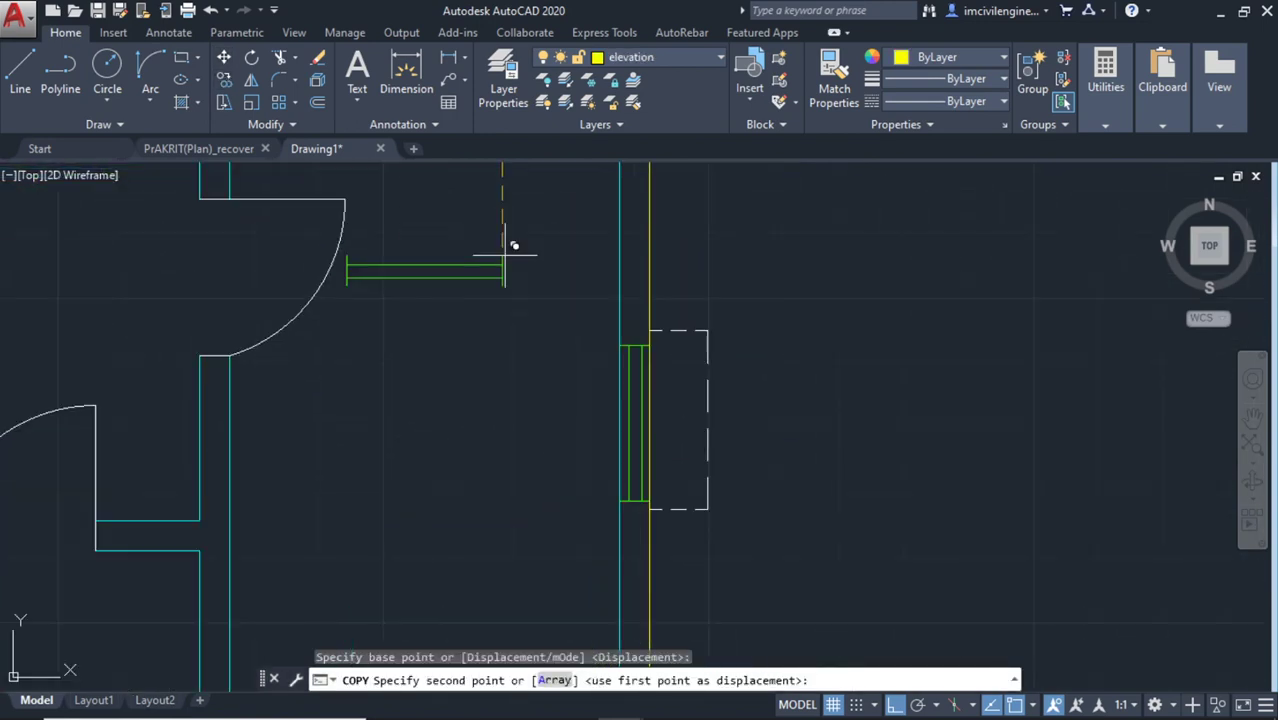
pyautogui.moveTo(513, 593); pyautogui.dragTo(555, 540, button='middle')
pyautogui.scroll(3, 494, 423)
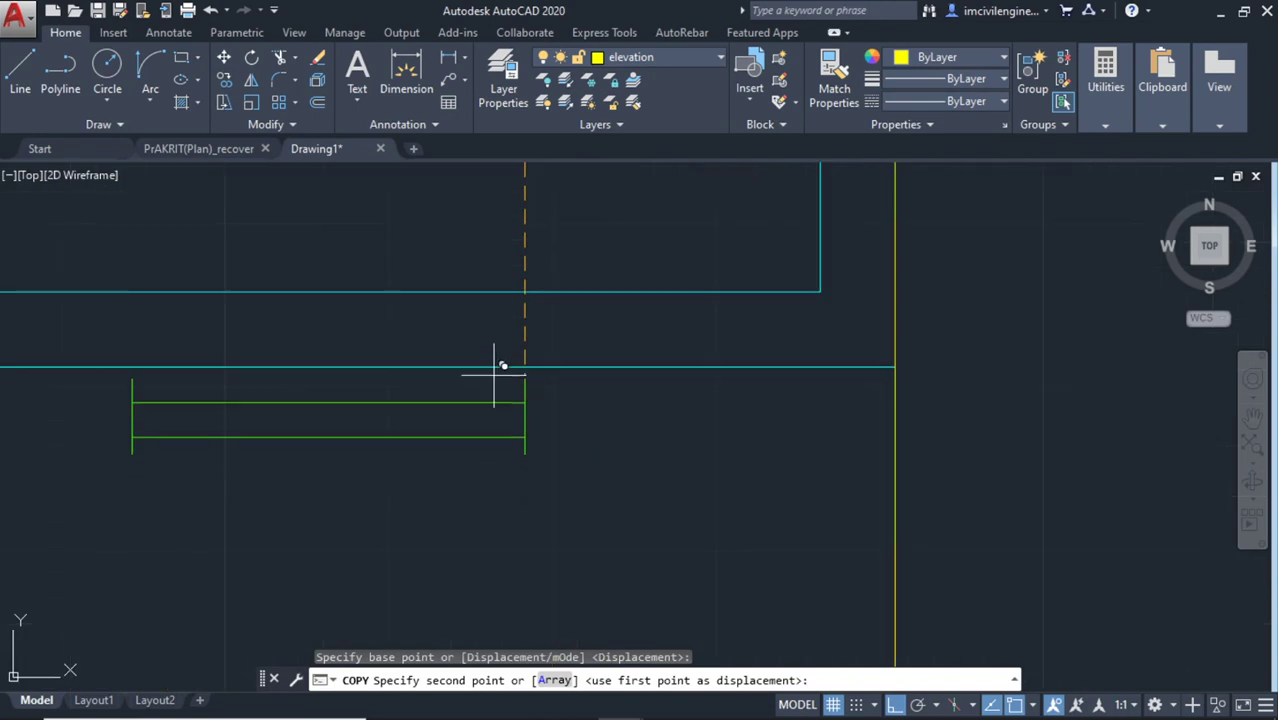
pyautogui.scroll(2, 500, 357)
pyautogui.click(529, 280)
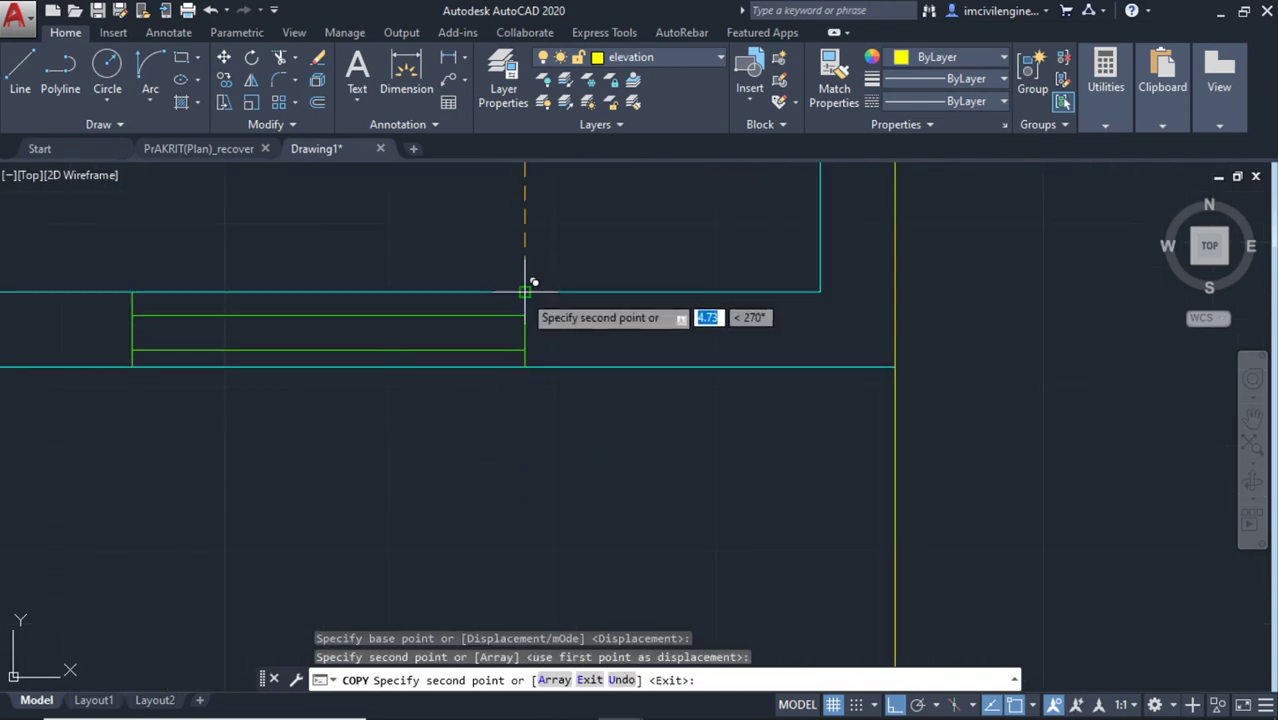
pyautogui.press('Escape')
pyautogui.scroll(-2, 579, 268)
pyautogui.moveTo(579, 268)
pyautogui.mouseDown(button='middle')
pyautogui.moveTo(510, 283)
pyautogui.moveTo(510, 358)
pyautogui.mouseUp(button='middle')
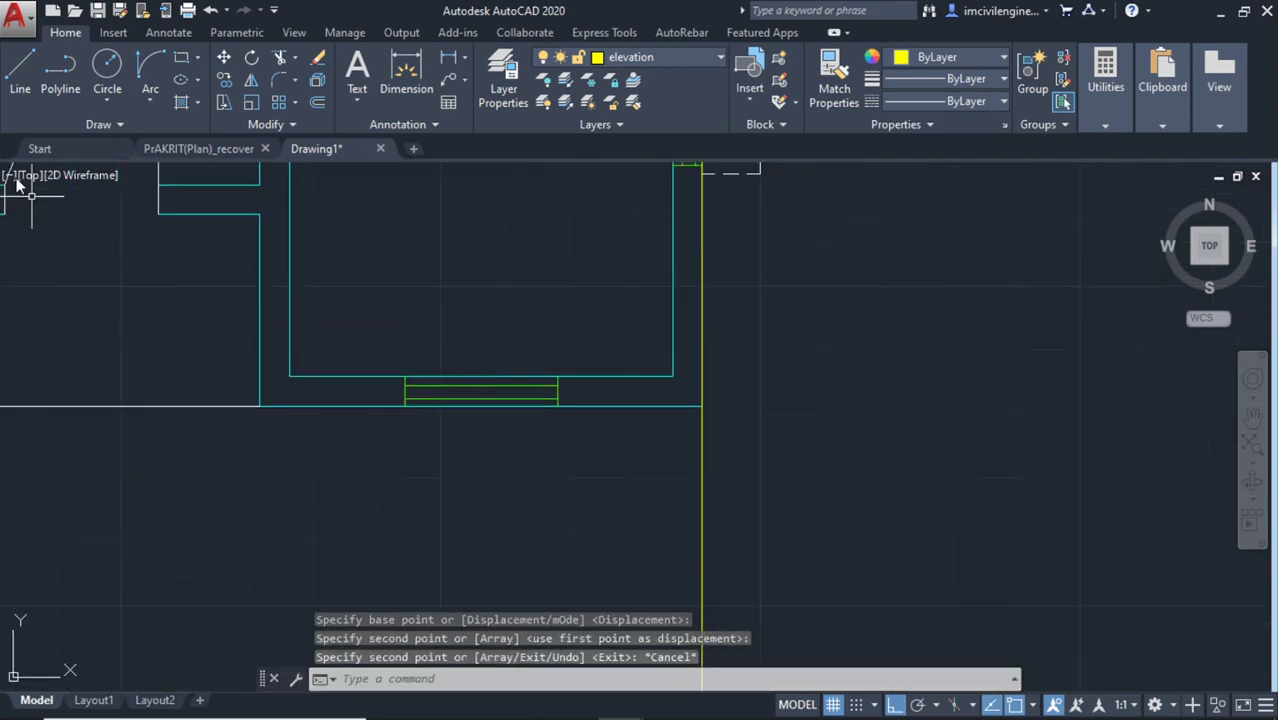
pyautogui.click(21, 92)
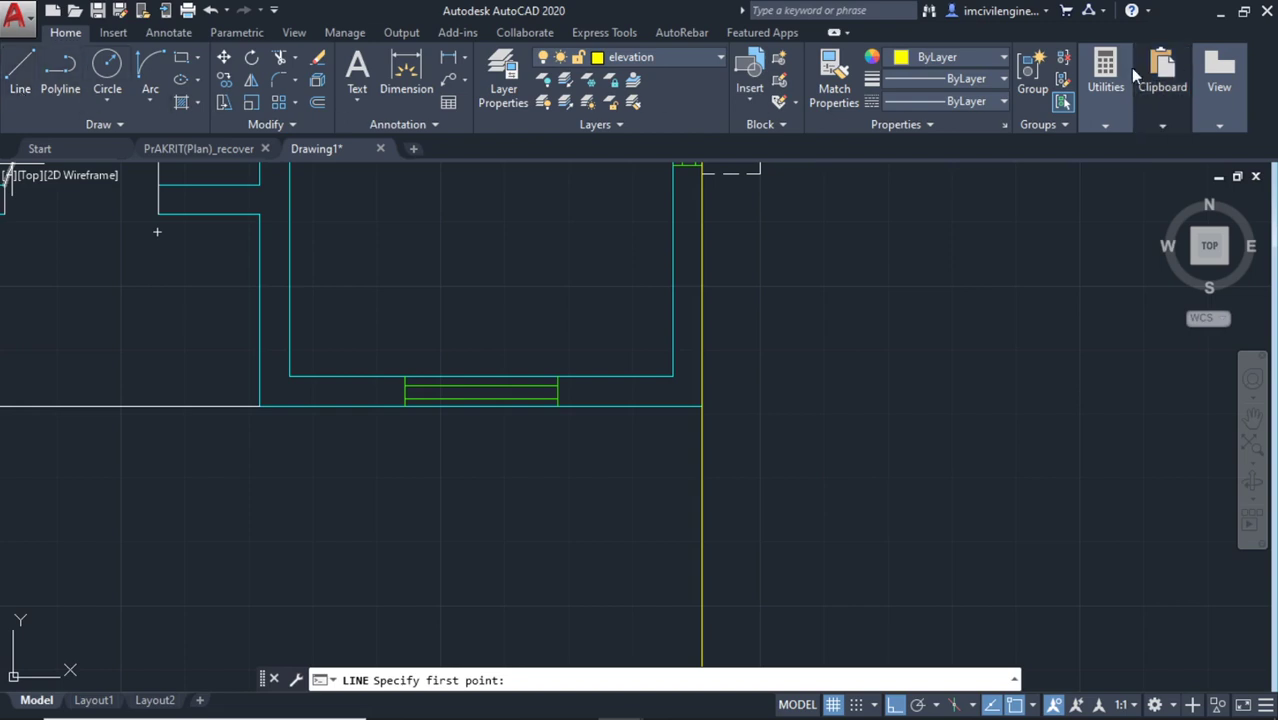
# Make windows the current layer and check the right-wall window outline
pyautogui.click(670, 60)
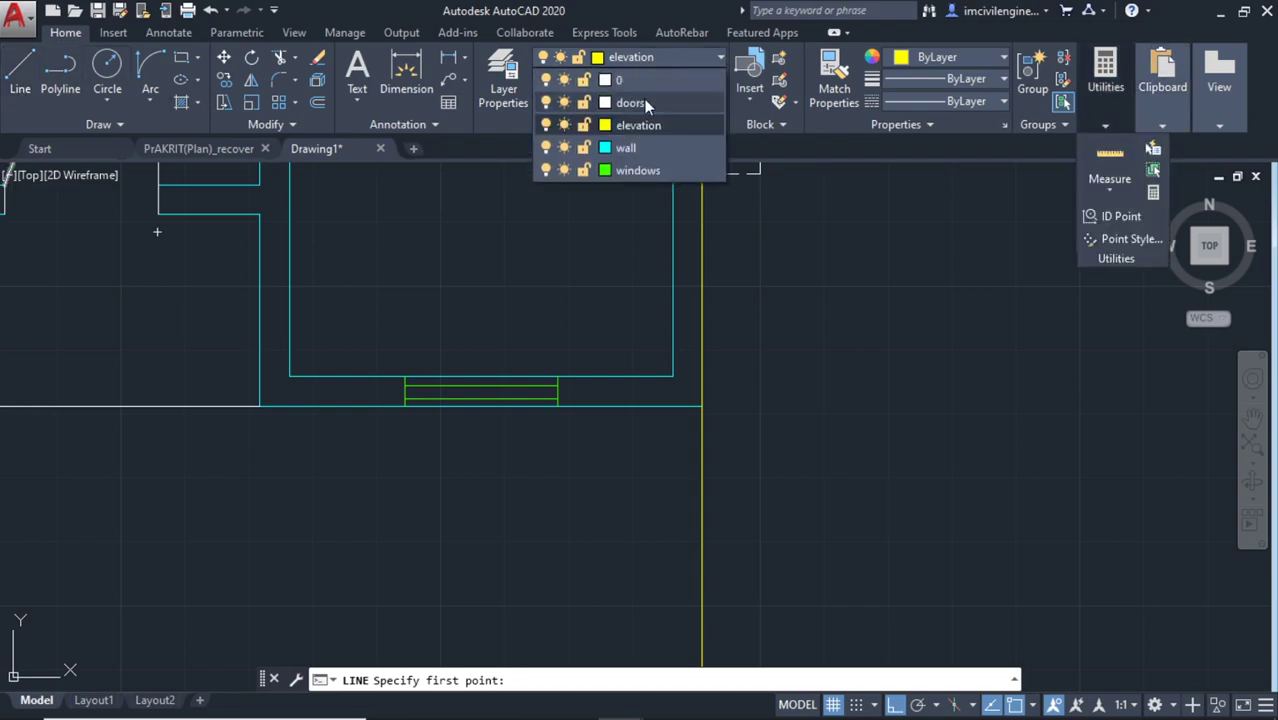
pyautogui.click(638, 172)
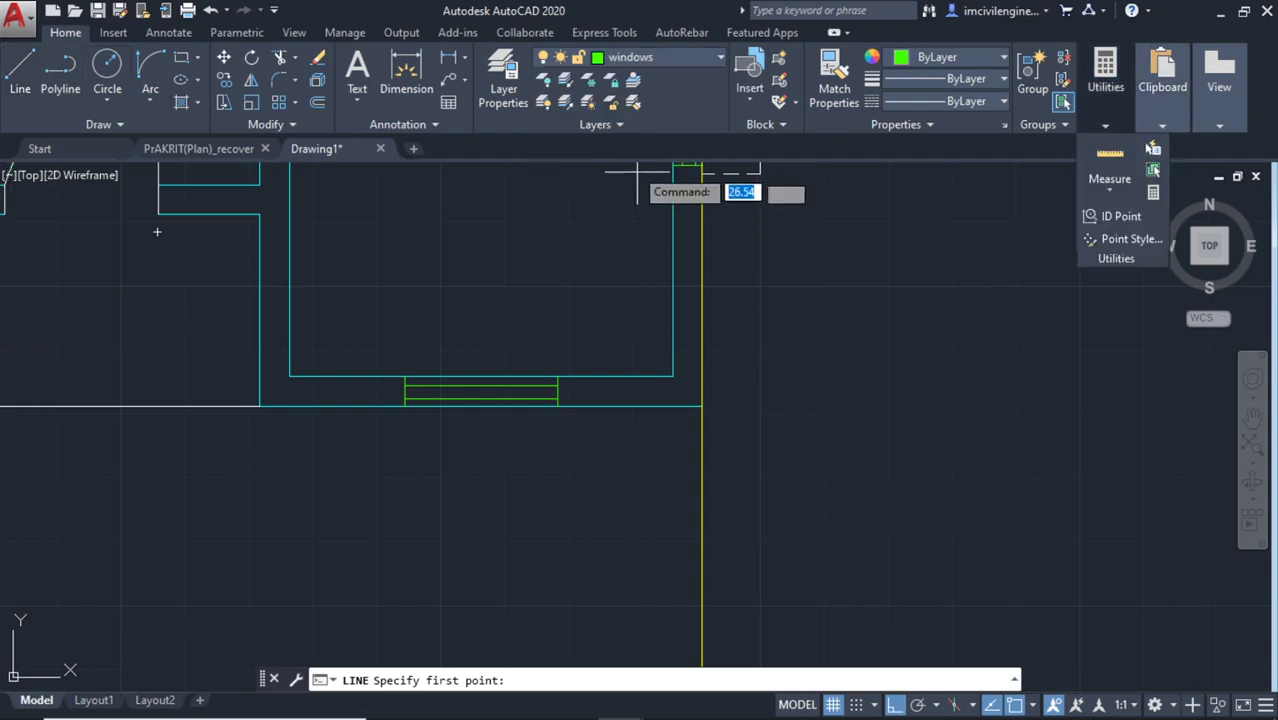
pyautogui.press('Escape')
pyautogui.scroll(-4, 559, 304)
pyautogui.moveTo(559, 304); pyautogui.dragTo(572, 421, button='middle')
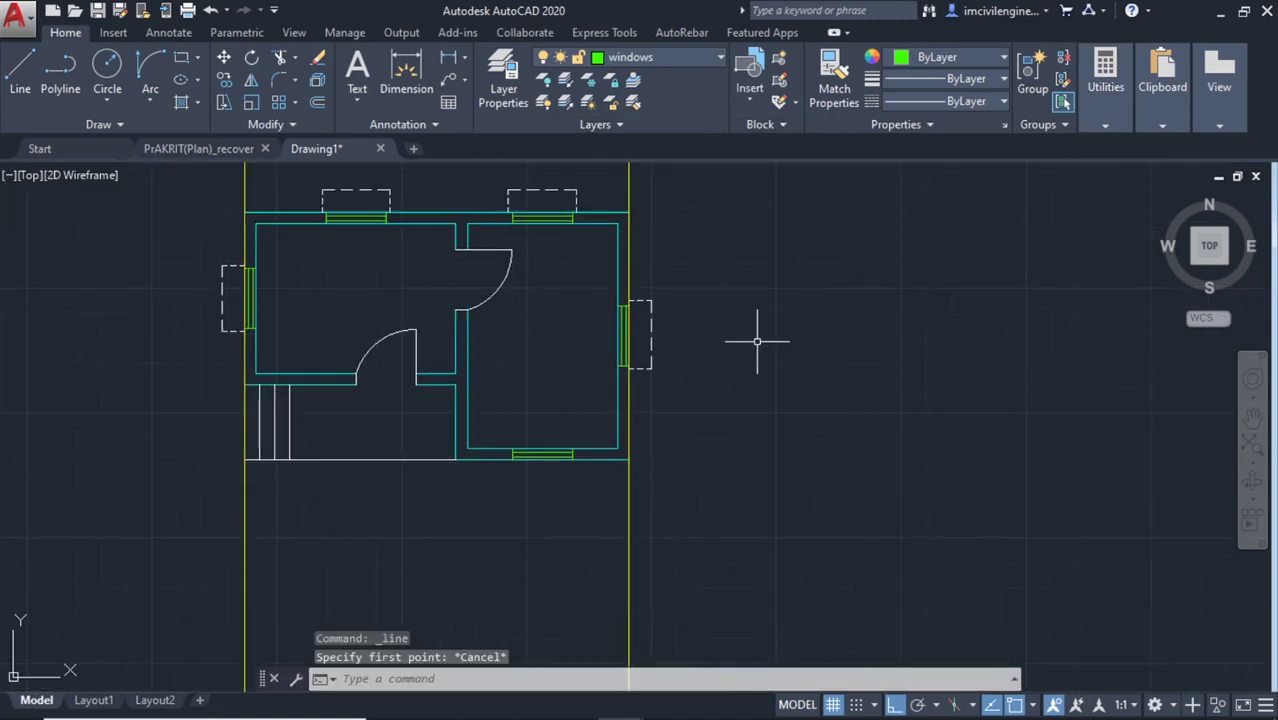
pyautogui.click(675, 397)
pyautogui.click(641, 313)
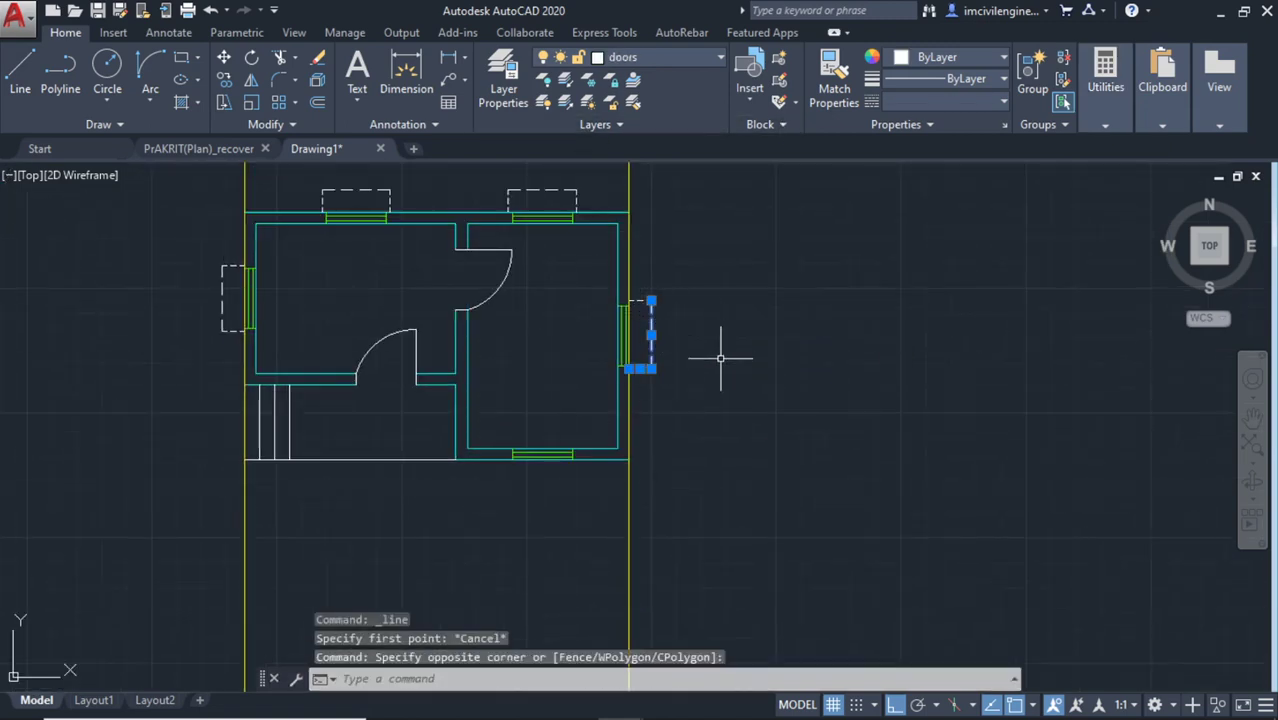
pyautogui.press('Escape')
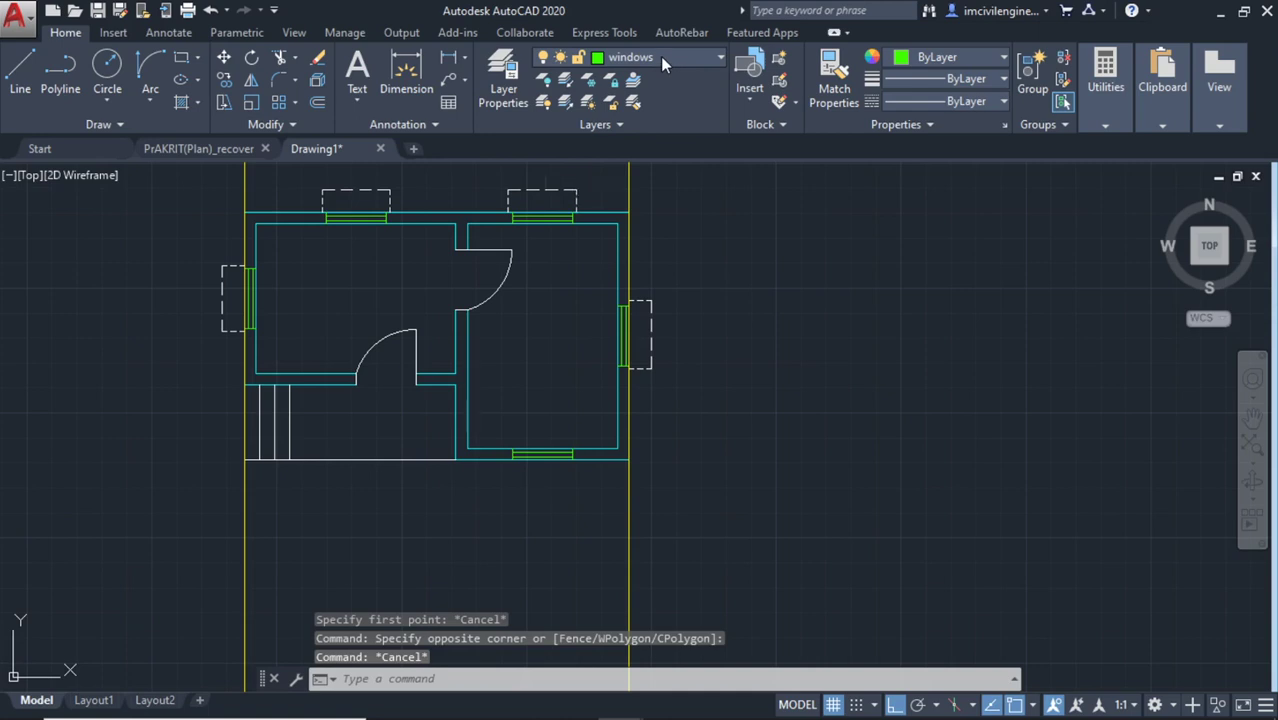
# Switch the current layer to doors and the current linetype to DASHED
pyautogui.click(660, 58)
pyautogui.click(632, 102)
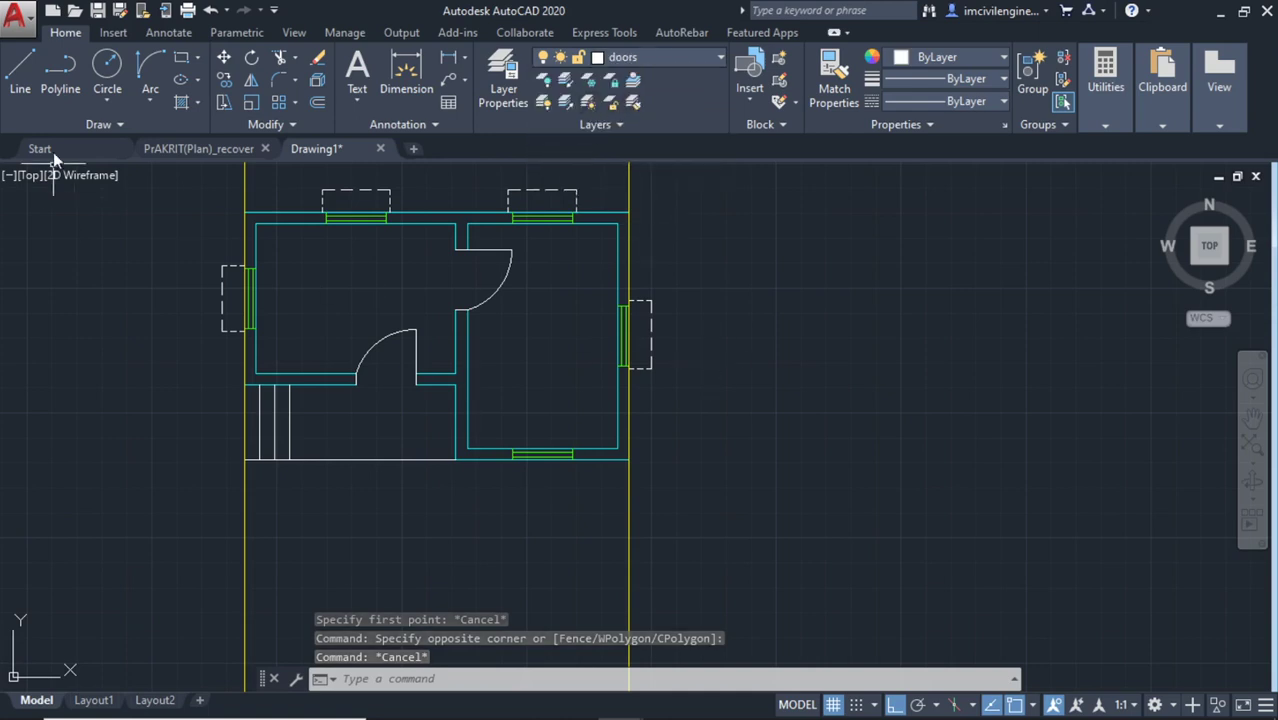
pyautogui.click(20, 72)
pyautogui.scroll(2, 485, 495)
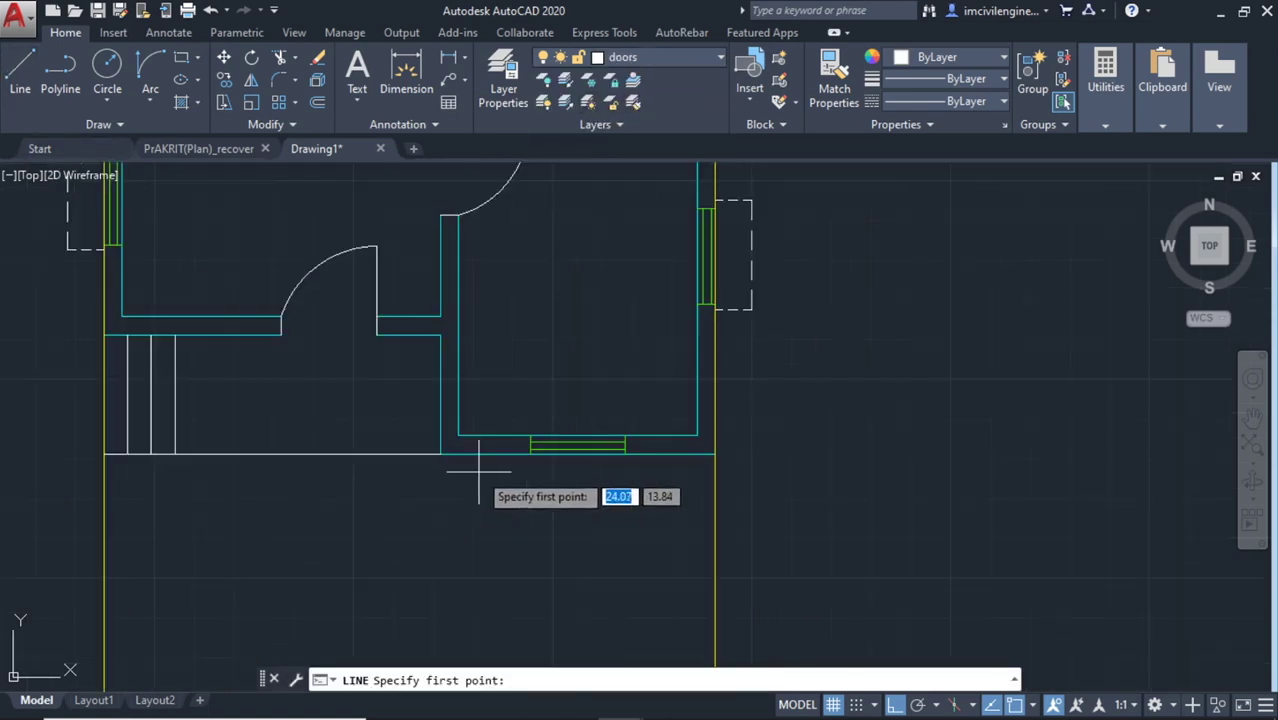
pyautogui.scroll(4, 525, 470)
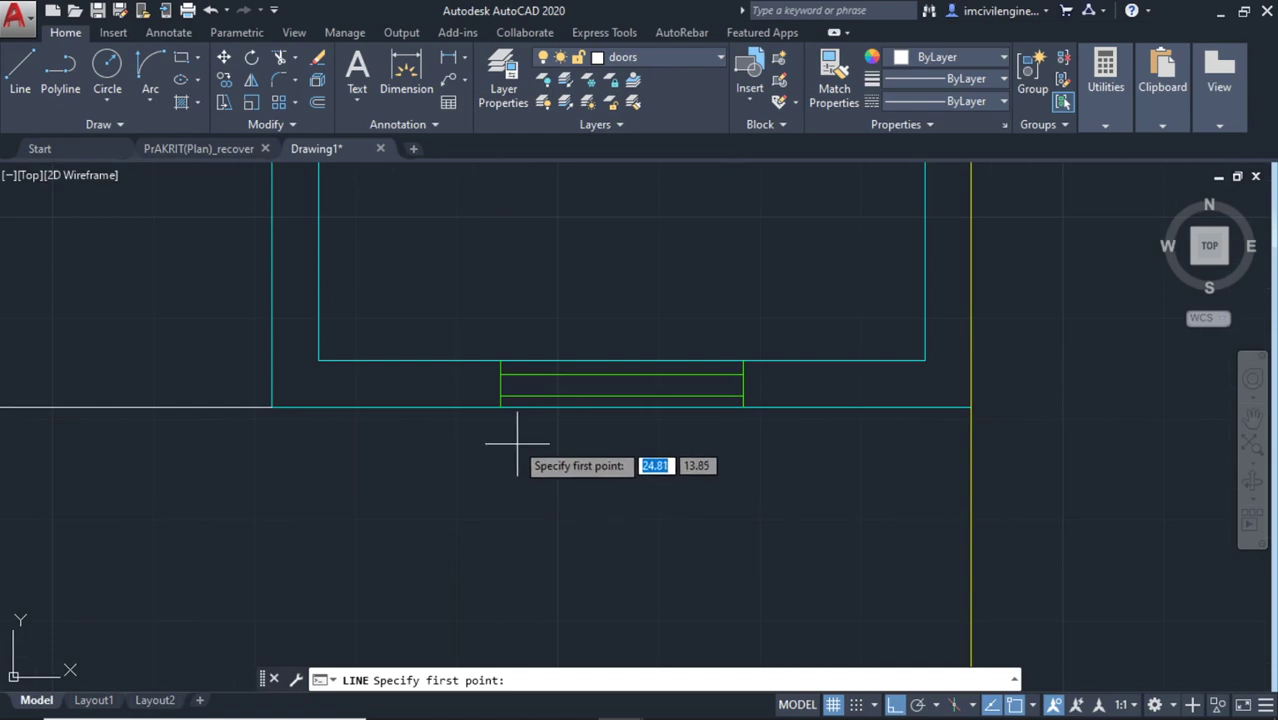
pyautogui.click(960, 103)
pyautogui.click(940, 195)
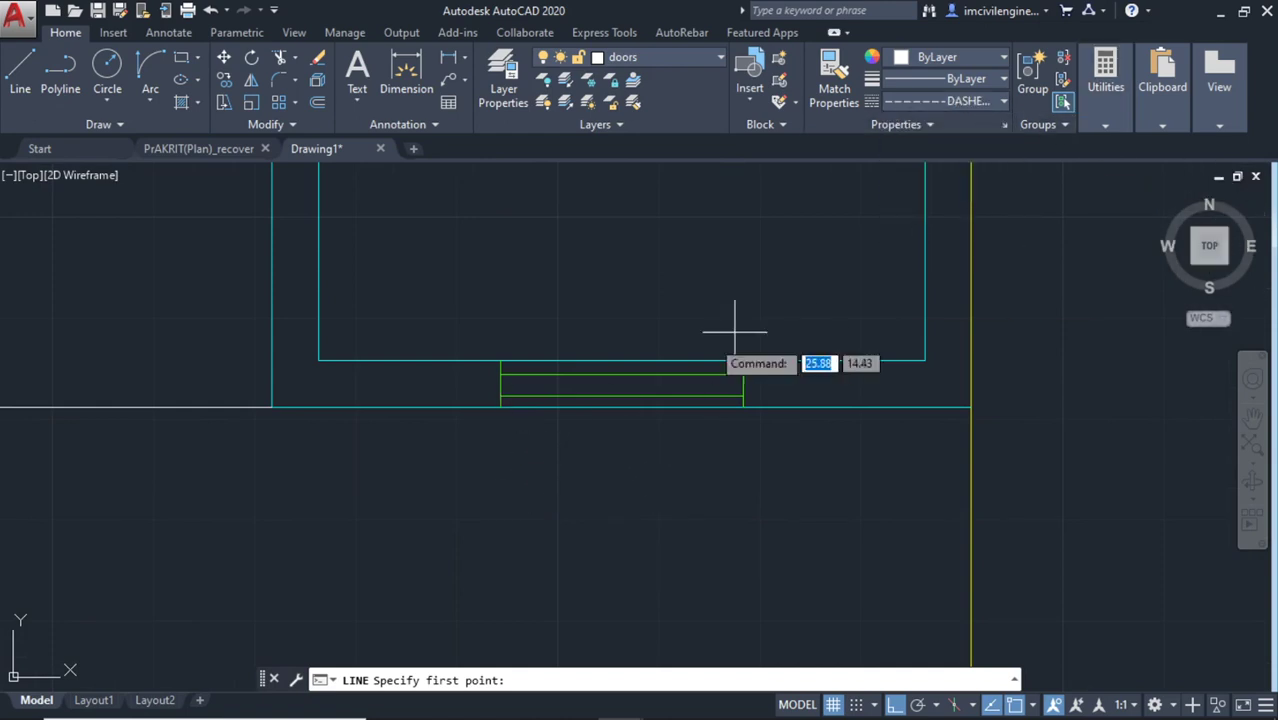
# Draw the three-sided dashed box projecting below the bottom-wall window
pyautogui.click(480, 408)
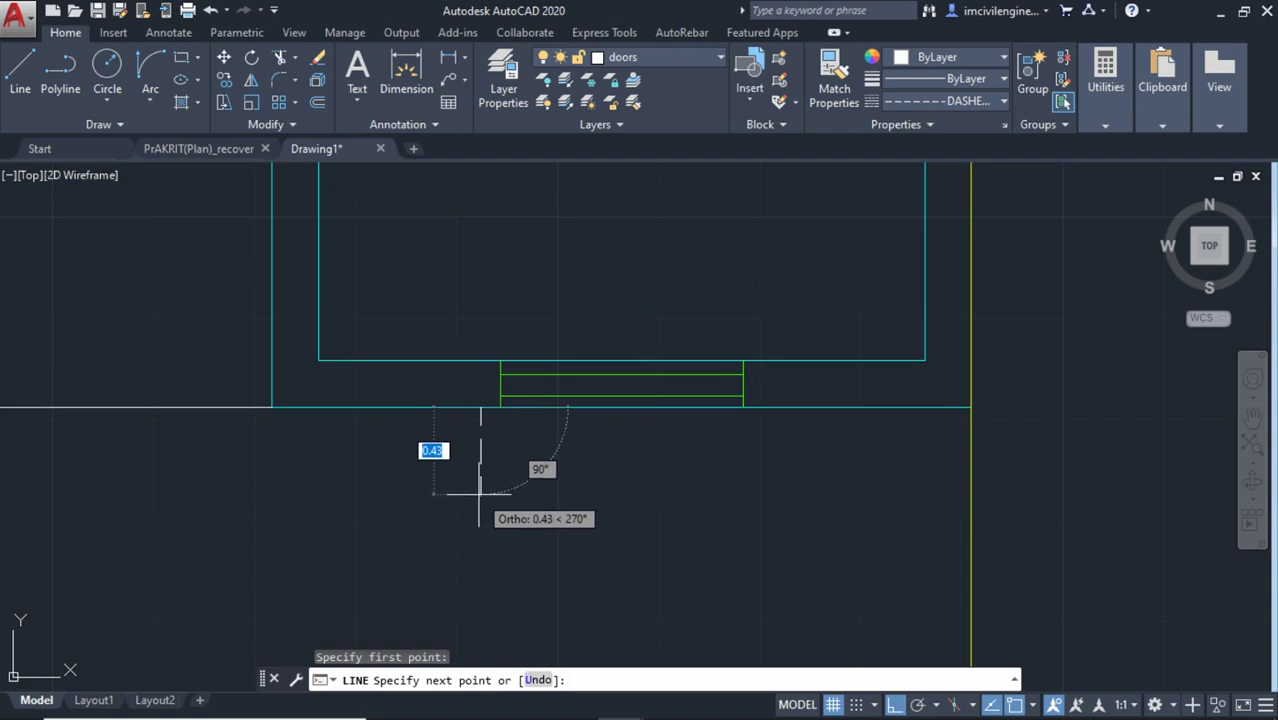
pyautogui.click(480, 494)
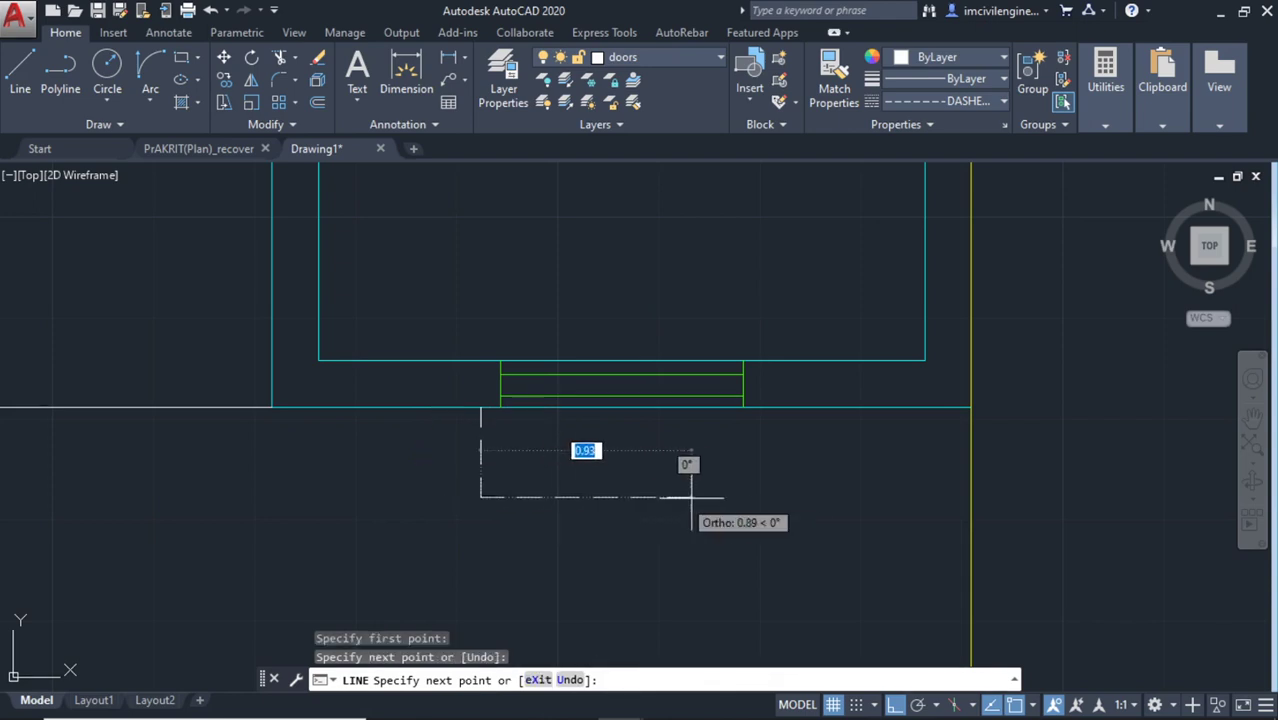
pyautogui.click(765, 495)
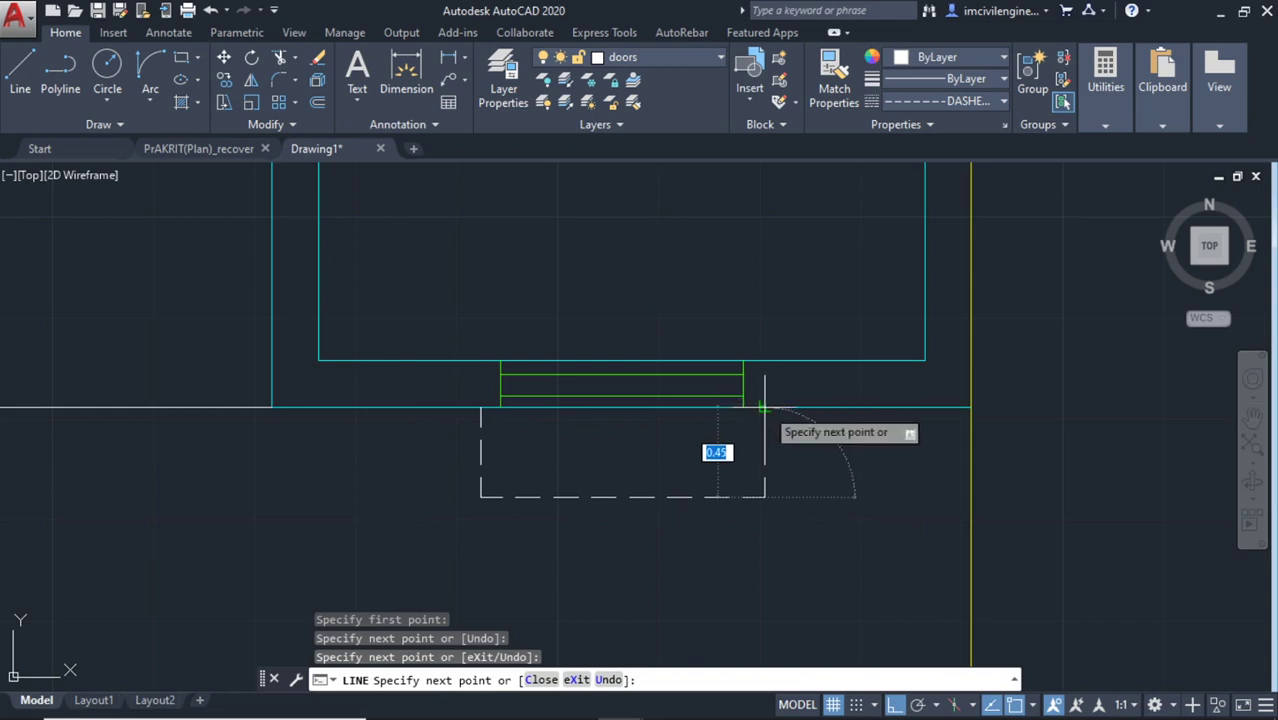
pyautogui.click(765, 407)
pyautogui.press('Escape')
pyautogui.scroll(-10, 702, 330)
pyautogui.scroll(2, 702, 317)
pyautogui.scroll(3, 702, 317)
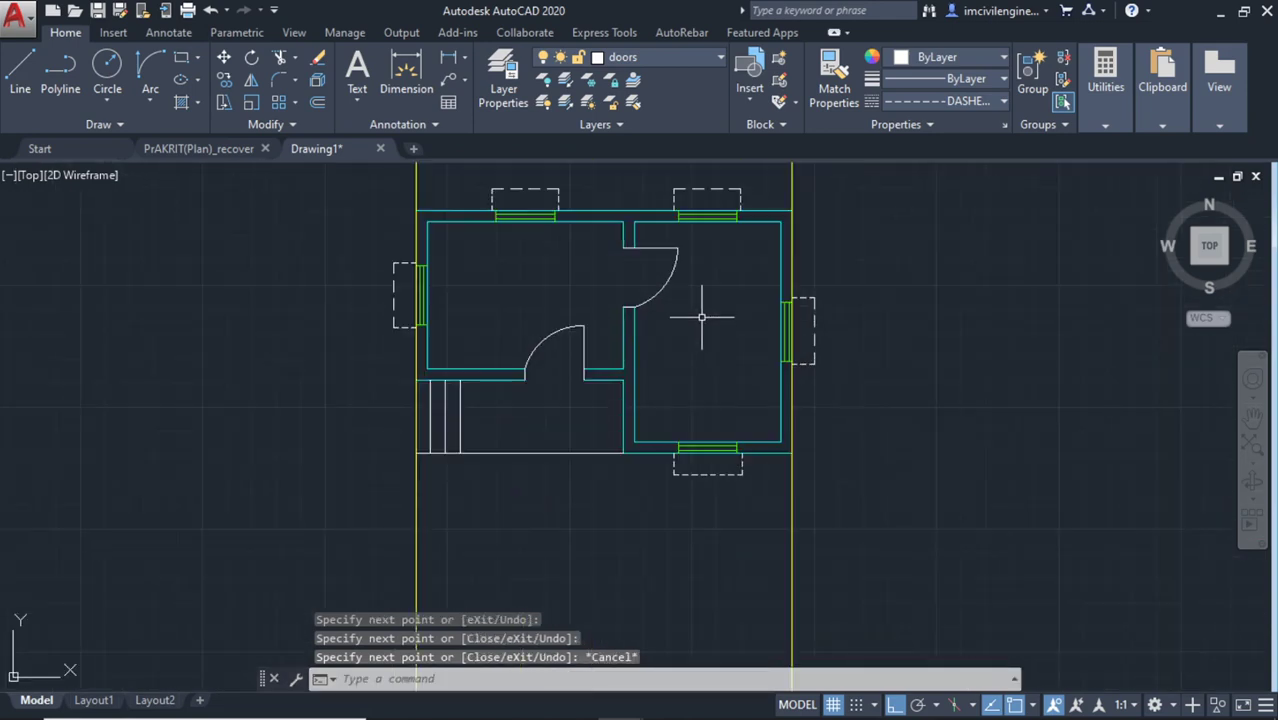
pyautogui.moveTo(707, 255); pyautogui.dragTo(680, 472, button='middle')
# Project vertical xlines from the top window edge and the door-arc end
pyautogui.click(116, 125)
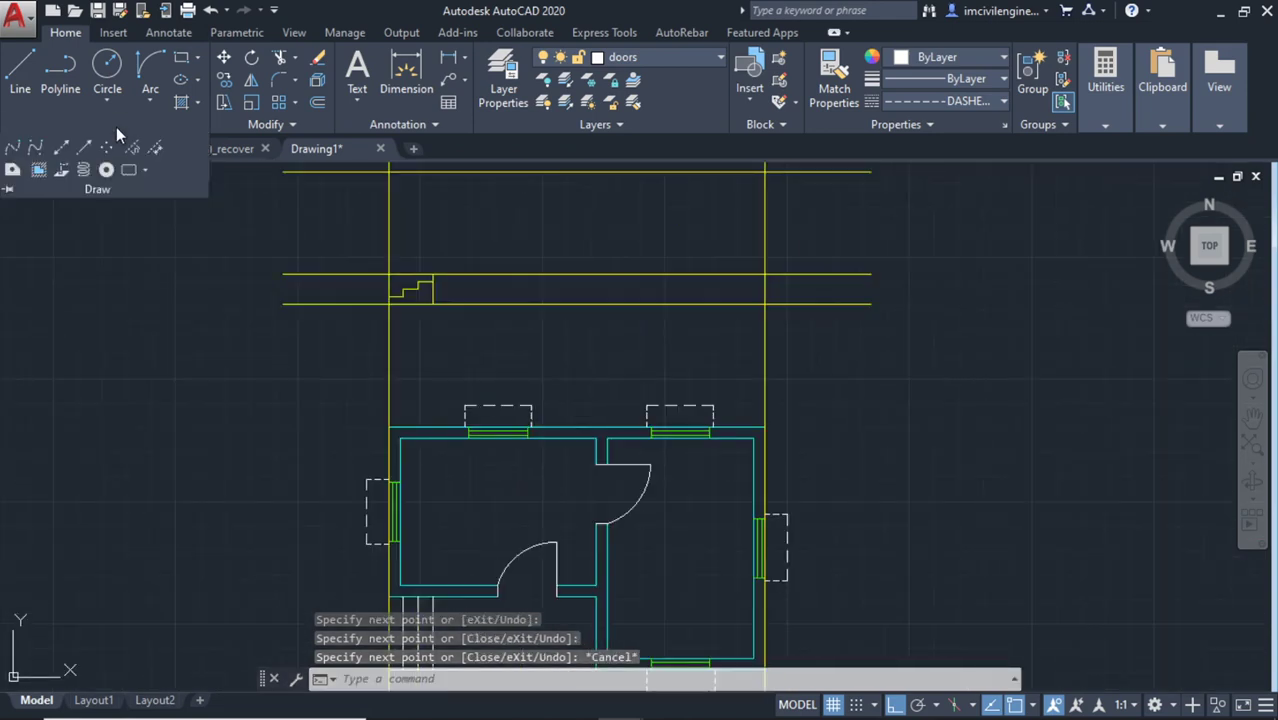
pyautogui.write('xl')
pyautogui.press('Return')
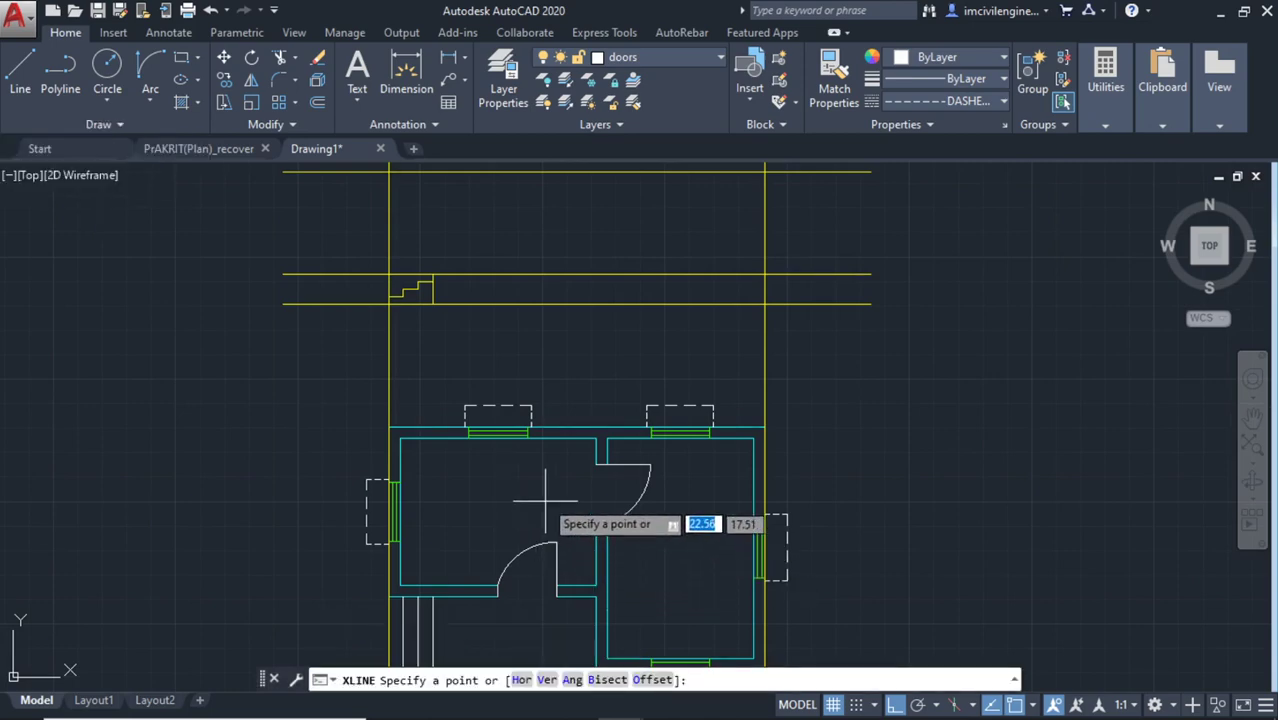
pyautogui.moveTo(542, 500); pyautogui.dragTo(522, 429, button='middle')
pyautogui.click(524, 500)
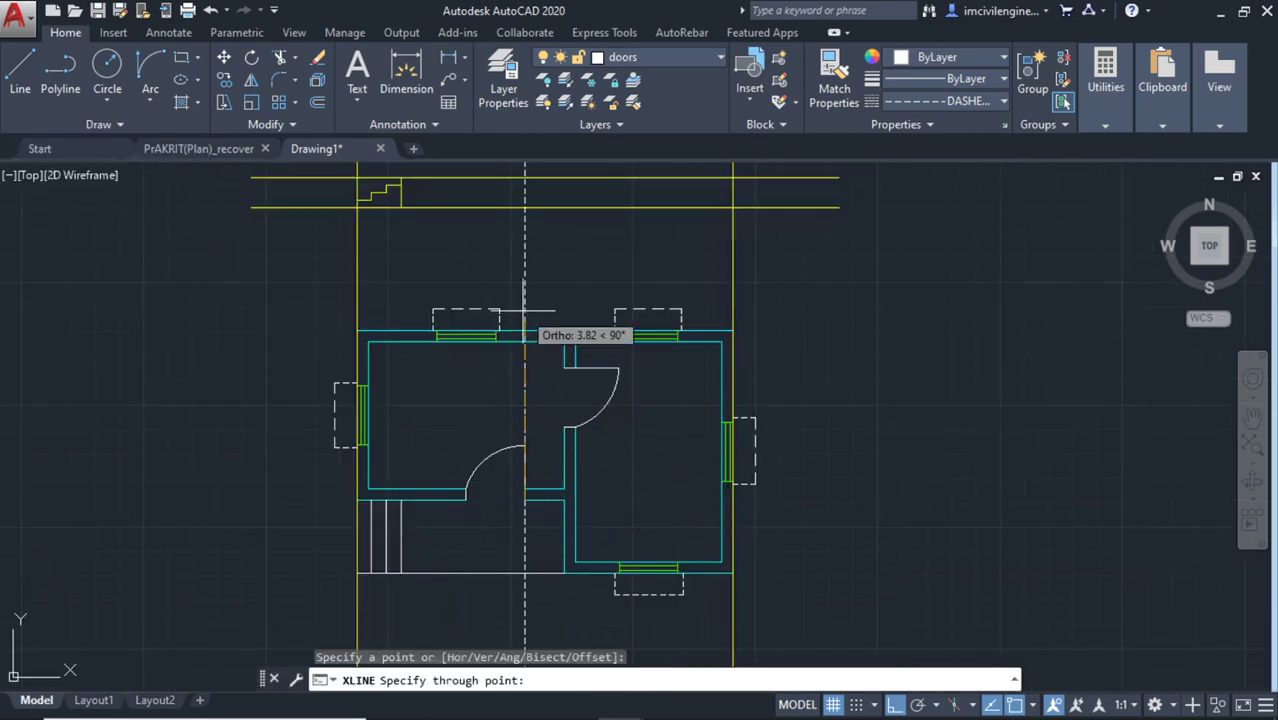
pyautogui.click(524, 240)
pyautogui.press('Escape')
pyautogui.press('Return')
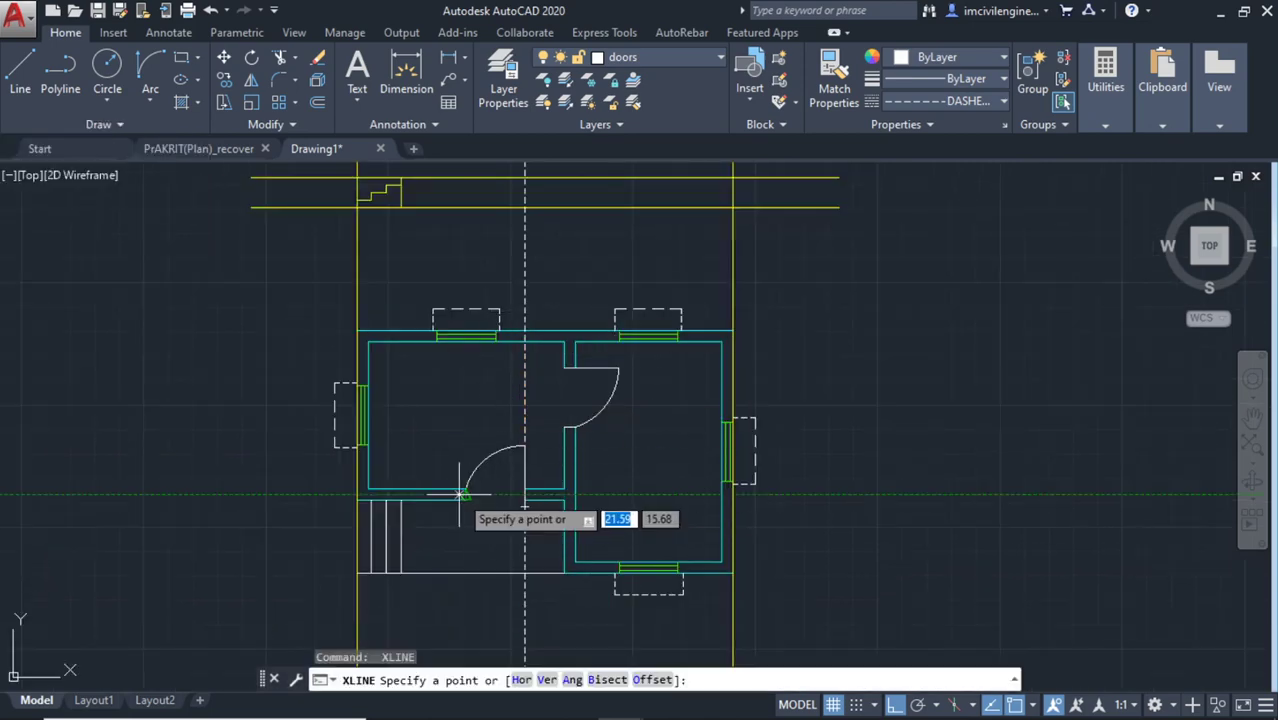
pyautogui.click(465, 490)
pyautogui.click(445, 270)
pyautogui.press('Escape')
# Project vertical xlines from the bottom window's right and left corners
pyautogui.scroll(-2, 623, 275)
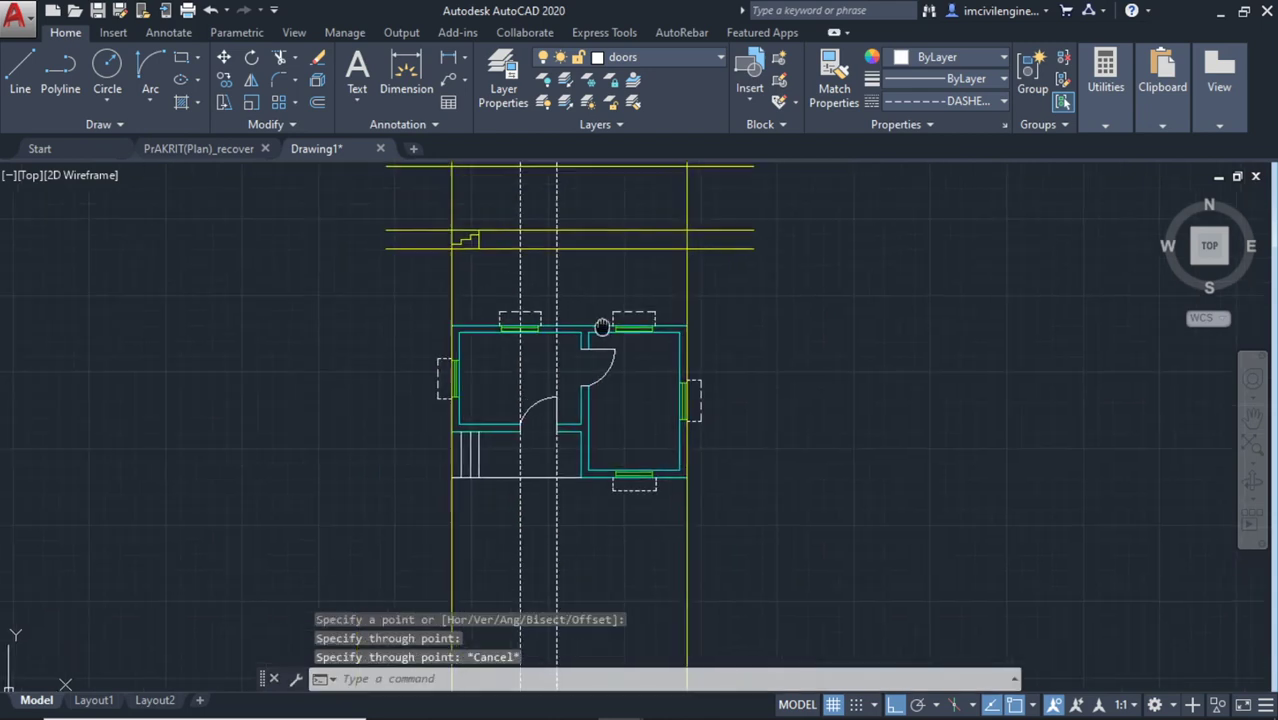
pyautogui.scroll(2, 655, 430)
pyautogui.press('Return')
pyautogui.scroll(3, 659, 497)
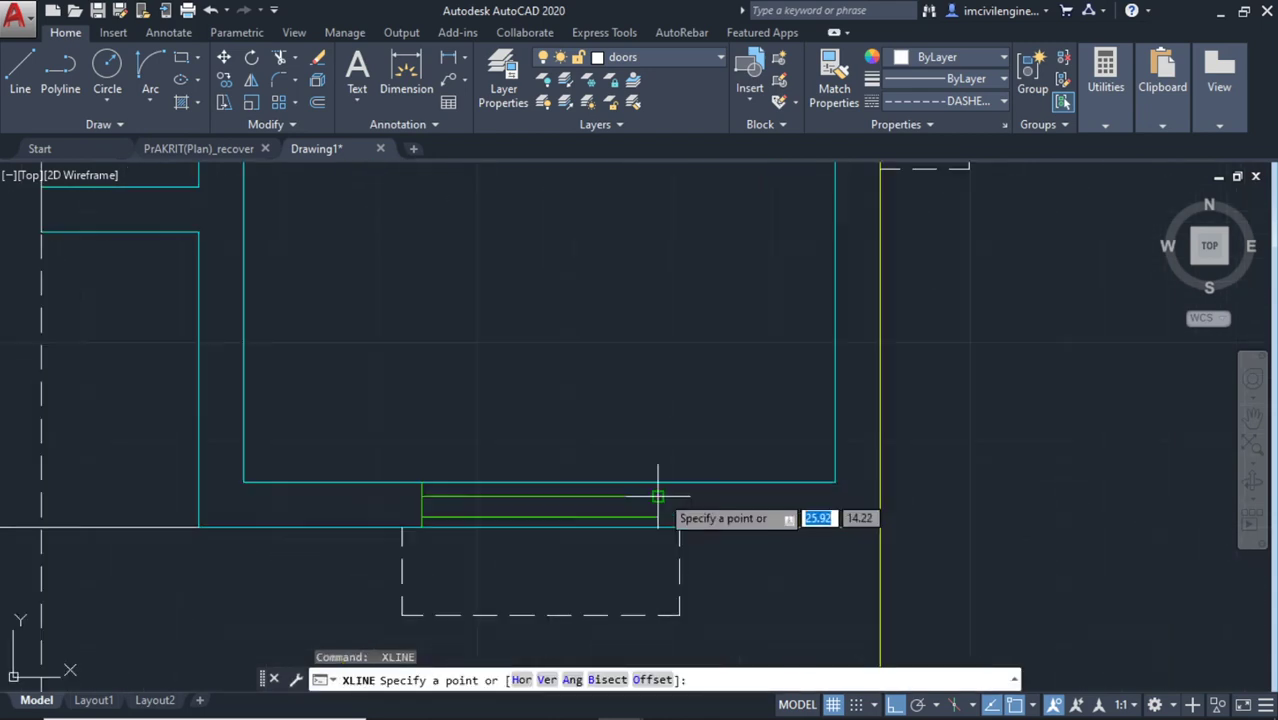
pyautogui.click(658, 470)
pyautogui.click(429, 438)
pyautogui.press('Return')
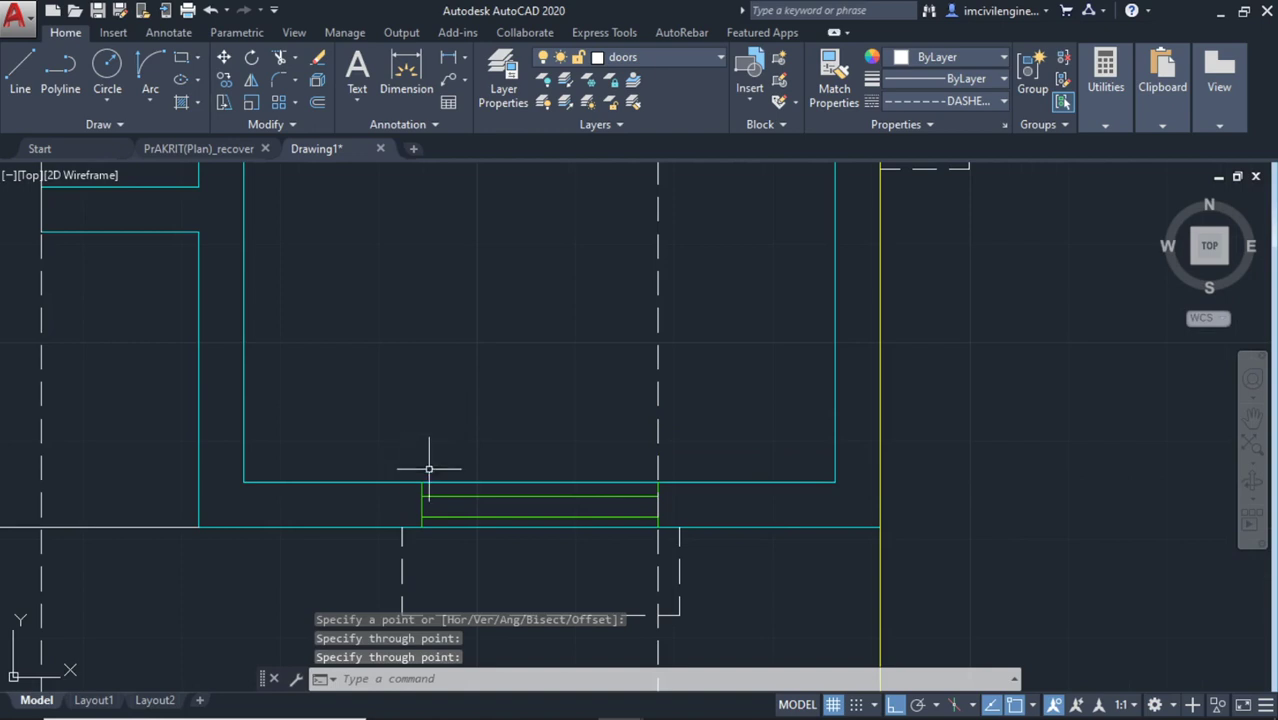
pyautogui.press('Return')
pyautogui.click(422, 490)
pyautogui.click(422, 440)
pyautogui.press('Return')
pyautogui.scroll(-3, 496, 333)
pyautogui.scroll(-3, 496, 400)
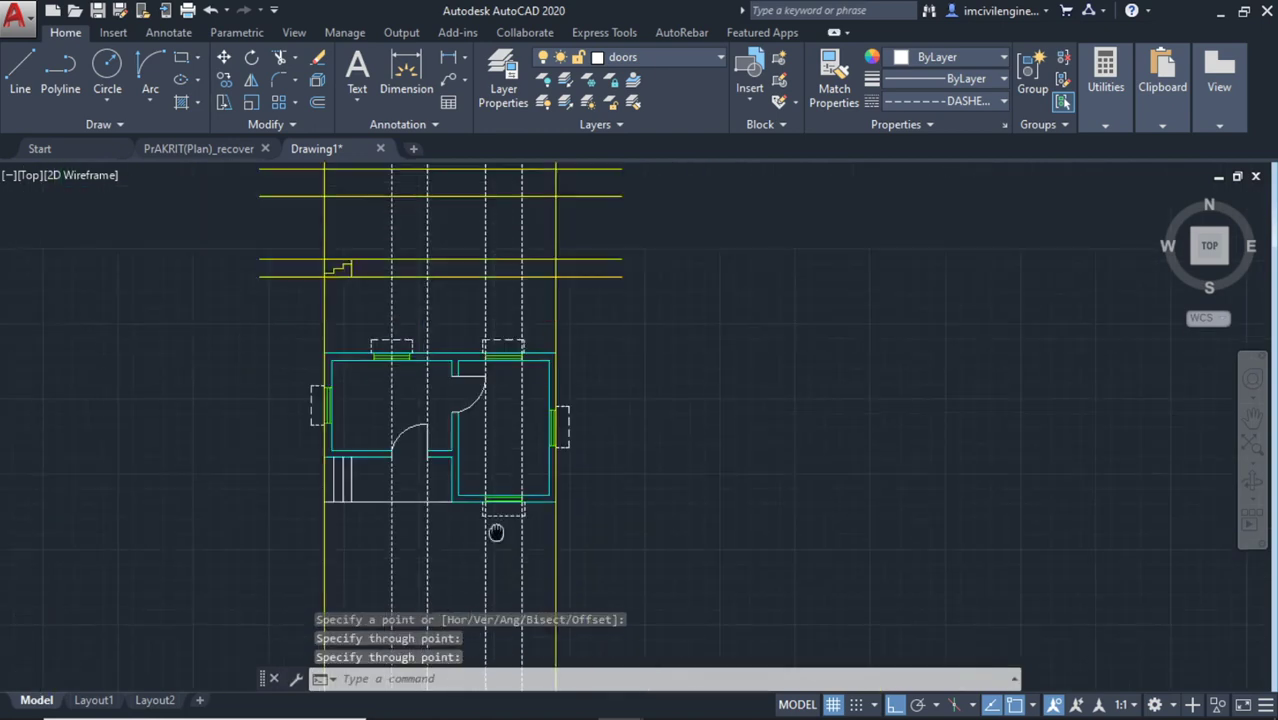
pyautogui.moveTo(442, 365); pyautogui.dragTo(442, 530, button='middle')
pyautogui.scroll(2, 463, 473)
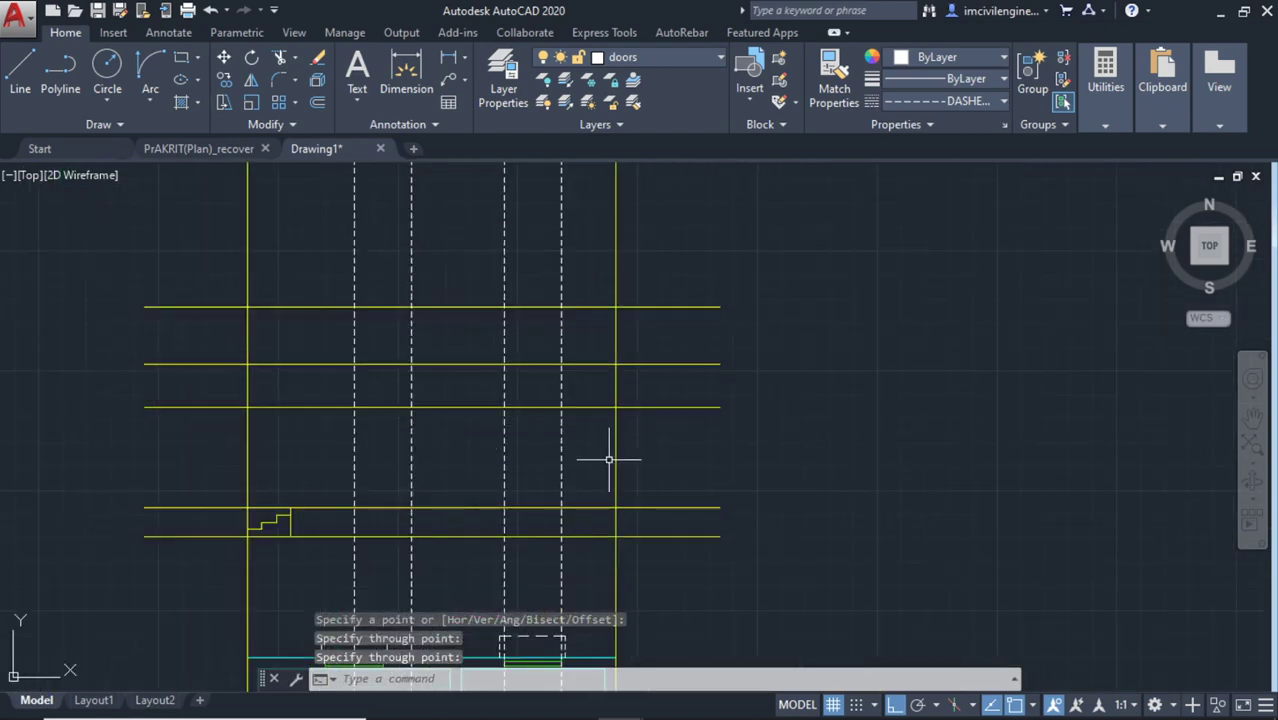
pyautogui.moveTo(462, 440); pyautogui.dragTo(466, 373, button='middle')
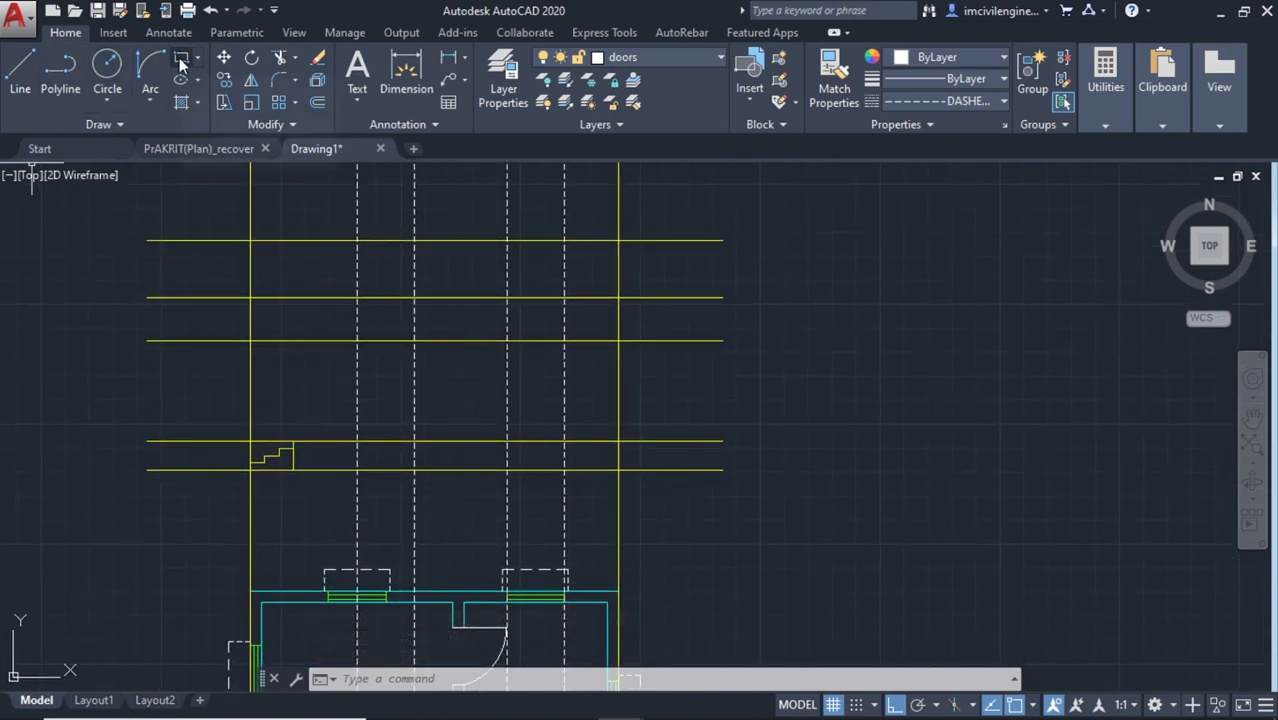
# Draw the door rectangle between the dashed and yellow line intersections in the elevation
pyautogui.click(657, 58)
pyautogui.click(657, 58)
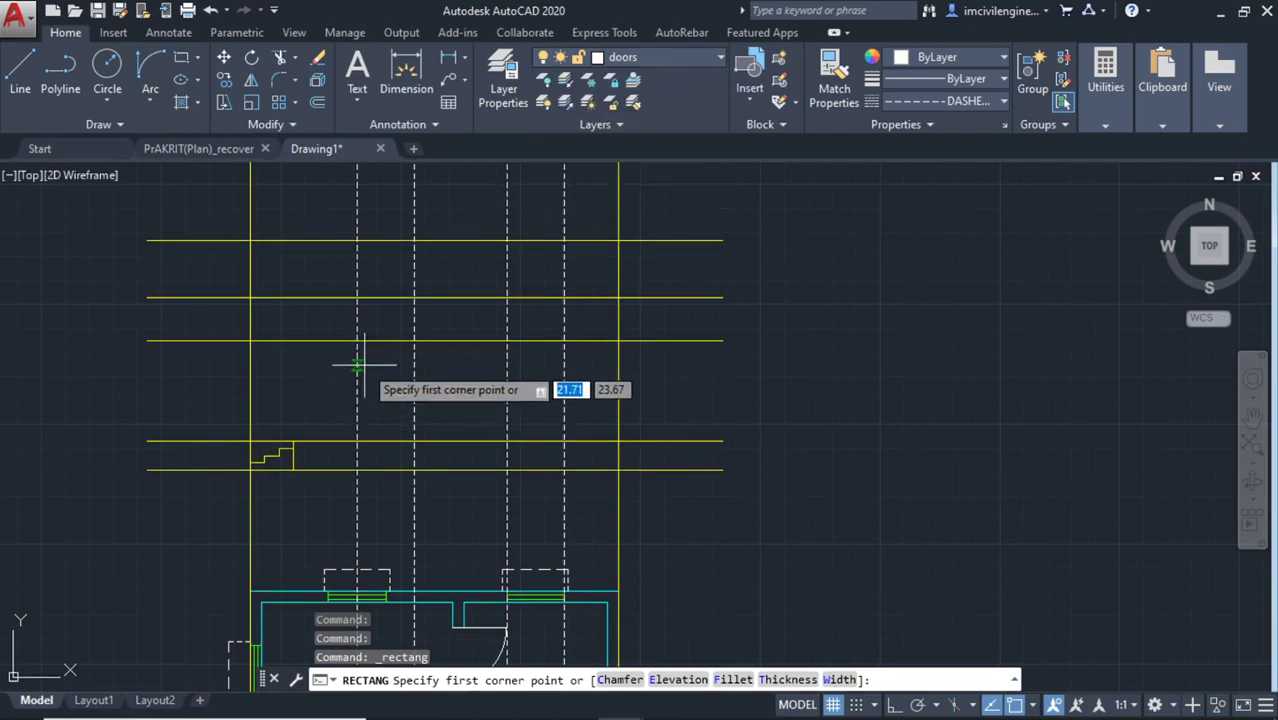
pyautogui.click(357, 341)
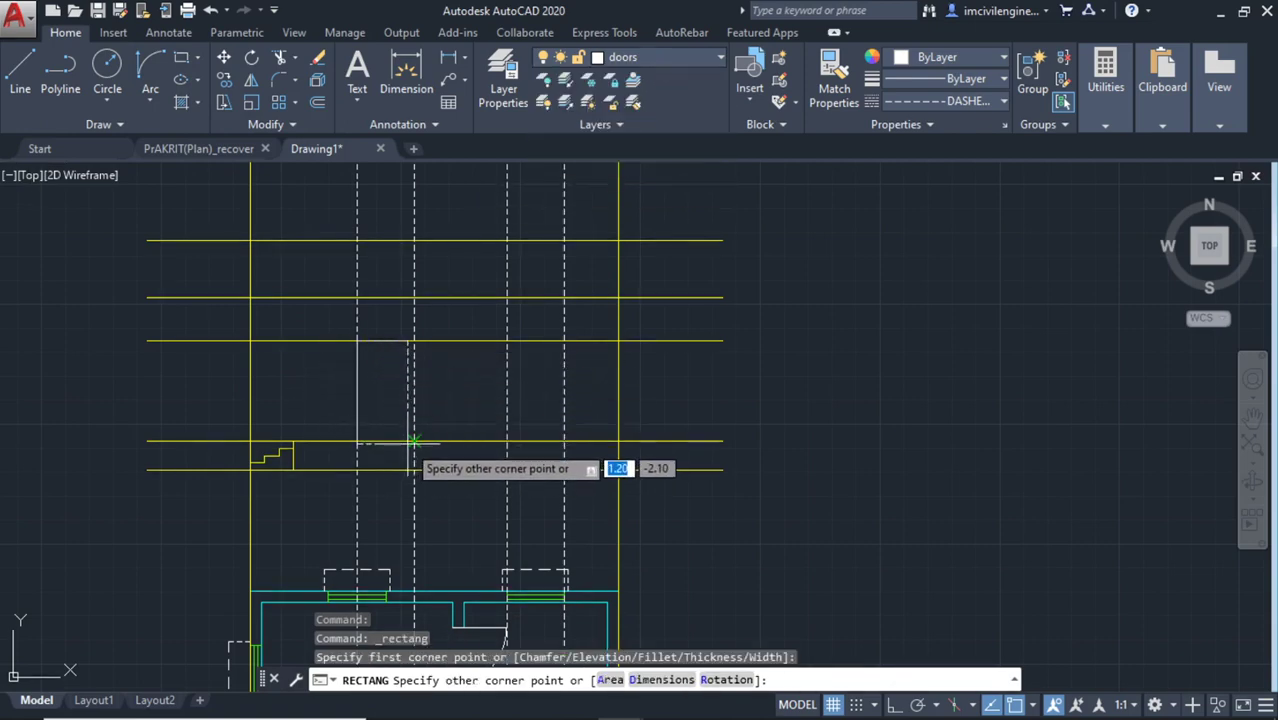
pyautogui.click(414, 441)
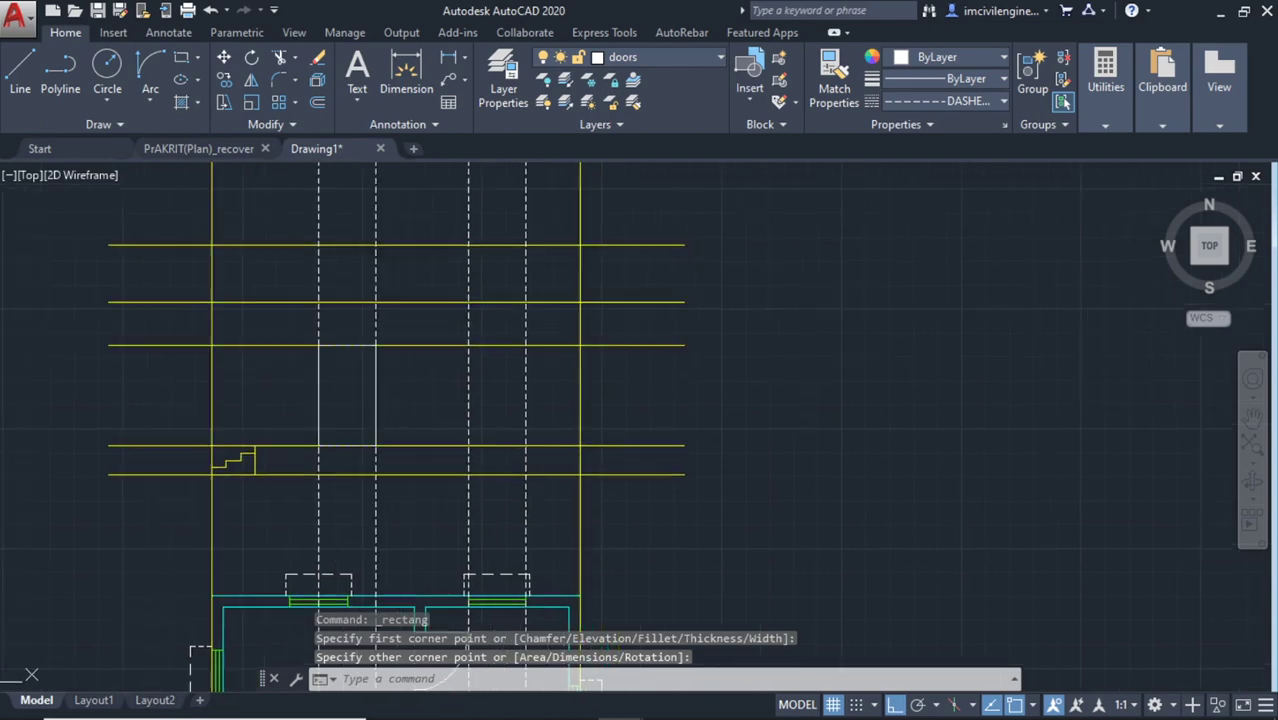
pyautogui.moveTo(467, 408); pyautogui.dragTo(429, 412, button='middle')
# Attempt a 1.2-wide window rectangle, then delete the misdrawn small rectangle
pyautogui.click(182, 58)
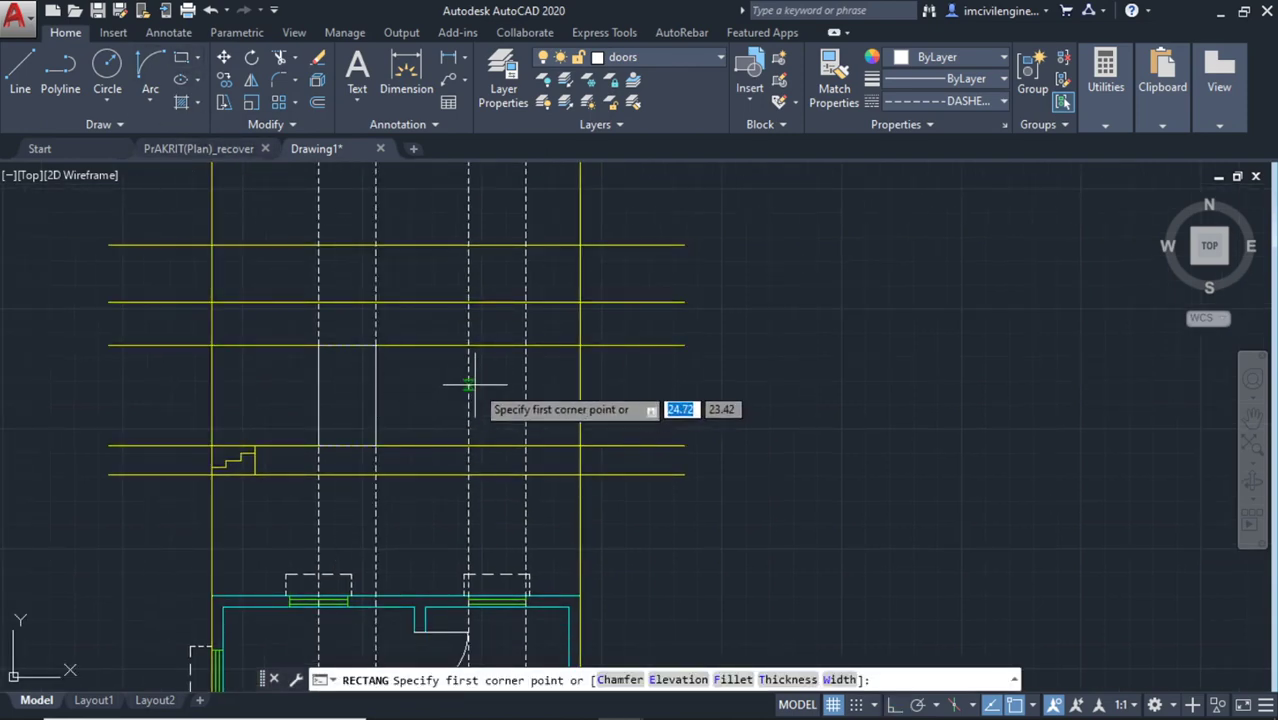
pyautogui.scroll(2, 465, 380)
pyautogui.click(462, 321)
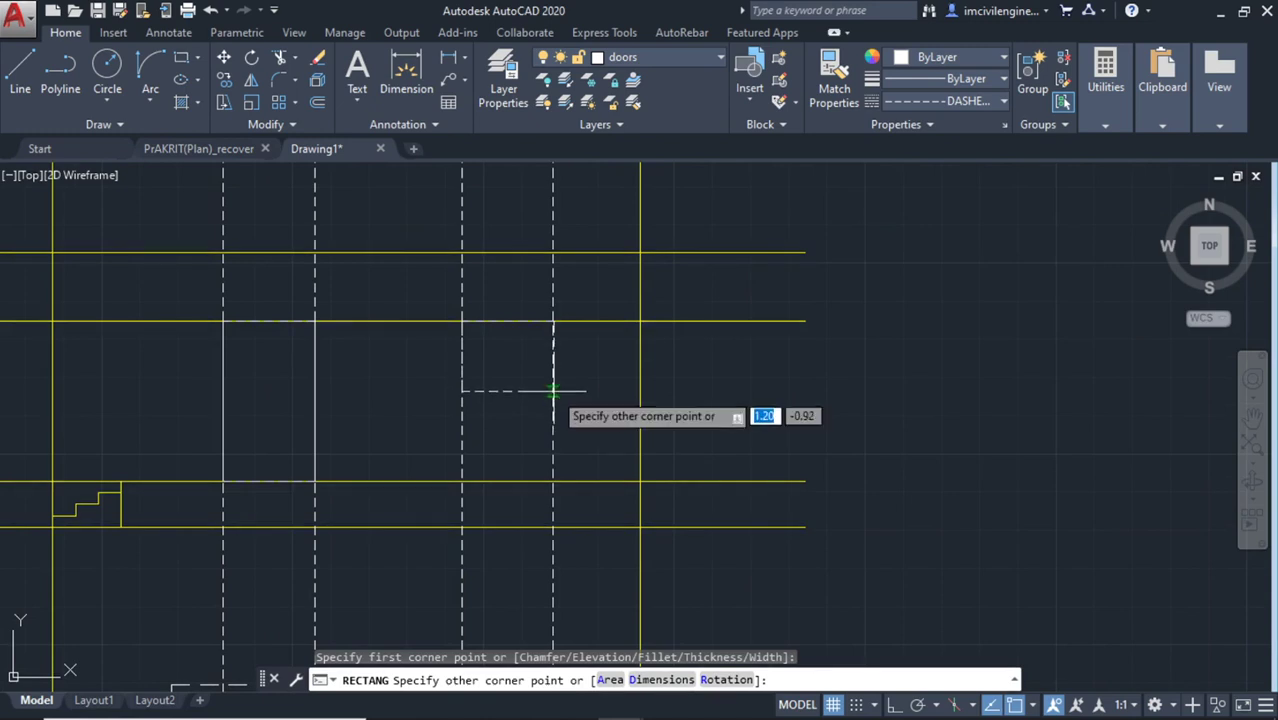
pyautogui.write('1.2')
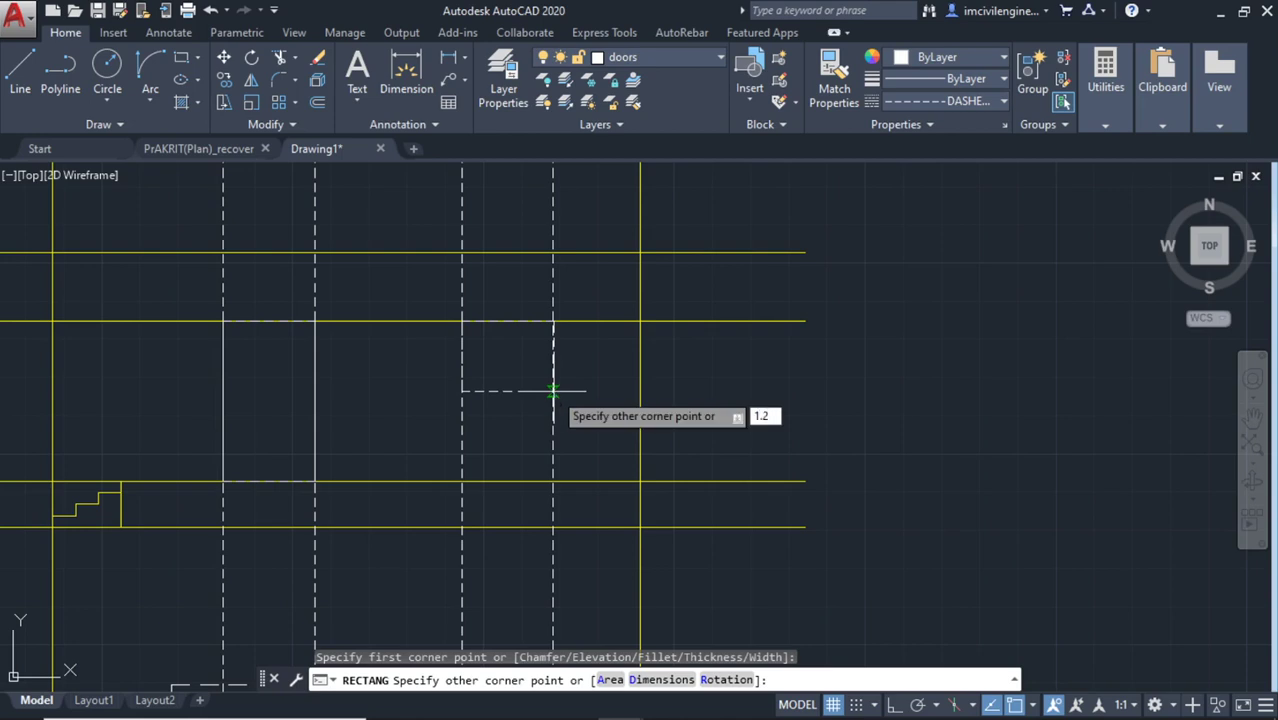
pyautogui.press('Return')
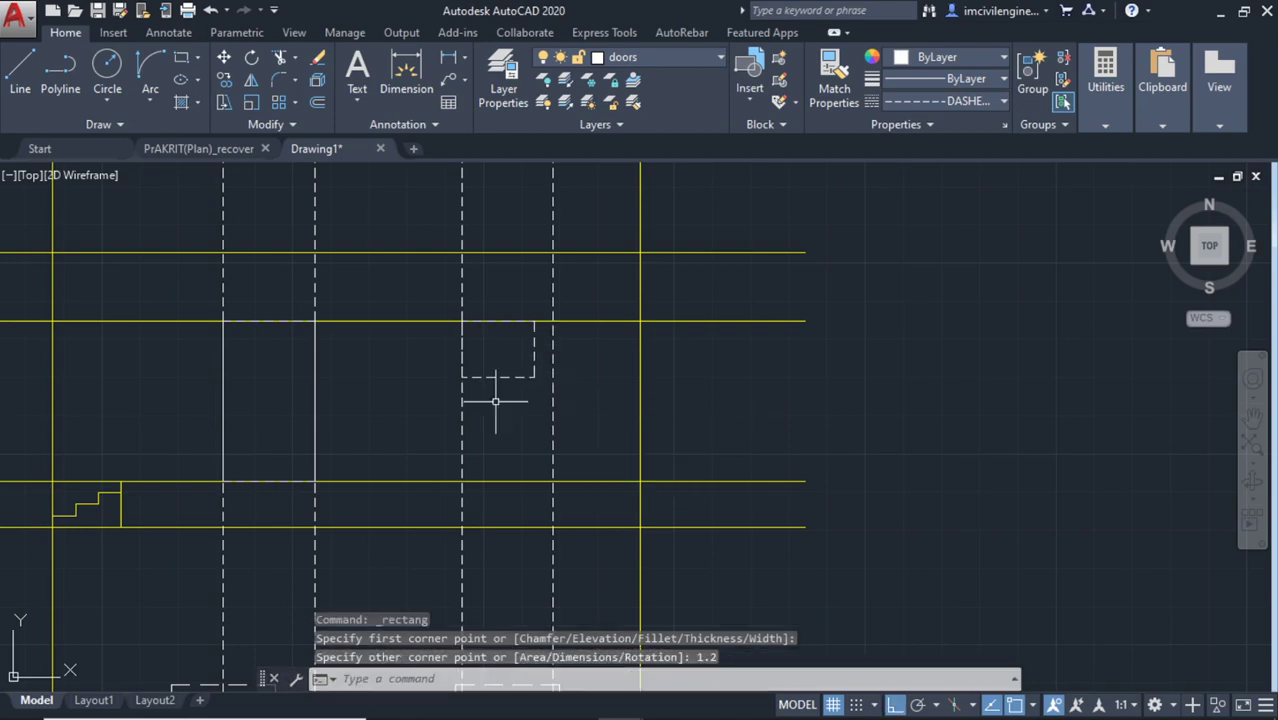
pyautogui.click(502, 393)
pyautogui.click(431, 356)
pyautogui.press('Delete')
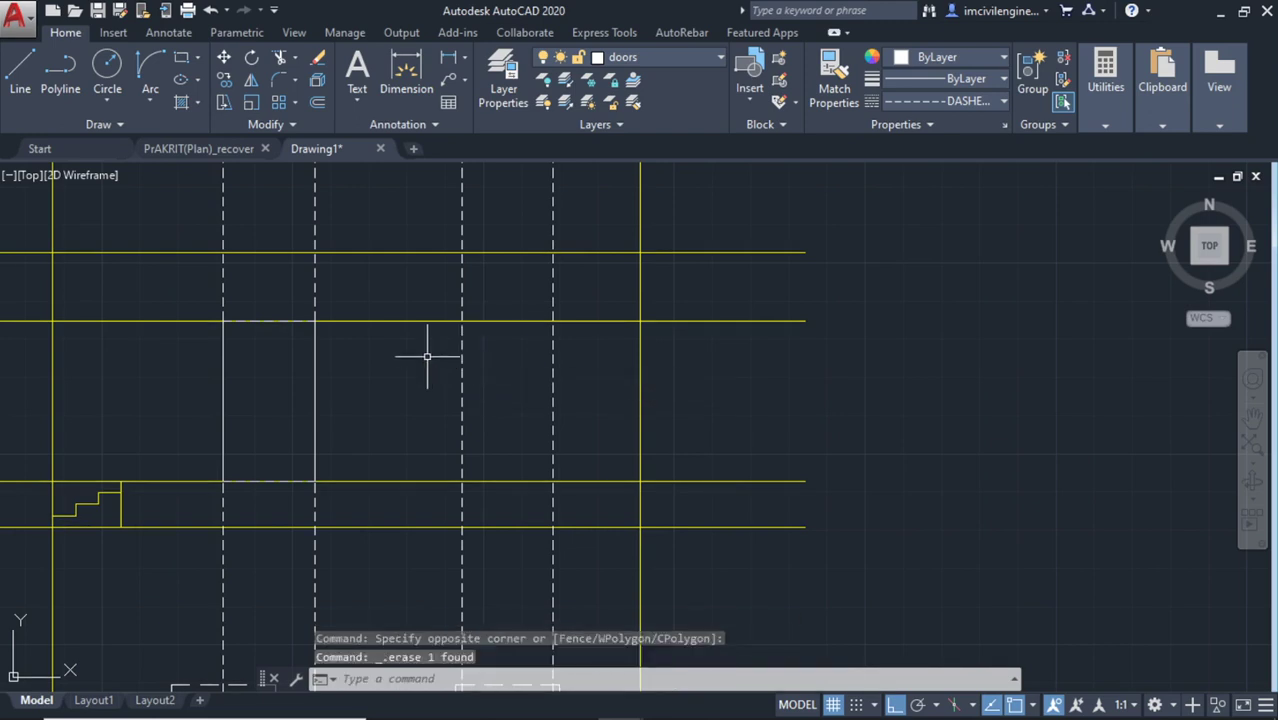
# Redraw the window as a 1.2 by 1 rectangle from the dashed construction line
pyautogui.click(181, 57)
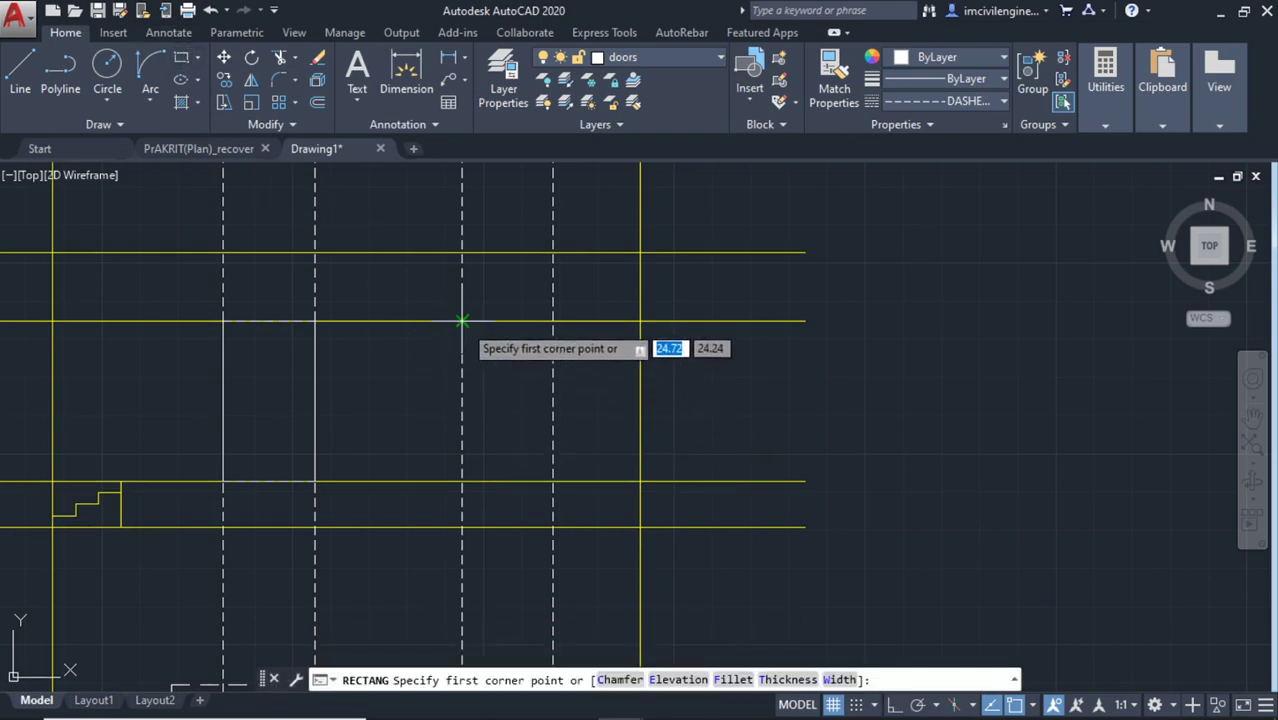
pyautogui.click(462, 322)
pyautogui.write('1.2')
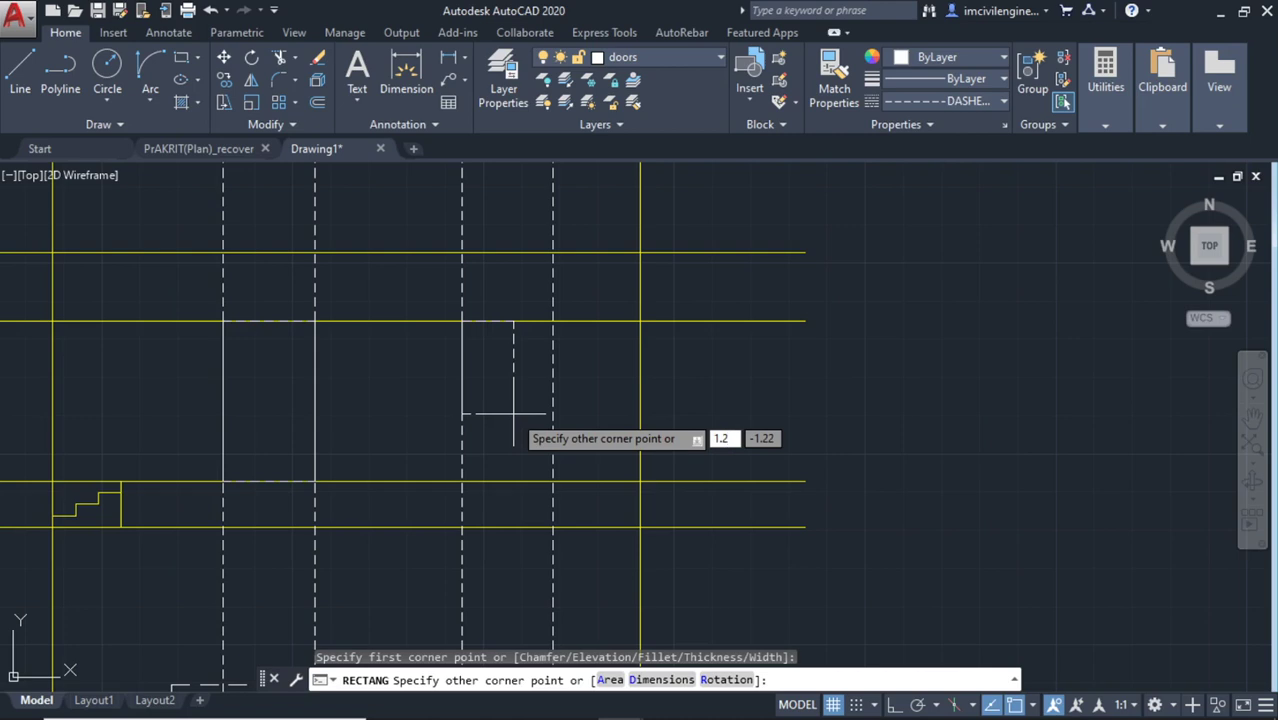
pyautogui.press('Tab')
pyautogui.write('1')
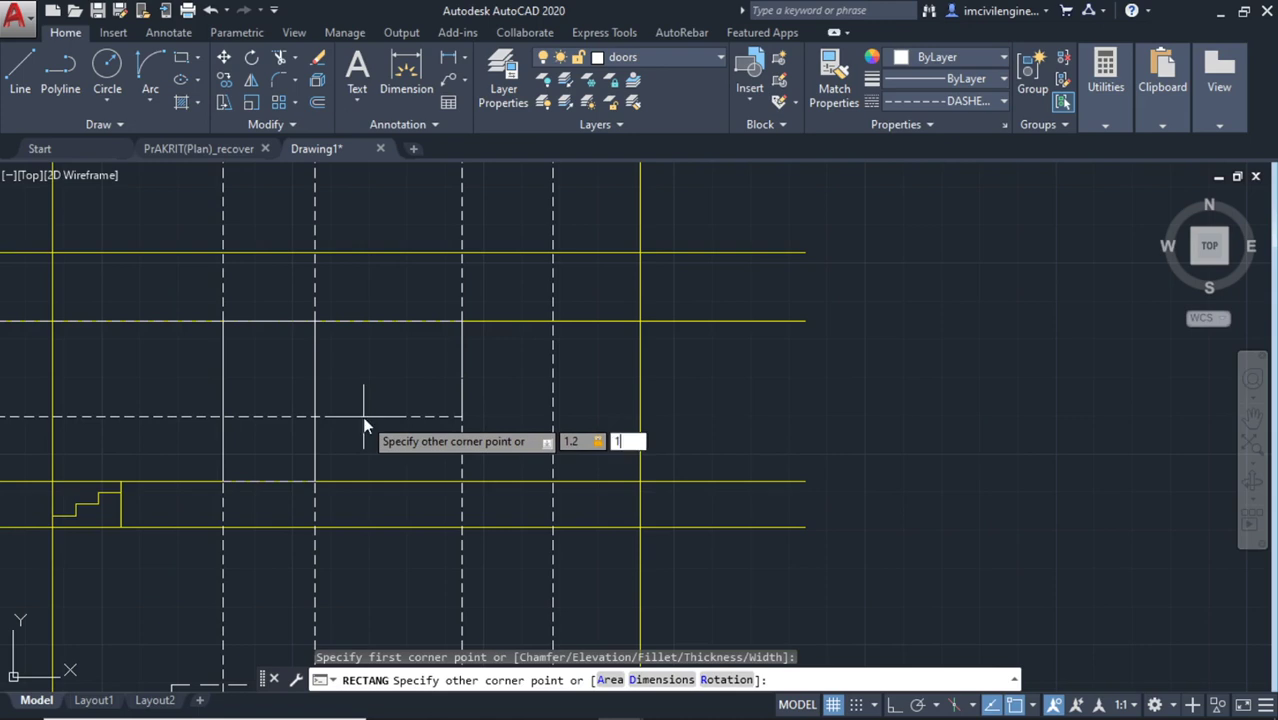
pyautogui.press('Return')
pyautogui.scroll(-3, 360, 350)
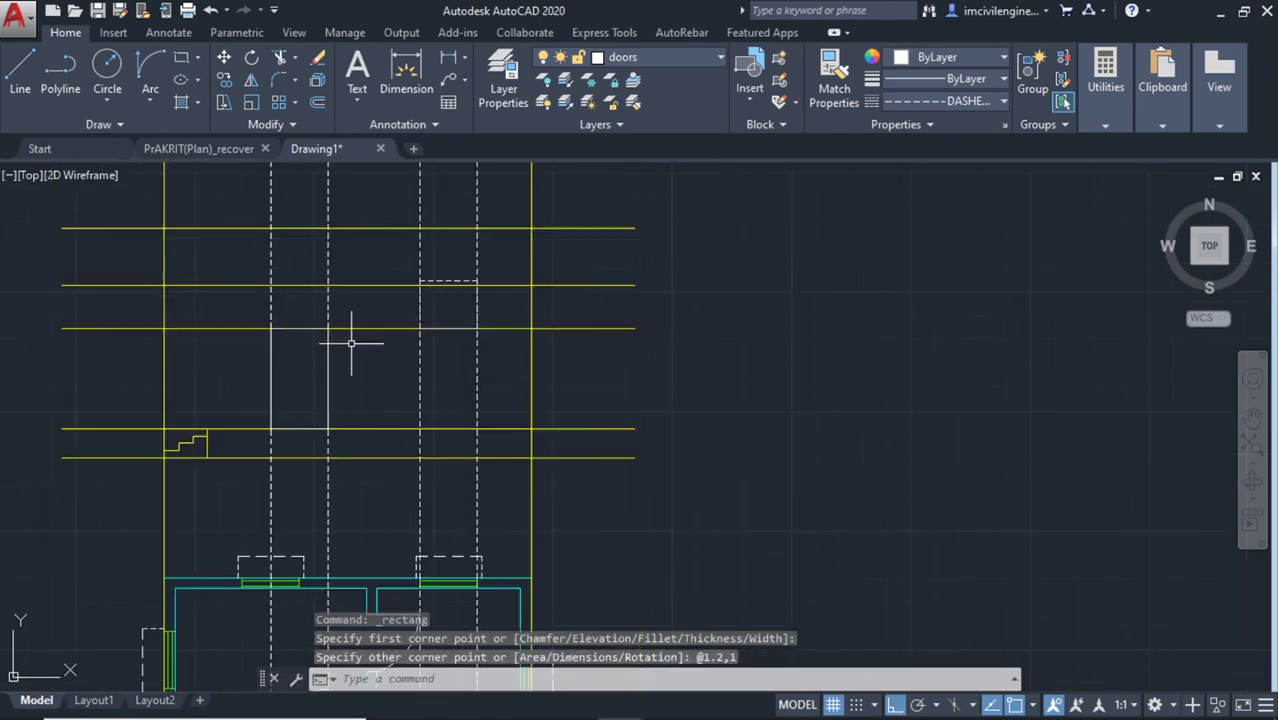
pyautogui.scroll(-2, 390, 320)
# Move the window rectangle lower in the elevation
pyautogui.scroll(4, 410, 313)
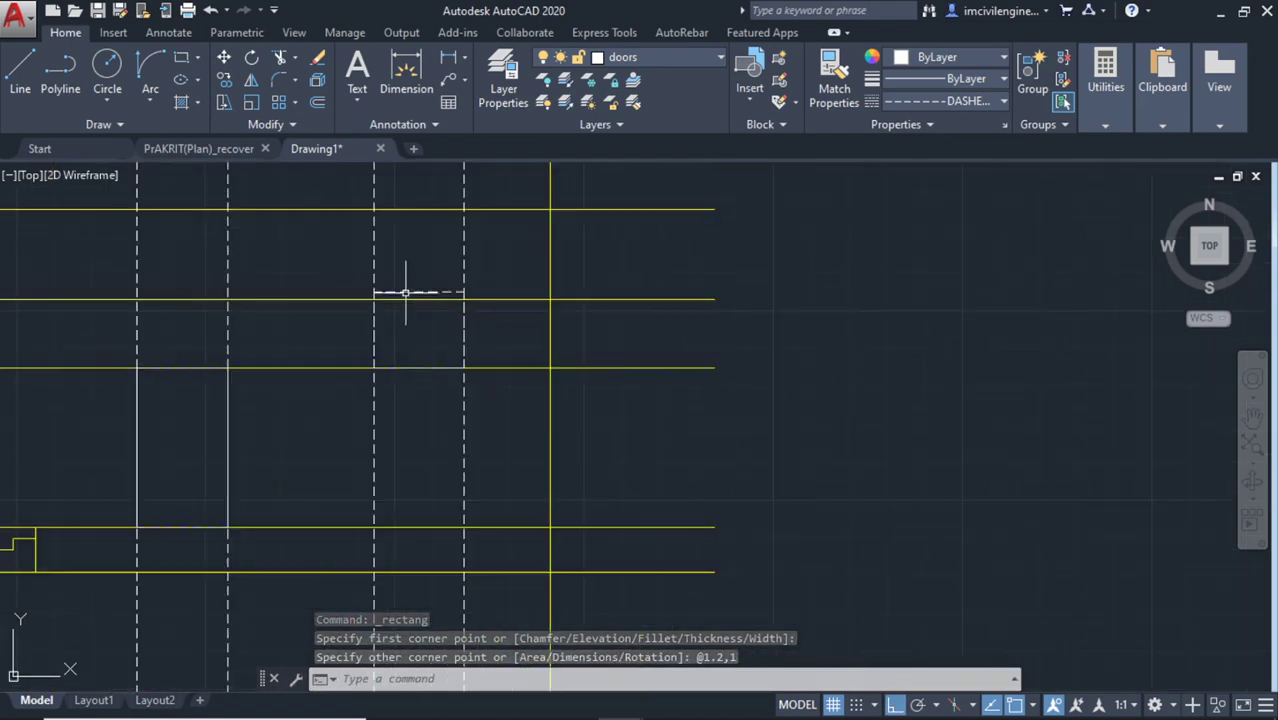
pyautogui.click(405, 291)
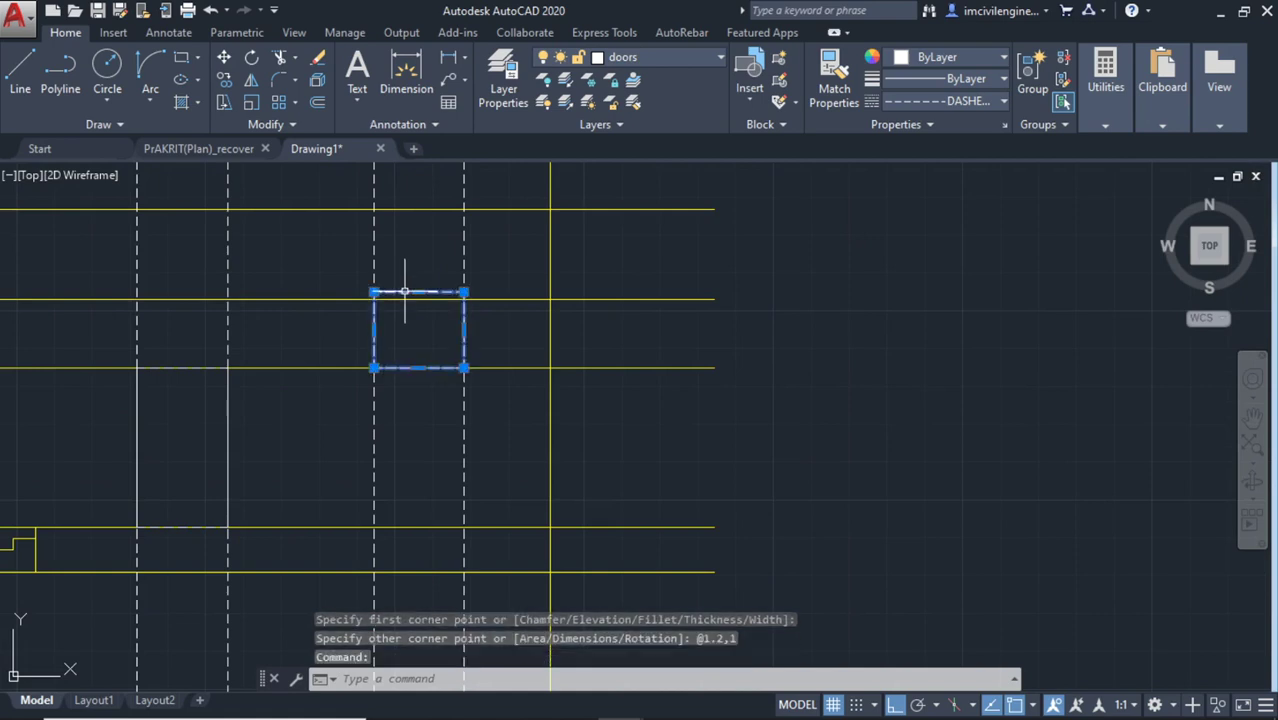
pyautogui.click(226, 57)
pyautogui.click(380, 292)
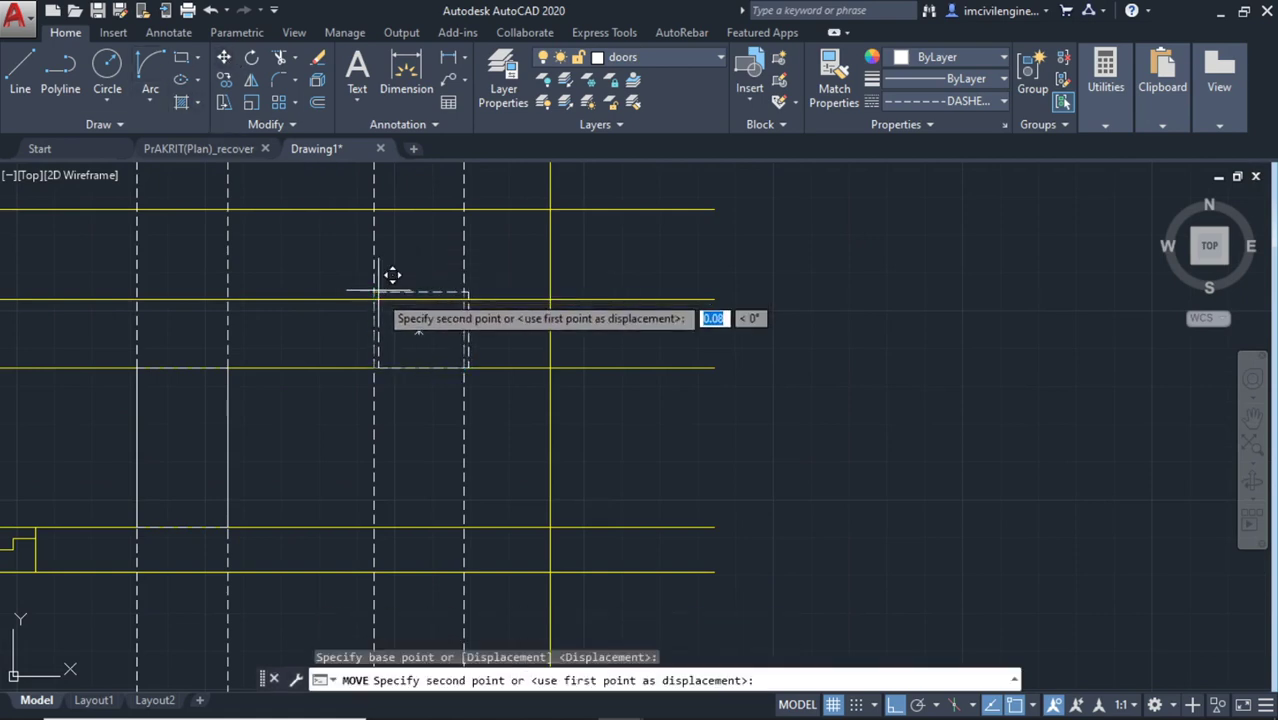
pyautogui.click(388, 354)
# Erase the four dashed vertical projection lines
pyautogui.scroll(-2, 420, 329)
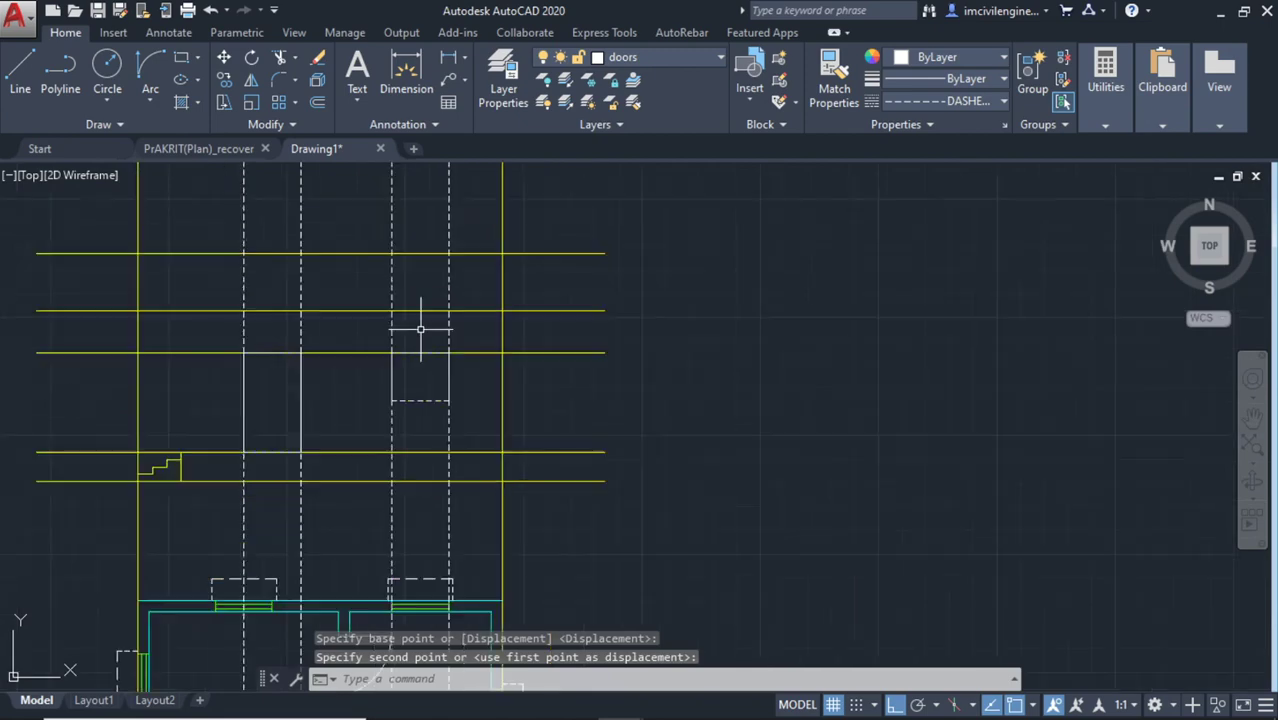
pyautogui.scroll(-1, 420, 329)
pyautogui.scroll(1, 348, 326)
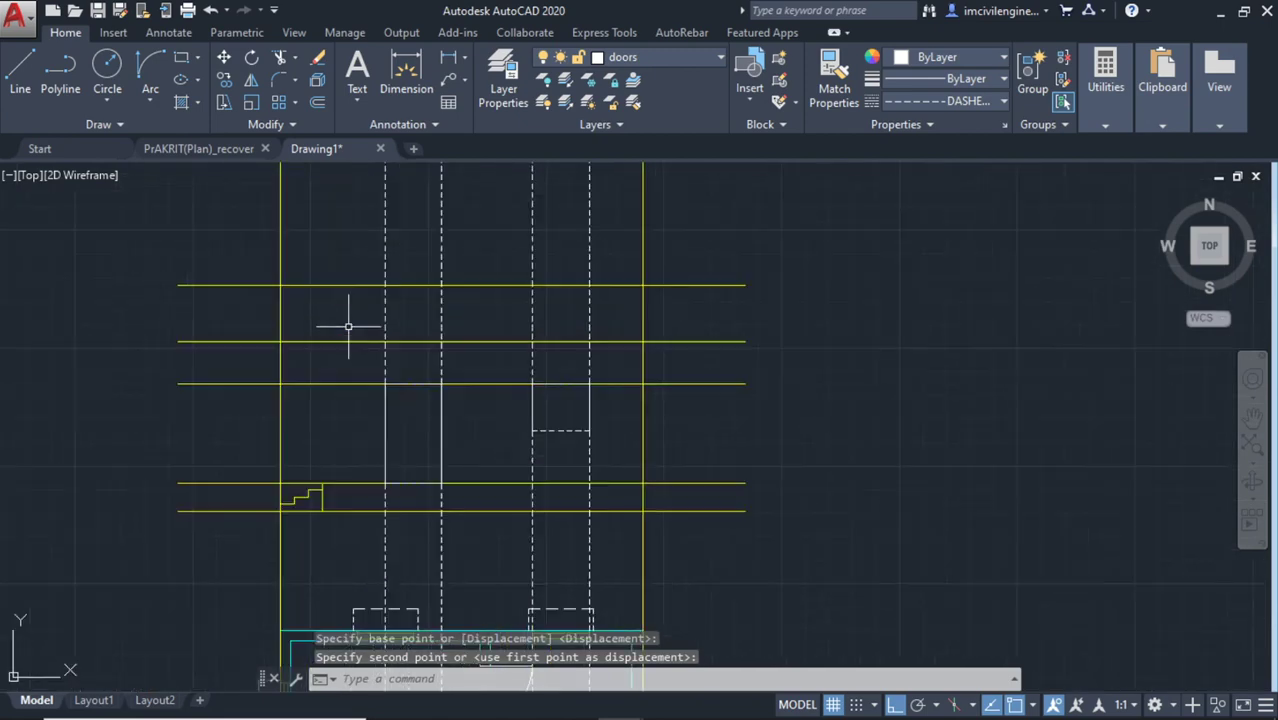
pyautogui.click(599, 242)
pyautogui.click(349, 225)
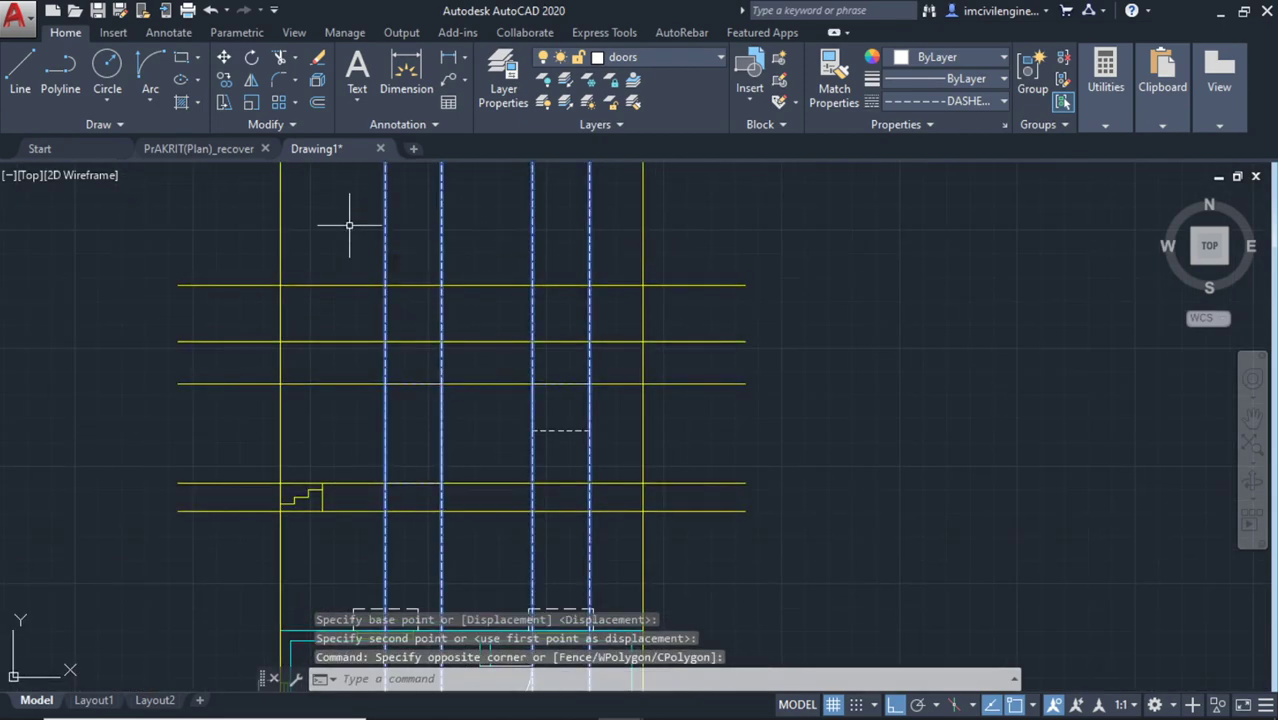
pyautogui.press('Delete')
# Set the door and window rectangles' linetype to ByLayer so they show solid
pyautogui.scroll(-2, 425, 340)
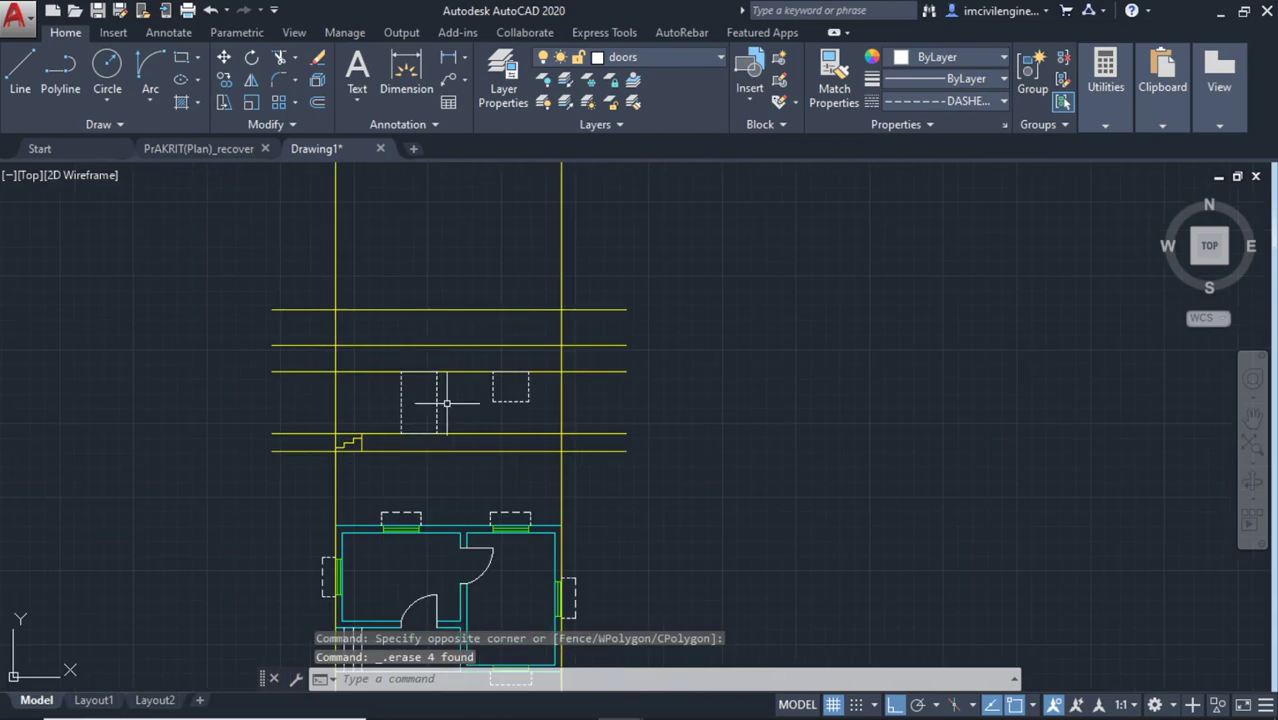
pyautogui.scroll(2, 447, 403)
pyautogui.click(585, 434)
pyautogui.click(341, 384)
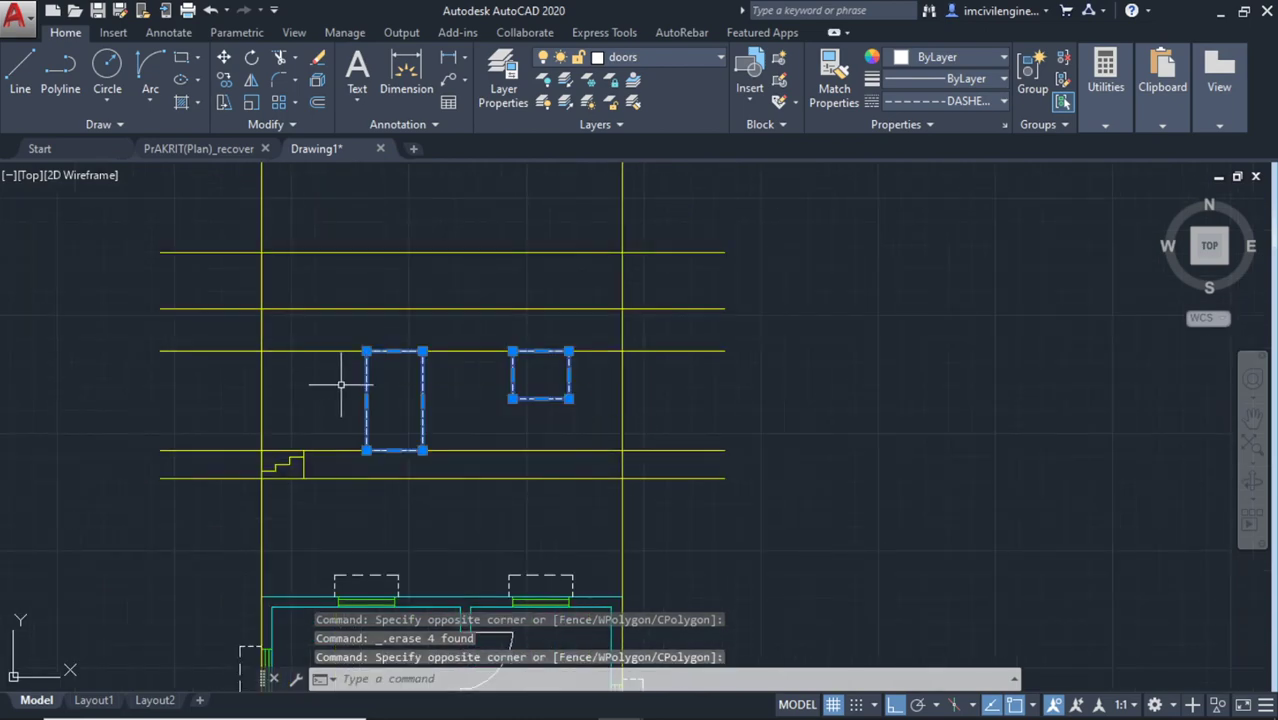
pyautogui.click(962, 105)
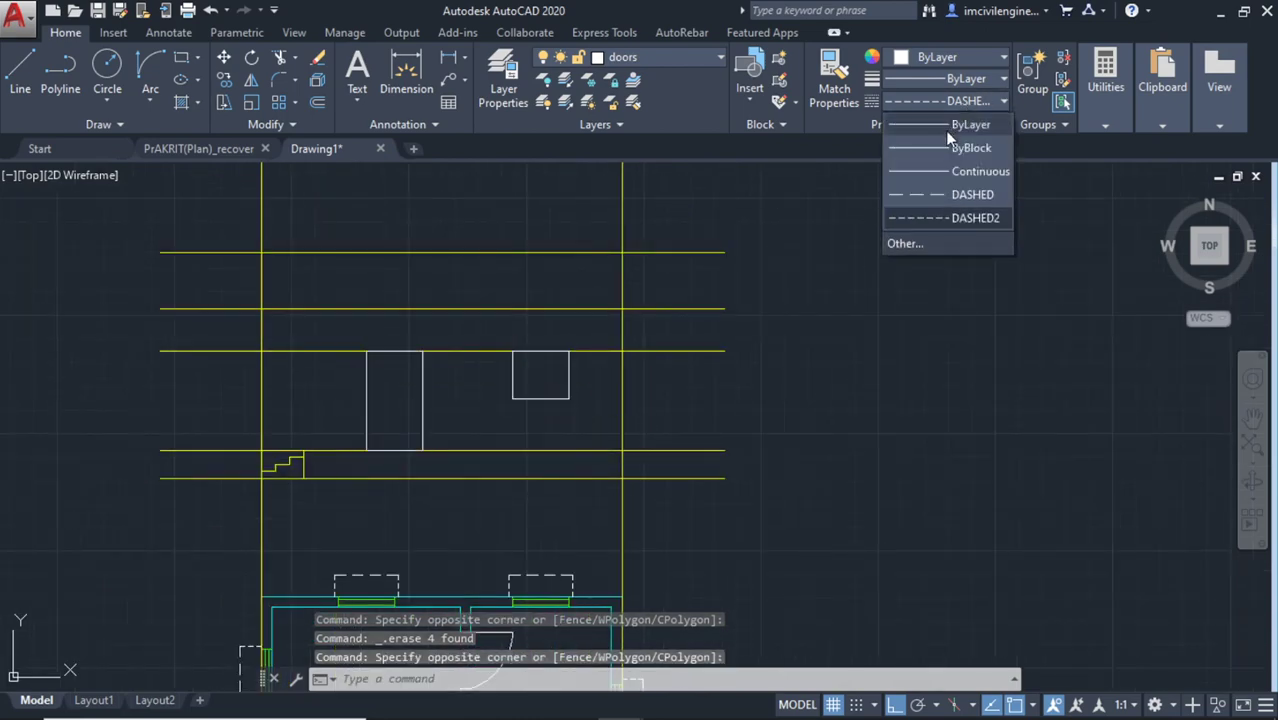
pyautogui.click(945, 130)
pyautogui.press('Escape')
pyautogui.scroll(-1, 790, 430)
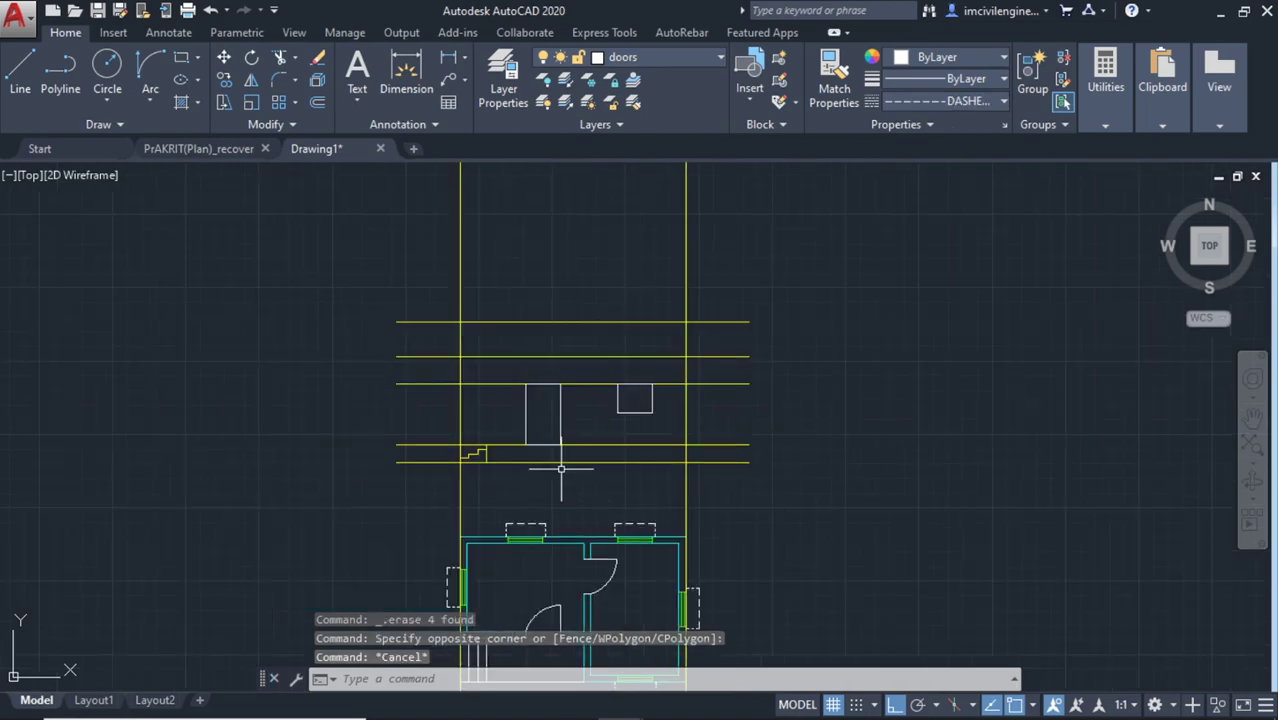
pyautogui.moveTo(562, 462); pyautogui.dragTo(568, 408, button='middle')
pyautogui.scroll(2, 501, 429)
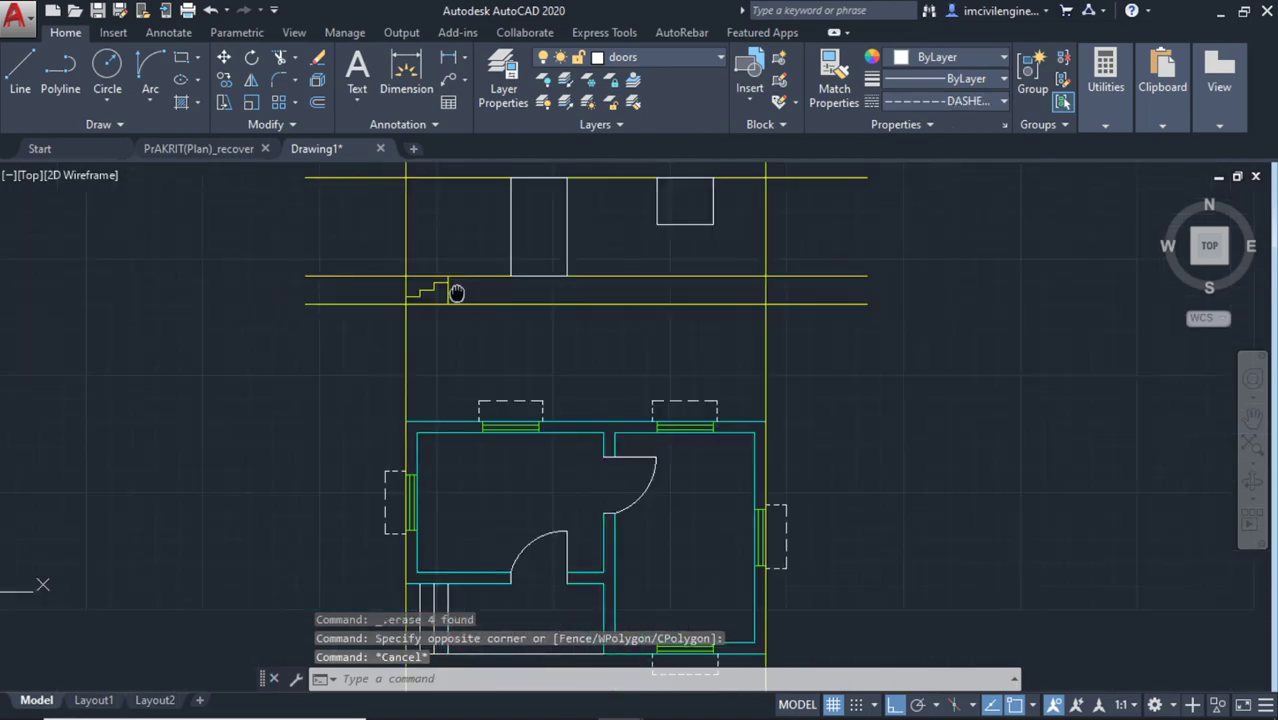
pyautogui.scroll(-2, 529, 623)
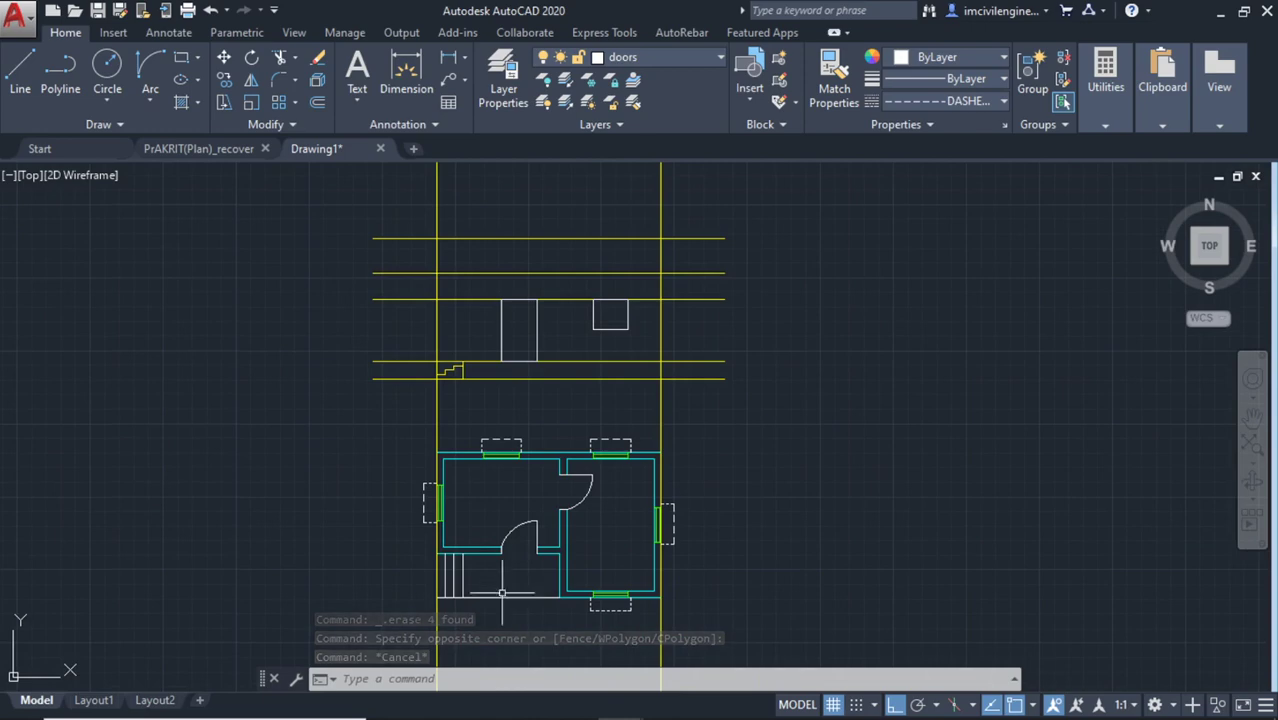
pyautogui.moveTo(502, 592); pyautogui.dragTo(502, 602, button='middle')
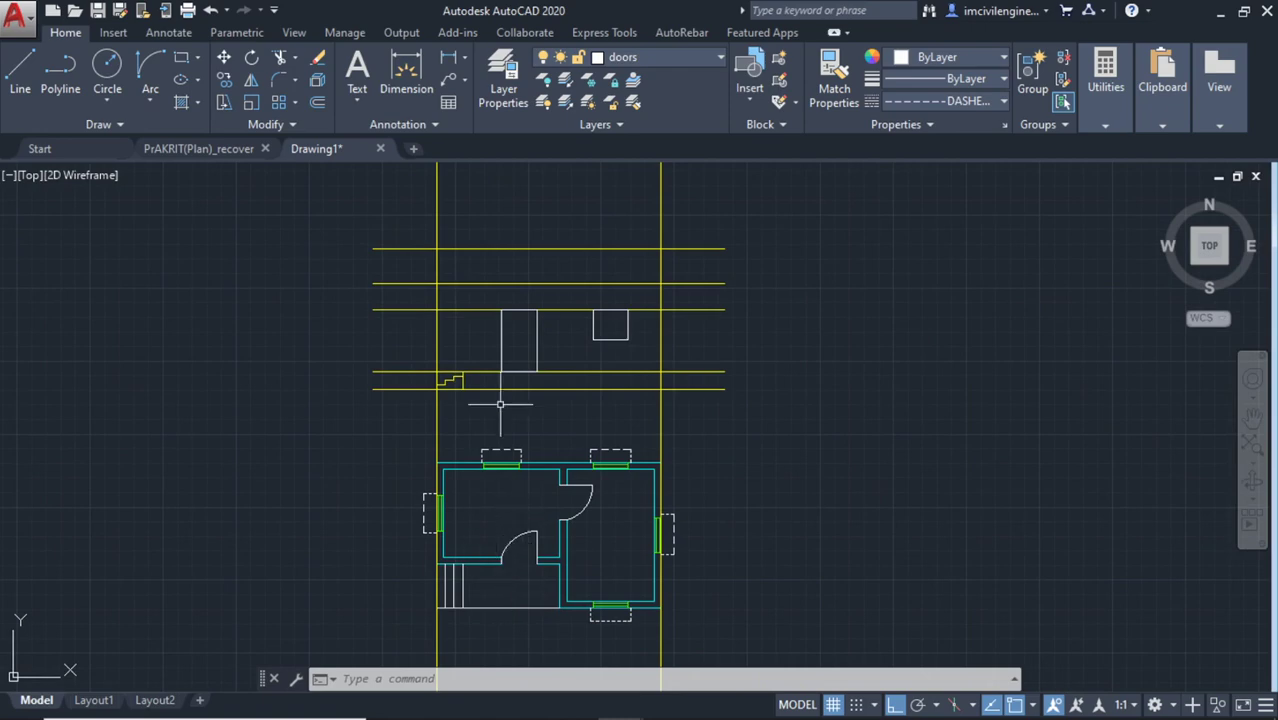
pyautogui.scroll(4, 485, 353)
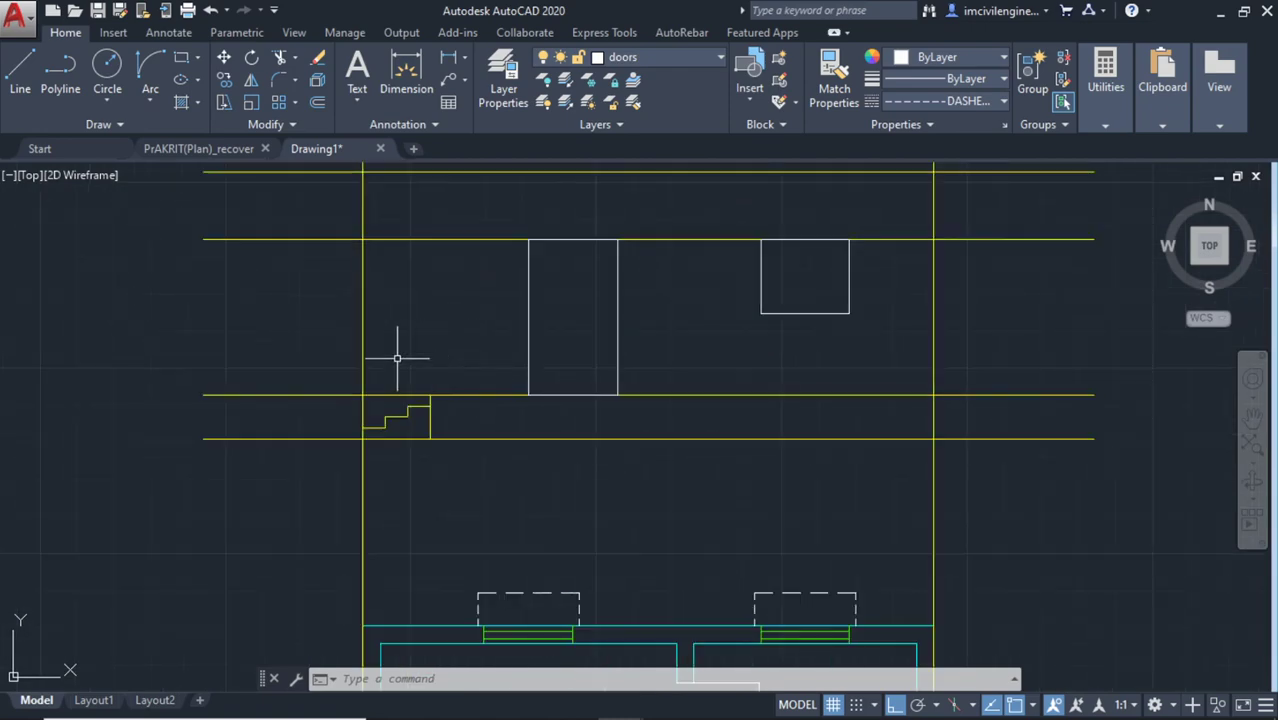
pyautogui.moveTo(403, 357)
pyautogui.mouseDown(button='middle')
pyautogui.moveTo(407, 323)
pyautogui.moveTo(442, 352)
pyautogui.mouseUp(button='middle')
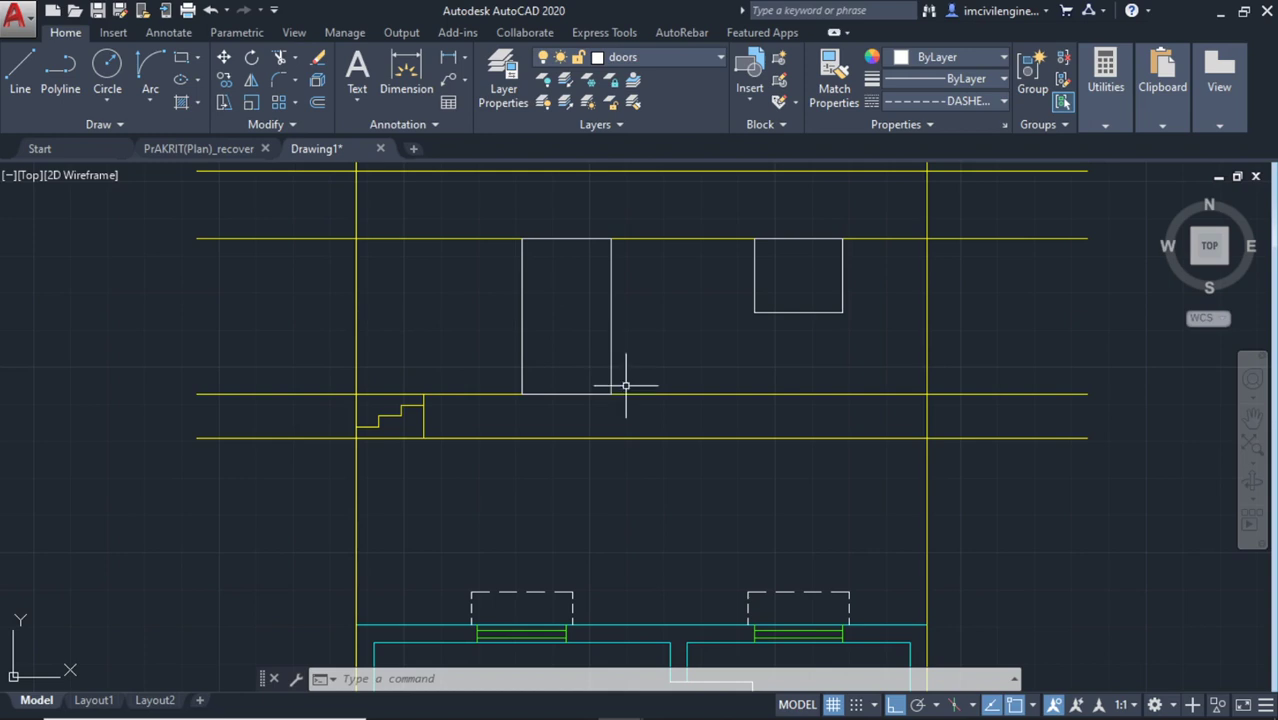
# Draw a vertical line from the floor plan up to the top of the elevation beside the door
pyautogui.scroll(-2, 626, 385)
pyautogui.moveTo(632, 501); pyautogui.dragTo(567, 424, button='middle')
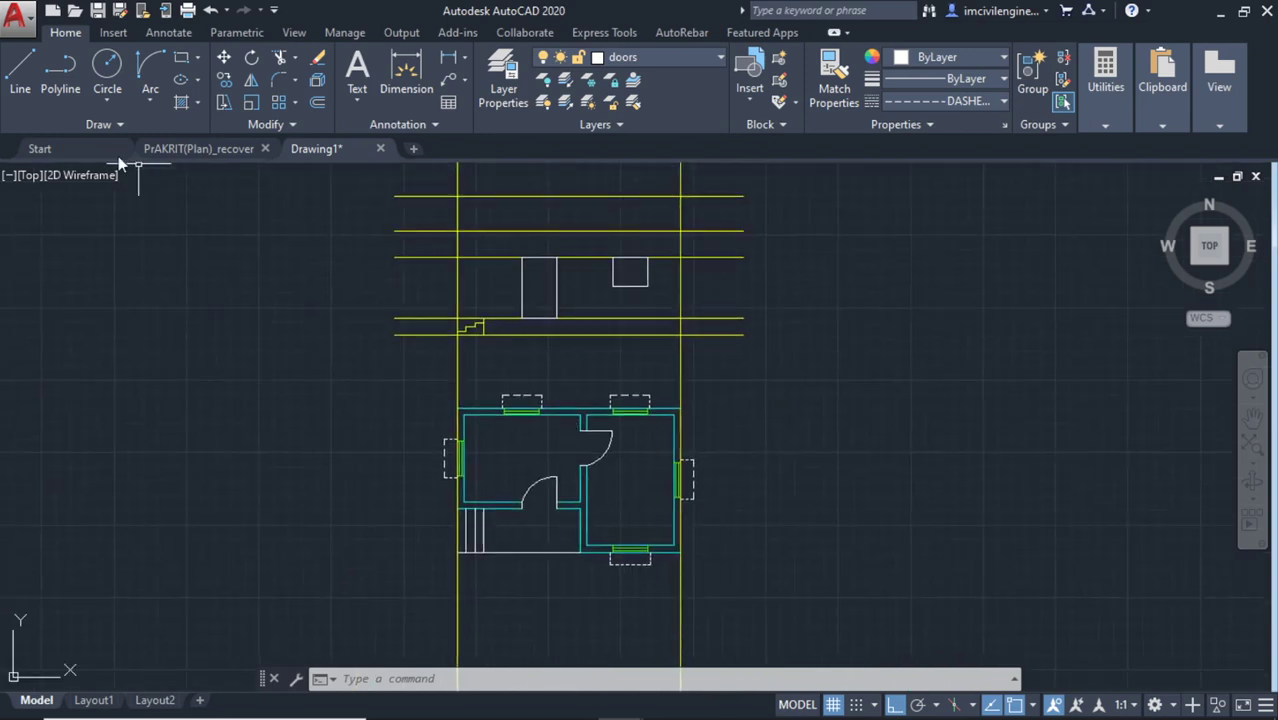
pyautogui.click(20, 70)
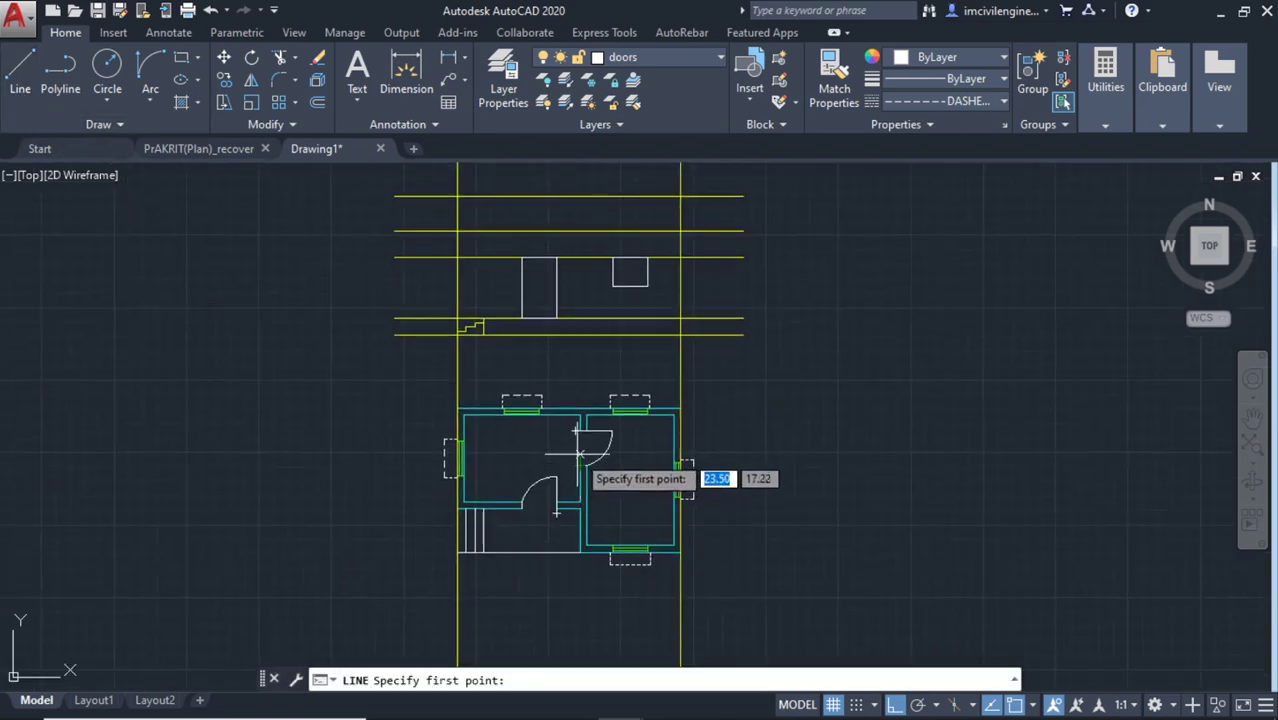
pyautogui.click(580, 318)
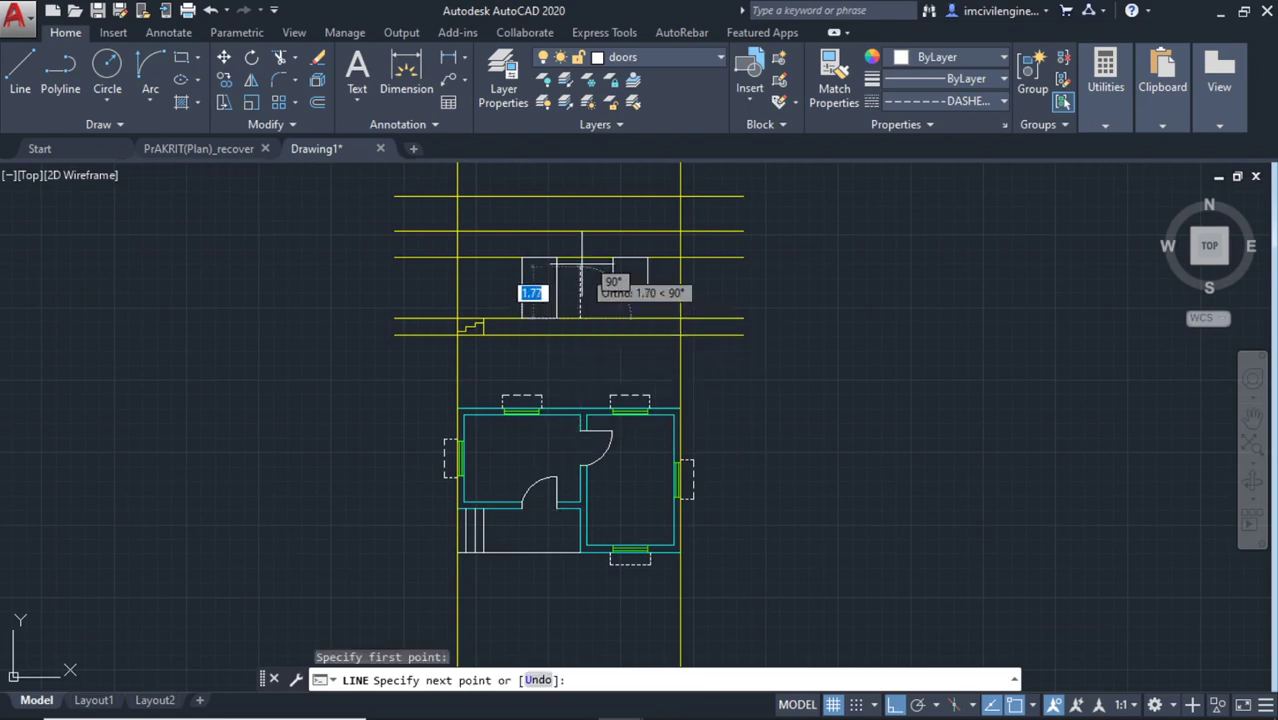
pyautogui.click(580, 258)
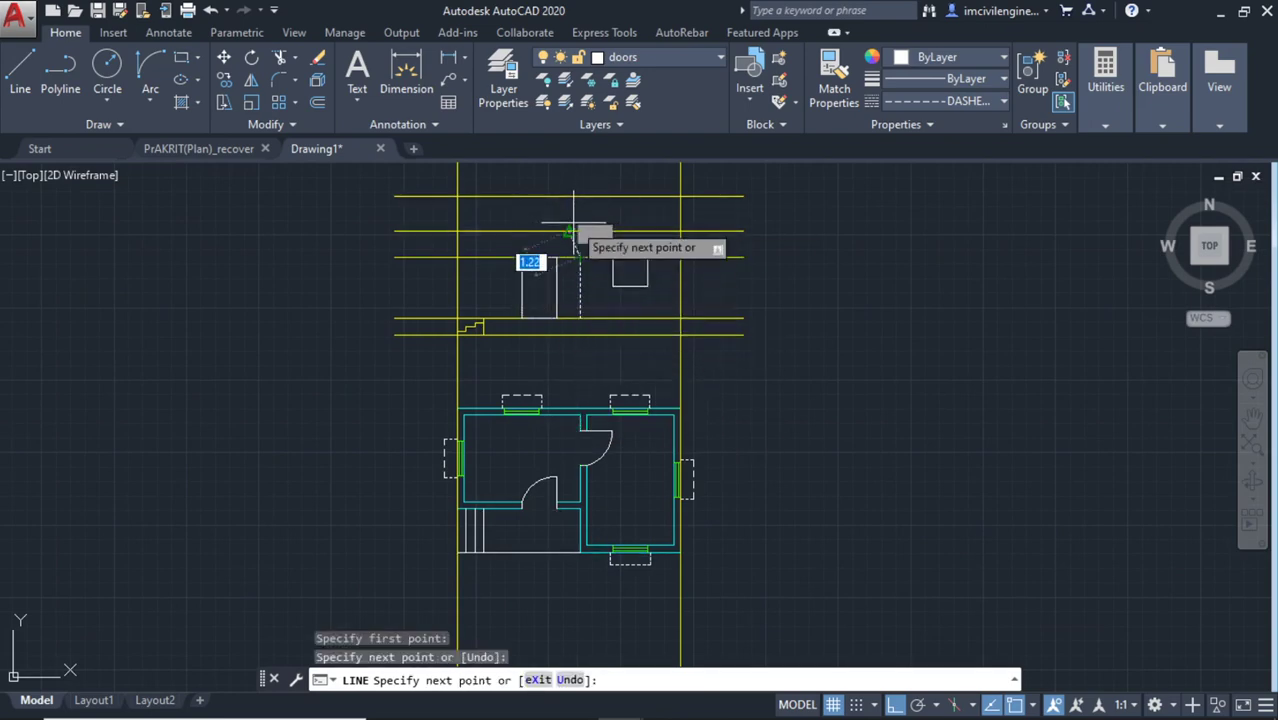
pyautogui.click(580, 231)
pyautogui.press('Escape')
# Set the new vertical line's linetype to ByLayer so it appears solid
pyautogui.scroll(2, 580, 240)
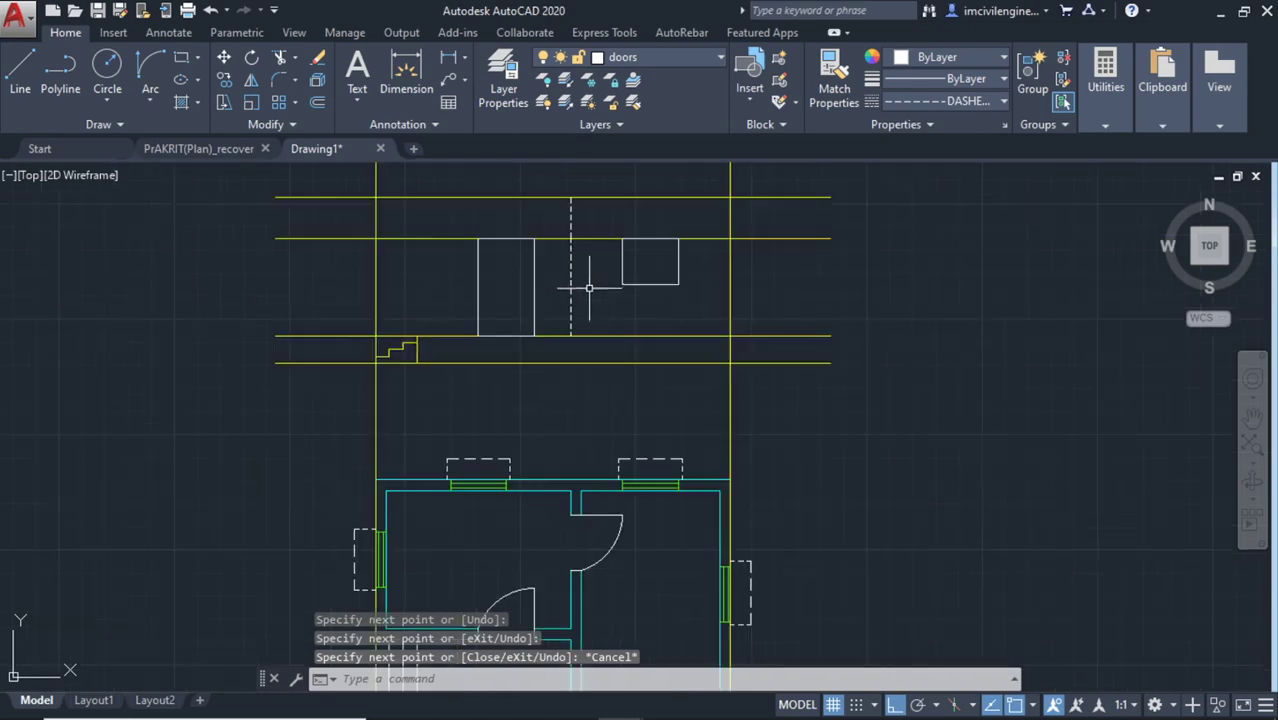
pyautogui.click(590, 300)
pyautogui.click(557, 264)
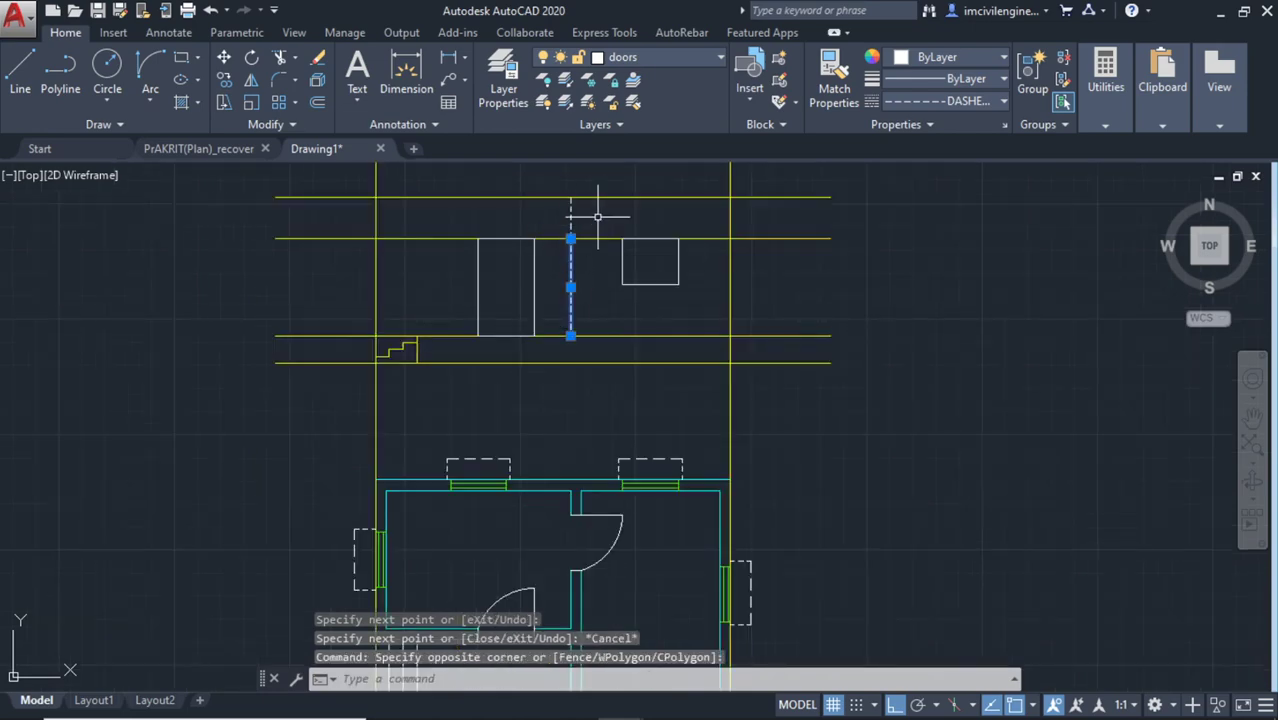
pyautogui.moveTo(598, 216); pyautogui.dragTo(736, 256)
pyautogui.click(1003, 101)
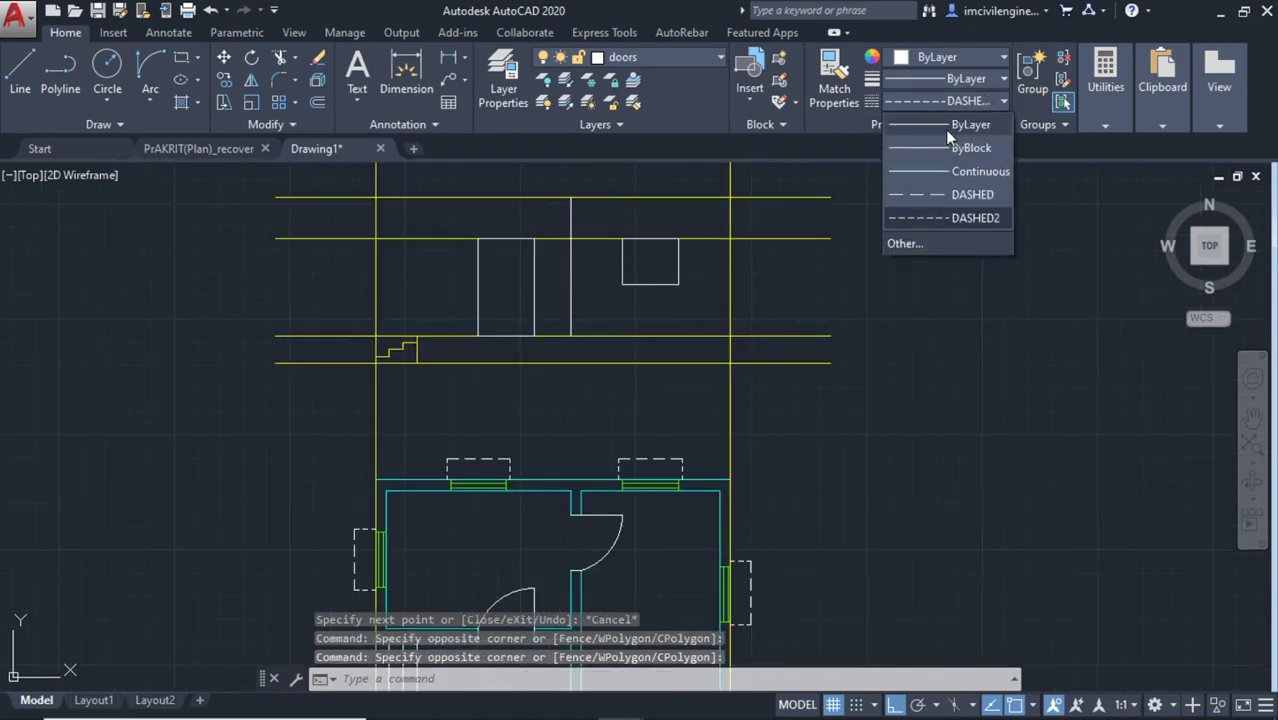
pyautogui.click(947, 130)
pyautogui.press('Escape')
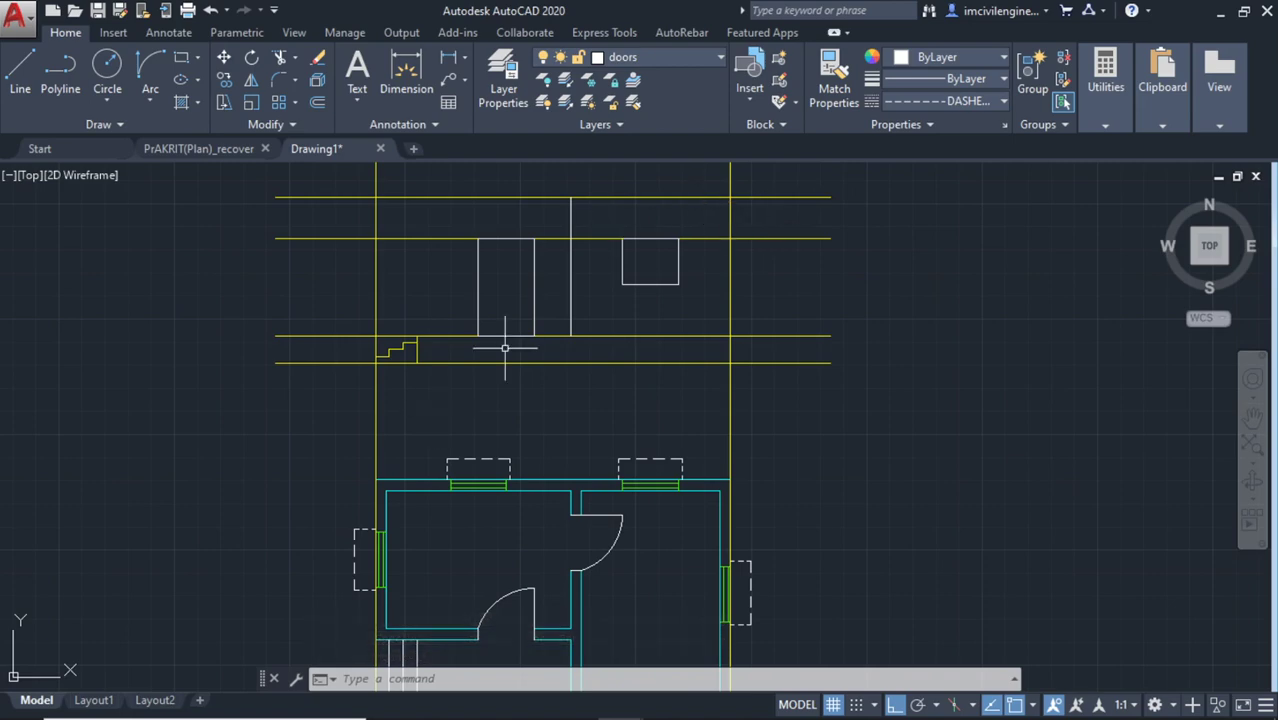
pyautogui.scroll(2, 421, 339)
# Draw a short vertical helper line rising from the ground line near the stair
pyautogui.moveTo(423, 322)
pyautogui.mouseDown(button='middle')
pyautogui.moveTo(421, 340)
pyautogui.moveTo(419, 328)
pyautogui.mouseUp(button='middle')
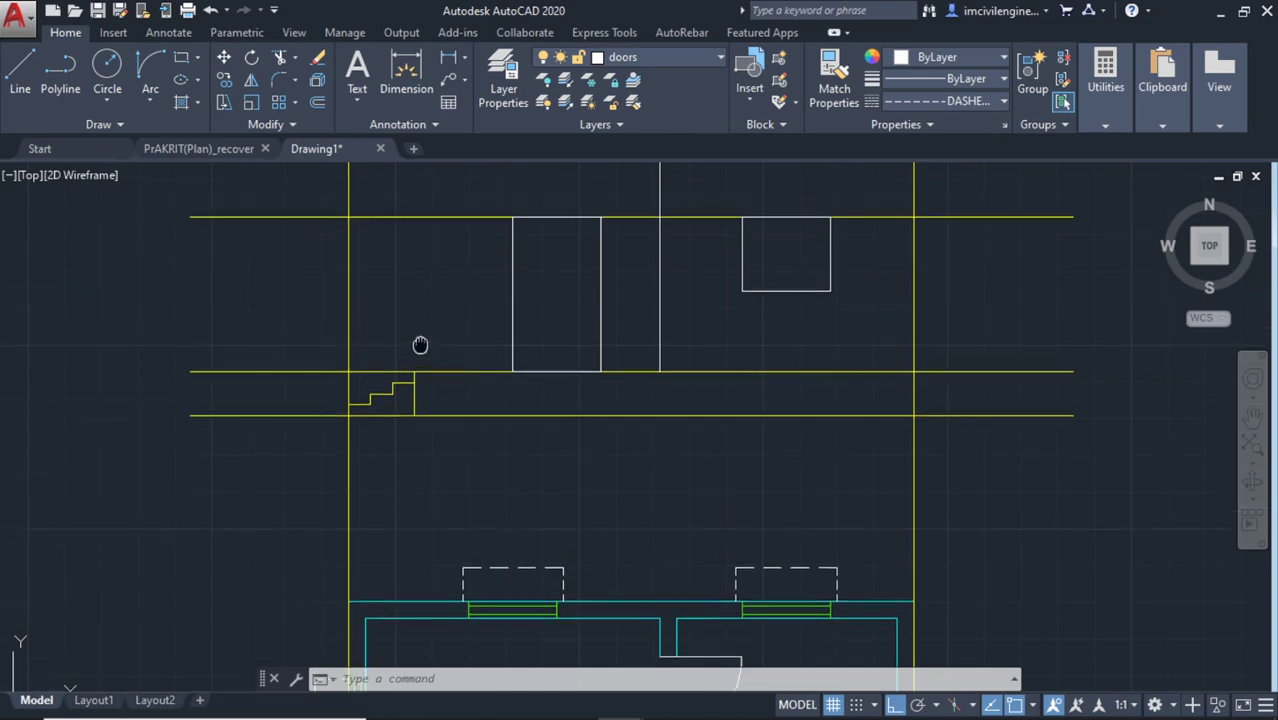
pyautogui.click(20, 85)
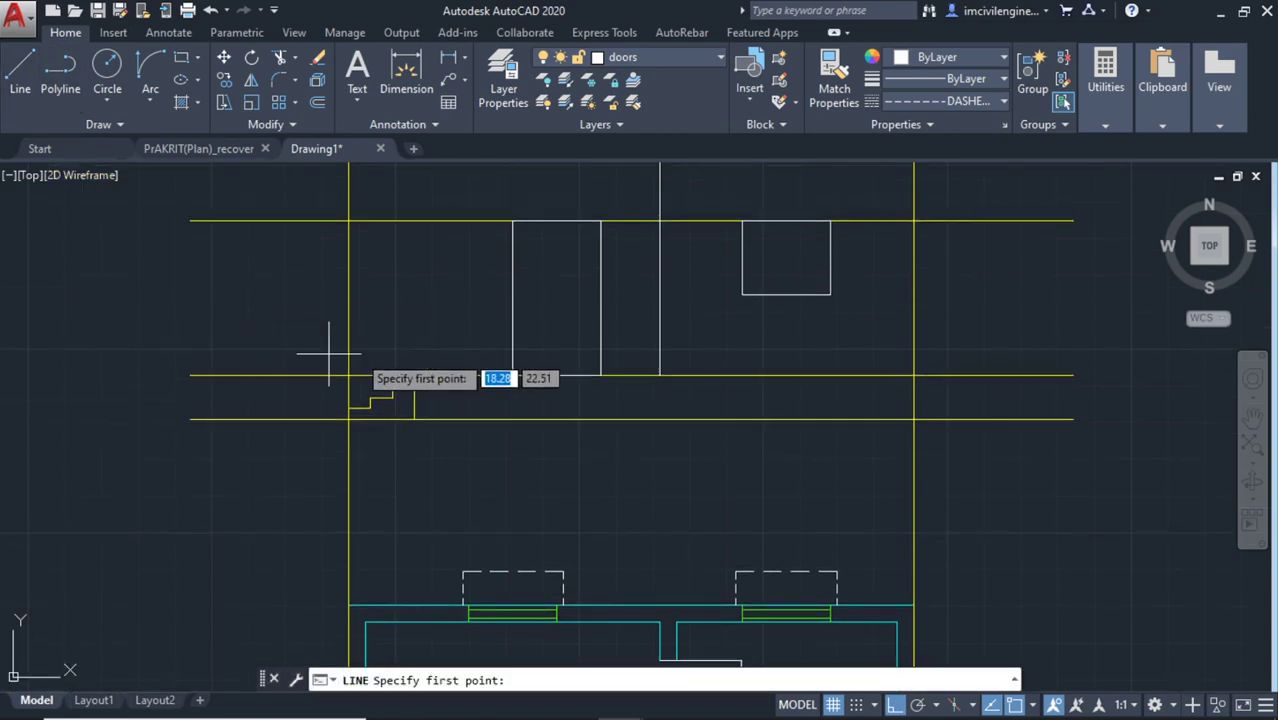
pyautogui.click(459, 375)
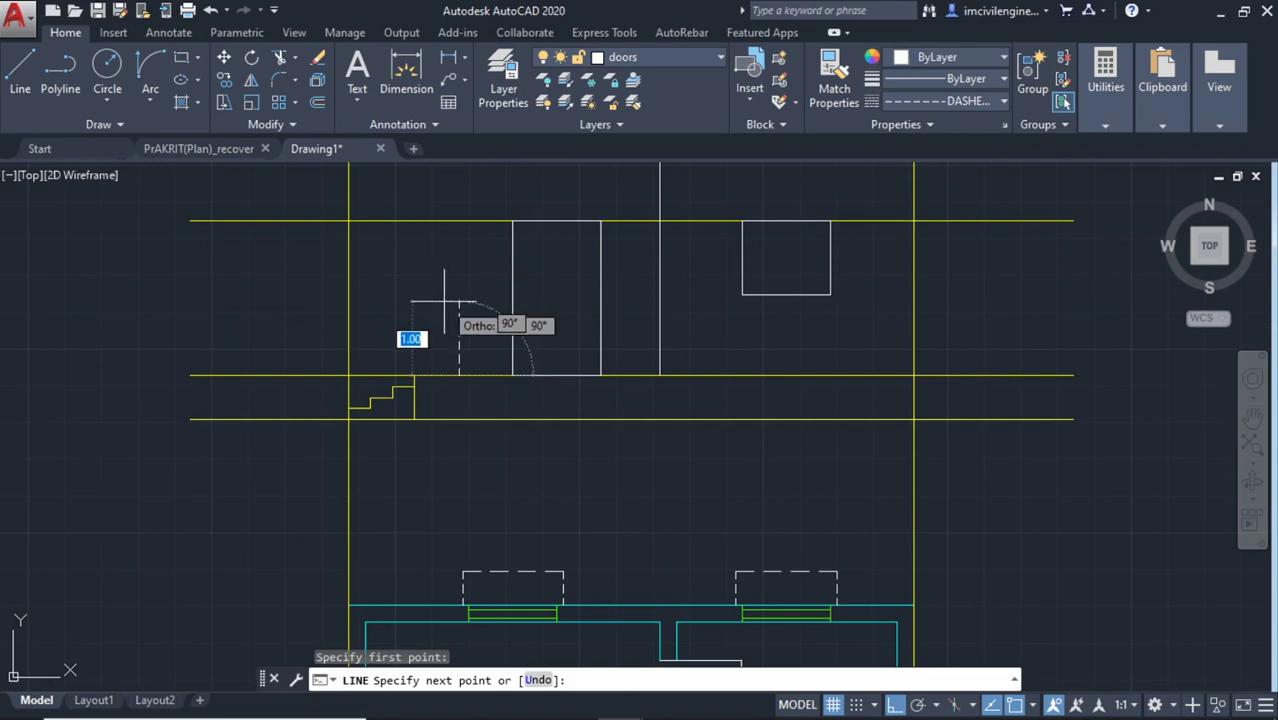
pyautogui.click(444, 301)
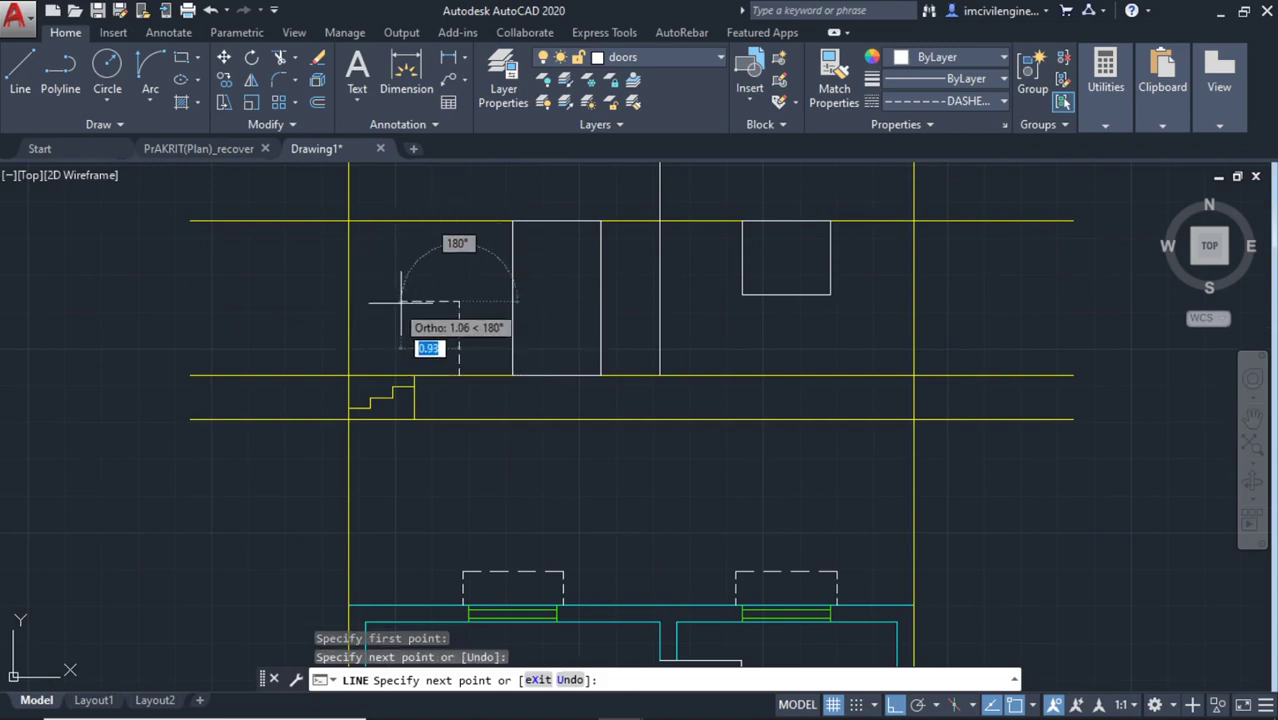
pyautogui.press('Escape')
pyautogui.click(460, 335)
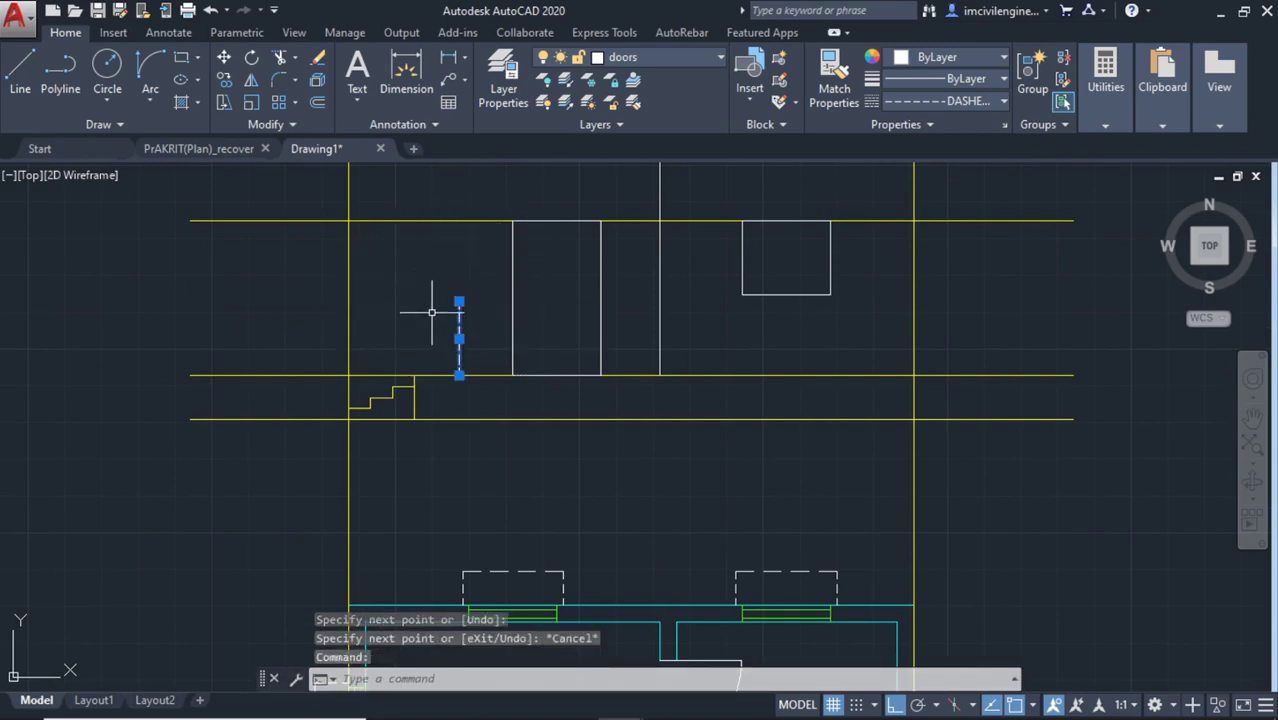
pyautogui.press('Escape')
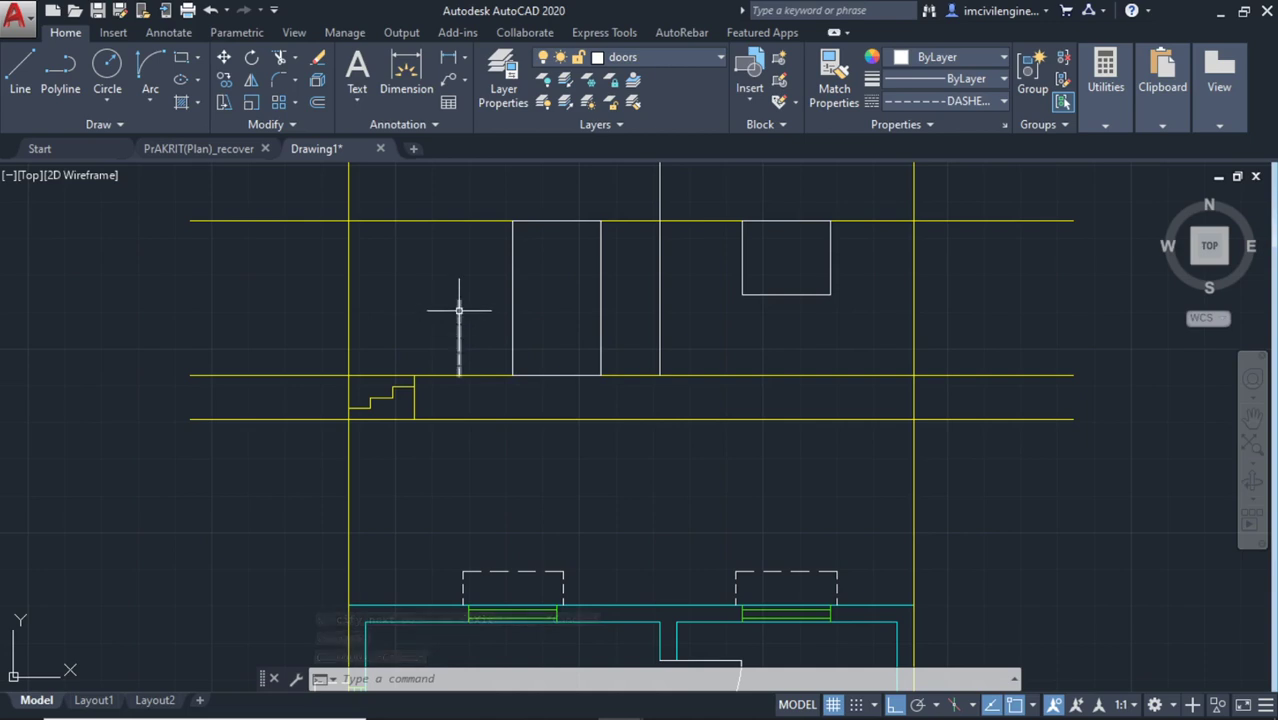
pyautogui.click(459, 310)
pyautogui.click(459, 300)
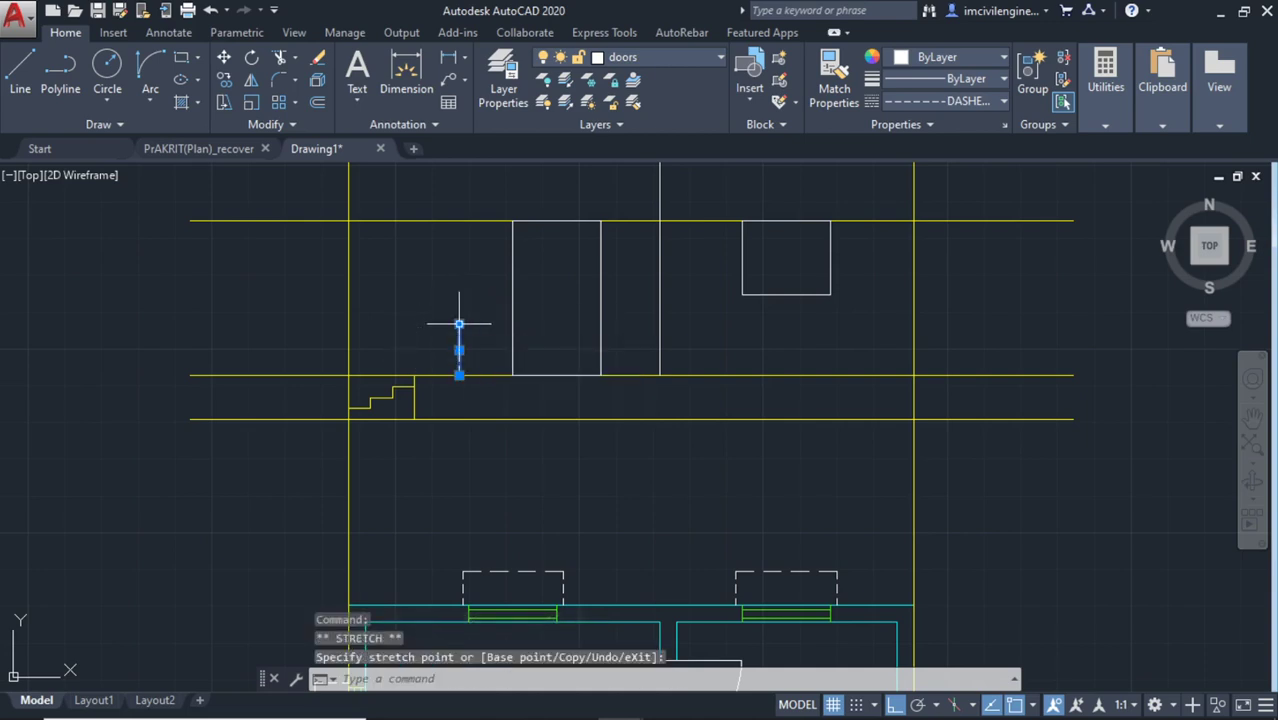
# Draw a horizontal line from the left wall, stretch it to the door-side vertical, and erase the helper line
pyautogui.click(20, 72)
pyautogui.click(459, 324)
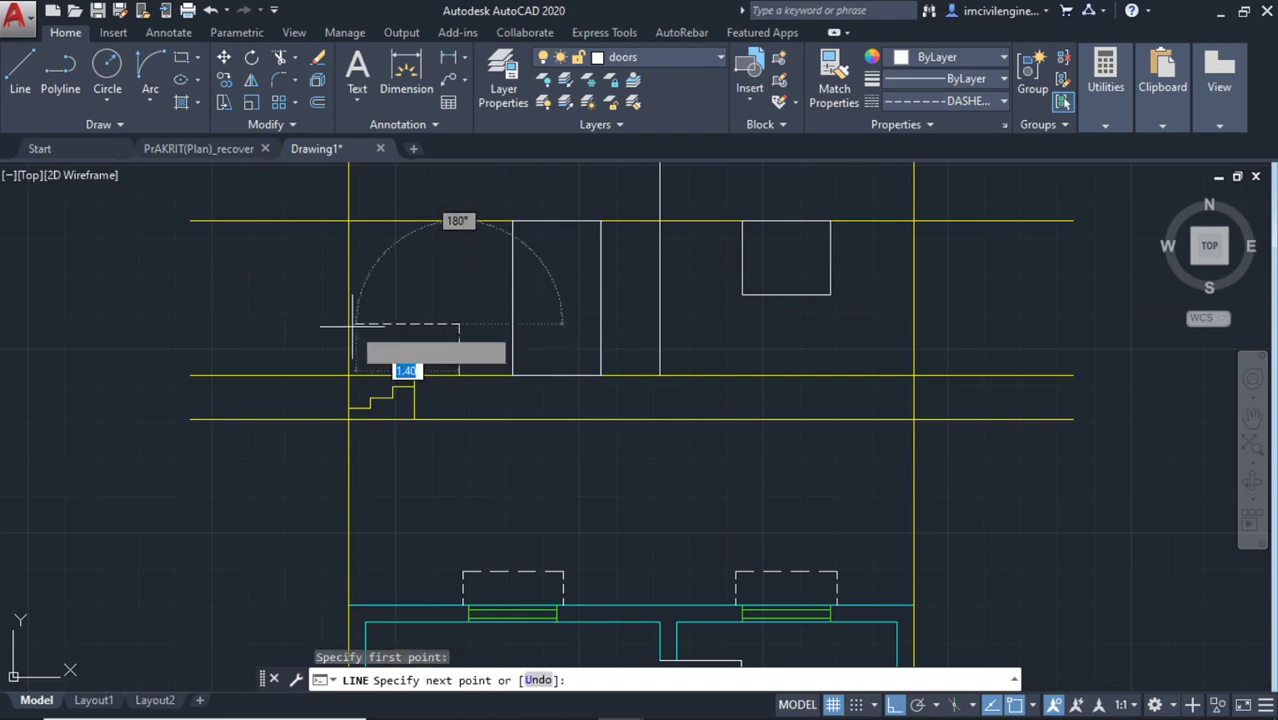
pyautogui.click(349, 324)
pyautogui.press('Escape')
pyautogui.click(446, 341)
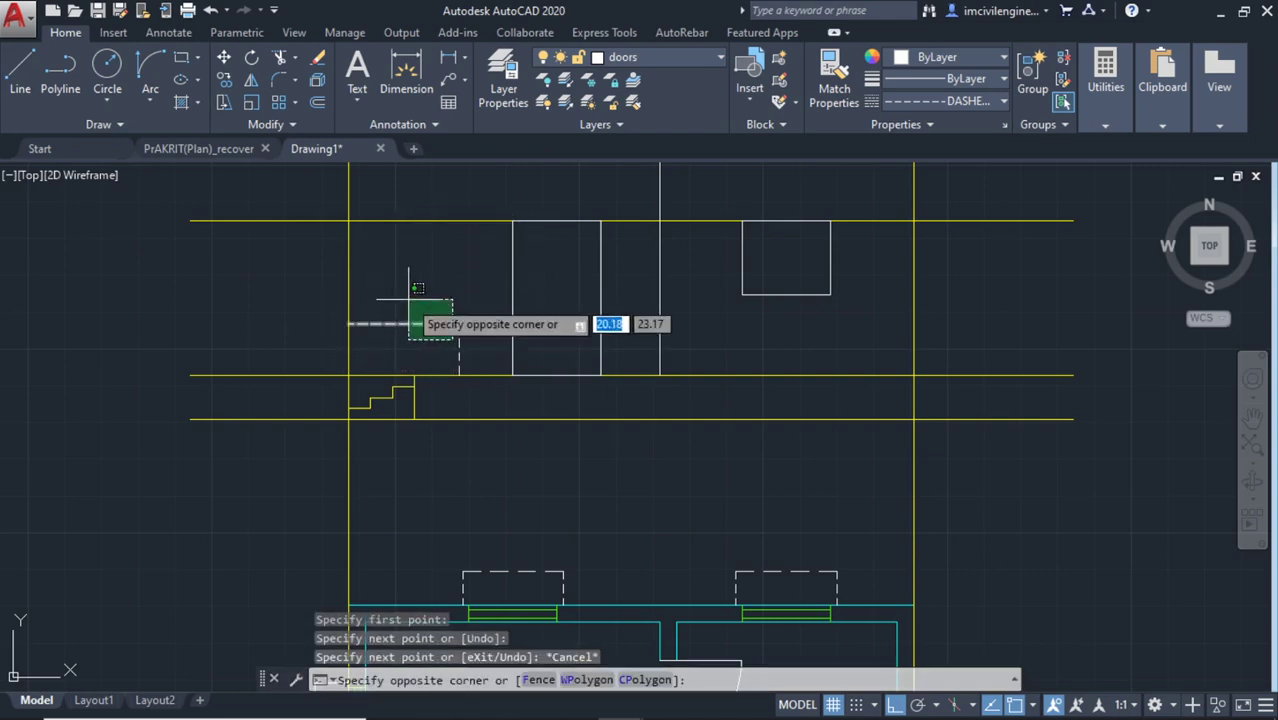
pyautogui.click(445, 320)
pyautogui.click(459, 324)
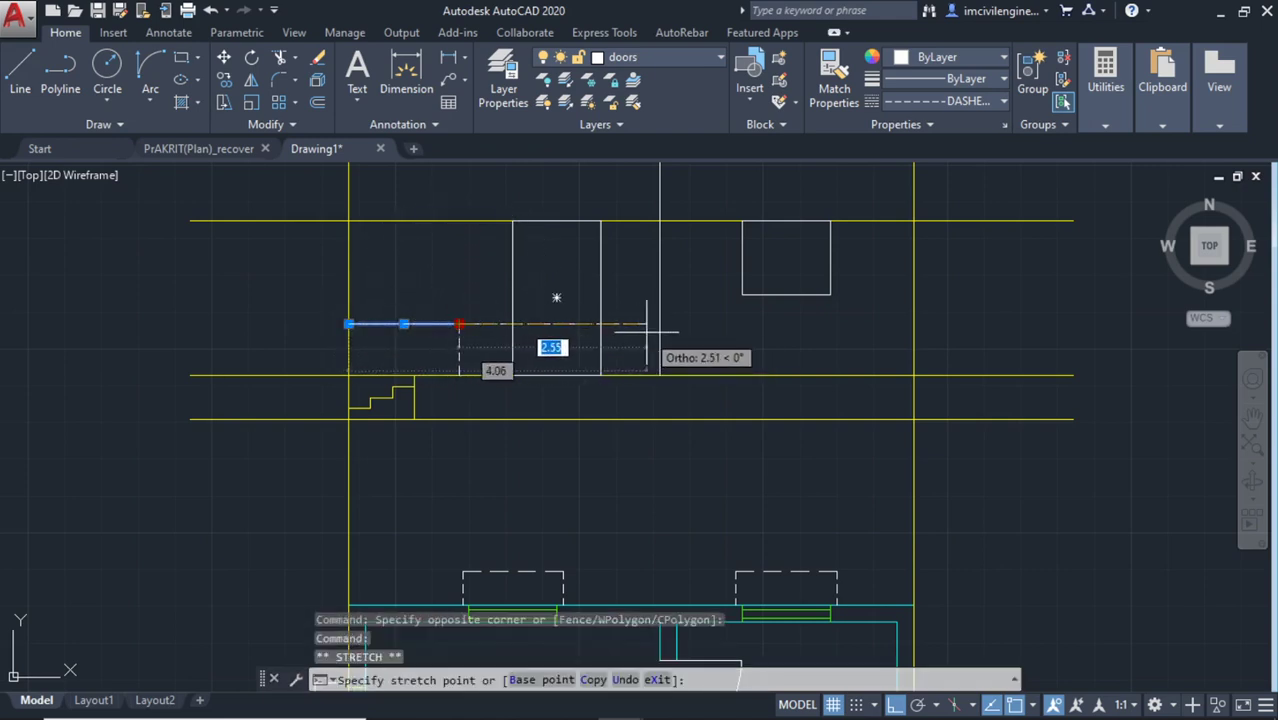
pyautogui.click(659, 324)
pyautogui.press('Escape')
pyautogui.click(497, 345)
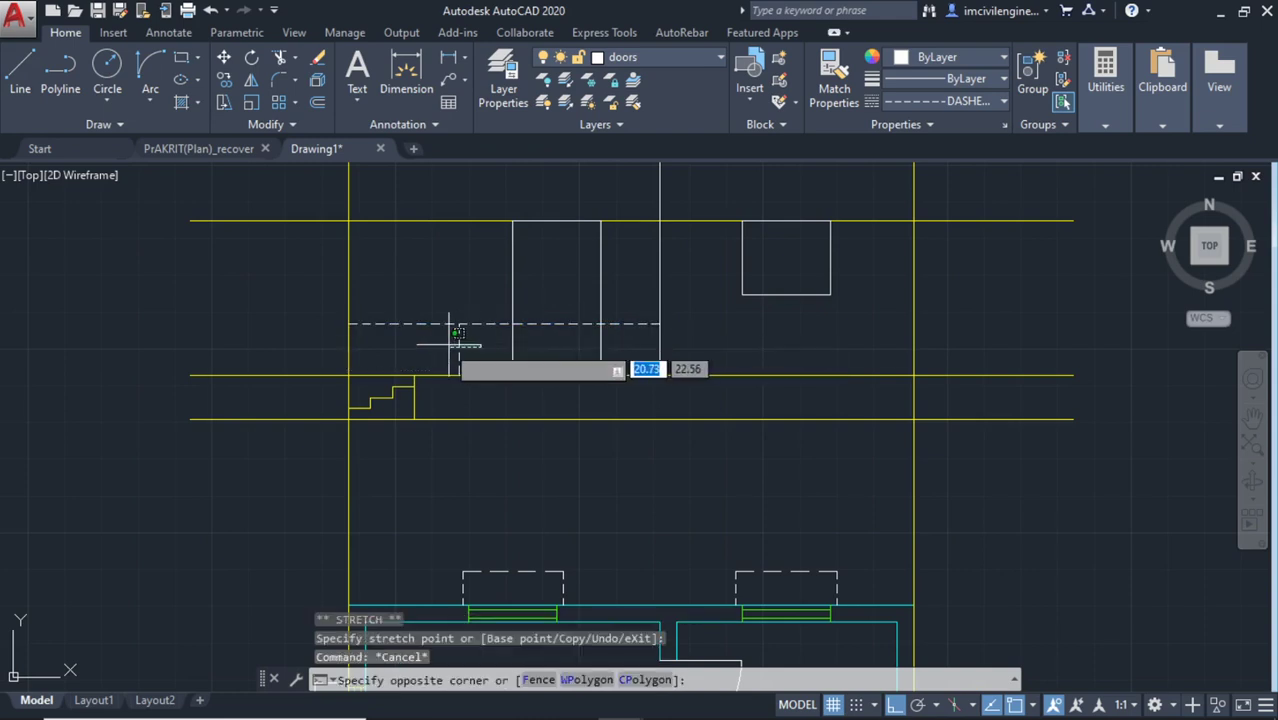
pyautogui.click(450, 345)
pyautogui.press('Delete')
# Recolour the horizontal line blue (39,118,187)
pyautogui.click(475, 342)
pyautogui.click(422, 300)
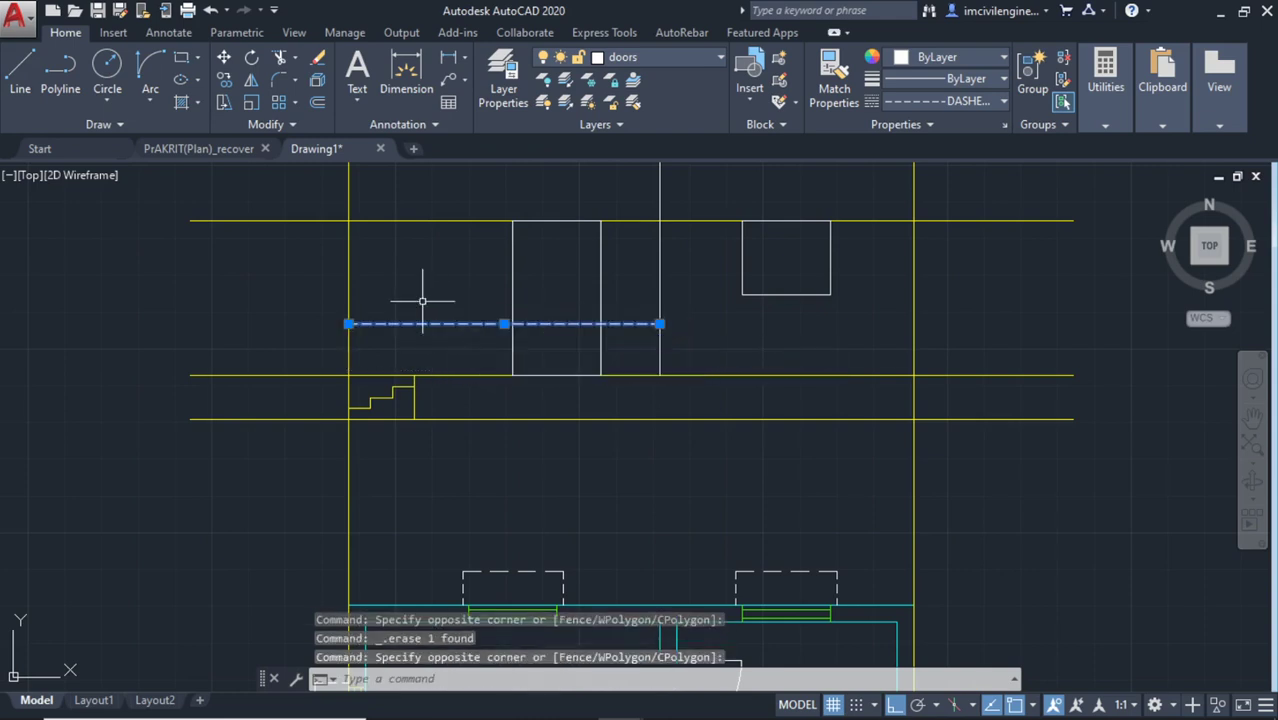
pyautogui.click(950, 60)
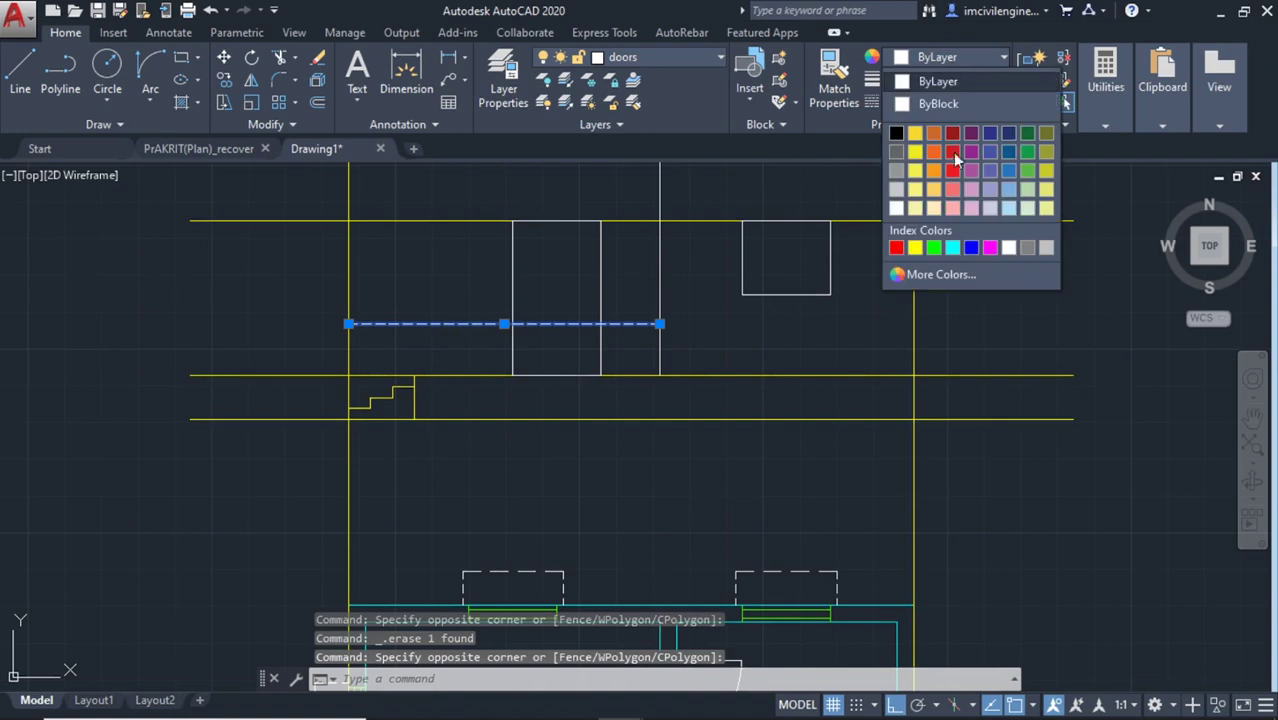
pyautogui.click(988, 210)
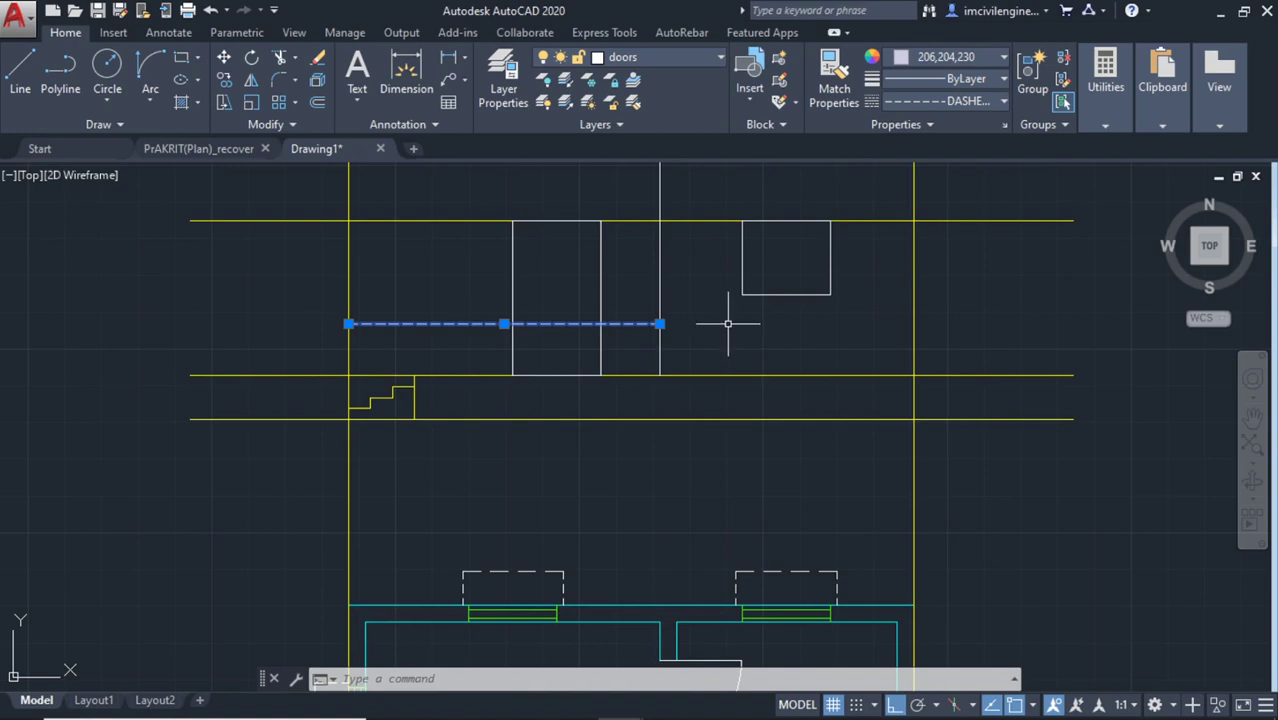
pyautogui.press('Escape')
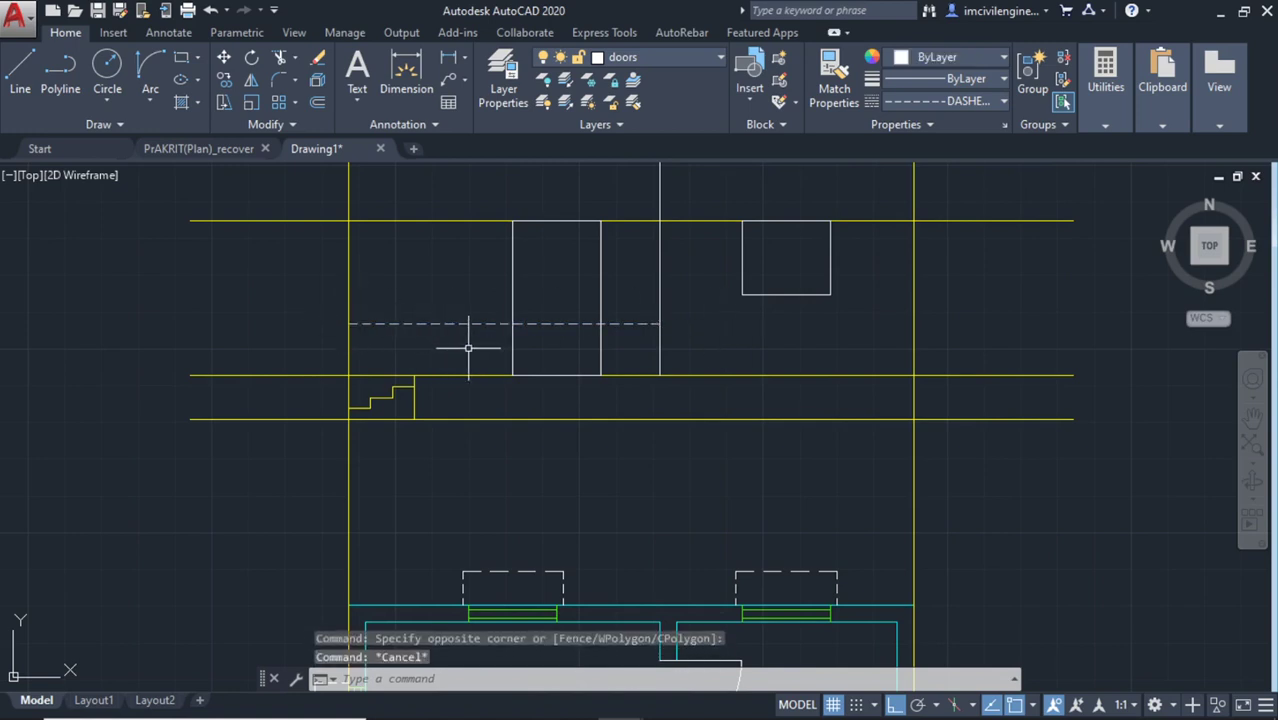
pyautogui.click(453, 294)
pyautogui.click(969, 56)
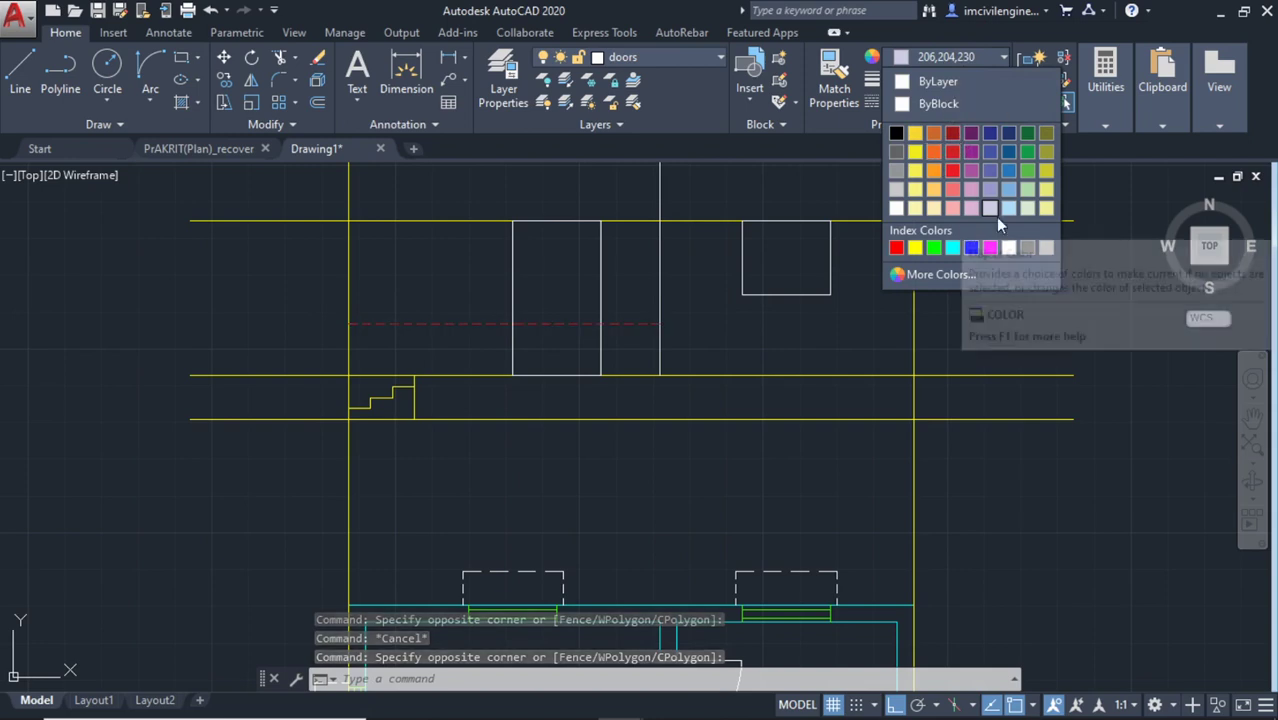
pyautogui.click(1009, 175)
pyautogui.press('Escape')
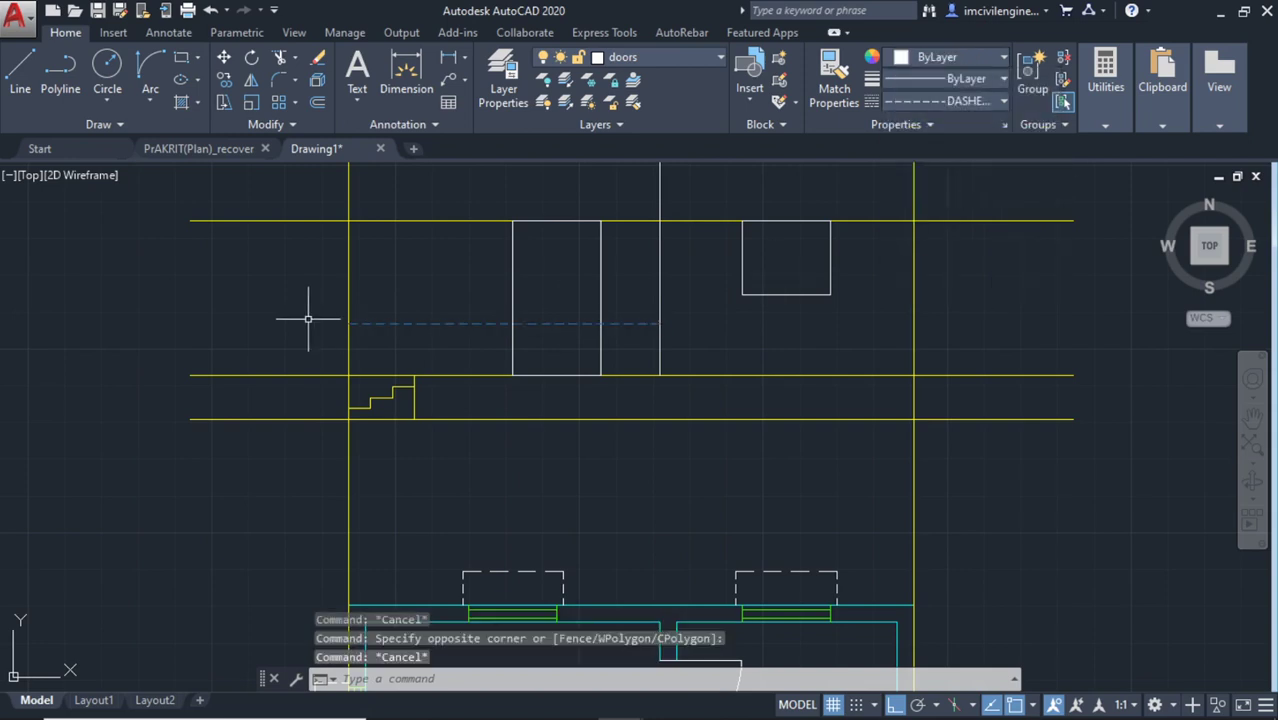
# Set the blue horizontal line's linetype to ByLayer
pyautogui.moveTo(338, 342); pyautogui.dragTo(662, 208)
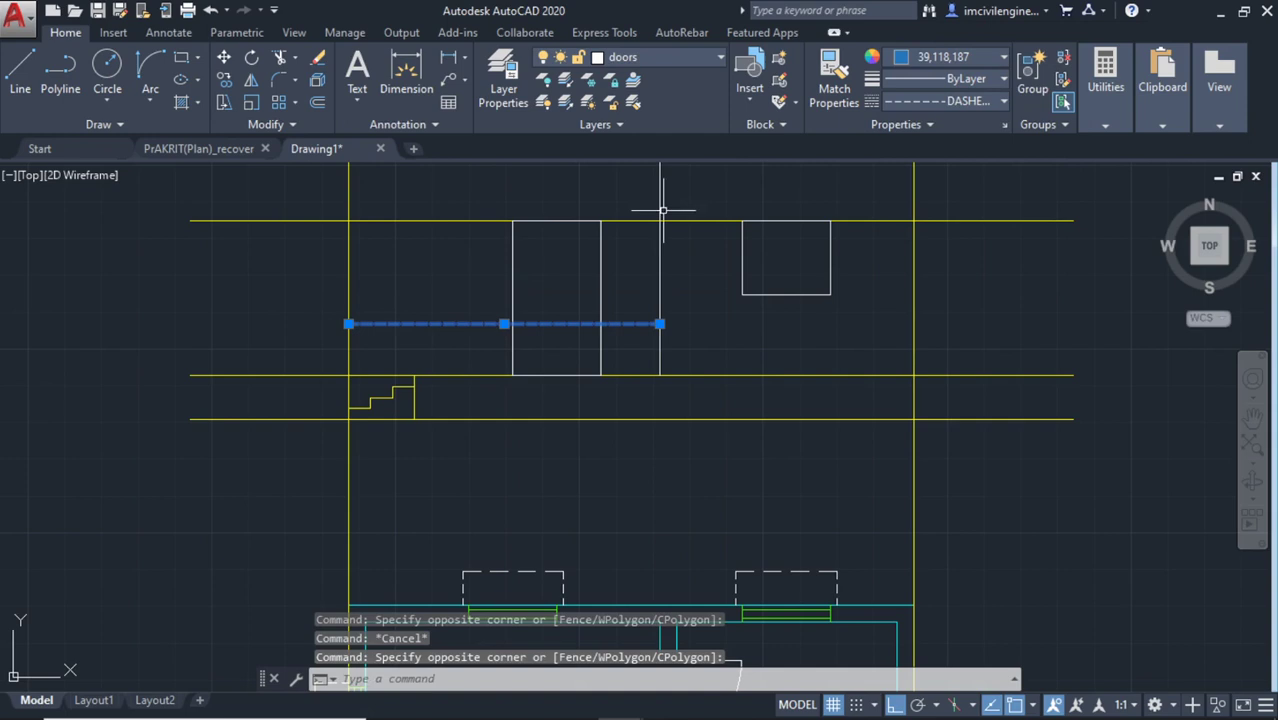
pyautogui.click(953, 100)
pyautogui.click(957, 126)
pyautogui.press('Escape')
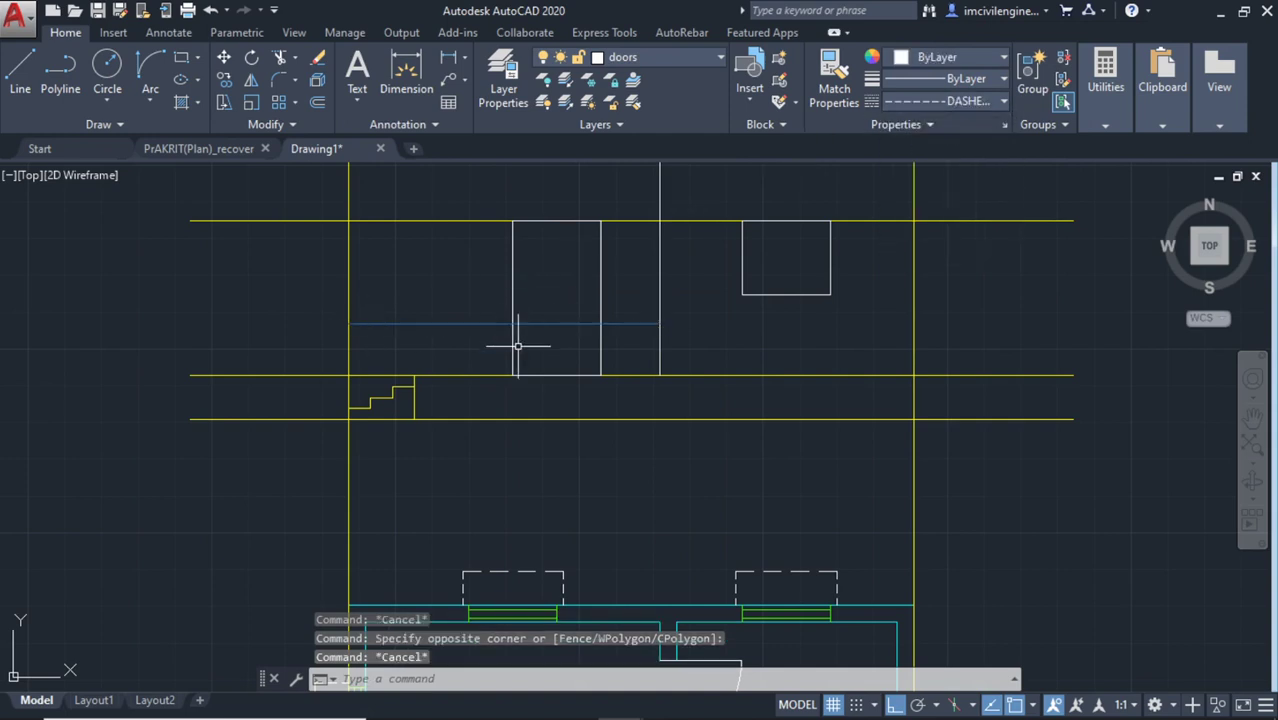
# Draw a horizontal line from the left wall to the rightmost vertical of the elevation
pyautogui.scroll(-2, 484, 356)
pyautogui.scroll(-2, 497, 212)
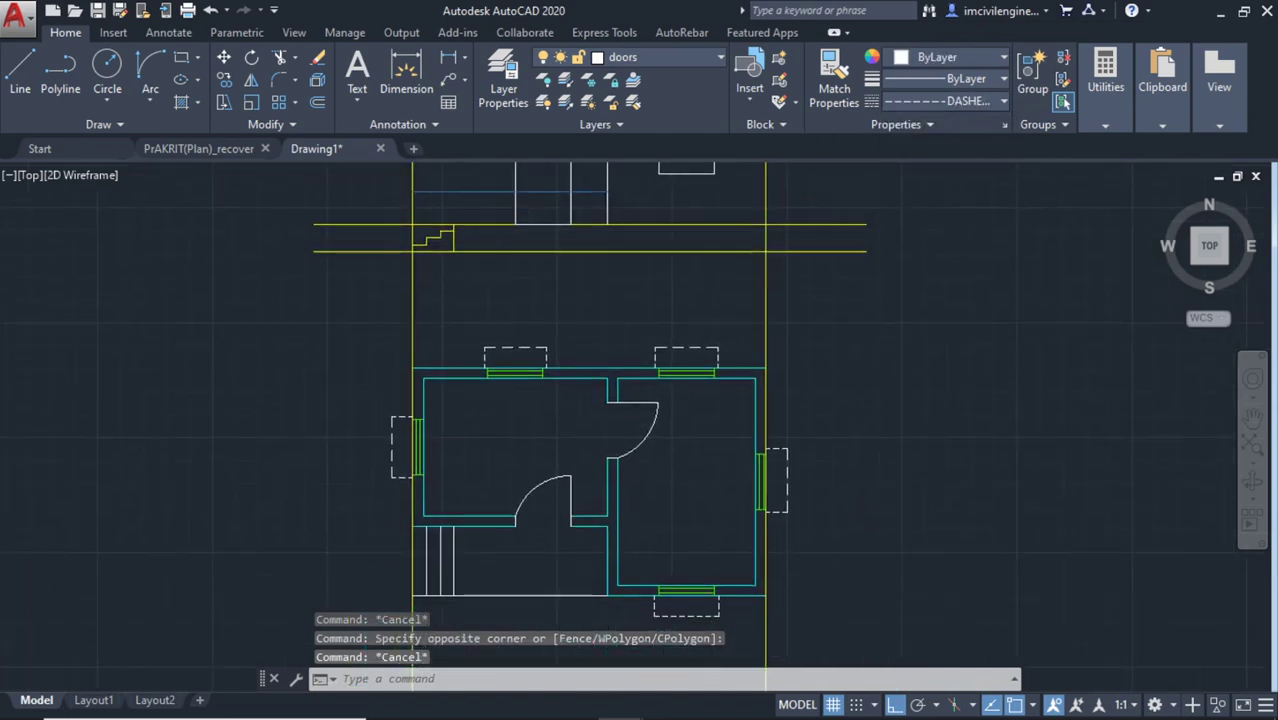
pyautogui.scroll(-2, 509, 389)
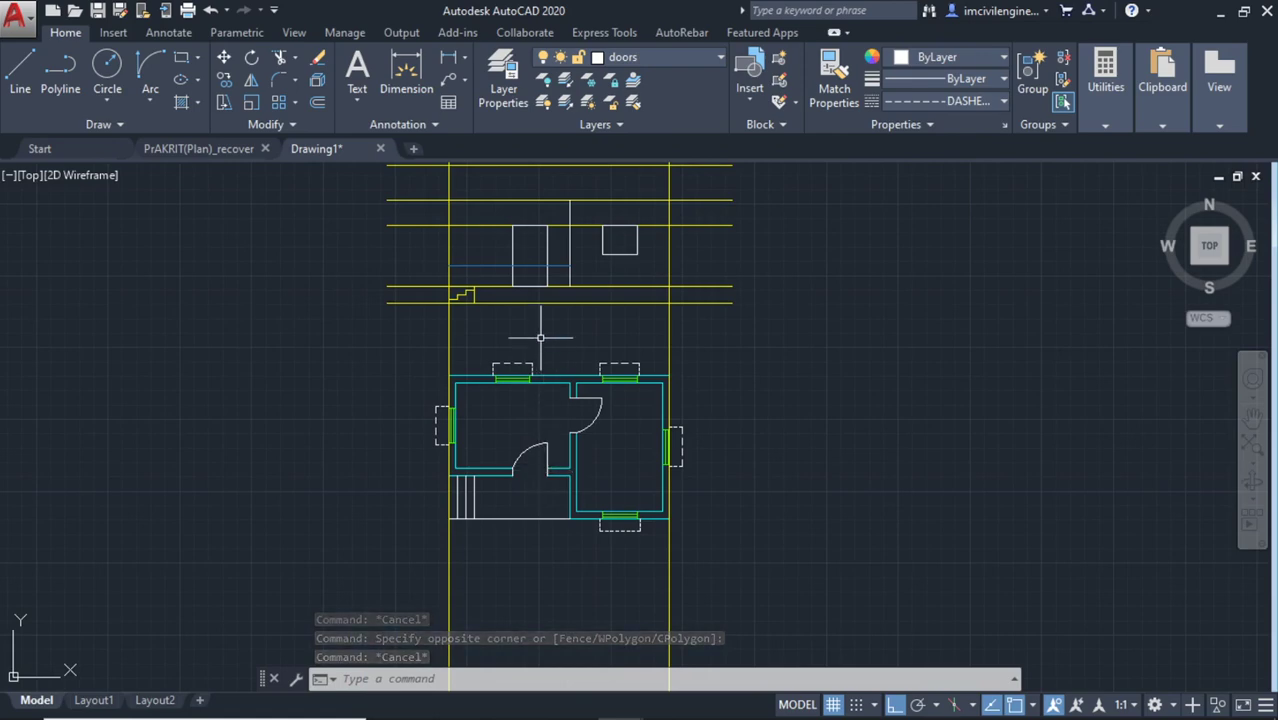
pyautogui.scroll(3, 530, 268)
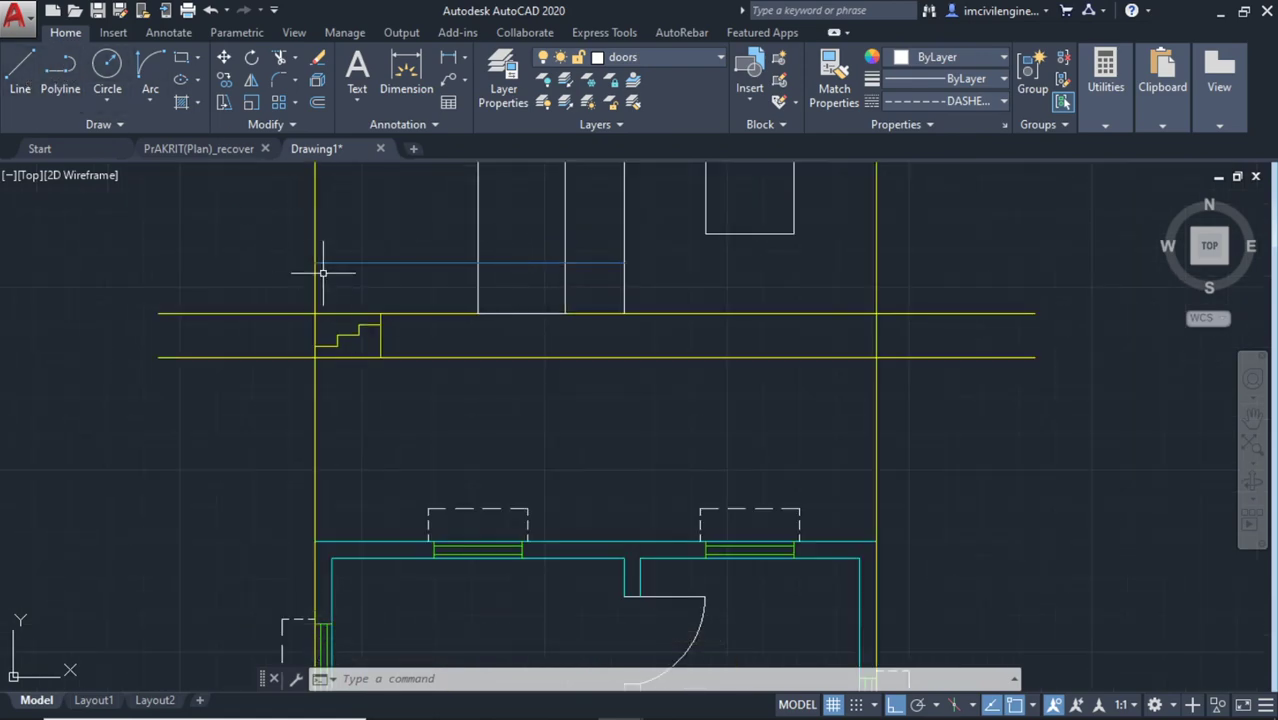
pyautogui.scroll(4, 323, 272)
pyautogui.click(20, 70)
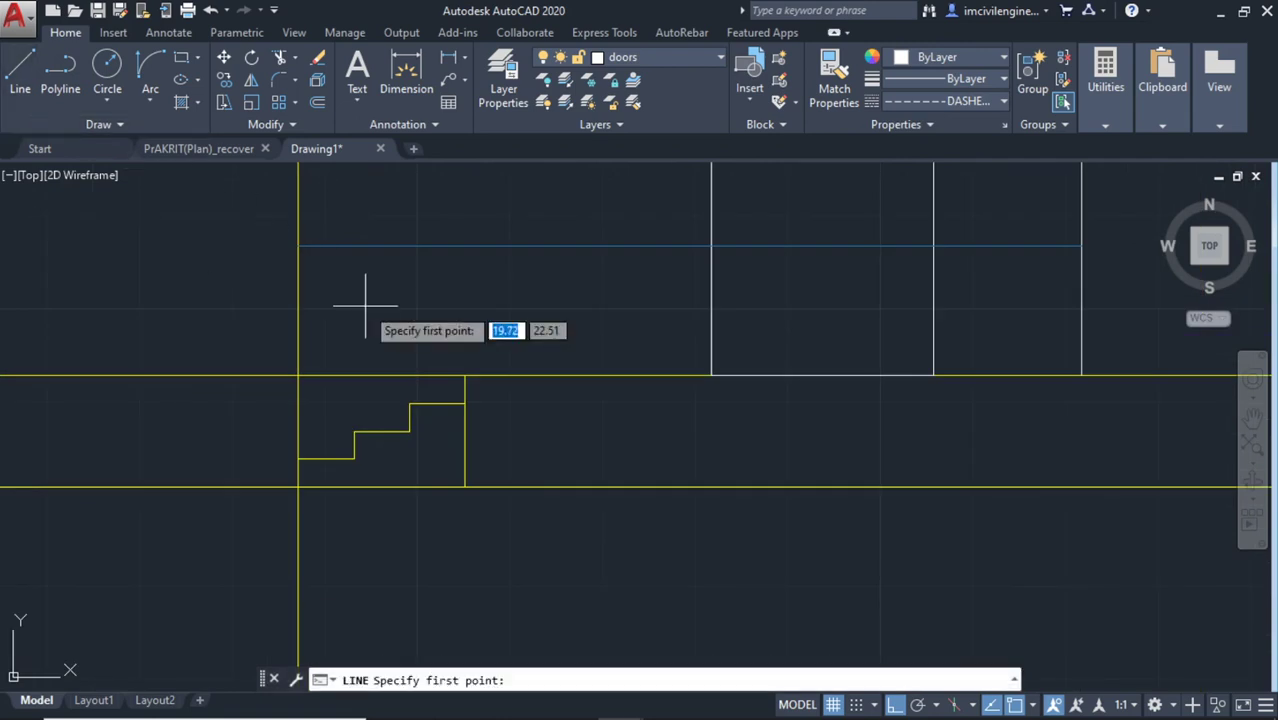
pyautogui.click(299, 251)
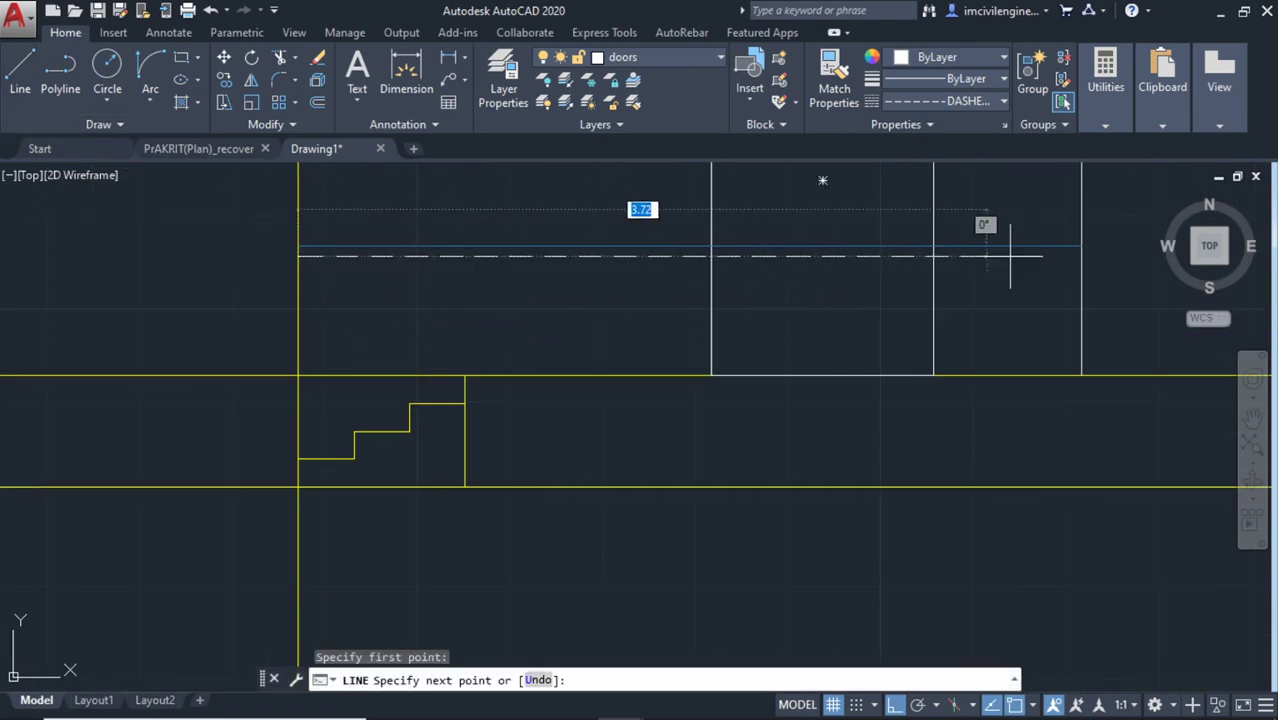
pyautogui.click(1080, 257)
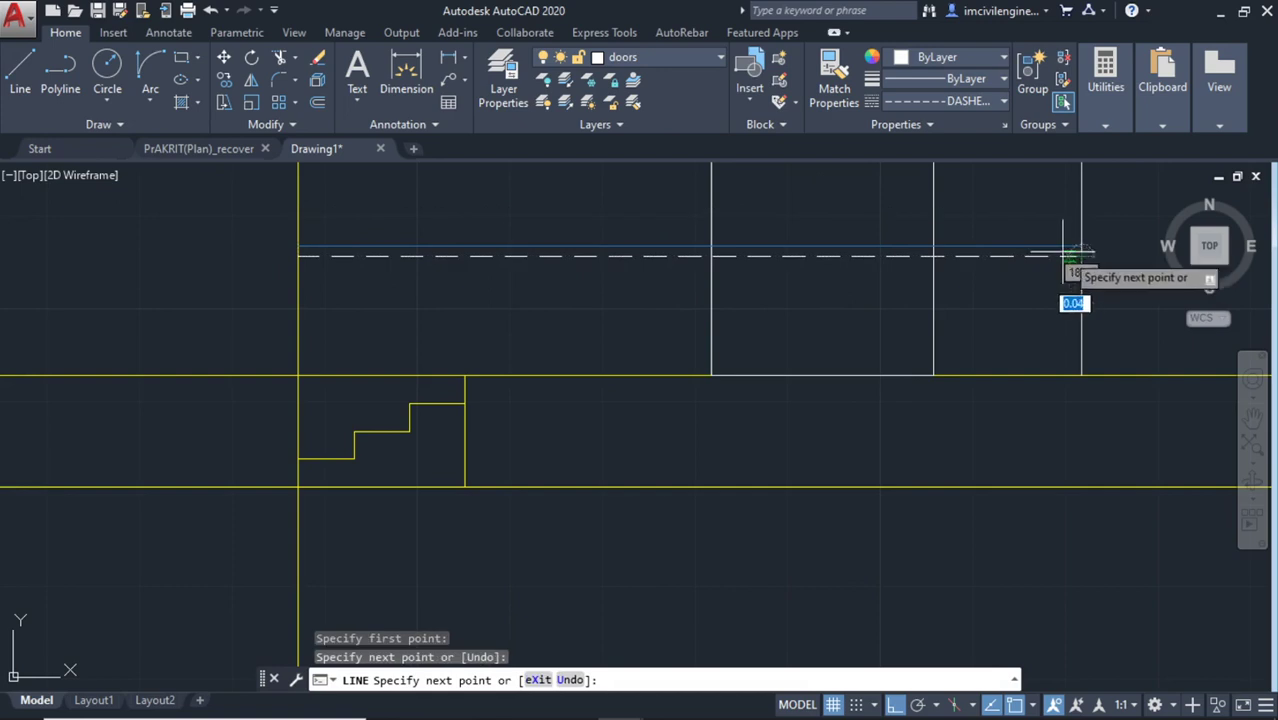
pyautogui.press('Escape')
# Make the new line continuous with ByLayer linetype and colour it blue (39,118,187)
pyautogui.click(538, 257)
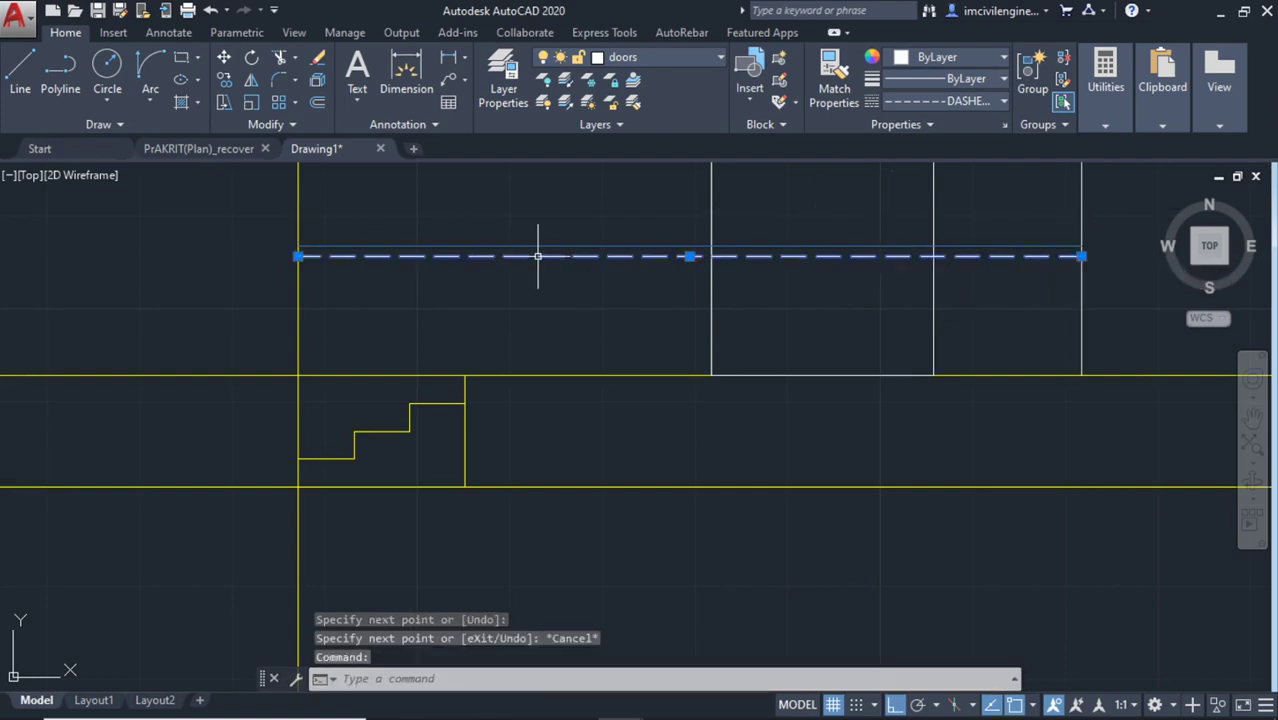
pyautogui.click(968, 101)
pyautogui.click(953, 128)
pyautogui.press('Escape')
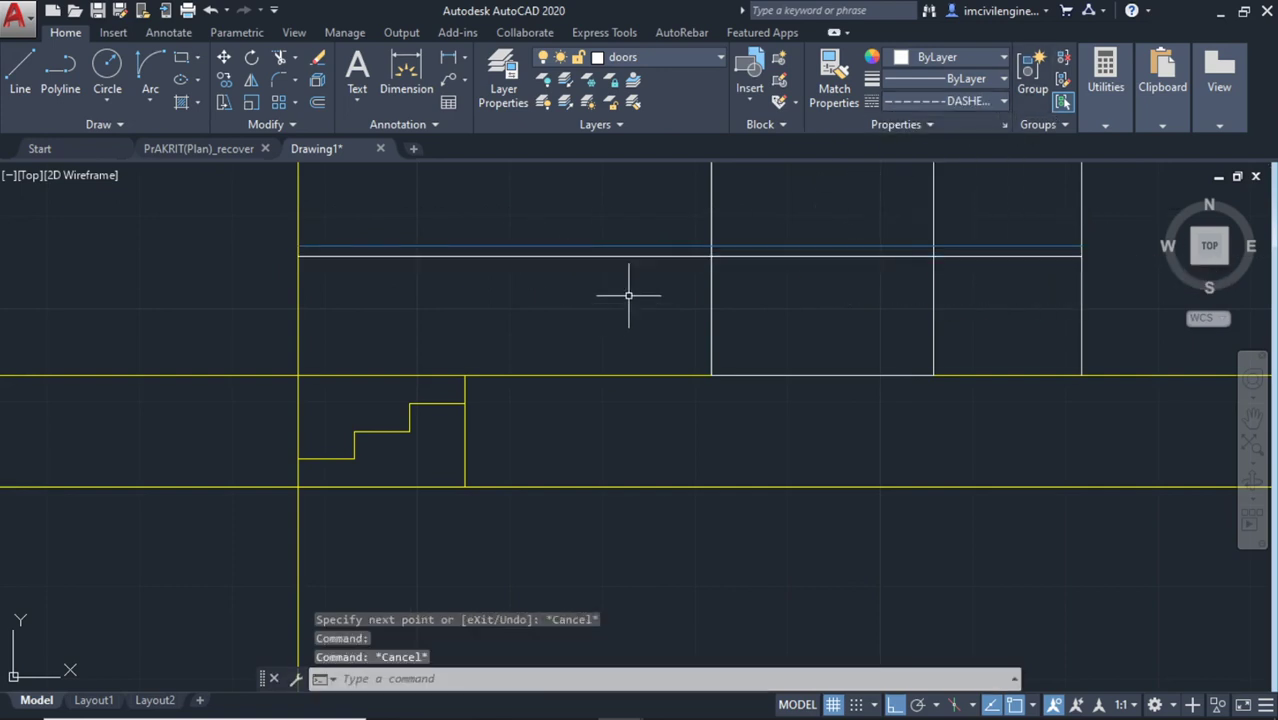
pyautogui.click(671, 284)
pyautogui.click(650, 240)
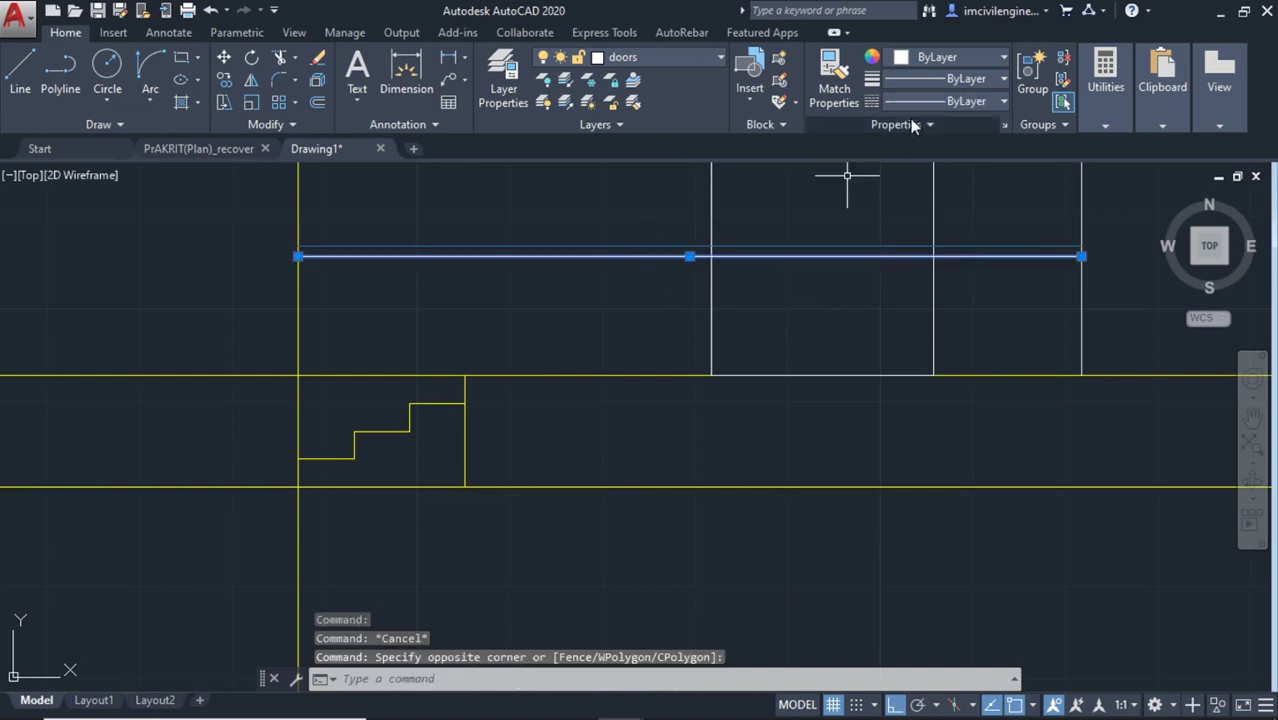
pyautogui.click(962, 58)
pyautogui.click(994, 175)
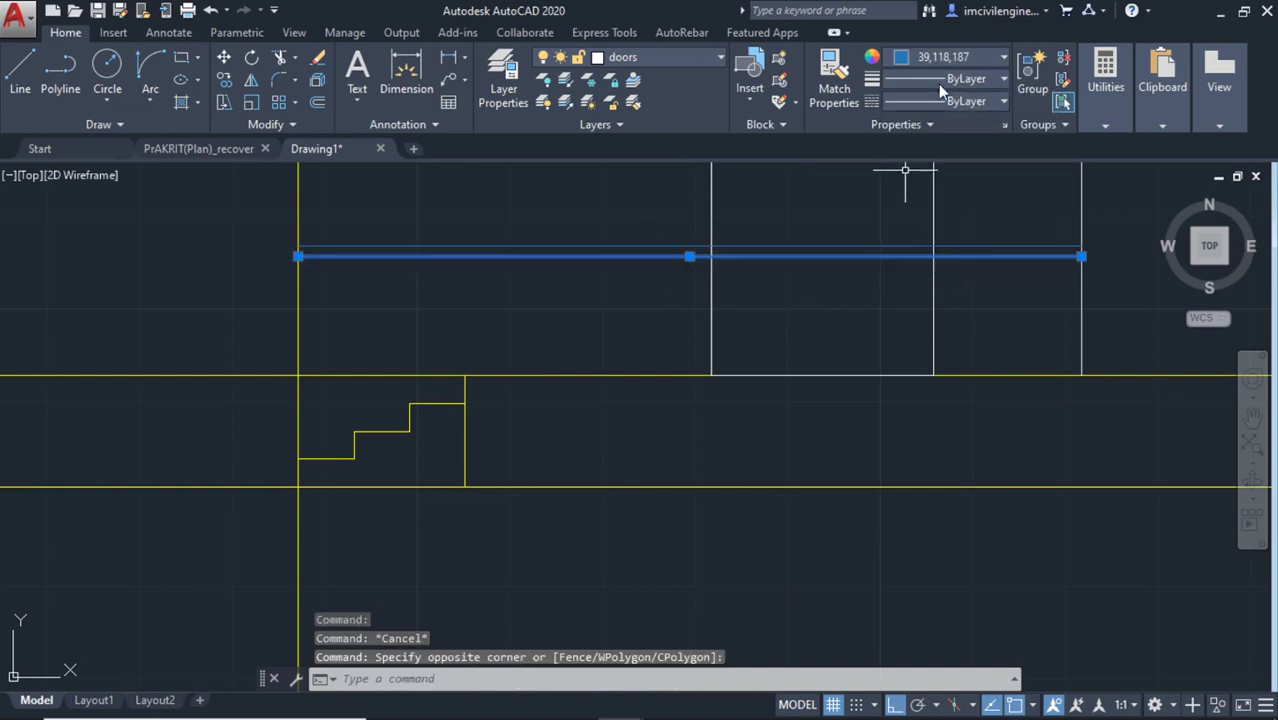
pyautogui.press('Escape')
# Set the current linetype to ByLayer and the current colour to light blue 122,175,223
pyautogui.click(19, 93)
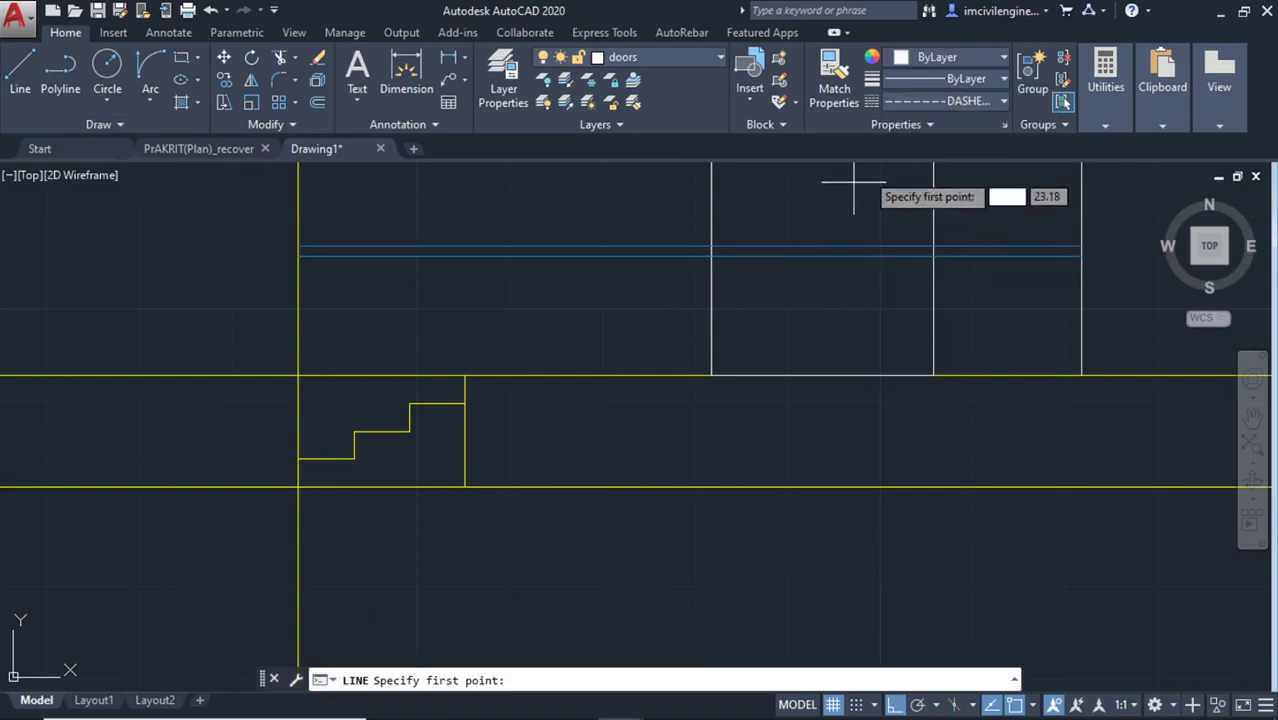
pyautogui.click(958, 100)
pyautogui.click(953, 127)
pyautogui.click(958, 60)
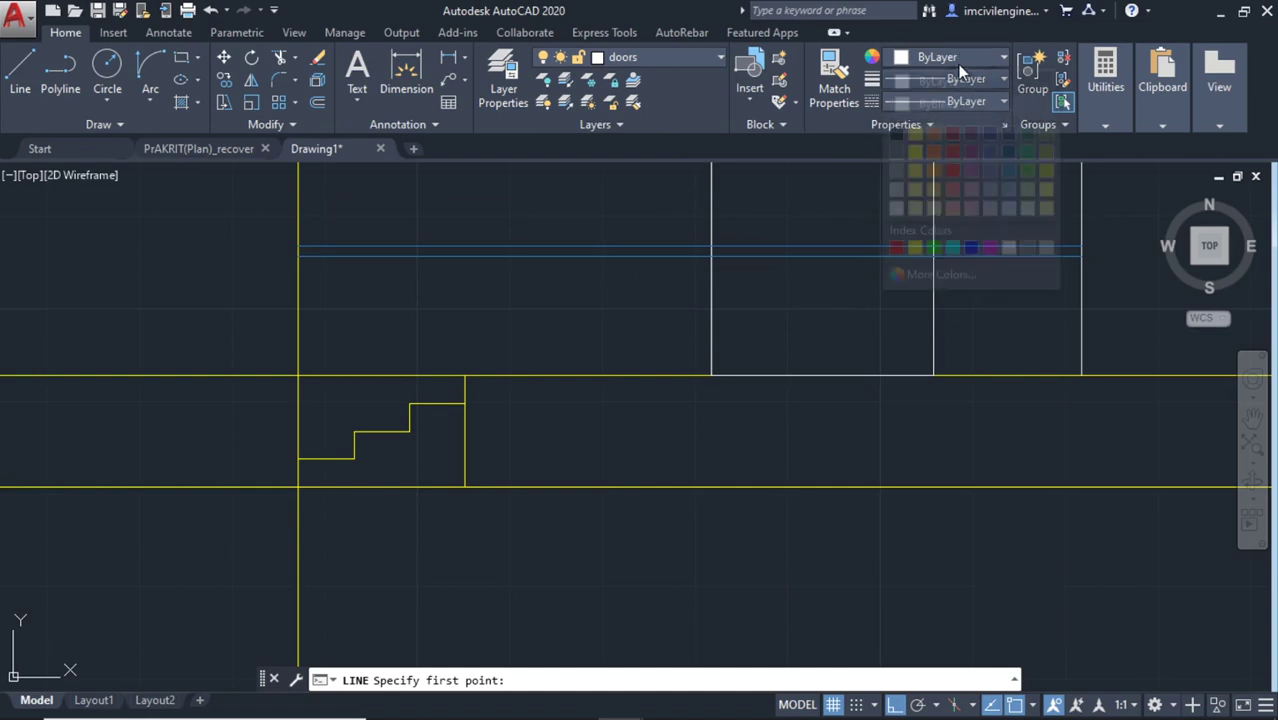
pyautogui.click(1007, 187)
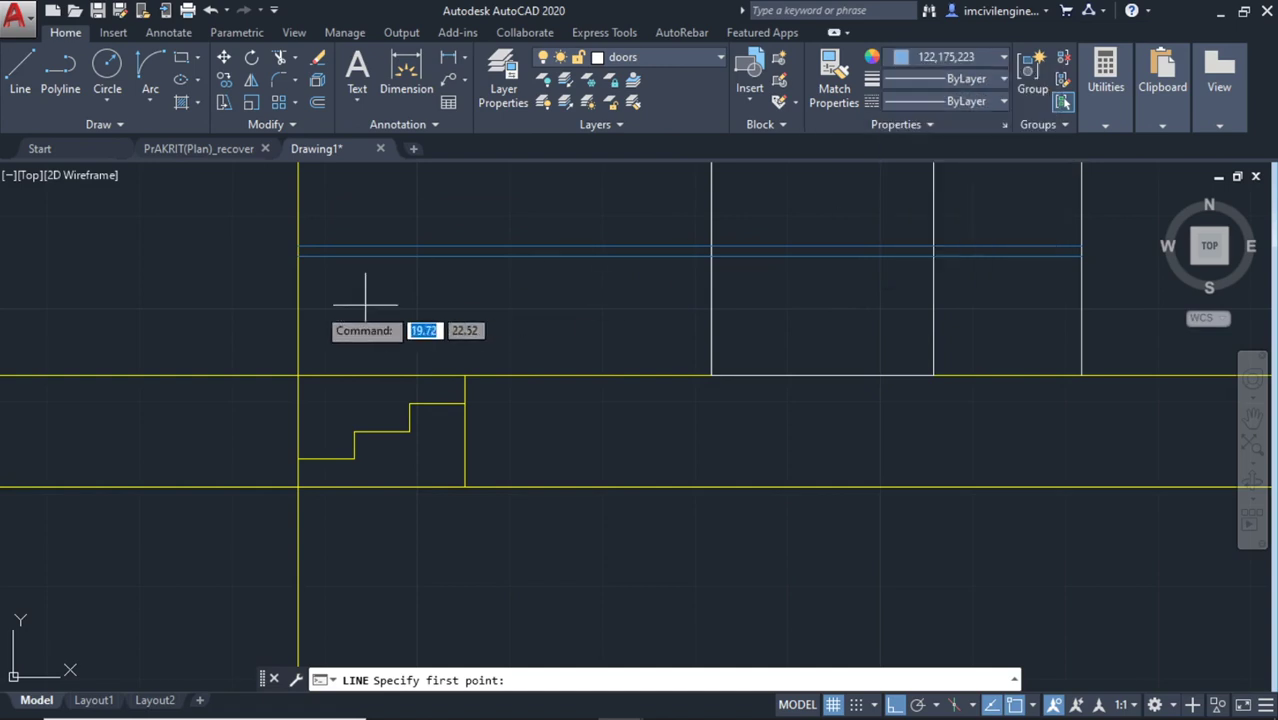
pyautogui.click(181, 59)
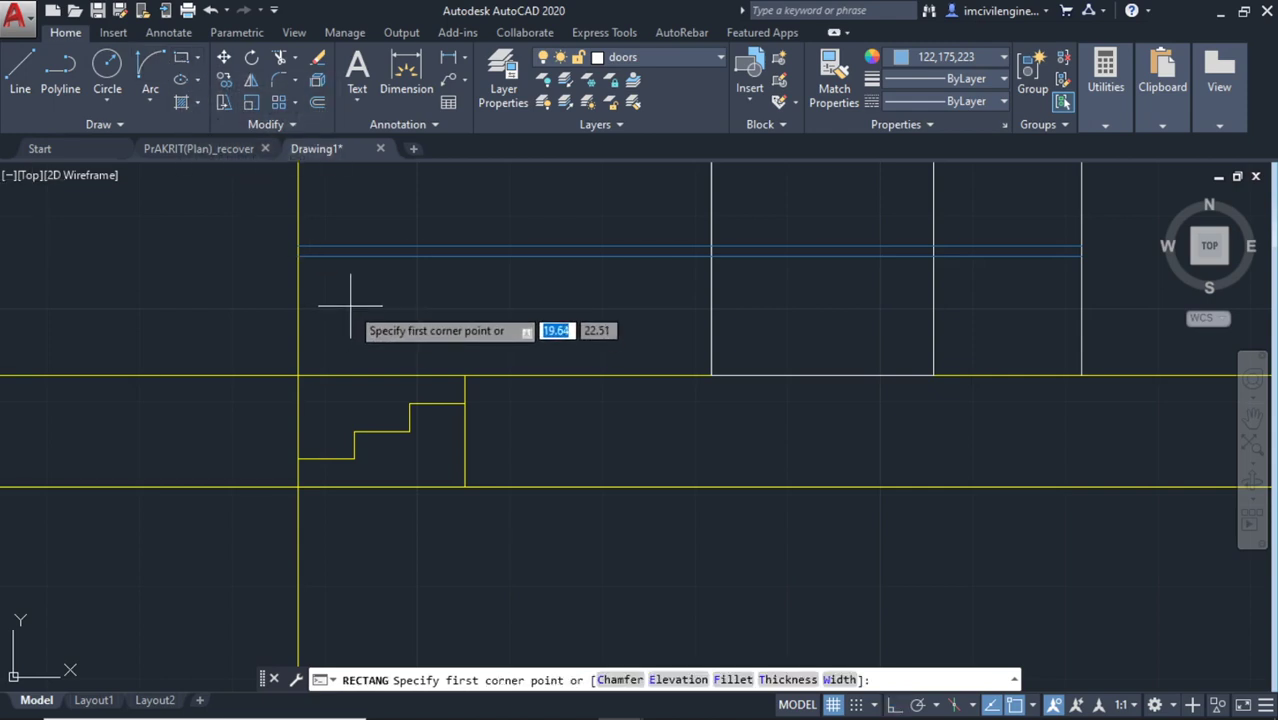
# With the L command, draw a vertical line from the lowest stair step up to the blue horizontal line
pyautogui.scroll(-2, 350, 305)
pyautogui.moveTo(350, 305); pyautogui.dragTo(356, 276, button='middle')
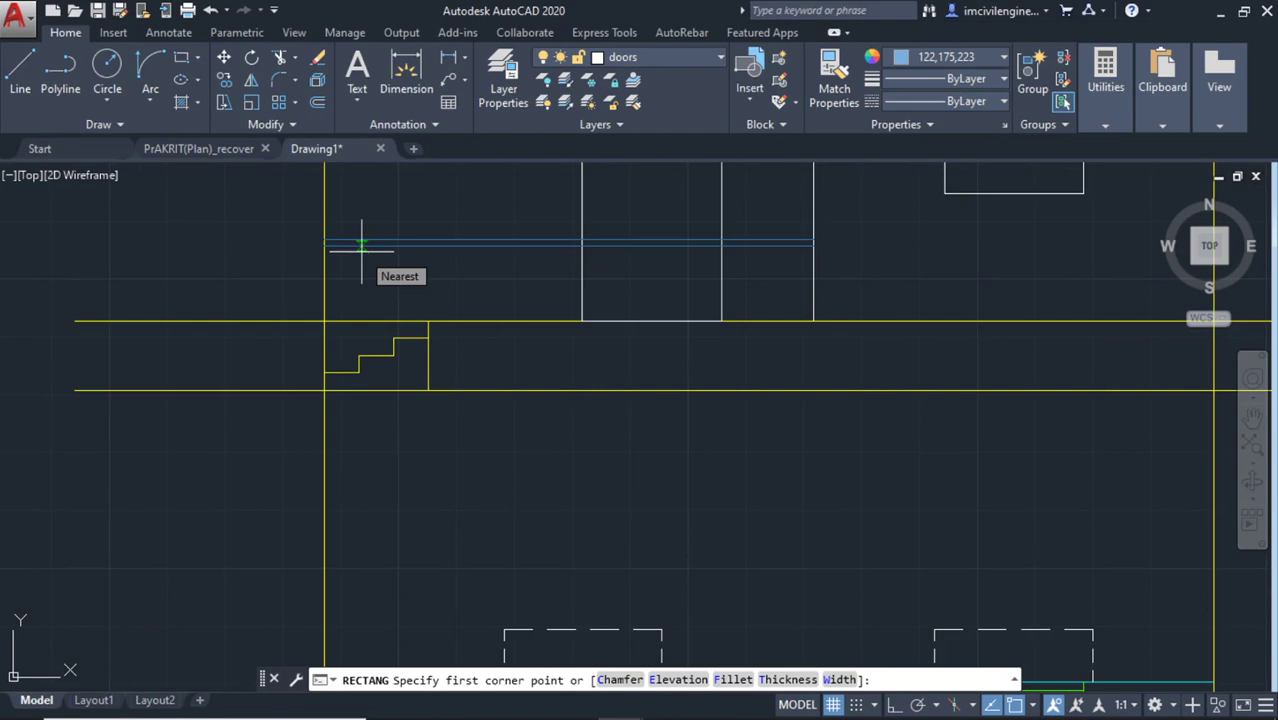
pyautogui.press('Escape')
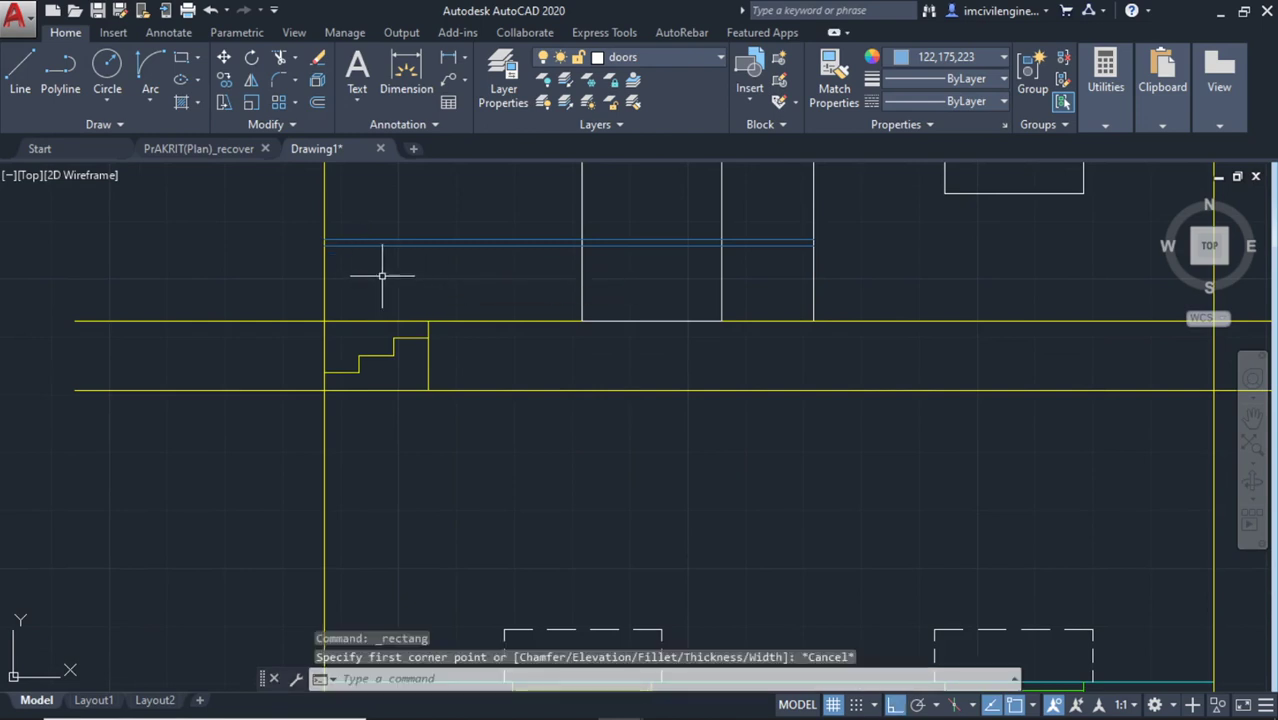
pyautogui.write('l')
pyautogui.press('Return')
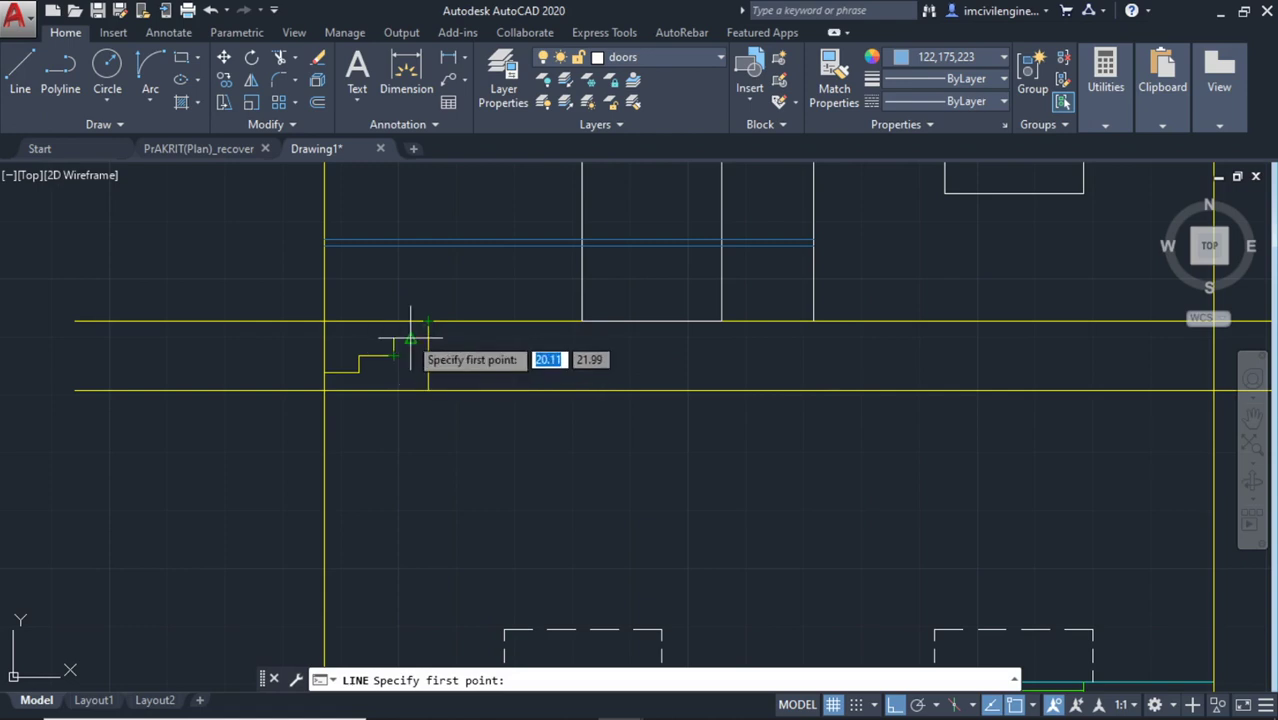
pyautogui.click(341, 373)
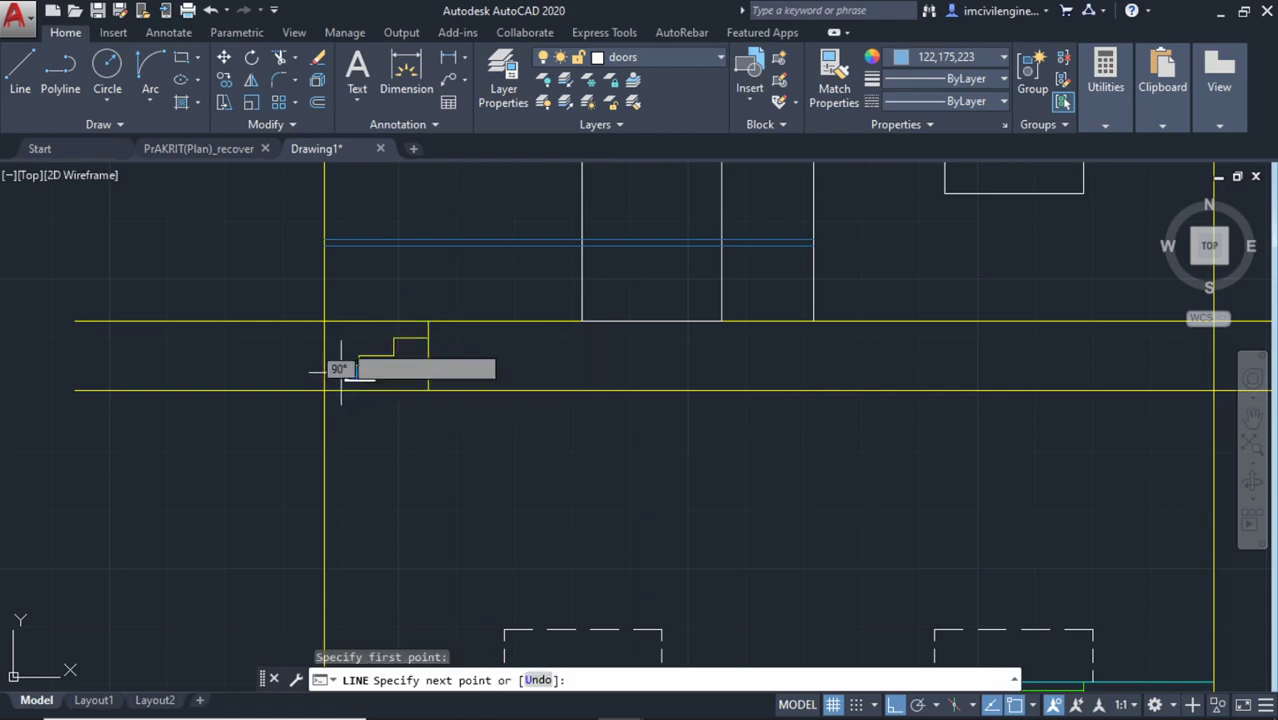
pyautogui.click(341, 246)
pyautogui.press('Escape')
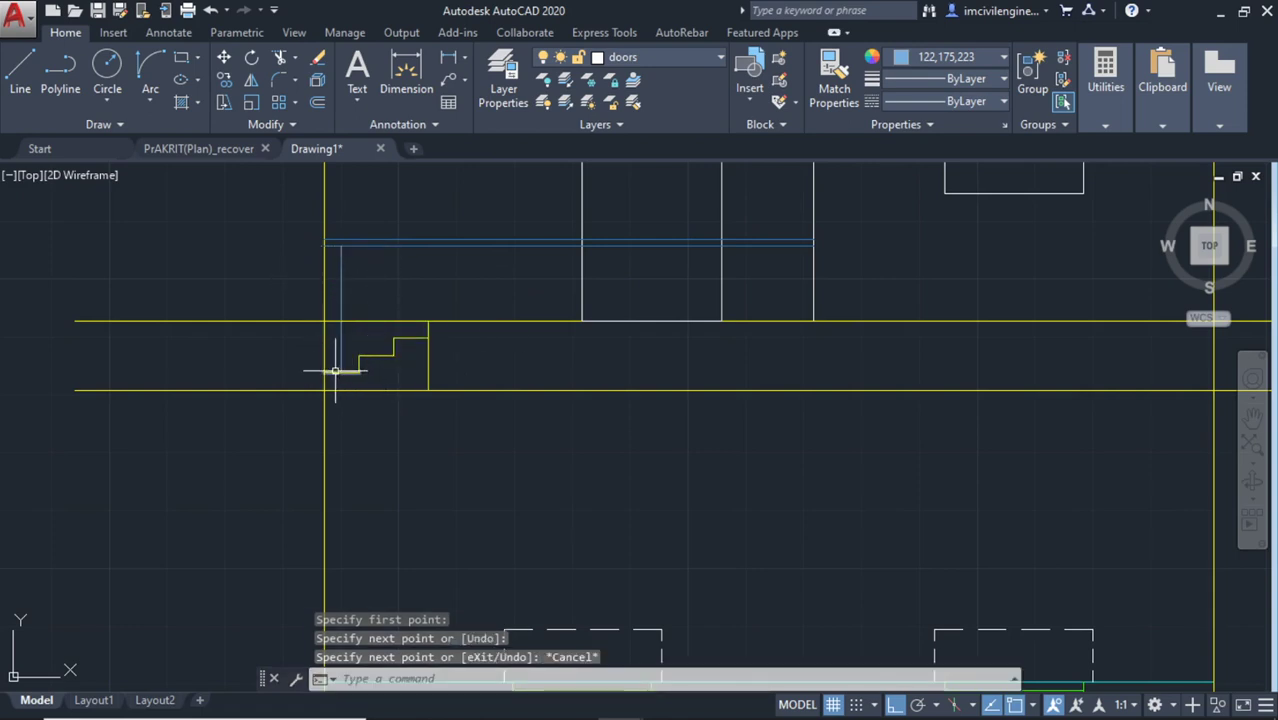
pyautogui.moveTo(410, 294); pyautogui.dragTo(419, 386, button='middle')
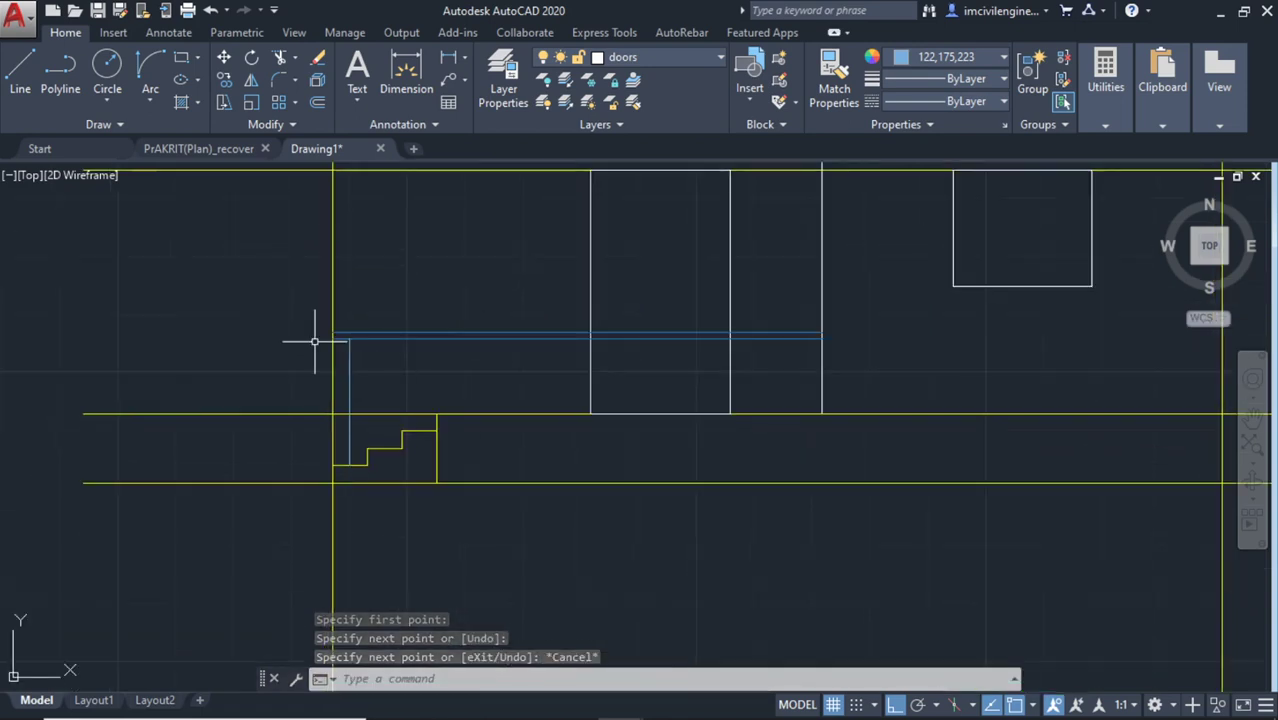
# Add a second vertical line at the first stair step to pair the existing one
pyautogui.click(20, 70)
pyautogui.scroll(4, 345, 462)
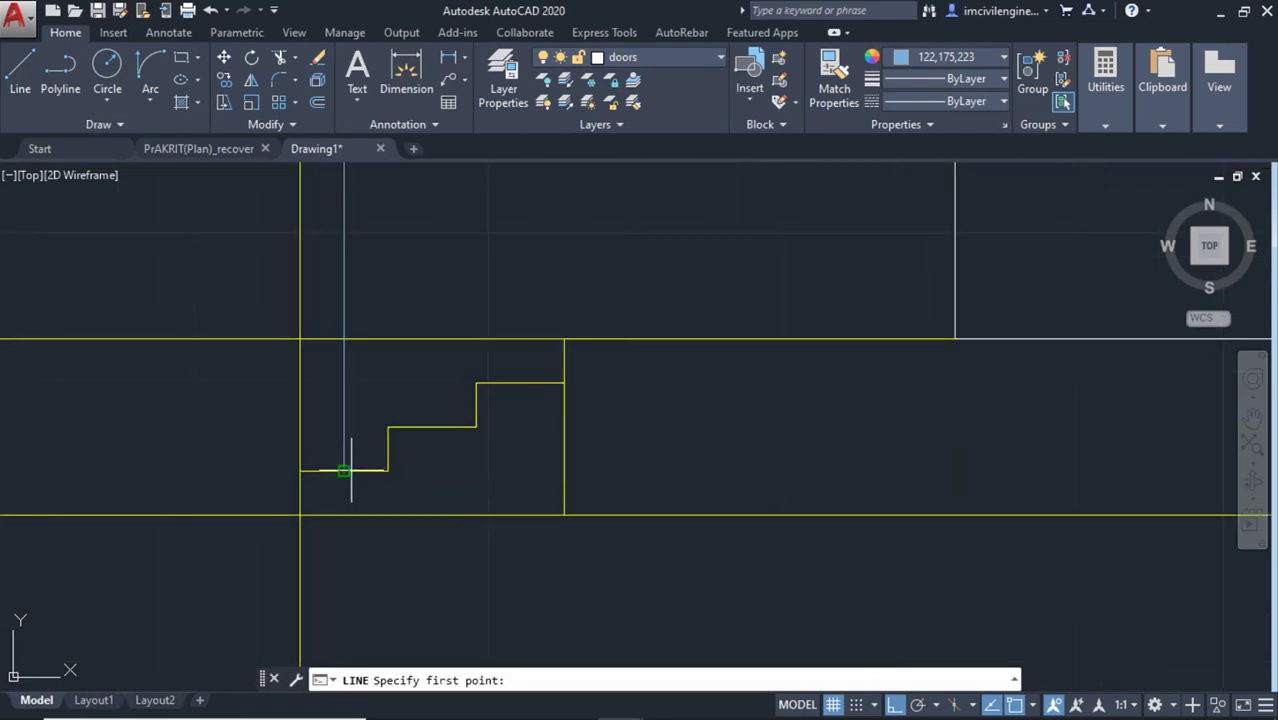
pyautogui.scroll(4, 354, 470)
pyautogui.click(343, 455)
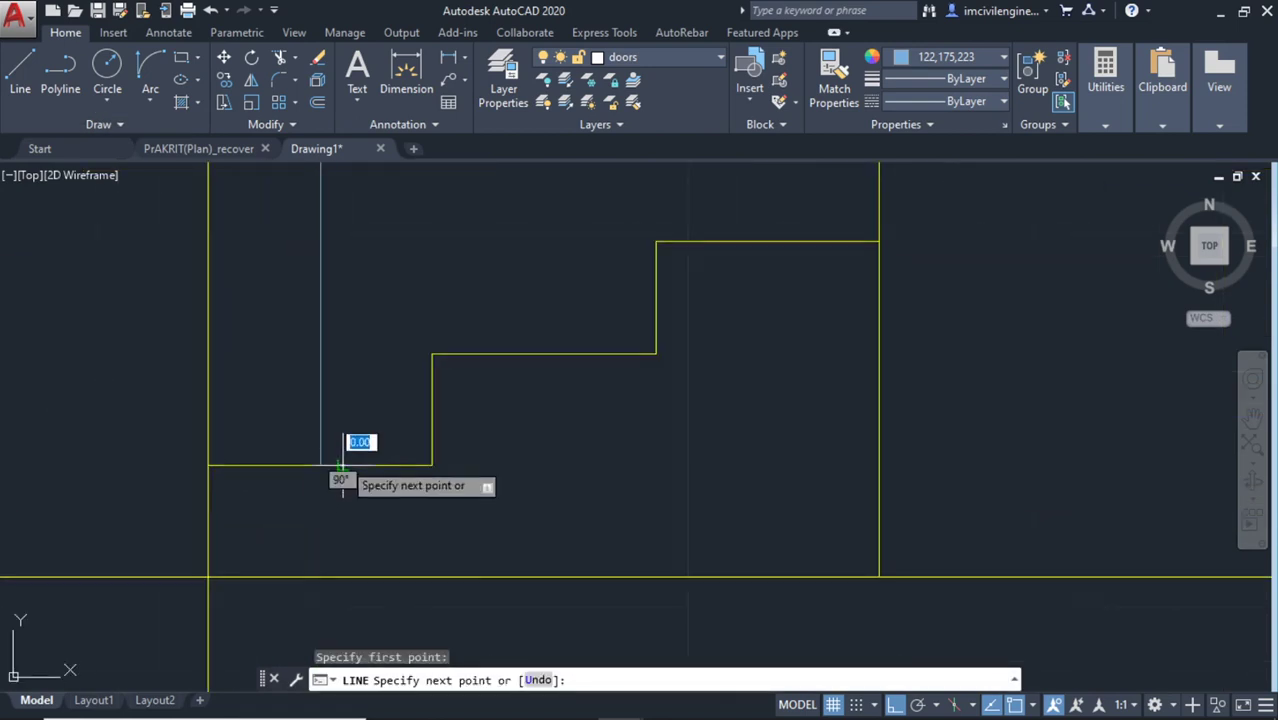
pyautogui.scroll(-6, 350, 445)
pyautogui.scroll(2, 350, 325)
pyautogui.scroll(2, 355, 440)
pyautogui.scroll(2, 350, 370)
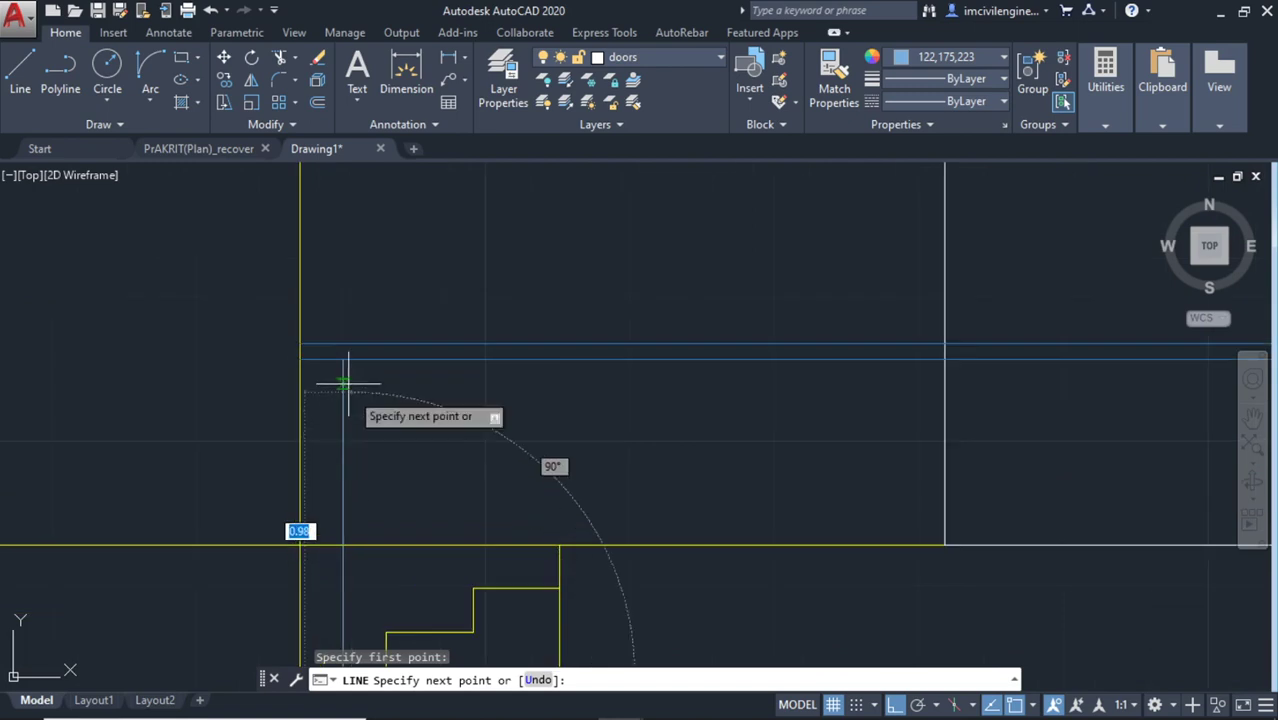
pyautogui.scroll(-4, 392, 452)
pyautogui.press('Escape')
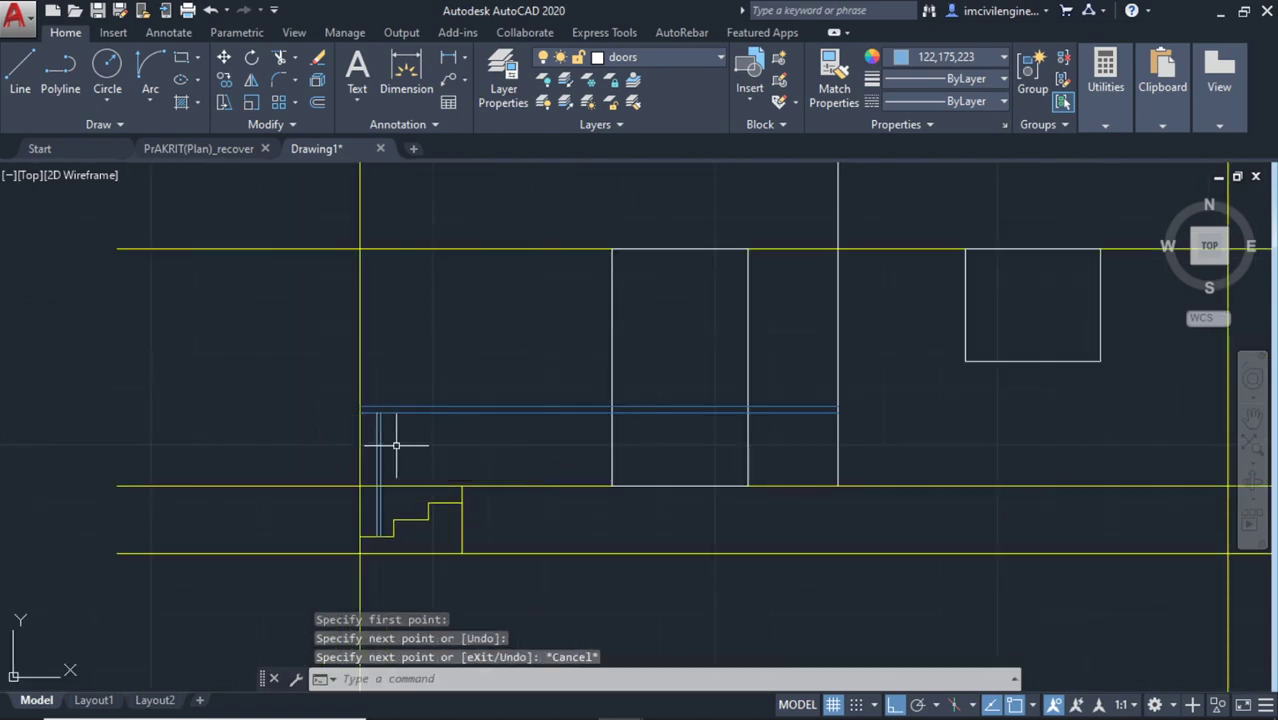
pyautogui.moveTo(406, 452); pyautogui.dragTo(373, 379, button='middle')
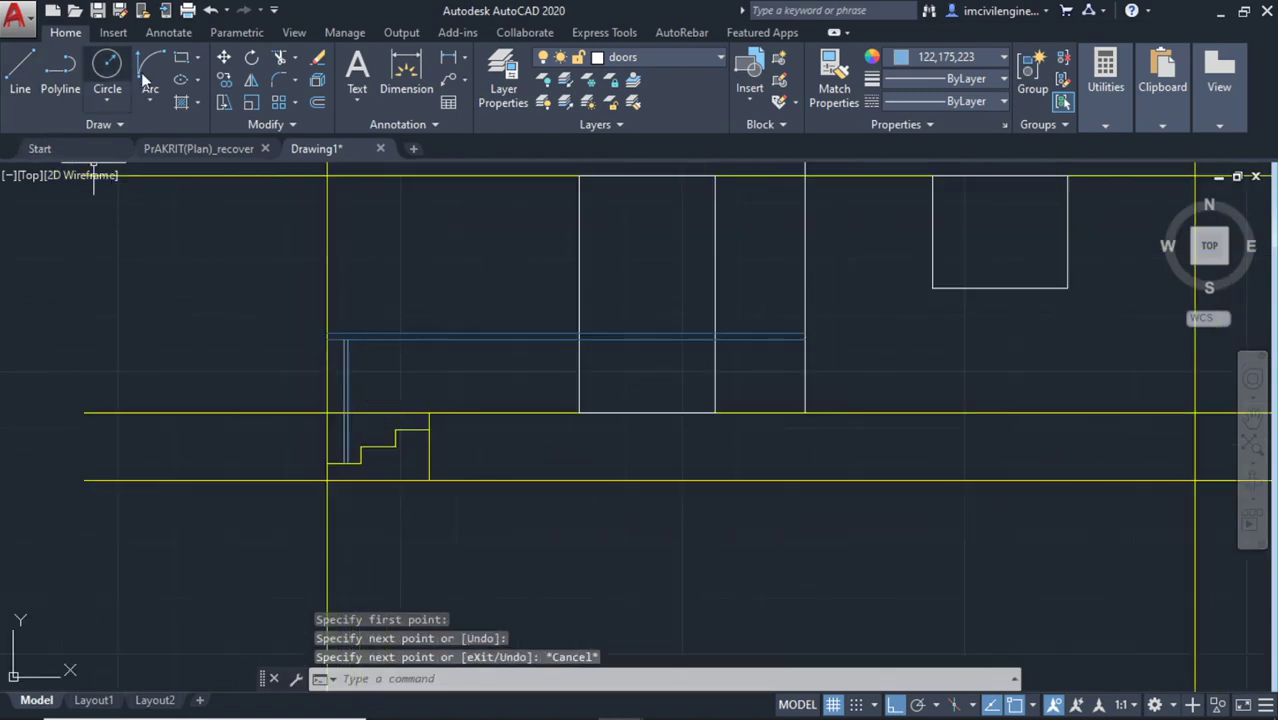
# Draw a narrow rectangle from the second stair step corner up to the horizontal line
pyautogui.click(183, 62)
pyautogui.scroll(2, 375, 452)
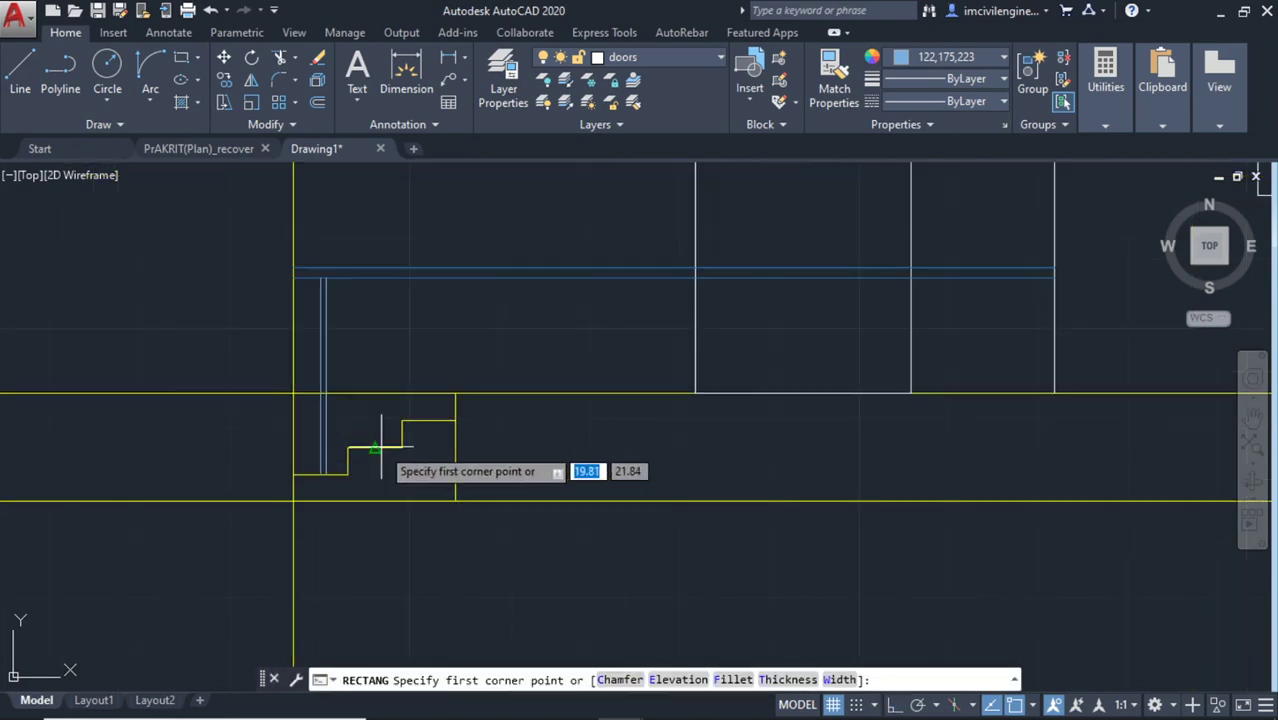
pyautogui.click(376, 448)
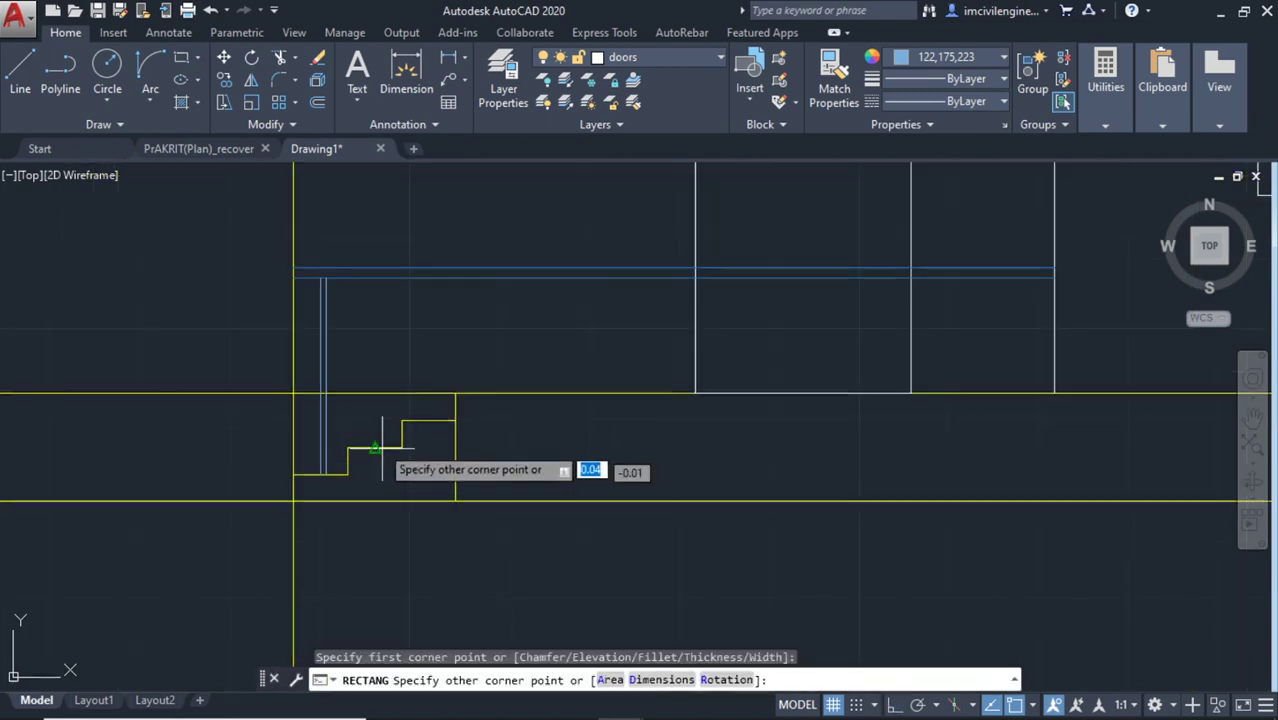
pyautogui.click(369, 279)
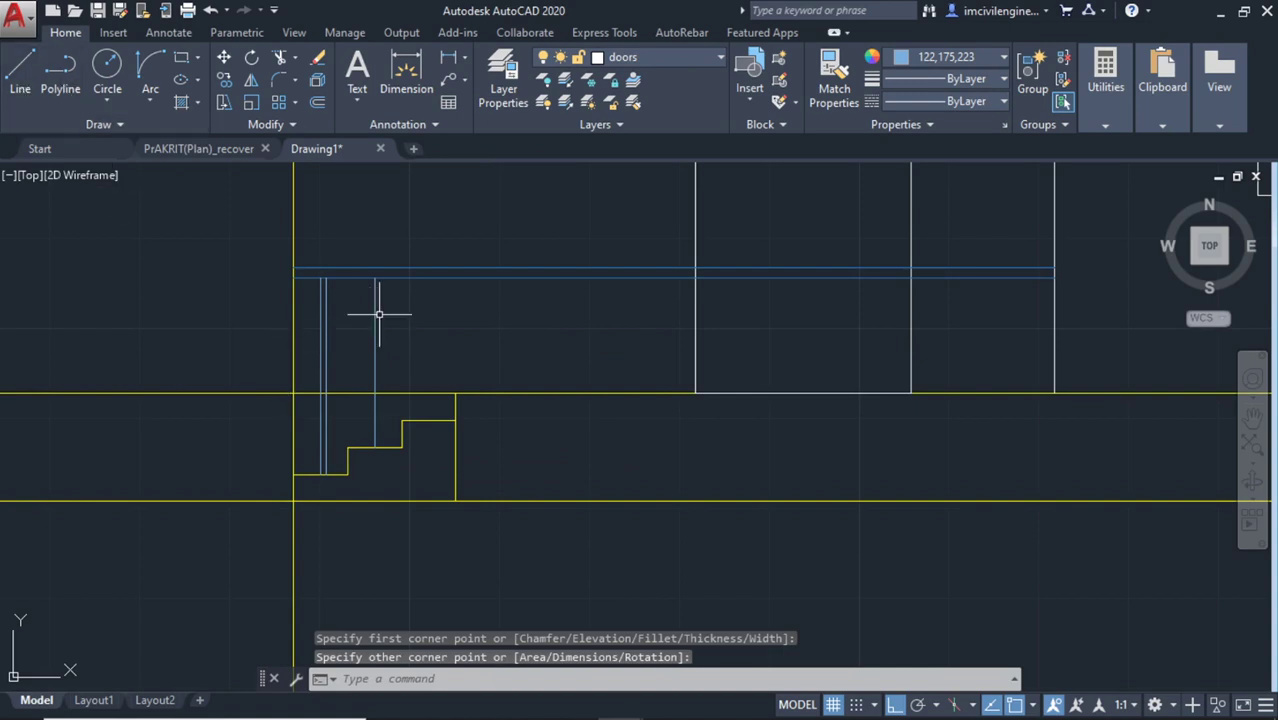
pyautogui.scroll(2, 376, 283)
# Draw a vertical line from the blue horizontal line down to the second stair step
pyautogui.click(20, 70)
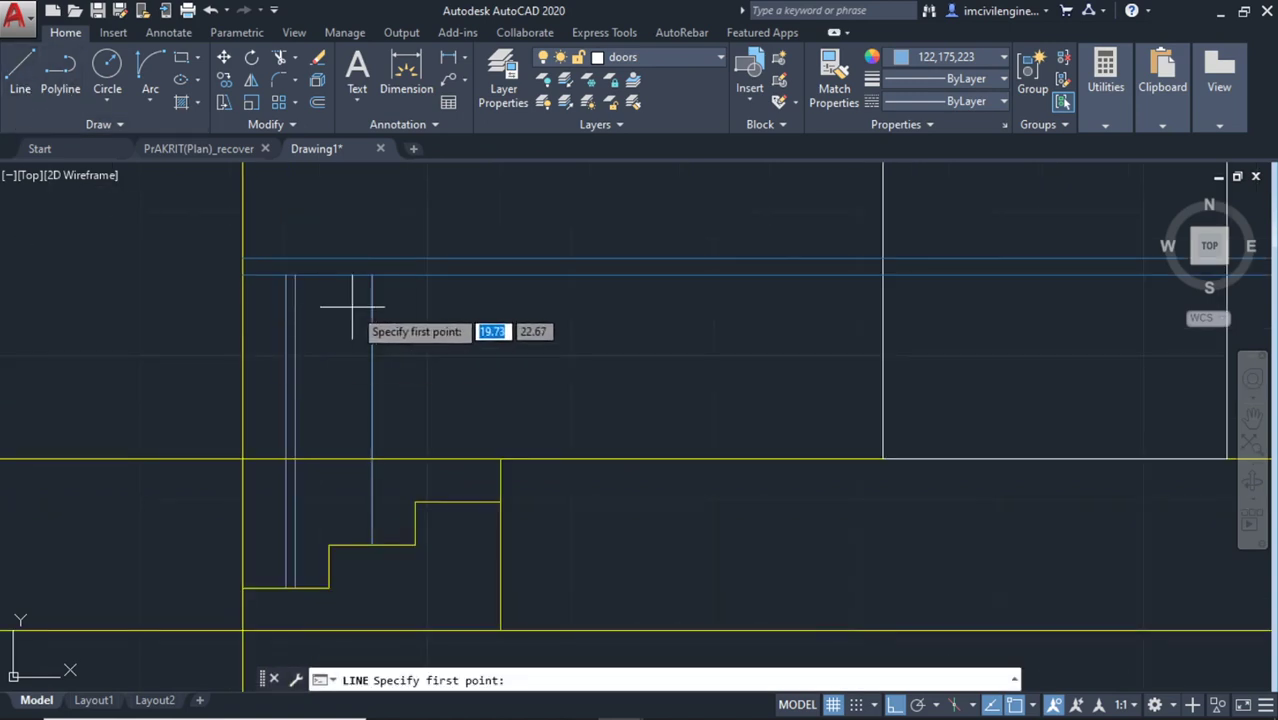
pyautogui.scroll(1, 360, 279)
pyautogui.click(369, 278)
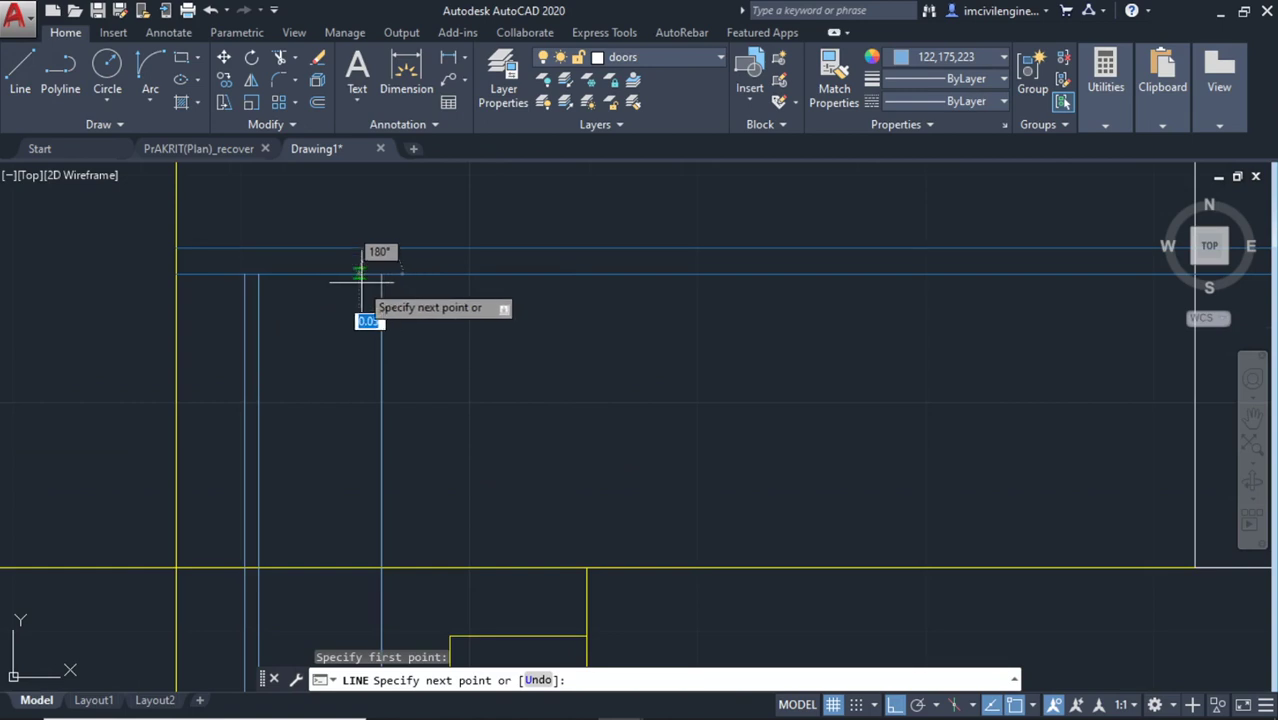
pyautogui.press('Escape')
pyautogui.click(20, 70)
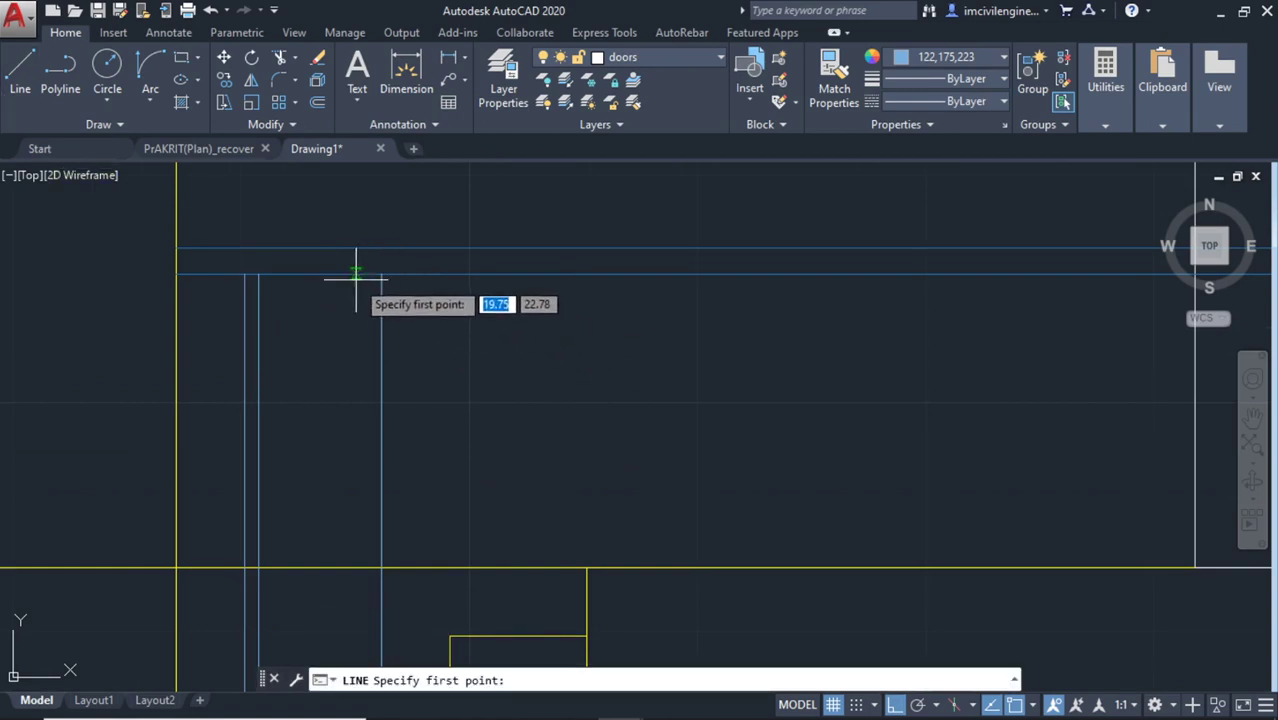
pyautogui.click(320, 274)
pyautogui.scroll(-2, 370, 512)
pyautogui.scroll(3, 359, 507)
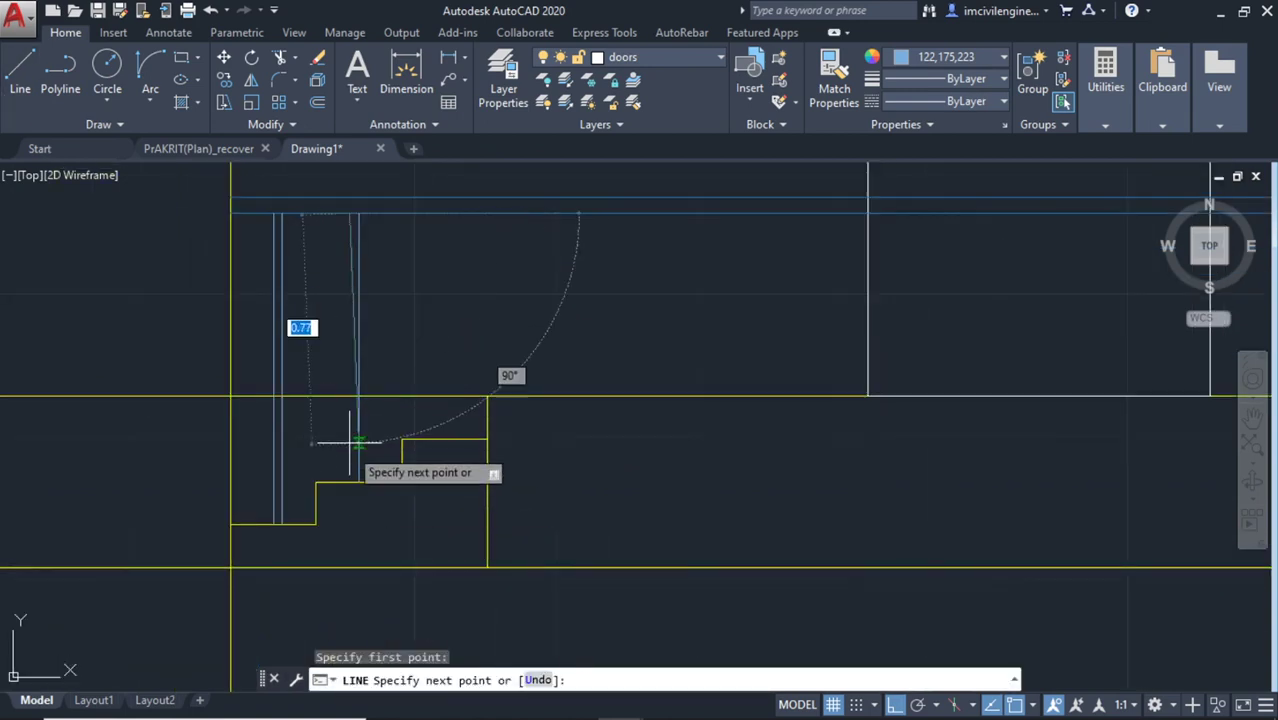
pyautogui.click(346, 483)
pyautogui.press('Escape')
# Draw a thin vertical rectangle from the floor line up to the railing's top rail
pyautogui.moveTo(436, 331); pyautogui.dragTo(408, 434, button='middle')
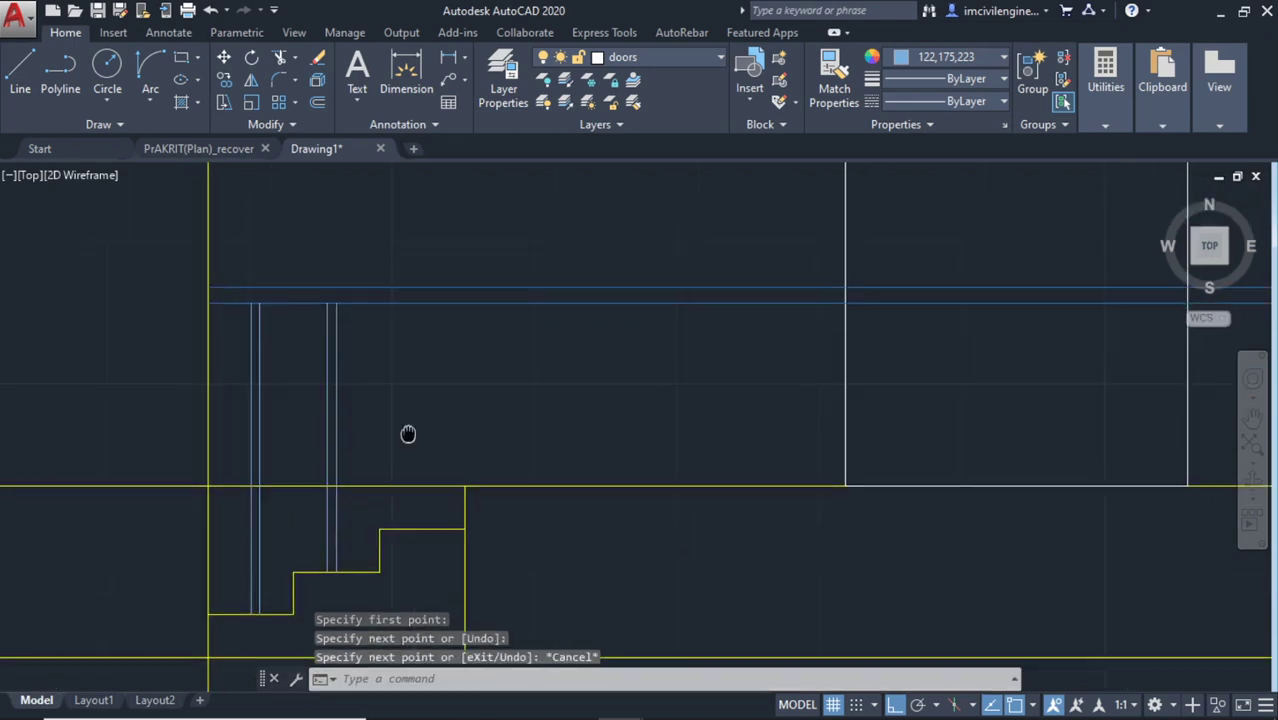
pyautogui.click(181, 59)
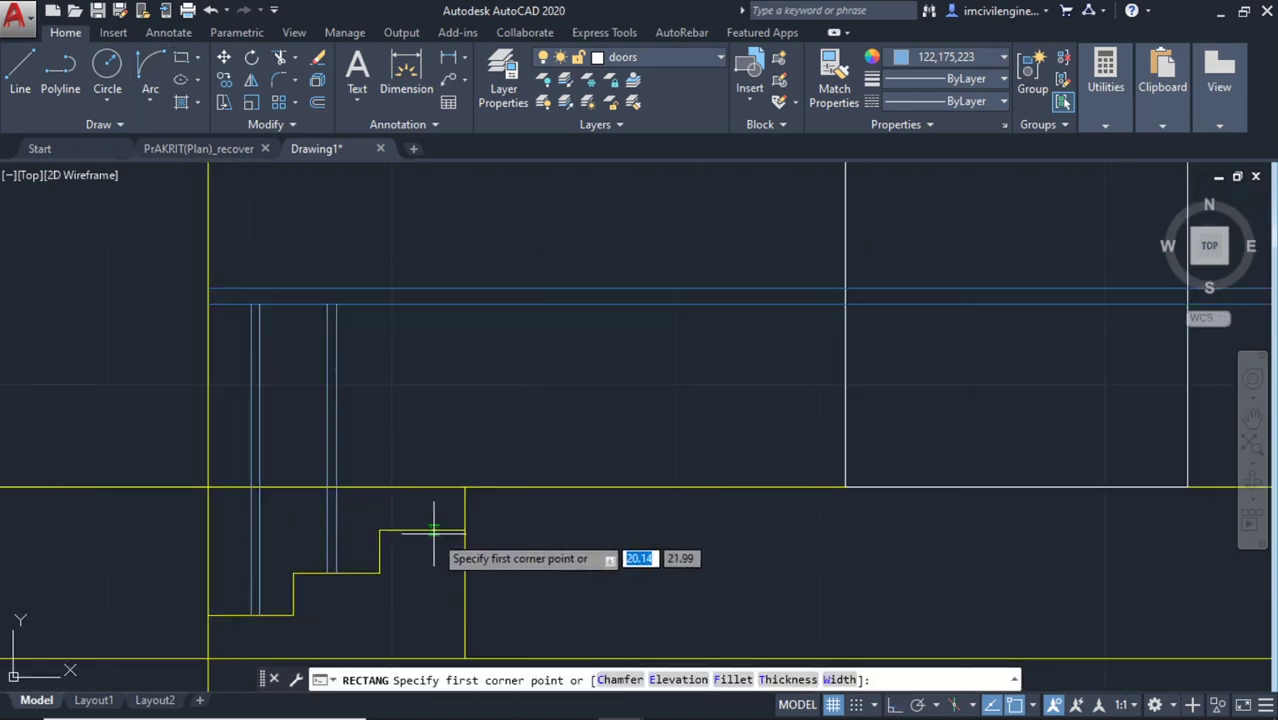
pyautogui.click(441, 531)
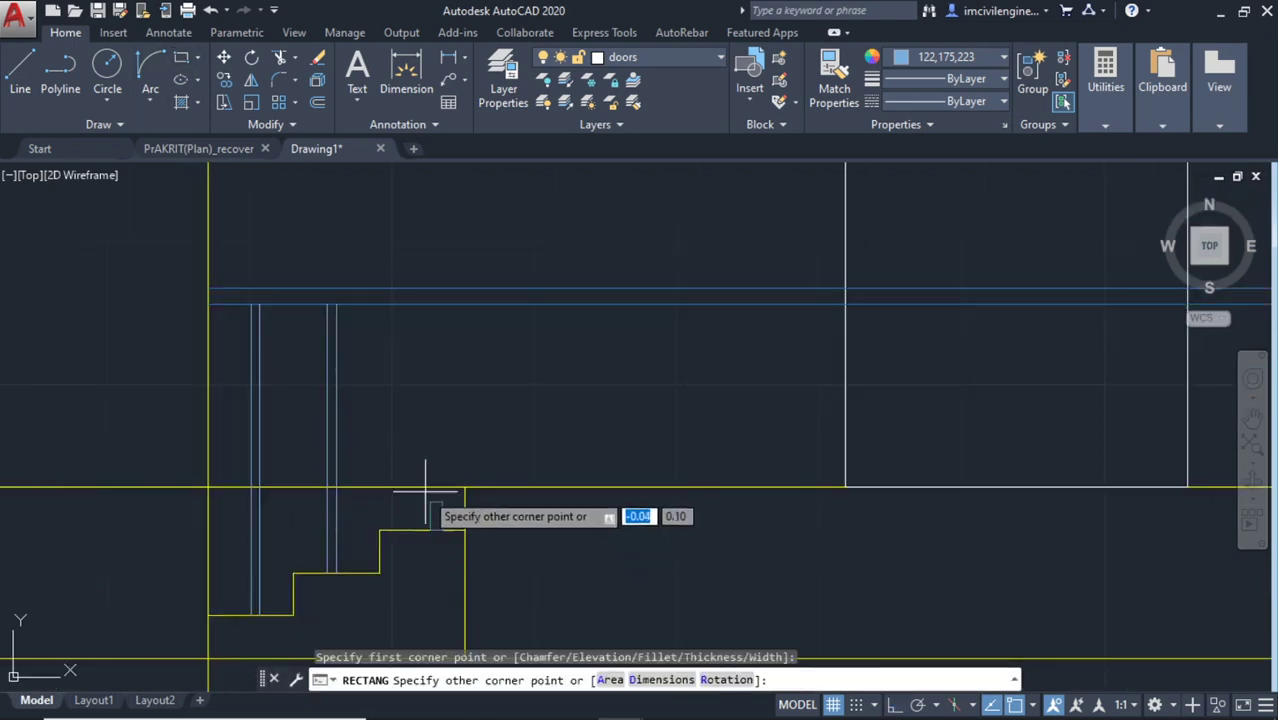
pyautogui.click(439, 303)
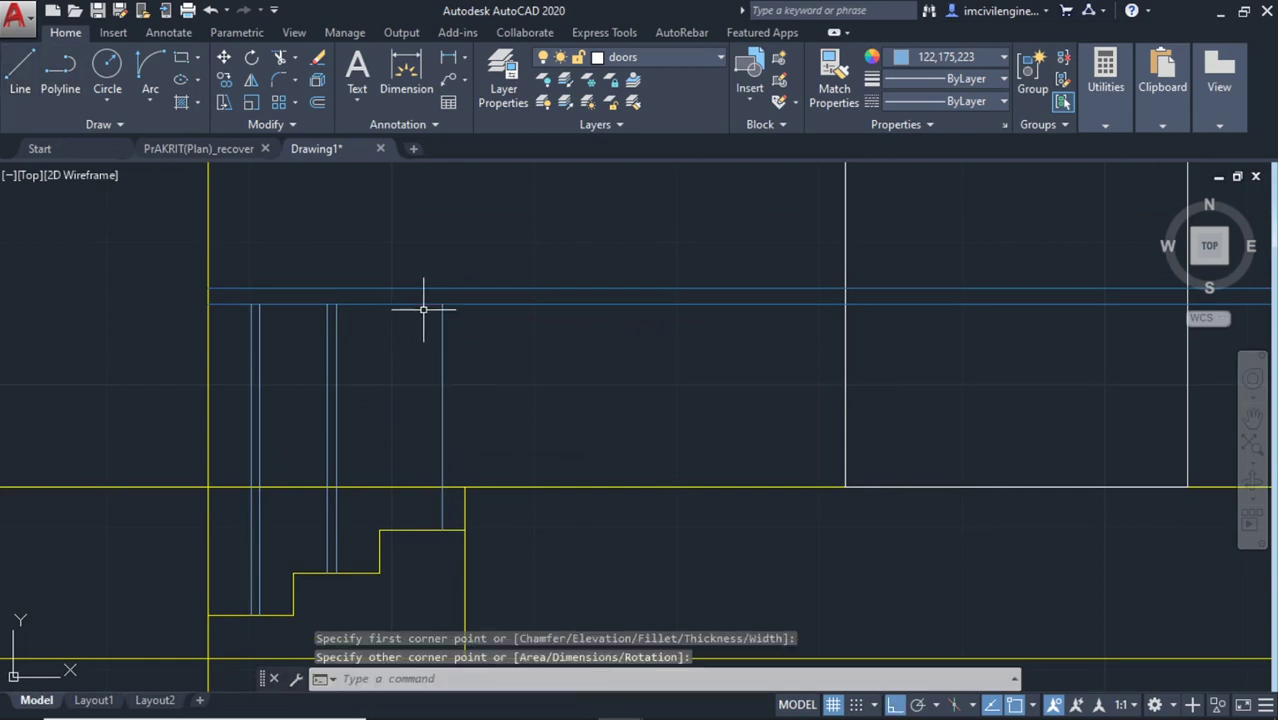
pyautogui.click(18, 88)
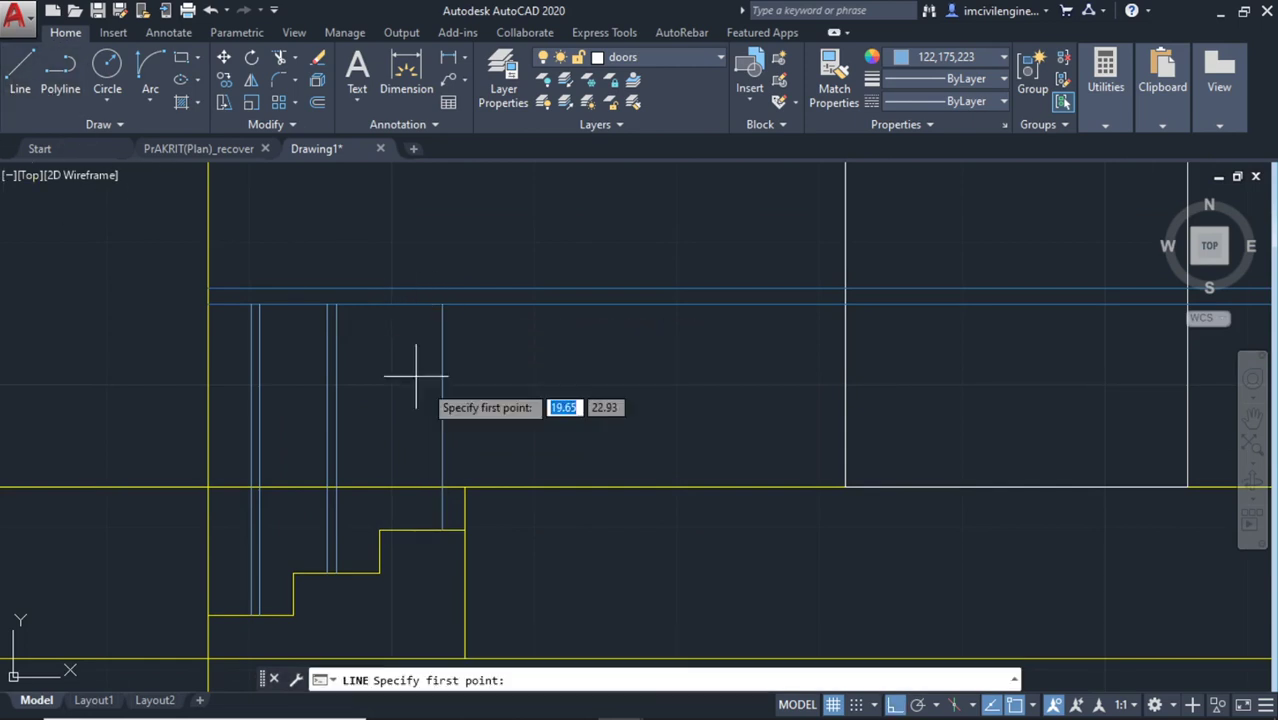
pyautogui.click(429, 303)
pyautogui.click(442, 530)
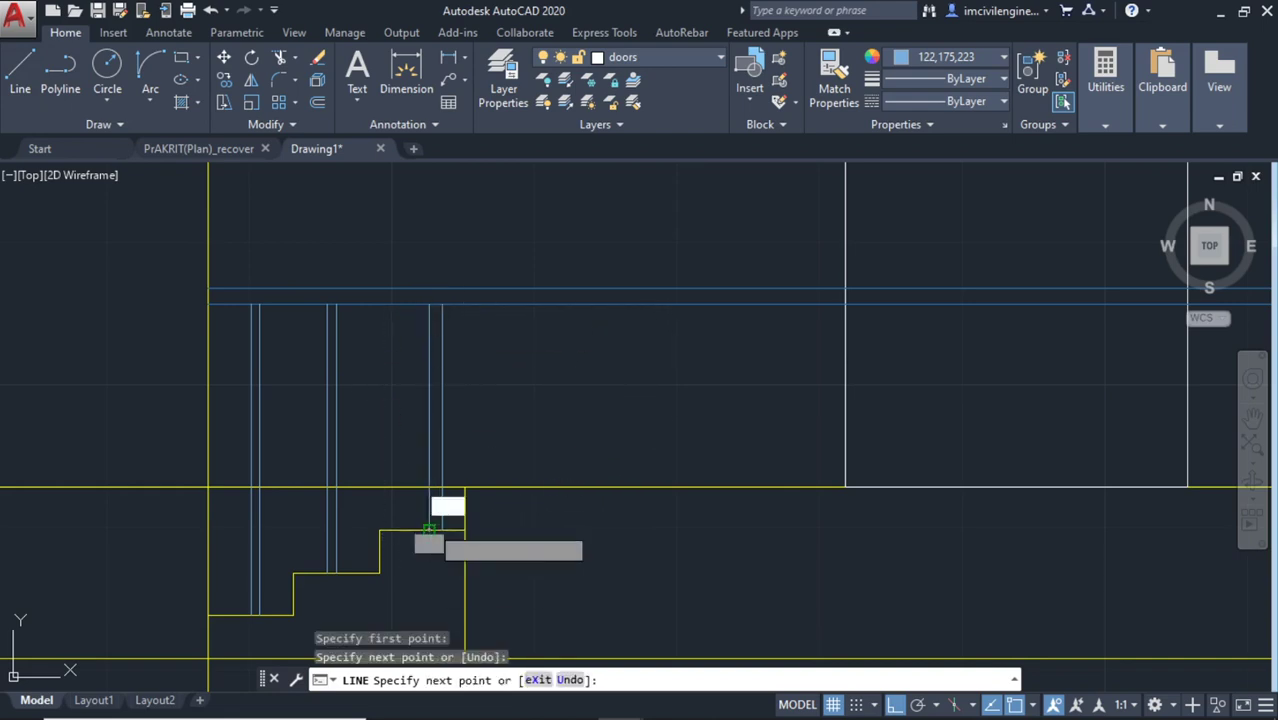
pyautogui.press('Escape')
pyautogui.scroll(-6, 563, 417)
pyautogui.press('Escape')
pyautogui.moveTo(563, 417); pyautogui.dragTo(460, 485, button='middle')
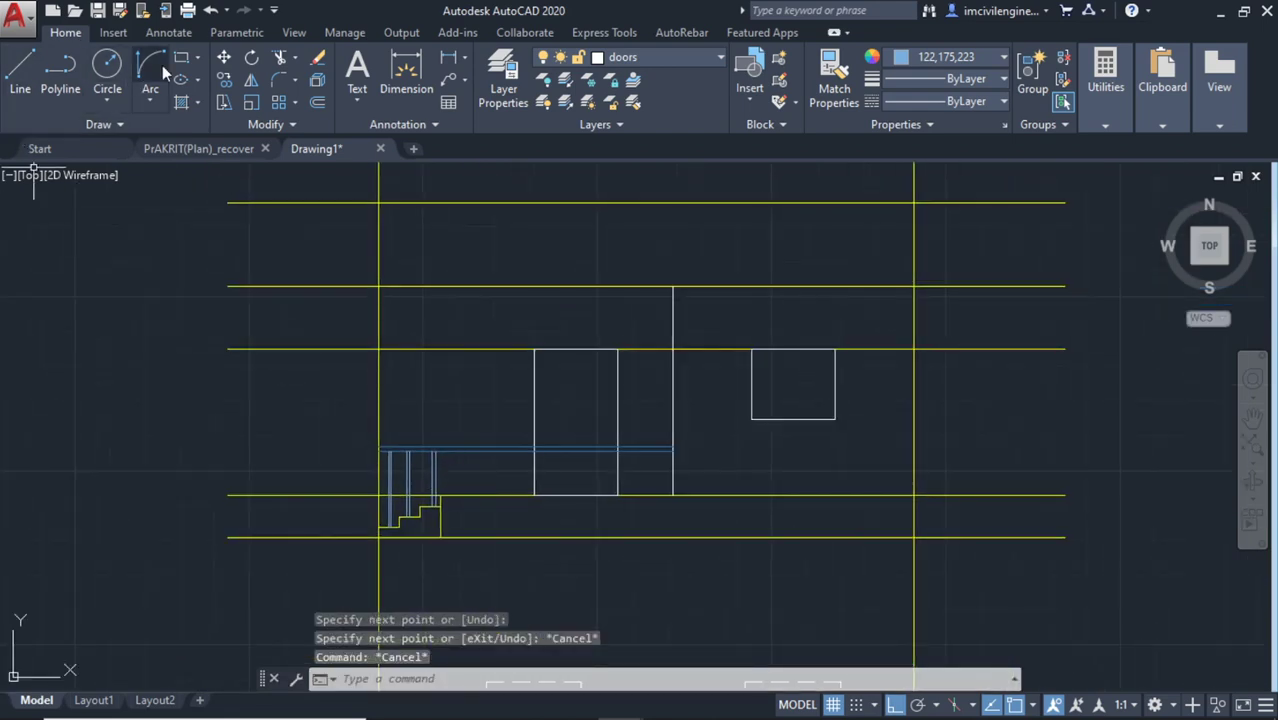
# Add another thin bar beside it from the floor line to the top rail, and select it
pyautogui.click(192, 66)
pyautogui.scroll(3, 450, 505)
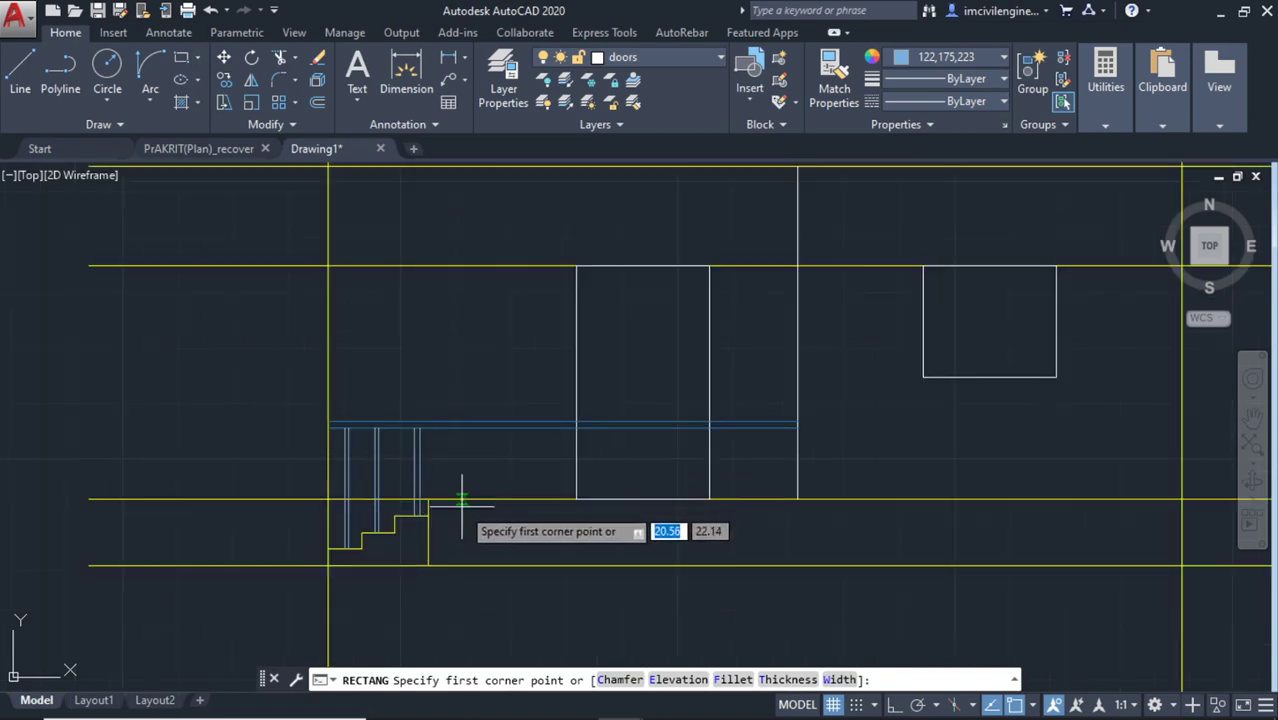
pyautogui.scroll(3, 415, 492)
pyautogui.click(419, 491)
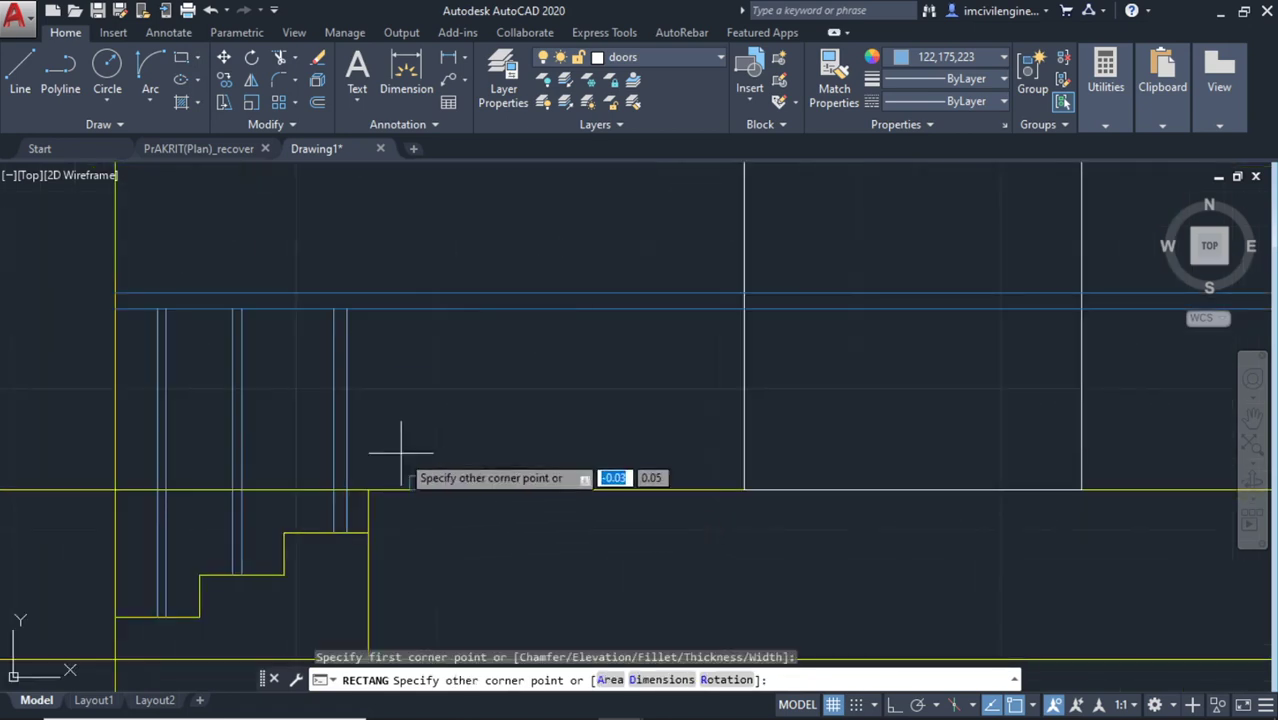
pyautogui.click(405, 308)
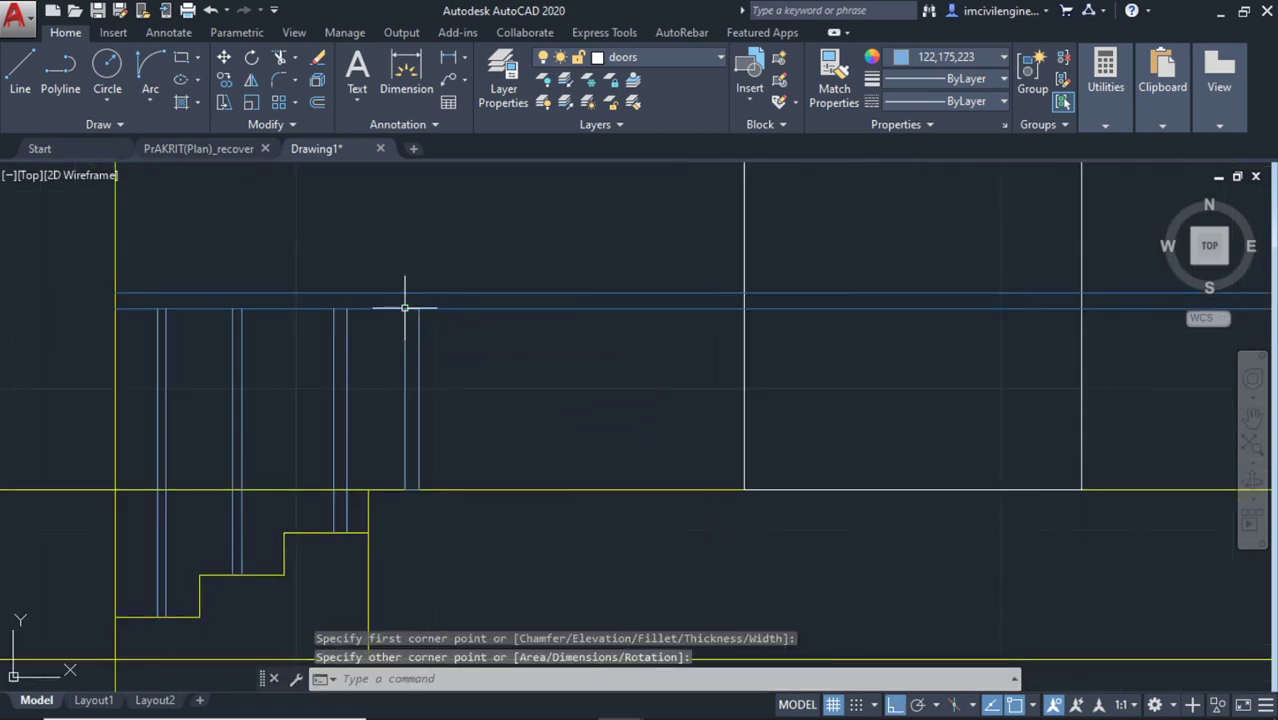
pyautogui.click(428, 494)
pyautogui.click(360, 360)
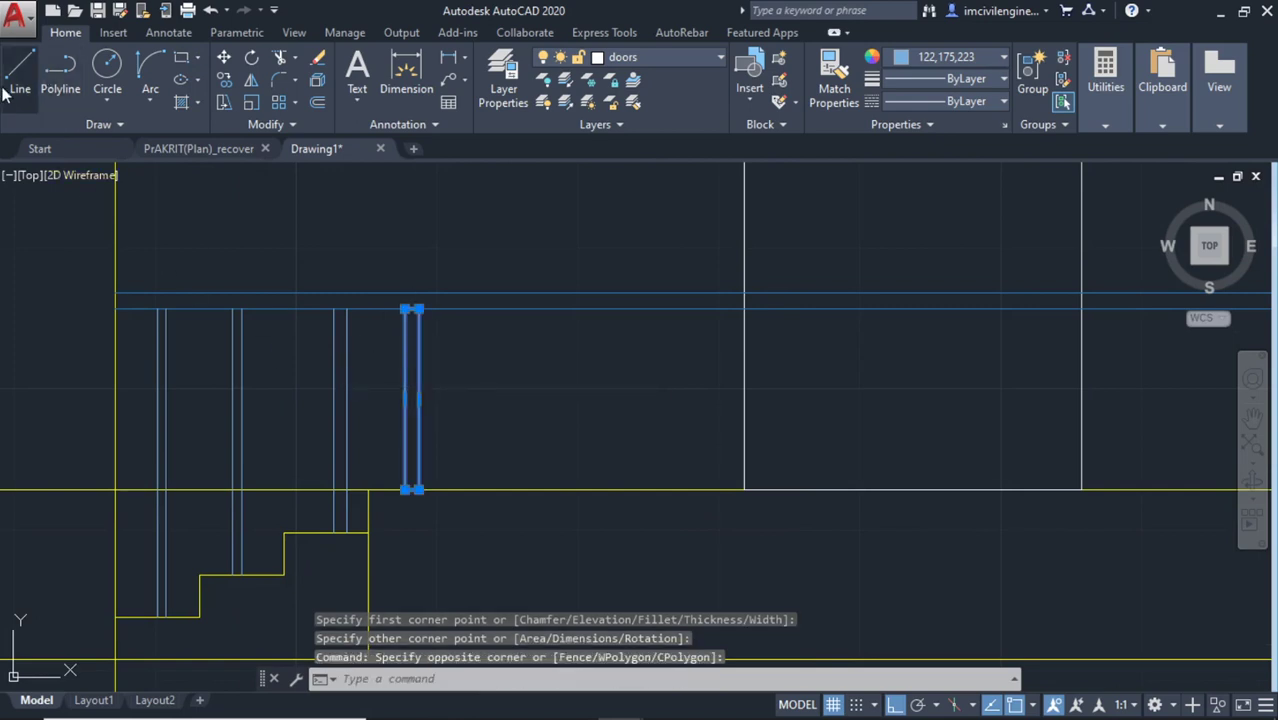
# Copy the thin bar at regular spacing along the railing, right up to the wall
pyautogui.click(229, 77)
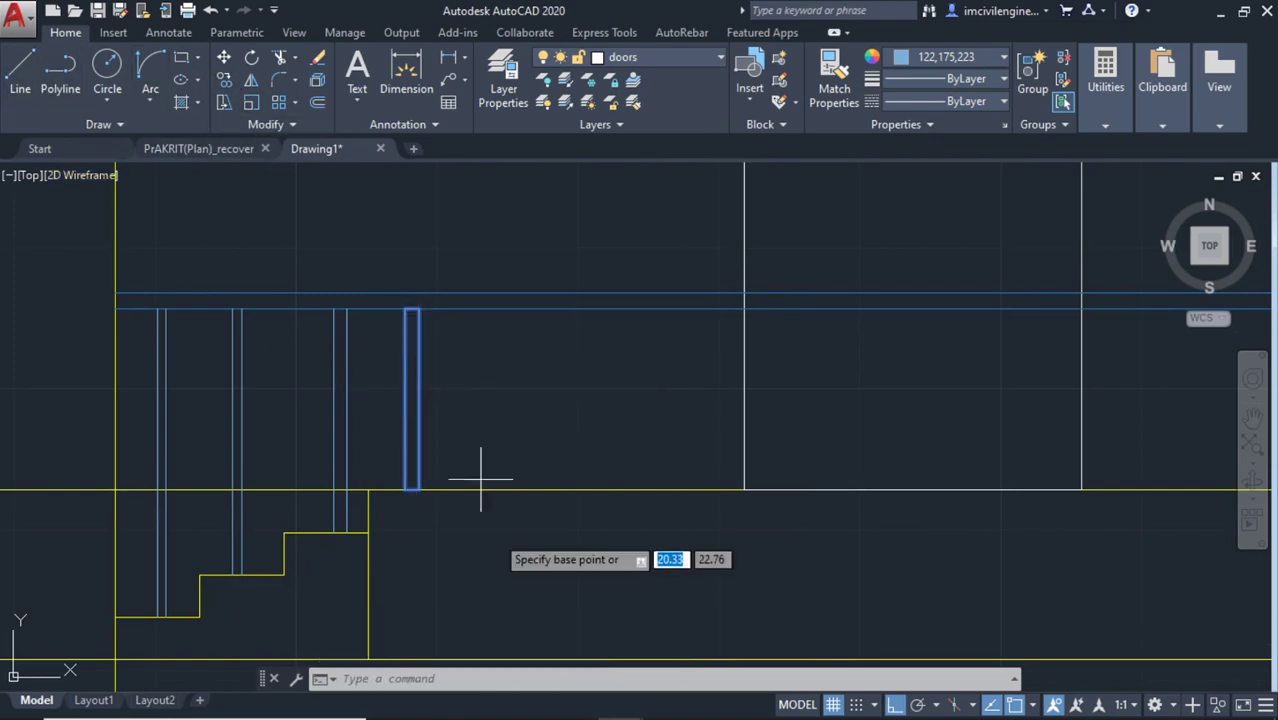
pyautogui.click(419, 490)
pyautogui.click(486, 490)
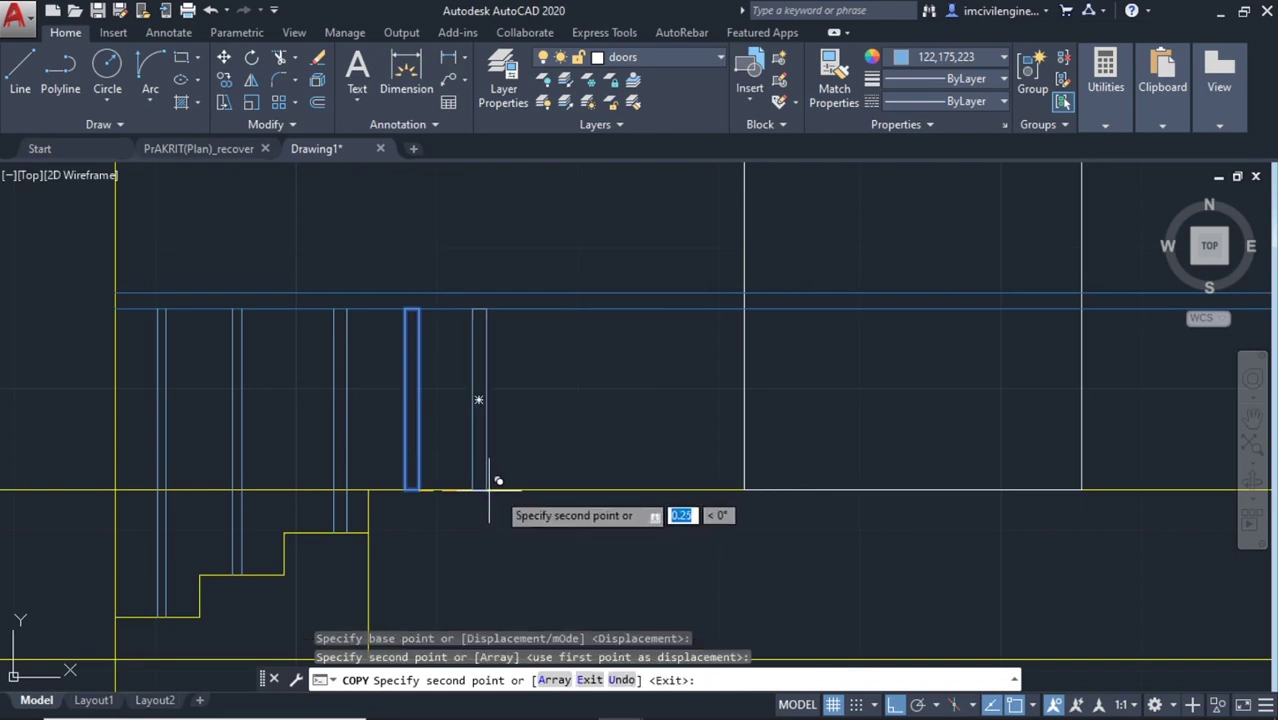
pyautogui.click(557, 490)
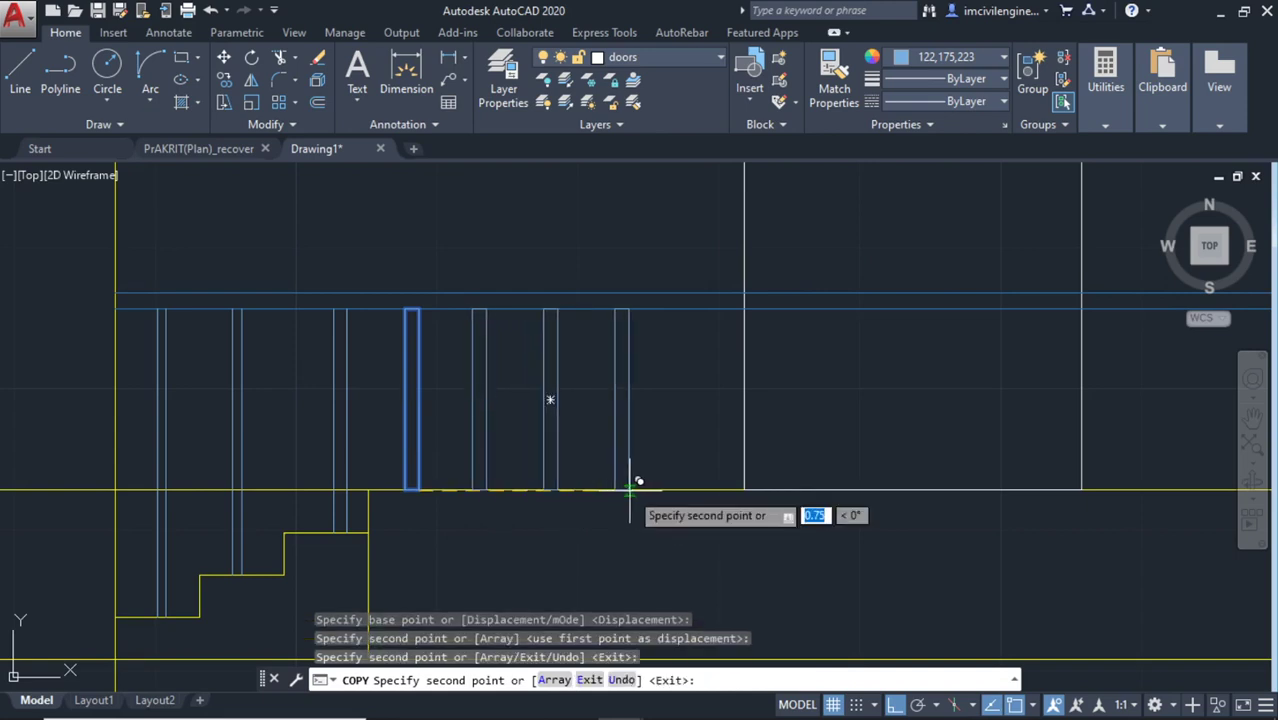
pyautogui.click(630, 490)
pyautogui.click(721, 490)
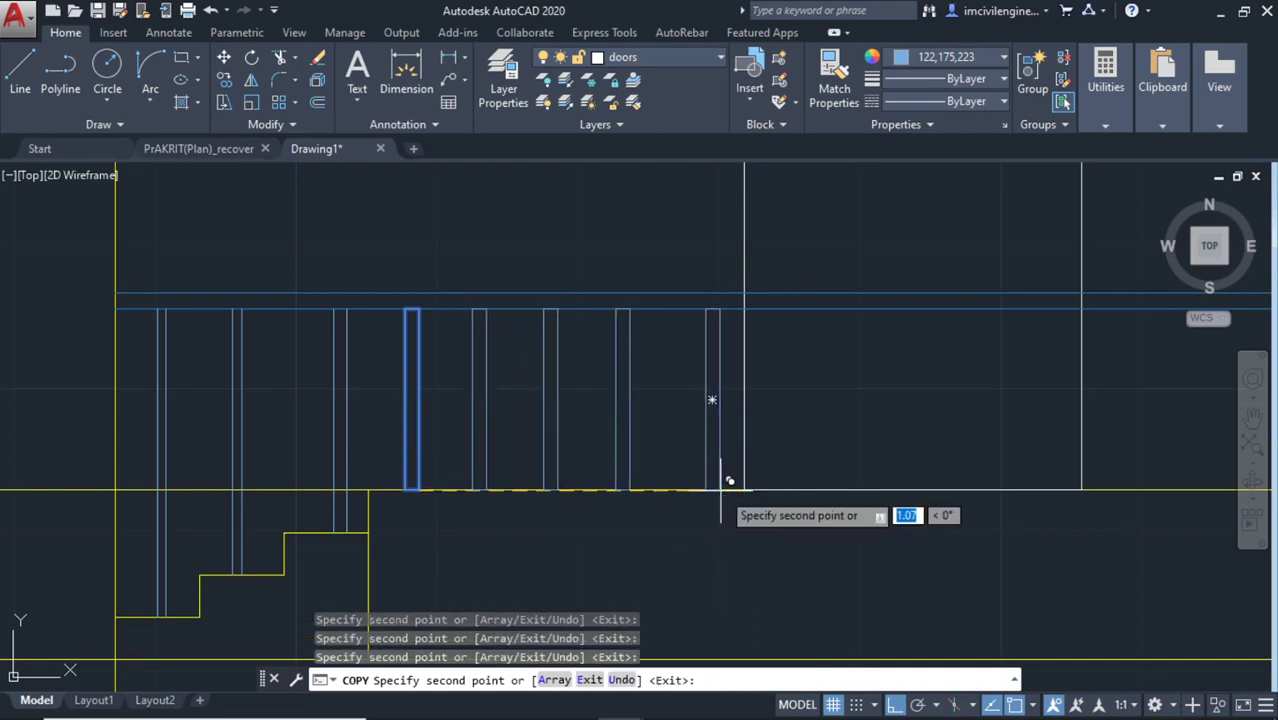
pyautogui.click(794, 490)
pyautogui.moveTo(876, 471); pyautogui.dragTo(752, 471, button='middle')
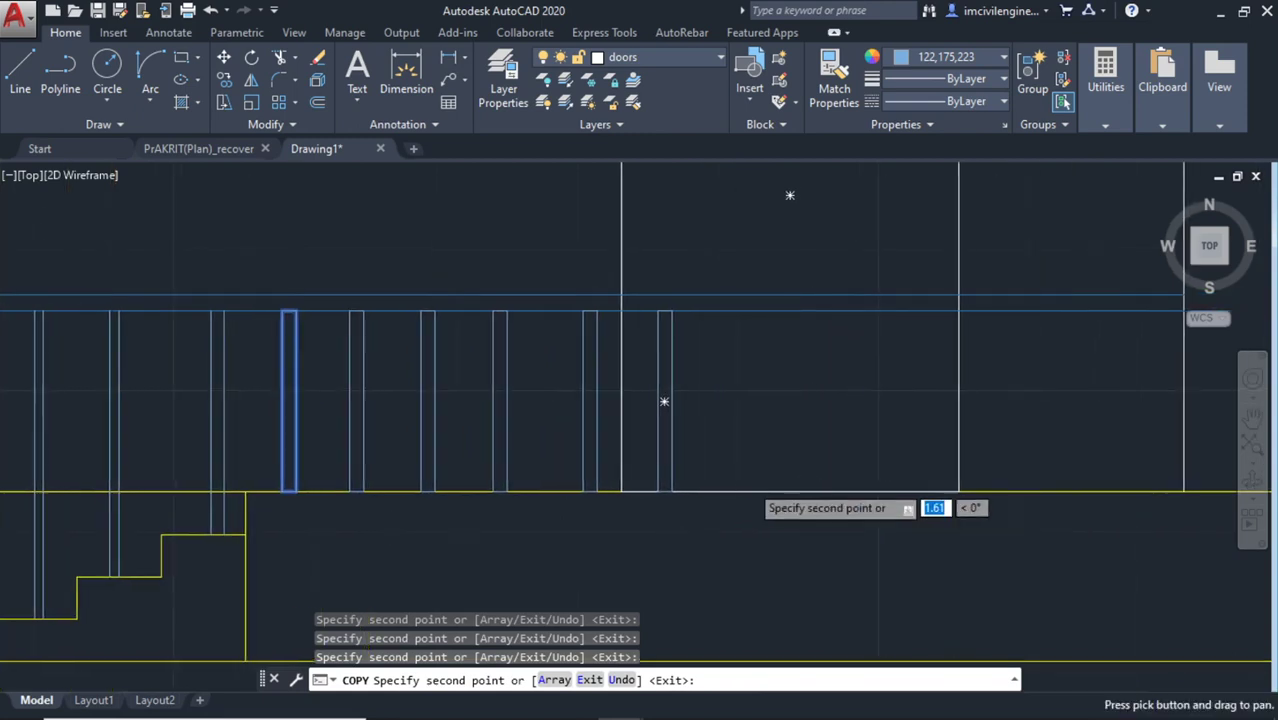
pyautogui.click(743, 490)
pyautogui.click(838, 488)
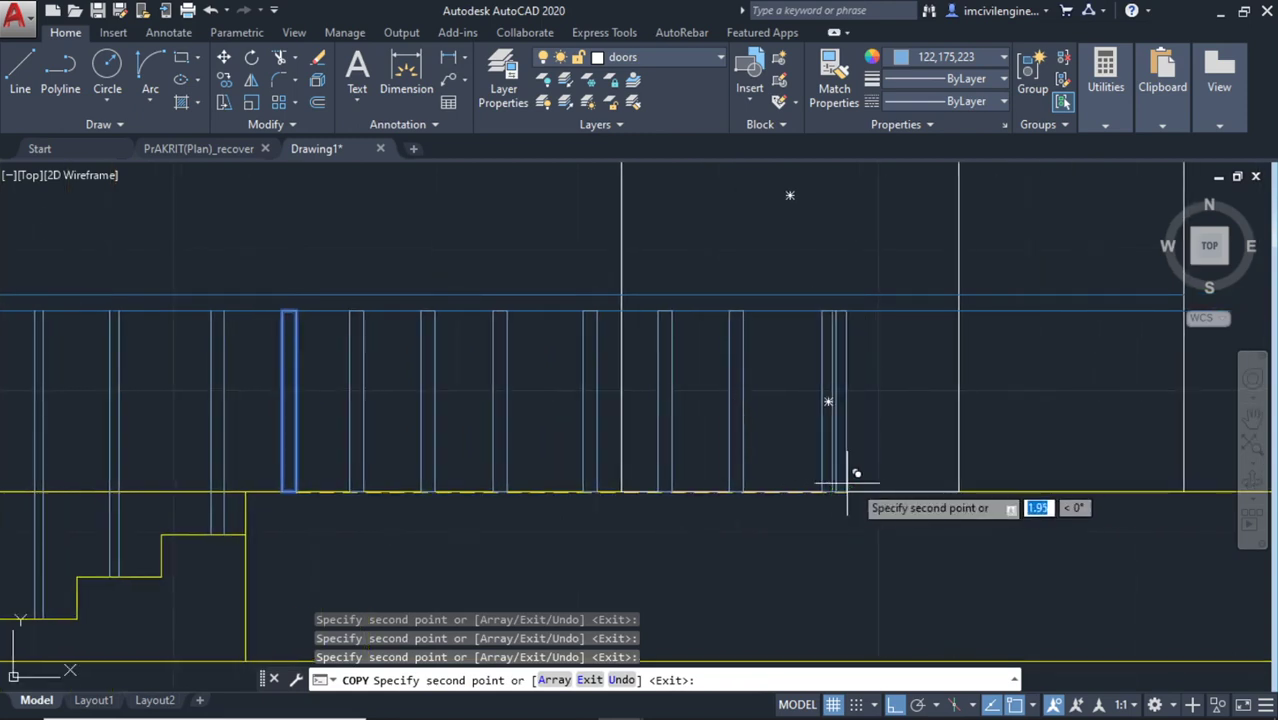
pyautogui.scroll(-5, 855, 478)
pyautogui.scroll(2, 864, 480)
pyautogui.click(711, 490)
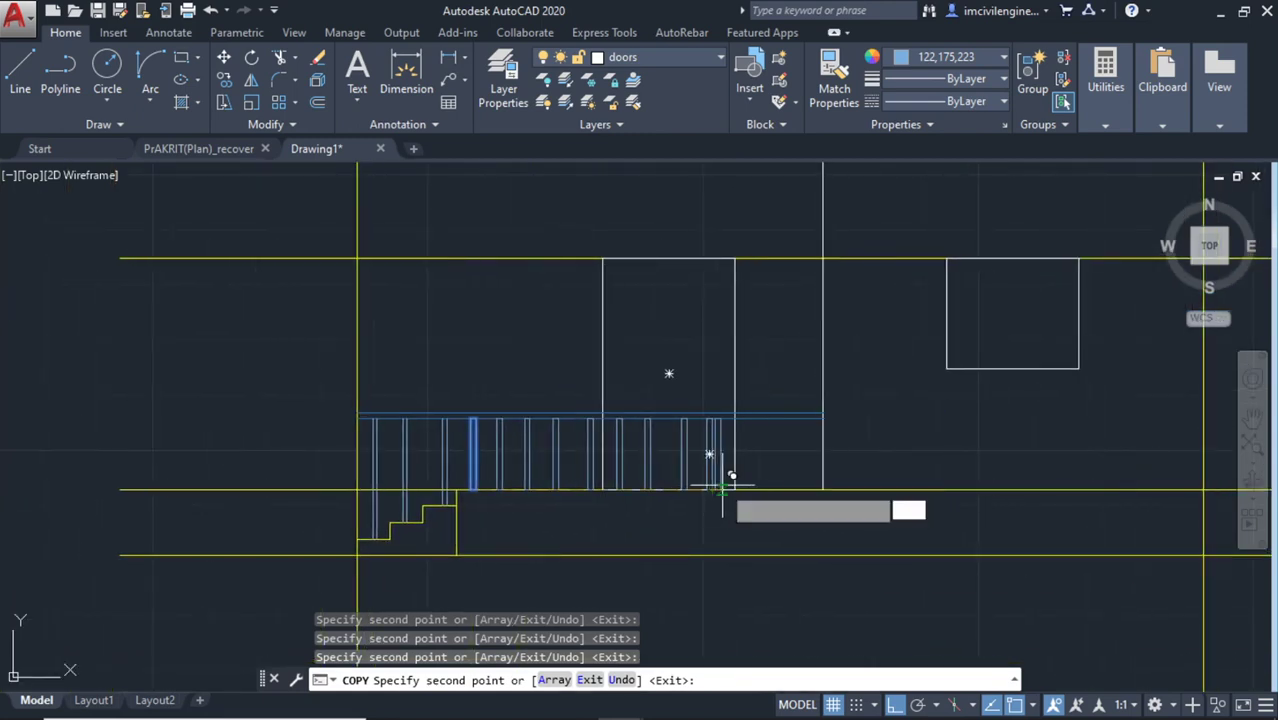
pyautogui.click(740, 490)
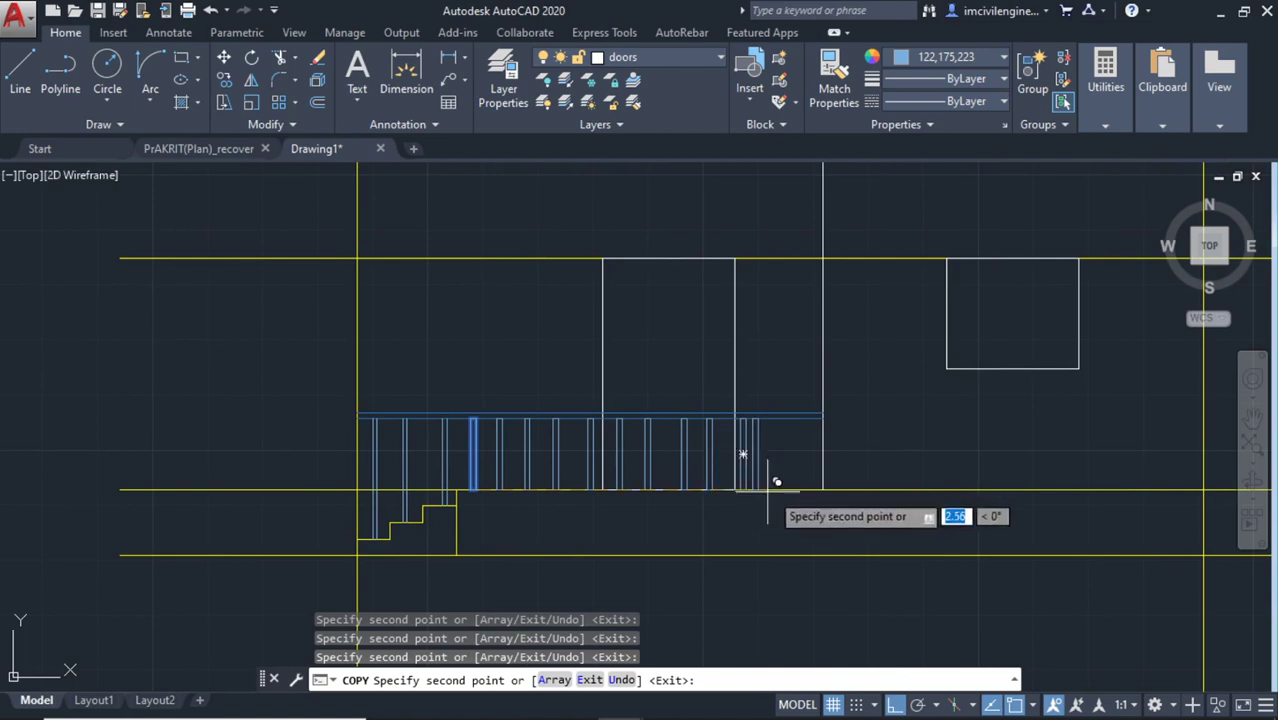
pyautogui.click(781, 490)
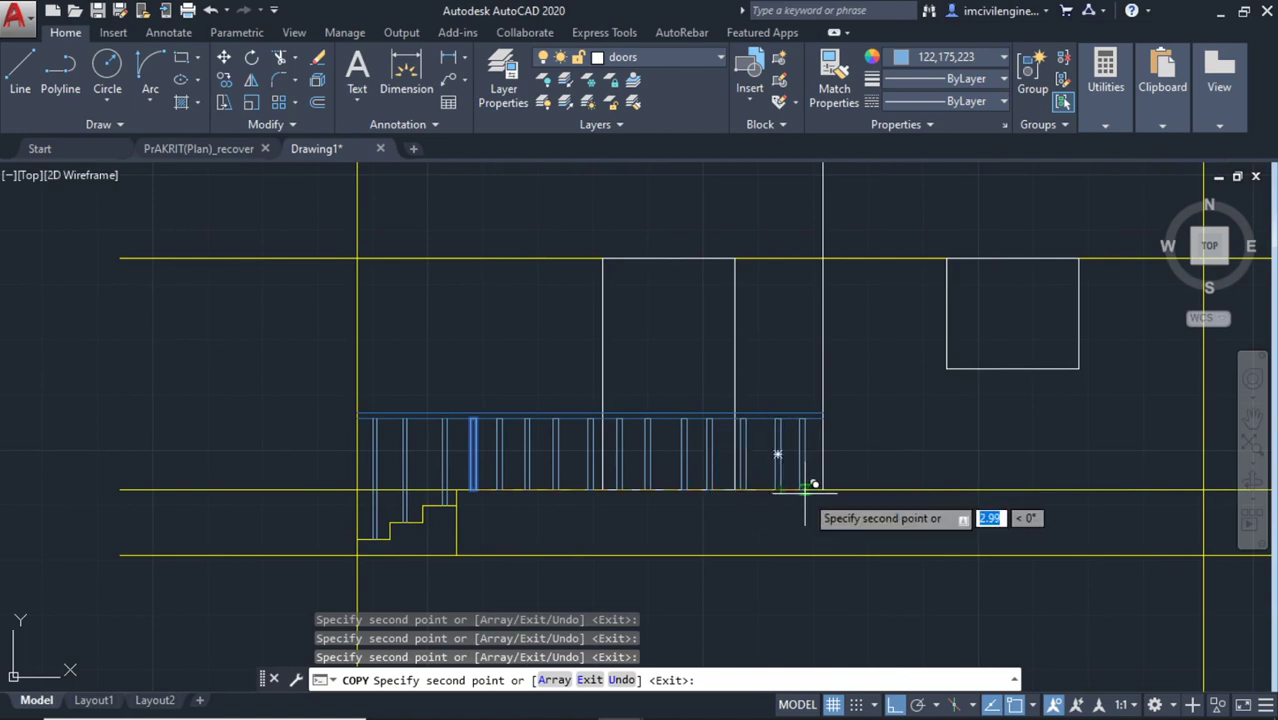
pyautogui.press('Escape')
# Start TRIM with all objects as cutting edges
pyautogui.scroll(-2, 722, 528)
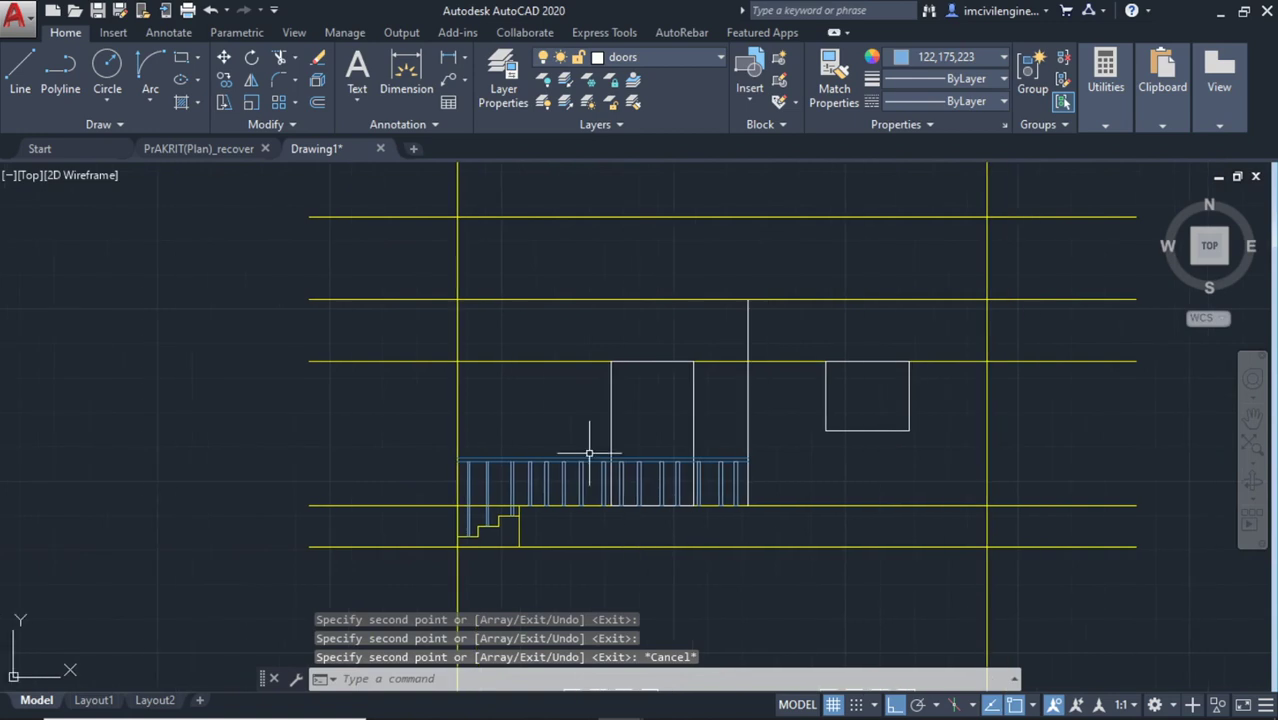
pyautogui.scroll(-1, 587, 440)
pyautogui.scroll(-2, 562, 365)
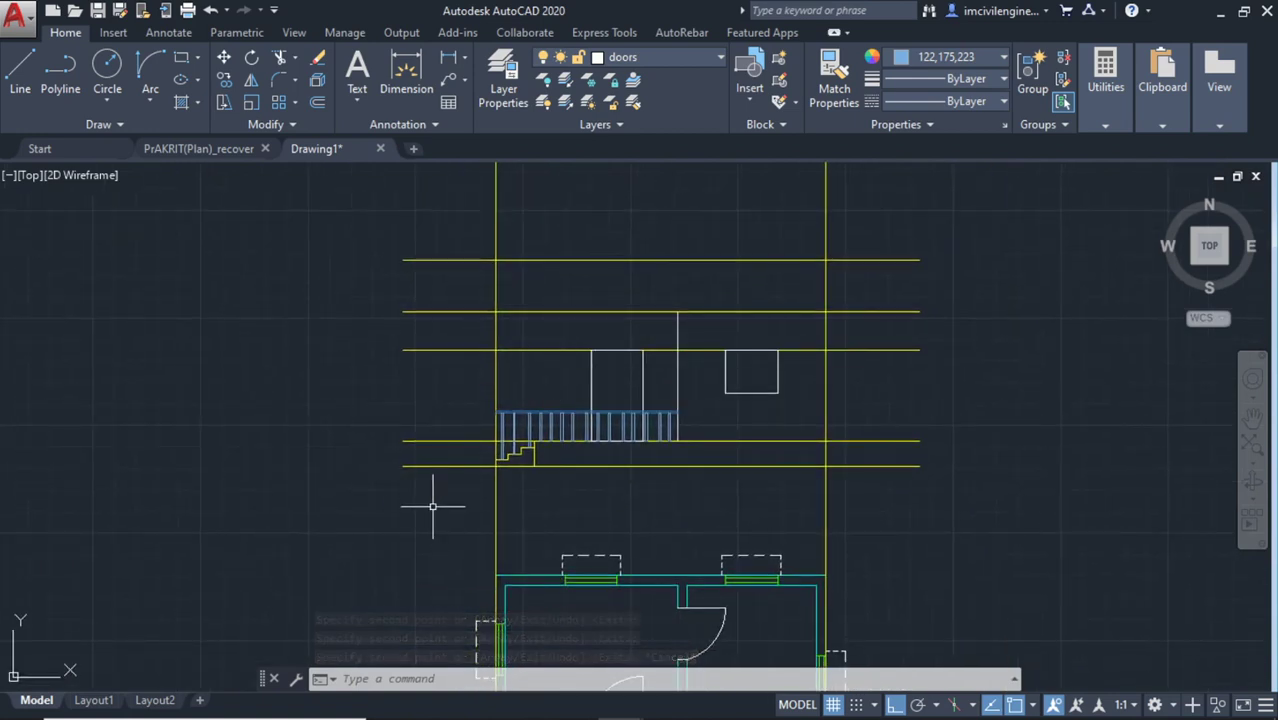
pyautogui.write('tr')
pyautogui.press('Return')
pyautogui.press('Return')
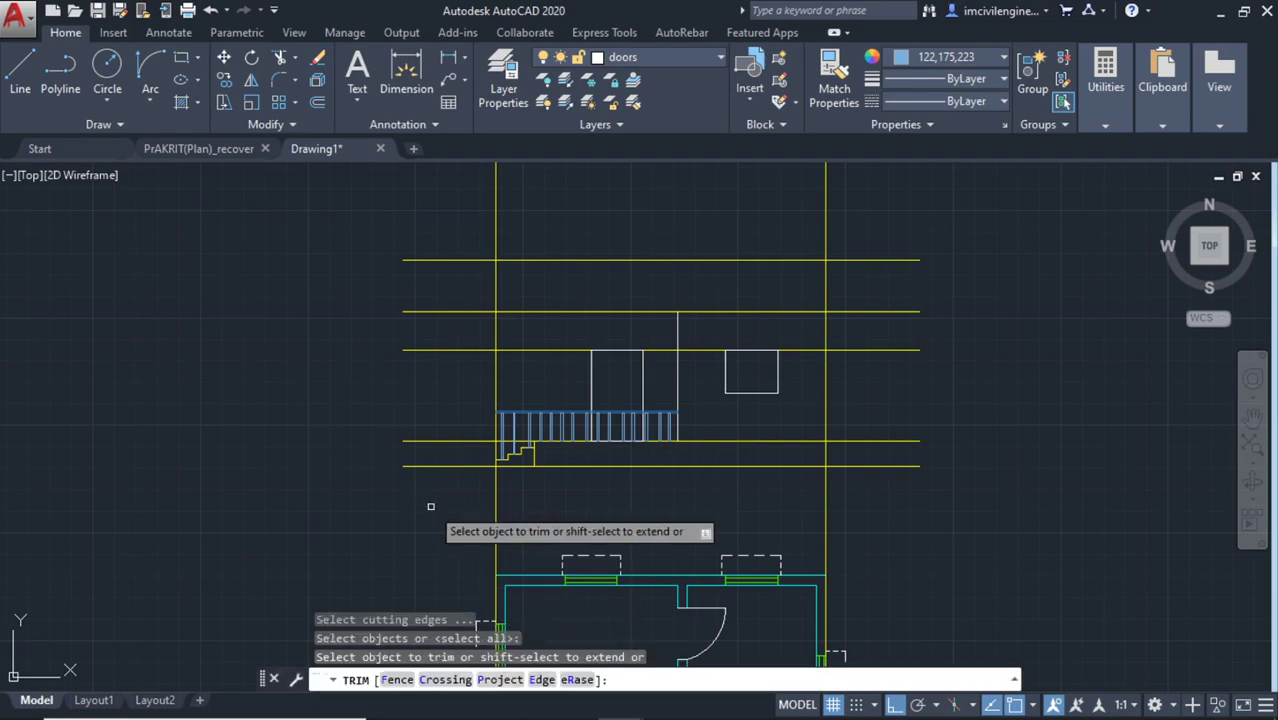
# Cancel the trim and select, then deselect, both vertical construction lines
pyautogui.press('Escape')
pyautogui.click(858, 492)
pyautogui.click(432, 514)
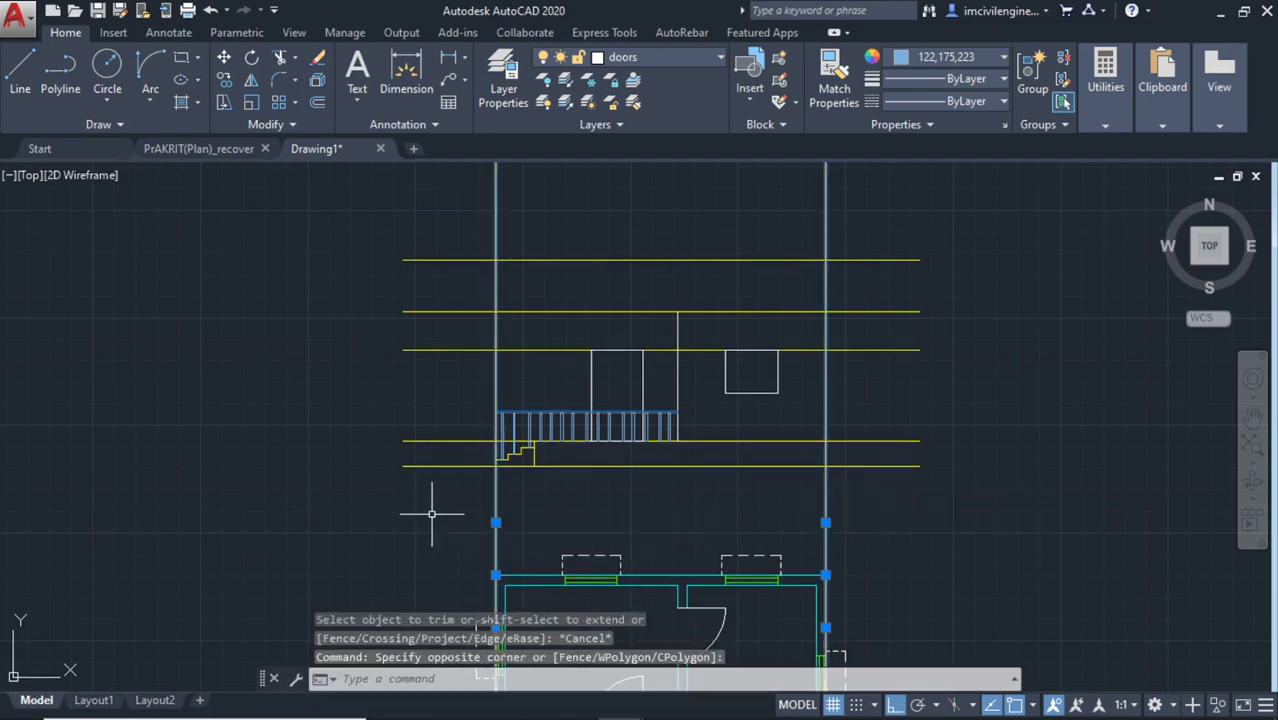
pyautogui.press('Escape')
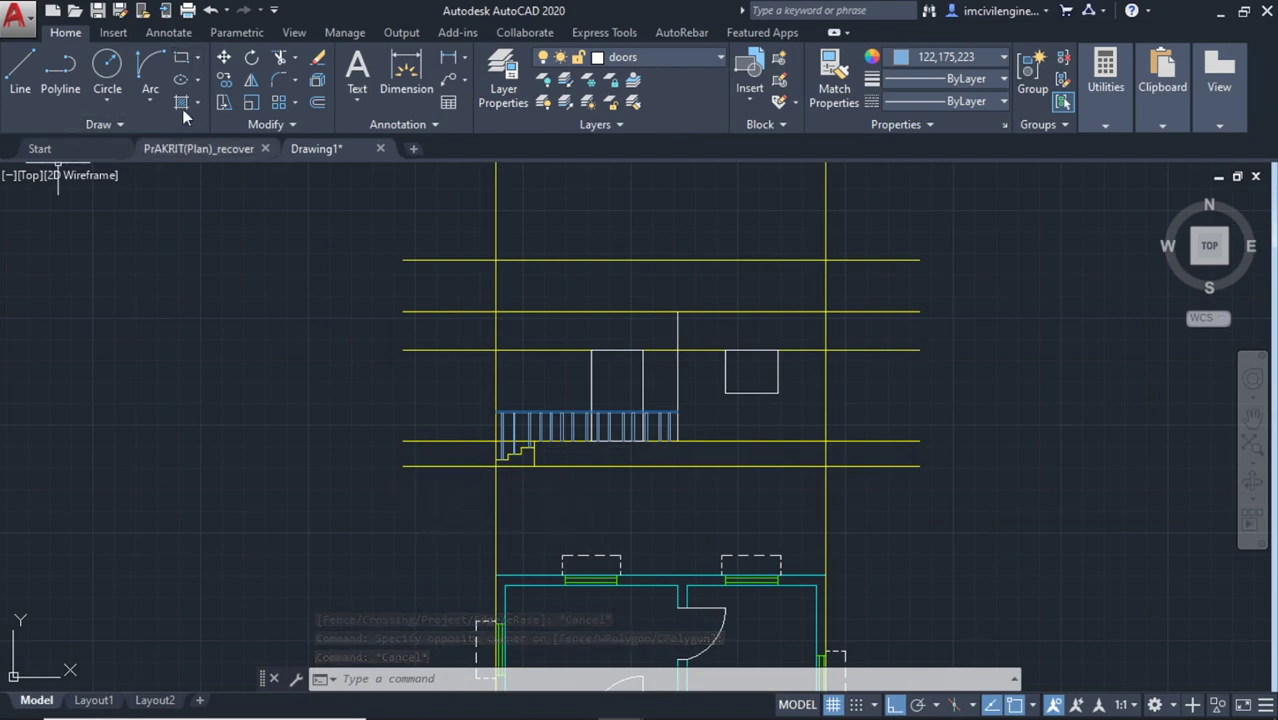
# Abandon a trial rectangle and line, then make elevation the current layer
pyautogui.click(188, 60)
pyautogui.click(20, 68)
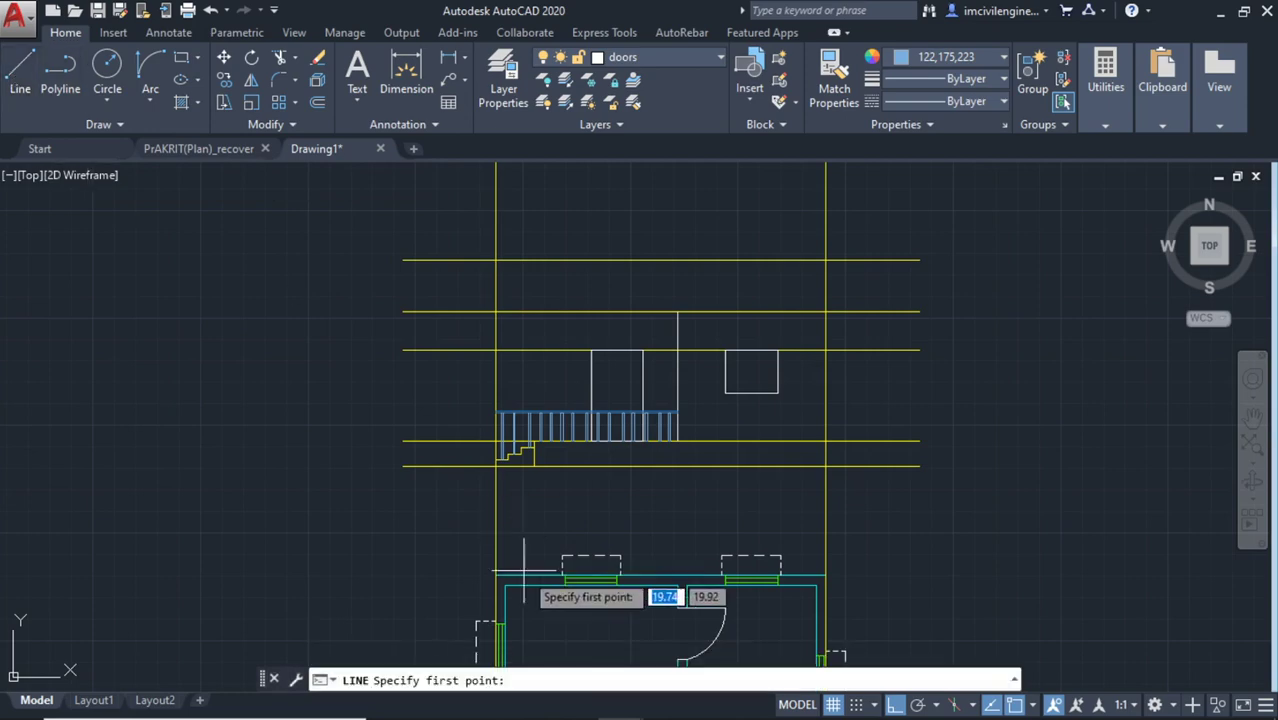
pyautogui.scroll(5, 493, 487)
pyautogui.scroll(2, 493, 485)
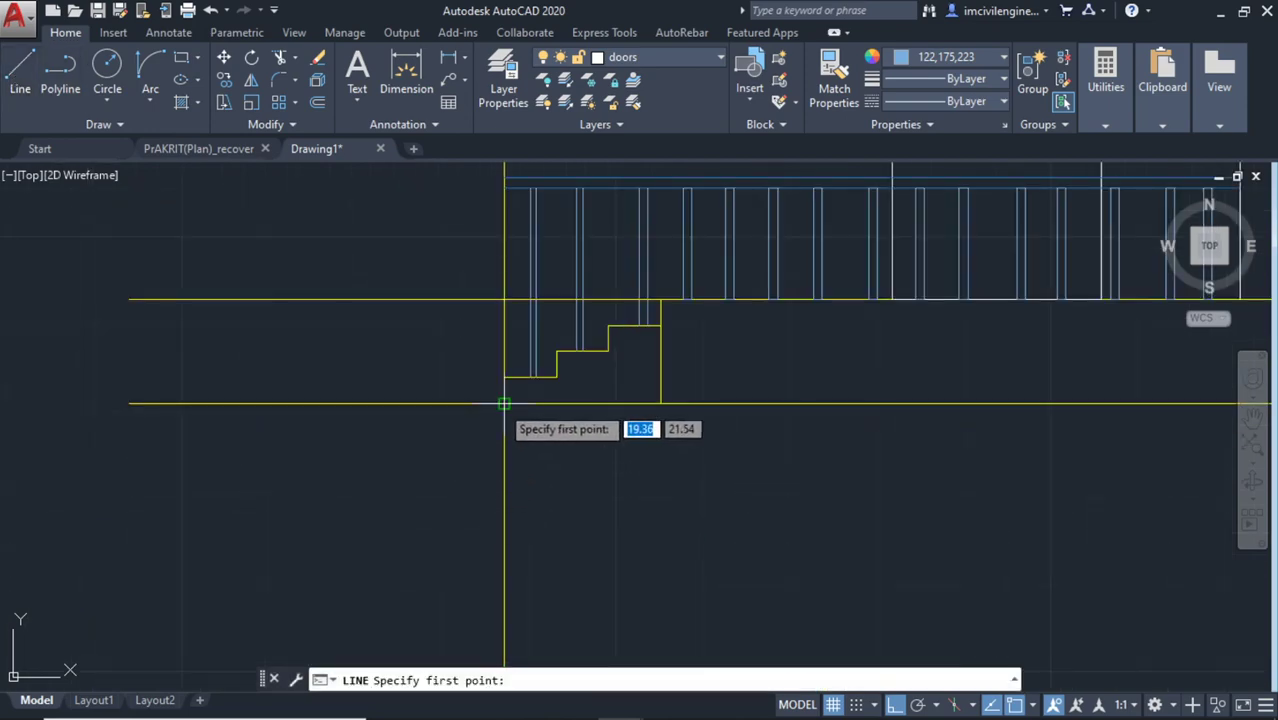
pyautogui.press('Escape')
pyautogui.scroll(-4, 560, 534)
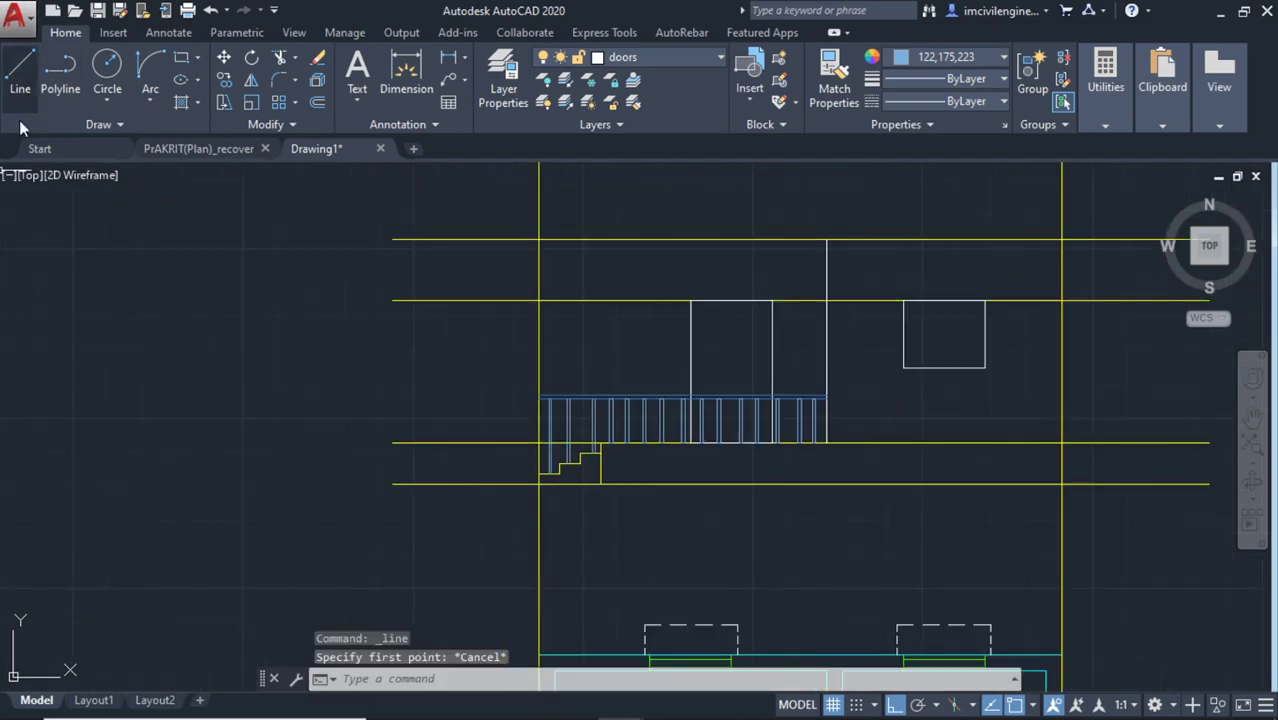
pyautogui.click(638, 58)
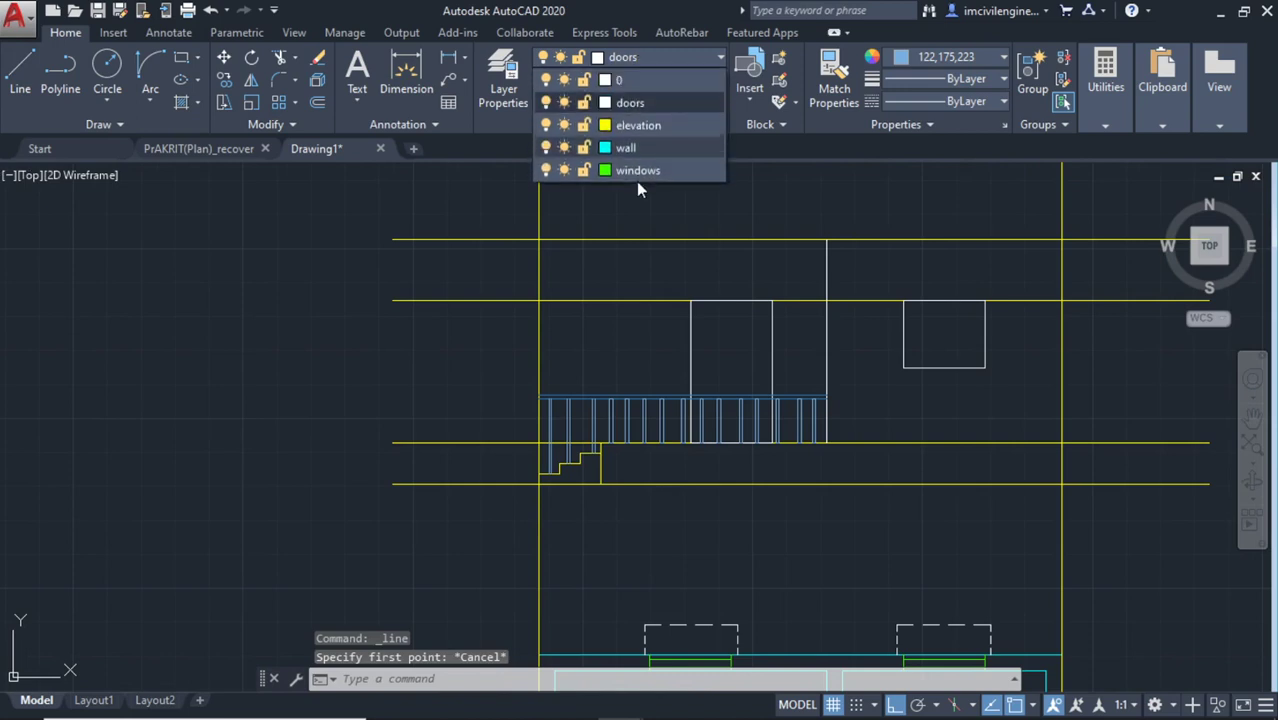
pyautogui.click(632, 127)
# Set the object colour to ByLayer and delete the stray vertical line
pyautogui.click(25, 68)
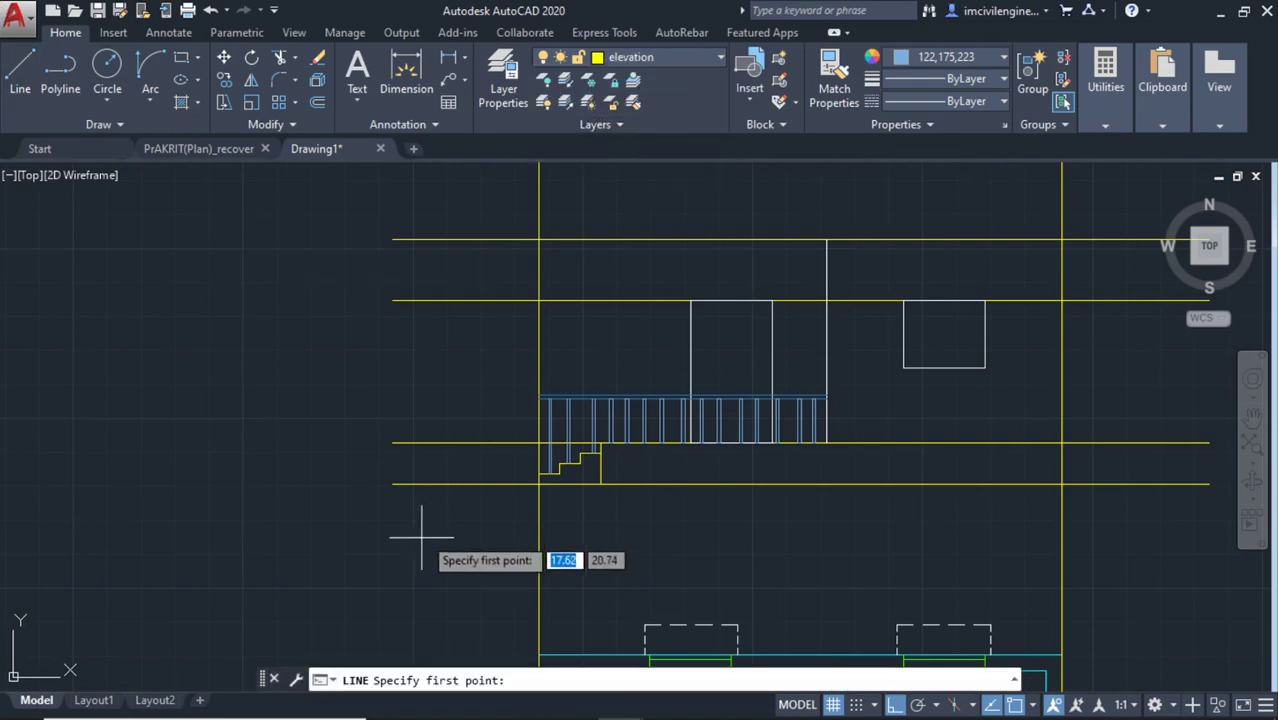
pyautogui.click(538, 484)
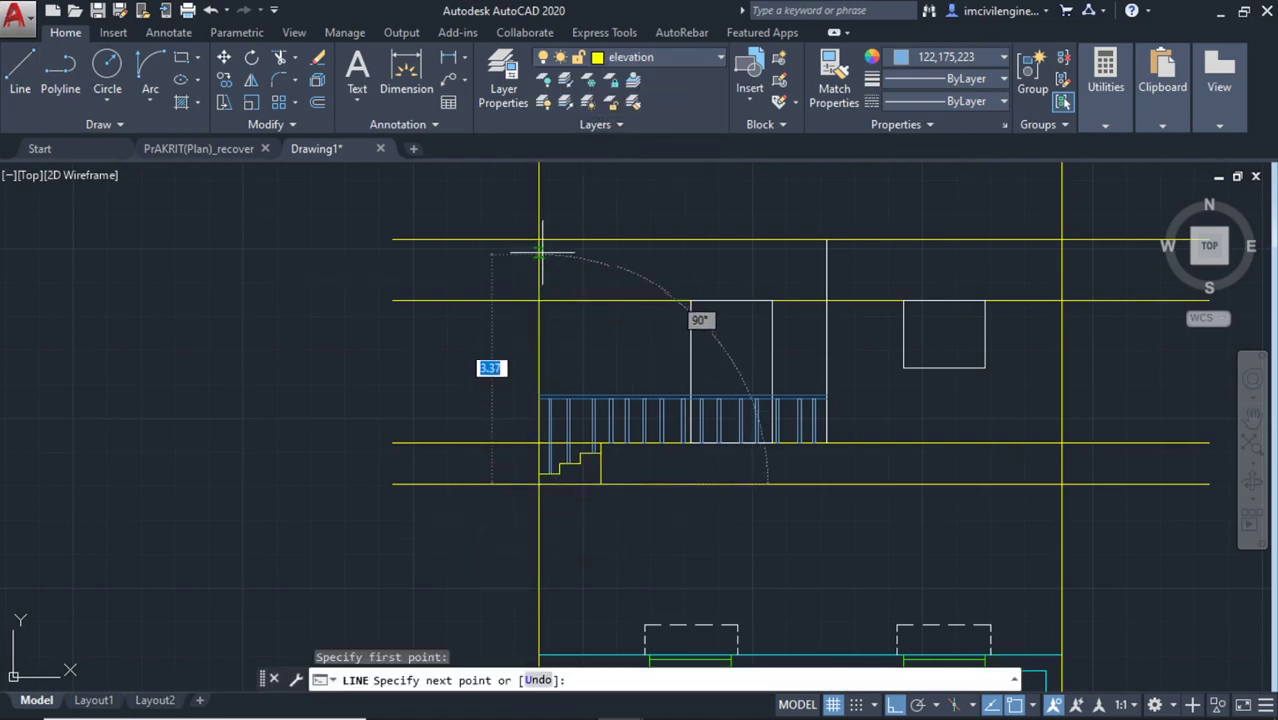
pyautogui.press('Escape')
pyautogui.moveTo(633, 300); pyautogui.dragTo(365, 342, button='middle')
pyautogui.click(968, 58)
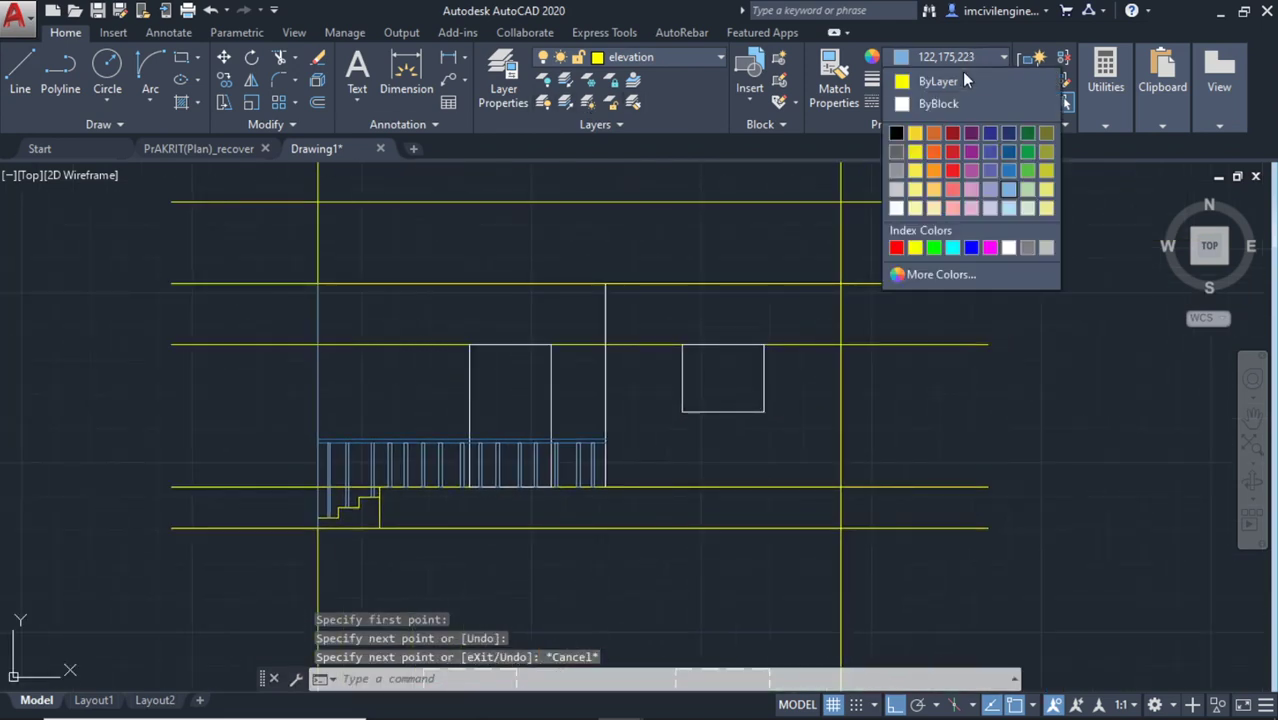
pyautogui.click(958, 82)
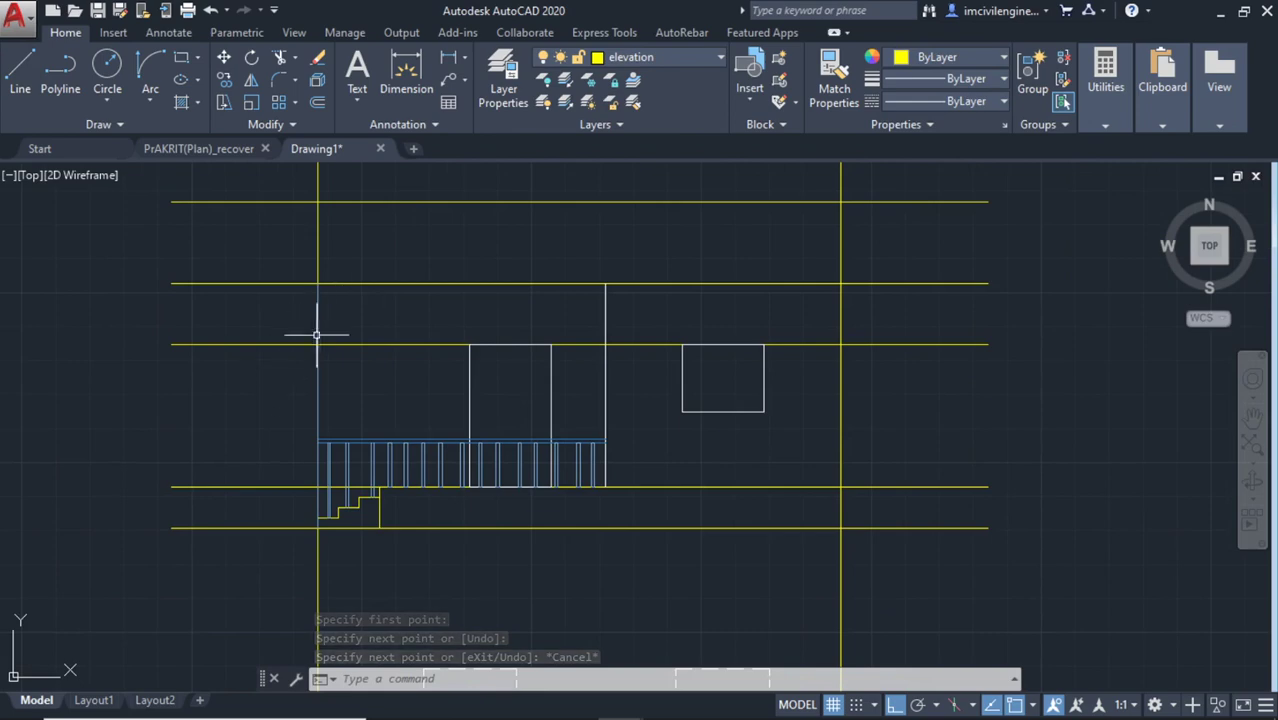
pyautogui.press('Delete')
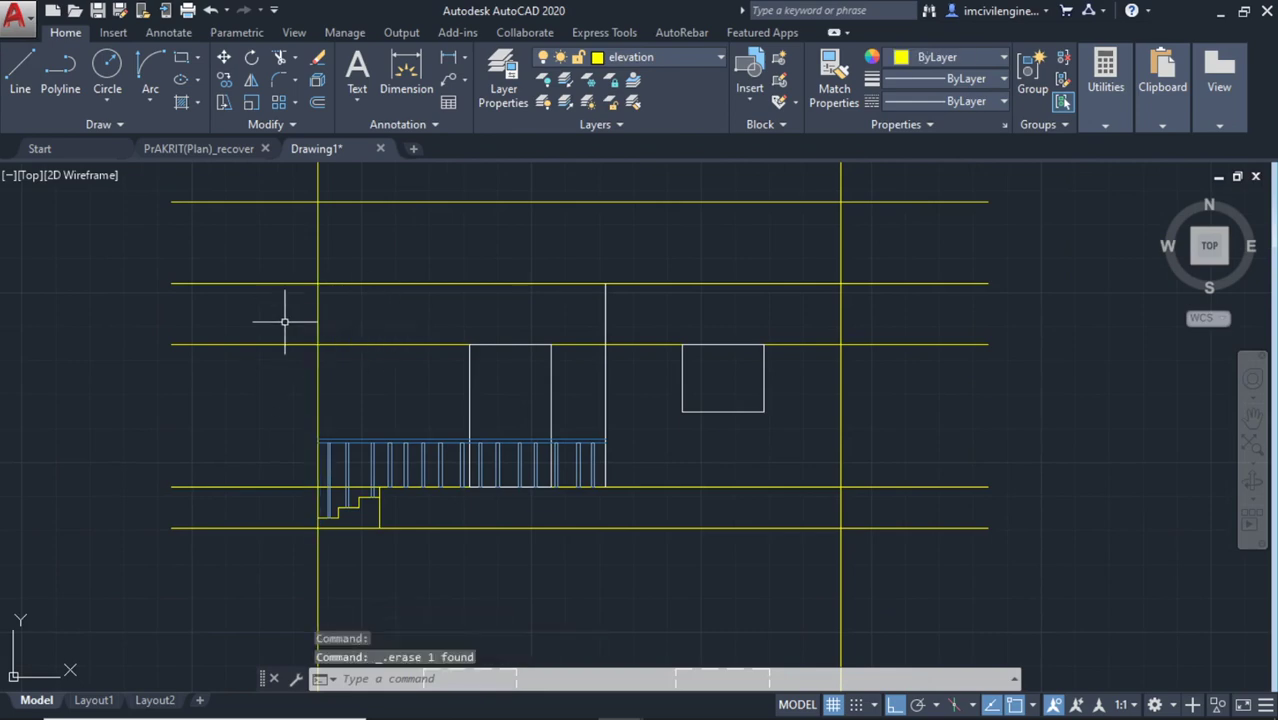
# Draw the elevation's right side line from the wall up to the top horizontal line
pyautogui.scroll(-2, 285, 322)
pyautogui.moveTo(282, 340); pyautogui.dragTo(345, 362, button='middle')
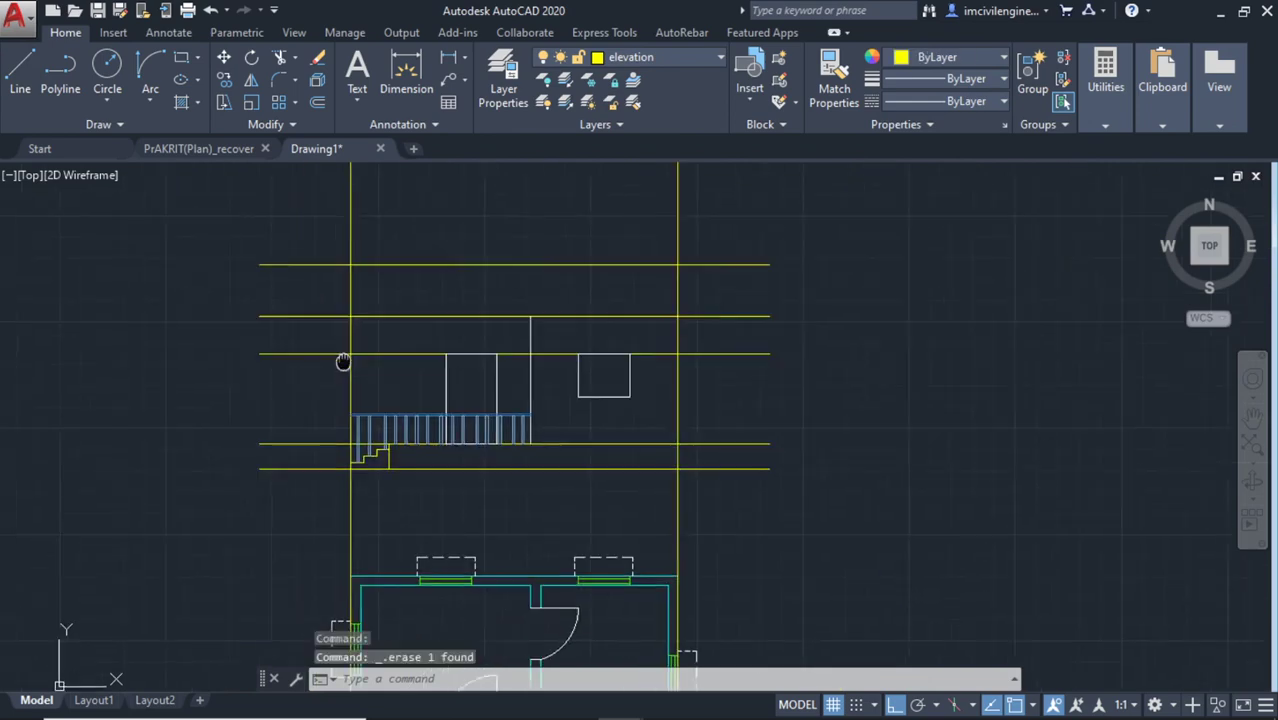
pyautogui.click(20, 72)
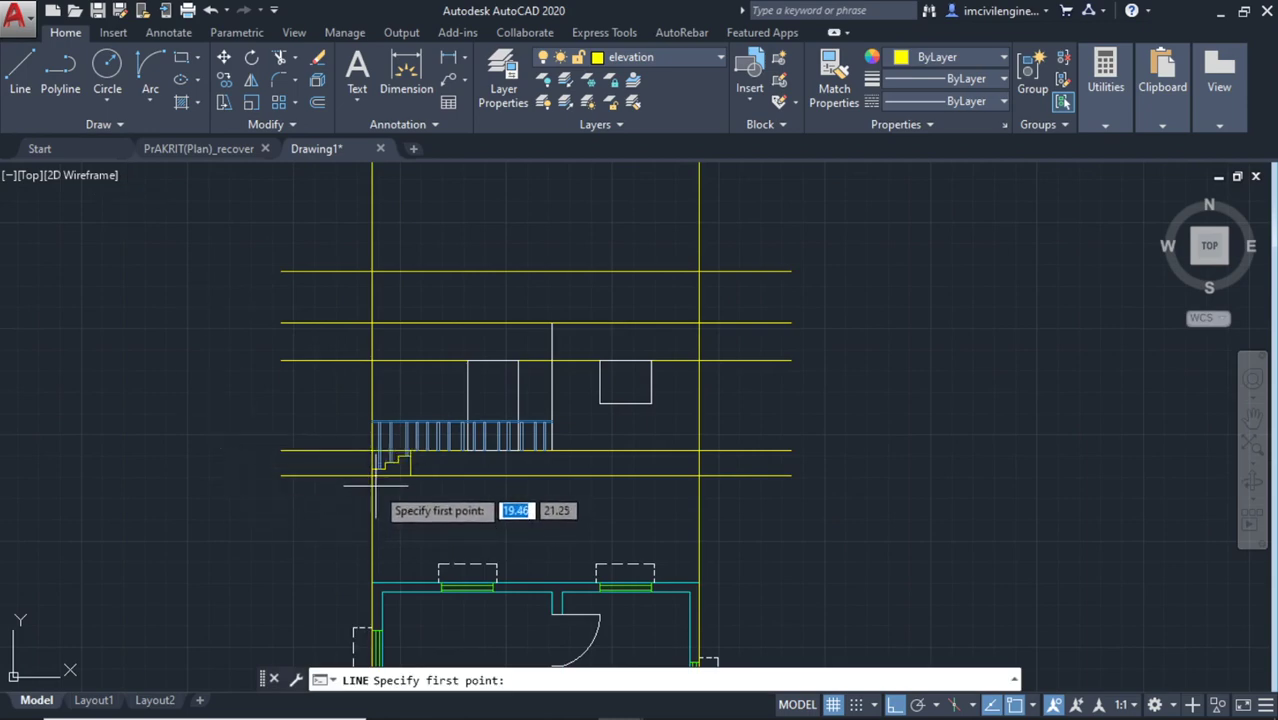
pyautogui.click(374, 478)
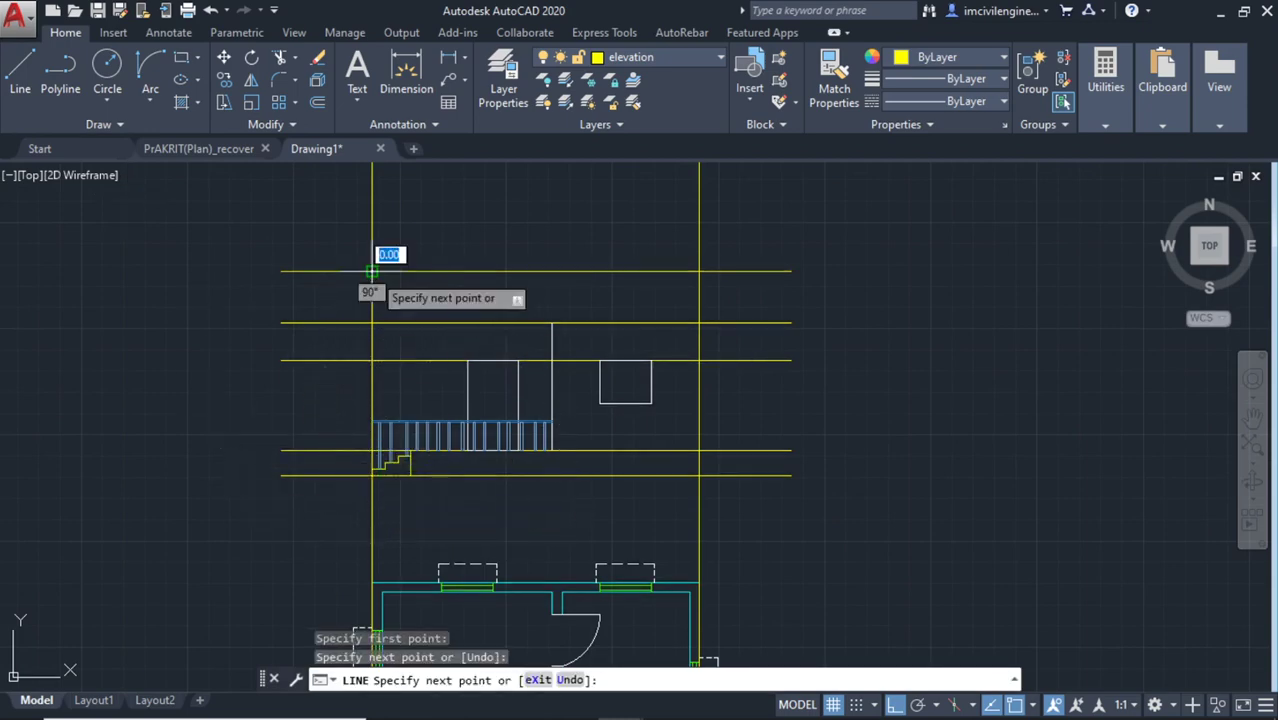
pyautogui.press('Escape')
pyautogui.click(18, 88)
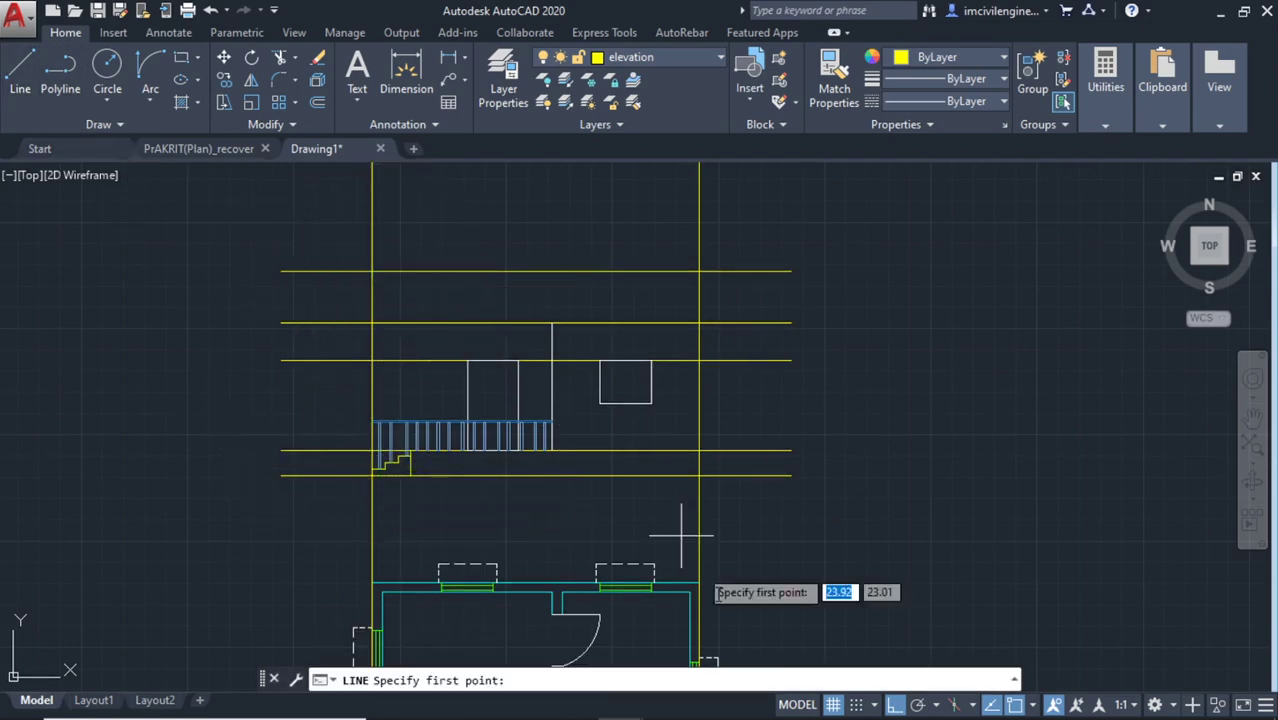
pyautogui.click(652, 475)
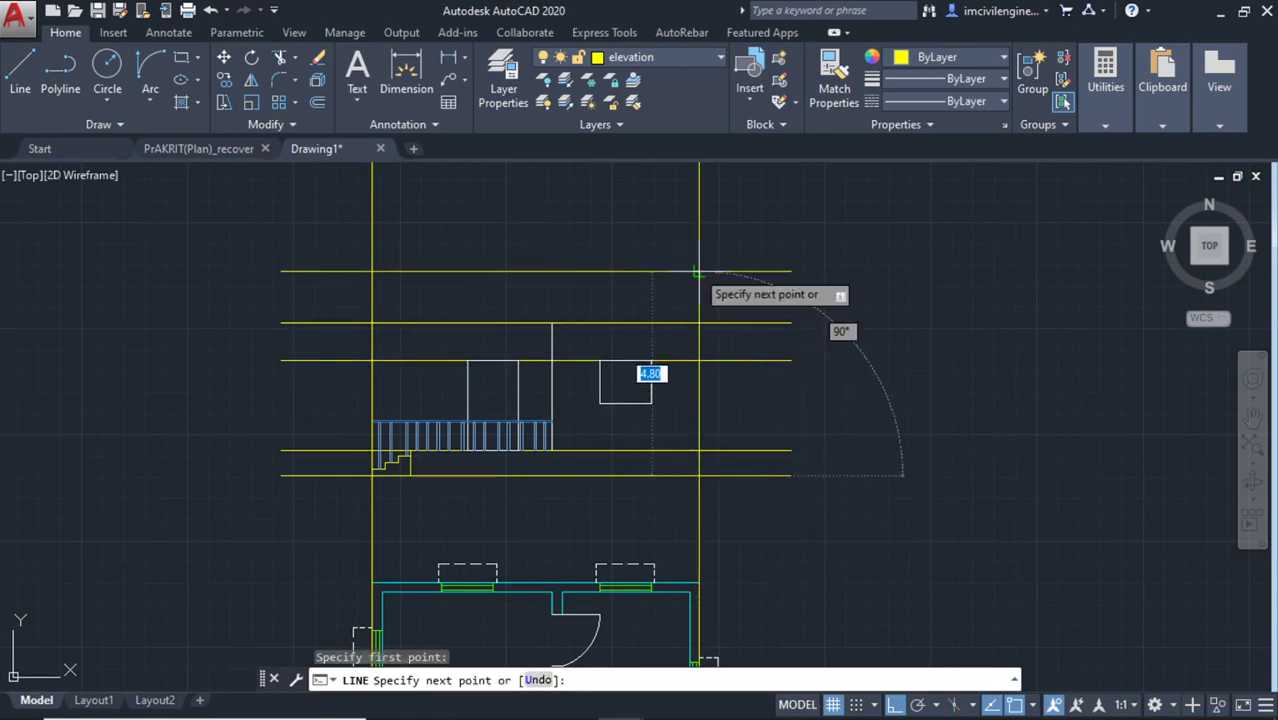
pyautogui.click(696, 280)
pyautogui.press('Escape')
# Crossing-select the two long vertical projection lines and delete them
pyautogui.scroll(-4, 765, 250)
pyautogui.click(768, 316)
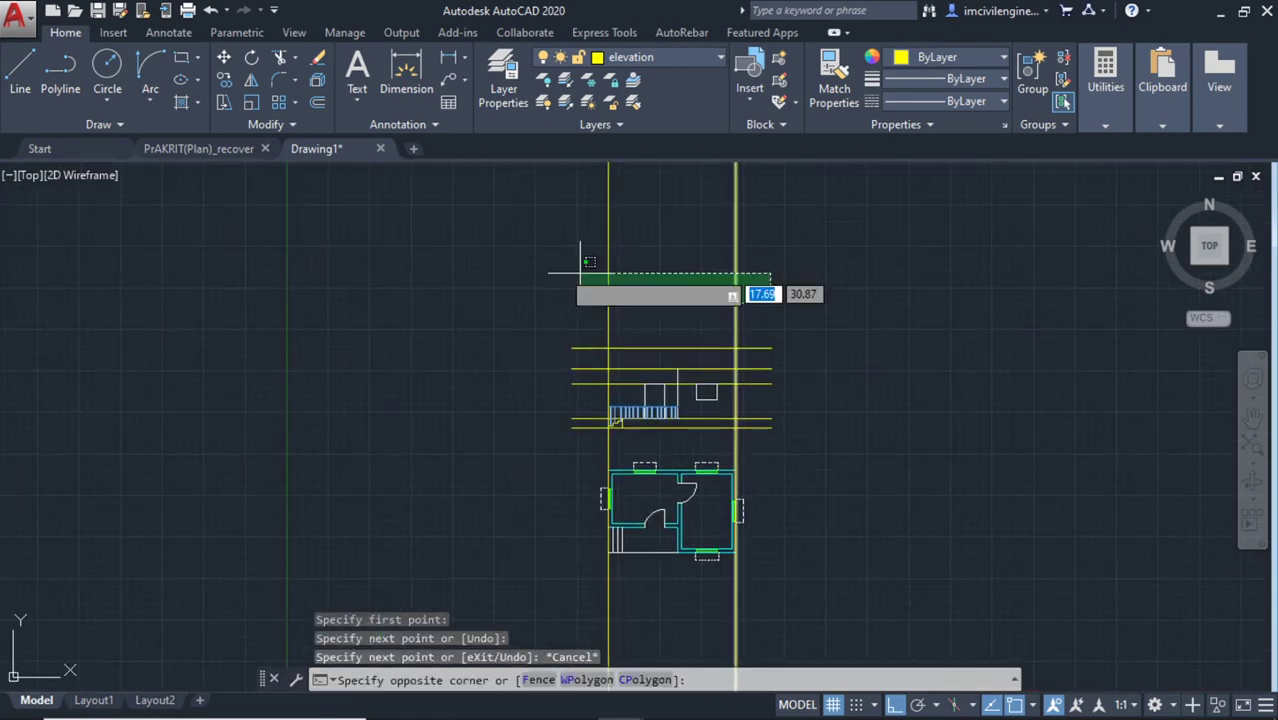
pyautogui.click(565, 280)
pyautogui.press('Delete')
pyautogui.scroll(3, 643, 433)
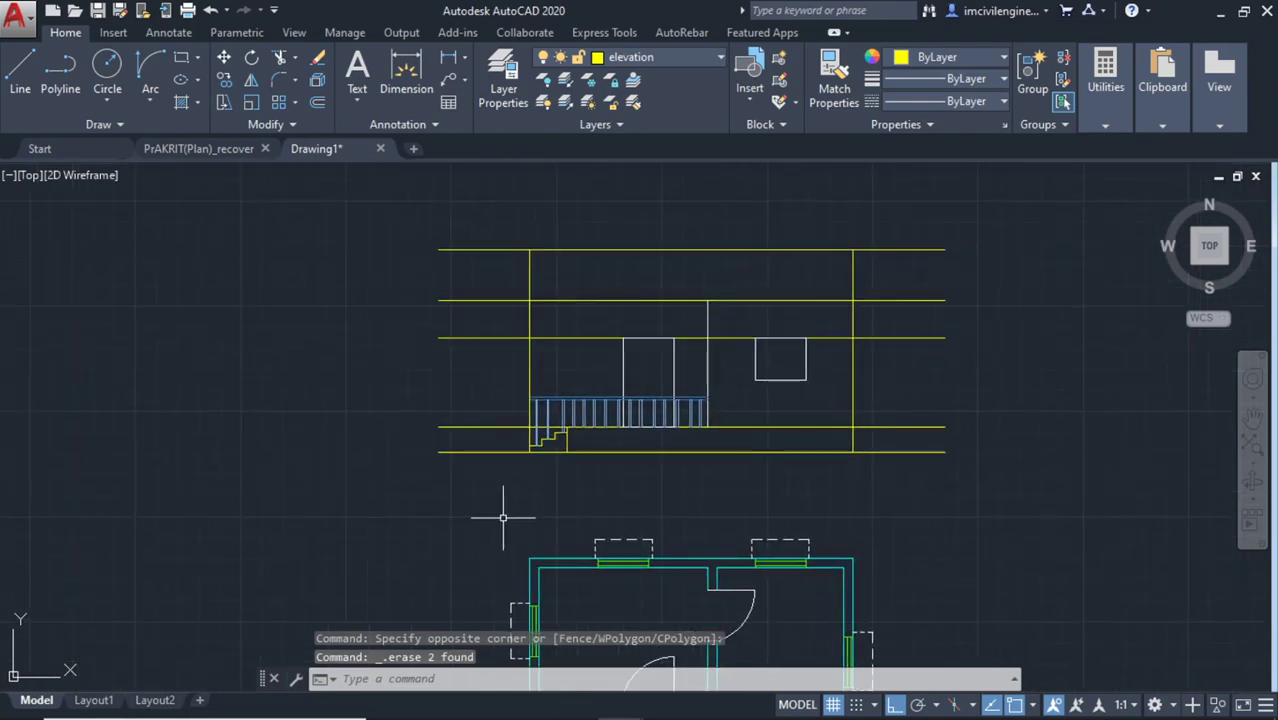
# Trim the overhanging horizontal line ends on the left and right with crossing windows
pyautogui.press('Return')
pyautogui.press('Return')
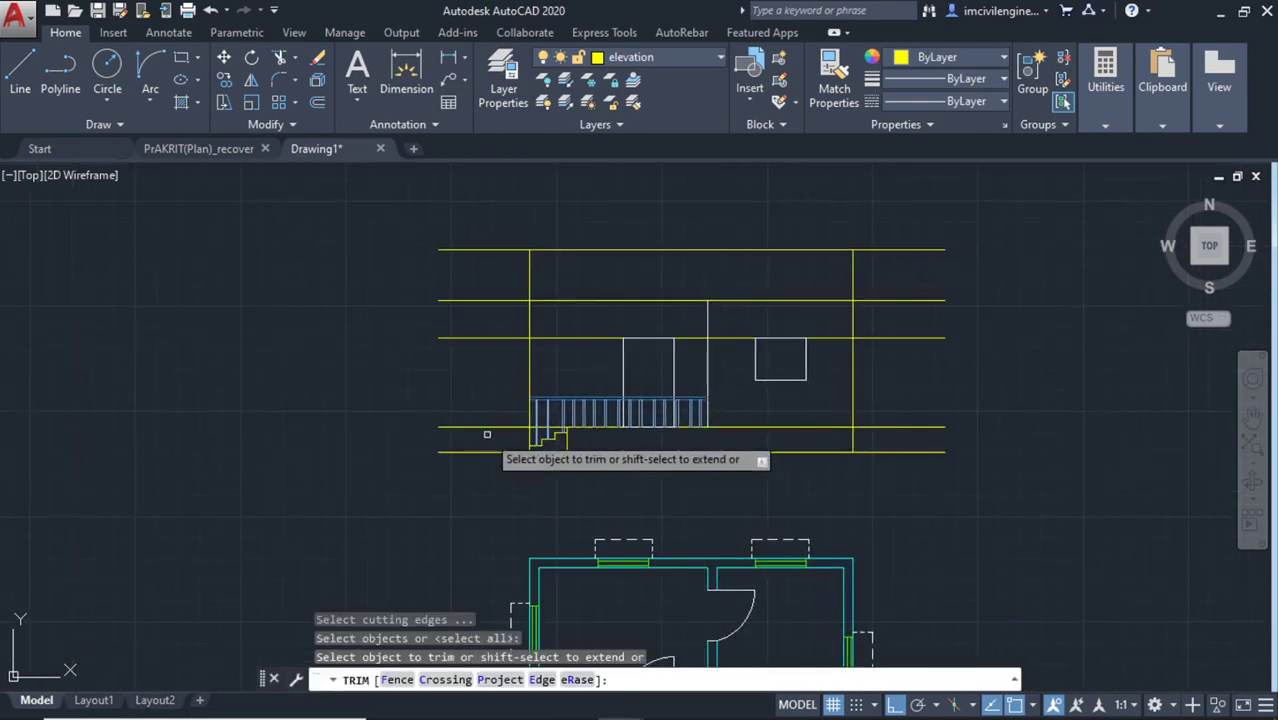
pyautogui.click(489, 435)
pyautogui.click(458, 202)
pyautogui.scroll(3, 520, 435)
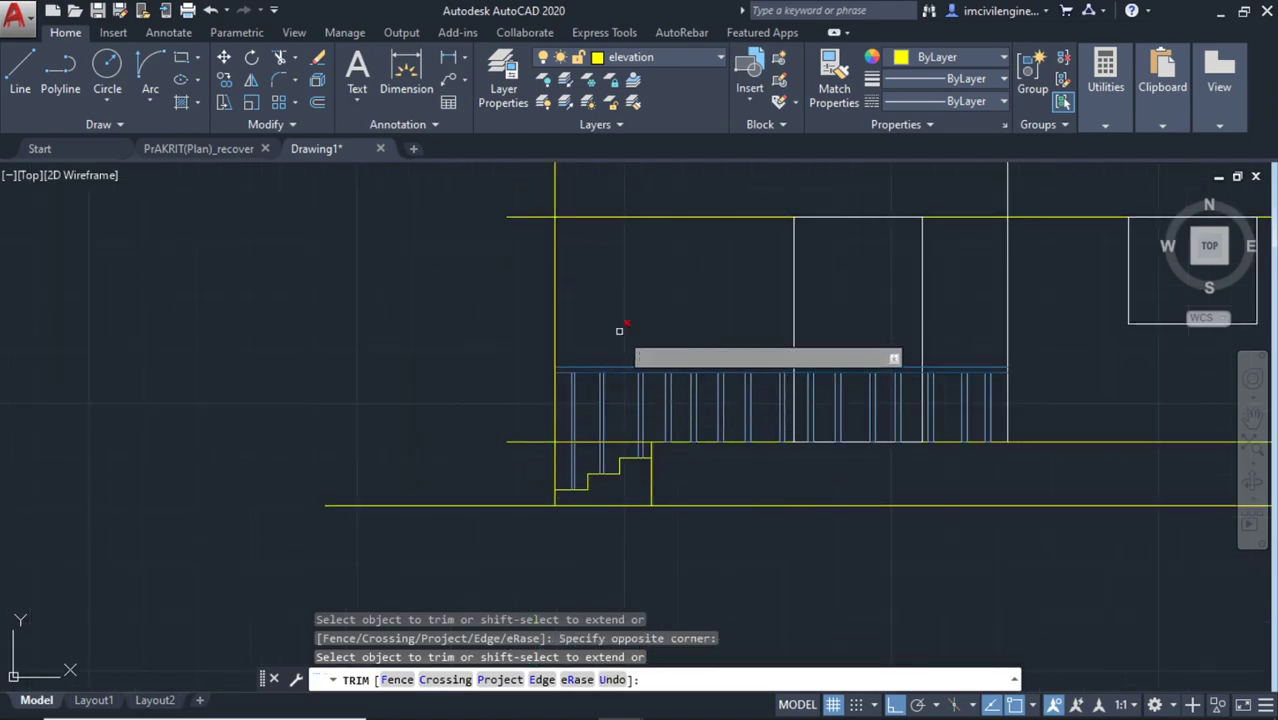
pyautogui.moveTo(514, 395); pyautogui.dragTo(520, 487, button='middle')
pyautogui.scroll(-3, 340, 370)
pyautogui.scroll(3, 520, 486)
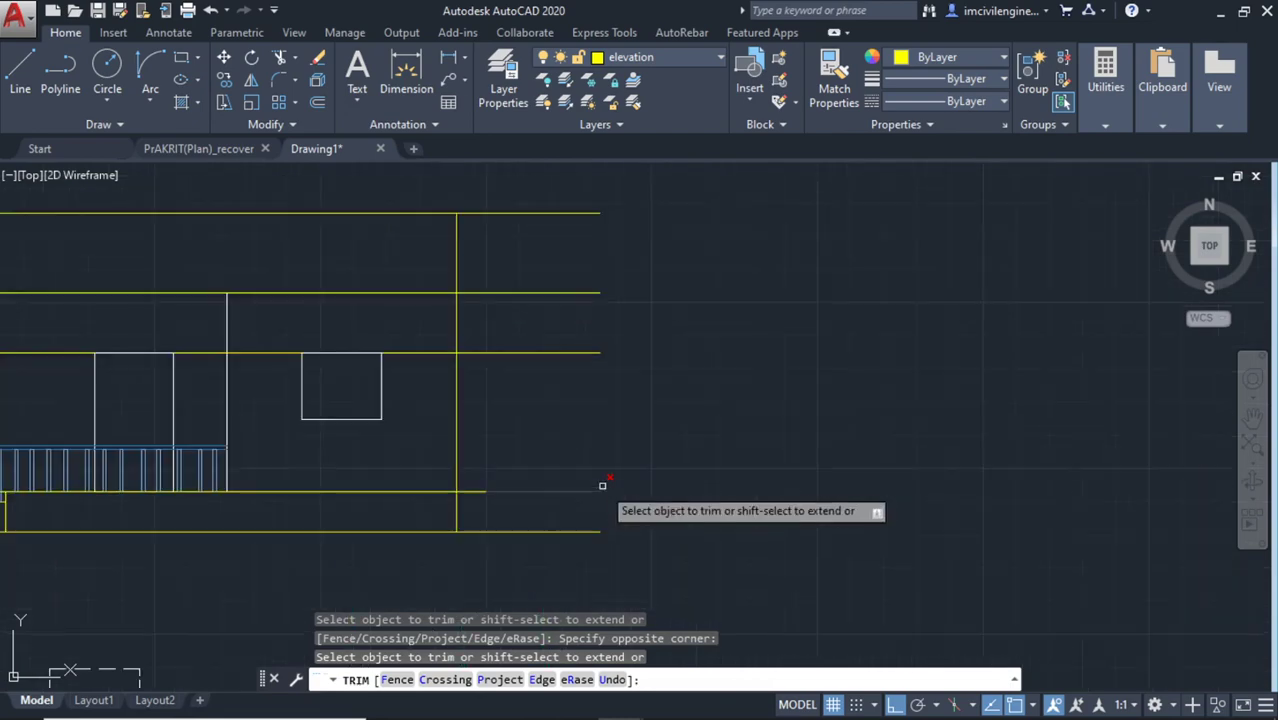
pyautogui.click(579, 513)
pyautogui.click(498, 200)
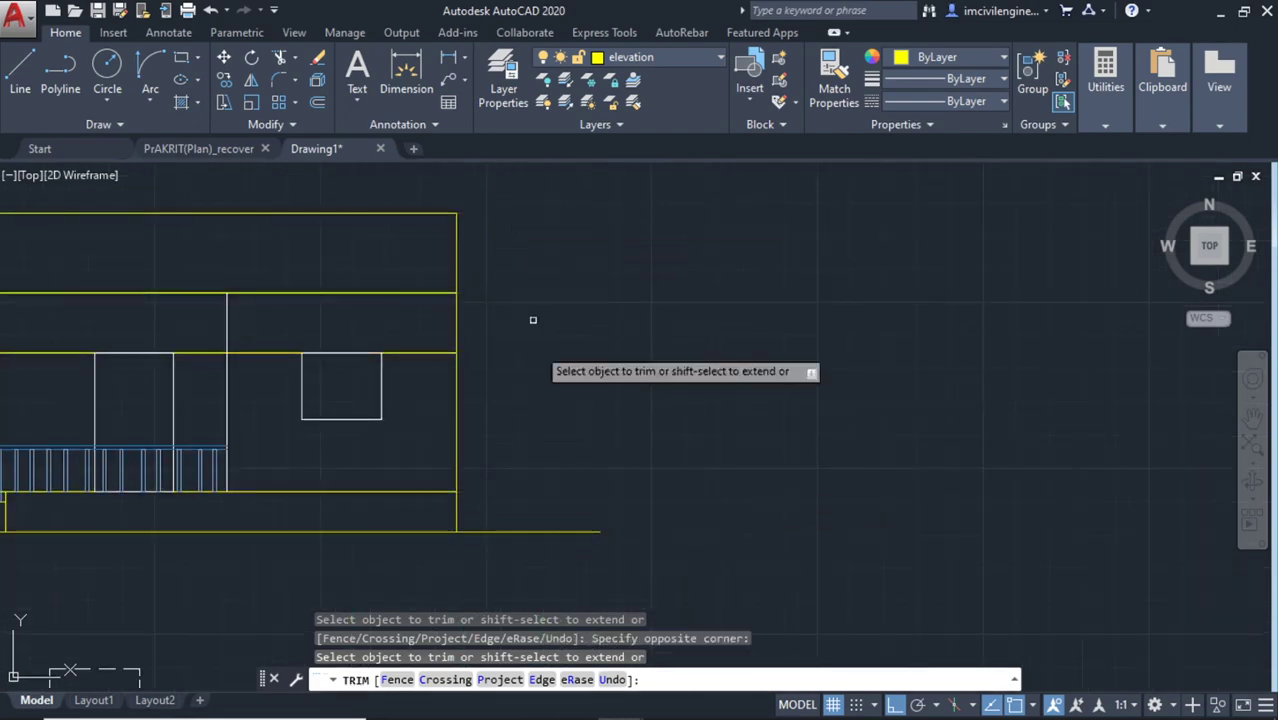
pyautogui.scroll(-3, 583, 561)
pyautogui.scroll(1, 547, 527)
pyautogui.scroll(2, 547, 527)
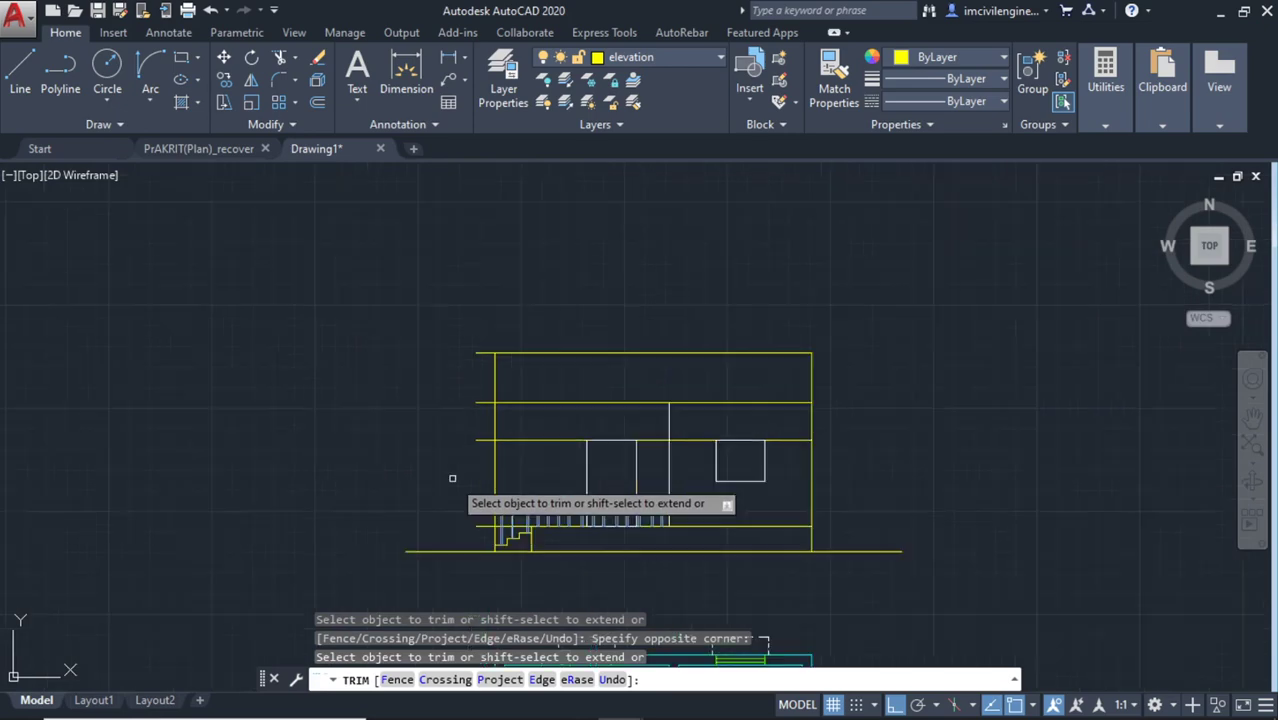
pyautogui.scroll(2, 499, 473)
# Trim the remaining overhanging ends on the left side flush with the wall
pyautogui.moveTo(433, 547); pyautogui.dragTo(380, 477, button='middle')
pyautogui.scroll(-2, 375, 510)
pyautogui.scroll(2, 375, 523)
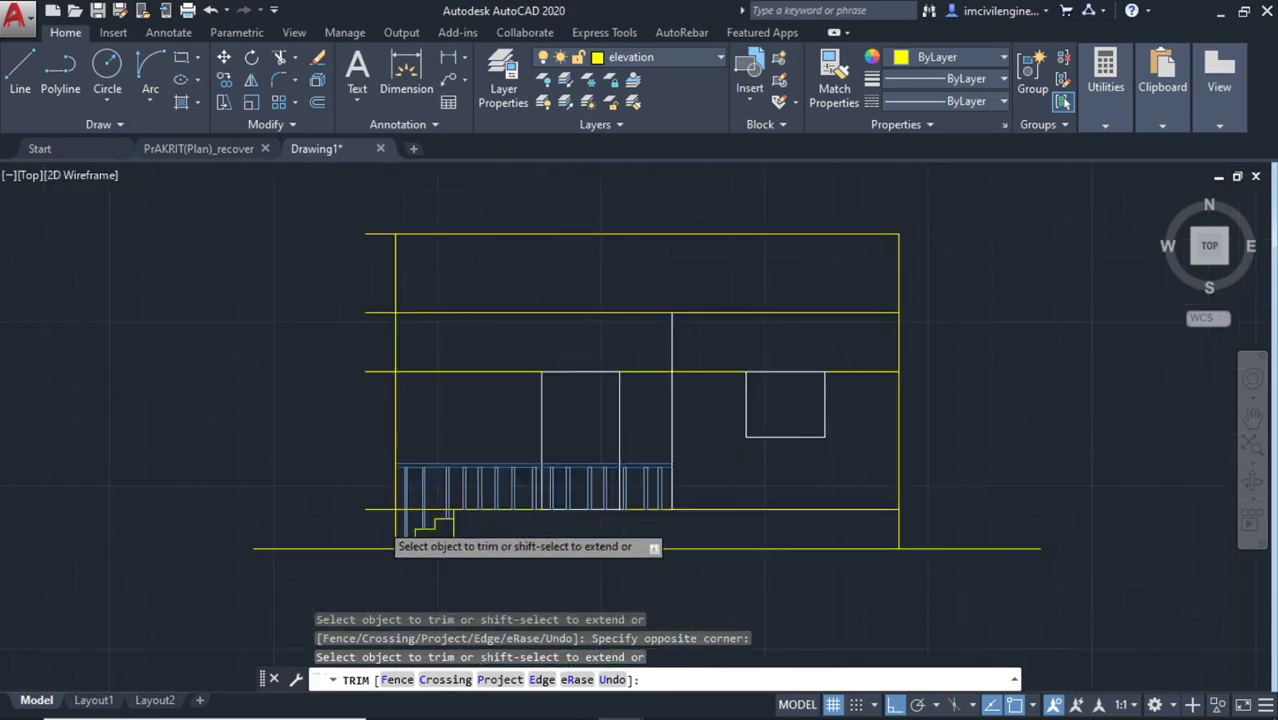
pyautogui.scroll(3, 392, 518)
pyautogui.click(391, 517)
pyautogui.scroll(1, 322, 420)
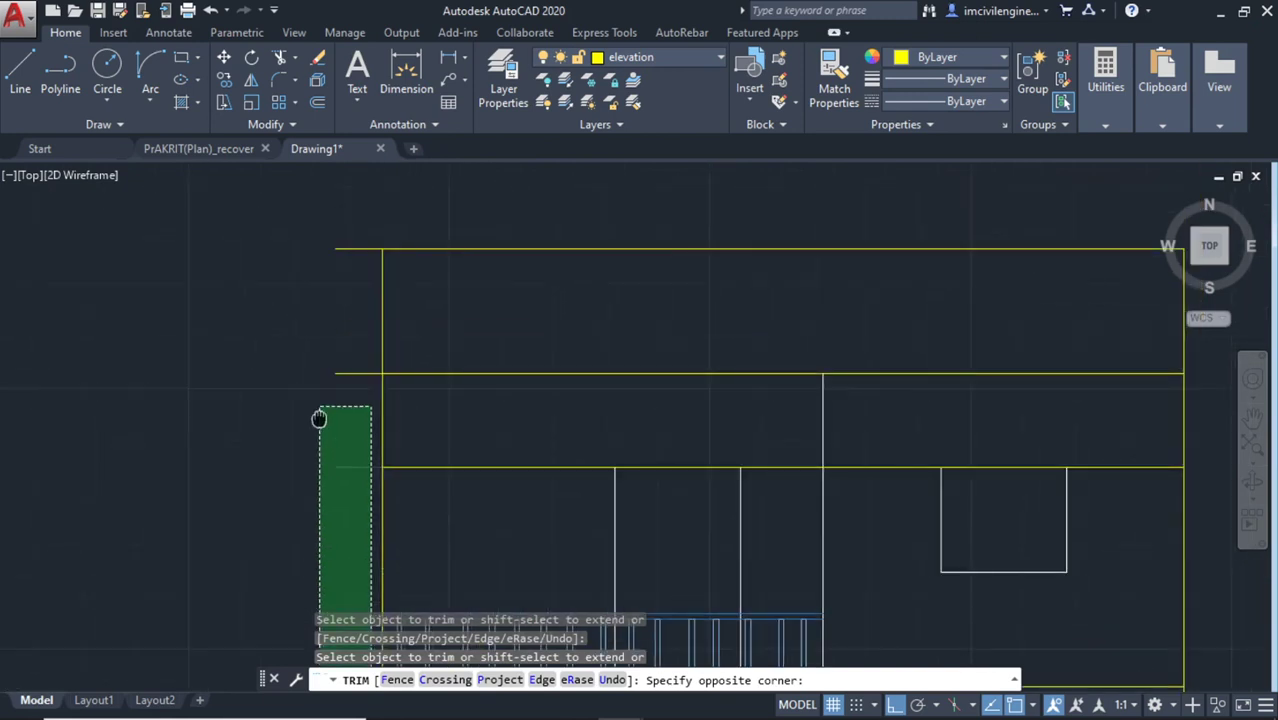
pyautogui.scroll(1, 277, 285)
pyautogui.click(295, 272)
pyautogui.press('Escape')
pyautogui.scroll(-4, 450, 260)
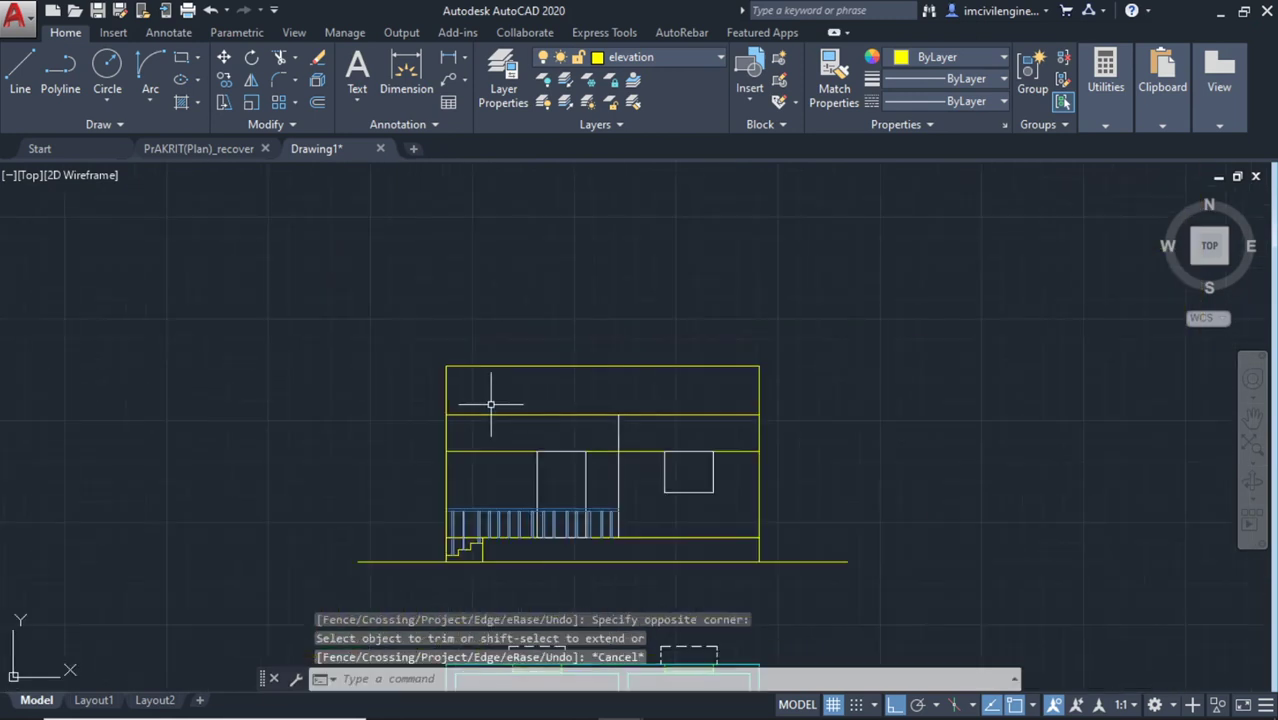
pyautogui.scroll(2, 512, 370)
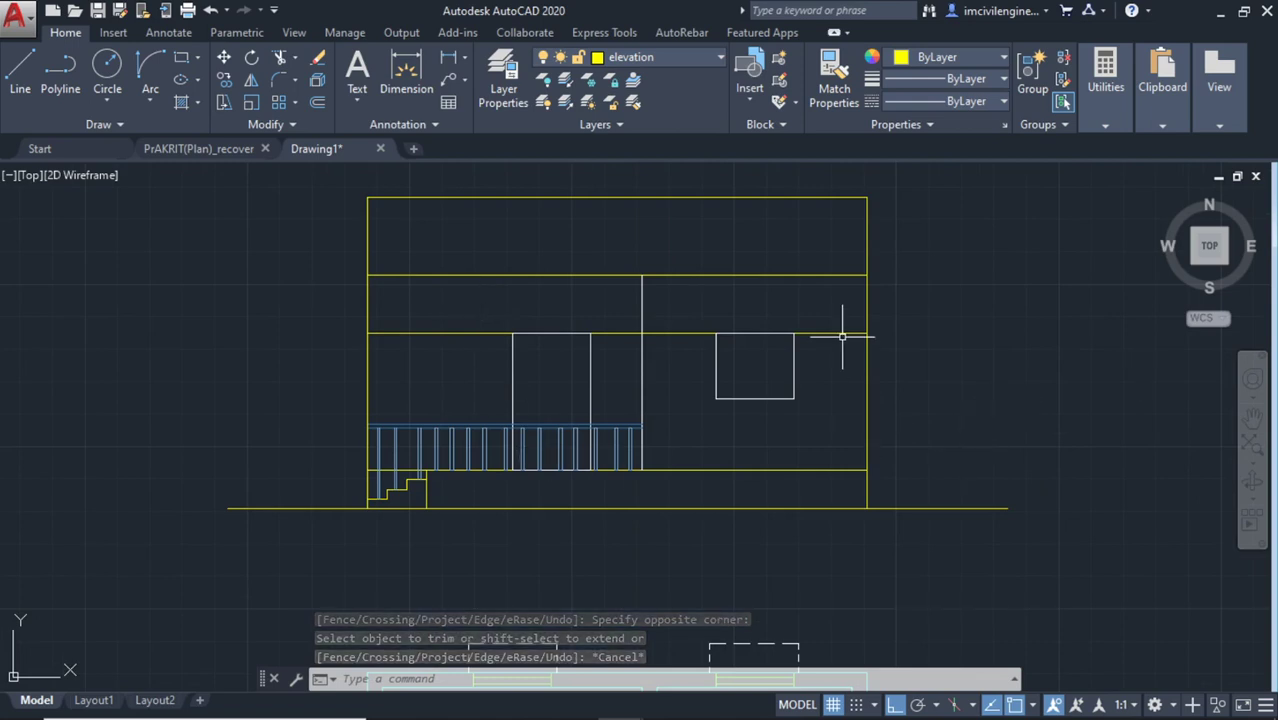
pyautogui.scroll(2, 575, 337)
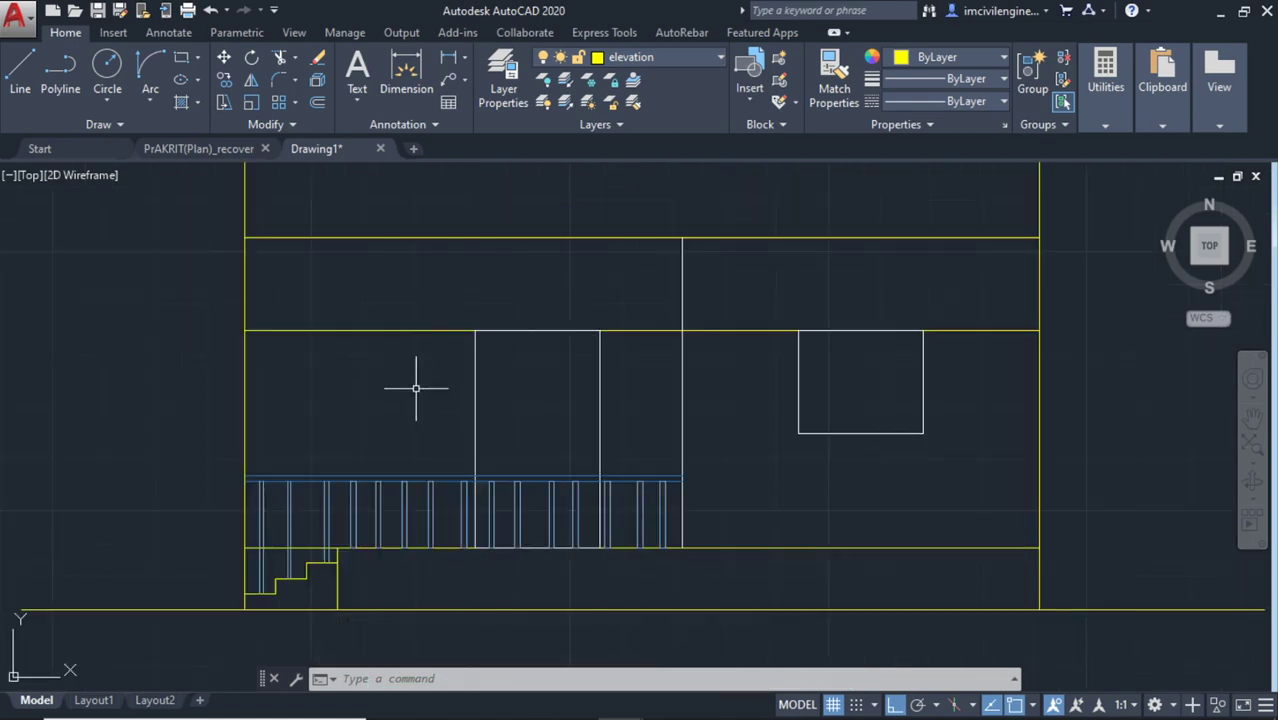
# Offset the door and window head line 0.30 upward
pyautogui.write('o')
pyautogui.press('Return')
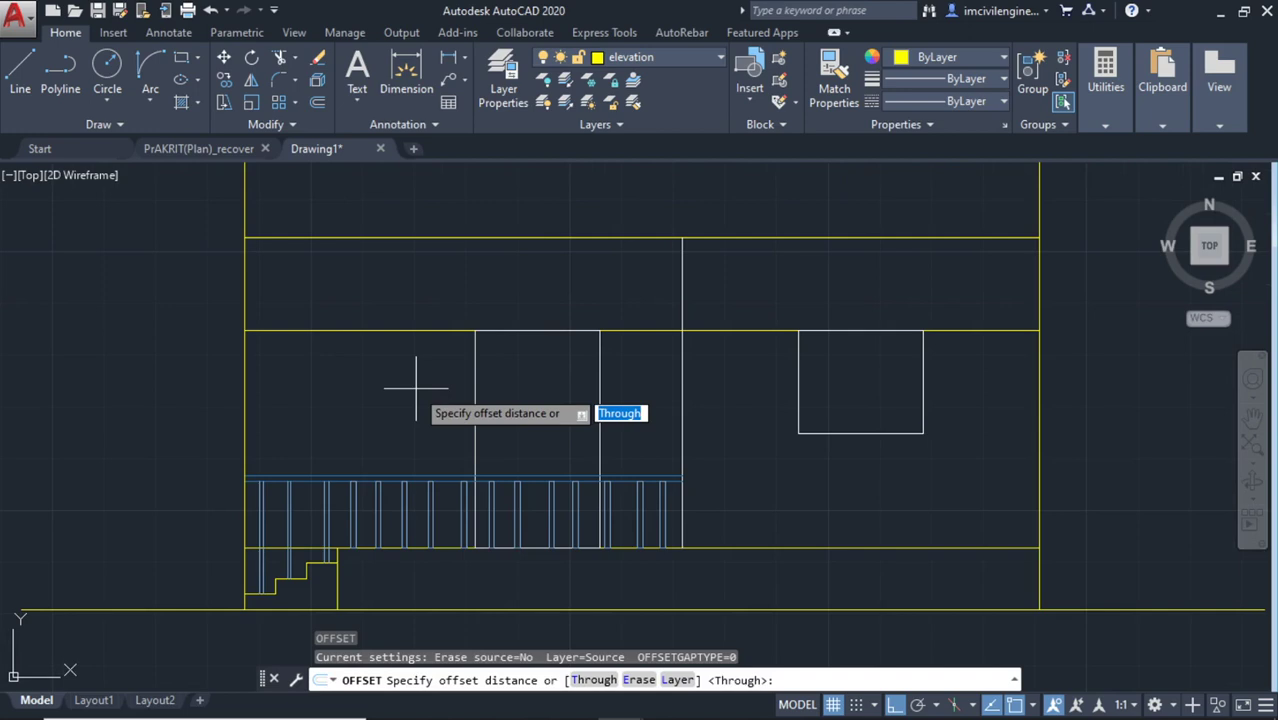
pyautogui.press('Return')
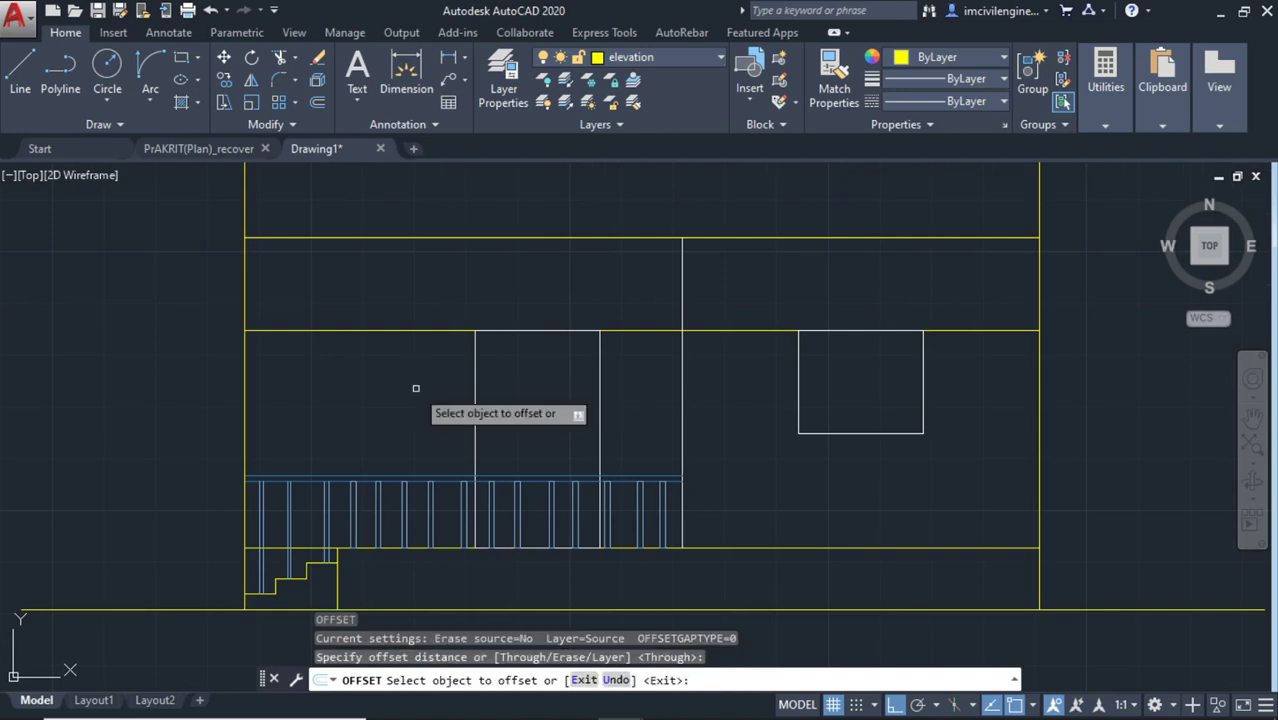
pyautogui.write('.3')
pyautogui.press('Return')
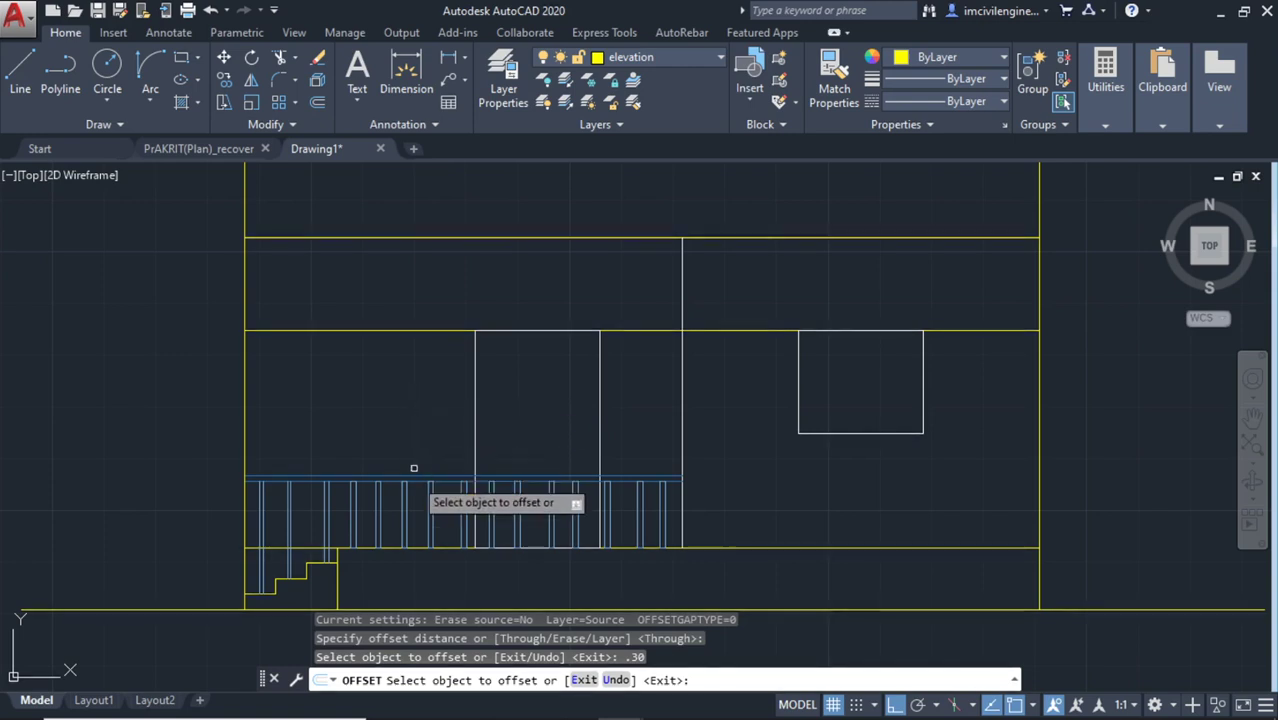
pyautogui.click(425, 330)
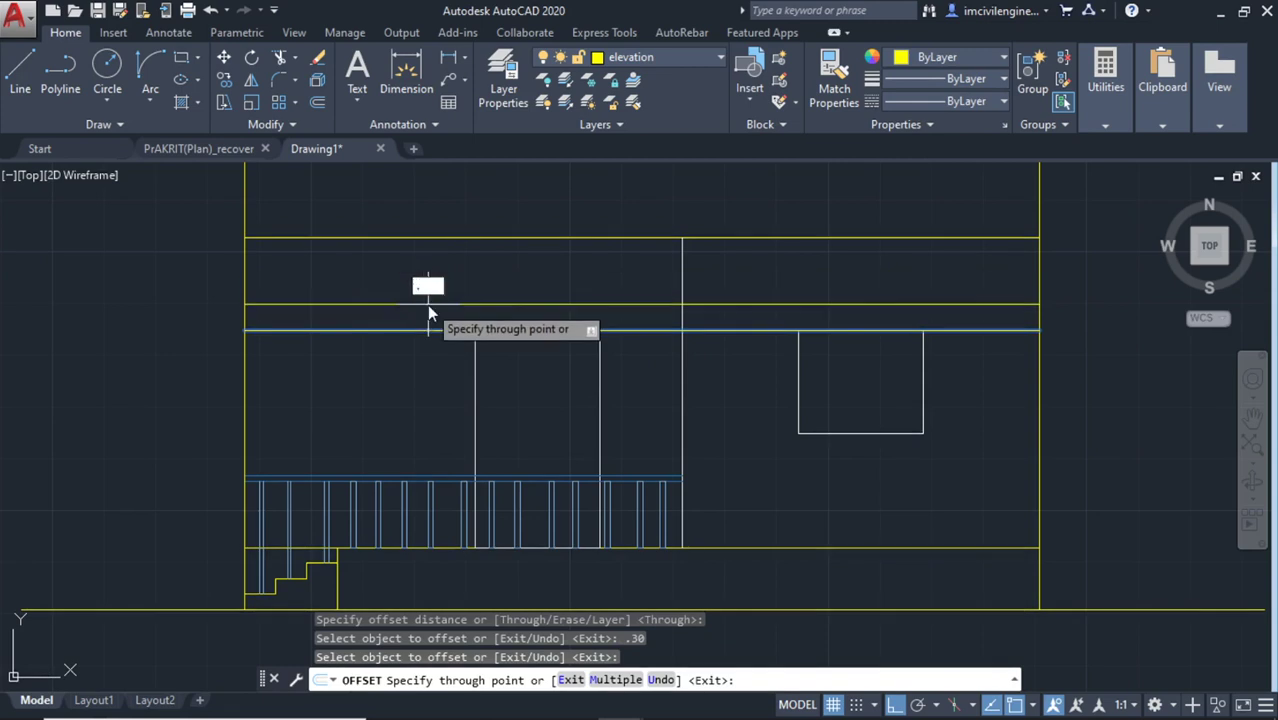
pyautogui.write('.30')
pyautogui.press('Return')
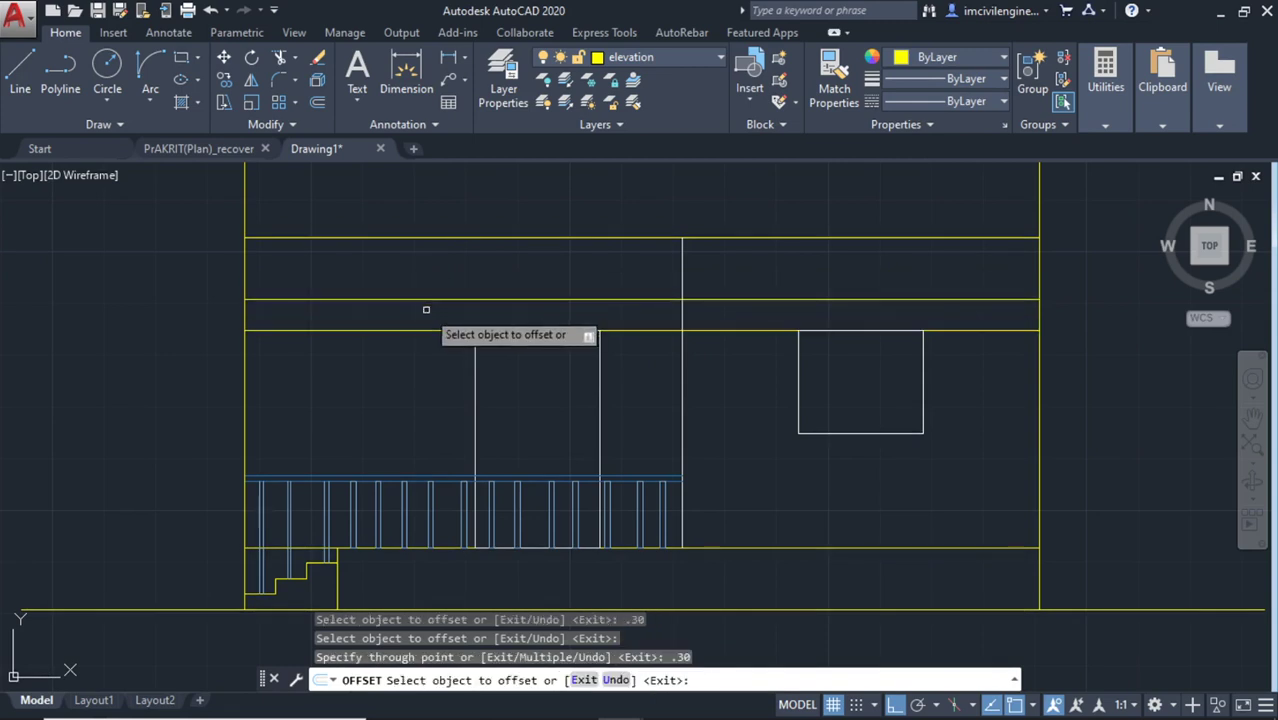
# Delete the 0.30 offset copy and begin a rectangle
pyautogui.scroll(-2, 426, 310)
pyautogui.scroll(-2, 424, 315)
pyautogui.press('Escape')
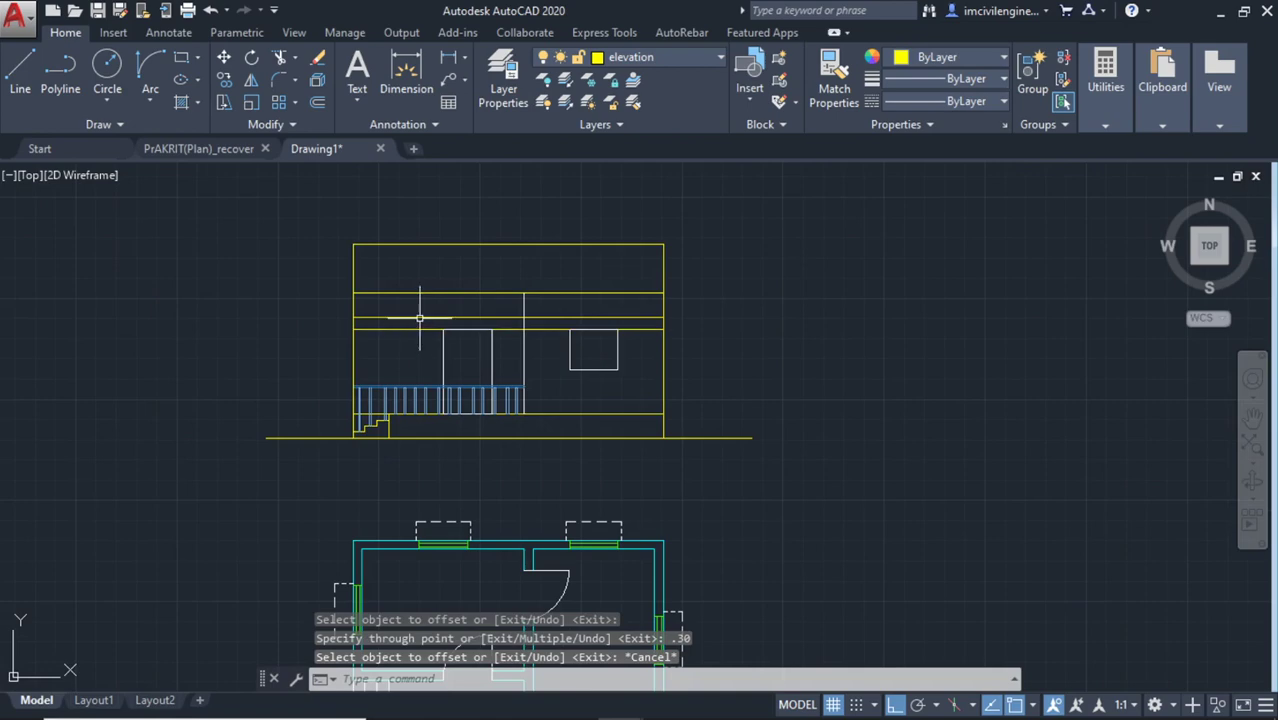
pyautogui.click(419, 318)
pyautogui.press('Delete')
pyautogui.scroll(2, 428, 348)
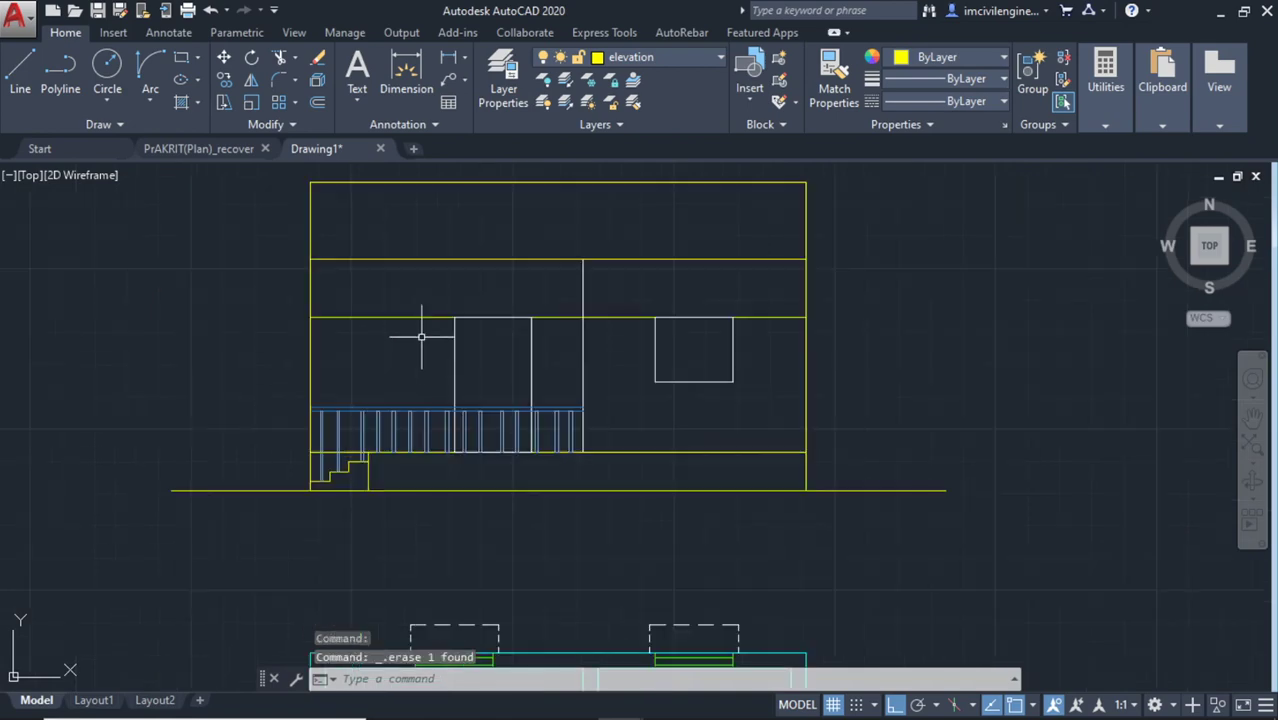
pyautogui.scroll(2, 422, 334)
pyautogui.moveTo(466, 304); pyautogui.dragTo(407, 306, button='middle')
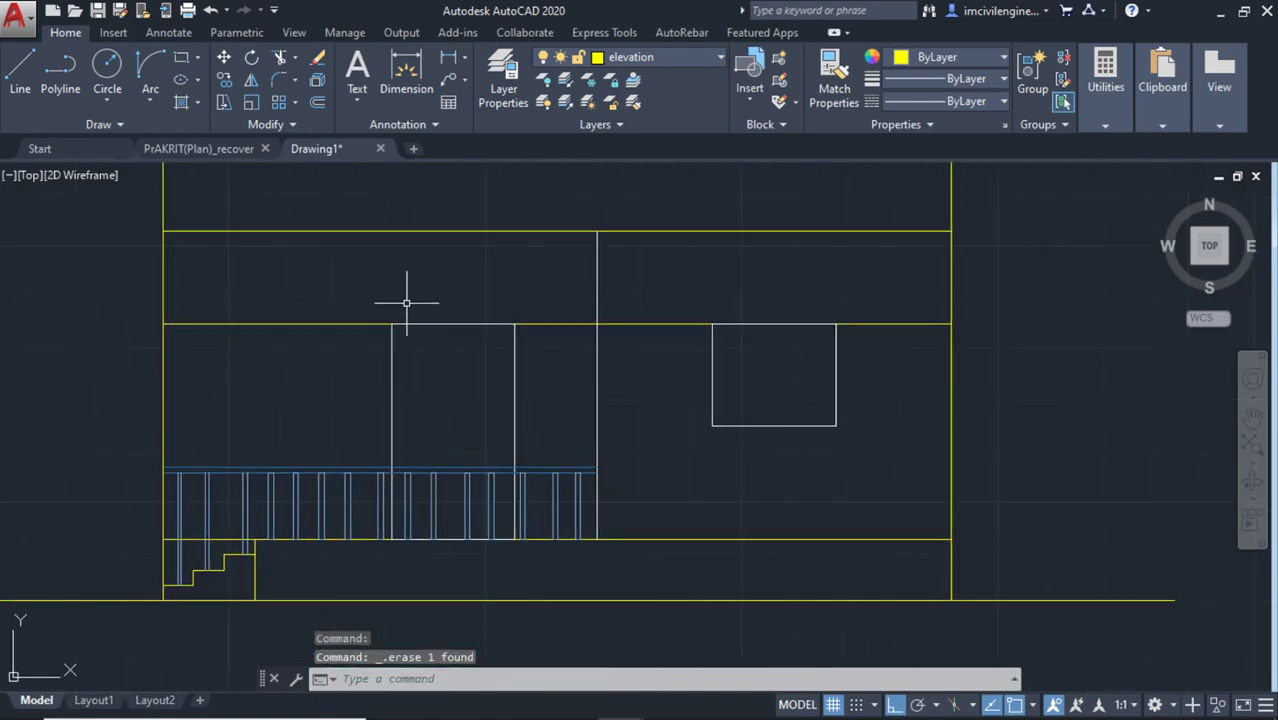
pyautogui.scroll(-2, 400, 419)
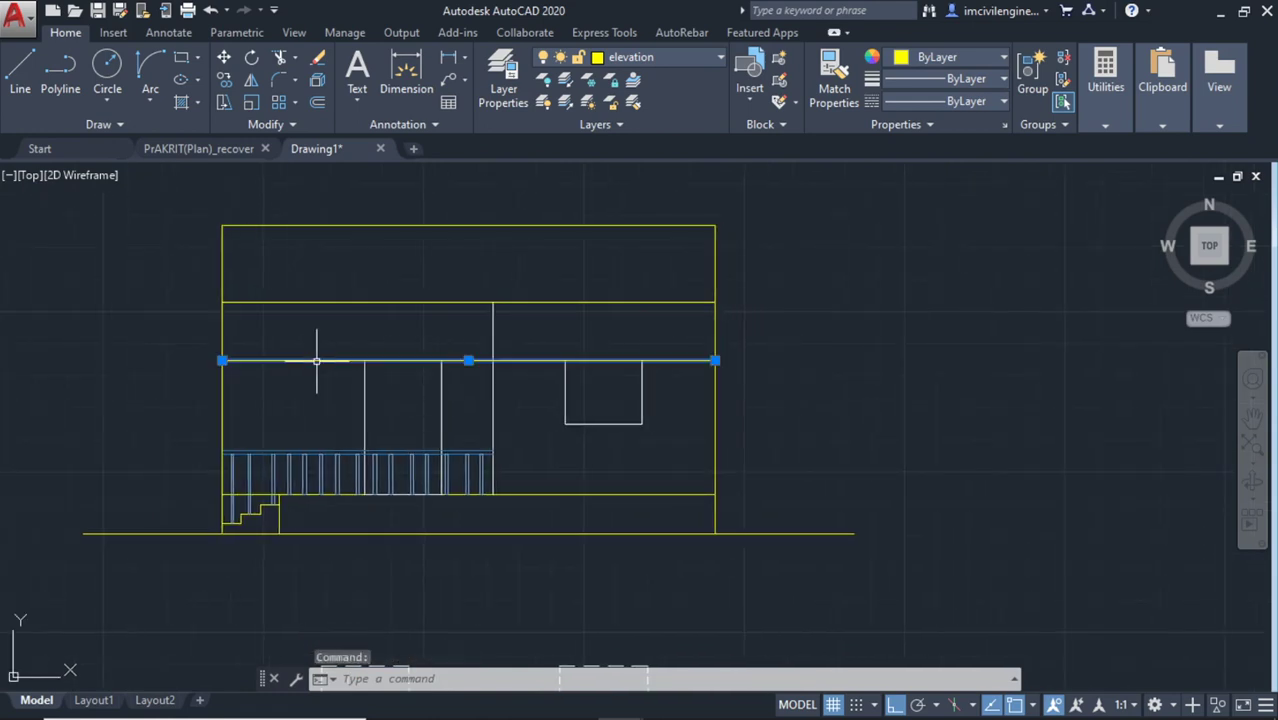
pyautogui.press('Escape')
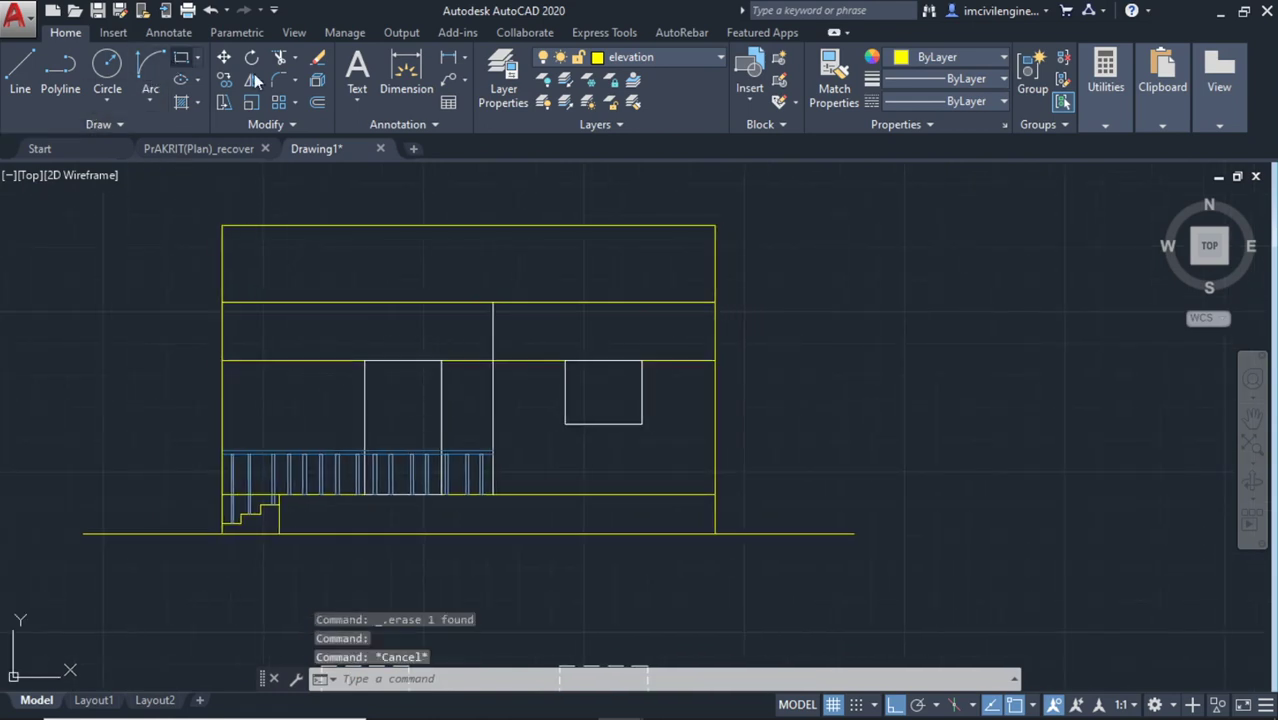
pyautogui.click(181, 57)
pyautogui.scroll(4, 660, 370)
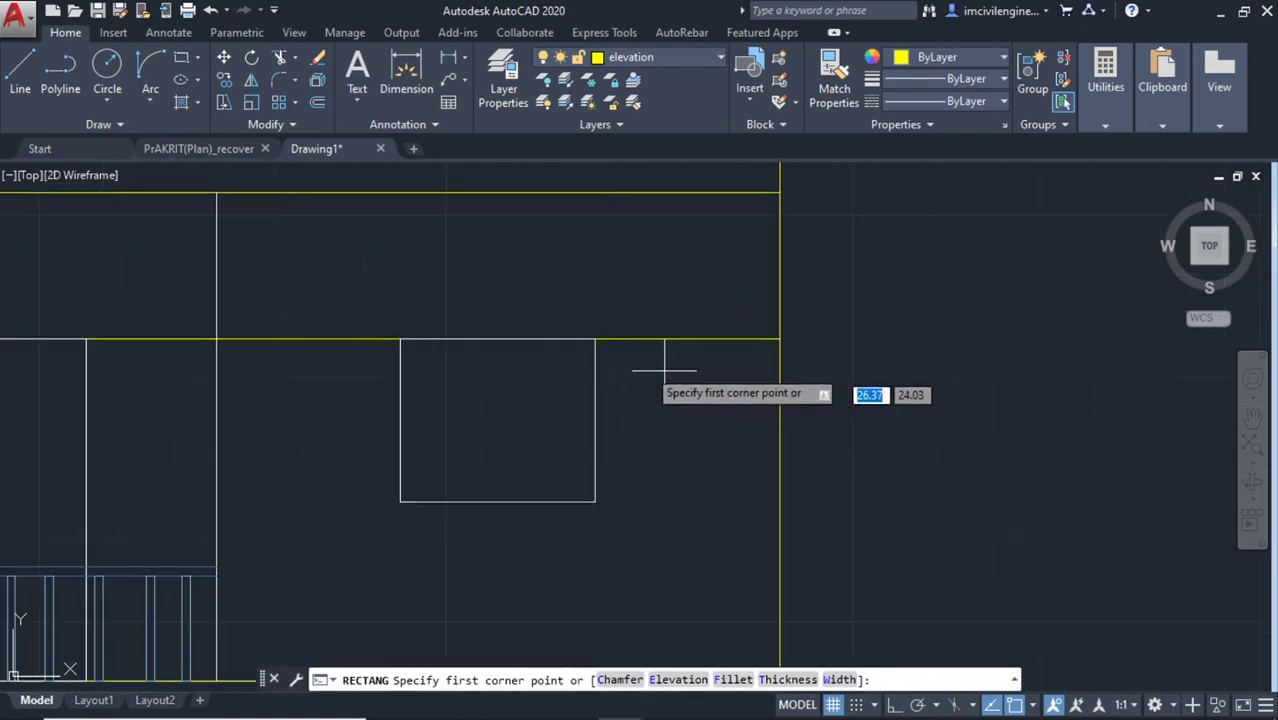
pyautogui.click(383, 310)
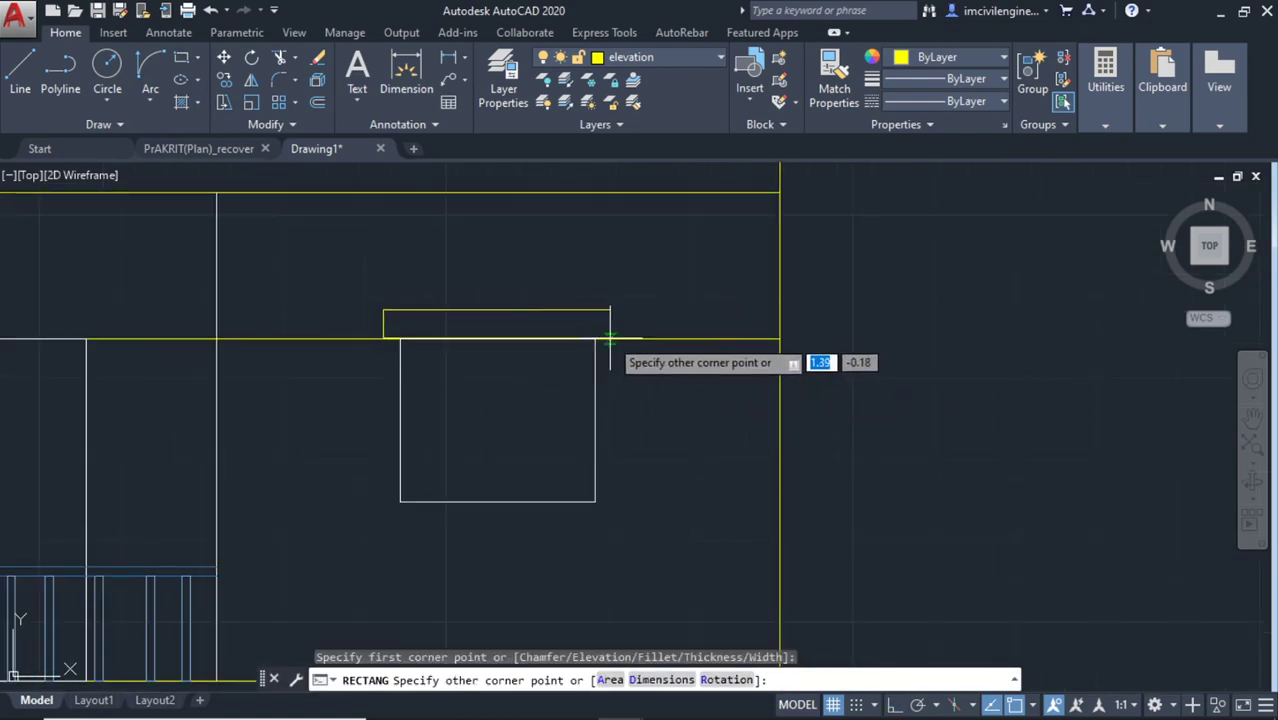
pyautogui.click(609, 338)
pyautogui.press('Escape')
pyautogui.click(486, 311)
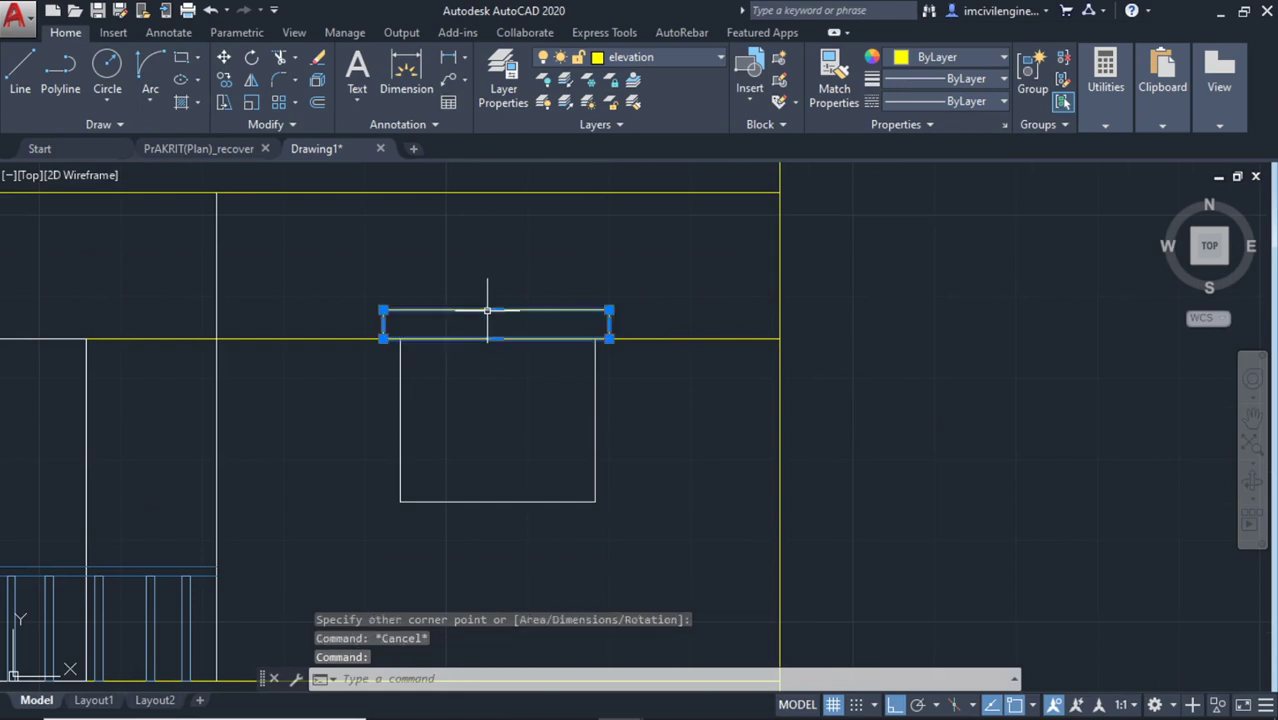
pyautogui.click(496, 310)
pyautogui.press('Escape')
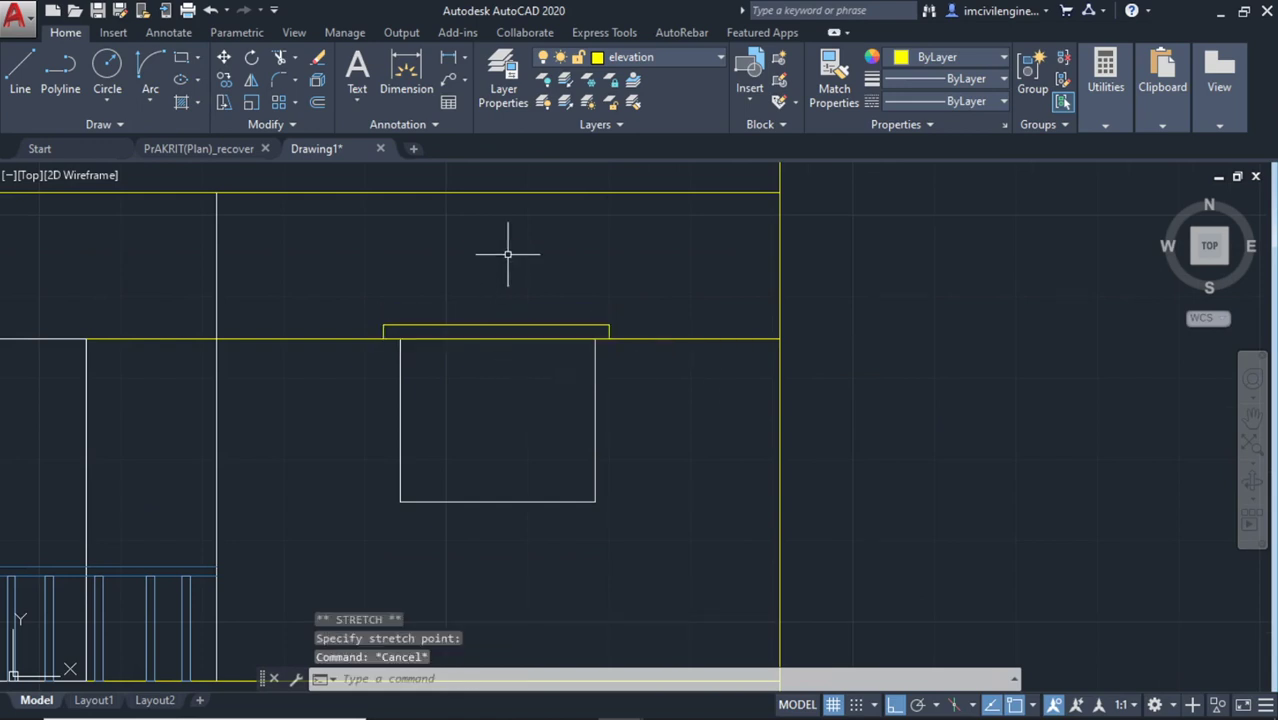
pyautogui.scroll(-5, 506, 268)
pyautogui.scroll(2, 496, 323)
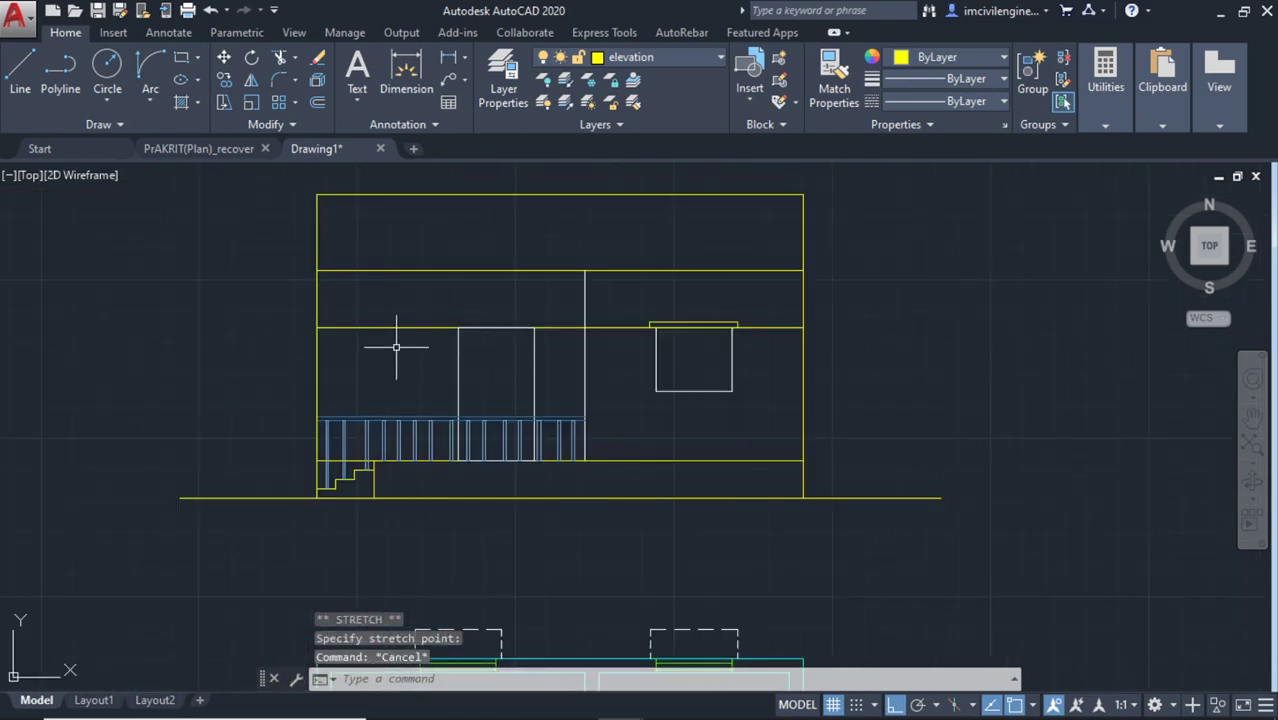
# Start a line at the elevation's top-left corner, then cancel it
pyautogui.click(20, 70)
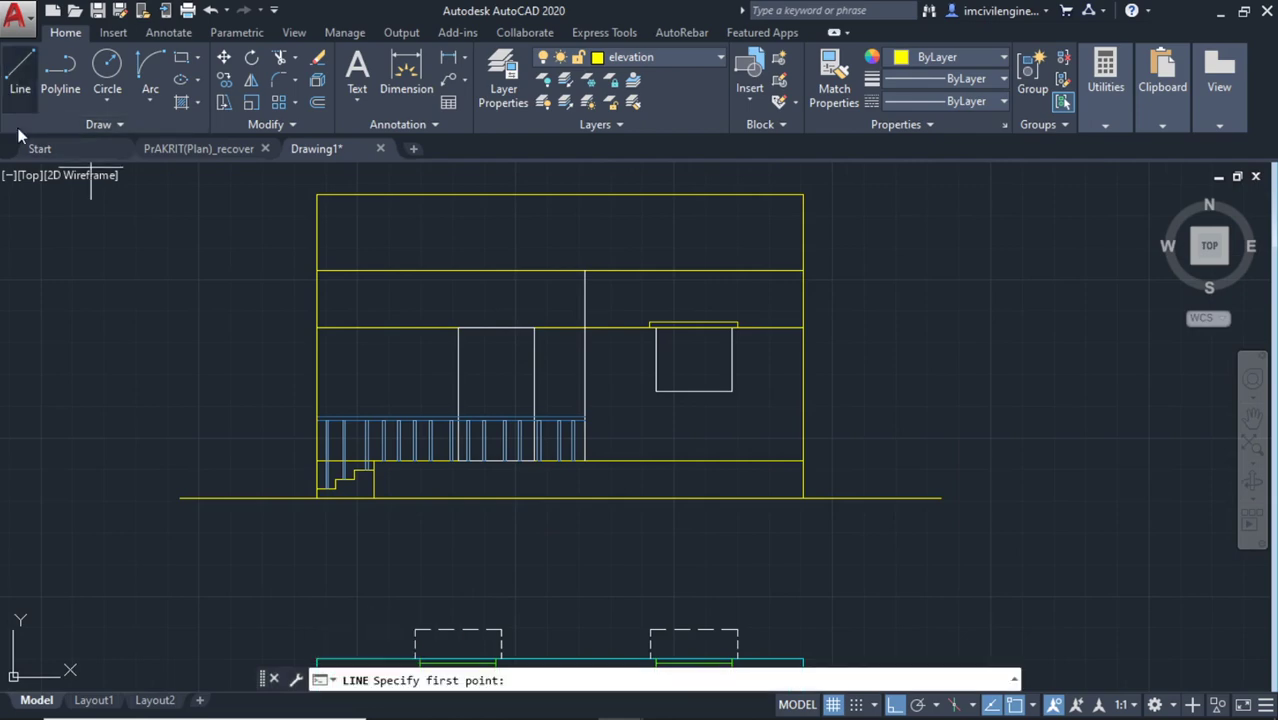
pyautogui.scroll(-6, 150, 260)
pyautogui.scroll(2, 60, 262)
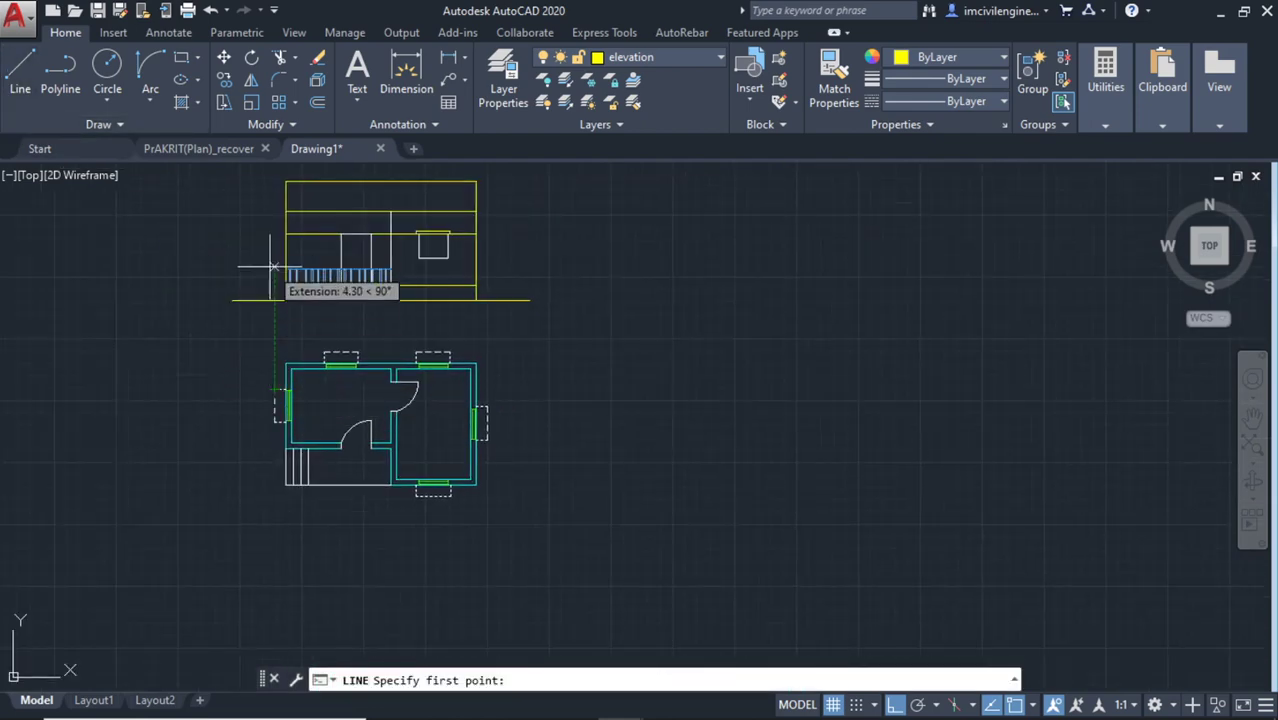
pyautogui.scroll(5, 283, 250)
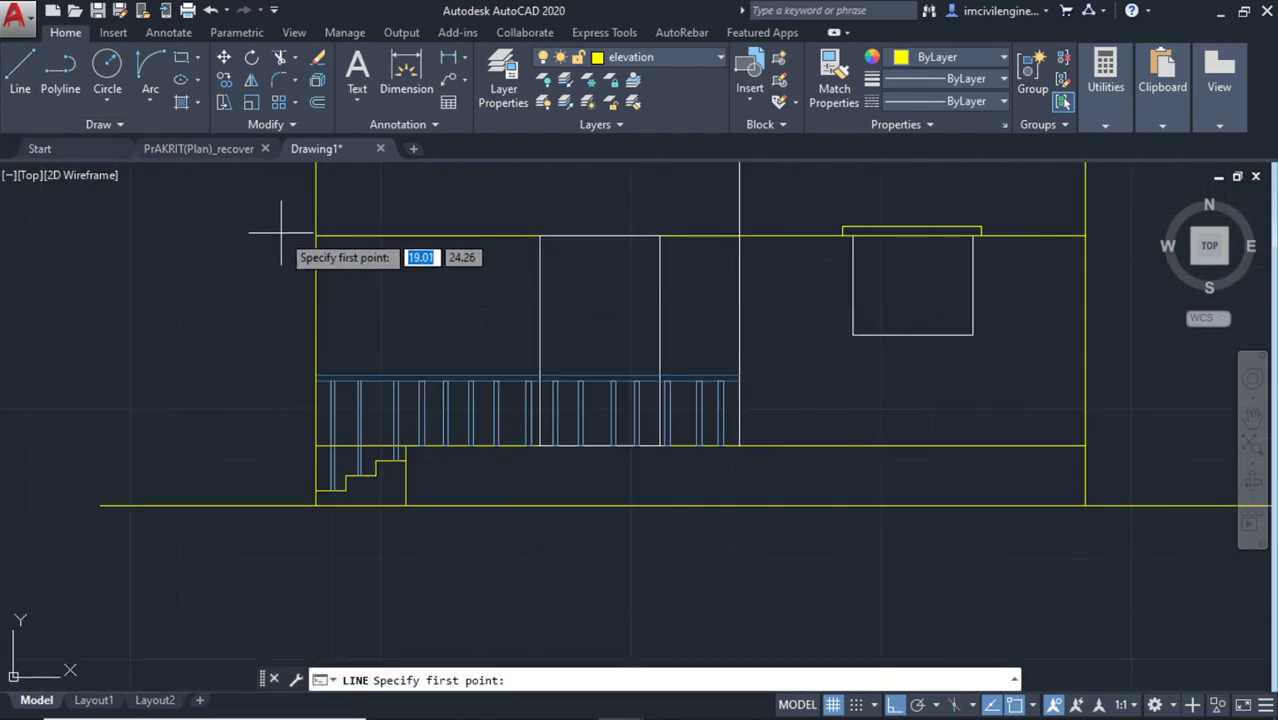
pyautogui.click(316, 236)
pyautogui.press('Escape')
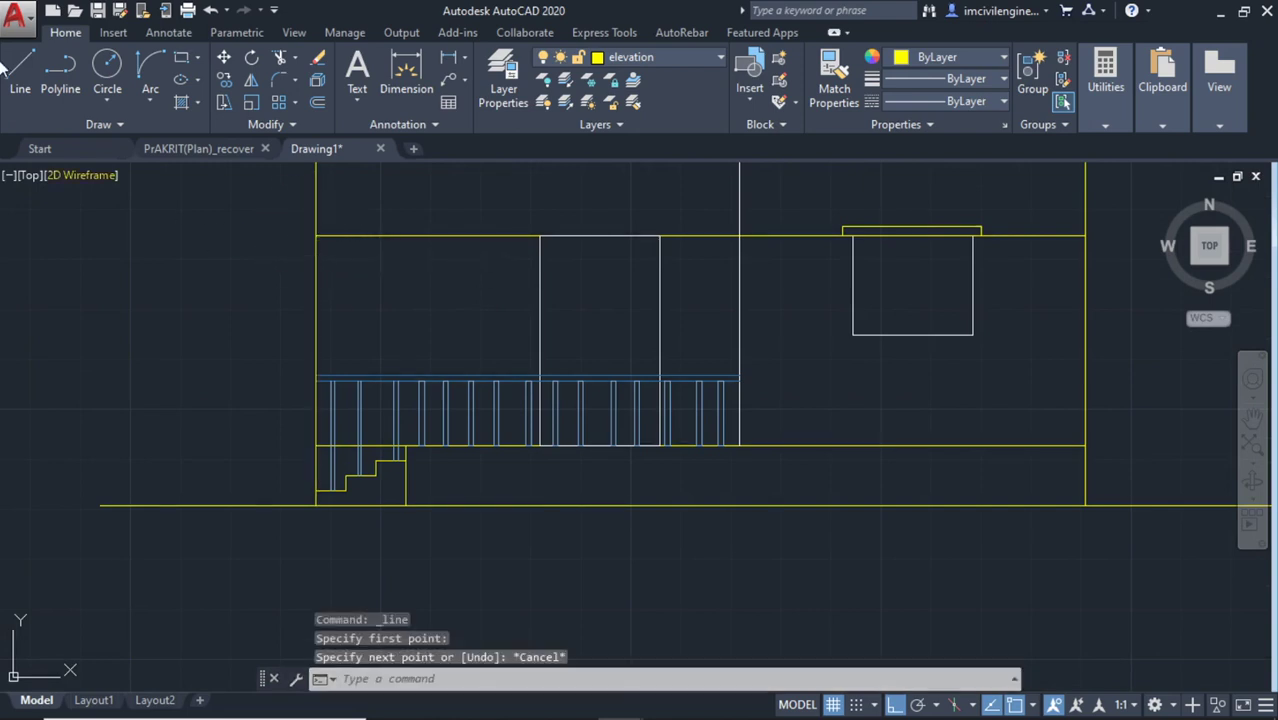
# Draw the sunshade left of the wall with a short upright edge, sloping back with Ortho off
pyautogui.click(20, 70)
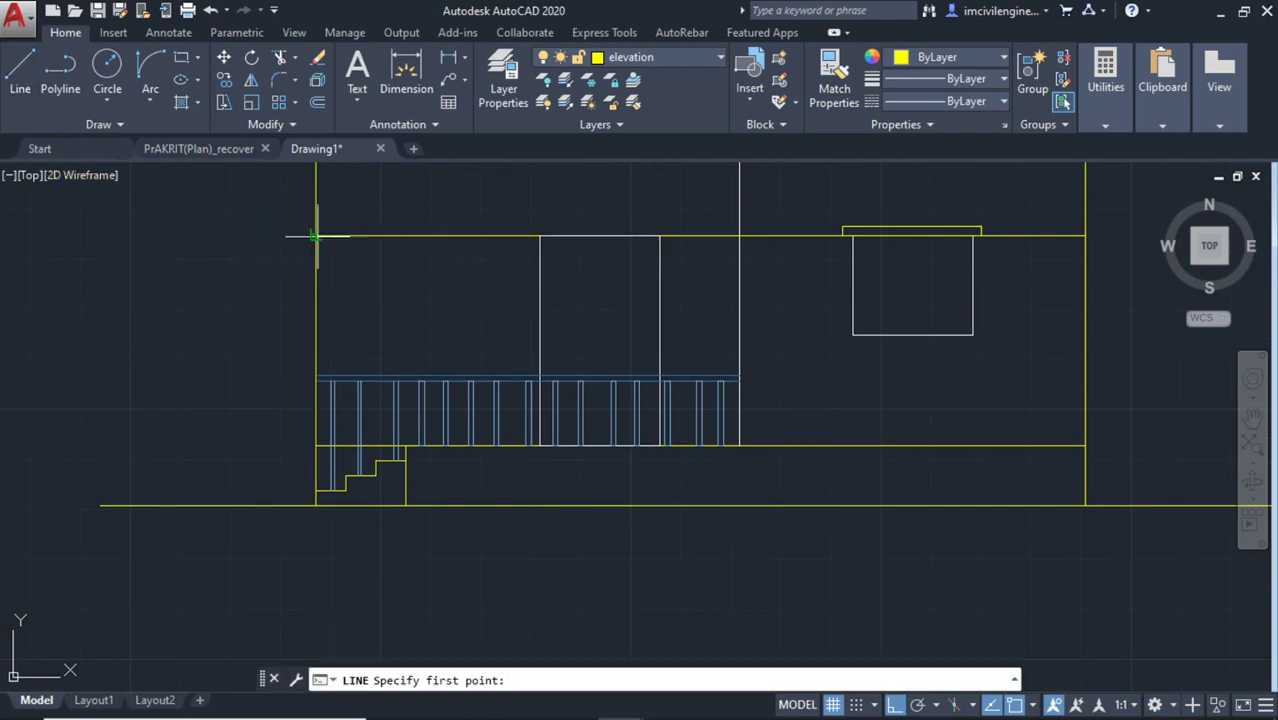
pyautogui.click(316, 236)
pyautogui.click(253, 234)
pyautogui.scroll(3, 253, 234)
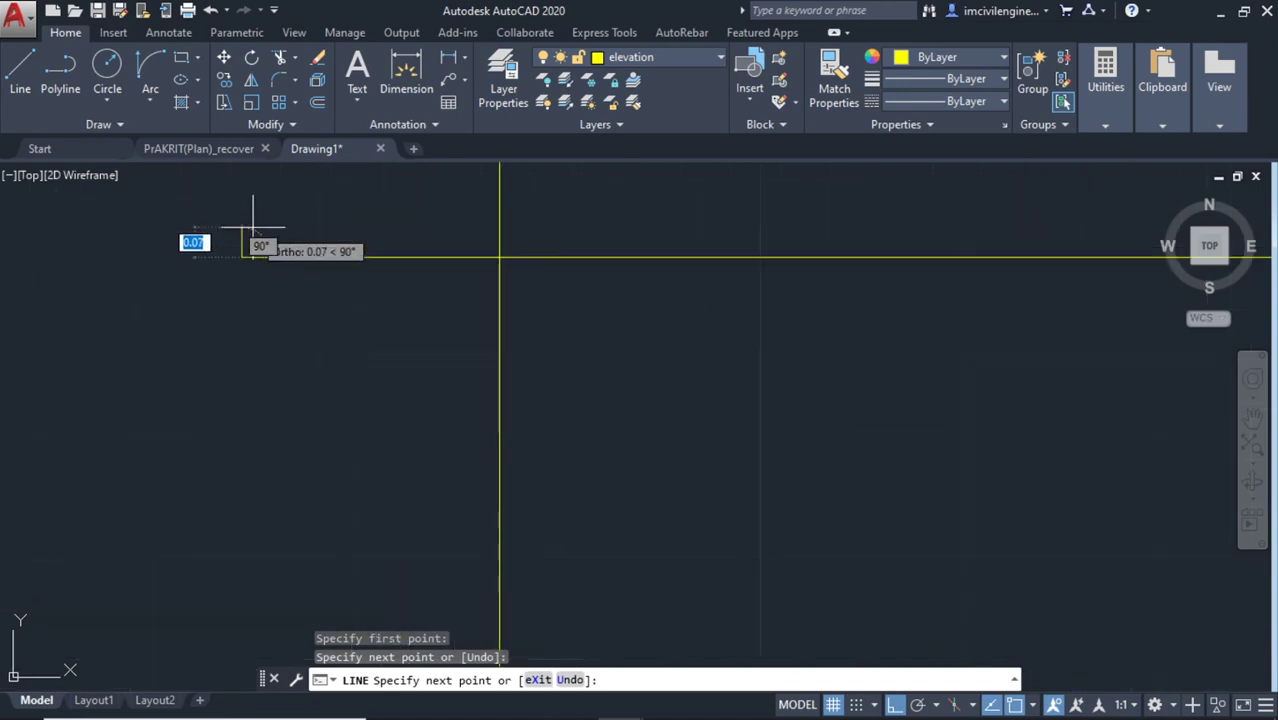
pyautogui.click(242, 236)
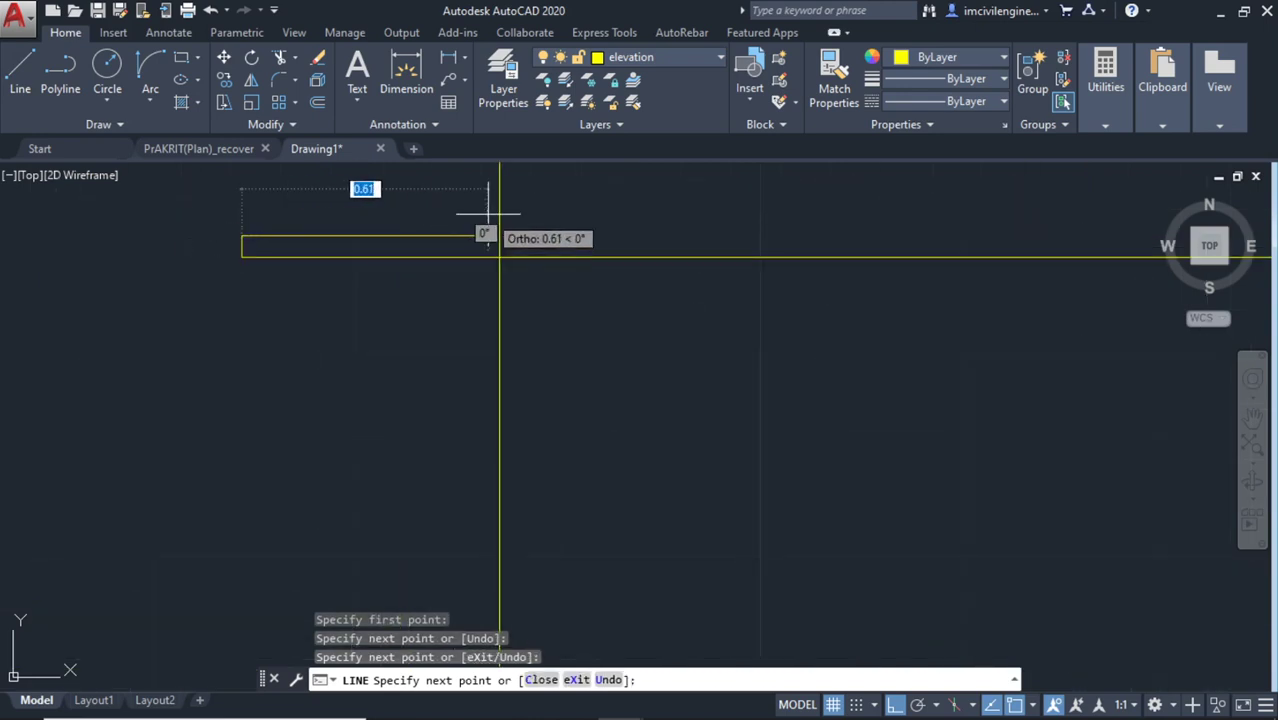
pyautogui.press('F8')
pyautogui.click(500, 212)
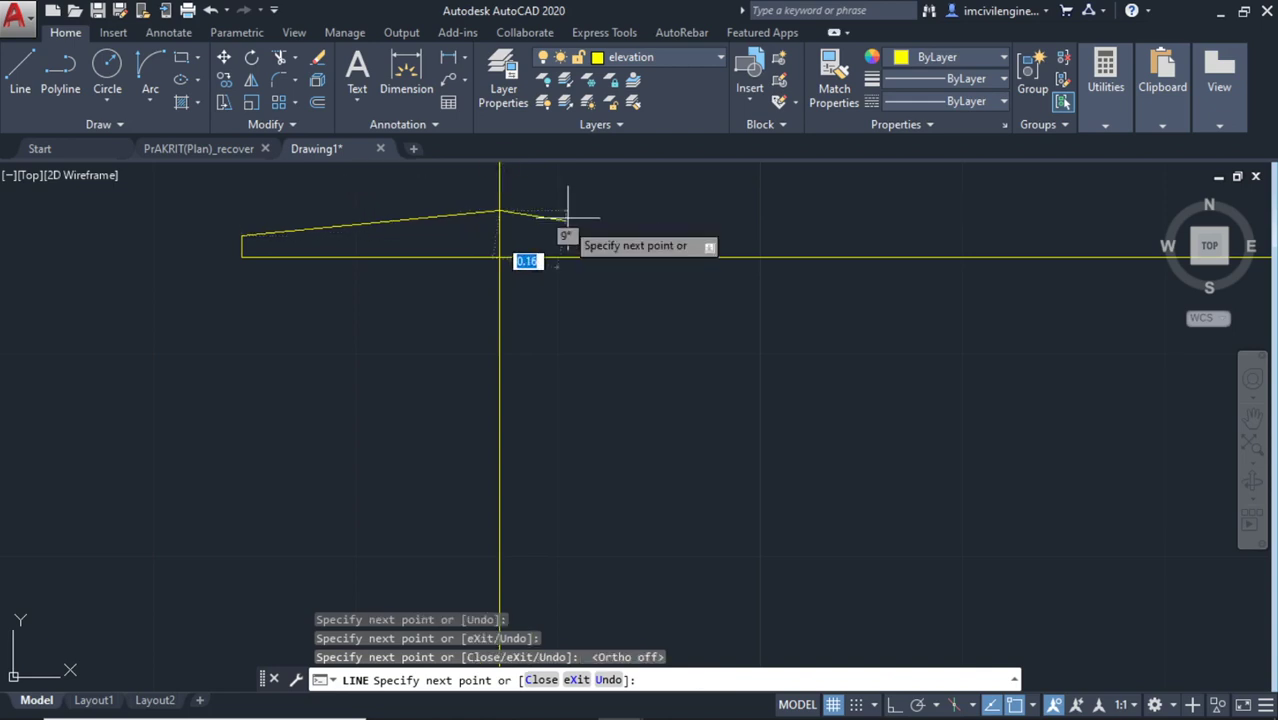
pyautogui.press('Escape')
pyautogui.scroll(-3, 570, 206)
pyautogui.scroll(-2, 570, 208)
# Reposition the view and start new lines for the right side
pyautogui.moveTo(670, 328)
pyautogui.mouseDown(button='middle')
pyautogui.moveTo(530, 295)
pyautogui.moveTo(422, 240)
pyautogui.mouseUp(button='middle')
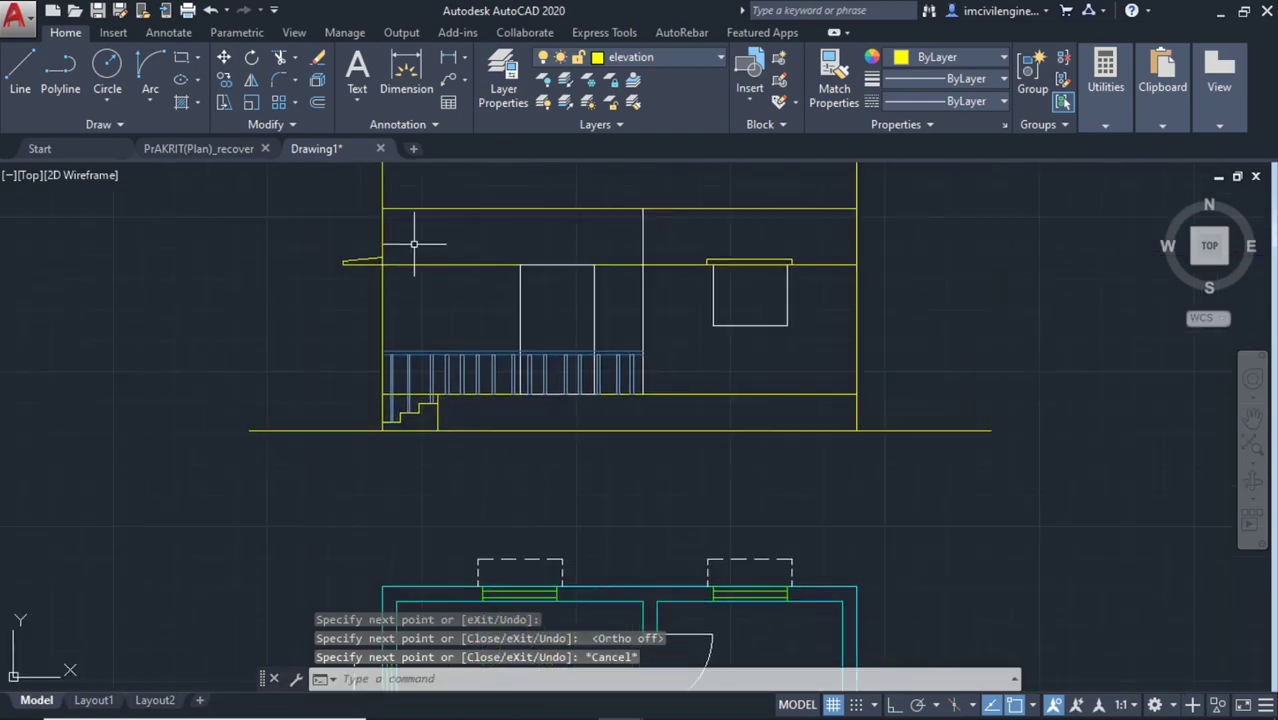
pyautogui.scroll(2, 421, 285)
pyautogui.click(22, 72)
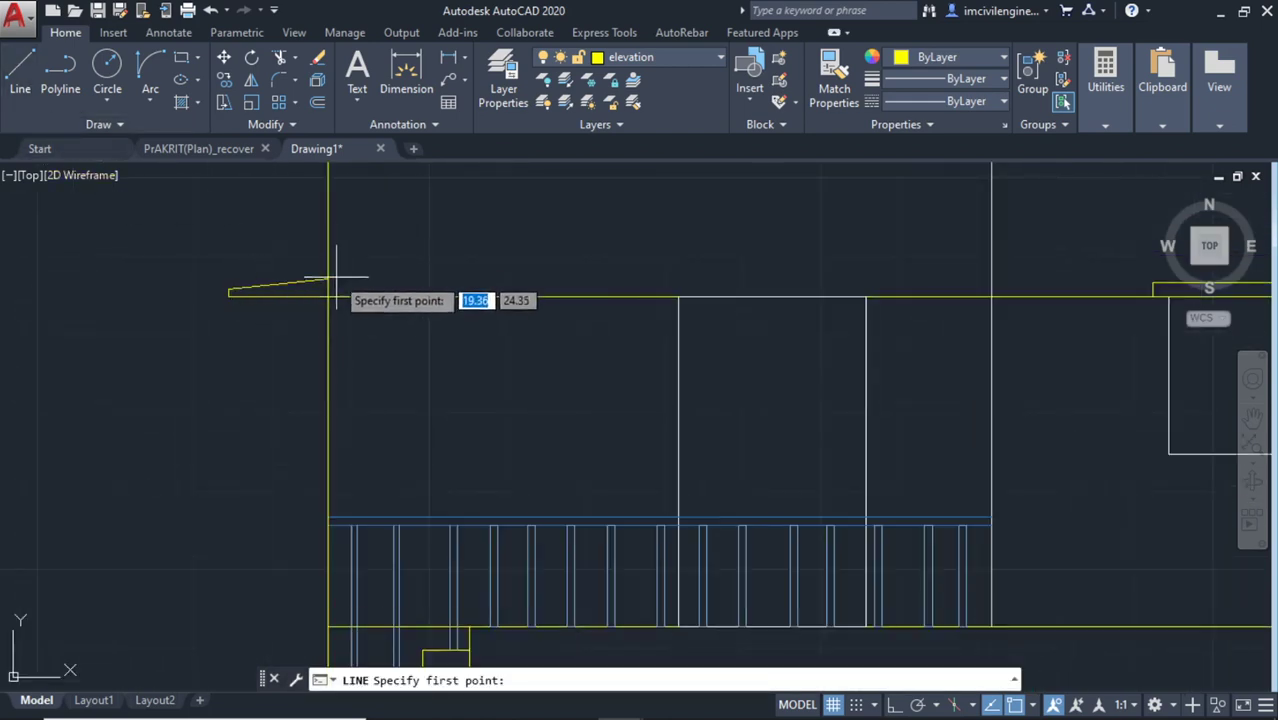
# Draw the sloped sunshade projecting from the elevation's right wall, toggling Ortho with F8
pyautogui.scroll(-2, 393, 356)
pyautogui.scroll(-2, 417, 388)
pyautogui.moveTo(417, 388); pyautogui.dragTo(130, 383, button='middle')
pyautogui.scroll(4, 263, 379)
pyautogui.moveTo(828, 365); pyautogui.dragTo(638, 380, button='middle')
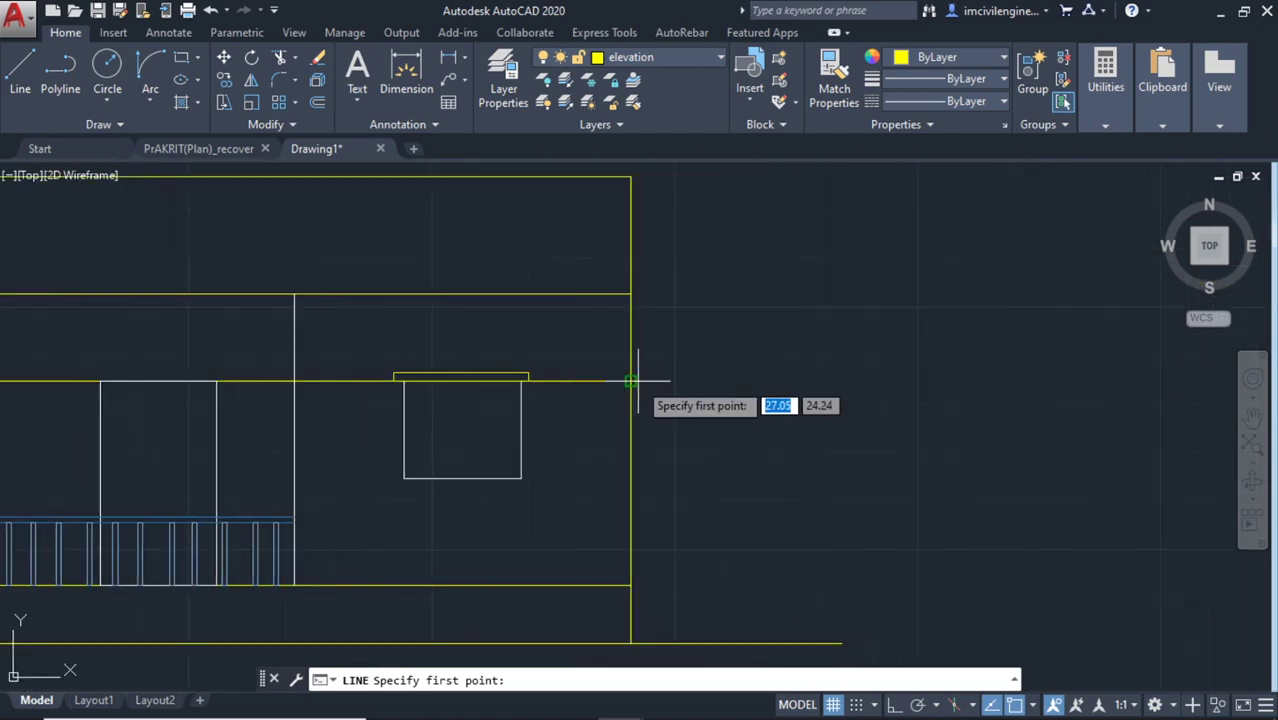
pyautogui.click(630, 381)
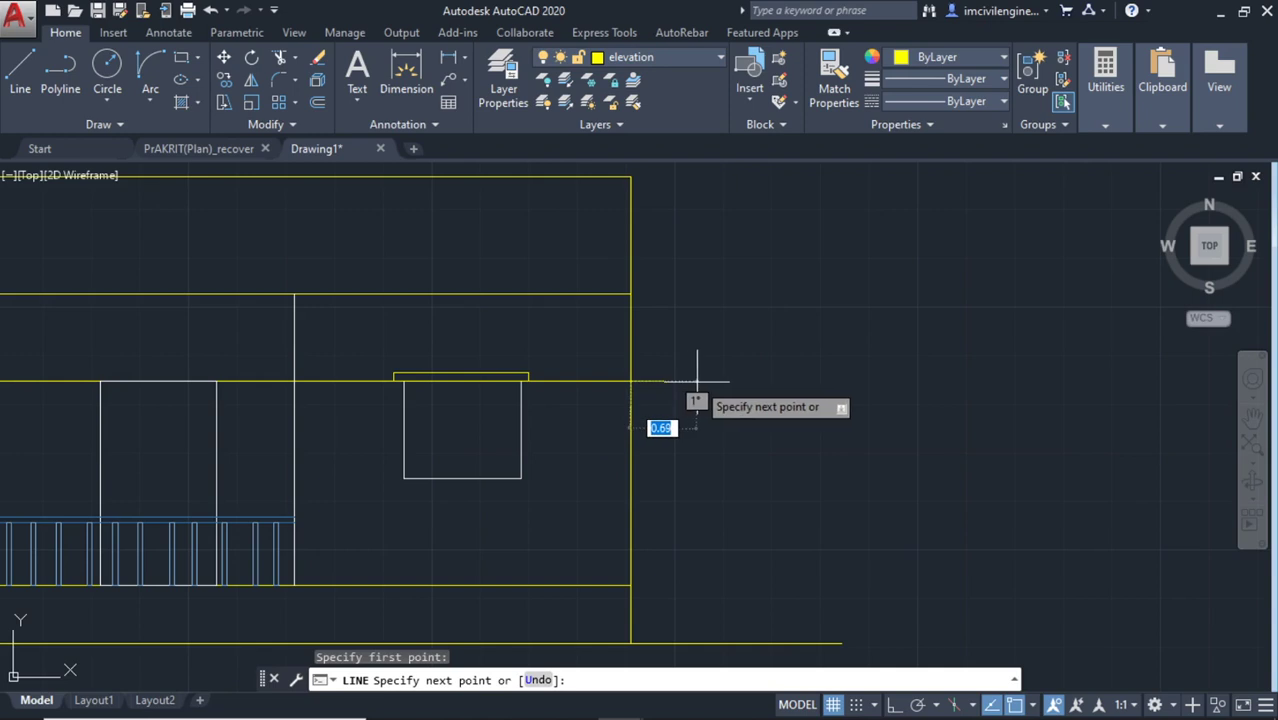
pyautogui.scroll(-3, 697, 408)
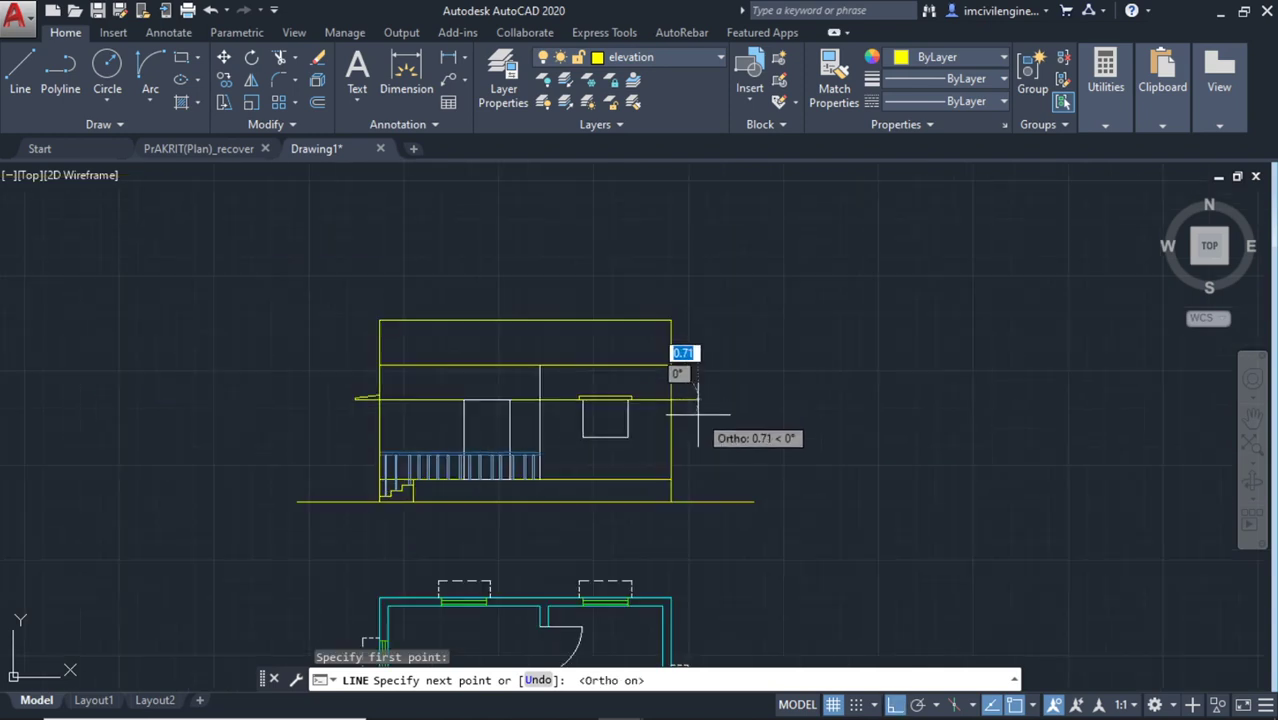
pyautogui.scroll(-1, 690, 405)
pyautogui.moveTo(690, 430); pyautogui.dragTo(690, 360, button='middle')
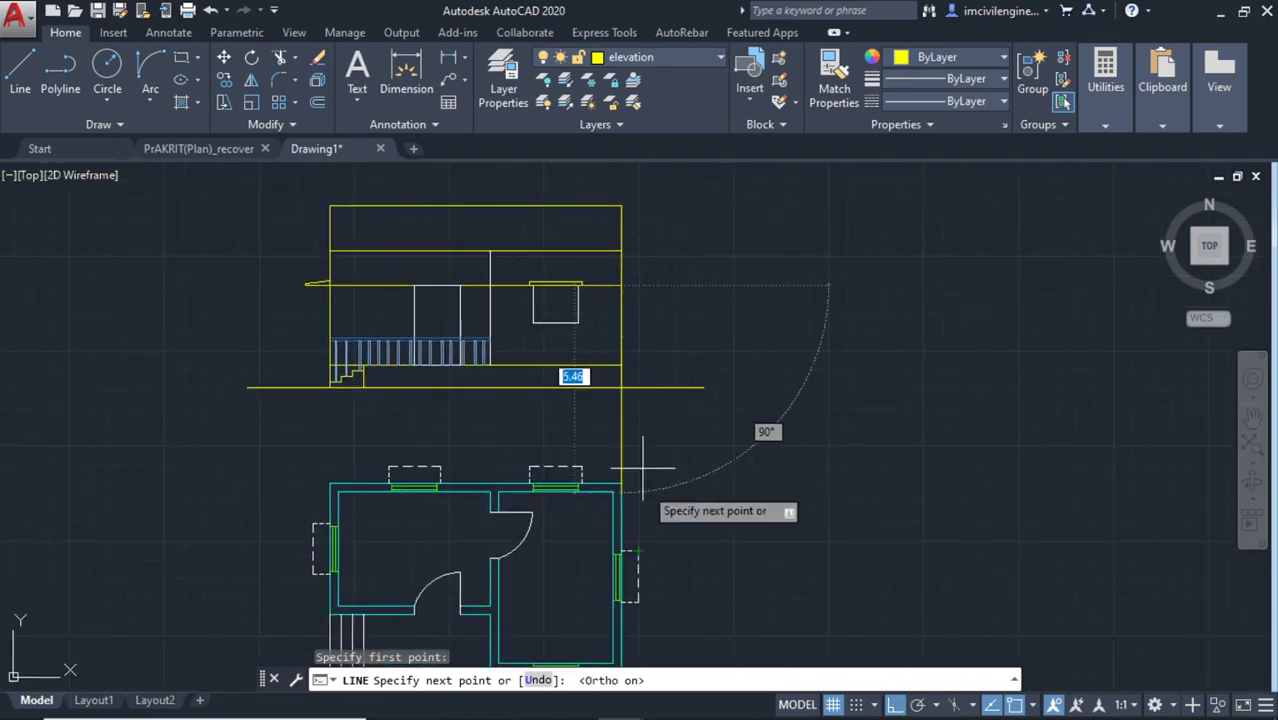
pyautogui.scroll(4, 640, 285)
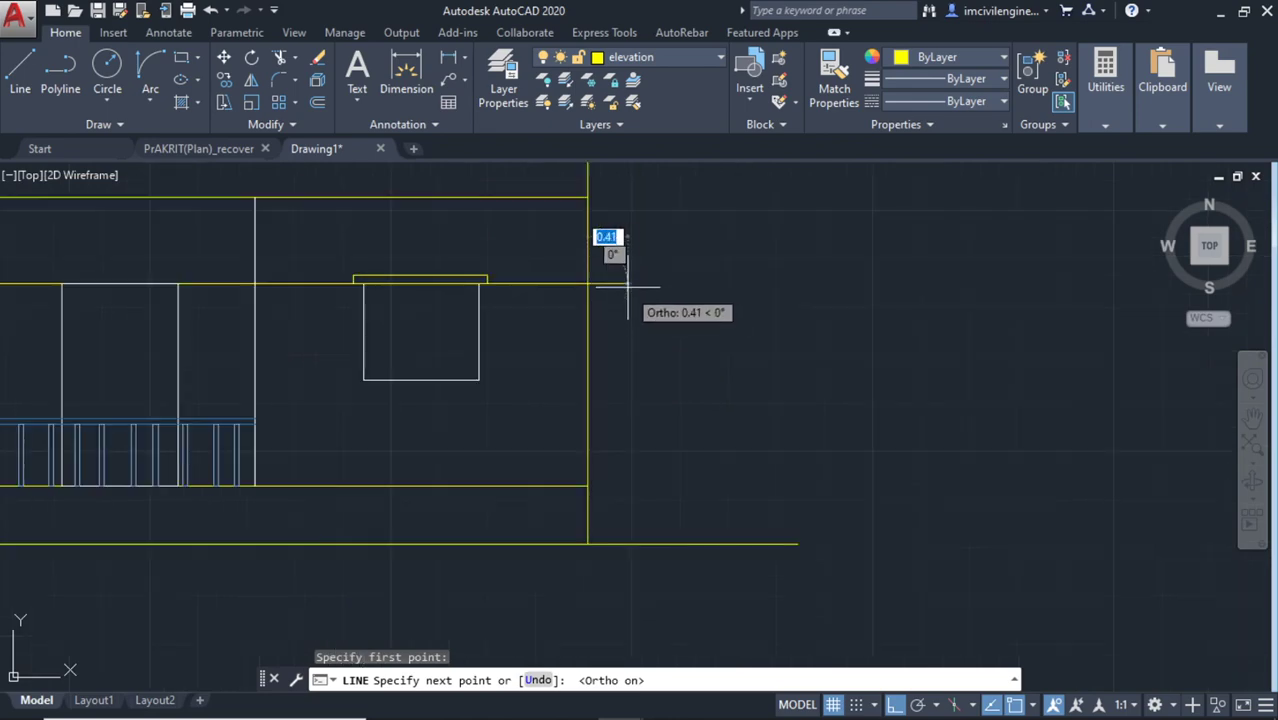
pyautogui.click(628, 283)
pyautogui.scroll(2, 626, 285)
pyautogui.scroll(2, 621, 272)
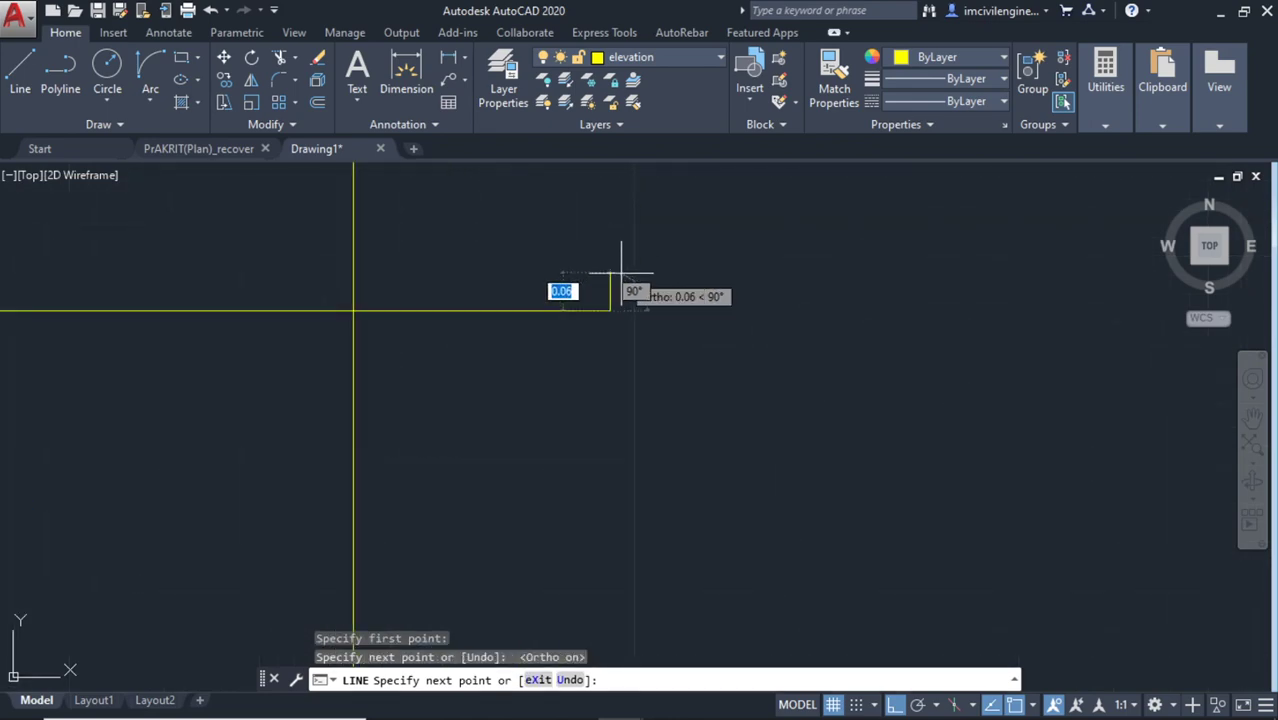
pyautogui.click(609, 286)
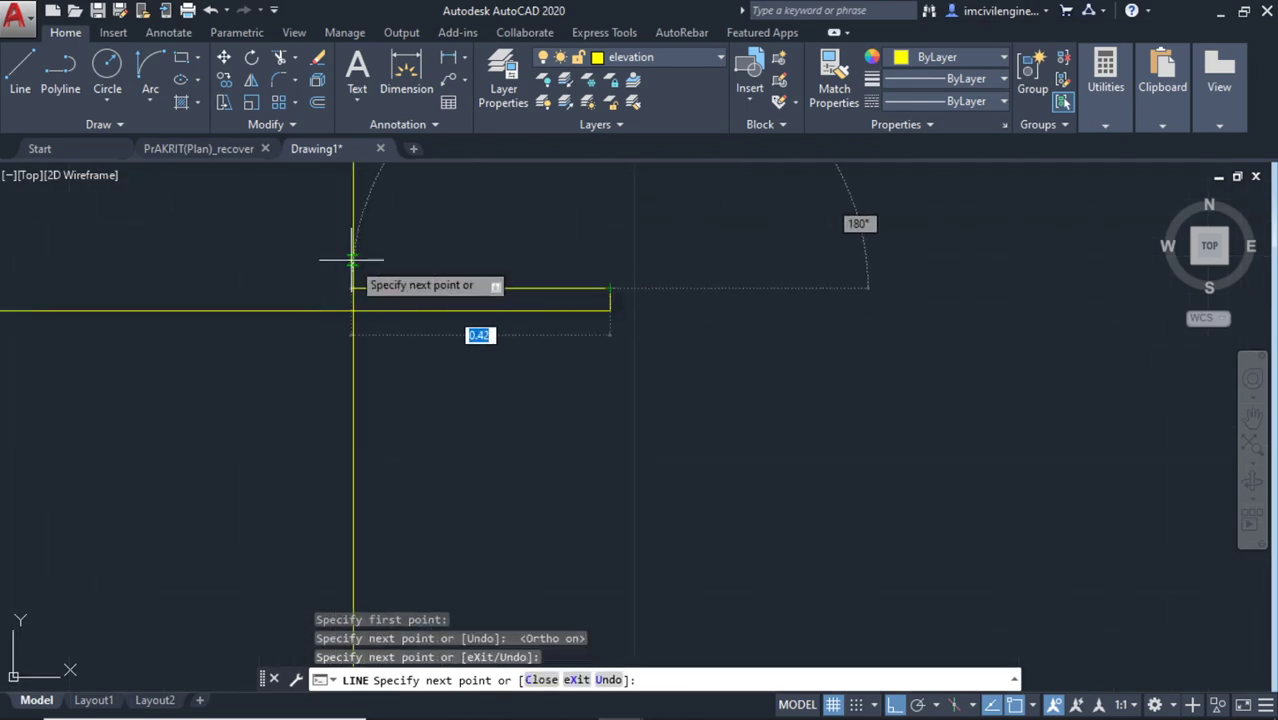
pyautogui.press('F8')
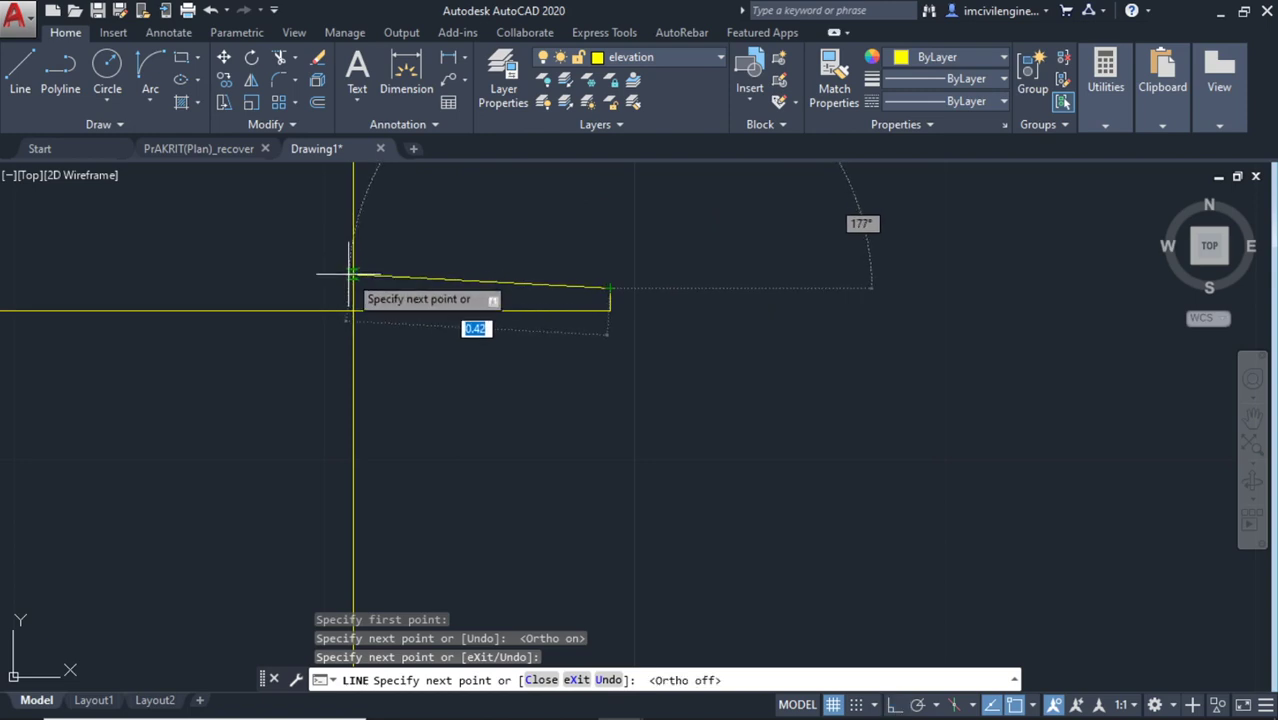
pyautogui.press('Escape')
# Delete the long horizontal line running across the elevation at sunshade level
pyautogui.scroll(-3, 414, 348)
pyautogui.scroll(-3, 491, 394)
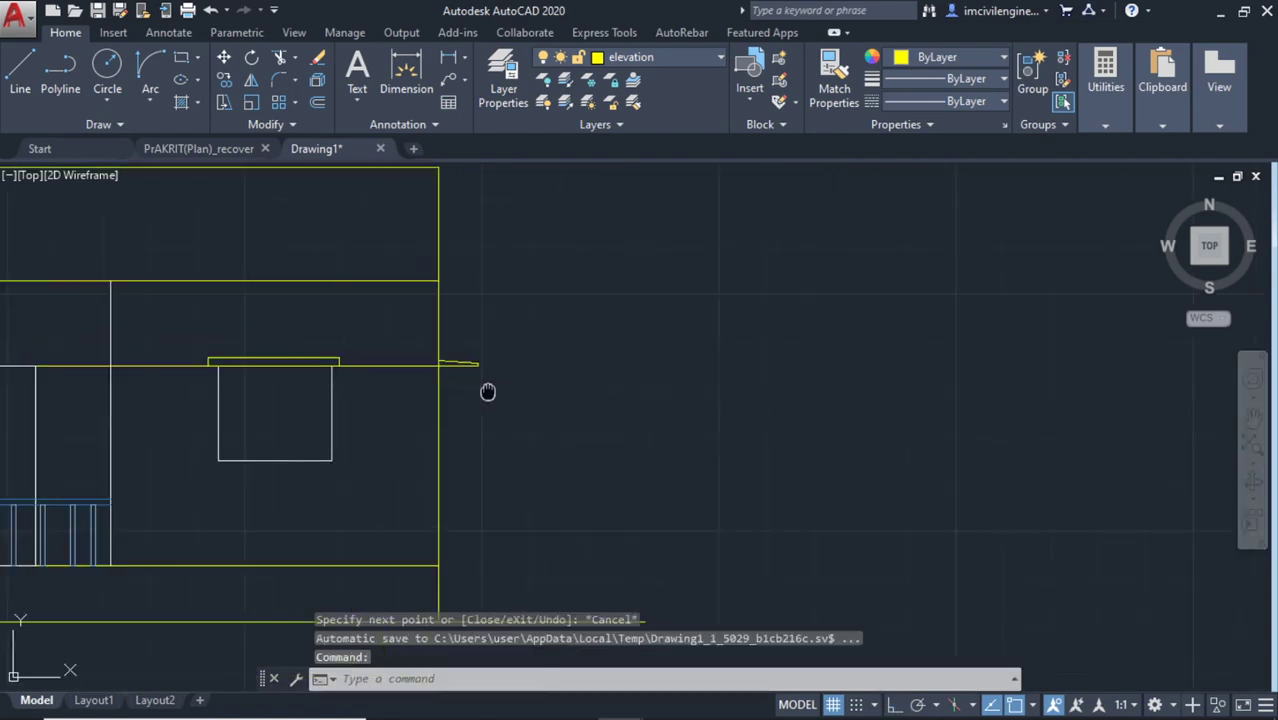
pyautogui.moveTo(491, 394); pyautogui.dragTo(864, 387, button='middle')
pyautogui.click(240, 364)
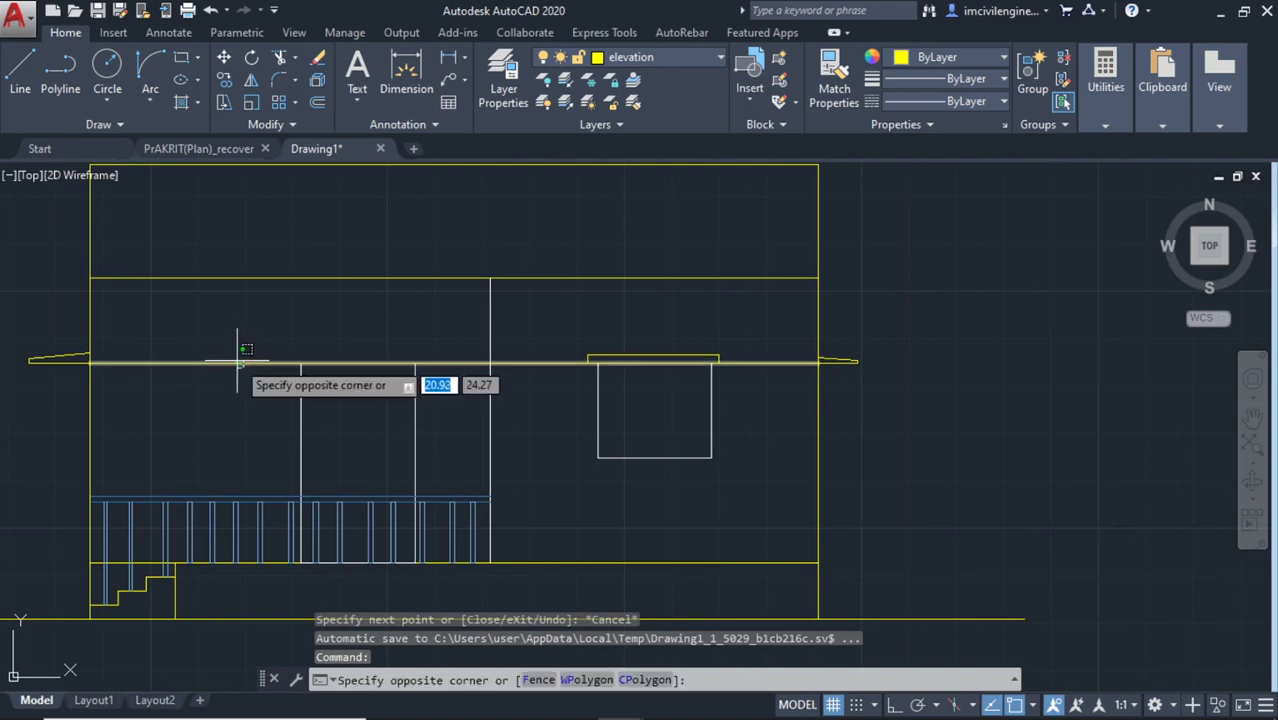
pyautogui.click(236, 352)
pyautogui.press('Delete')
pyautogui.scroll(-2, 285, 395)
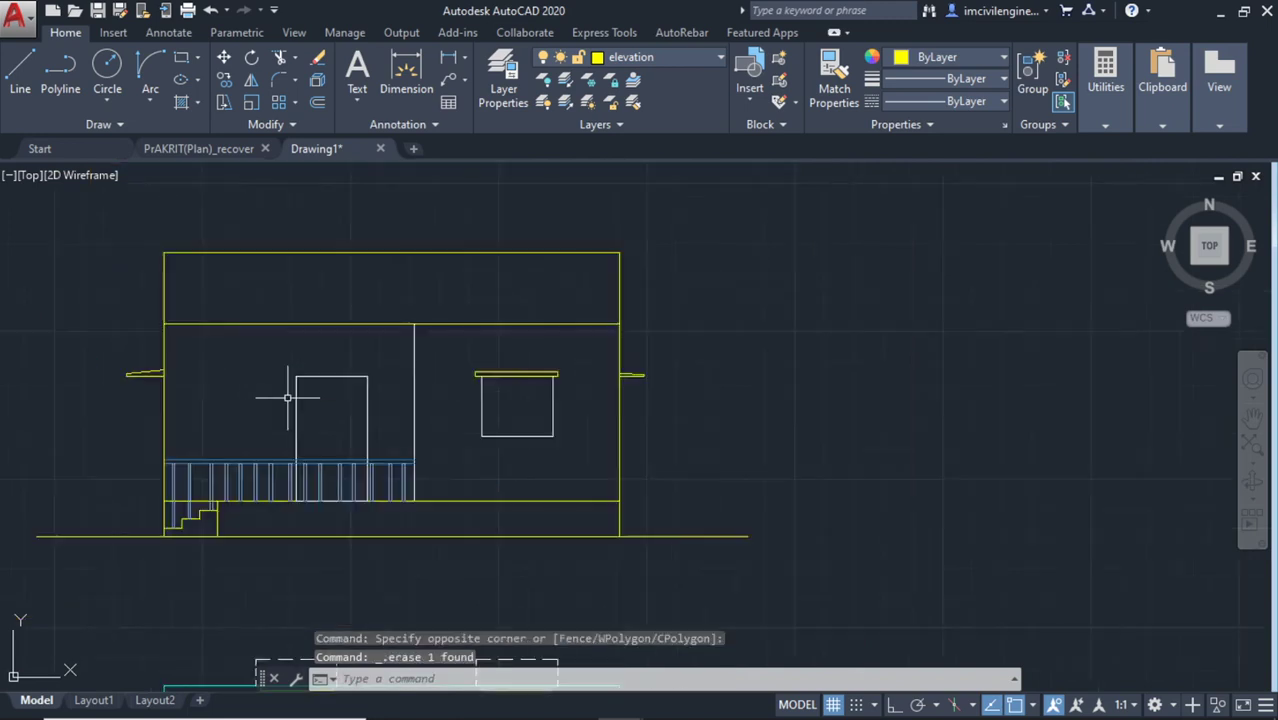
pyautogui.scroll(-2, 277, 400)
pyautogui.scroll(2, 505, 369)
pyautogui.moveTo(536, 380); pyautogui.dragTo(665, 380, button='middle')
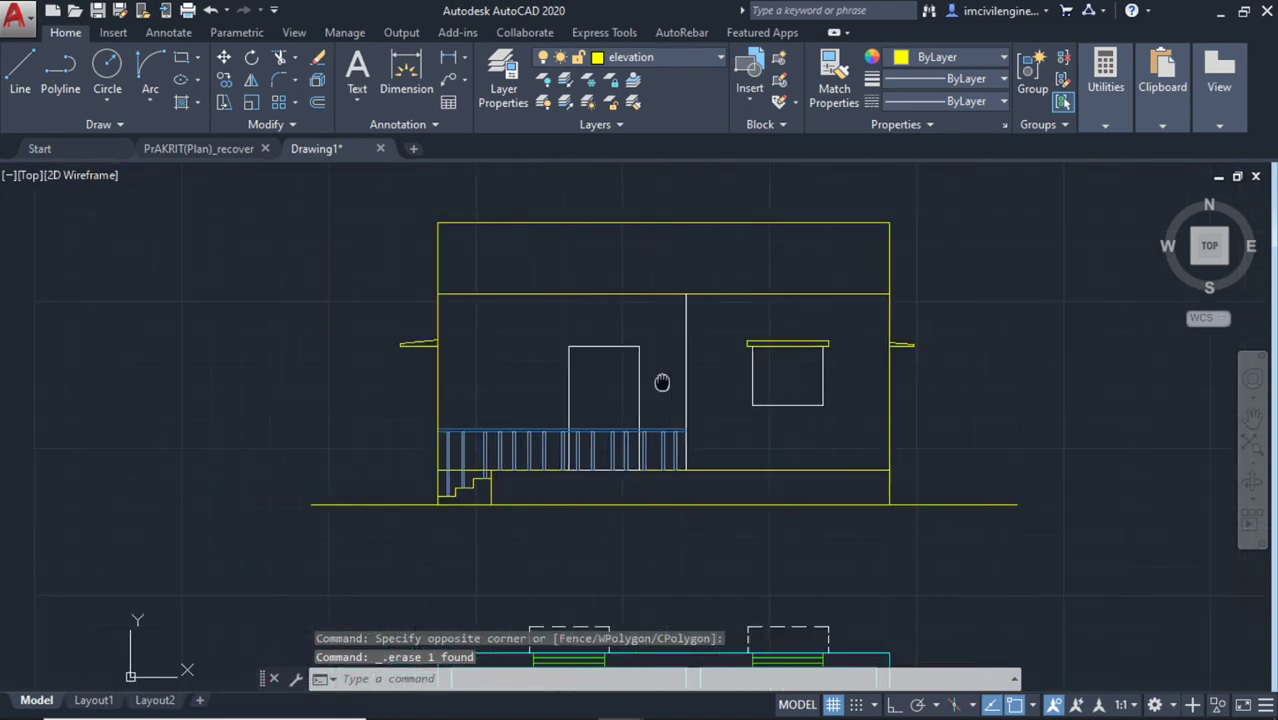
# Draw a rectangle just inside the door opening as its inner frame
pyautogui.moveTo(518, 355); pyautogui.dragTo(508, 377, button='middle')
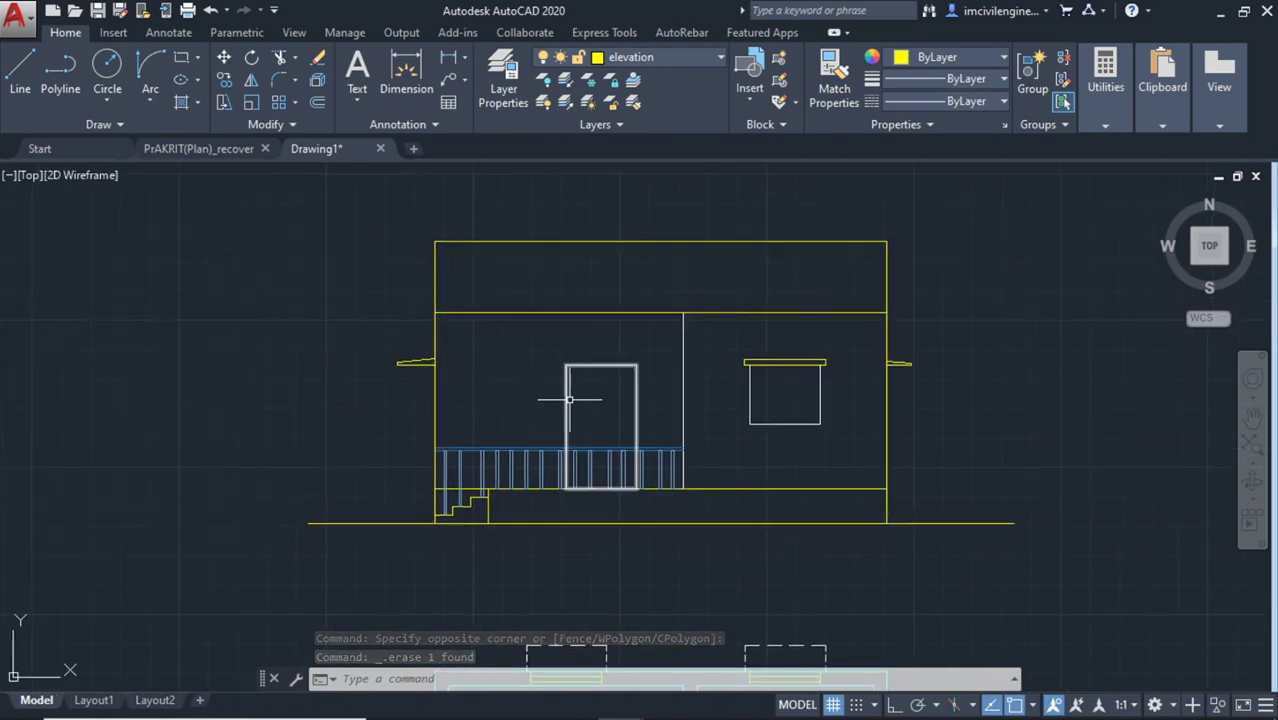
pyautogui.moveTo(620, 416); pyautogui.dragTo(588, 357, button='middle')
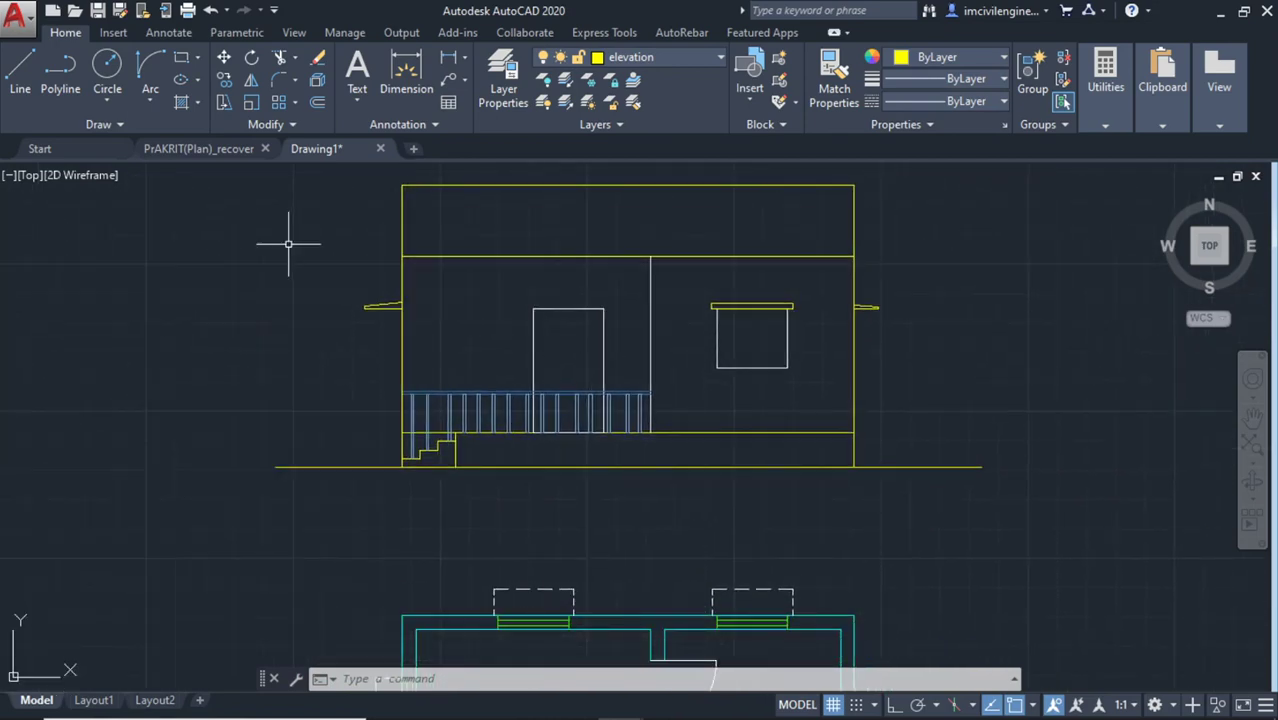
pyautogui.scroll(2, 588, 382)
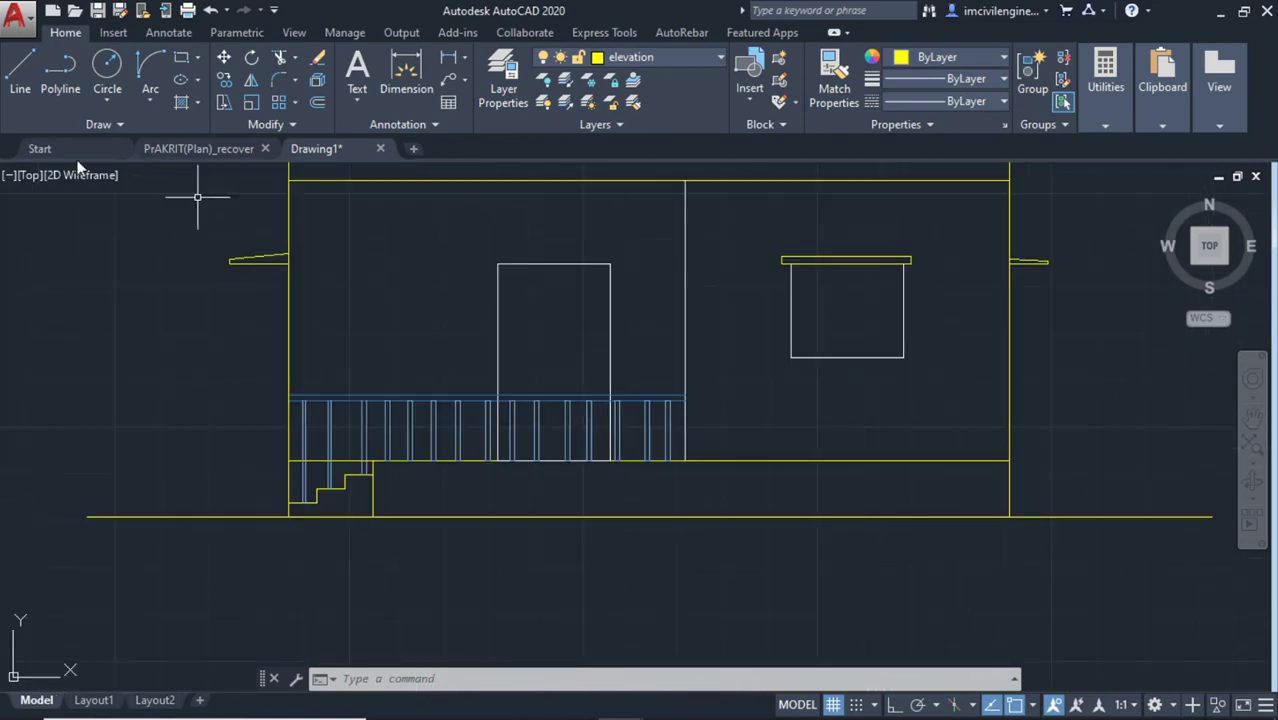
pyautogui.click(184, 58)
pyautogui.scroll(3, 480, 338)
pyautogui.scroll(-1, 505, 300)
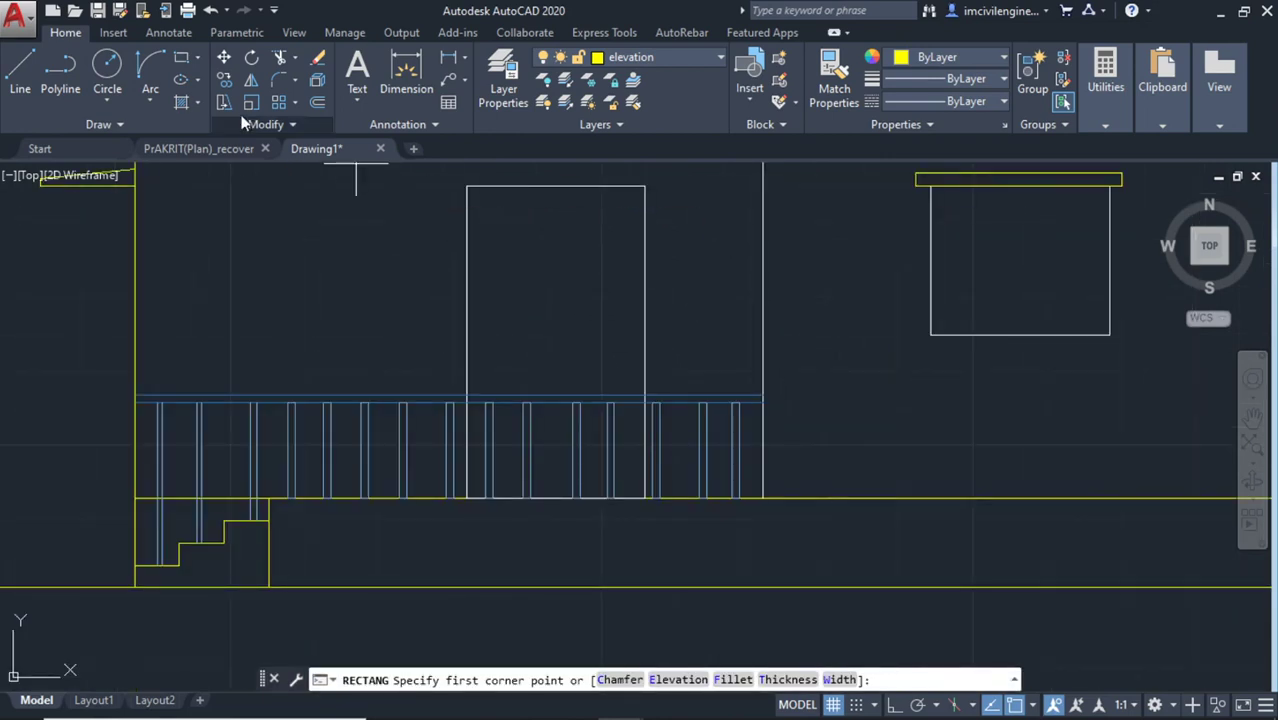
pyautogui.click(177, 64)
pyautogui.scroll(2, 470, 190)
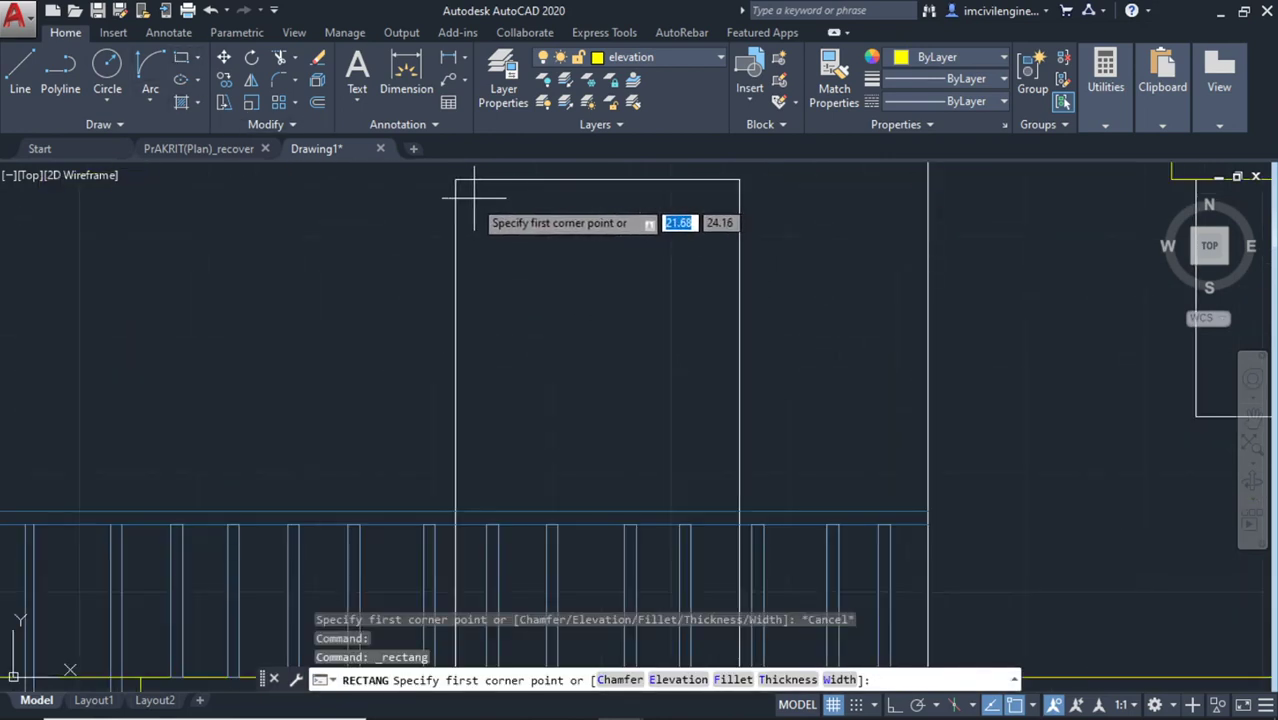
pyautogui.click(469, 190)
pyautogui.scroll(-3, 616, 414)
pyautogui.scroll(3, 642, 502)
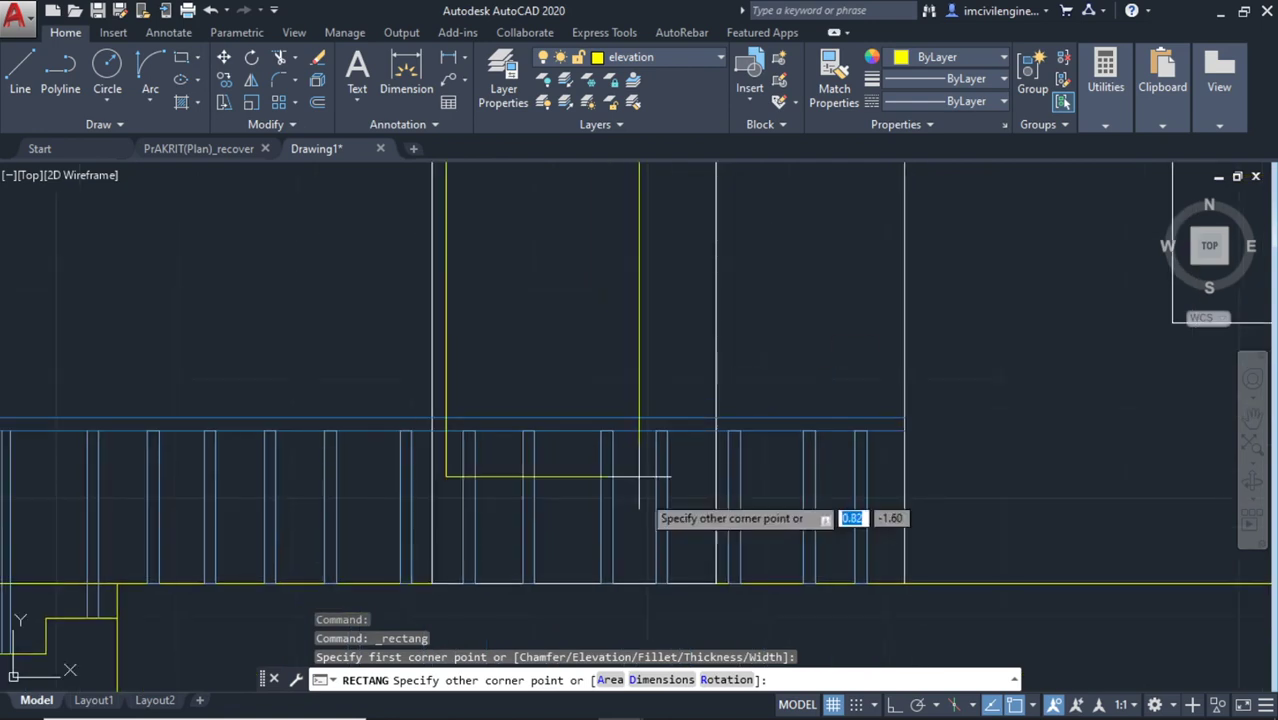
pyautogui.click(703, 583)
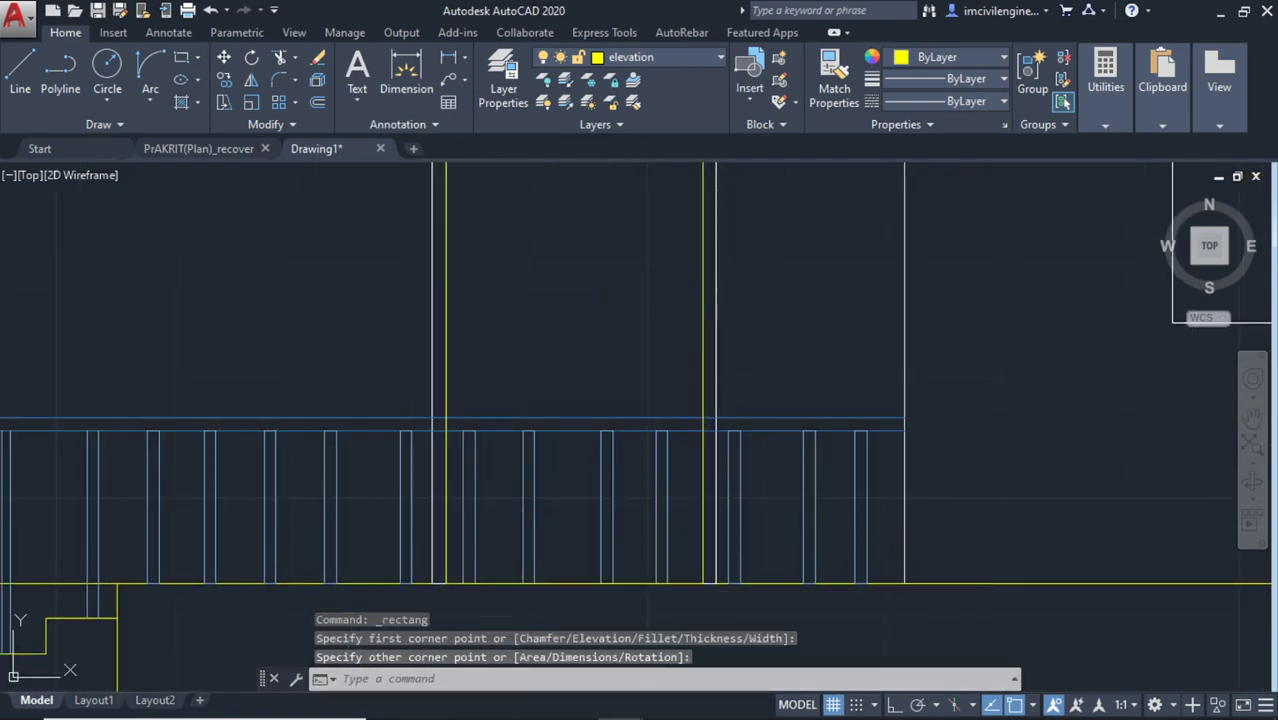
# Stretch the inner frame's bottom midpoint grip upward to sit just above the floor line
pyautogui.click(701, 316)
pyautogui.click(645, 305)
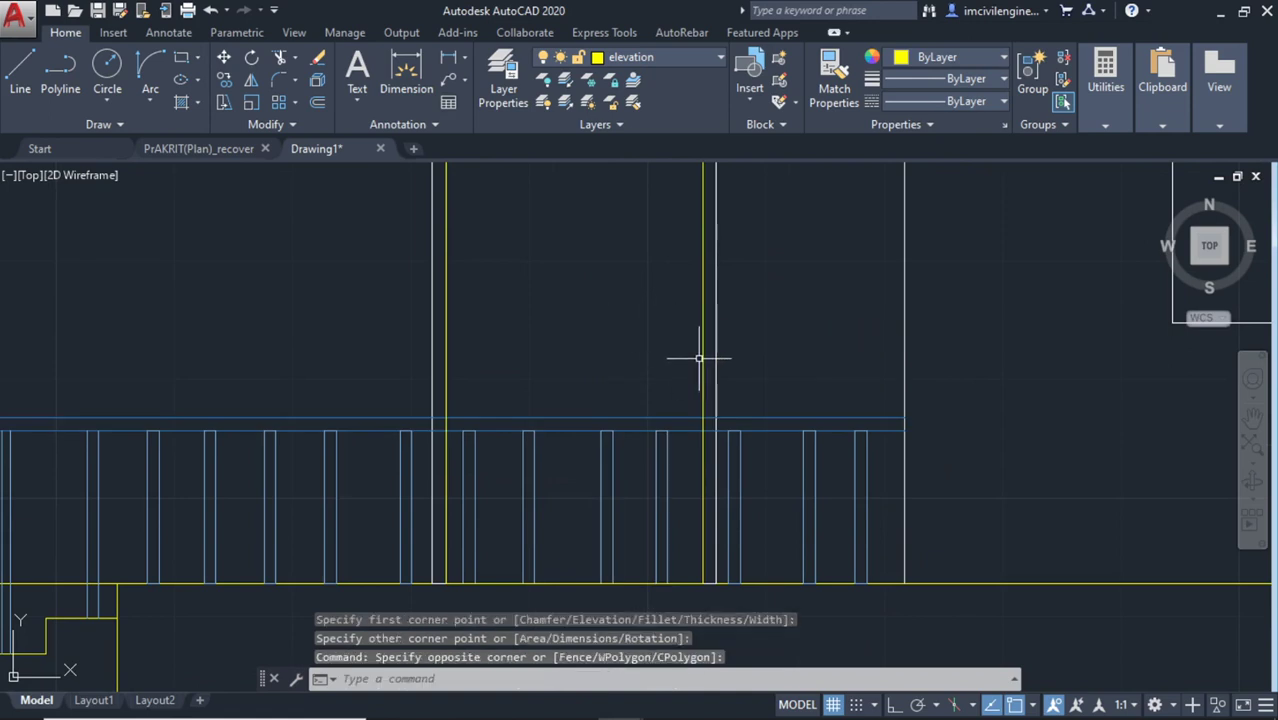
pyautogui.click(701, 355)
pyautogui.click(574, 583)
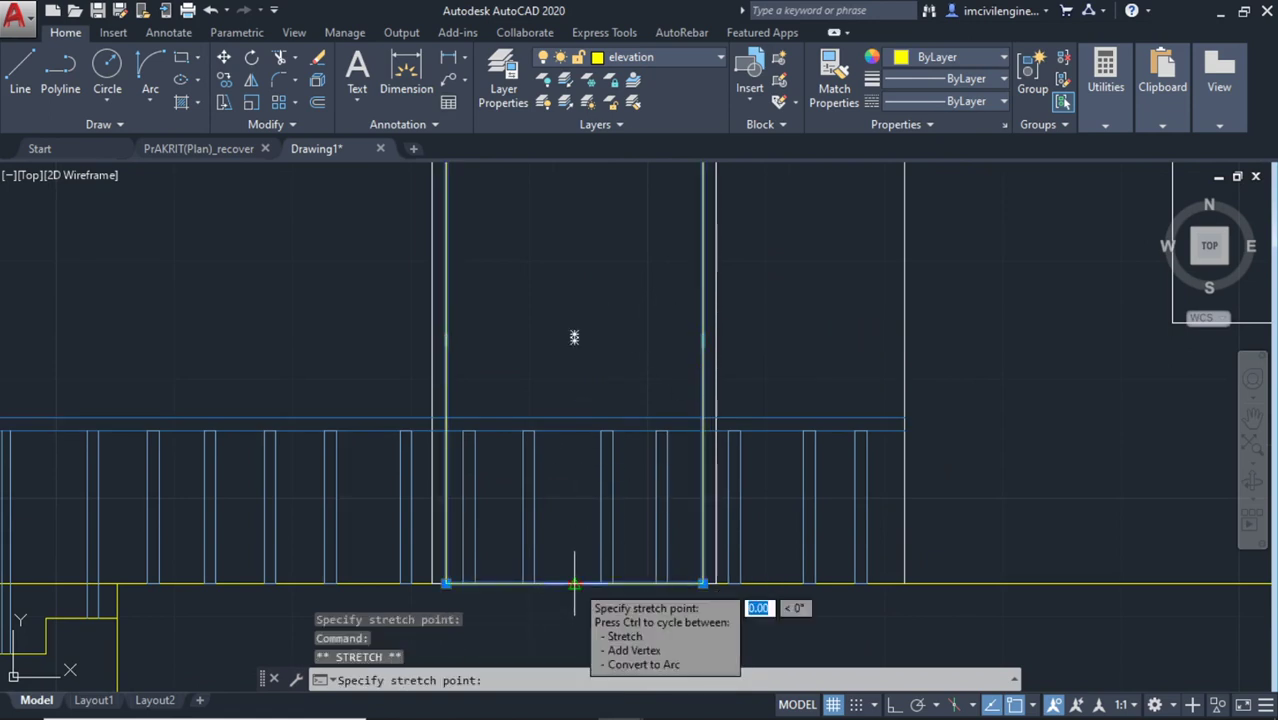
pyautogui.click(575, 559)
pyautogui.press('Escape')
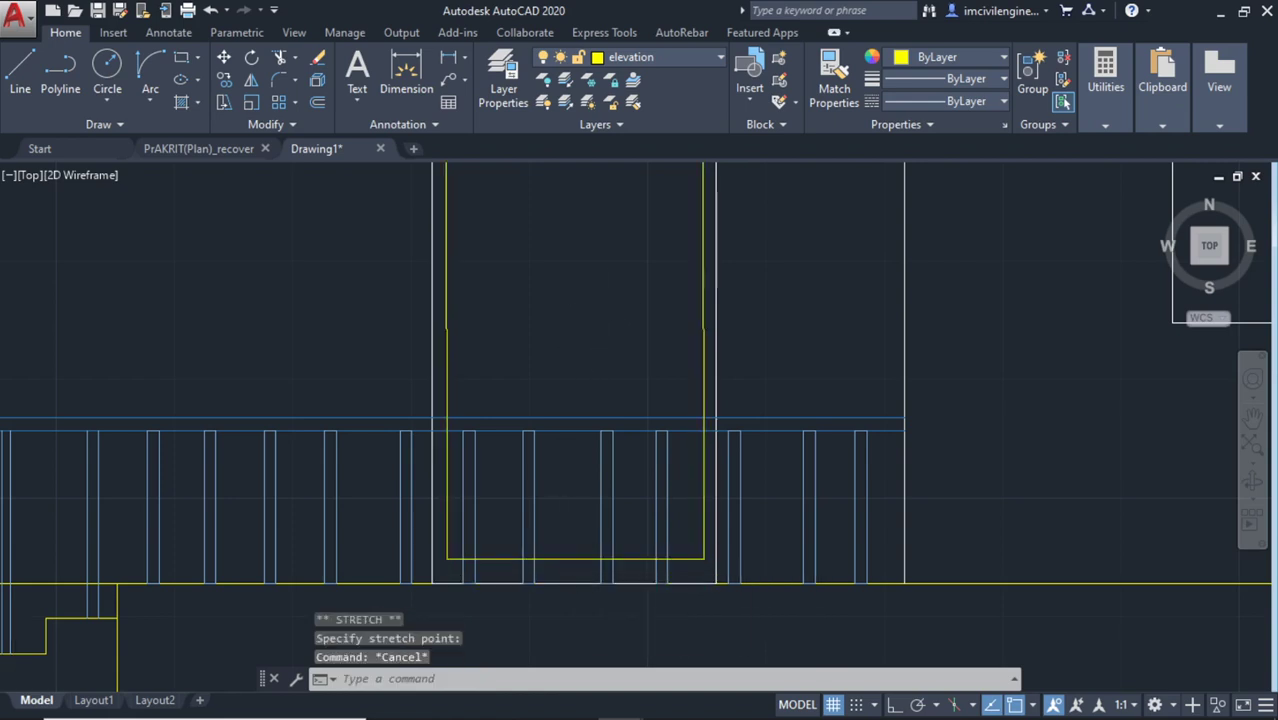
pyautogui.scroll(-3, 585, 350)
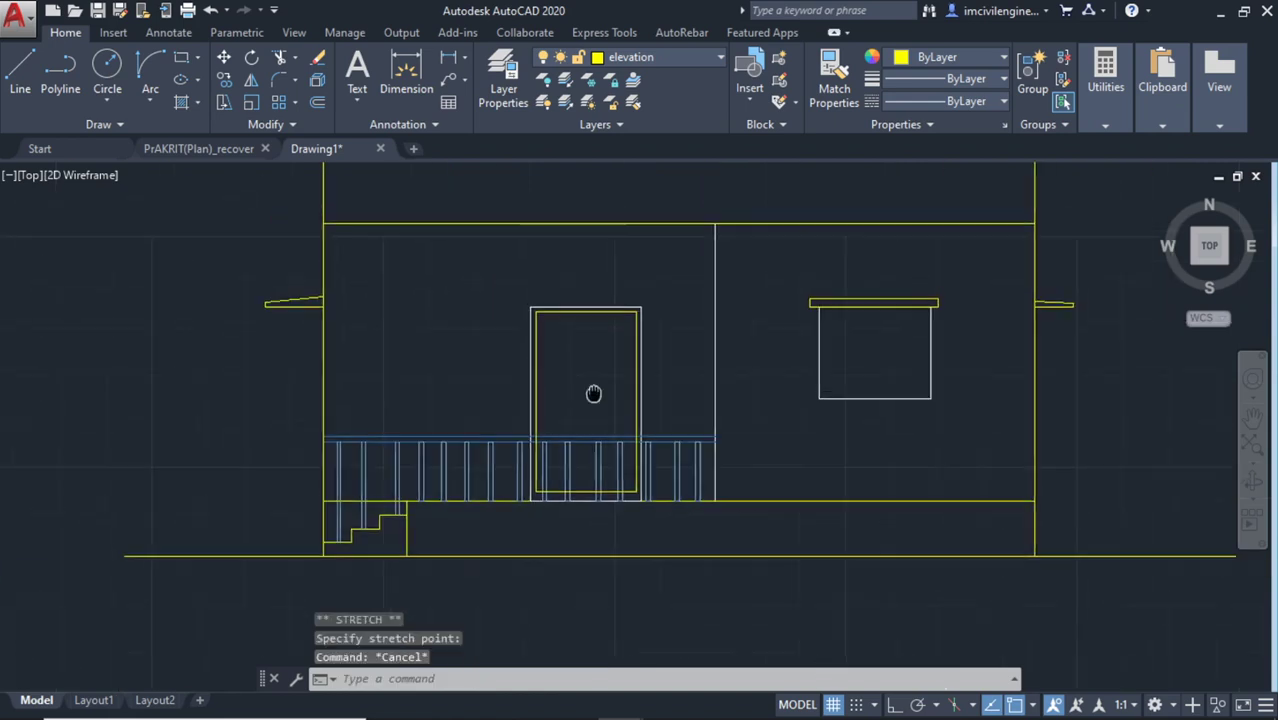
pyautogui.click(181, 57)
pyautogui.scroll(2, 580, 370)
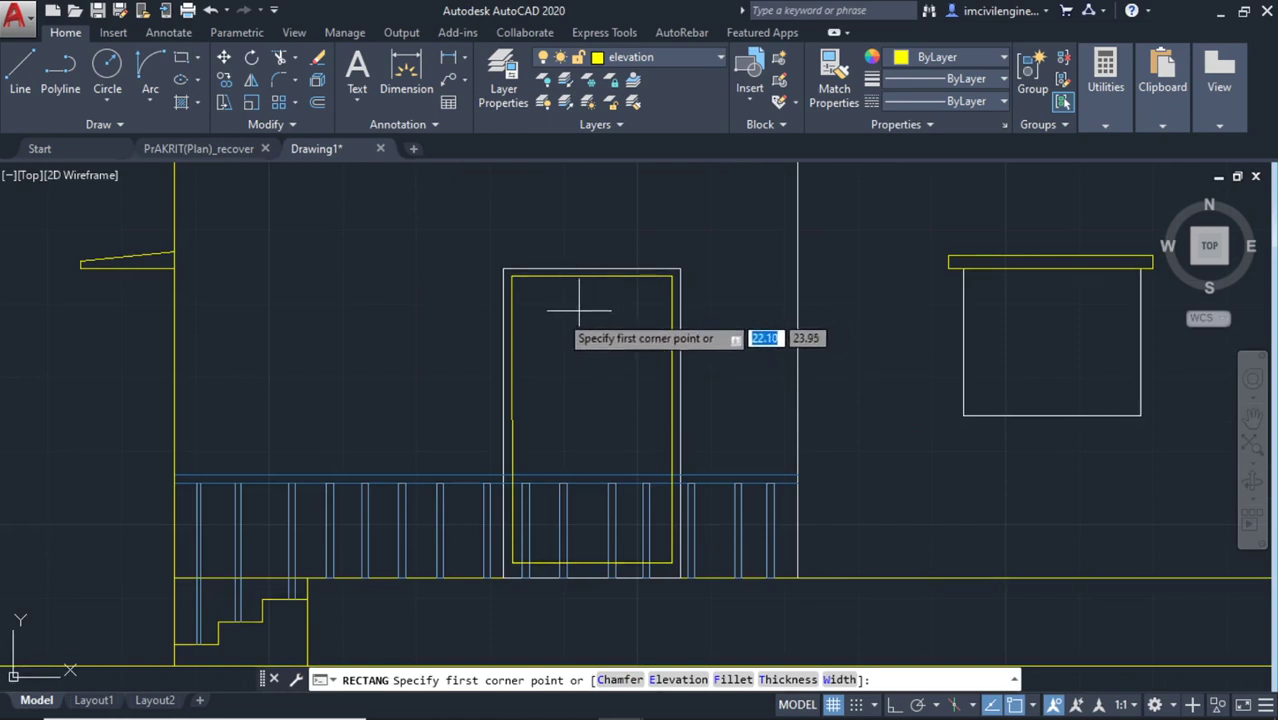
# Draw a vertical line from the door frame's top midpoint down to its bottom midpoint
pyautogui.click(20, 68)
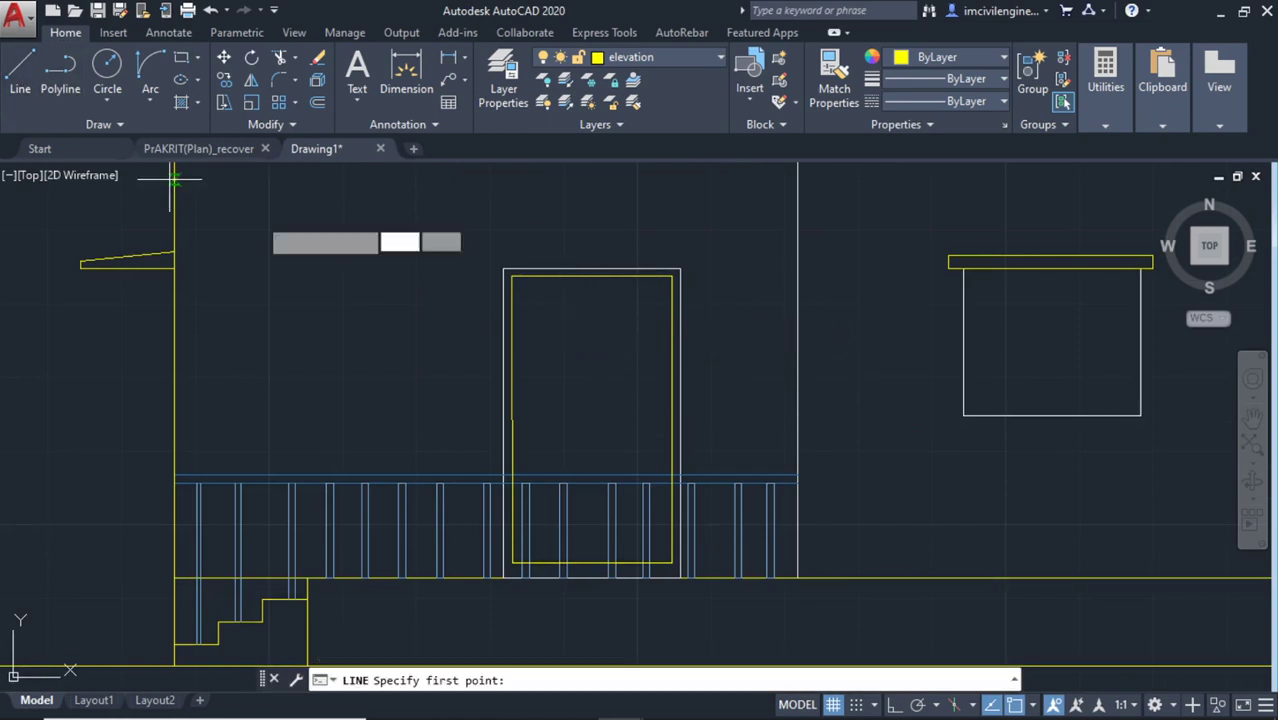
pyautogui.click(591, 277)
pyautogui.click(592, 562)
pyautogui.press('Escape')
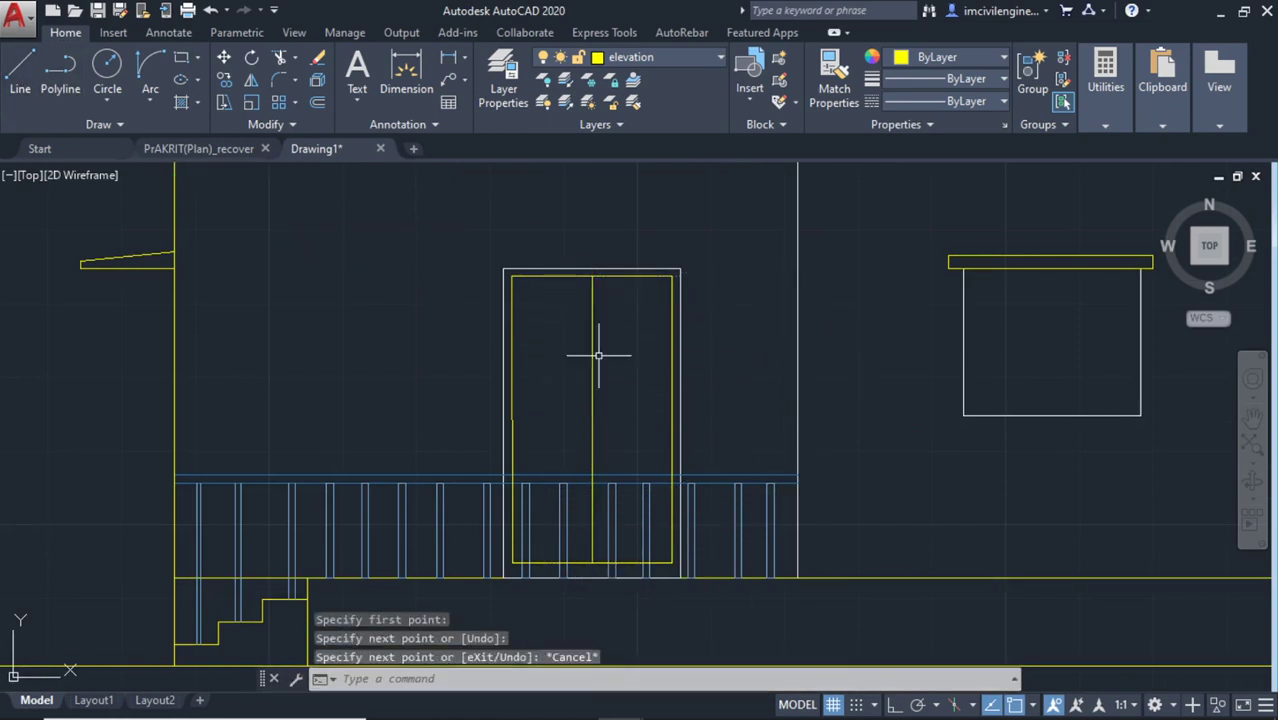
pyautogui.press('Escape')
pyautogui.click(20, 72)
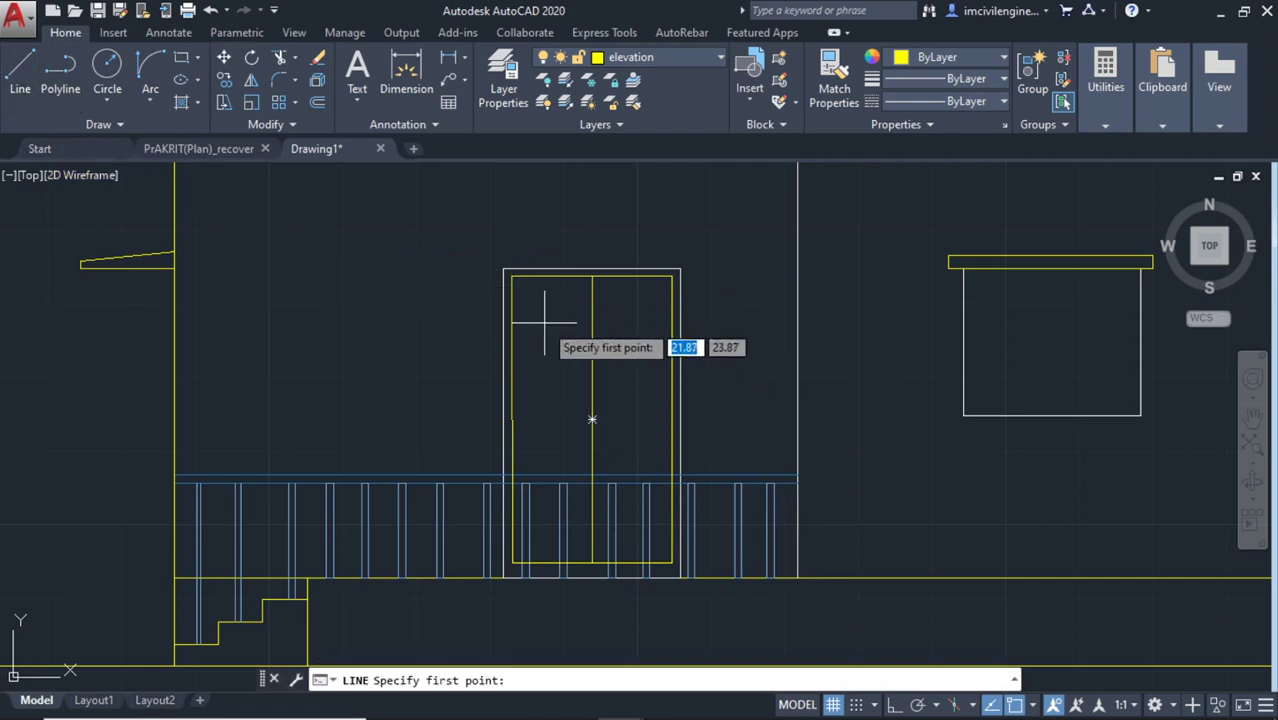
pyautogui.press('Escape')
pyautogui.click(180, 60)
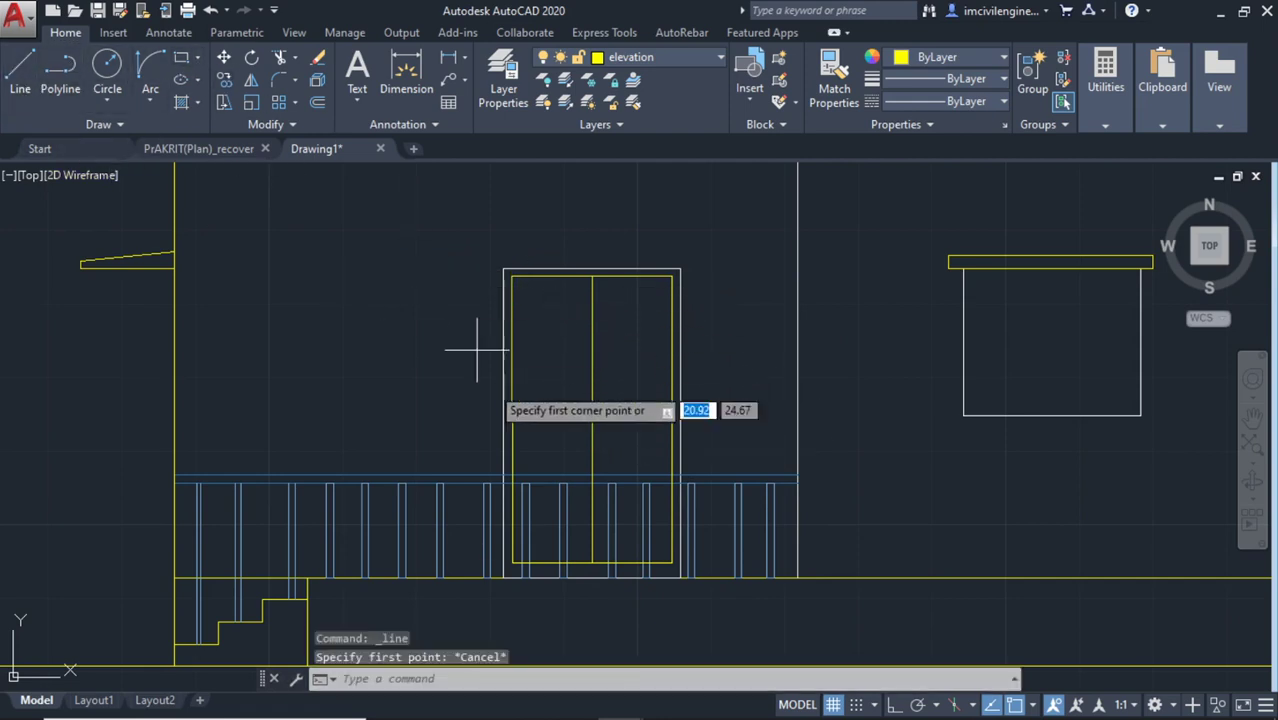
pyautogui.scroll(5, 522, 289)
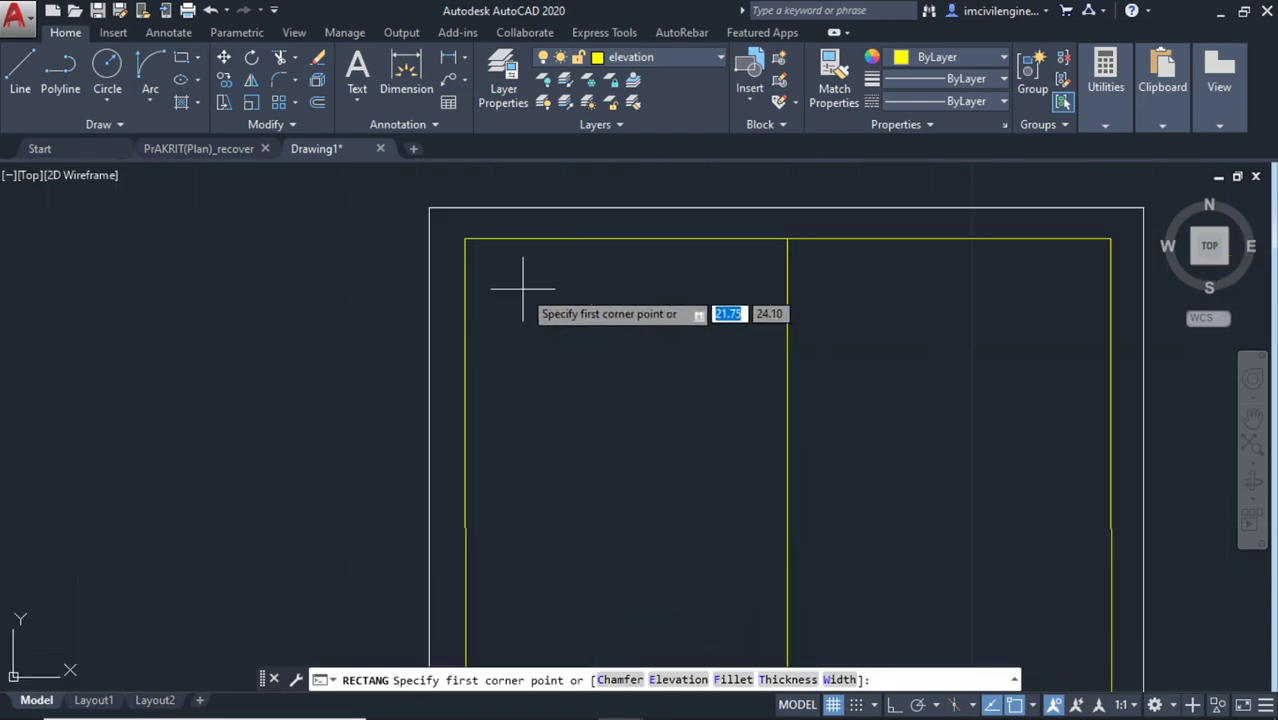
# Draw the inset panel rectangle inside the left door leaf
pyautogui.click(478, 248)
pyautogui.scroll(-3, 585, 410)
pyautogui.scroll(-3, 585, 420)
pyautogui.moveTo(585, 420); pyautogui.dragTo(587, 390, button='middle')
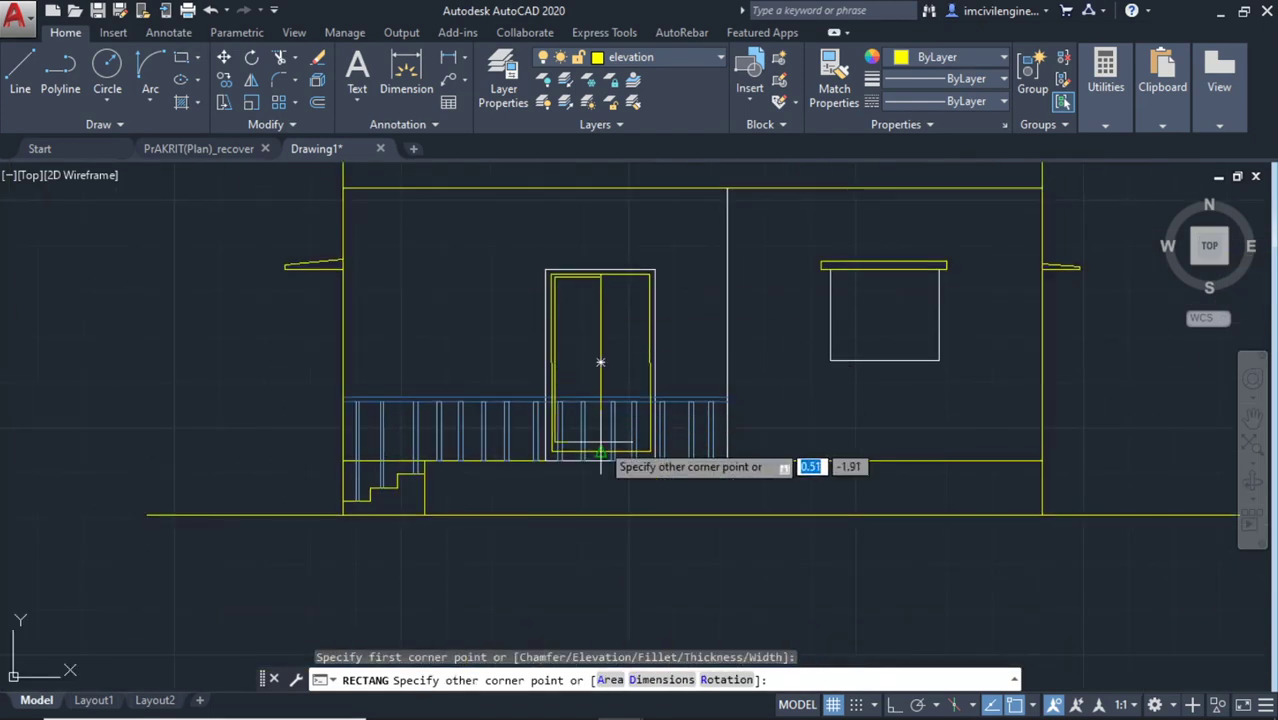
pyautogui.scroll(4, 590, 452)
pyautogui.scroll(2, 580, 462)
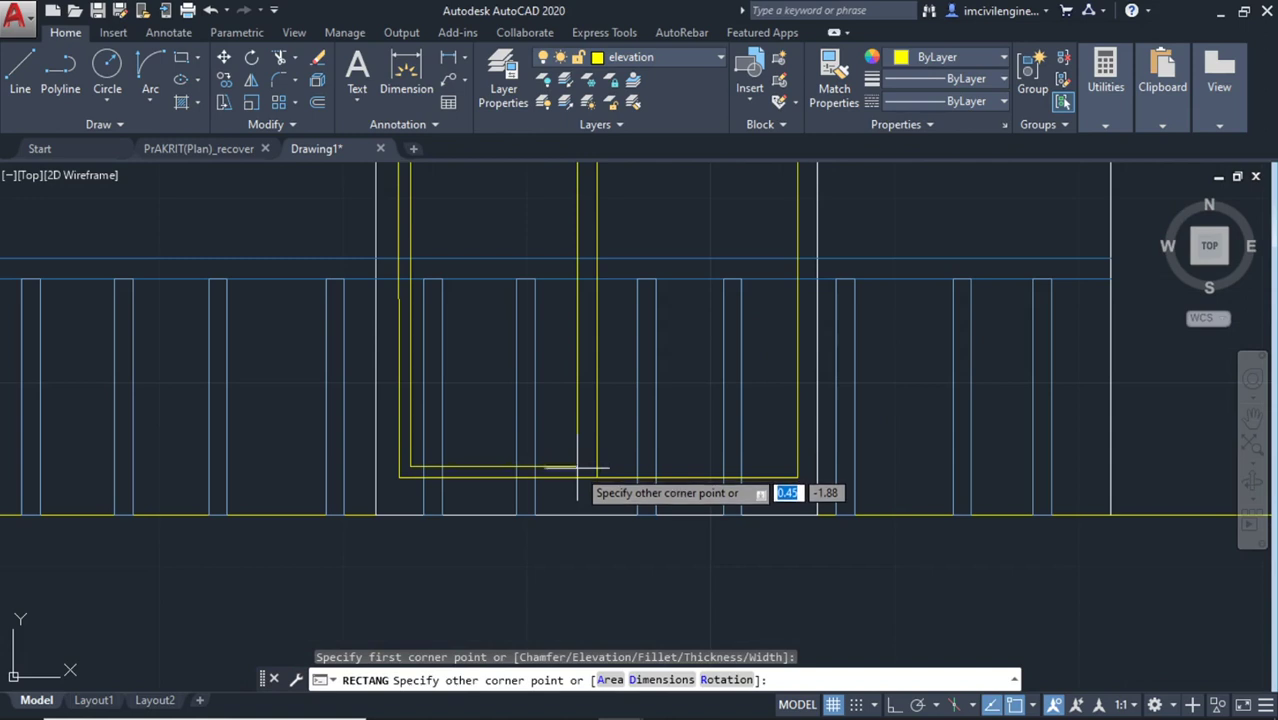
pyautogui.click(578, 467)
pyautogui.scroll(-3, 629, 352)
pyautogui.moveTo(629, 352); pyautogui.dragTo(590, 547, button='middle')
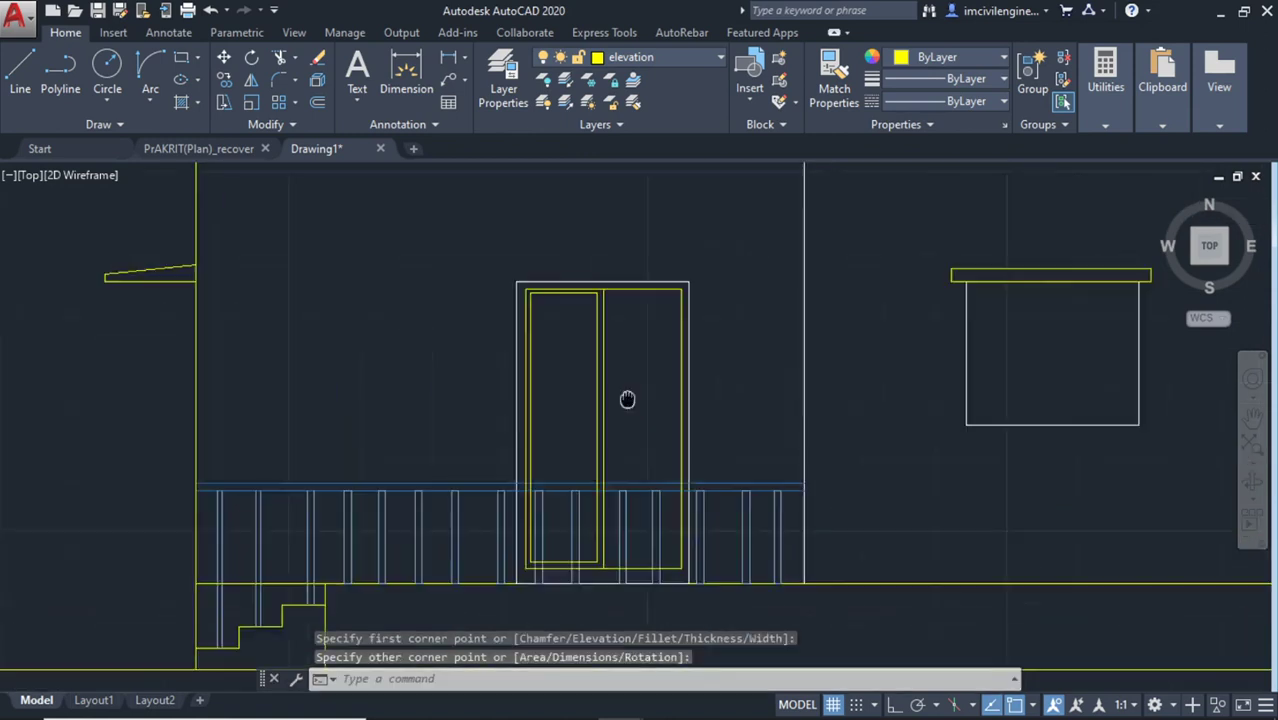
# Draw the inset panel rectangle inside the right door leaf
pyautogui.click(183, 62)
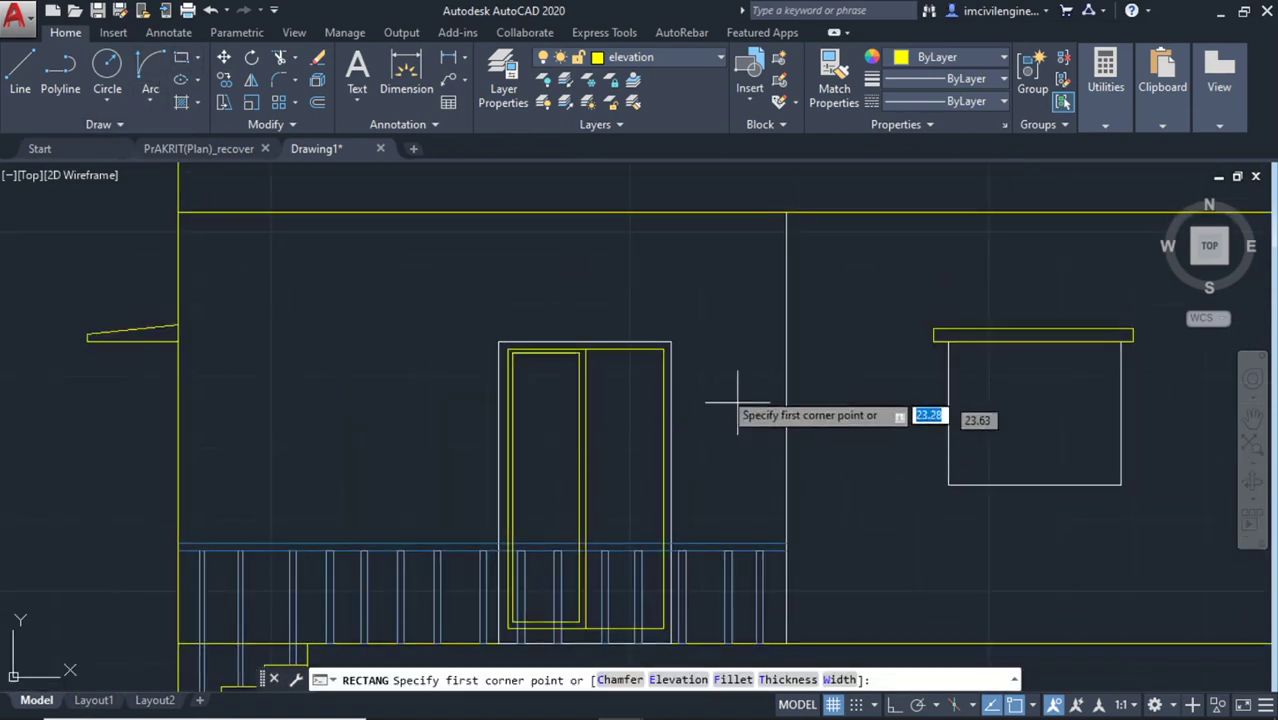
pyautogui.scroll(4, 630, 370)
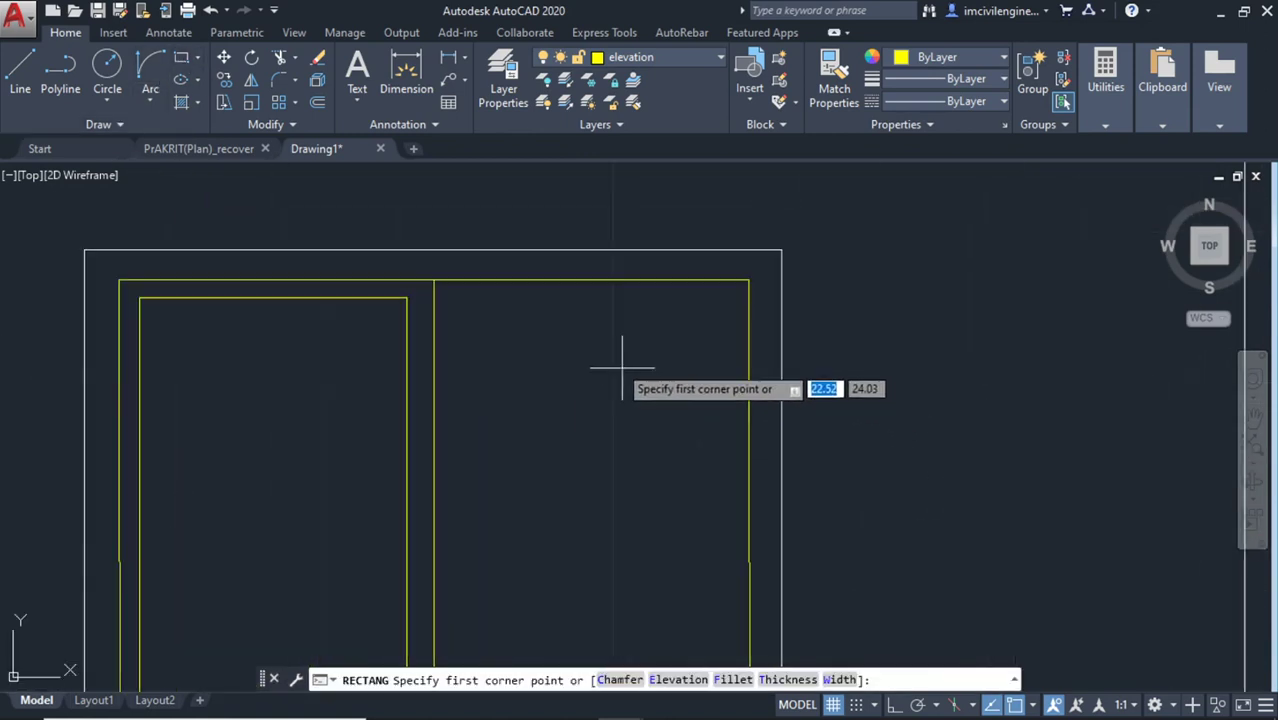
pyautogui.click(453, 298)
pyautogui.scroll(-4, 542, 470)
pyautogui.moveTo(542, 470); pyautogui.dragTo(585, 420, button='middle')
pyautogui.scroll(5, 550, 445)
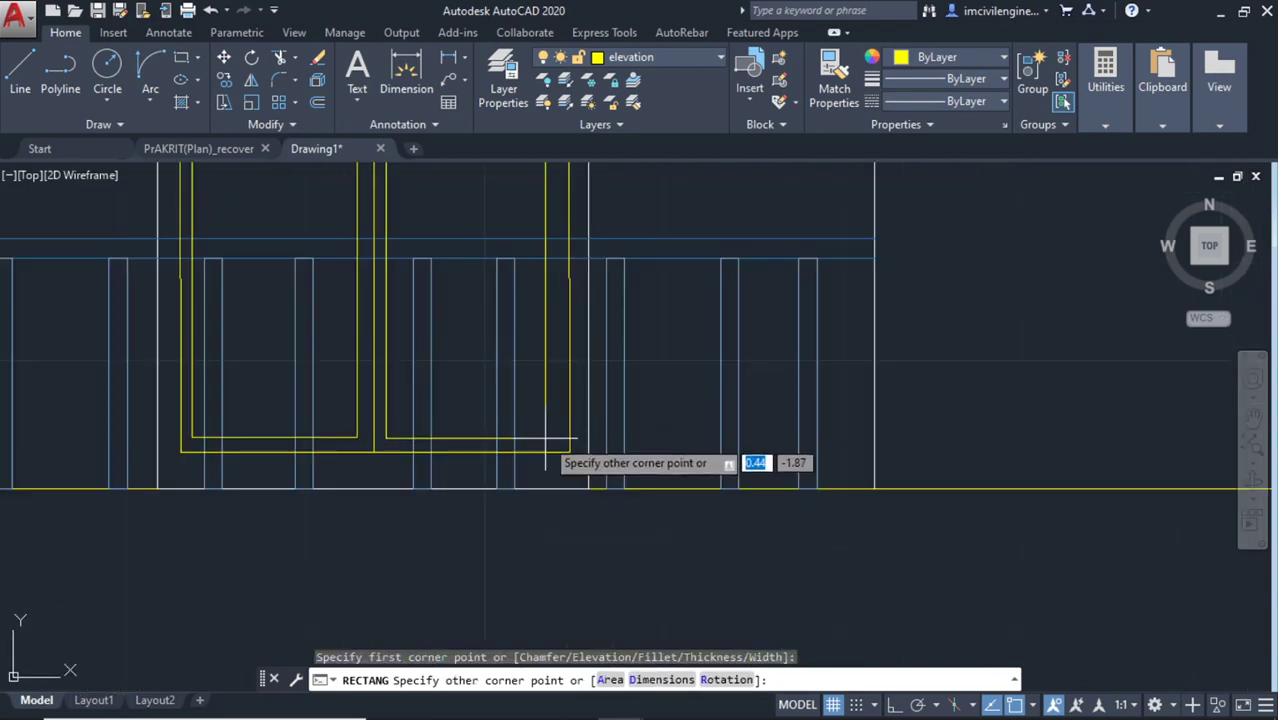
pyautogui.press('Escape')
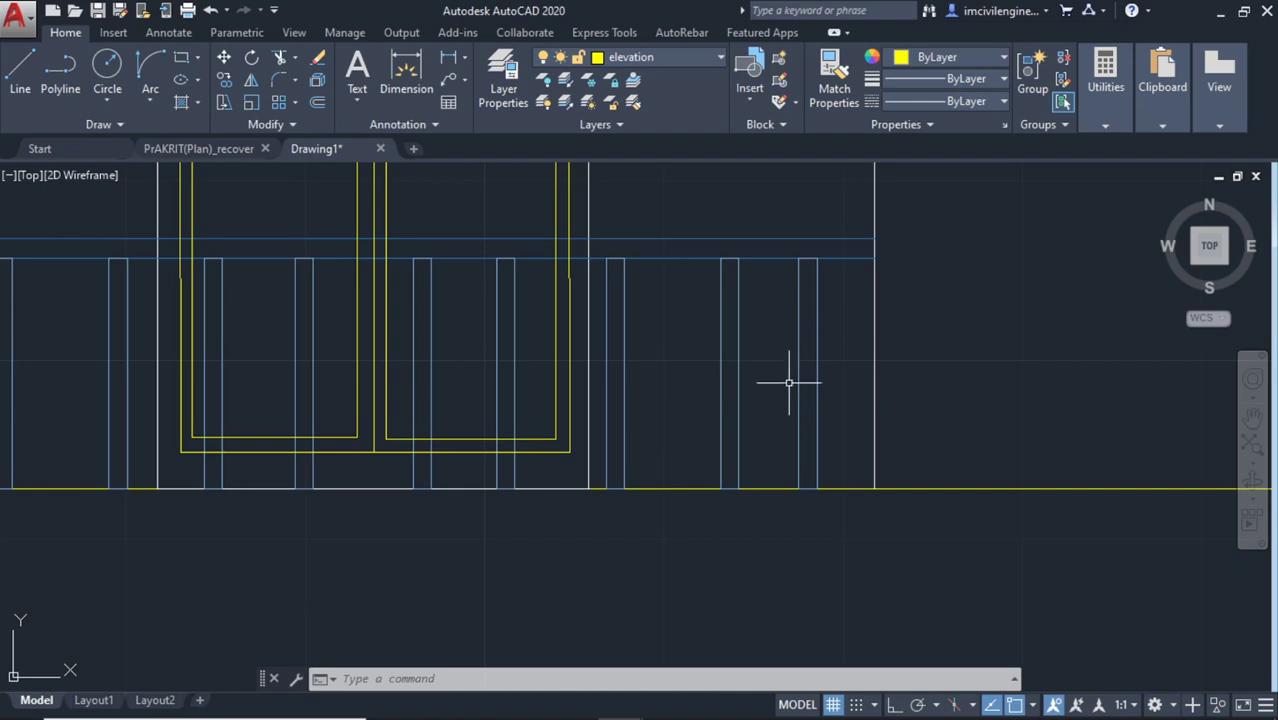
pyautogui.scroll(-8, 789, 382)
pyautogui.scroll(4, 689, 307)
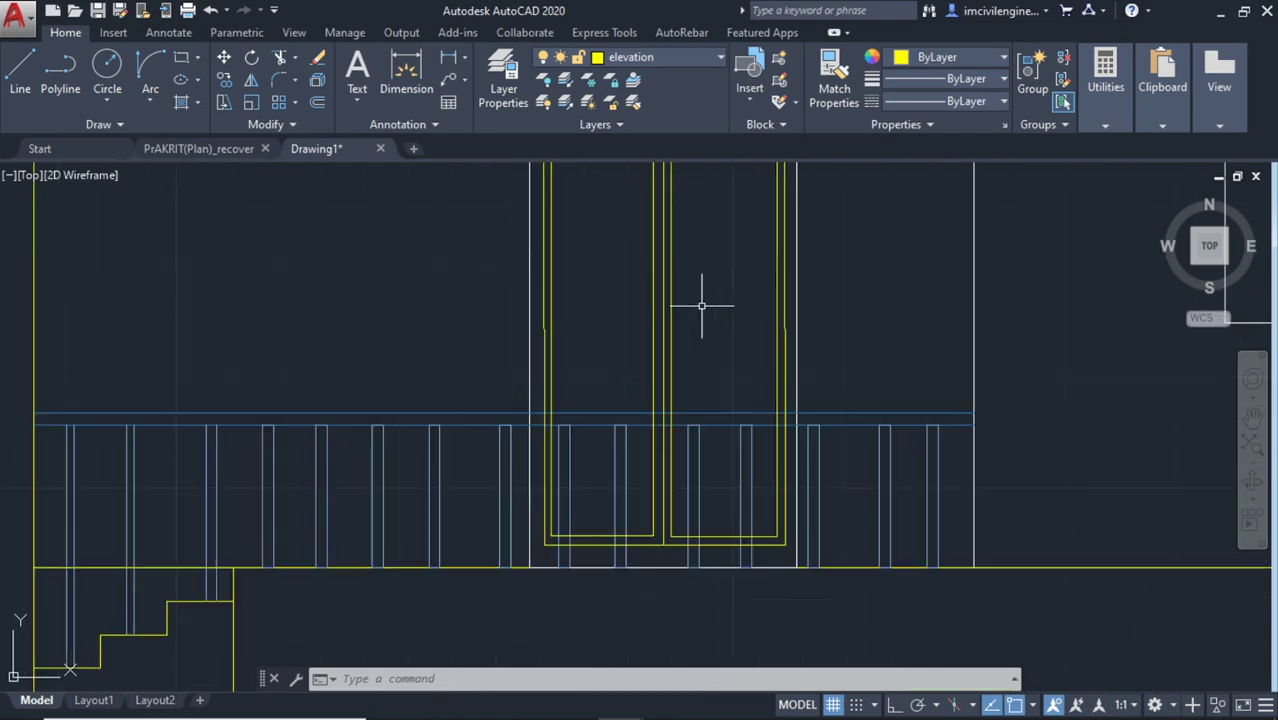
pyautogui.scroll(-2, 659, 322)
pyautogui.moveTo(625, 337); pyautogui.dragTo(605, 347, button='middle')
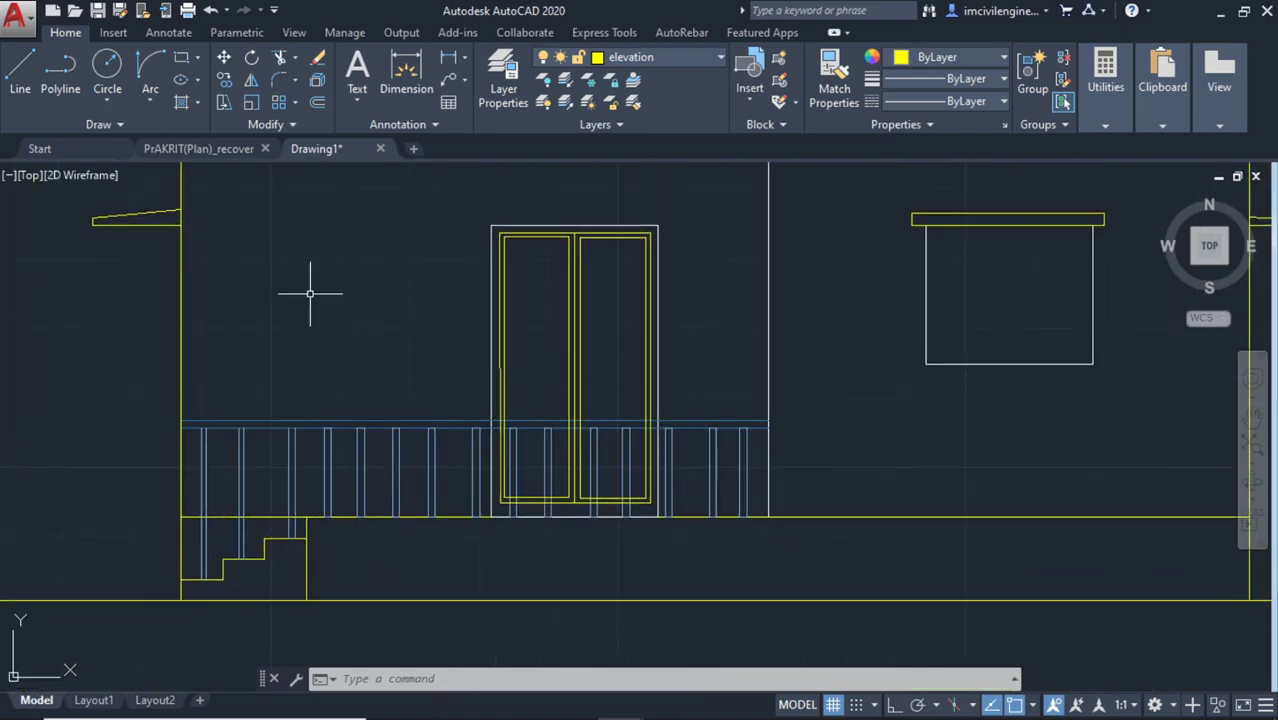
# Draw an inner frame rectangle inside the right-hand window
pyautogui.click(24, 91)
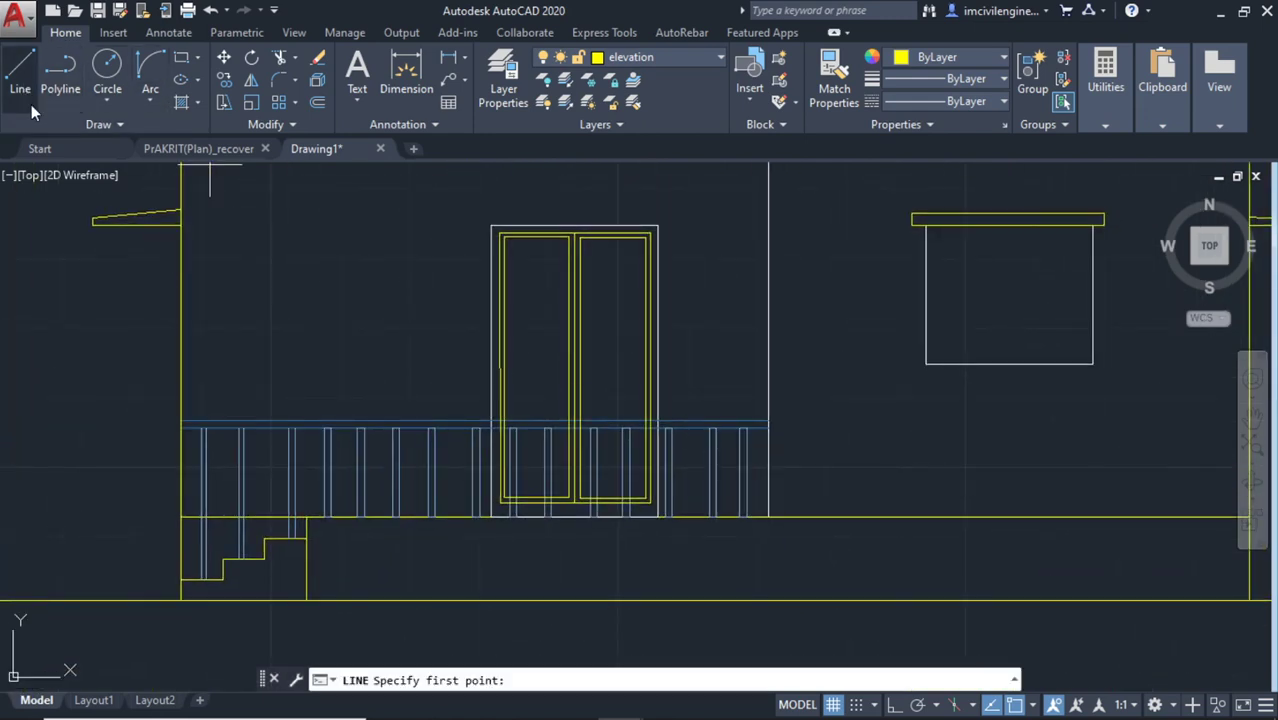
pyautogui.press('Escape')
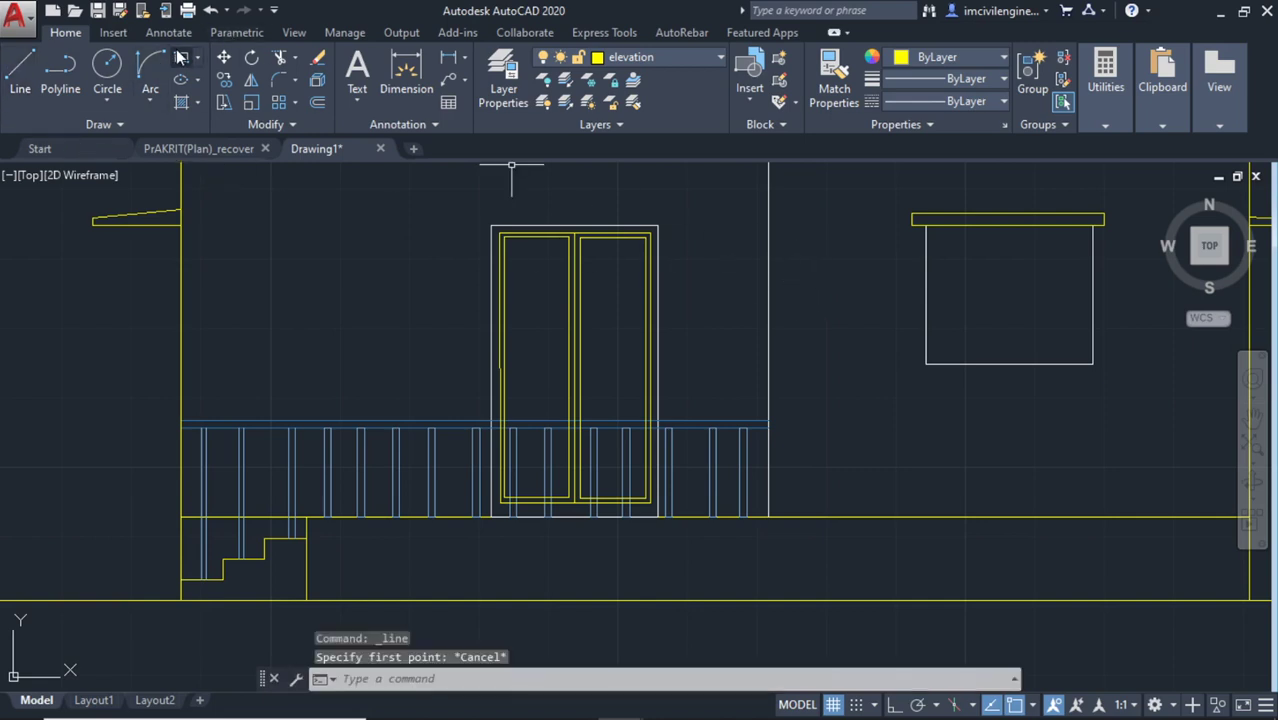
pyautogui.click(181, 57)
pyautogui.moveTo(1055, 319); pyautogui.dragTo(941, 319, button='middle')
pyautogui.scroll(1, 599, 285)
pyautogui.scroll(1, 549, 252)
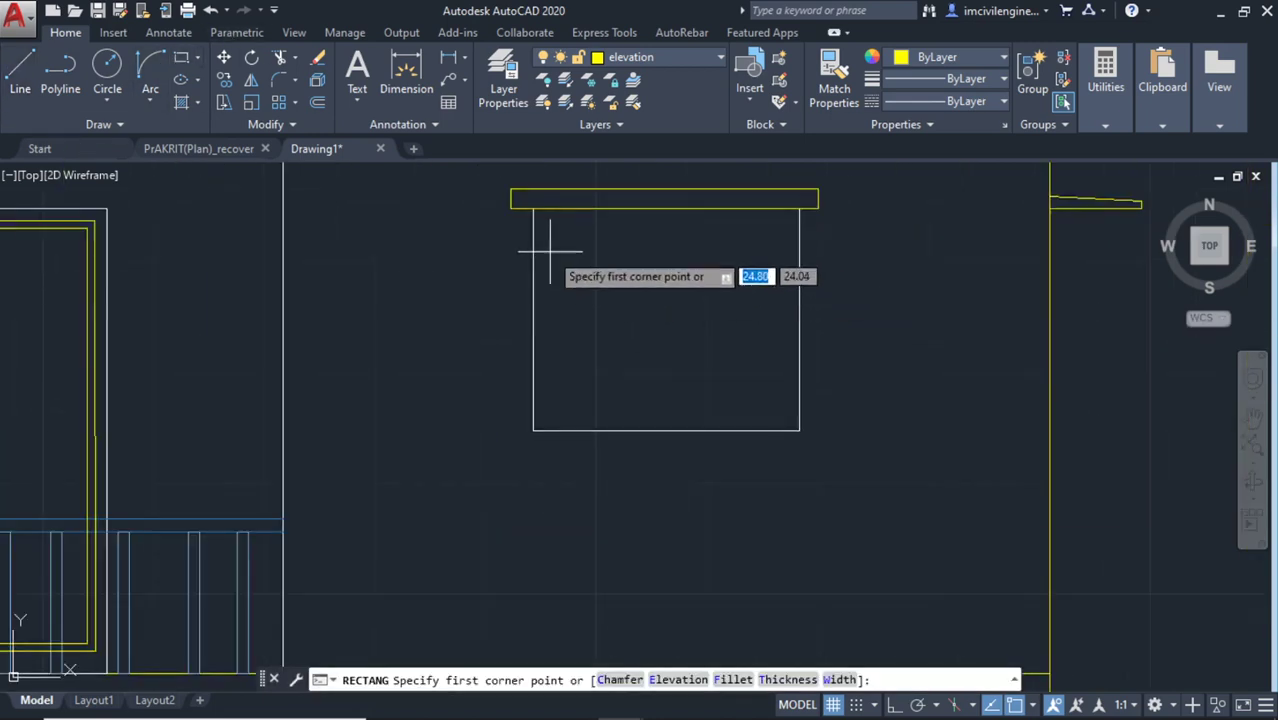
pyautogui.click(553, 233)
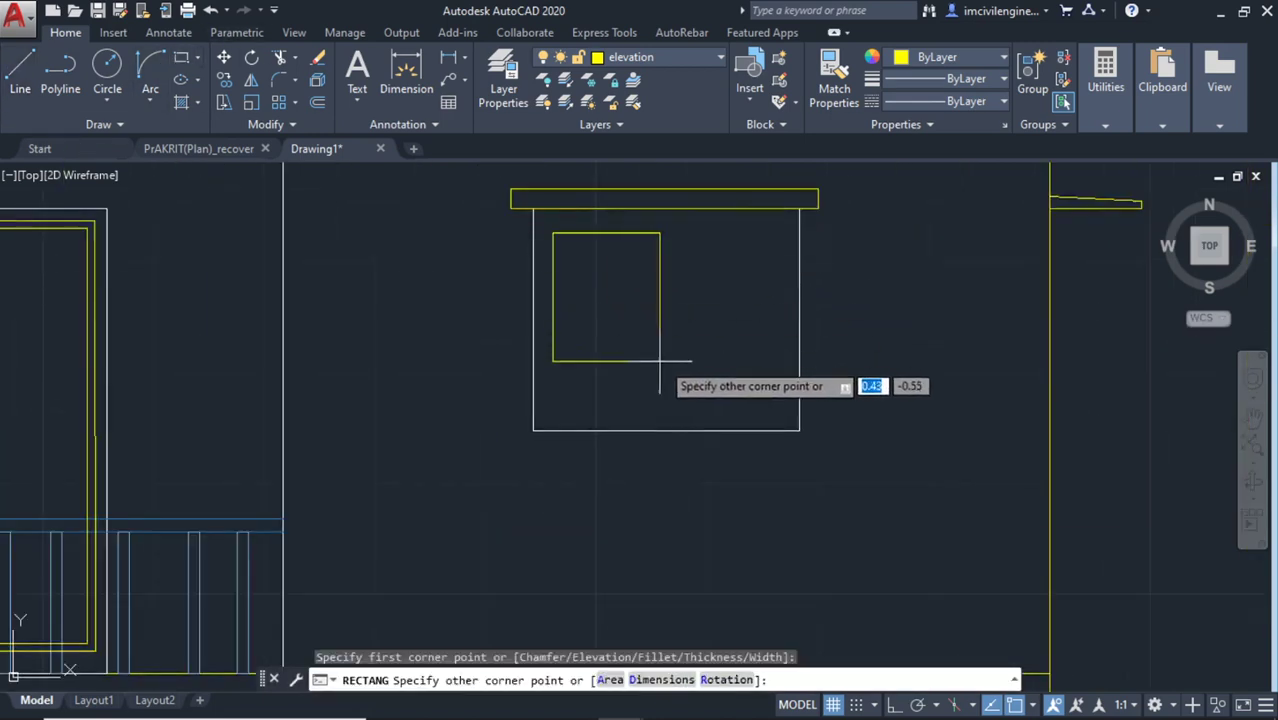
pyautogui.click(788, 410)
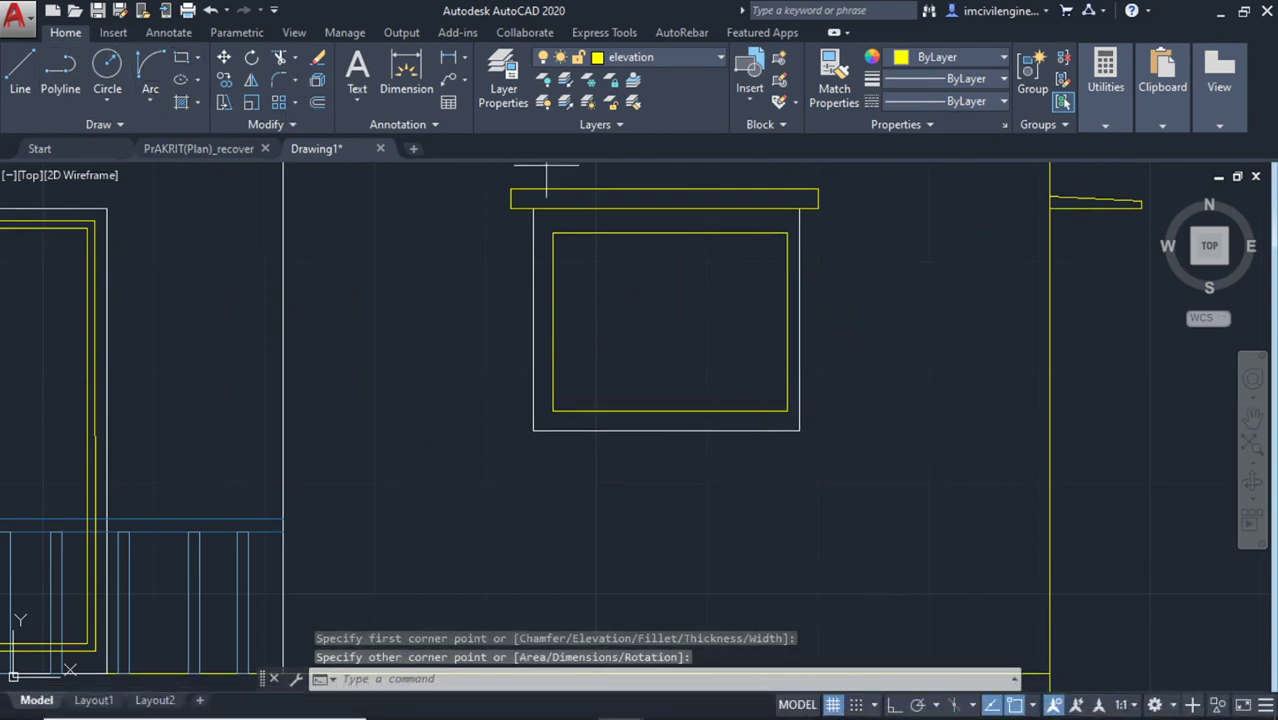
# Draw the left and right glass pane rectangles side by side within the window's inner frame
pyautogui.click(181, 60)
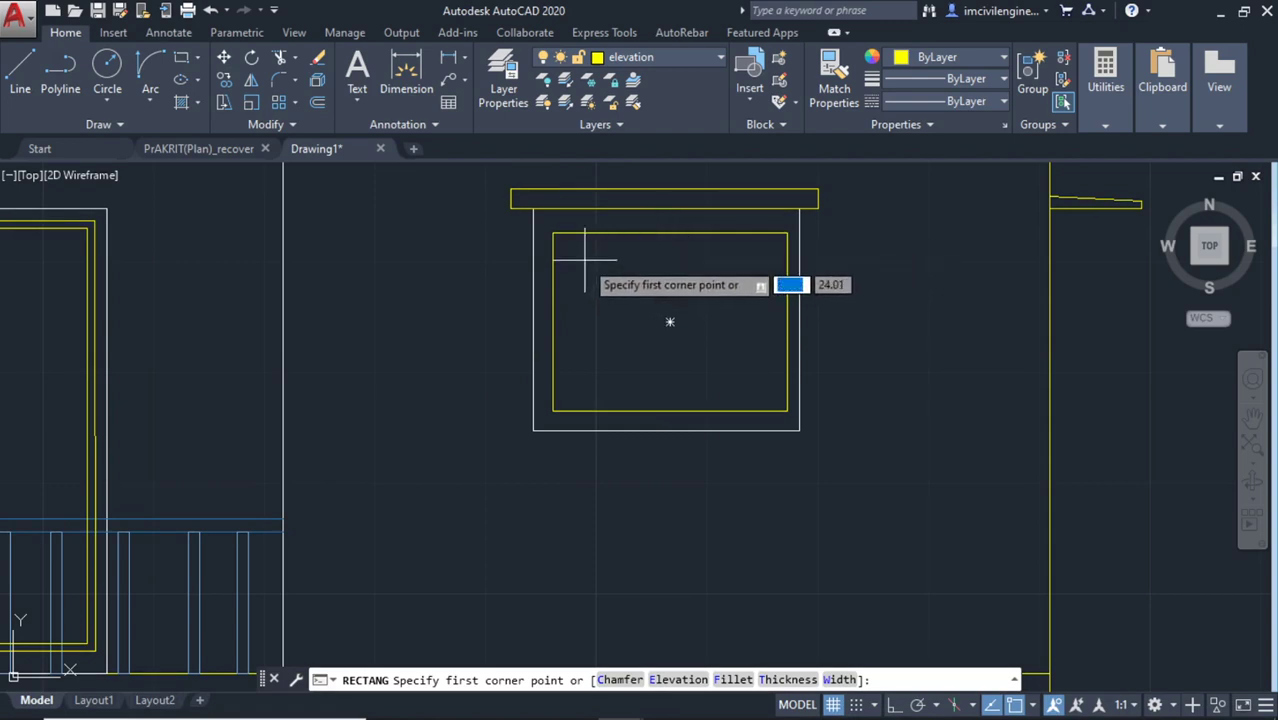
pyautogui.click(577, 253)
pyautogui.click(666, 391)
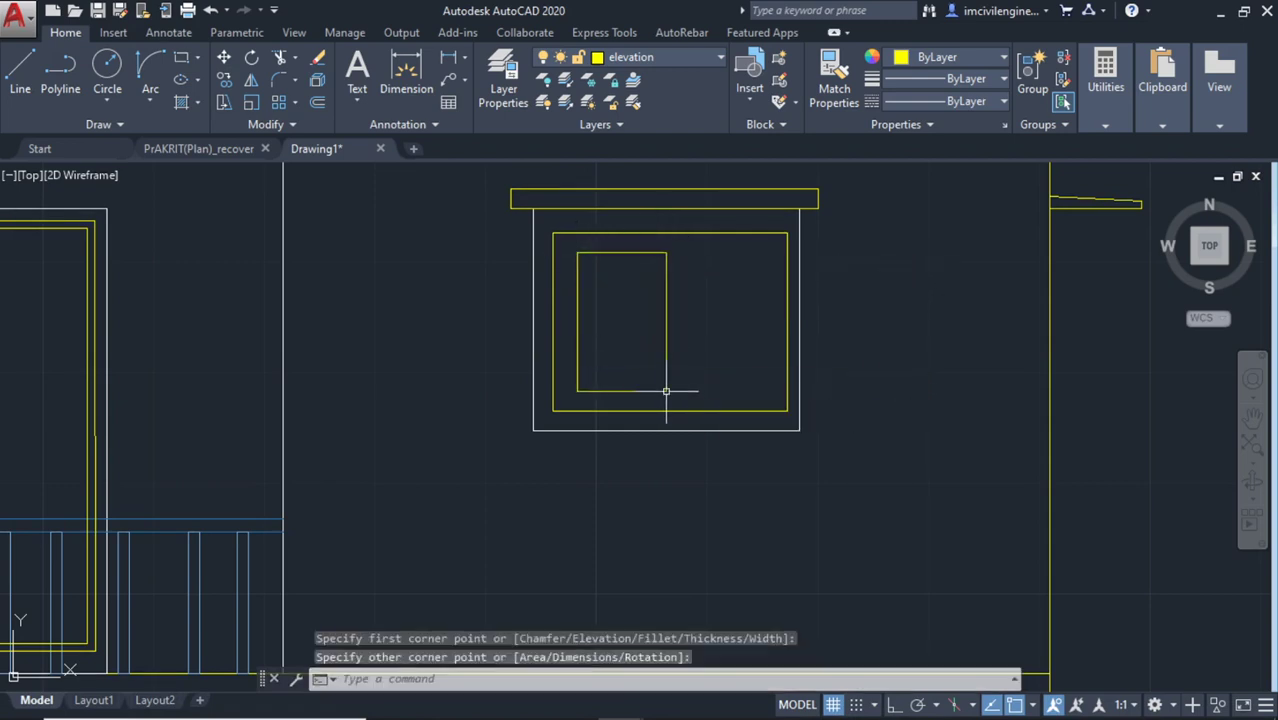
pyautogui.press('Escape')
pyautogui.press('Escape')
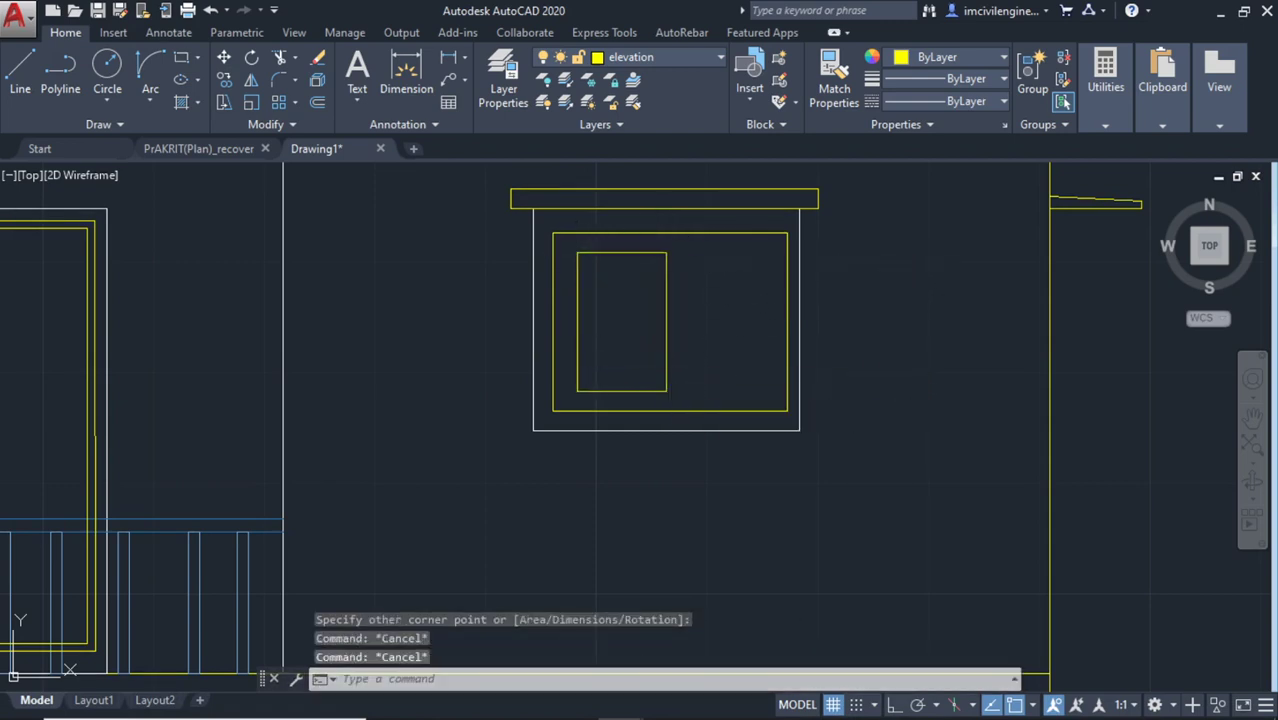
pyautogui.press('Return')
pyautogui.click(686, 253)
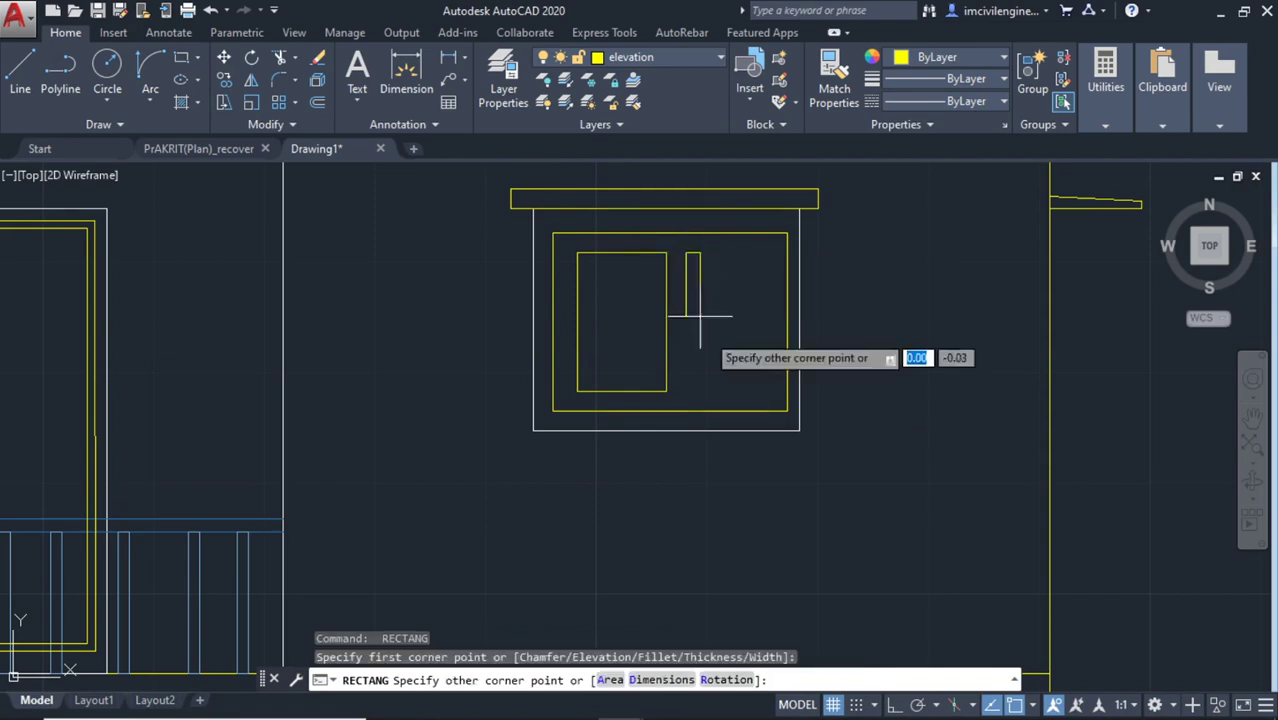
pyautogui.click(773, 398)
pyautogui.scroll(-8, 608, 291)
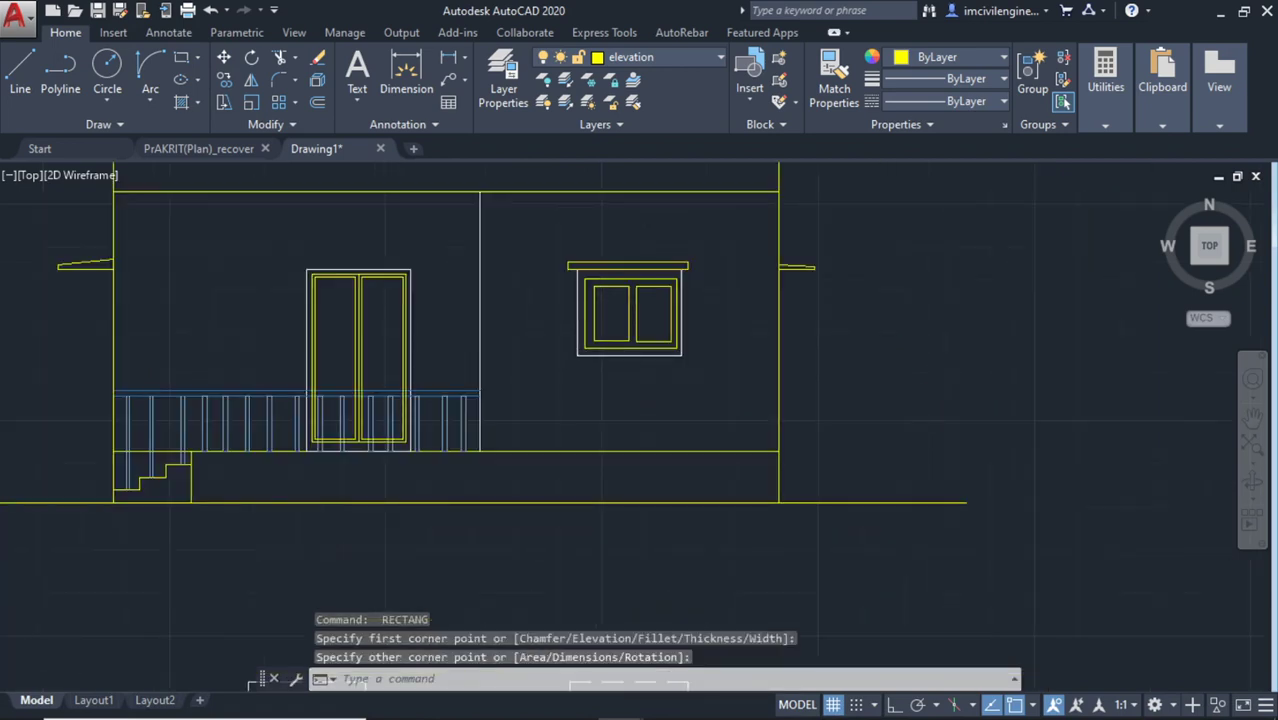
pyautogui.moveTo(608, 291)
pyautogui.mouseDown(button='middle')
pyautogui.moveTo(638, 375)
pyautogui.moveTo(697, 362)
pyautogui.mouseUp(button='middle')
pyautogui.scroll(2, 638, 372)
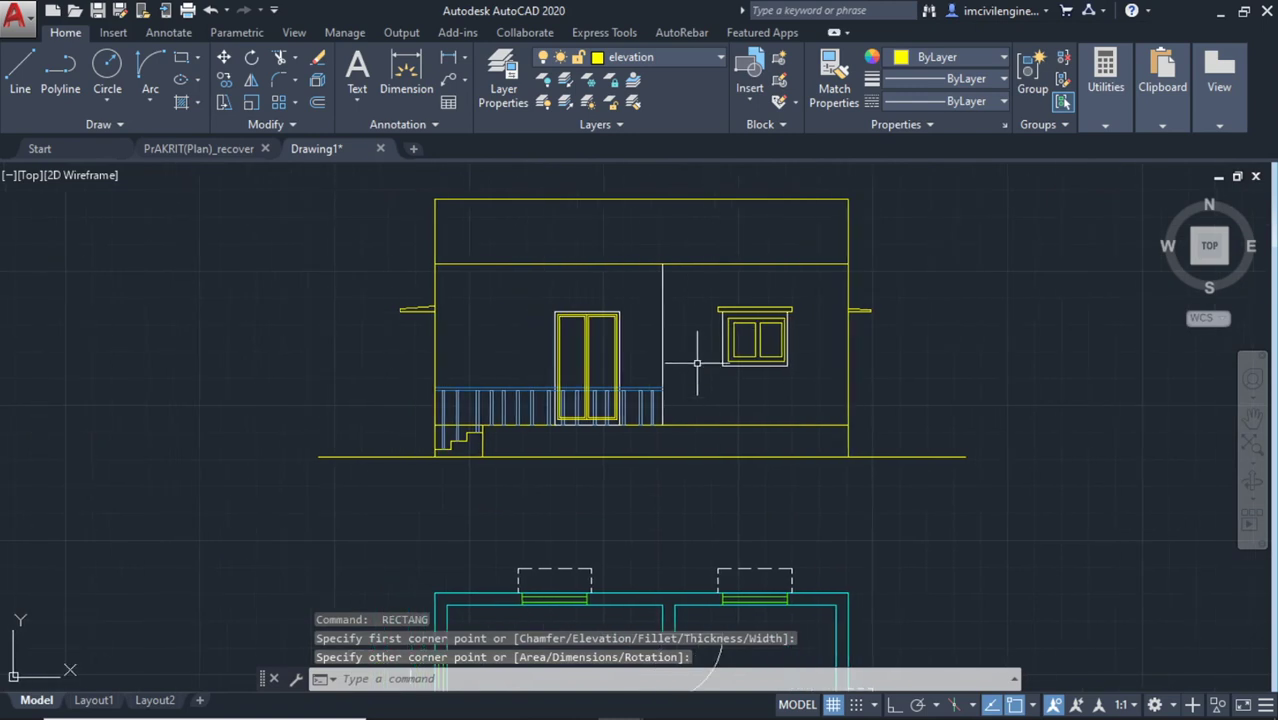
pyautogui.moveTo(502, 251); pyautogui.dragTo(500, 281, button='middle')
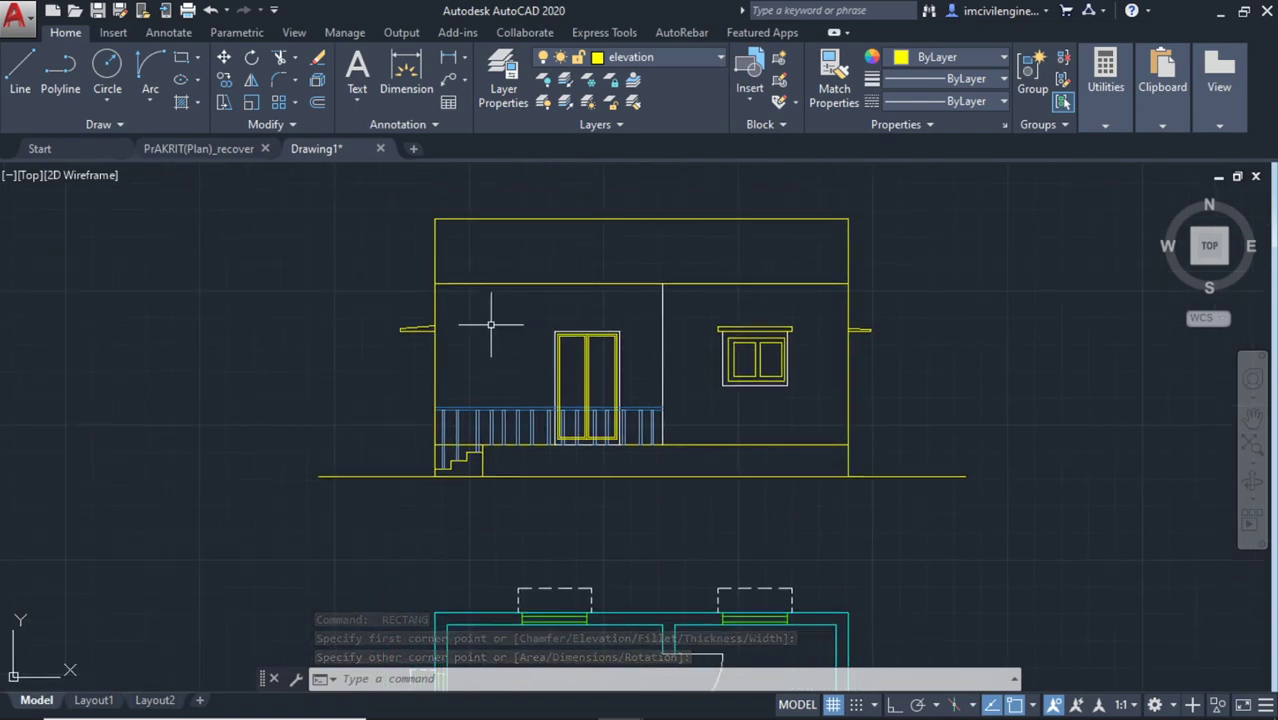
pyautogui.scroll(2, 490, 324)
pyautogui.moveTo(491, 337); pyautogui.dragTo(493, 367, button='middle')
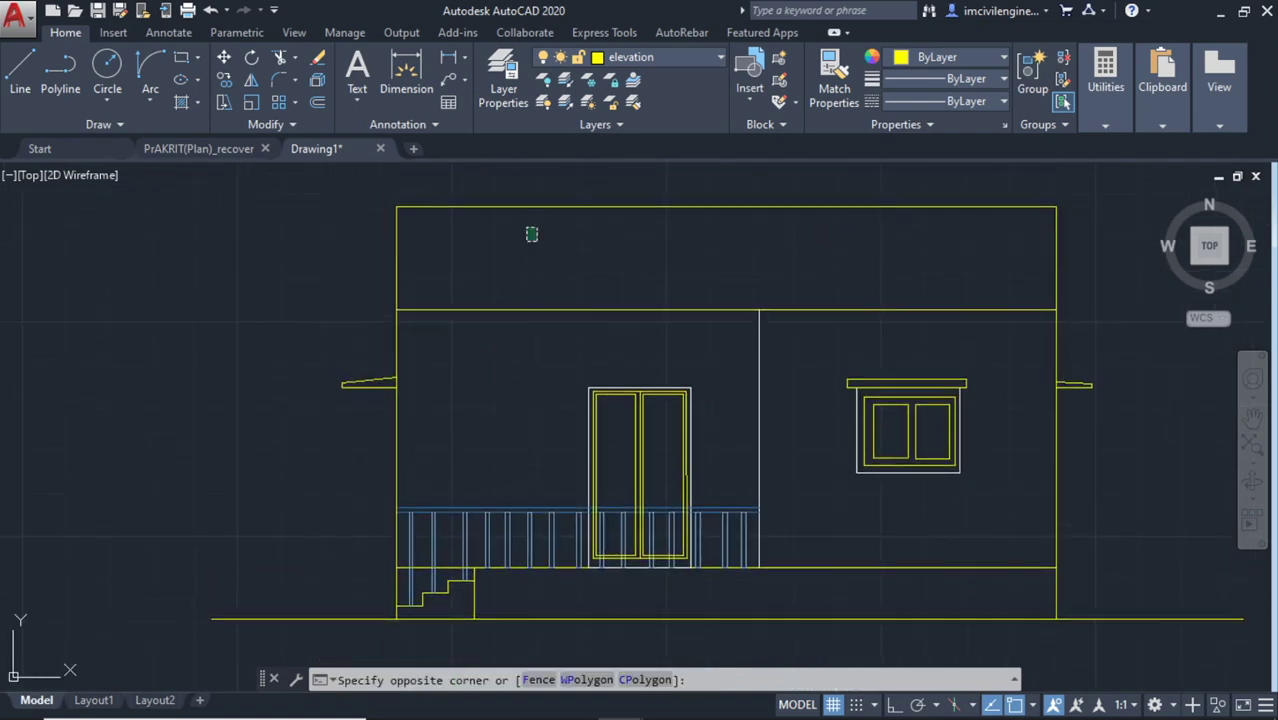
# Draw the first parapet panels: a small upper-left one, a wide one and a tall narrow one
pyautogui.press('Escape')
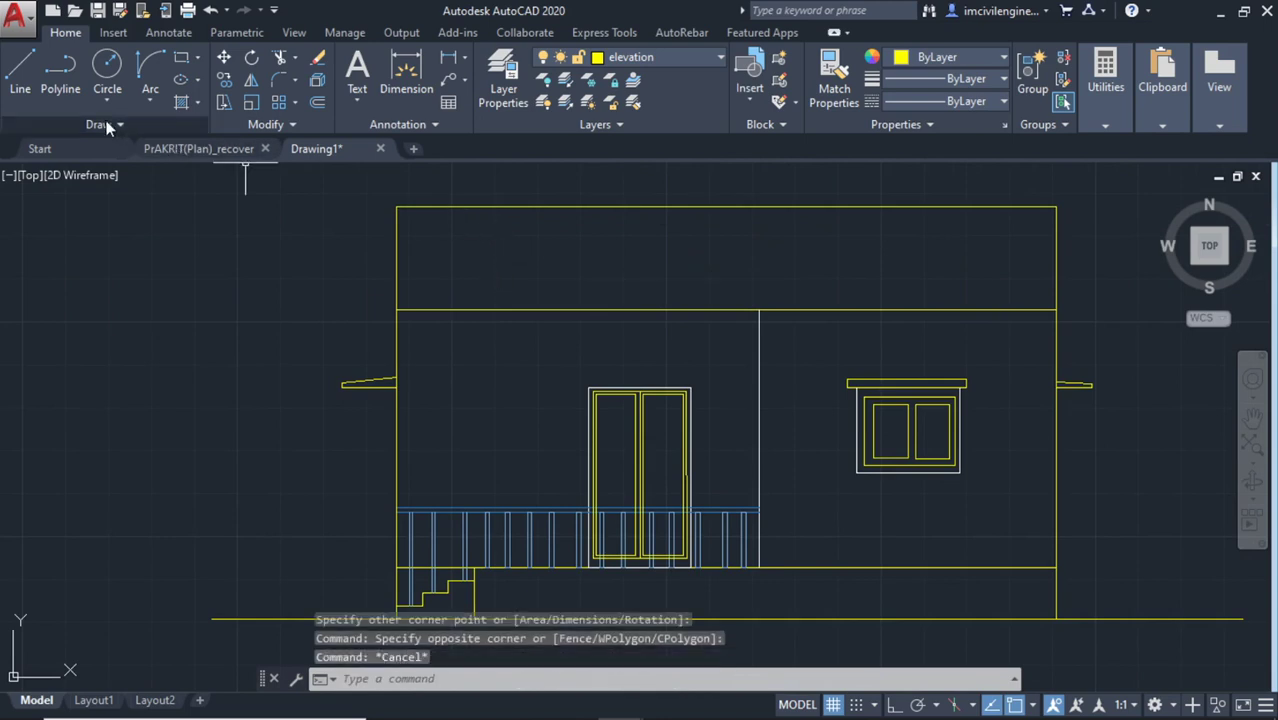
pyautogui.click(180, 57)
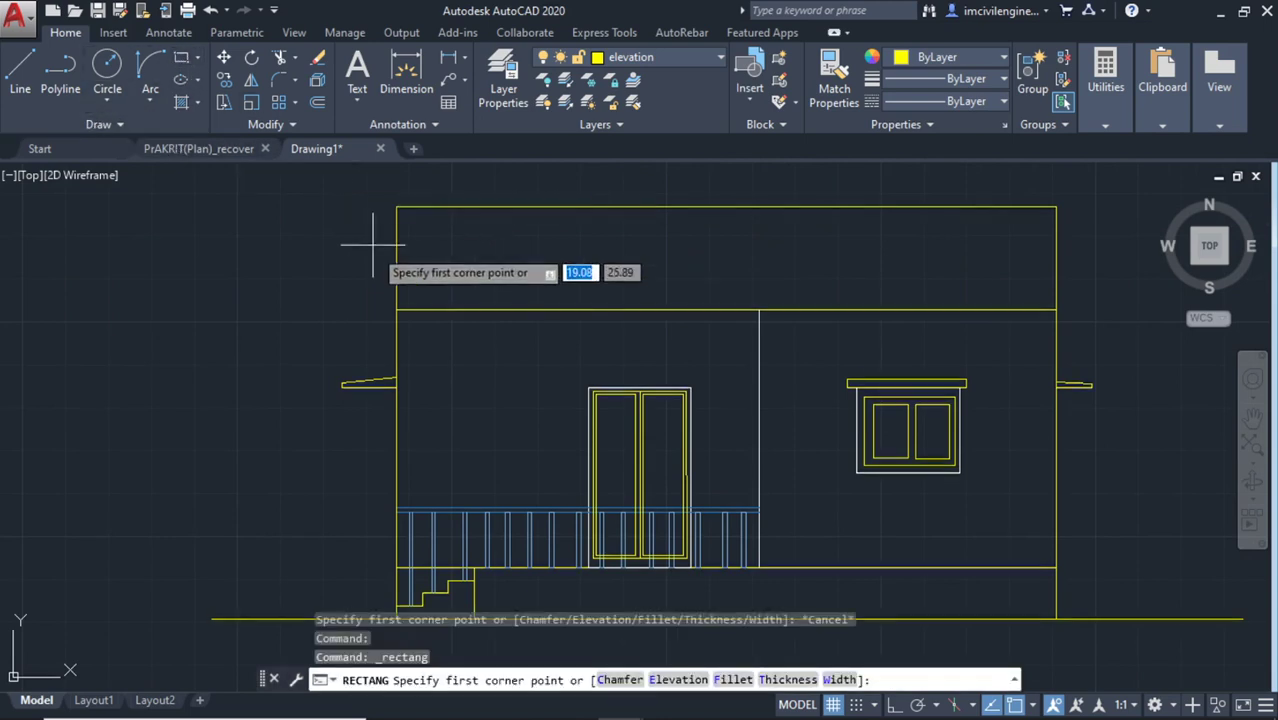
pyautogui.scroll(2, 415, 235)
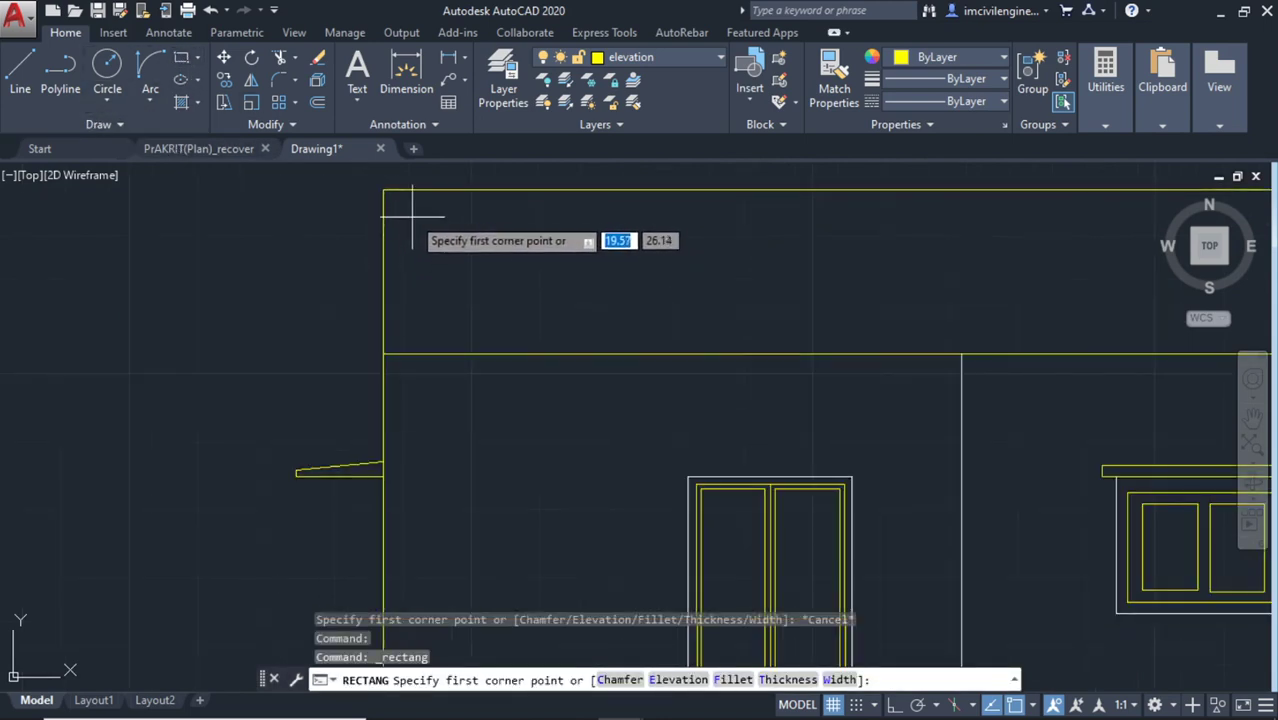
pyautogui.click(407, 206)
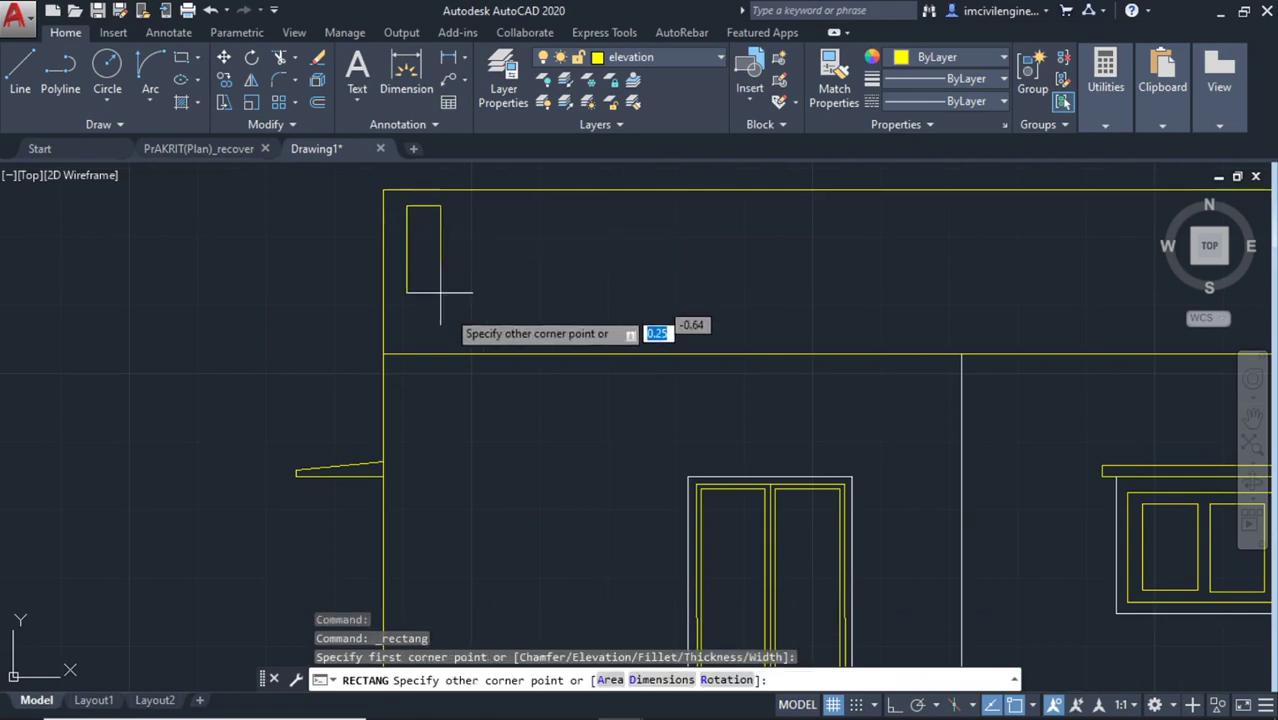
pyautogui.click(513, 251)
pyautogui.scroll(-4, 513, 251)
pyautogui.moveTo(656, 274); pyautogui.dragTo(483, 286, button='middle')
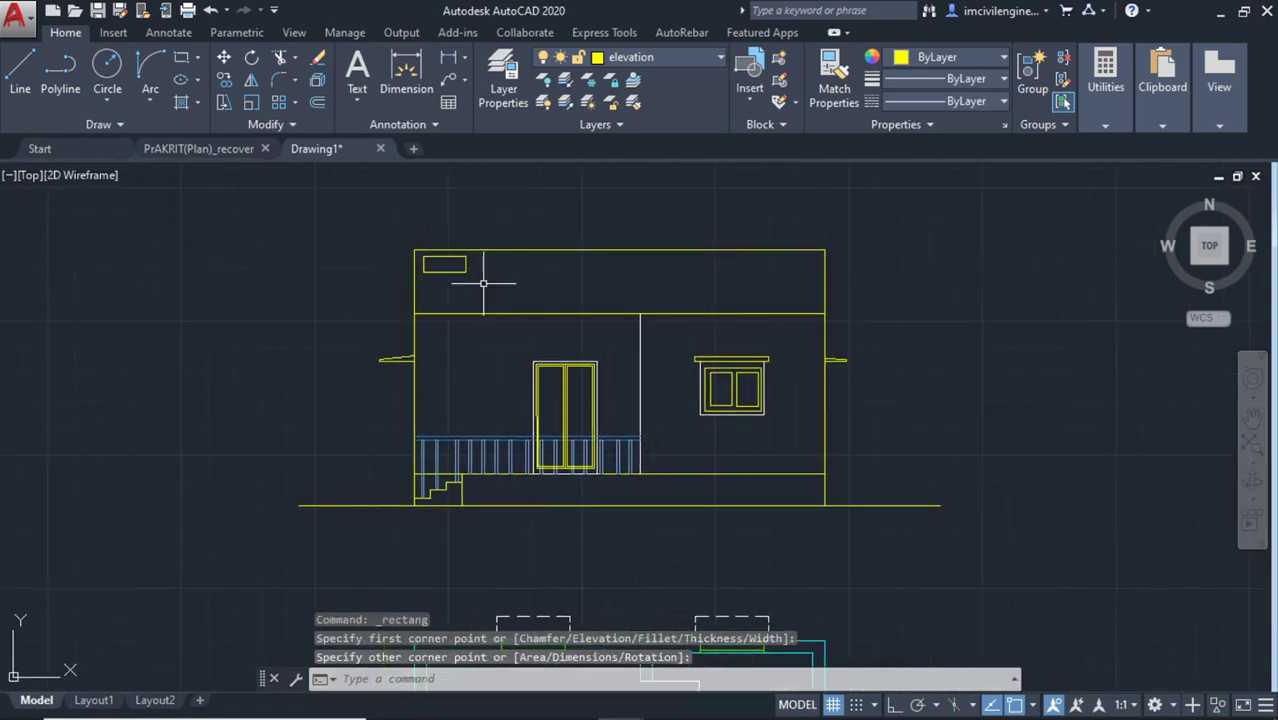
pyautogui.press('Return')
pyautogui.click(483, 283)
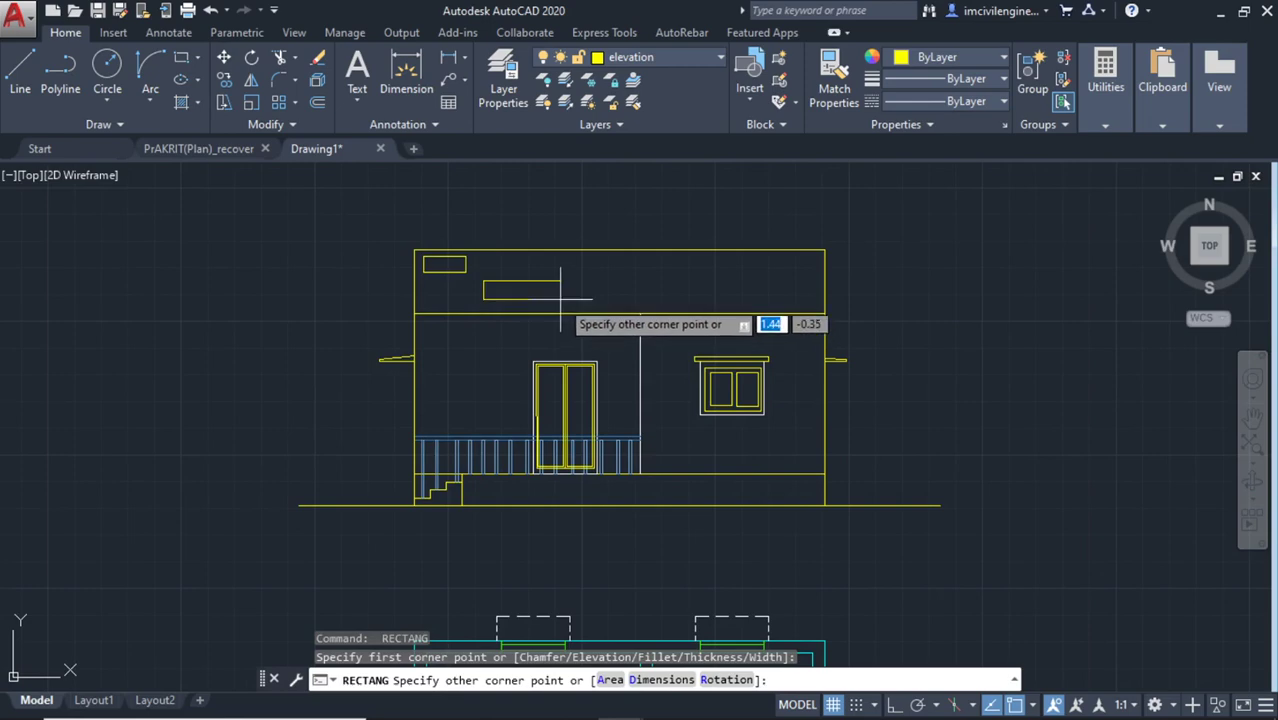
pyautogui.click(560, 300)
pyautogui.scroll(2, 673, 291)
pyautogui.press('Return')
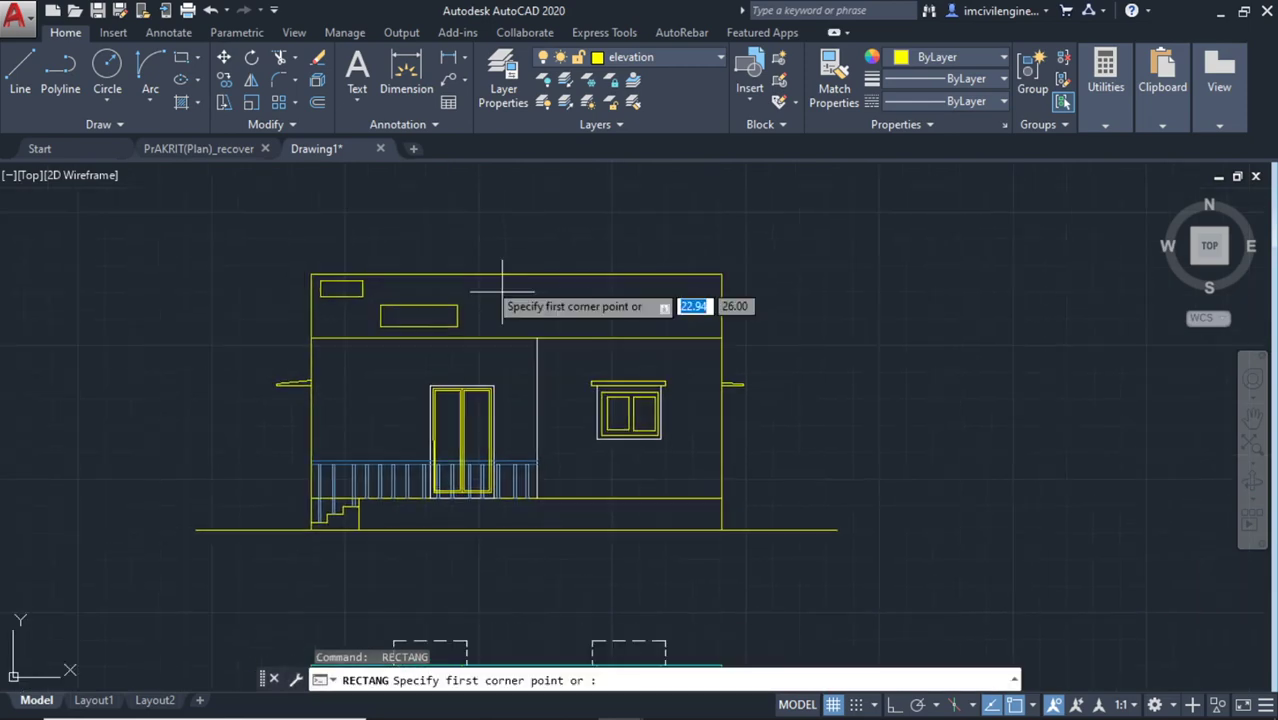
pyautogui.scroll(3, 485, 281)
pyautogui.click(450, 284)
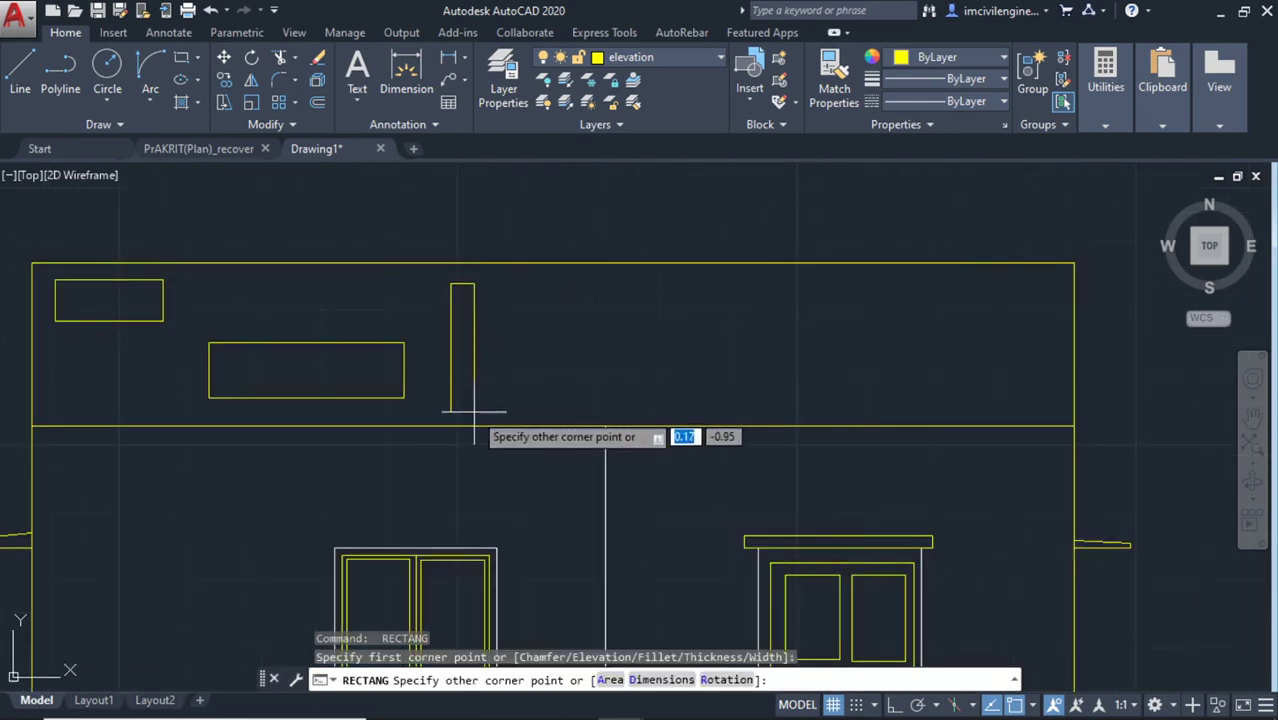
pyautogui.click(474, 410)
# Add a long horizontal parapet panel with a small vertical panel below it
pyautogui.press('Return')
pyautogui.scroll(-2, 660, 340)
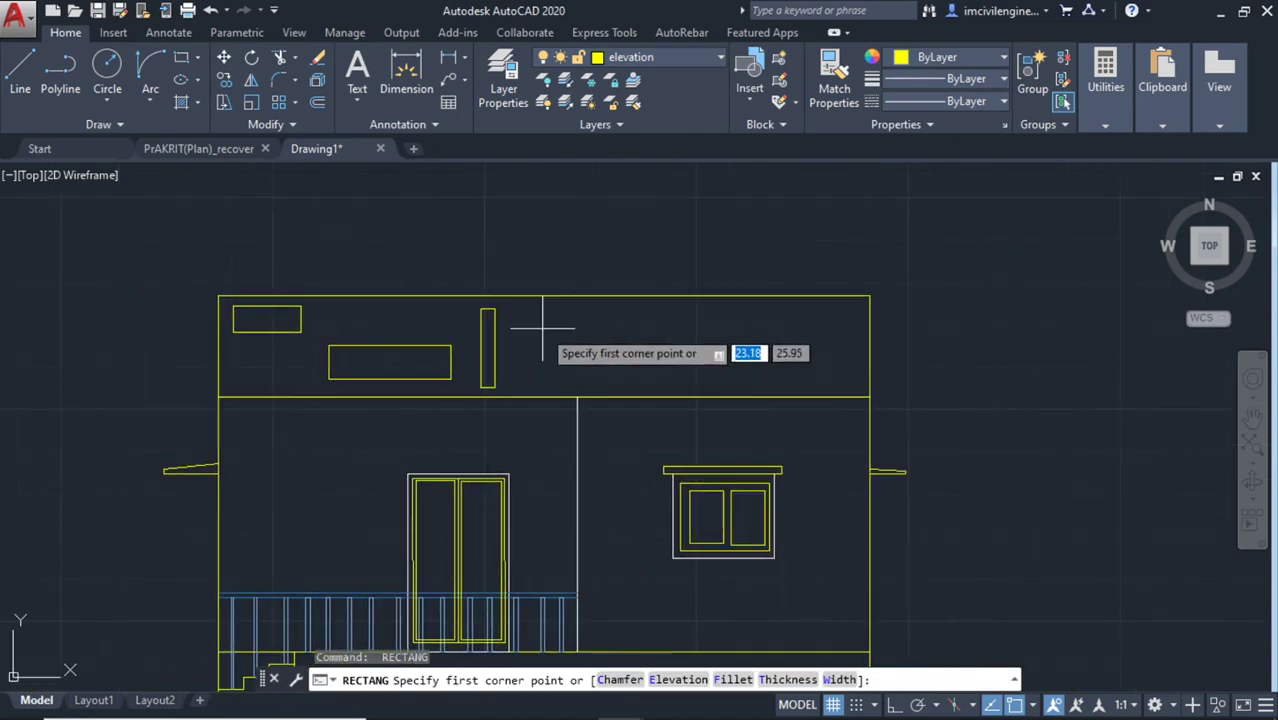
pyautogui.scroll(2, 531, 326)
pyautogui.click(484, 314)
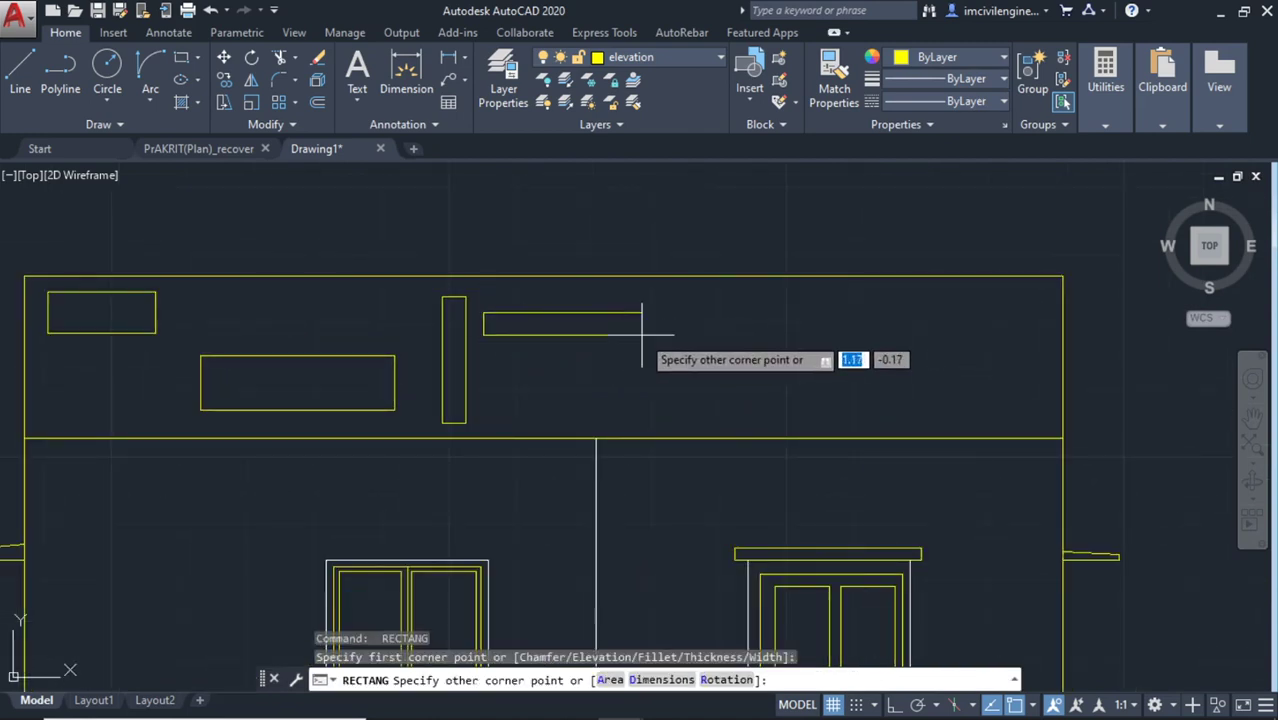
pyautogui.click(724, 337)
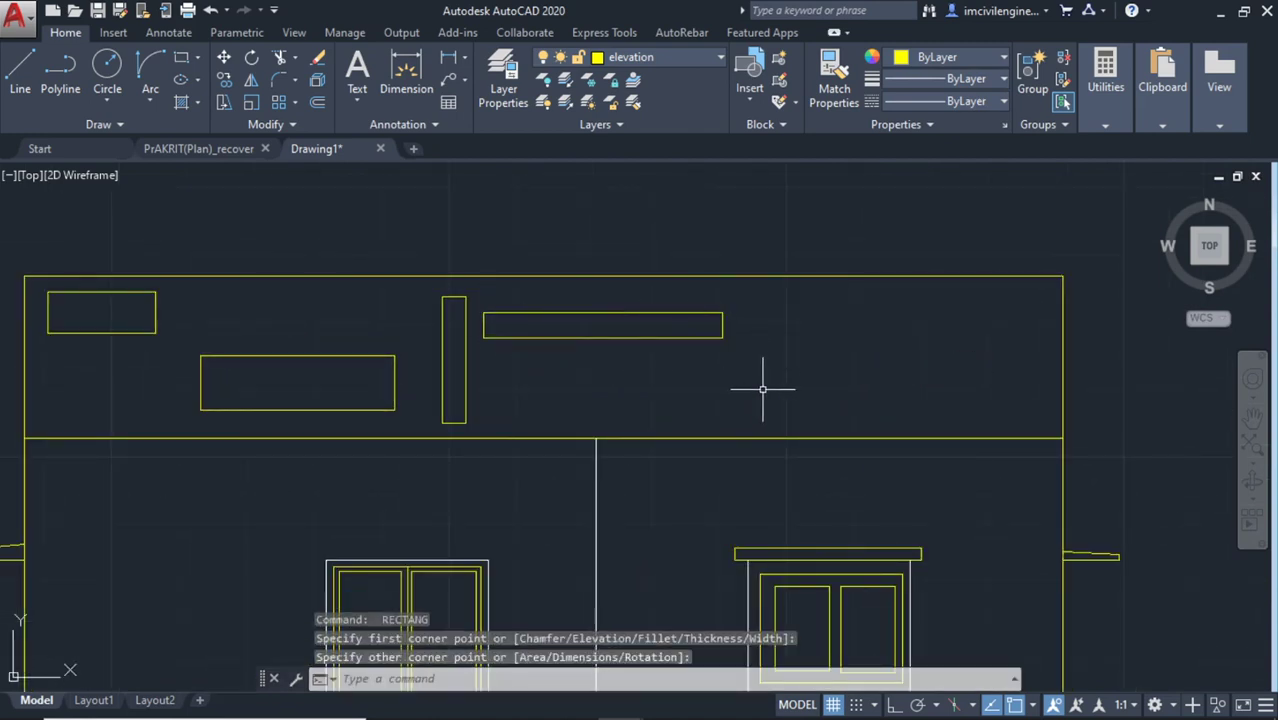
pyautogui.moveTo(740, 386); pyautogui.dragTo(645, 360, button='middle')
pyautogui.press('Return')
pyautogui.click(612, 385)
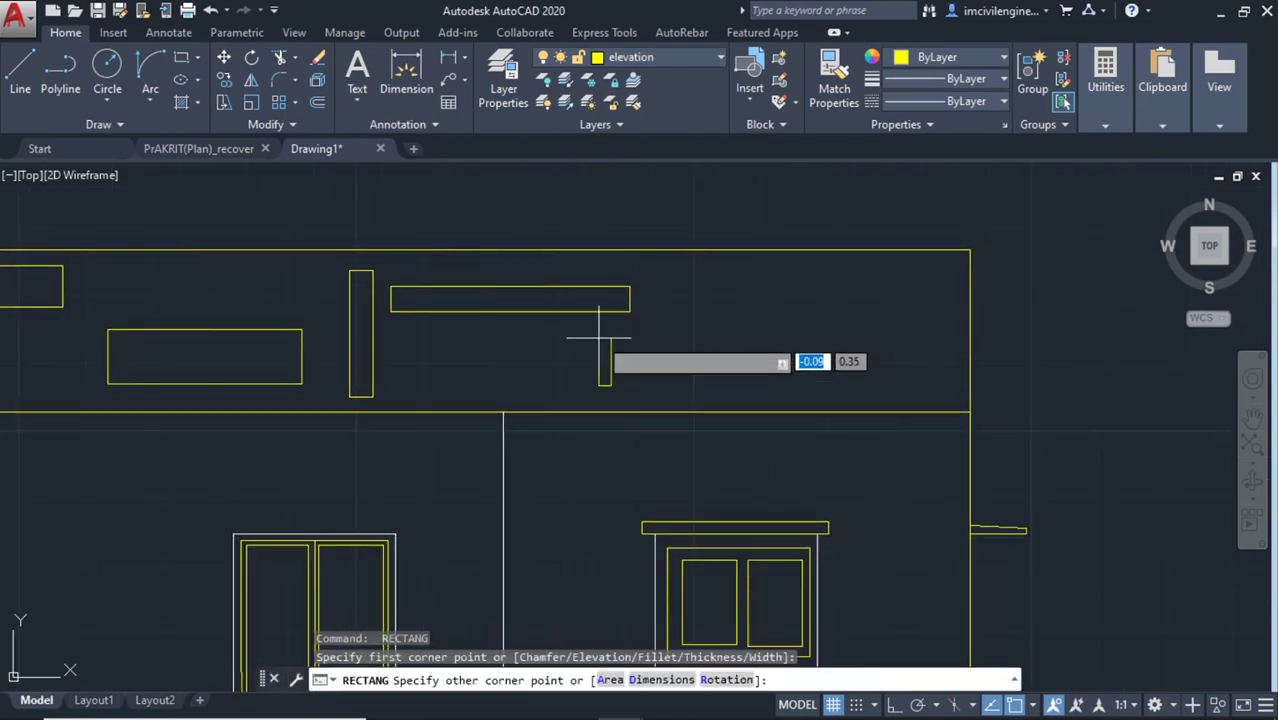
pyautogui.click(593, 322)
# Add a tall panel and a horizontal panel at the right end of the parapet
pyautogui.scroll(-2, 700, 350)
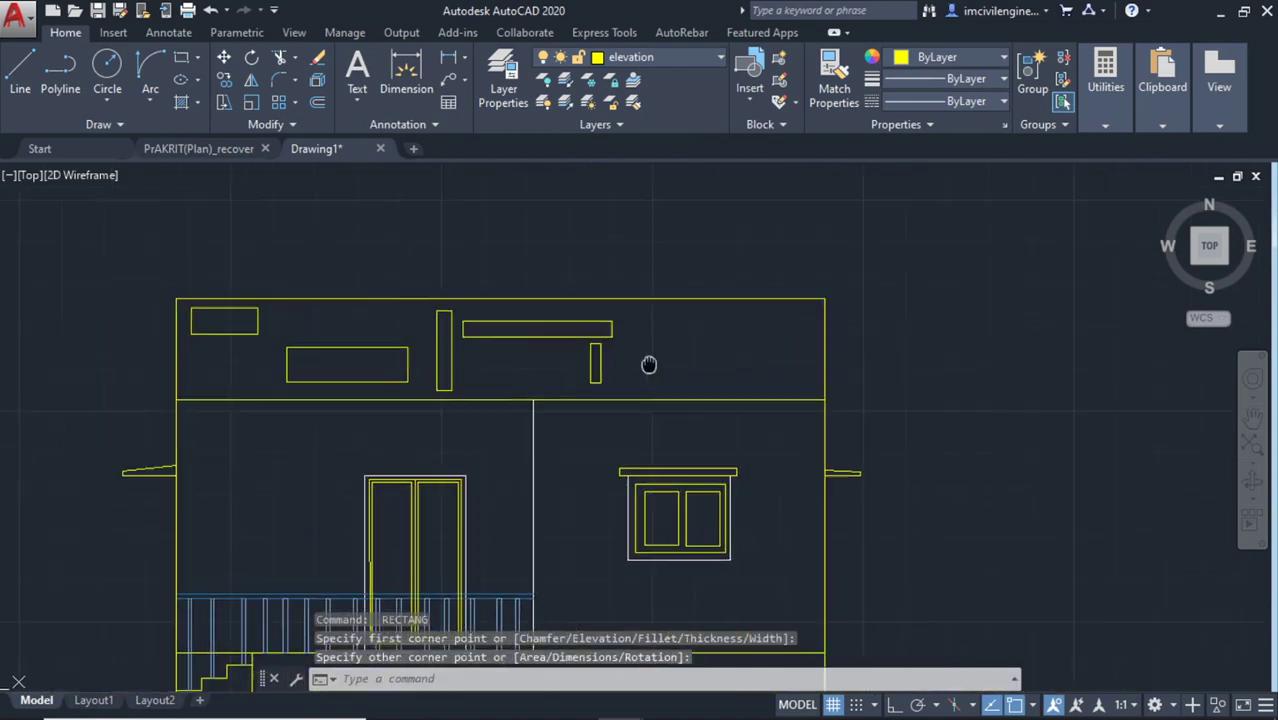
pyautogui.scroll(-5, 670, 362)
pyautogui.scroll(2, 693, 295)
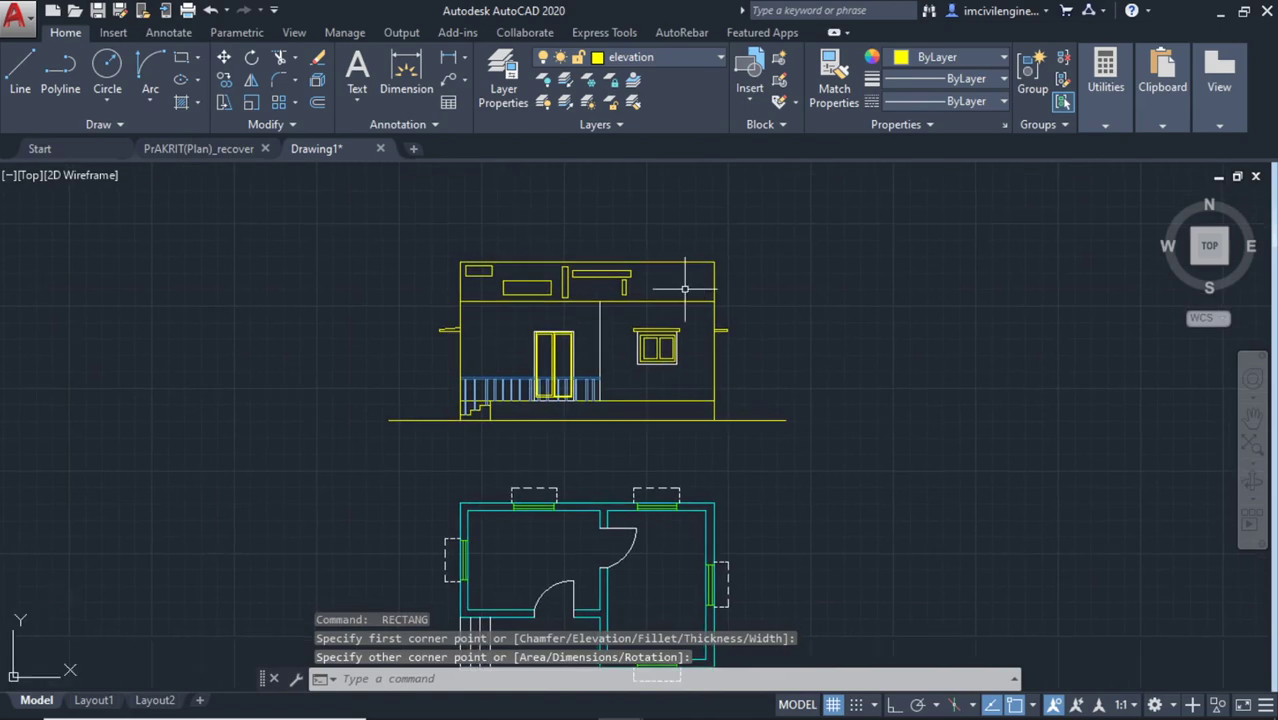
pyautogui.scroll(3, 690, 300)
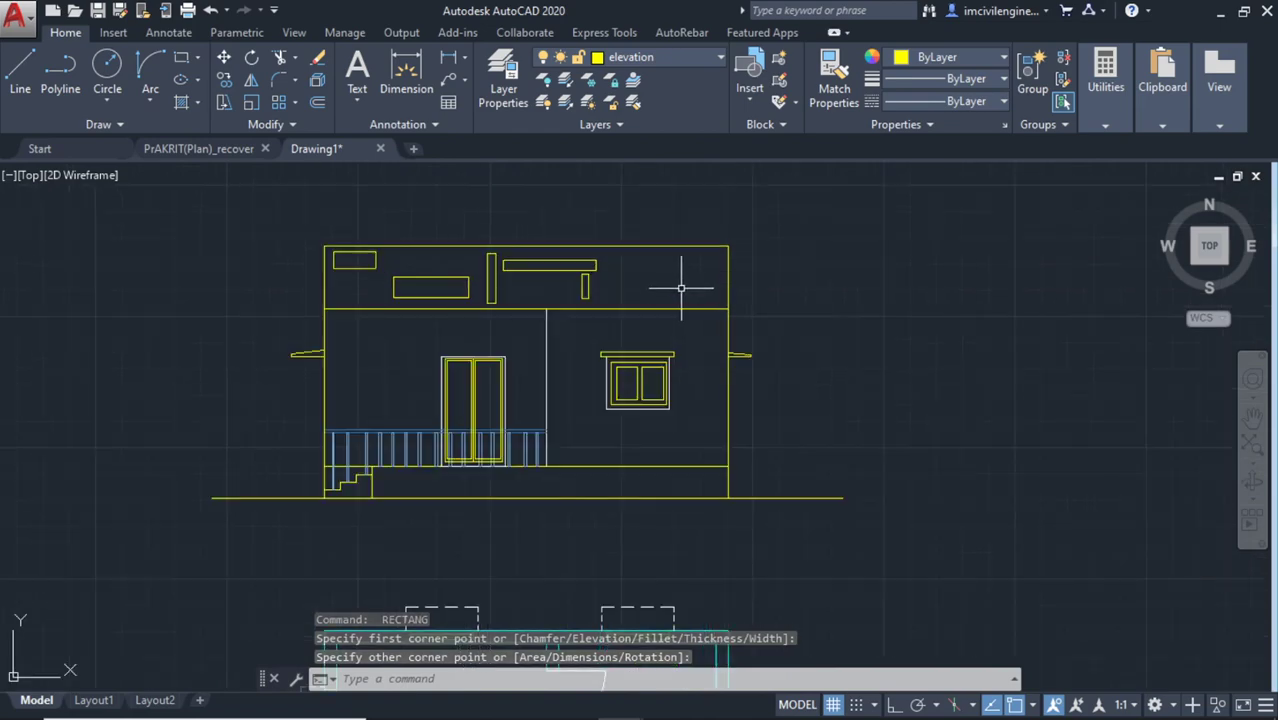
pyautogui.click(625, 252)
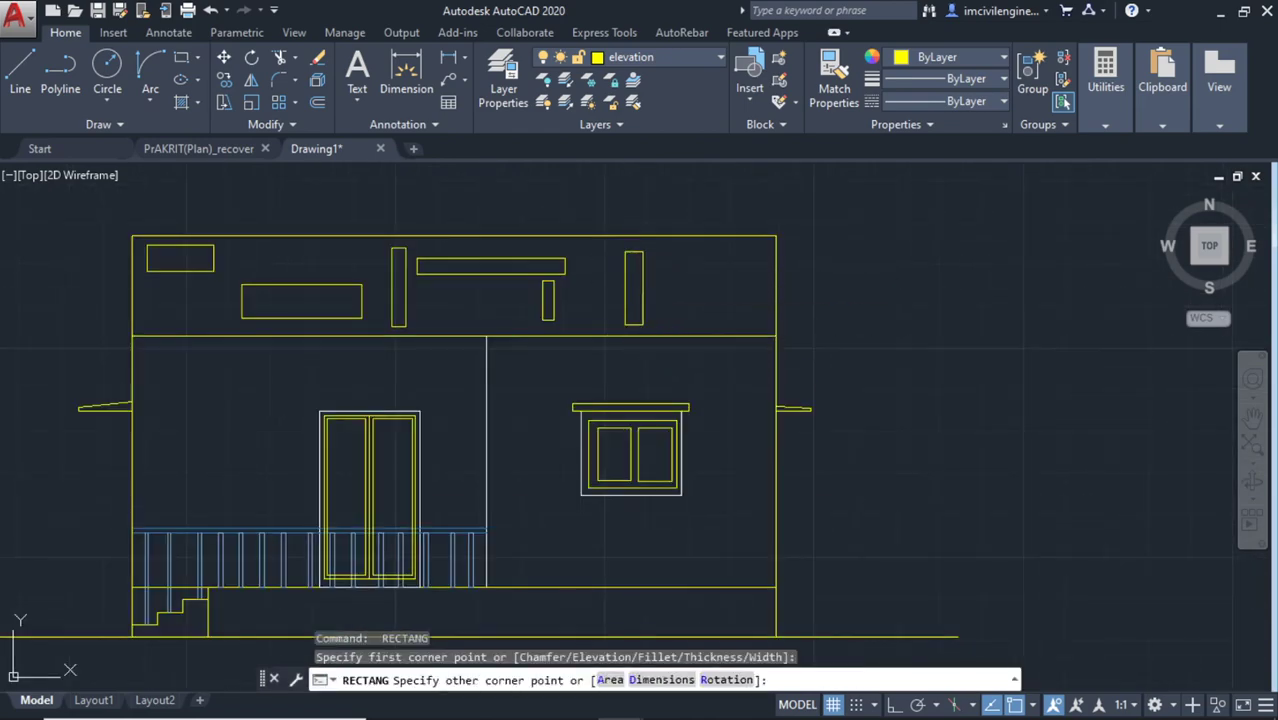
pyautogui.click(643, 323)
pyautogui.press('Return')
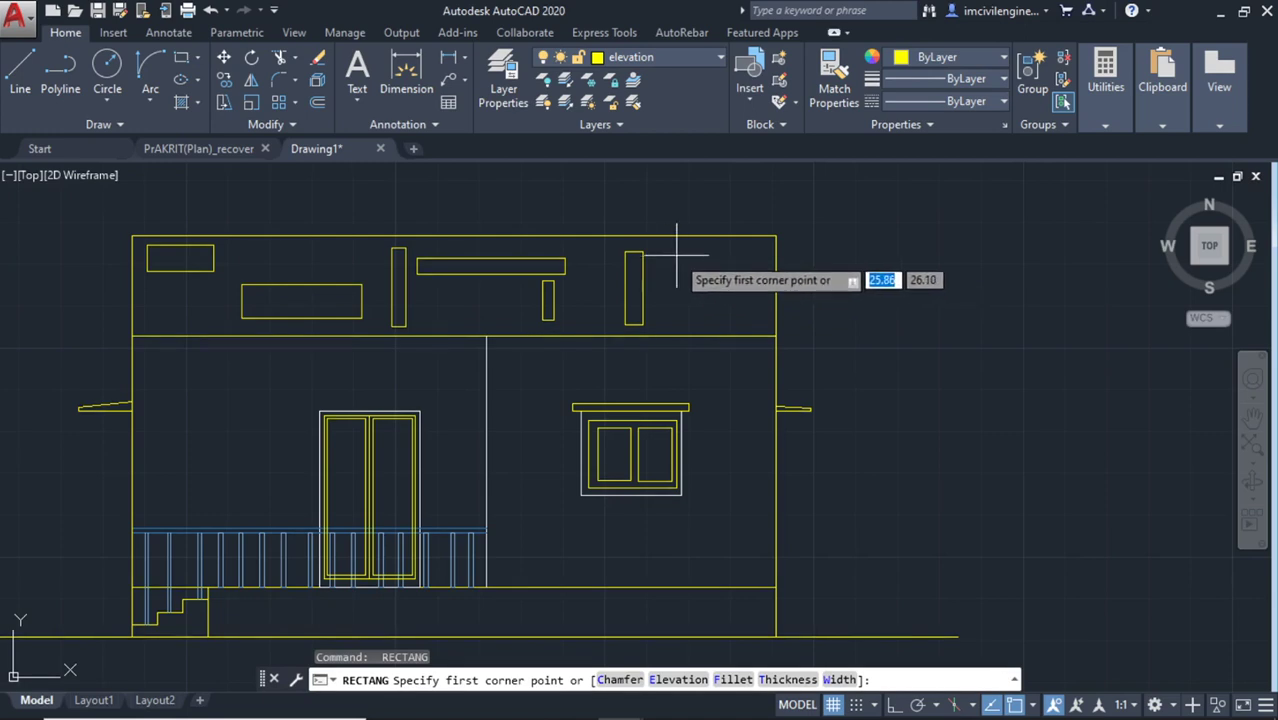
pyautogui.click(676, 256)
pyautogui.click(762, 272)
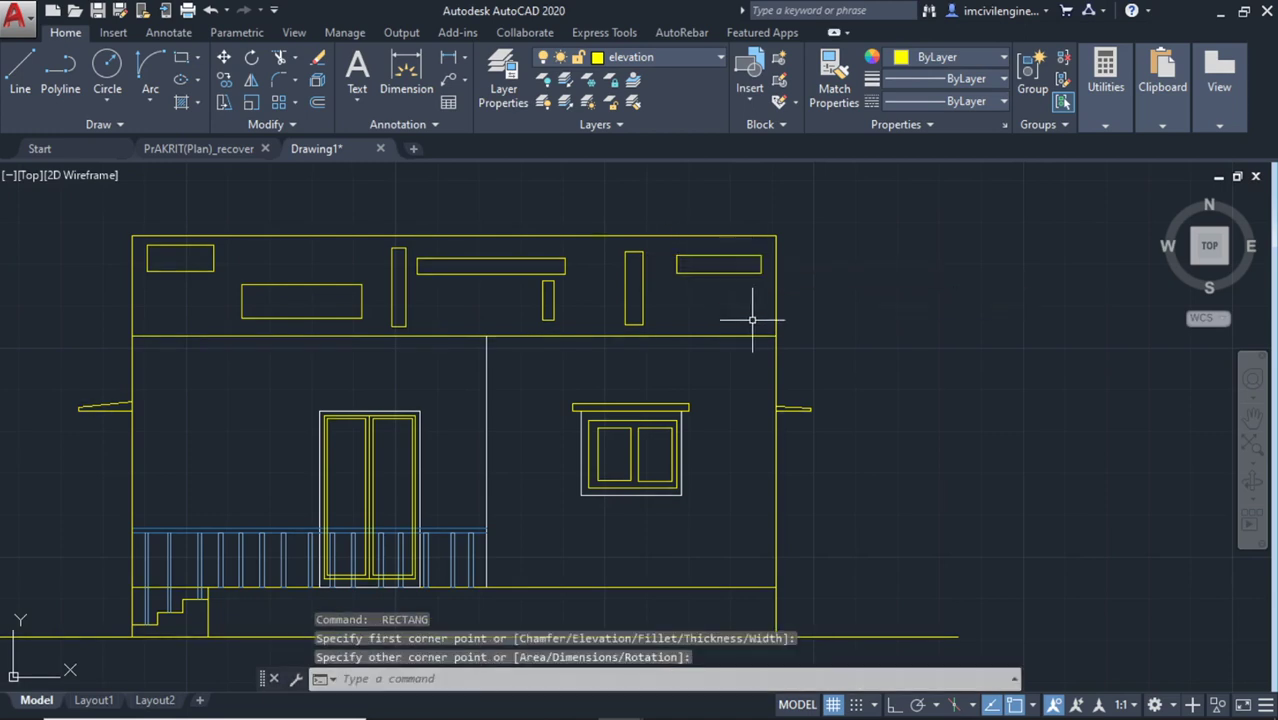
pyautogui.scroll(-1, 748, 320)
pyautogui.scroll(-2, 830, 322)
# Zoom and pan down to bring the whole two-room floor plan into view
pyautogui.scroll(-3, 862, 322)
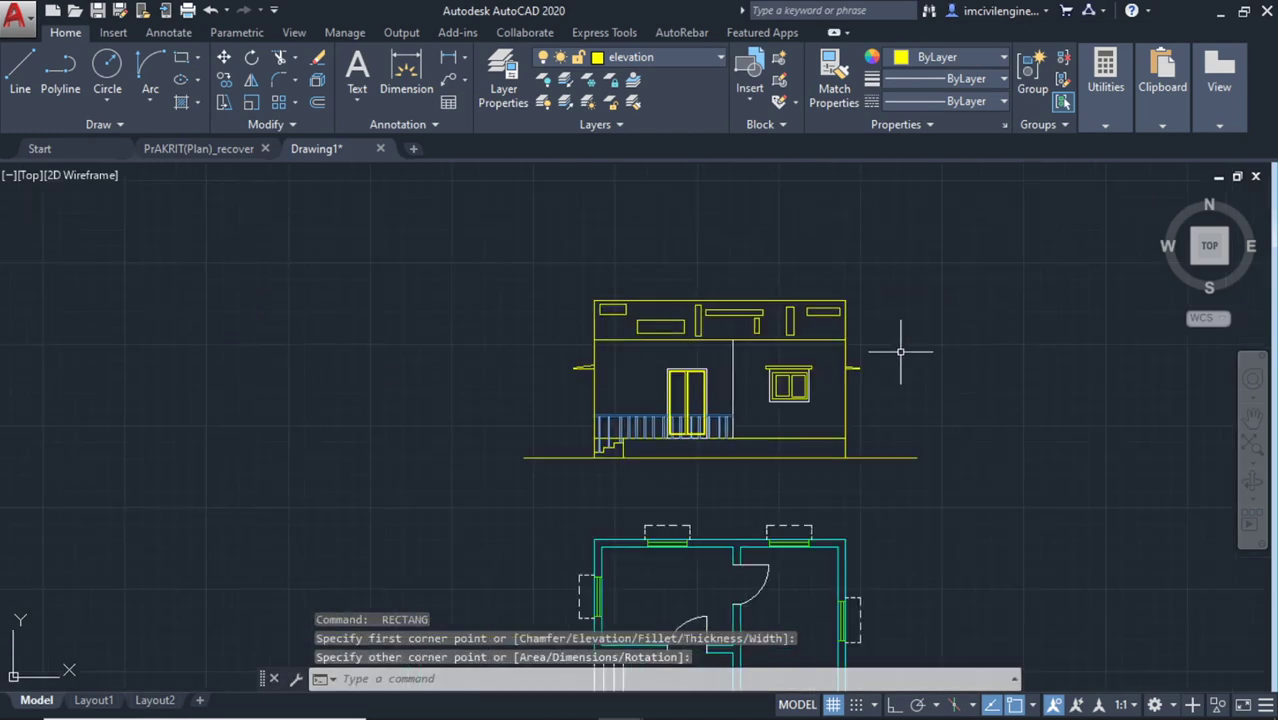
pyautogui.scroll(3, 682, 400)
pyautogui.scroll(-3, 656, 440)
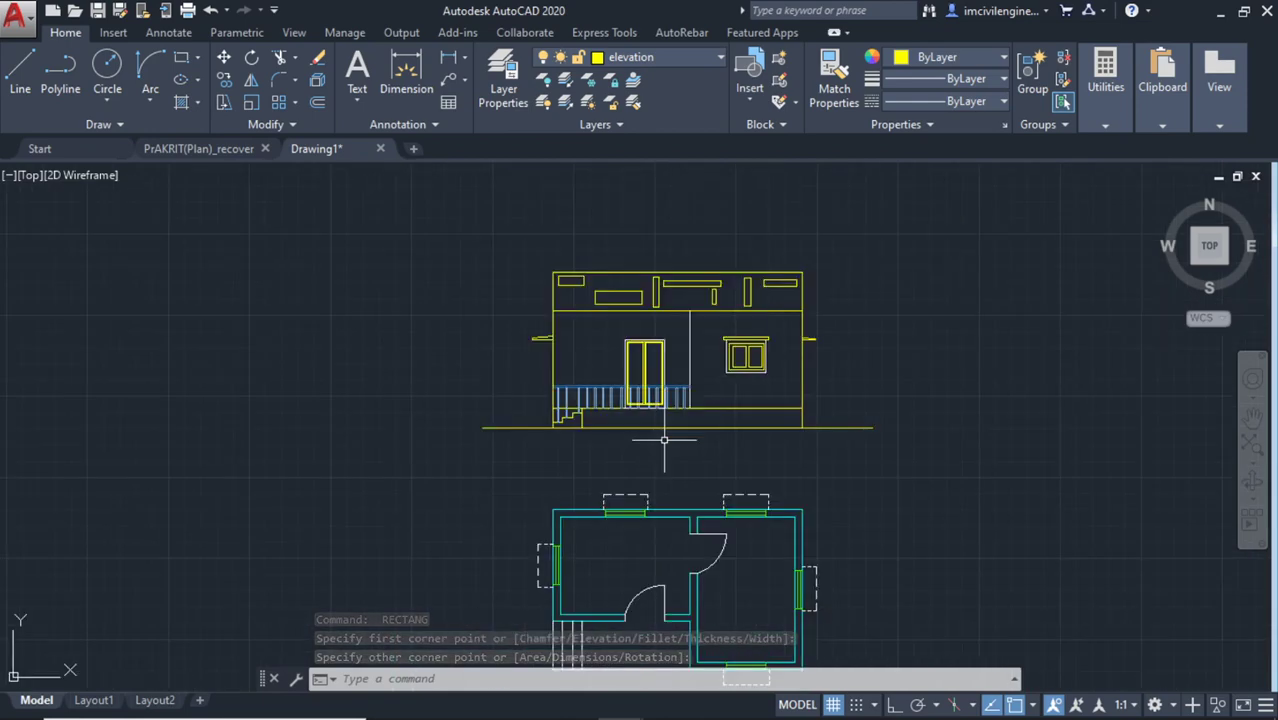
pyautogui.scroll(1, 668, 462)
pyautogui.scroll(-1, 609, 463)
pyautogui.scroll(2, 609, 463)
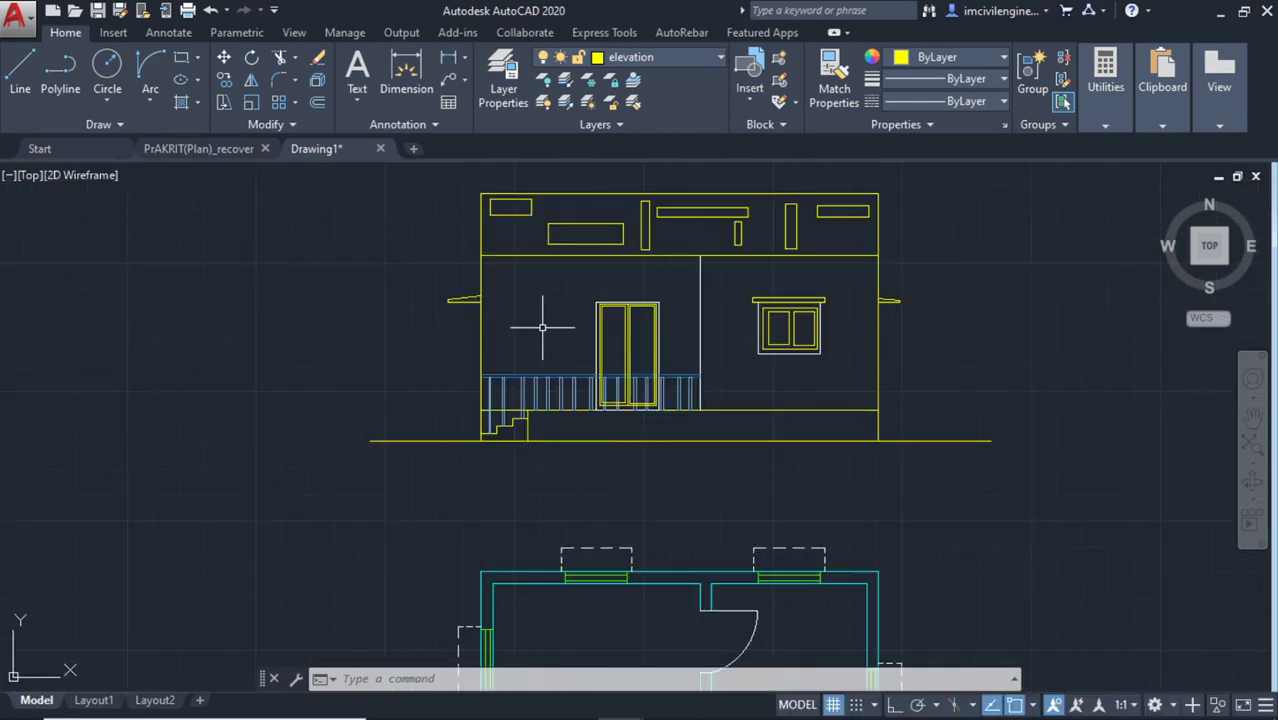
pyautogui.scroll(-1, 502, 342)
pyautogui.scroll(-1, 535, 418)
pyautogui.moveTo(542, 450); pyautogui.dragTo(565, 354, button='middle')
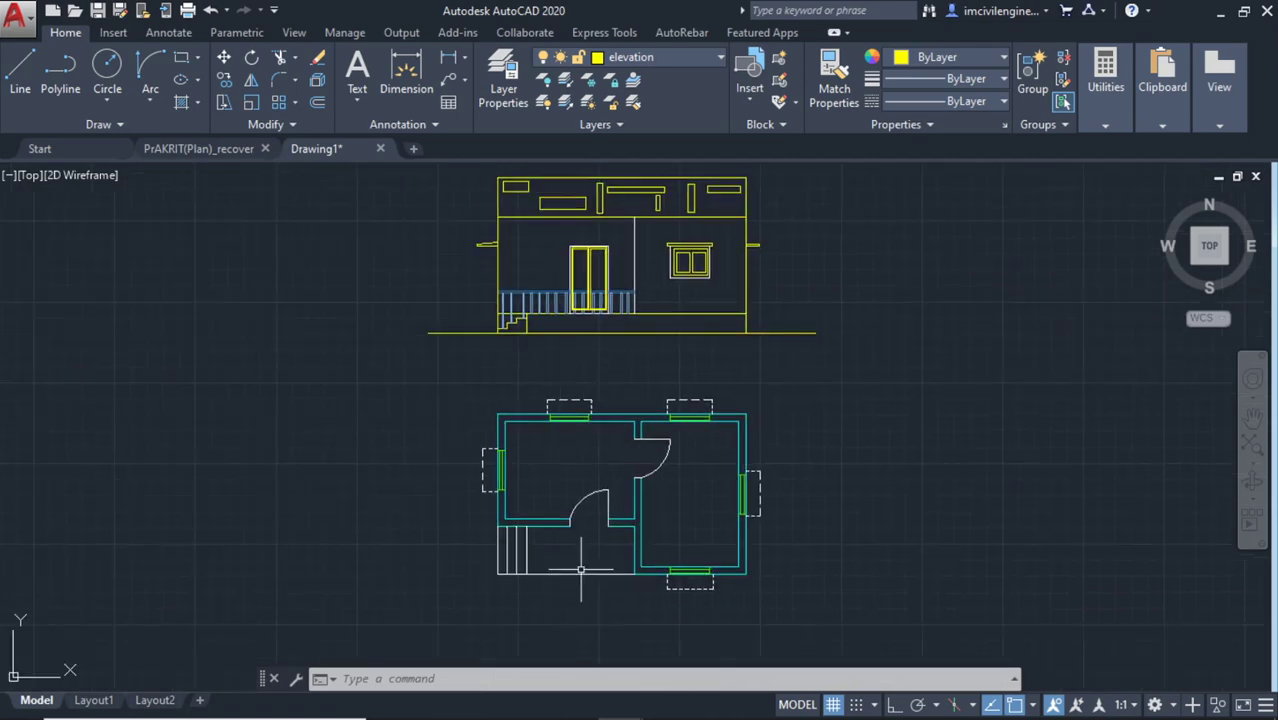
# Recentre the view and select the entire floor plan with a right-to-left crossing window
pyautogui.scroll(2, 541, 280)
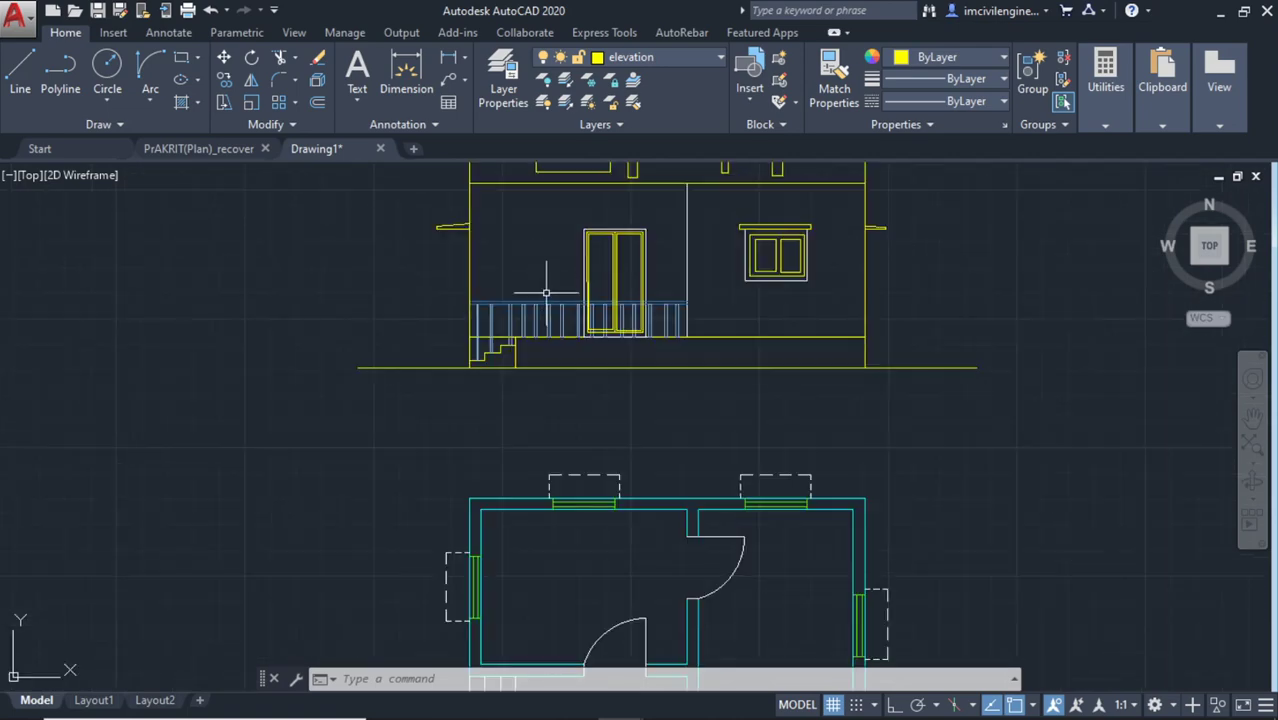
pyautogui.scroll(2, 584, 292)
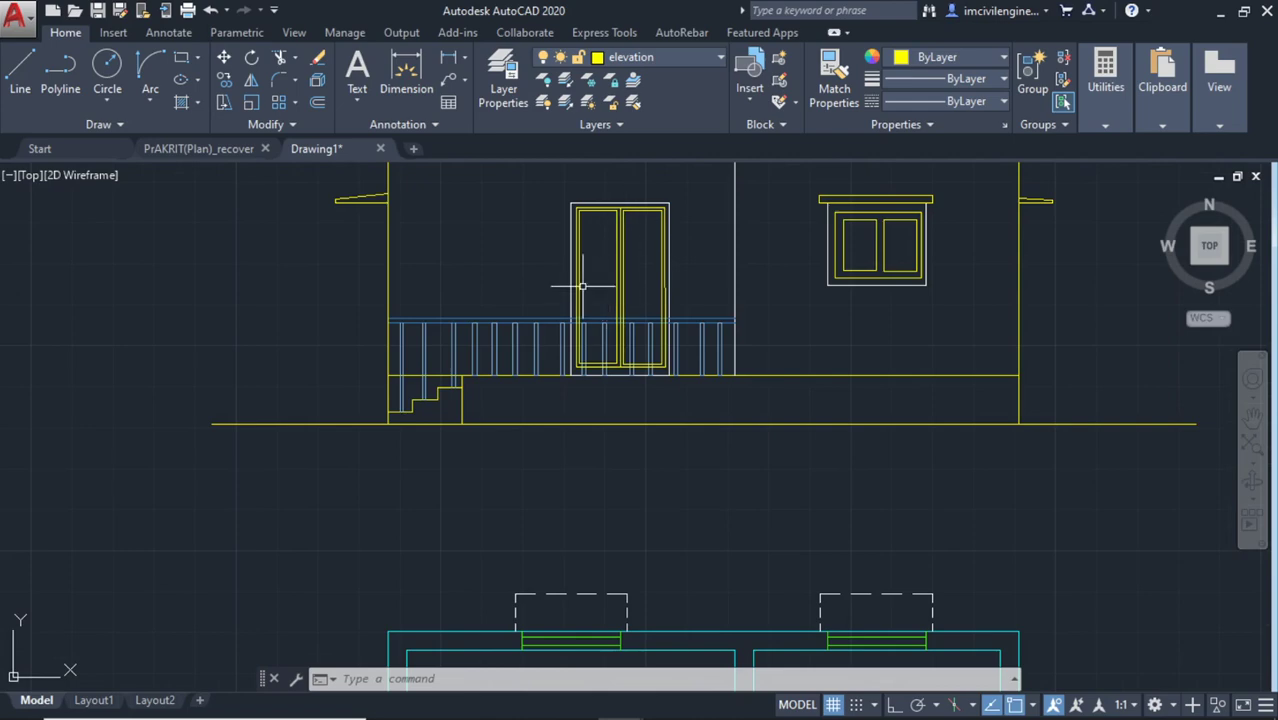
pyautogui.scroll(-2, 583, 286)
pyautogui.scroll(-3, 560, 380)
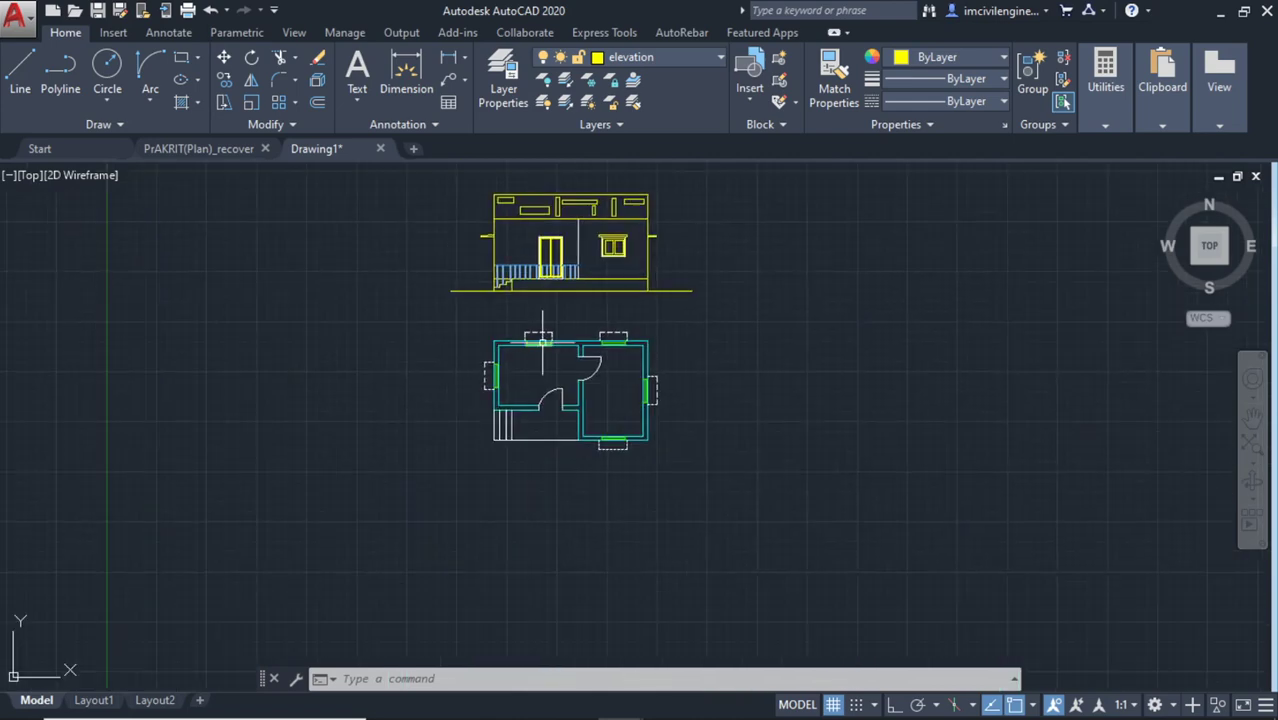
pyautogui.moveTo(540, 383); pyautogui.dragTo(526, 433, button='middle')
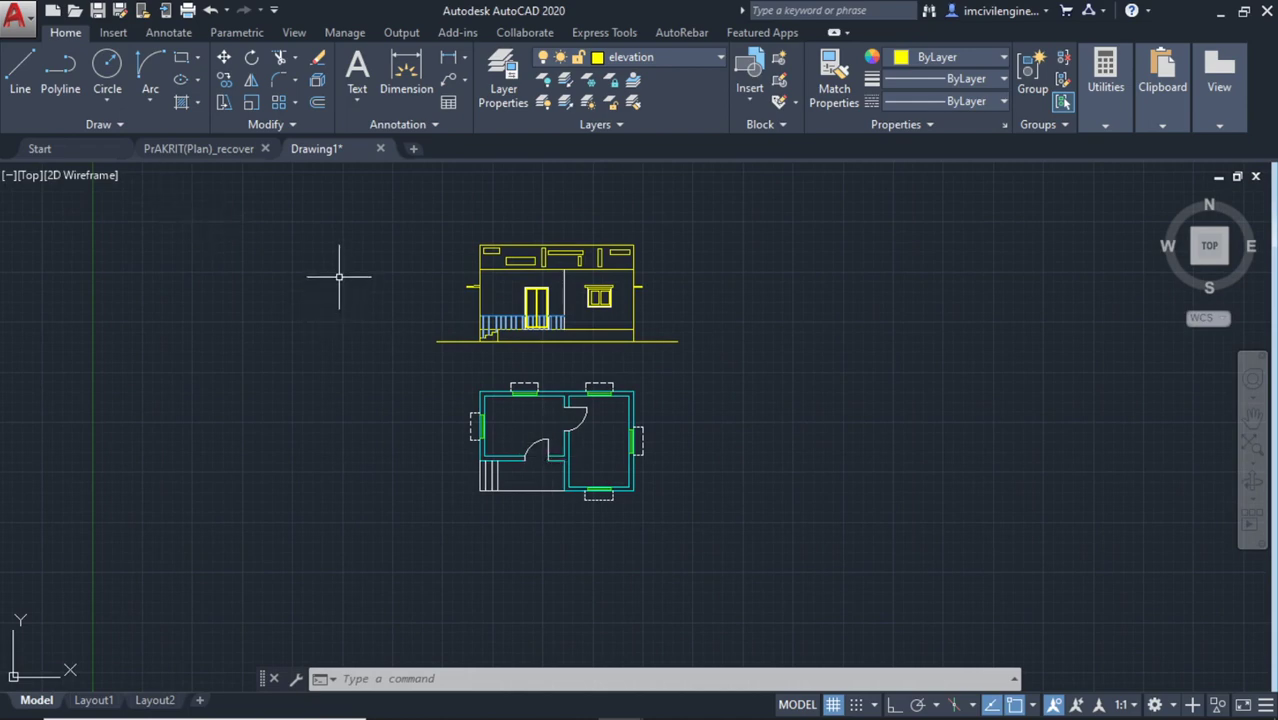
pyautogui.scroll(2, 646, 535)
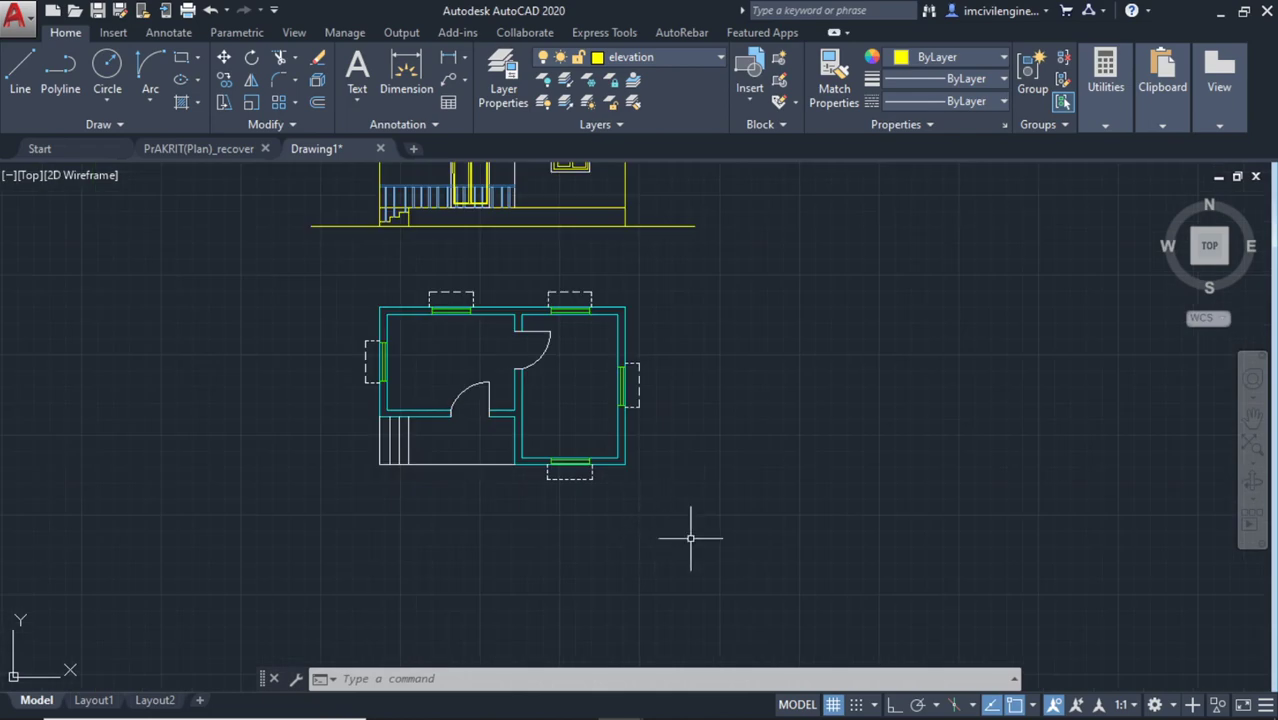
pyautogui.click(778, 563)
pyautogui.click(300, 268)
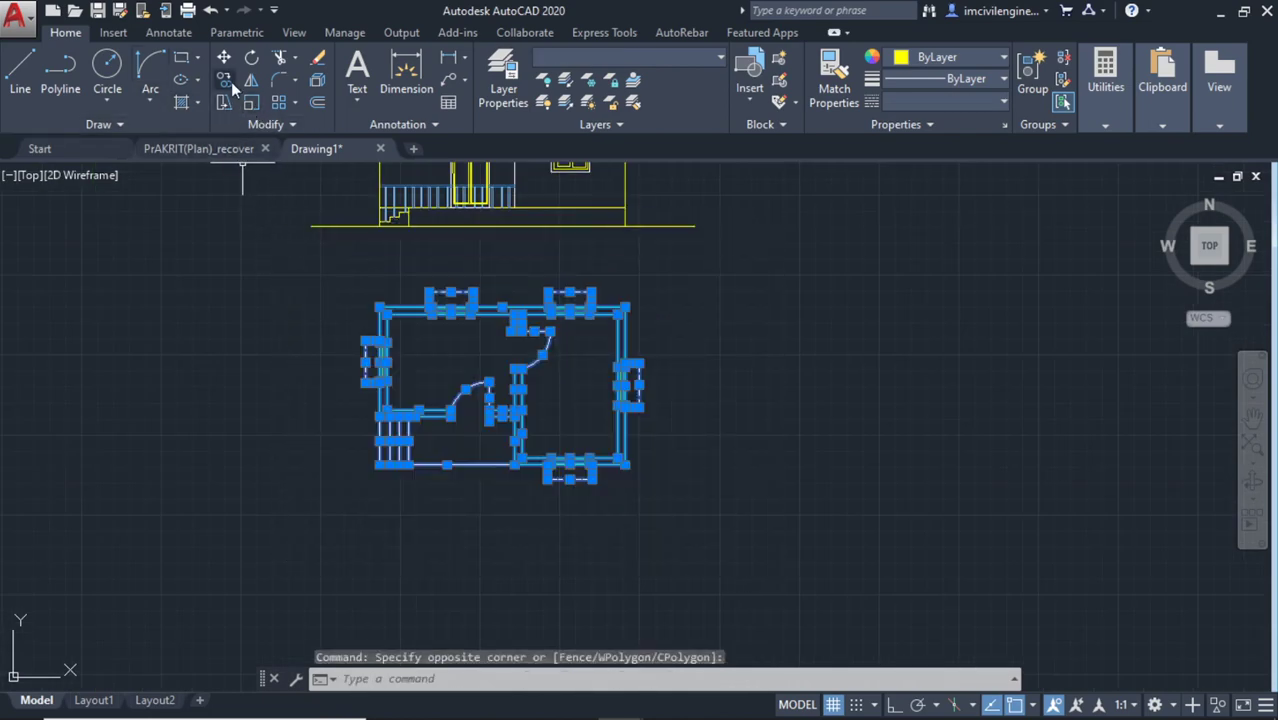
# Copy the floor plan from its lower-left corner horizontally to the right, with Ortho on
pyautogui.write('co')
pyautogui.press('Return')
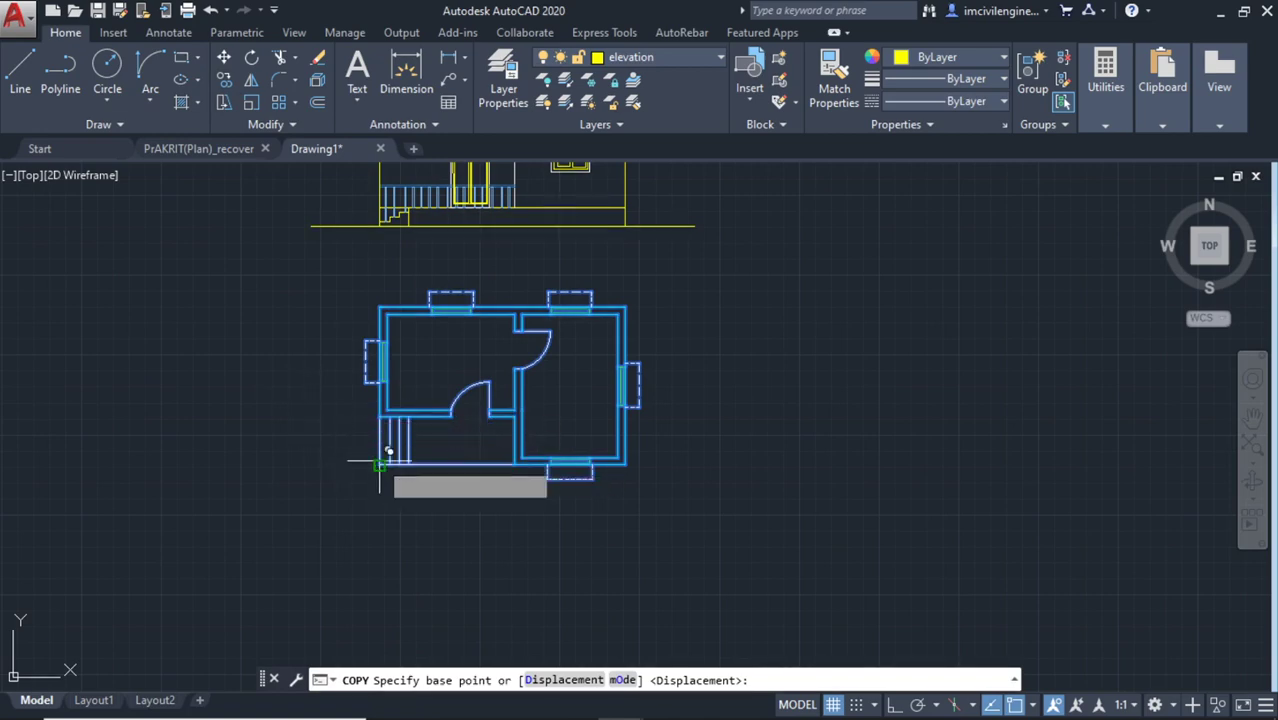
pyautogui.click(380, 463)
pyautogui.moveTo(850, 471); pyautogui.dragTo(470, 584, button='middle')
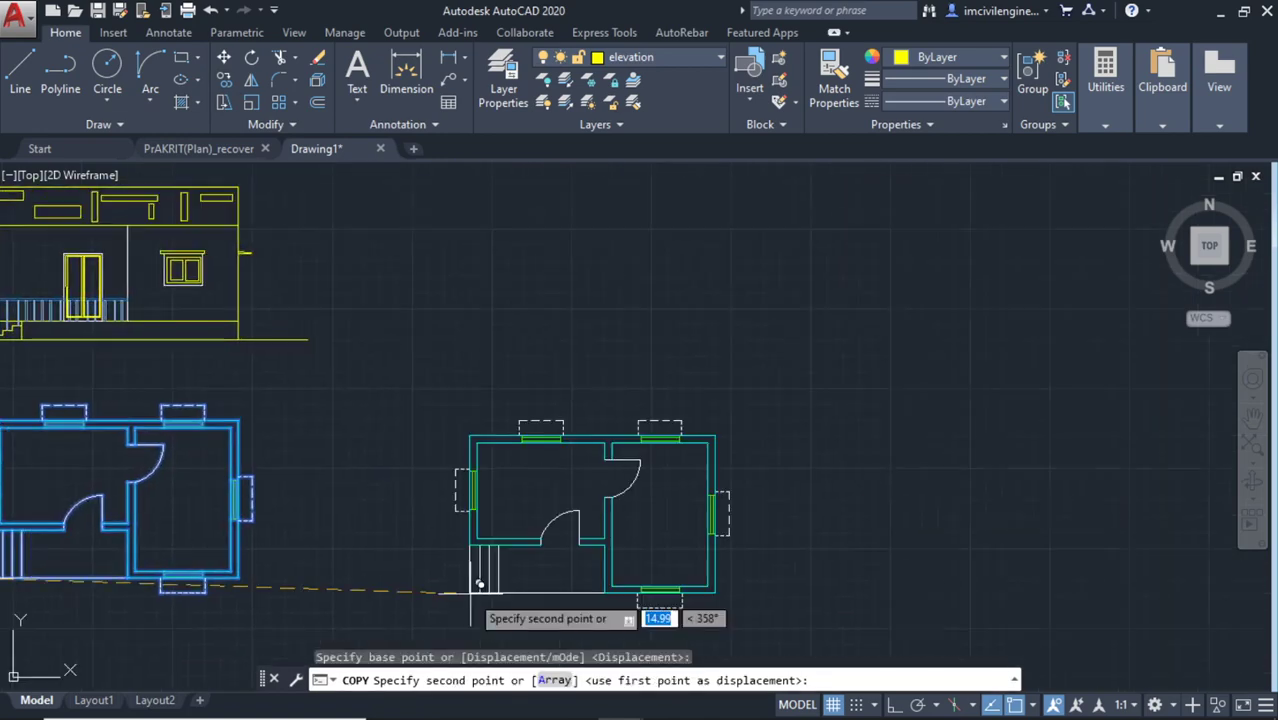
pyautogui.press('F8')
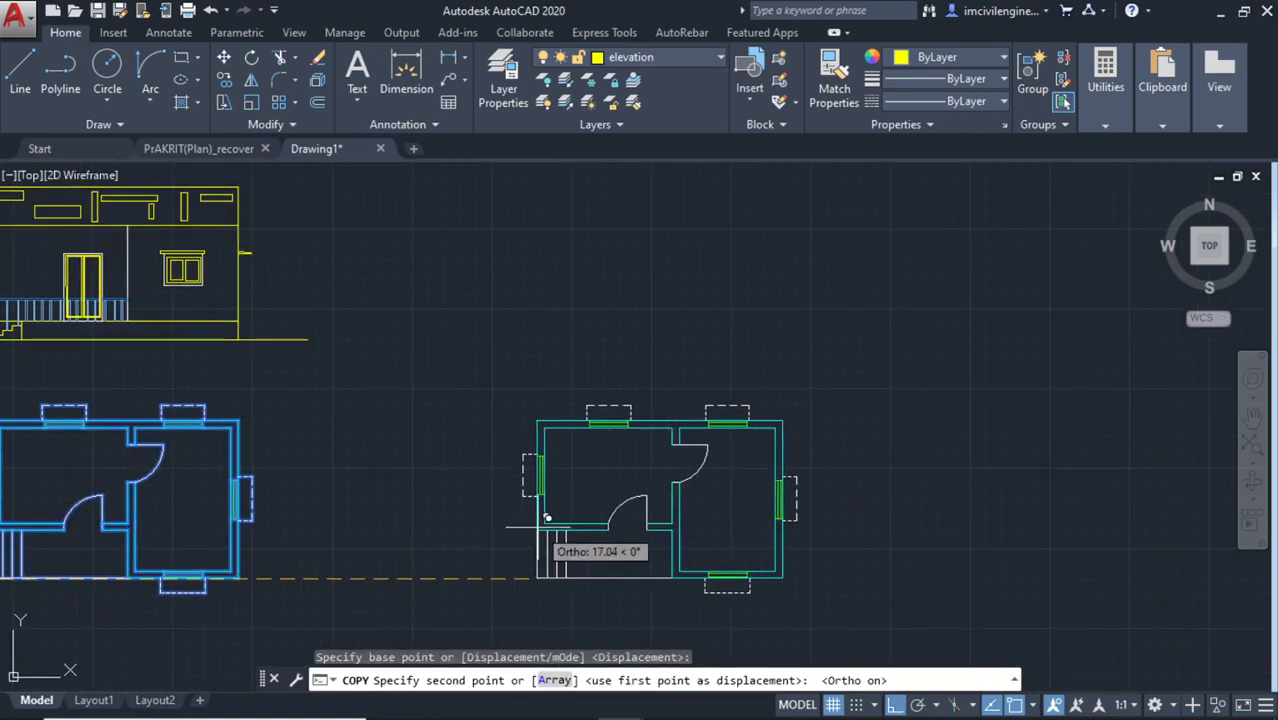
pyautogui.click(632, 528)
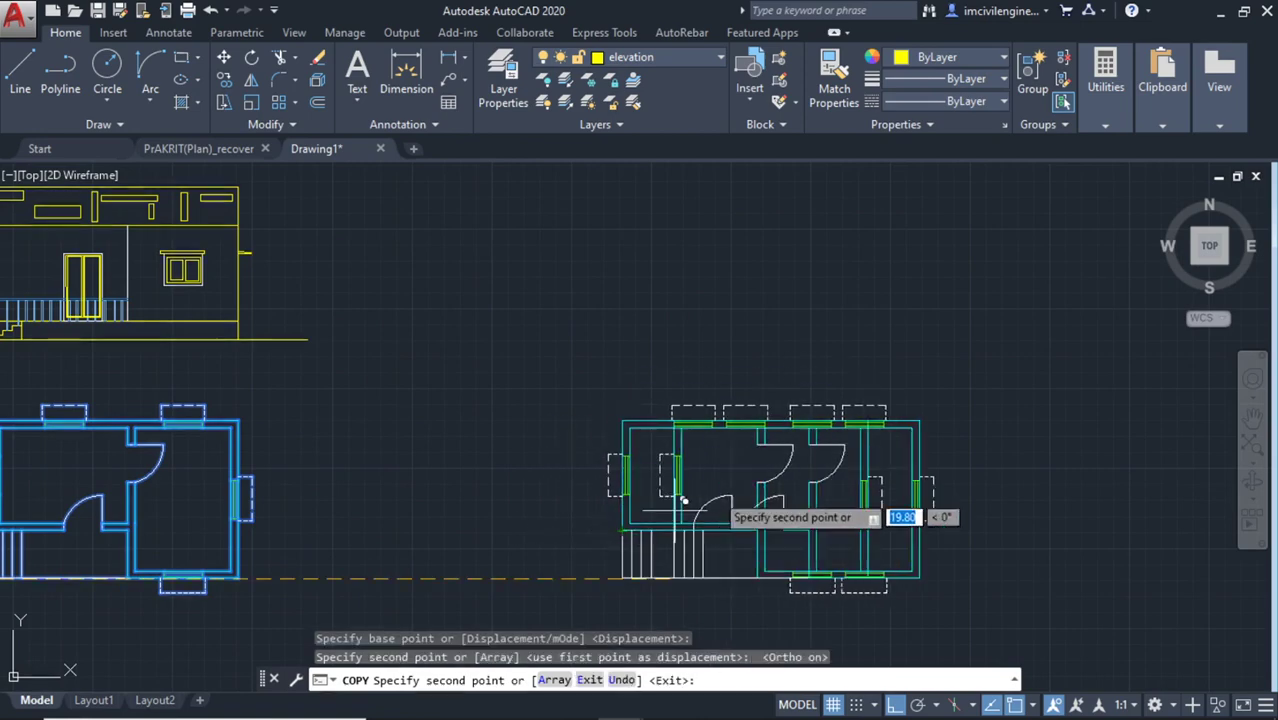
pyautogui.press('Escape')
pyautogui.moveTo(930, 452); pyautogui.dragTo(838, 468, button='middle')
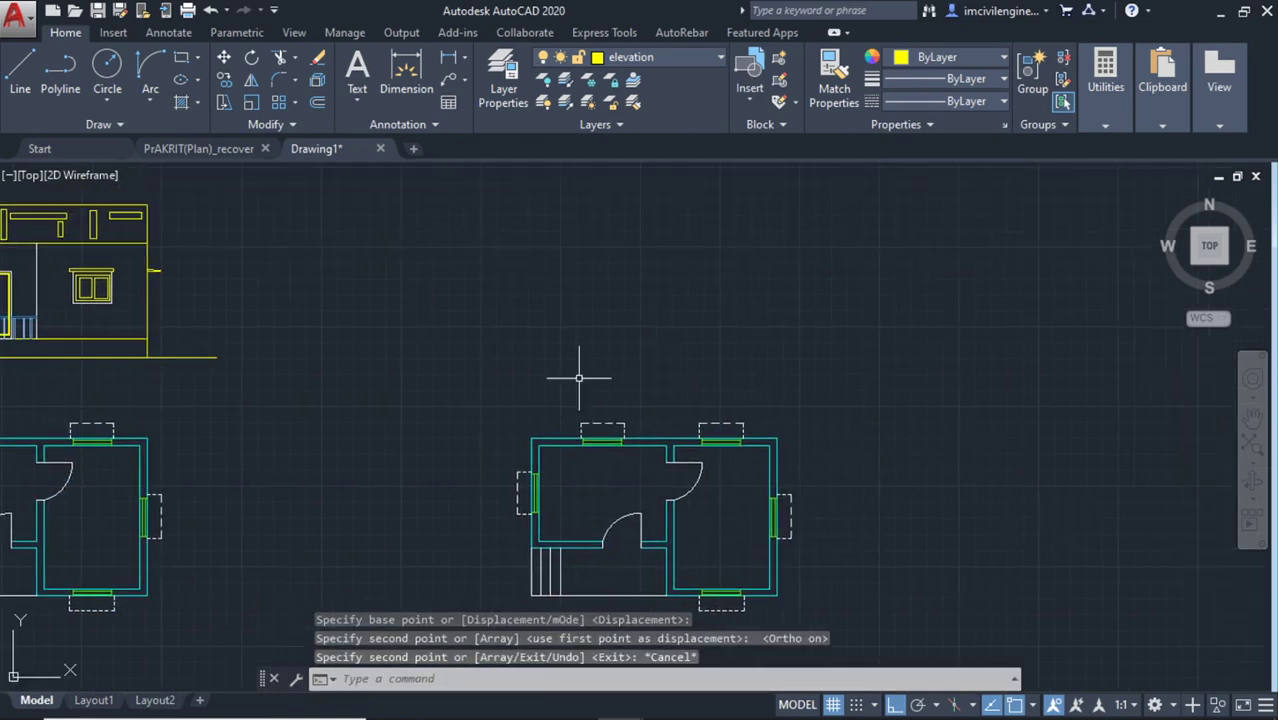
# Make layer 0 the current layer using Layer Properties and the Layer dropdown
pyautogui.click(495, 82)
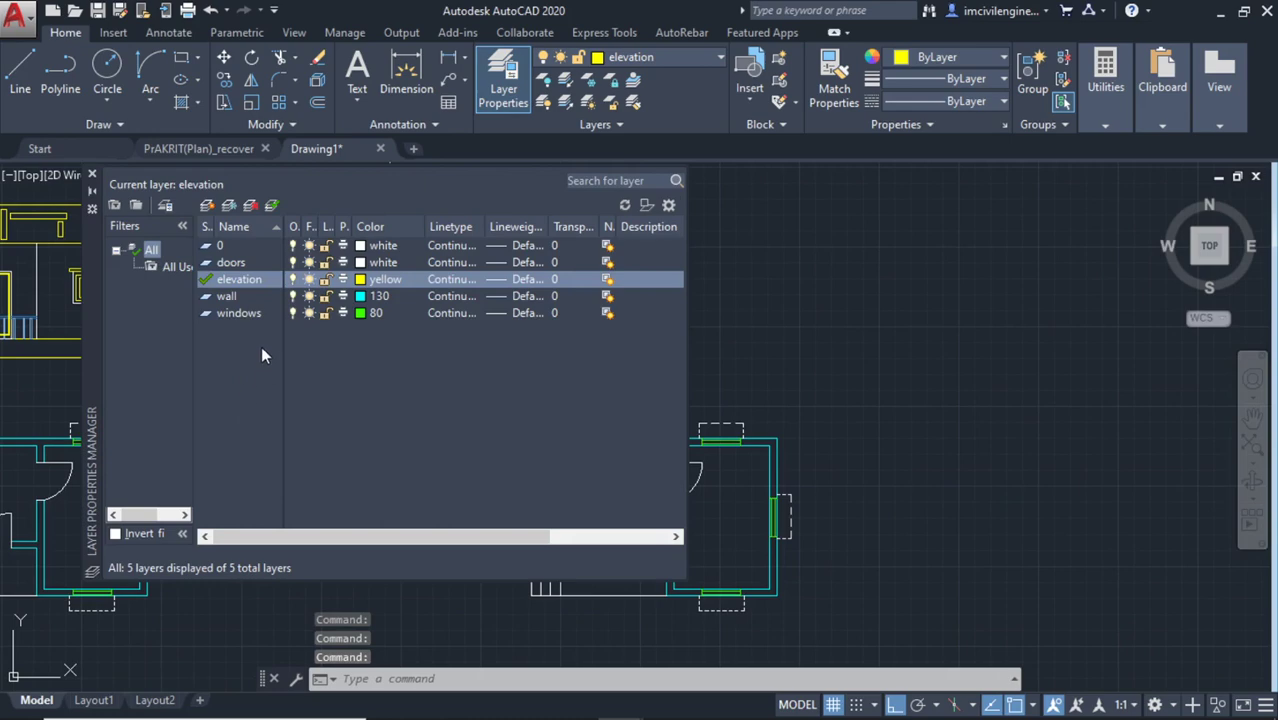
pyautogui.click(243, 249)
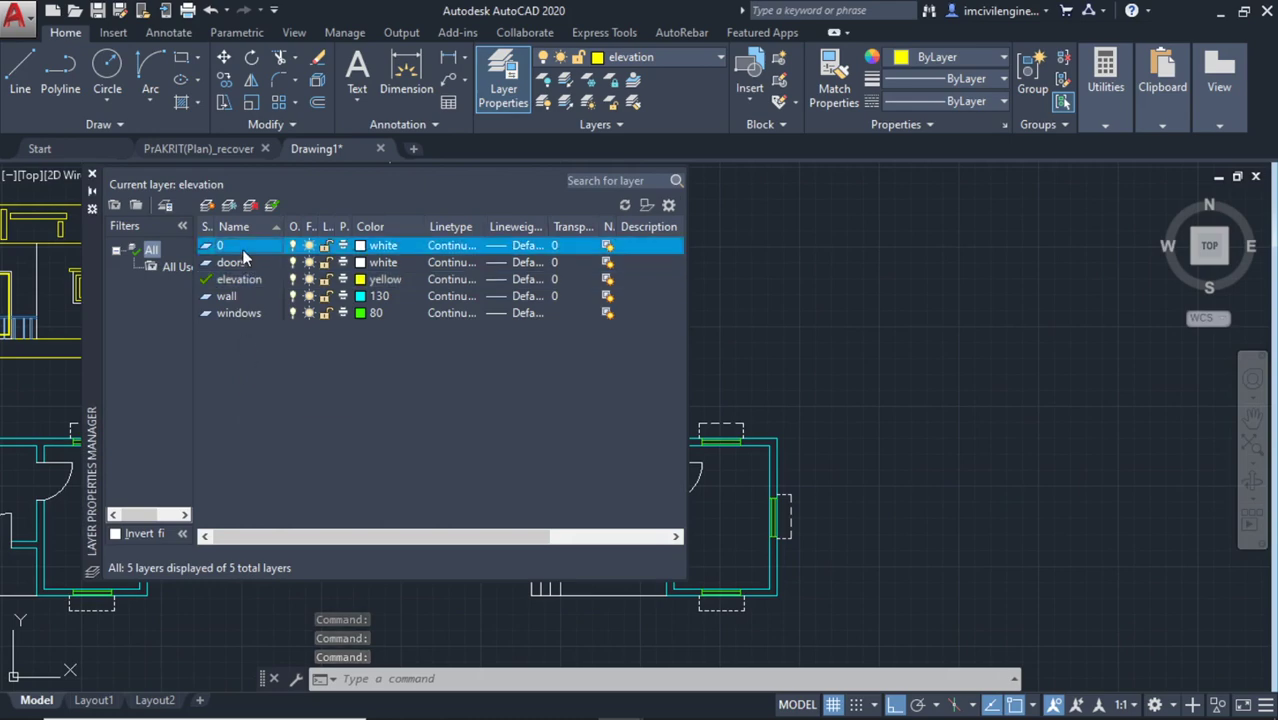
pyautogui.click(91, 177)
pyautogui.click(675, 56)
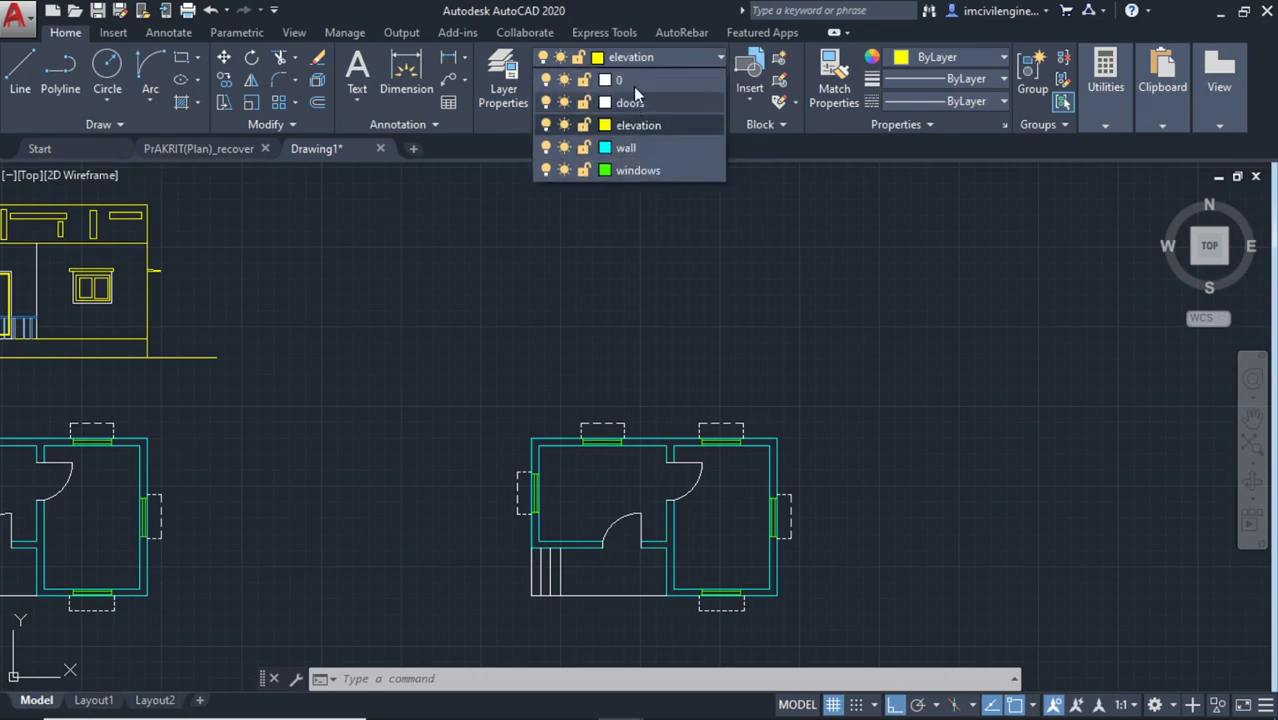
pyautogui.click(634, 84)
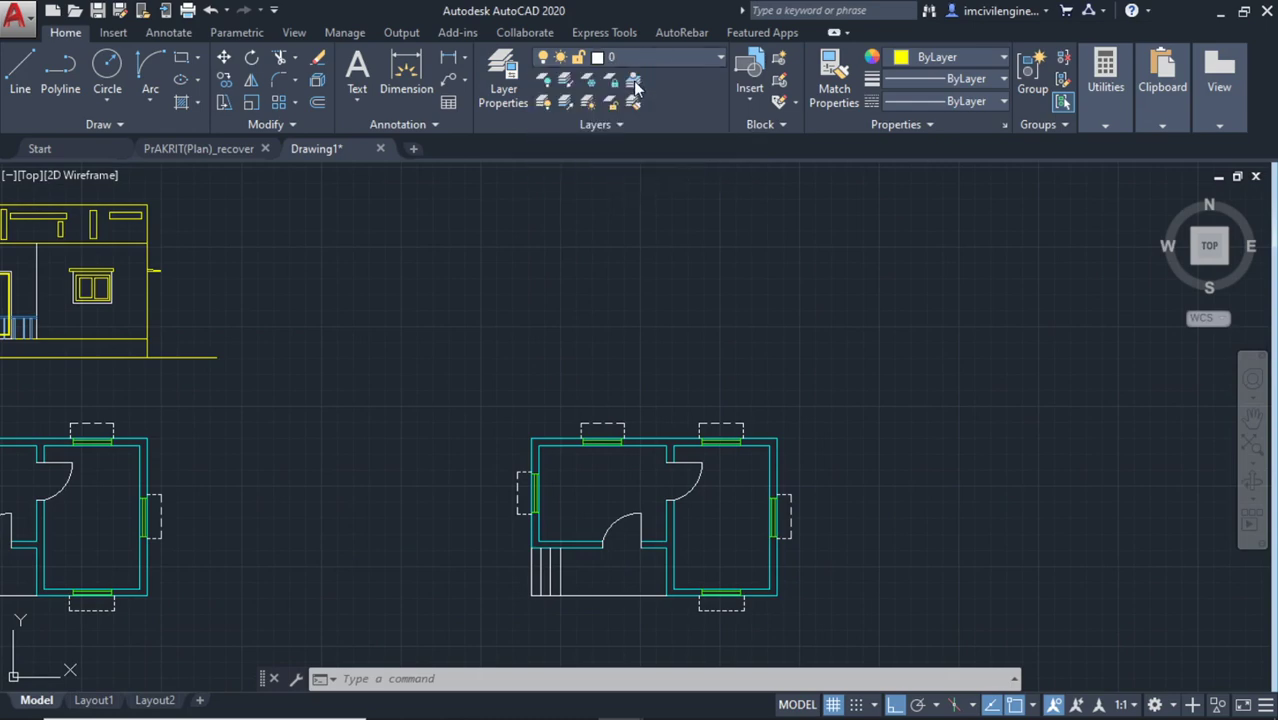
pyautogui.click(100, 125)
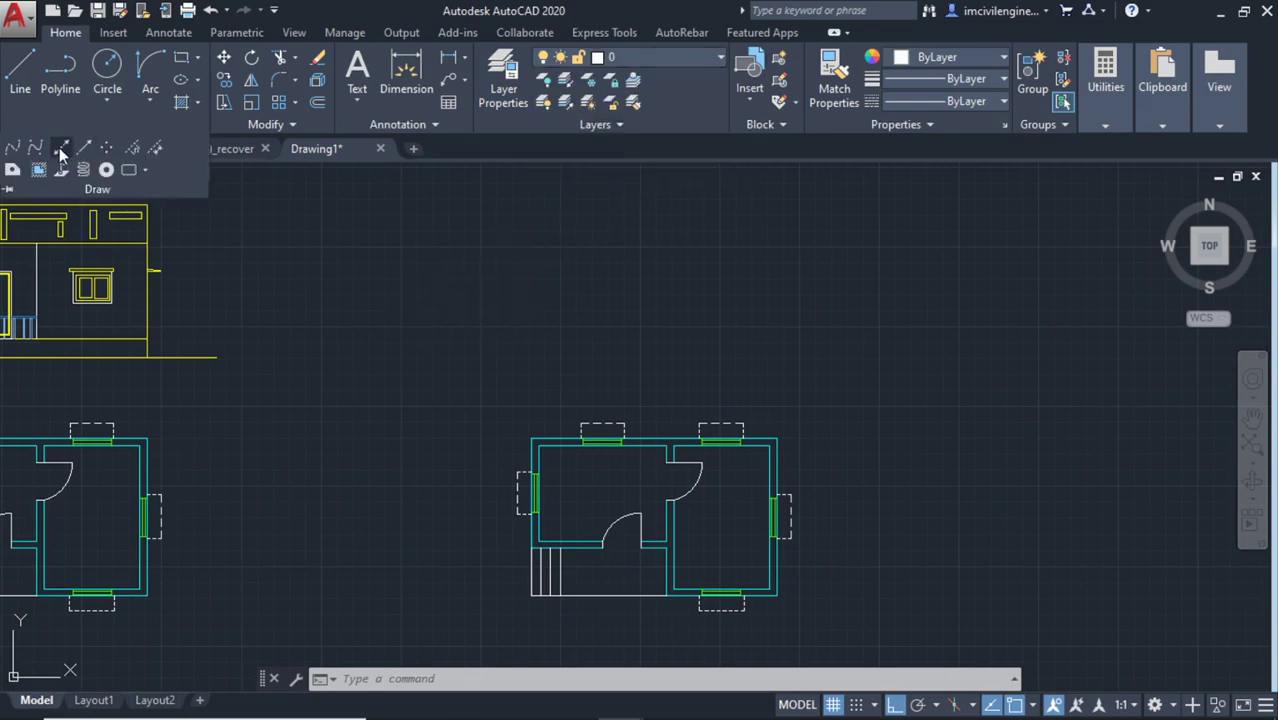
# Draw a vertical construction line through the copied plan's outer left wall corner
pyautogui.click(59, 147)
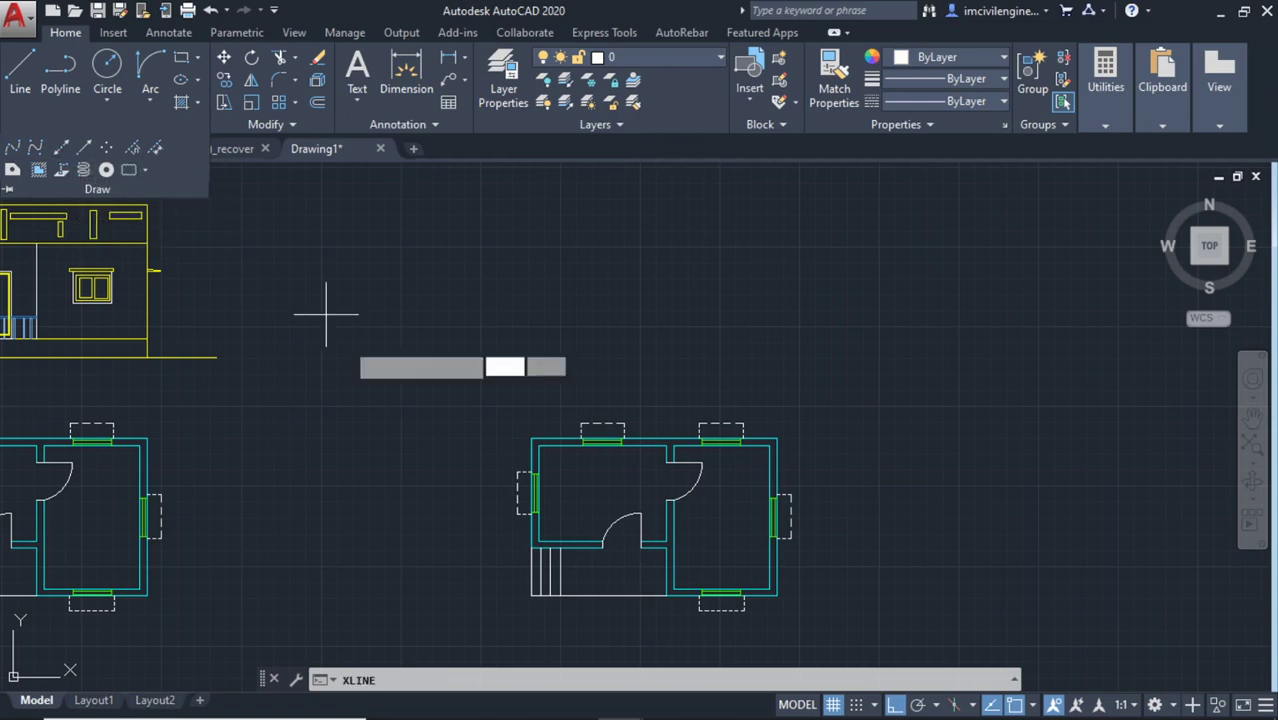
pyautogui.click(531, 438)
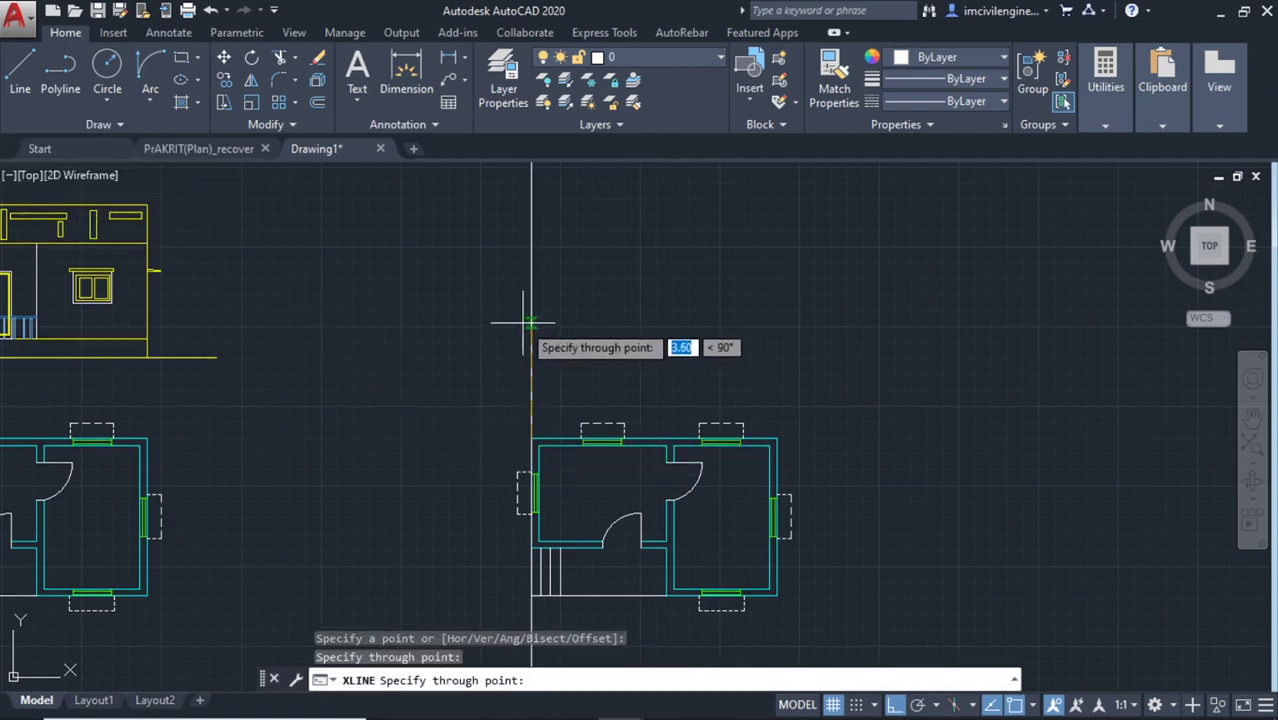
pyautogui.press('Escape')
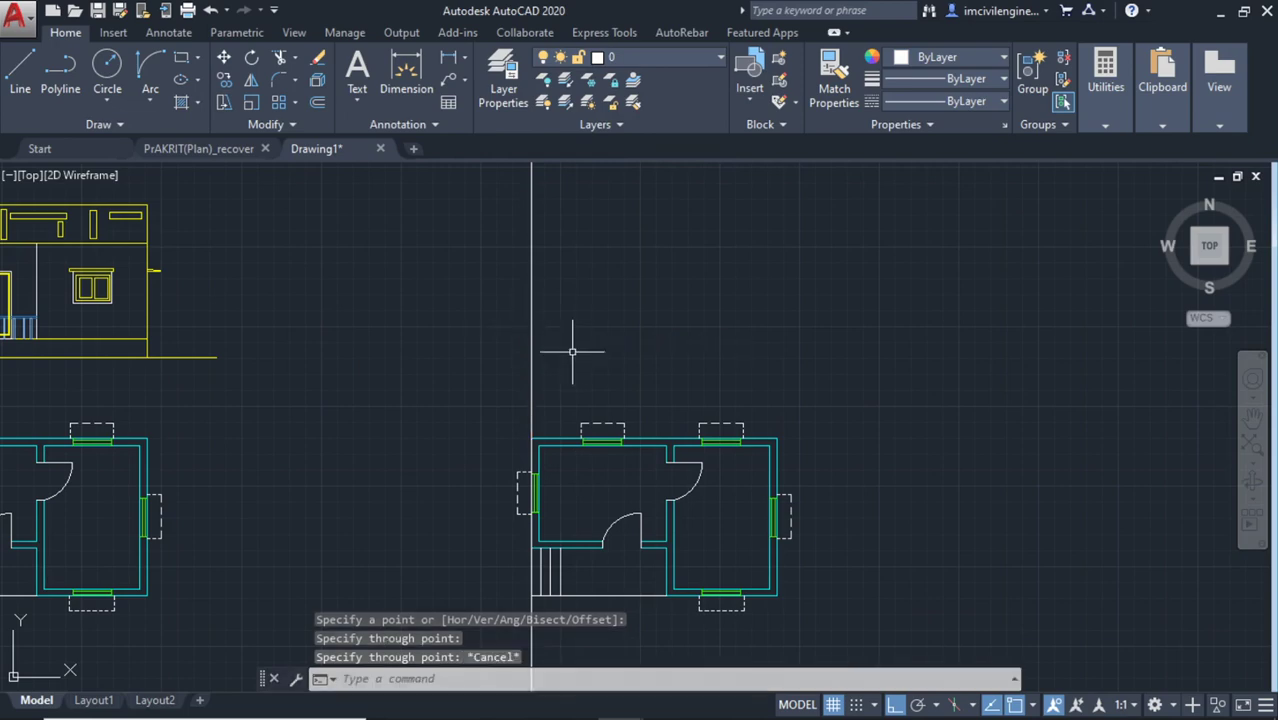
pyautogui.press('Return')
pyautogui.scroll(5, 545, 458)
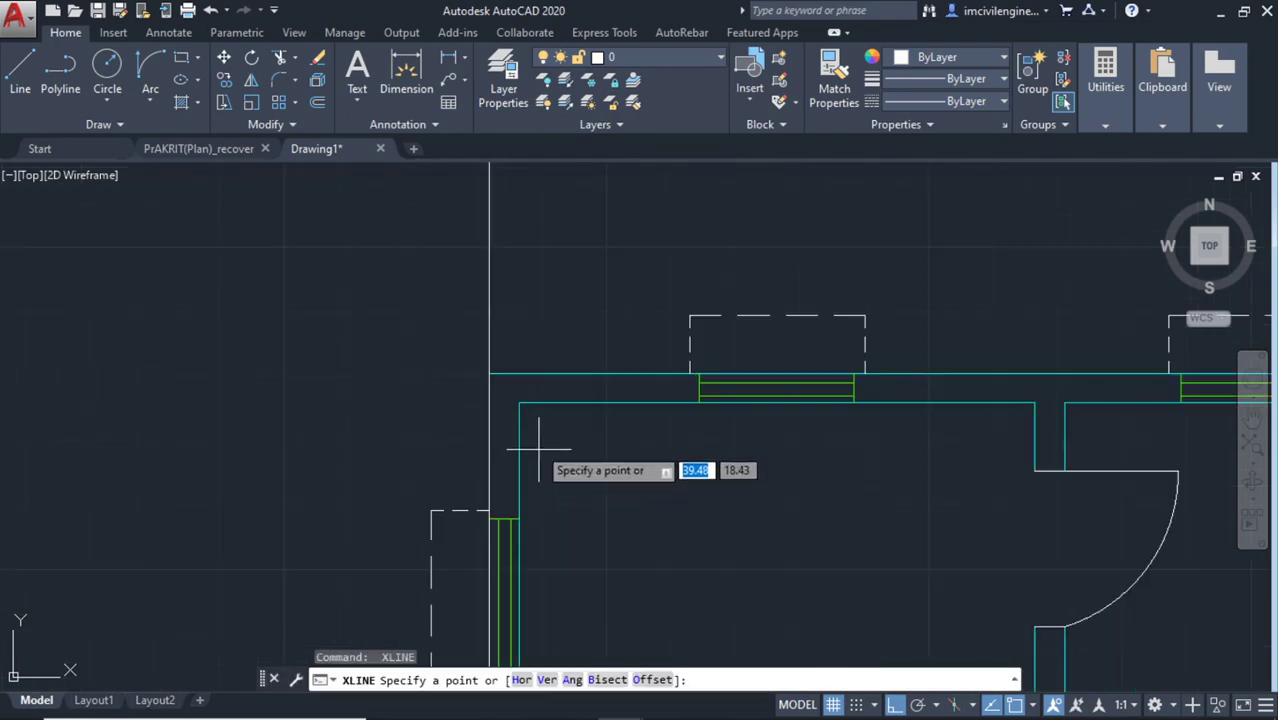
pyautogui.click(519, 402)
pyautogui.click(542, 205)
pyautogui.press('Return')
pyautogui.scroll(-3, 458, 324)
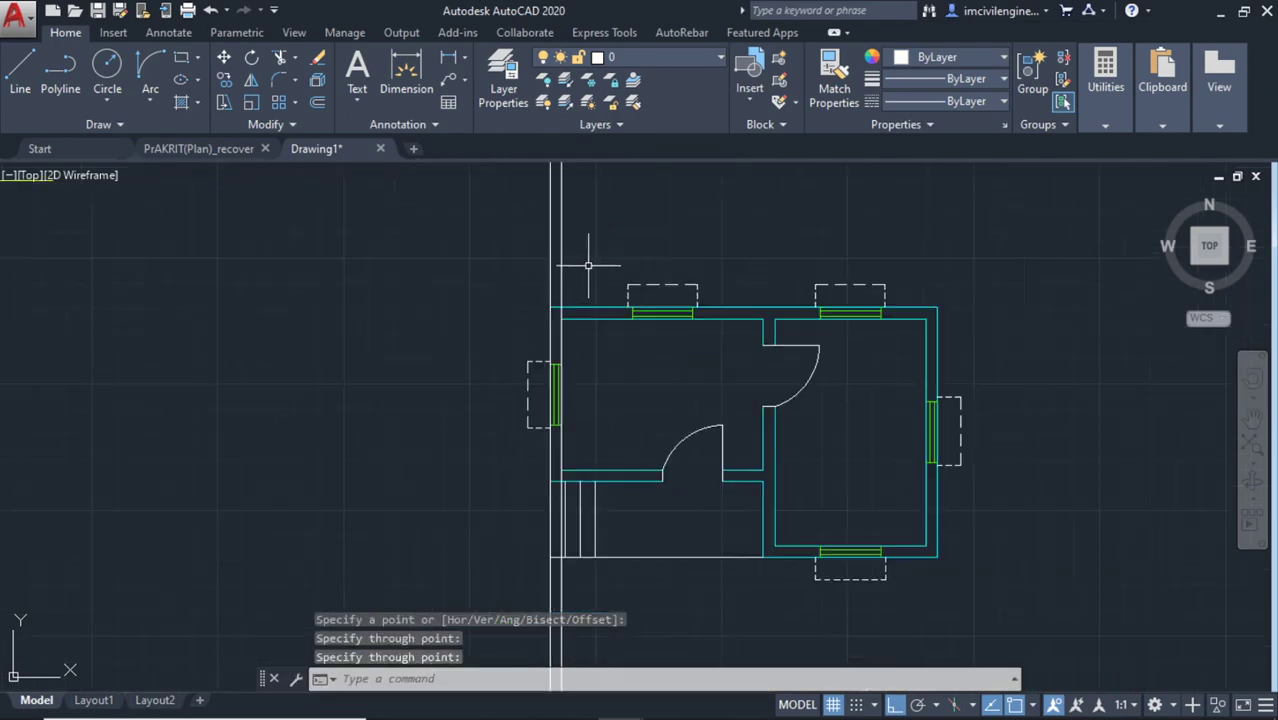
pyautogui.scroll(-2, 458, 324)
pyautogui.scroll(3, 689, 362)
# Add vertical construction lines through the inner wall corner and the partition wall corner
pyautogui.press('Return')
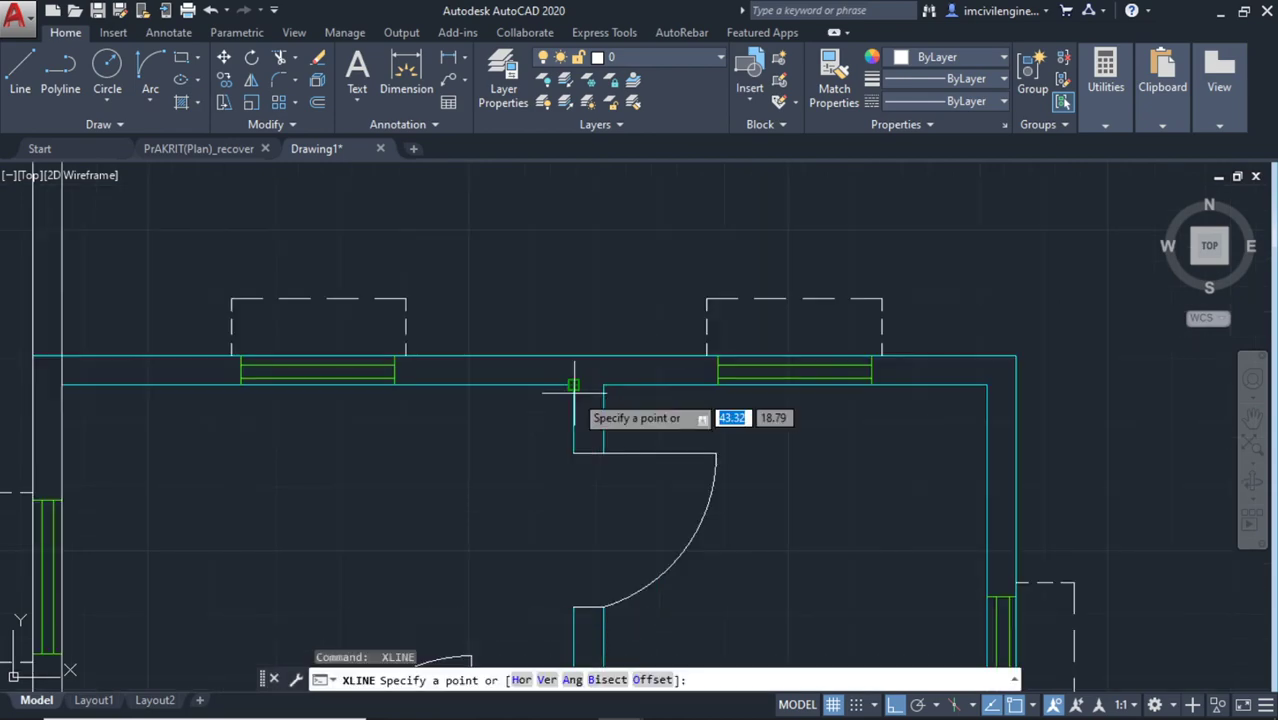
pyautogui.click(576, 368)
pyautogui.click(605, 243)
pyautogui.press('Return')
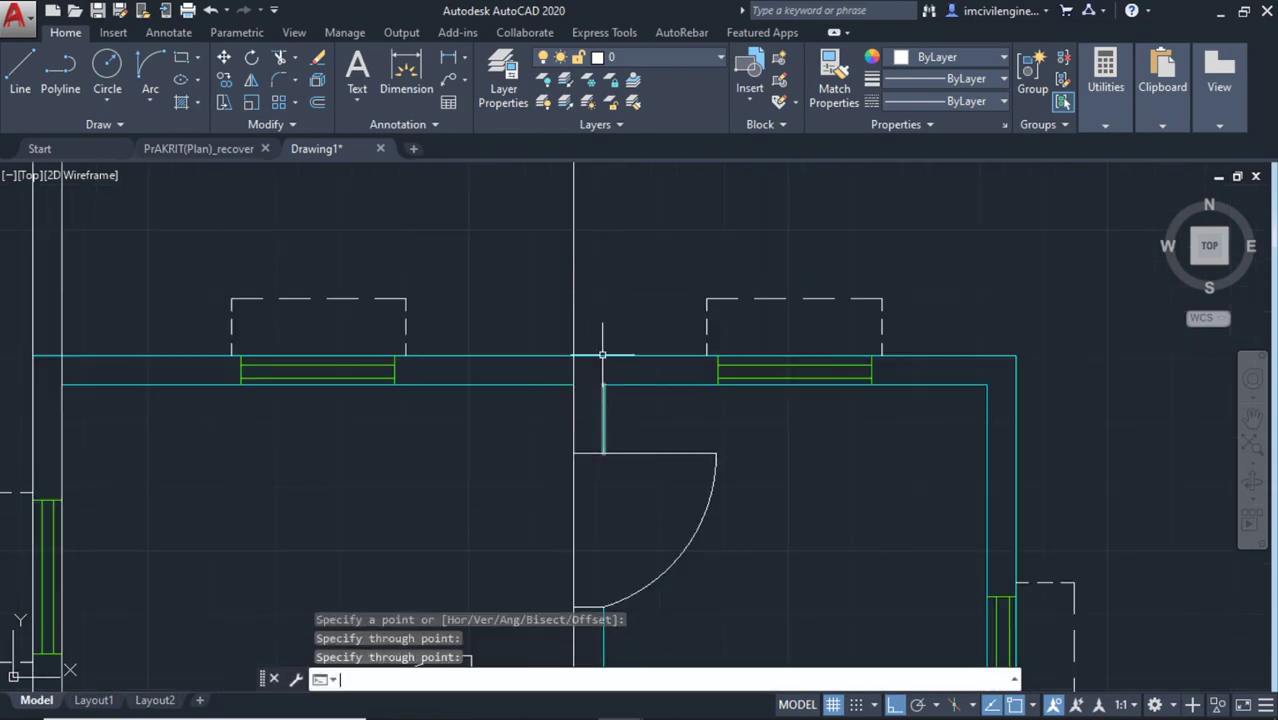
pyautogui.press('Return')
pyautogui.click(603, 384)
pyautogui.click(608, 251)
pyautogui.press('Return')
pyautogui.scroll(-2, 653, 251)
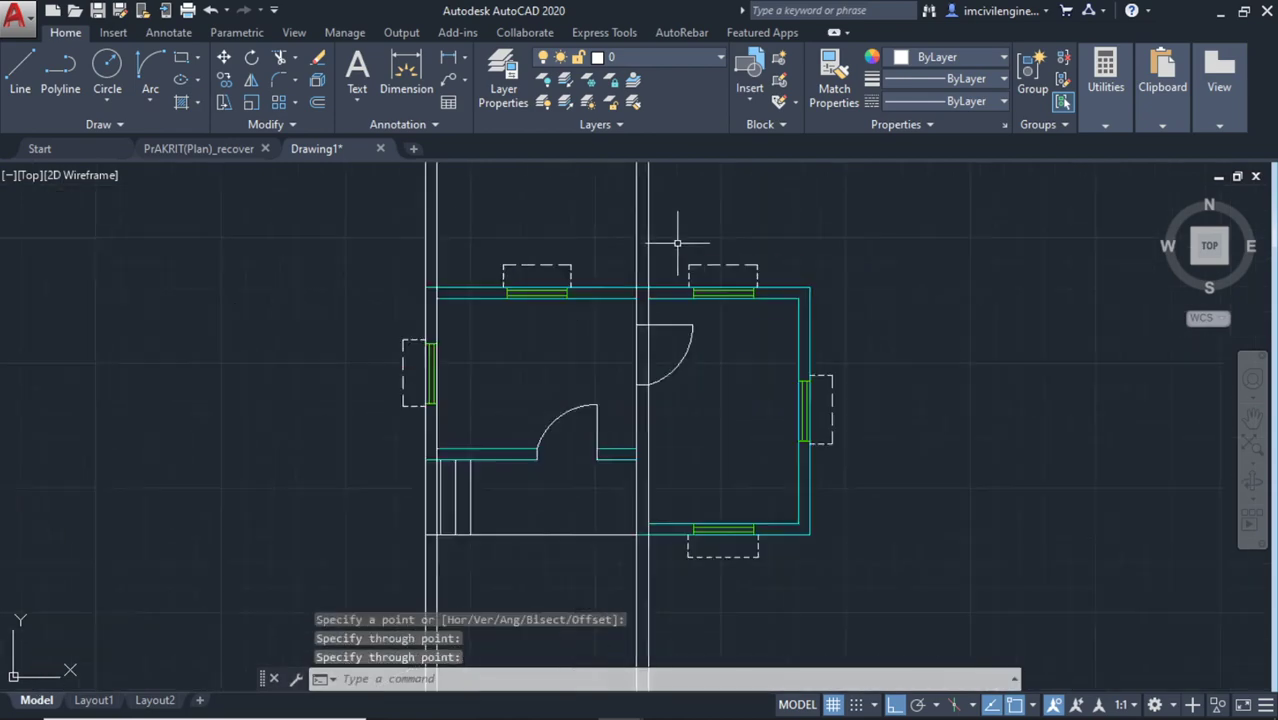
pyautogui.scroll(-2, 653, 280)
pyautogui.scroll(3, 651, 324)
# Add a vertical construction line through the outer right wall corner, then view elevation and both plans
pyautogui.press('Return')
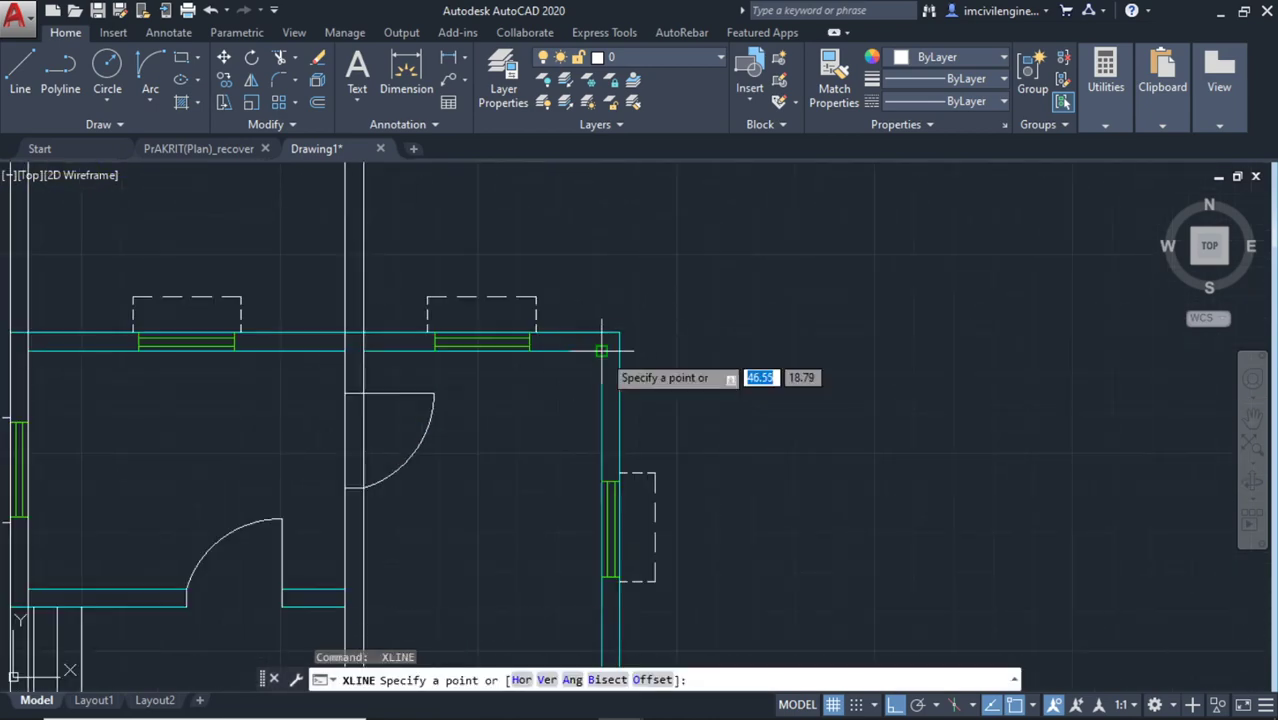
pyautogui.click(606, 354)
pyautogui.press('Return')
pyautogui.click(621, 342)
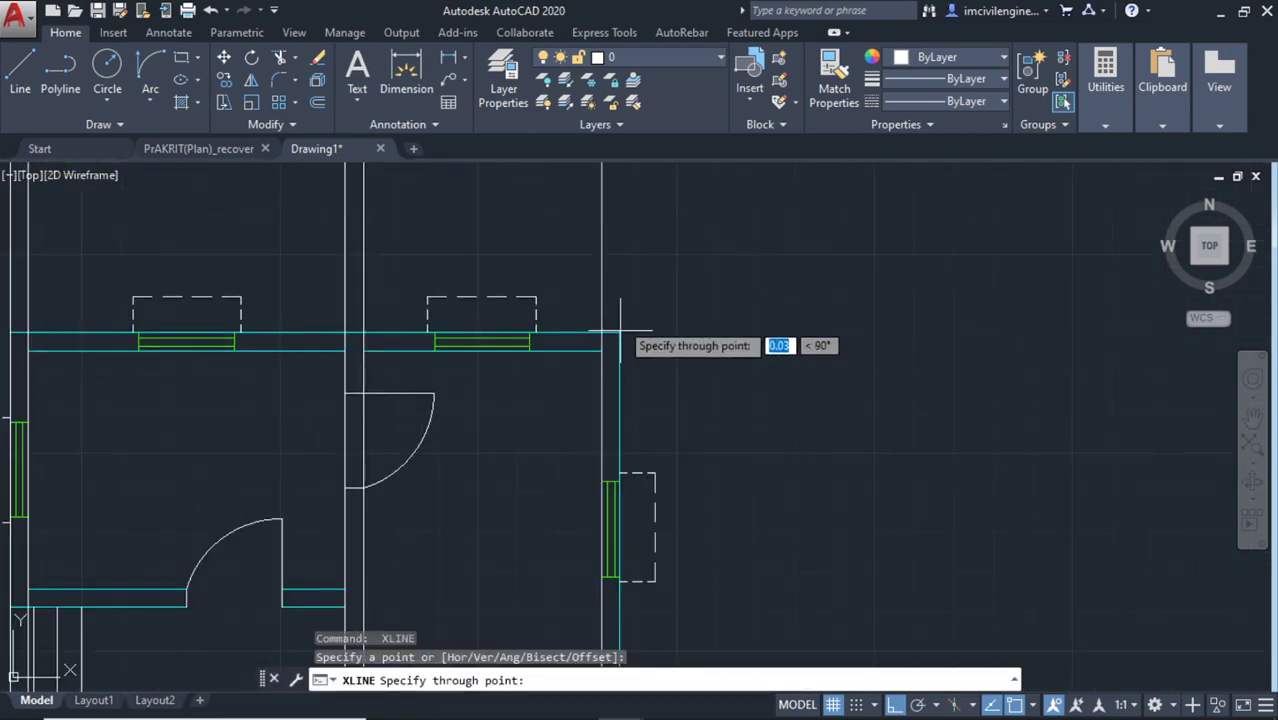
pyautogui.click(650, 260)
pyautogui.press('Escape')
pyautogui.scroll(-3, 630, 260)
pyautogui.moveTo(633, 257); pyautogui.dragTo(633, 385, button='middle')
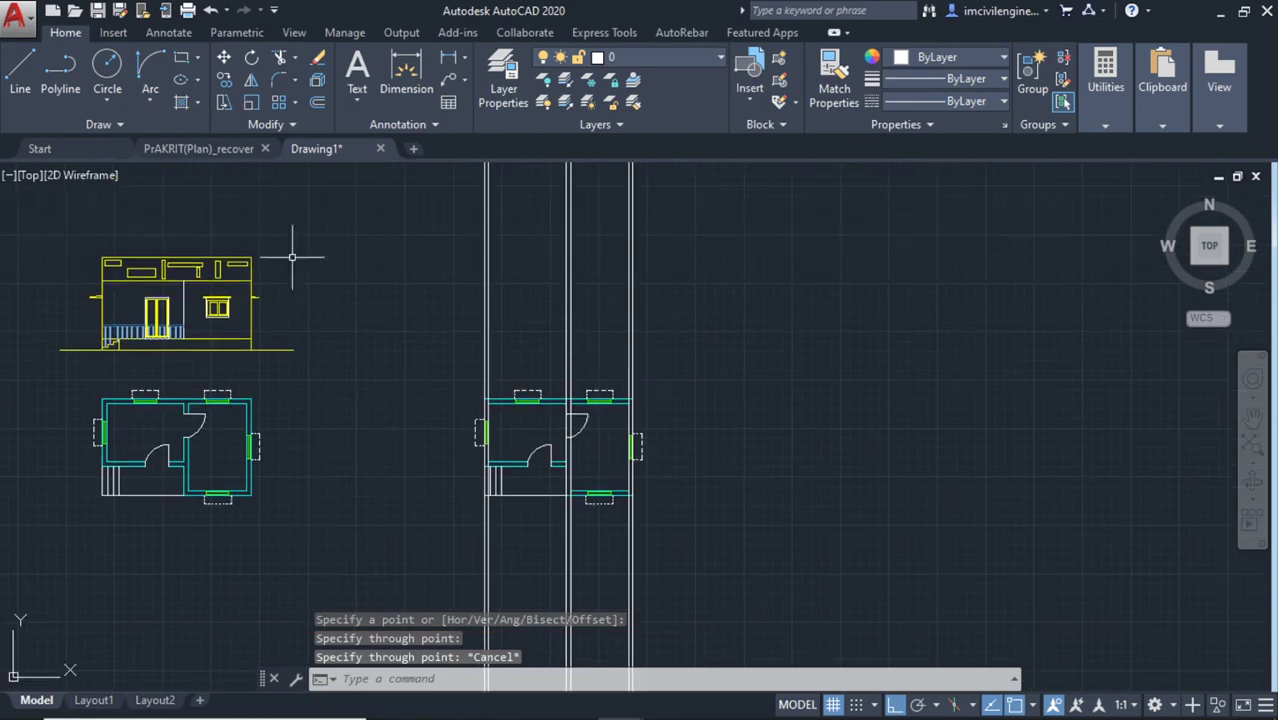
# Draw a horizontal line level with the elevation's ground line across all construction lines, then reposition the view
pyautogui.click(20, 70)
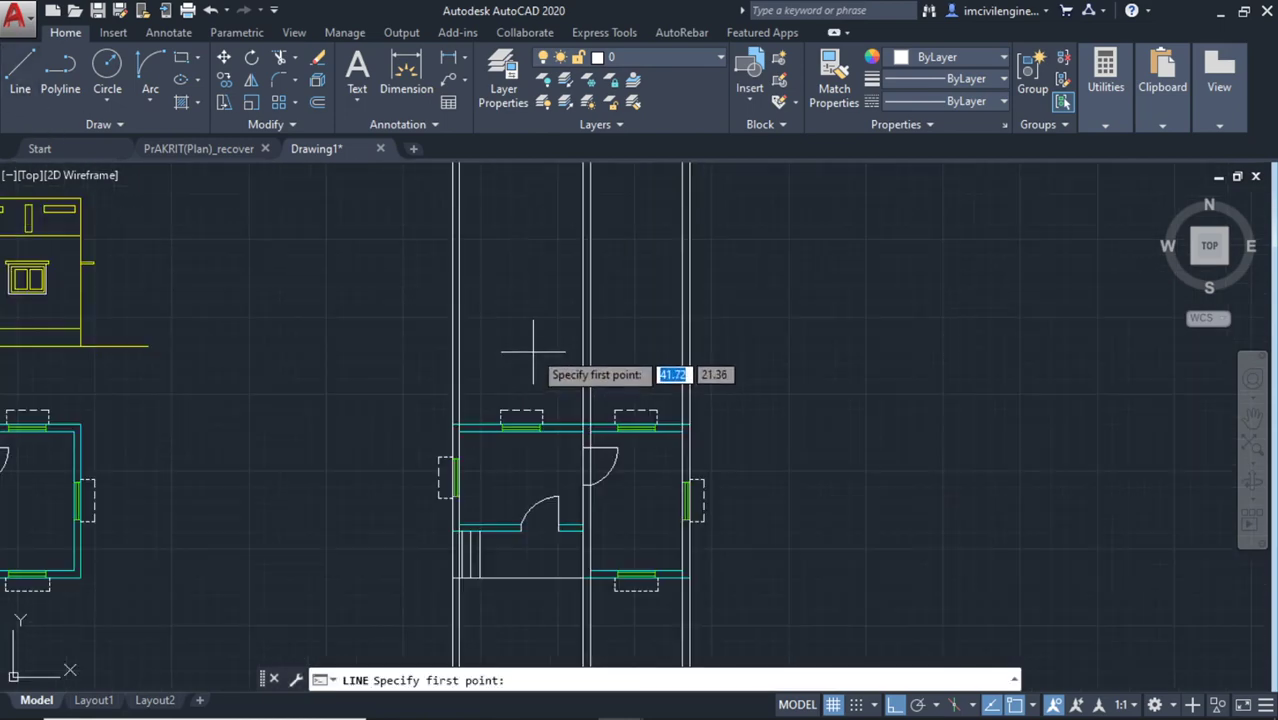
pyautogui.scroll(2, 528, 343)
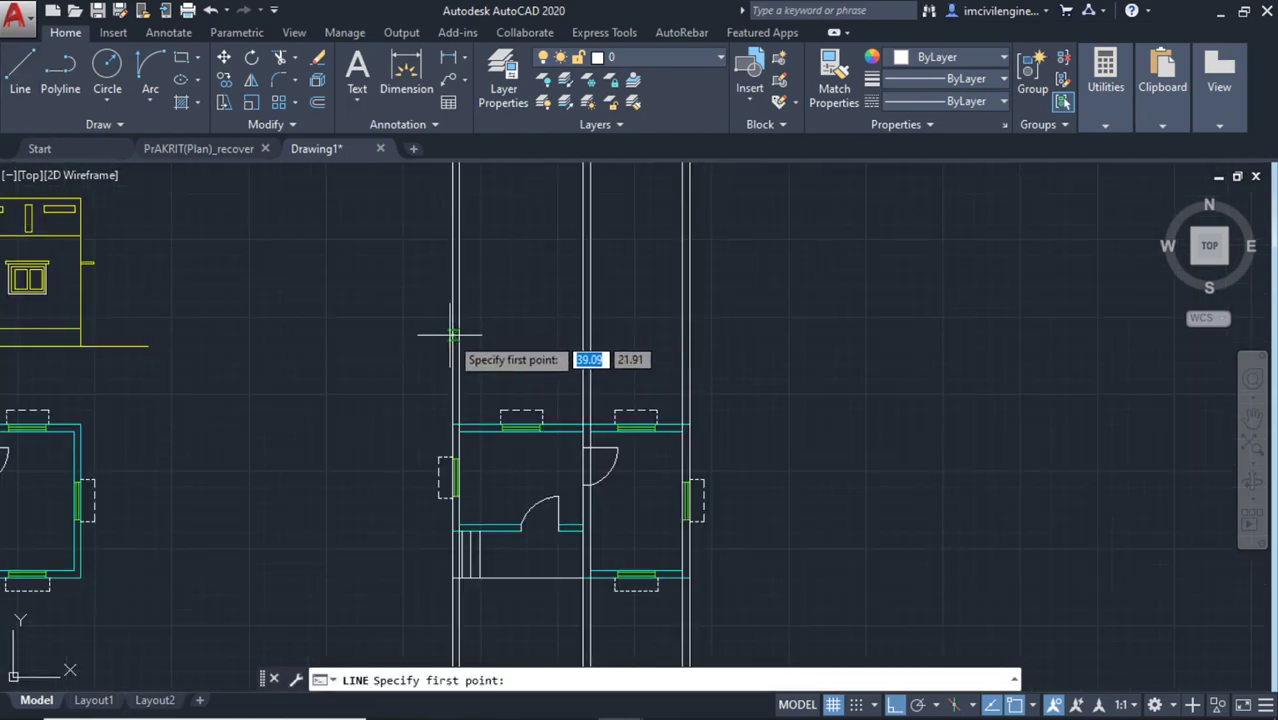
pyautogui.click(336, 332)
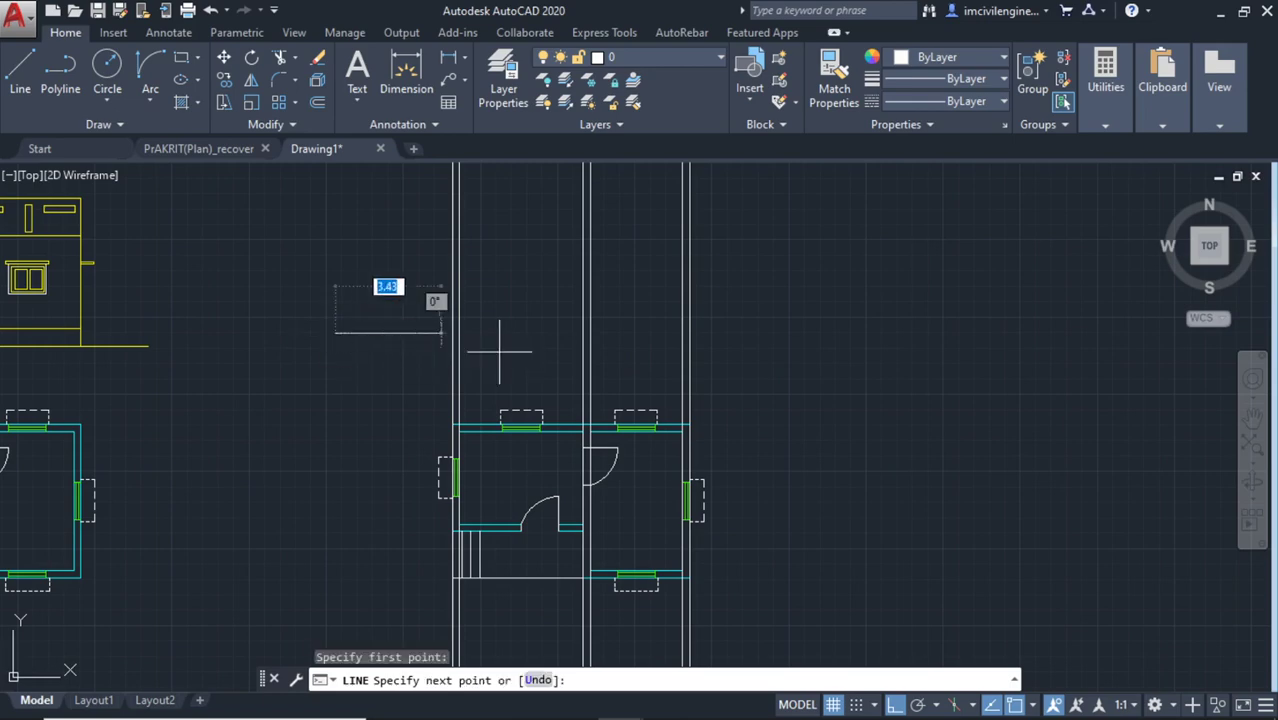
pyautogui.press('Escape')
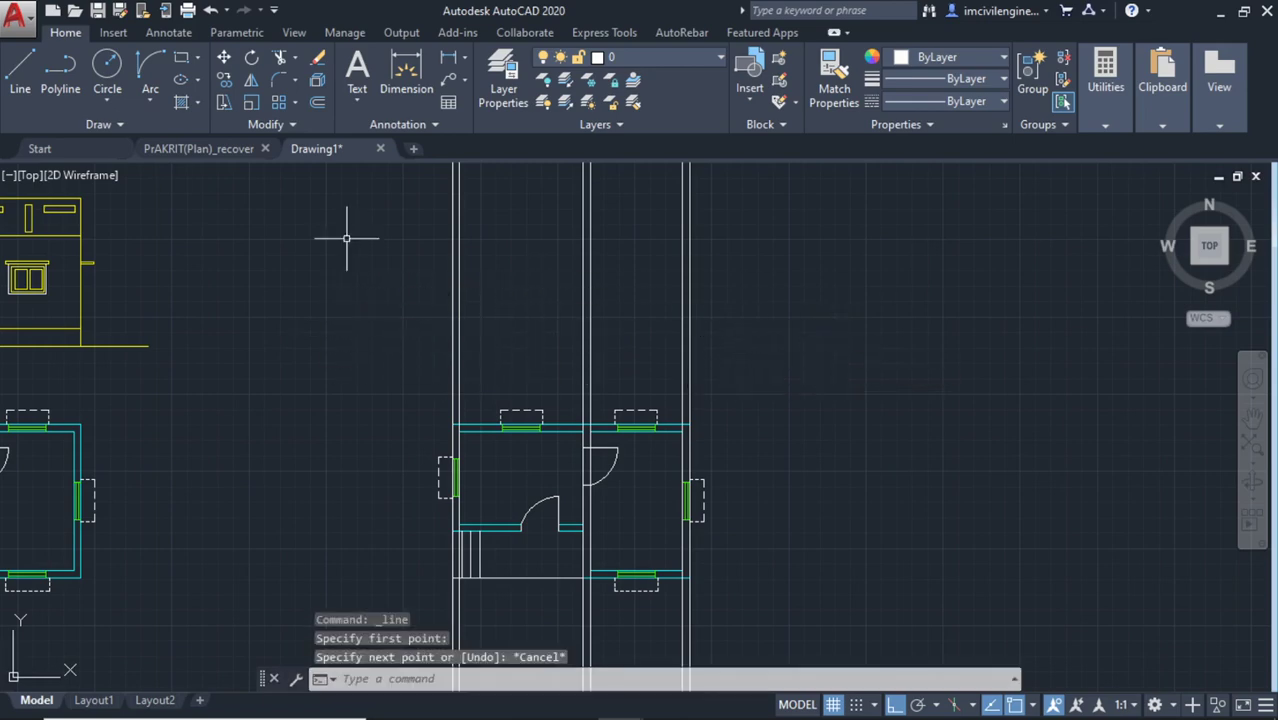
pyautogui.click(20, 70)
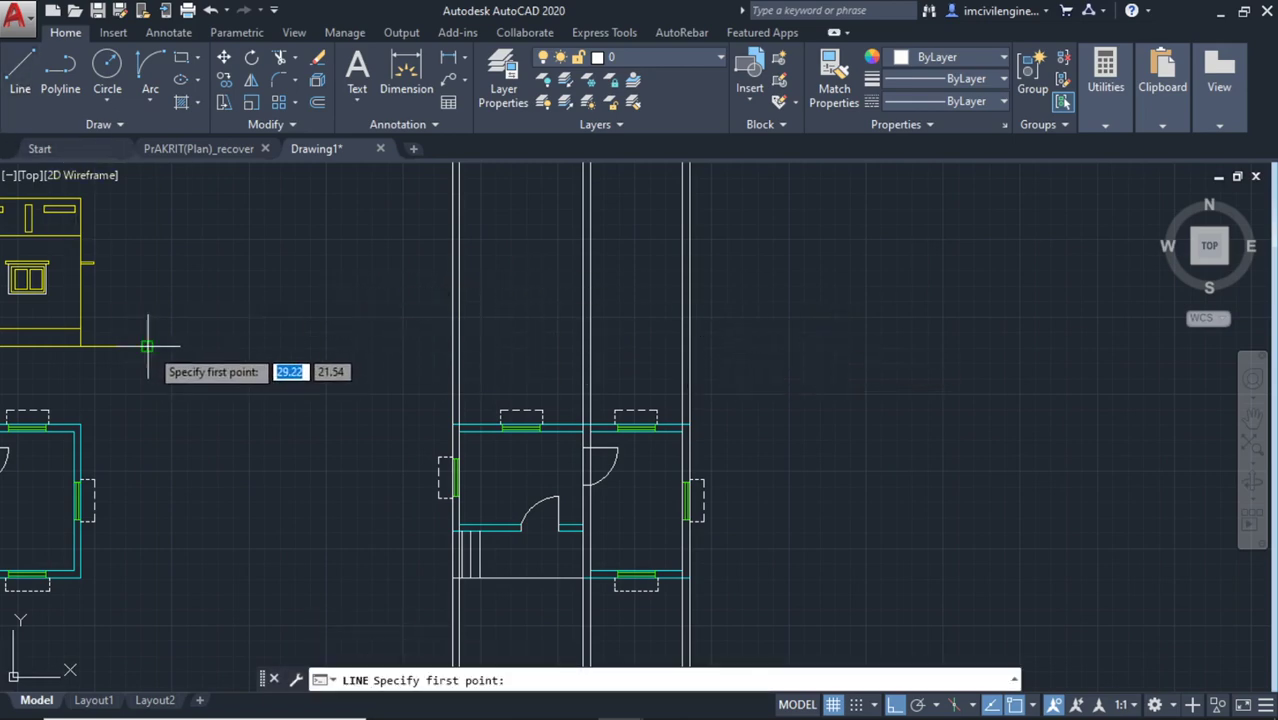
pyautogui.click(300, 346)
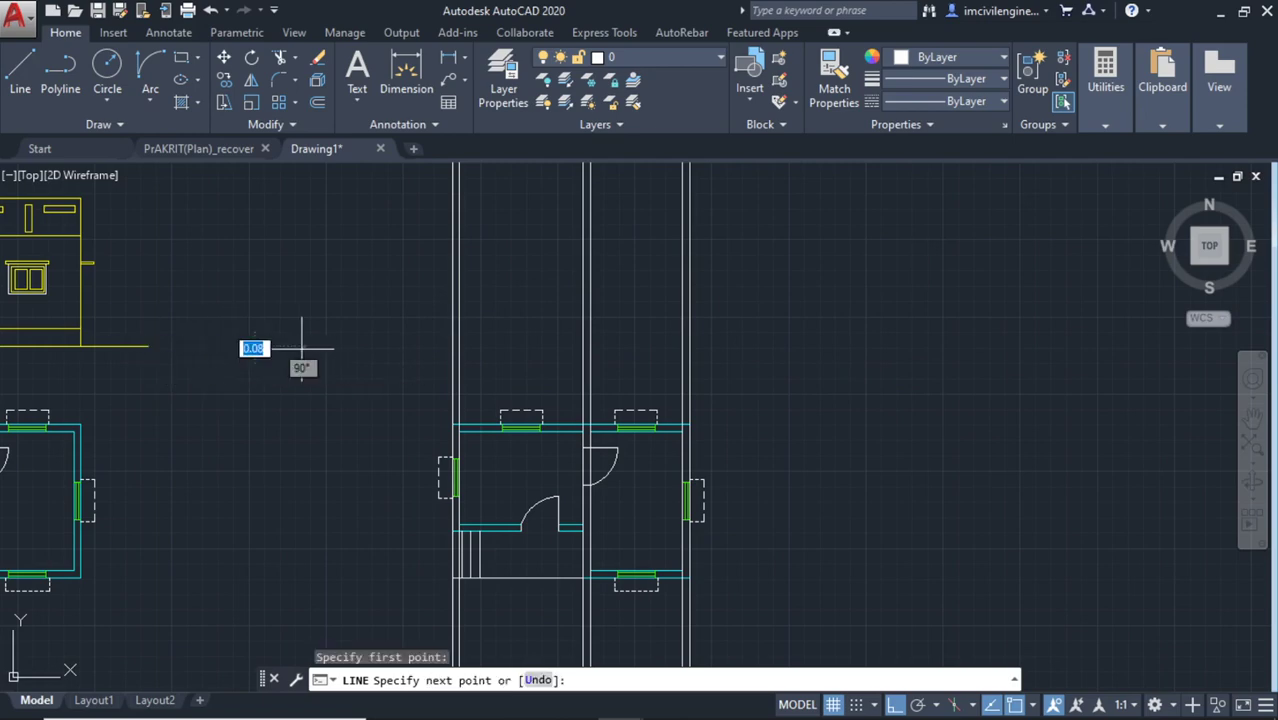
pyautogui.click(838, 346)
pyautogui.press('Escape')
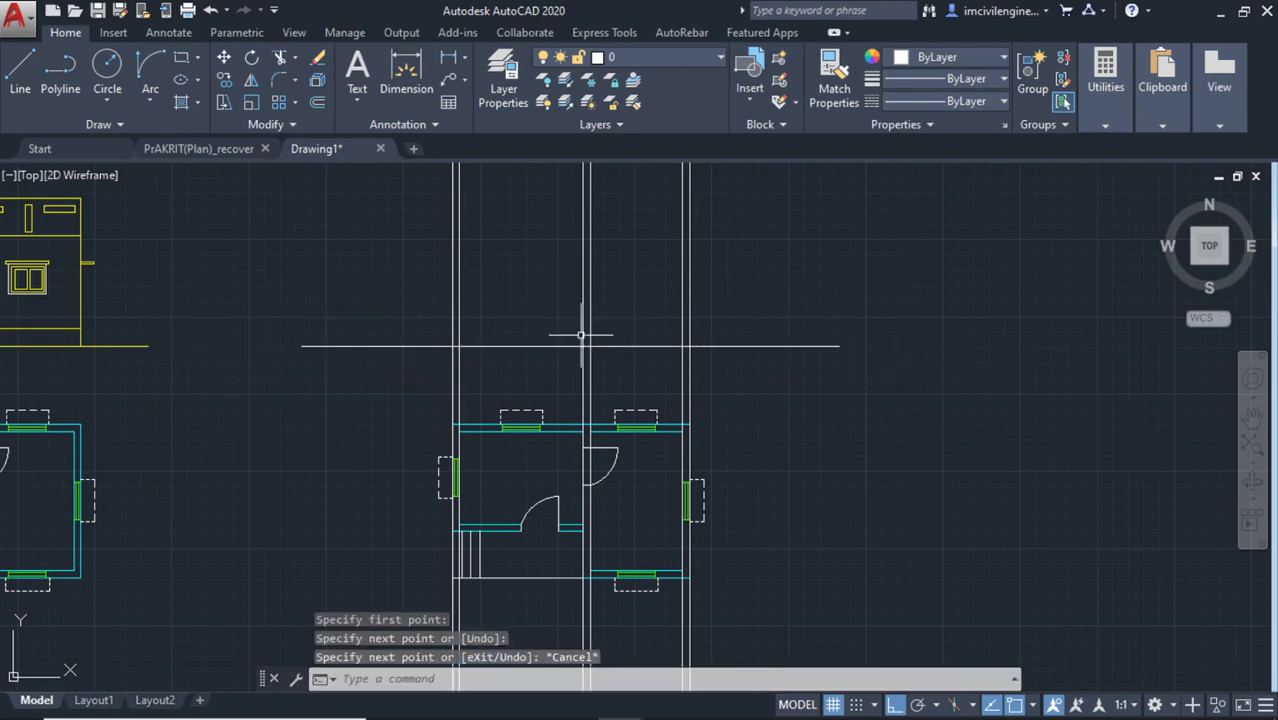
pyautogui.moveTo(493, 341)
pyautogui.mouseDown(button='middle')
pyautogui.moveTo(537, 344)
pyautogui.moveTo(558, 271)
pyautogui.mouseUp(button='middle')
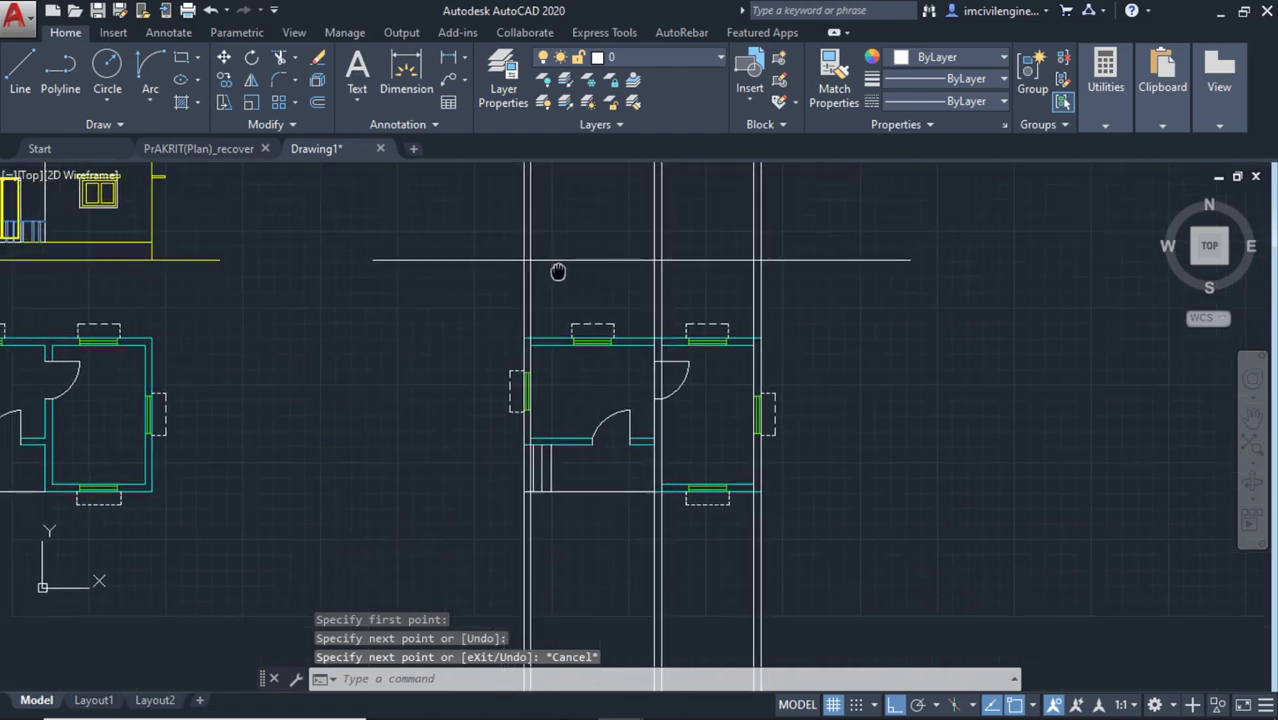
pyautogui.moveTo(564, 329)
pyautogui.mouseDown(button='middle')
pyautogui.moveTo(562, 370)
pyautogui.moveTo(843, 364)
pyautogui.mouseUp(button='middle')
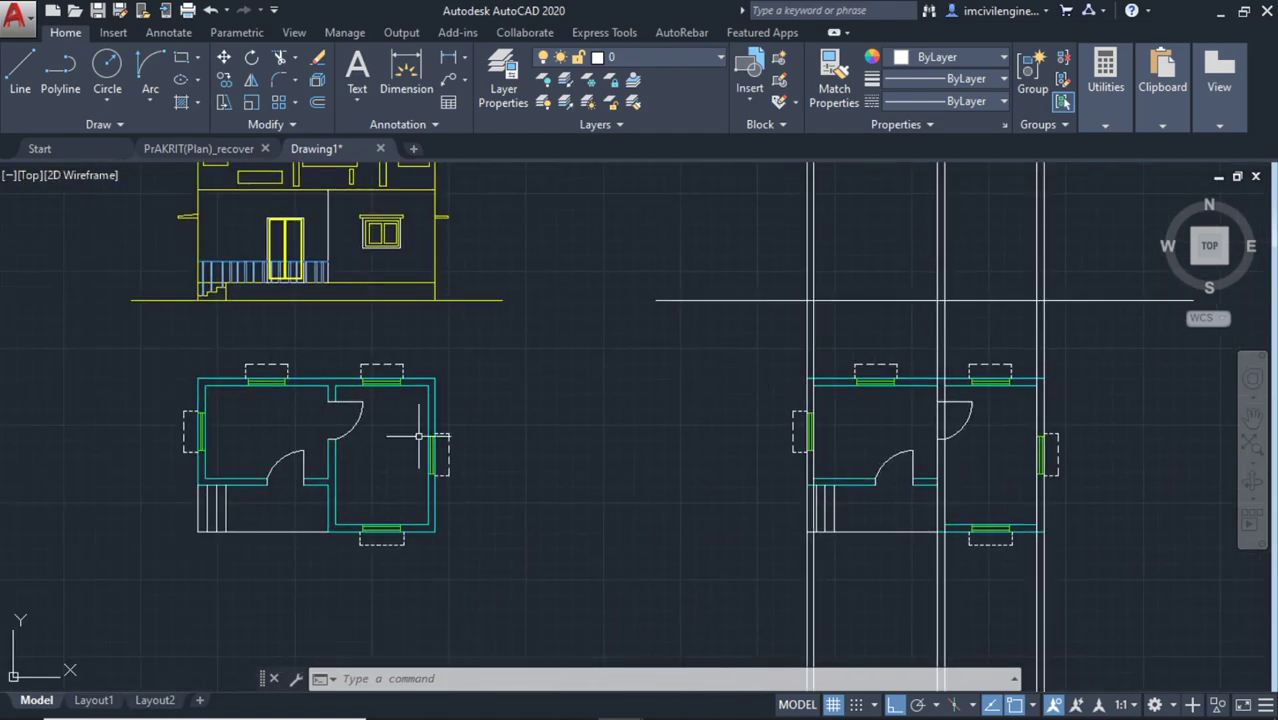
pyautogui.moveTo(644, 403); pyautogui.dragTo(586, 387, button='middle')
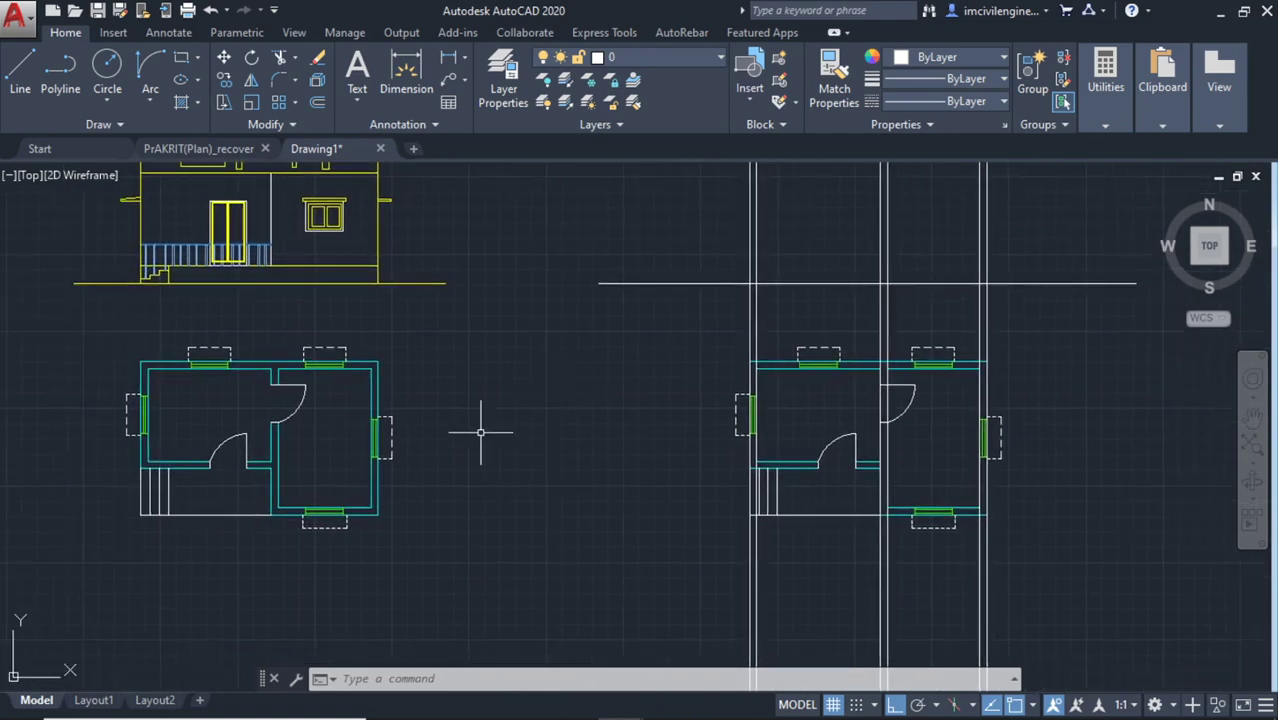
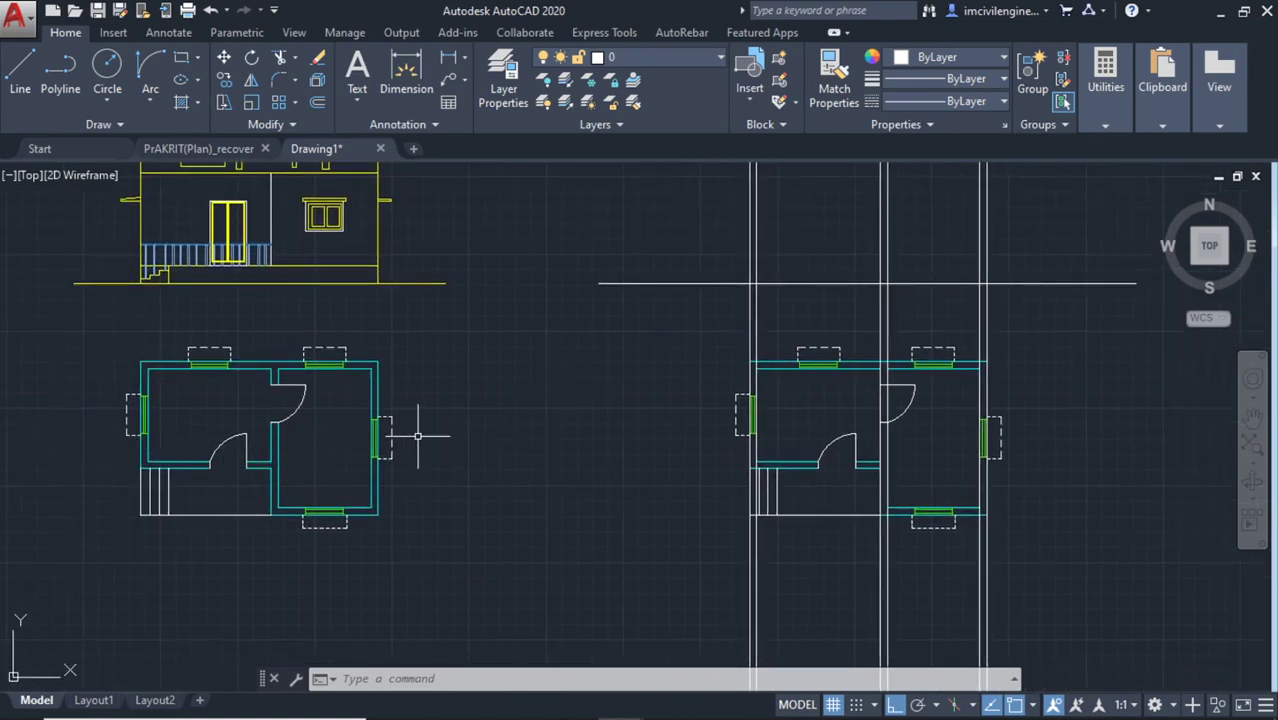
# Set the current linetype to DASHED
pyautogui.scroll(2, 322, 461)
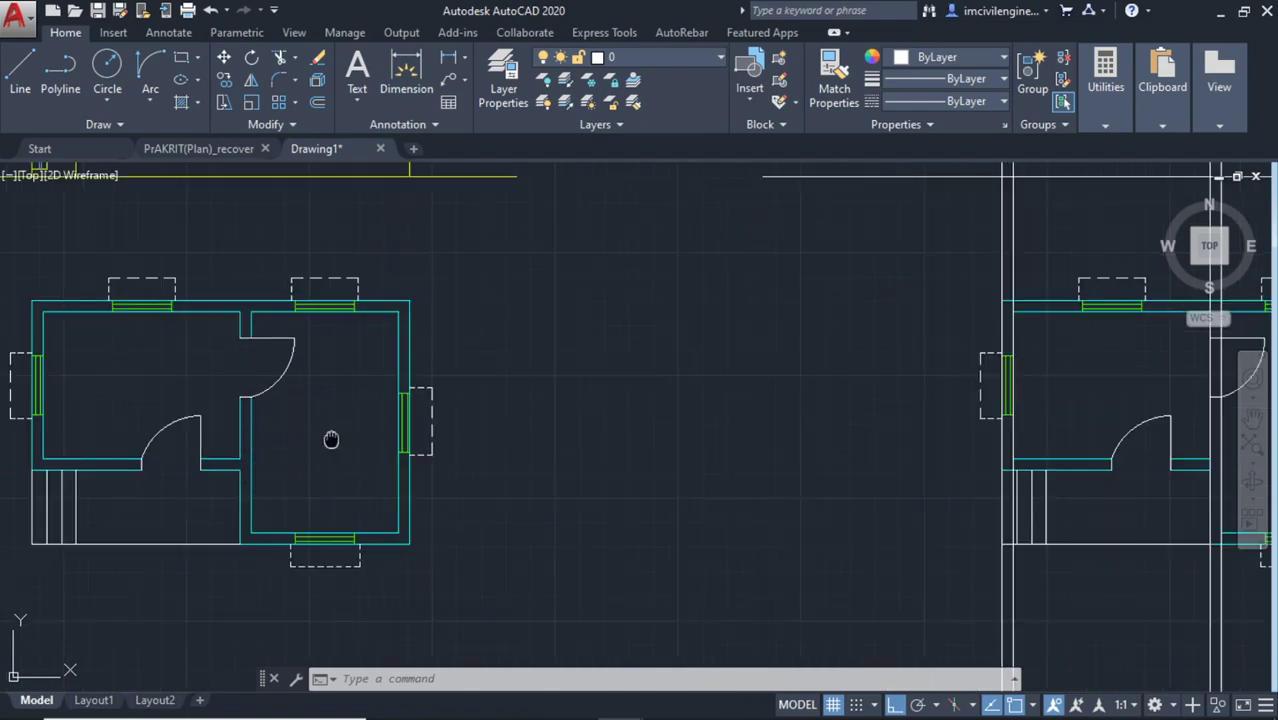
pyautogui.moveTo(331, 440); pyautogui.dragTo(356, 448, button='middle')
pyautogui.scroll(-2, 354, 455)
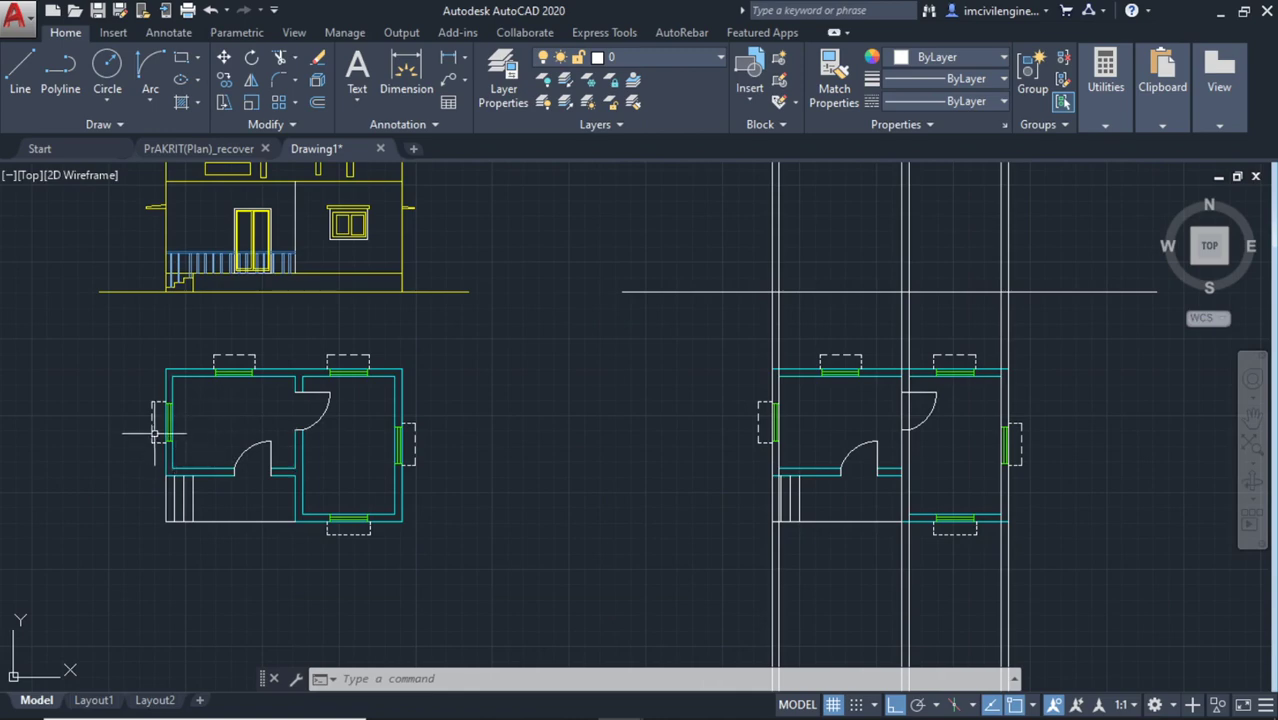
pyautogui.scroll(2, 155, 433)
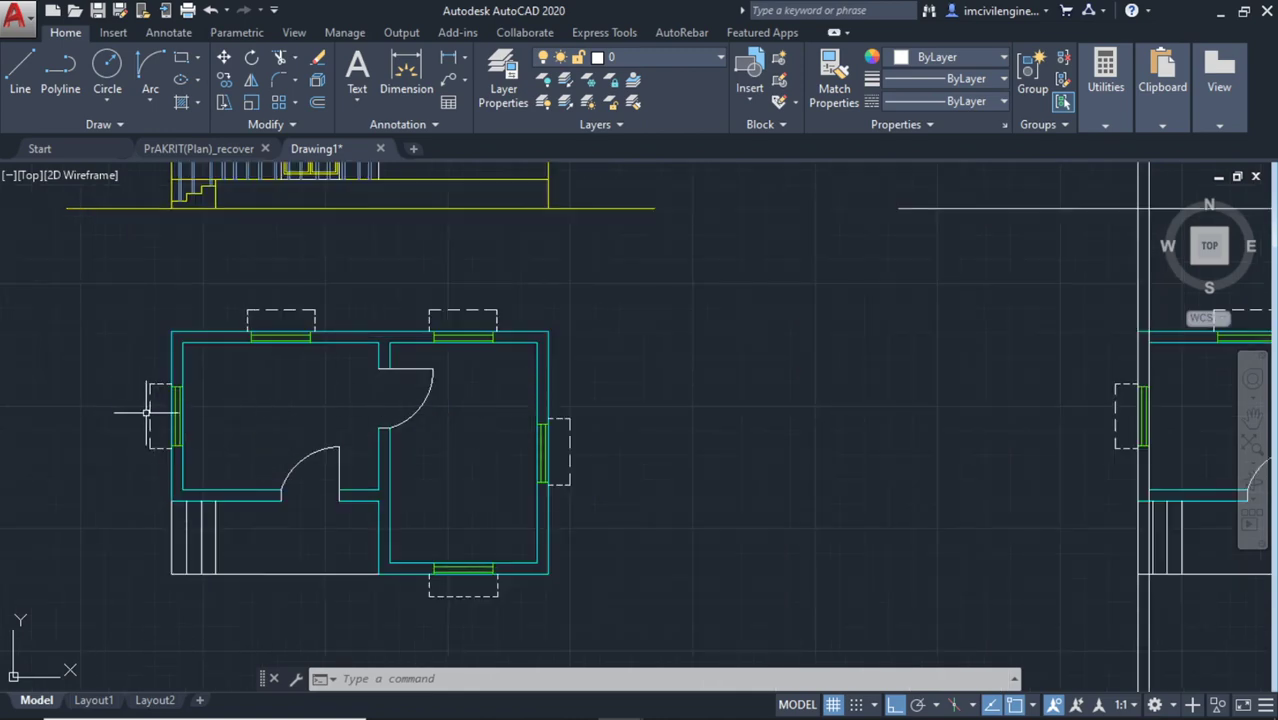
pyautogui.scroll(-2, 398, 414)
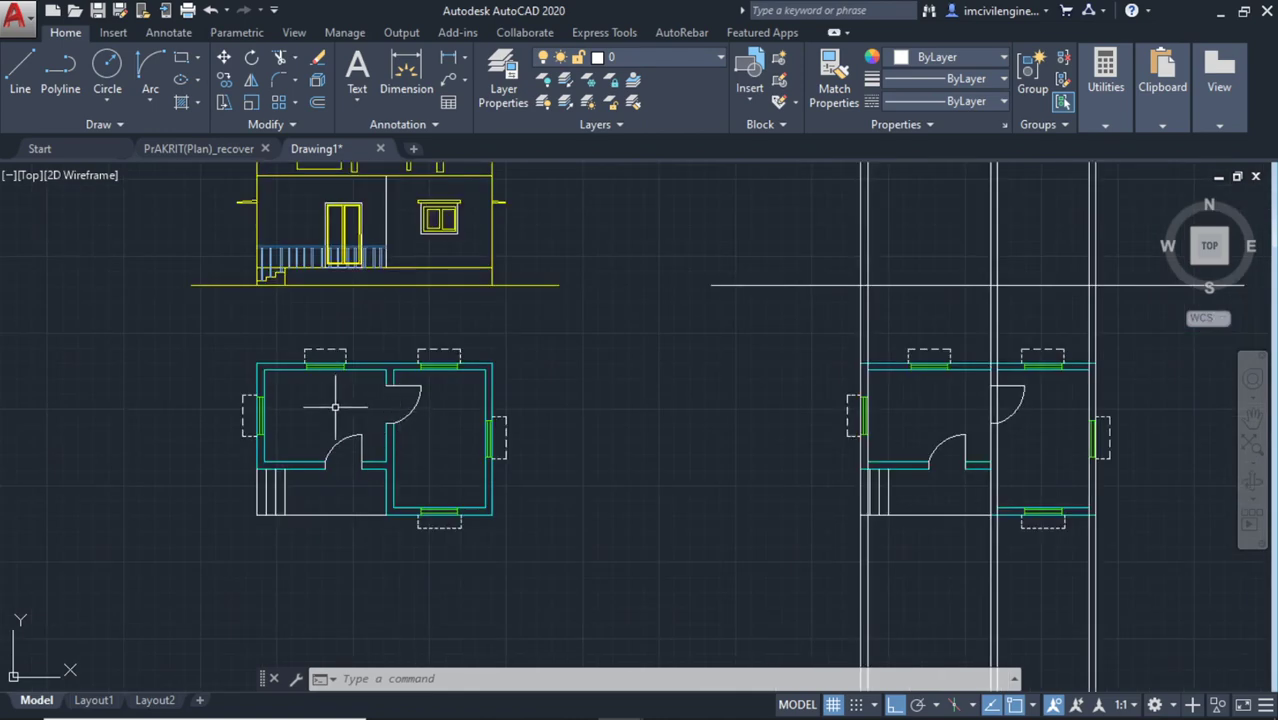
pyautogui.click(950, 104)
pyautogui.click(958, 221)
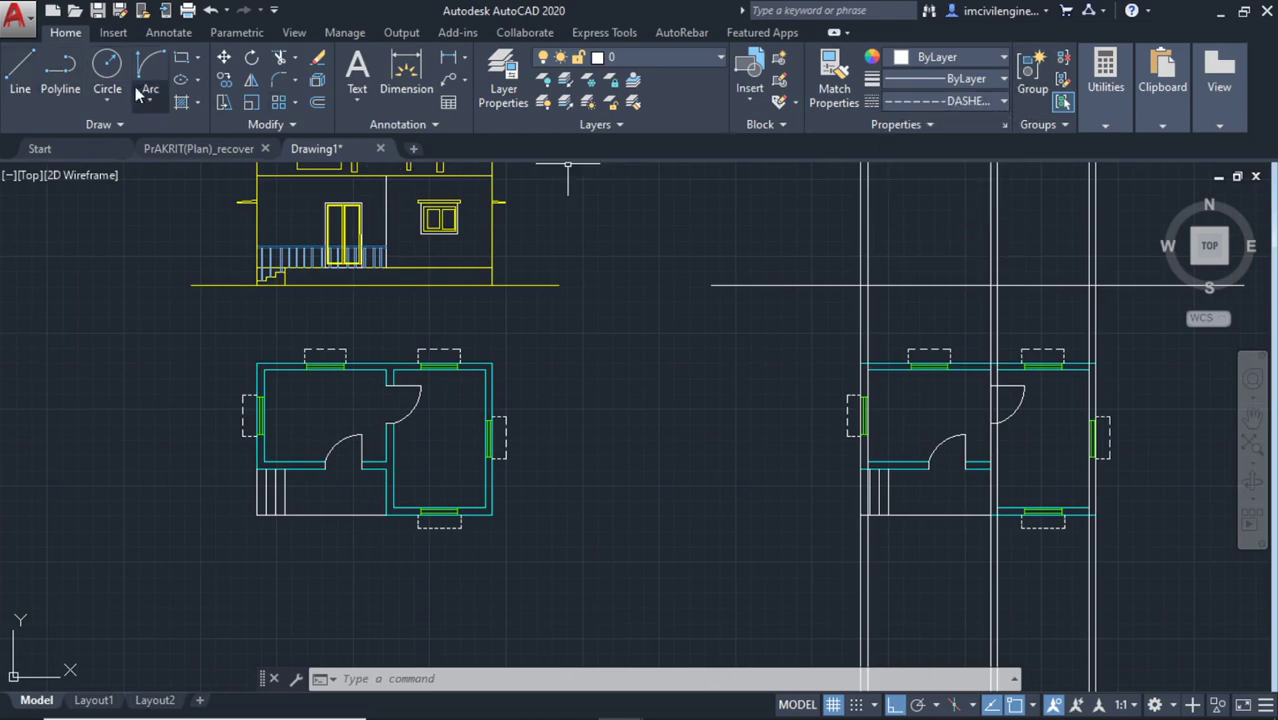
# Draw a dashed horizontal line across the left plan through its two side windows
pyautogui.click(20, 70)
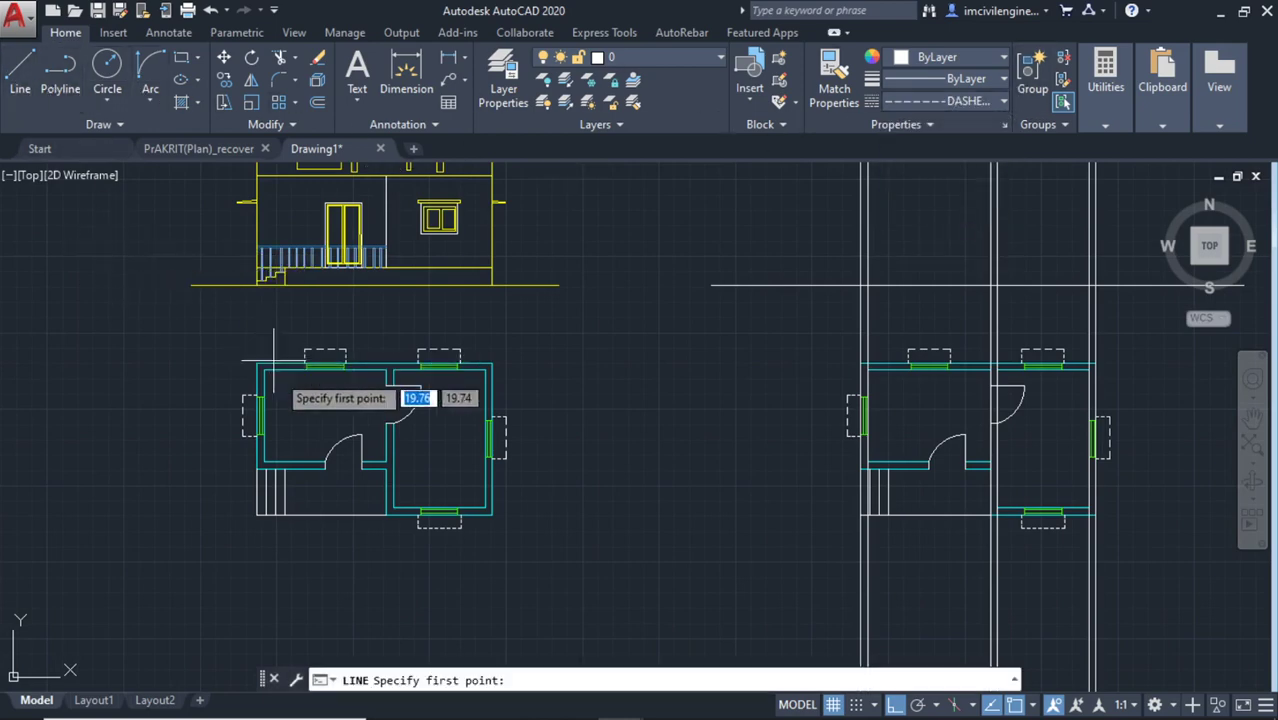
pyautogui.scroll(2, 274, 356)
pyautogui.click(120, 392)
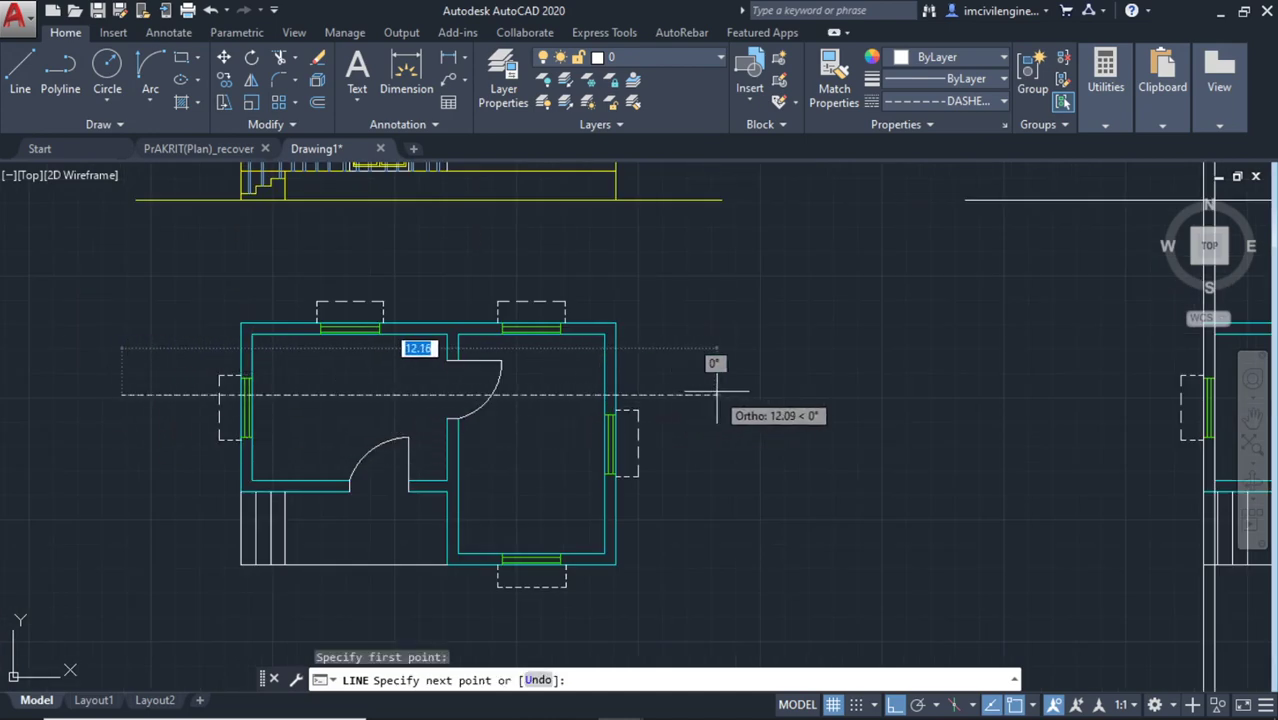
pyautogui.click(767, 393)
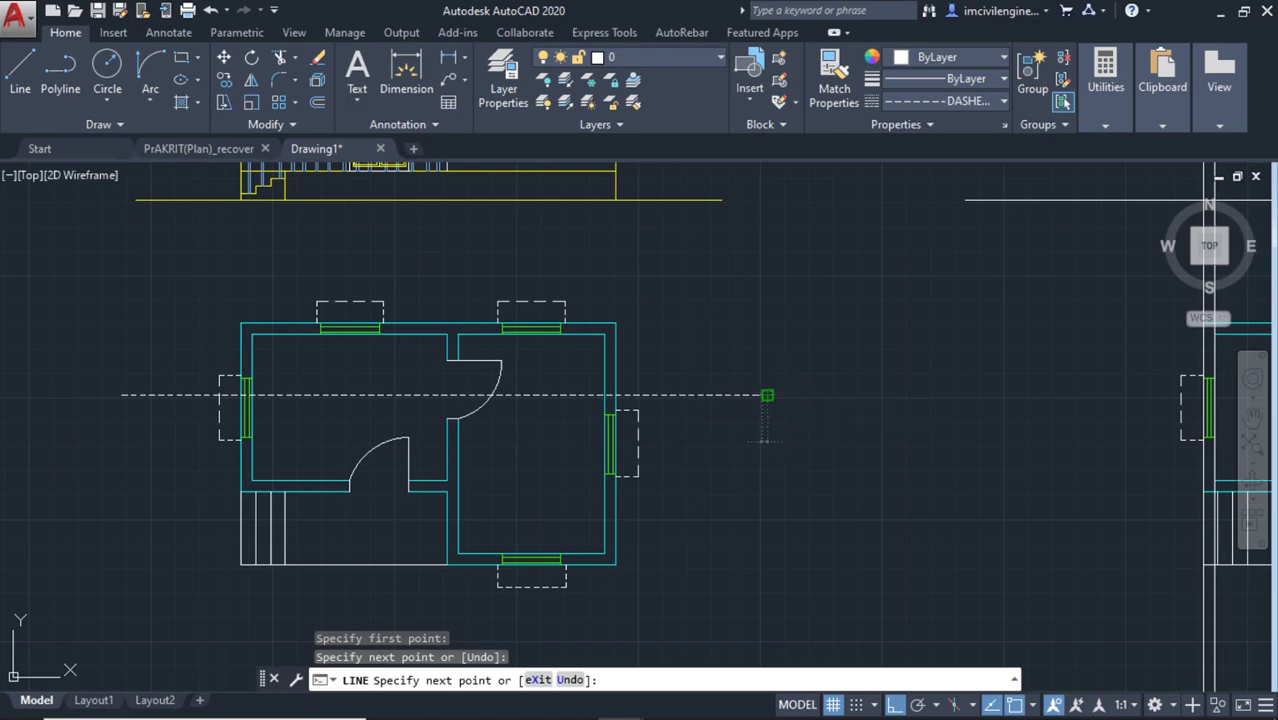
pyautogui.press('Escape')
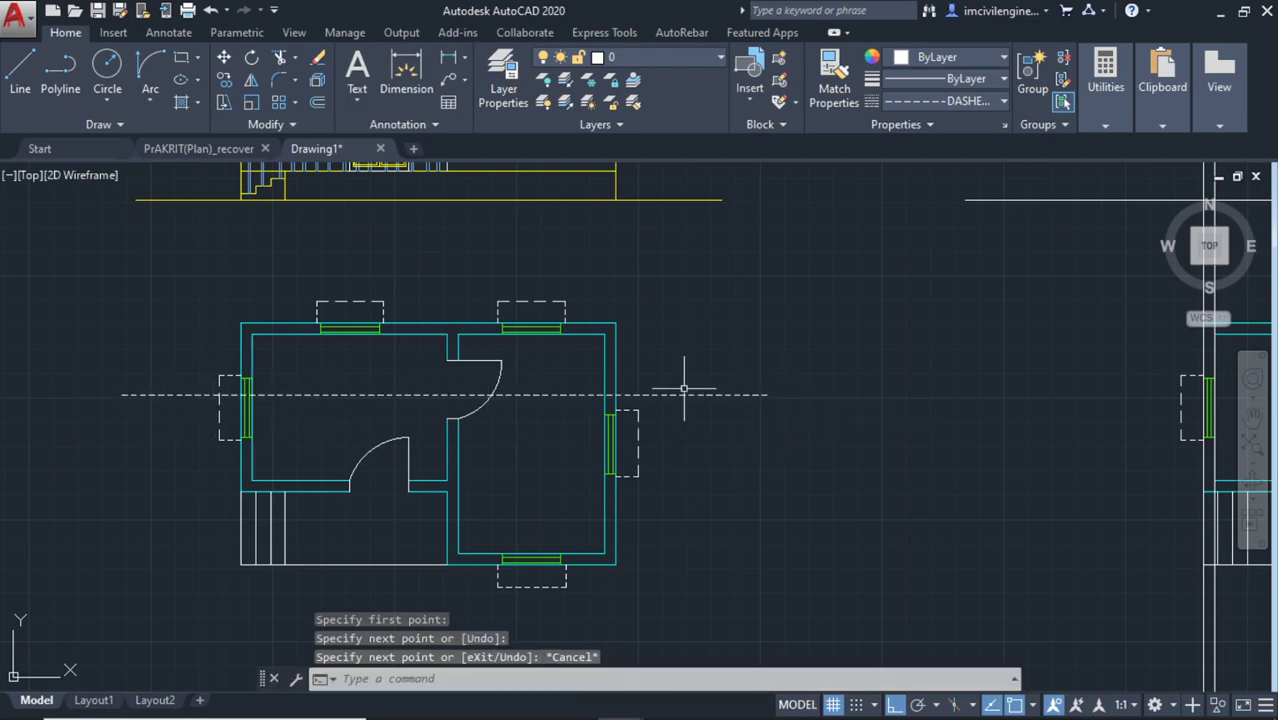
pyautogui.scroll(-2, 684, 390)
# Copy the dashed section line from the left plan across the right-hand plan
pyautogui.moveTo(804, 433); pyautogui.dragTo(195, 431, button='middle')
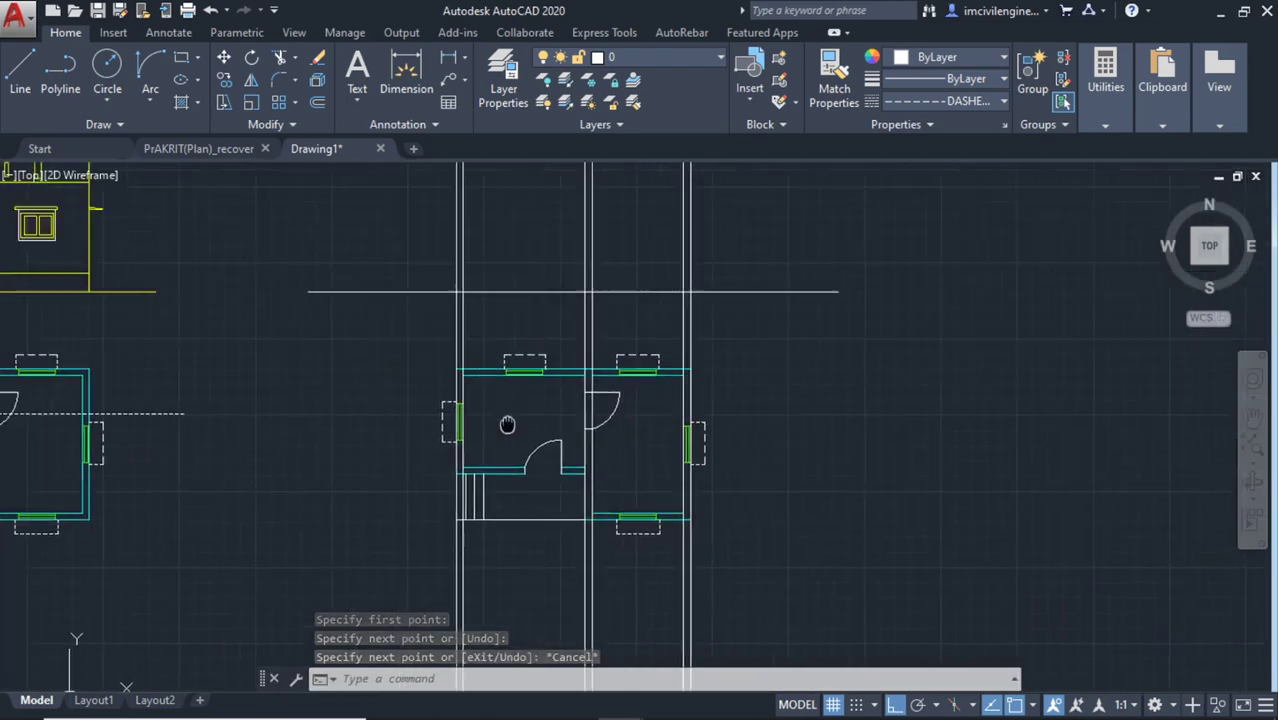
pyautogui.moveTo(507, 425); pyautogui.dragTo(621, 447, button='middle')
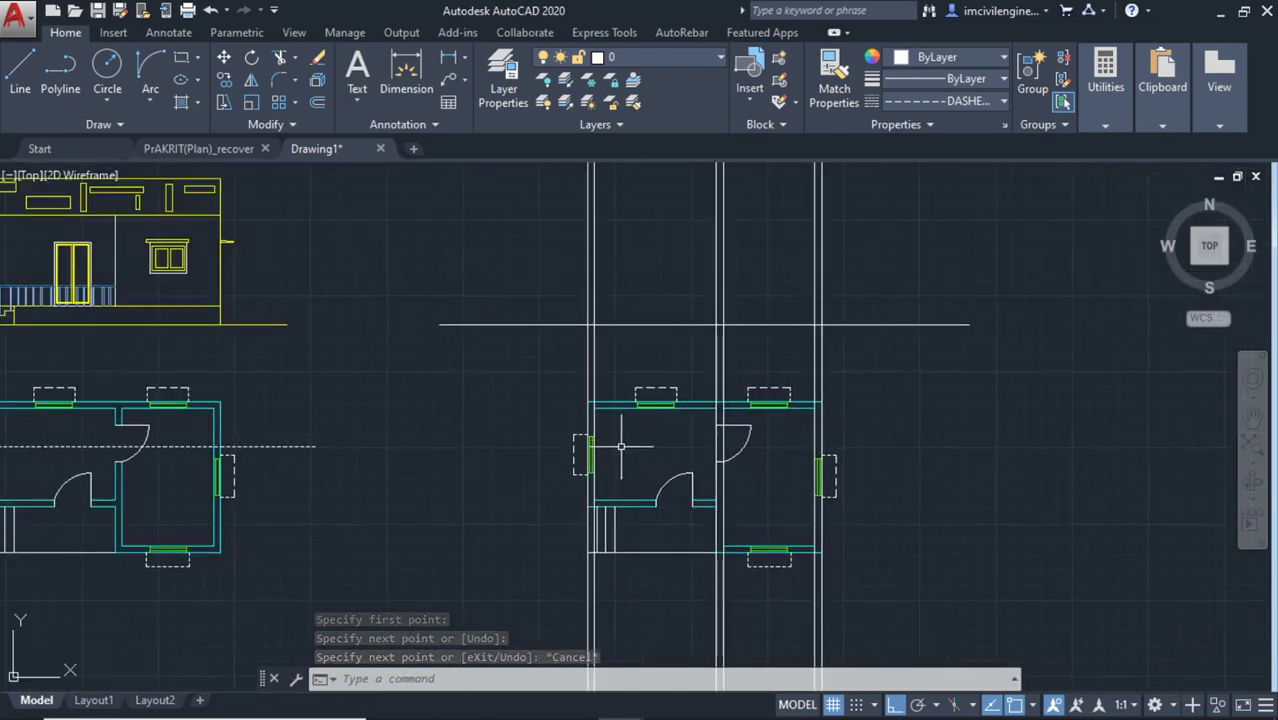
pyautogui.click(274, 445)
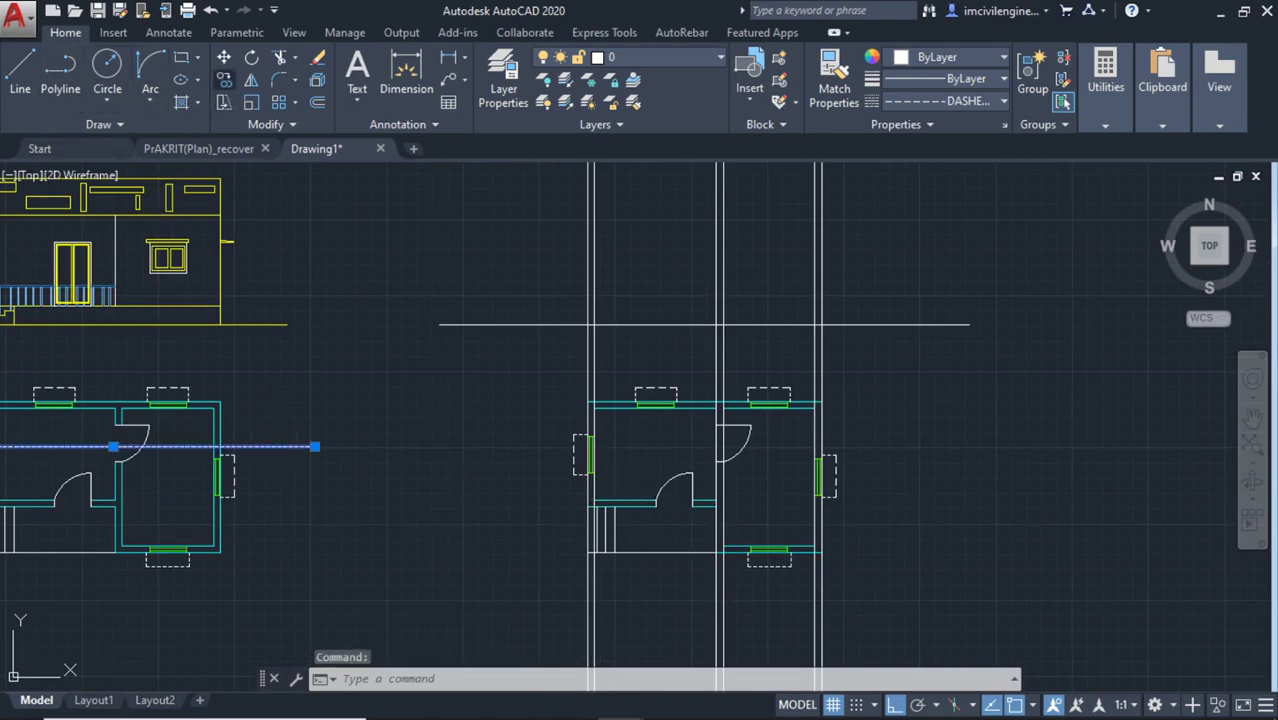
pyautogui.click(224, 80)
pyautogui.click(315, 446)
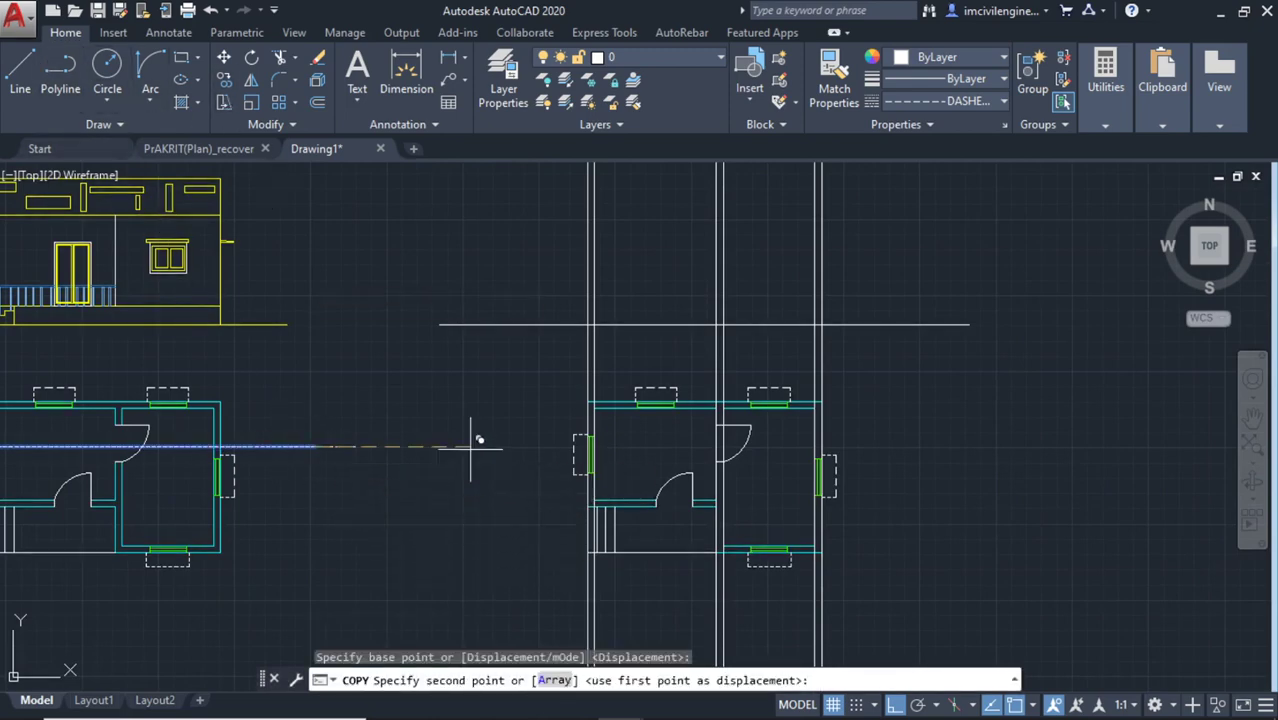
pyautogui.click(899, 437)
pyautogui.press('Escape')
# Move the long horizontal line above the right plan higher up
pyautogui.moveTo(868, 407); pyautogui.dragTo(845, 477, button='middle')
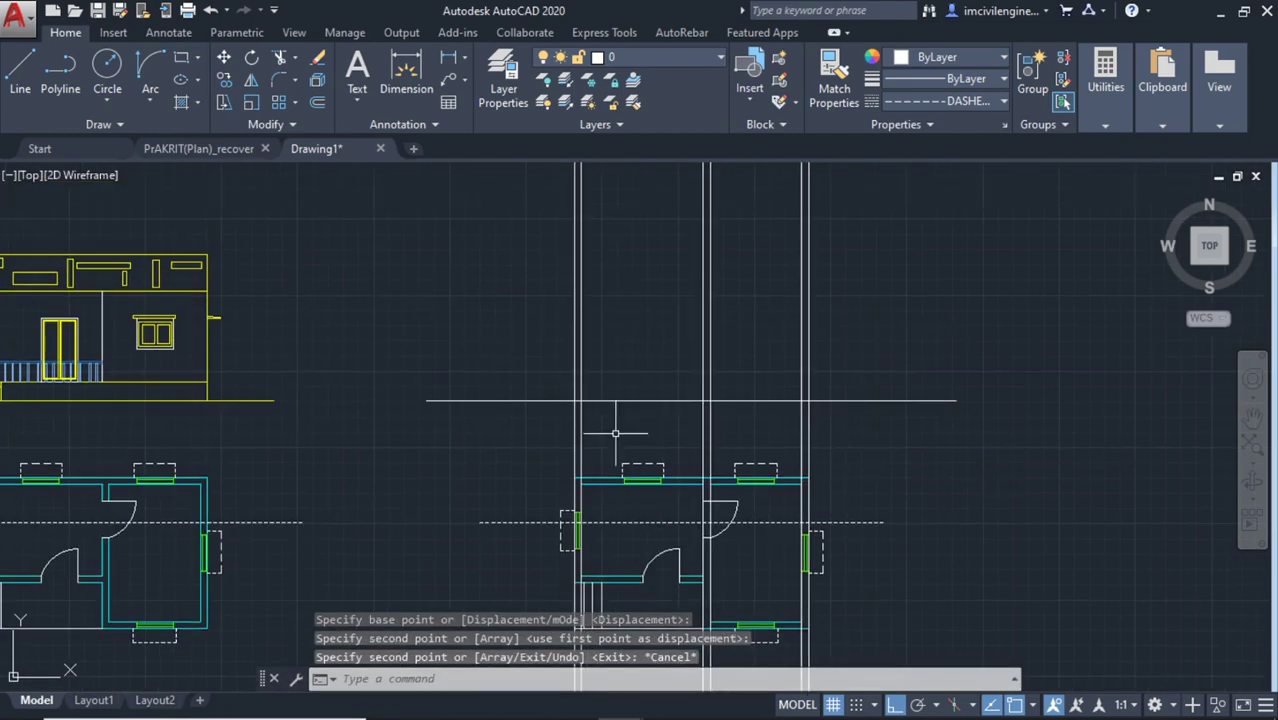
pyautogui.moveTo(608, 442)
pyautogui.mouseDown(button='middle')
pyautogui.moveTo(597, 393)
pyautogui.moveTo(613, 363)
pyautogui.mouseUp(button='middle')
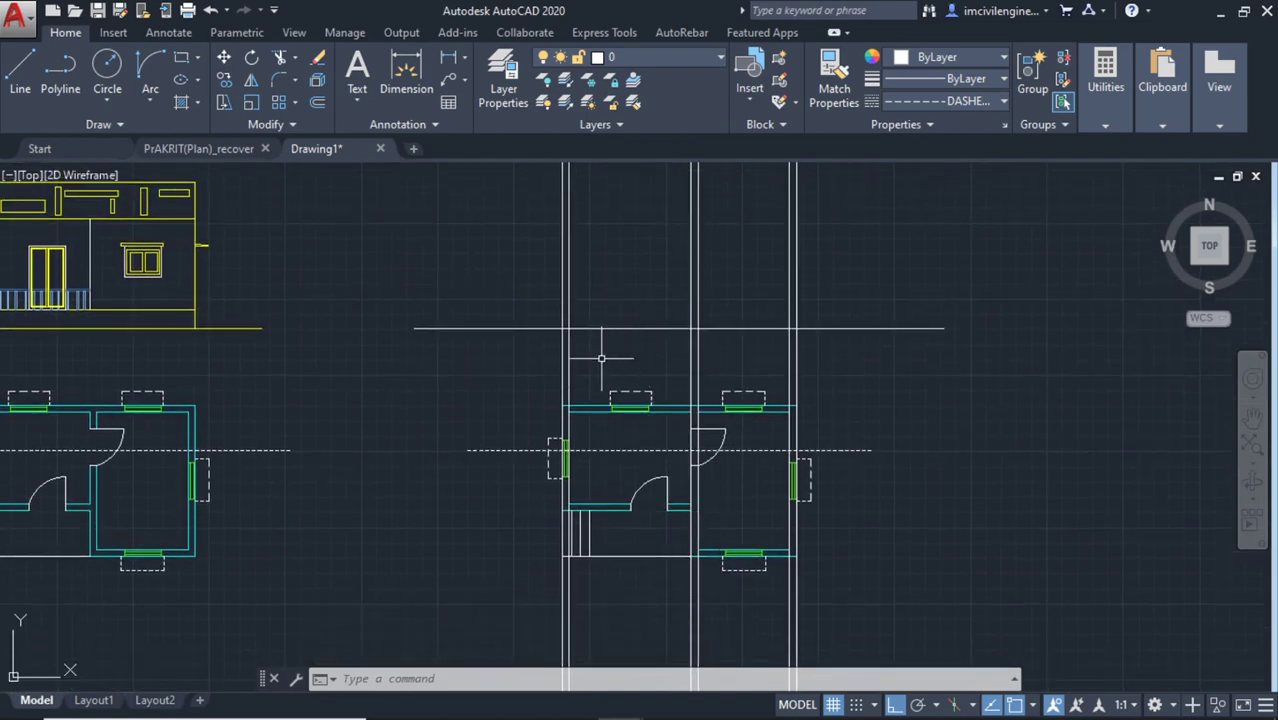
pyautogui.moveTo(658, 356); pyautogui.dragTo(662, 378, button='middle')
pyautogui.click(655, 347)
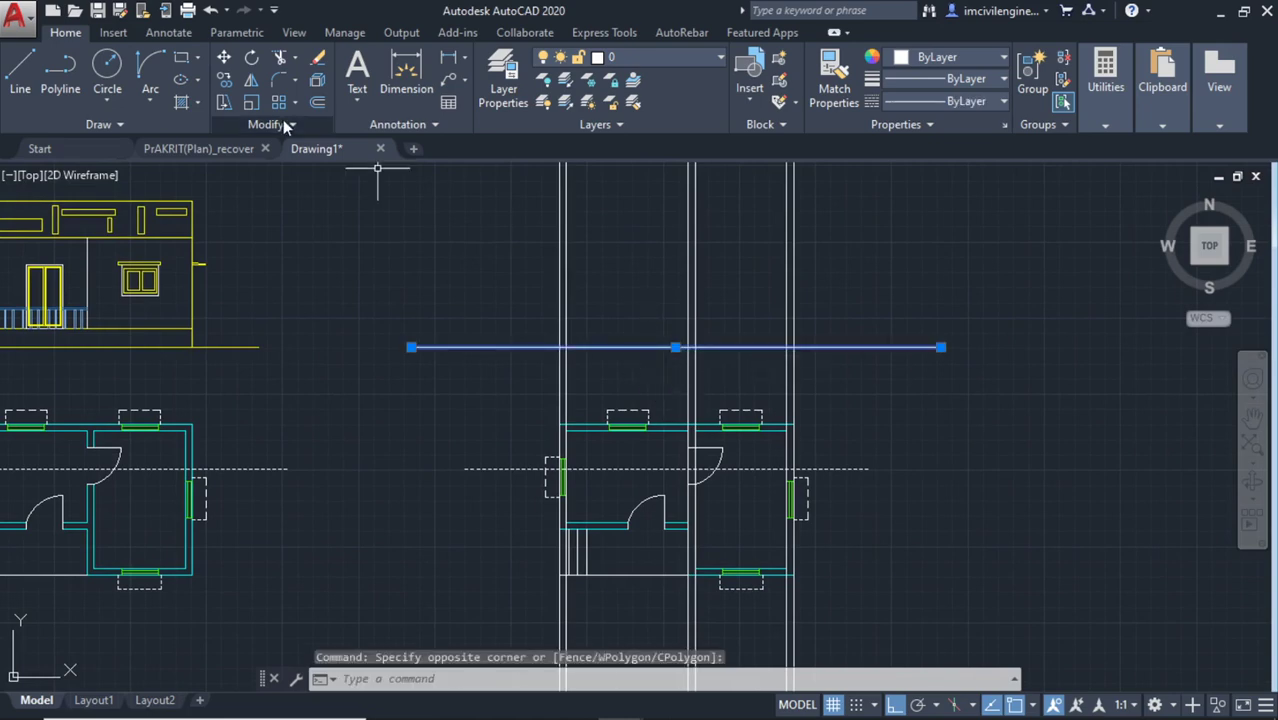
pyautogui.click(224, 57)
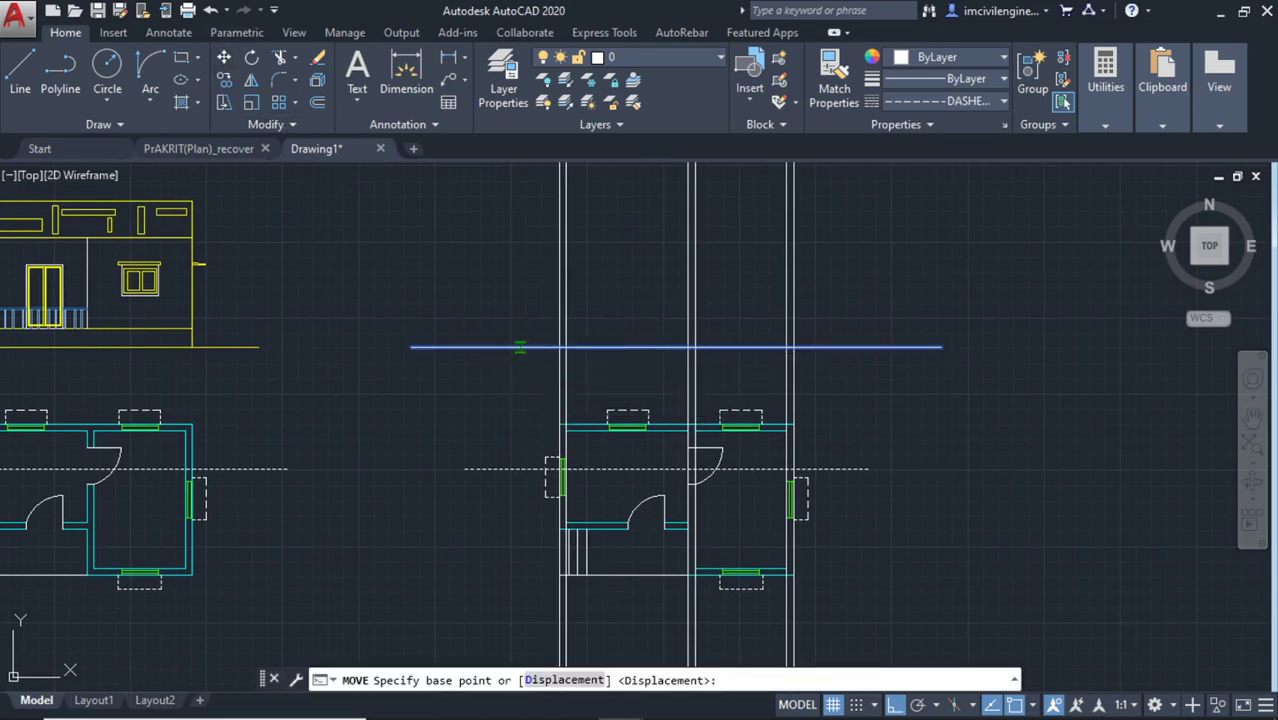
pyautogui.click(520, 347)
pyautogui.click(508, 256)
pyautogui.press('Escape')
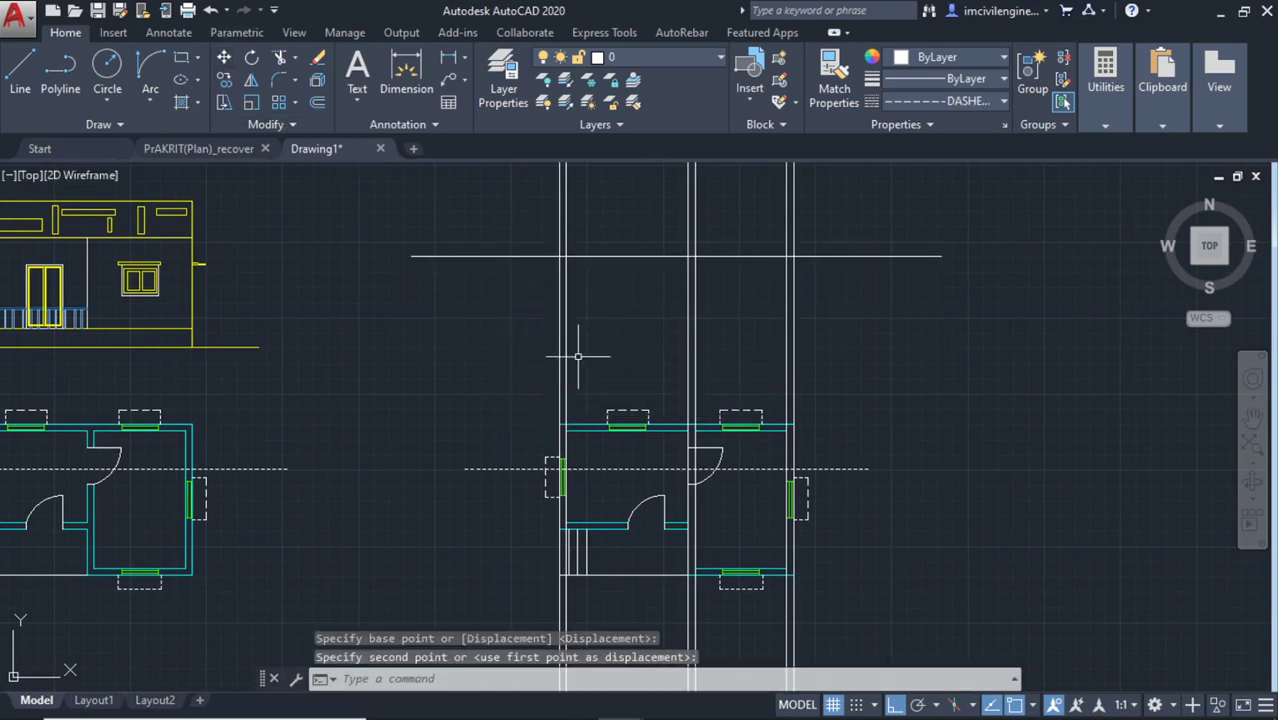
pyautogui.moveTo(613, 315); pyautogui.dragTo(599, 448, button='middle')
pyautogui.scroll(-3, 599, 448)
pyautogui.scroll(1, 580, 450)
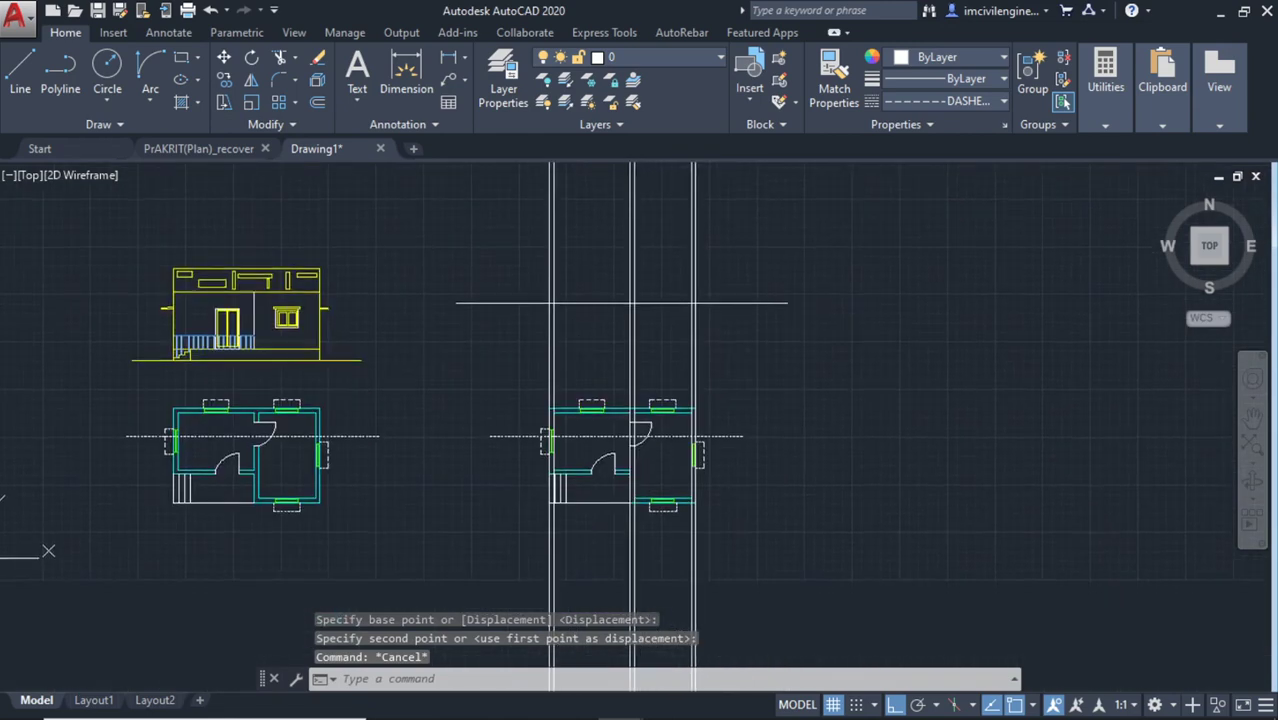
pyautogui.scroll(4, 574, 377)
pyautogui.moveTo(578, 342); pyautogui.dragTo(578, 434, button='middle')
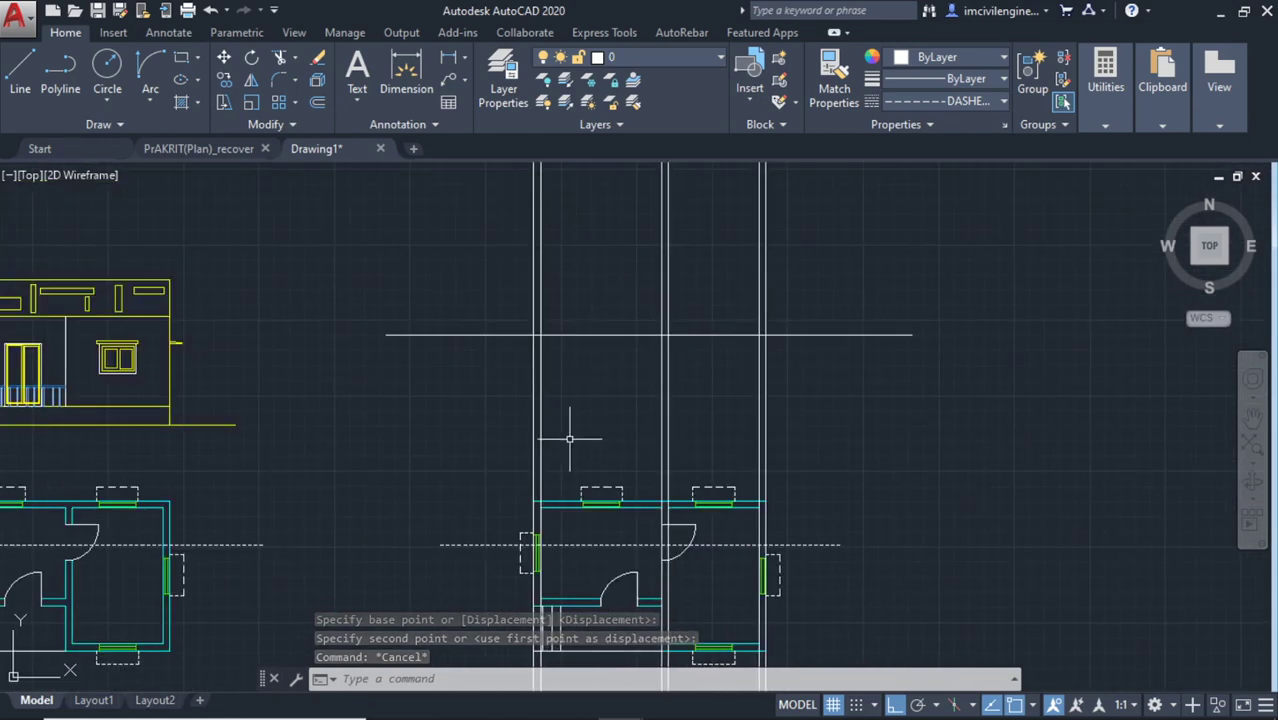
pyautogui.scroll(2, 570, 340)
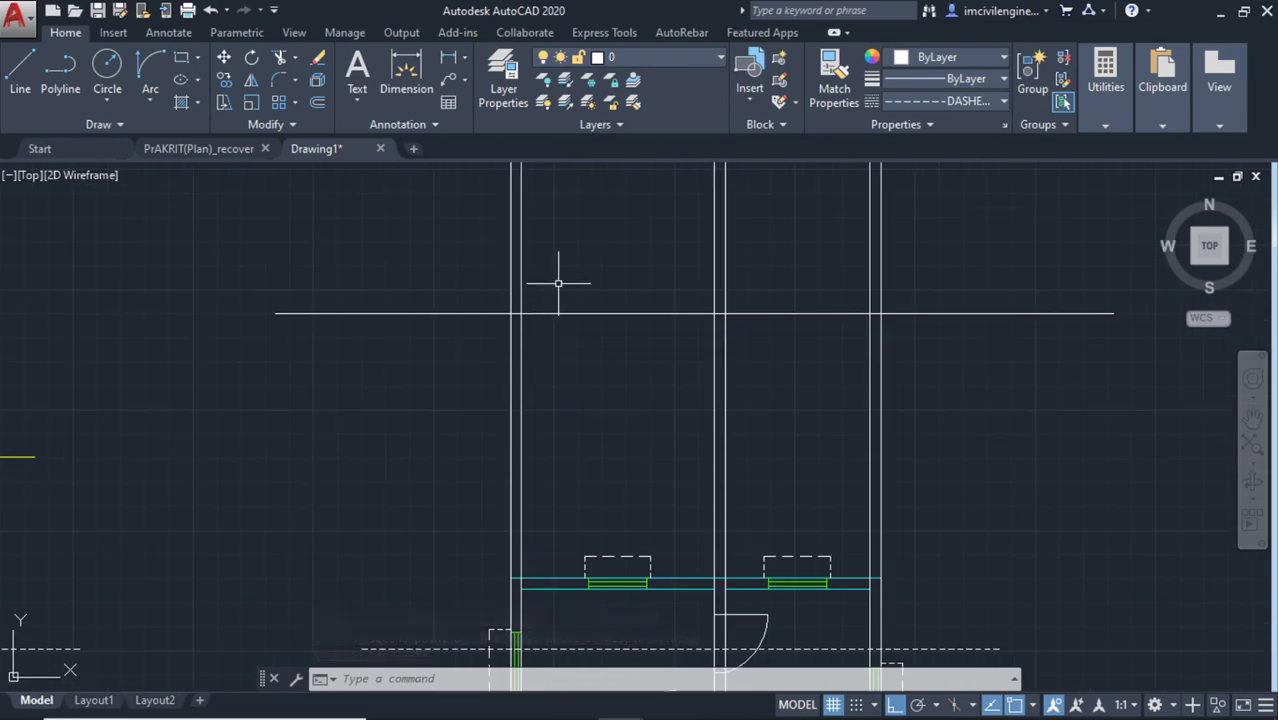
pyautogui.moveTo(562, 277); pyautogui.dragTo(565, 358, button='middle')
pyautogui.click(20, 70)
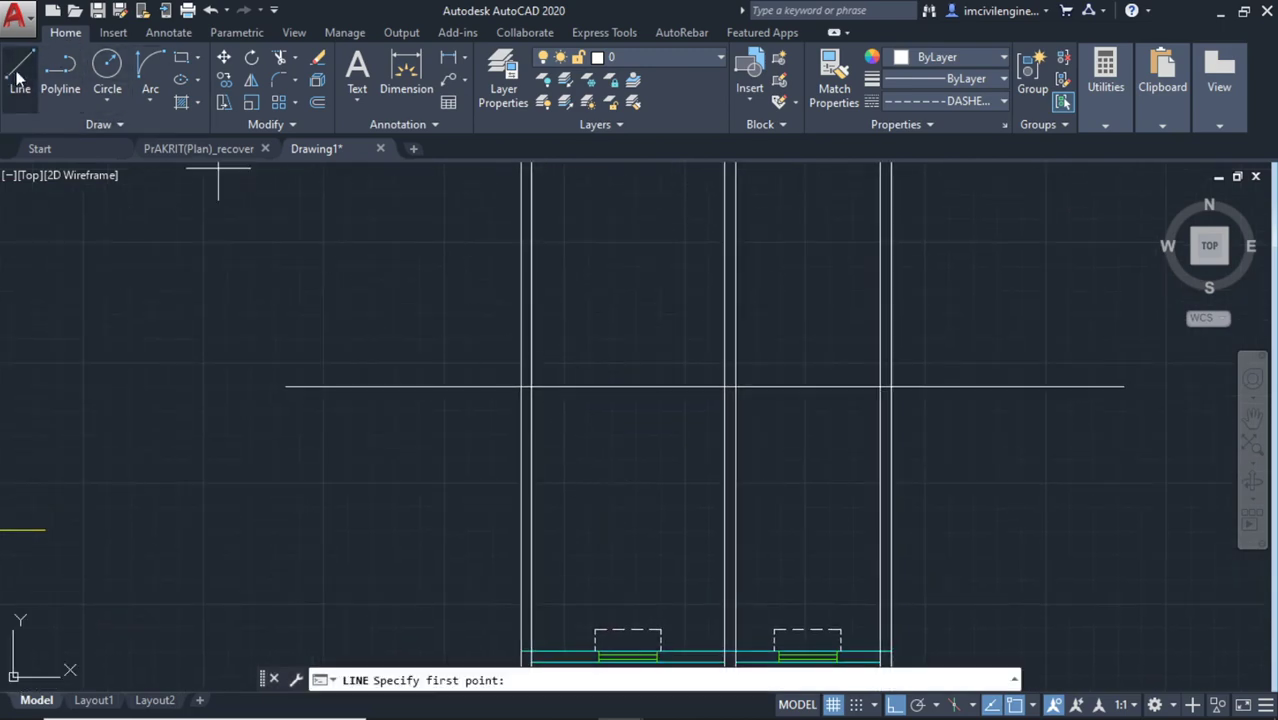
pyautogui.scroll(4, 540, 372)
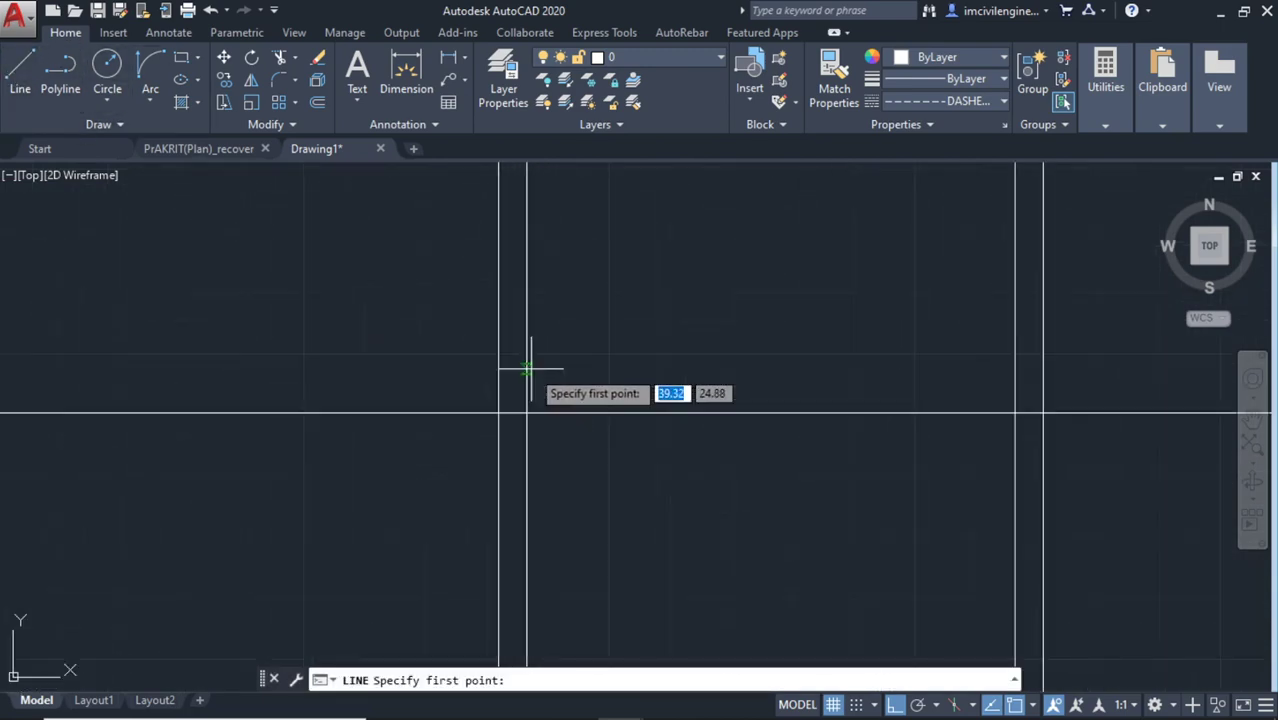
pyautogui.moveTo(432, 492); pyautogui.dragTo(556, 428, button='middle')
pyautogui.scroll(2, 551, 456)
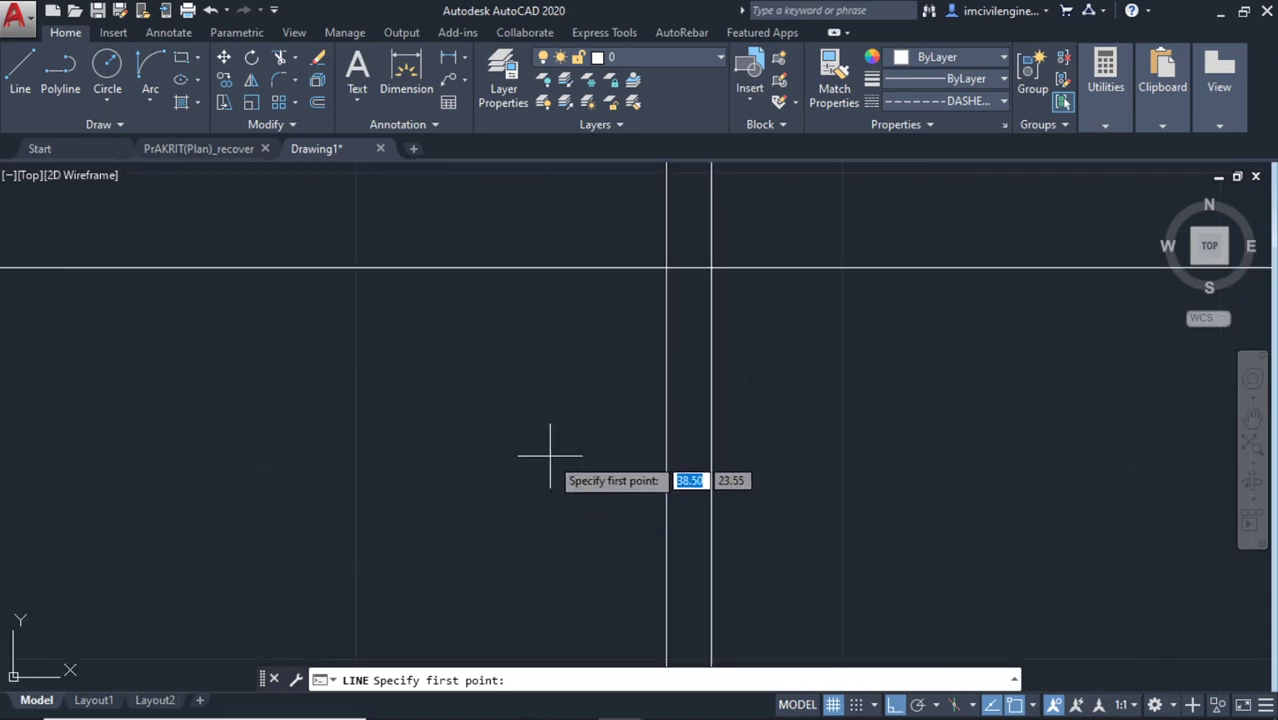
pyautogui.scroll(-2, 549, 456)
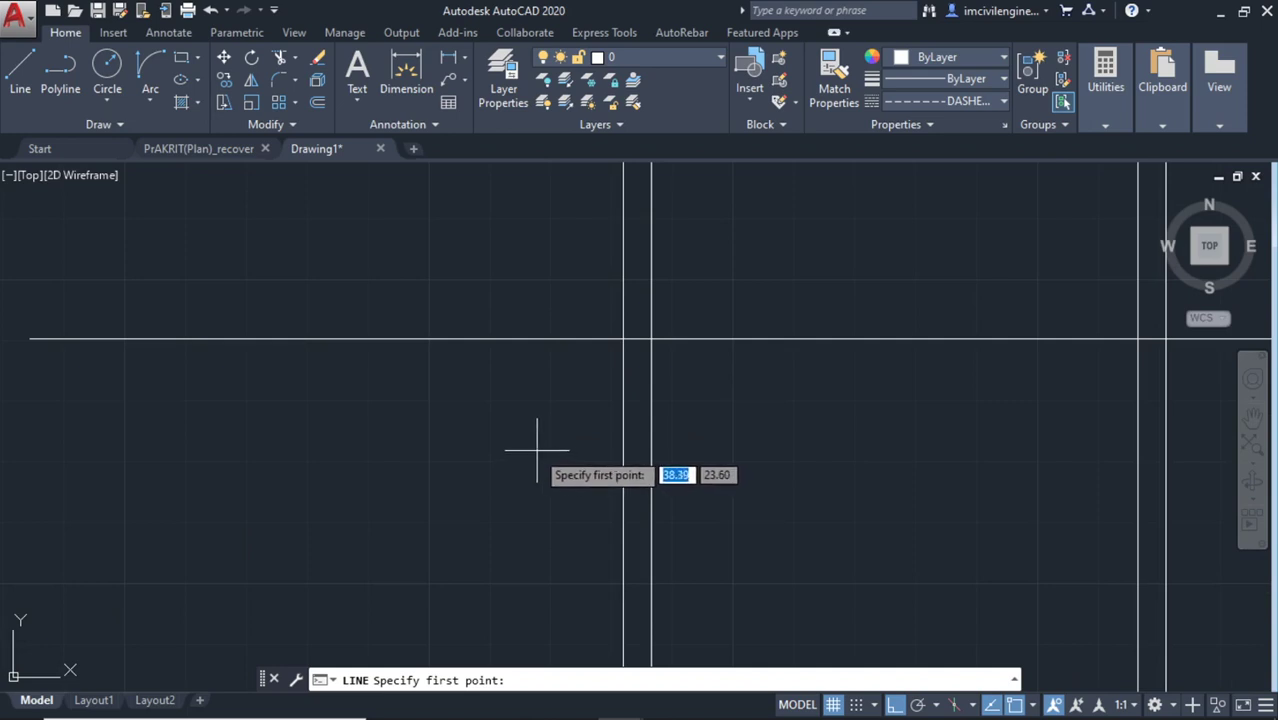
pyautogui.scroll(3, 617, 345)
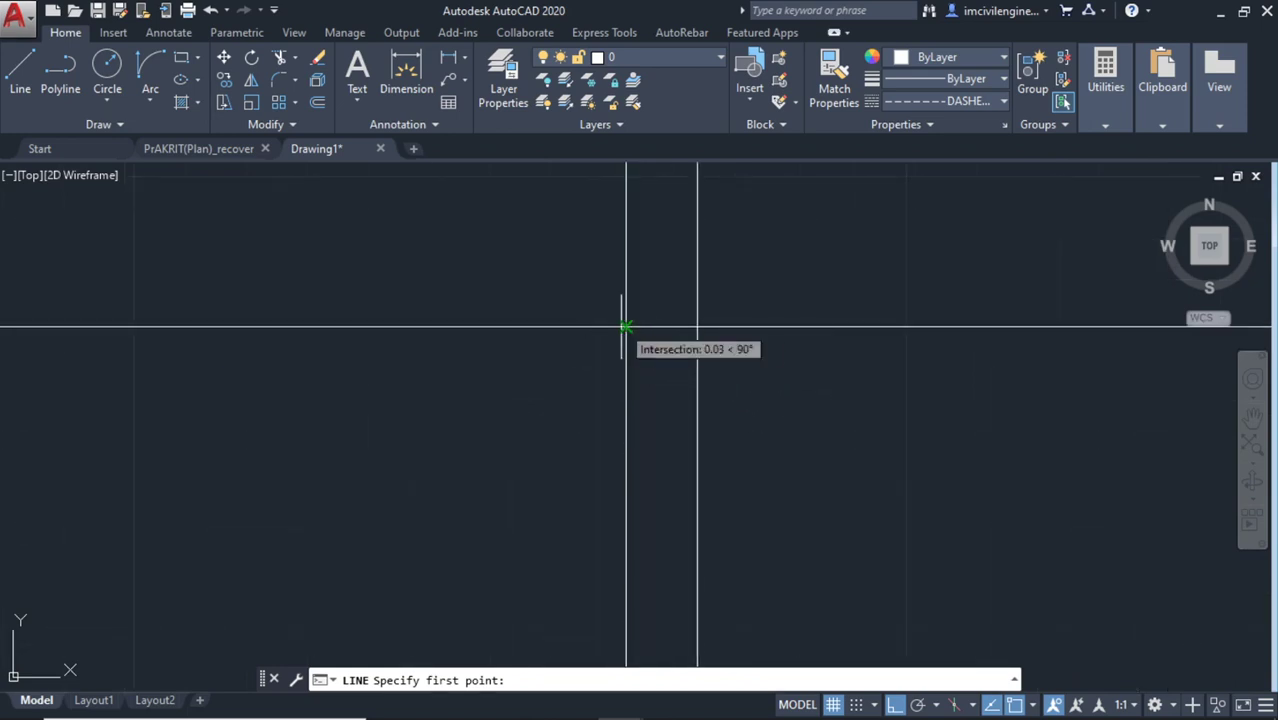
pyautogui.click(626, 326)
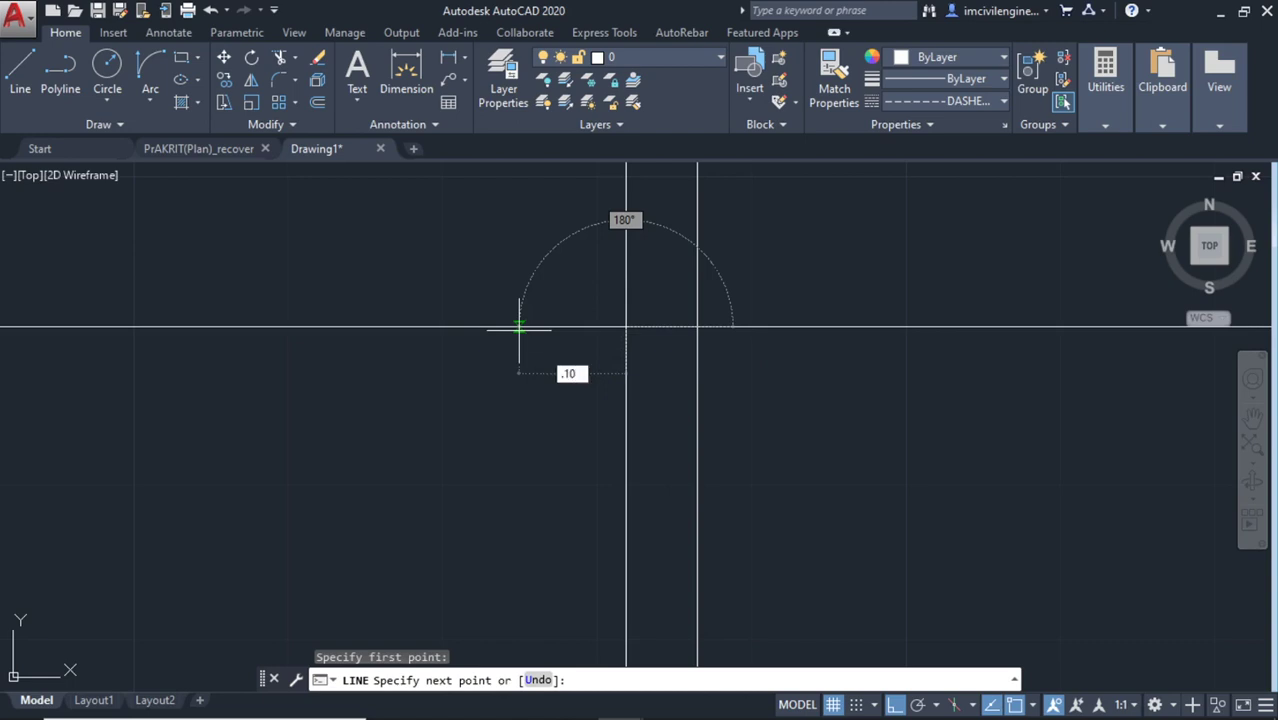
pyautogui.press('Return')
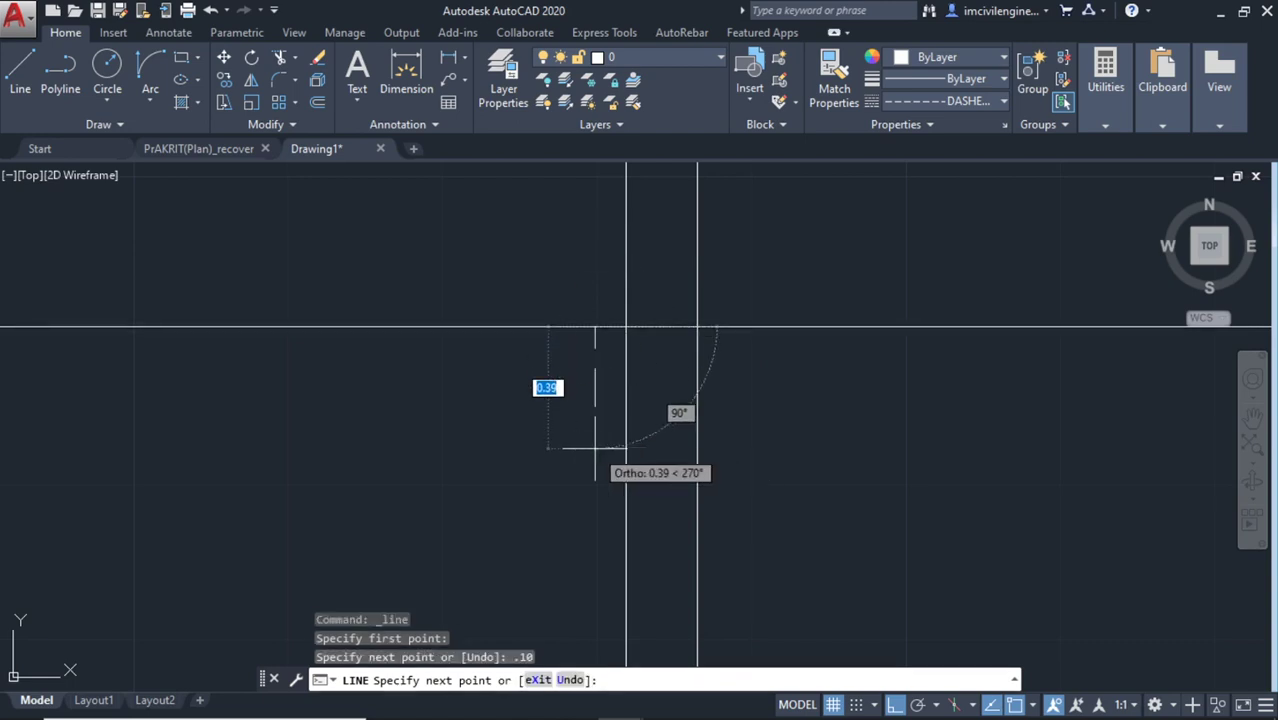
pyautogui.press('Escape')
pyautogui.click(976, 100)
pyautogui.click(955, 125)
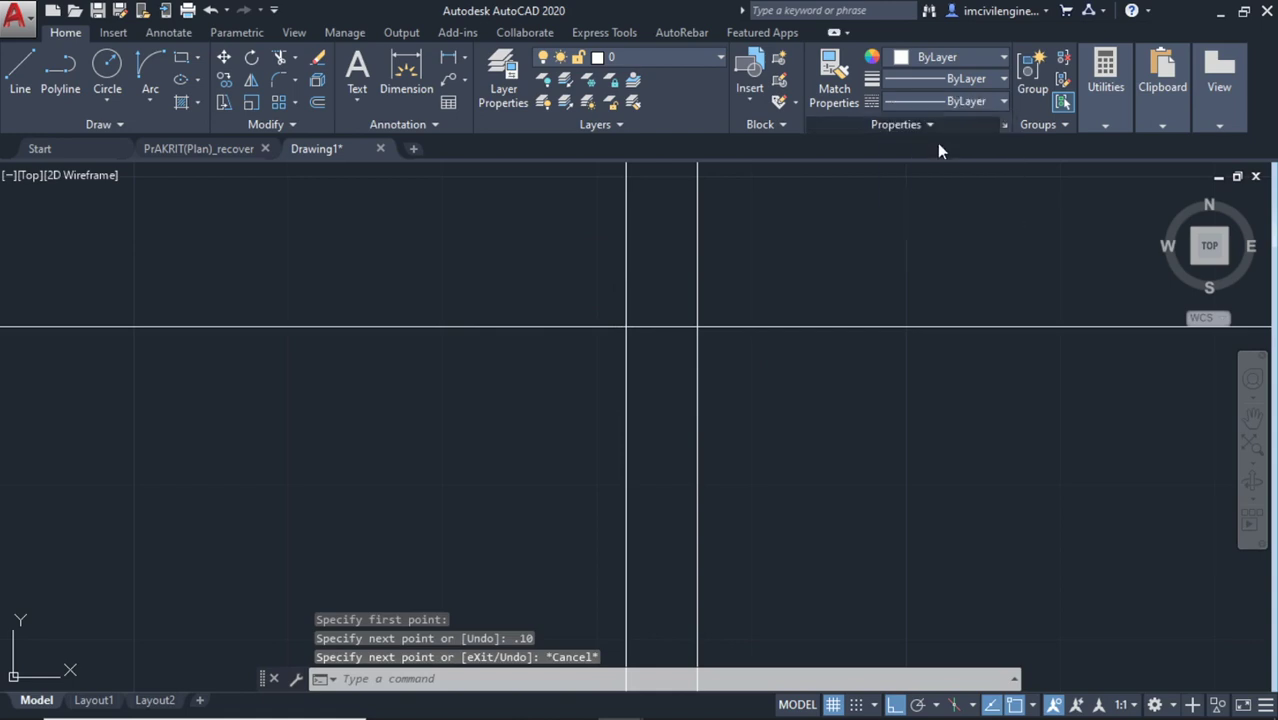
pyautogui.click(20, 70)
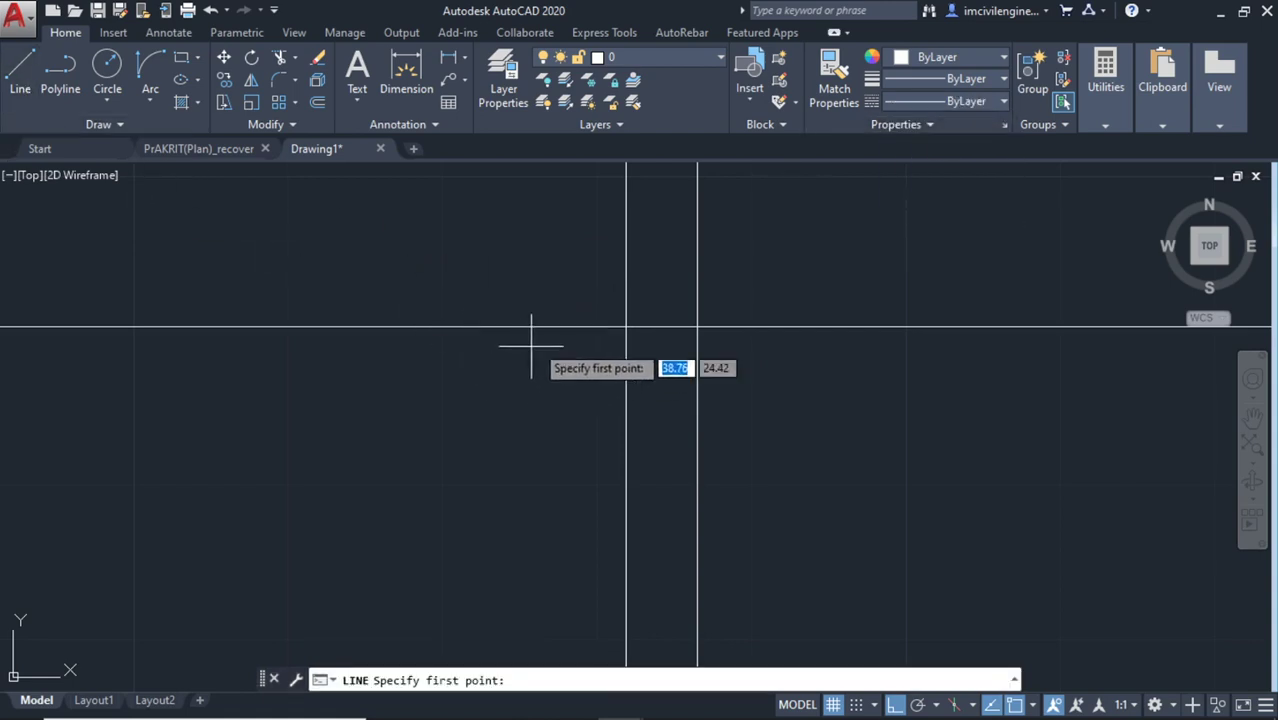
pyautogui.click(595, 328)
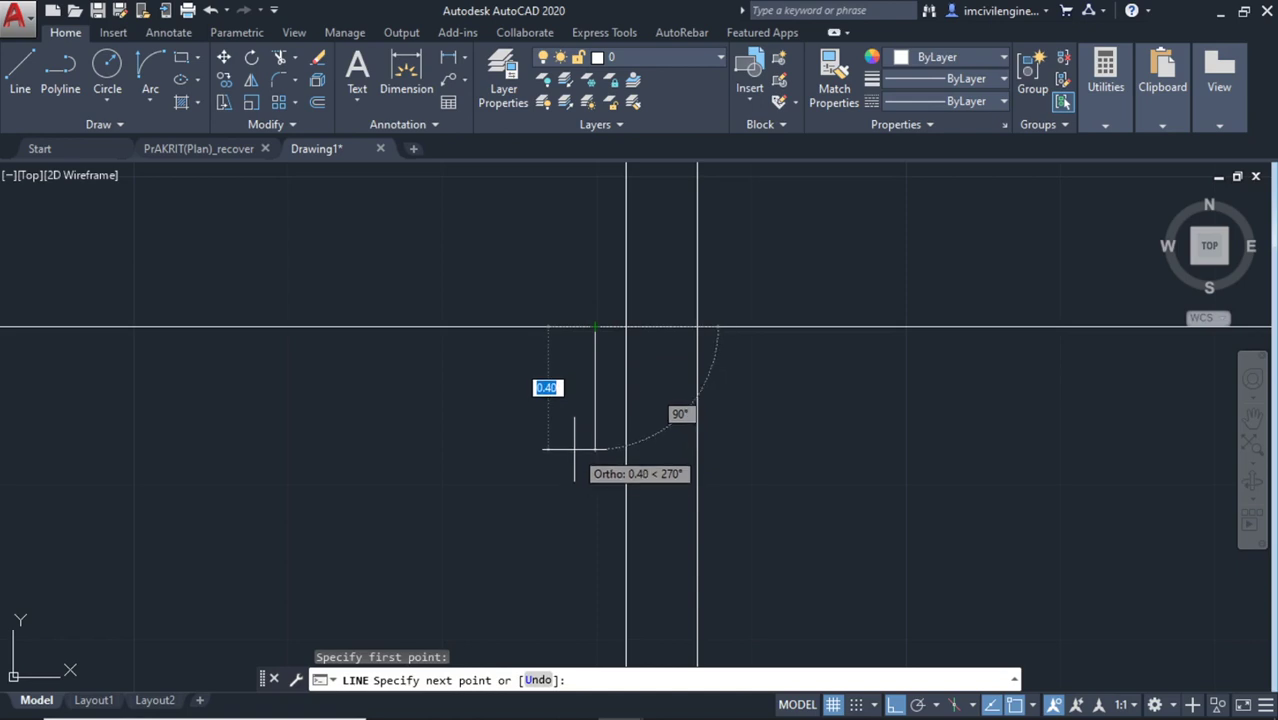
pyautogui.press('Escape')
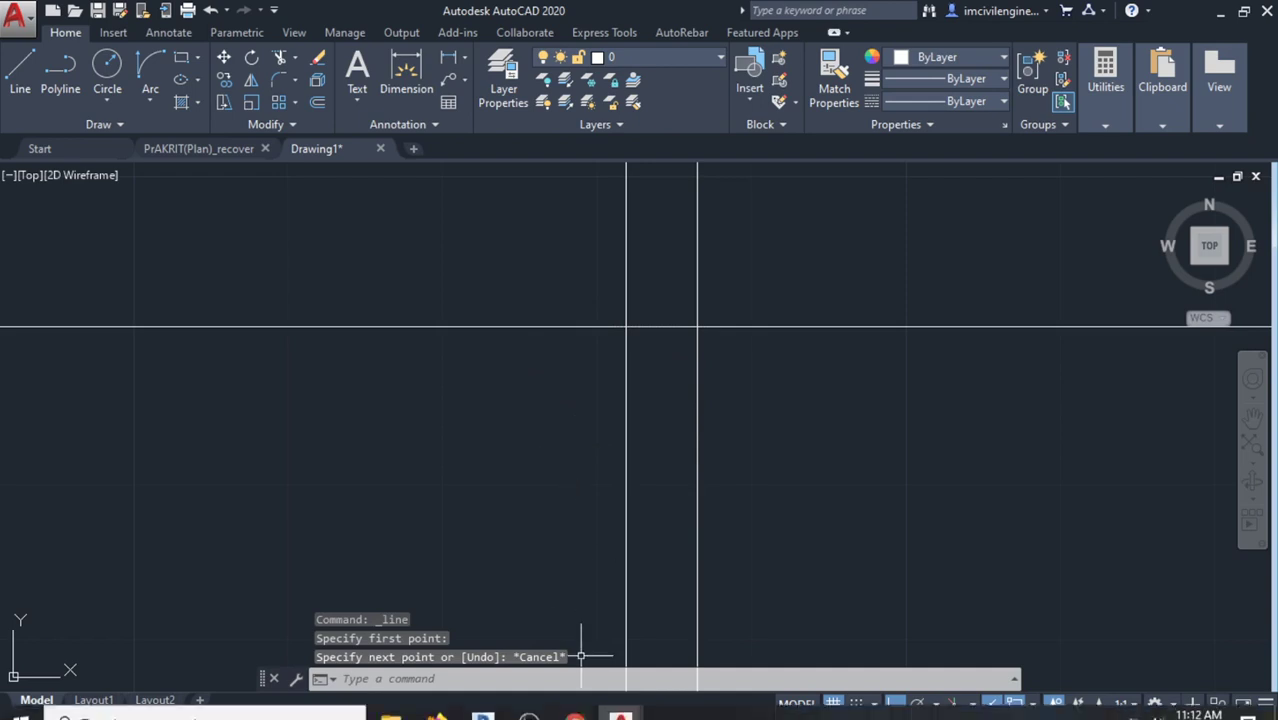
pyautogui.click(575, 703)
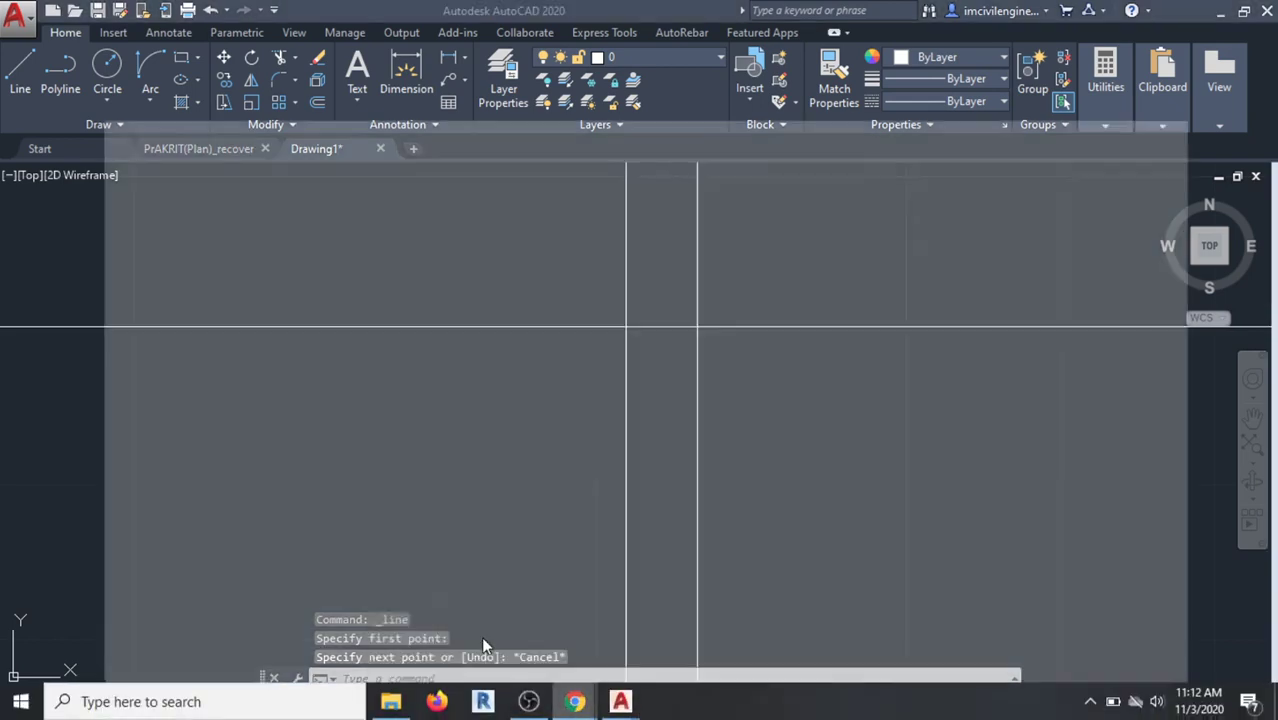
pyautogui.moveTo(574, 701)
pyautogui.click(481, 636)
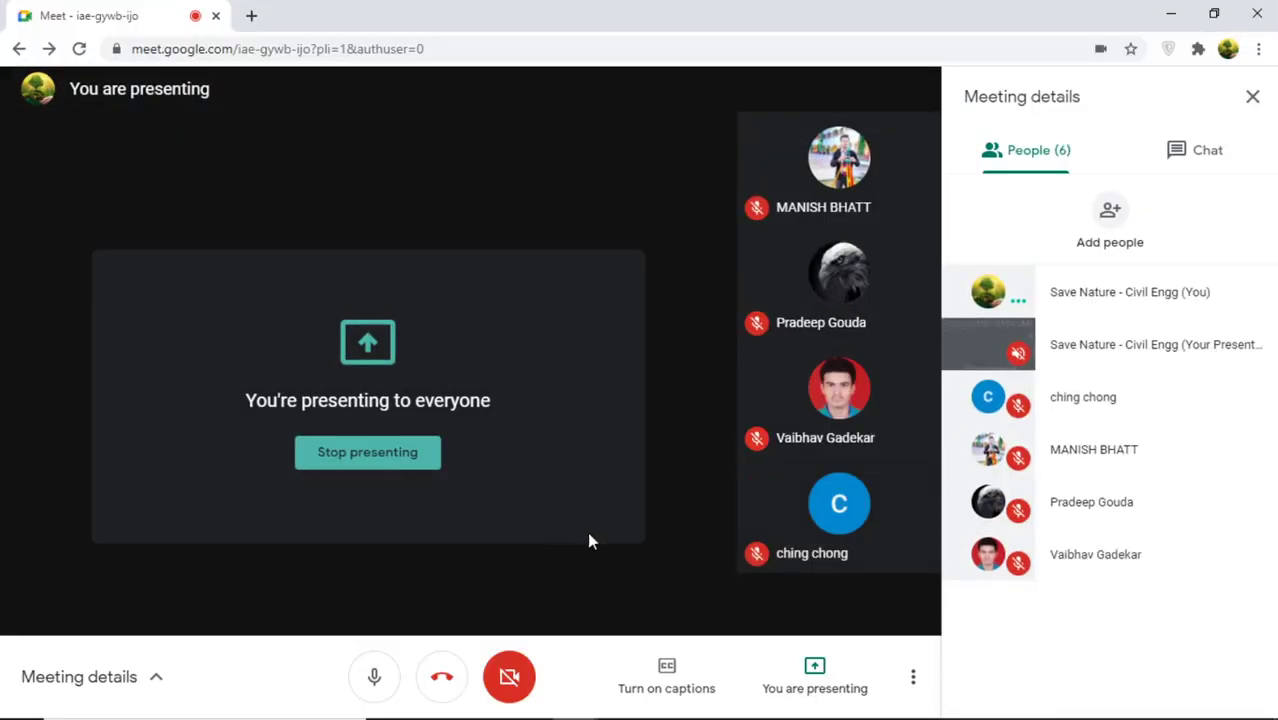
pyautogui.click(1171, 14)
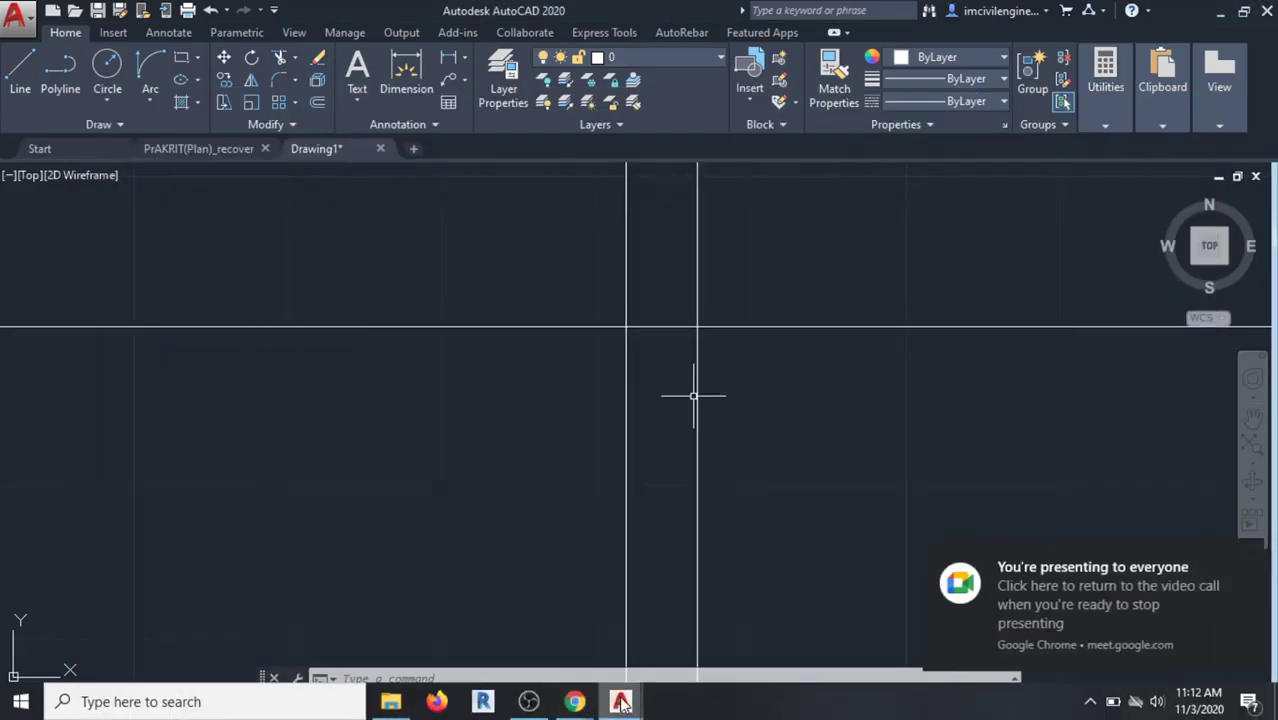
# Draw lines from the ground line: a downward segment, a 0.1 offset, and a long leftward segment
pyautogui.moveTo(621, 701)
pyautogui.click(695, 637)
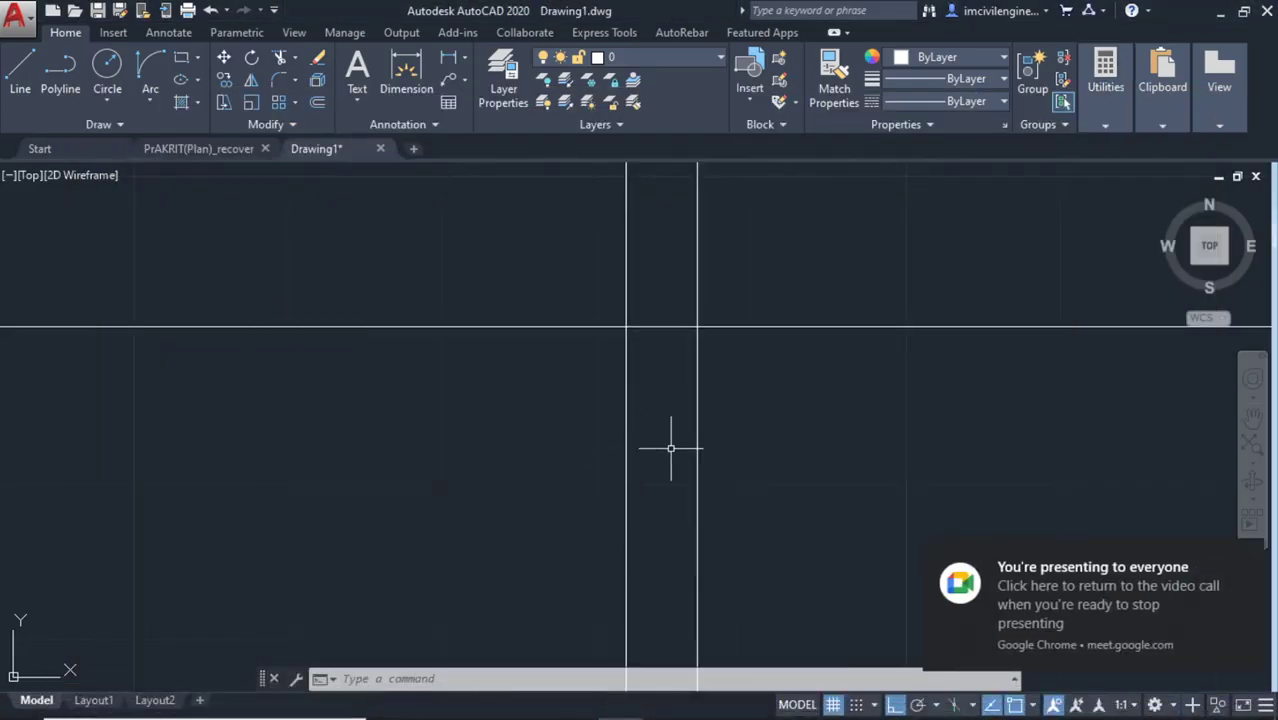
pyautogui.scroll(-2, 642, 422)
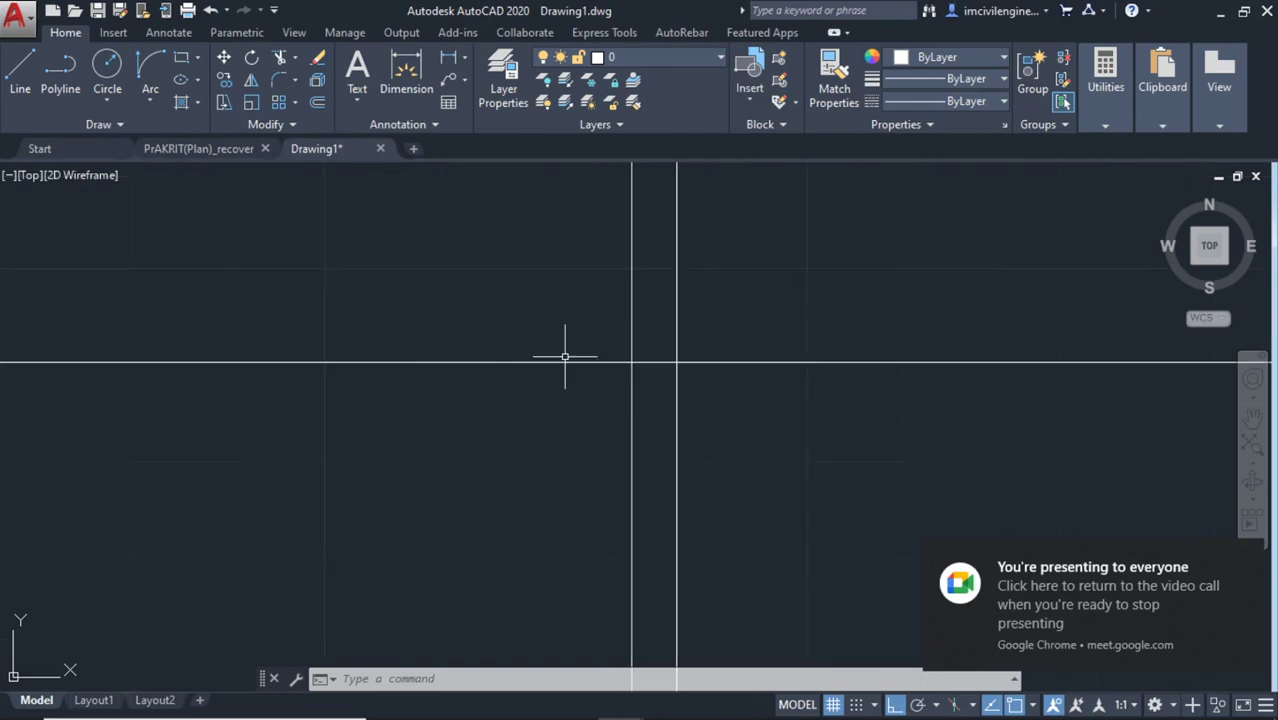
pyautogui.click(12, 92)
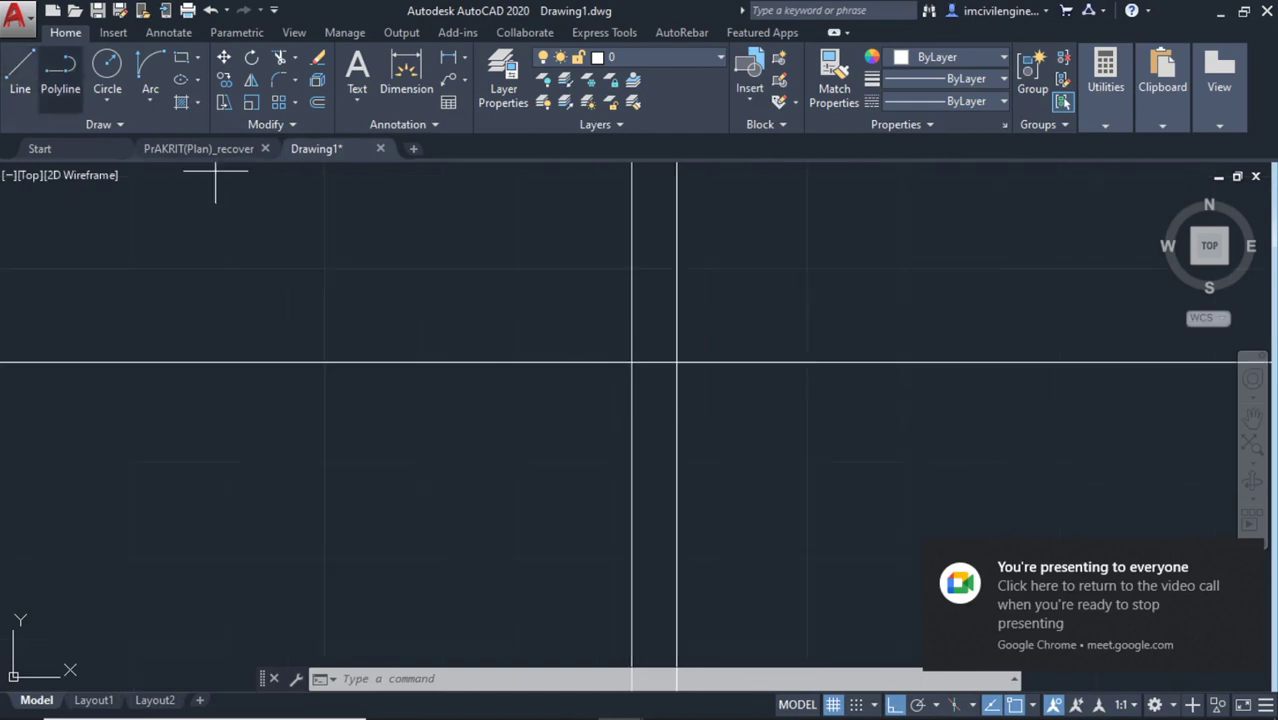
pyautogui.click(612, 362)
pyautogui.scroll(2, 612, 415)
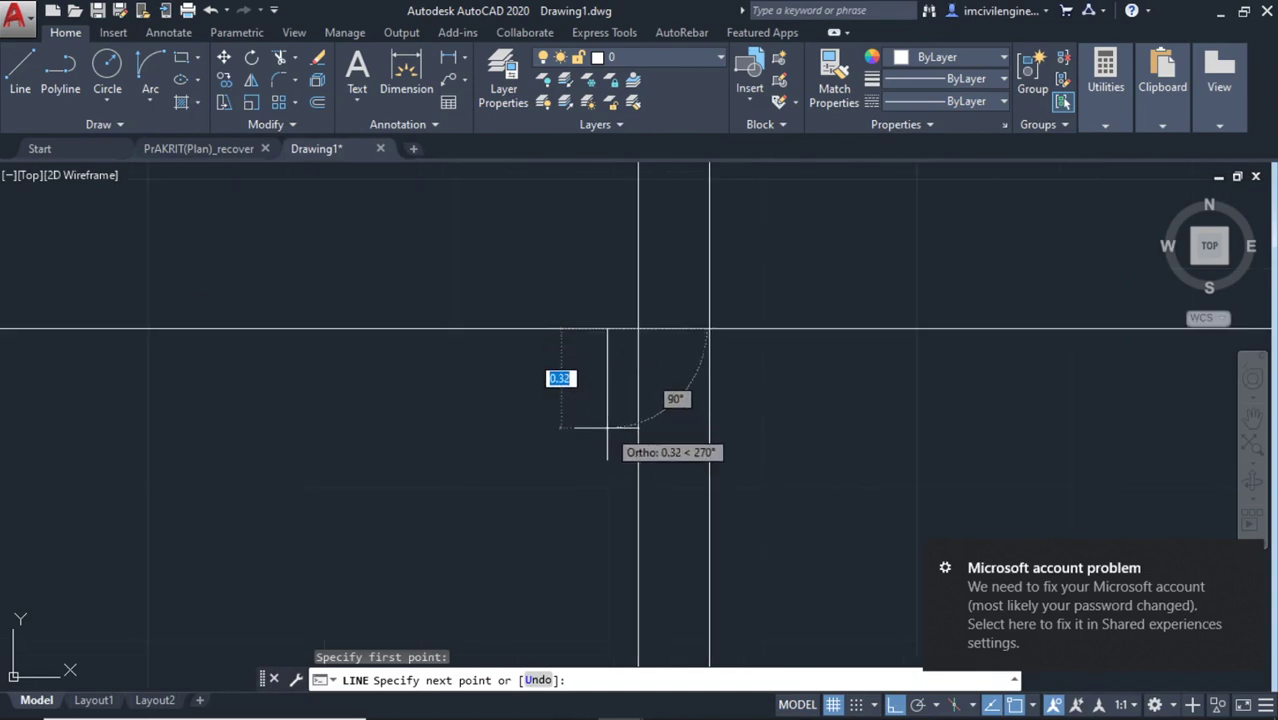
pyautogui.write('1')
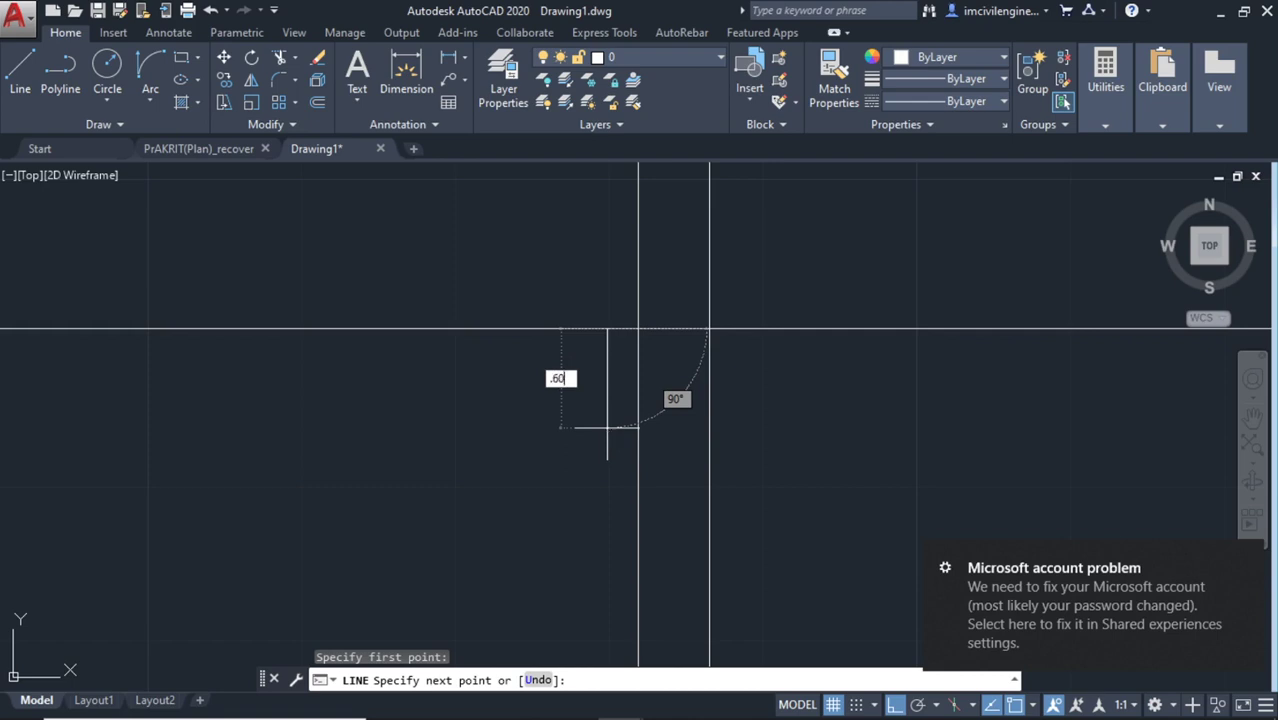
pyautogui.press('Return')
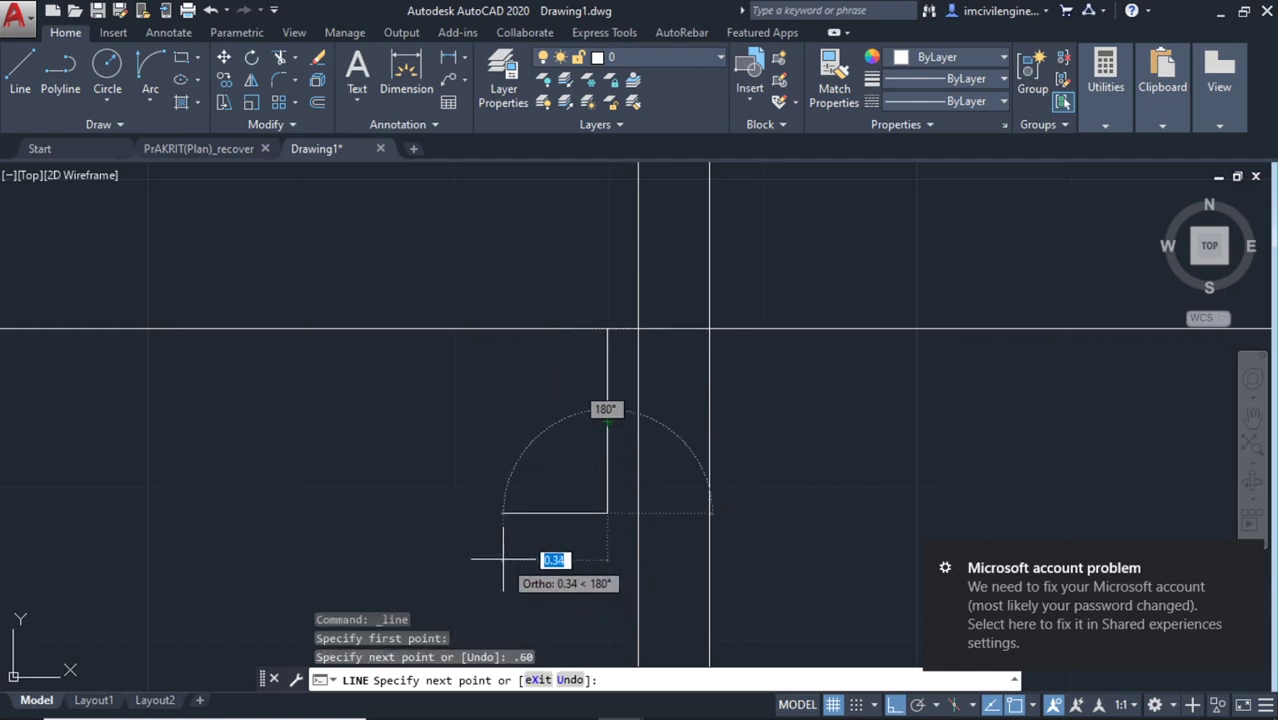
pyautogui.write('.1')
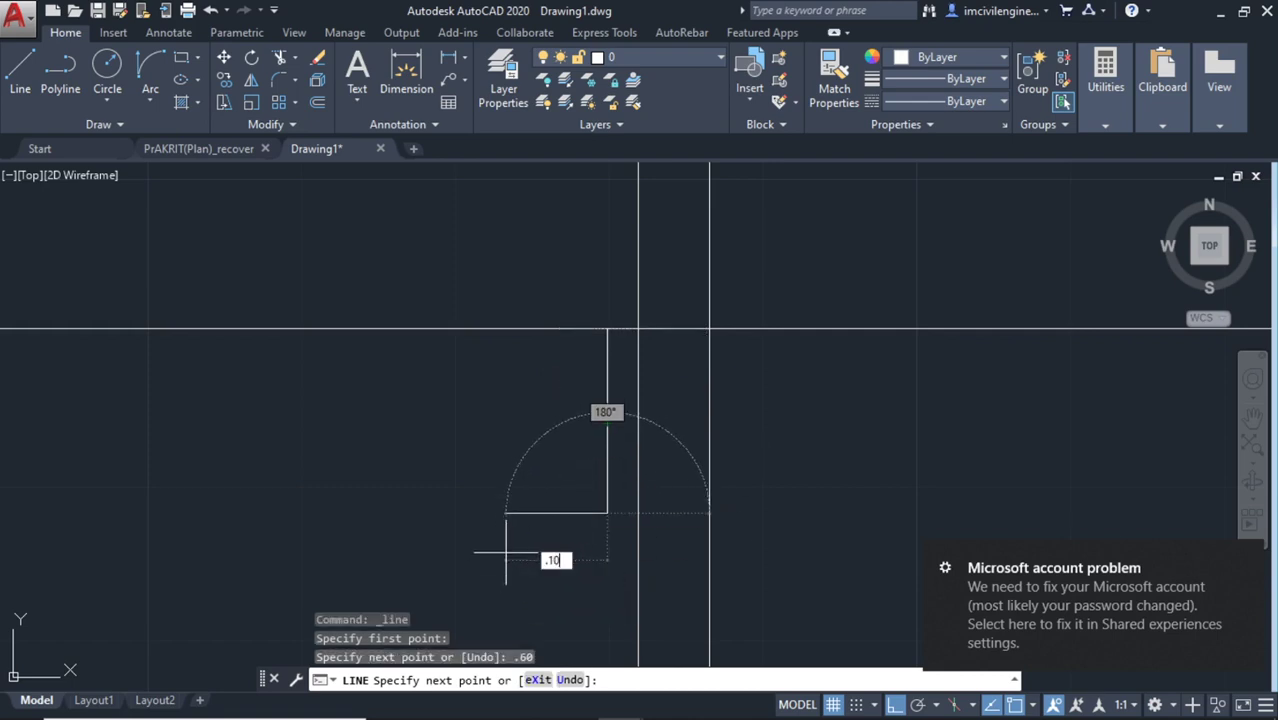
pyautogui.press('Return')
pyautogui.scroll(-4, 538, 593)
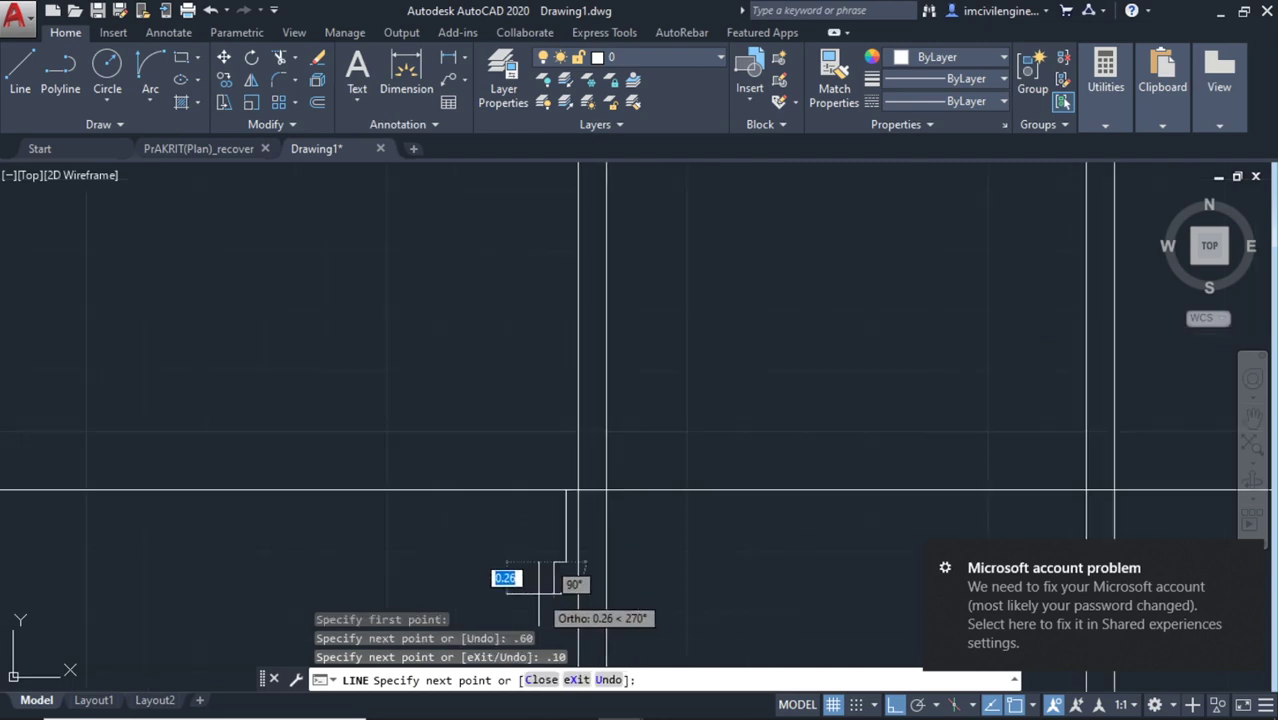
pyautogui.moveTo(538, 576); pyautogui.dragTo(528, 478, button='middle')
pyautogui.scroll(2, 528, 478)
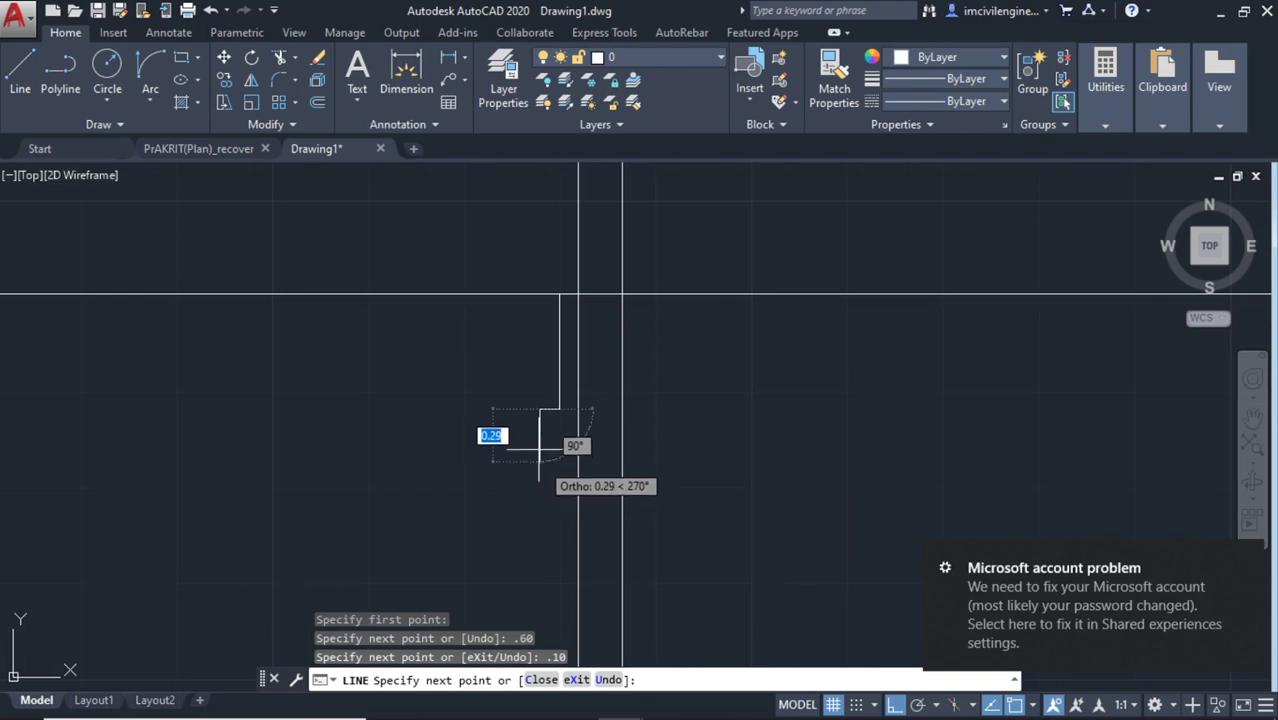
pyautogui.scroll(-2, 421, 416)
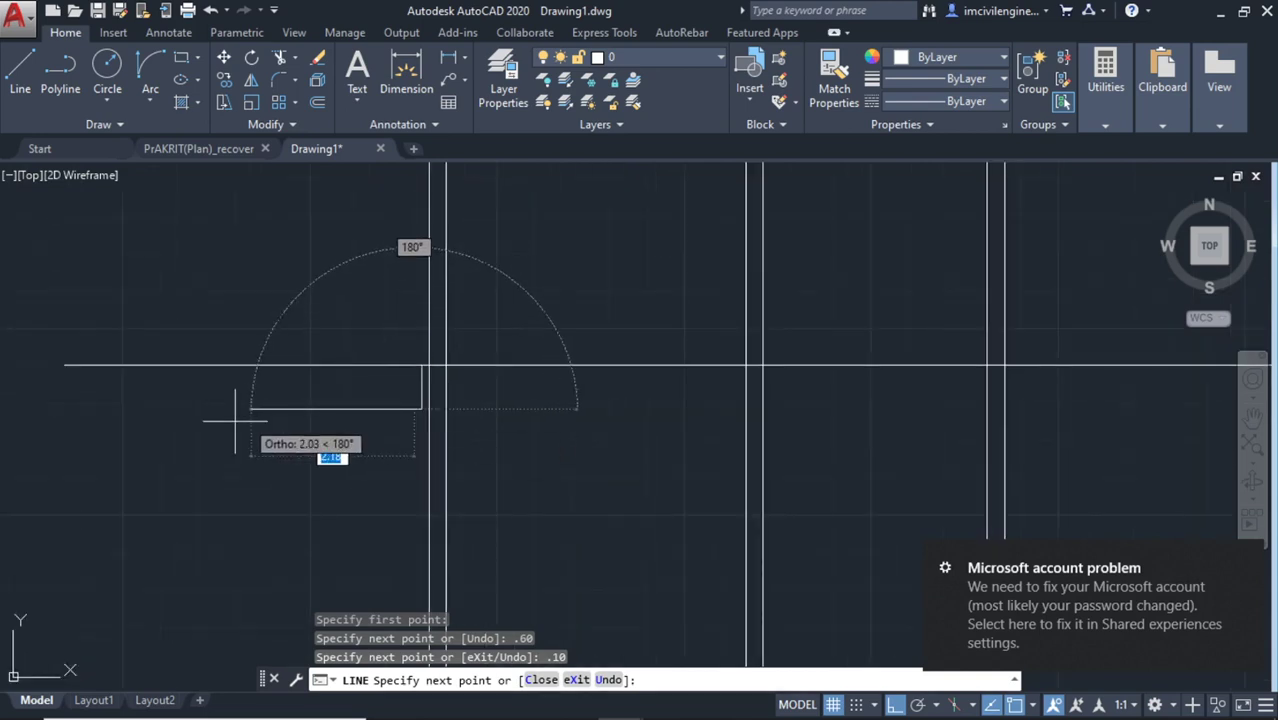
pyautogui.click(163, 408)
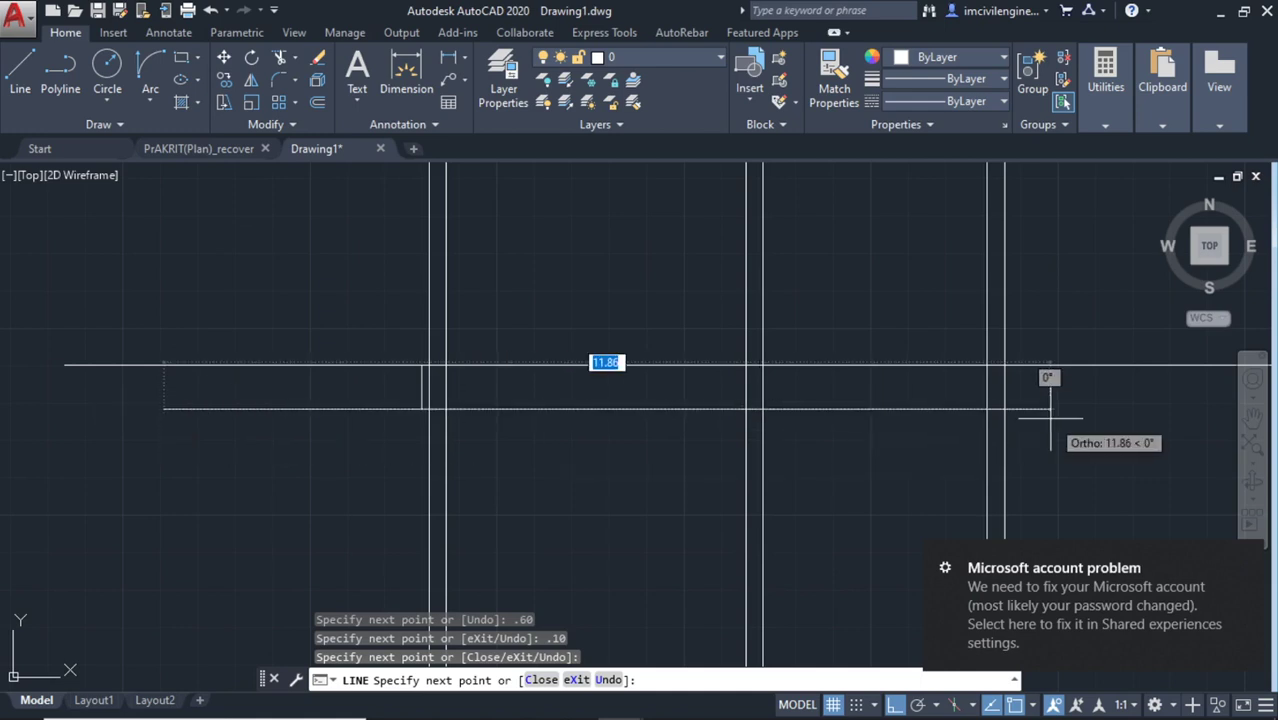
pyautogui.moveTo(1049, 420); pyautogui.dragTo(971, 433, button='middle')
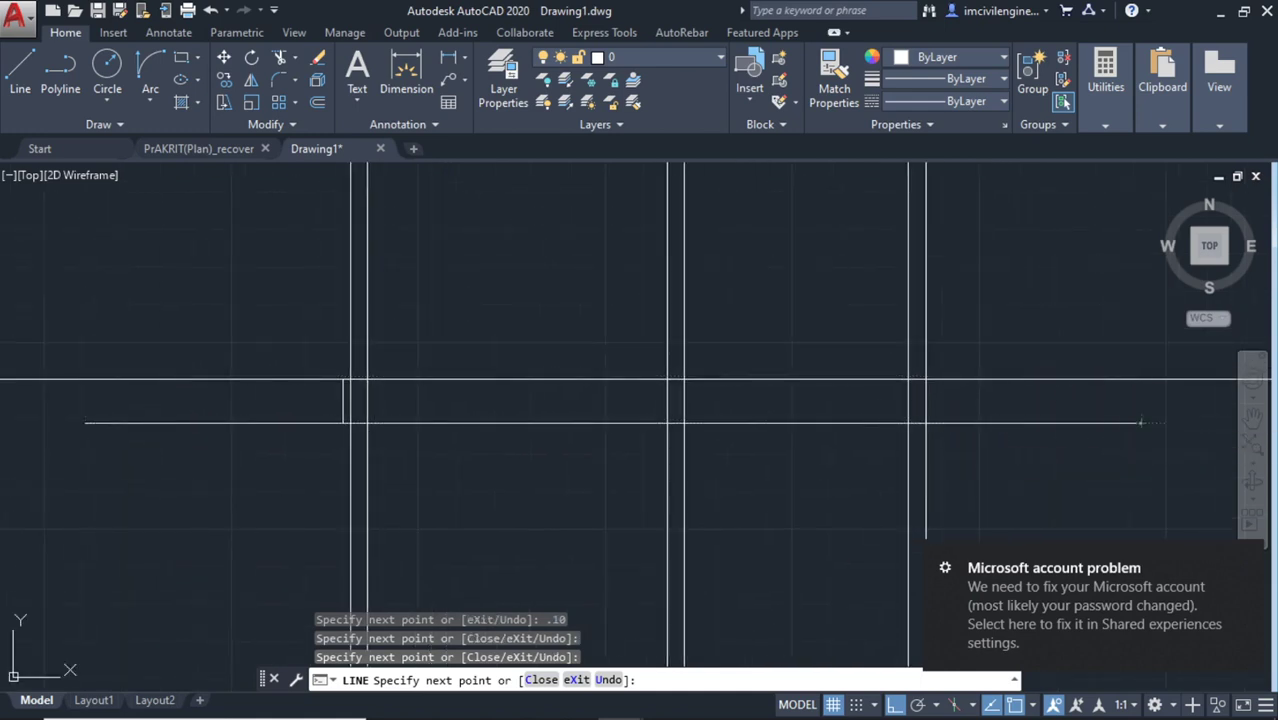
pyautogui.press('Escape')
# Delete the stray horizontal line and draw a new one from the wall stub to the right wall
pyautogui.moveTo(491, 401); pyautogui.dragTo(447, 358)
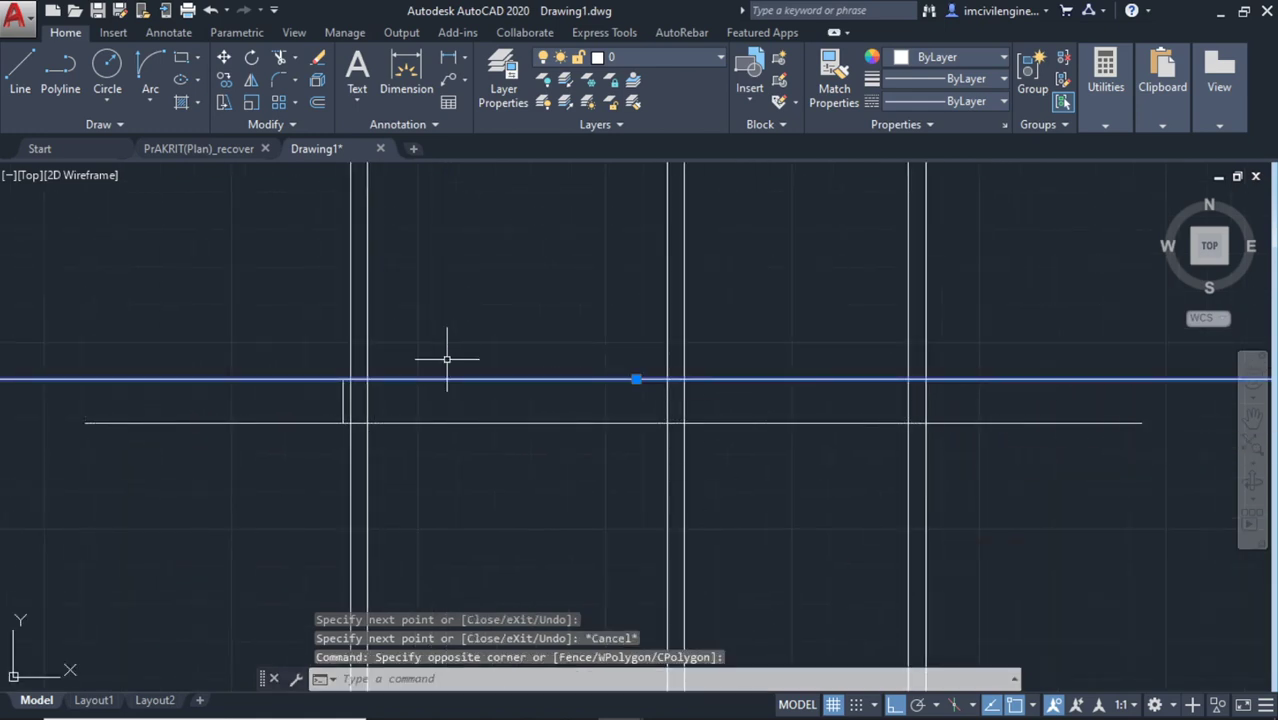
pyautogui.press('Delete')
pyautogui.moveTo(435, 476)
pyautogui.mouseDown(button='middle')
pyautogui.moveTo(462, 485)
pyautogui.moveTo(480, 525)
pyautogui.mouseUp(button='middle')
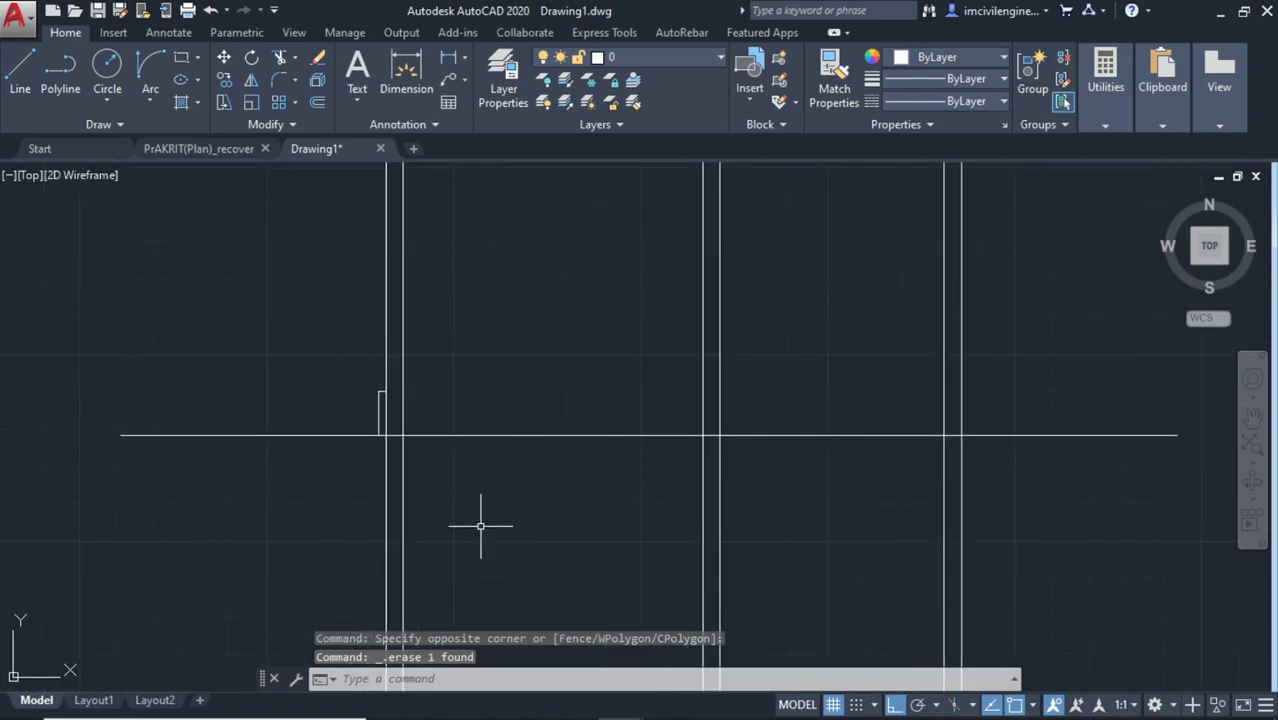
pyautogui.click(20, 68)
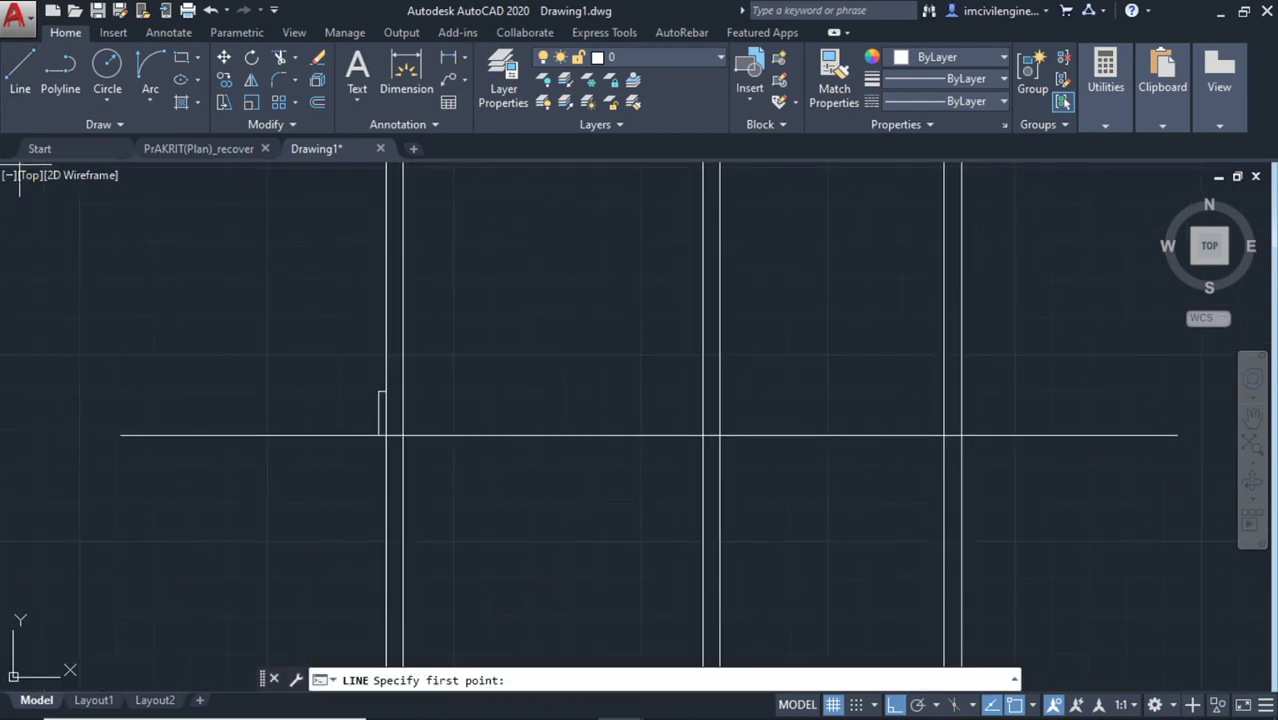
pyautogui.click(385, 393)
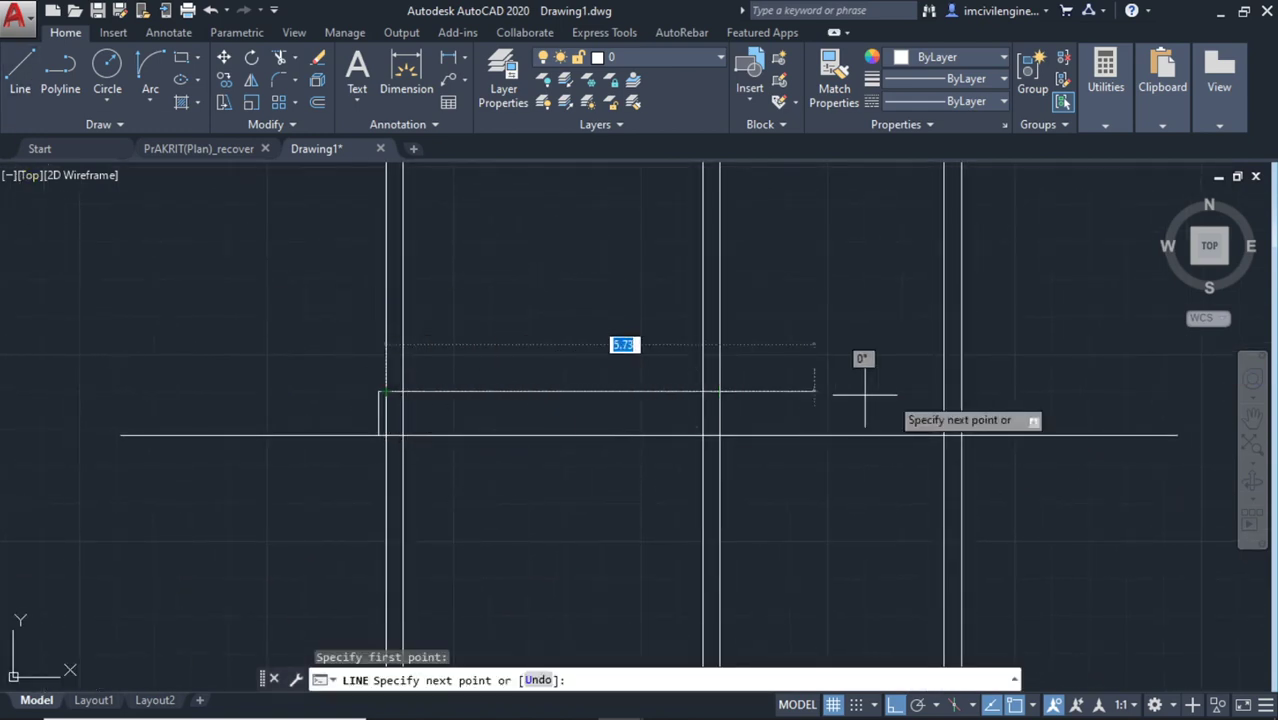
pyautogui.click(960, 393)
pyautogui.press('Escape')
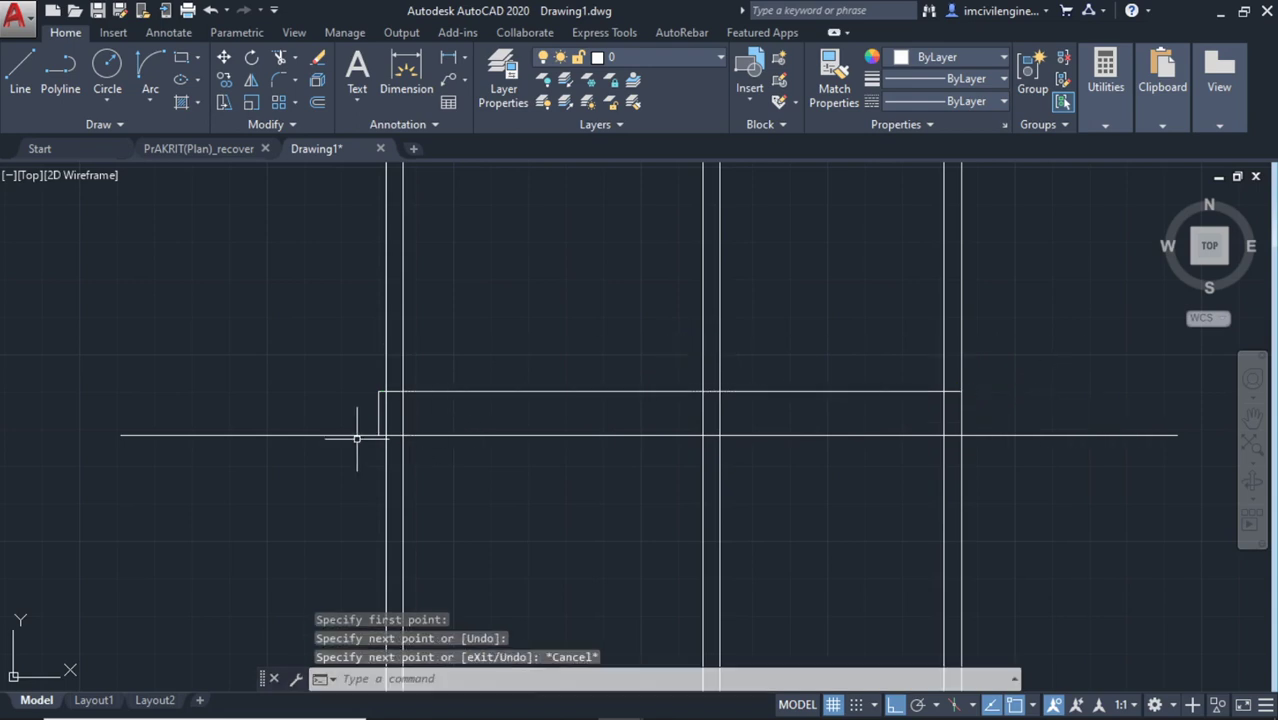
# Draw a 0.60 downward line from the wall's bottom endpoint
pyautogui.scroll(2, 357, 437)
pyautogui.scroll(3, 420, 422)
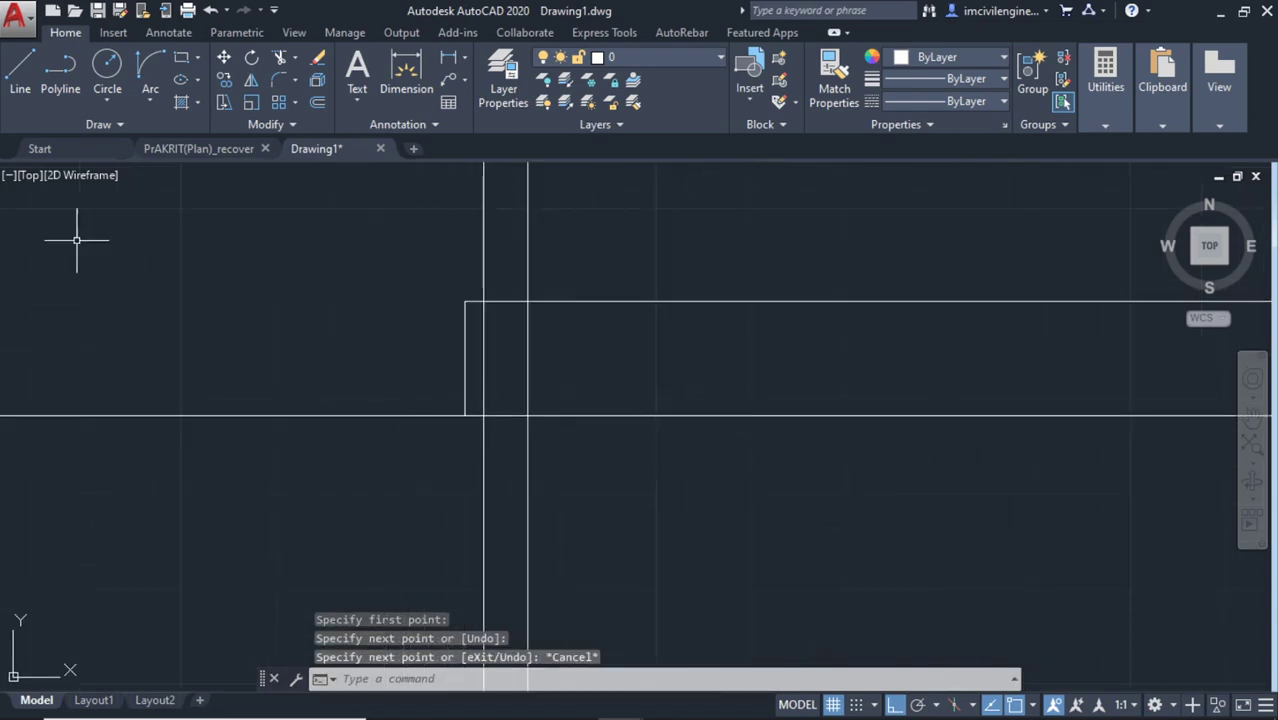
pyautogui.click(20, 70)
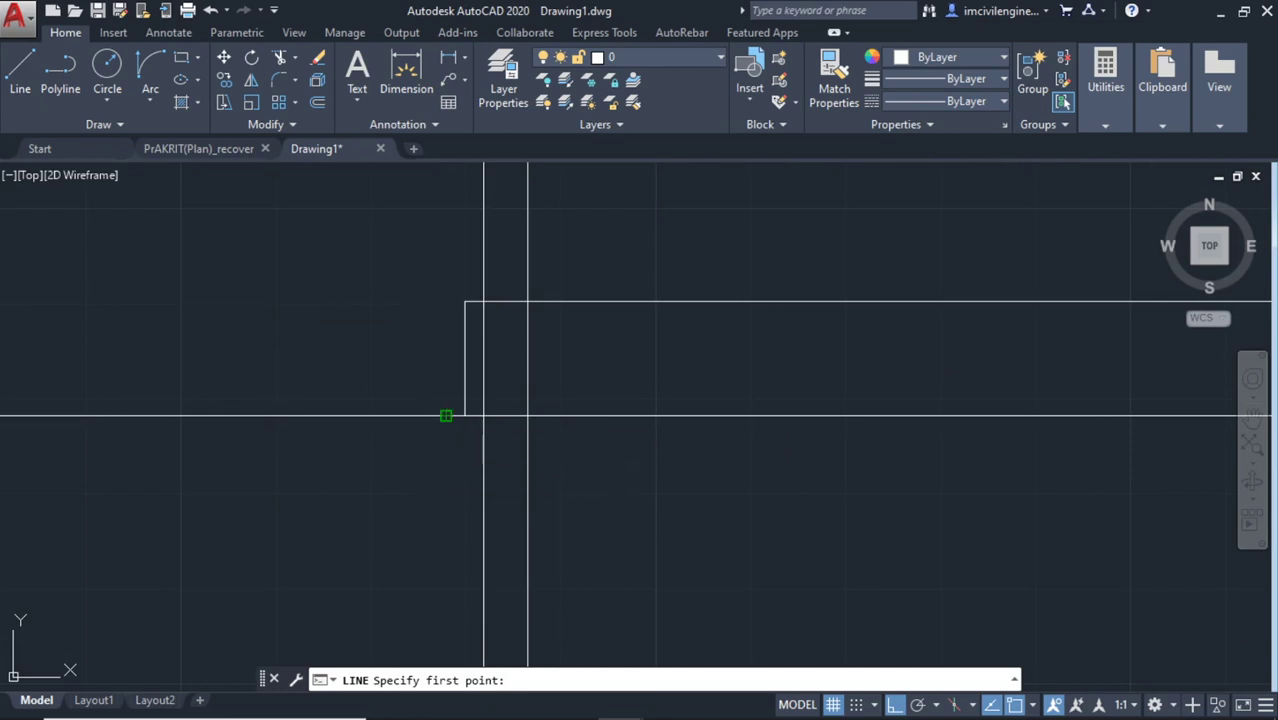
pyautogui.click(446, 415)
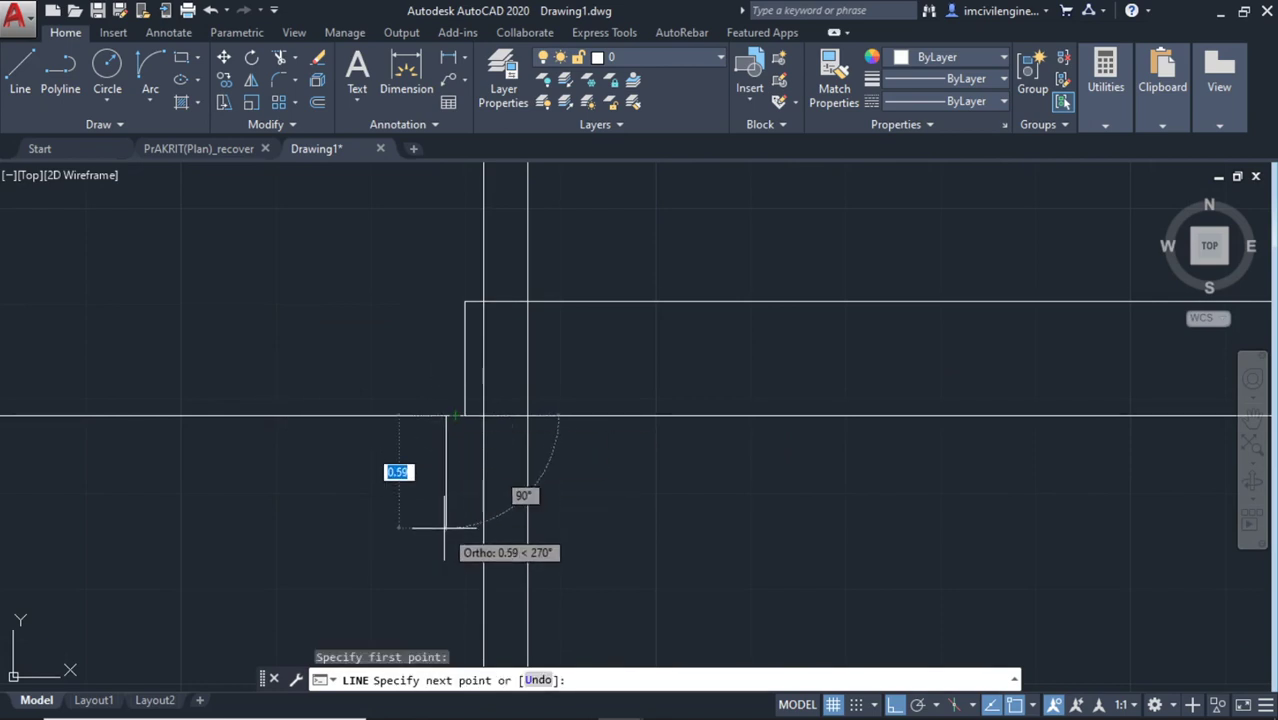
pyautogui.write('.6')
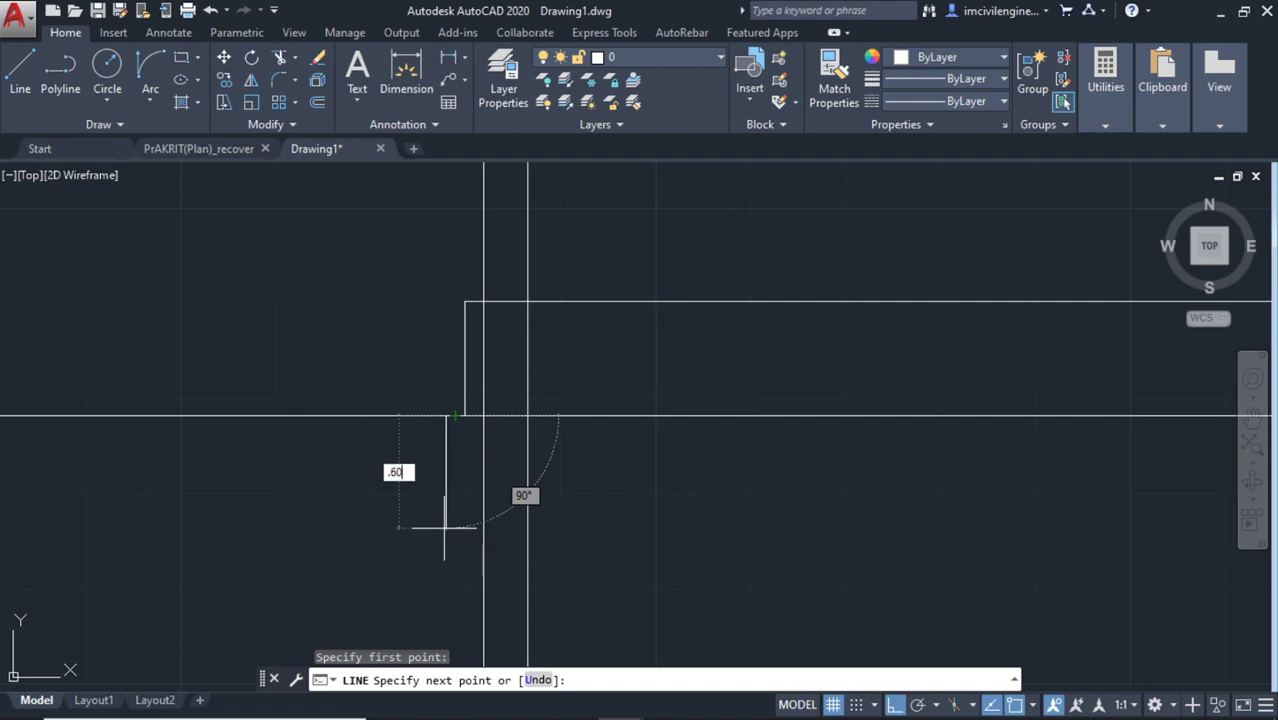
pyautogui.press('Return')
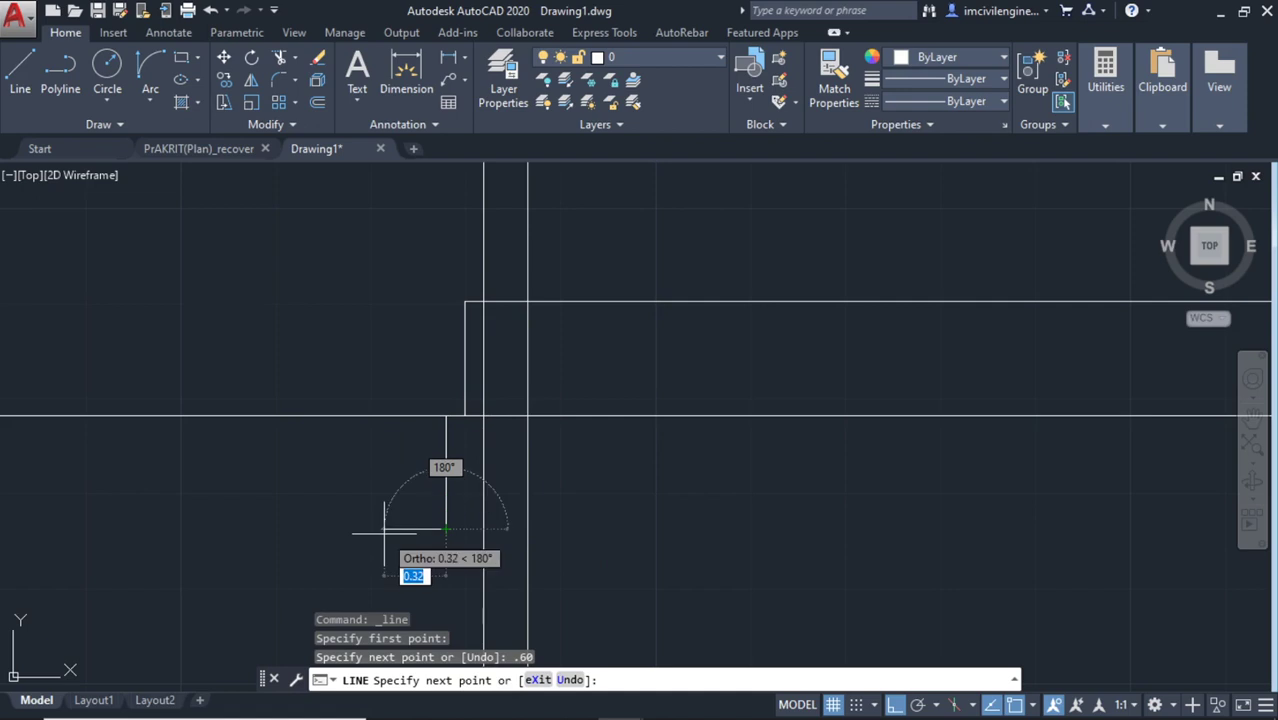
pyautogui.press('Escape')
# Copy the step shape twice downward with Ortho off to form lower footing steps
pyautogui.click(477, 375)
pyautogui.click(435, 340)
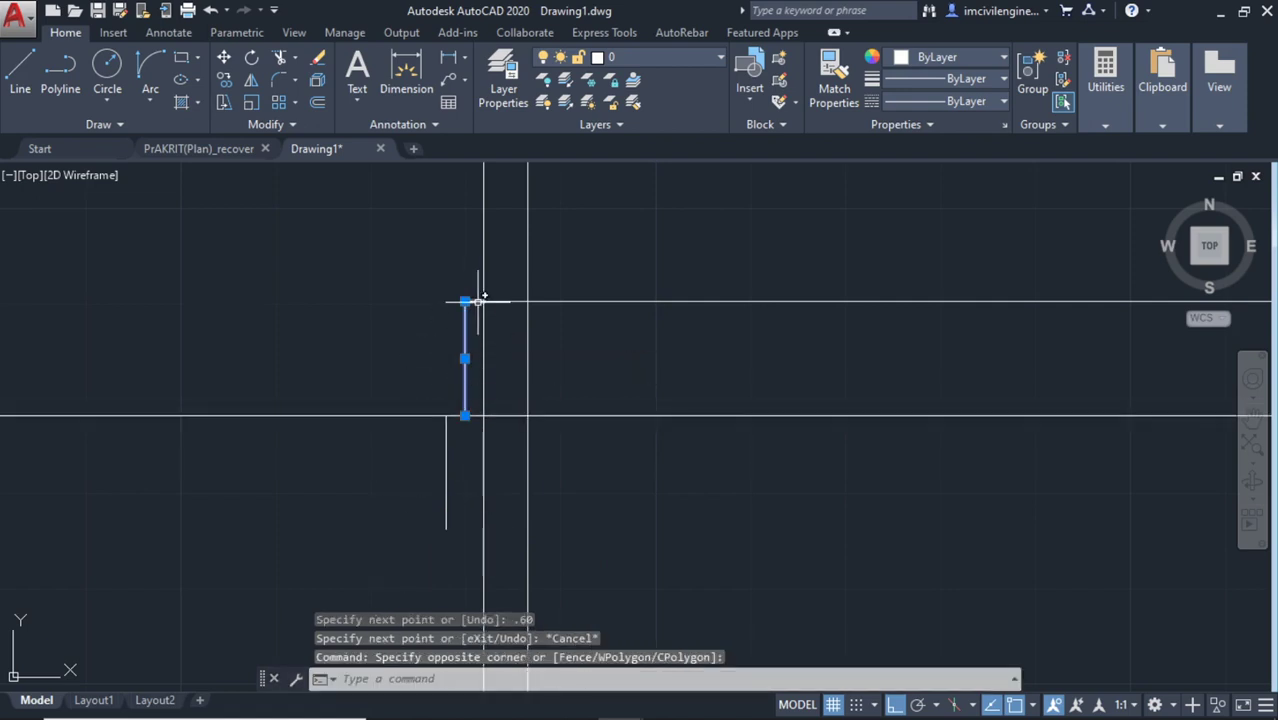
pyautogui.click(224, 84)
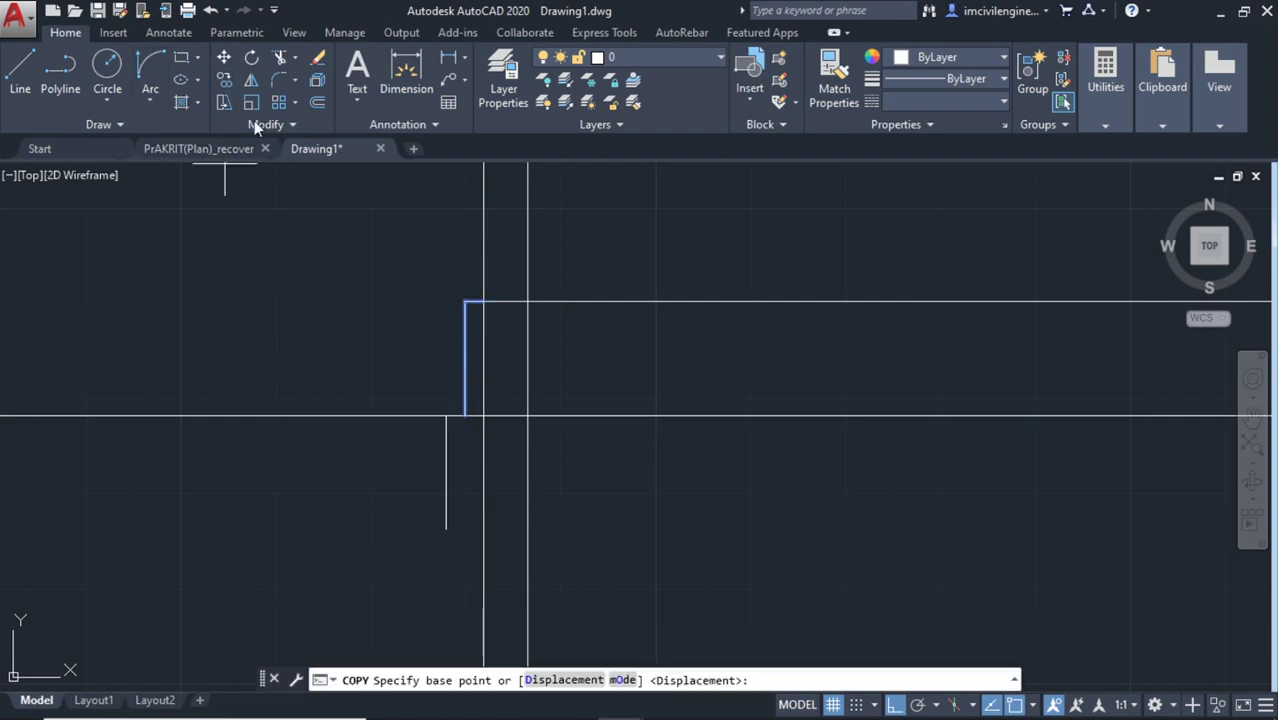
pyautogui.click(484, 301)
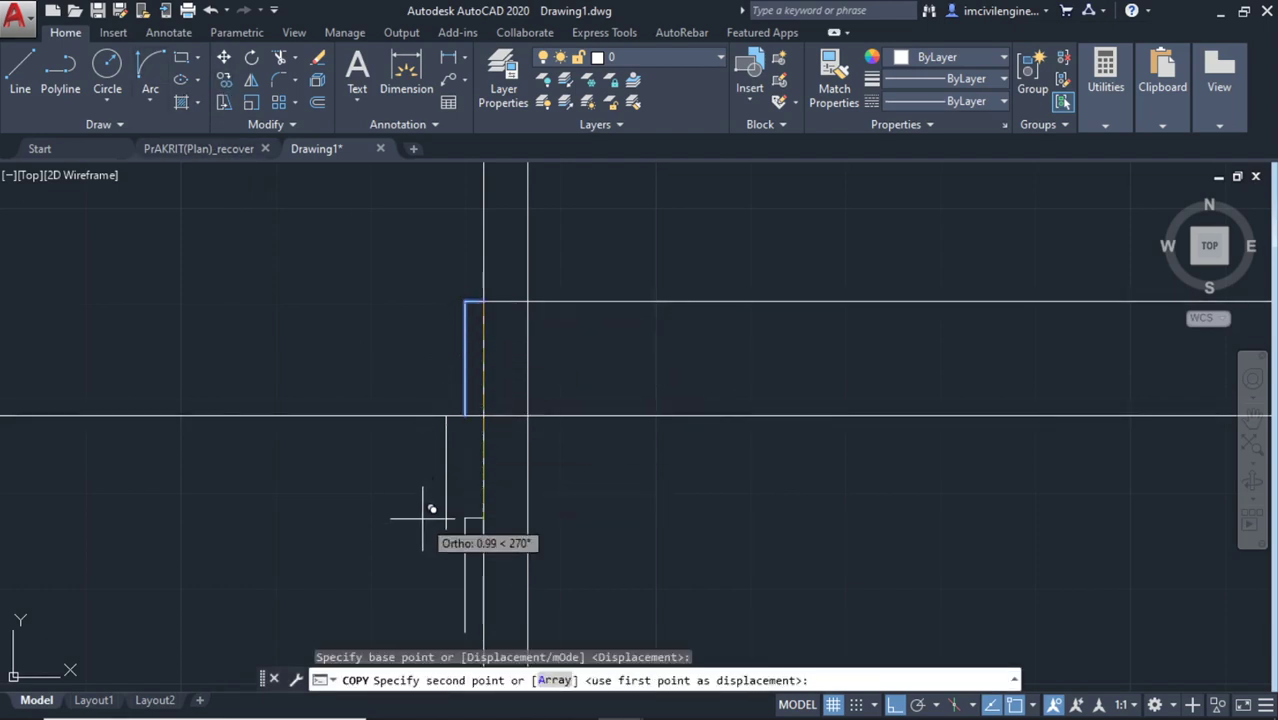
pyautogui.press('F8')
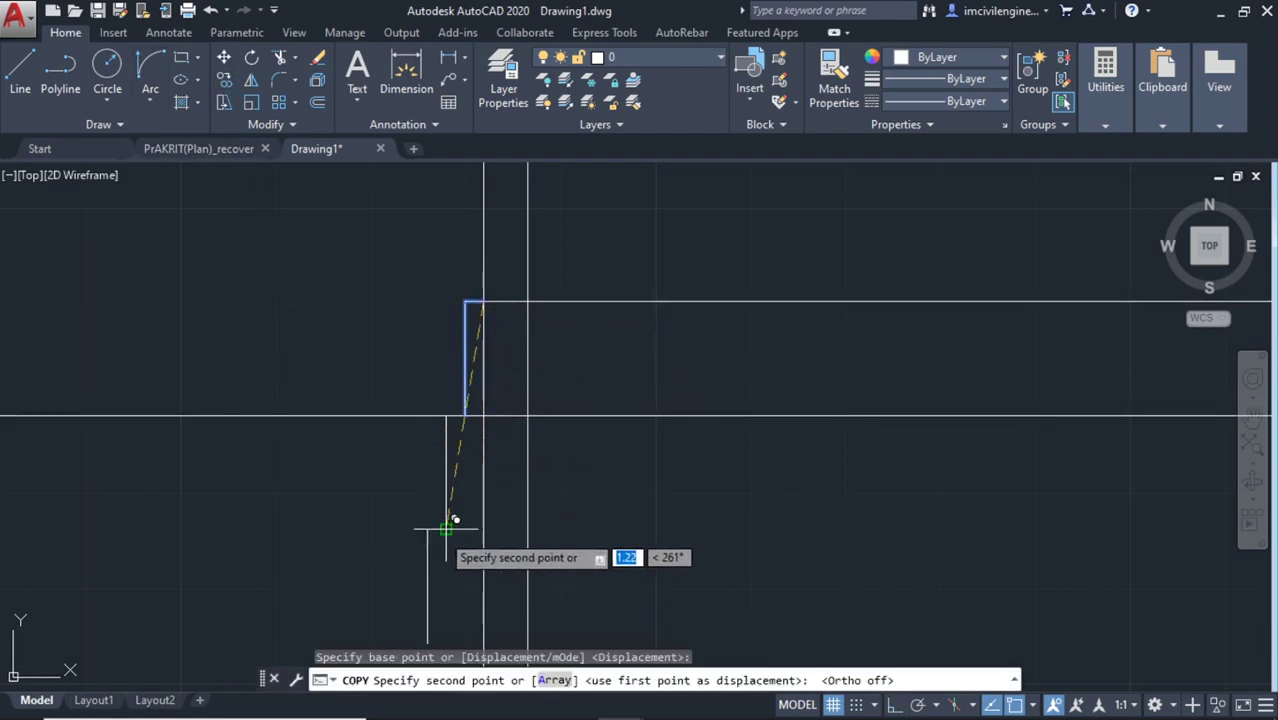
pyautogui.click(446, 529)
pyautogui.moveTo(308, 514); pyautogui.dragTo(345, 379, button='middle')
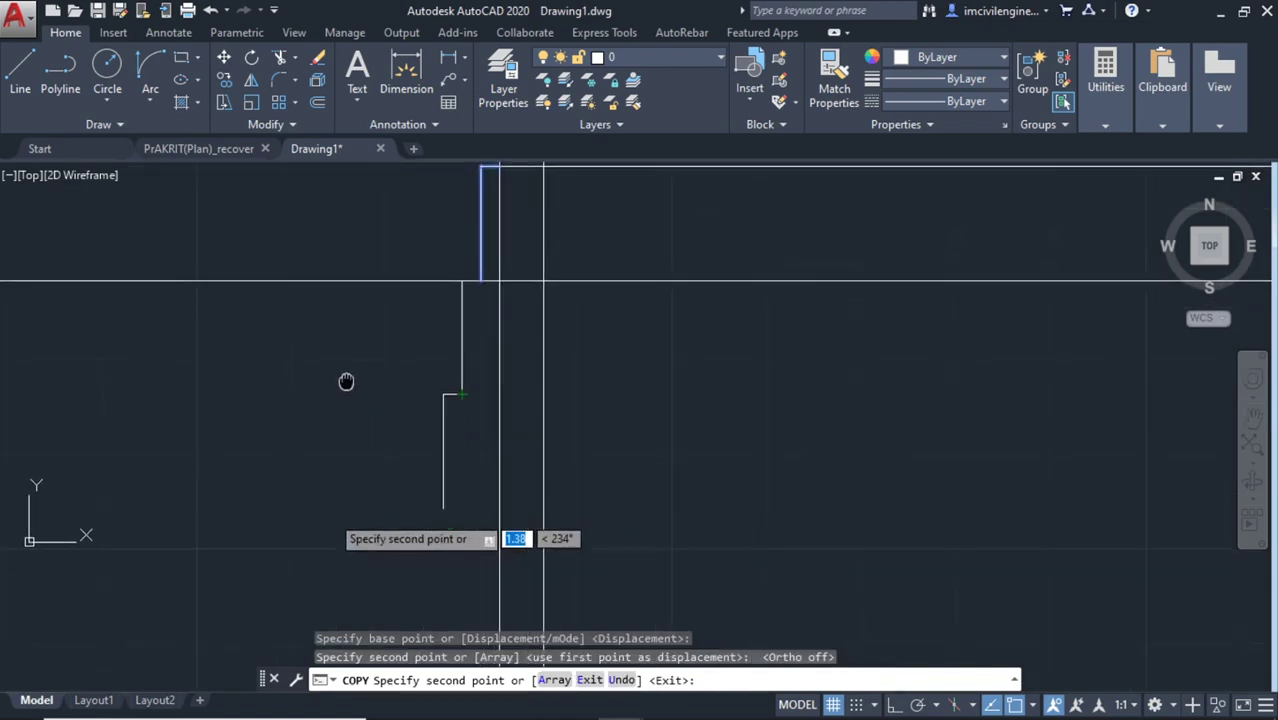
pyautogui.click(445, 508)
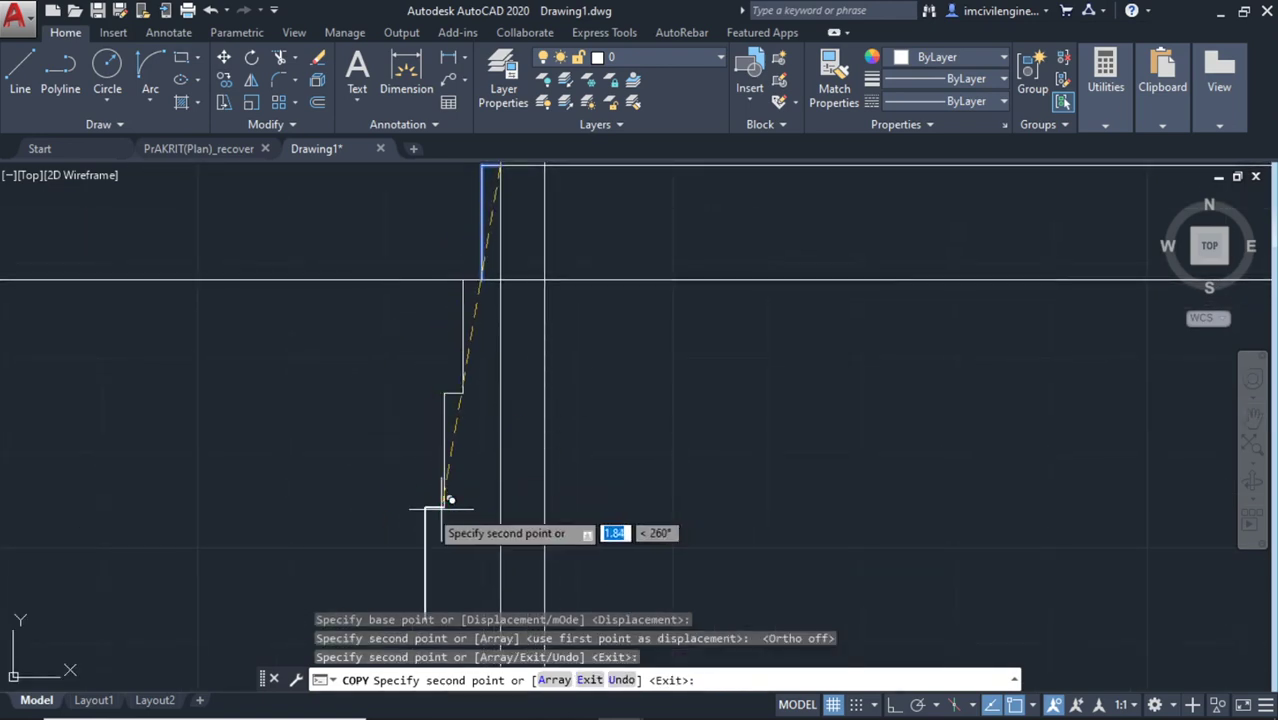
pyautogui.press('Escape')
pyautogui.scroll(-2, 305, 508)
pyautogui.scroll(1, 337, 522)
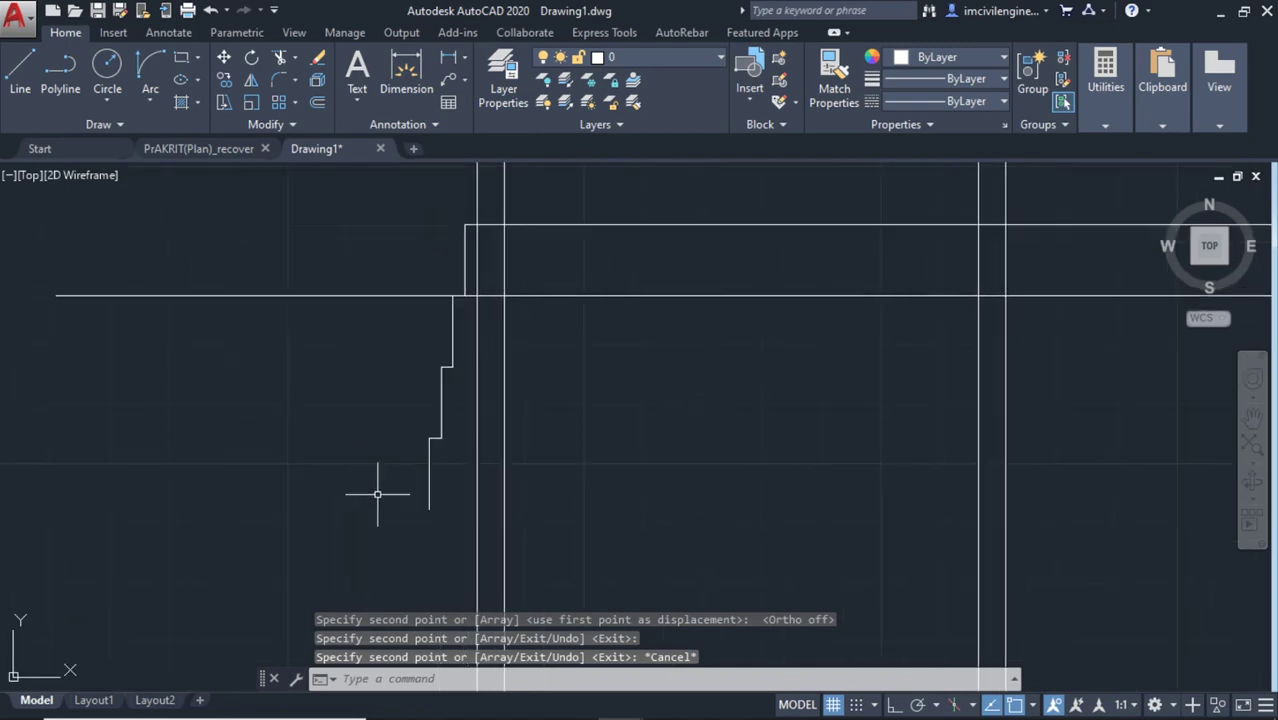
# With Ortho on, draw a 0.20 drop from the lowest step and a horizontal base line rightward
pyautogui.click(20, 75)
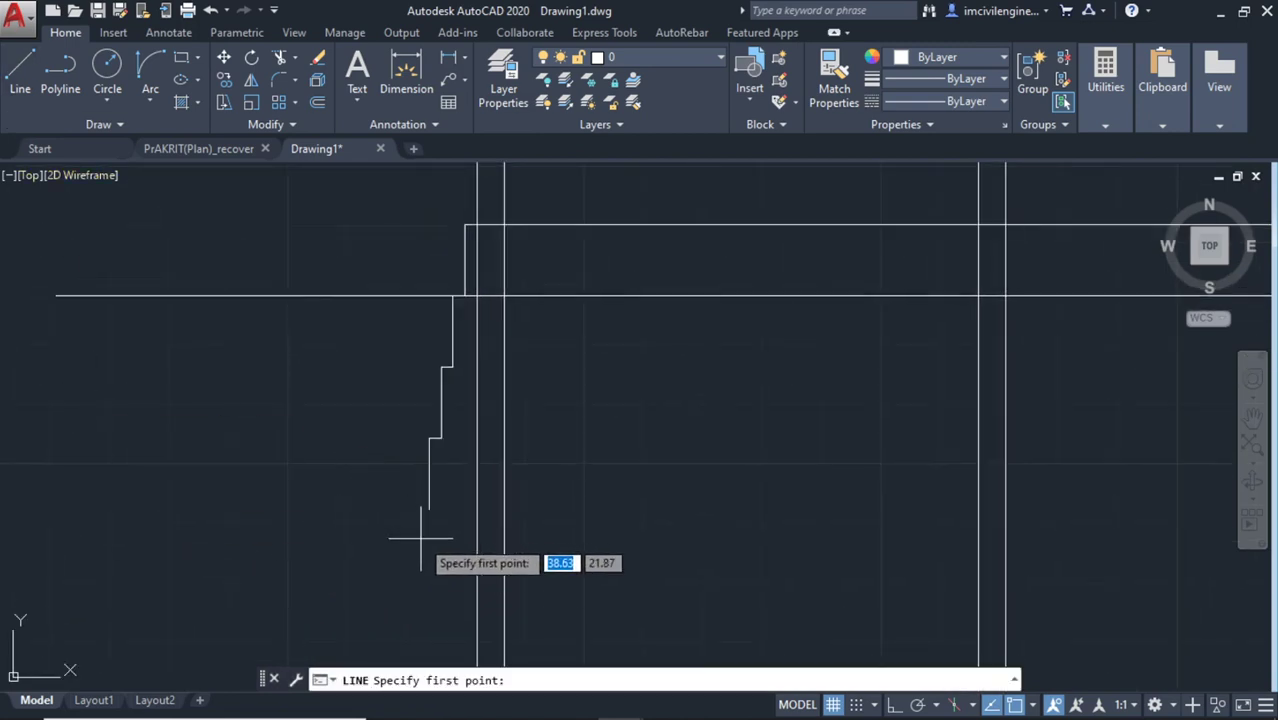
pyautogui.scroll(2, 424, 534)
pyautogui.click(436, 465)
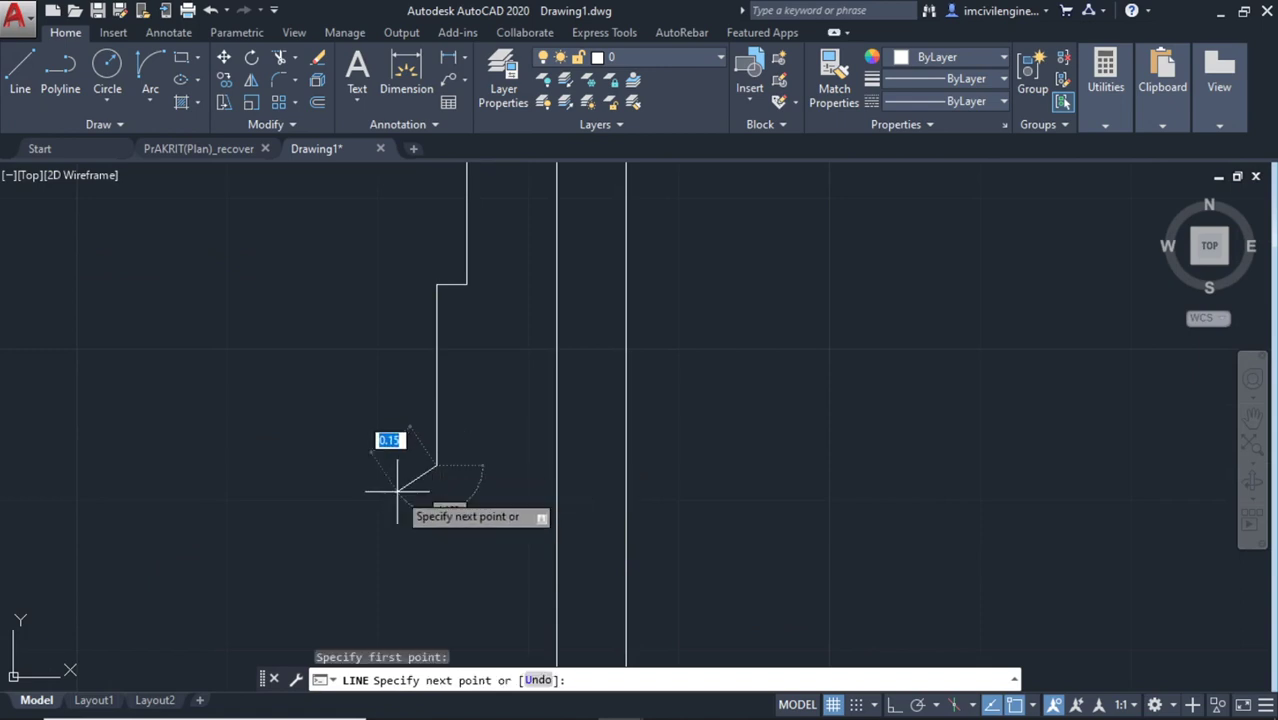
pyautogui.press('F8')
pyautogui.write('.2')
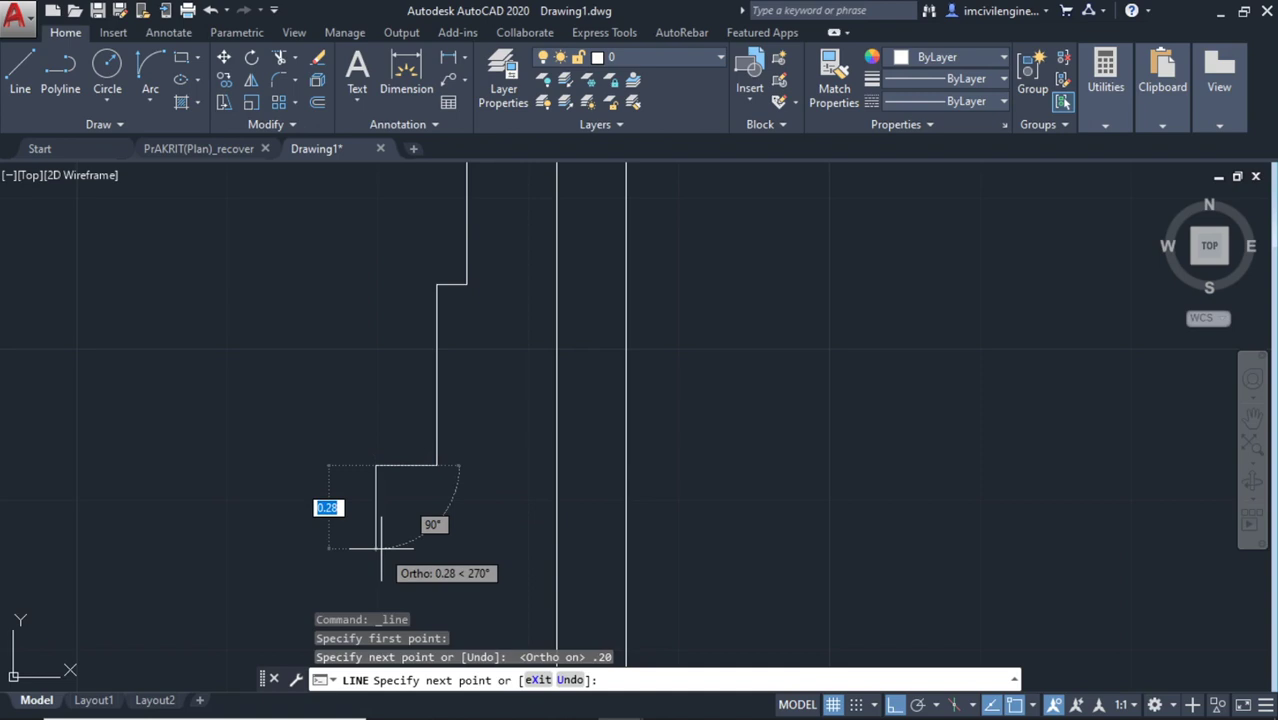
pyautogui.scroll(4, 395, 517)
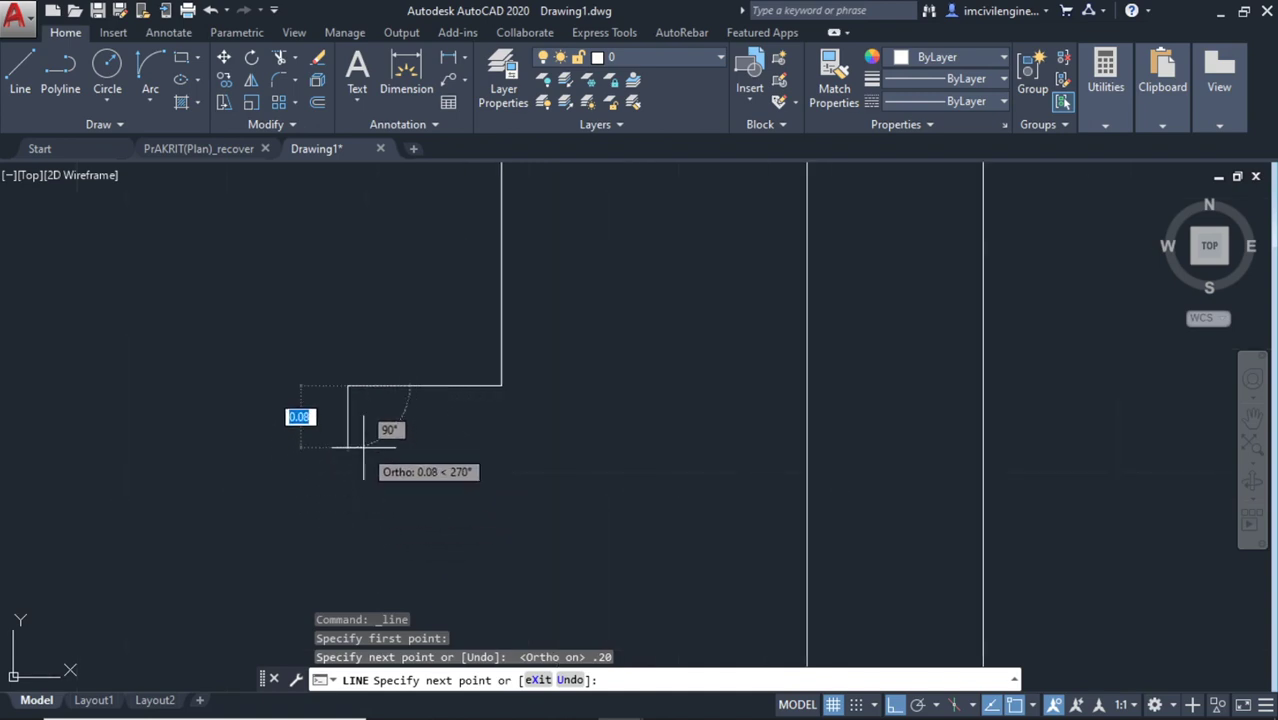
pyautogui.write('.')
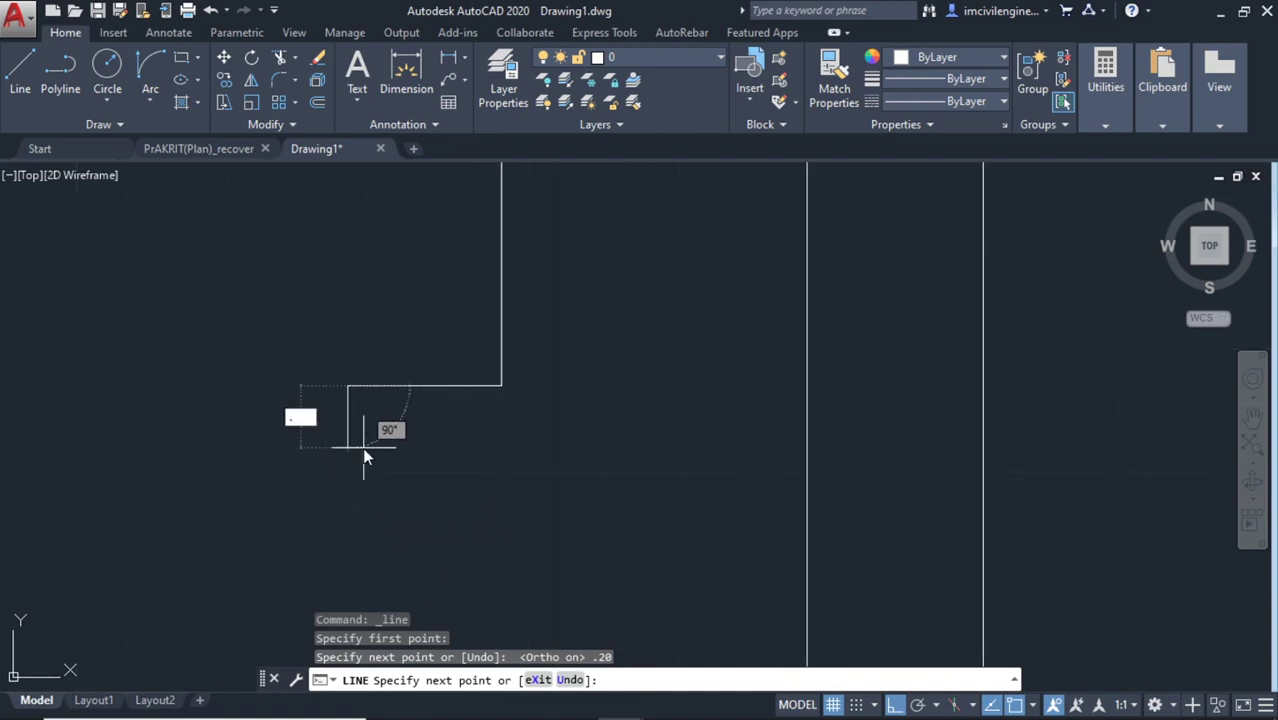
pyautogui.write('20')
pyautogui.press('Return')
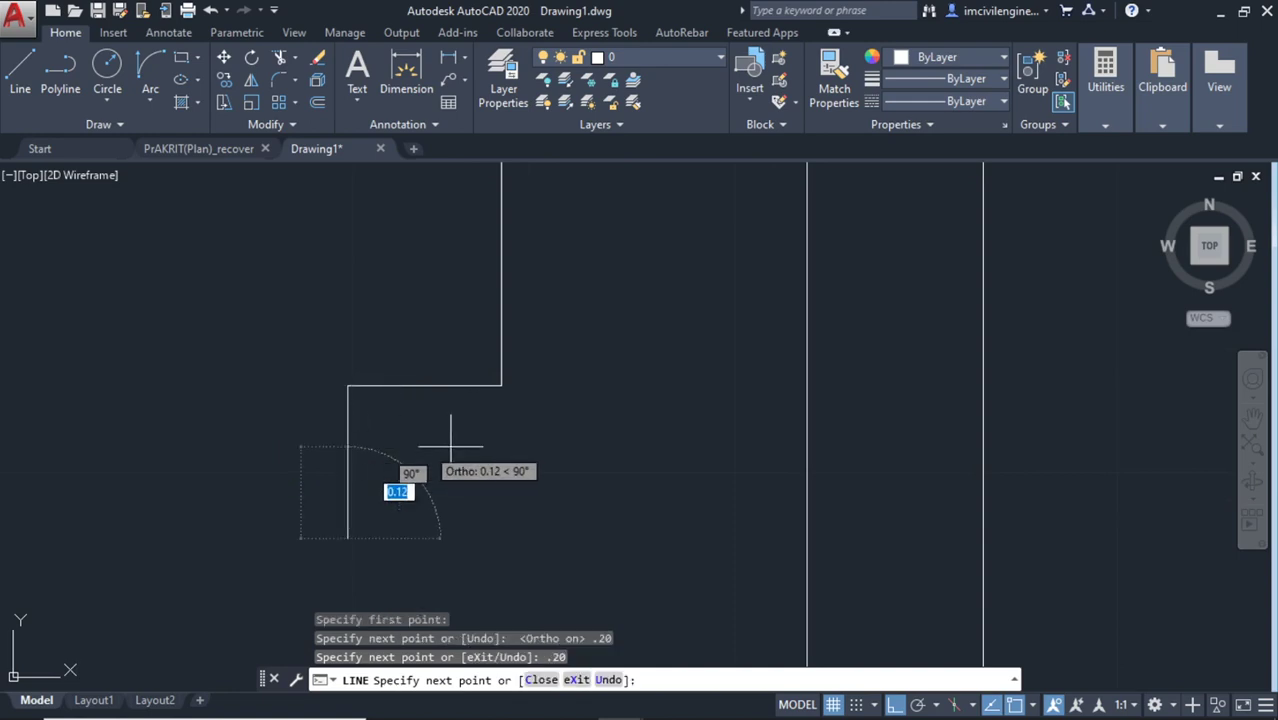
pyautogui.scroll(-2, 499, 470)
pyautogui.scroll(-2, 543, 490)
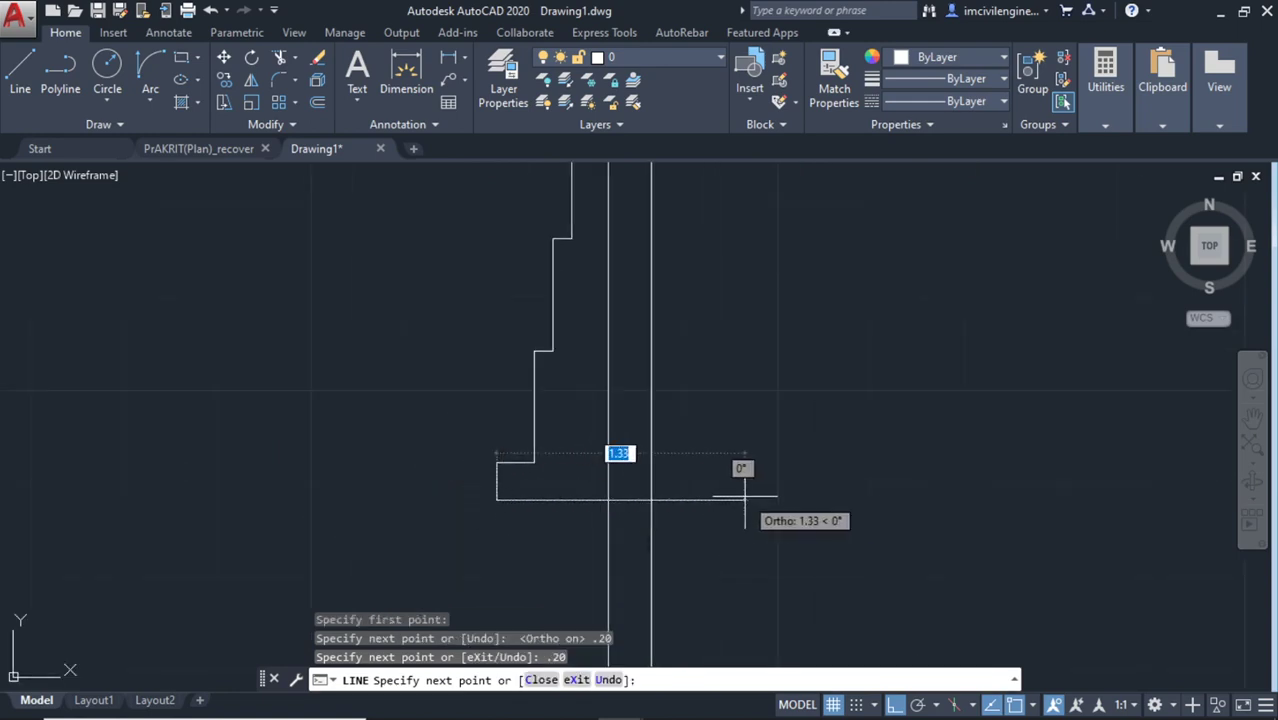
pyautogui.click(870, 498)
pyautogui.press('Escape')
pyautogui.scroll(-2, 748, 400)
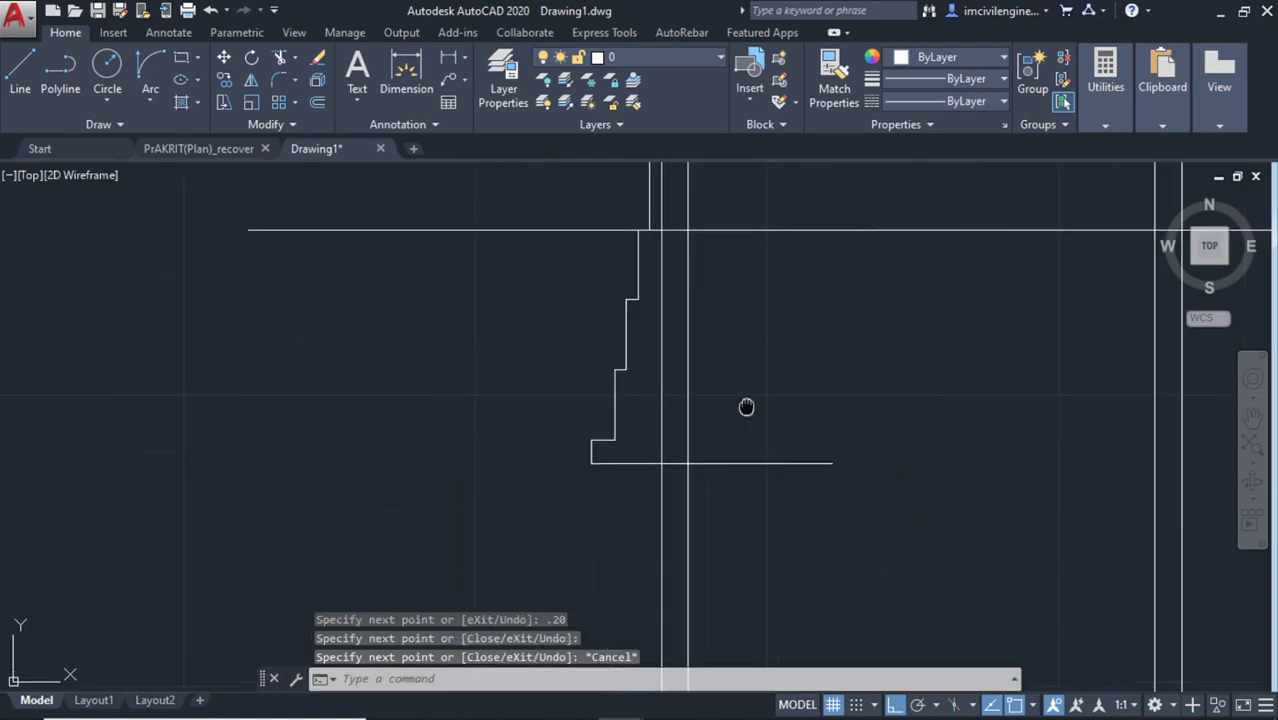
pyautogui.moveTo(640, 428); pyautogui.dragTo(637, 528, button='middle')
# Select the stepped footing outline segments, start MIRROR, then cancel it
pyautogui.click(615, 553)
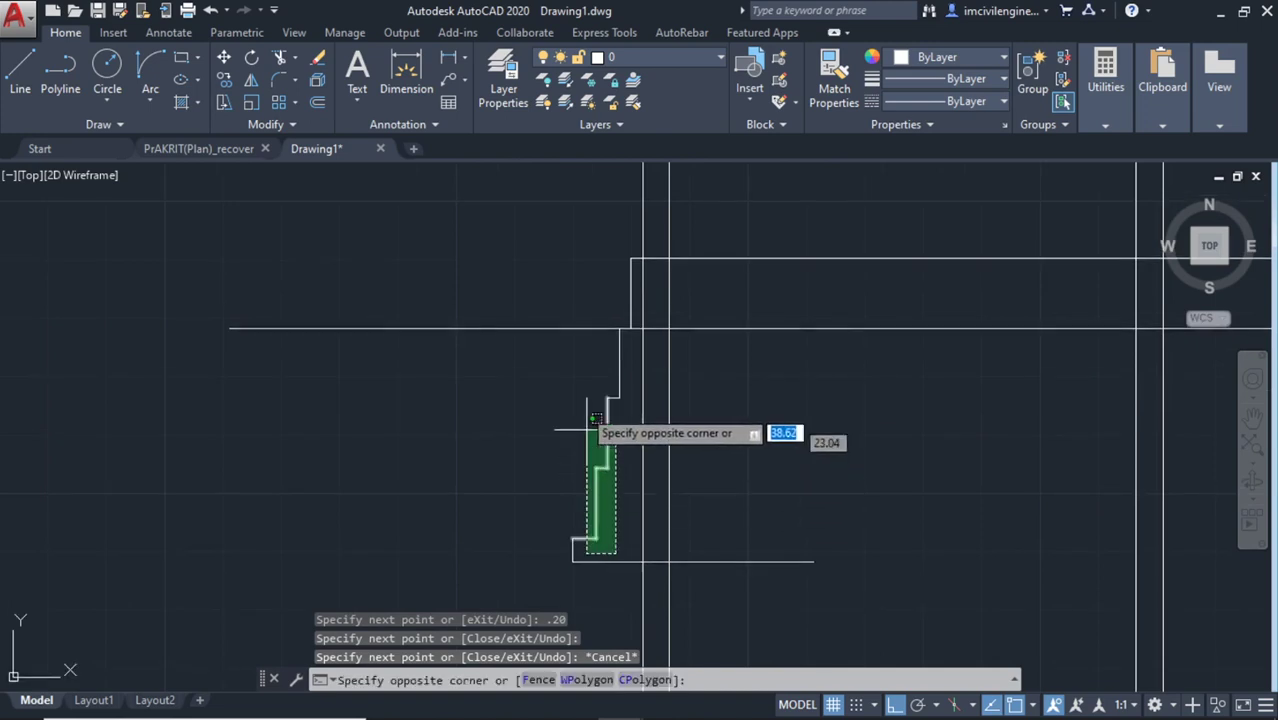
pyautogui.click(579, 347)
pyautogui.click(632, 356)
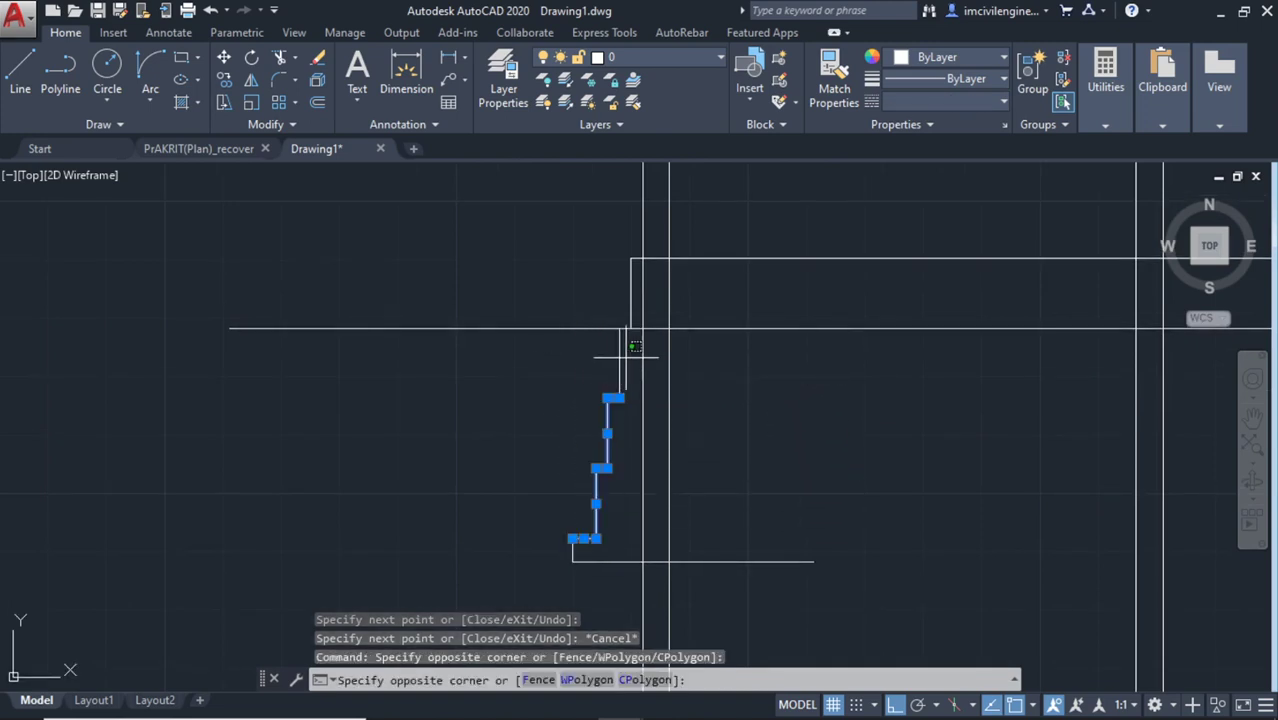
pyautogui.click(597, 353)
pyautogui.scroll(4, 632, 290)
pyautogui.click(630, 288)
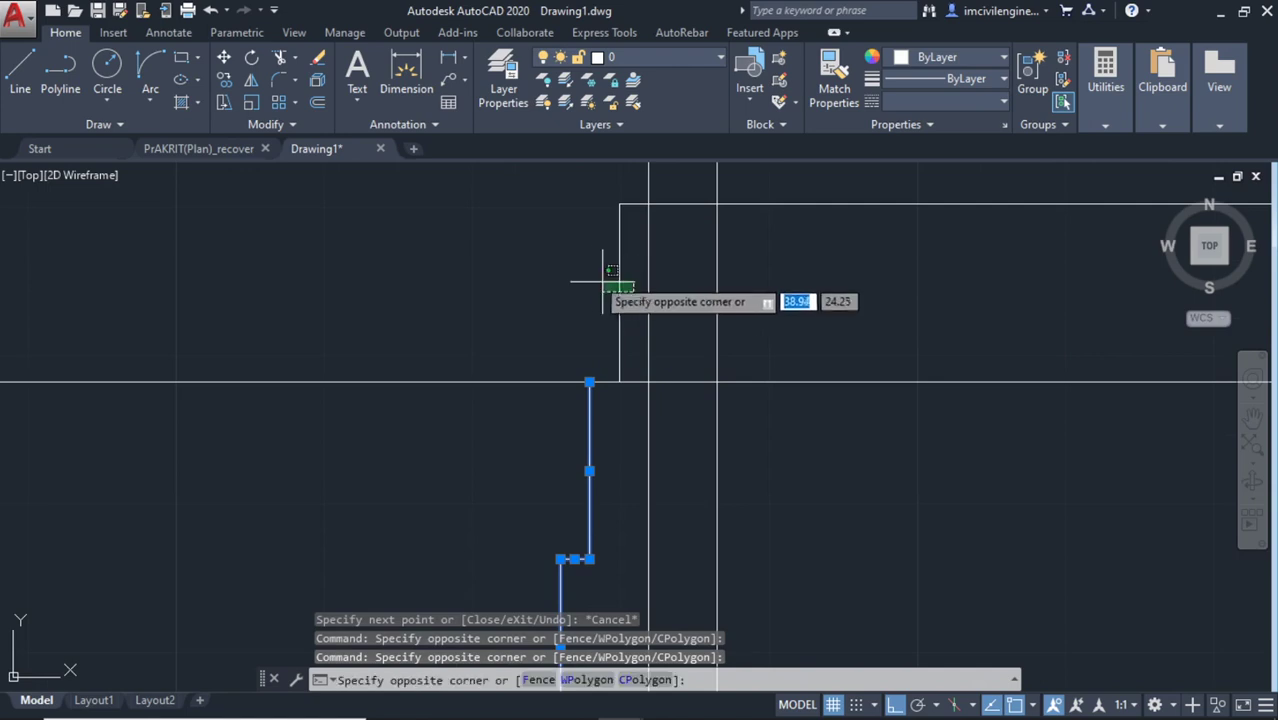
pyautogui.click(576, 267)
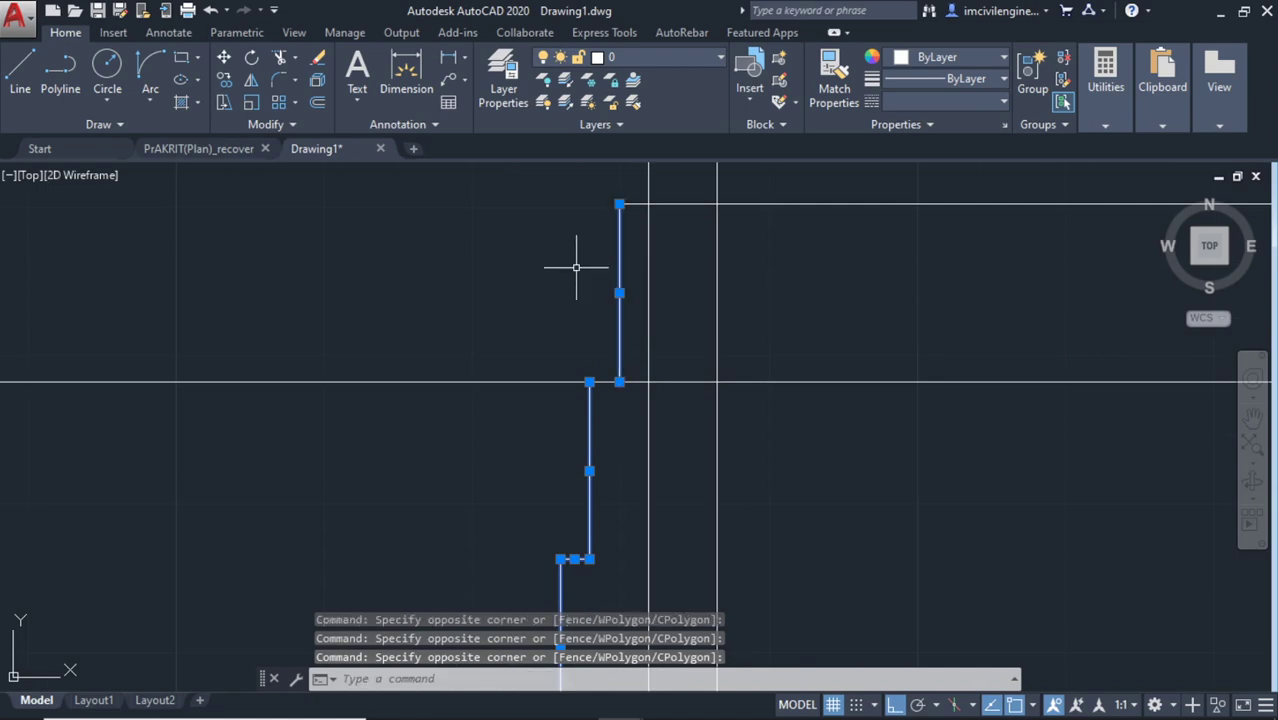
pyautogui.click(637, 201)
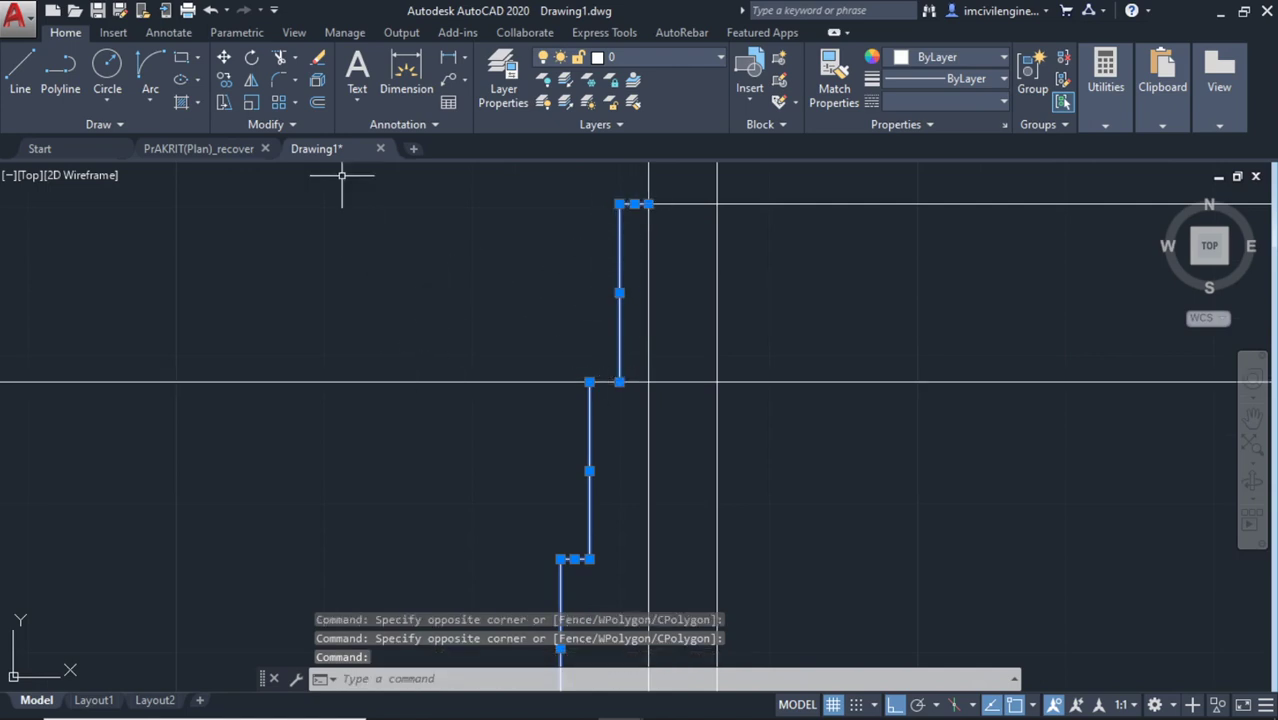
pyautogui.click(252, 82)
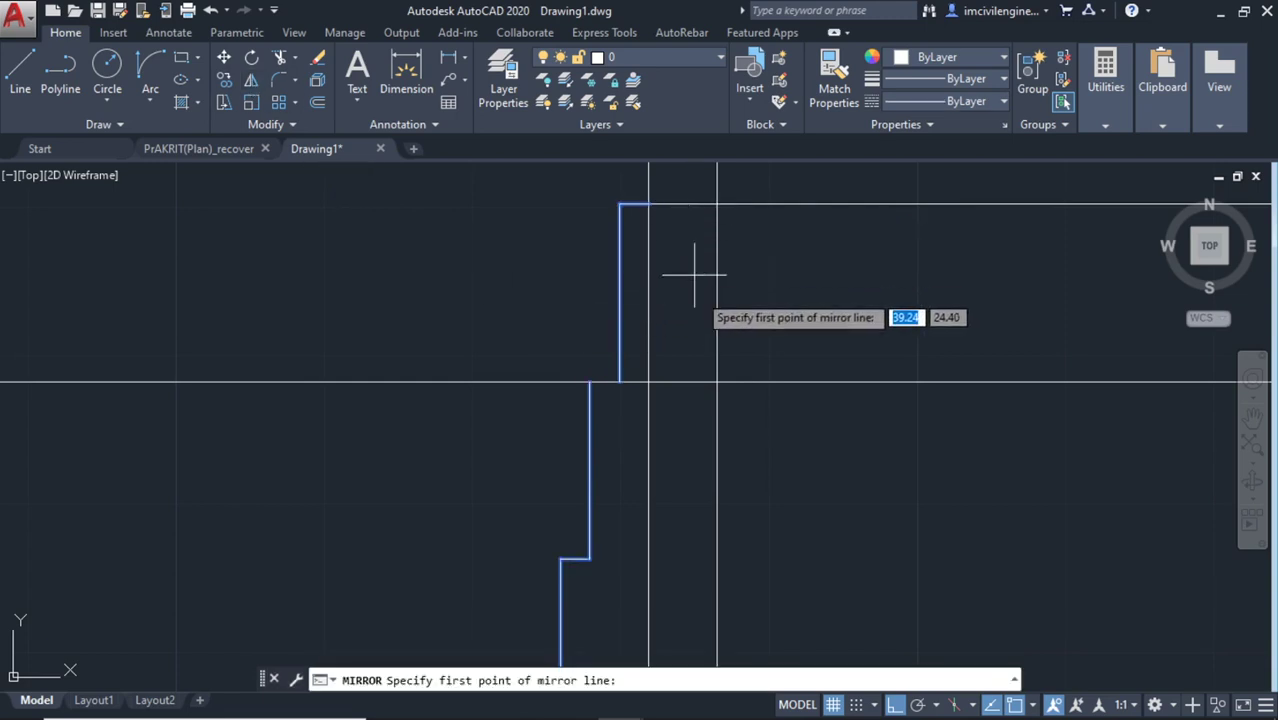
pyautogui.press('Escape')
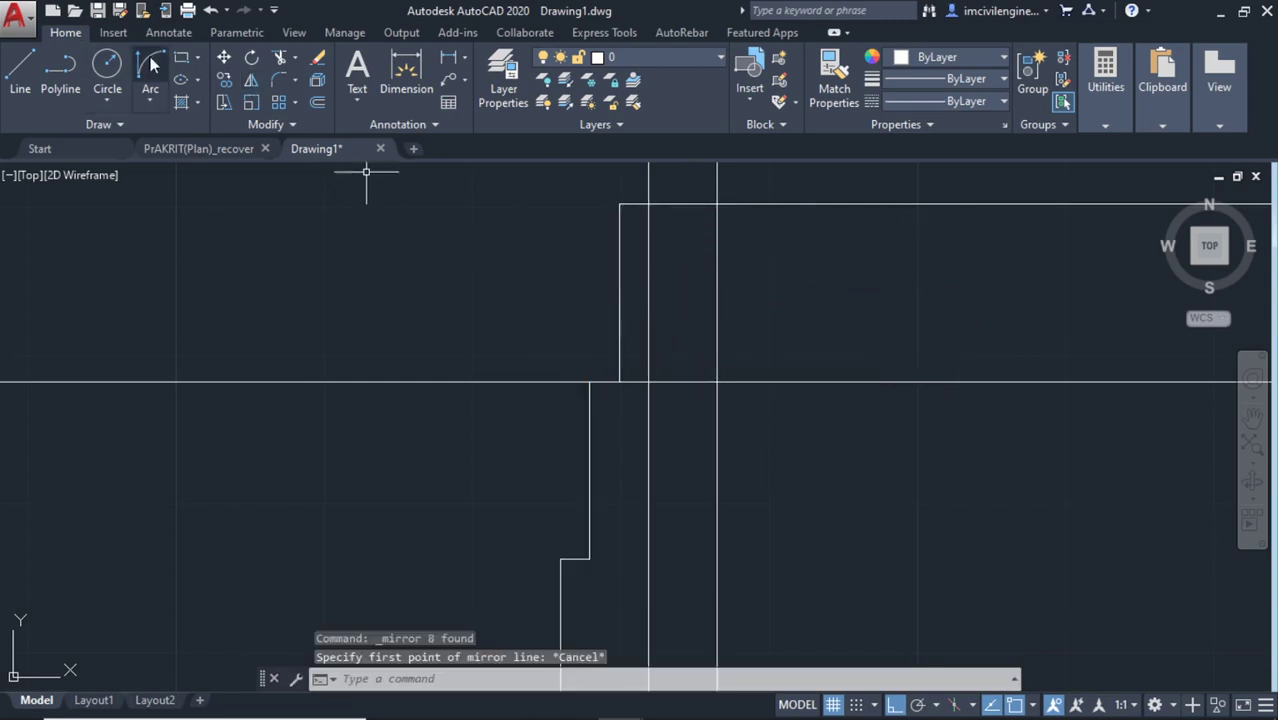
# Draw a short horizontal line capping the wall top between its two faces
pyautogui.click(18, 86)
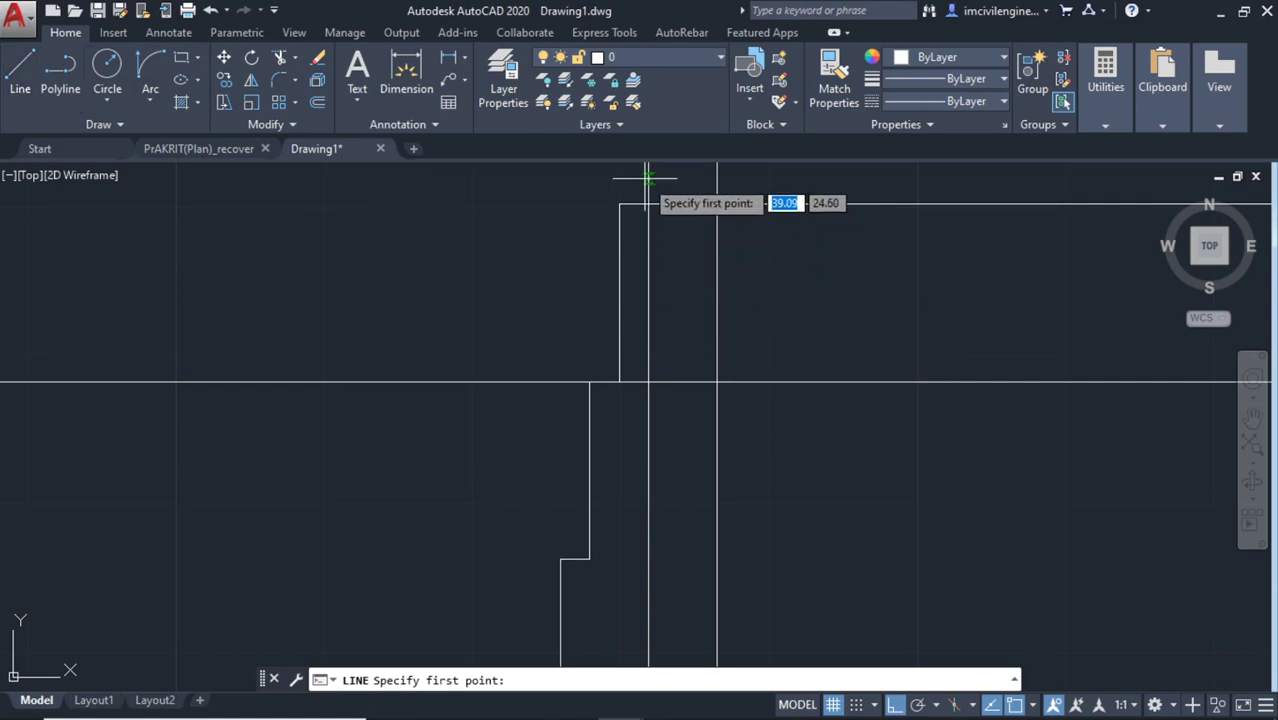
pyautogui.click(714, 178)
pyautogui.click(714, 177)
pyautogui.press('Escape')
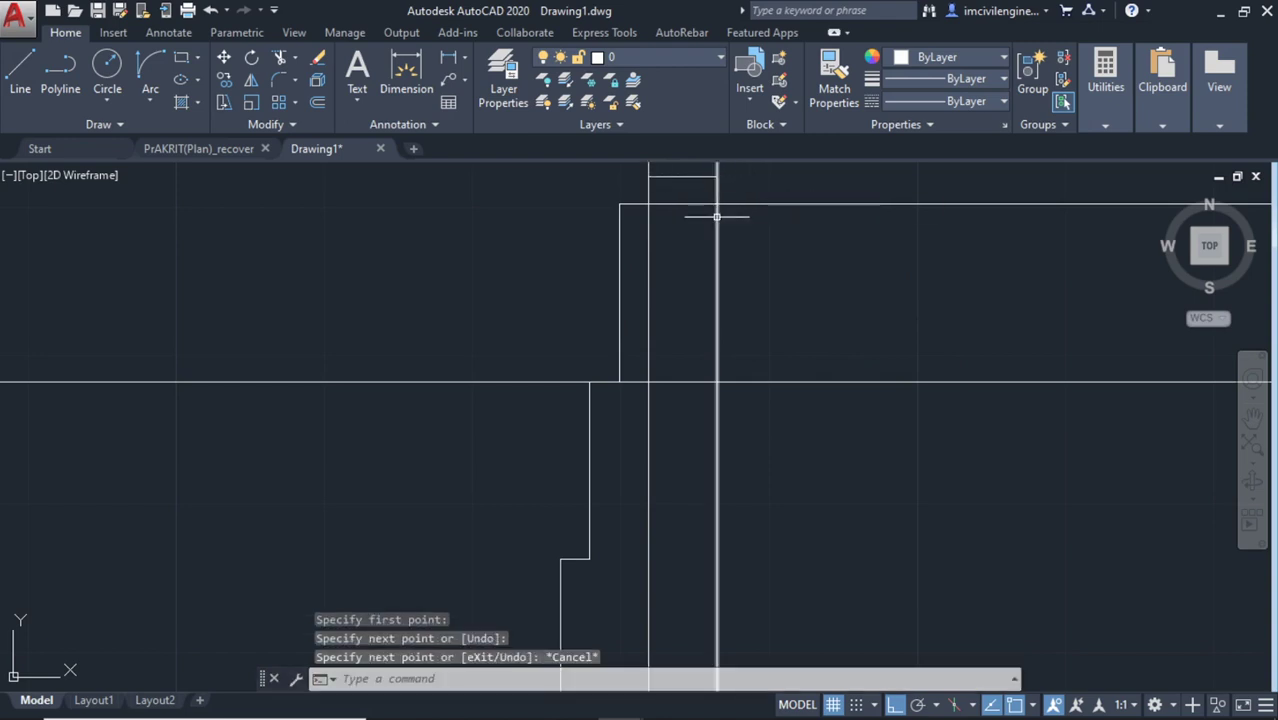
pyautogui.moveTo(693, 188); pyautogui.dragTo(665, 258, button='middle')
pyautogui.scroll(-4, 448, 386)
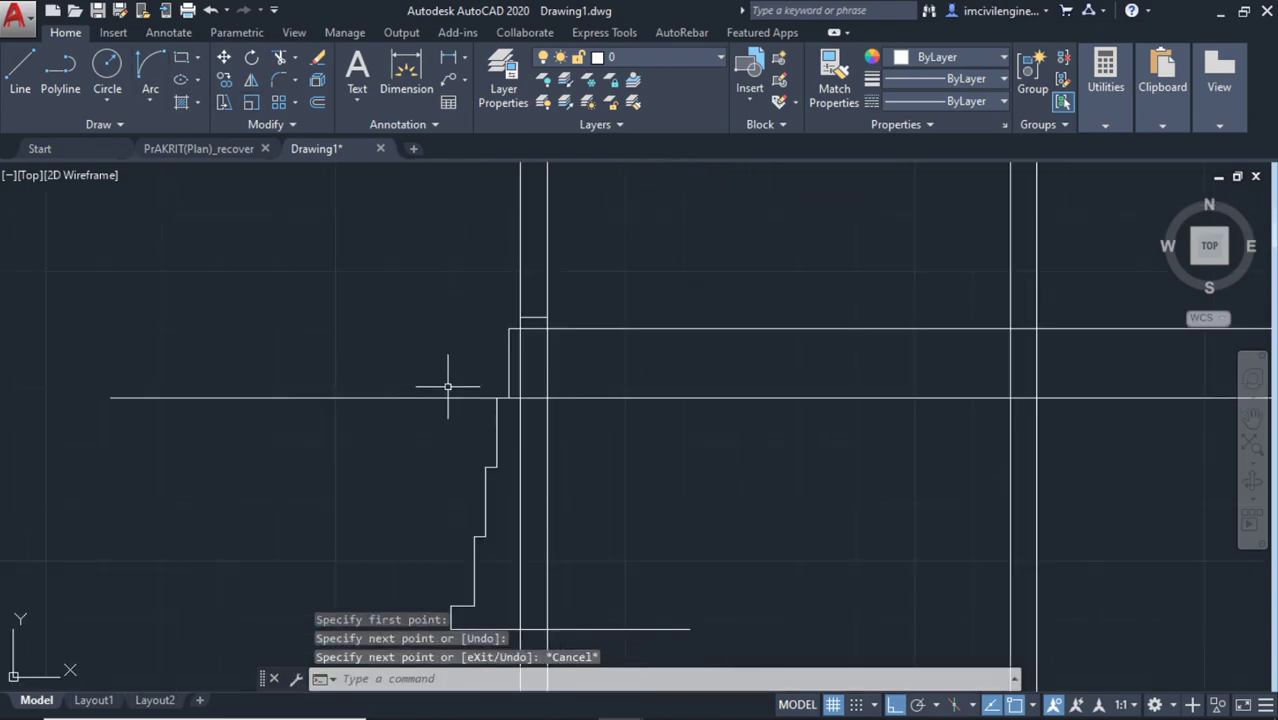
pyautogui.moveTo(505, 591); pyautogui.dragTo(528, 573, button='middle')
# Reselect the stepped footing outline, including the upper wall segment and bottom segment
pyautogui.click(526, 594)
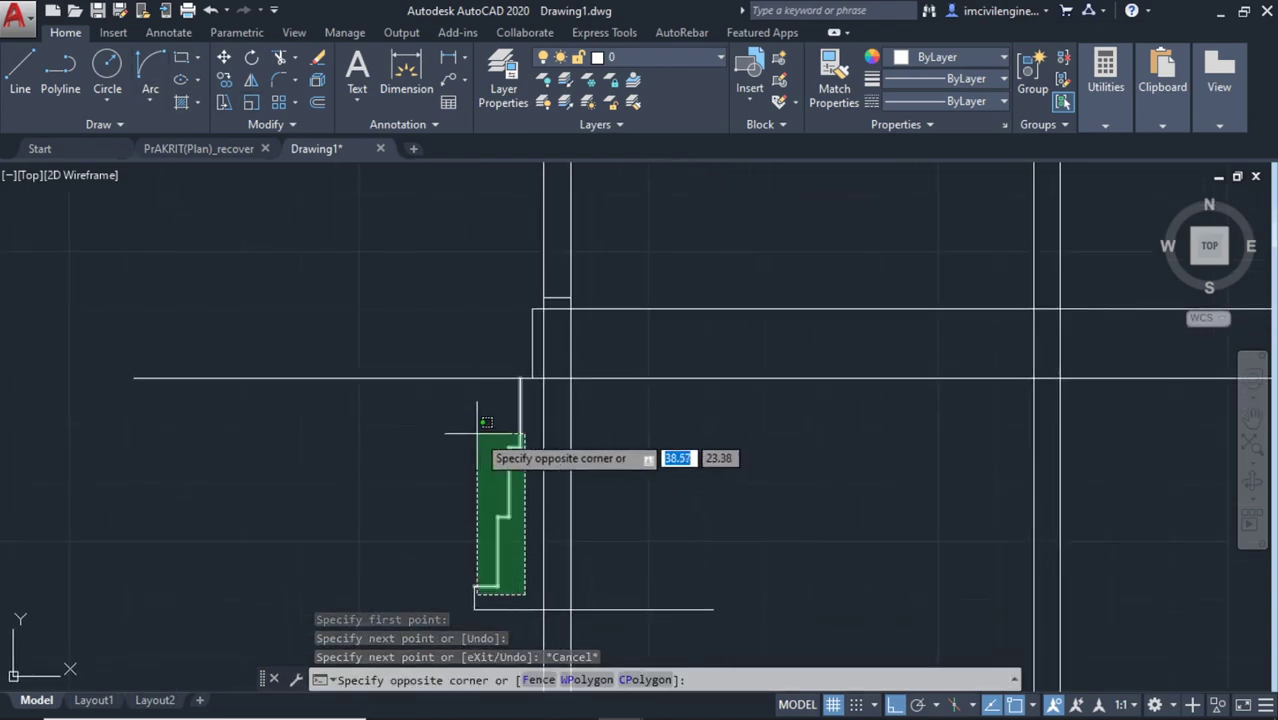
pyautogui.click(456, 403)
pyautogui.scroll(2, 536, 335)
pyautogui.click(533, 322)
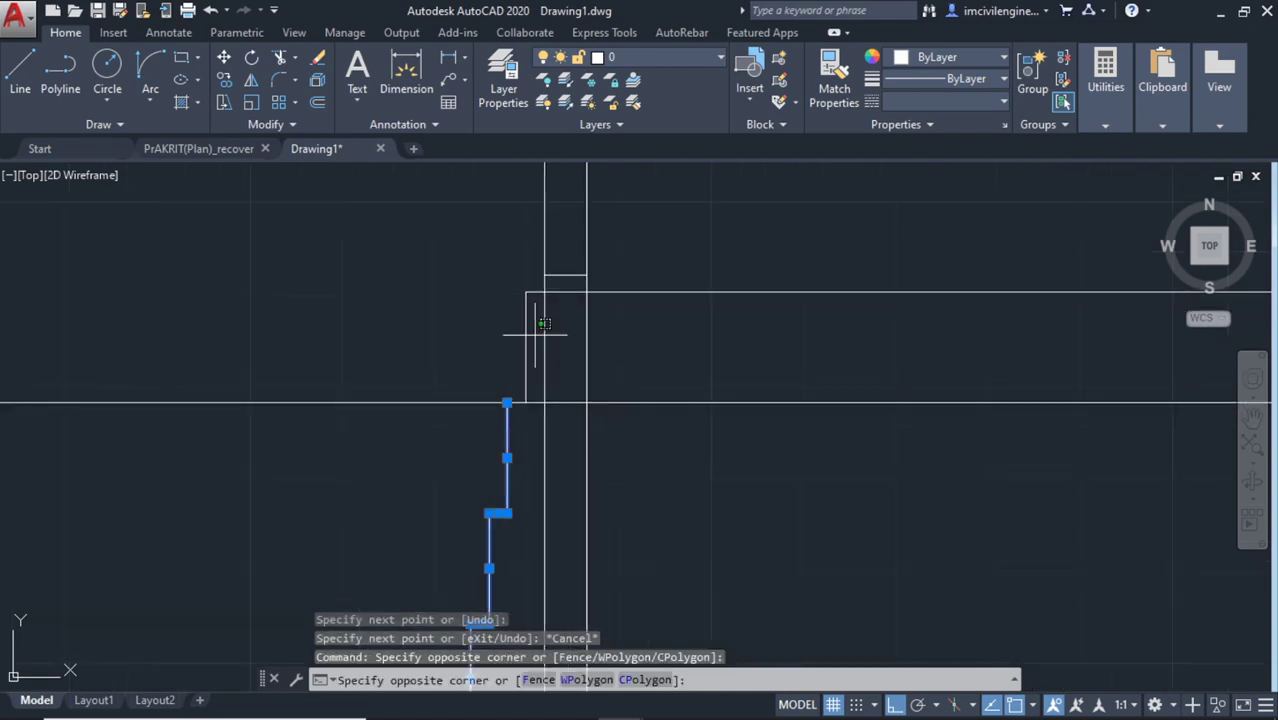
pyautogui.click(500, 309)
pyautogui.click(558, 270)
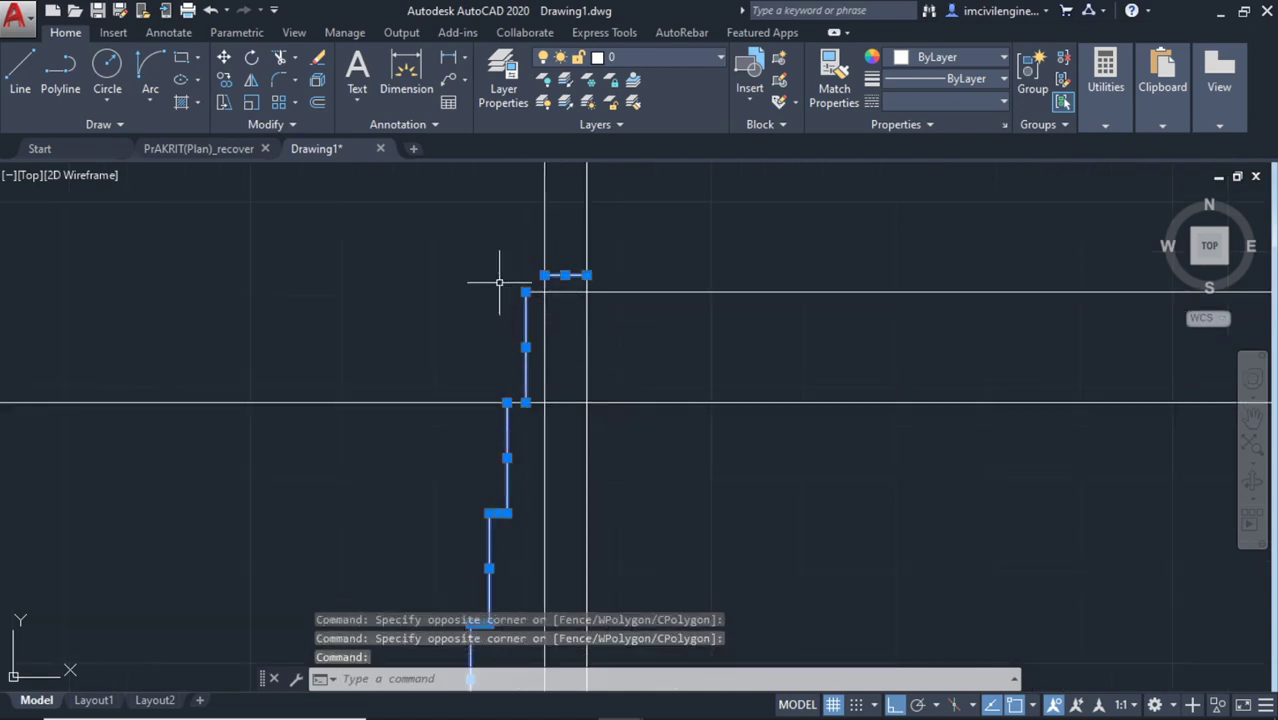
pyautogui.press('Escape')
pyautogui.press('Escape')
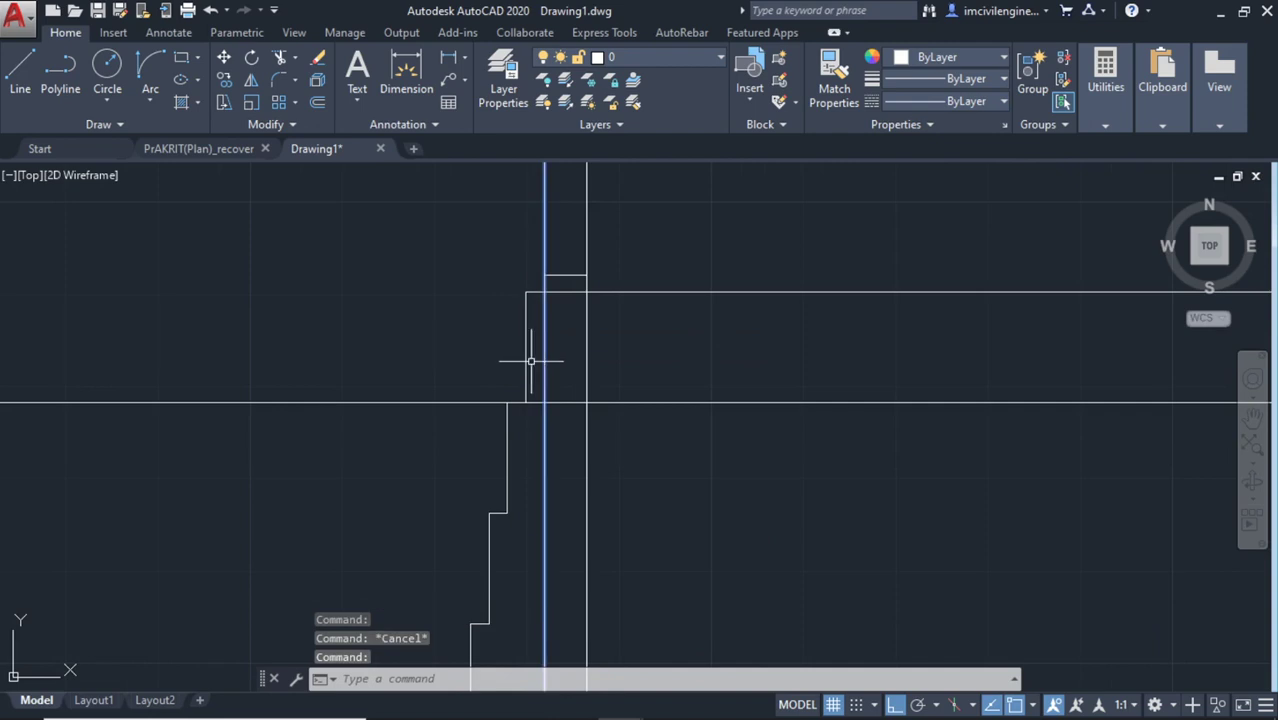
pyautogui.click(535, 359)
pyautogui.click(483, 317)
pyautogui.moveTo(492, 578); pyautogui.dragTo(527, 480, button='middle')
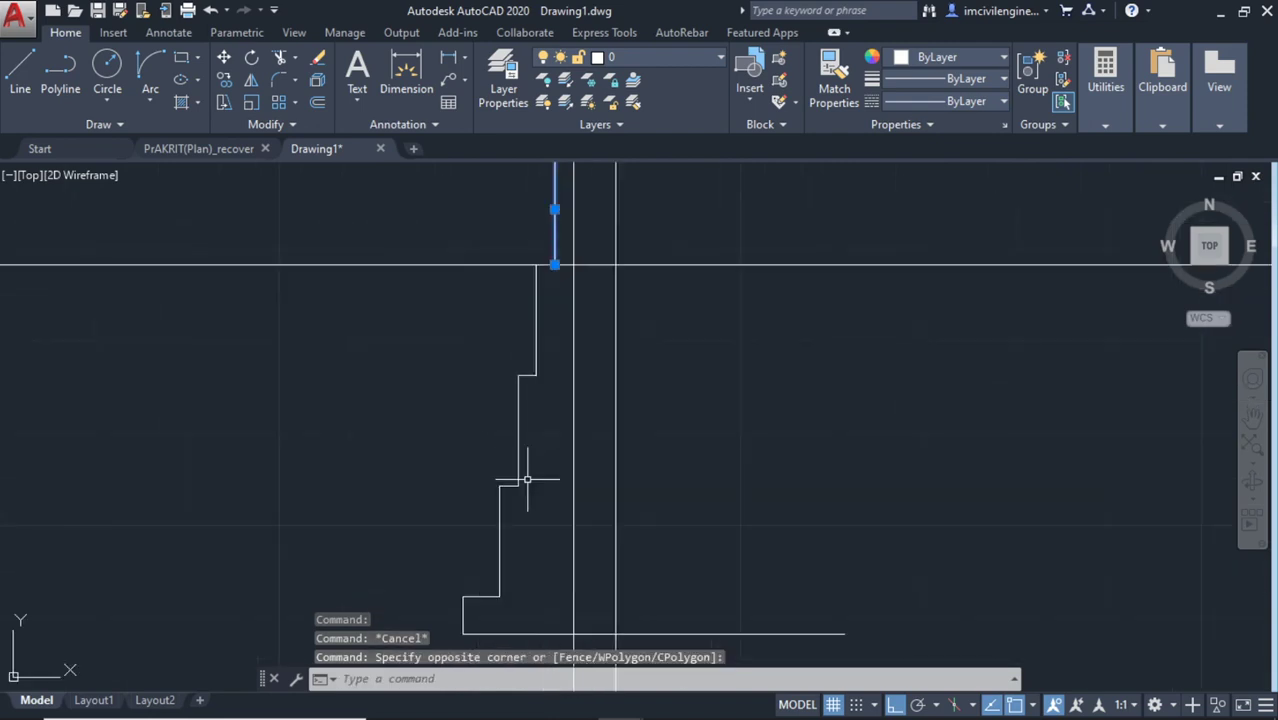
pyautogui.click(531, 619)
pyautogui.click(369, 325)
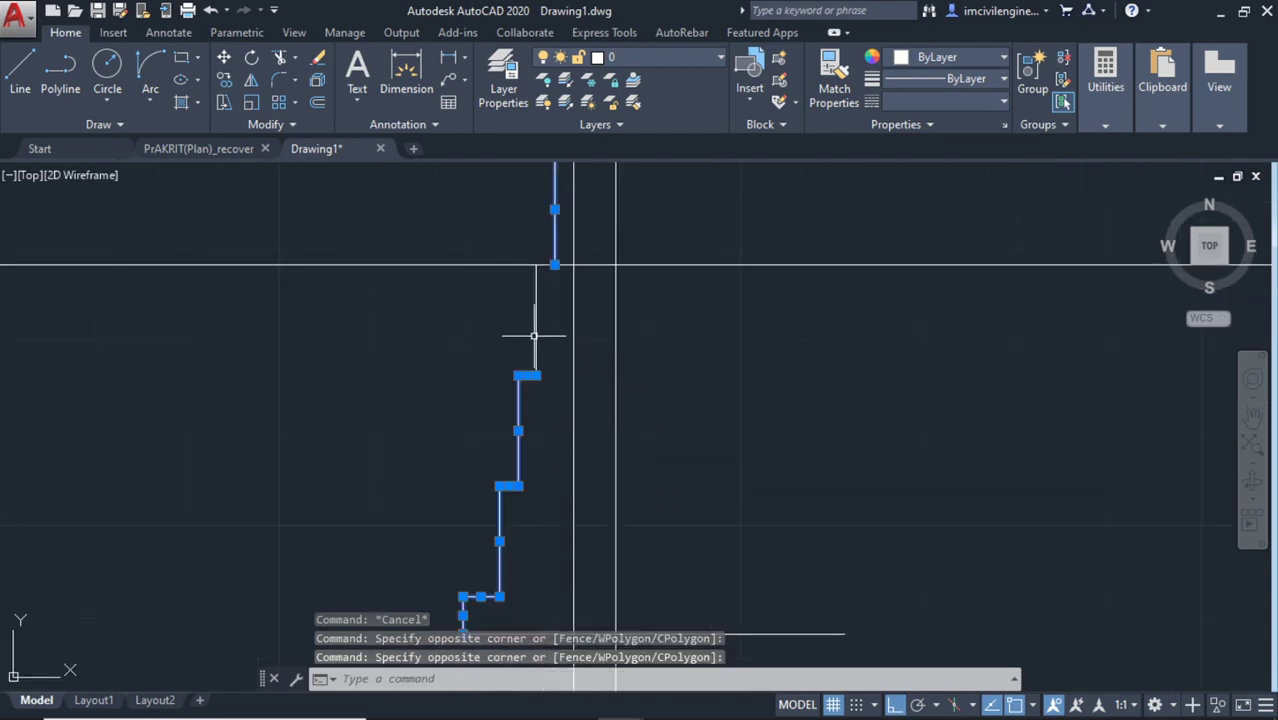
pyautogui.click(530, 332)
pyautogui.click(399, 314)
pyautogui.moveTo(399, 314); pyautogui.dragTo(357, 380, button='middle')
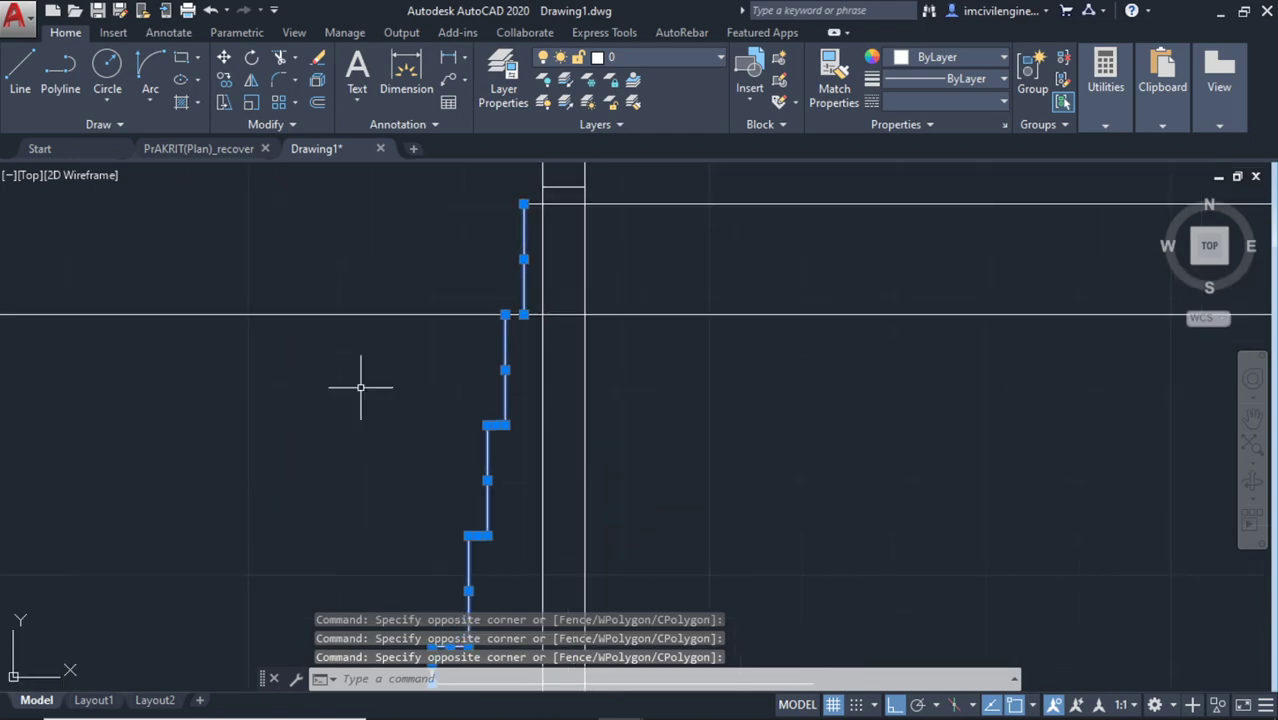
# Mirror the left footing outline about the wall centre line, keeping the original
pyautogui.click(244, 79)
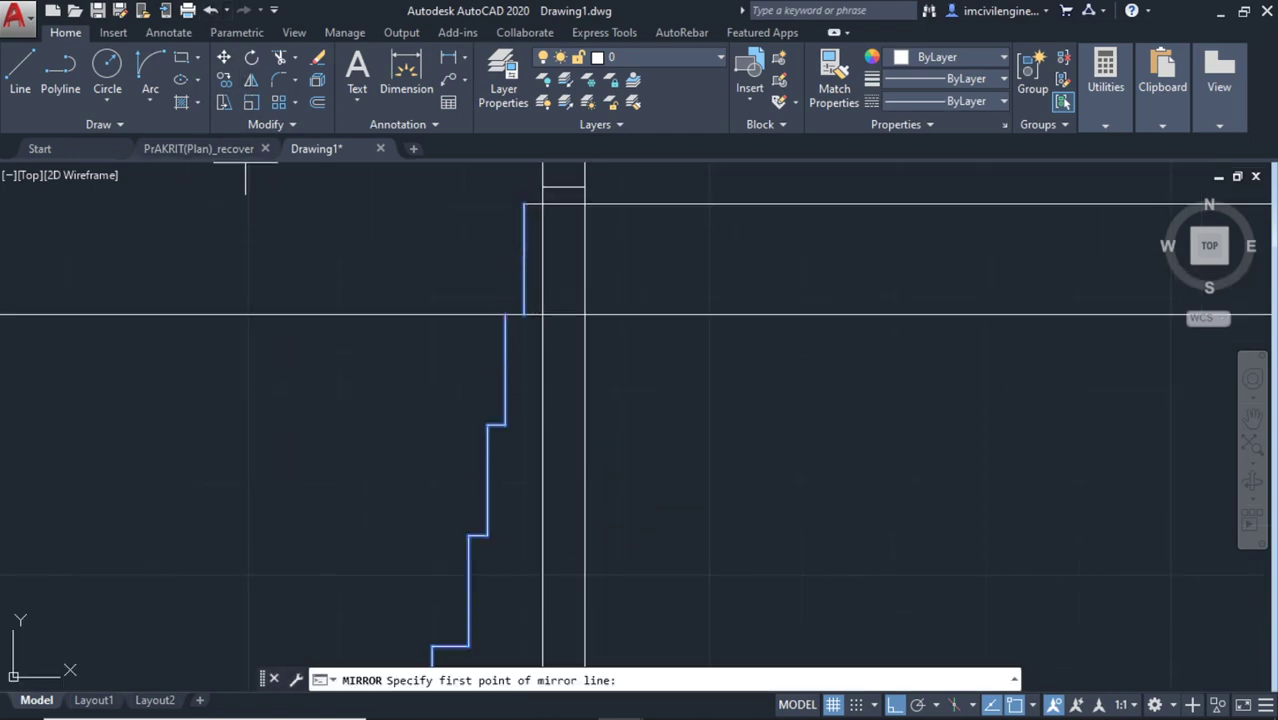
pyautogui.click(563, 189)
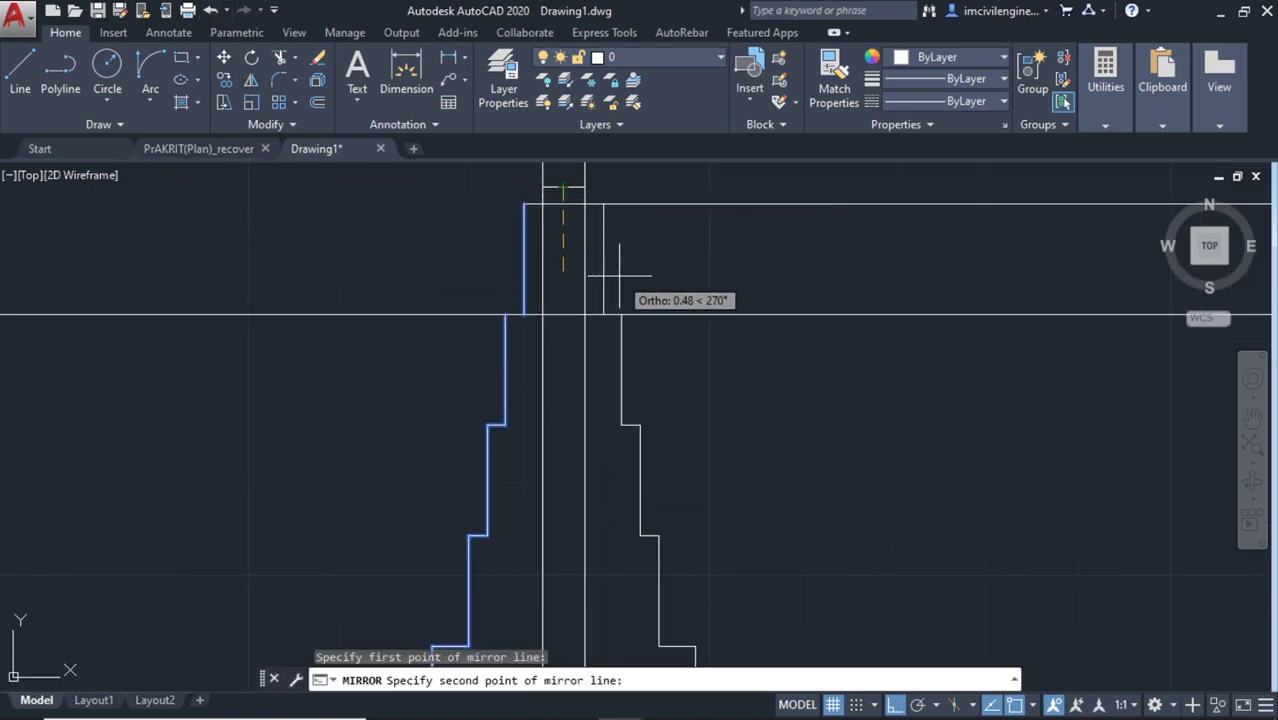
pyautogui.scroll(-2, 619, 276)
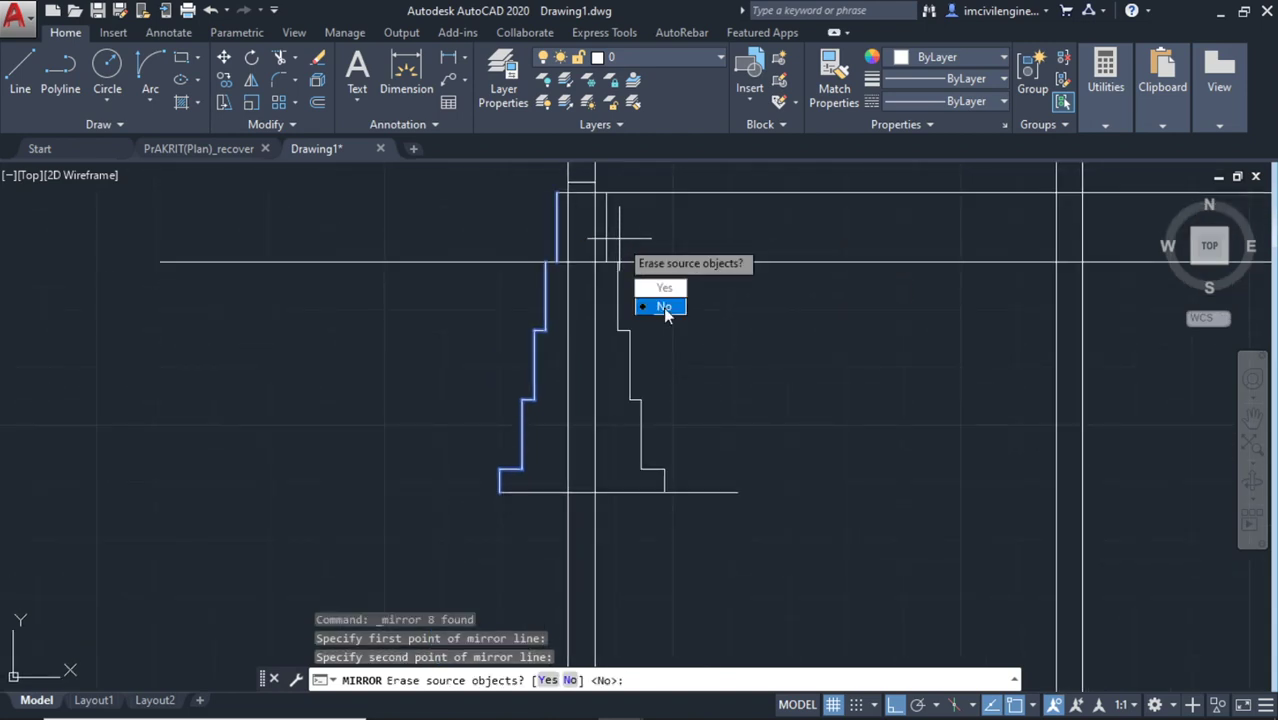
pyautogui.click(664, 307)
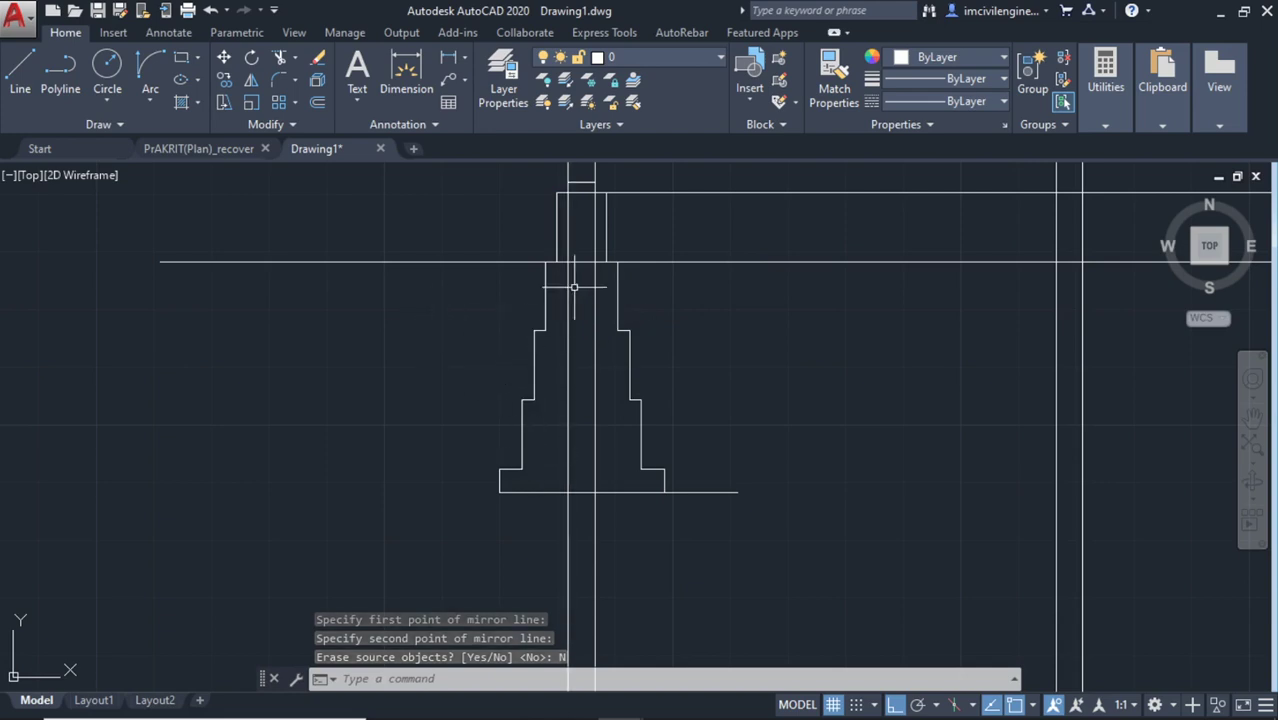
# Grip-stretch the base line's right end inward to the footing's edge
pyautogui.scroll(2, 699, 519)
pyautogui.click(738, 473)
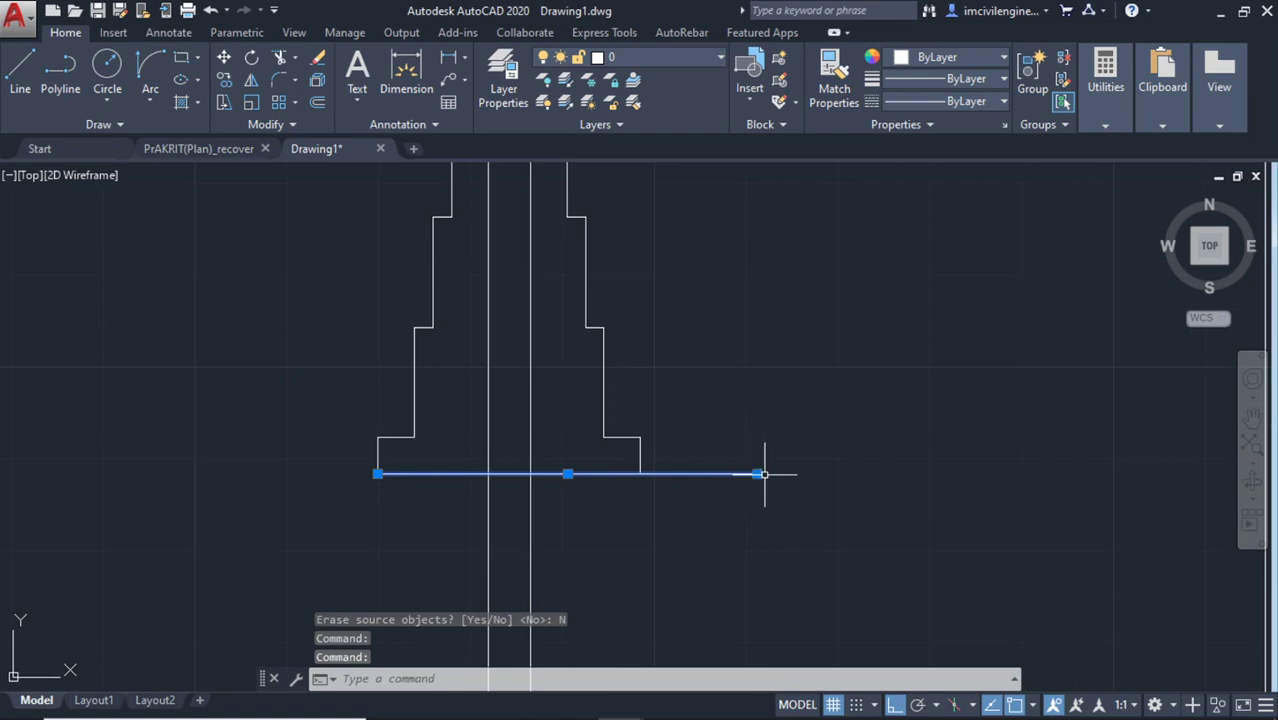
pyautogui.click(758, 474)
pyautogui.click(640, 473)
pyautogui.press('Escape')
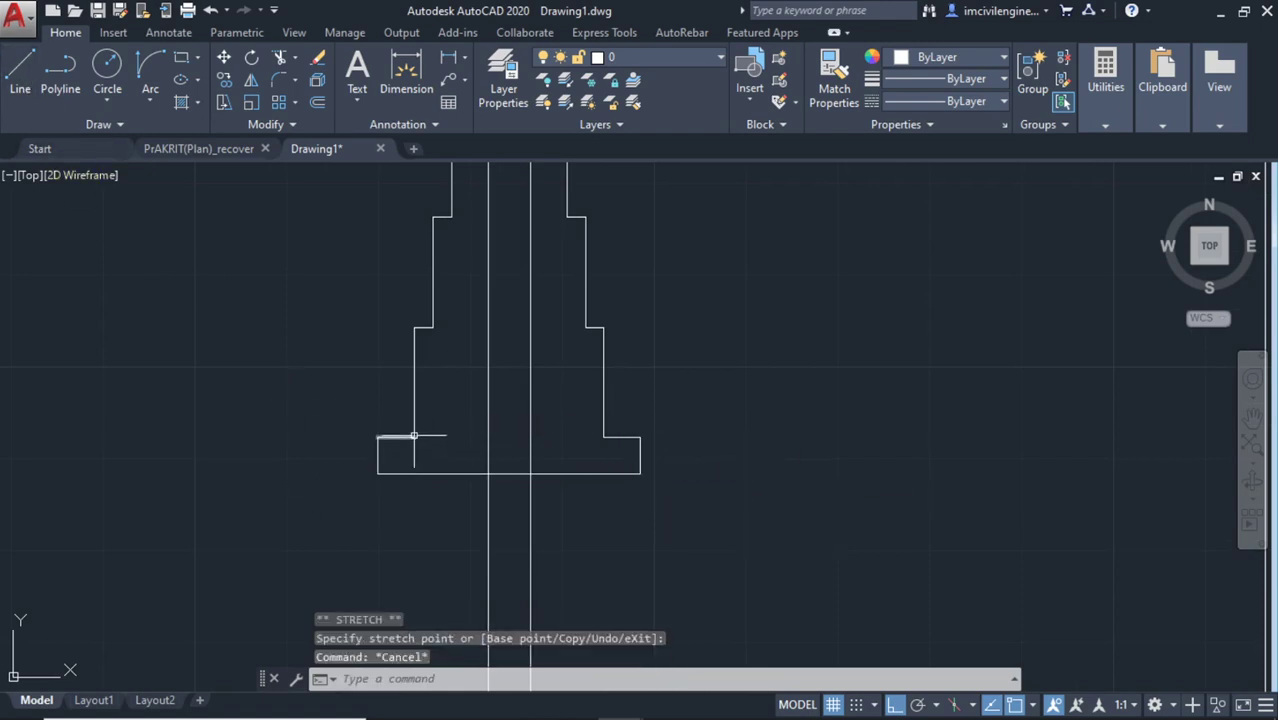
pyautogui.press('Escape')
# Draw a line between the two lowest step corners to close the base course top
pyautogui.click(28, 70)
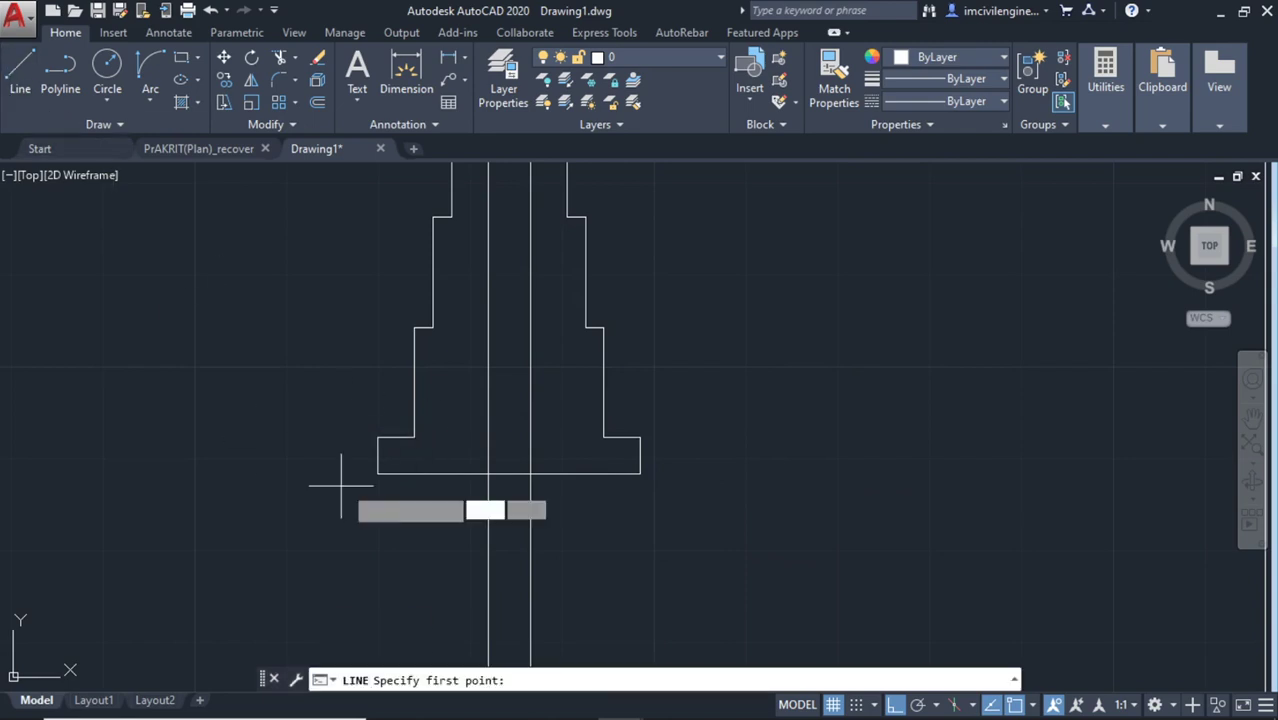
pyautogui.click(605, 438)
pyautogui.press('Escape')
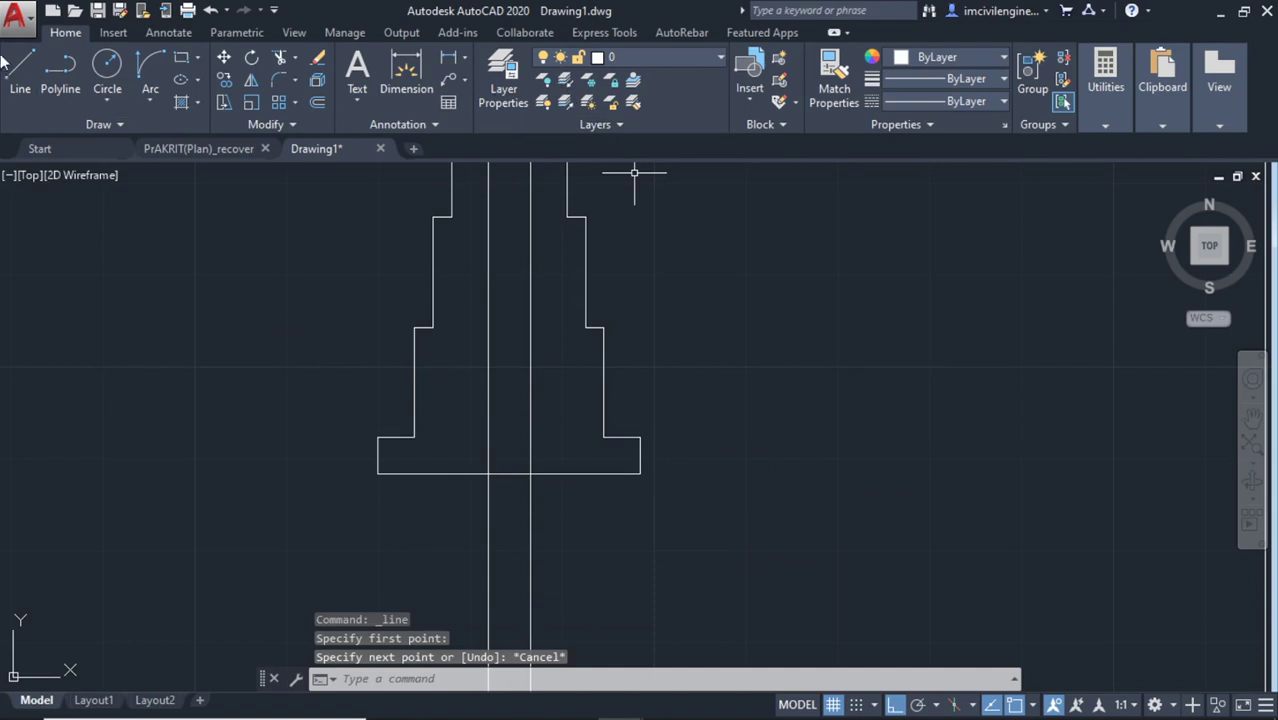
pyautogui.click(22, 68)
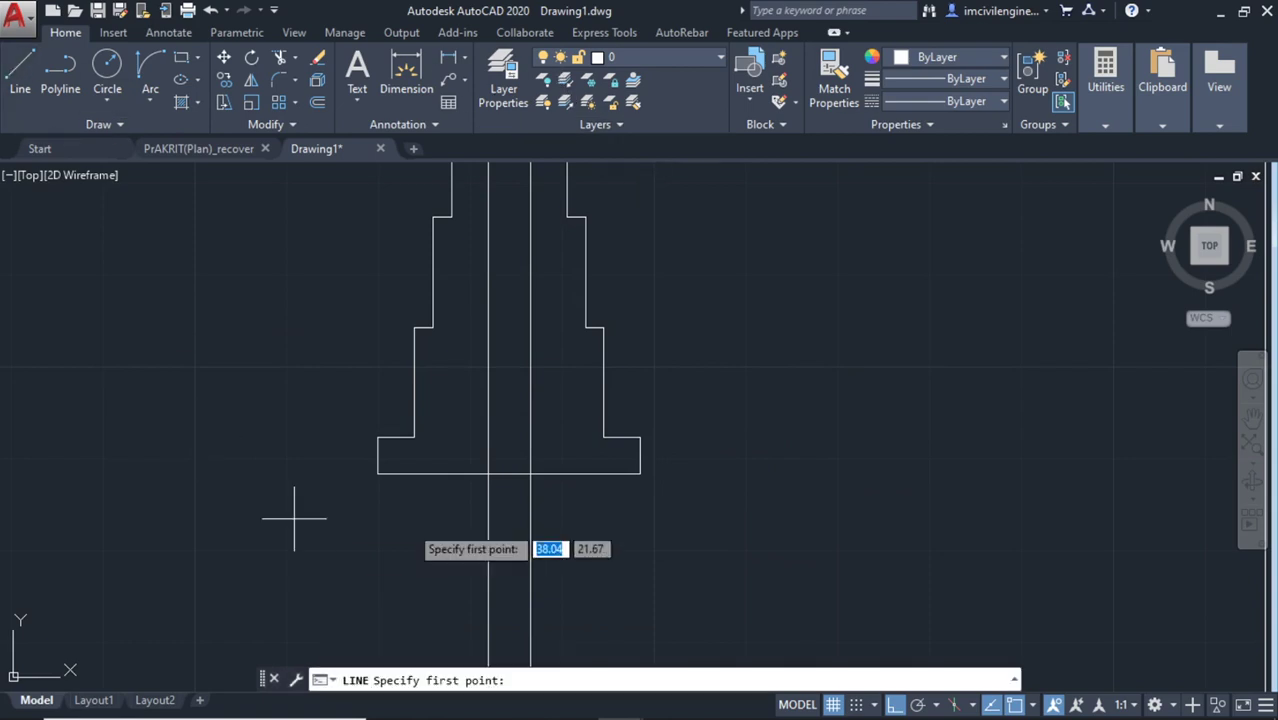
pyautogui.click(414, 437)
pyautogui.click(603, 437)
pyautogui.press('Escape')
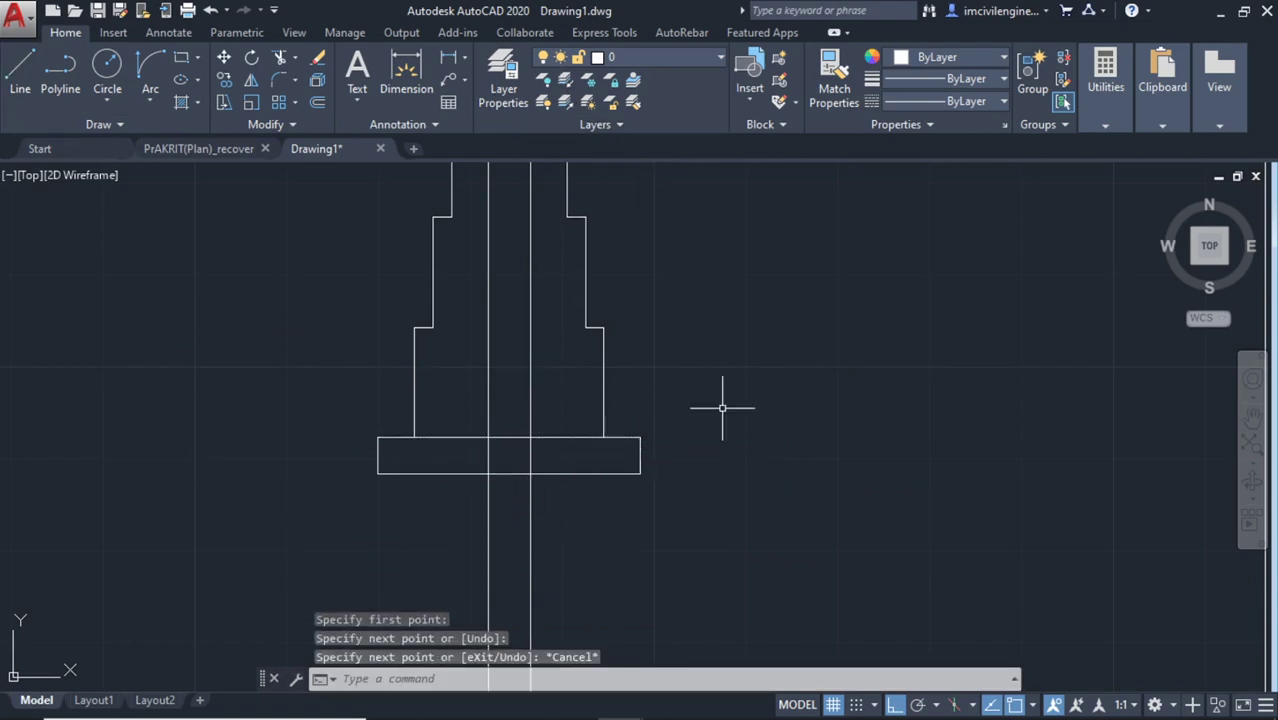
# Delete the short stray line above the plinth
pyautogui.scroll(-3, 720, 408)
pyautogui.scroll(1, 713, 408)
pyautogui.moveTo(656, 513); pyautogui.dragTo(652, 512, button='middle')
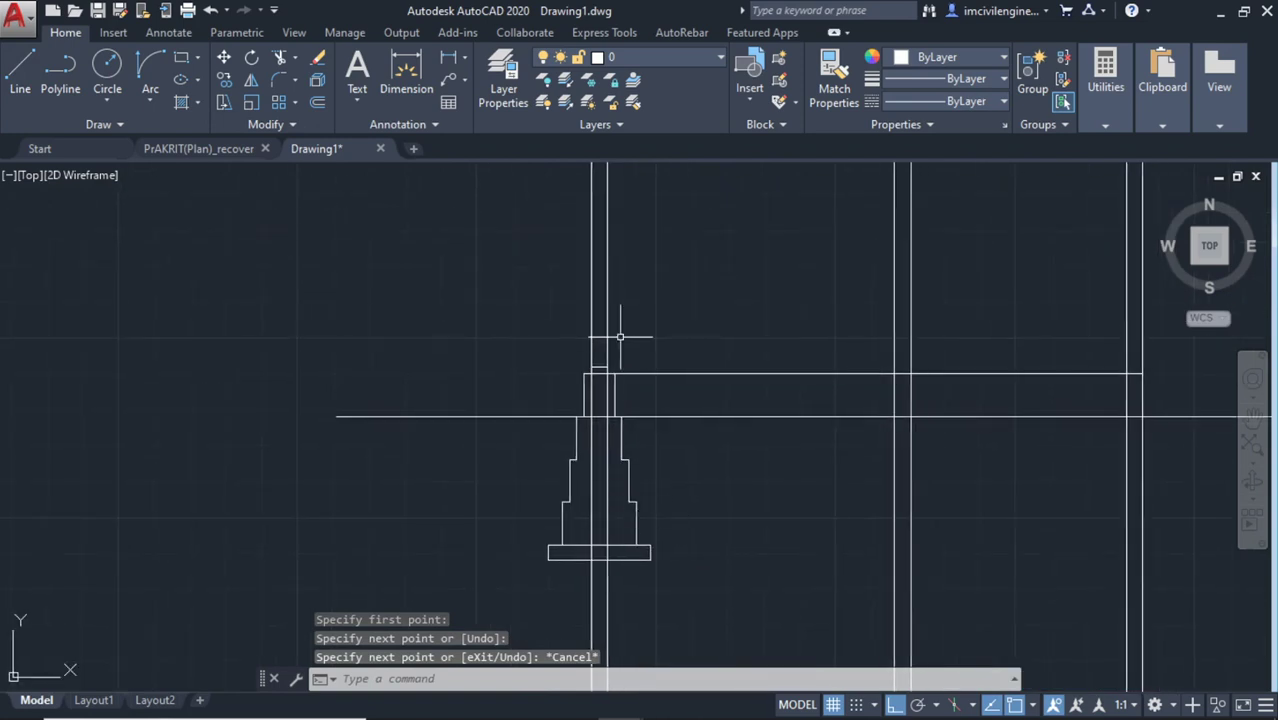
pyautogui.scroll(2, 642, 313)
pyautogui.scroll(4, 610, 421)
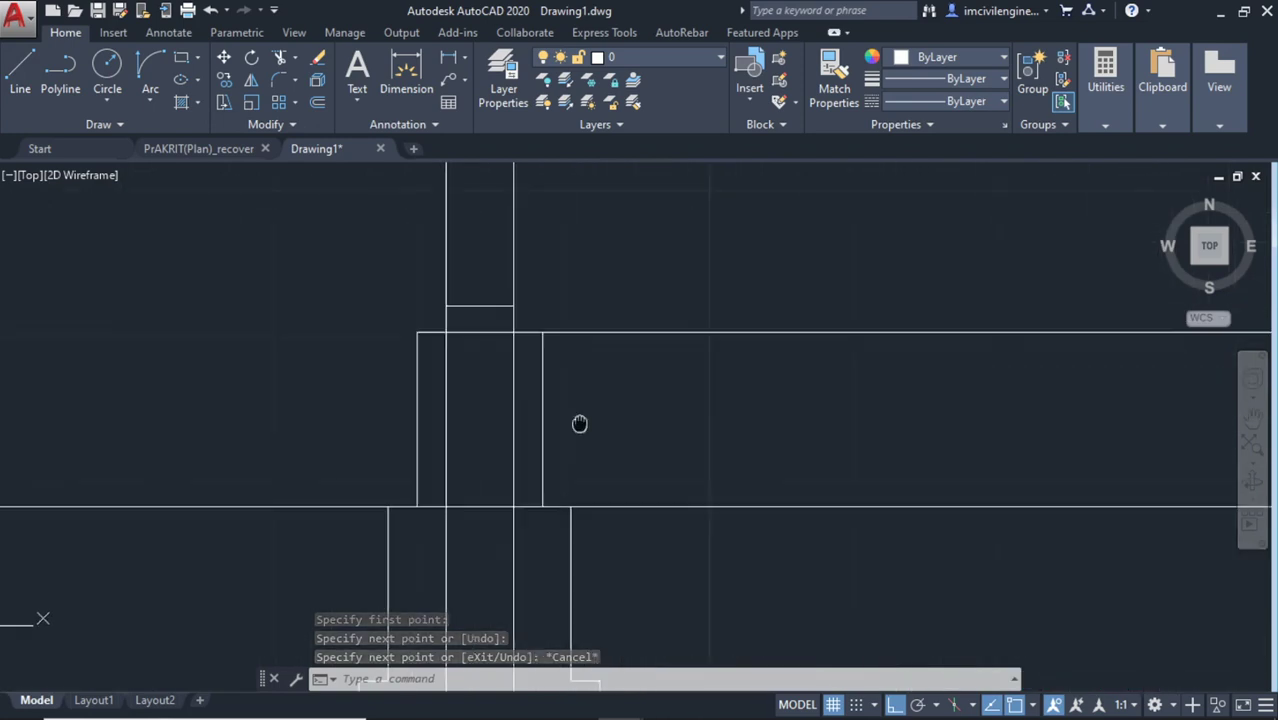
pyautogui.click(450, 250)
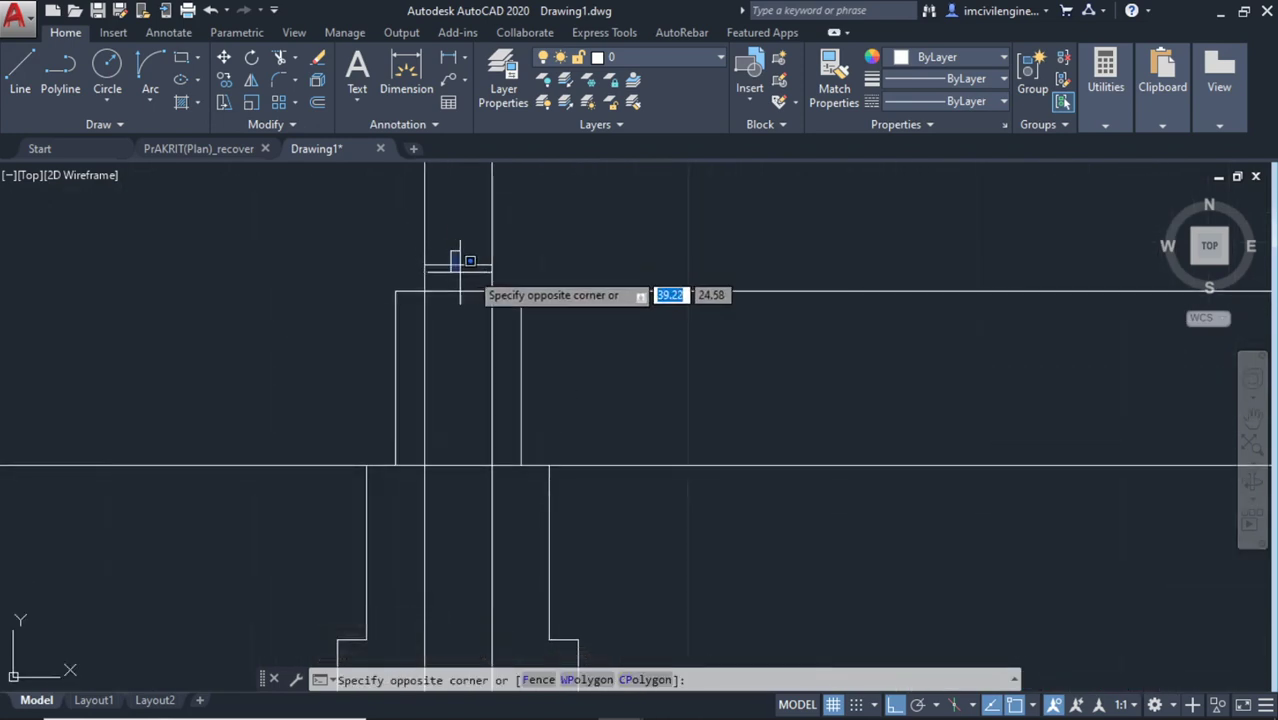
pyautogui.click(455, 258)
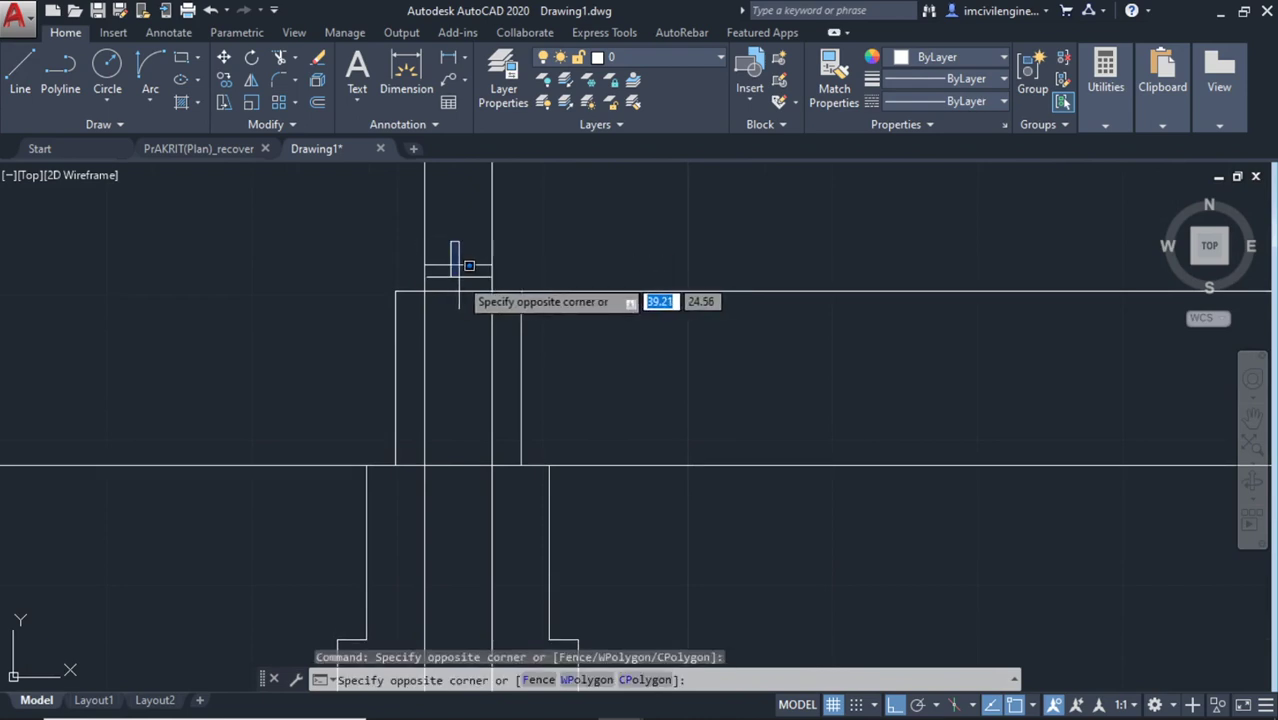
pyautogui.press('Escape')
pyautogui.click(466, 266)
pyautogui.press('Escape')
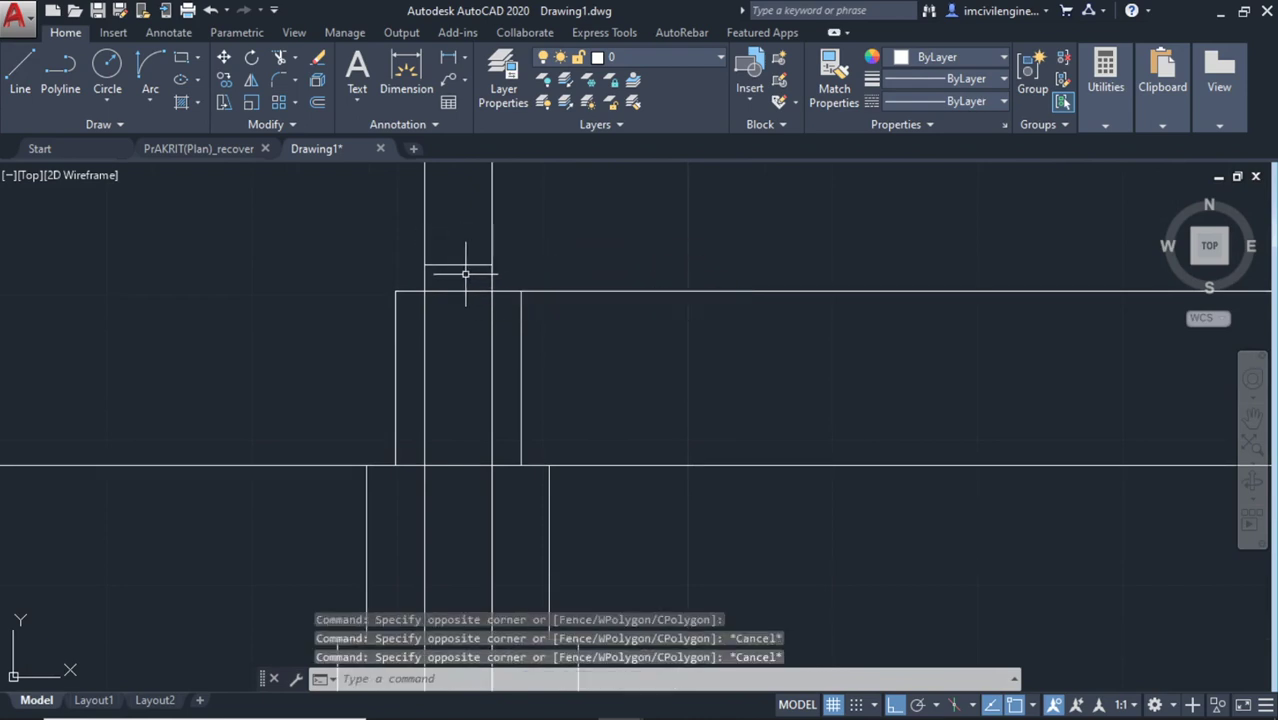
pyautogui.click(464, 265)
pyautogui.press('Delete')
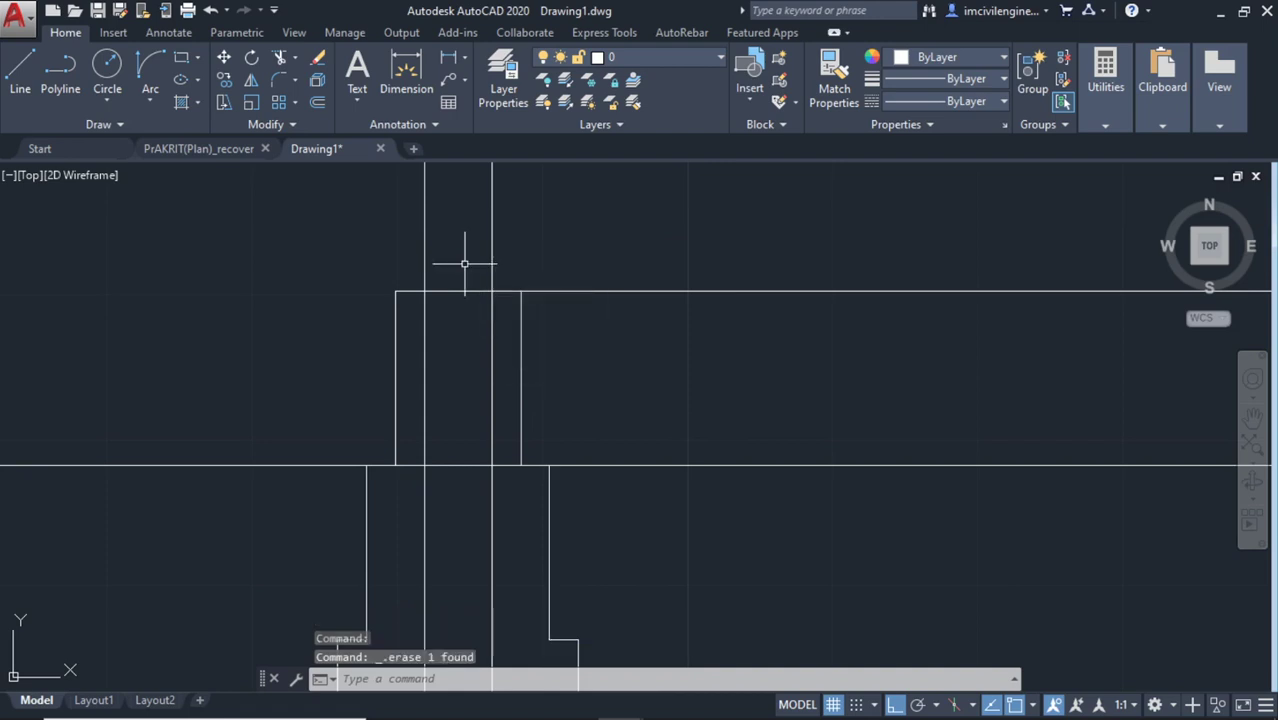
# Erase the two centre lines running through the footing
pyautogui.scroll(-2, 476, 379)
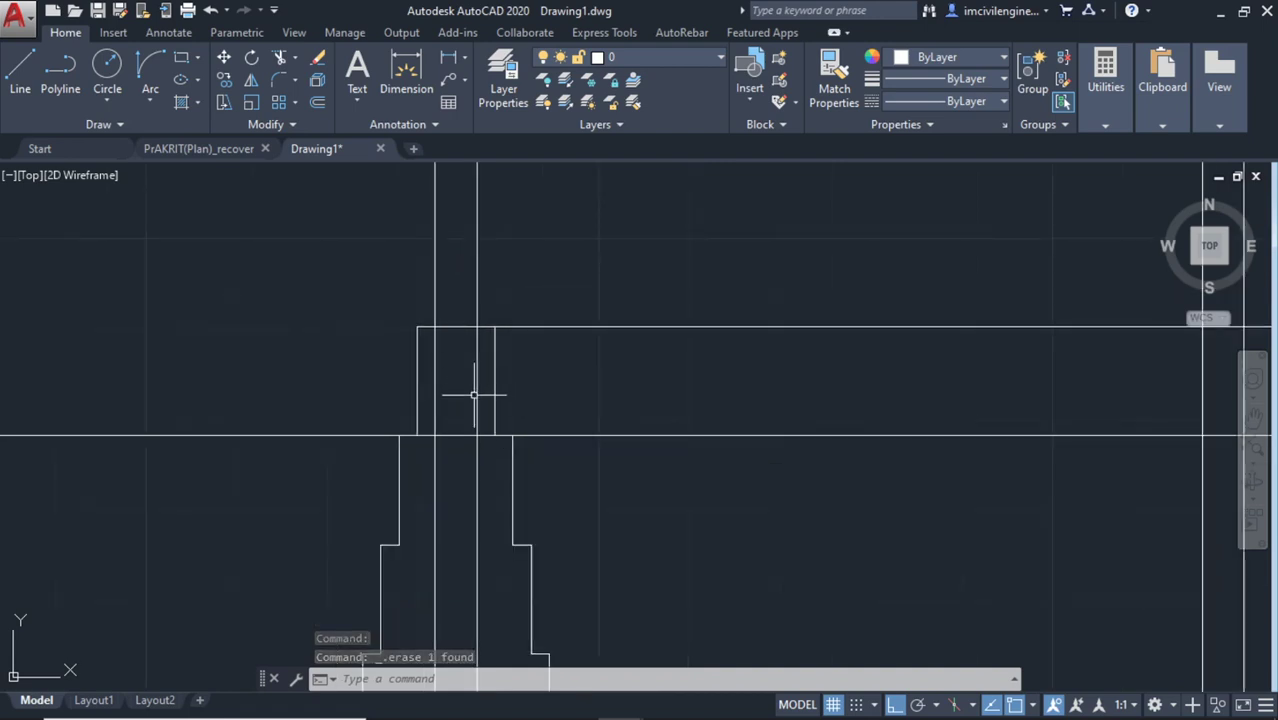
pyautogui.write('tr')
pyautogui.press('Return')
pyautogui.press('Return')
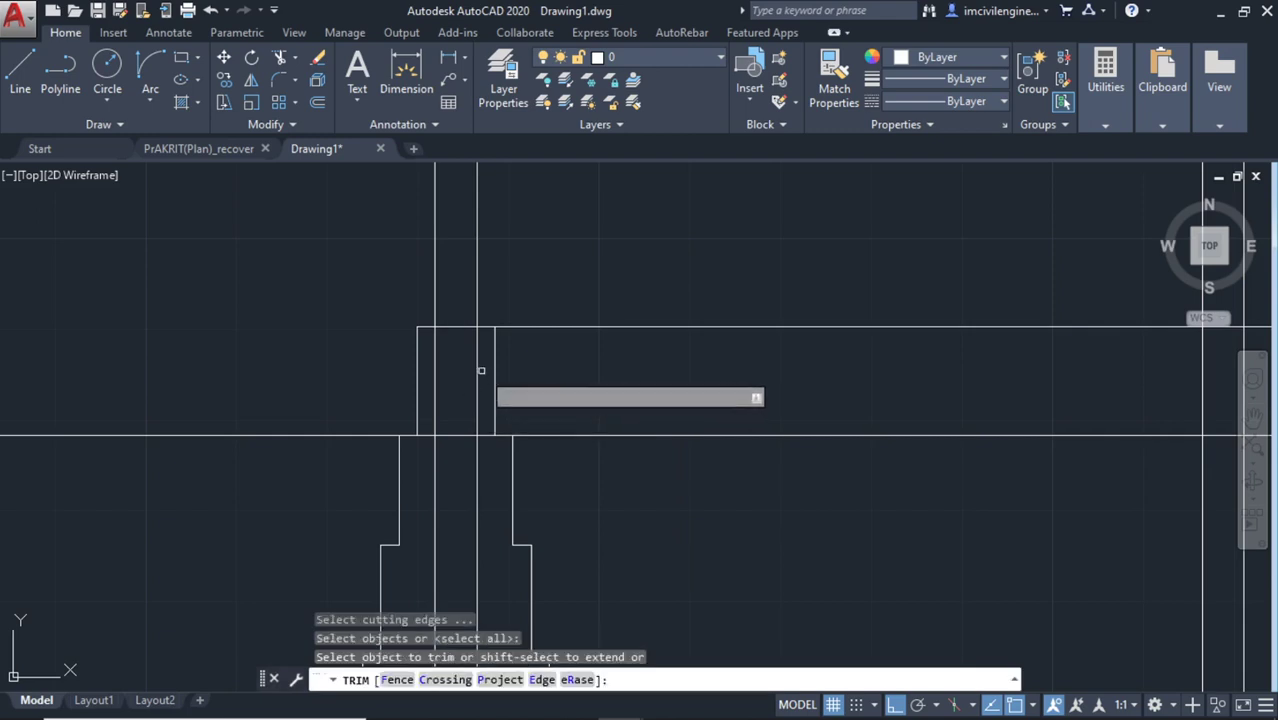
pyautogui.moveTo(481, 370); pyautogui.dragTo(428, 362)
pyautogui.scroll(-3, 428, 362)
pyautogui.moveTo(459, 514); pyautogui.dragTo(485, 371, button='middle')
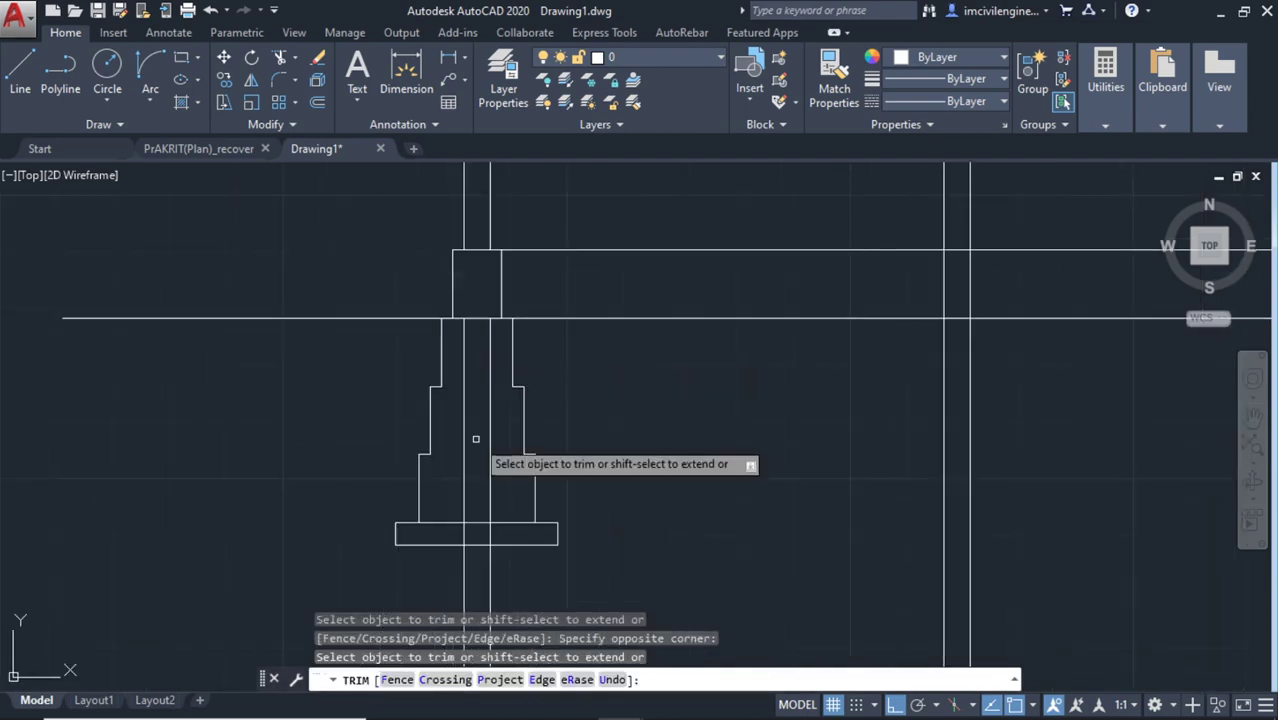
pyautogui.press('Escape')
pyautogui.click(508, 512)
pyautogui.click(457, 459)
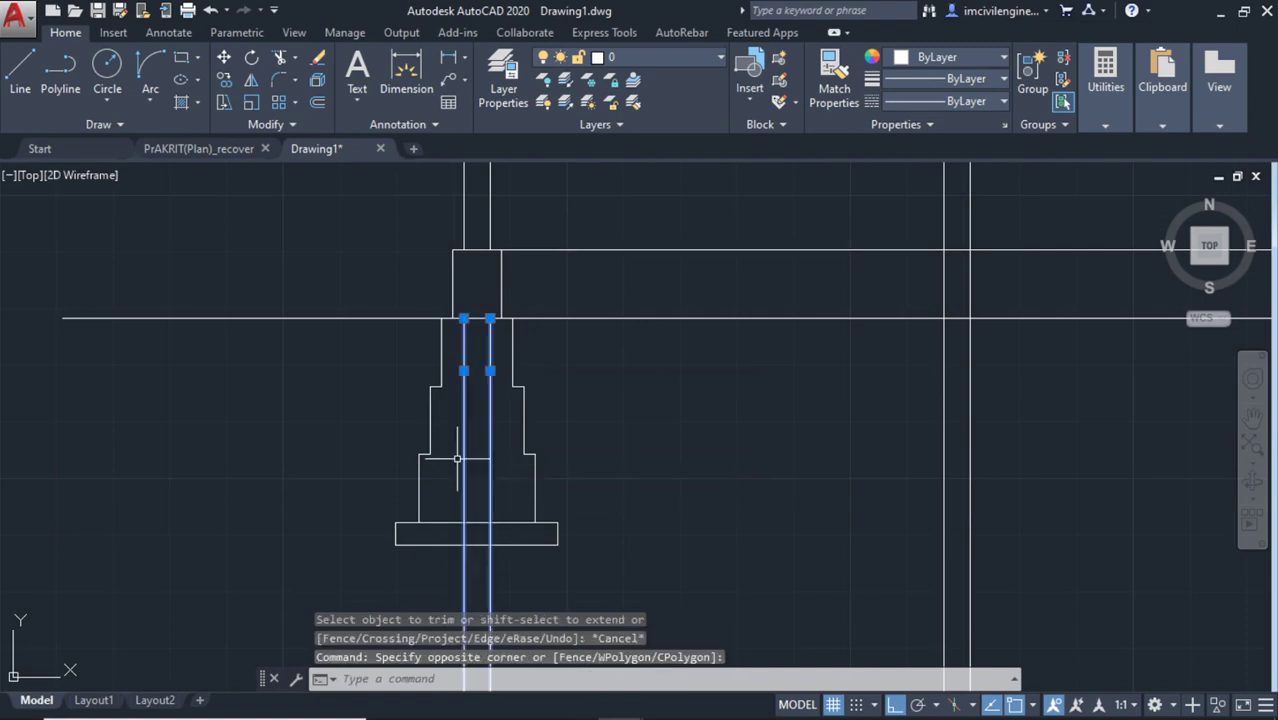
pyautogui.press('Delete')
# Pan and zoom to check the clean, symmetric stepped footing on its base slab
pyautogui.scroll(-2, 457, 459)
pyautogui.moveTo(457, 459); pyautogui.dragTo(492, 516, button='middle')
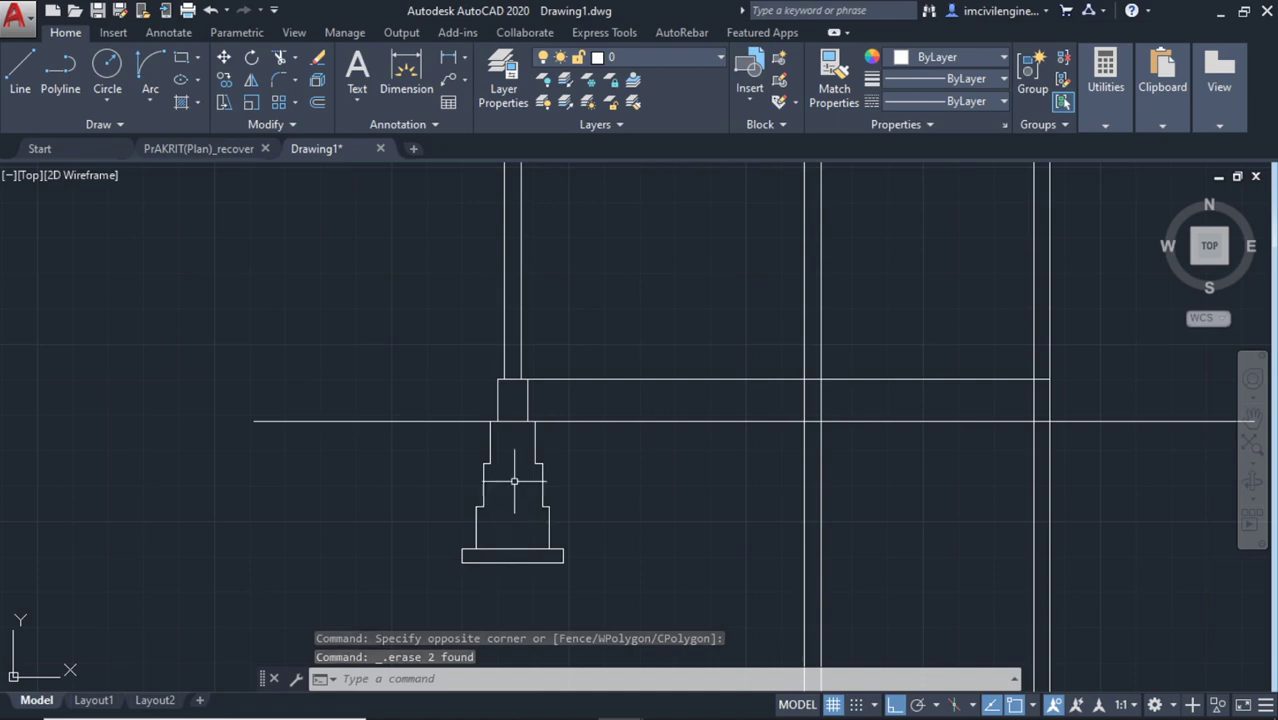
pyautogui.moveTo(506, 531)
pyautogui.mouseDown(button='middle')
pyautogui.moveTo(506, 465)
pyautogui.moveTo(513, 557)
pyautogui.mouseUp(button='middle')
pyautogui.scroll(2, 497, 476)
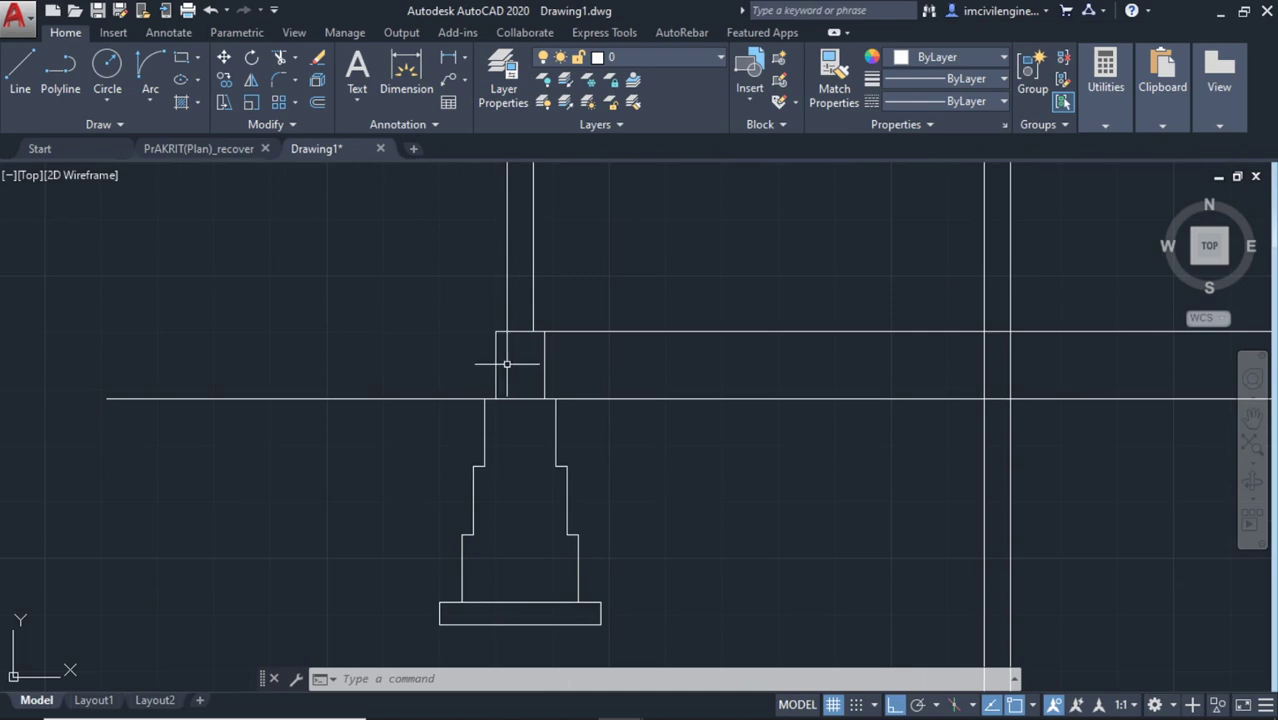
pyautogui.scroll(-2, 521, 524)
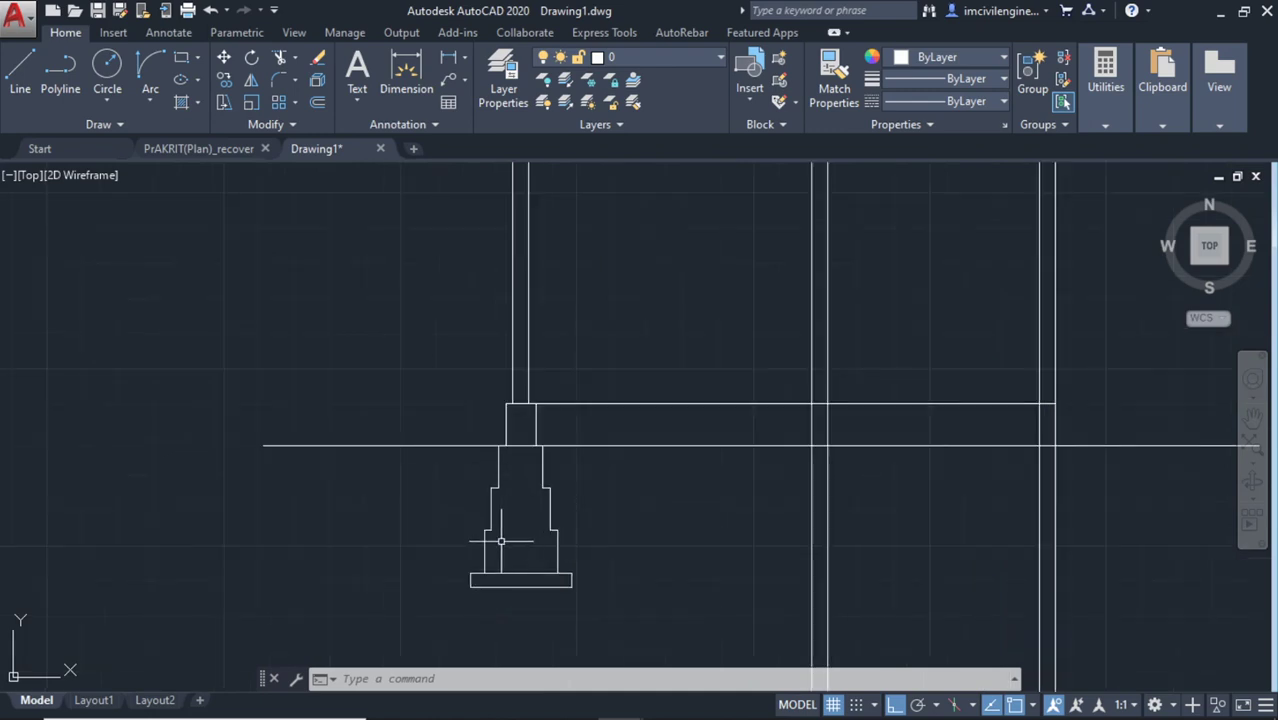
pyautogui.scroll(-1, 497, 537)
pyautogui.scroll(2, 542, 465)
pyautogui.moveTo(542, 465); pyautogui.dragTo(542, 494, button='middle')
pyautogui.scroll(2, 491, 458)
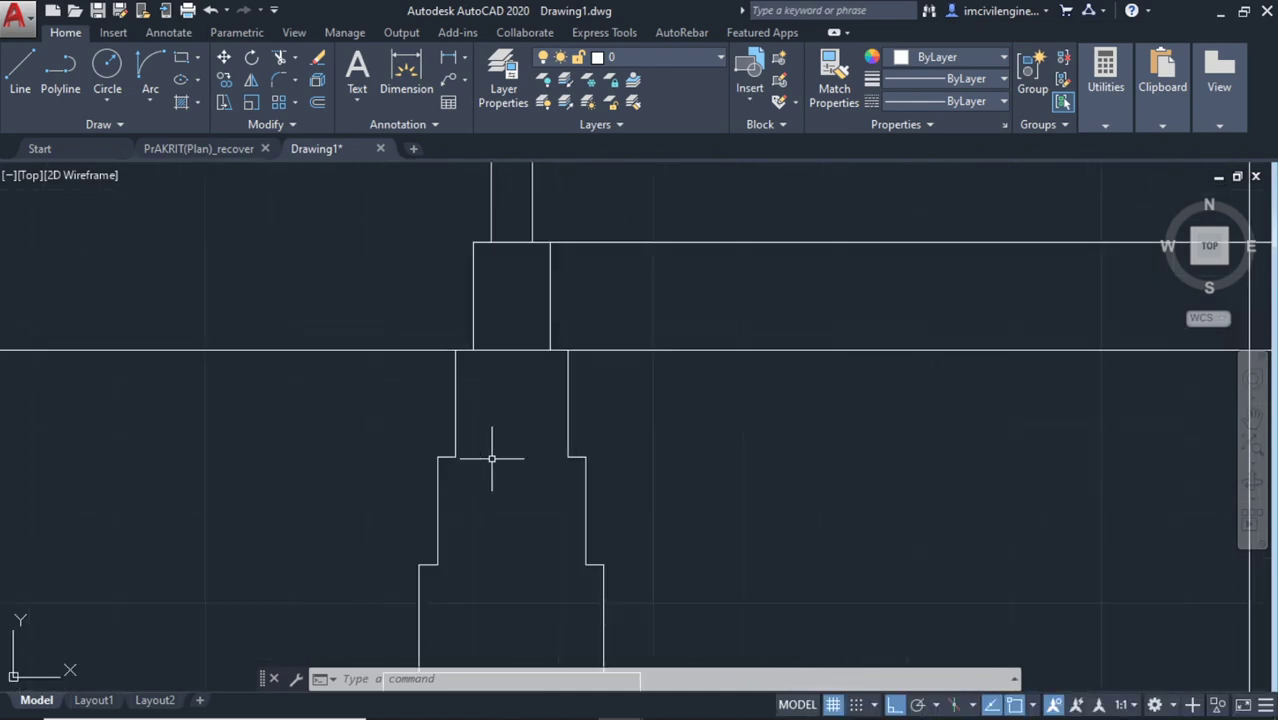
pyautogui.moveTo(491, 458); pyautogui.dragTo(491, 489, button='middle')
pyautogui.scroll(-4, 491, 489)
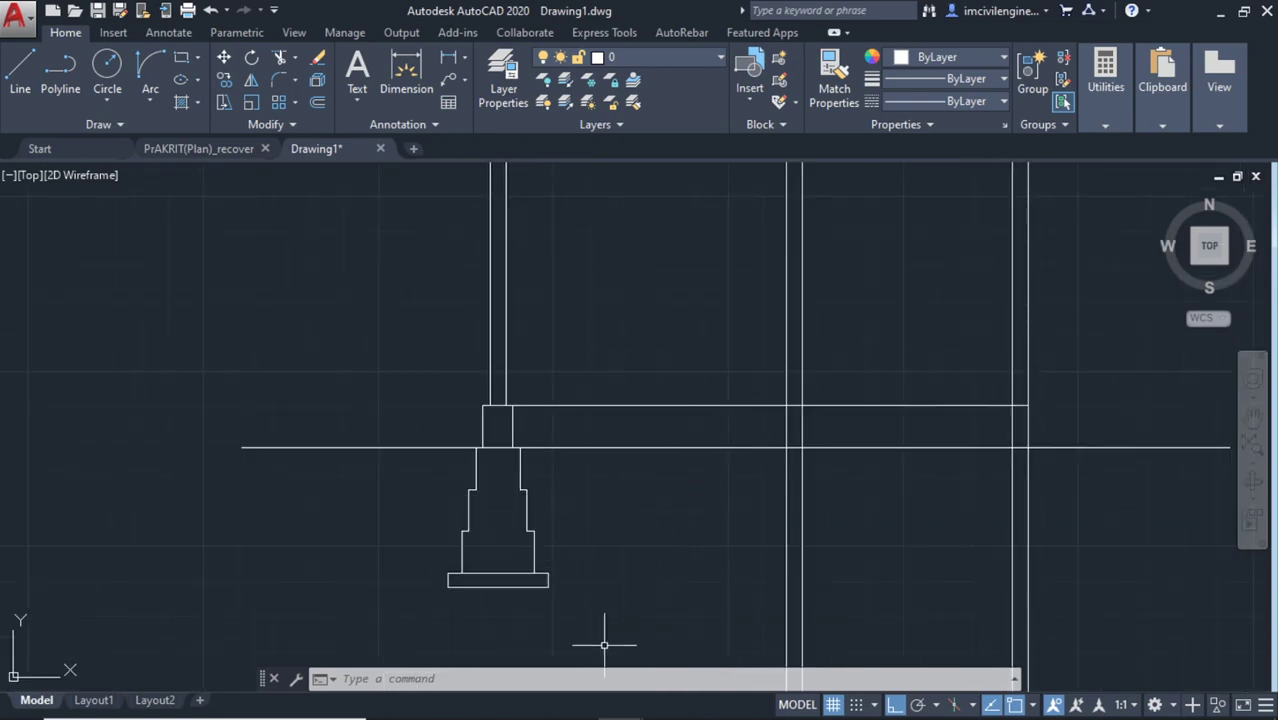
pyautogui.click(611, 617)
pyautogui.click(408, 468)
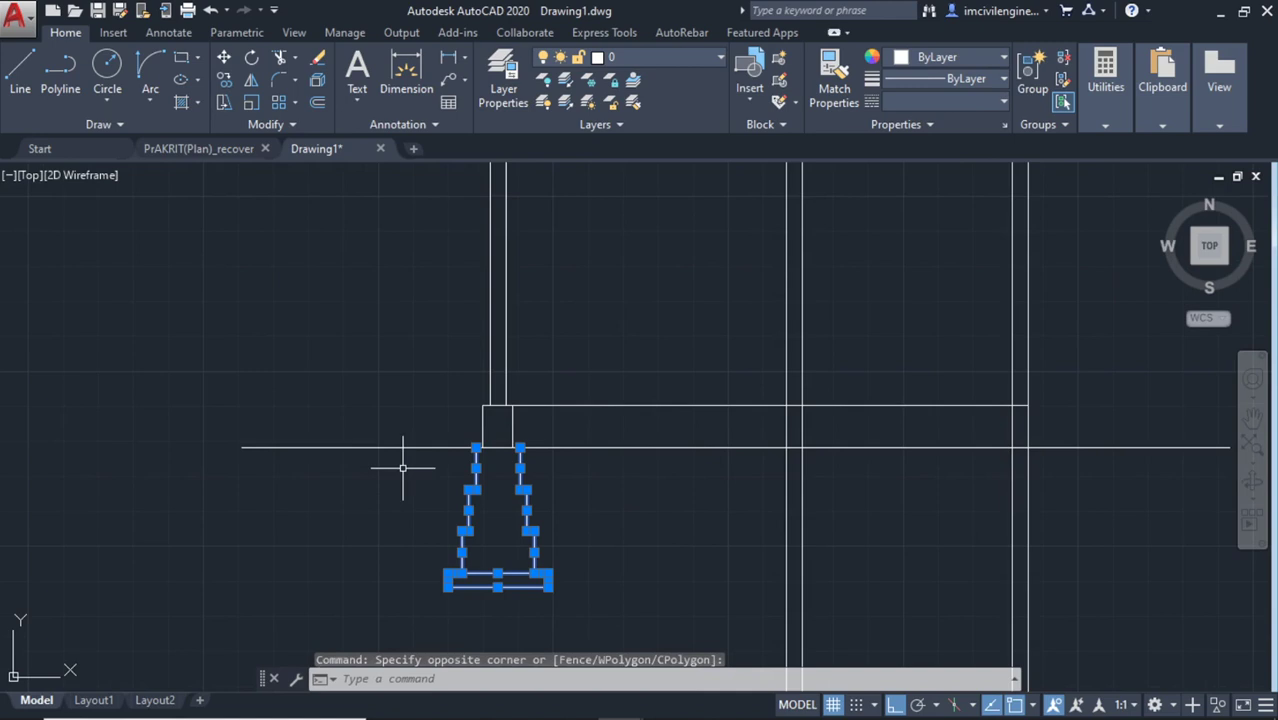
pyautogui.scroll(2, 550, 433)
pyautogui.click(550, 433)
pyautogui.click(359, 407)
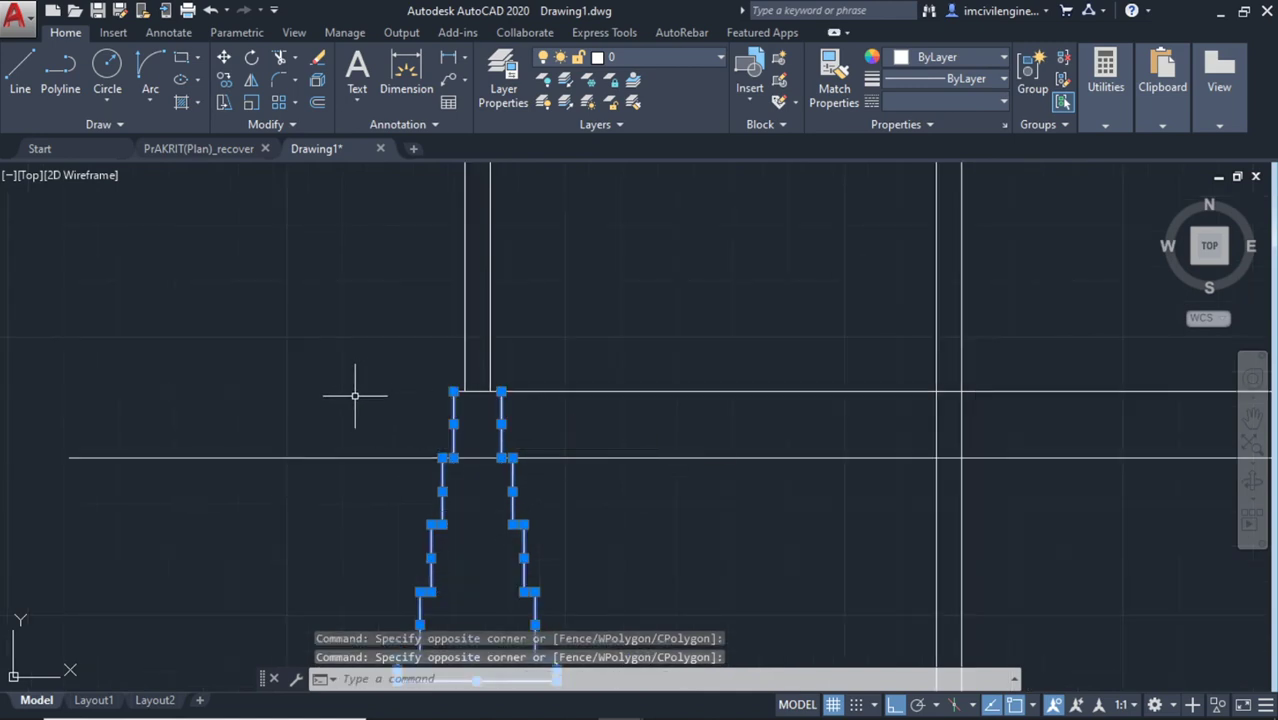
pyautogui.click(228, 85)
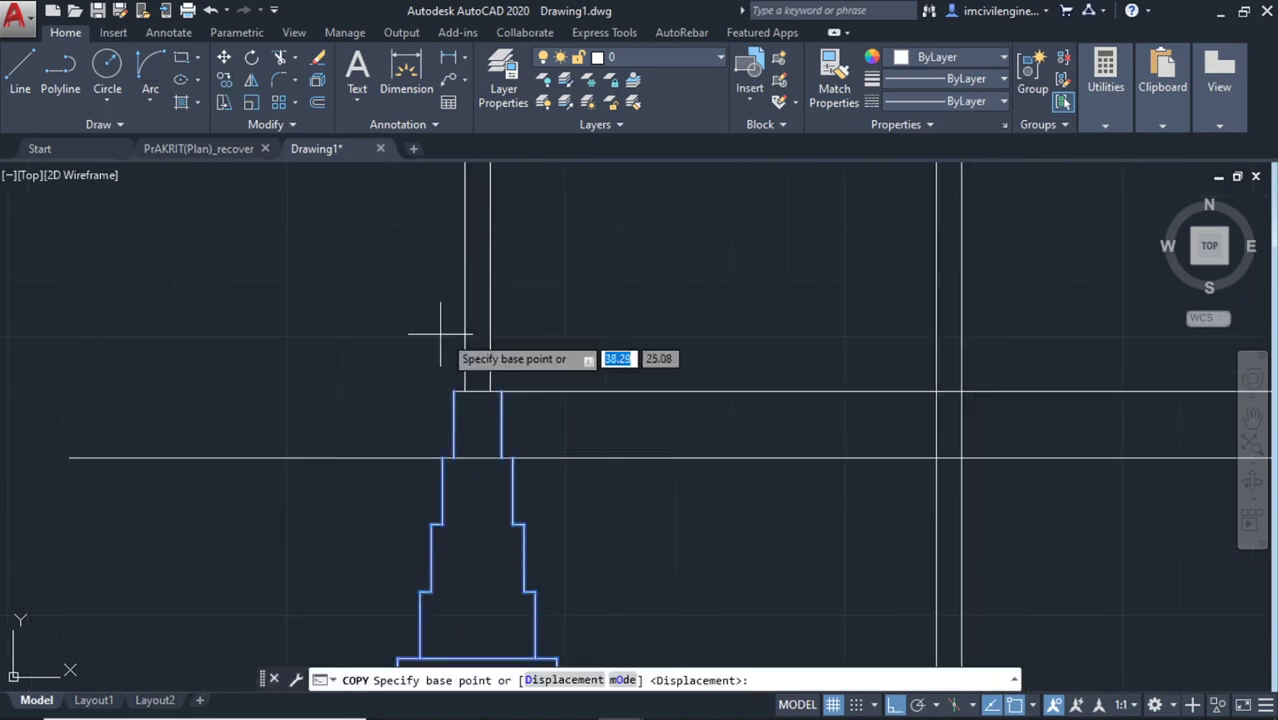
pyautogui.click(455, 391)
pyautogui.moveTo(712, 400); pyautogui.dragTo(485, 351, button='middle')
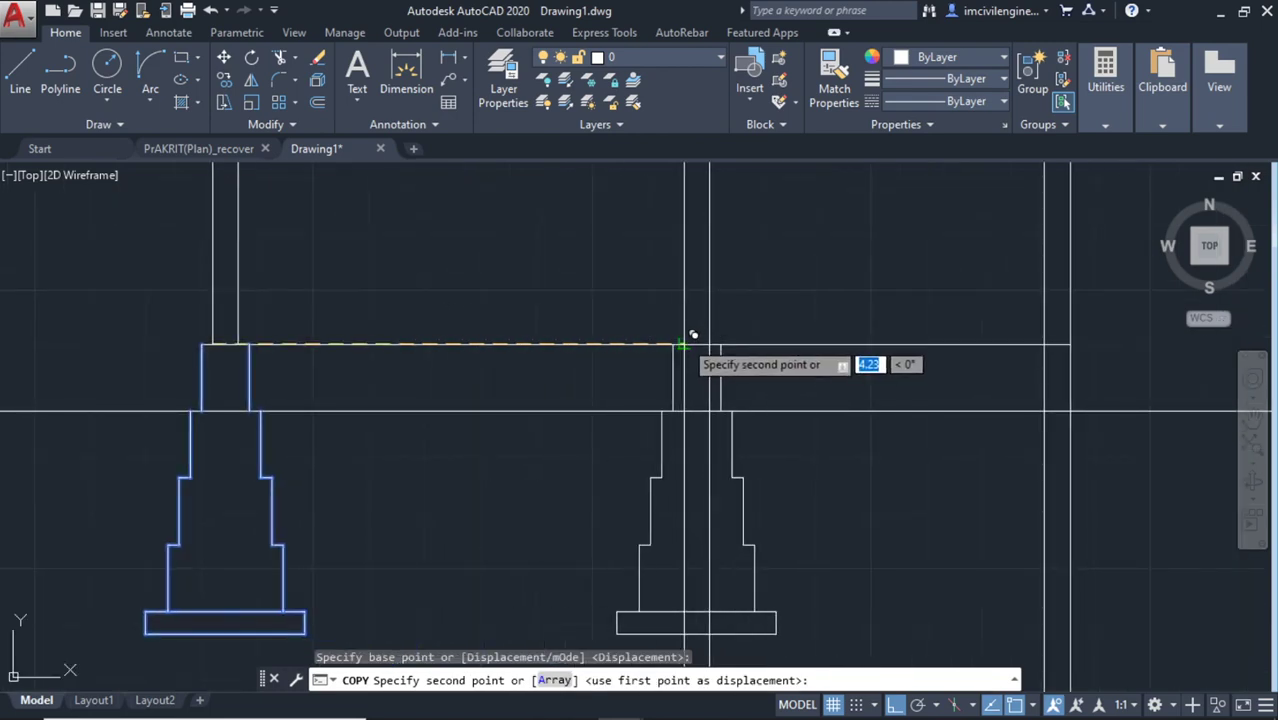
pyautogui.press('Escape')
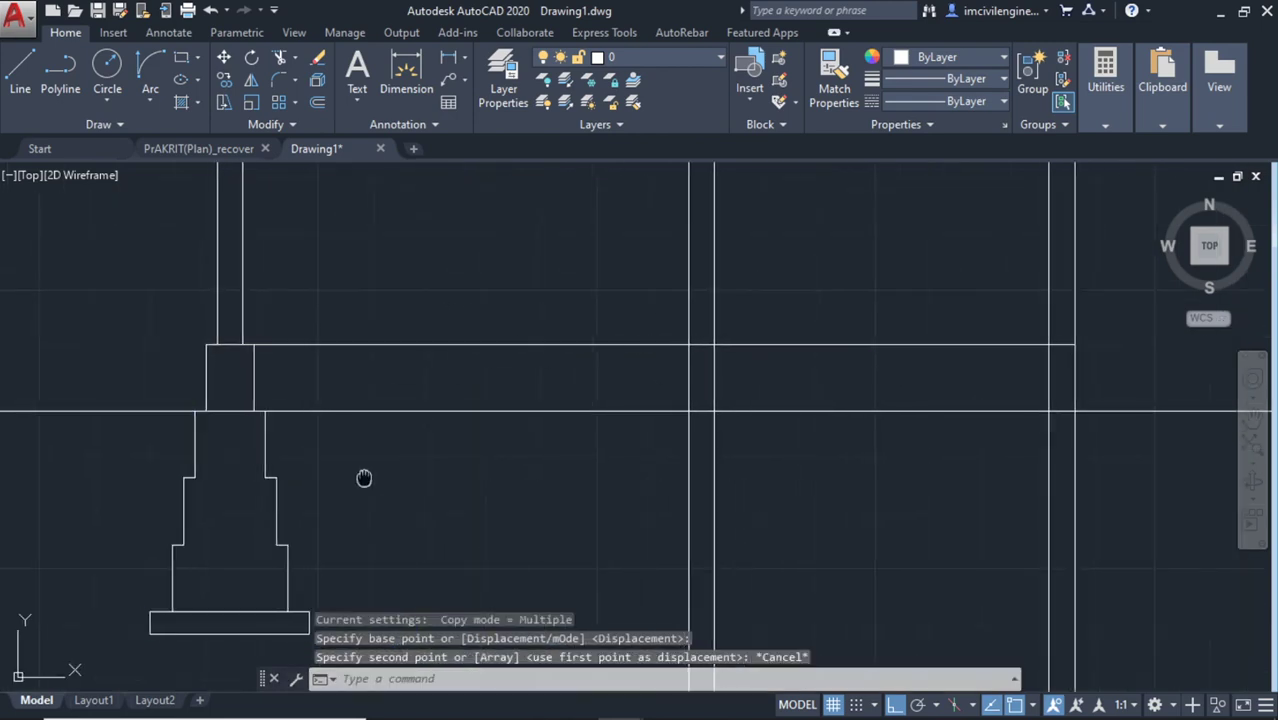
pyautogui.moveTo(153, 492)
pyautogui.mouseDown(button='middle')
pyautogui.moveTo(365, 466)
pyautogui.moveTo(520, 419)
pyautogui.mouseUp(button='middle')
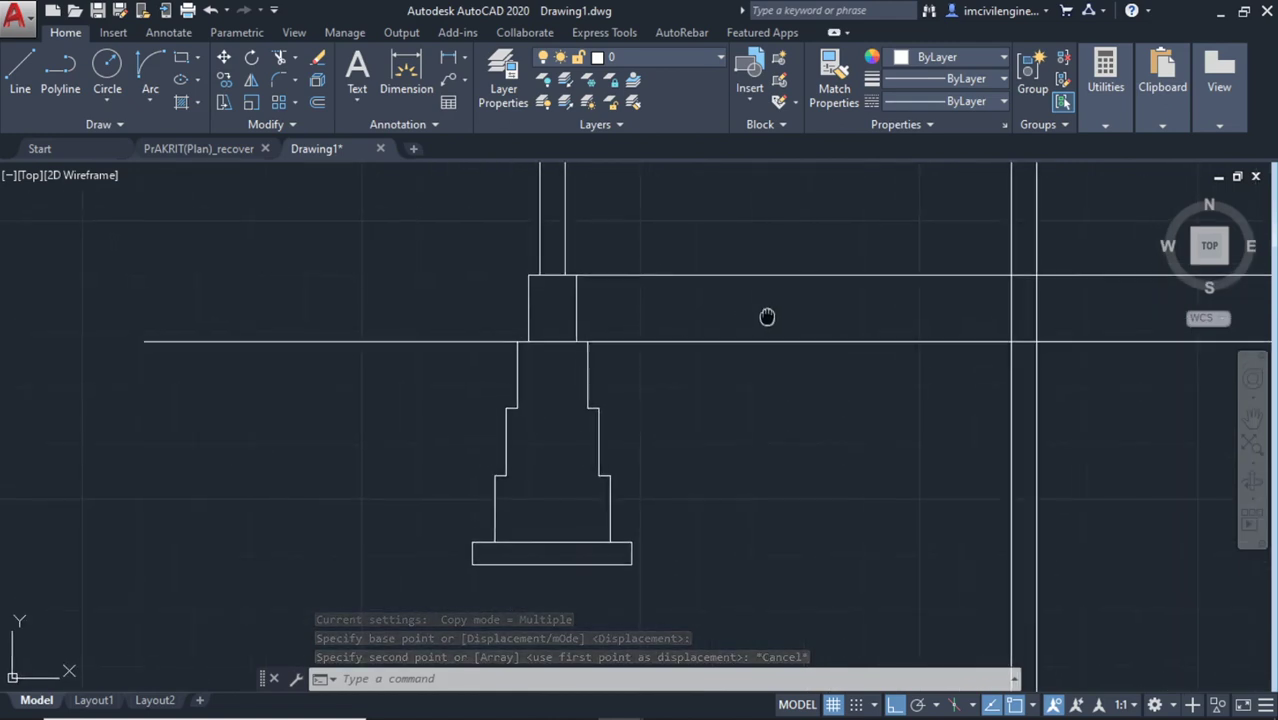
pyautogui.moveTo(765, 320); pyautogui.dragTo(611, 382, button='middle')
pyautogui.scroll(2, 565, 367)
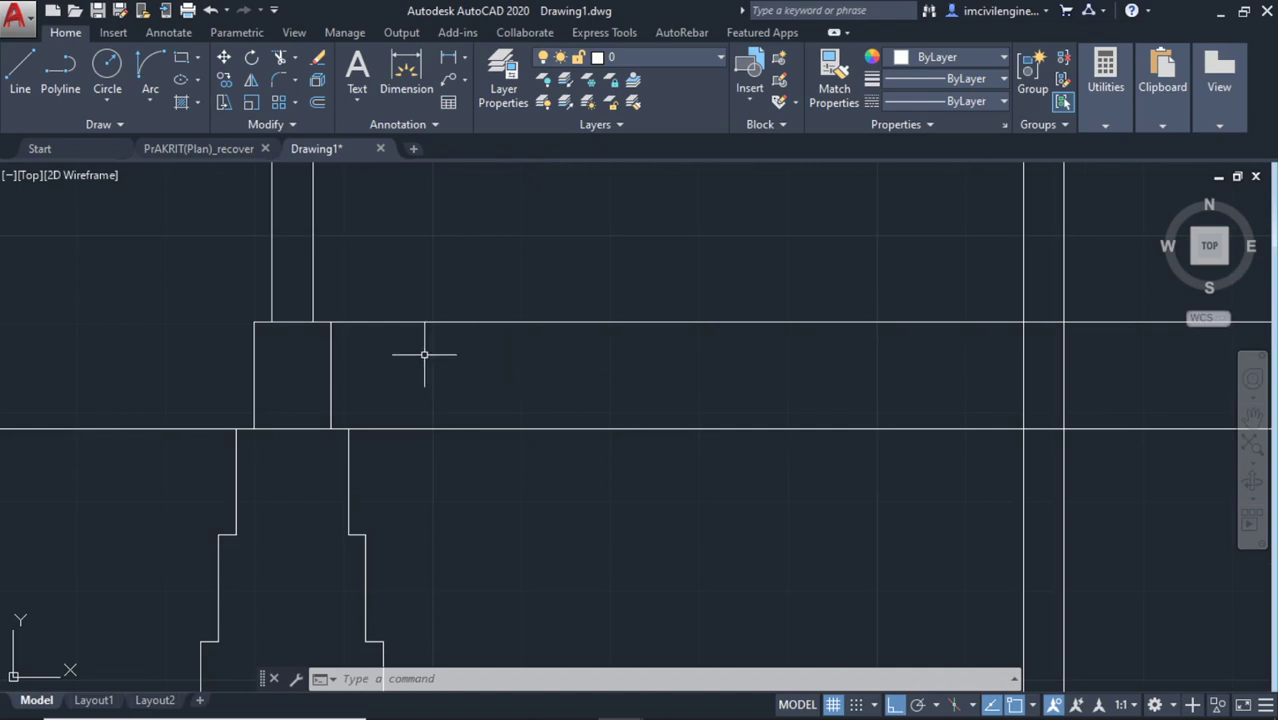
pyautogui.moveTo(417, 390); pyautogui.dragTo(527, 371, button='middle')
pyautogui.scroll(2, 520, 365)
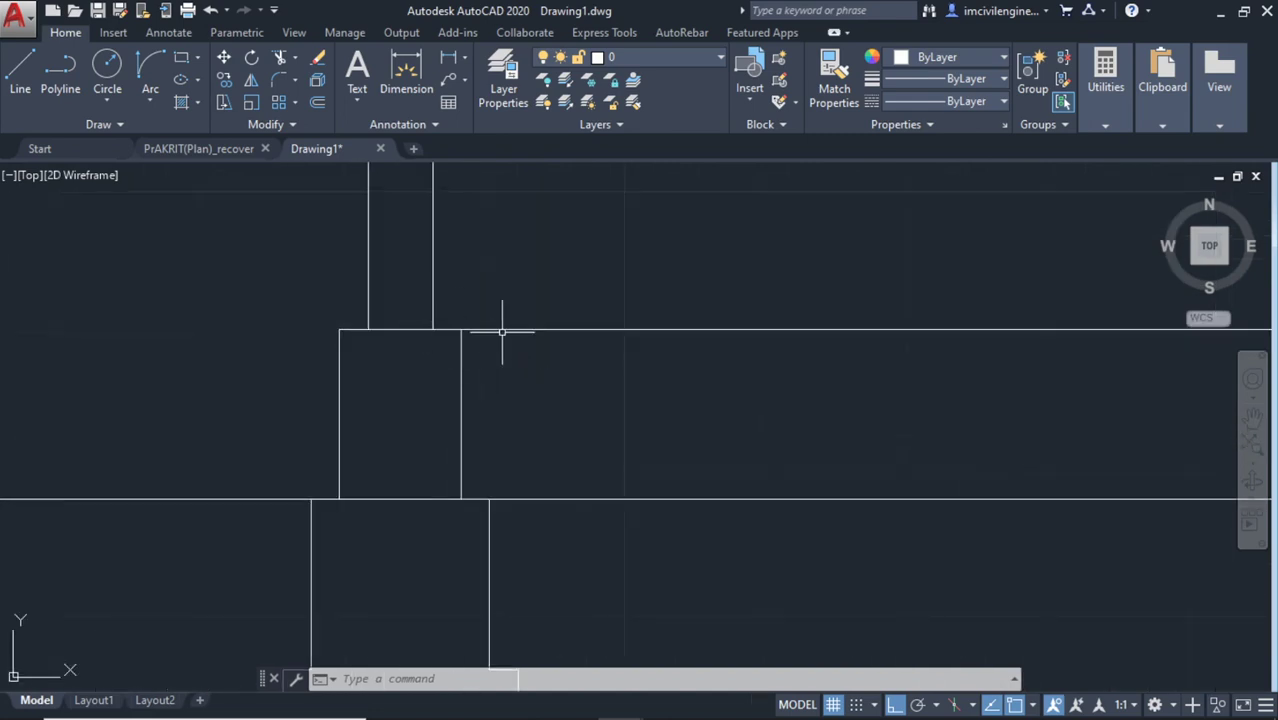
pyautogui.scroll(-2, 595, 349)
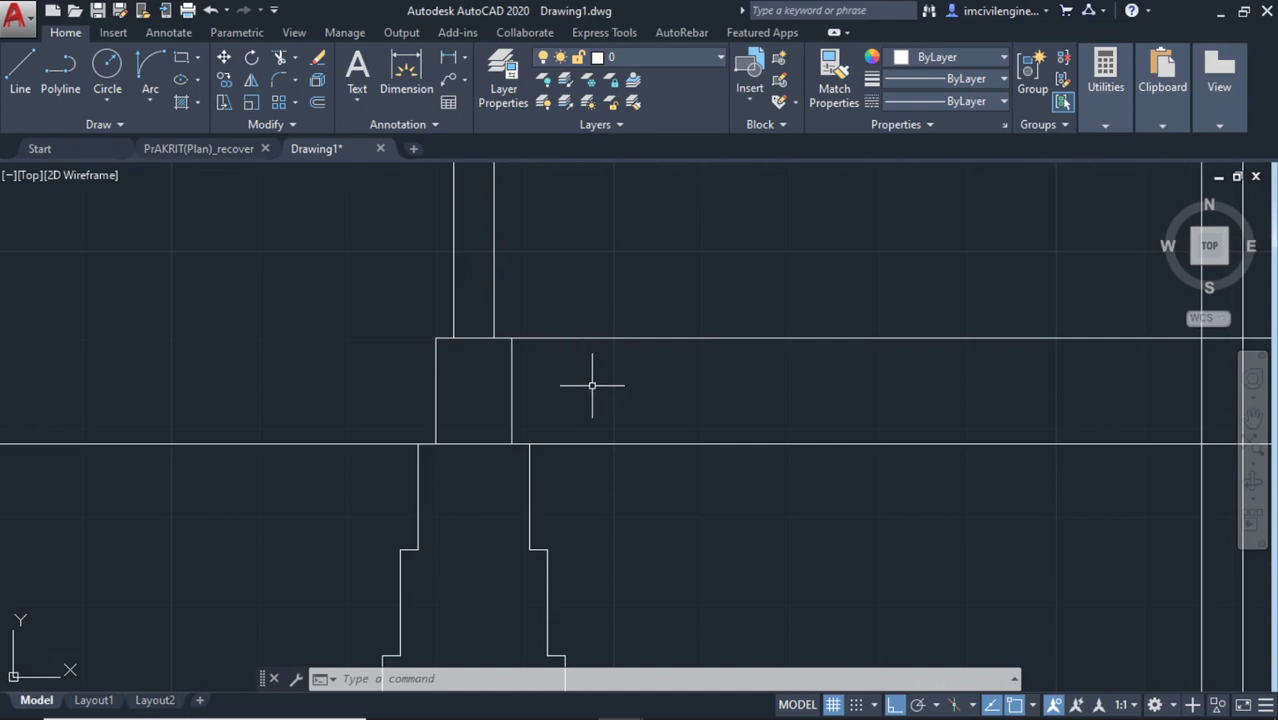
pyautogui.moveTo(592, 385); pyautogui.dragTo(545, 406, button='middle')
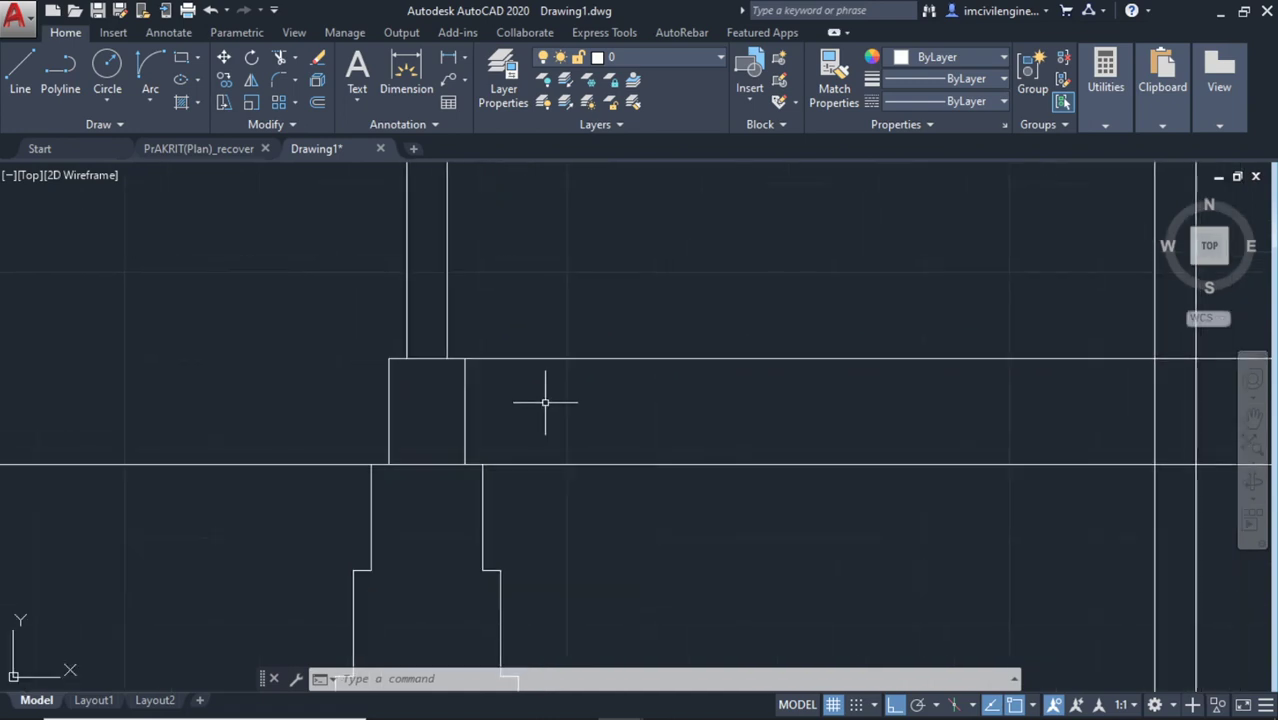
pyautogui.moveTo(535, 405); pyautogui.dragTo(490, 407, button='middle')
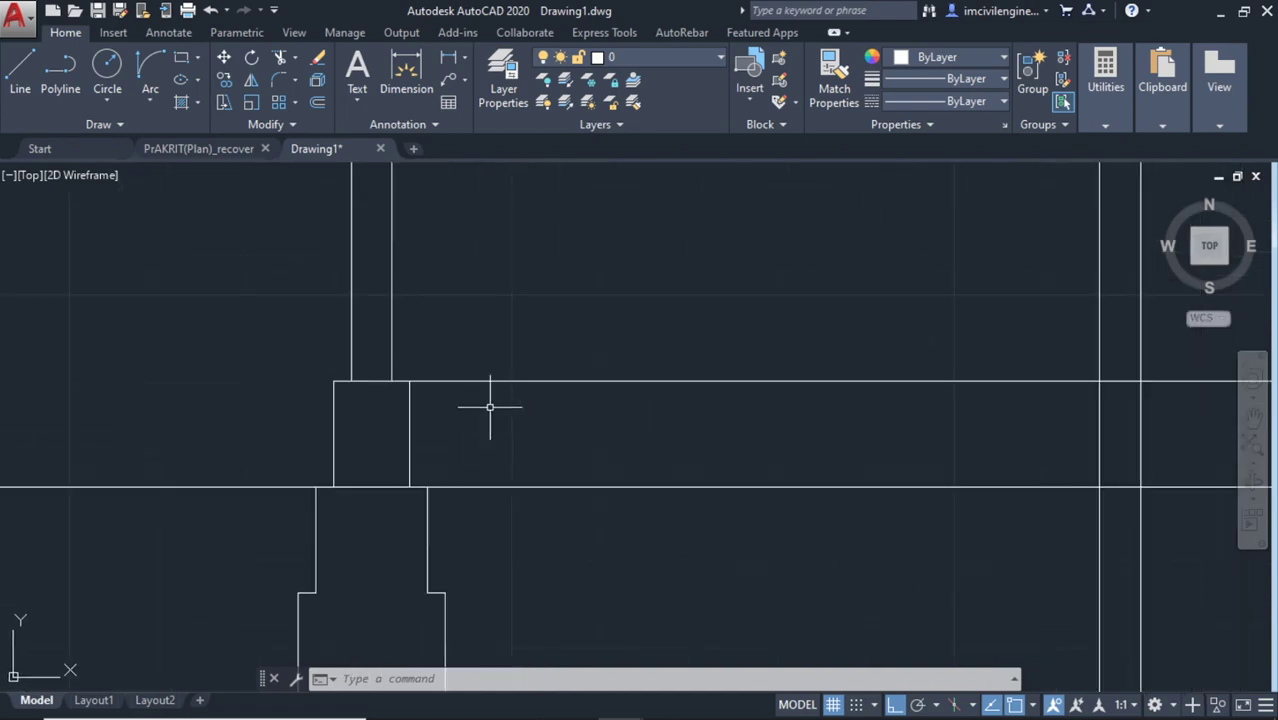
# Offset the plinth's top line 0.10 downward
pyautogui.press('Return')
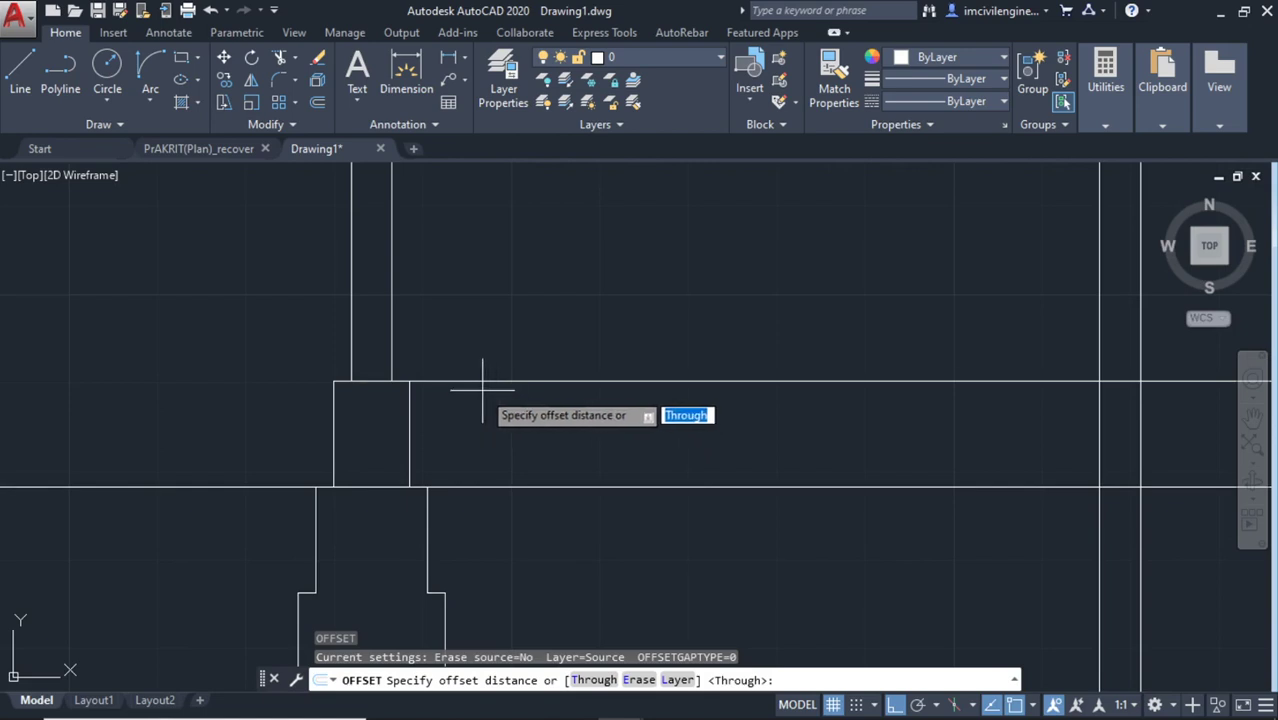
pyautogui.scroll(2, 427, 396)
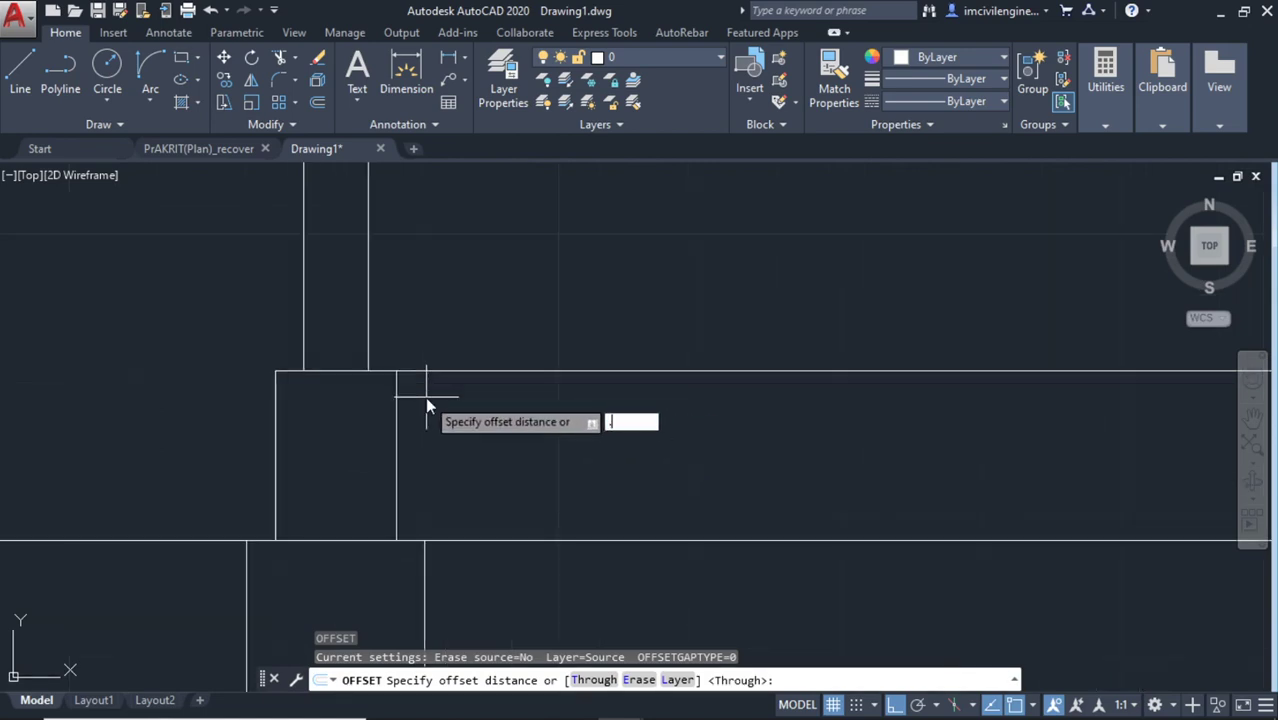
pyautogui.write('.10')
pyautogui.press('Return')
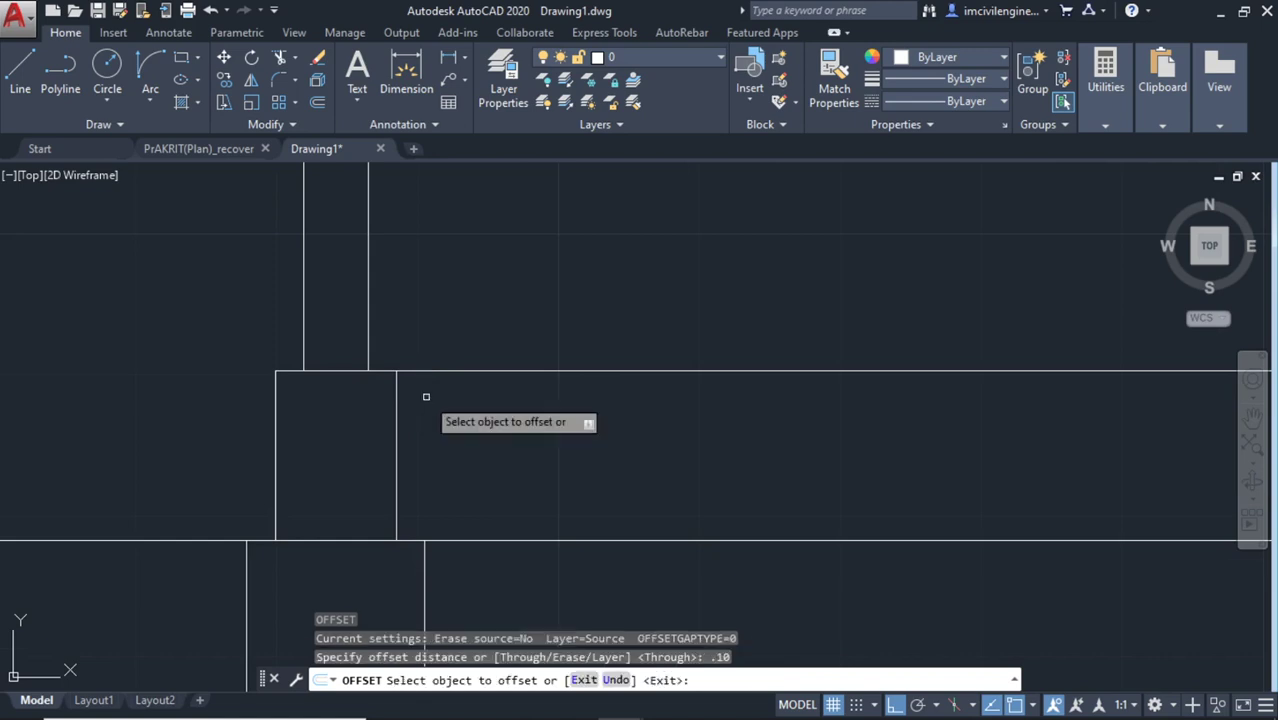
pyautogui.click(522, 372)
pyautogui.click(488, 472)
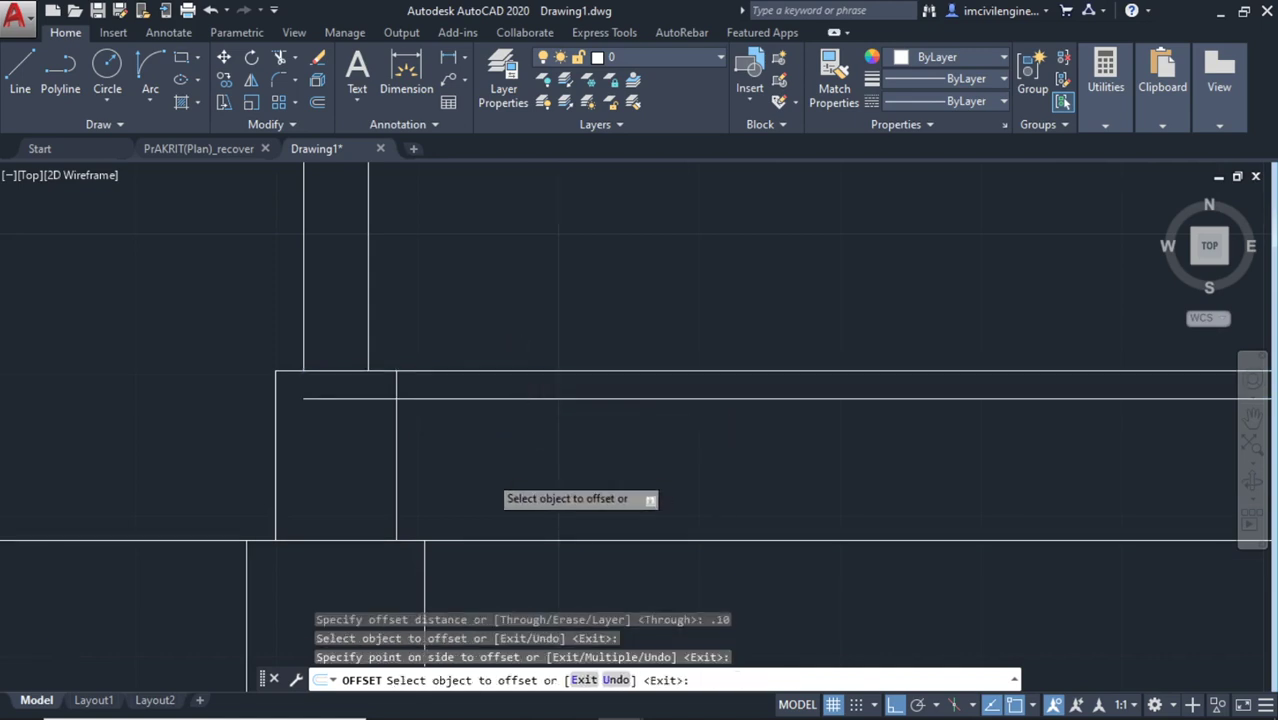
pyautogui.scroll(-2, 633, 480)
pyautogui.scroll(-2, 422, 471)
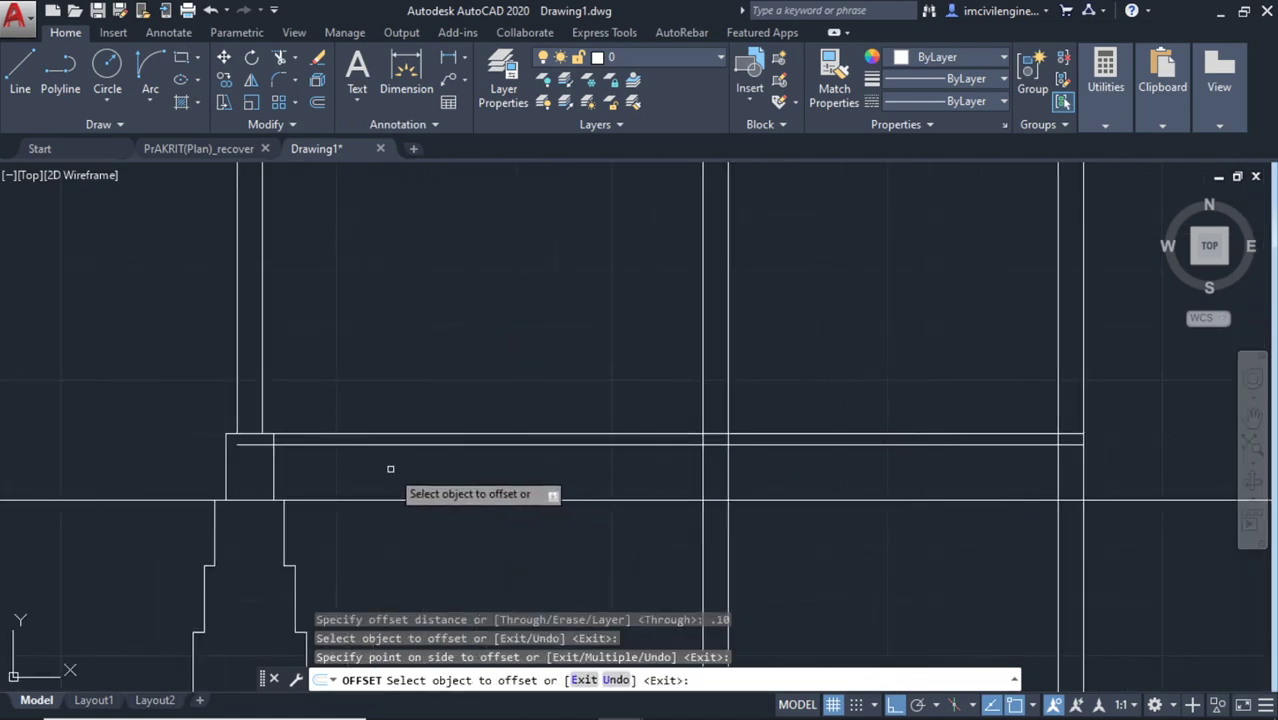
pyautogui.press('Escape')
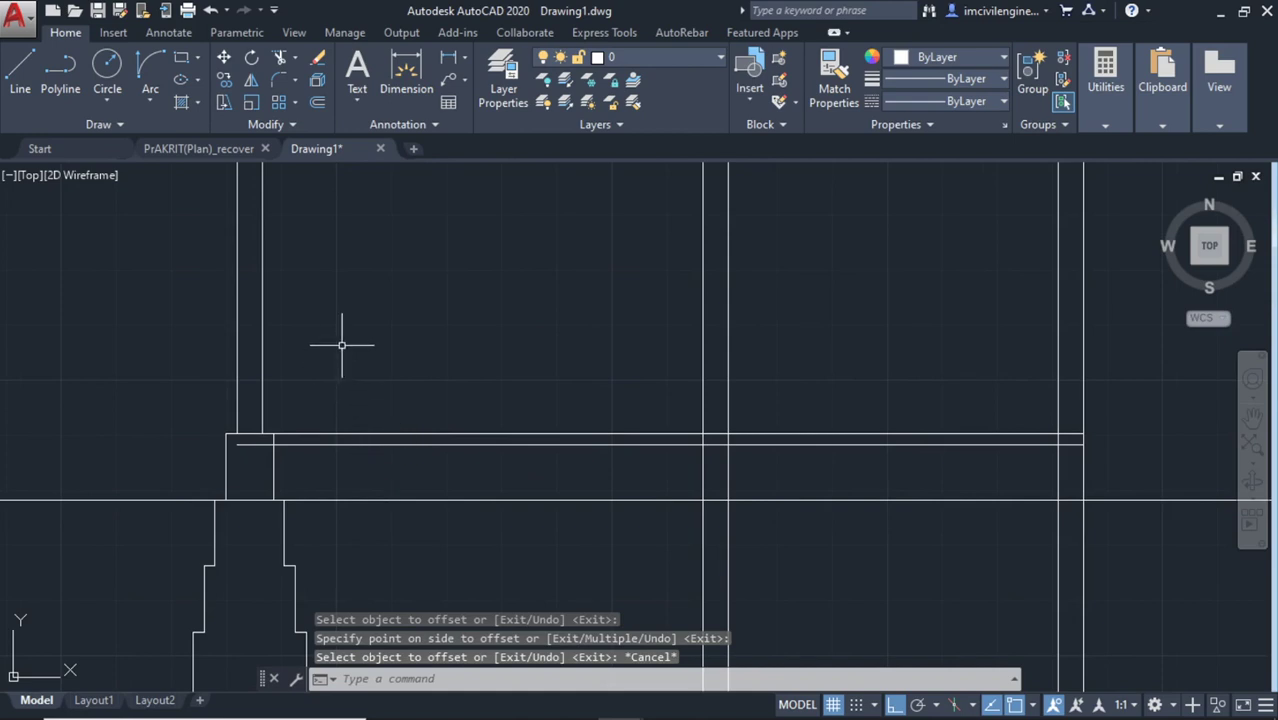
# Offset the plinth's top line 0.02 upward to form a thin double line
pyautogui.scroll(3, 268, 426)
pyautogui.write('O')
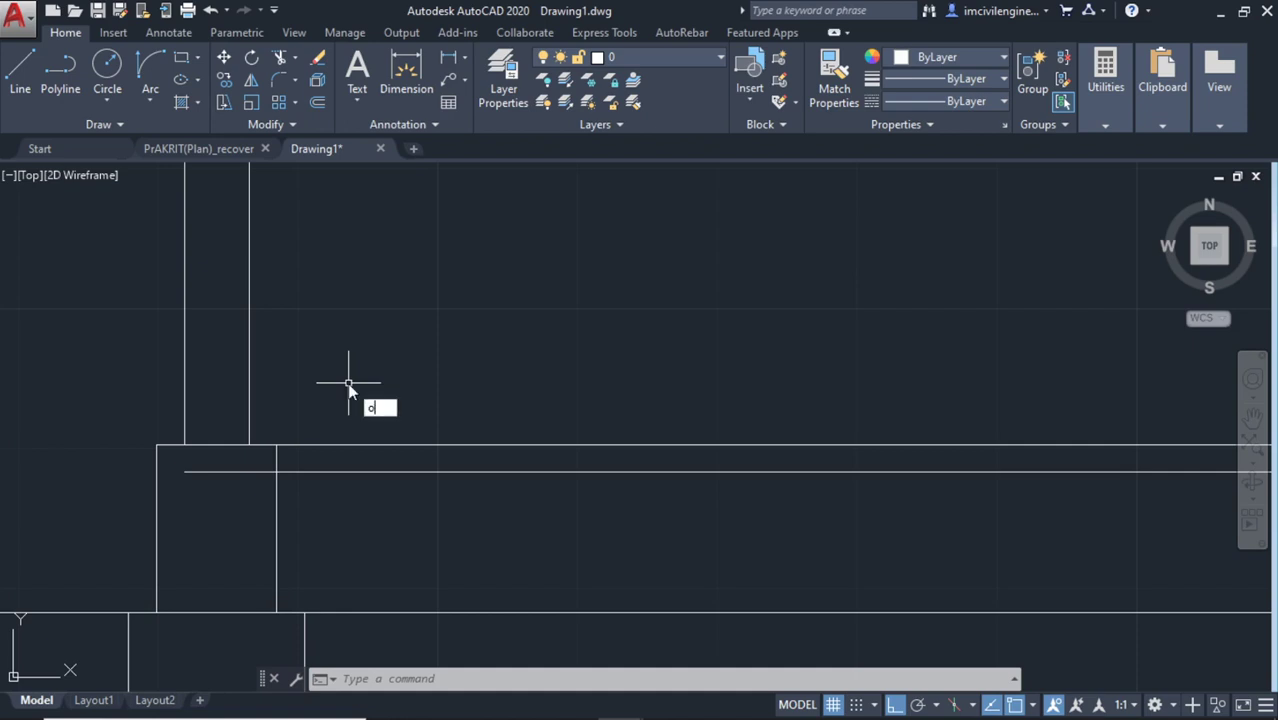
pyautogui.press('Return')
pyautogui.write('.02')
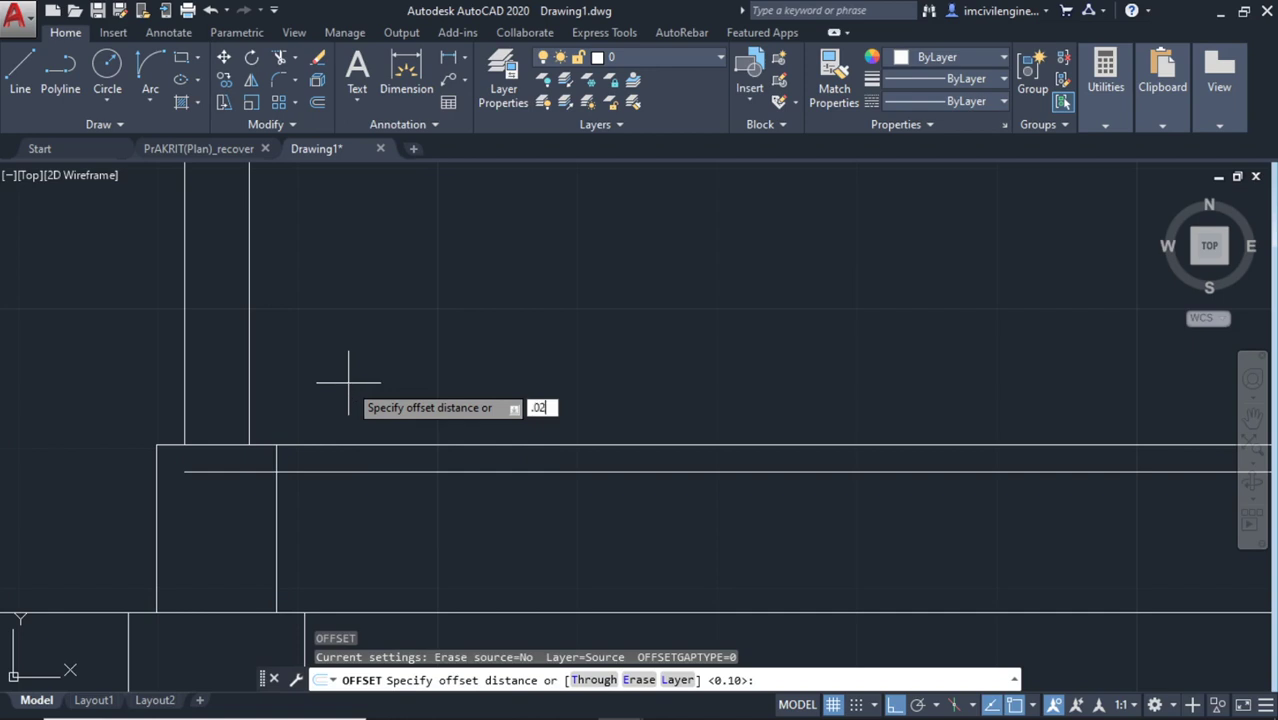
pyautogui.press('Return')
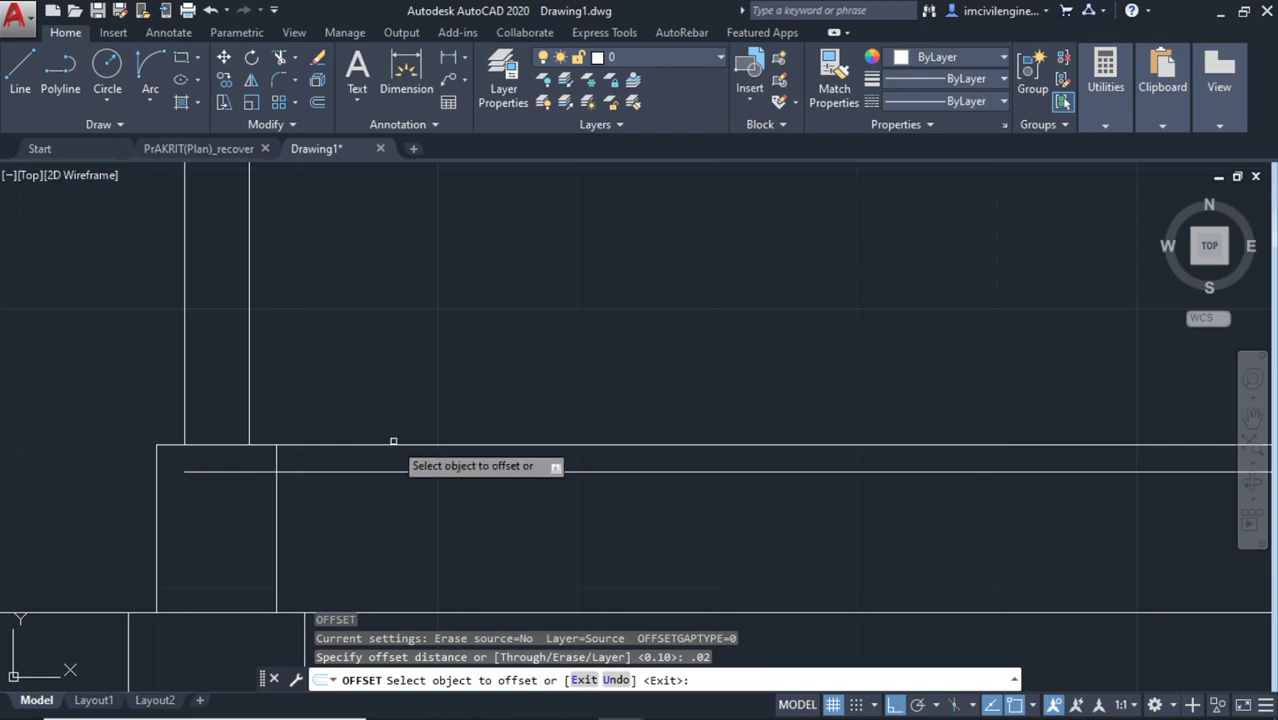
pyautogui.click(400, 445)
pyautogui.click(408, 392)
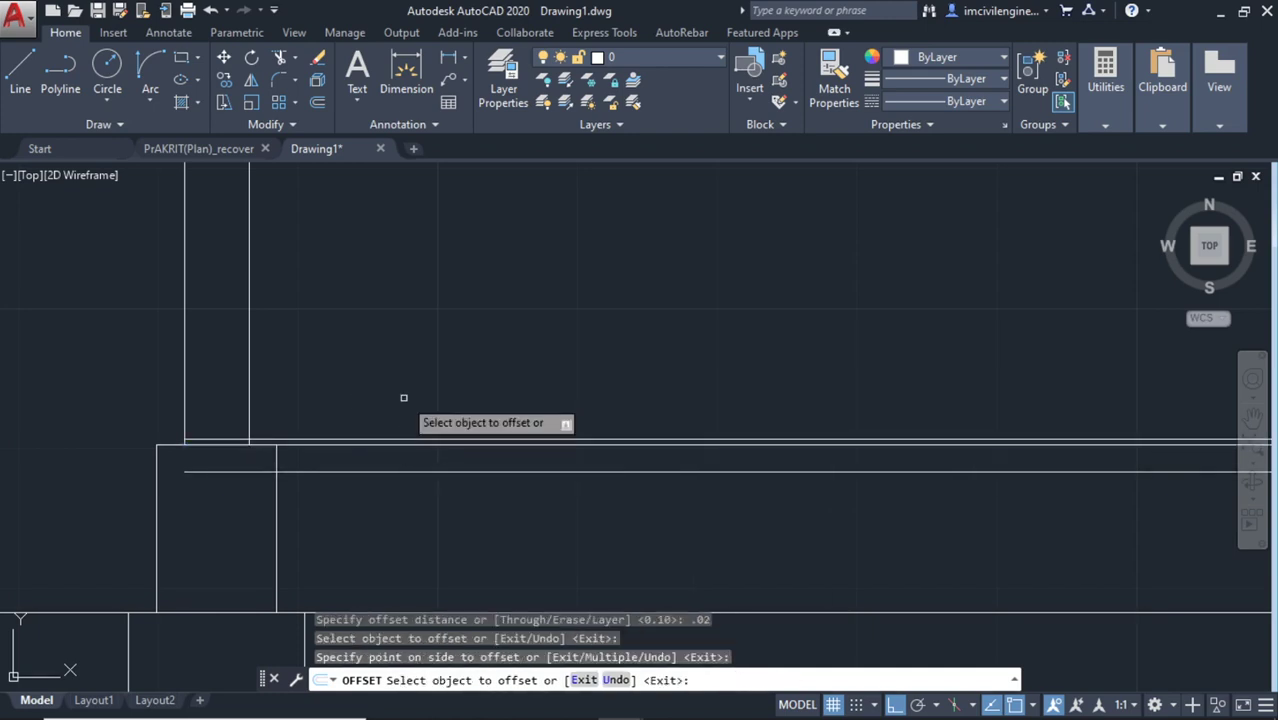
pyautogui.moveTo(296, 450); pyautogui.dragTo(332, 456, button='middle')
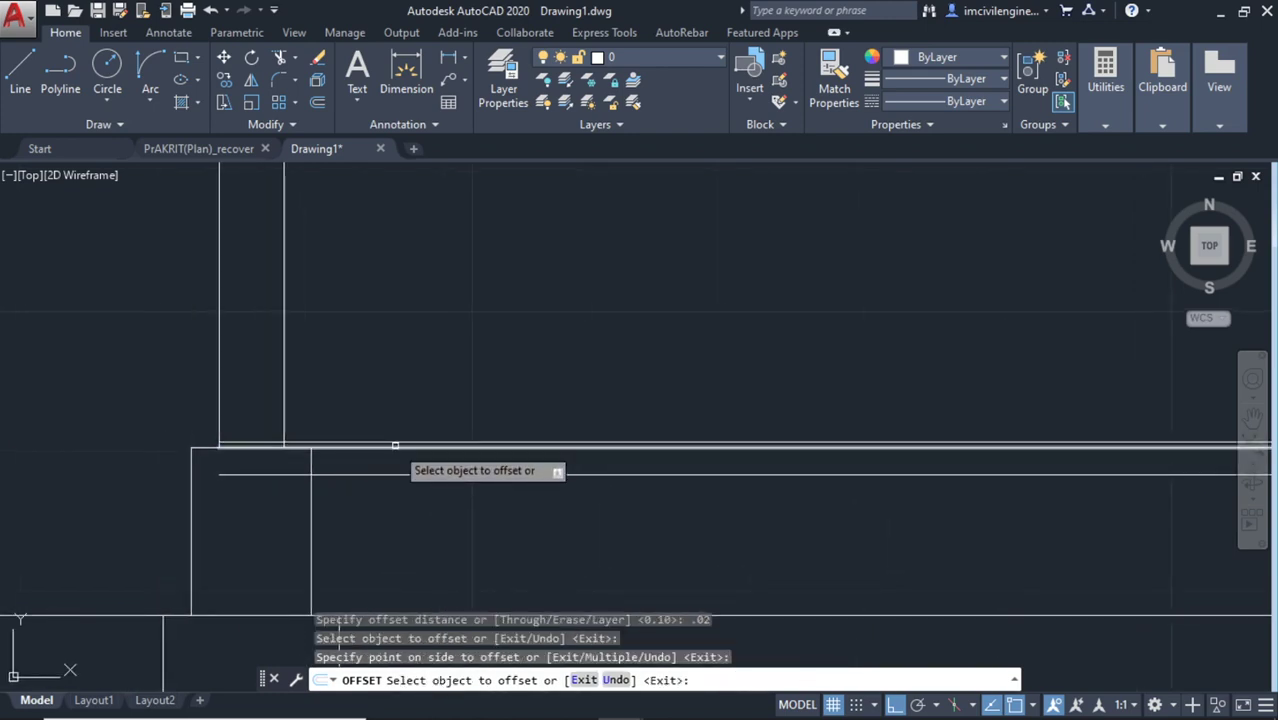
pyautogui.press('Escape')
# Select the new lower plinth line's left end, then cancel without stretching it
pyautogui.click(219, 475)
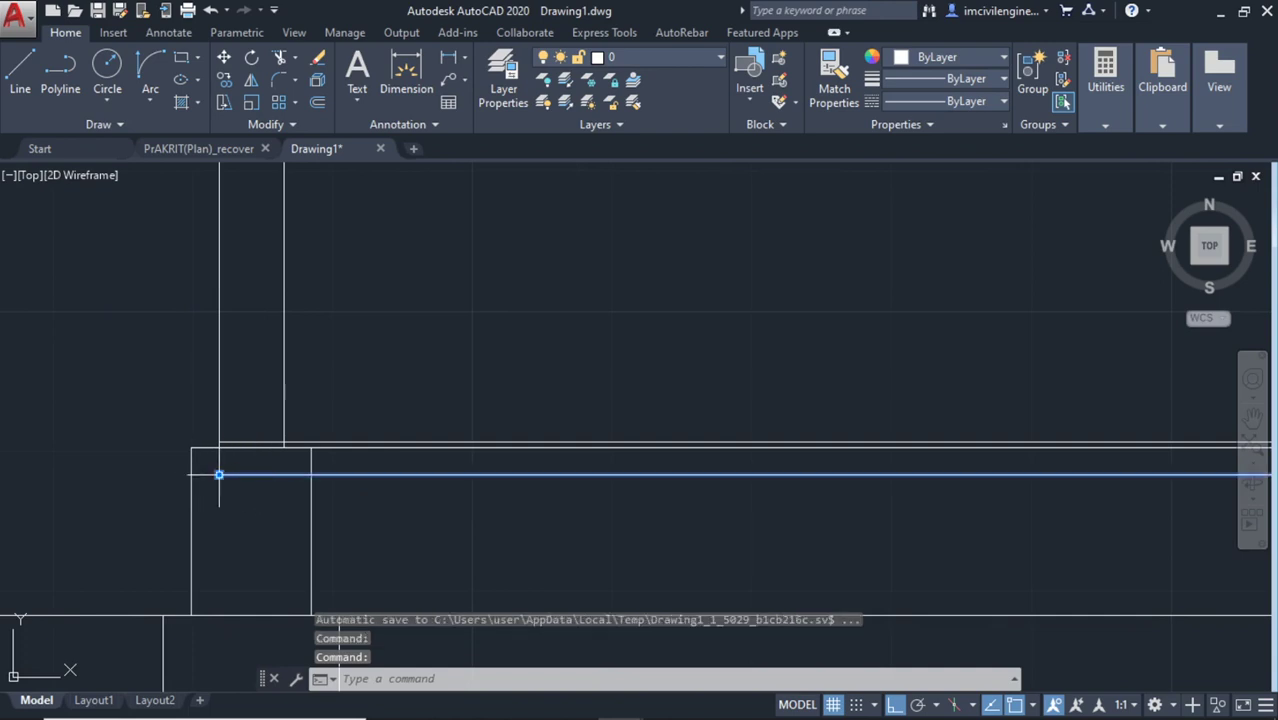
pyautogui.click(219, 475)
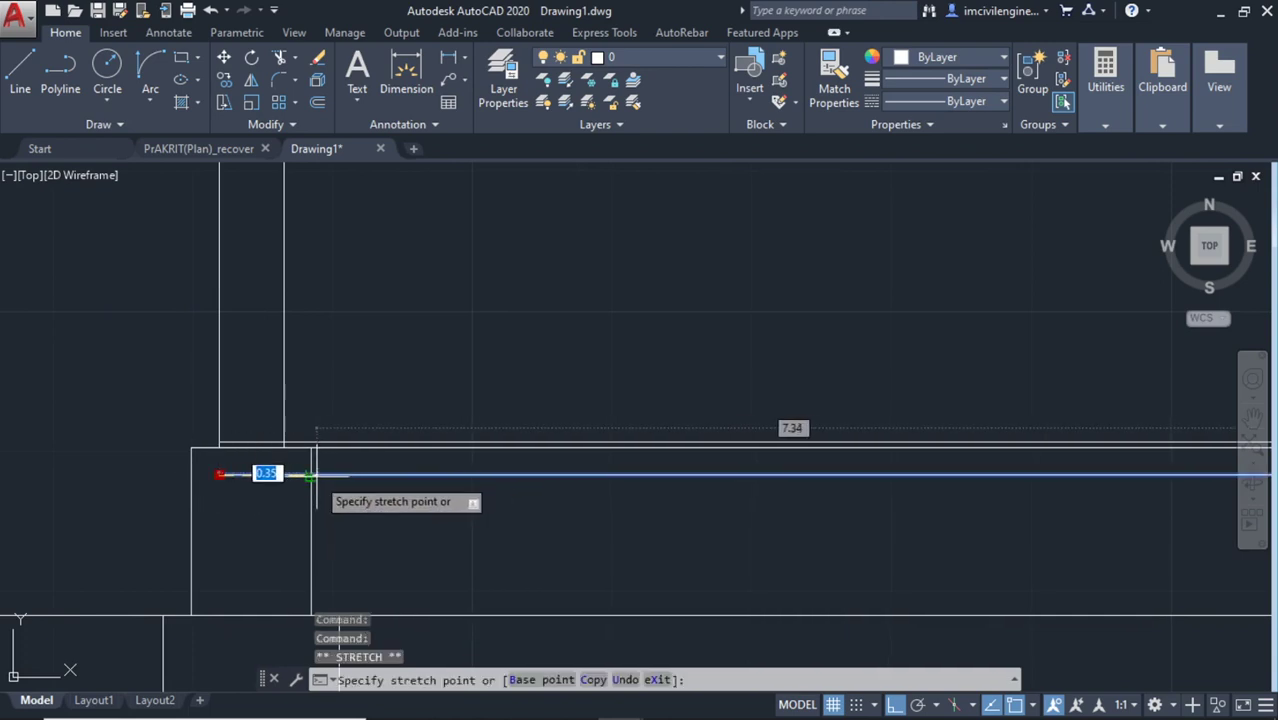
pyautogui.press('Escape')
pyautogui.scroll(-3, 425, 503)
pyautogui.scroll(-2, 425, 503)
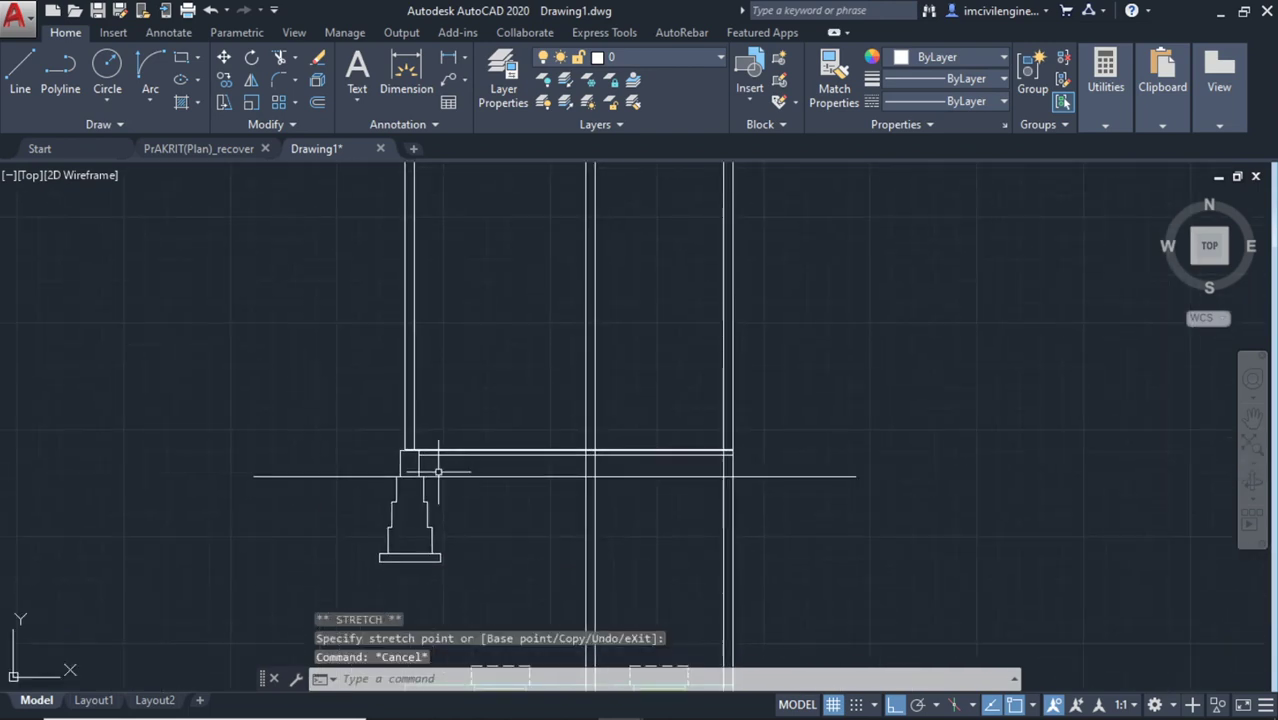
pyautogui.scroll(2, 418, 503)
pyautogui.scroll(-2, 465, 495)
pyautogui.moveTo(513, 499); pyautogui.dragTo(500, 534, button='middle')
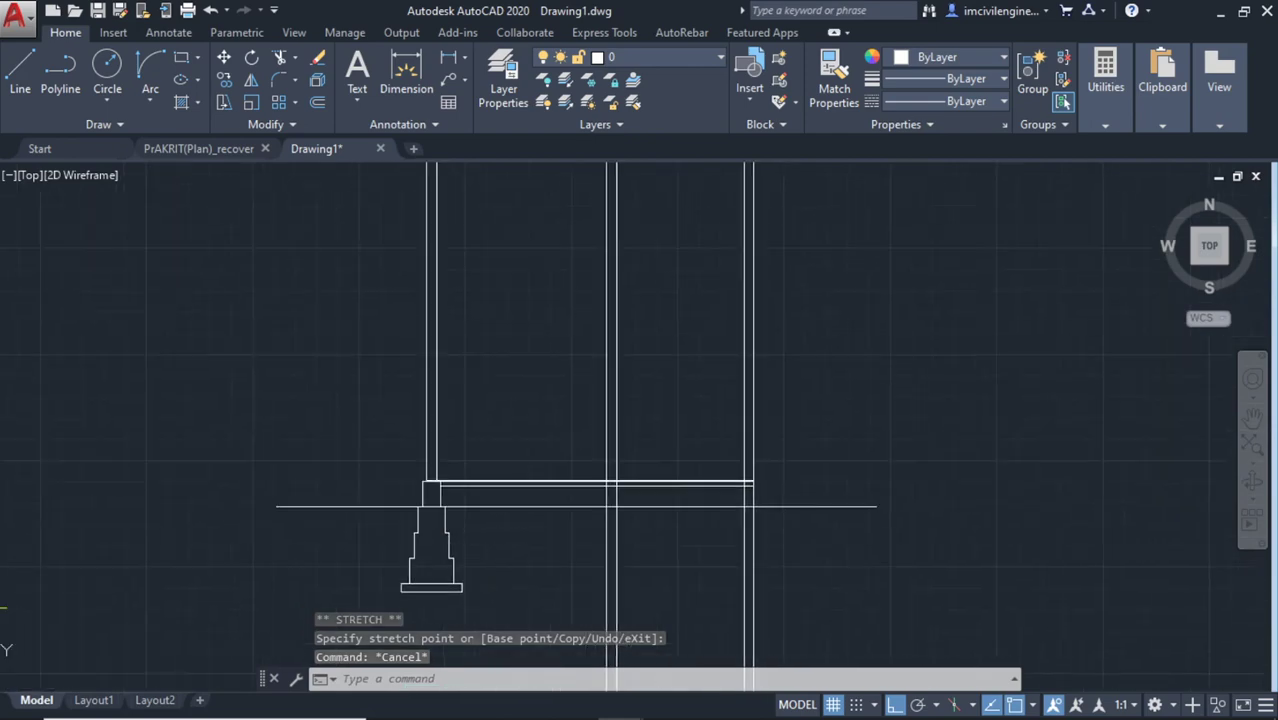
pyautogui.scroll(2, 480, 465)
pyautogui.scroll(2, 430, 485)
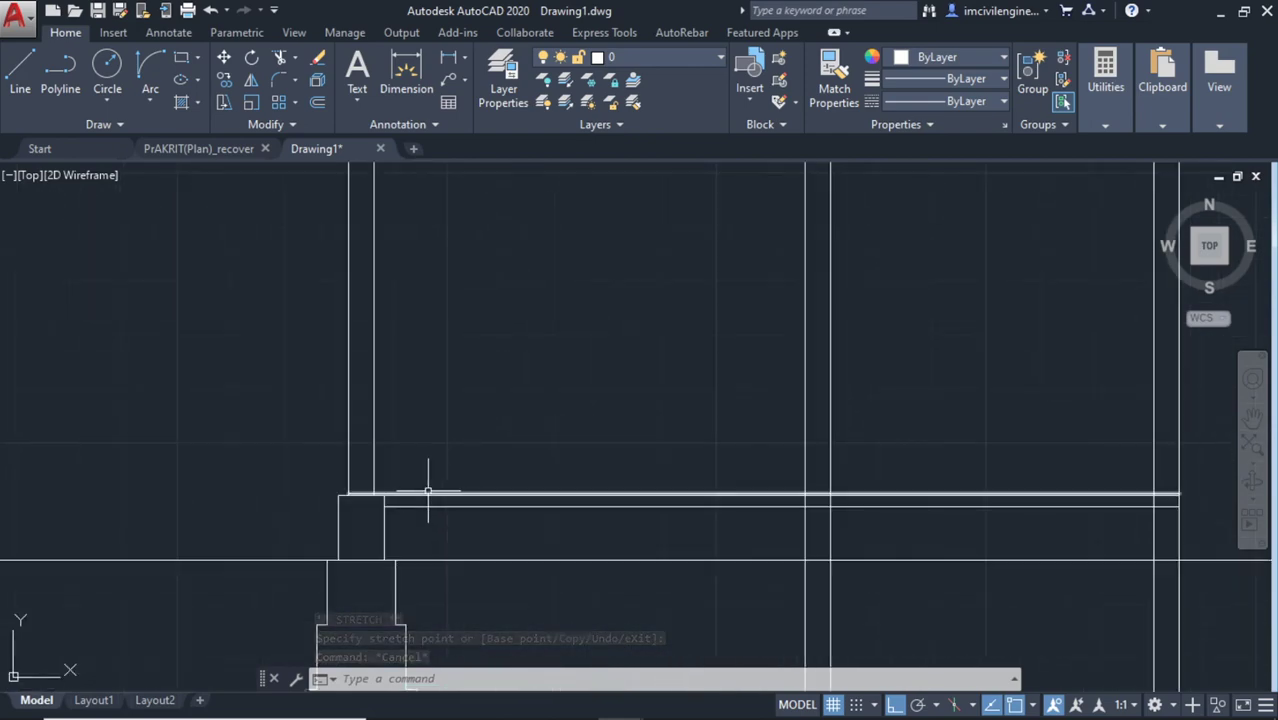
pyautogui.scroll(2, 428, 485)
# Start an Offset with O and cancel it
pyautogui.write('o')
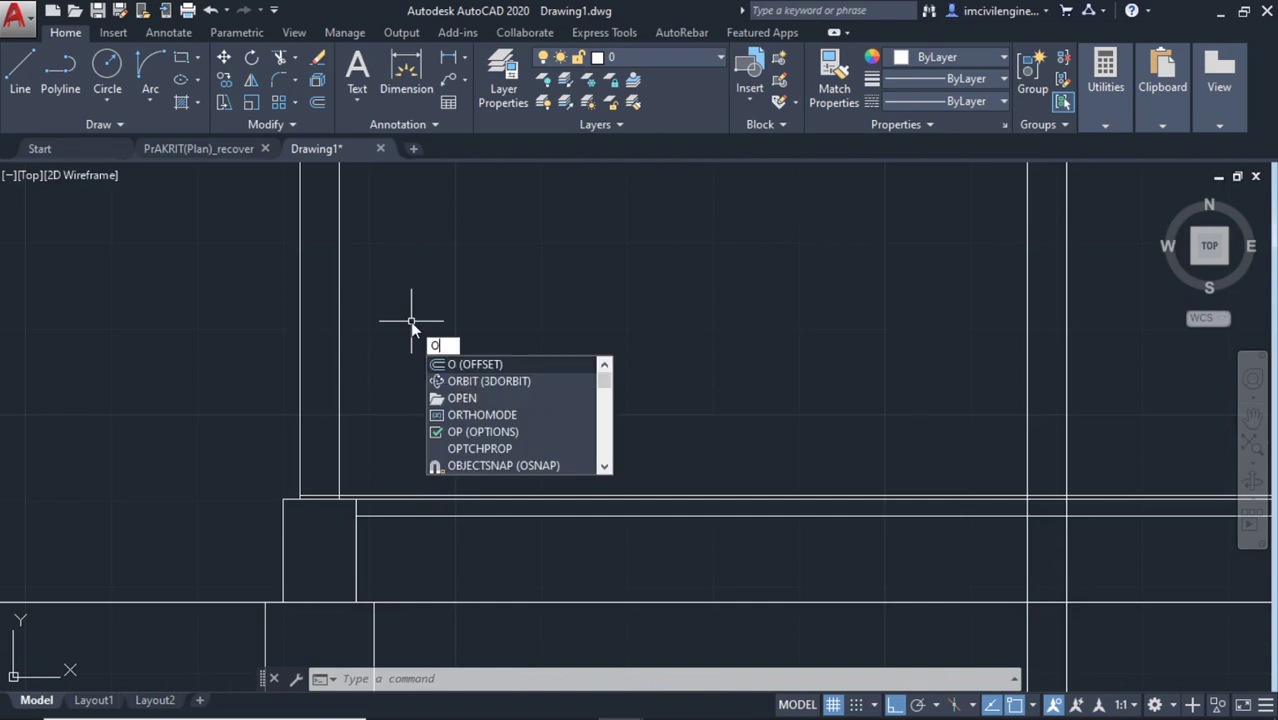
pyautogui.press('Return')
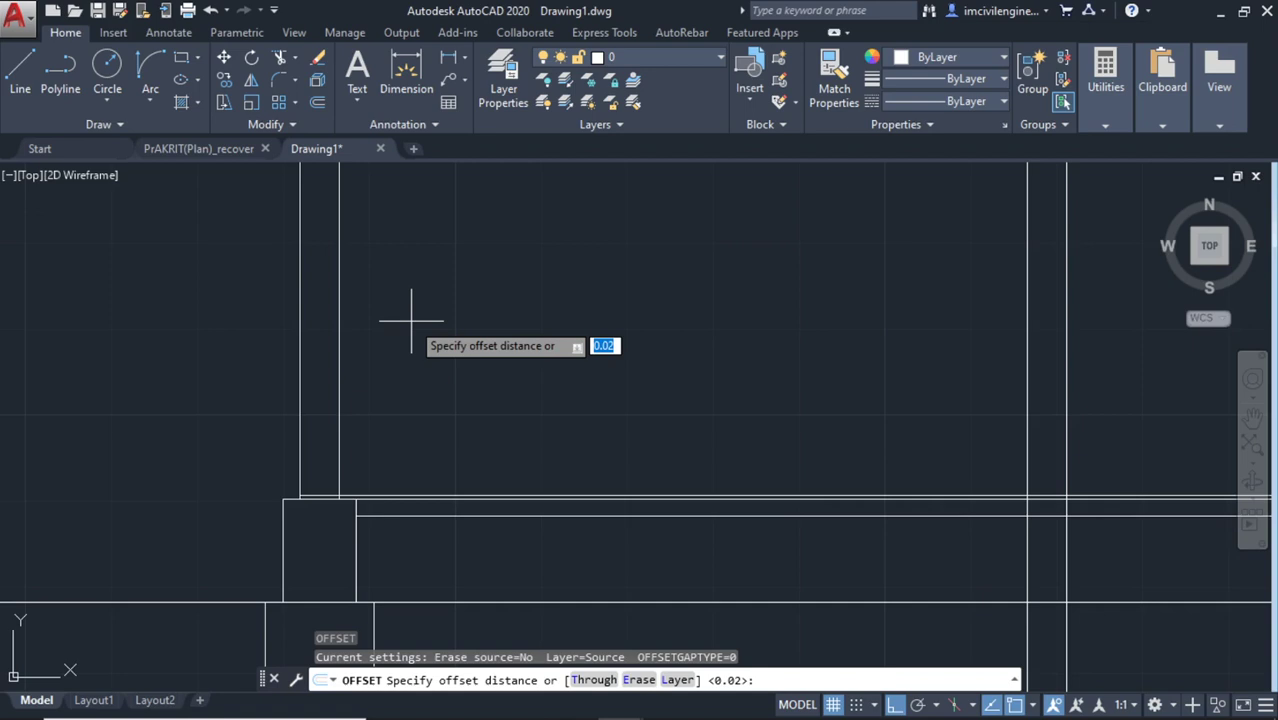
pyautogui.scroll(-2, 414, 334)
pyautogui.scroll(-2, 430, 360)
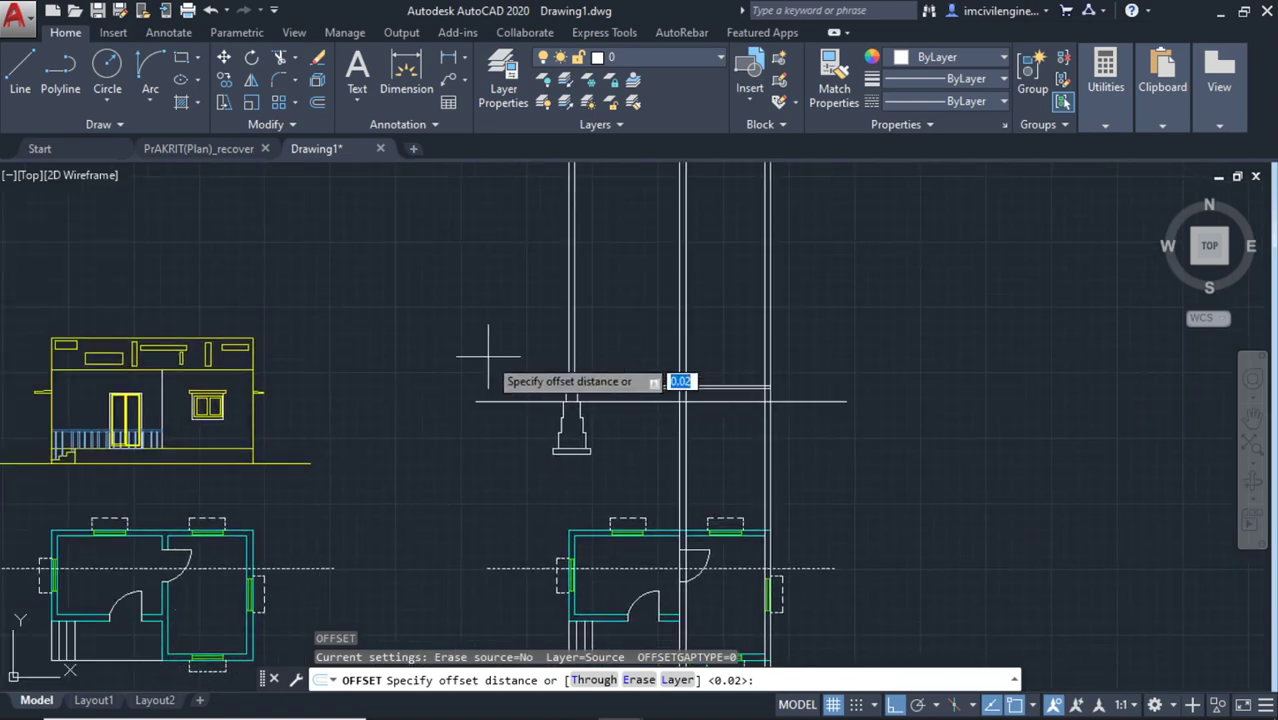
pyautogui.press('Escape')
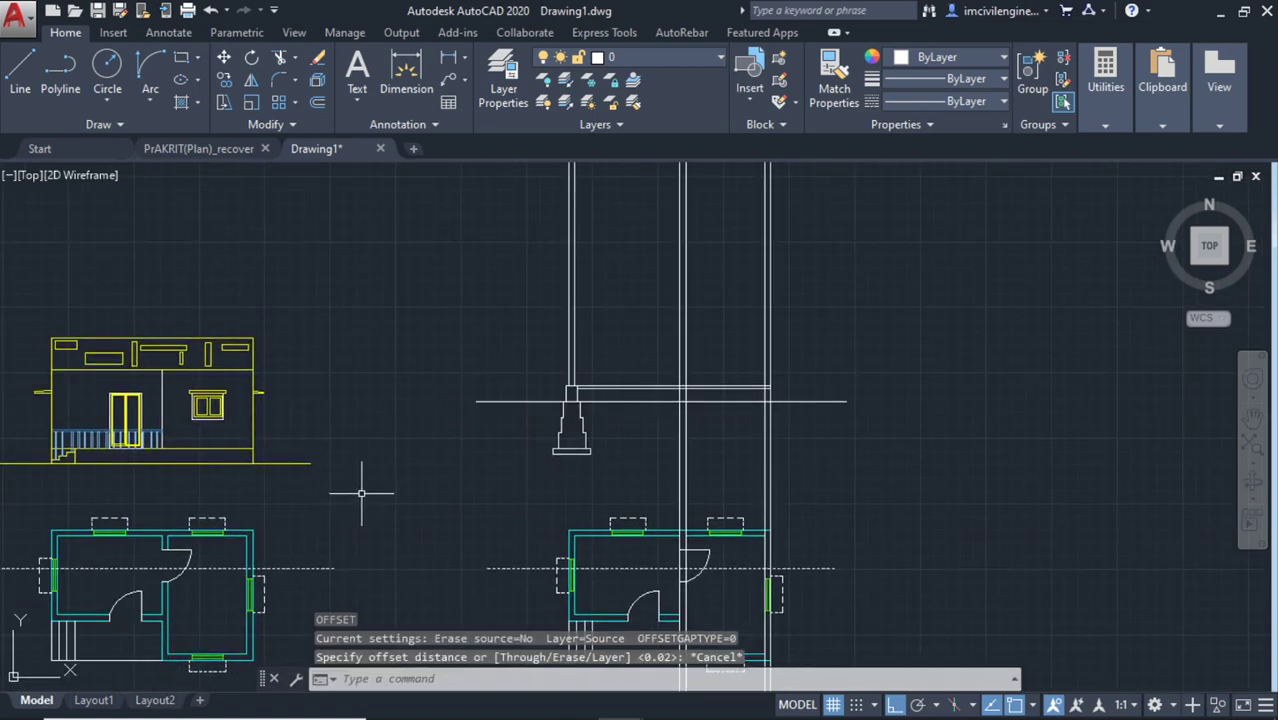
# Zoom out and pan until the elevation, both plans and the section footing are visible
pyautogui.scroll(2, 368, 491)
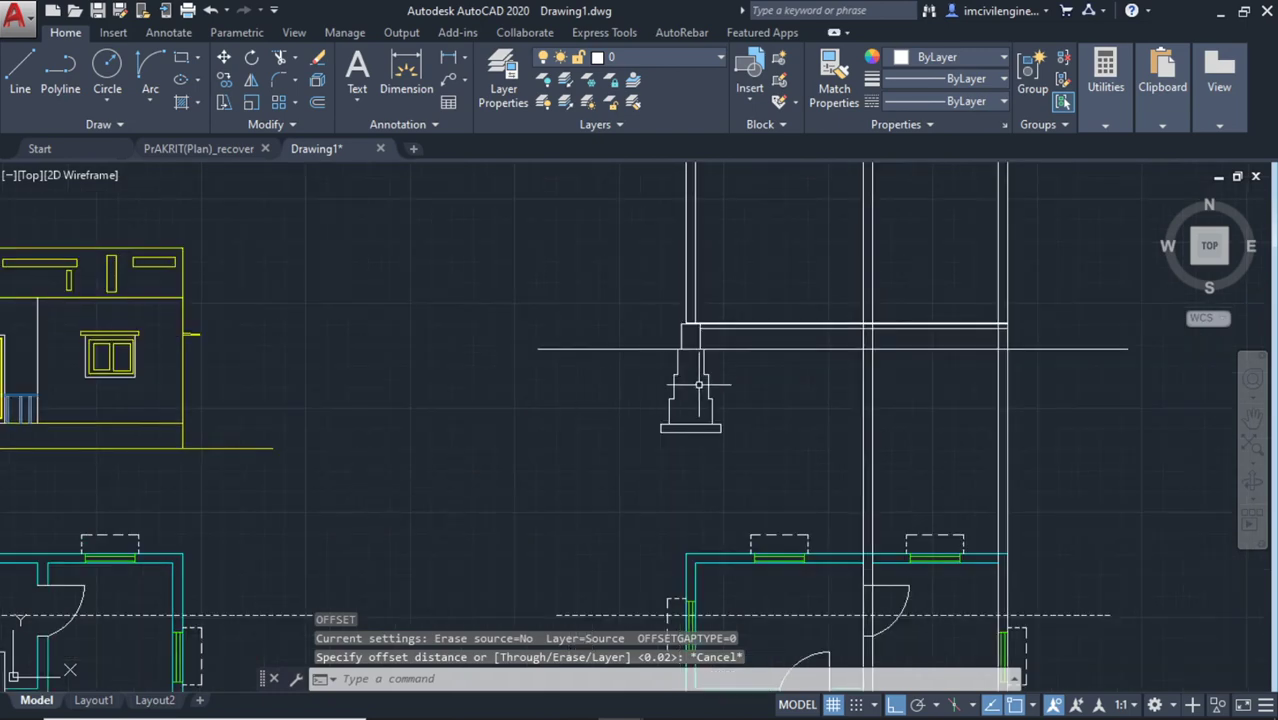
pyautogui.scroll(-2, 300, 424)
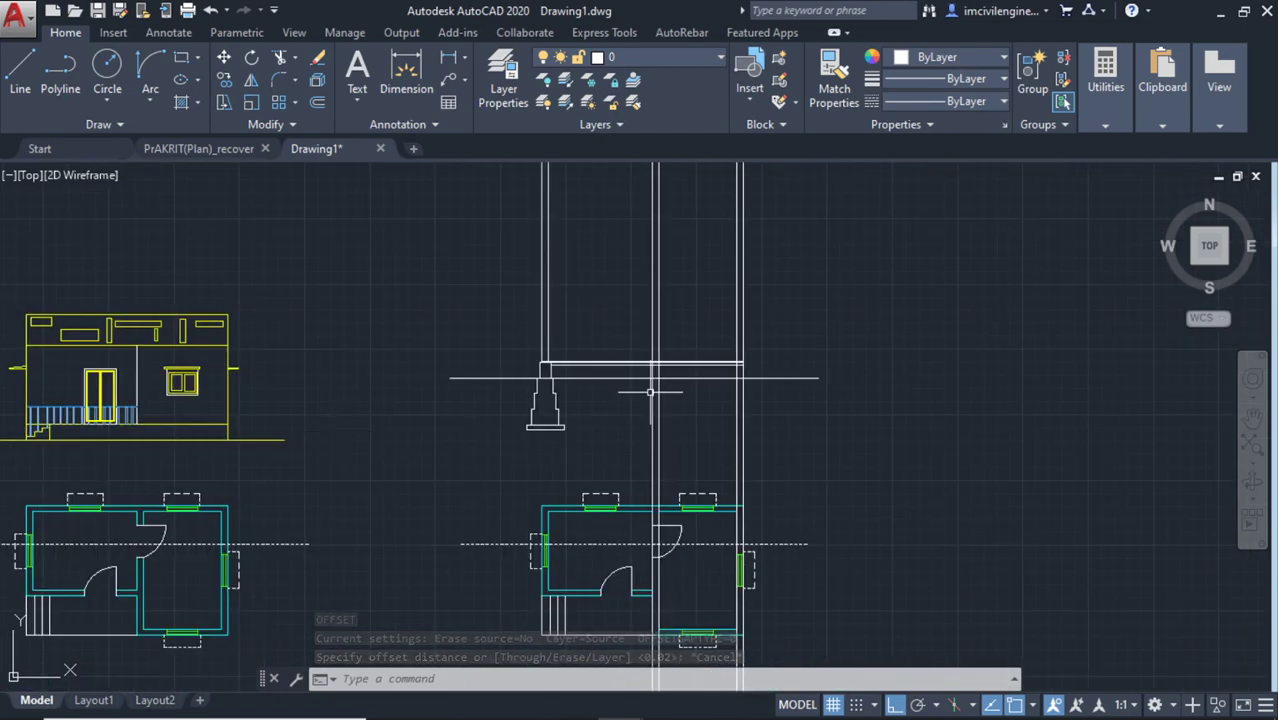
pyautogui.scroll(4, 600, 335)
pyautogui.scroll(4, 530, 372)
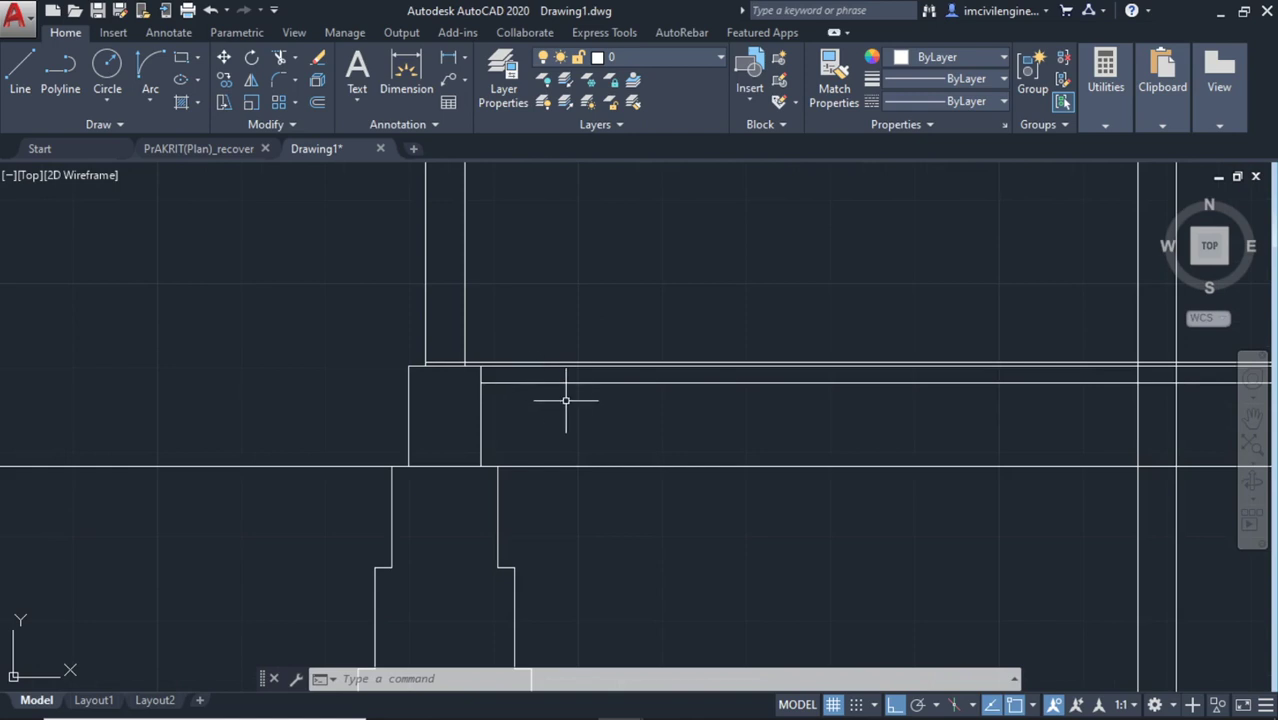
pyautogui.scroll(-1, 512, 403)
pyautogui.scroll(-2, 543, 428)
pyautogui.scroll(-3, 707, 409)
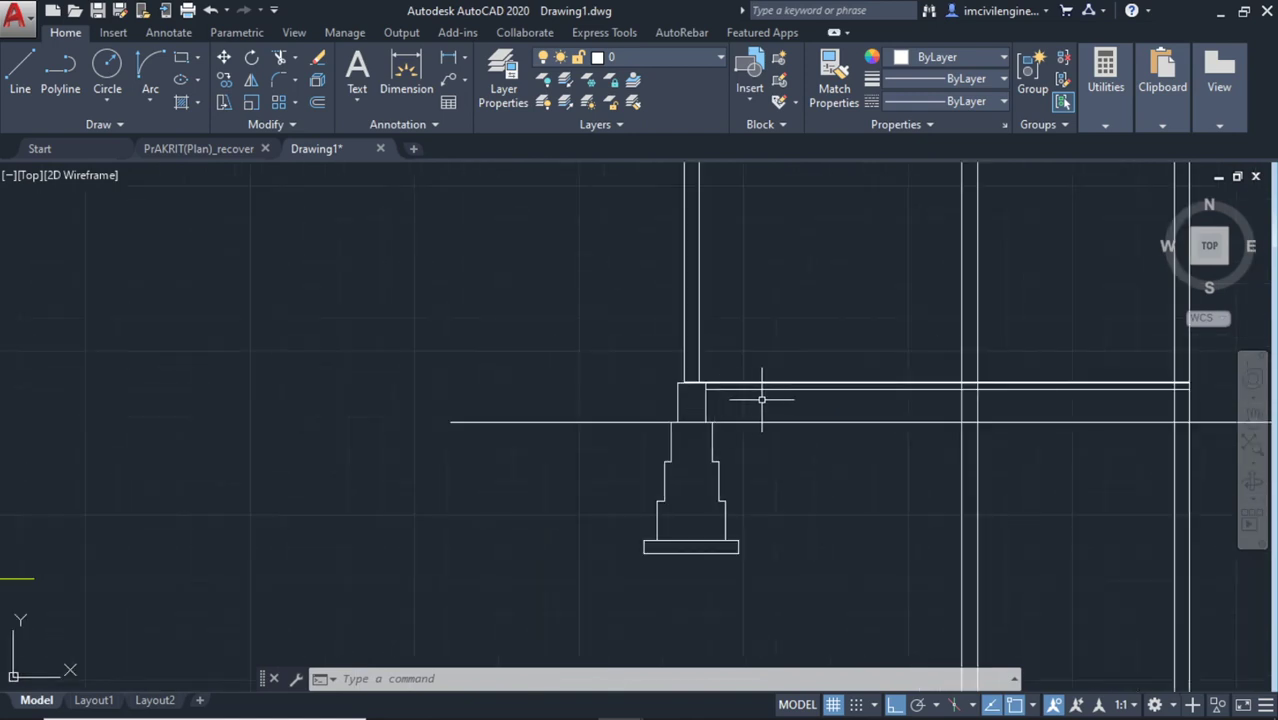
pyautogui.moveTo(764, 400); pyautogui.dragTo(490, 471, button='middle')
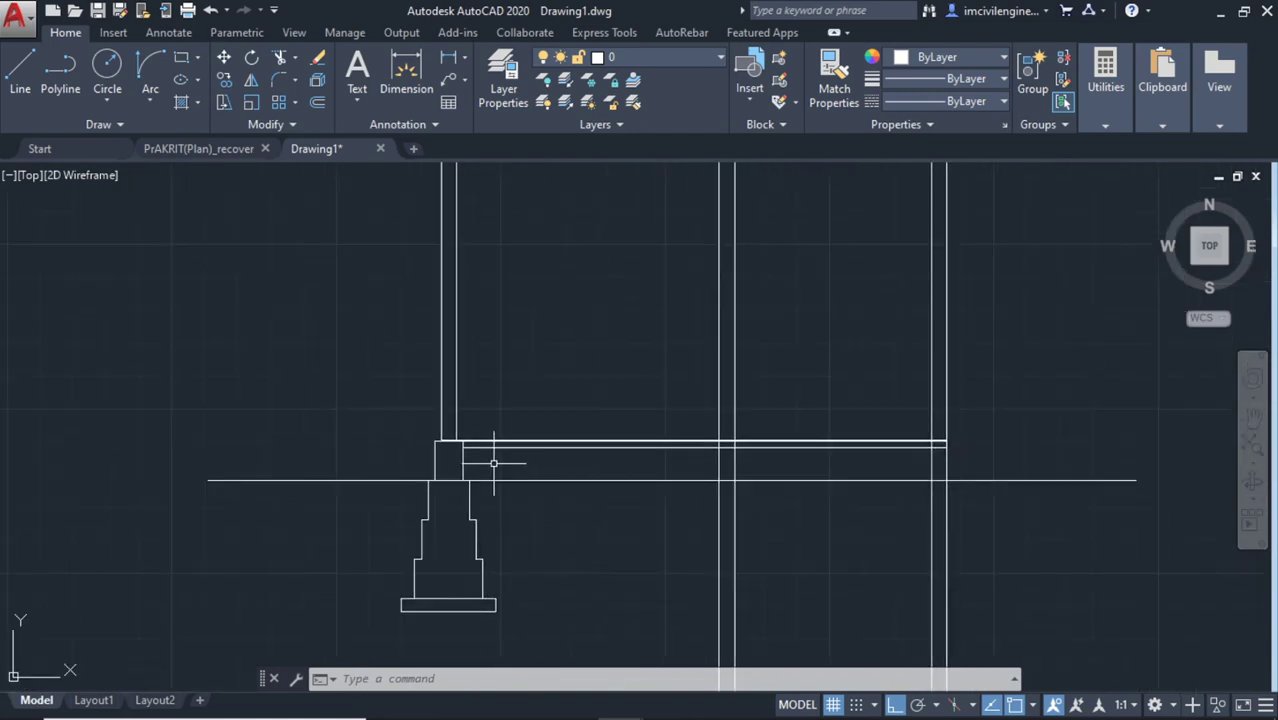
pyautogui.scroll(-4, 227, 513)
pyautogui.moveTo(125, 516); pyautogui.dragTo(456, 562, button='middle')
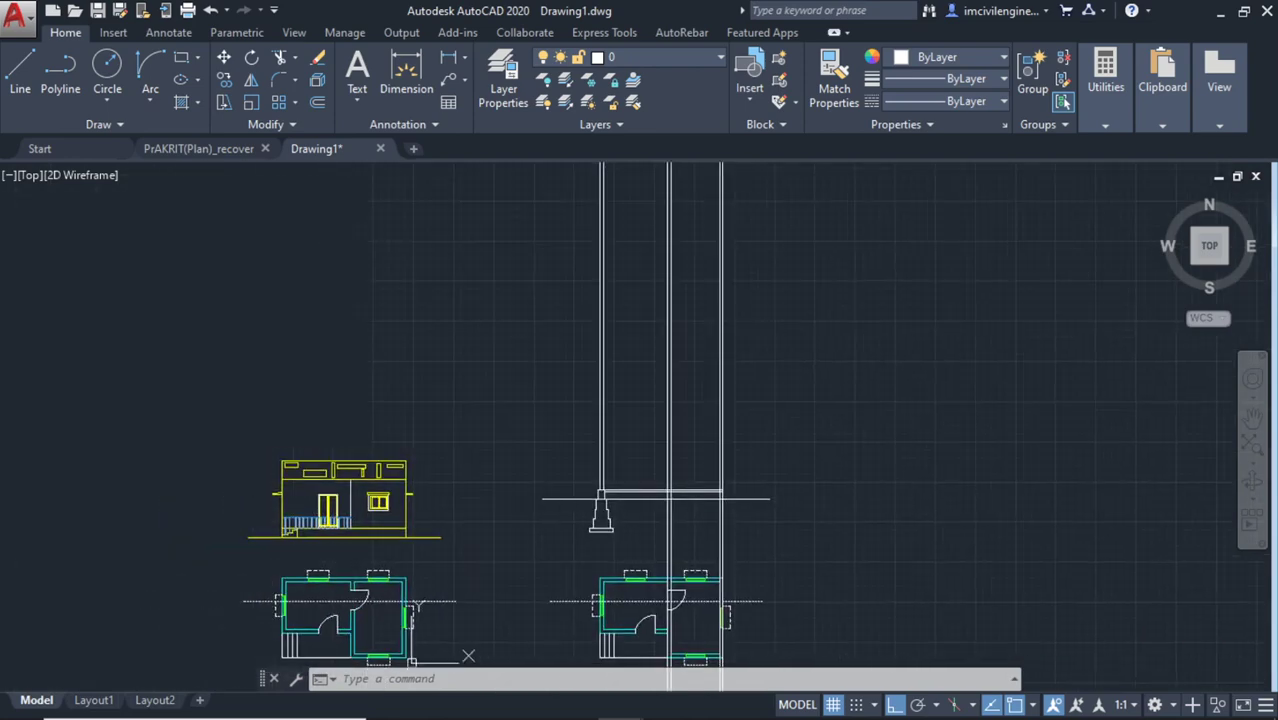
# Make a first attempt at selecting and moving the elevation, then cancel it
pyautogui.click(452, 559)
pyautogui.click(69, 381)
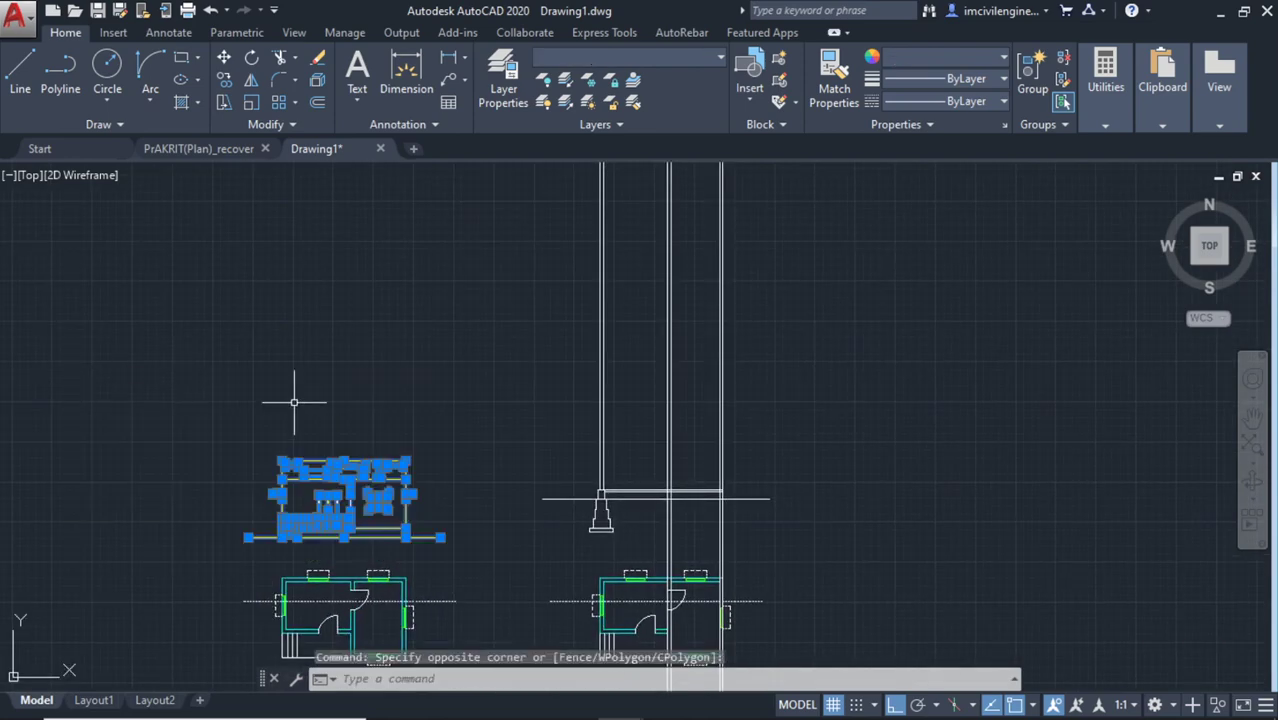
pyautogui.click(223, 58)
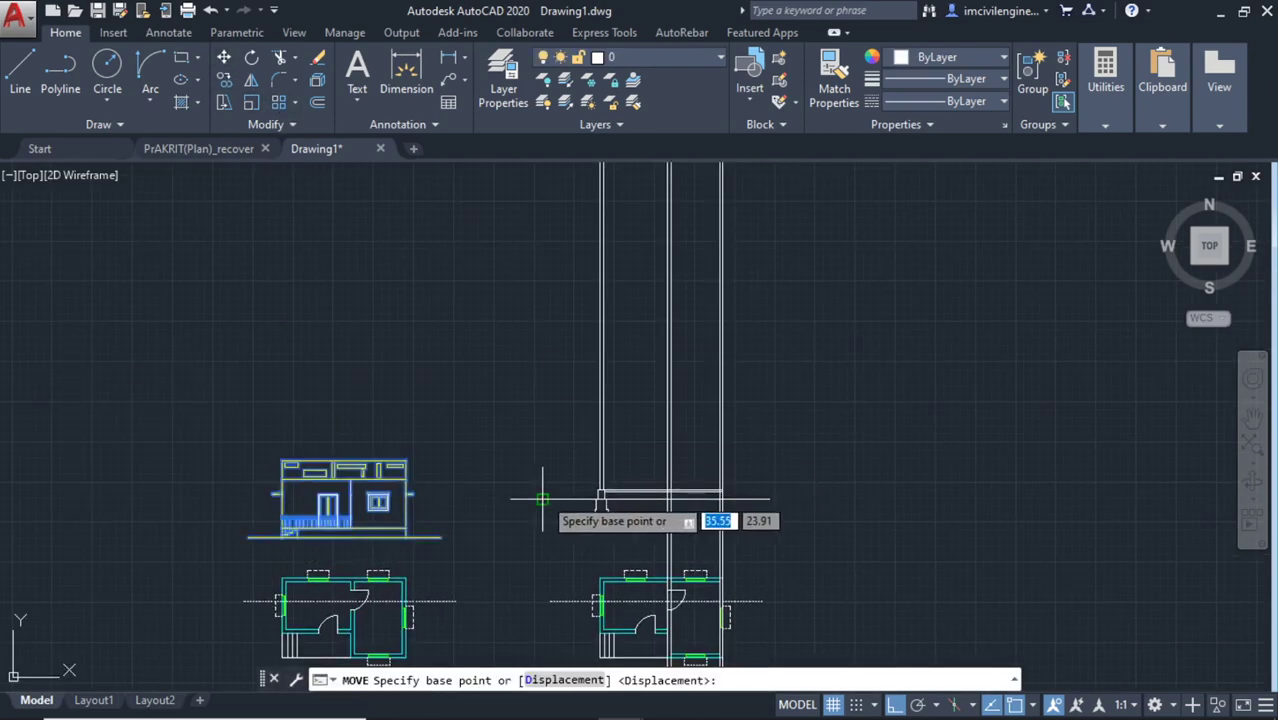
pyautogui.click(443, 522)
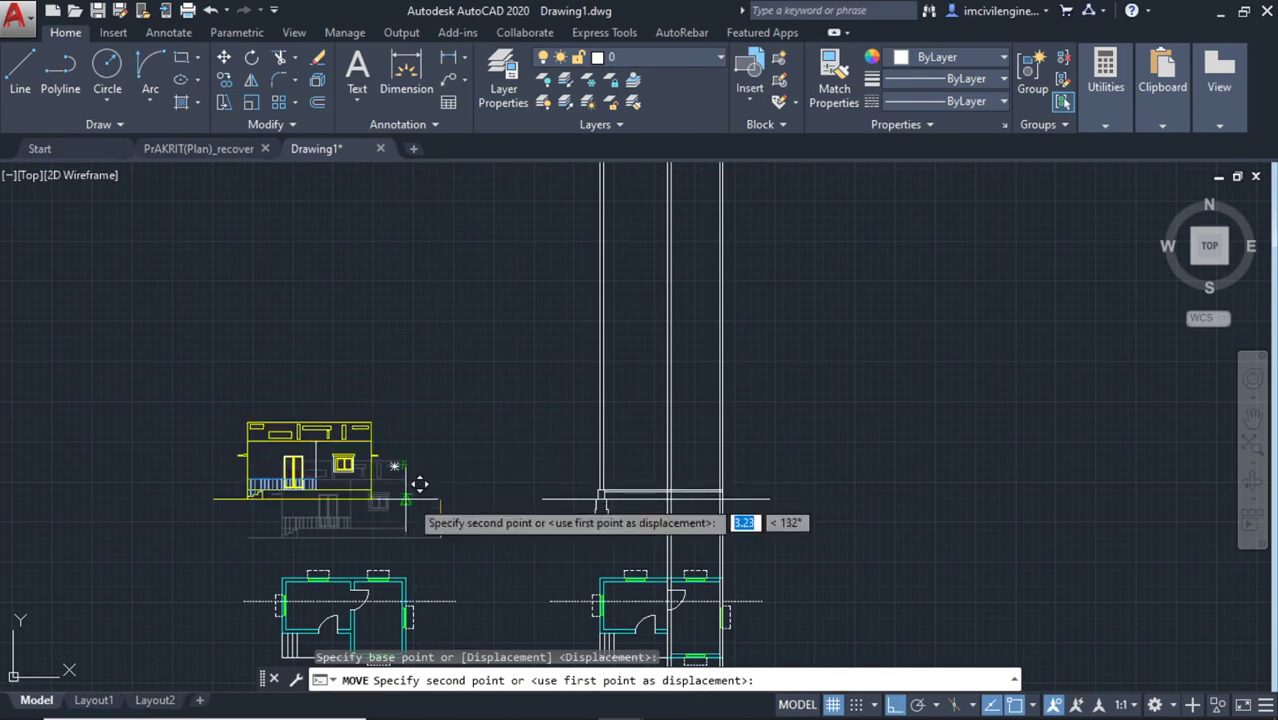
pyautogui.press('Escape')
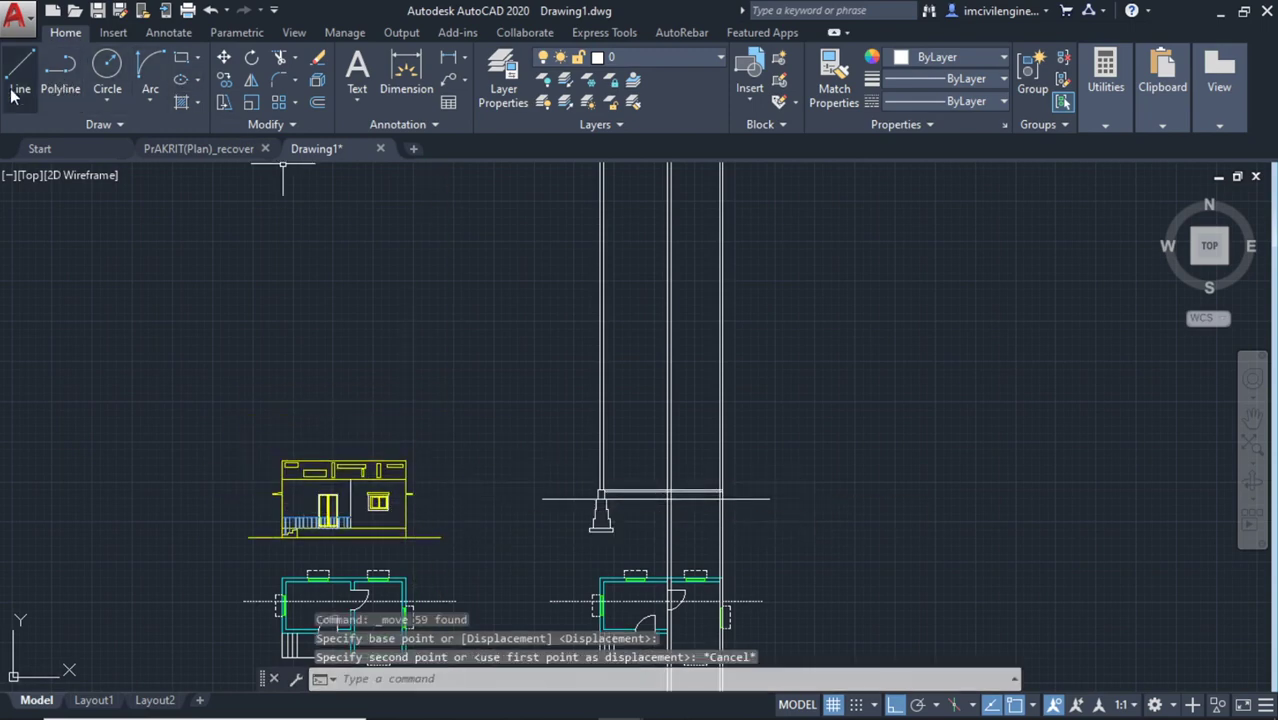
pyautogui.click(14, 92)
pyautogui.scroll(2, 489, 545)
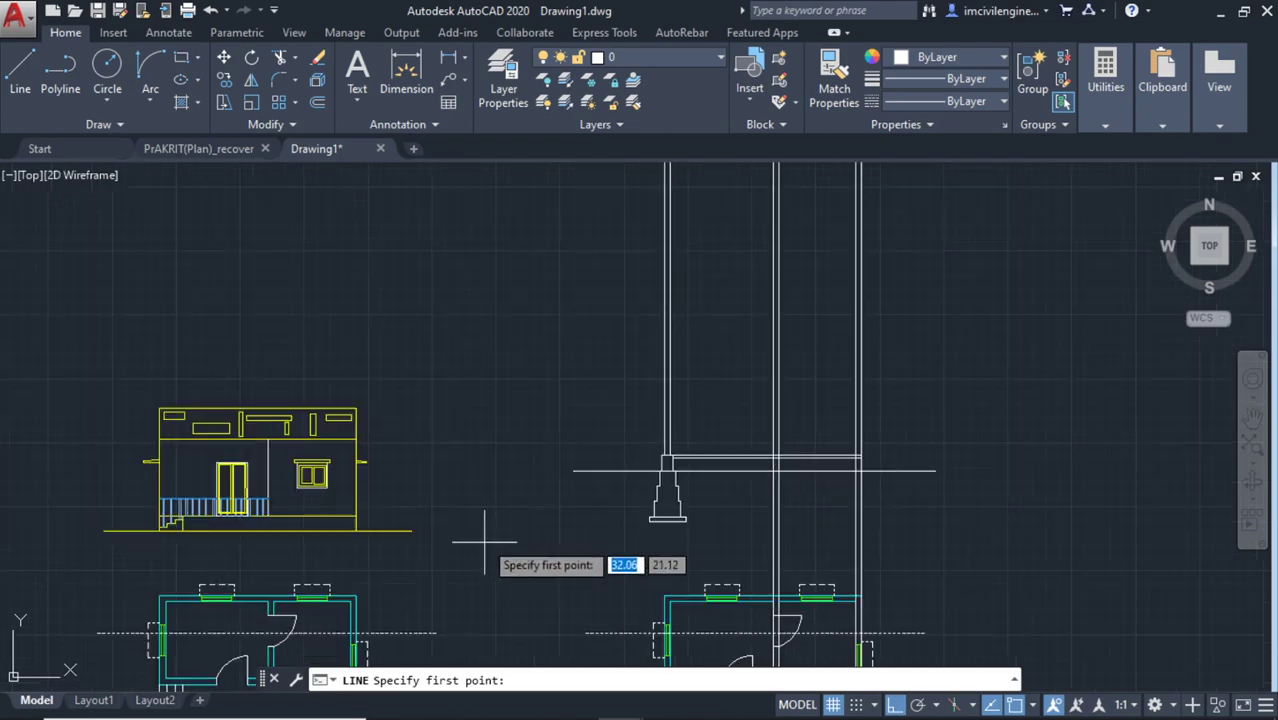
pyautogui.click(665, 466)
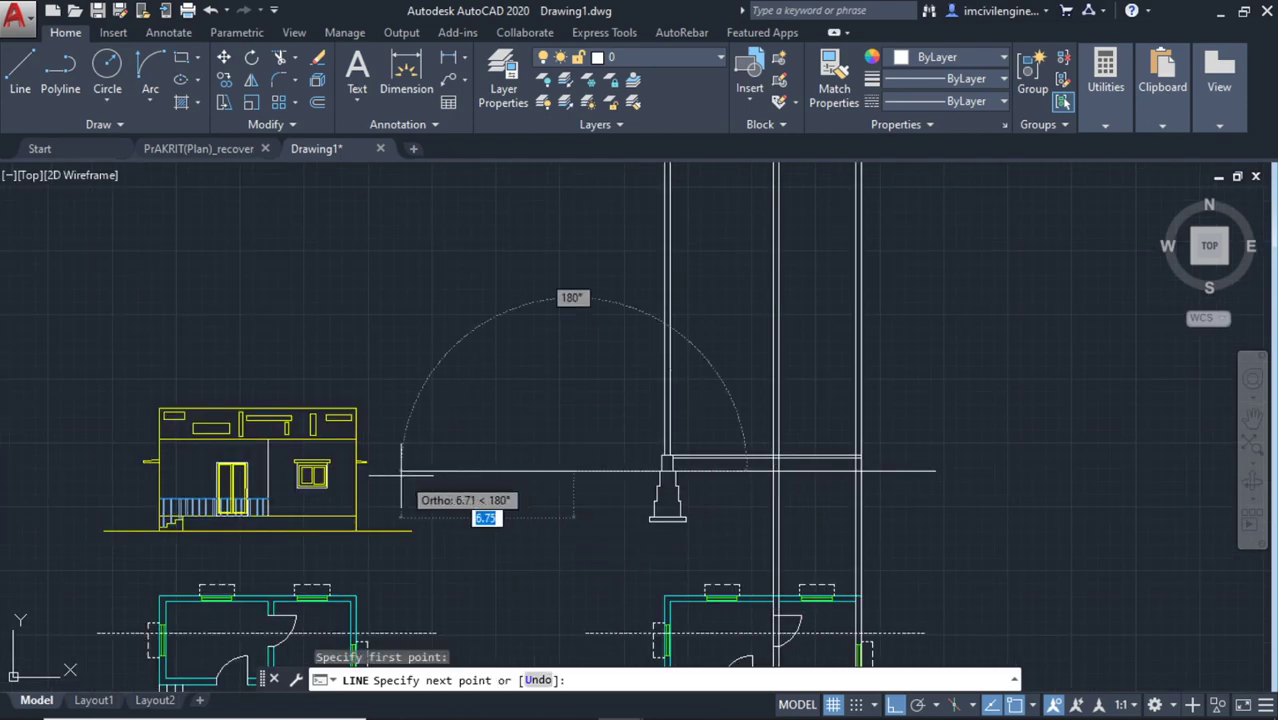
pyautogui.press('Escape')
# Window-select the whole front elevation, including its railing and ground line
pyautogui.scroll(2, 434, 543)
pyautogui.click(437, 545)
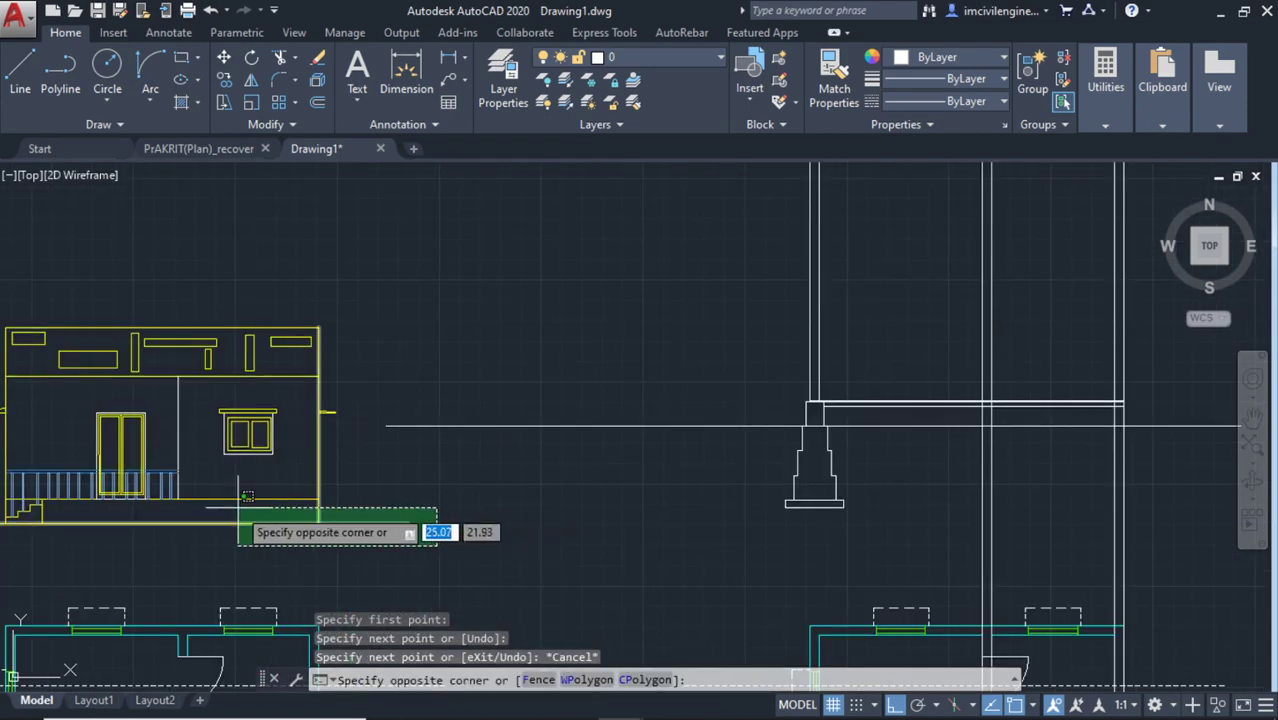
pyautogui.click(228, 462)
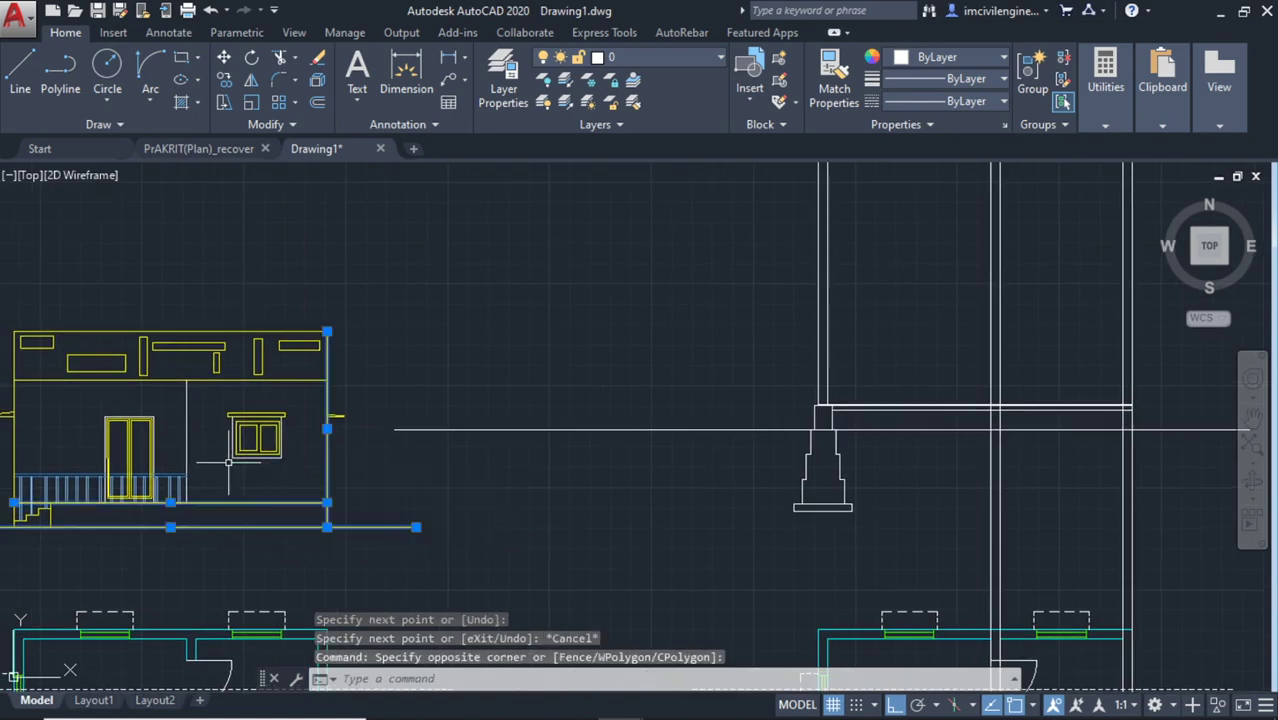
pyautogui.scroll(-3, 417, 485)
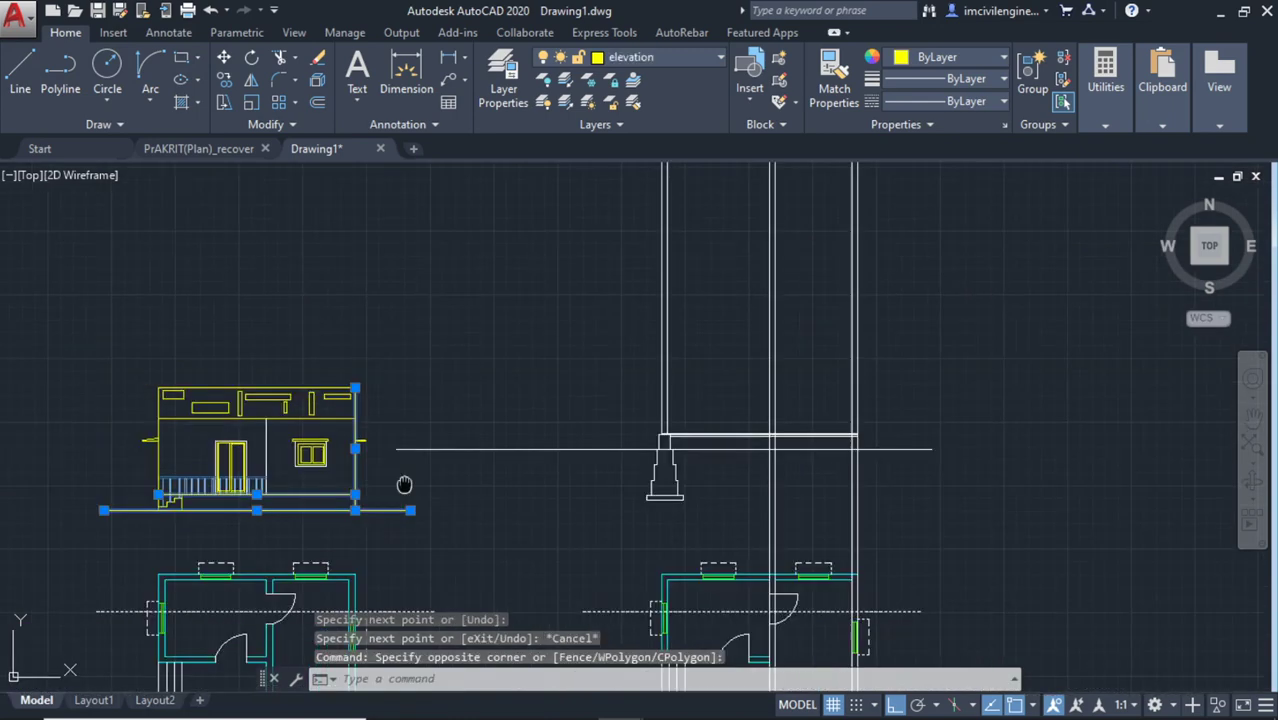
pyautogui.click(466, 500)
pyautogui.click(72, 337)
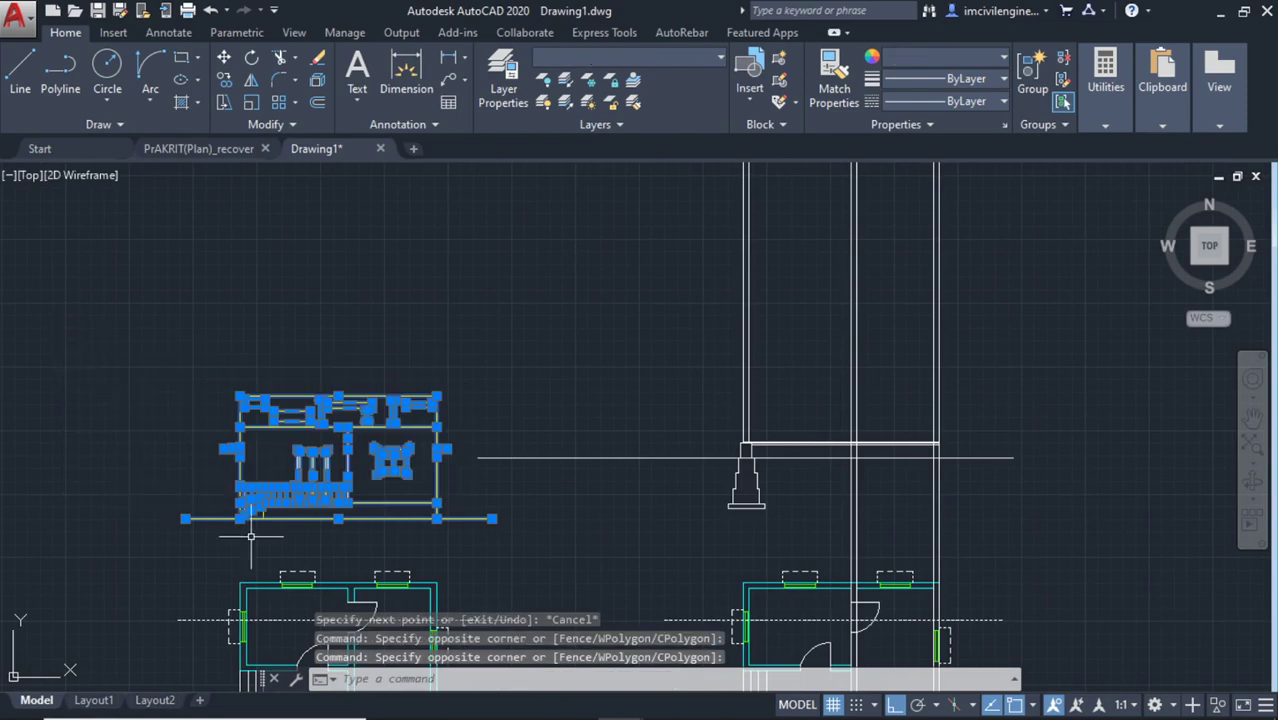
pyautogui.scroll(4, 252, 519)
pyautogui.click(378, 431)
pyautogui.click(8, 332)
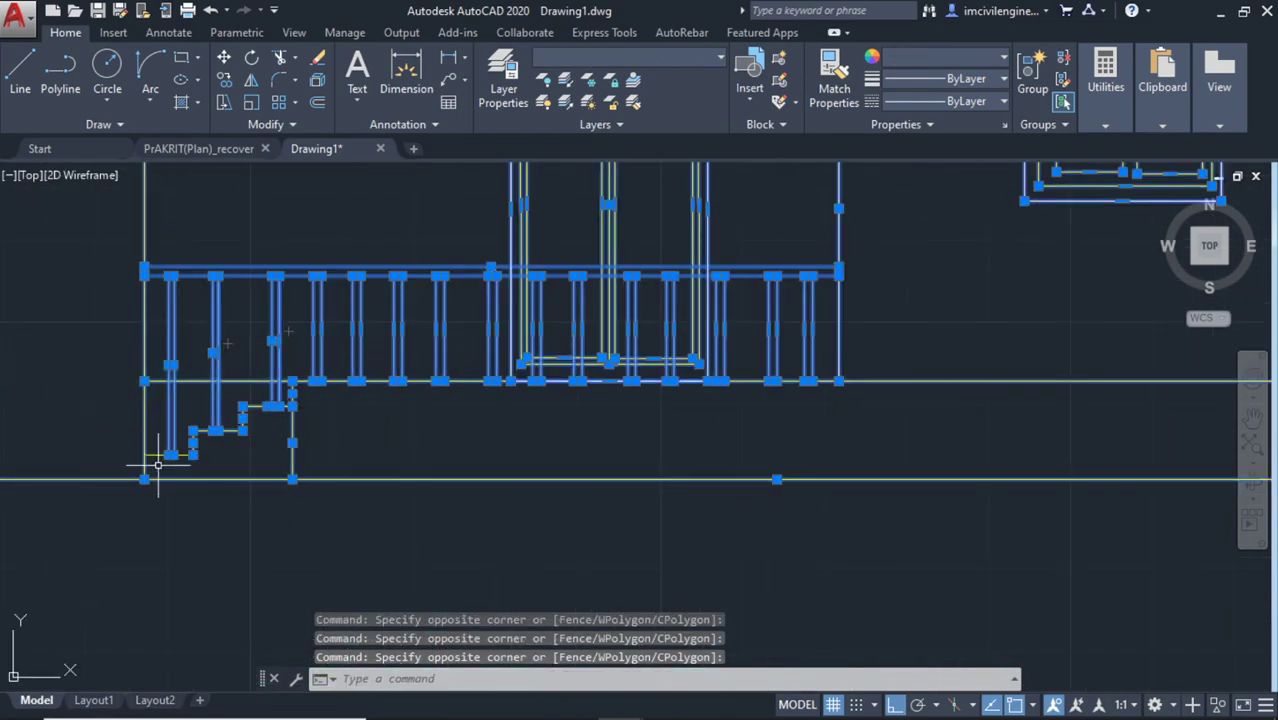
pyautogui.scroll(2, 215, 470)
pyautogui.click(233, 467)
pyautogui.click(8, 332)
pyautogui.scroll(-3, 499, 428)
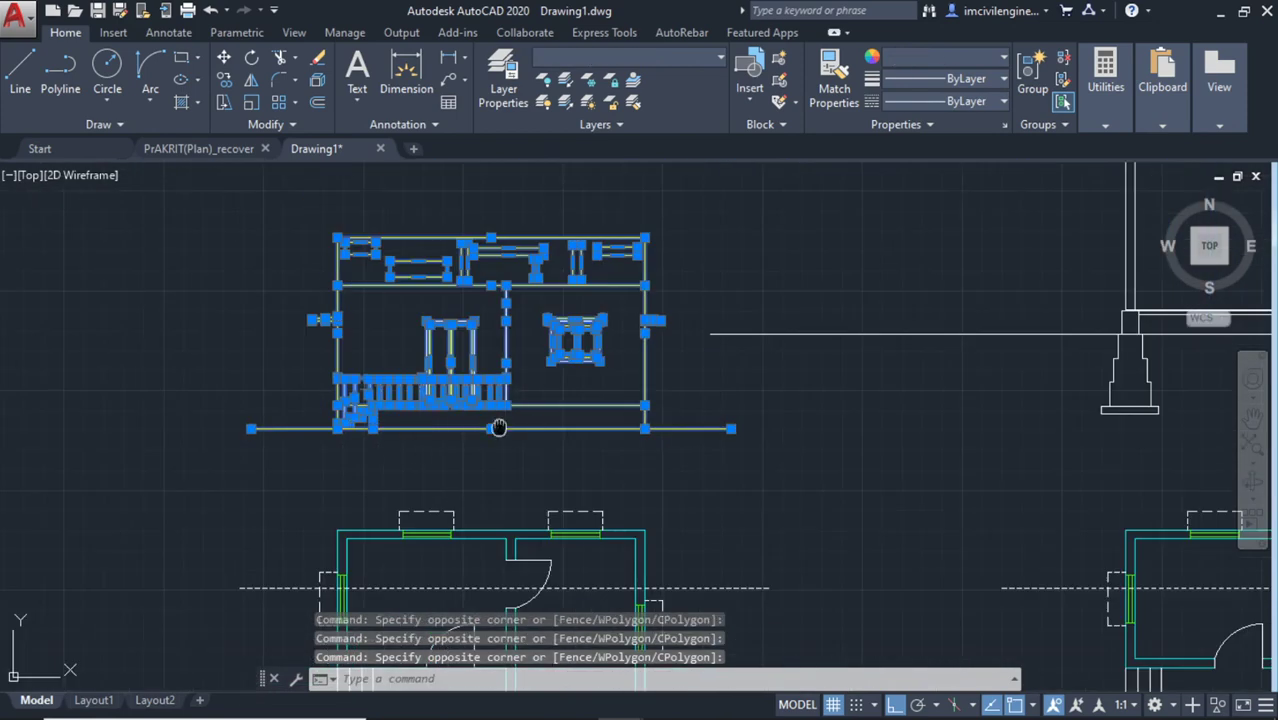
pyautogui.moveTo(499, 428); pyautogui.dragTo(472, 550, button='middle')
# Move the elevation from its ground-line end up to the section's ground line
pyautogui.click(224, 58)
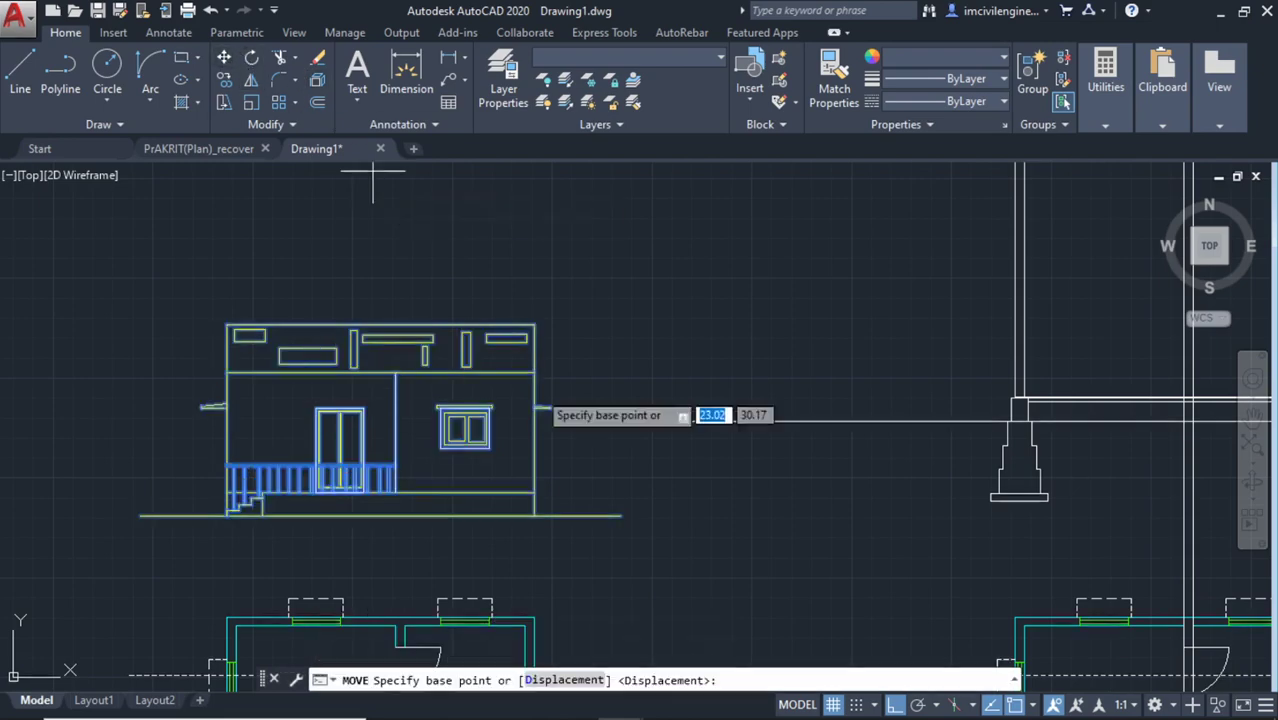
pyautogui.click(620, 516)
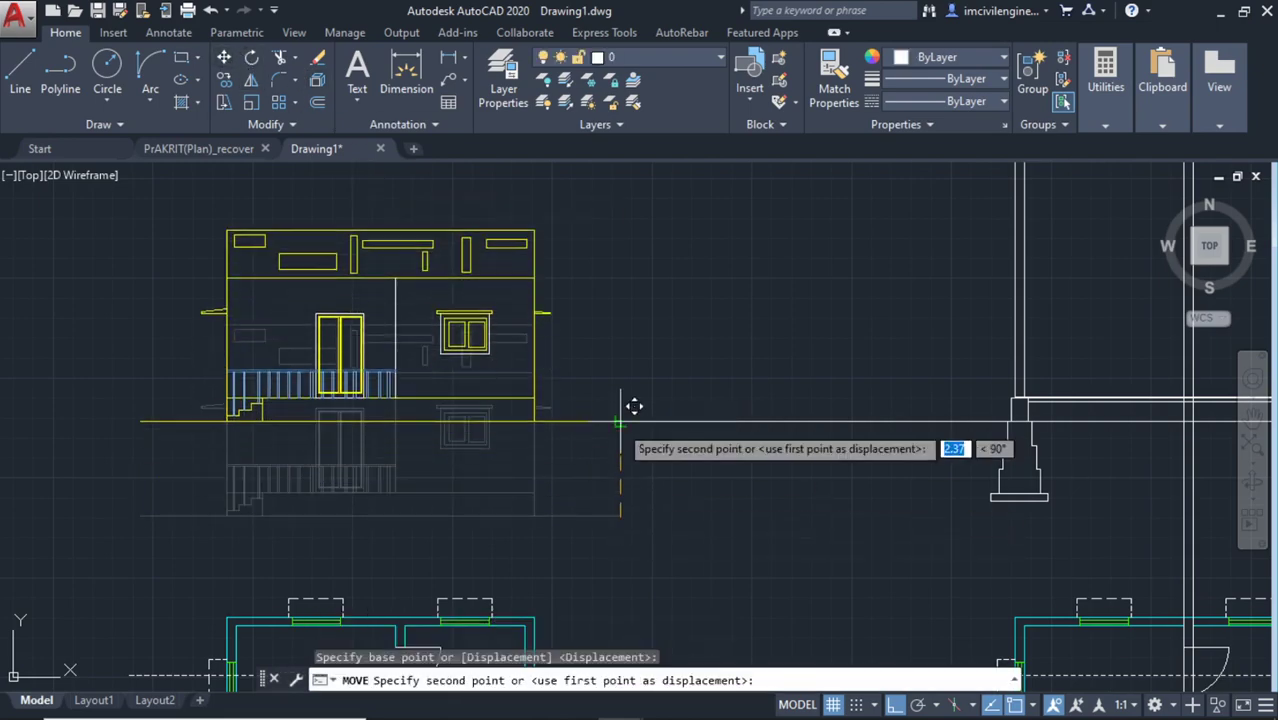
pyautogui.click(634, 418)
pyautogui.moveTo(715, 477); pyautogui.dragTo(512, 514, button='middle')
pyautogui.press('Escape')
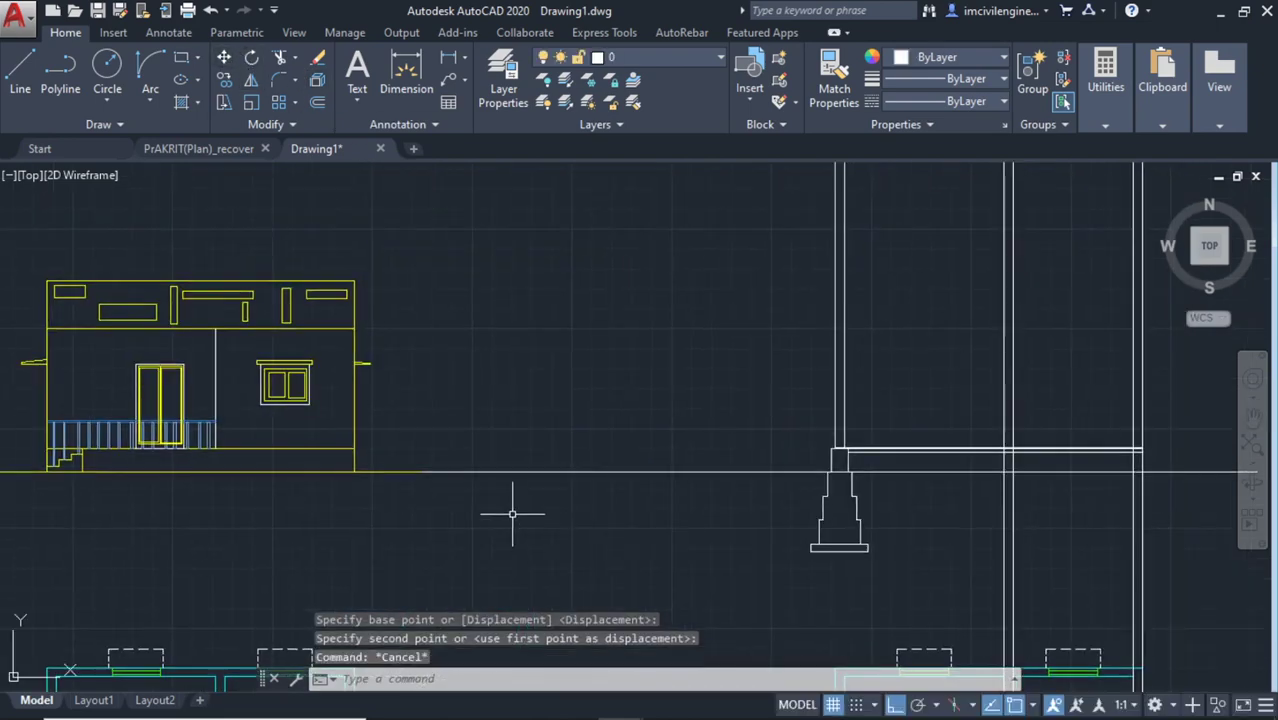
pyautogui.moveTo(531, 420); pyautogui.dragTo(483, 447, button='middle')
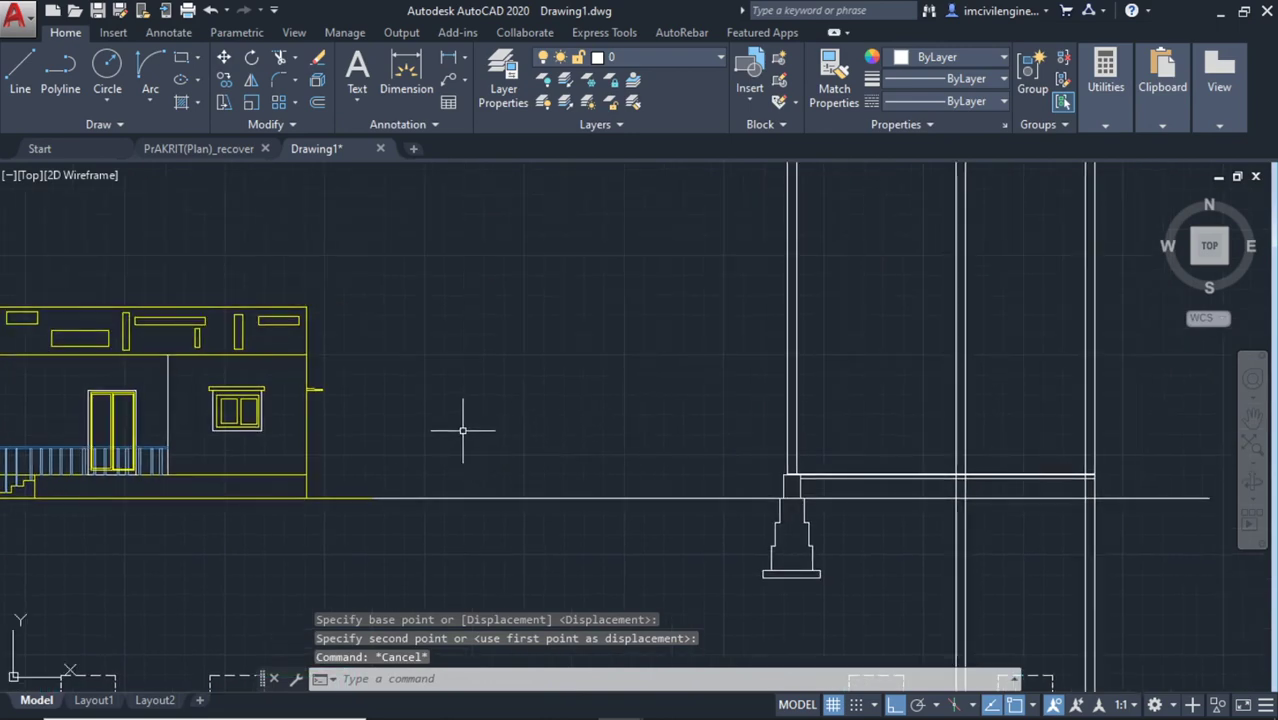
# Project the sunshade top level across to the section with a horizontal construction line
pyautogui.click(12, 82)
pyautogui.scroll(4, 275, 362)
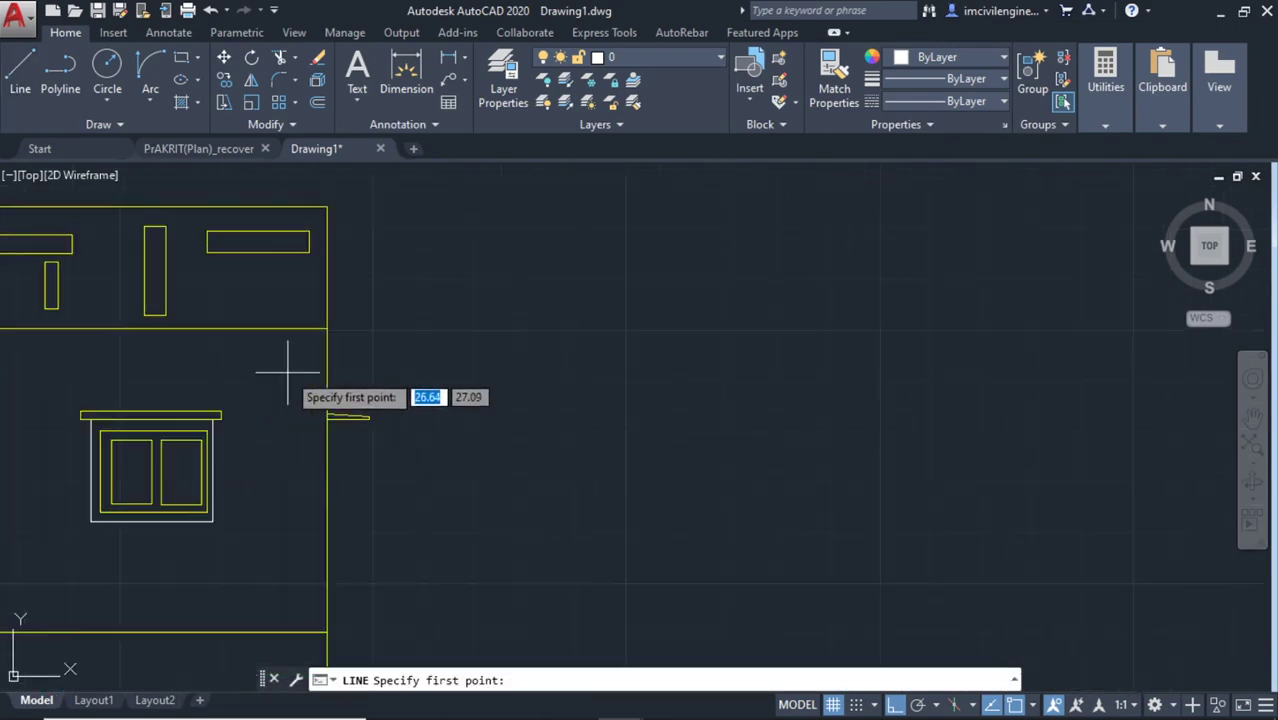
pyautogui.click(221, 418)
pyautogui.press('Escape')
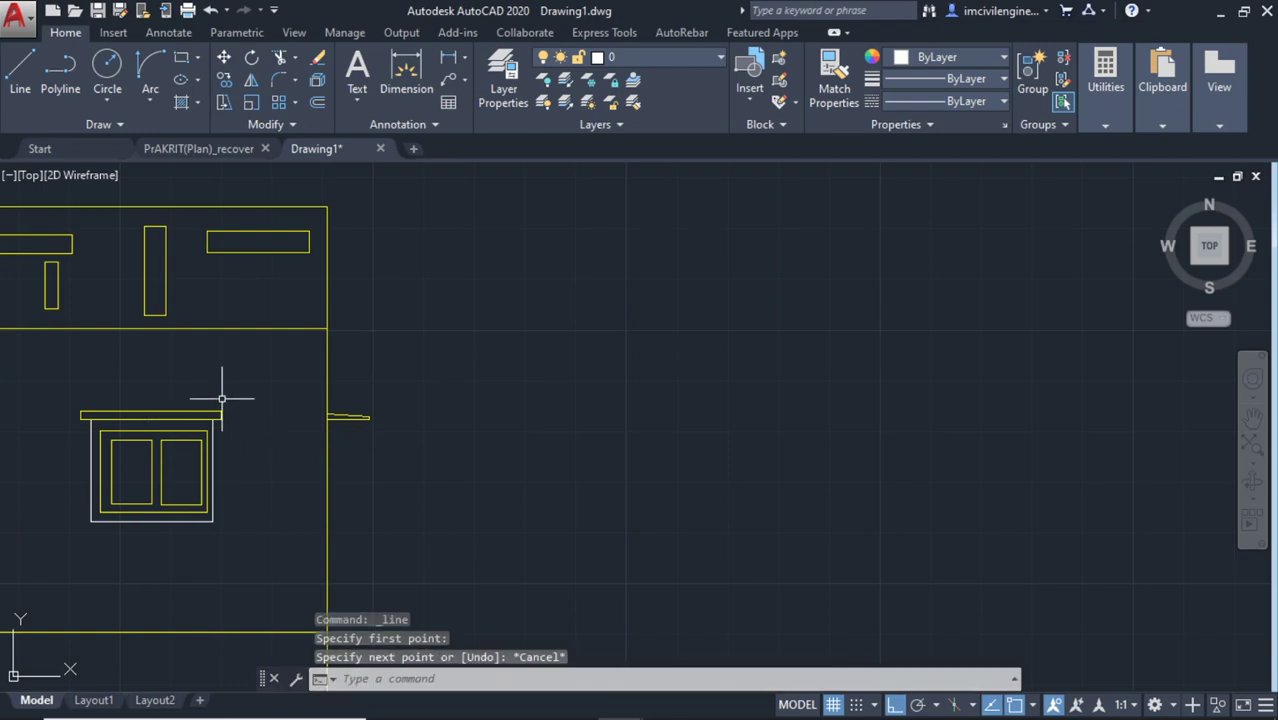
pyautogui.click(101, 124)
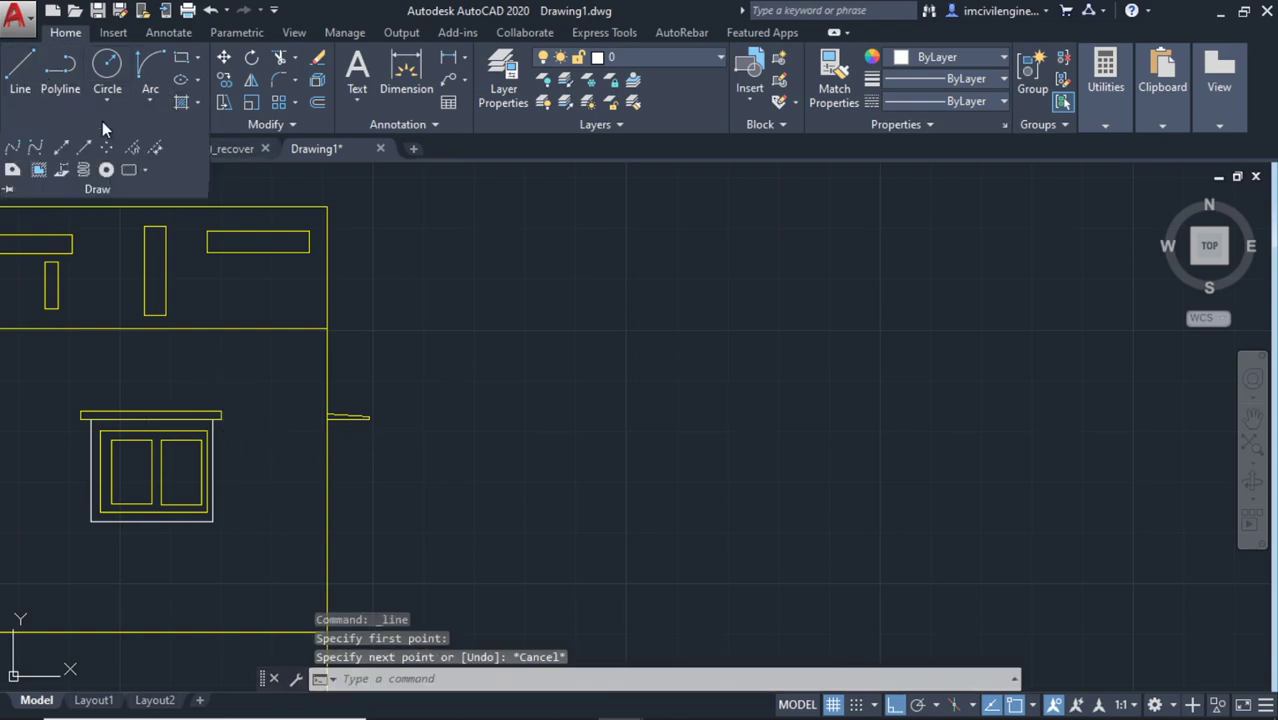
pyautogui.click(64, 147)
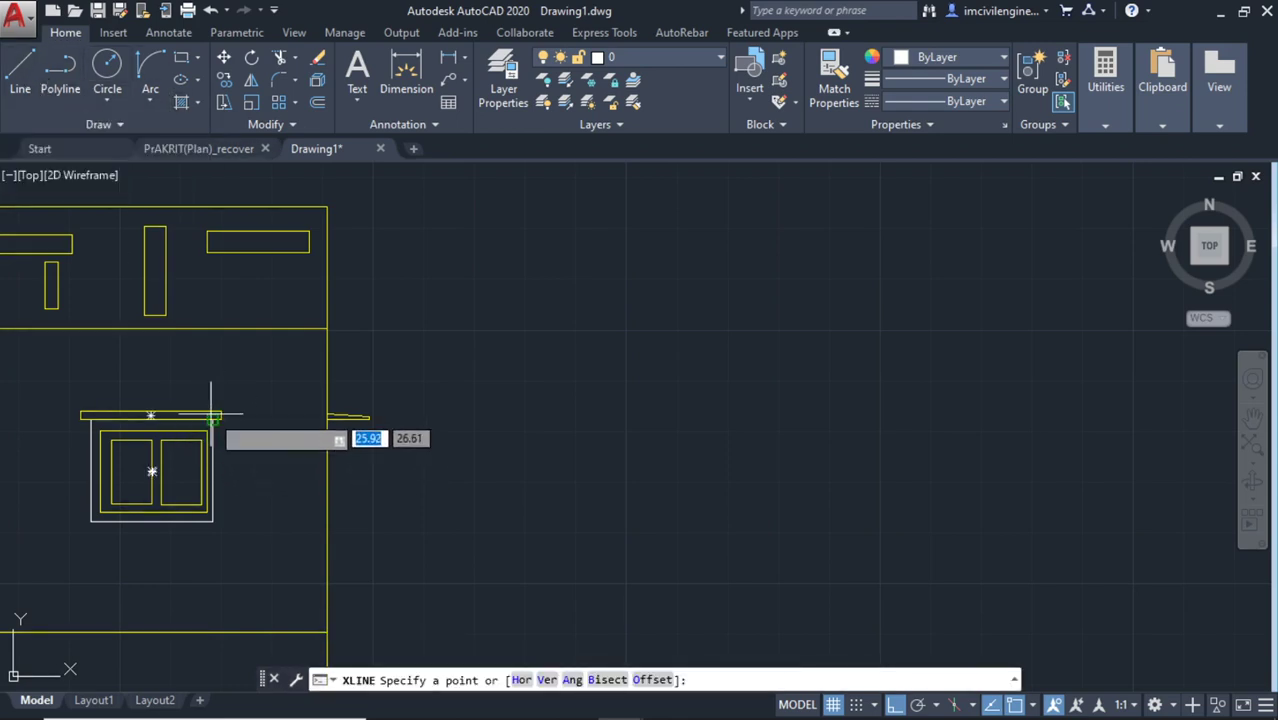
pyautogui.scroll(1, 212, 418)
pyautogui.scroll(5, 212, 418)
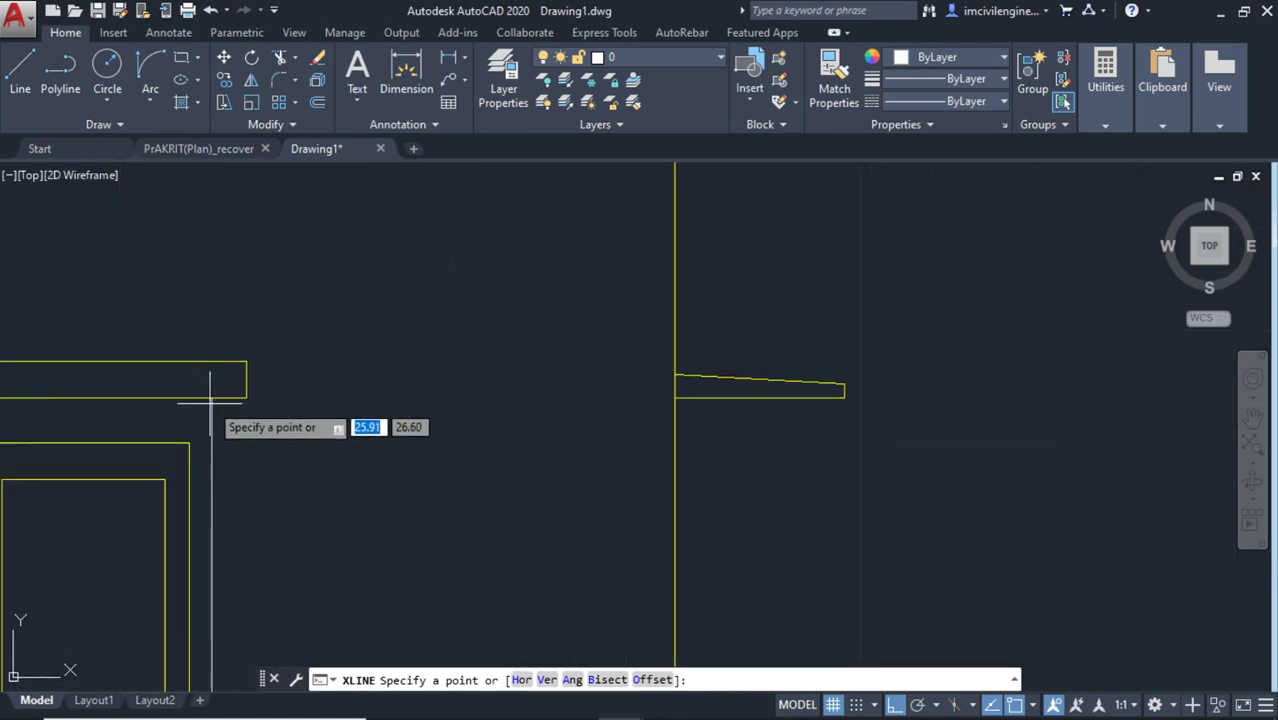
pyautogui.click(214, 405)
pyautogui.scroll(-2, 1095, 400)
pyautogui.scroll(-5, 790, 420)
pyautogui.moveTo(790, 420); pyautogui.dragTo(616, 420, button='middle')
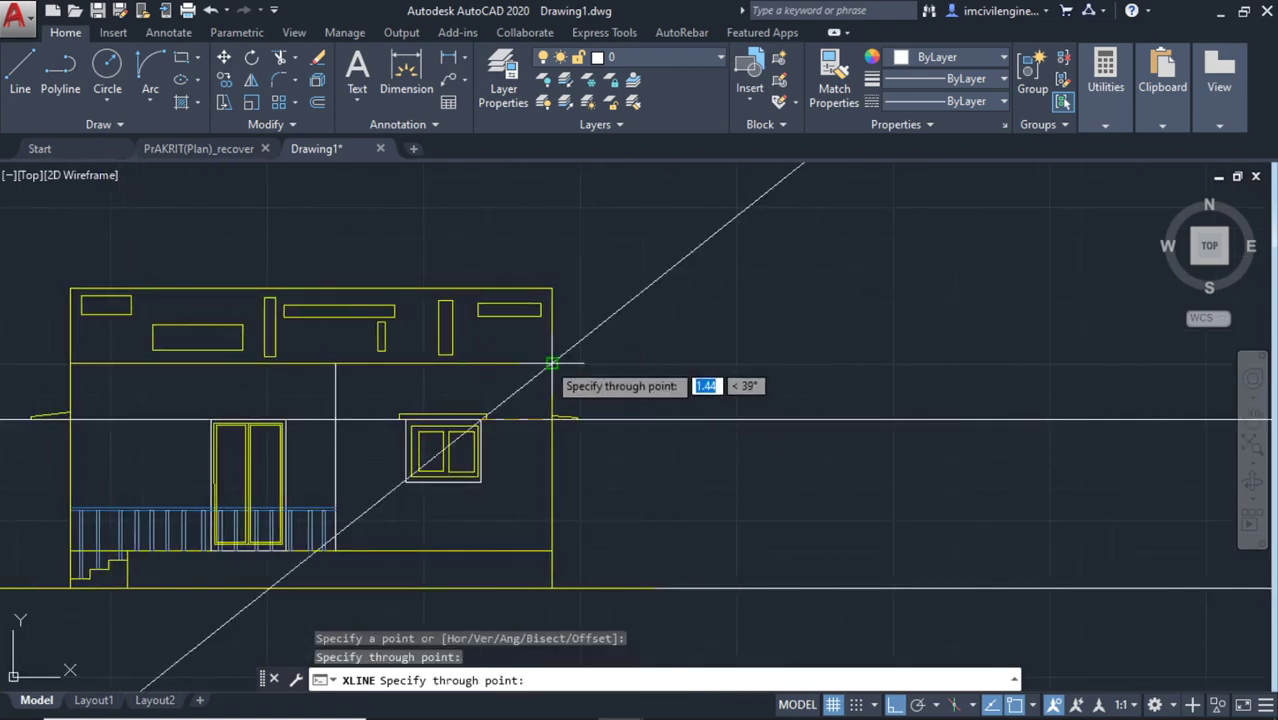
pyautogui.press('Return')
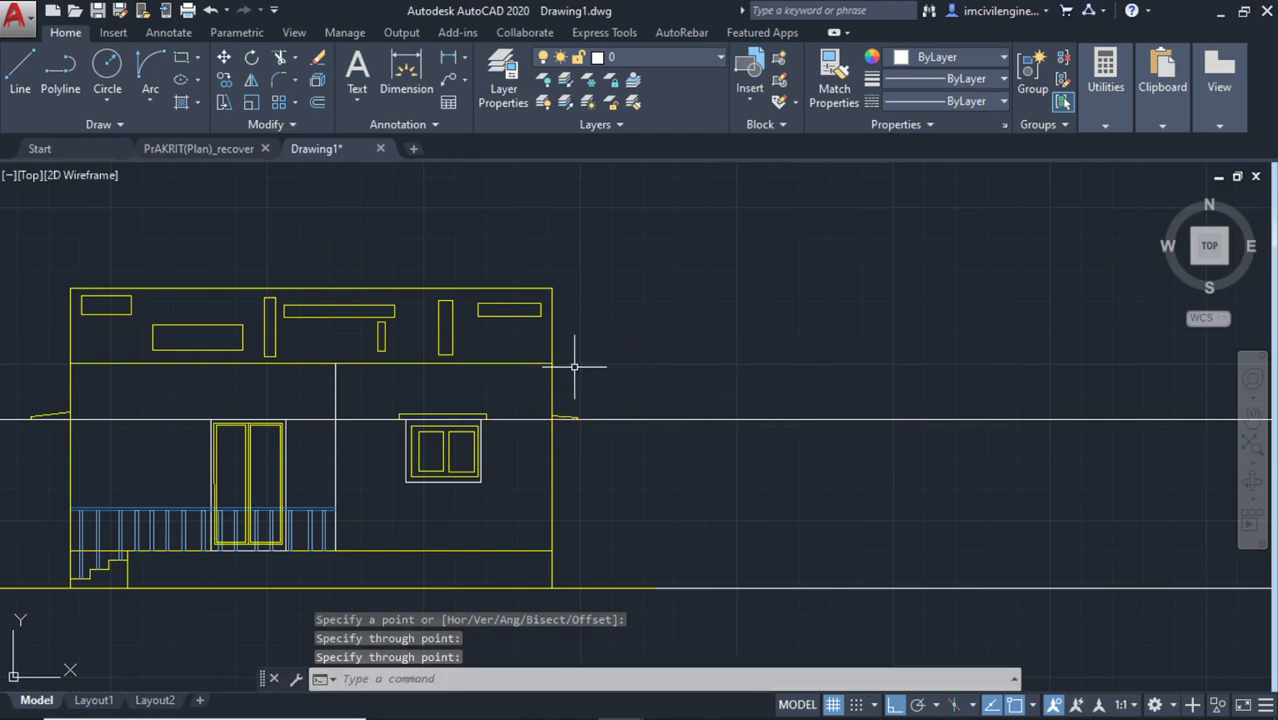
# Add horizontal construction lines at the roof level and the parapet top
pyautogui.press('Return')
pyautogui.click(552, 364)
pyautogui.press('Escape')
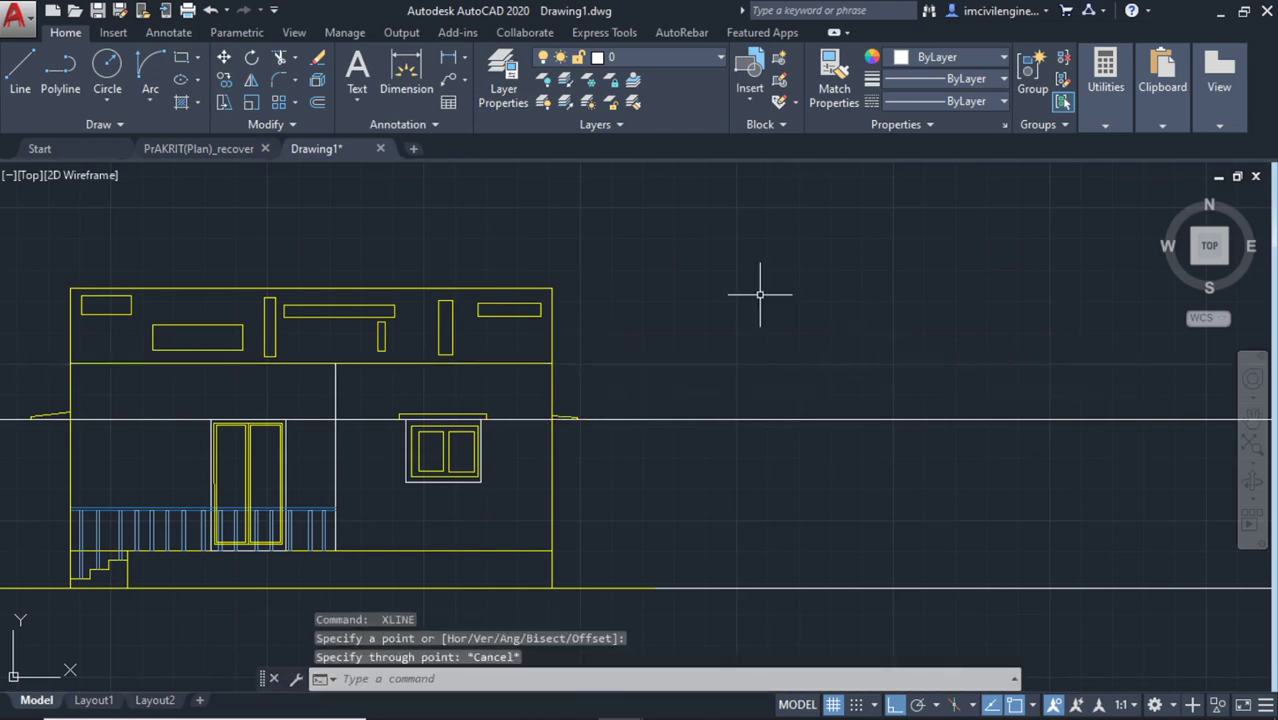
pyautogui.press('Return')
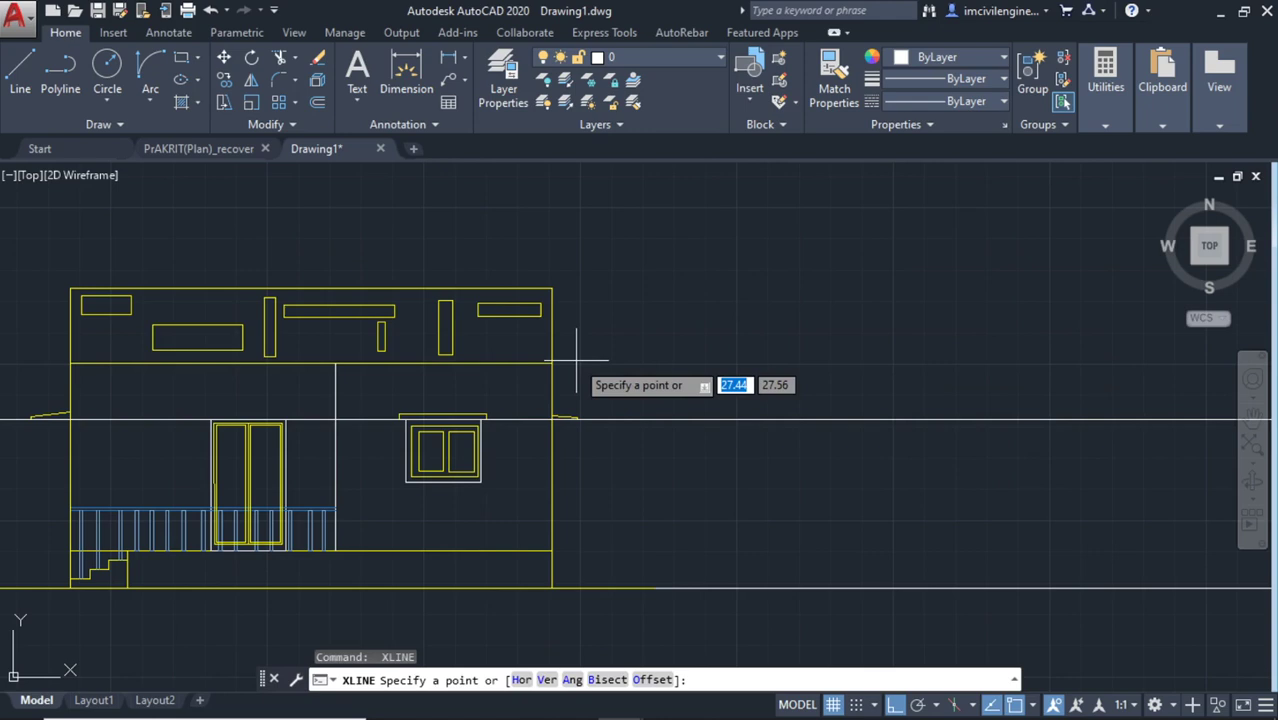
pyautogui.click(552, 364)
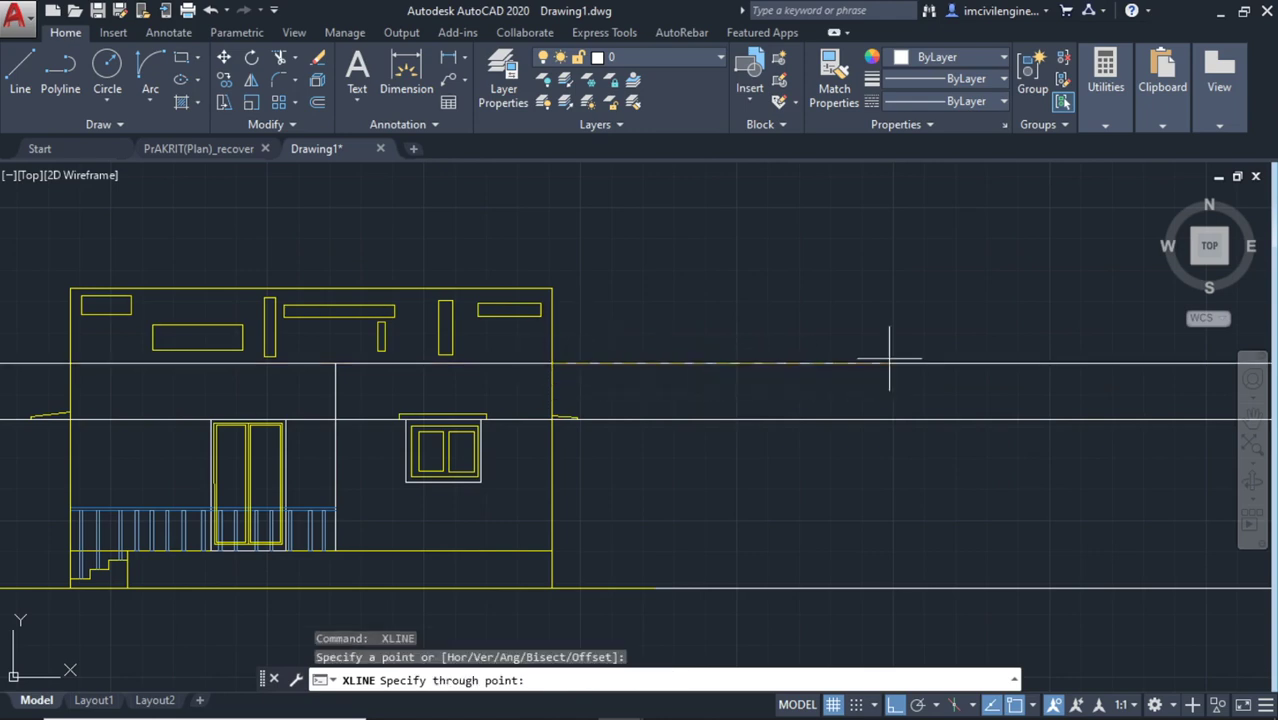
pyautogui.press('Escape')
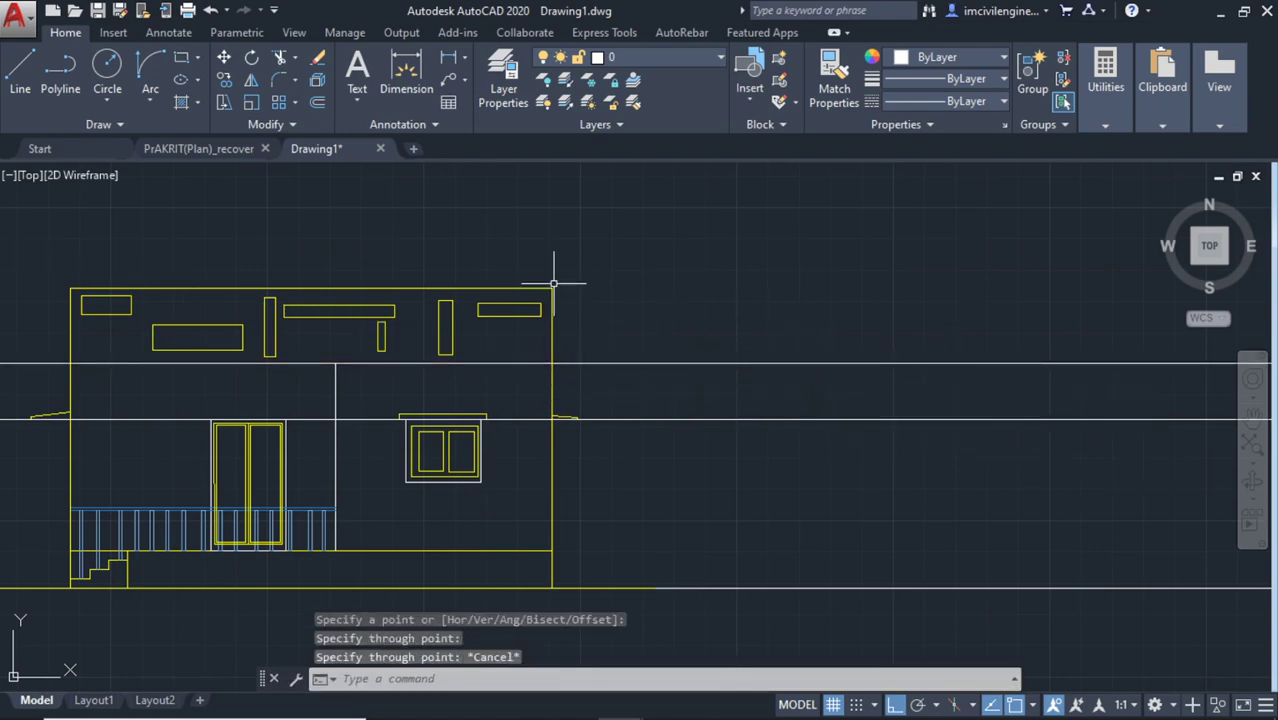
pyautogui.press('Return')
pyautogui.click(552, 289)
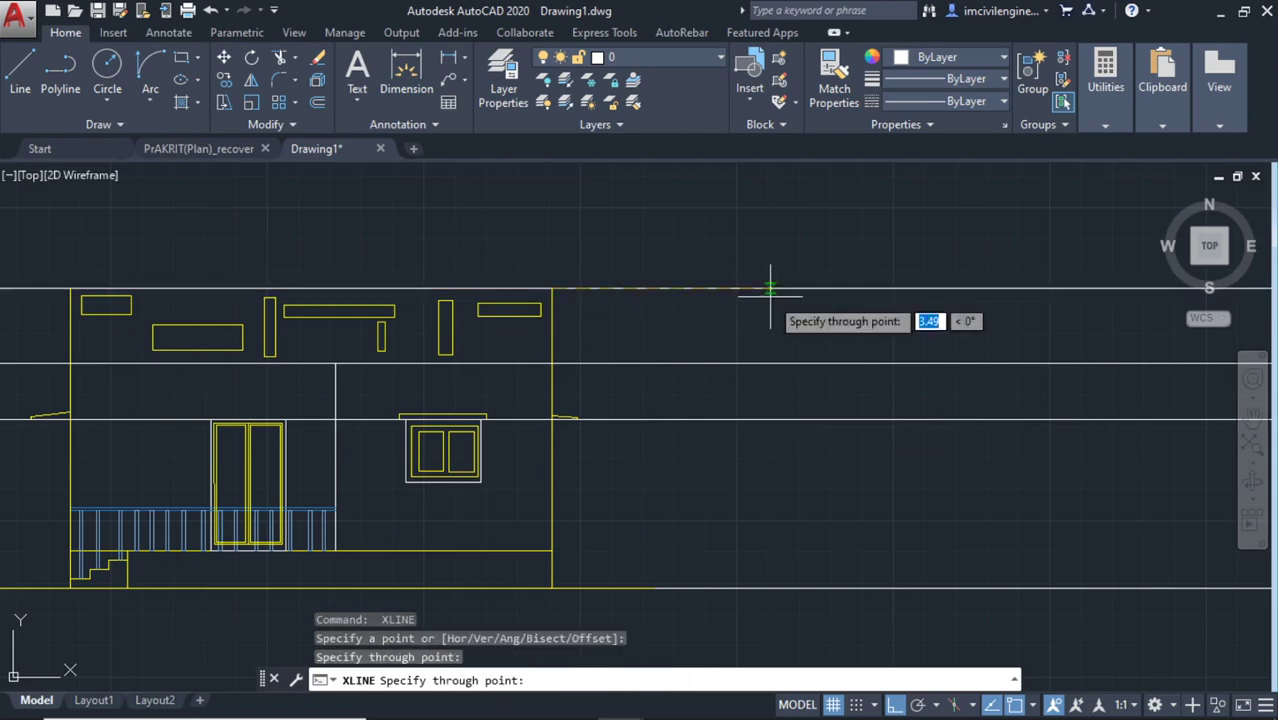
pyautogui.click(770, 289)
pyautogui.press('Escape')
pyautogui.scroll(-2, 793, 340)
pyautogui.moveTo(799, 343); pyautogui.dragTo(494, 362, button='middle')
pyautogui.scroll(4, 567, 362)
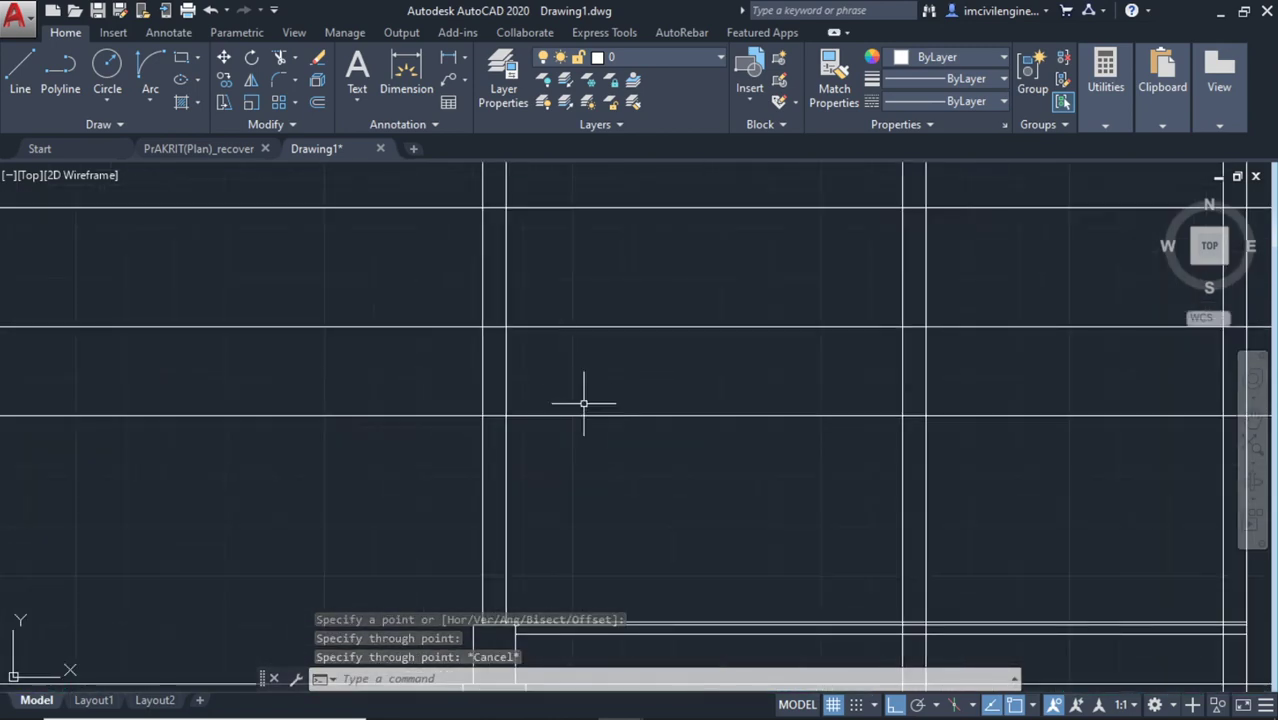
# Draw the first level line from the column's edge to the opposite wall
pyautogui.click(24, 80)
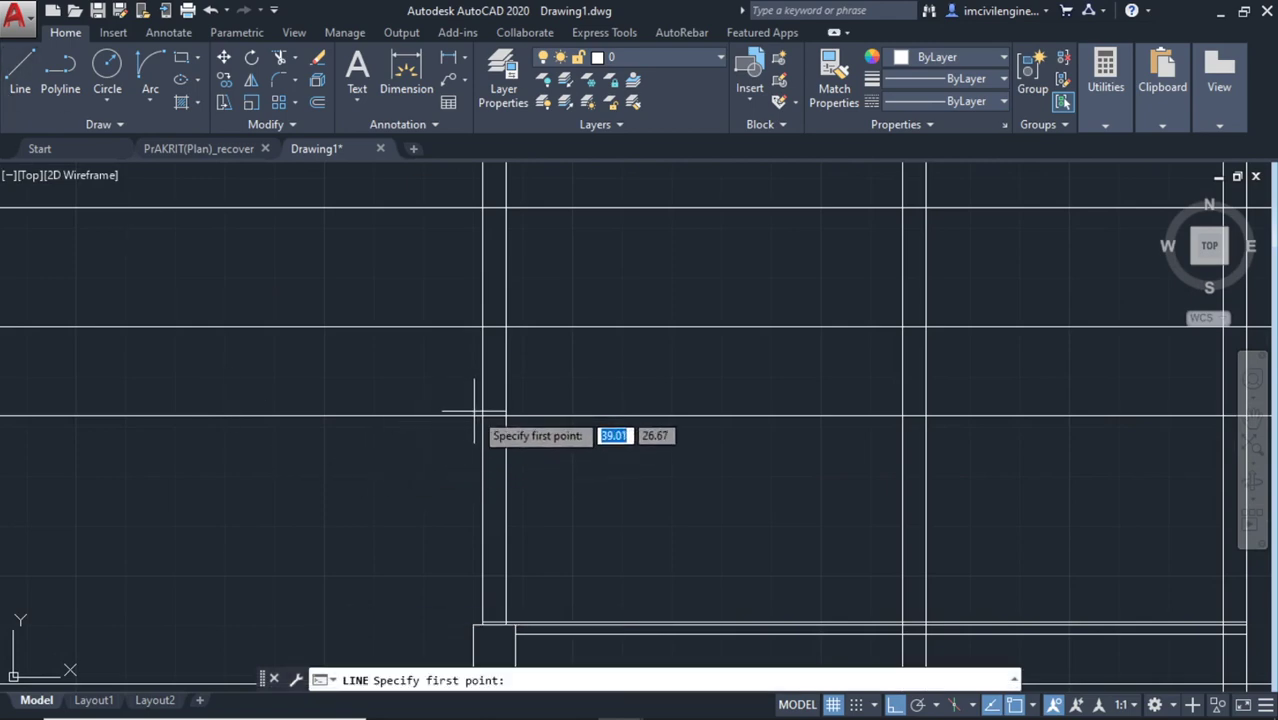
pyautogui.scroll(-3, 482, 418)
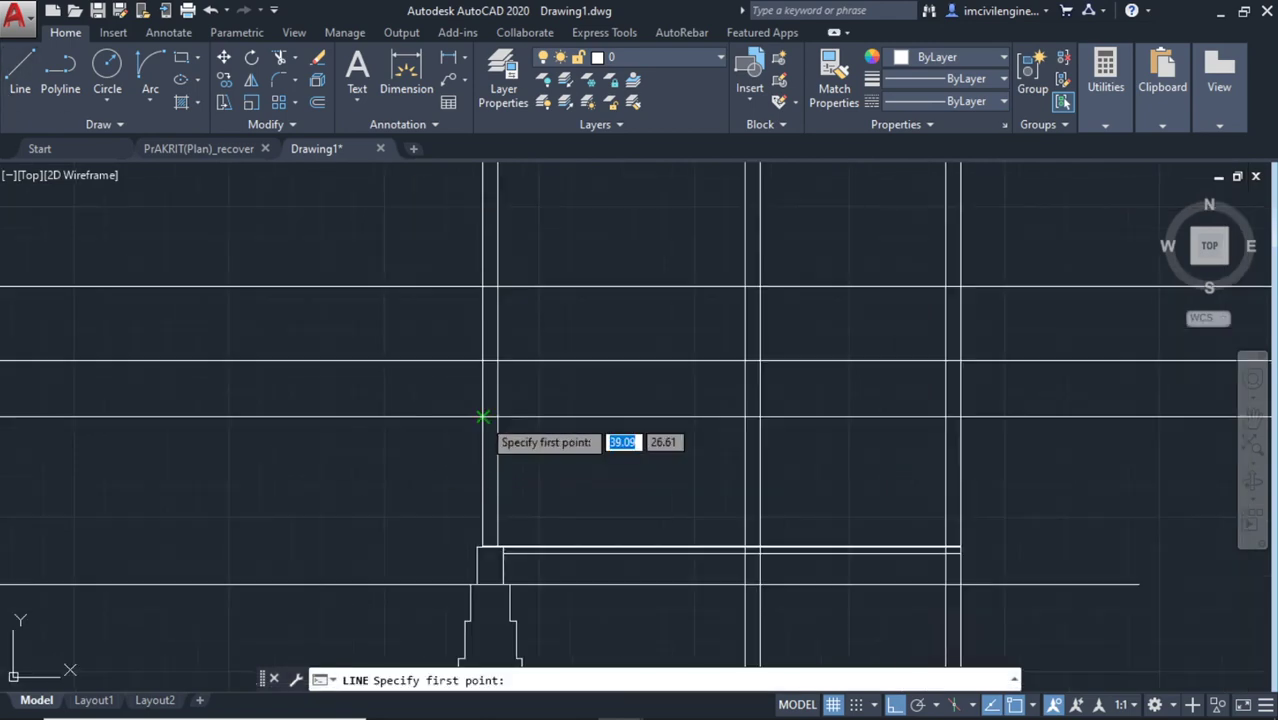
pyautogui.moveTo(482, 420)
pyautogui.mouseDown(button='middle')
pyautogui.moveTo(705, 420)
pyautogui.moveTo(682, 420)
pyautogui.mouseUp(button='middle')
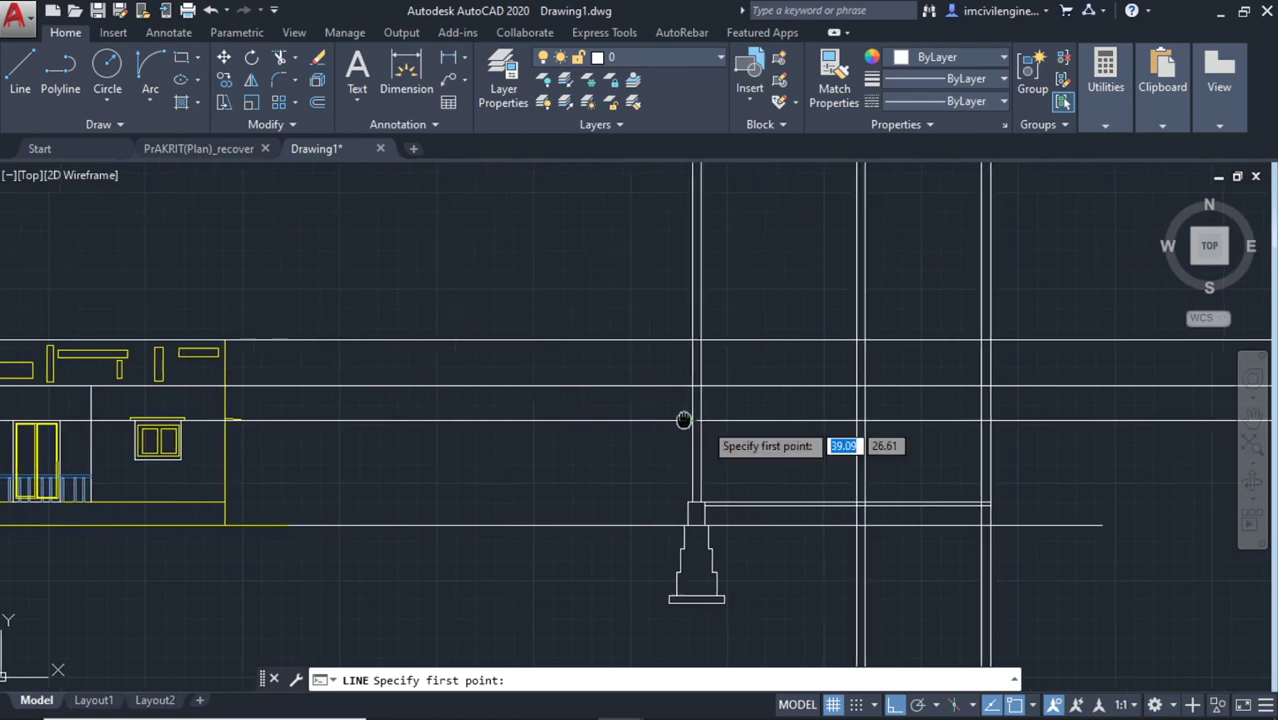
pyautogui.scroll(3, 602, 388)
pyautogui.moveTo(602, 388); pyautogui.dragTo(448, 391, button='middle')
pyautogui.scroll(2, 409, 378)
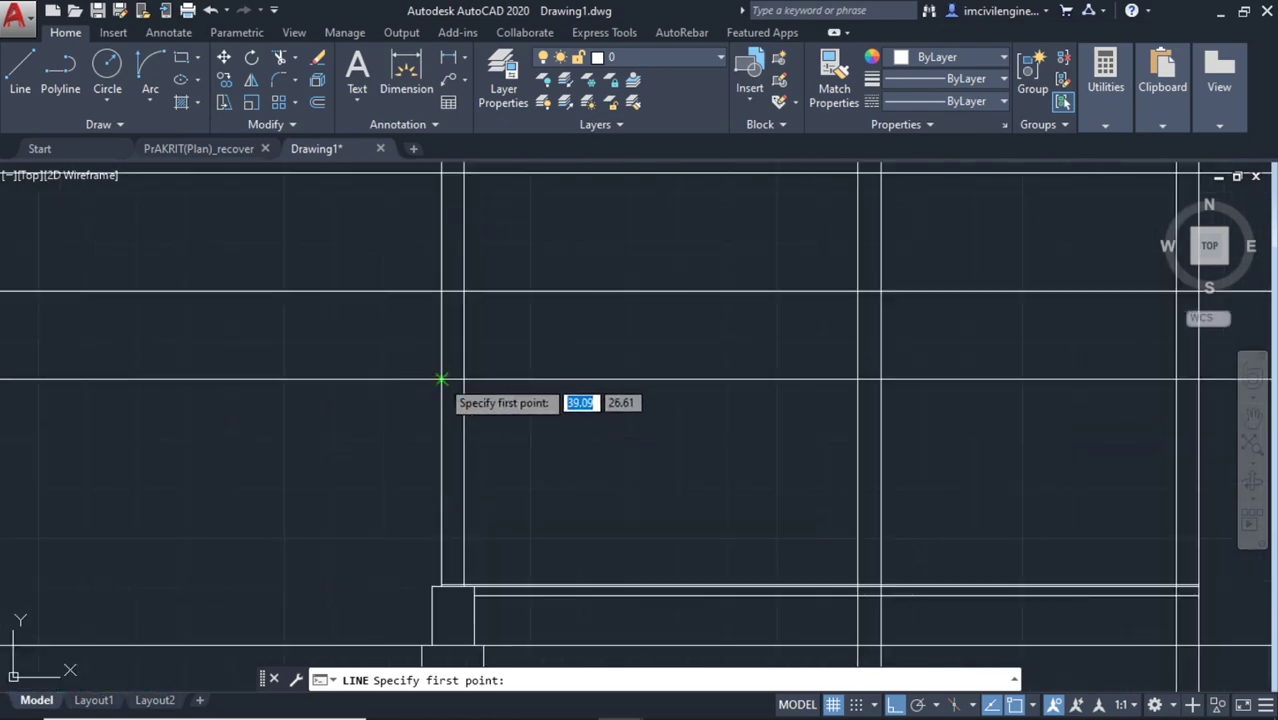
pyautogui.click(442, 378)
pyautogui.scroll(-4, 922, 380)
pyautogui.moveTo(922, 380); pyautogui.dragTo(694, 372, button='middle')
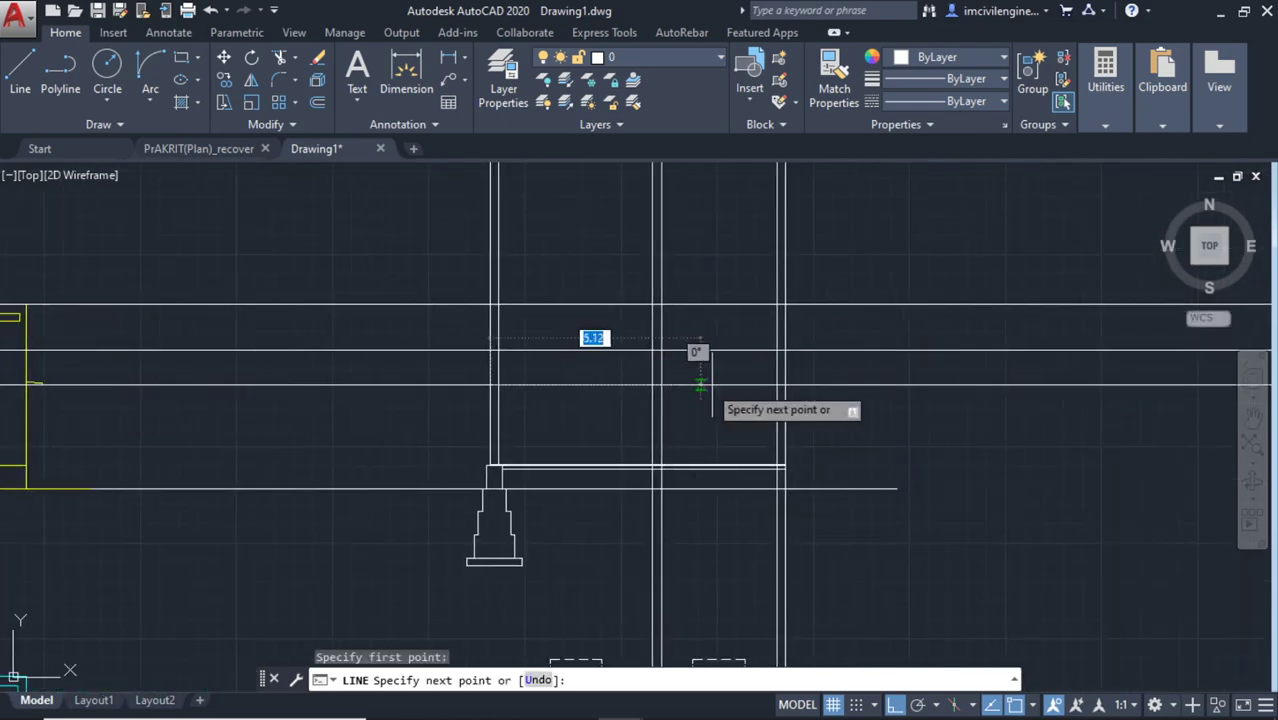
pyautogui.scroll(2, 730, 368)
pyautogui.click(807, 380)
pyautogui.press('Escape')
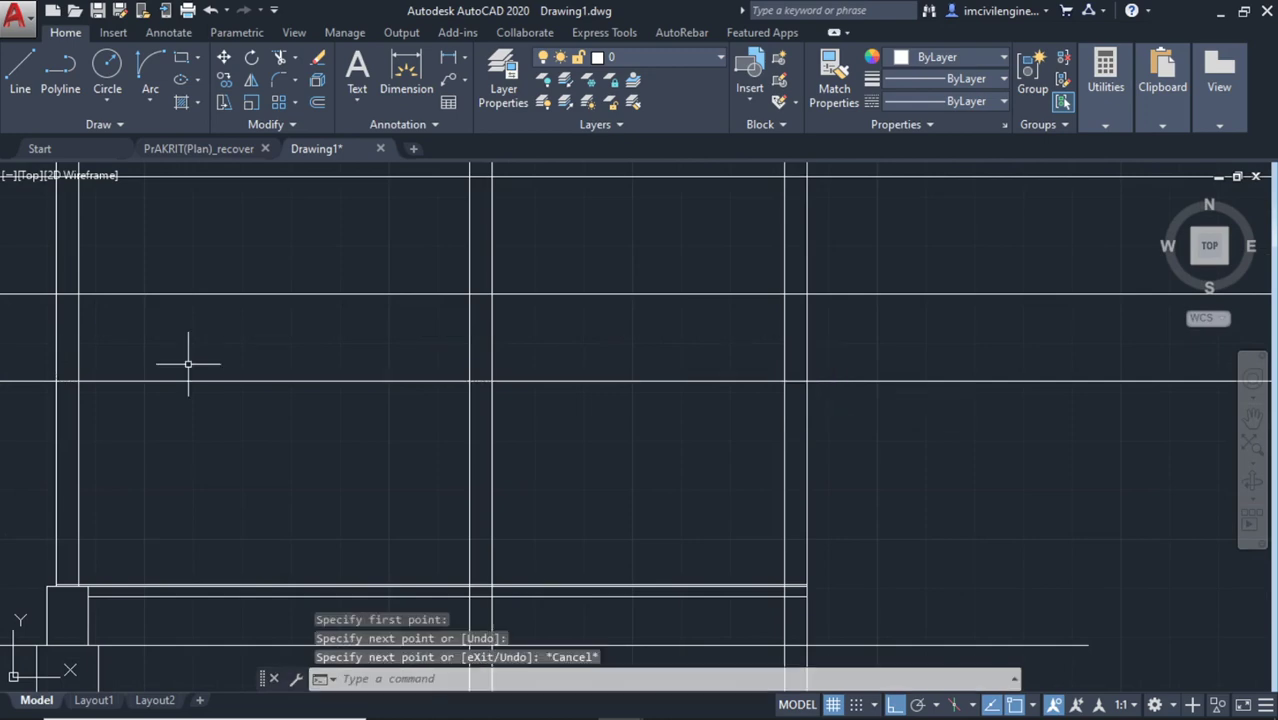
# Try further level lines, trial-erase the three long horizontal lines, then undo the erase
pyautogui.moveTo(191, 363); pyautogui.dragTo(476, 449, button='middle')
pyautogui.press('Return')
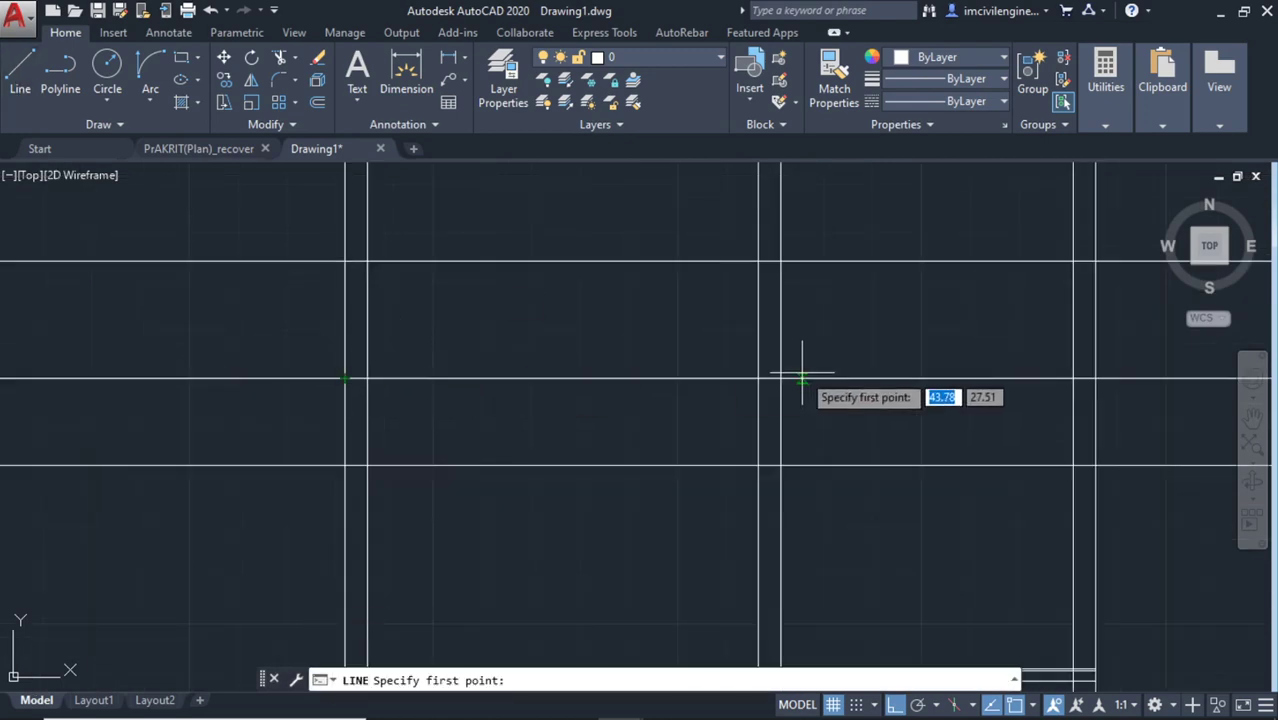
pyautogui.click(1096, 378)
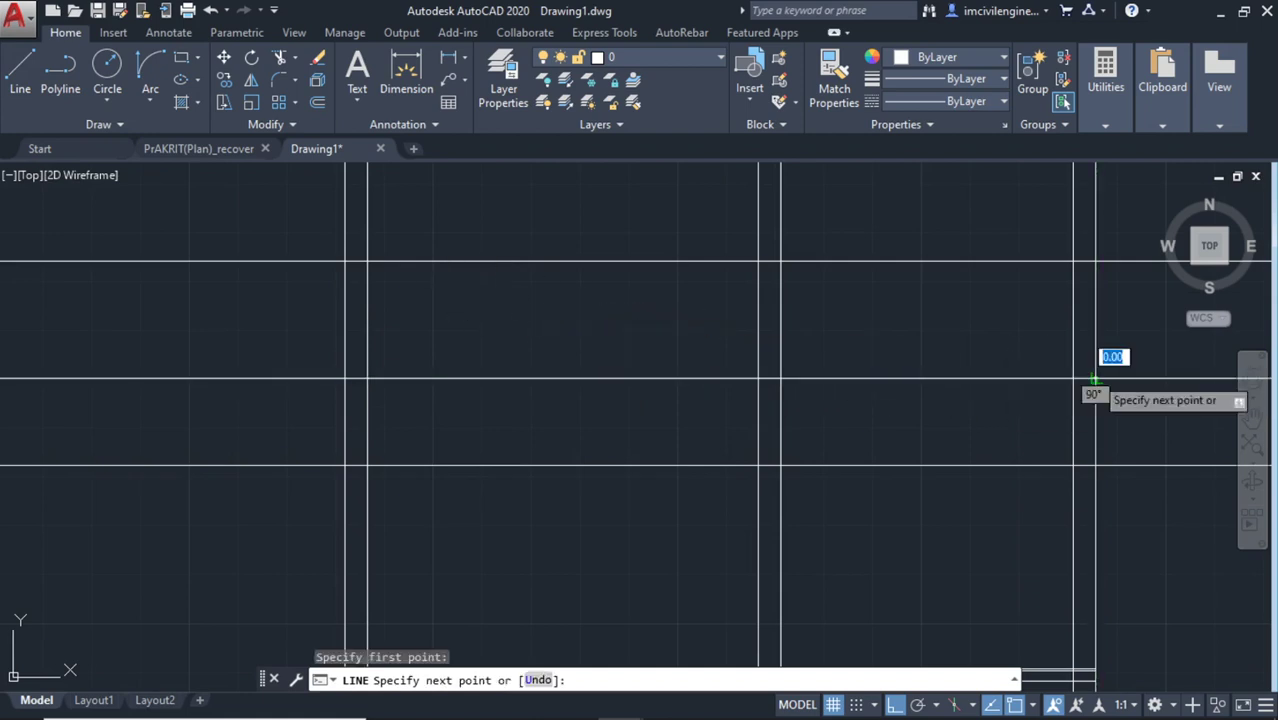
pyautogui.press('Escape')
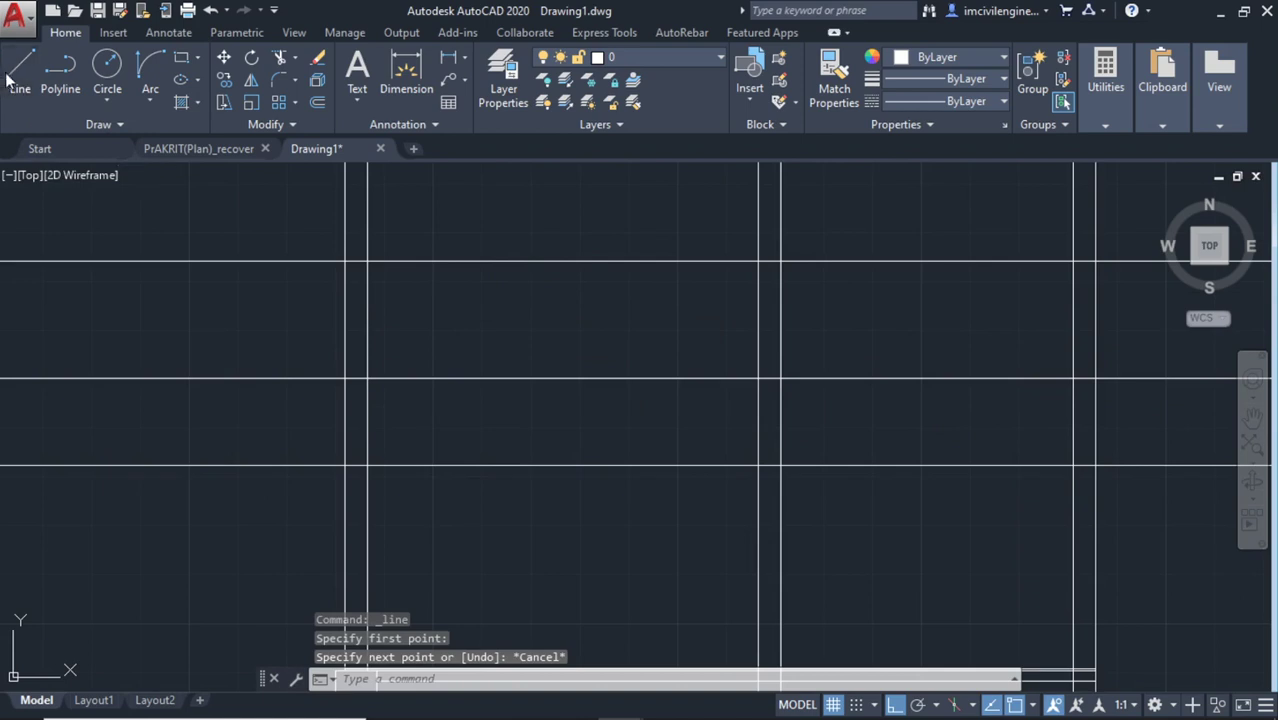
pyautogui.click(10, 80)
pyautogui.click(342, 262)
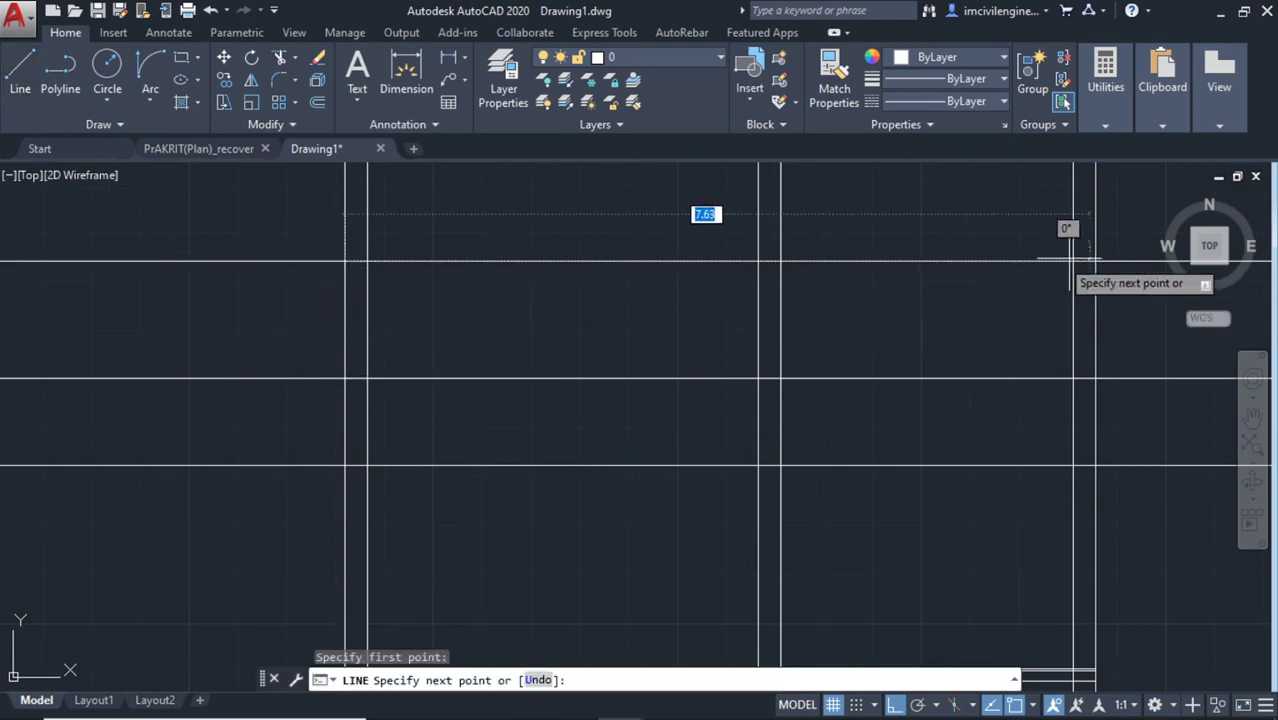
pyautogui.press('Escape')
pyautogui.scroll(-4, 410, 293)
pyautogui.click(271, 394)
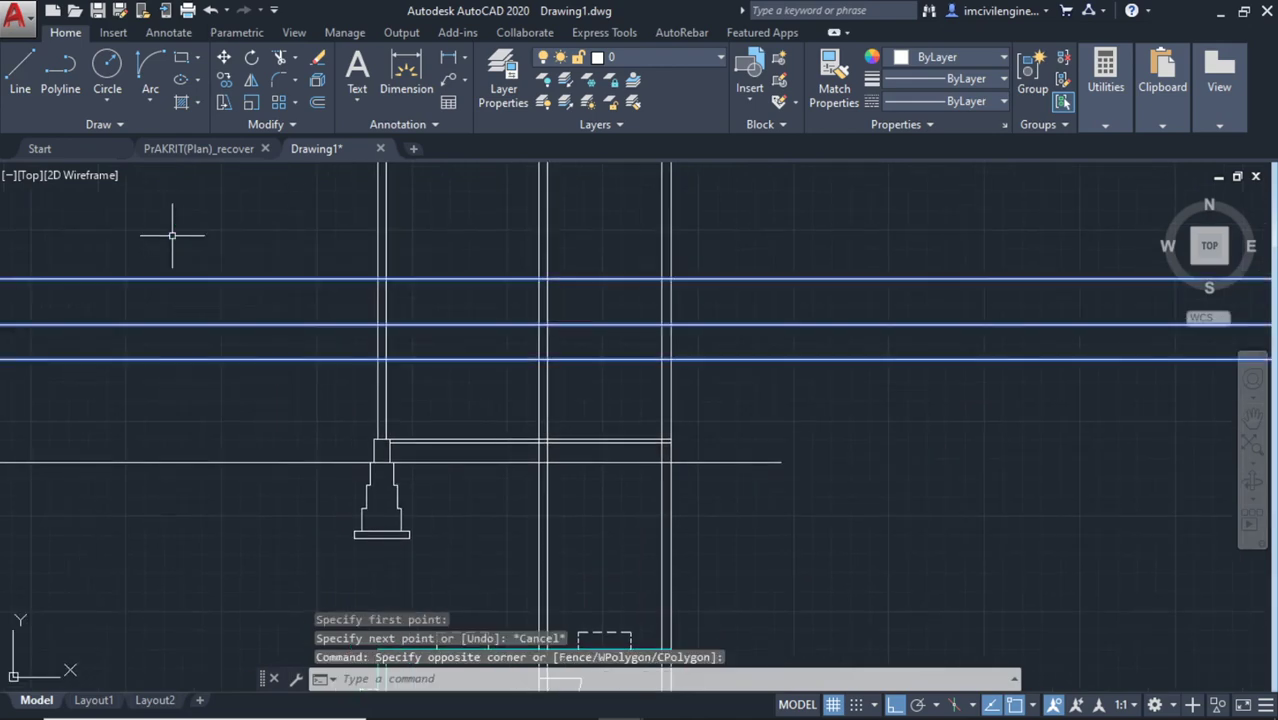
pyautogui.press('Delete')
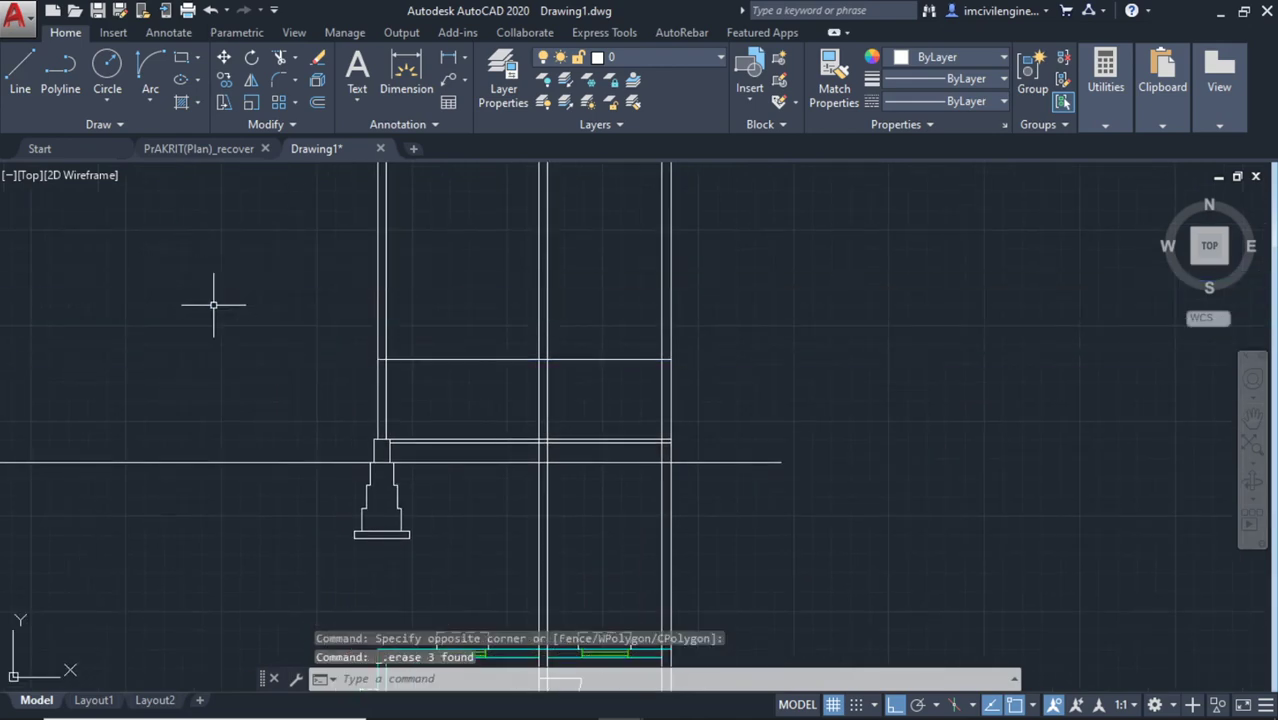
pyautogui.hotkey('ctrl', 'z')
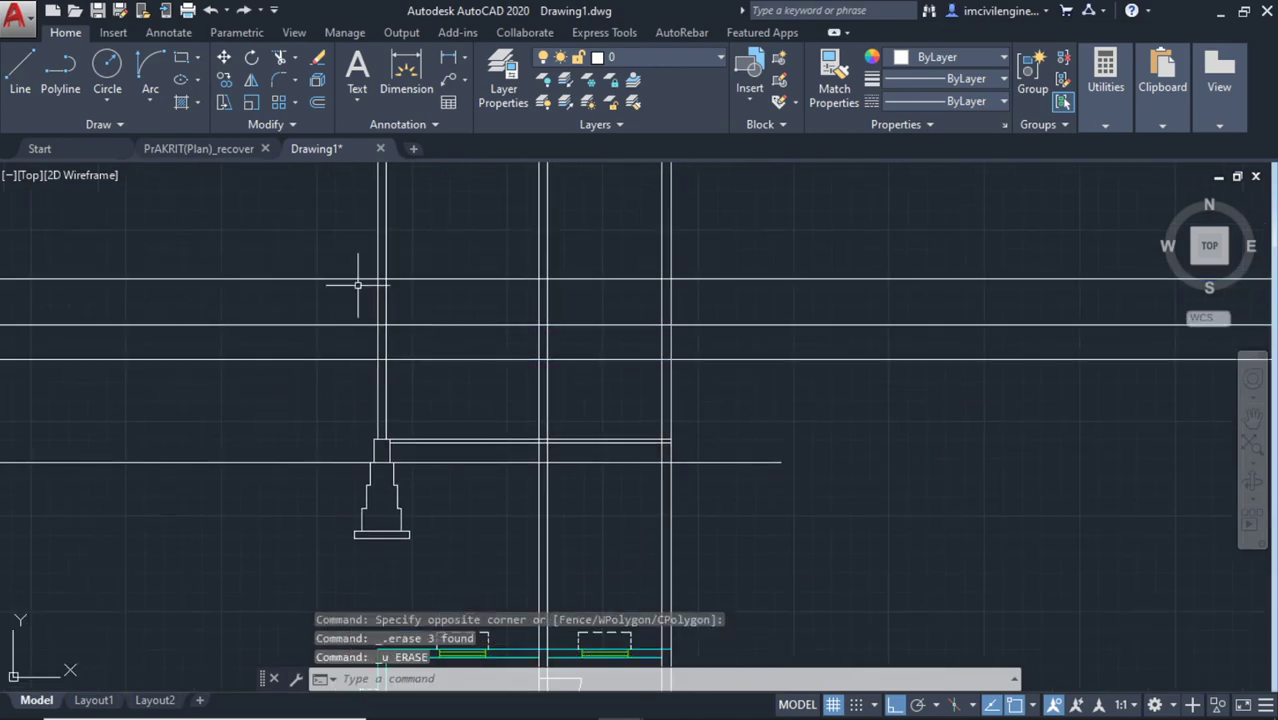
# Draw two more level lines from the left wall to the right wall, including the top level
pyautogui.scroll(3, 381, 338)
pyautogui.scroll(4, 381, 338)
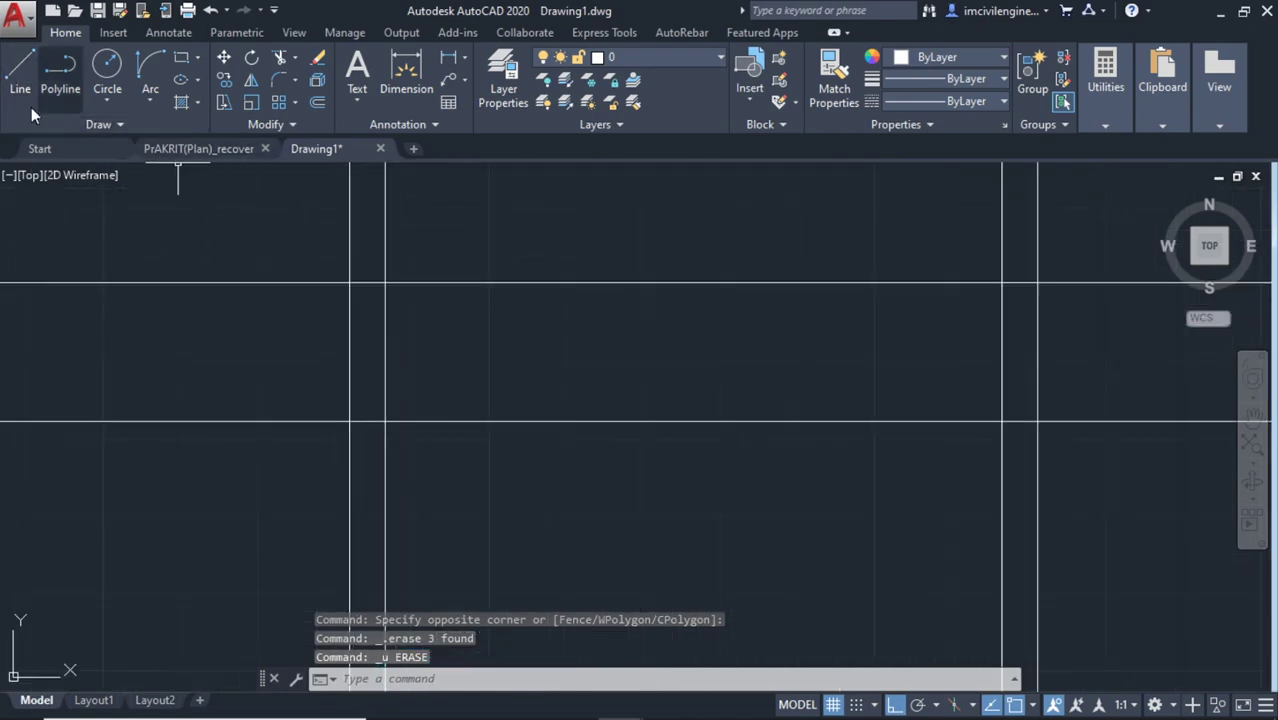
pyautogui.click(20, 70)
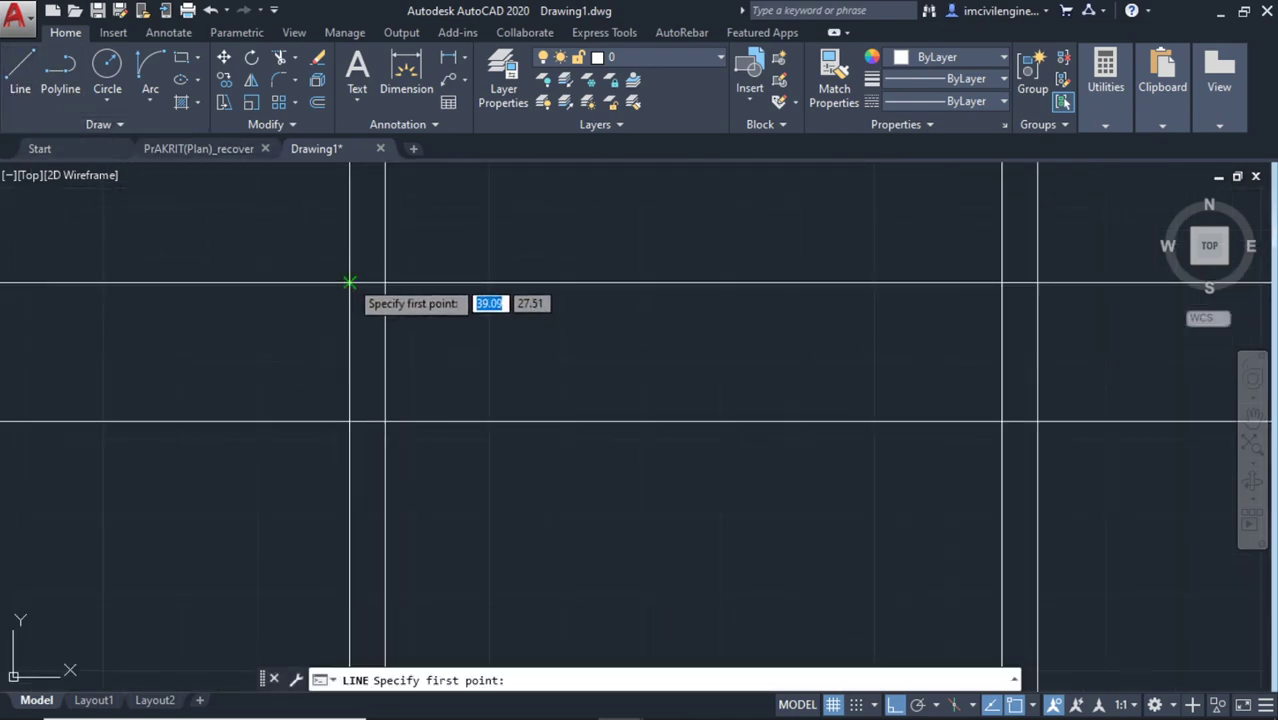
pyautogui.click(349, 283)
pyautogui.scroll(-3, 736, 300)
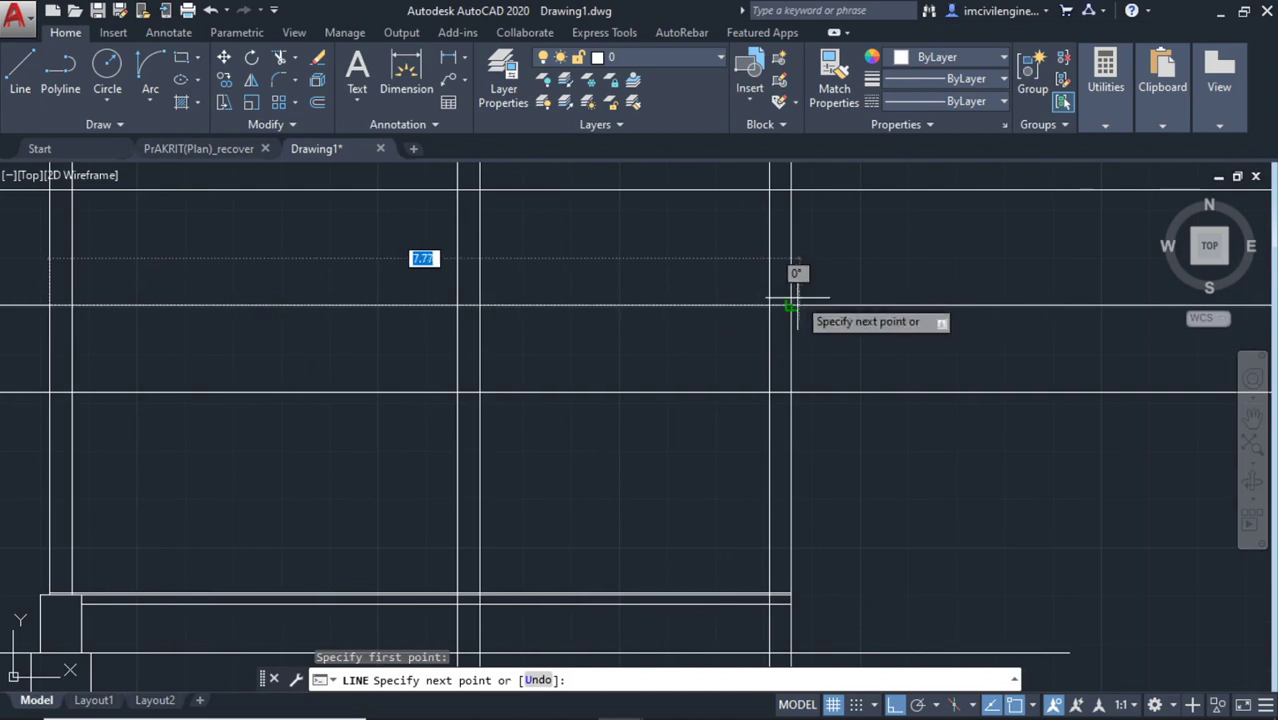
pyautogui.click(788, 305)
pyautogui.press('Escape')
pyautogui.moveTo(850, 257); pyautogui.dragTo(908, 357, button='middle')
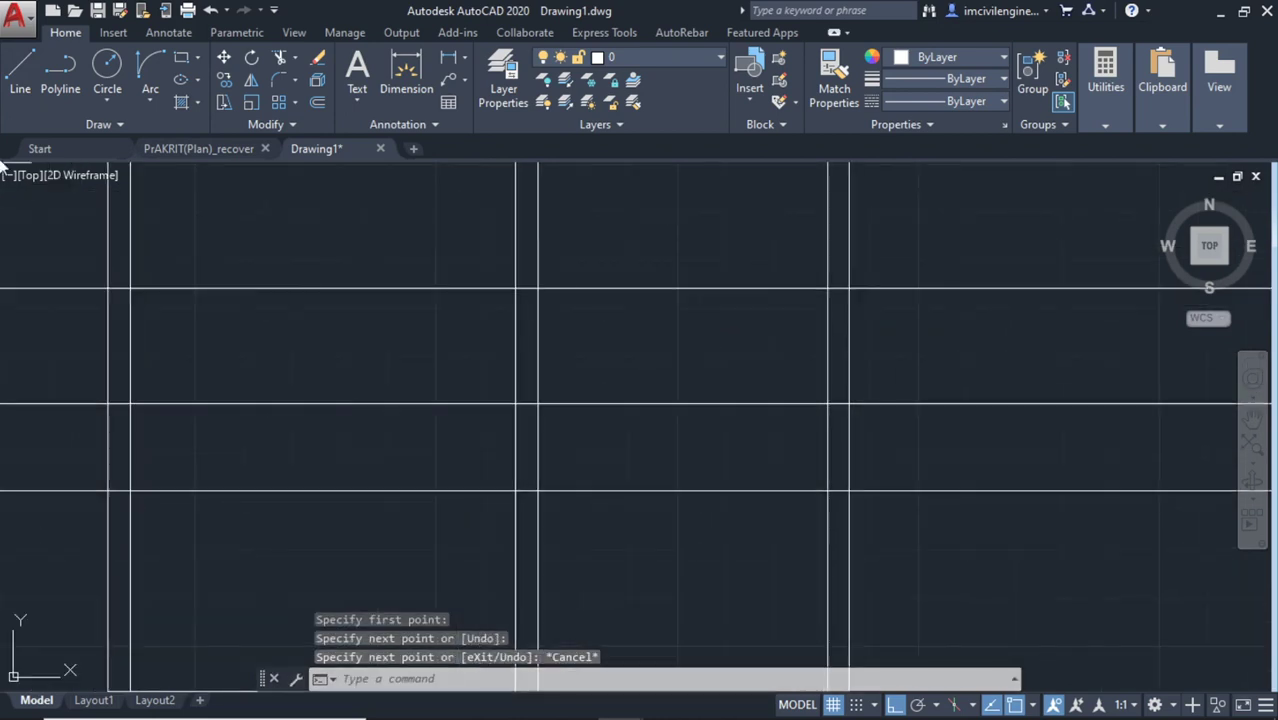
pyautogui.click(27, 90)
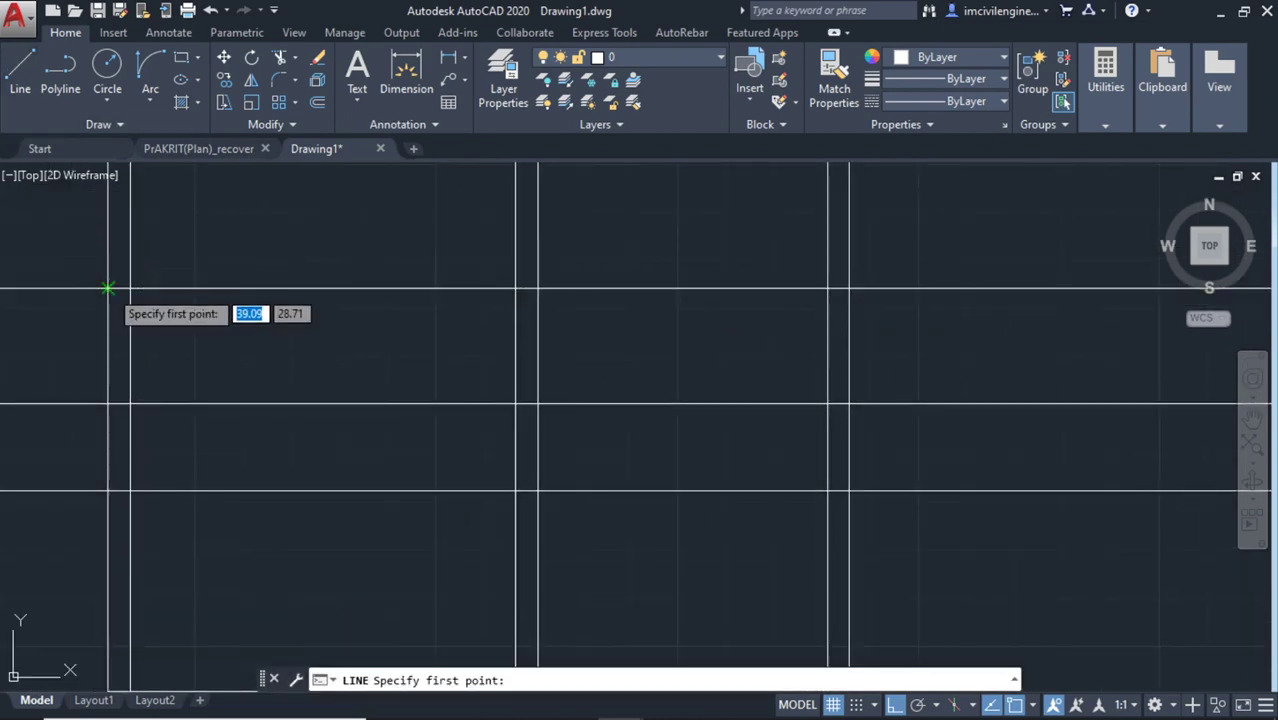
pyautogui.click(108, 241)
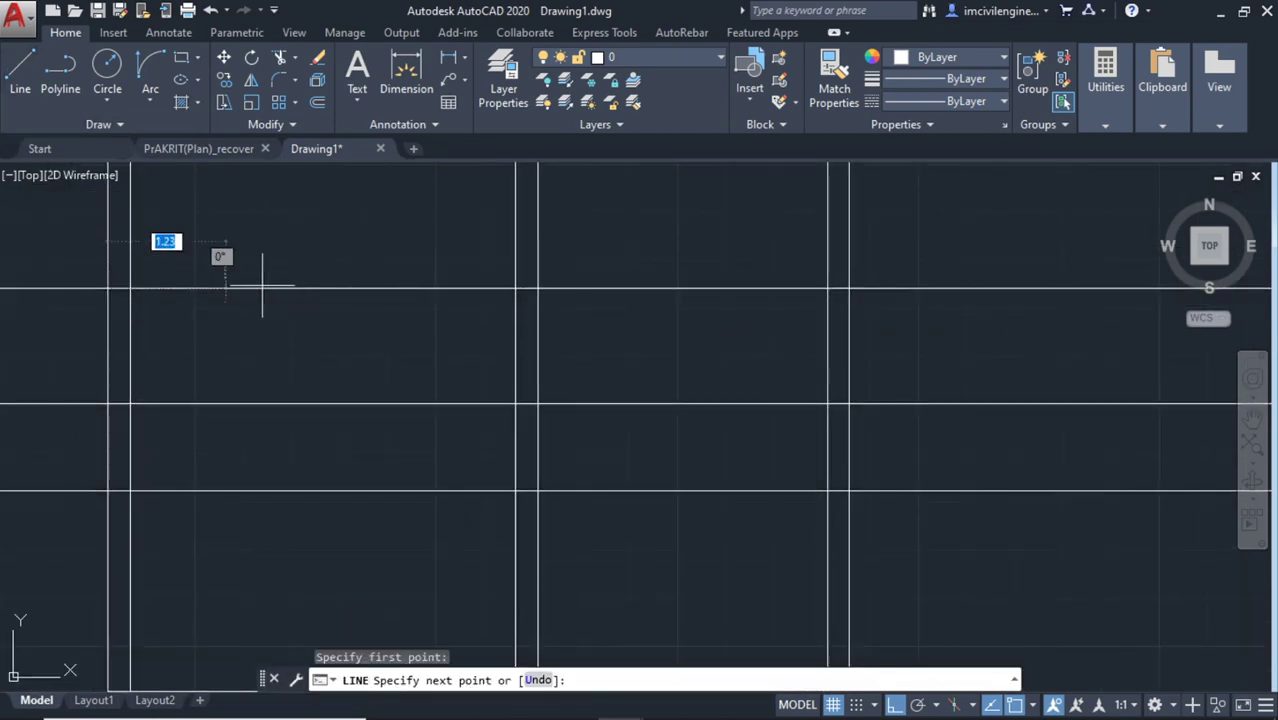
pyautogui.click(848, 288)
pyautogui.press('Escape')
# Window-select the three long horizontal guide lines and erase them
pyautogui.scroll(-5, 861, 303)
pyautogui.click(901, 249)
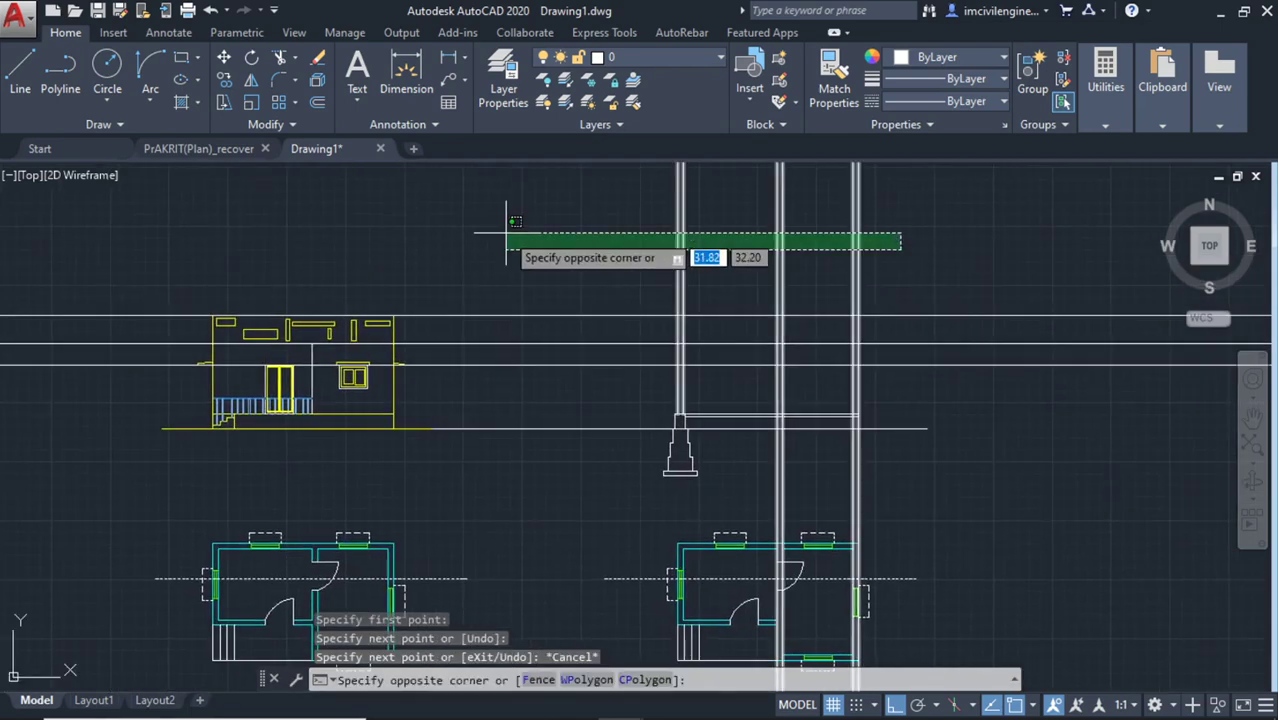
pyautogui.press('Escape')
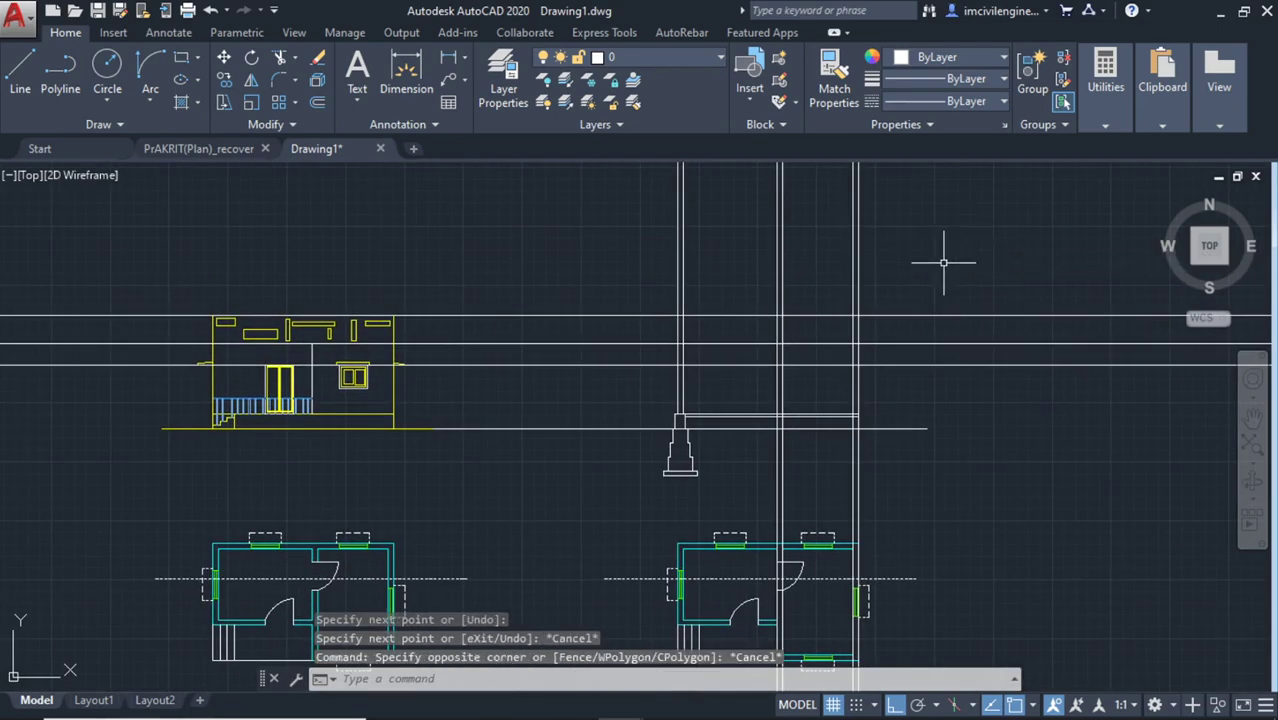
pyautogui.scroll(2, 837, 366)
pyautogui.click(402, 434)
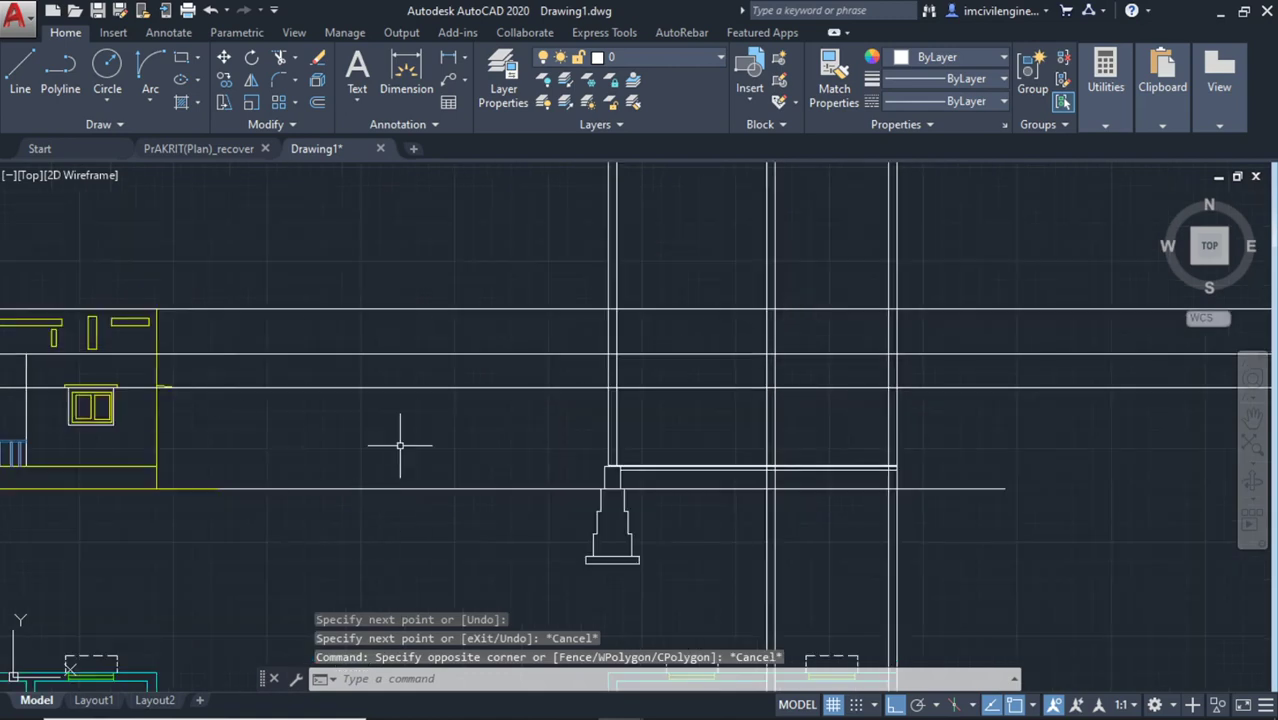
pyautogui.click(275, 194)
pyautogui.press('Delete')
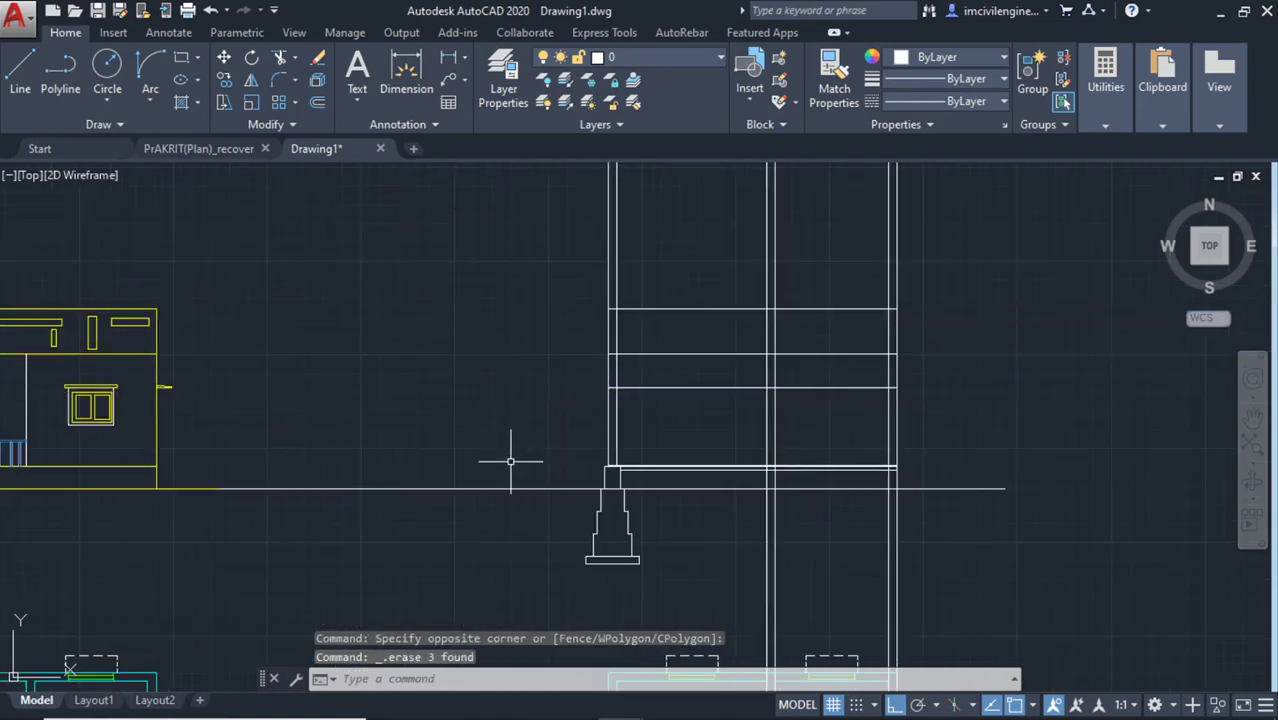
# Pan and zoom across the plans and footing, then centre on the elevation's ground line
pyautogui.moveTo(510, 462); pyautogui.dragTo(345, 320, button='middle')
pyautogui.moveTo(460, 270); pyautogui.dragTo(473, 332, button='middle')
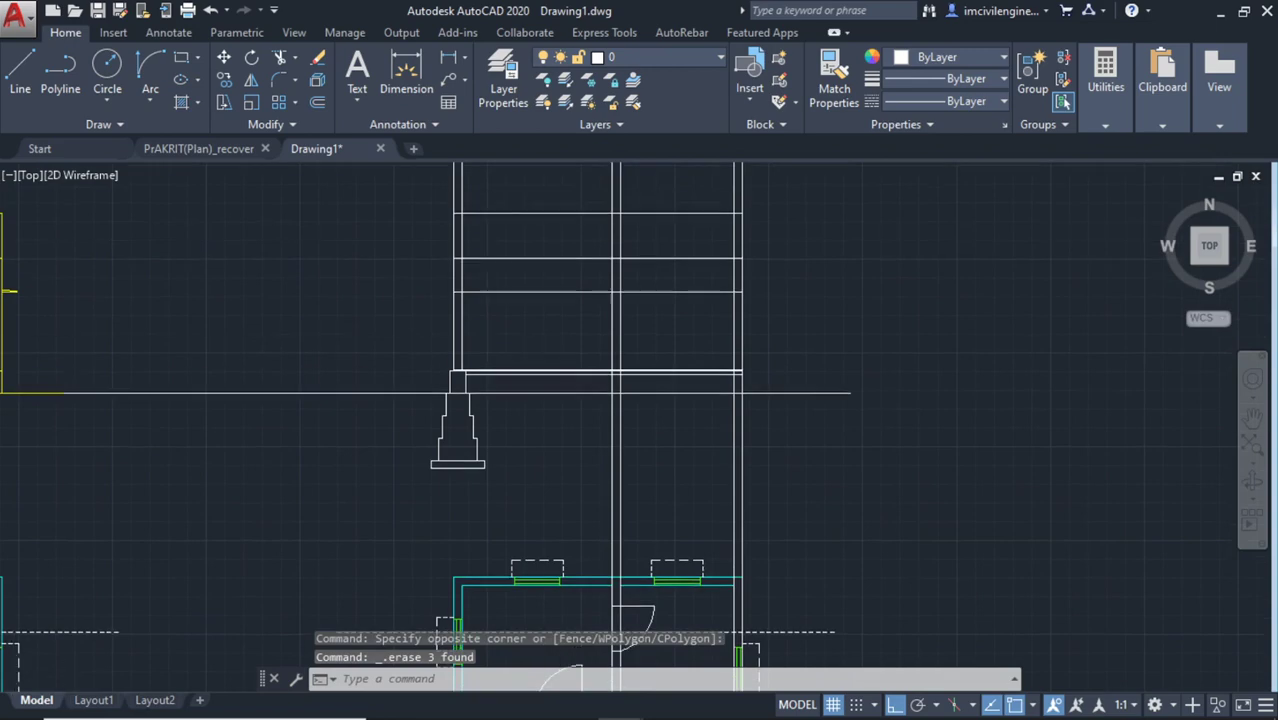
pyautogui.scroll(4, 496, 268)
pyautogui.scroll(-5, 486, 358)
pyautogui.moveTo(505, 422); pyautogui.dragTo(463, 237, button='middle')
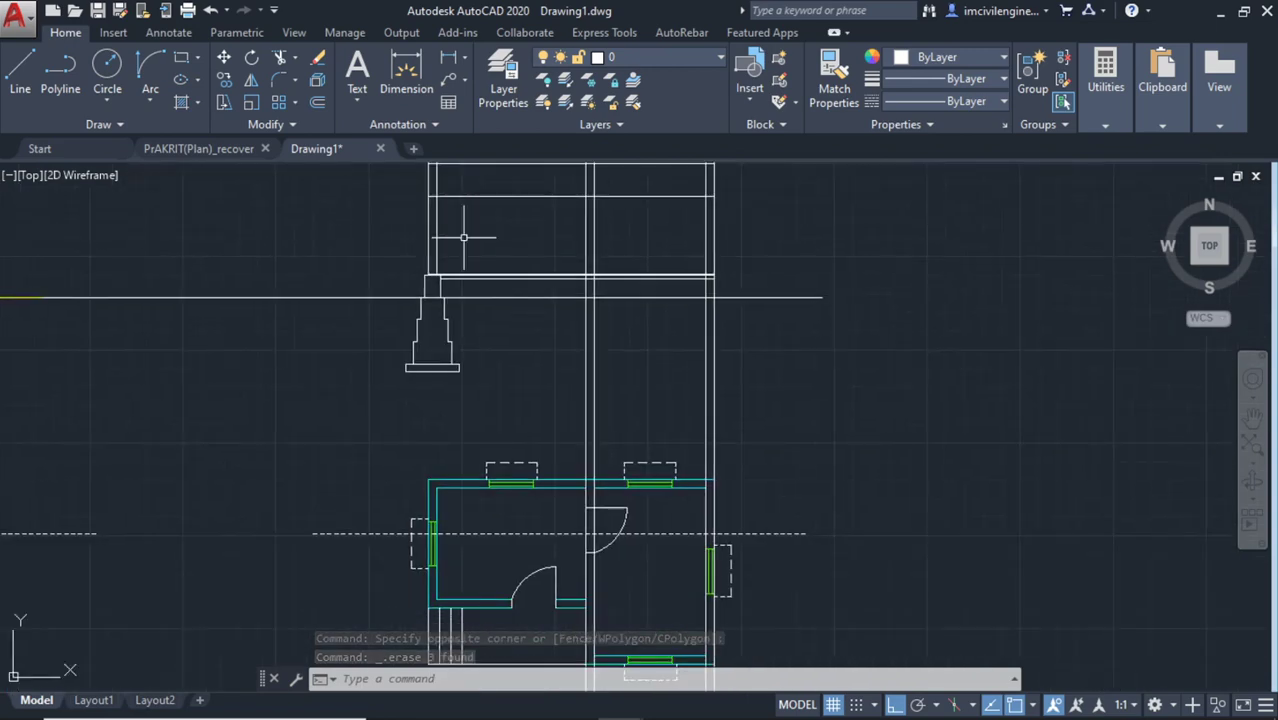
pyautogui.scroll(2, 417, 538)
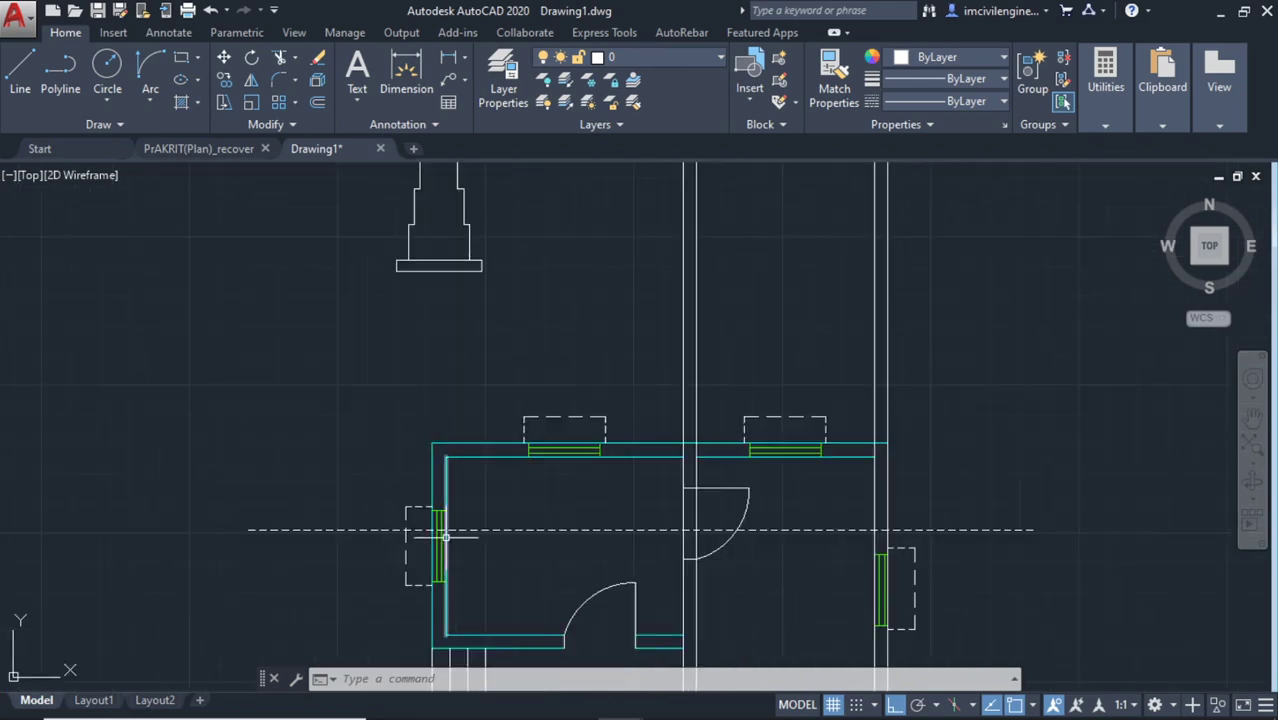
pyautogui.moveTo(475, 333); pyautogui.dragTo(499, 528, button='middle')
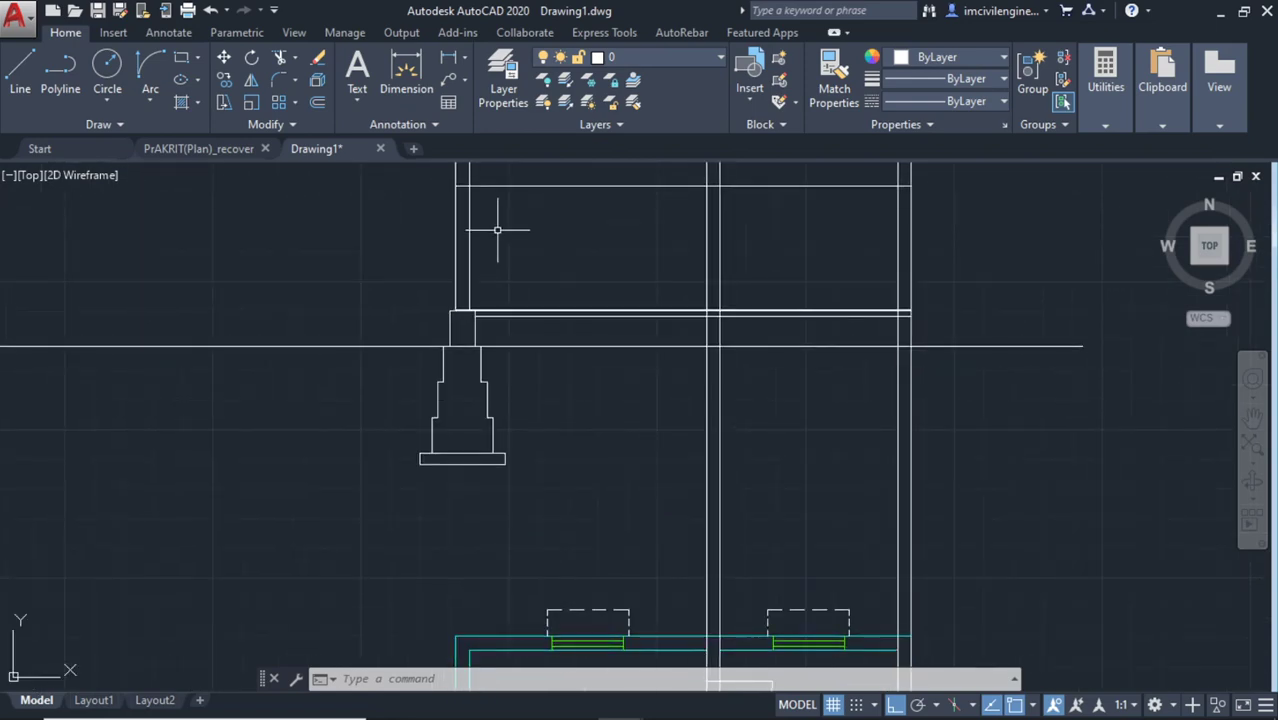
pyautogui.scroll(-4, 485, 285)
pyautogui.scroll(-2, 482, 267)
pyautogui.moveTo(312, 319); pyautogui.dragTo(356, 323, button='middle')
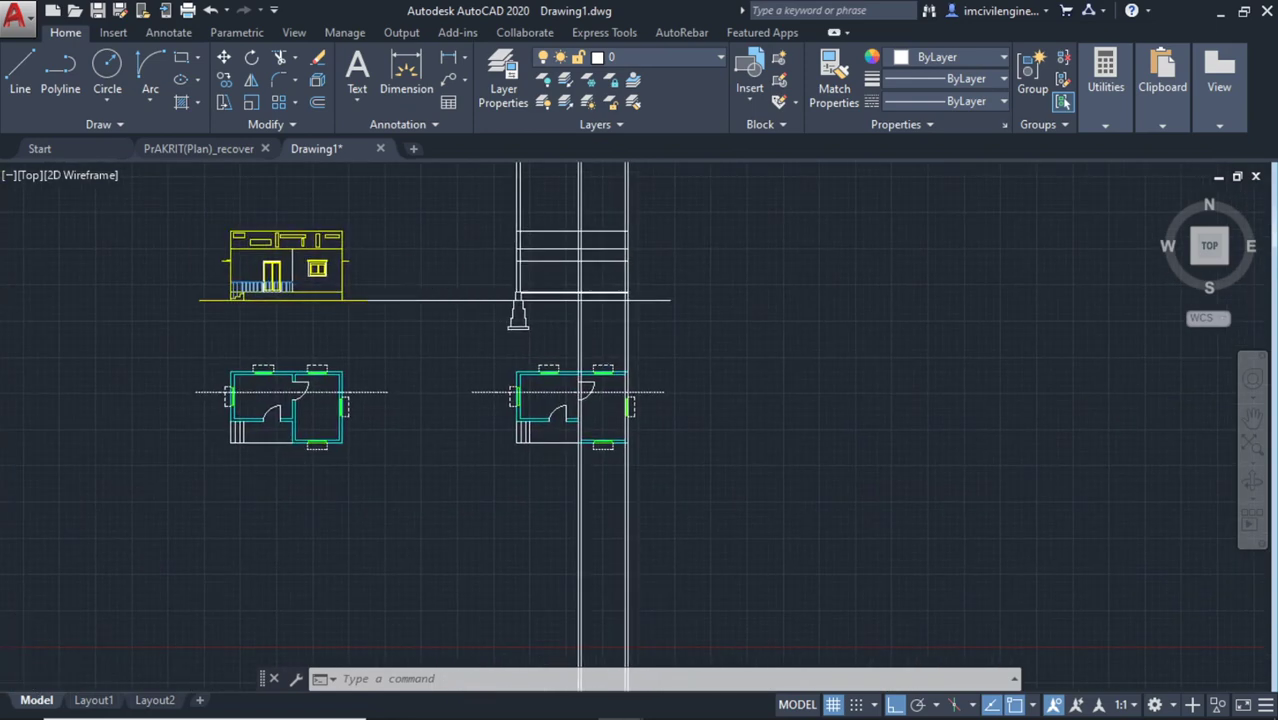
pyautogui.scroll(4, 356, 323)
# Place a horizontal construction line through the elevation window at window level
pyautogui.click(88, 124)
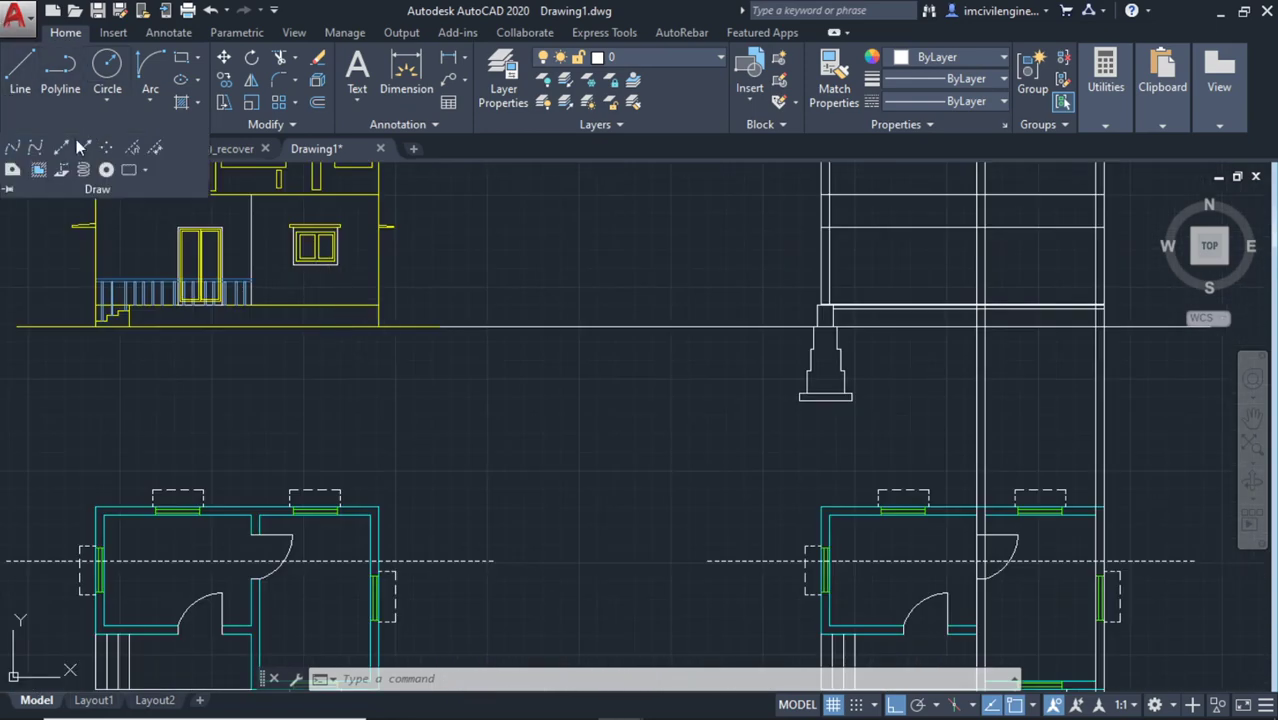
pyautogui.click(68, 152)
pyautogui.scroll(3, 343, 278)
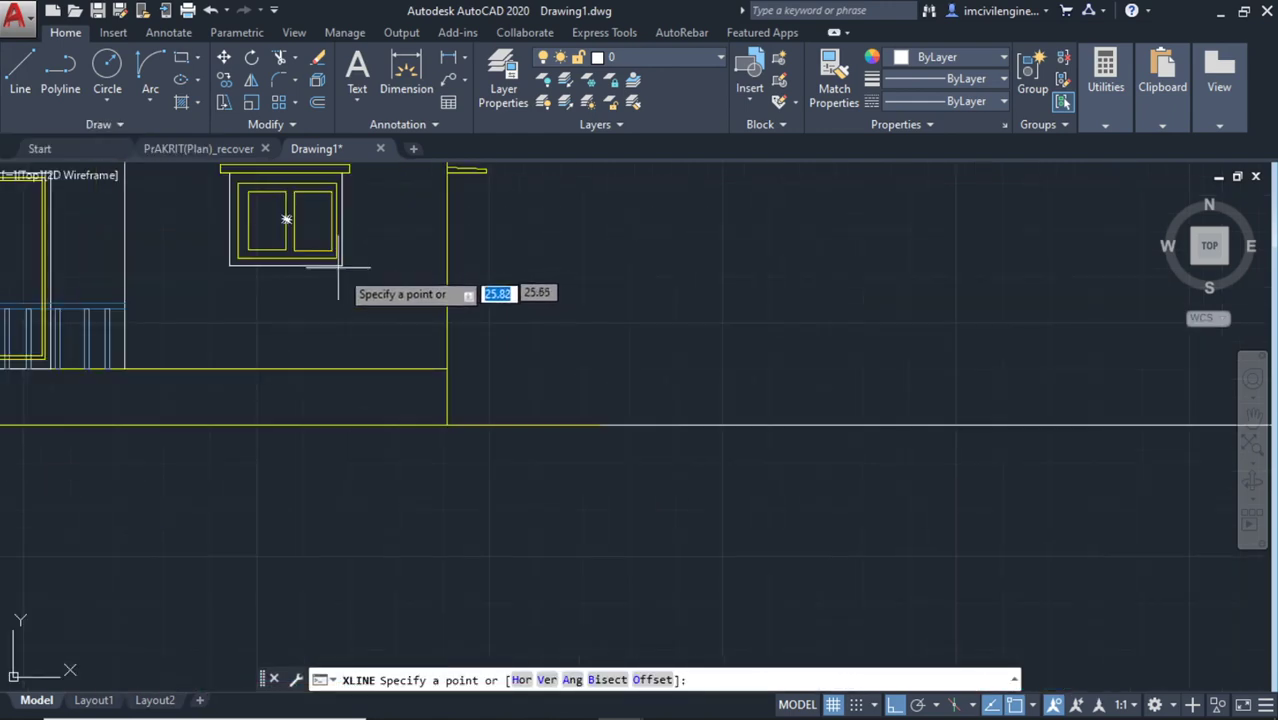
pyautogui.click(340, 265)
pyautogui.click(890, 283)
pyautogui.press('Escape')
# Draw two short vertical opening lines inside the left wall's thickness down to window level
pyautogui.scroll(-3, 890, 283)
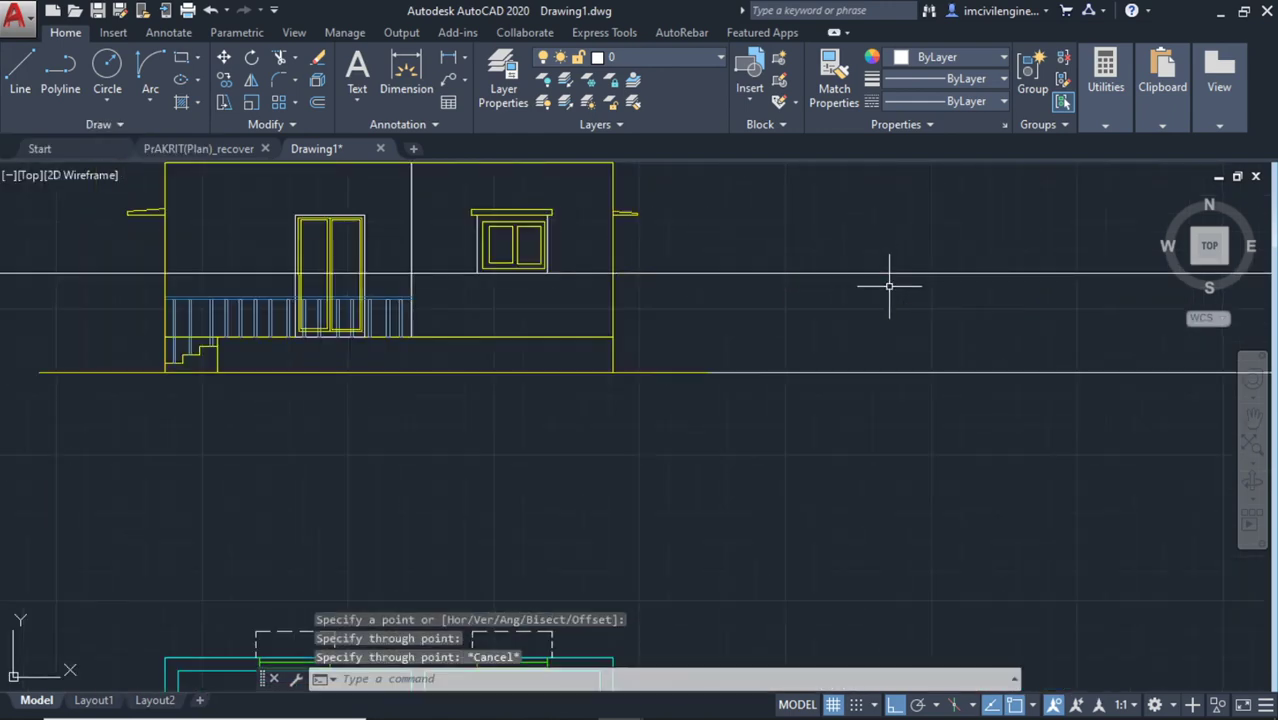
pyautogui.scroll(-3, 607, 333)
pyautogui.moveTo(607, 333); pyautogui.dragTo(351, 333, button='middle')
pyautogui.scroll(7, 598, 323)
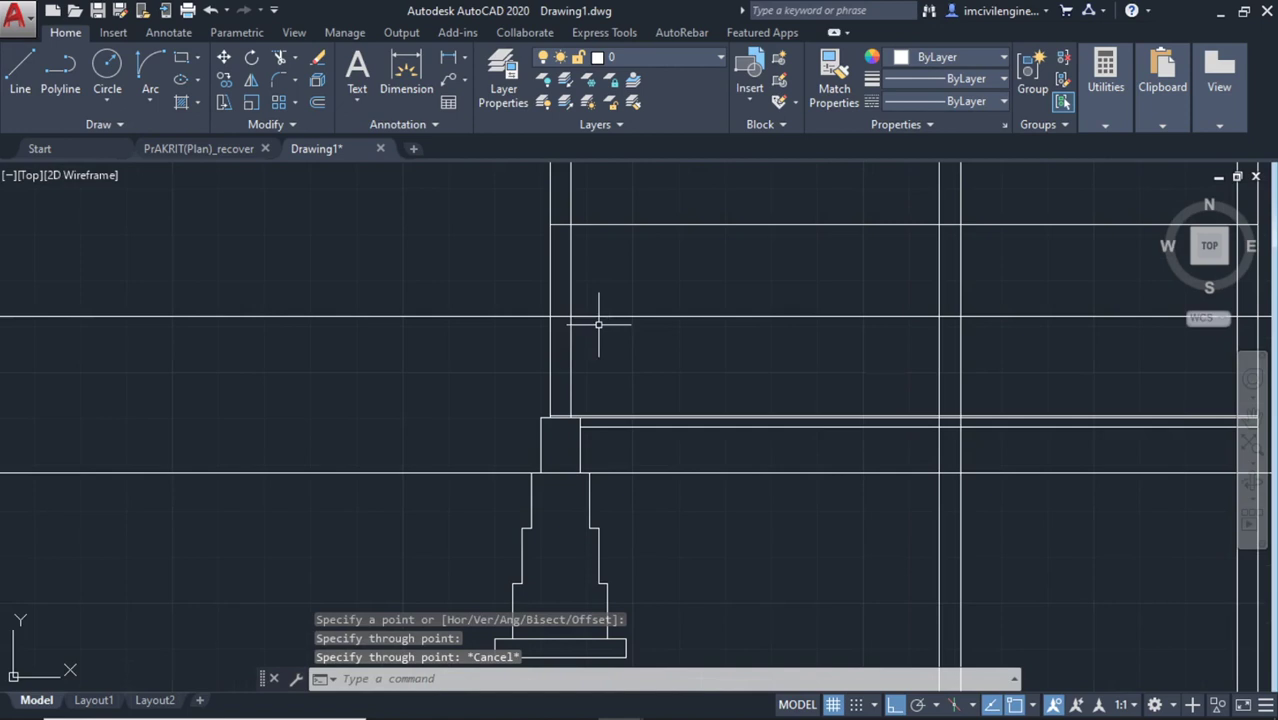
pyautogui.click(17, 82)
pyautogui.scroll(2, 568, 275)
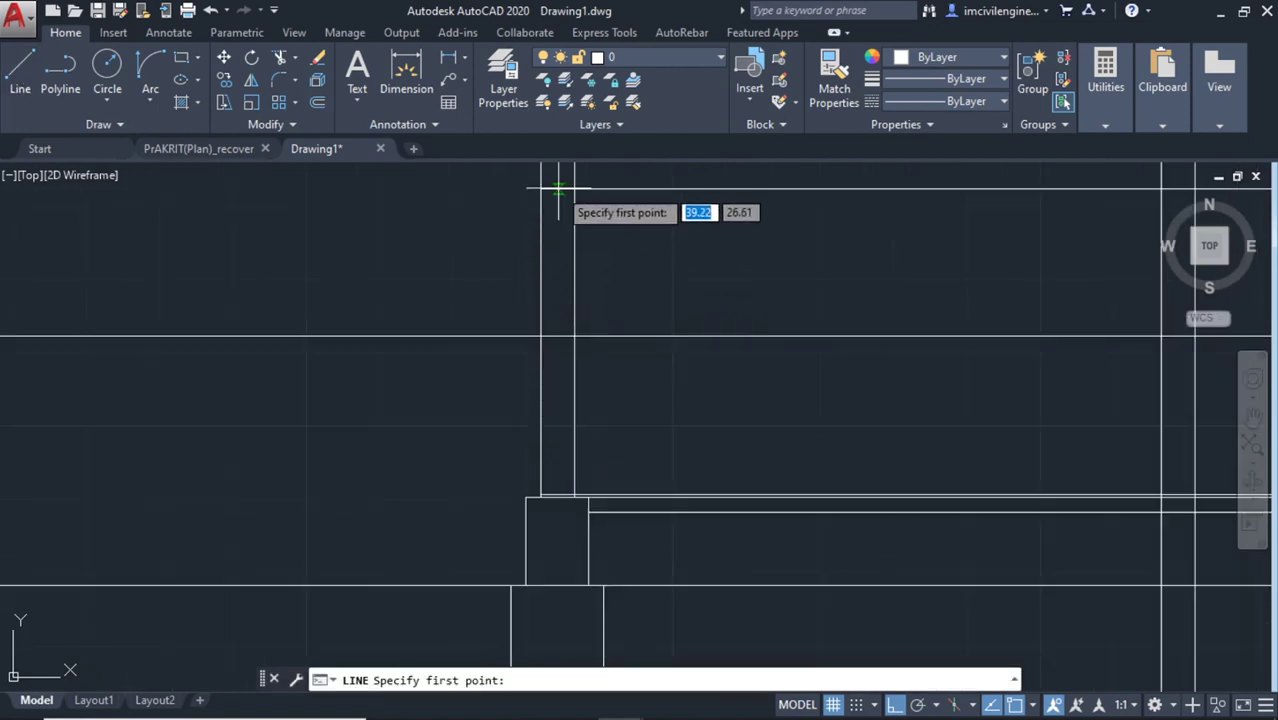
pyautogui.scroll(2, 558, 188)
pyautogui.click(552, 190)
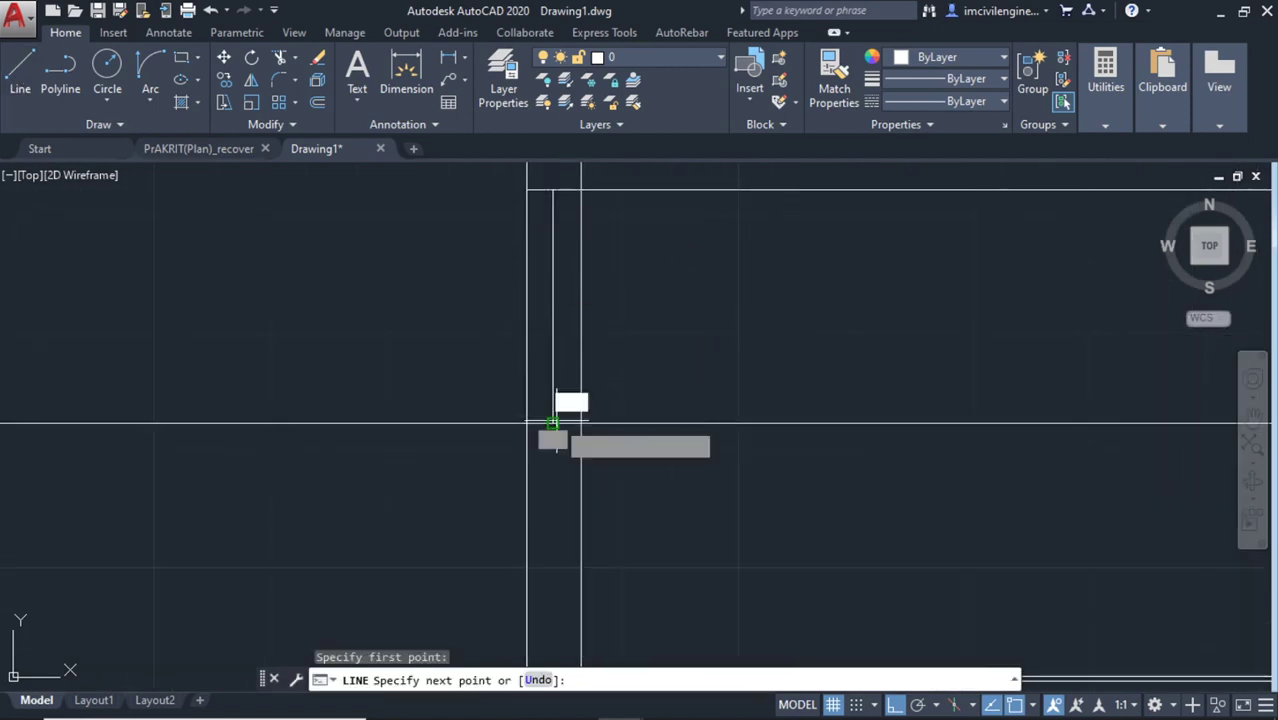
pyautogui.click(552, 423)
pyautogui.press('Escape')
pyautogui.press('space')
pyautogui.click(552, 190)
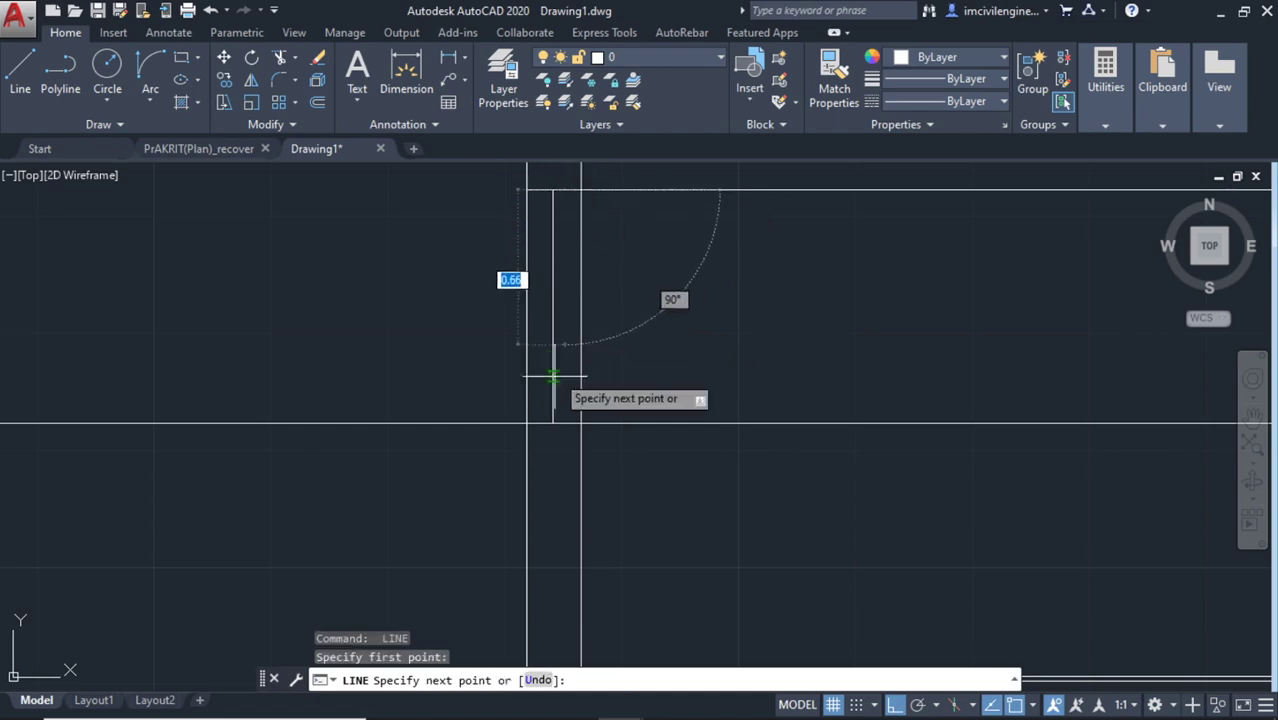
pyautogui.click(566, 423)
pyautogui.press('Escape')
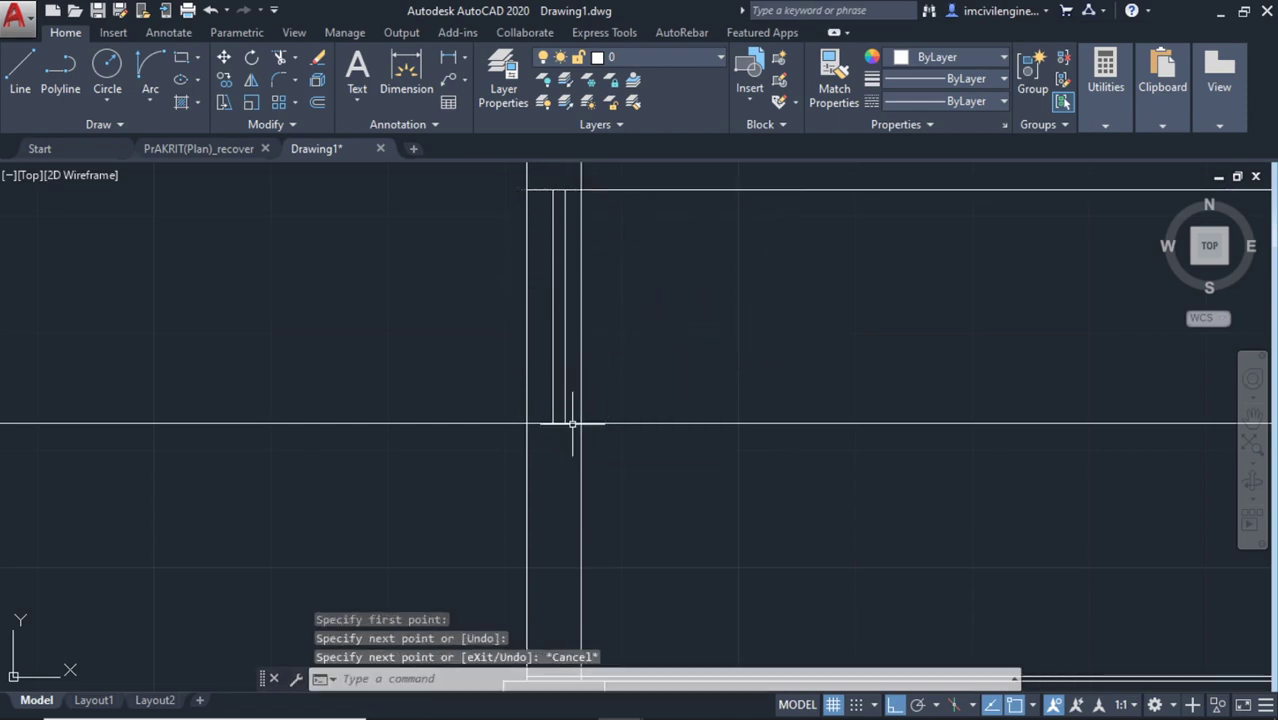
# Draw a horizontal line across the left wall from its outer face to its inner face
pyautogui.scroll(-1, 630, 293)
pyautogui.scroll(-1, 644, 405)
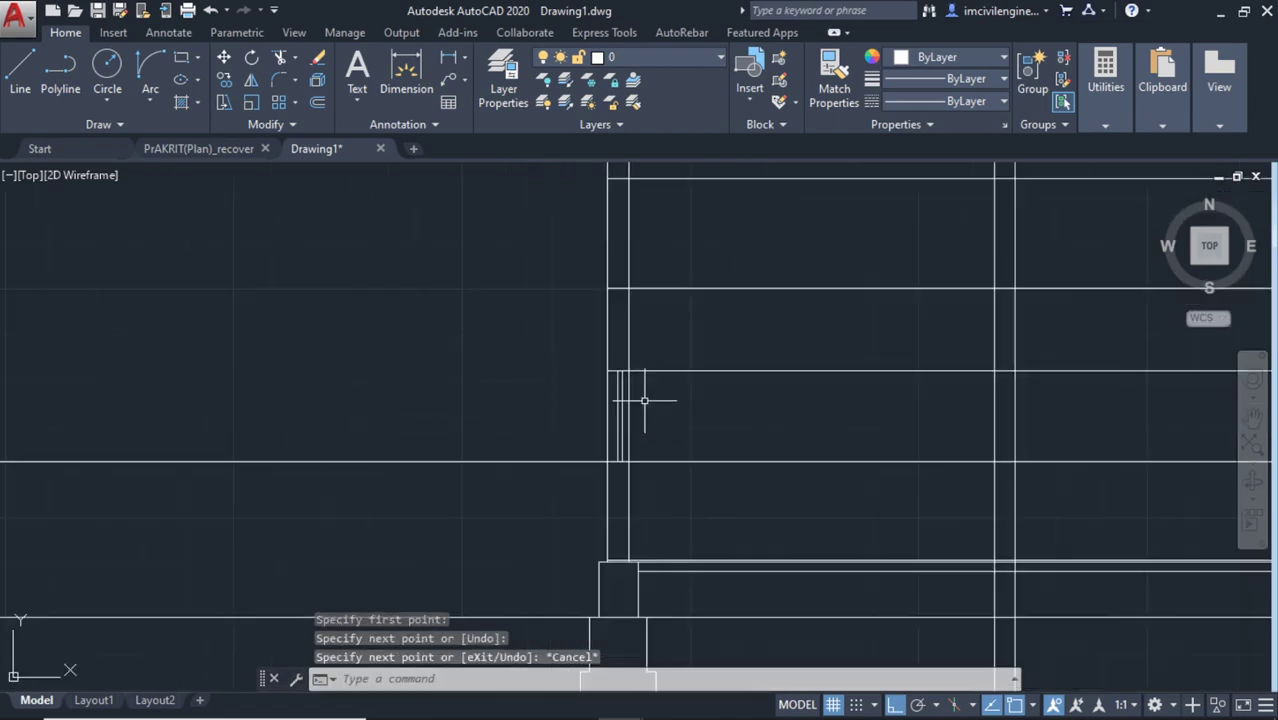
pyautogui.scroll(-1, 644, 400)
pyautogui.scroll(-1, 839, 404)
pyautogui.scroll(2, 837, 403)
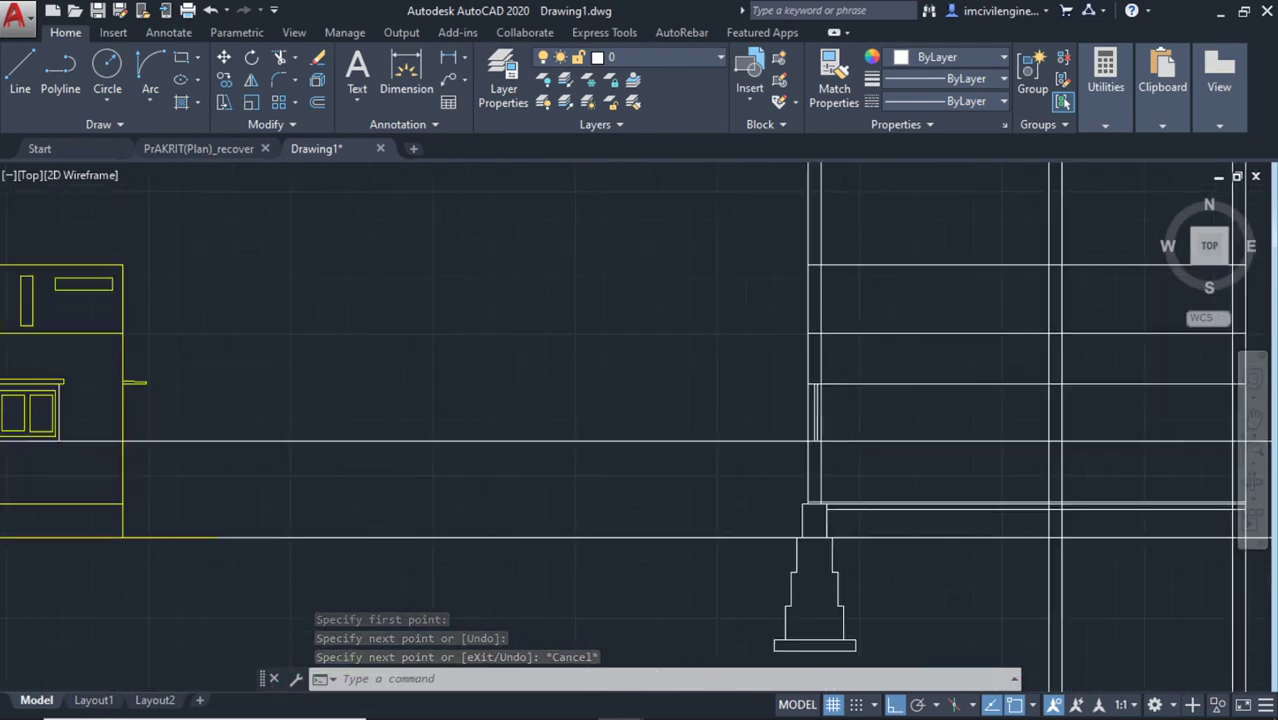
pyautogui.scroll(2, 835, 400)
pyautogui.moveTo(417, 392); pyautogui.dragTo(474, 391, button='middle')
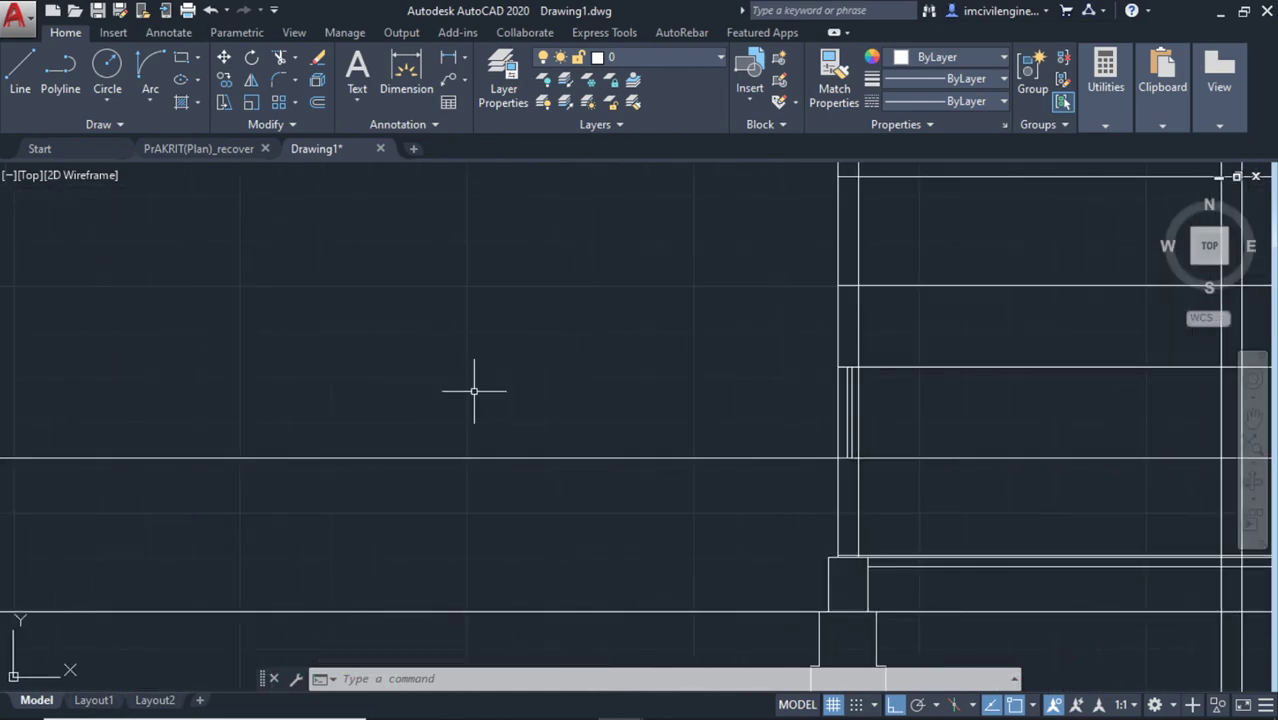
pyautogui.scroll(5, 943, 428)
pyautogui.scroll(1, 850, 449)
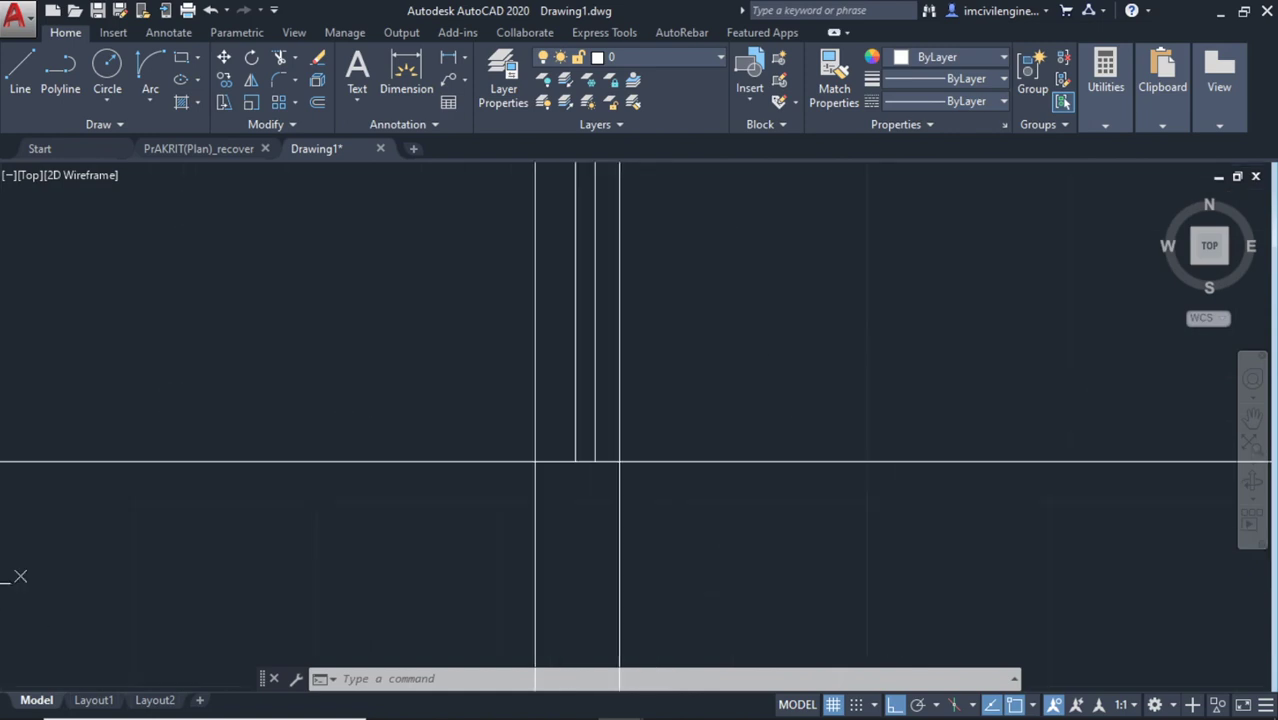
pyautogui.click(16, 90)
pyautogui.scroll(4, 583, 482)
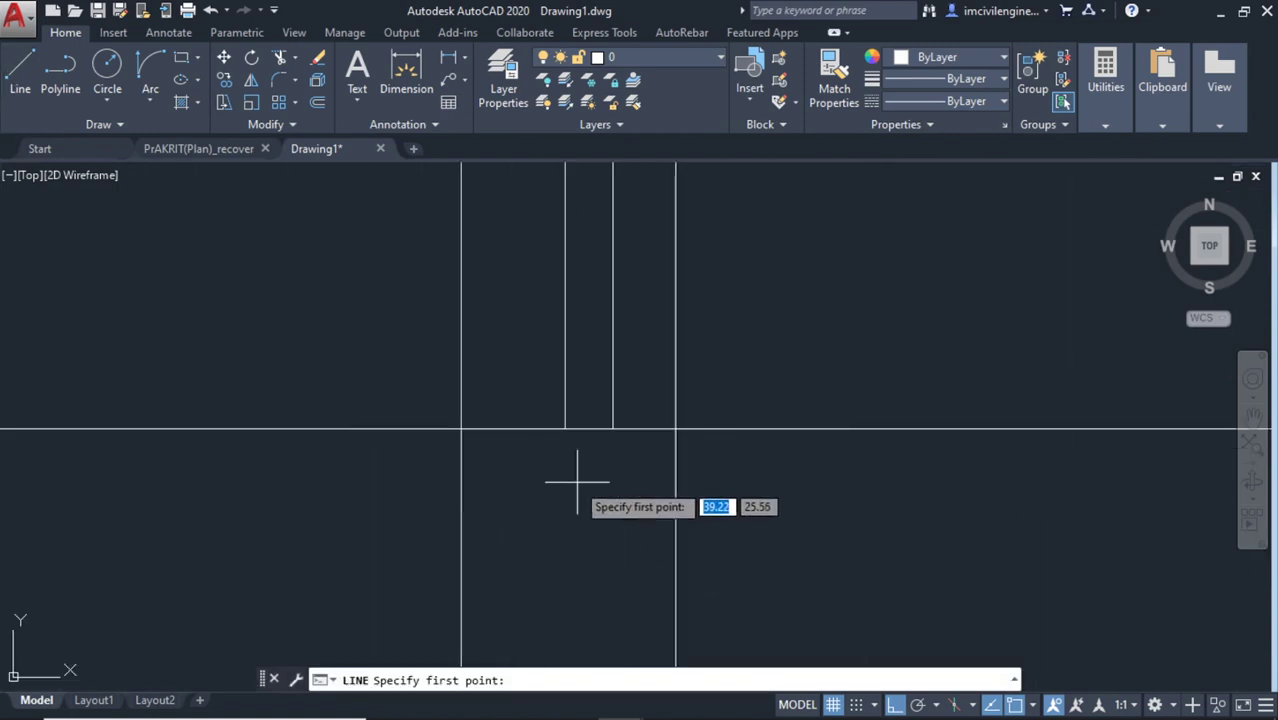
pyautogui.click(460, 450)
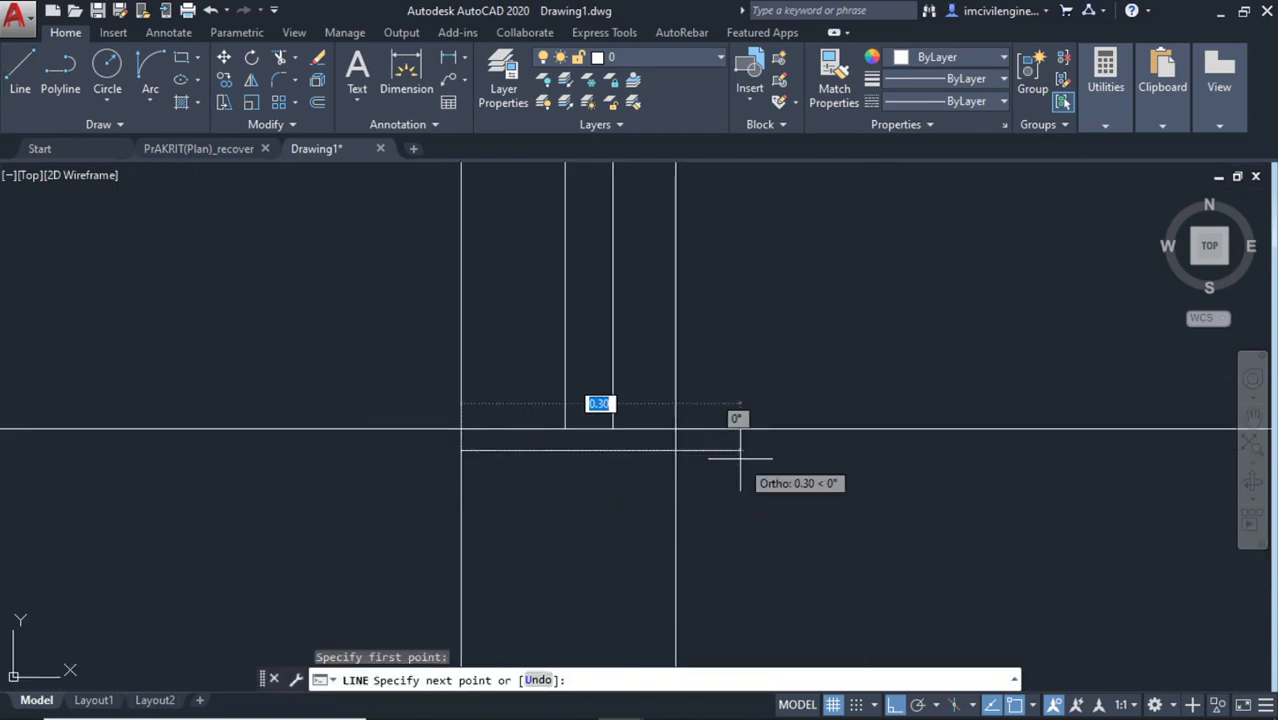
pyautogui.click(672, 450)
pyautogui.press('Escape')
# Draw a second horizontal line across the wall thickness higher up the wall
pyautogui.moveTo(684, 319); pyautogui.dragTo(644, 316, button='middle')
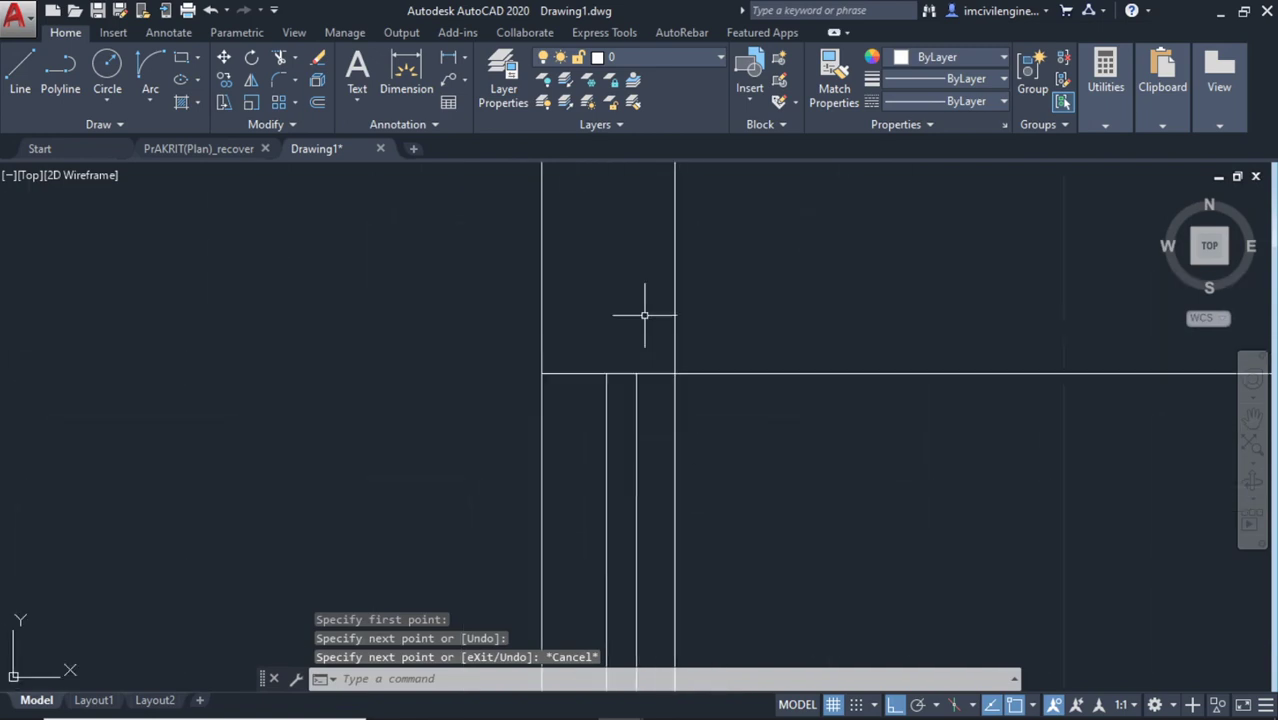
pyautogui.press('Return')
pyautogui.click(542, 353)
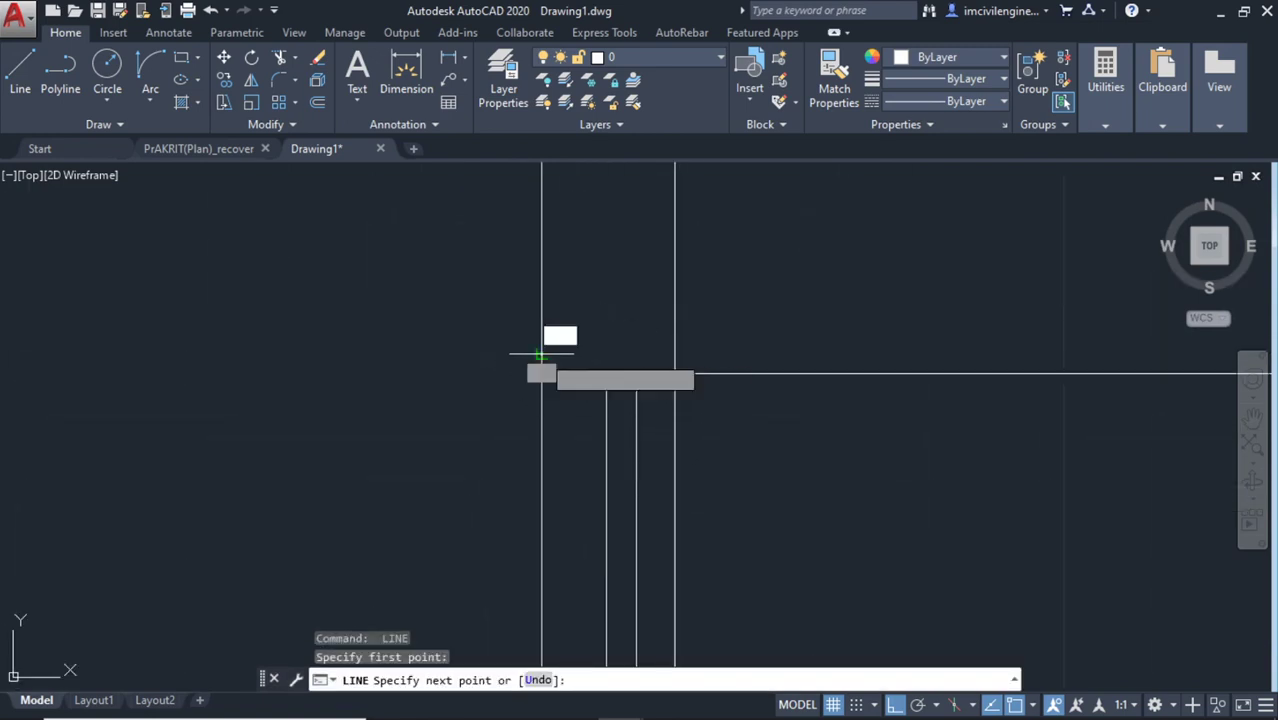
pyautogui.click(672, 353)
pyautogui.press('Return')
pyautogui.scroll(-2, 742, 380)
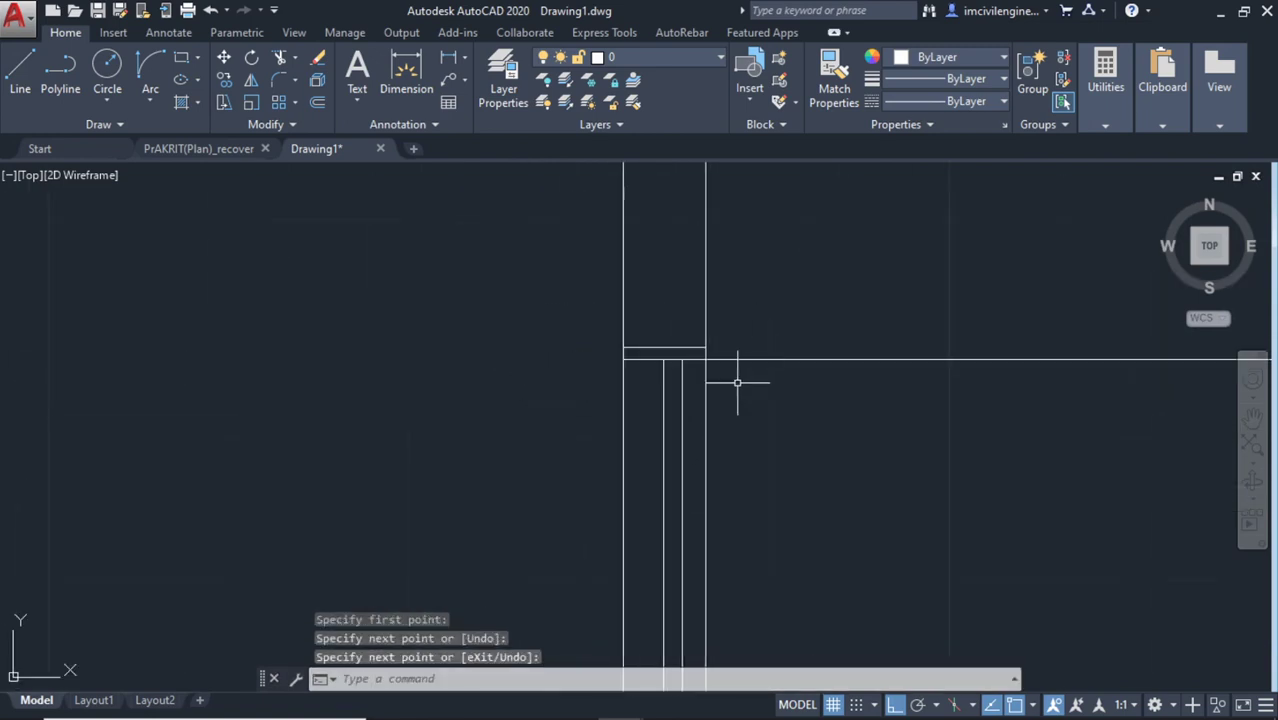
pyautogui.scroll(-2, 685, 452)
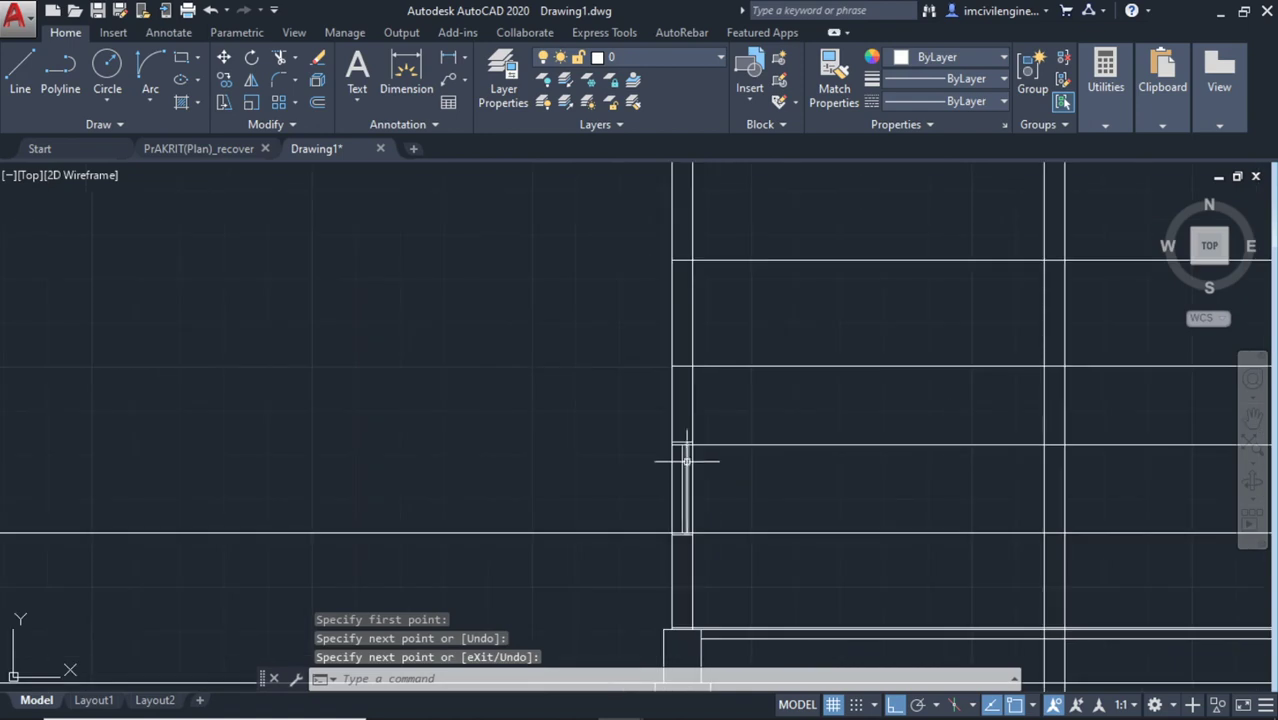
# Draw the sunshade: horizontal projection out from the wall, thin vertical edge, sloping line back
pyautogui.click(25, 100)
pyautogui.scroll(2, 652, 430)
pyautogui.click(652, 444)
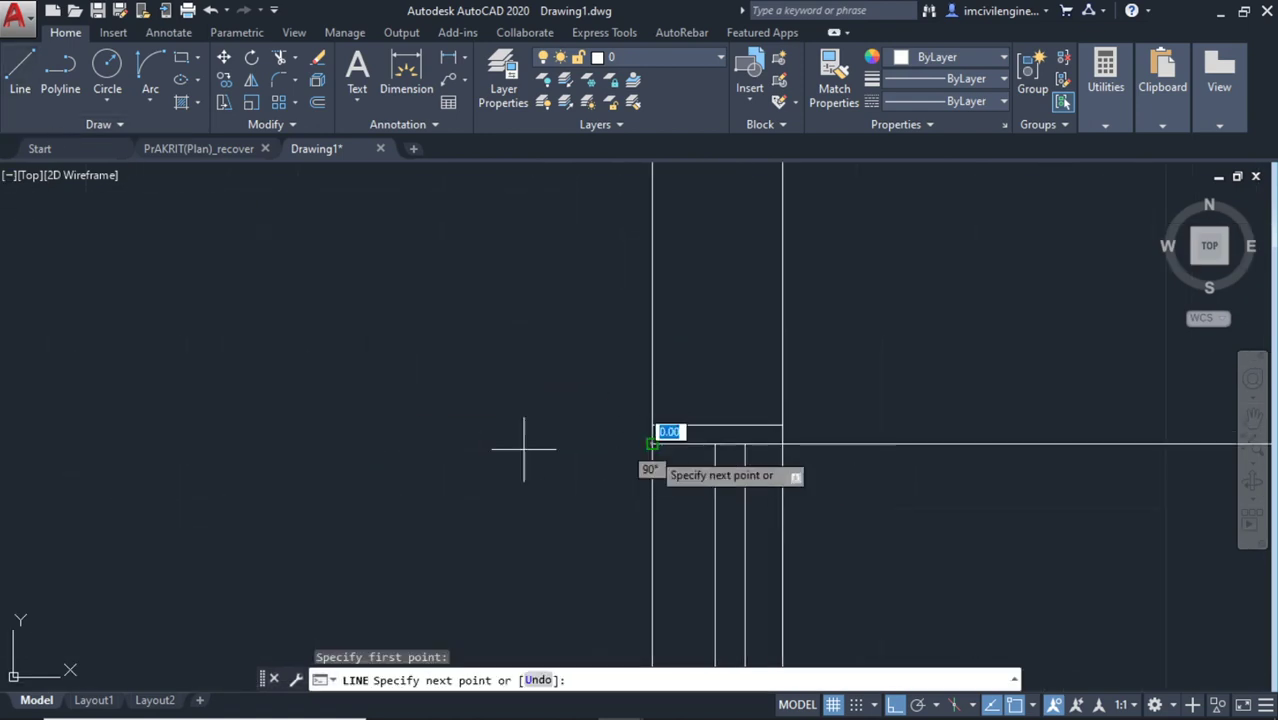
pyautogui.scroll(2, 530, 455)
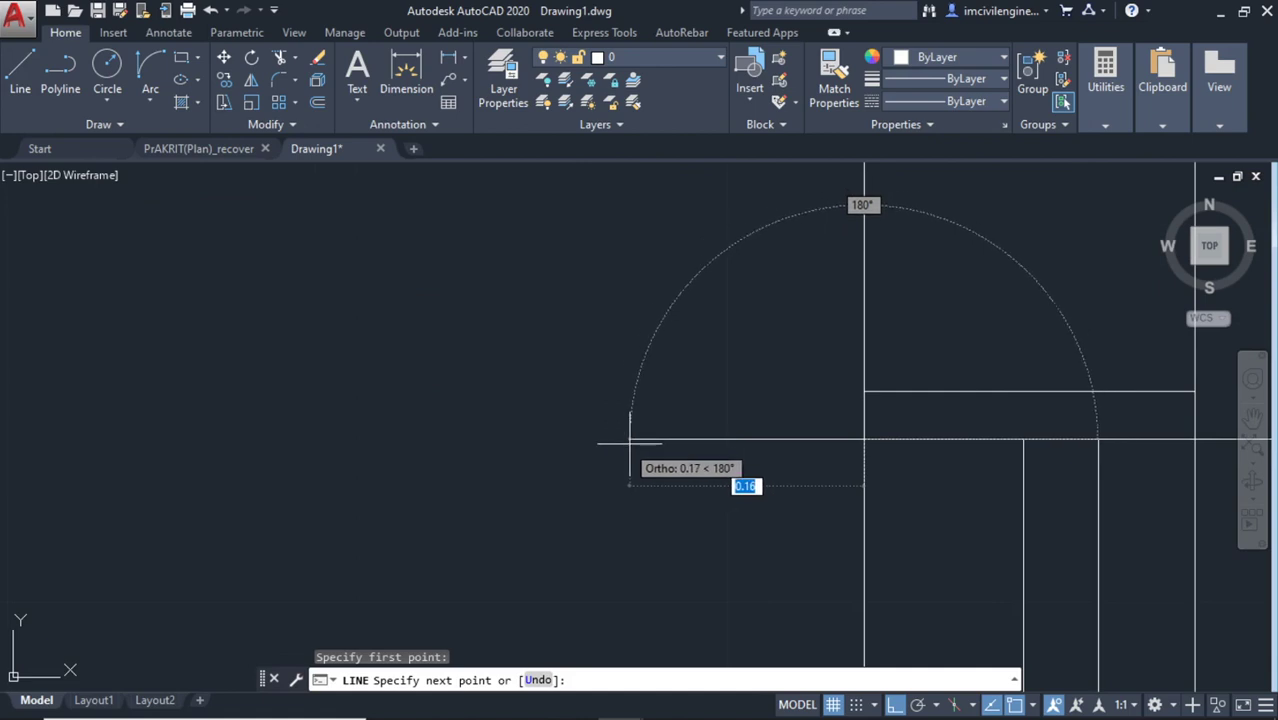
pyautogui.click(630, 440)
pyautogui.scroll(1, 600, 445)
pyautogui.scroll(1, 603, 458)
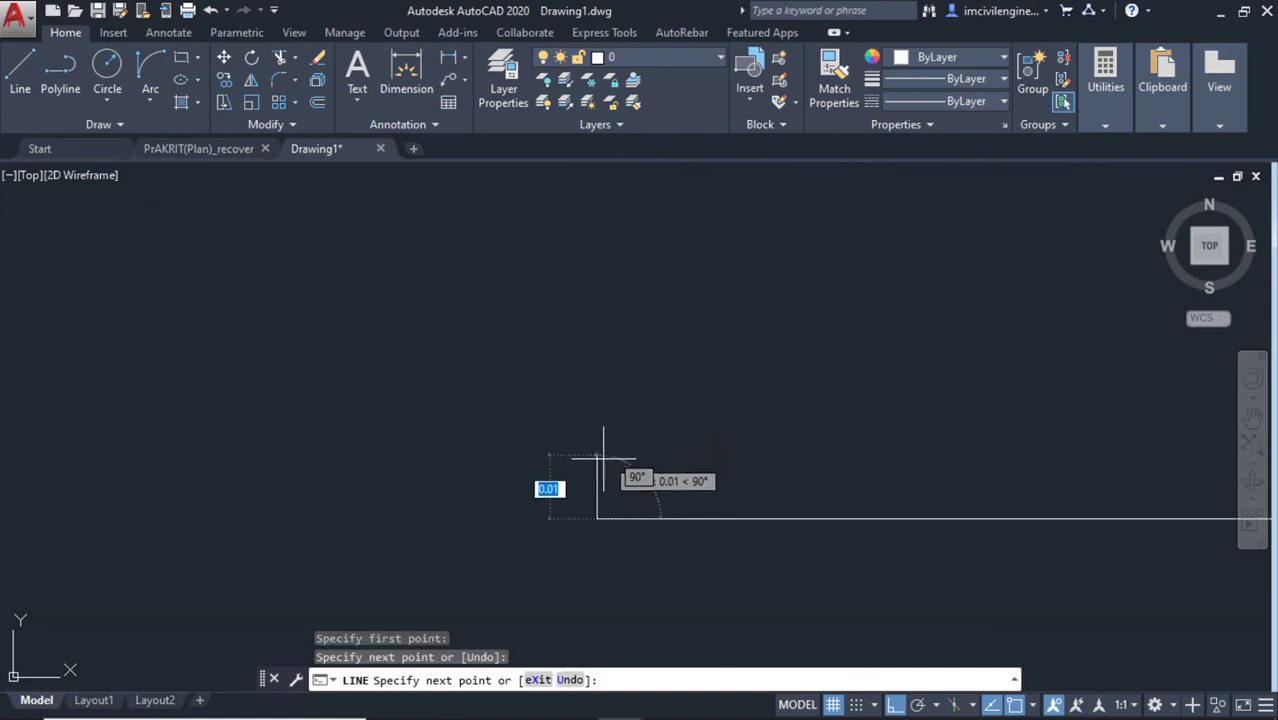
pyautogui.click(597, 461)
pyautogui.moveTo(719, 494); pyautogui.dragTo(915, 453, button='middle')
pyautogui.moveTo(484, 453); pyautogui.dragTo(444, 438, button='middle')
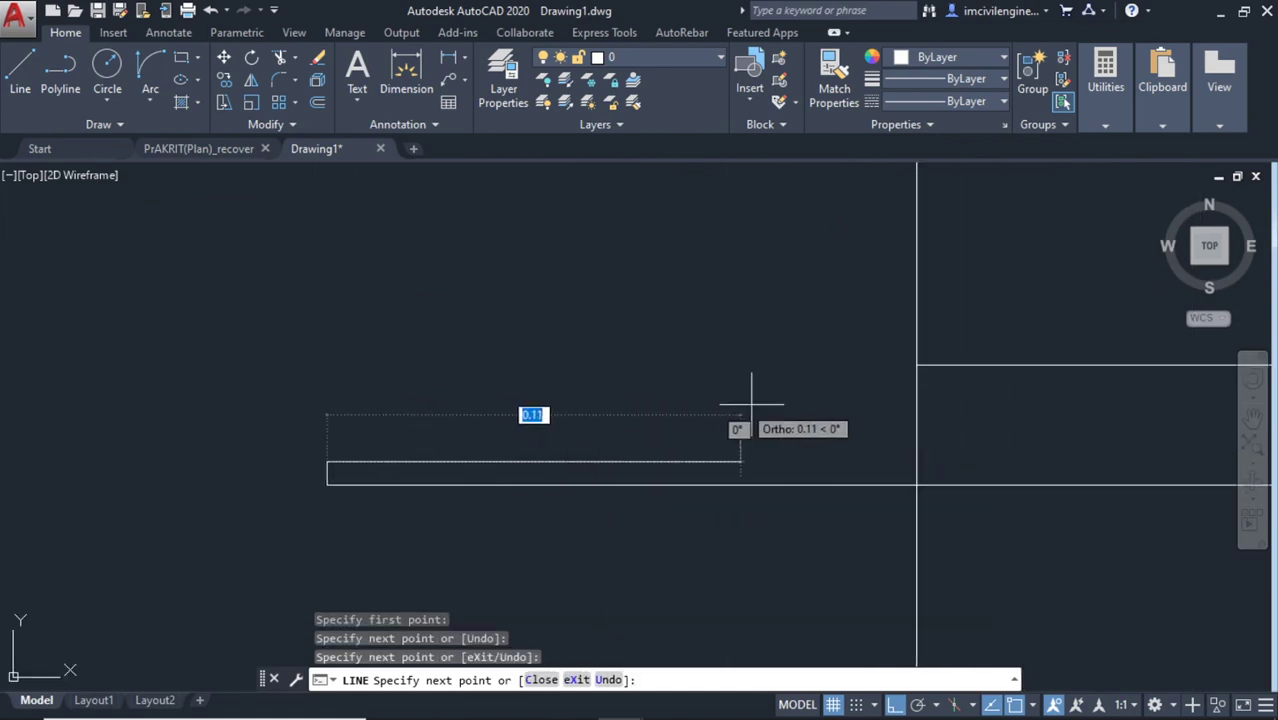
pyautogui.click(916, 362)
pyautogui.scroll(-1, 916, 362)
pyautogui.press('Escape')
# Select the long horizontal construction line at window level and delete it
pyautogui.scroll(-1, 884, 463)
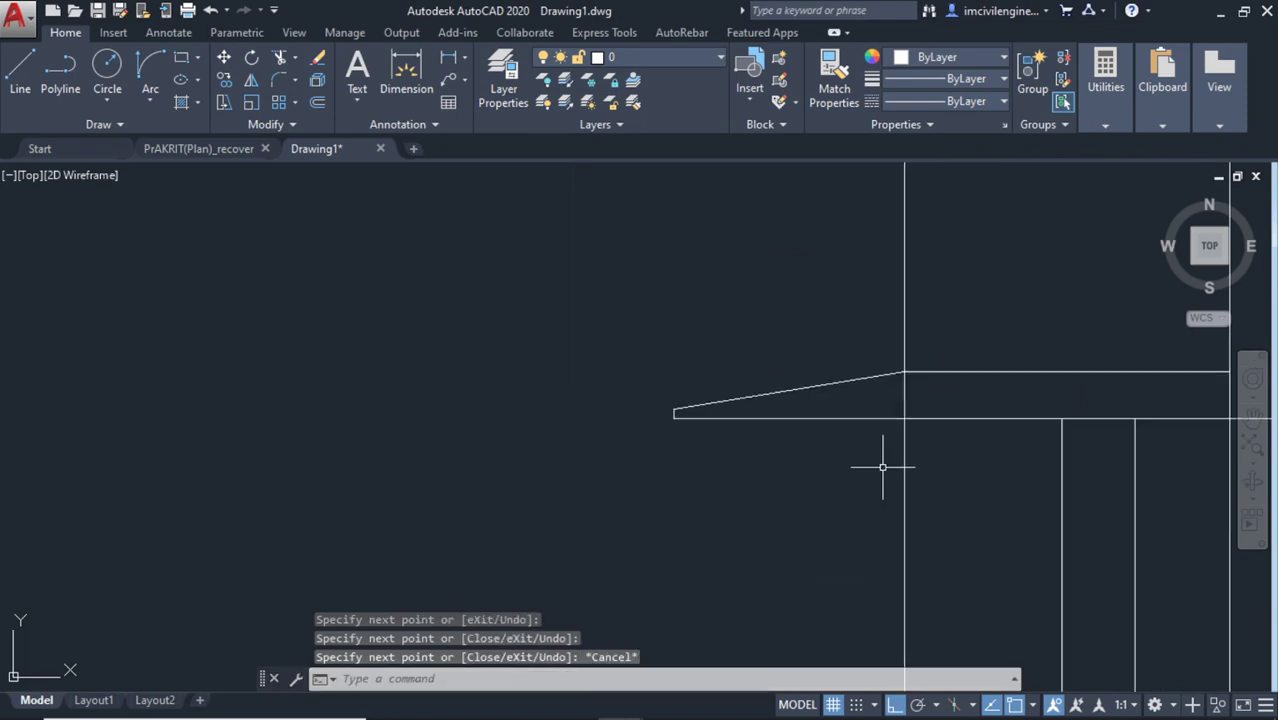
pyautogui.moveTo(884, 463)
pyautogui.mouseDown(button='middle')
pyautogui.moveTo(514, 486)
pyautogui.moveTo(585, 437)
pyautogui.mouseUp(button='middle')
pyautogui.scroll(3, 520, 470)
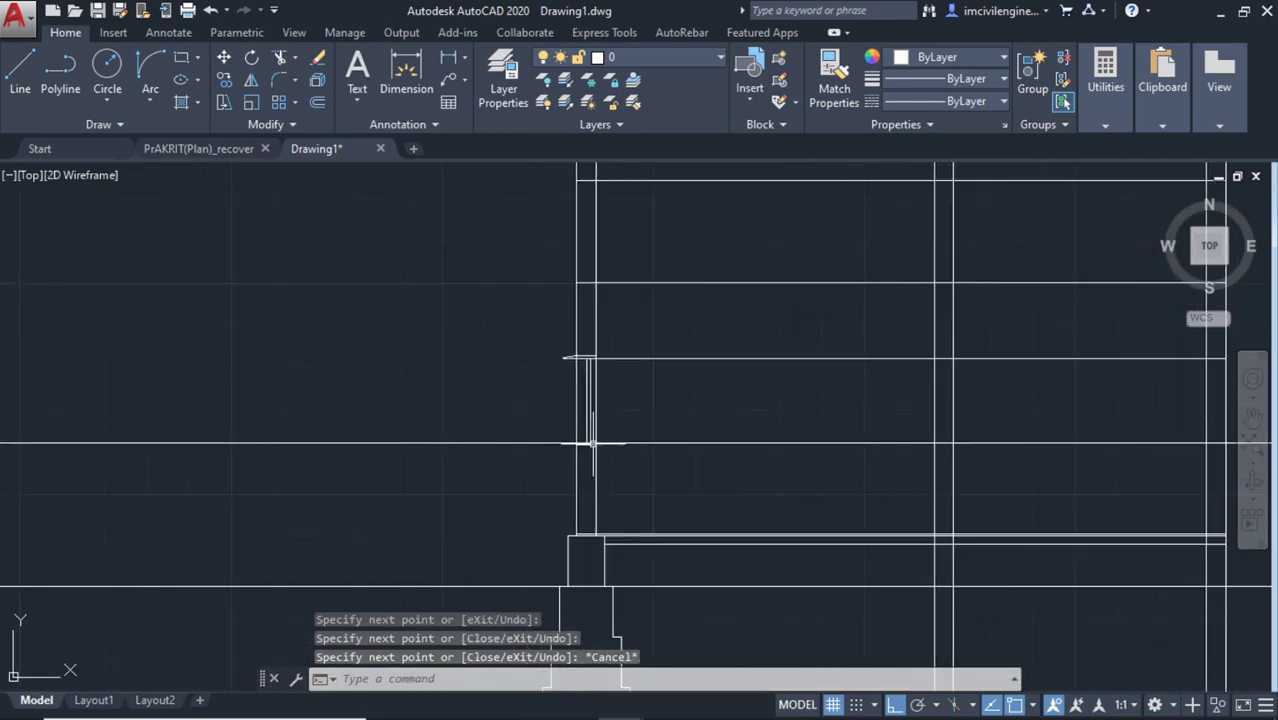
pyautogui.scroll(2, 585, 437)
pyautogui.scroll(-2, 588, 399)
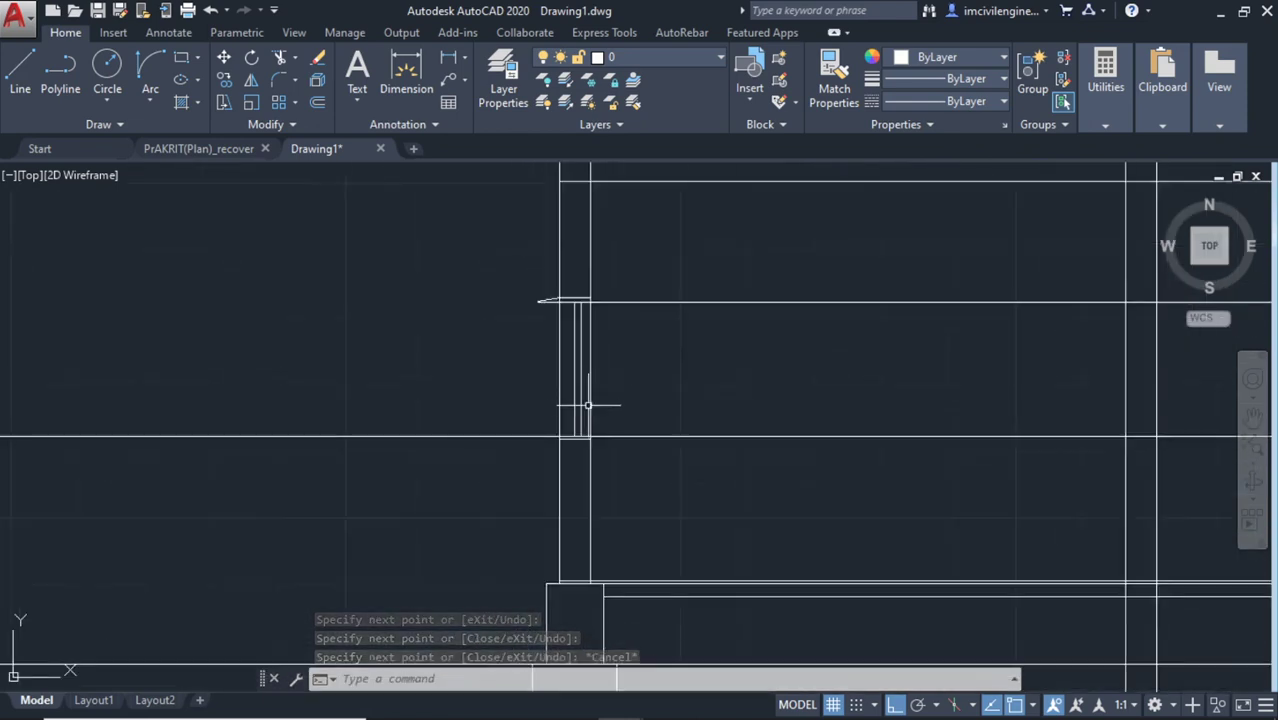
pyautogui.scroll(-2, 585, 399)
pyautogui.moveTo(785, 508); pyautogui.dragTo(502, 468, button='middle')
pyautogui.moveTo(510, 414); pyautogui.dragTo(462, 343)
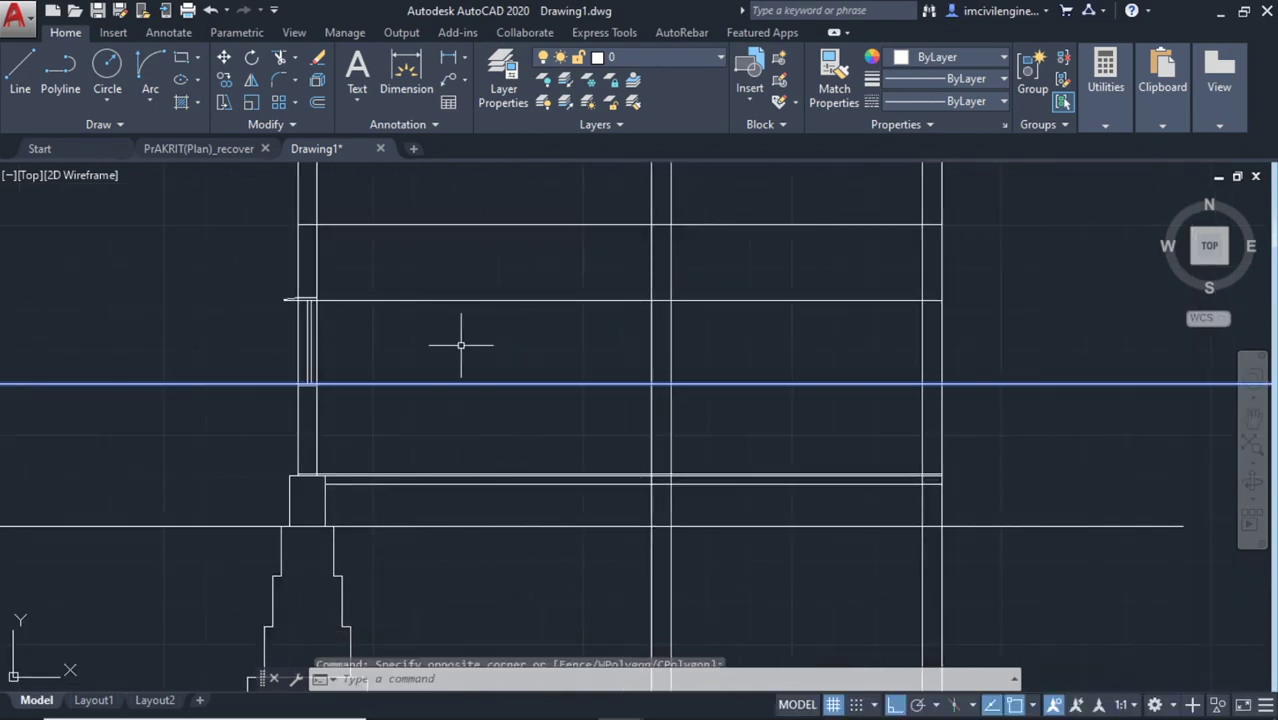
pyautogui.press('Delete')
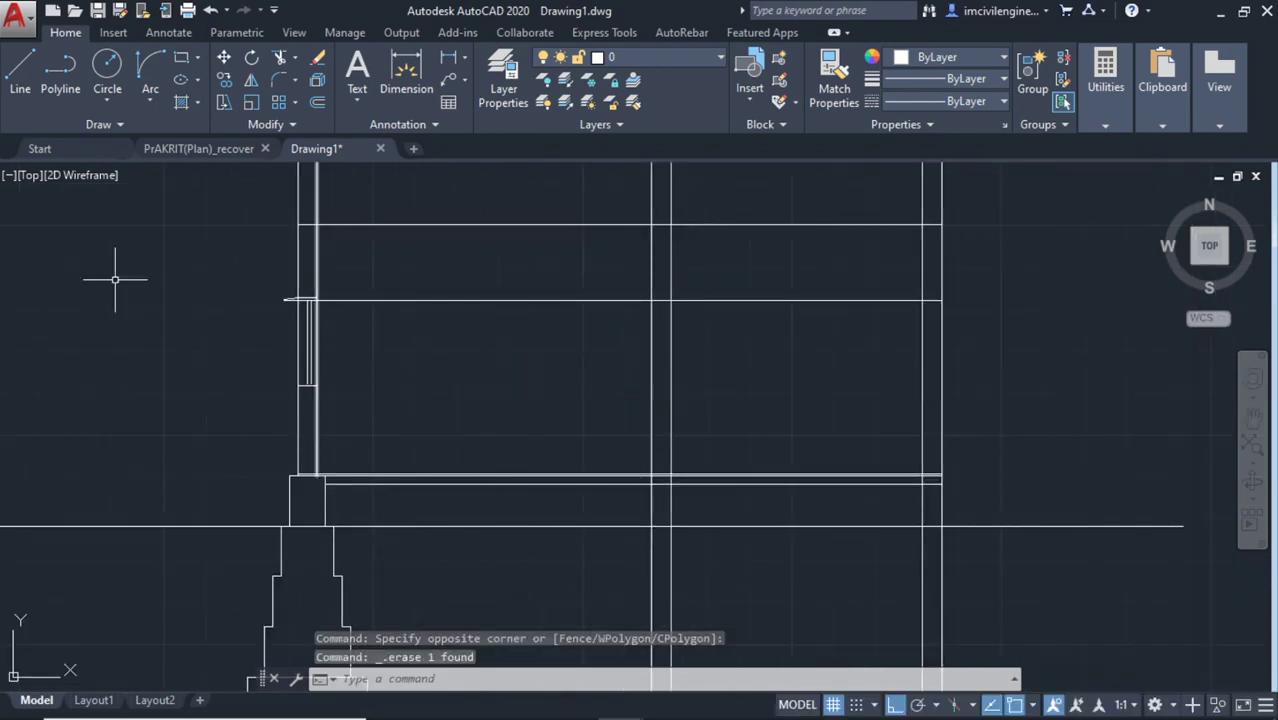
# Start the Line command again for the next section lines
pyautogui.click(18, 86)
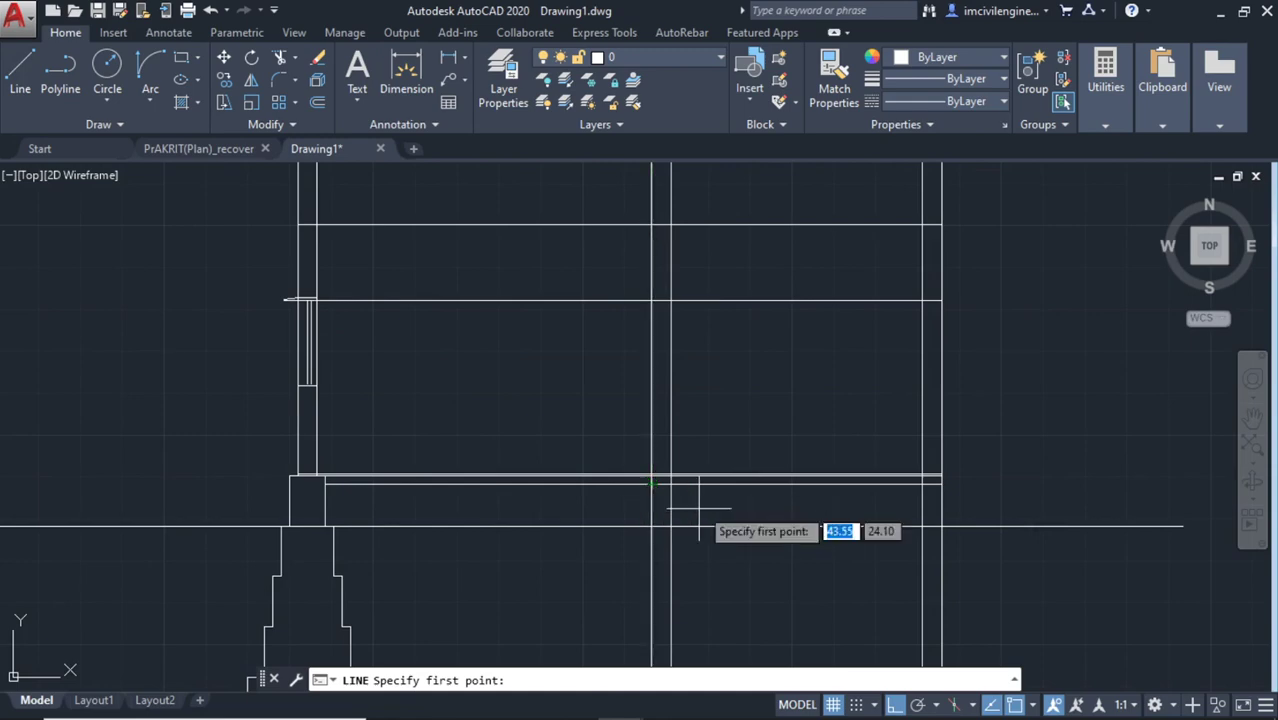
pyautogui.scroll(2, 684, 393)
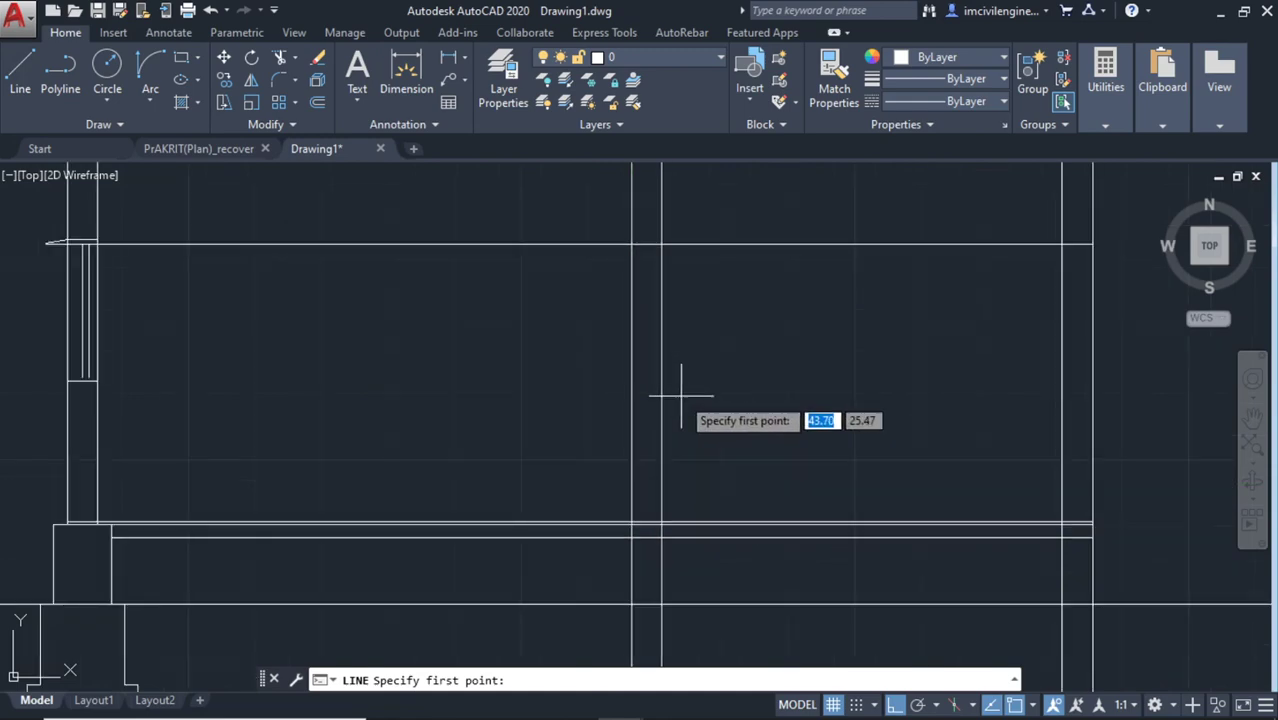
pyautogui.scroll(-1, 681, 395)
pyautogui.scroll(-2, 531, 371)
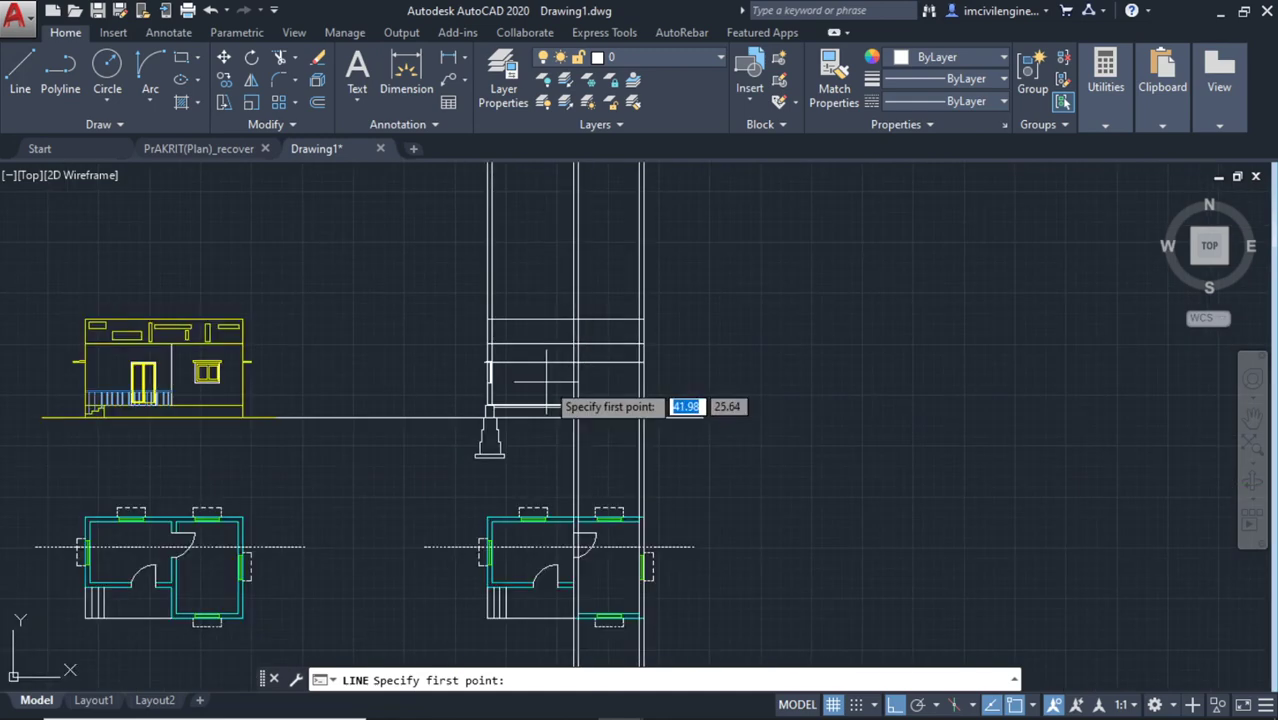
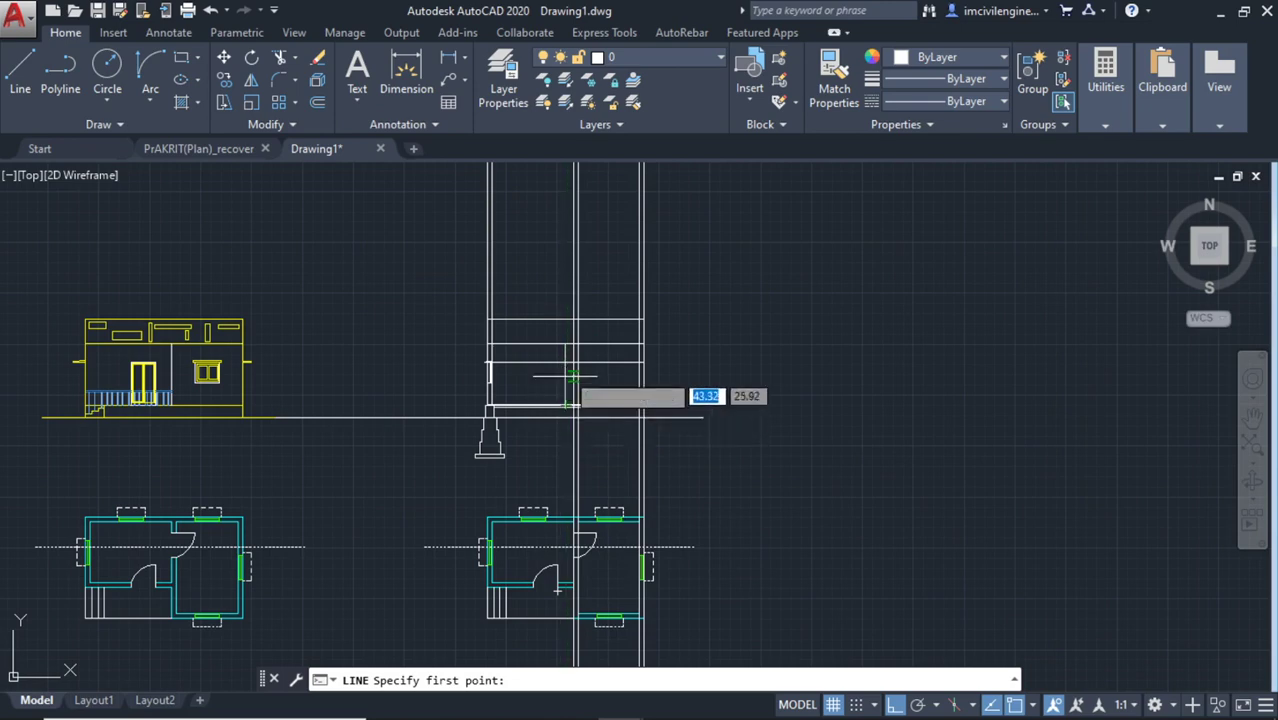
# Draw two lines from the wall junction and wall edge down to the lower wall lines
pyautogui.scroll(3, 570, 376)
pyautogui.scroll(2, 556, 365)
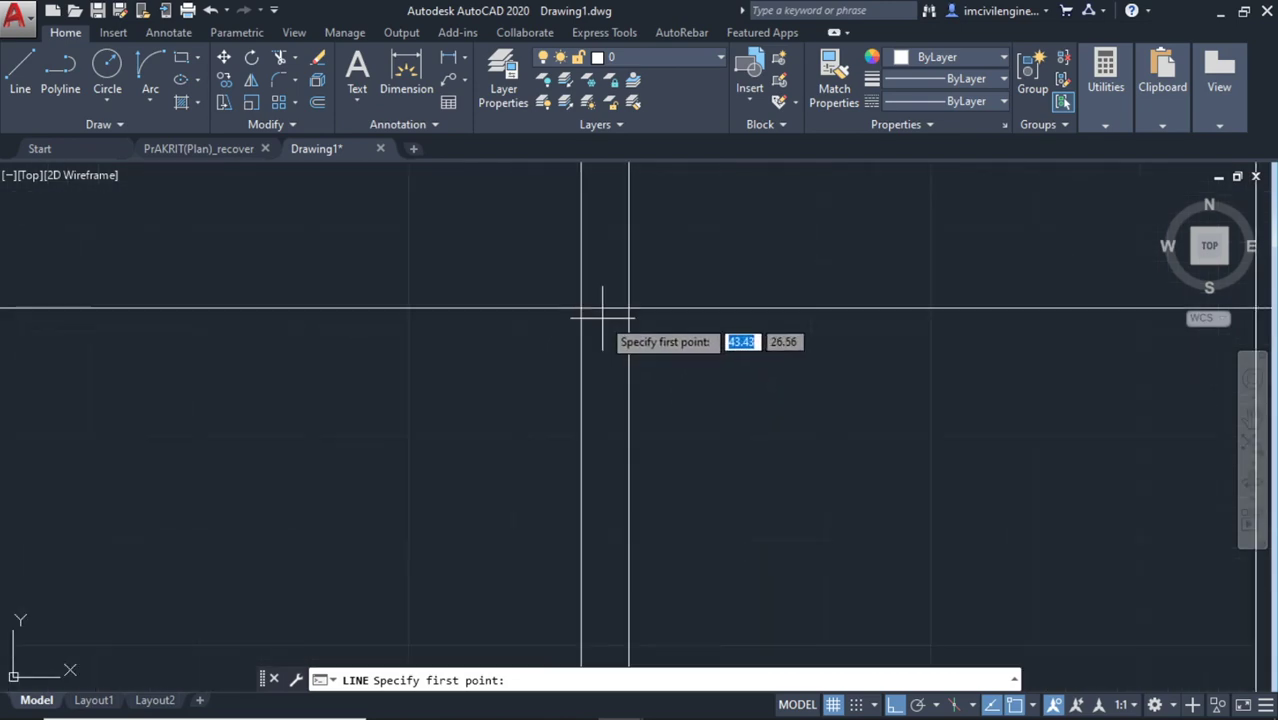
pyautogui.click(593, 303)
pyautogui.scroll(-2, 613, 471)
pyautogui.scroll(-1, 593, 514)
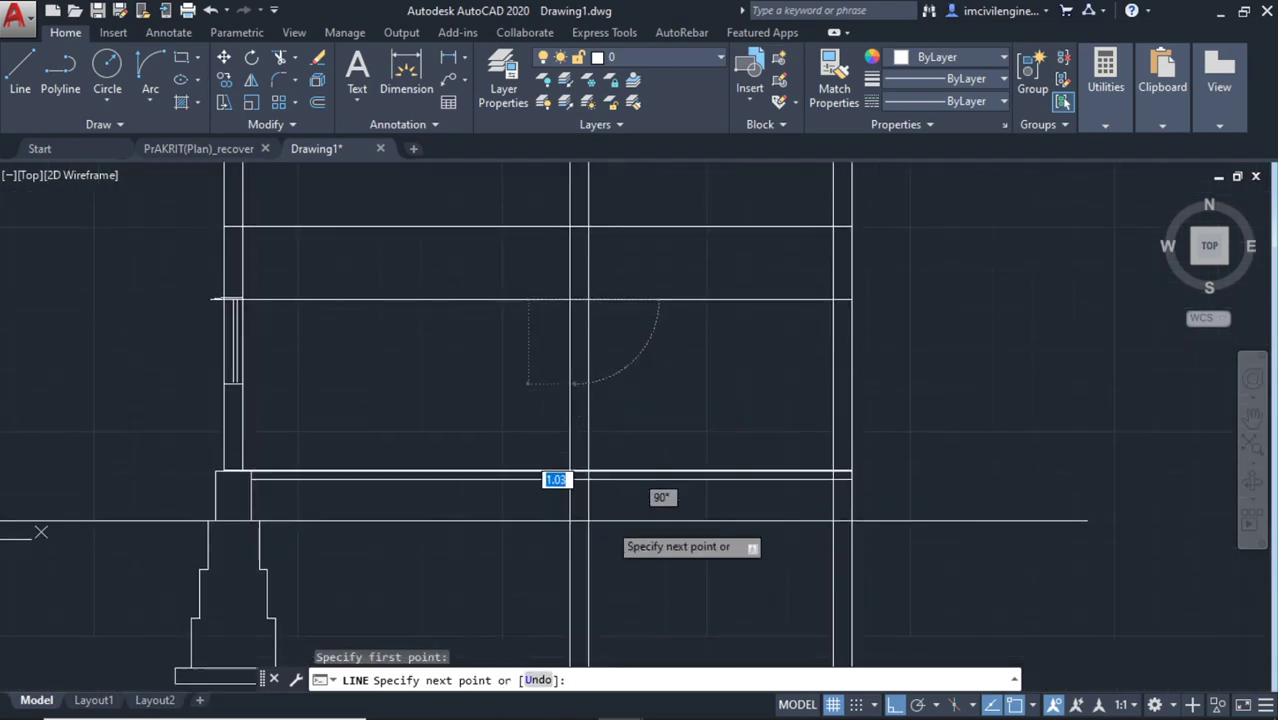
pyautogui.scroll(3, 571, 479)
pyautogui.scroll(2, 585, 457)
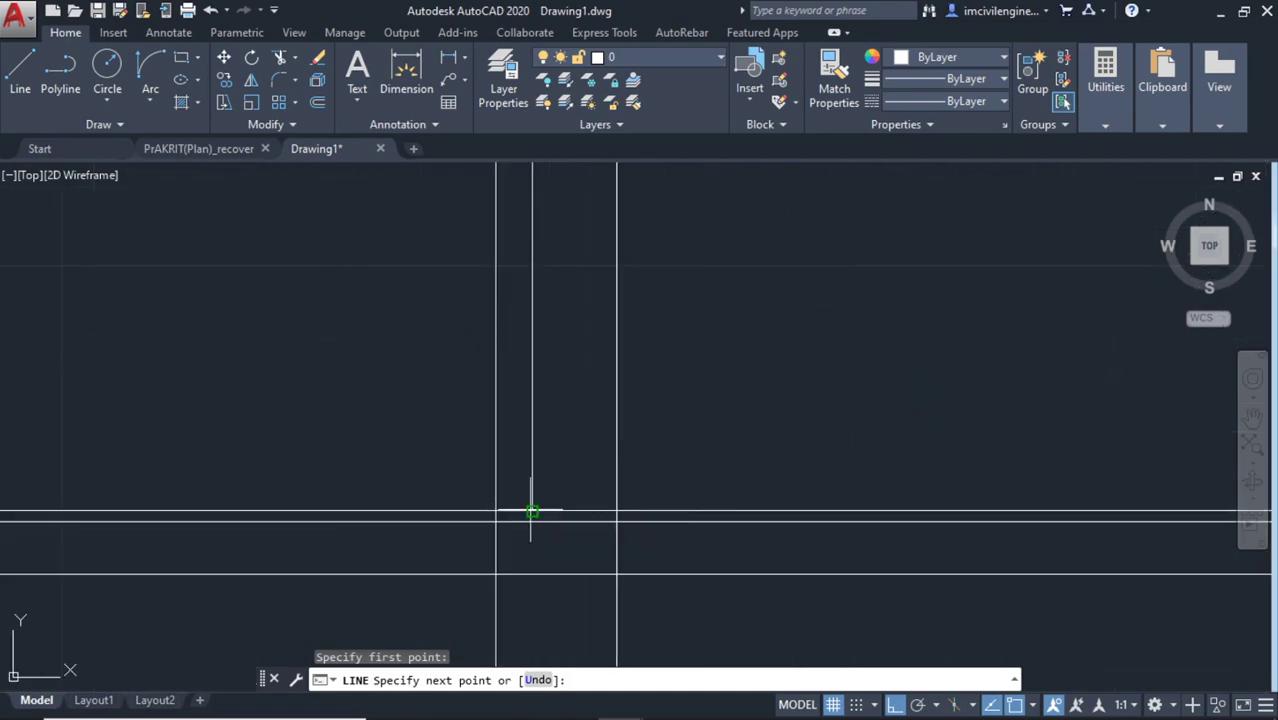
pyautogui.click(531, 511)
pyautogui.press('Escape')
pyautogui.scroll(-2, 565, 485)
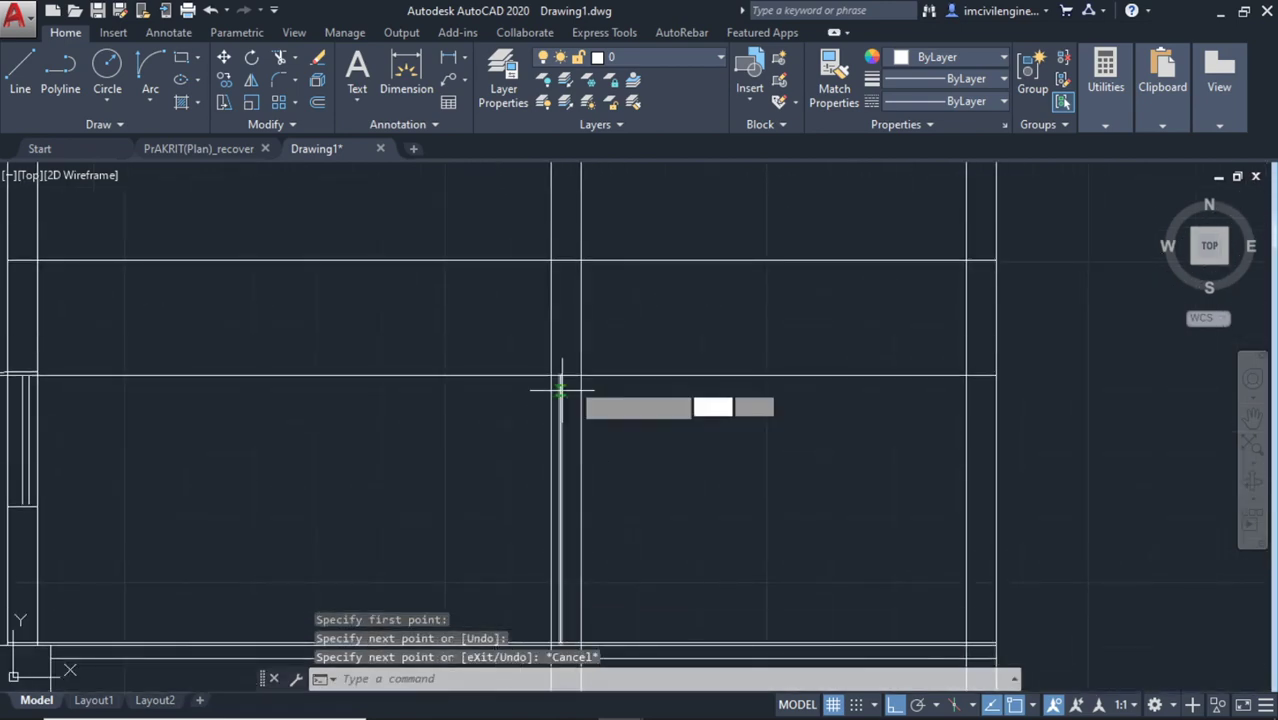
pyautogui.press('Return')
pyautogui.scroll(3, 560, 375)
pyautogui.scroll(1, 552, 345)
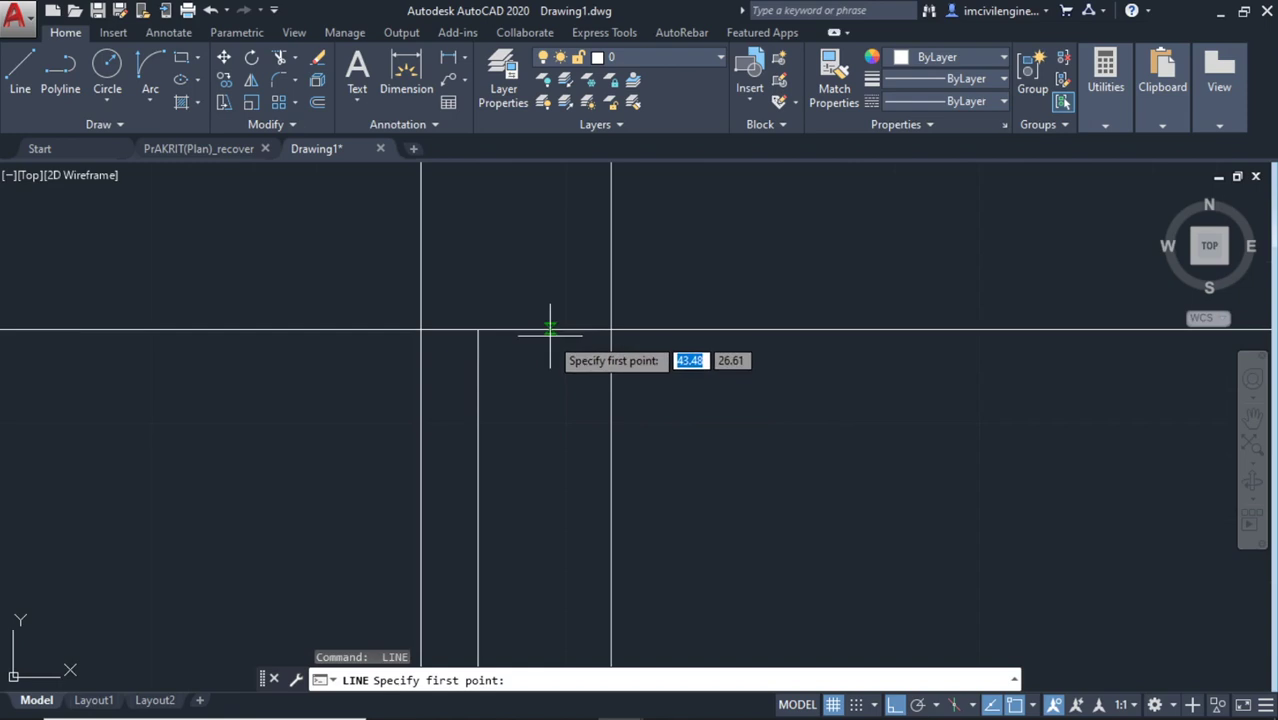
pyautogui.click(550, 330)
pyautogui.scroll(-2, 551, 556)
pyautogui.scroll(2, 530, 360)
pyautogui.scroll(2, 527, 556)
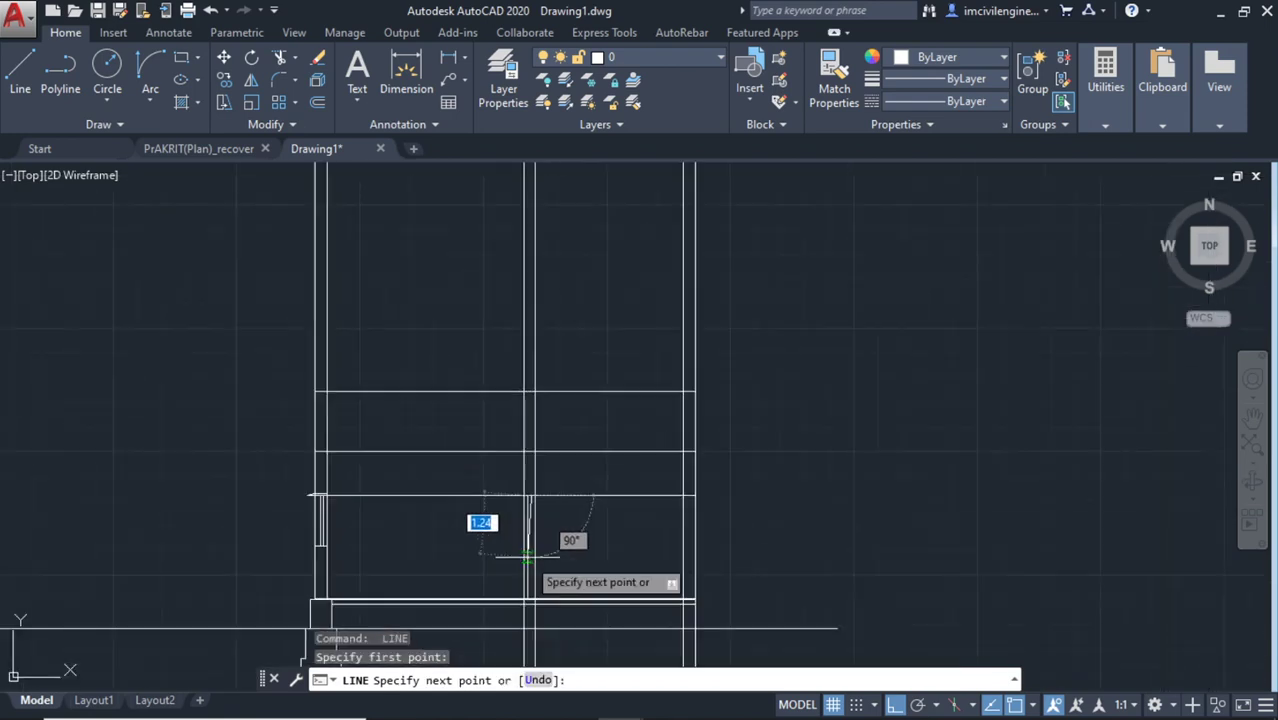
pyautogui.scroll(-1, 527, 540)
pyautogui.scroll(2, 535, 475)
pyautogui.scroll(2, 476, 442)
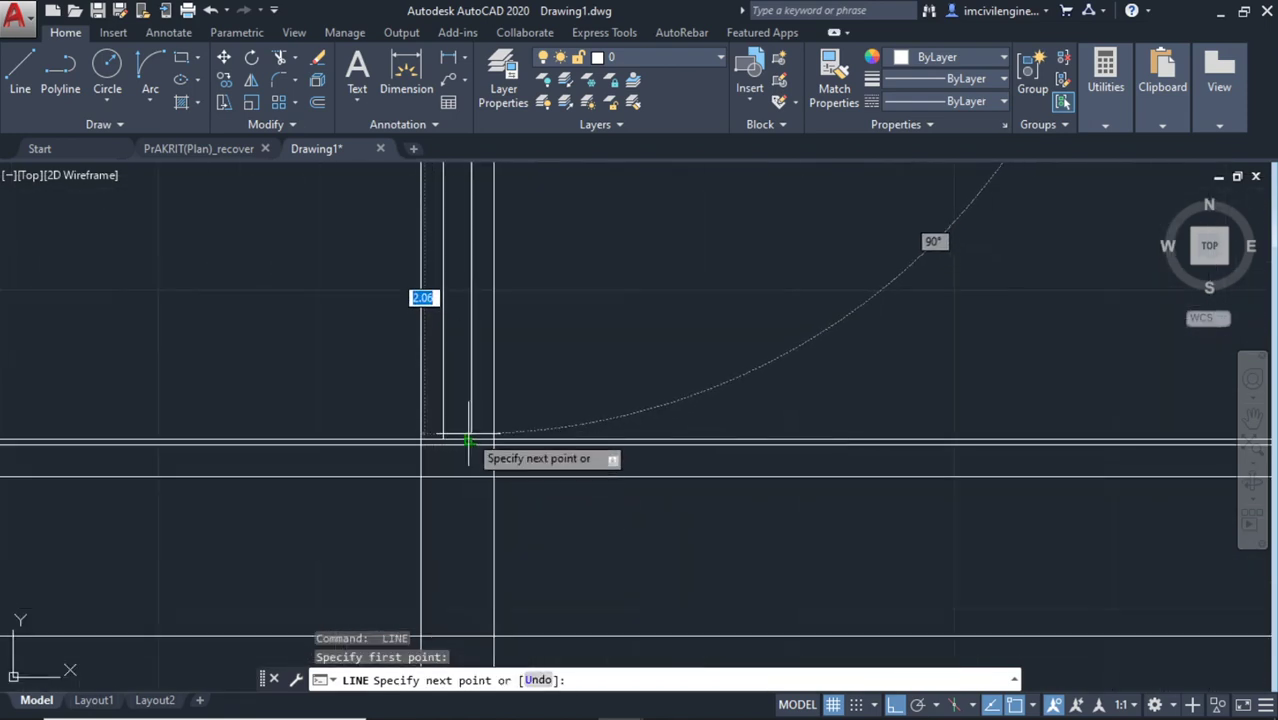
pyautogui.click(468, 440)
pyautogui.press('Escape')
# Draw a horizontal line across the left wall from its top endpoint
pyautogui.scroll(-2, 580, 385)
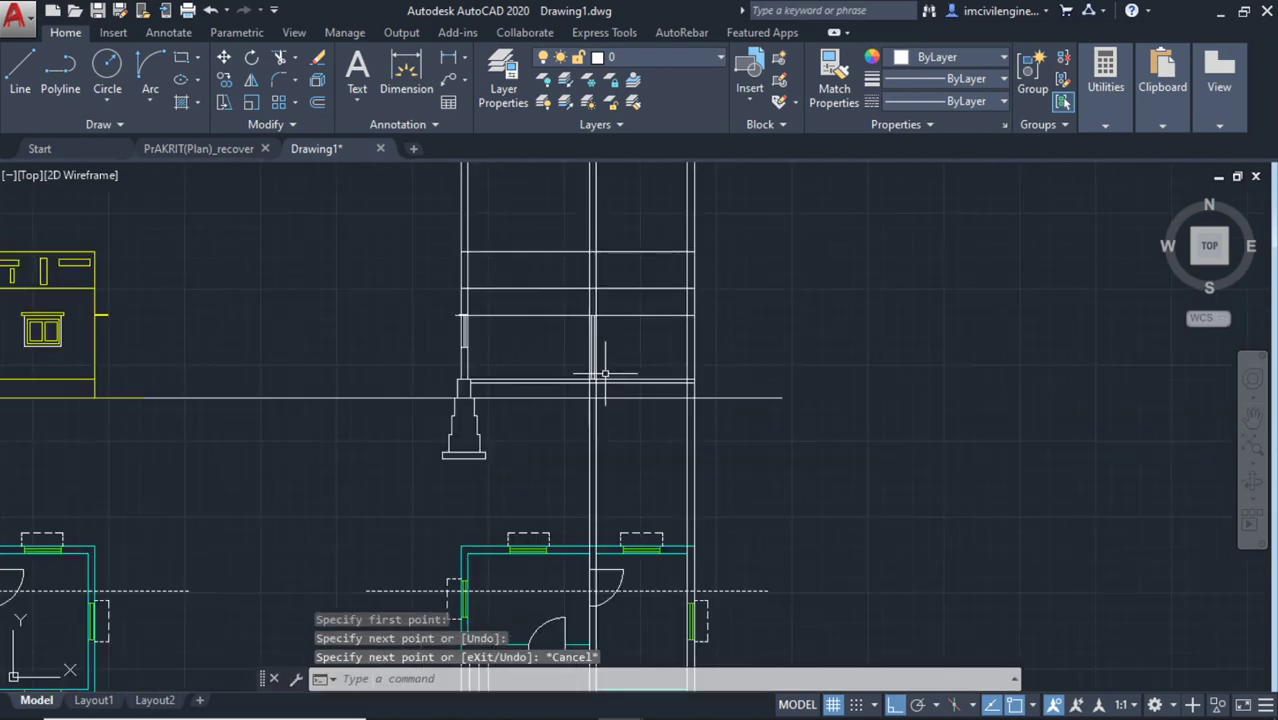
pyautogui.scroll(1, 604, 374)
pyautogui.scroll(2, 639, 448)
pyautogui.scroll(2, 593, 379)
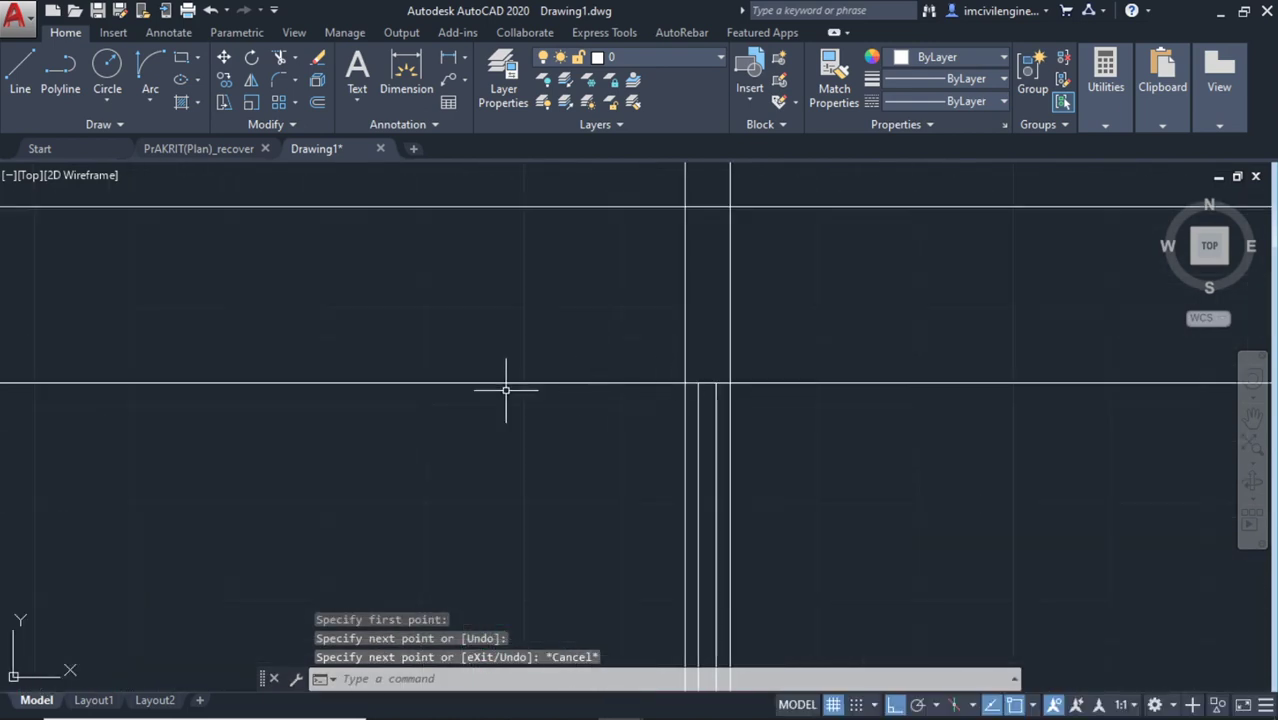
pyautogui.click(20, 70)
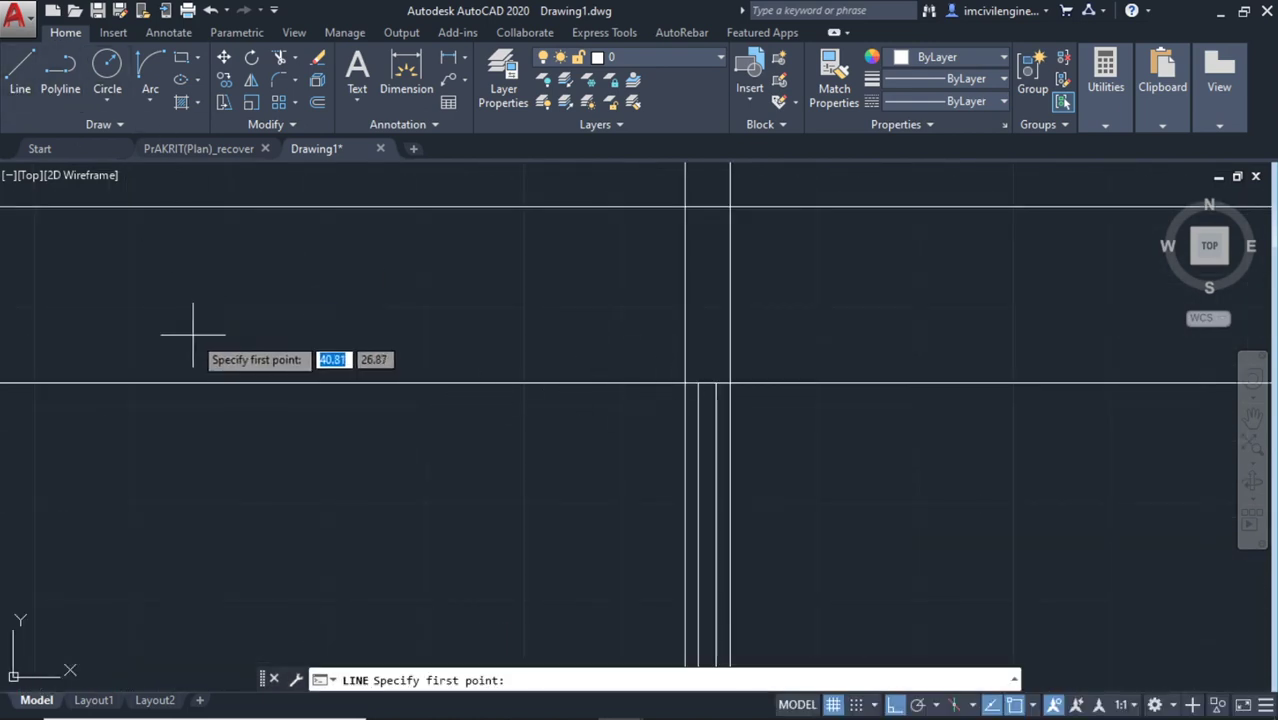
pyautogui.moveTo(222, 337); pyautogui.dragTo(550, 336, button='middle')
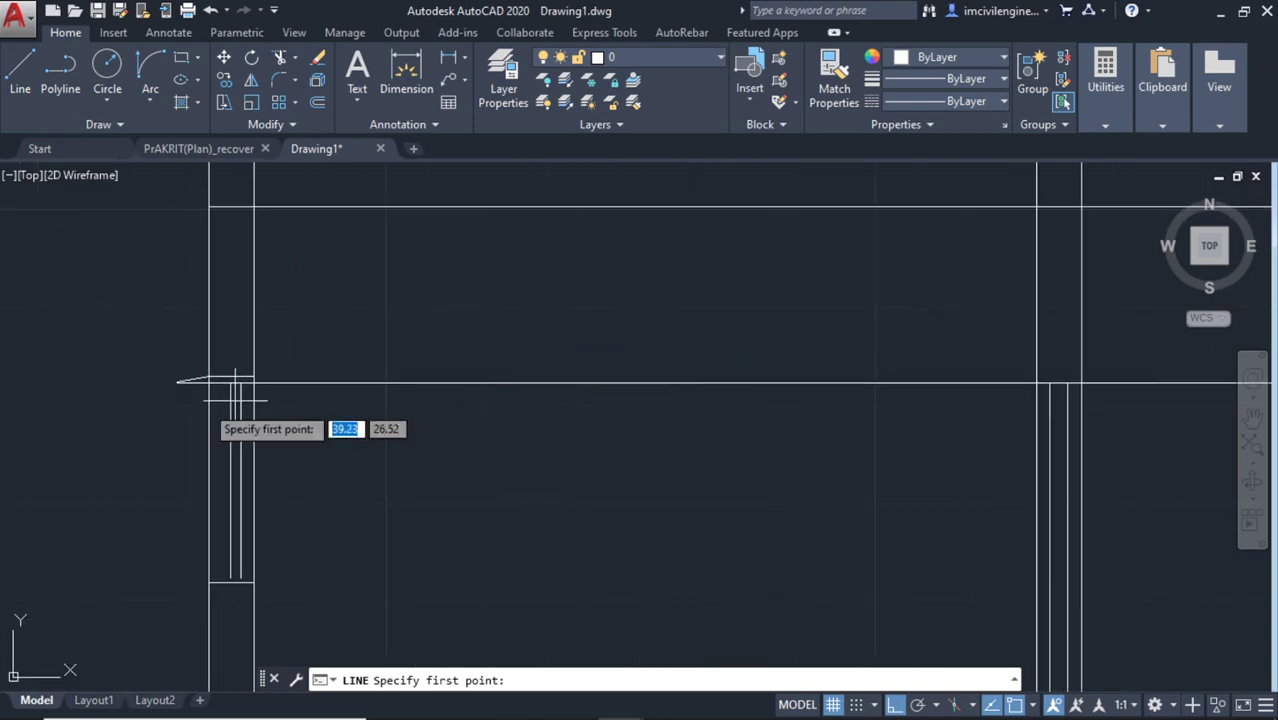
pyautogui.moveTo(711, 380); pyautogui.dragTo(590, 379, button='middle')
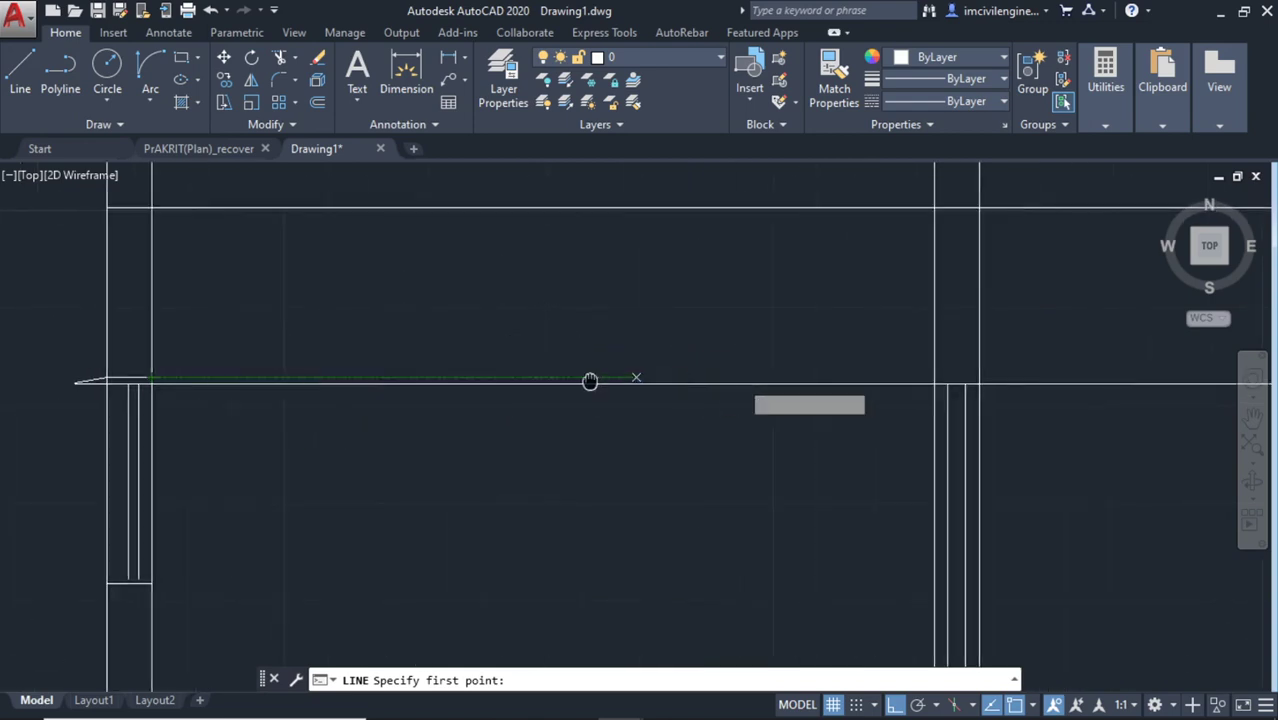
pyautogui.scroll(2, 442, 376)
pyautogui.scroll(1, 507, 379)
pyautogui.scroll(1, 437, 365)
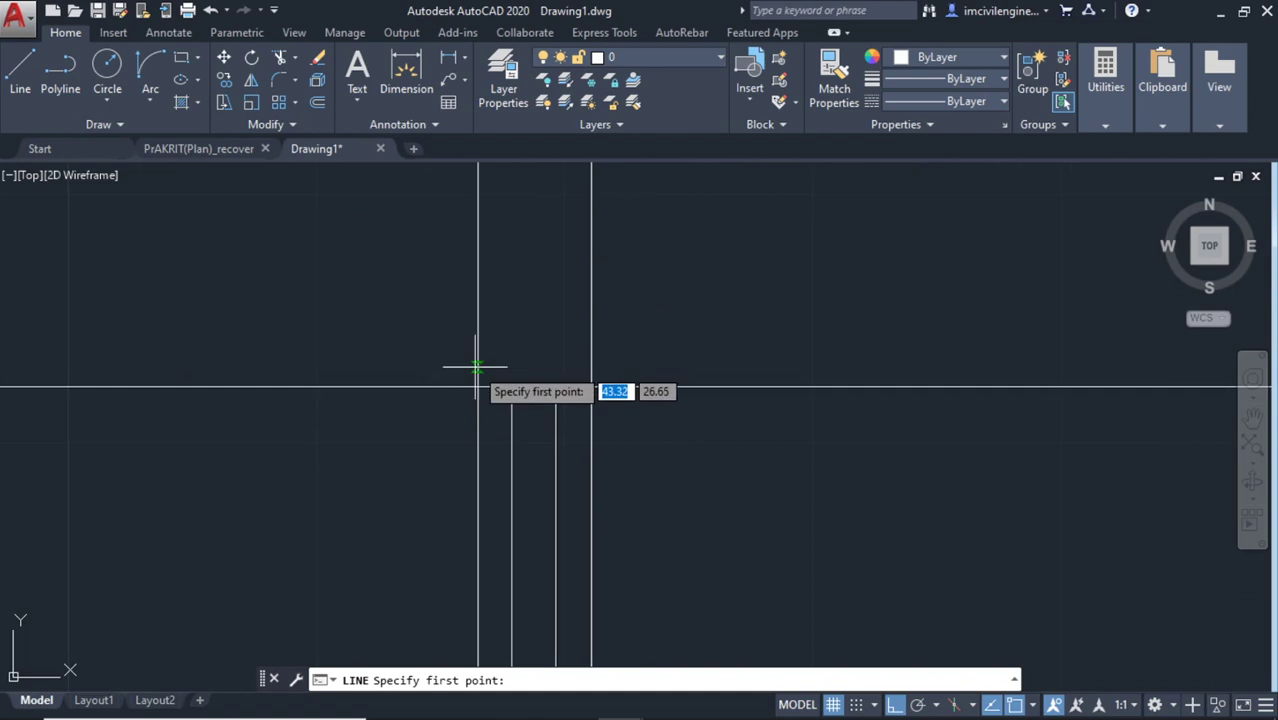
pyautogui.click(477, 366)
pyautogui.click(591, 368)
pyautogui.press('Escape')
# Delete the stray horizontal line in the wall section above the plinth
pyautogui.scroll(-2, 685, 434)
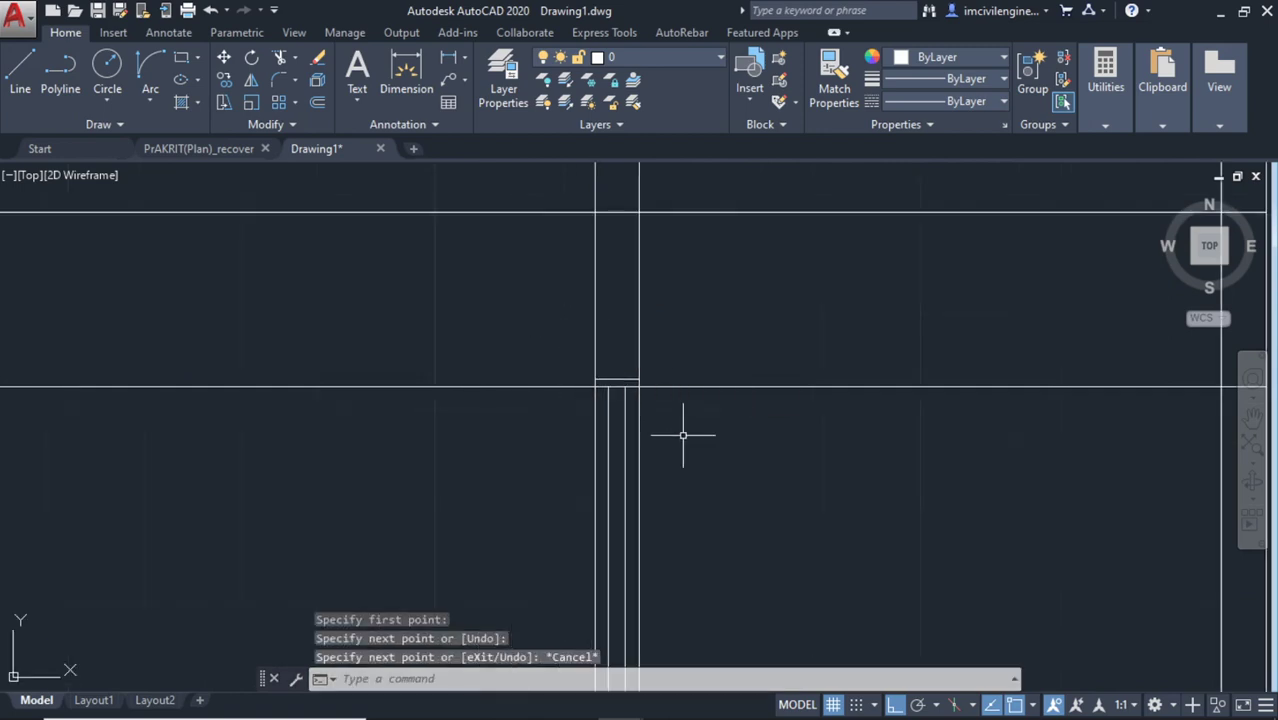
pyautogui.scroll(-2, 707, 508)
pyautogui.scroll(-1, 707, 508)
pyautogui.scroll(4, 579, 294)
pyautogui.scroll(-2, 687, 448)
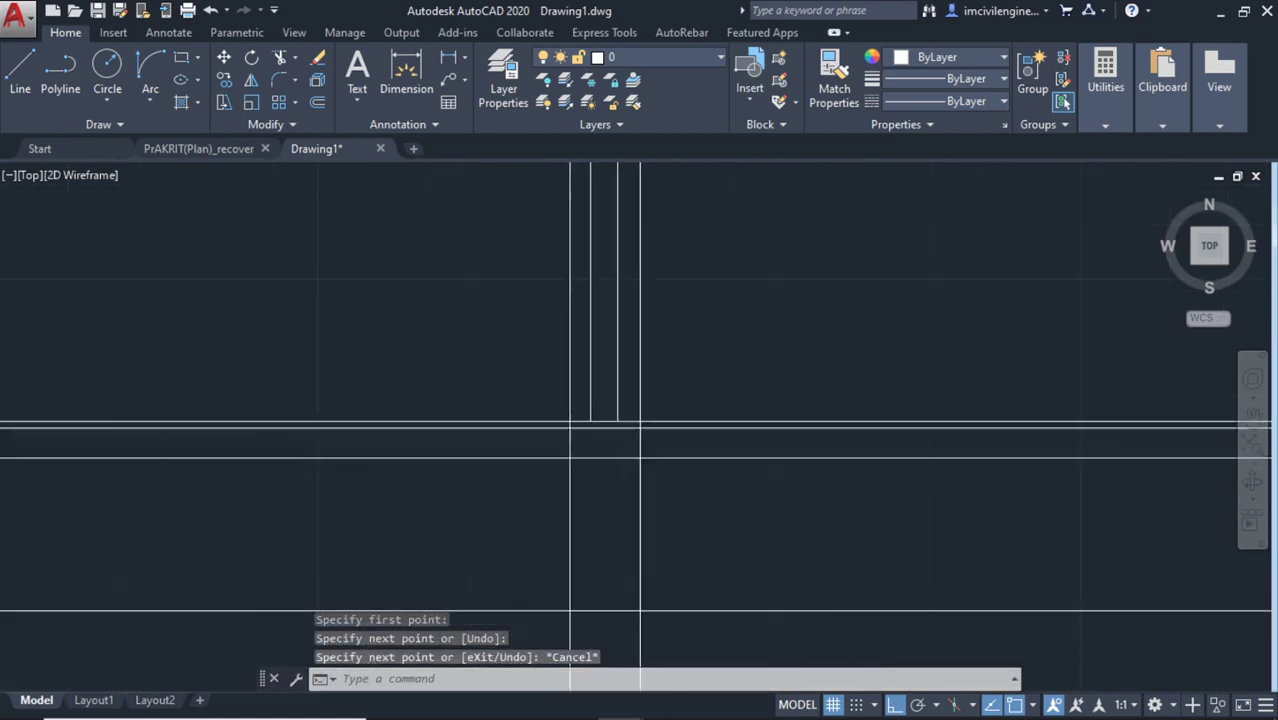
pyautogui.scroll(-1, 687, 448)
pyautogui.scroll(-1, 687, 448)
pyautogui.moveTo(509, 410); pyautogui.dragTo(518, 453, button='middle')
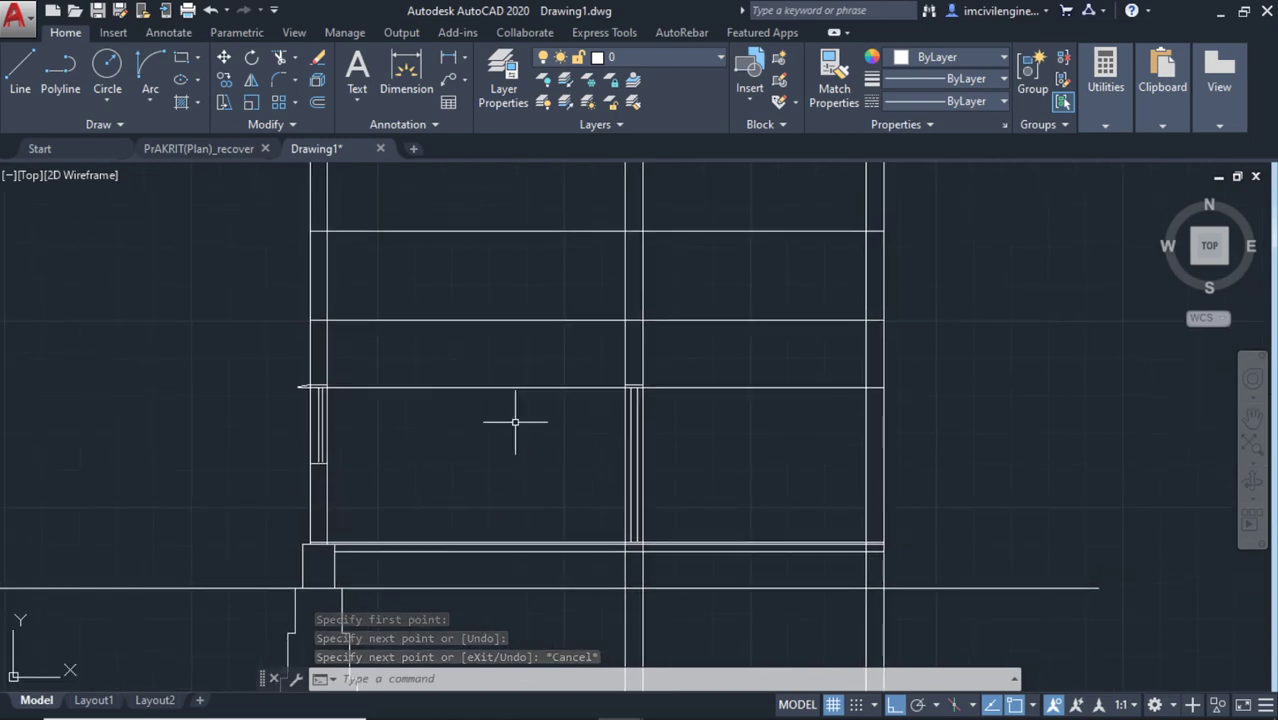
pyautogui.click(513, 425)
pyautogui.click(448, 364)
pyautogui.press('Delete')
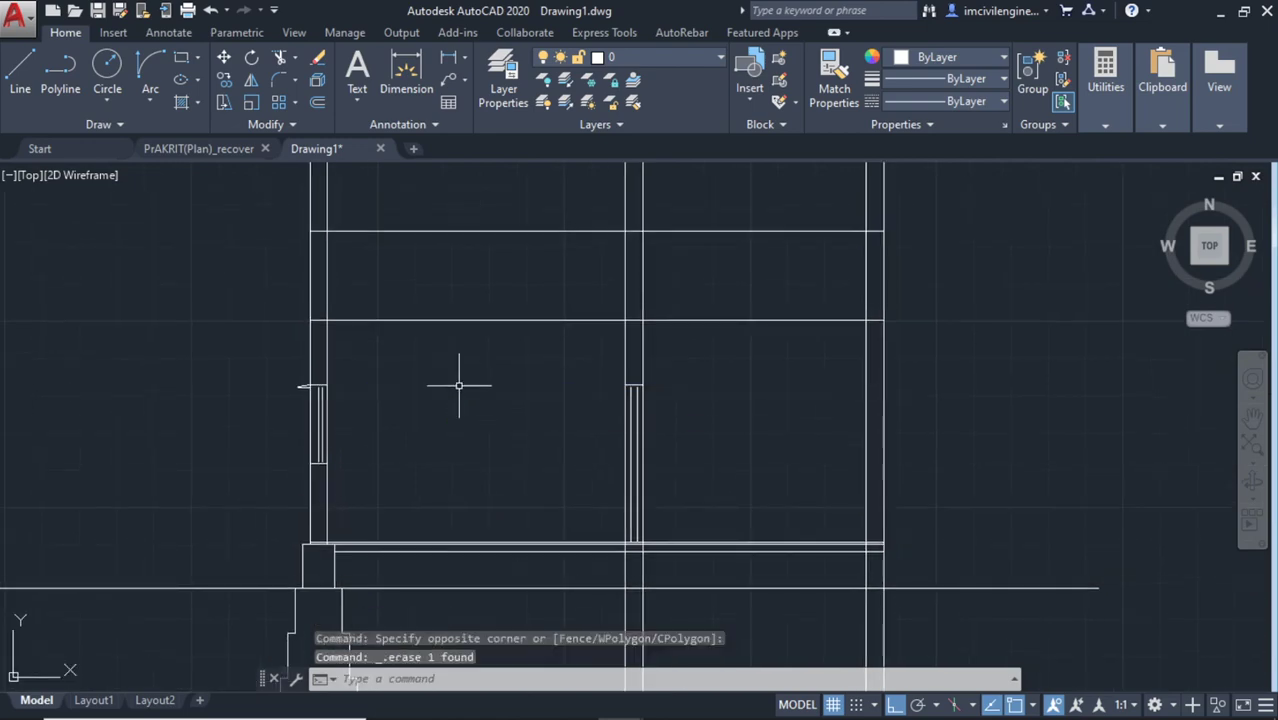
# Draw two short horizontal lines closing the gaps across the left wall top
pyautogui.scroll(3, 636, 405)
pyautogui.scroll(-3, 256, 405)
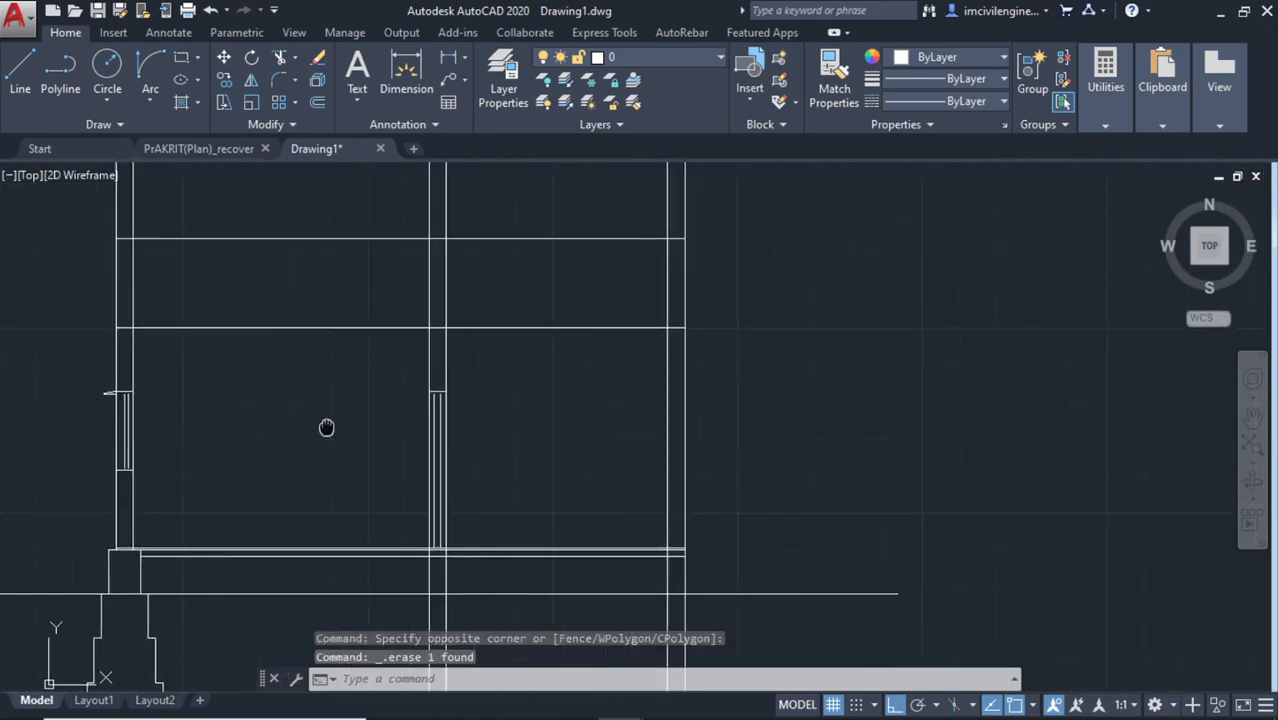
pyautogui.moveTo(328, 428); pyautogui.dragTo(567, 431, button='middle')
pyautogui.click(22, 88)
pyautogui.scroll(2, 428, 499)
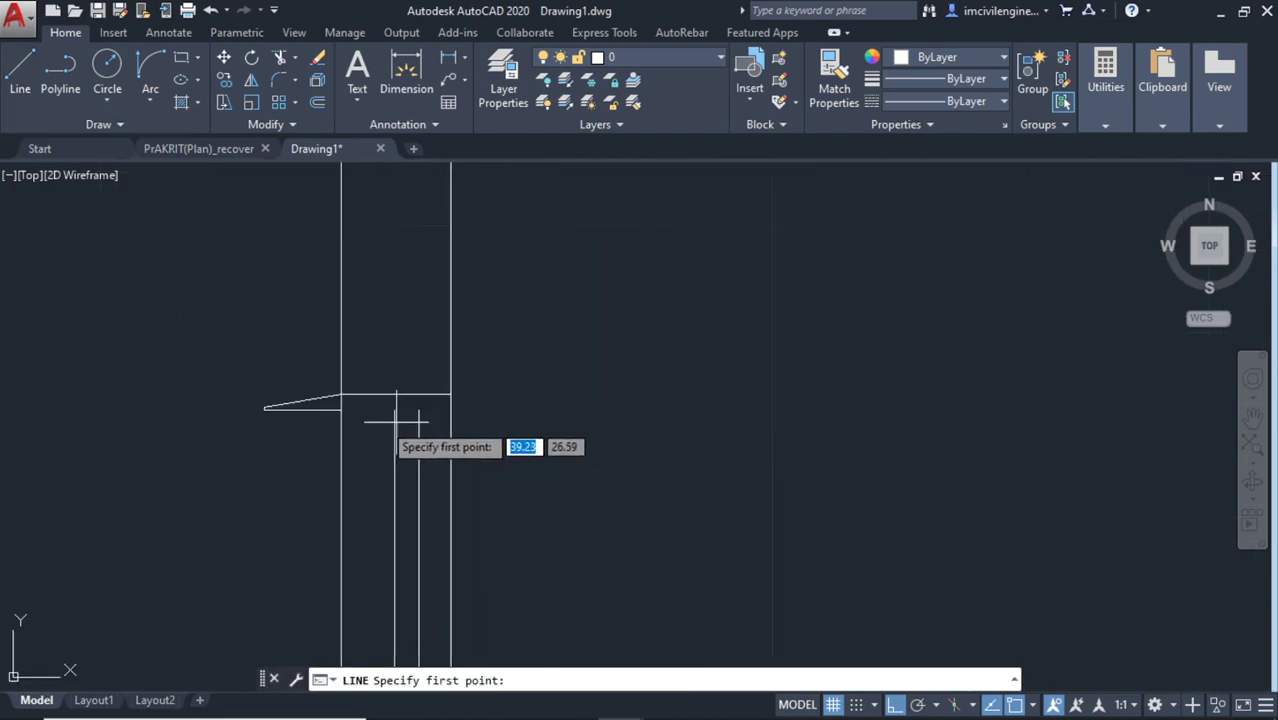
pyautogui.click(424, 411)
pyautogui.click(449, 410)
pyautogui.press('Escape')
pyautogui.scroll(-2, 756, 422)
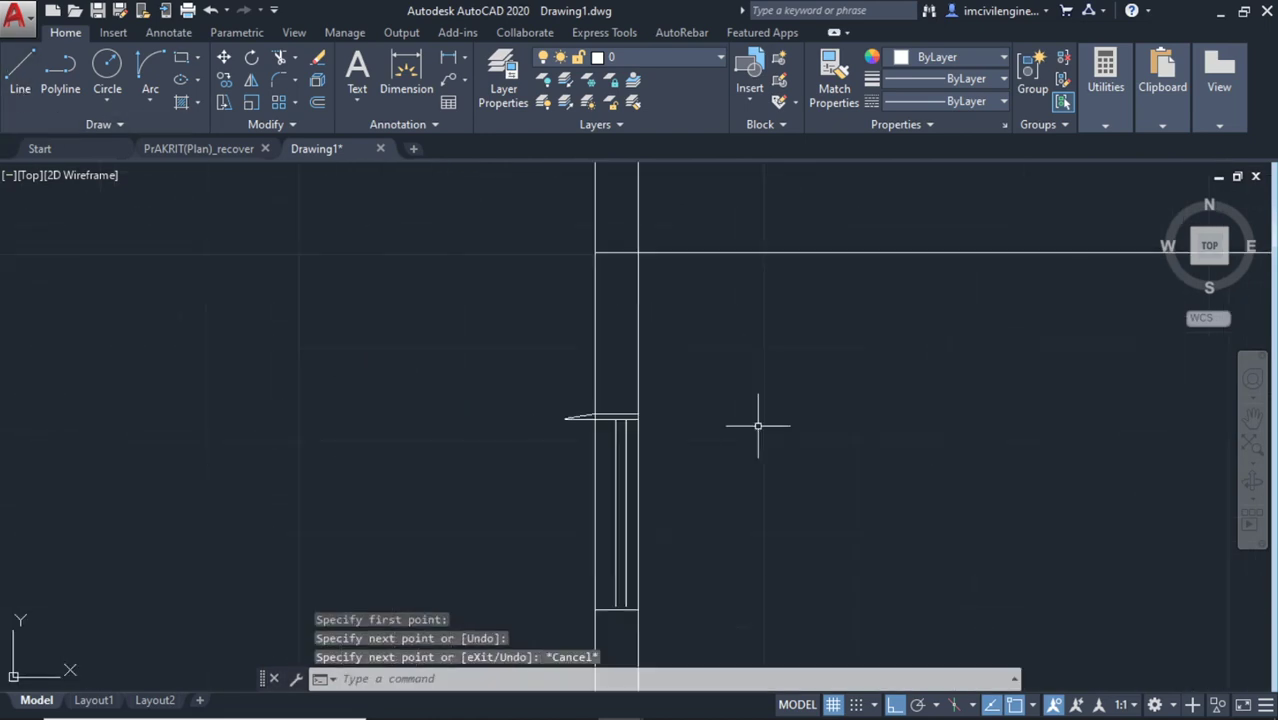
pyautogui.moveTo(494, 449); pyautogui.dragTo(285, 434, button='middle')
pyautogui.scroll(2, 285, 434)
pyautogui.write('l')
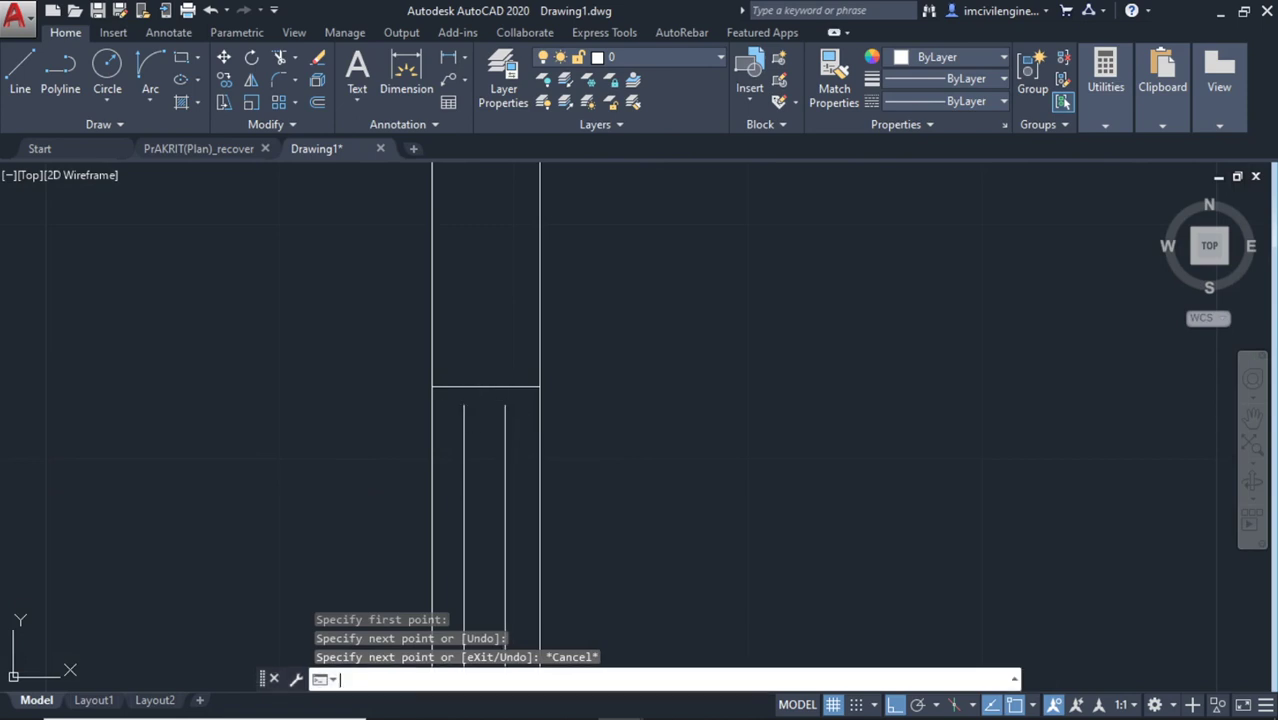
pyautogui.press('Return')
pyautogui.click(432, 406)
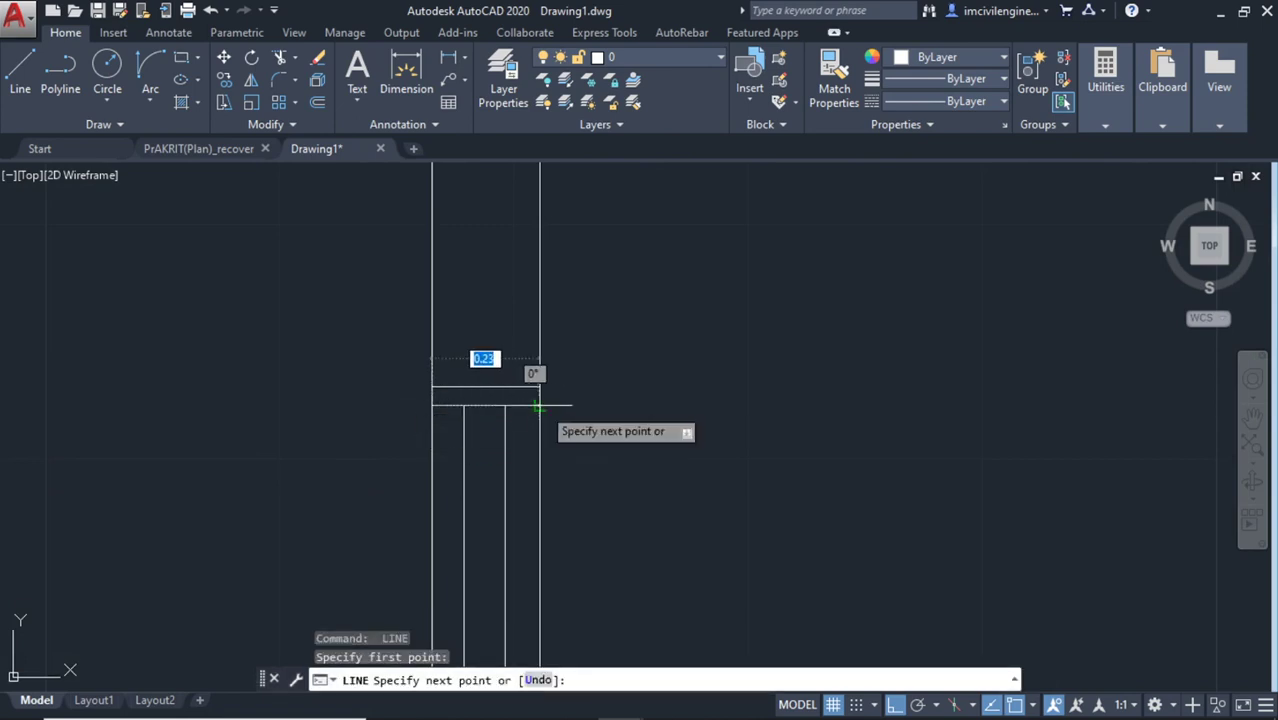
pyautogui.click(537, 406)
pyautogui.press('Escape')
# Cancel the mistaken '0' command entry to return to an idle prompt
pyautogui.scroll(-2, 605, 408)
pyautogui.scroll(-1, 648, 457)
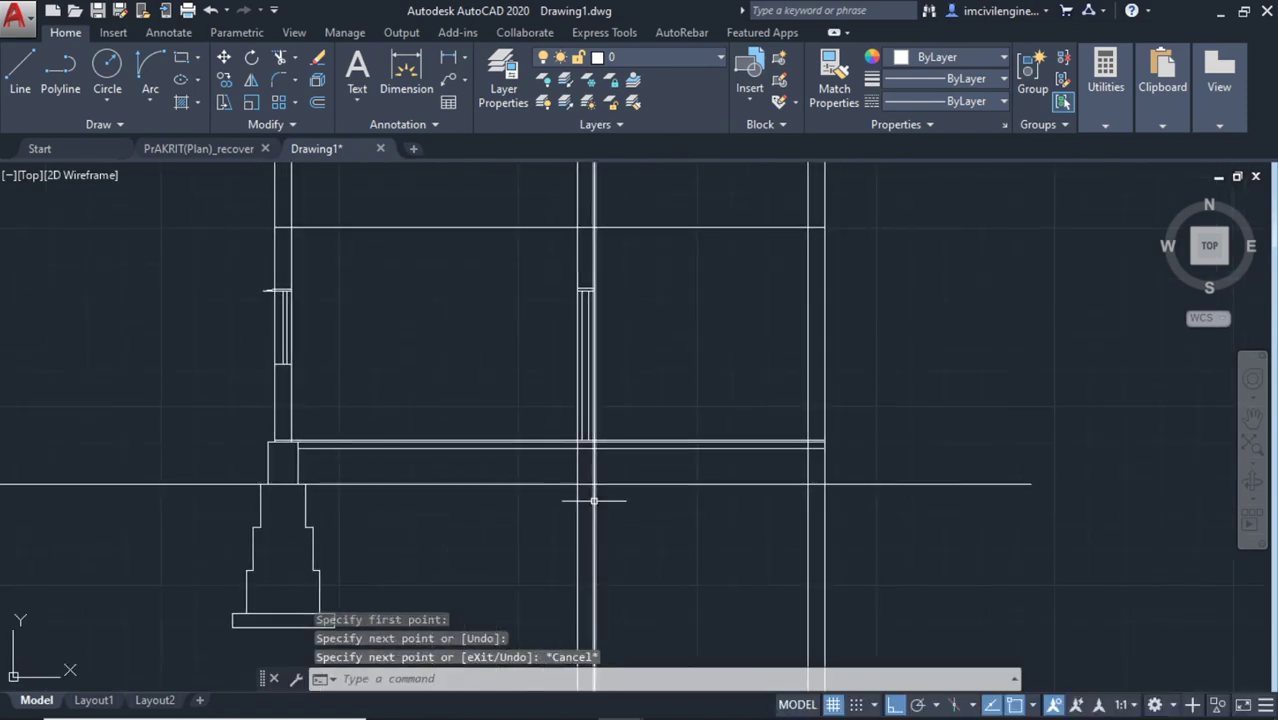
pyautogui.moveTo(378, 464); pyautogui.dragTo(465, 657, button='middle')
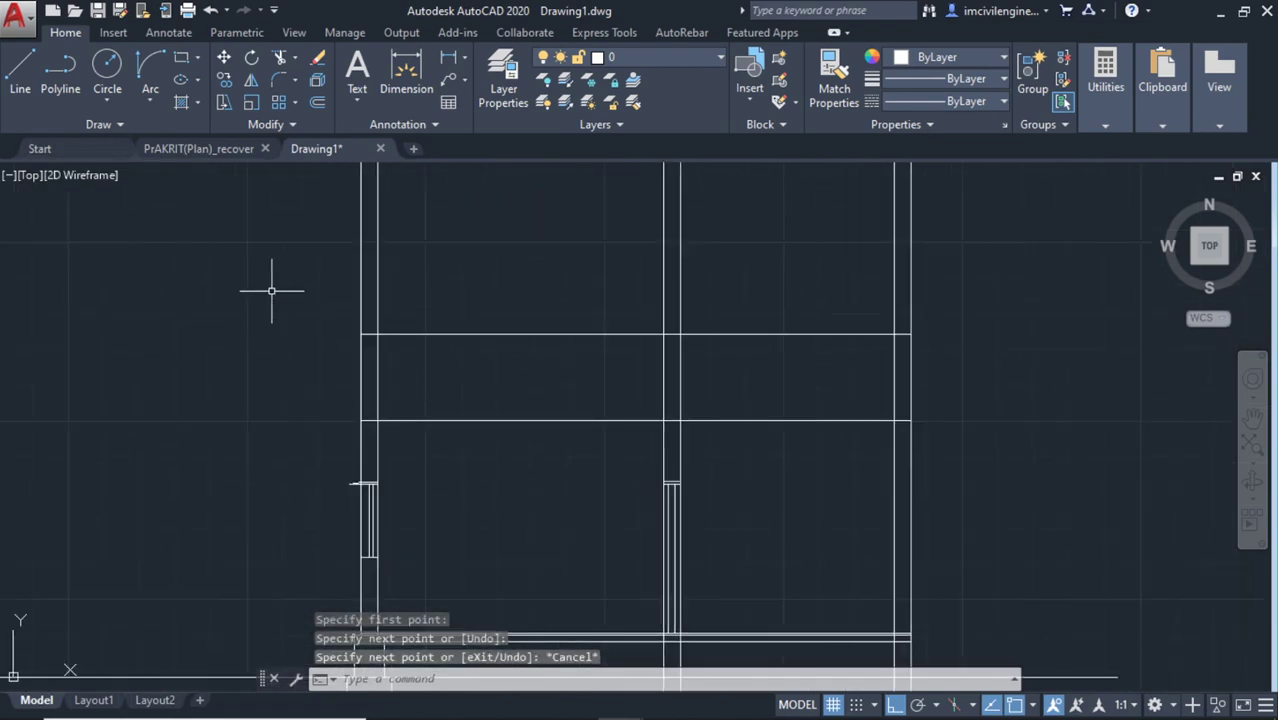
pyautogui.write('0')
pyautogui.press('Return')
pyautogui.press('Escape')
pyautogui.press('Escape')
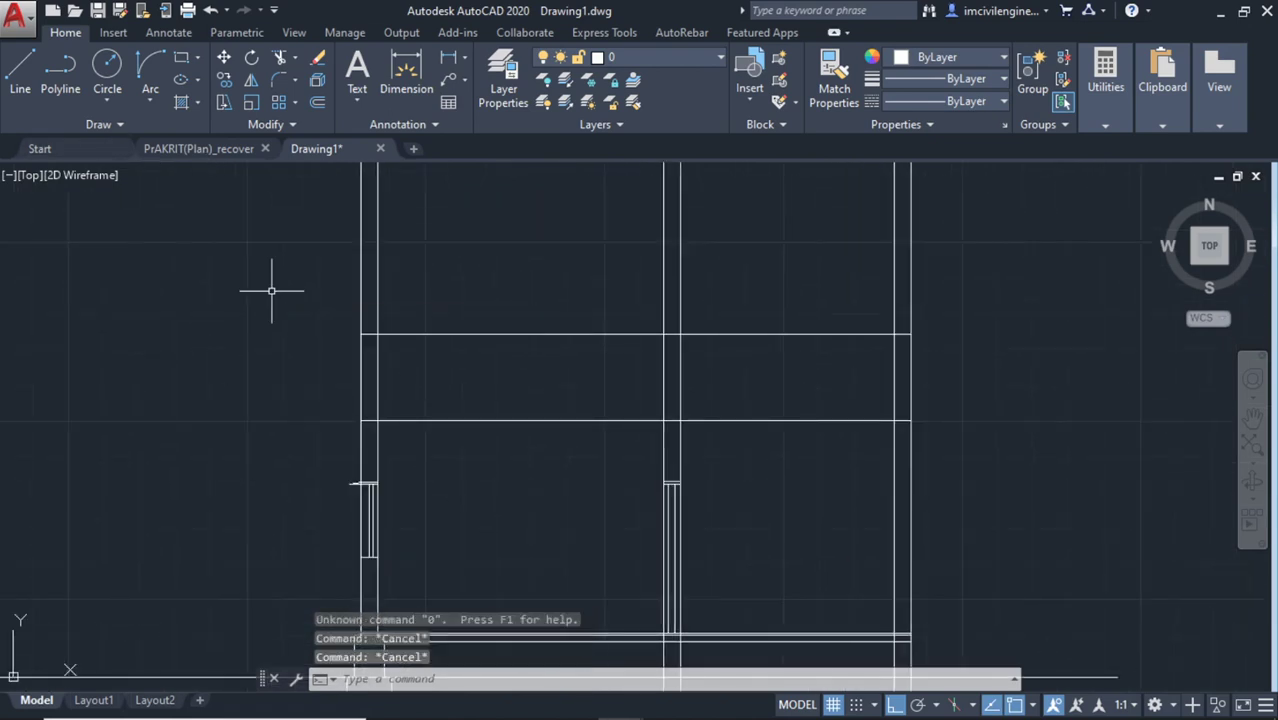
# Offset the upper horizontal band line by 0.15 to create its parallel line
pyautogui.write('o')
pyautogui.press('Return')
pyautogui.write('.15')
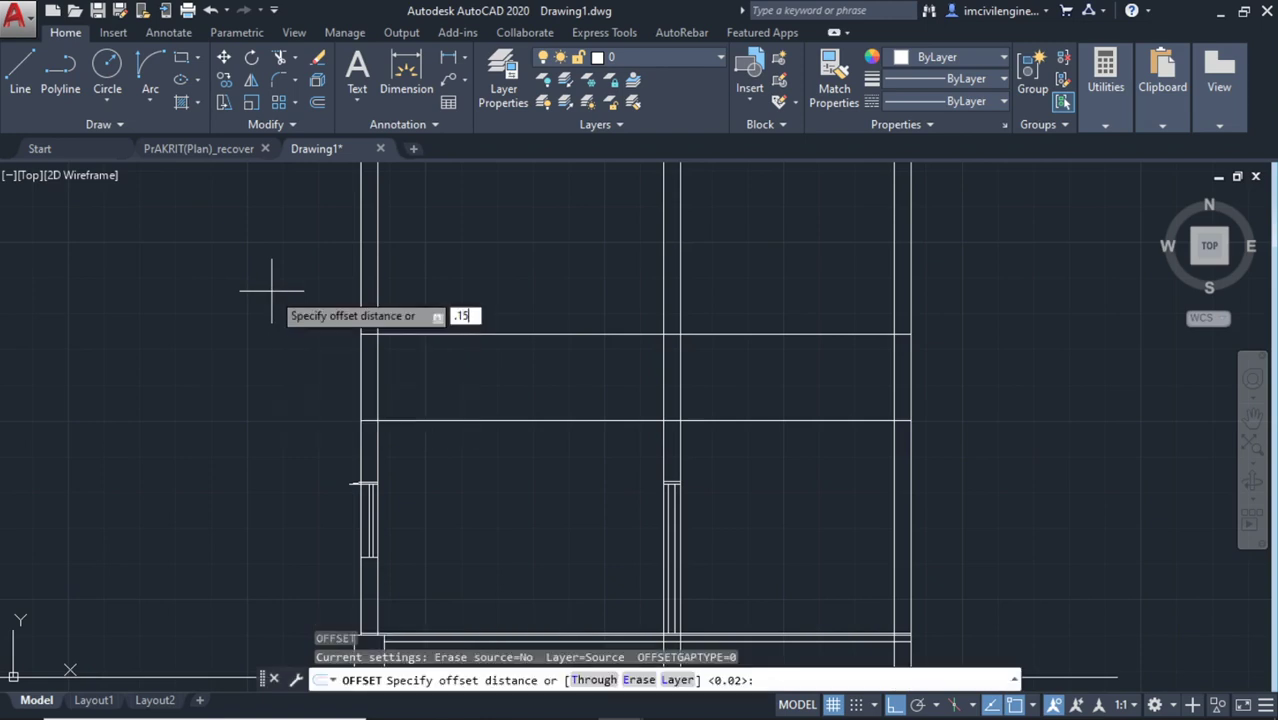
pyautogui.press('Return')
pyautogui.scroll(4, 394, 335)
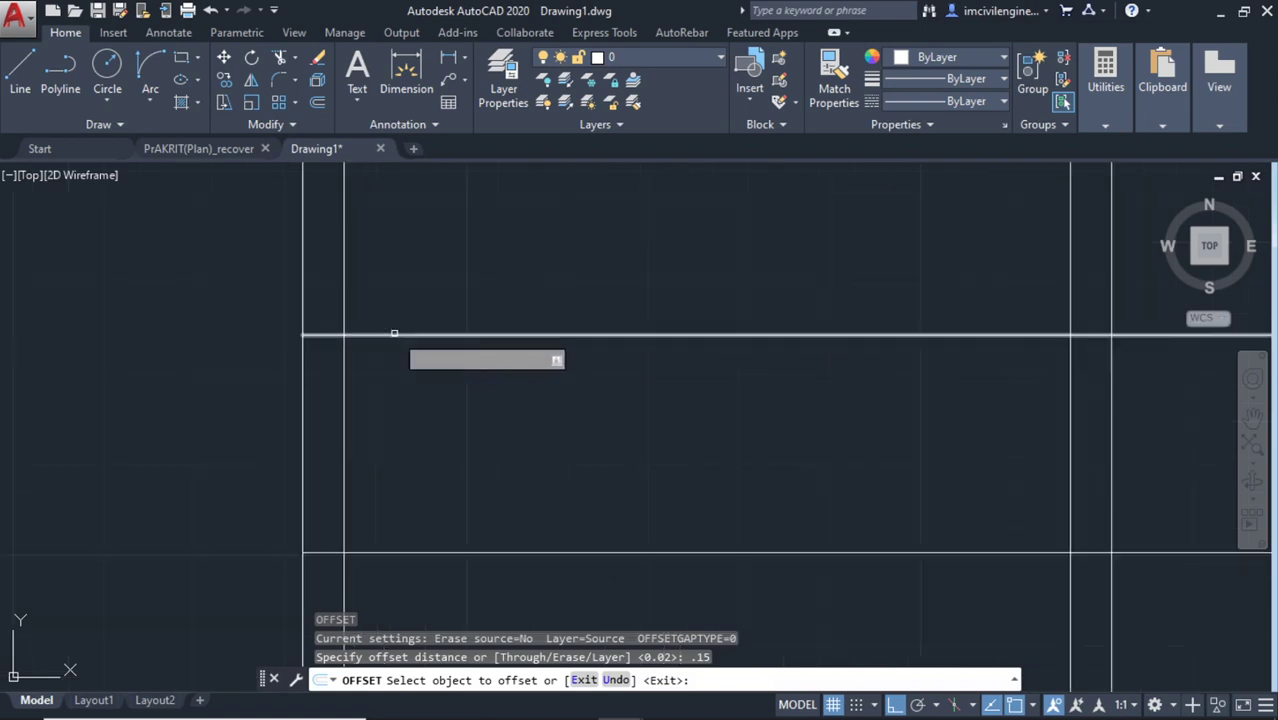
pyautogui.click(394, 335)
pyautogui.click(385, 385)
pyautogui.press('Escape')
# Offset the lower horizontal band line 0.15 downward
pyautogui.scroll(-4, 356, 363)
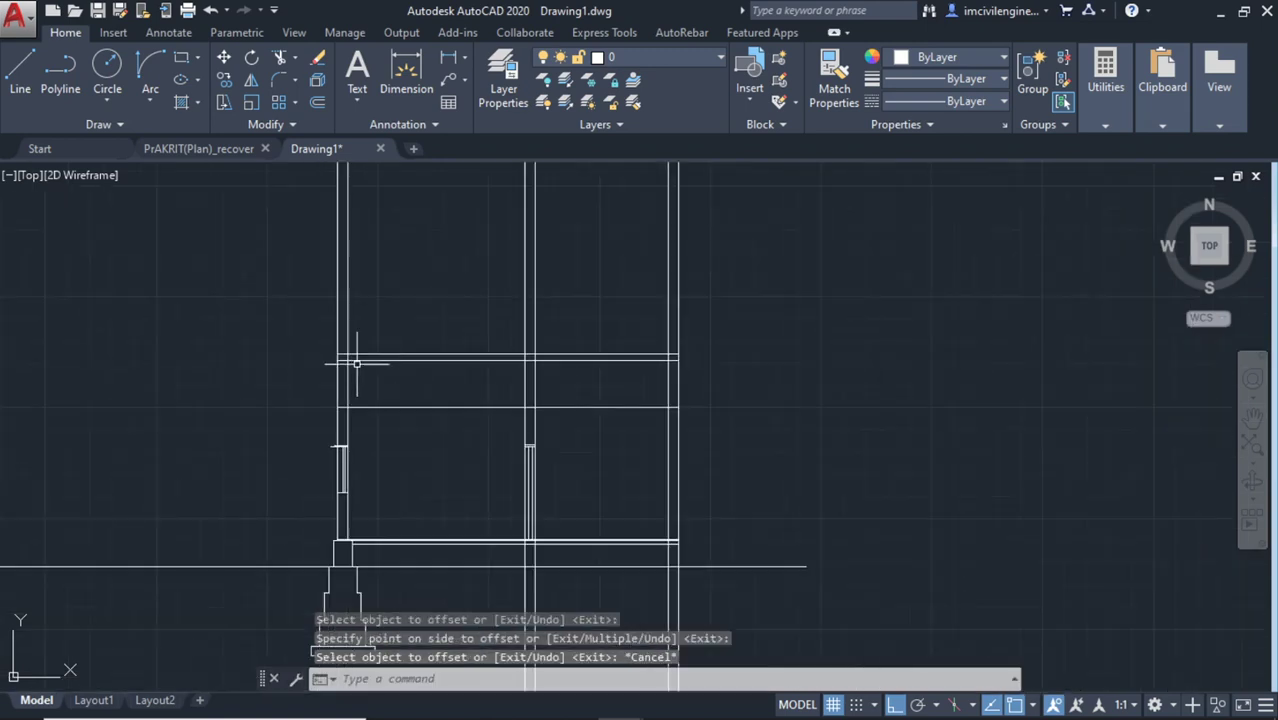
pyautogui.scroll(2, 400, 371)
pyautogui.scroll(1, 299, 340)
pyautogui.scroll(2, 423, 334)
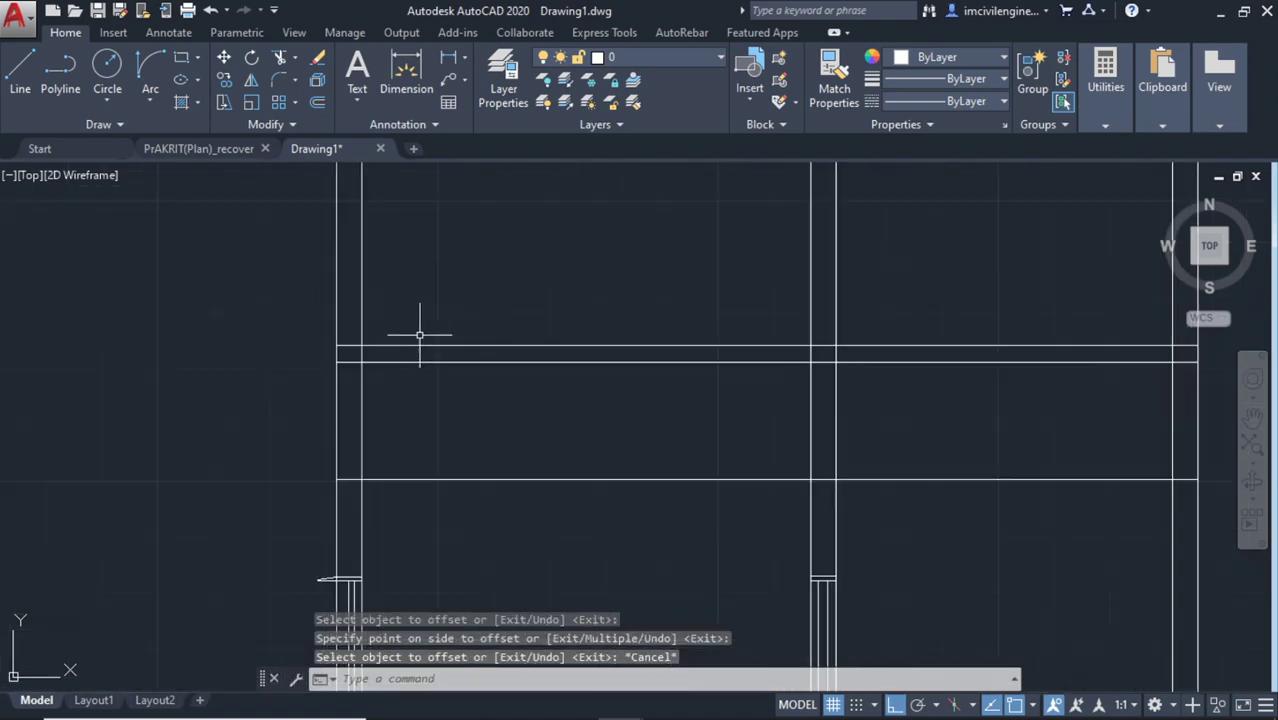
pyautogui.moveTo(423, 334); pyautogui.dragTo(449, 378, button='middle')
pyautogui.scroll(-3, 465, 357)
pyautogui.scroll(-3, 466, 335)
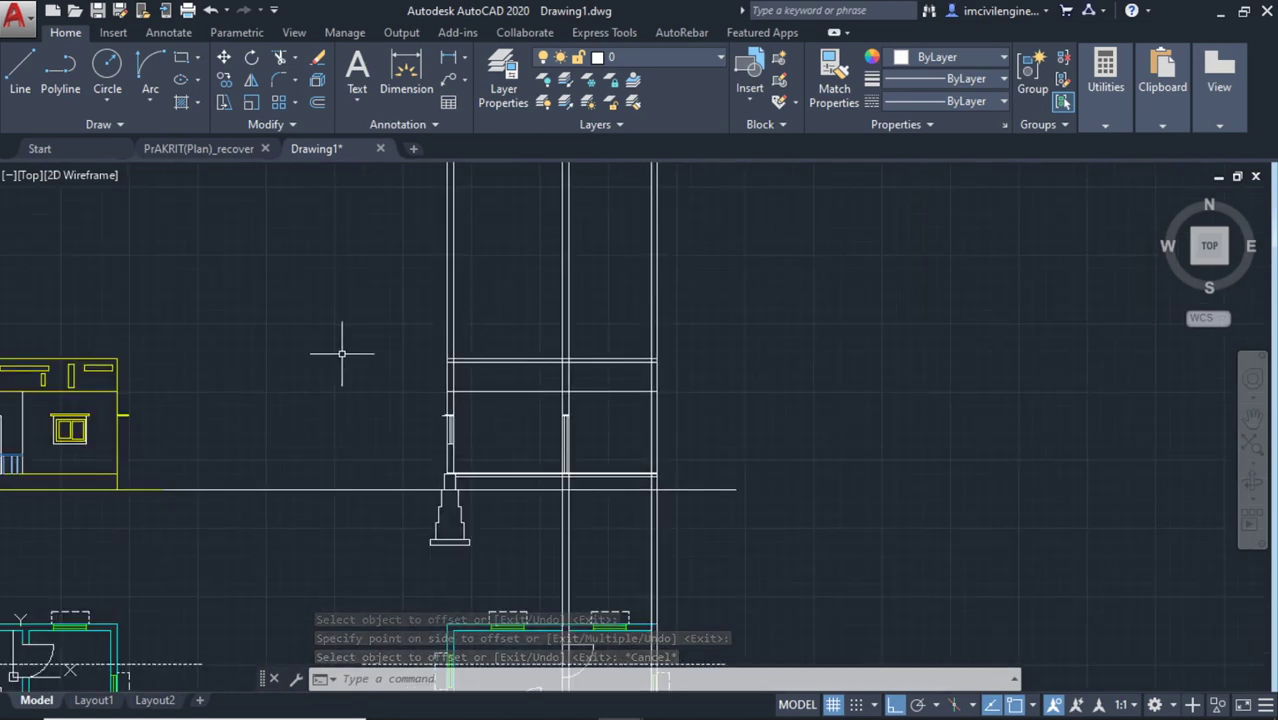
pyautogui.scroll(4, 451, 378)
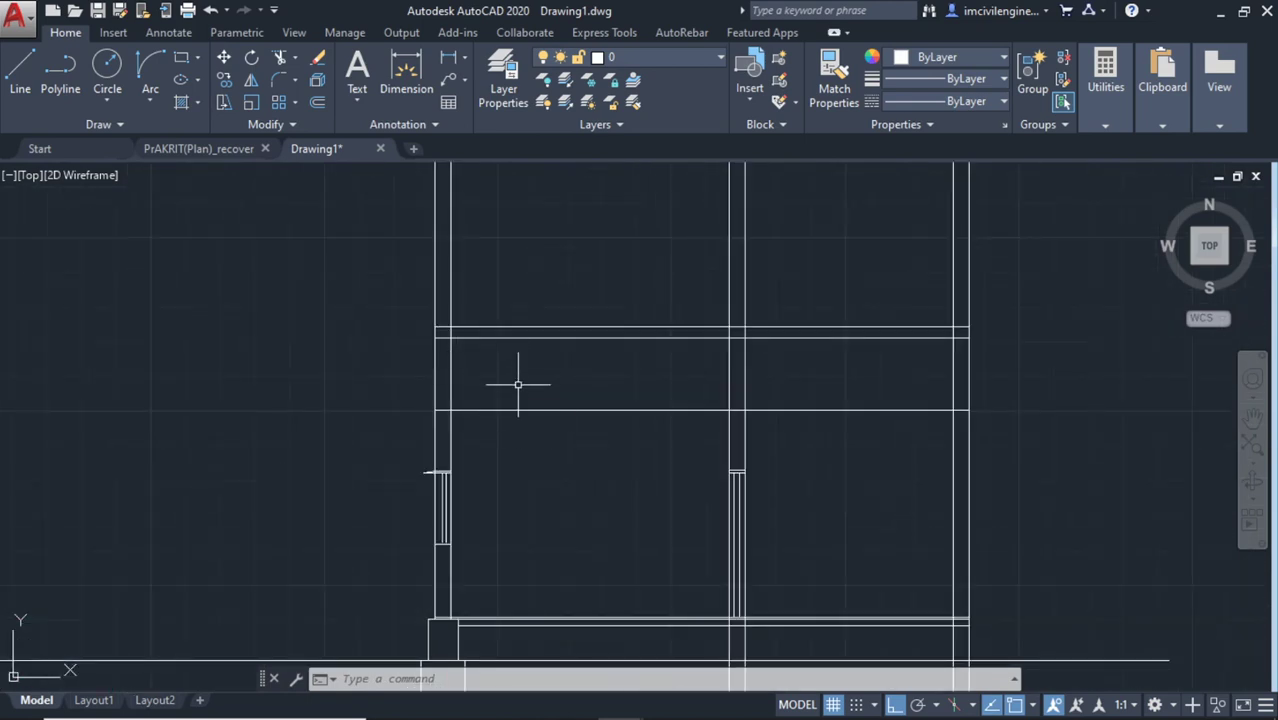
pyautogui.write('o')
pyautogui.press('Return')
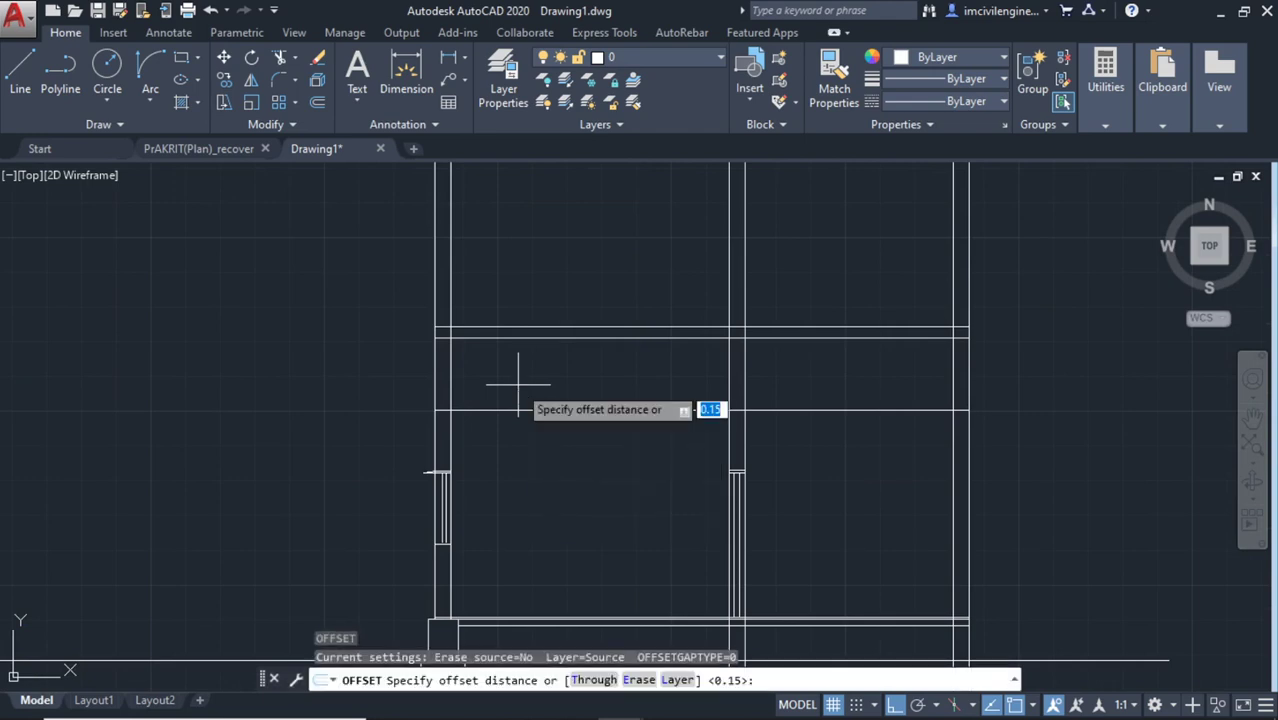
pyautogui.press('Return')
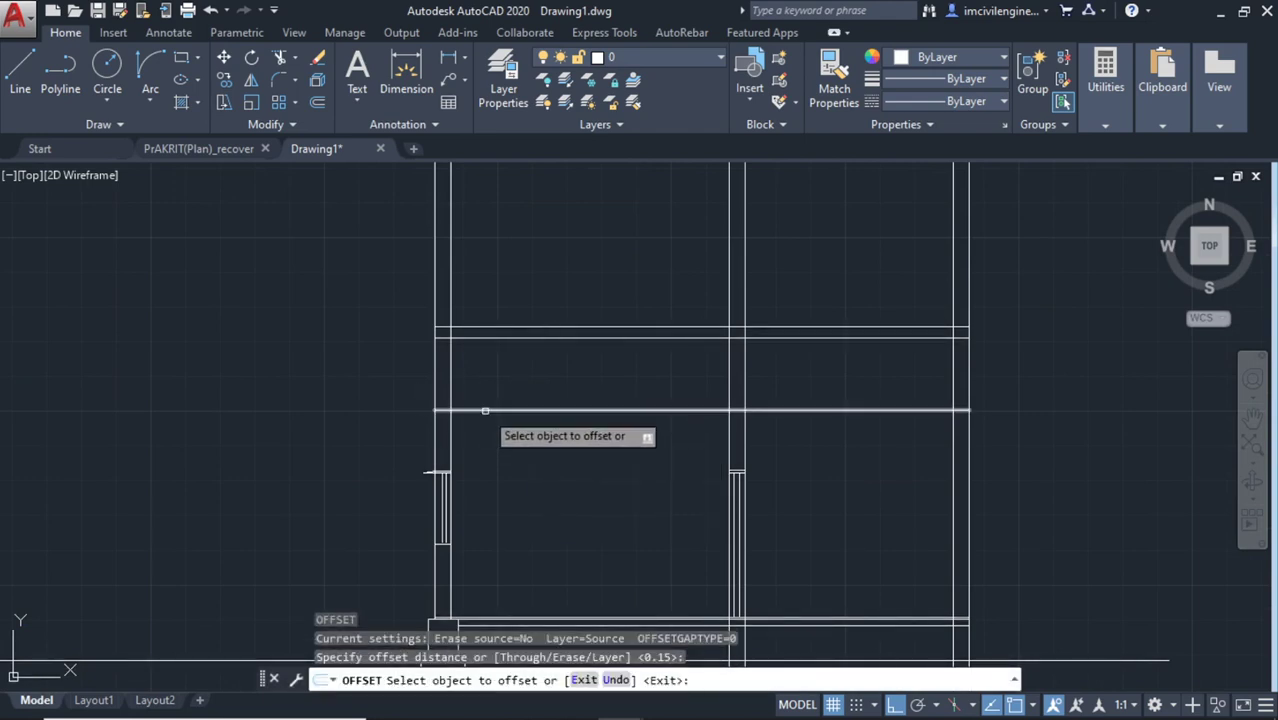
pyautogui.click(485, 410)
pyautogui.click(480, 424)
pyautogui.press('Escape')
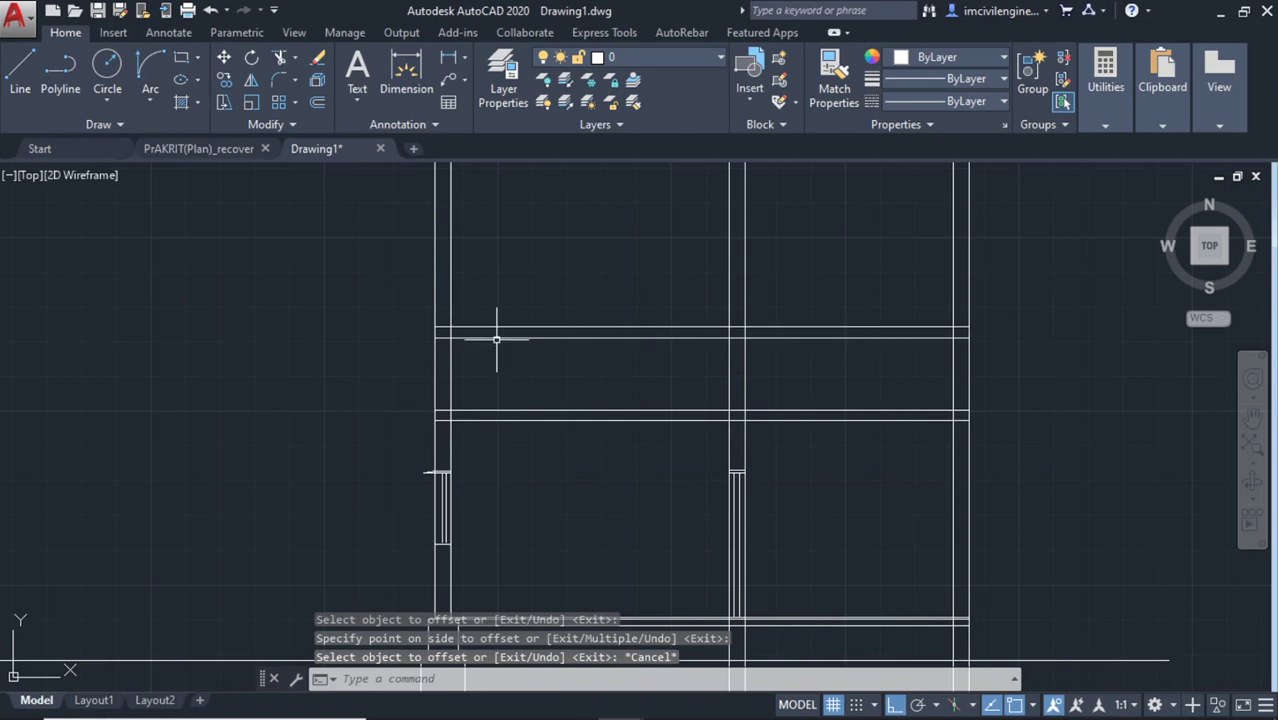
# Delete the surplus horizontal line and start TRIM using all lines as cutting edges
pyautogui.scroll(2, 497, 338)
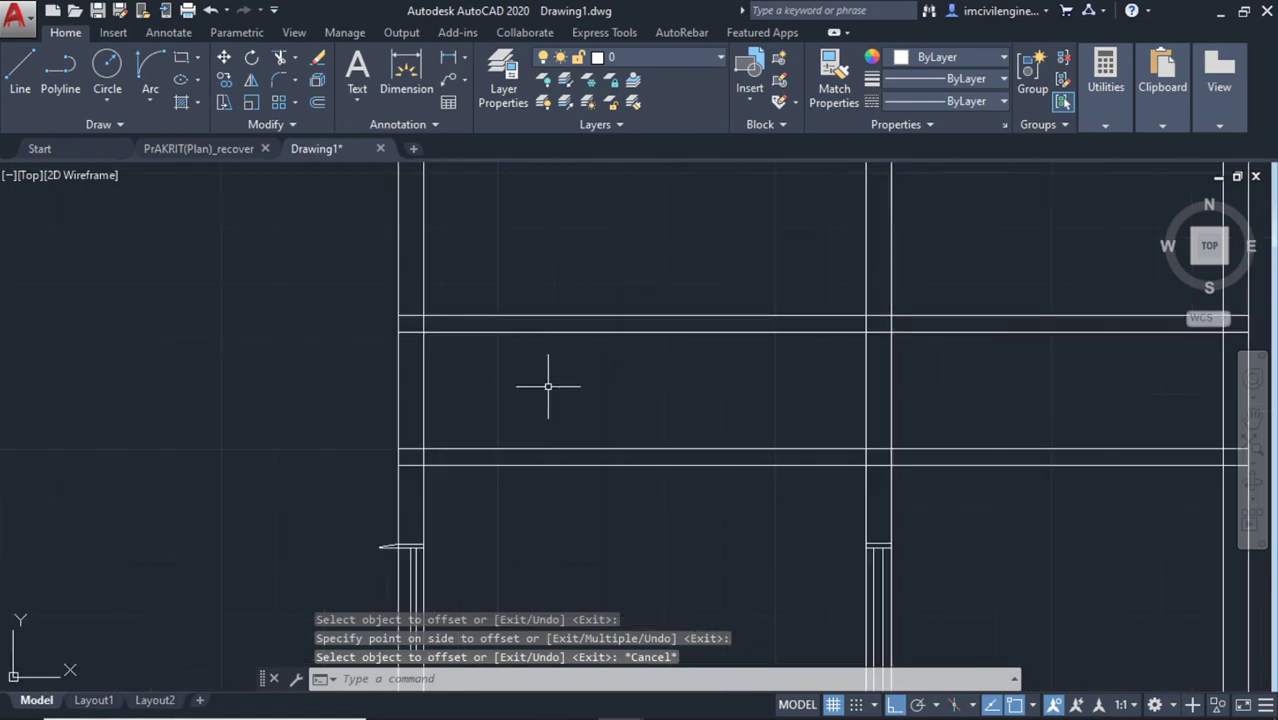
pyautogui.scroll(-3, 548, 386)
pyautogui.scroll(1, 539, 465)
pyautogui.scroll(1, 477, 370)
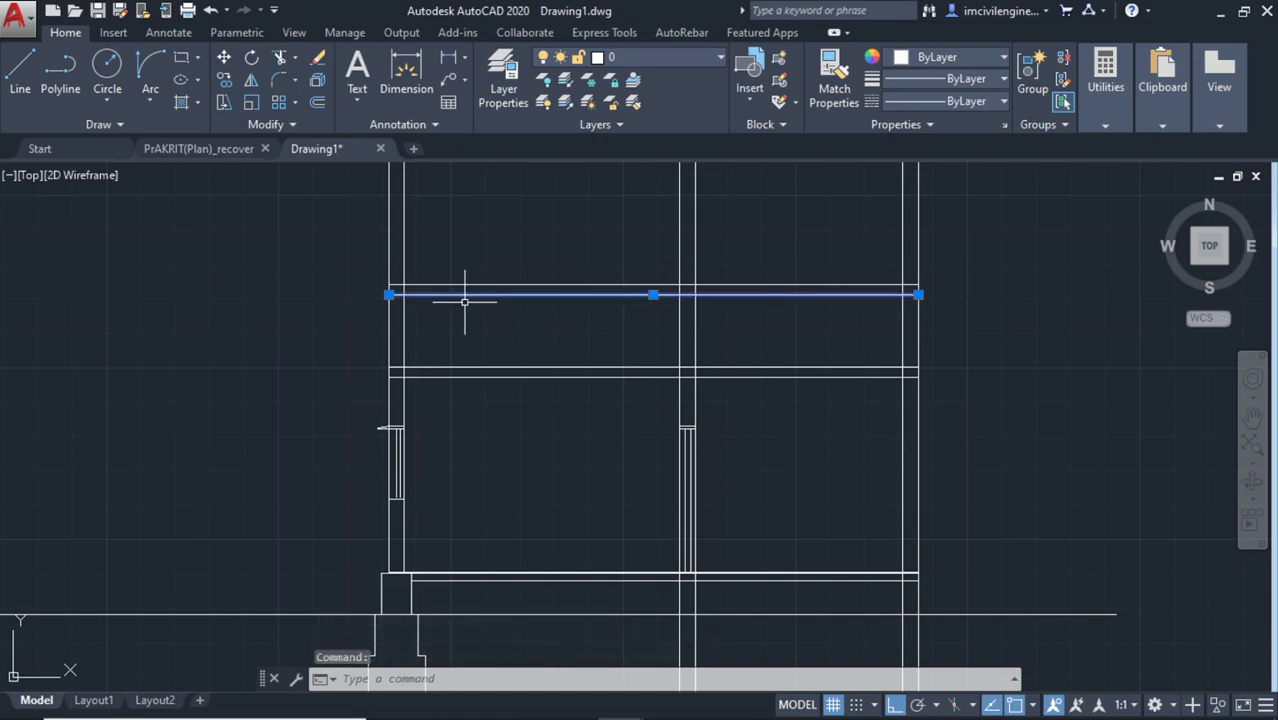
pyautogui.press('Delete')
pyautogui.scroll(-2, 506, 280)
pyautogui.moveTo(499, 300); pyautogui.dragTo(497, 385, button='middle')
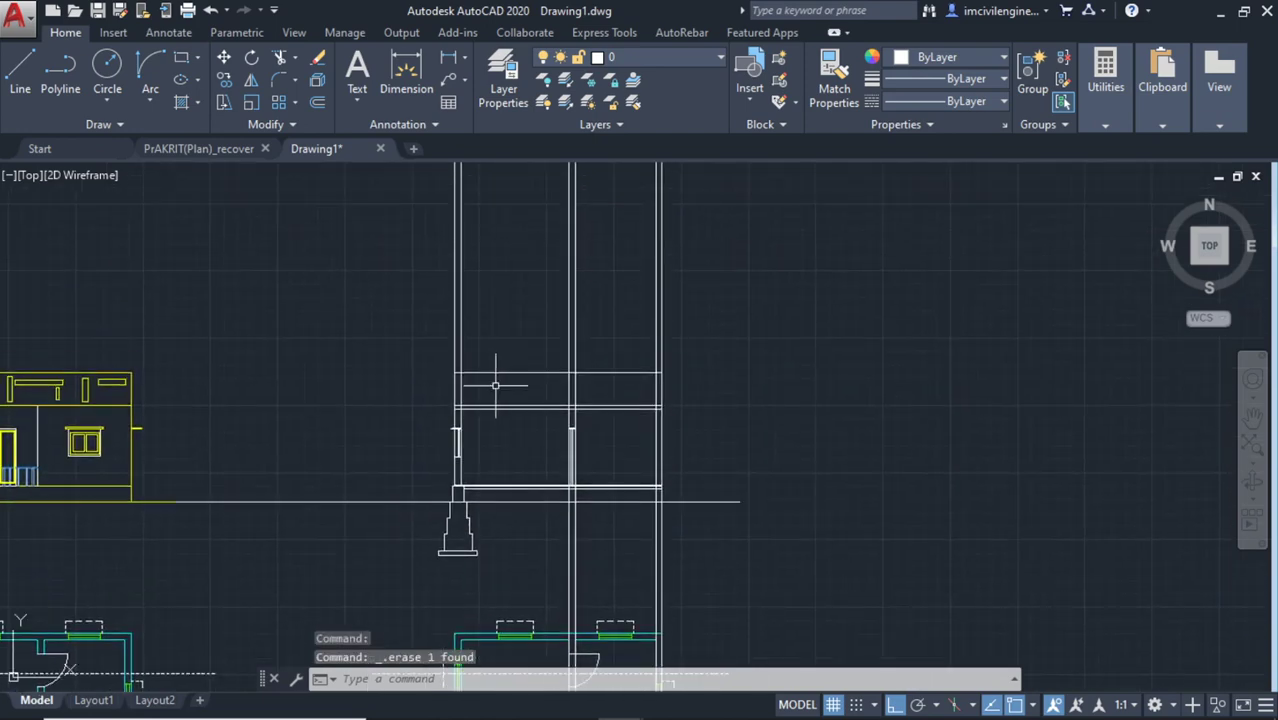
pyautogui.write('tr')
pyautogui.press('Return')
pyautogui.press('Return')
# Trim the slab and beam line ends overhanging past the right wall with a crossing window
pyautogui.scroll(3, 560, 372)
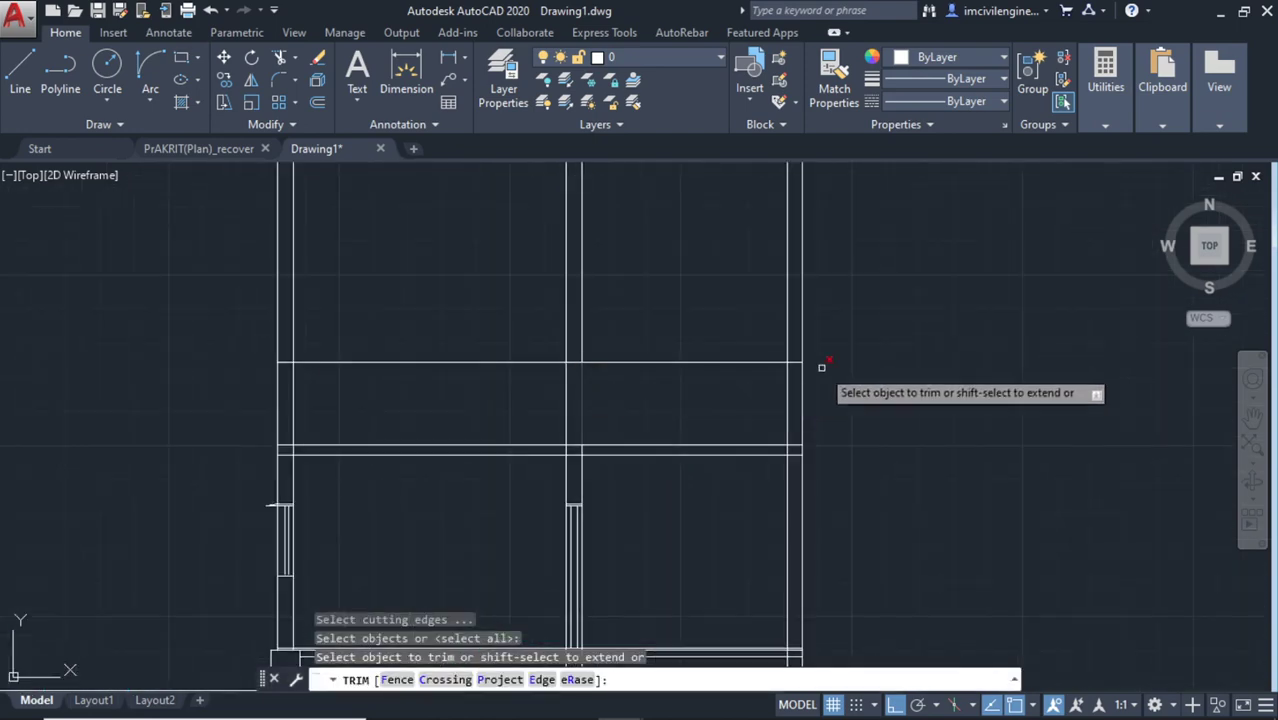
pyautogui.click(814, 353)
pyautogui.click(192, 282)
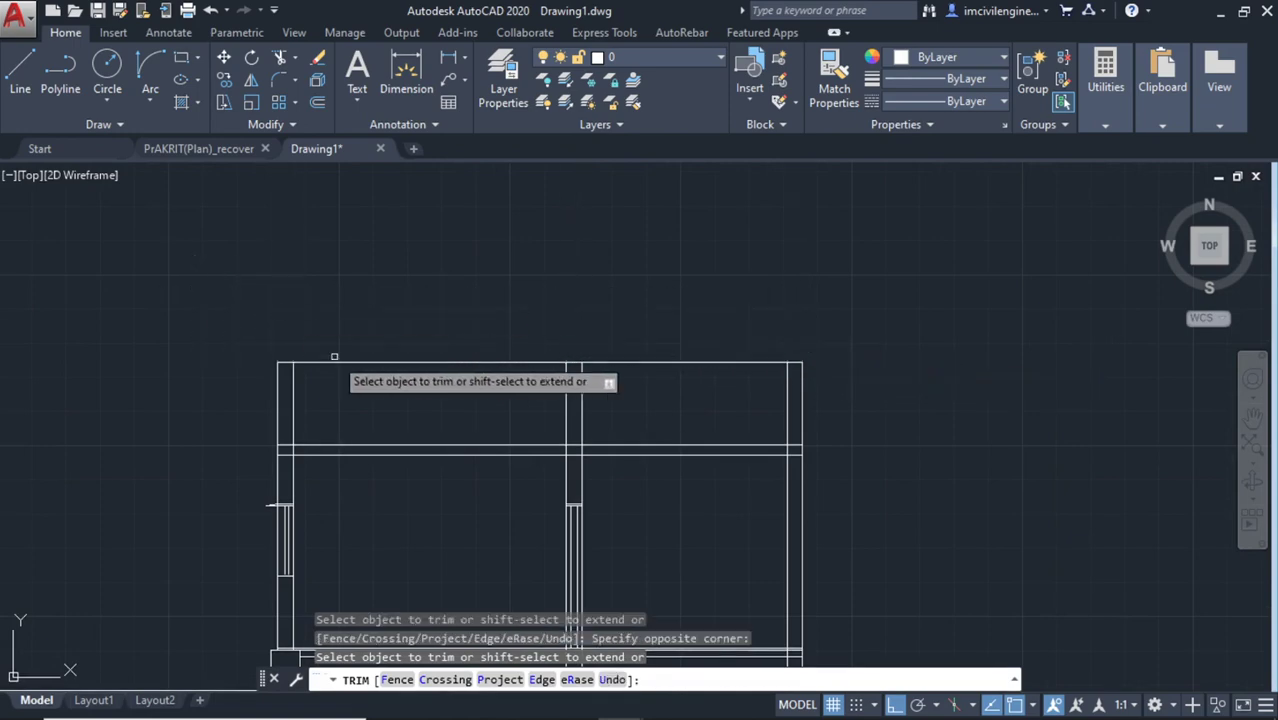
pyautogui.scroll(-5, 411, 500)
pyautogui.moveTo(411, 500); pyautogui.dragTo(477, 330, button='middle')
pyautogui.scroll(4, 520, 387)
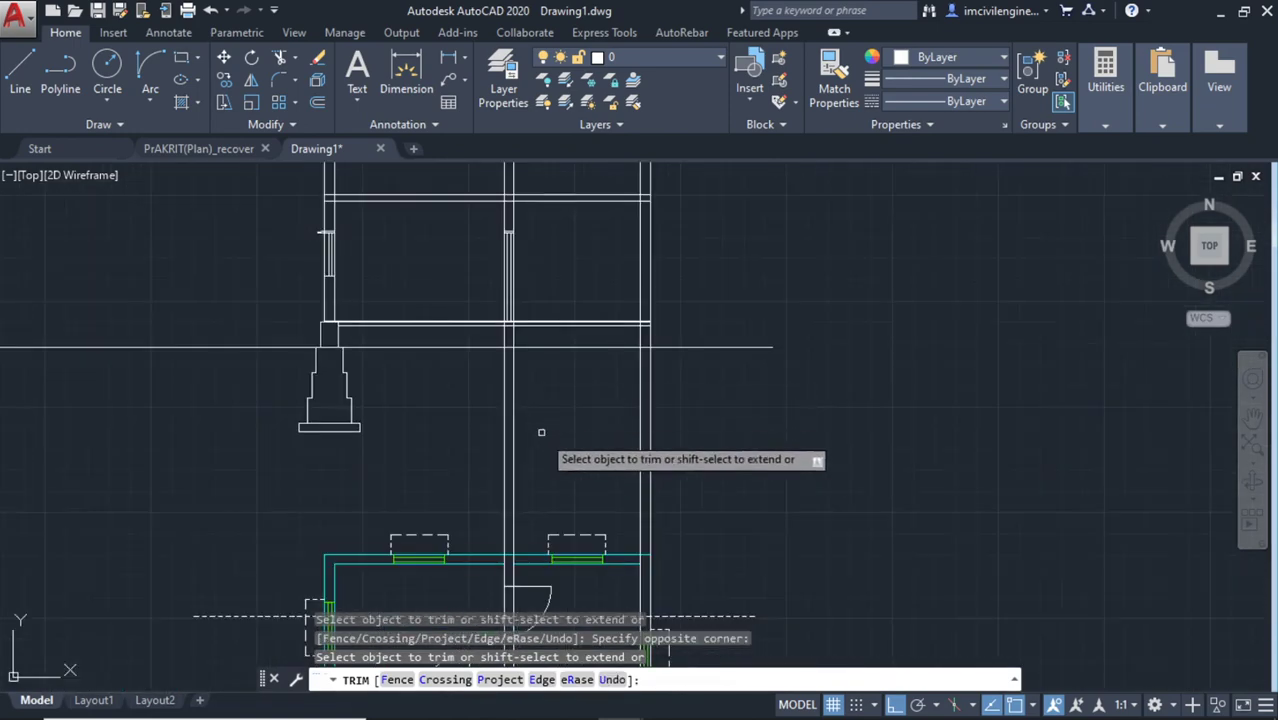
pyautogui.scroll(2, 434, 364)
pyautogui.scroll(-2, 760, 483)
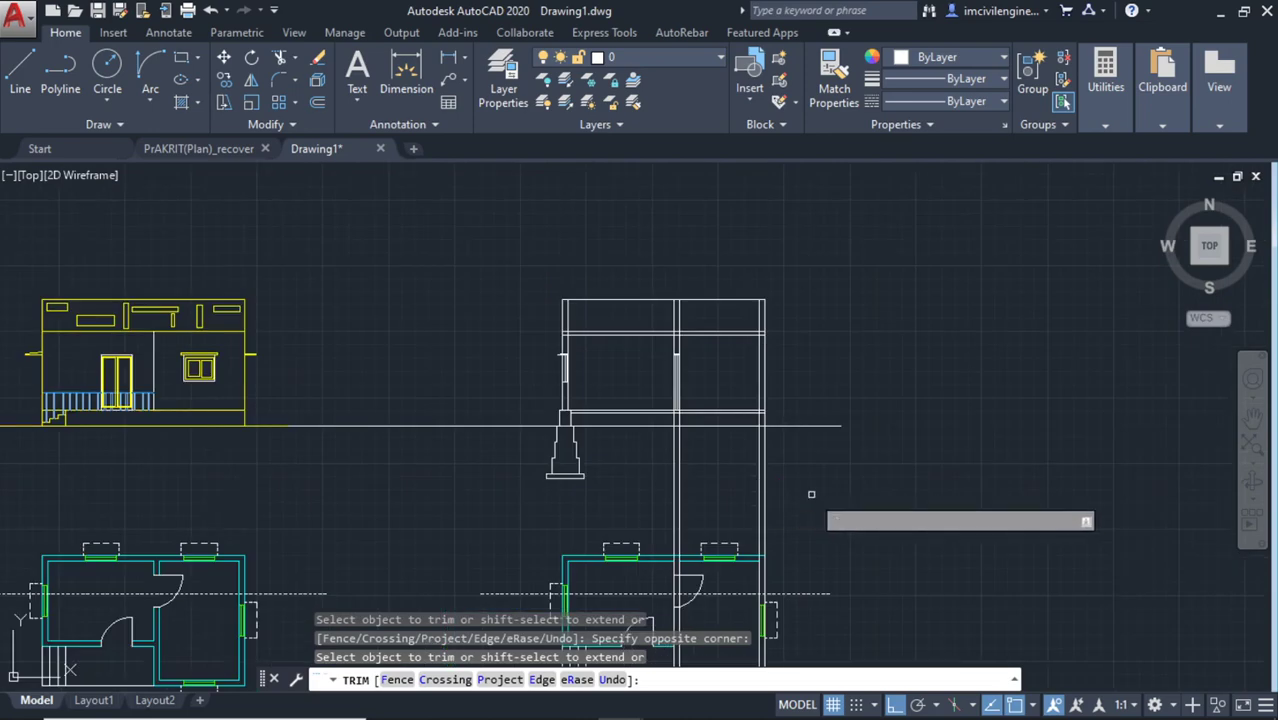
pyautogui.press('Escape')
# Window-select the stepped footing outline
pyautogui.scroll(3, 588, 434)
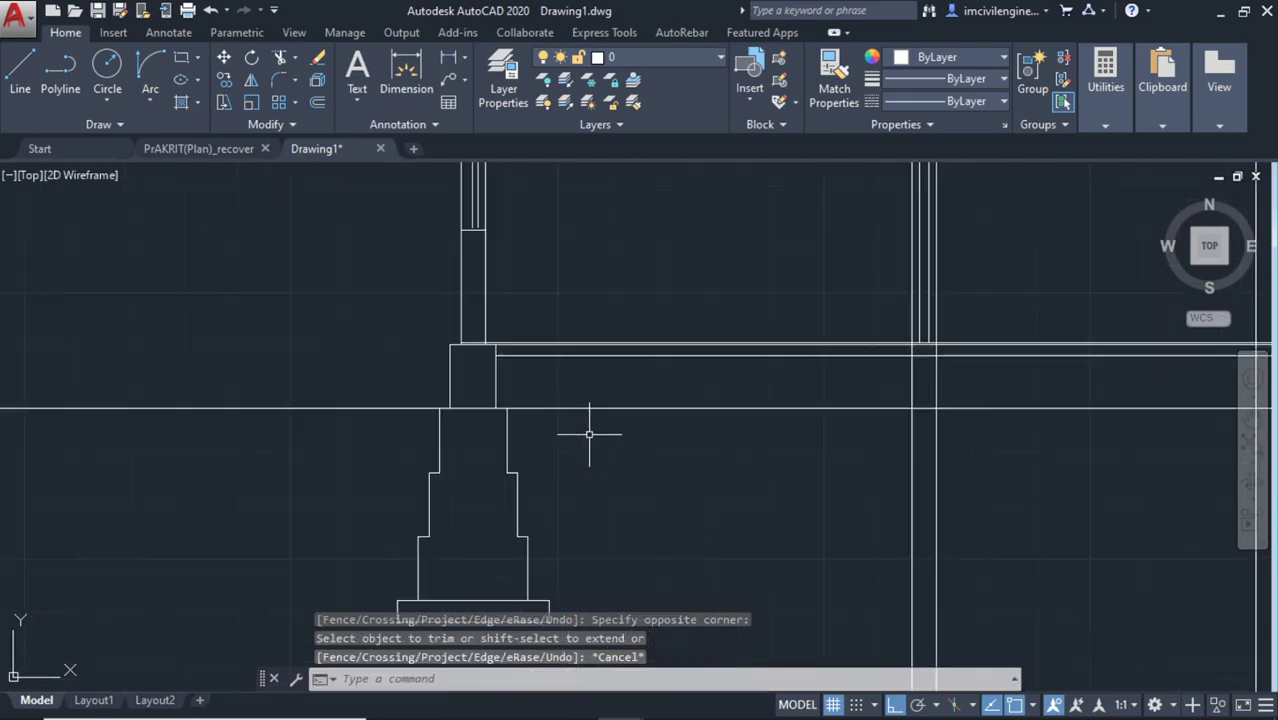
pyautogui.moveTo(610, 585); pyautogui.dragTo(500, 475, button='middle')
pyautogui.click(636, 560)
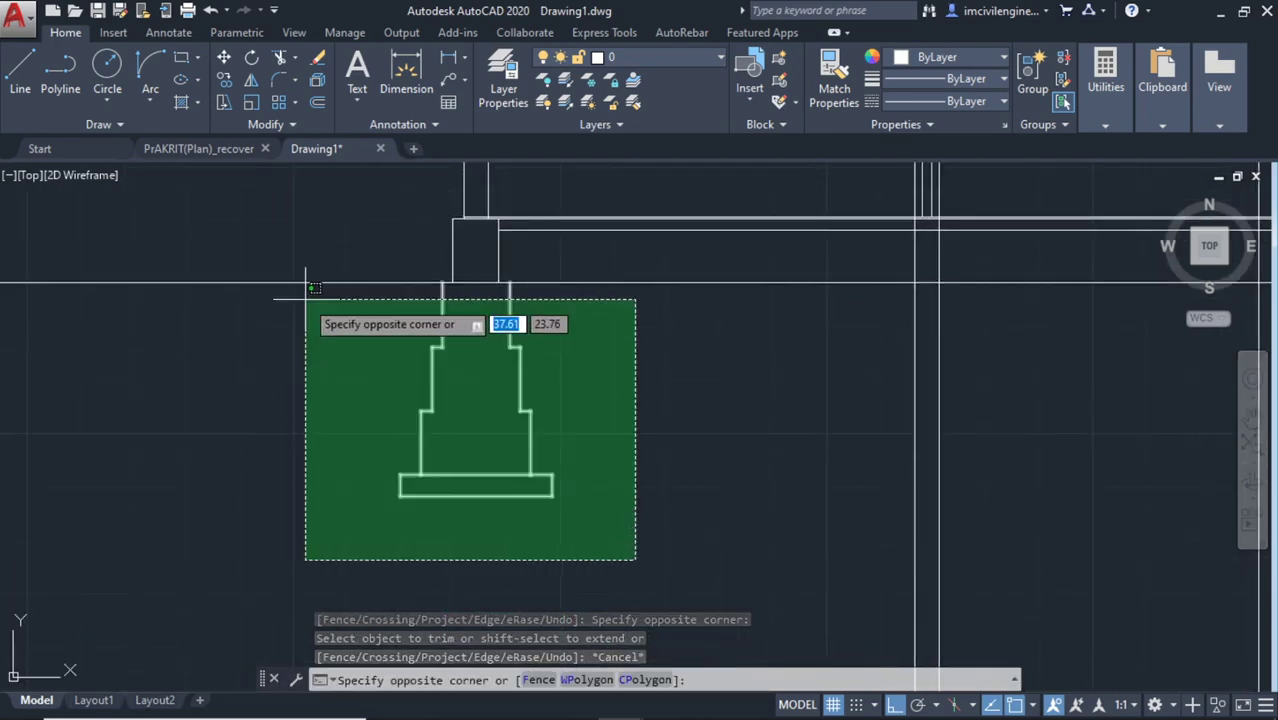
pyautogui.click(304, 290)
pyautogui.scroll(2, 450, 240)
# Copy the stepped footing and column lines to sit beneath another wall
pyautogui.click(582, 279)
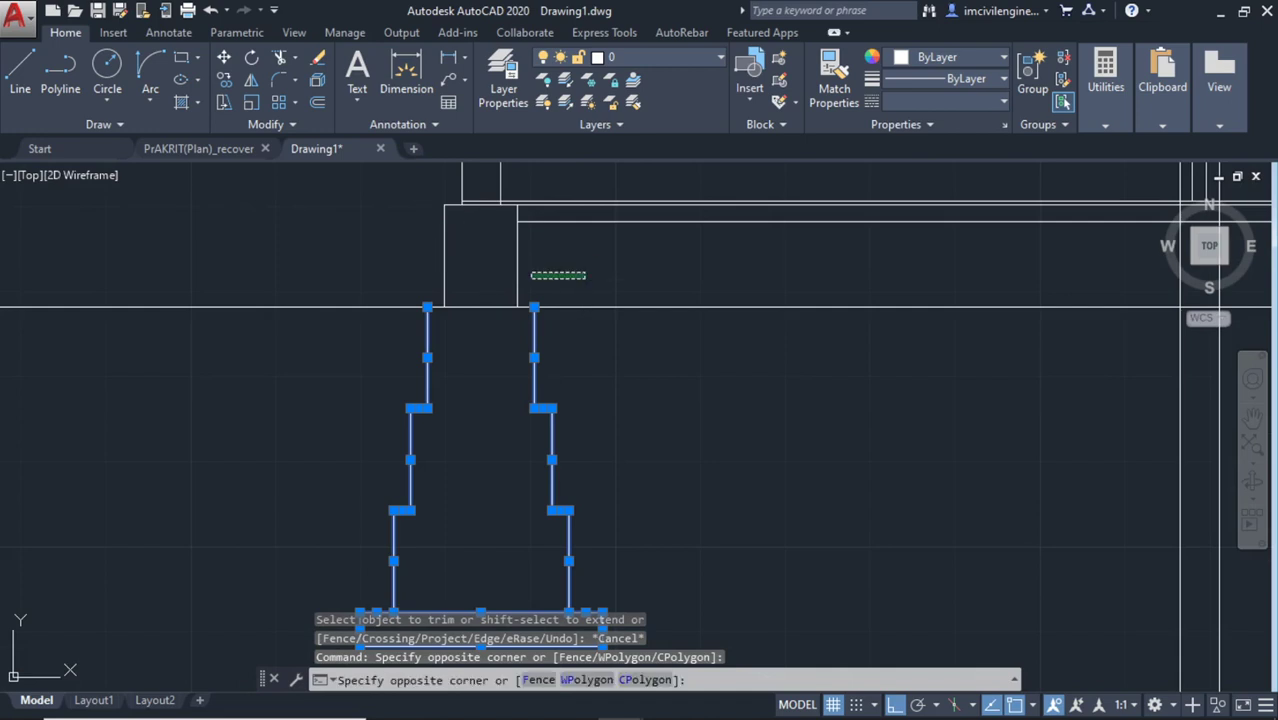
pyautogui.click(335, 279)
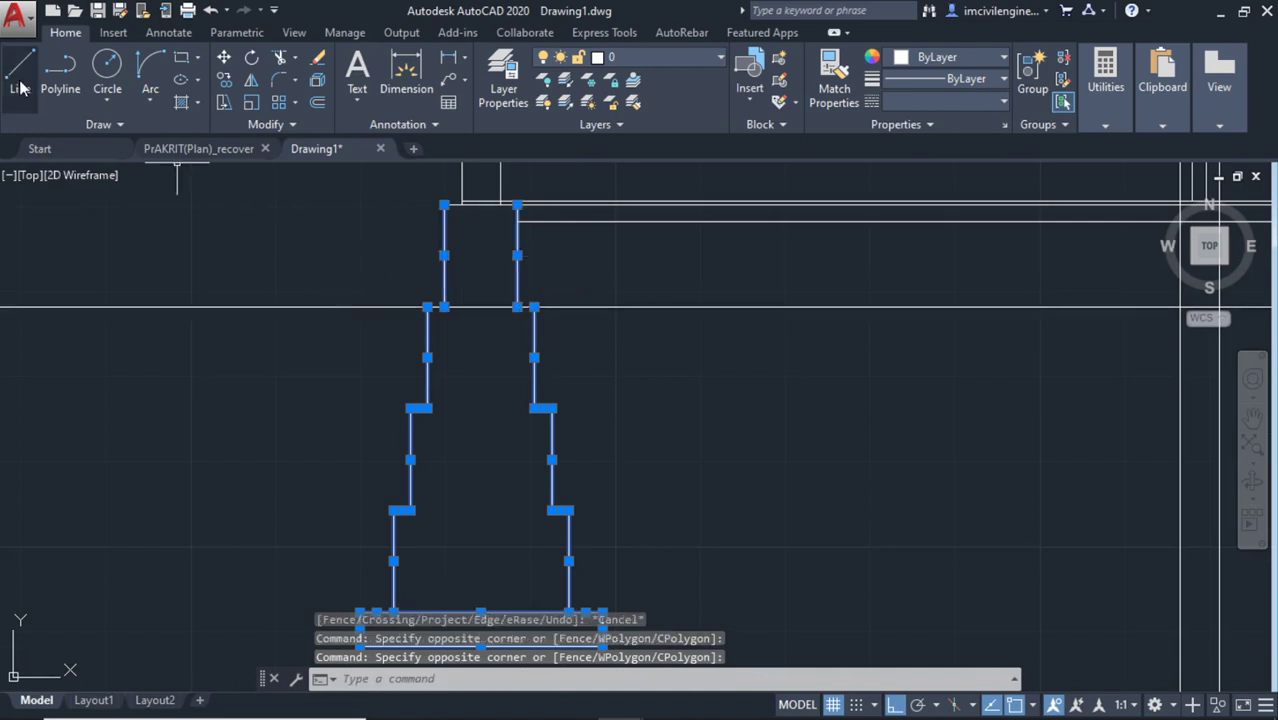
pyautogui.click(224, 80)
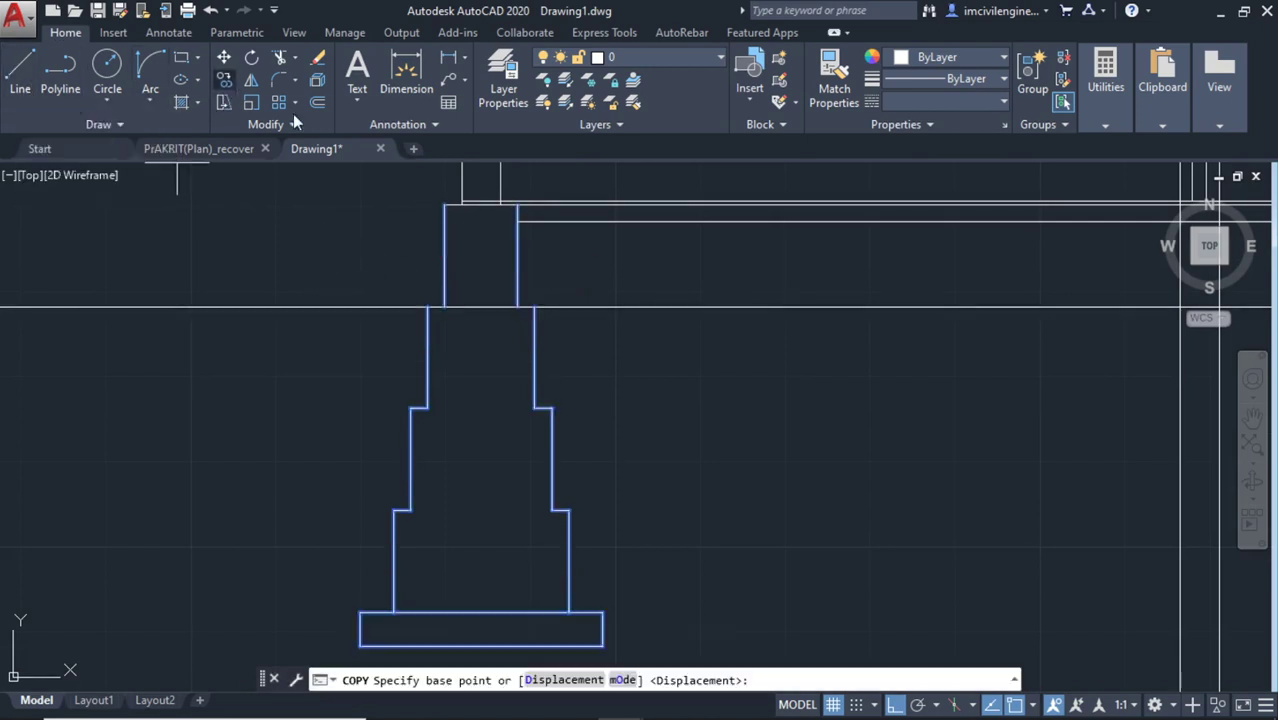
pyautogui.moveTo(361, 215); pyautogui.dragTo(300, 337, button='middle')
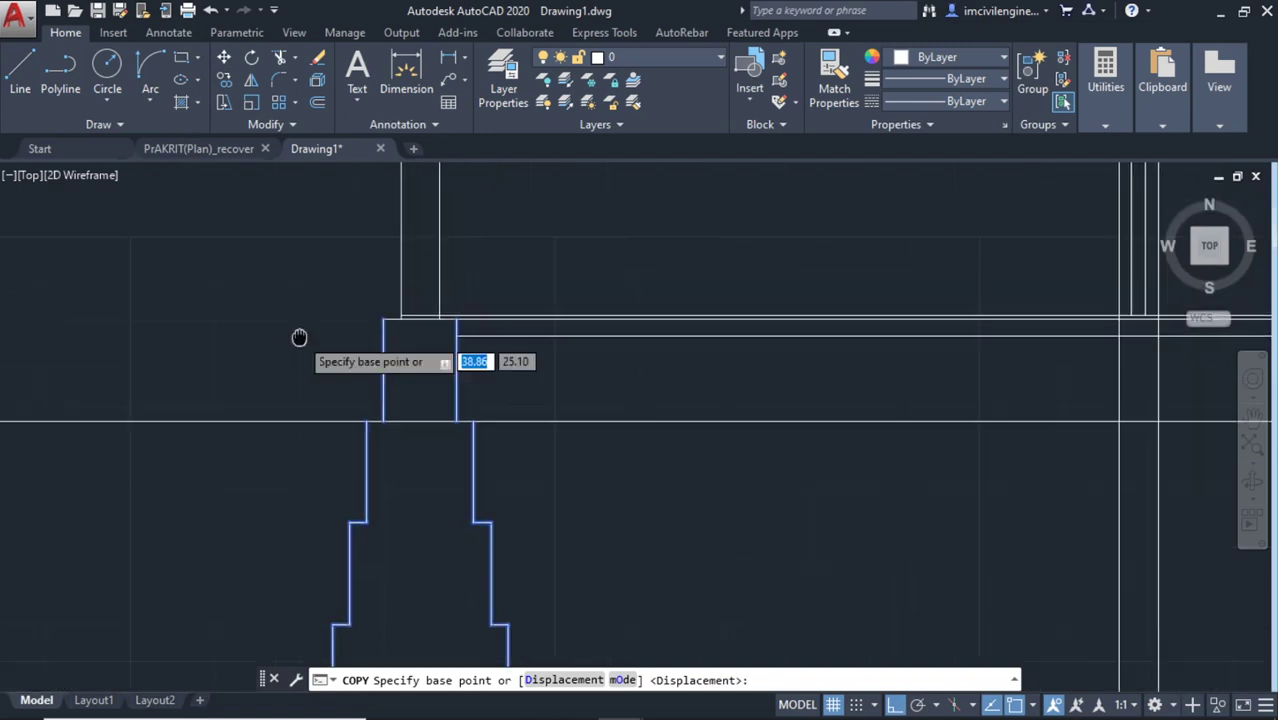
pyautogui.click(400, 263)
pyautogui.moveTo(180, 240); pyautogui.dragTo(491, 243, button='middle')
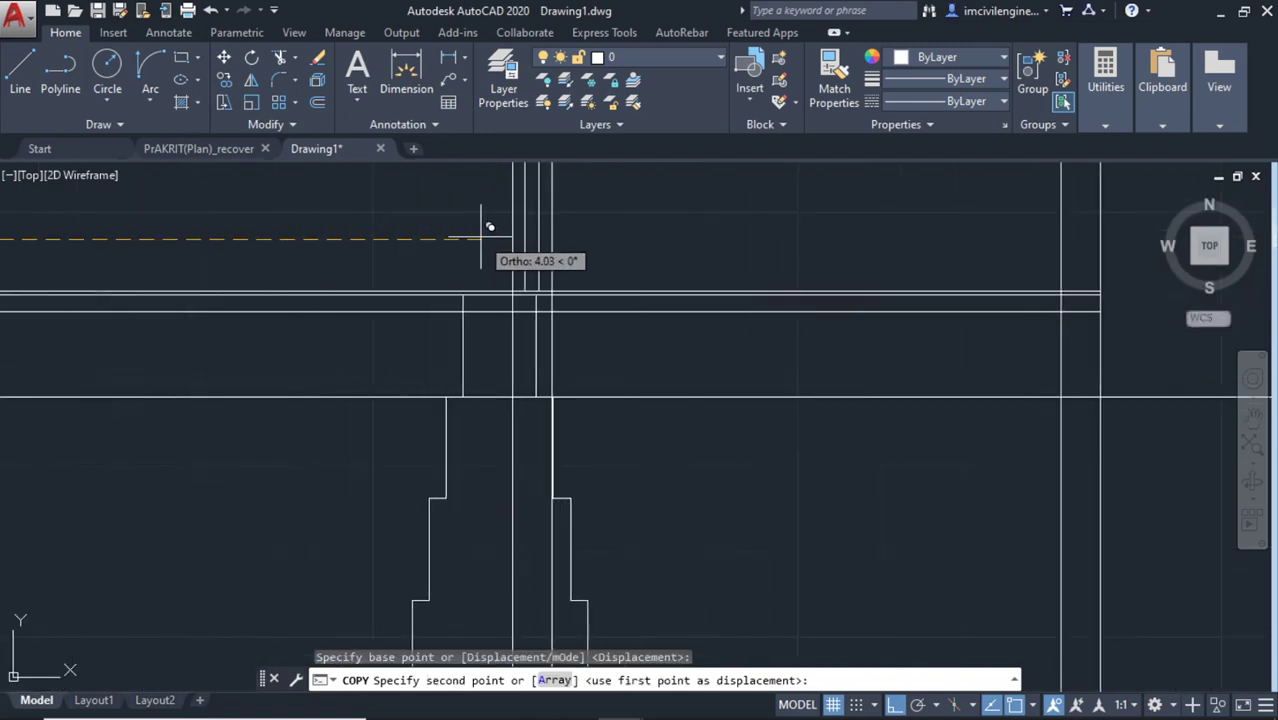
pyautogui.click(700, 240)
pyautogui.moveTo(700, 240)
pyautogui.mouseDown(button='middle')
pyautogui.moveTo(582, 262)
pyautogui.moveTo(371, 255)
pyautogui.mouseUp(button='middle')
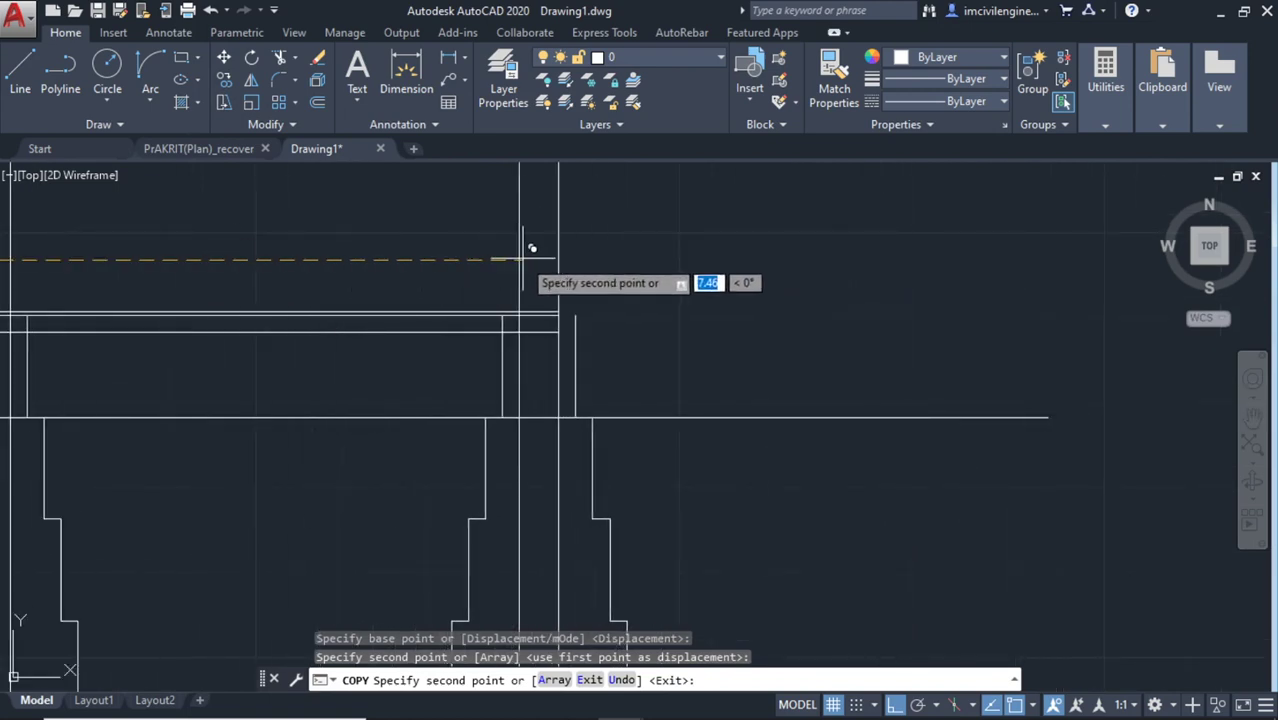
pyautogui.press('Escape')
# Erase the four vertical section lines, then undo to restore them
pyautogui.scroll(-2, 659, 278)
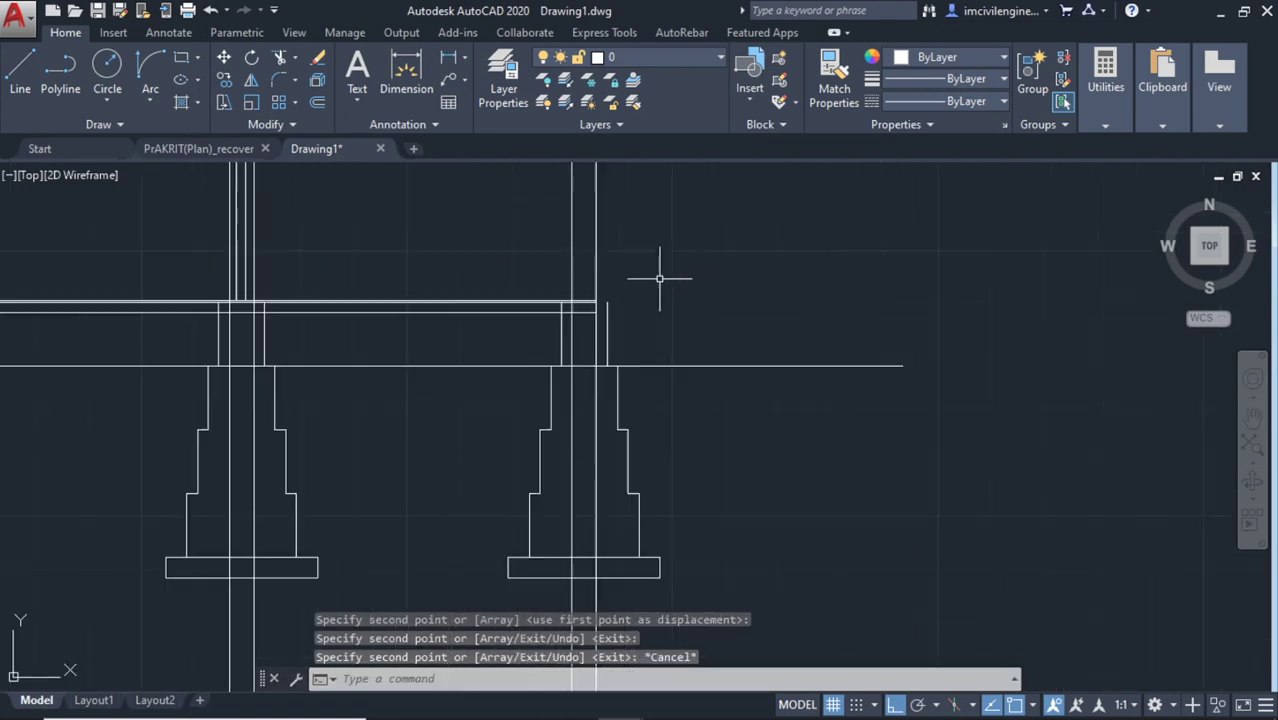
pyautogui.moveTo(659, 281); pyautogui.dragTo(718, 177, button='middle')
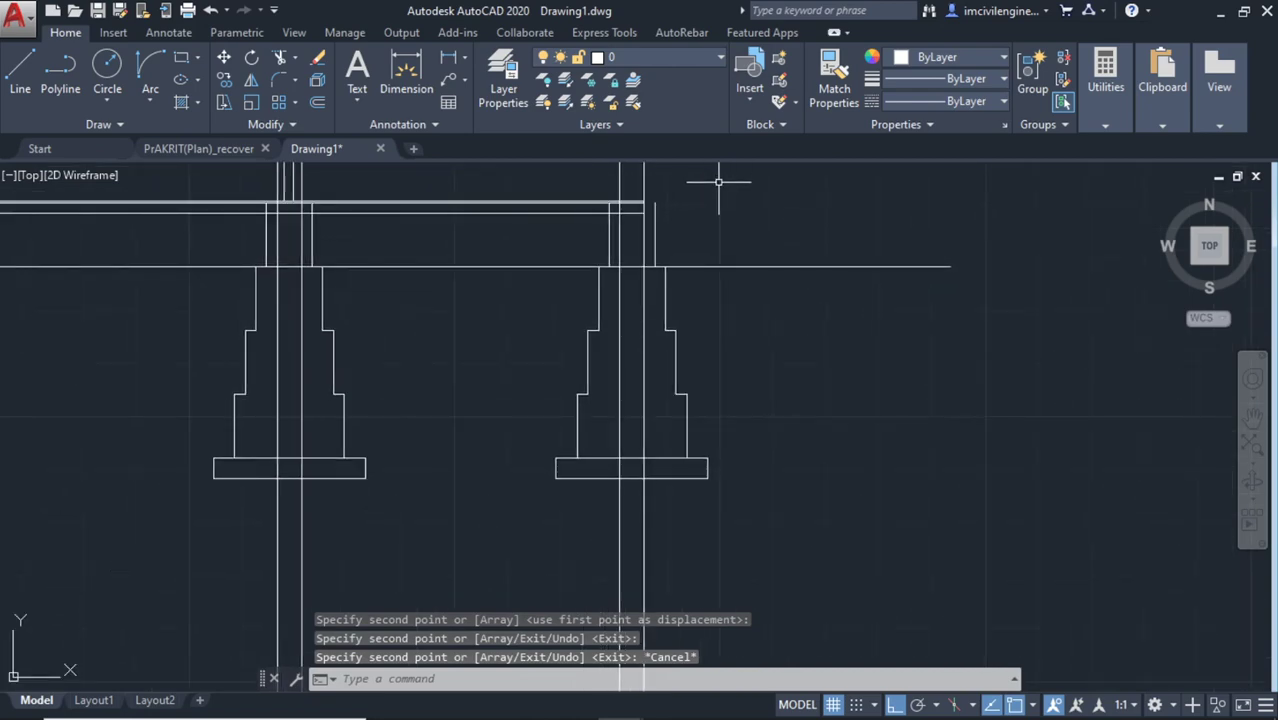
pyautogui.scroll(-4, 718, 182)
pyautogui.scroll(2, 736, 357)
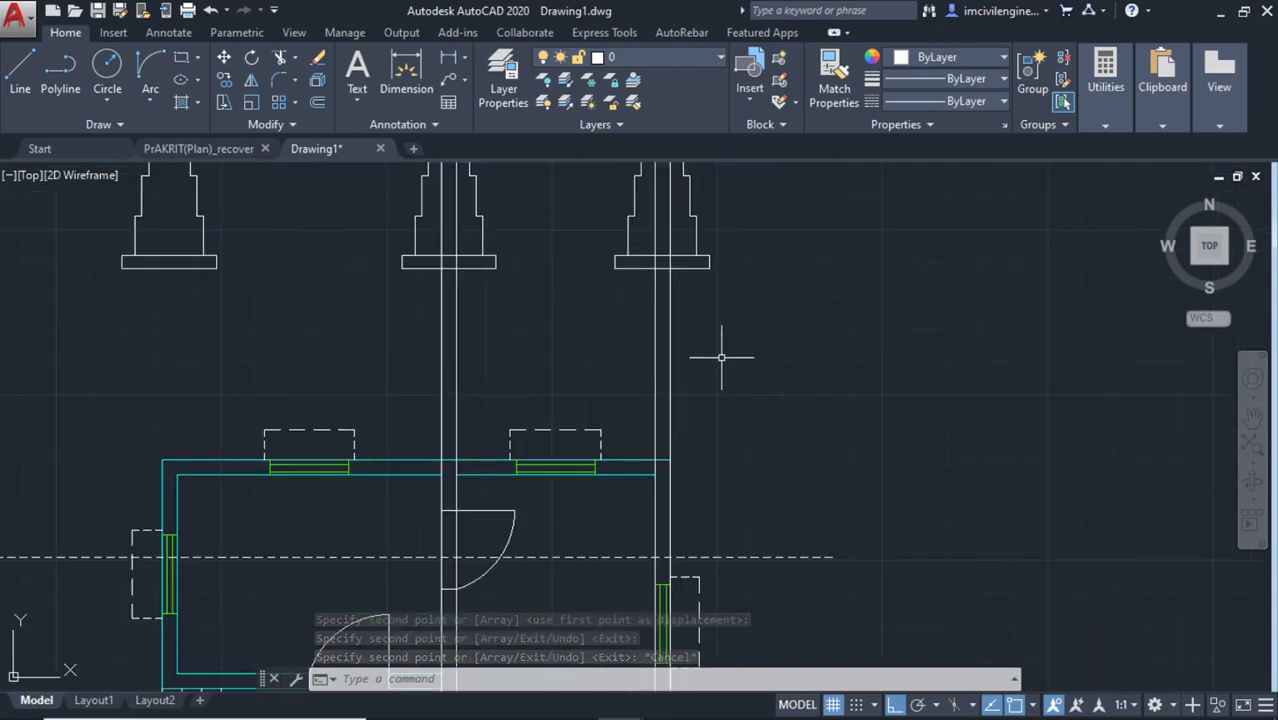
pyautogui.click(736, 357)
pyautogui.click(286, 332)
pyautogui.press('Delete')
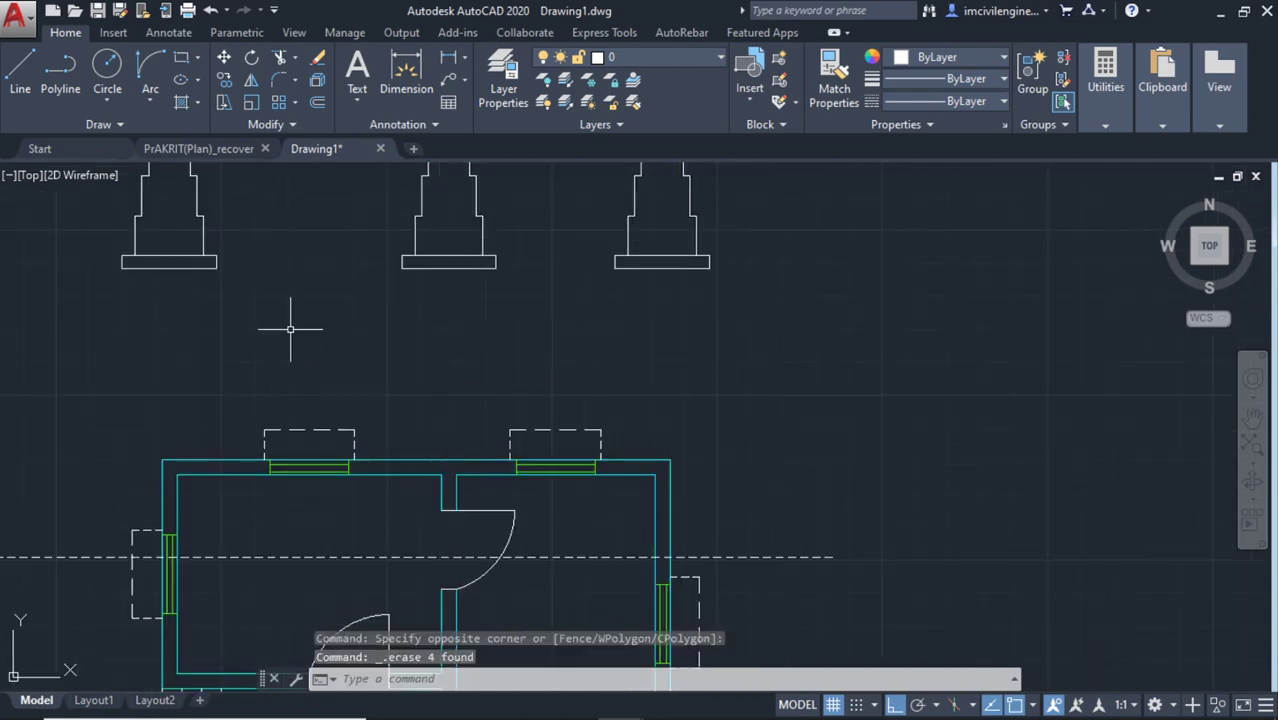
pyautogui.moveTo(562, 295); pyautogui.dragTo(576, 501, button='middle')
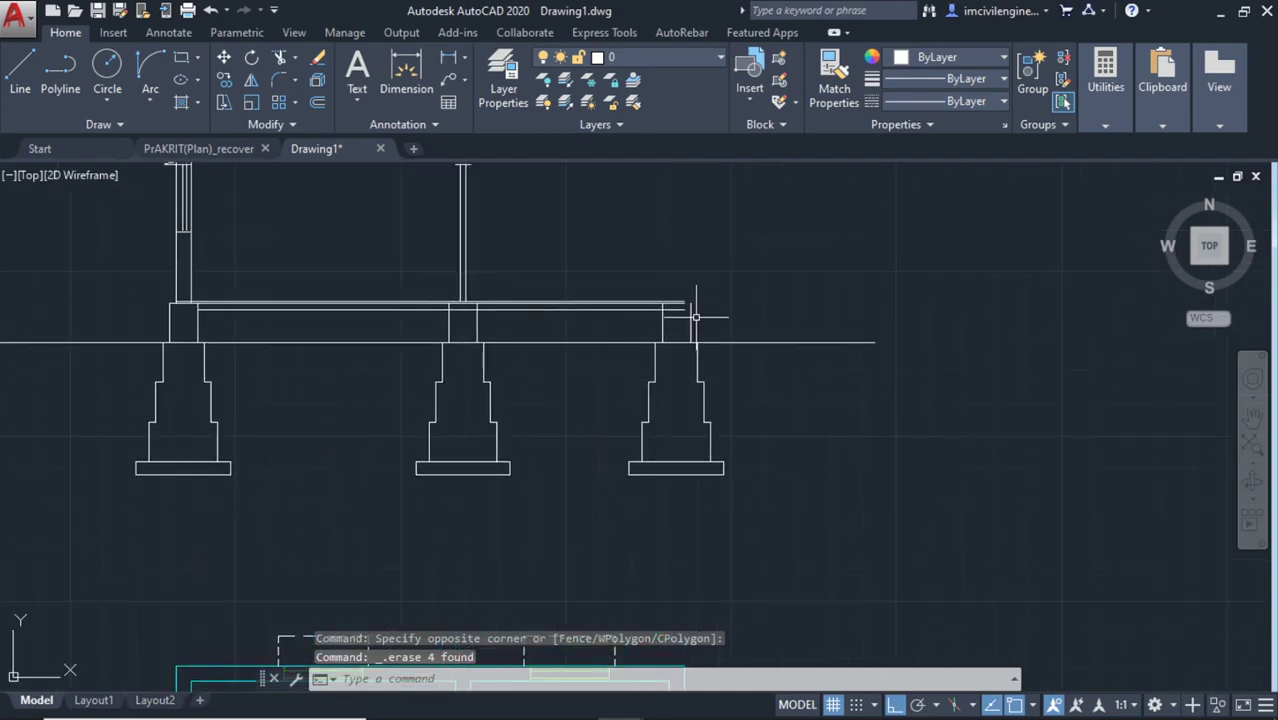
pyautogui.hotkey('ctrl', 'z')
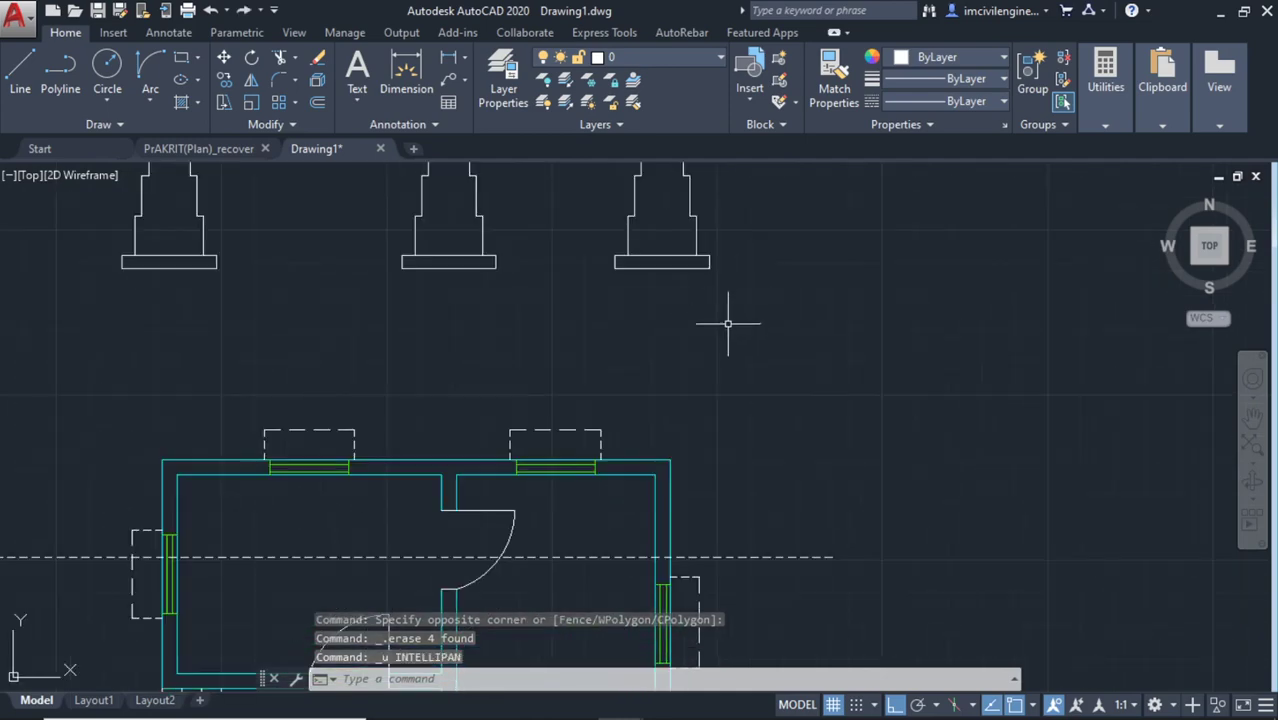
pyautogui.scroll(-2, 732, 322)
pyautogui.scroll(-2, 720, 300)
pyautogui.hotkey('ctrl', 'z')
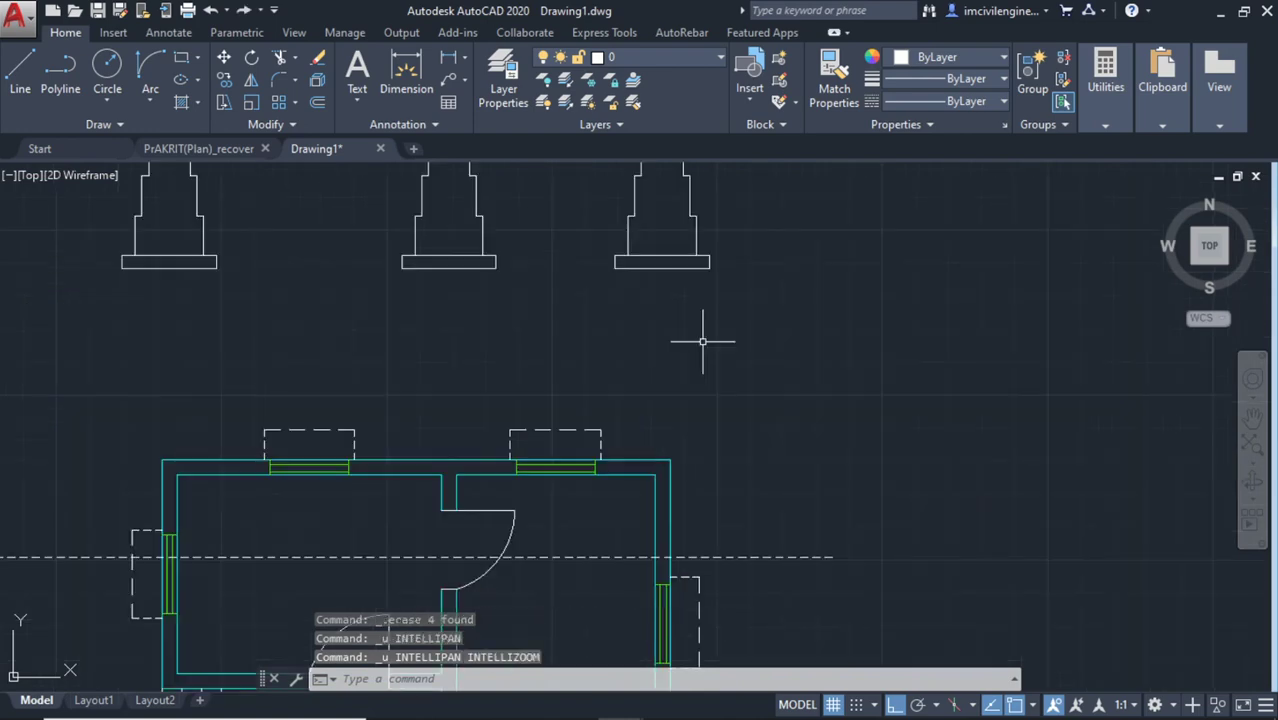
pyautogui.hotkey('ctrl', 'z')
pyautogui.moveTo(738, 324); pyautogui.dragTo(684, 462, button='middle')
pyautogui.scroll(2, 664, 285)
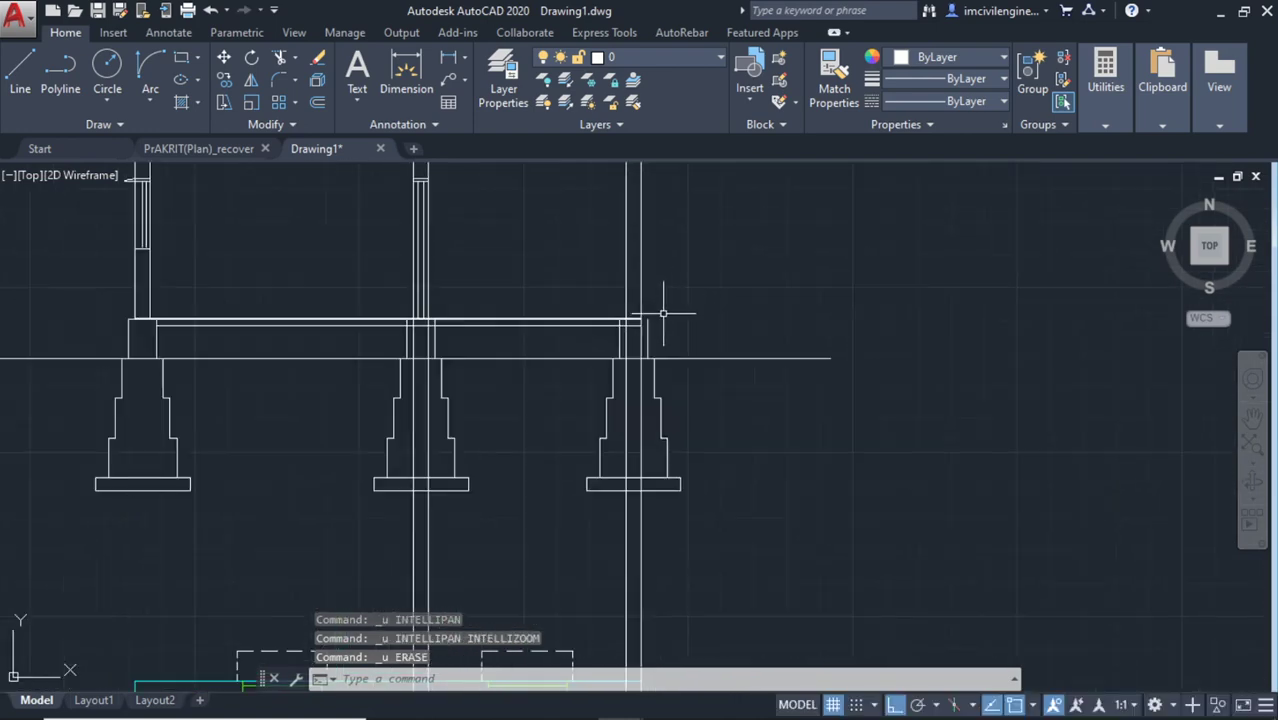
pyautogui.scroll(1, 645, 325)
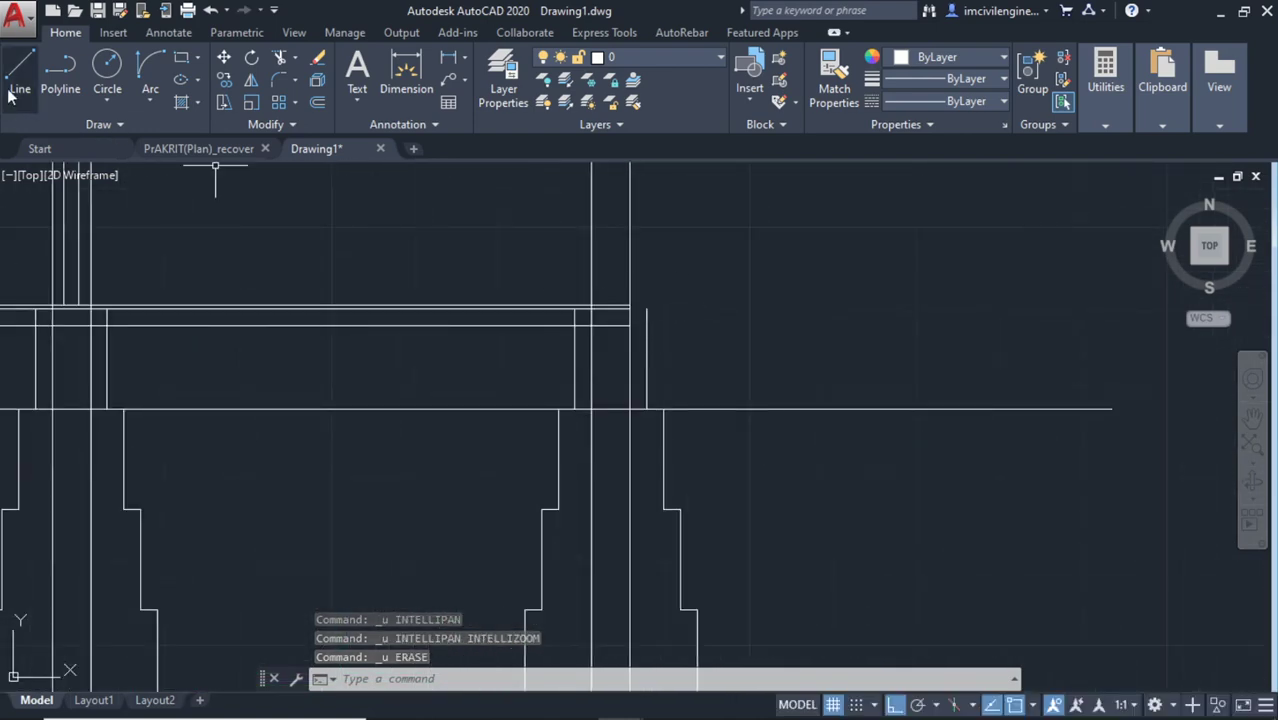
pyautogui.scroll(3, 625, 315)
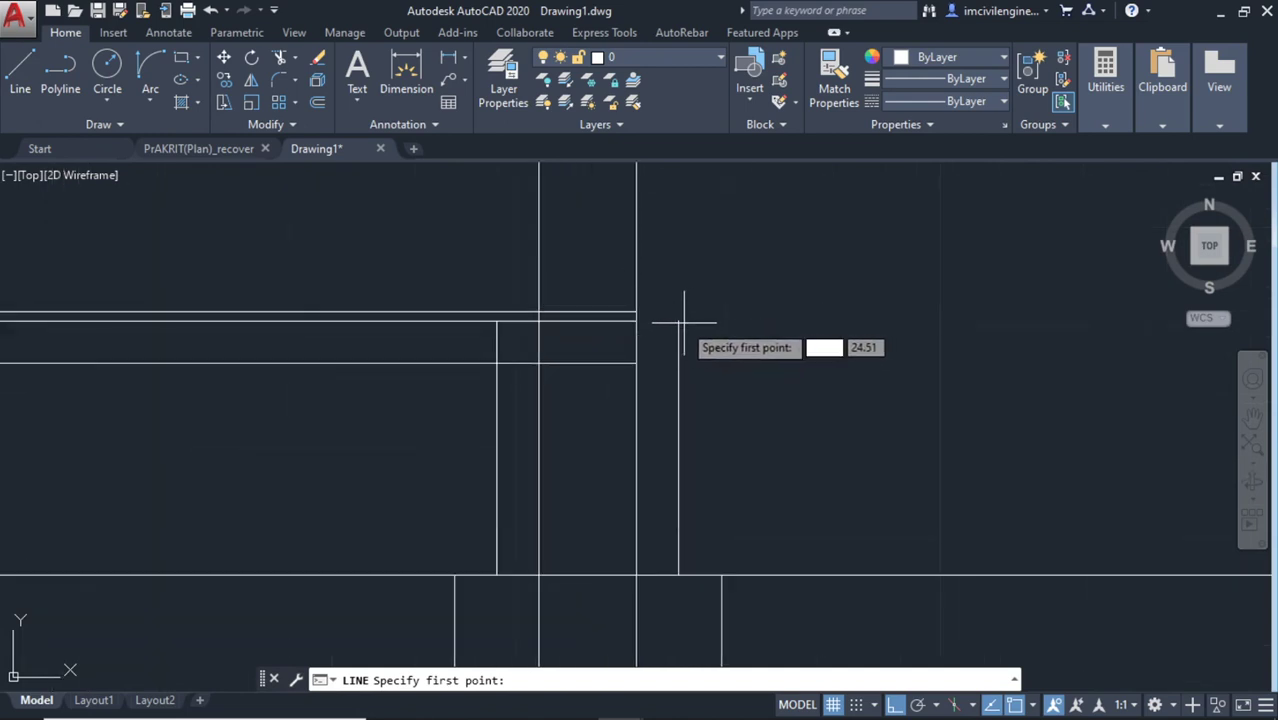
# Draw a short horizontal line continuing the beam at its right end
pyautogui.click(678, 320)
pyautogui.click(636, 320)
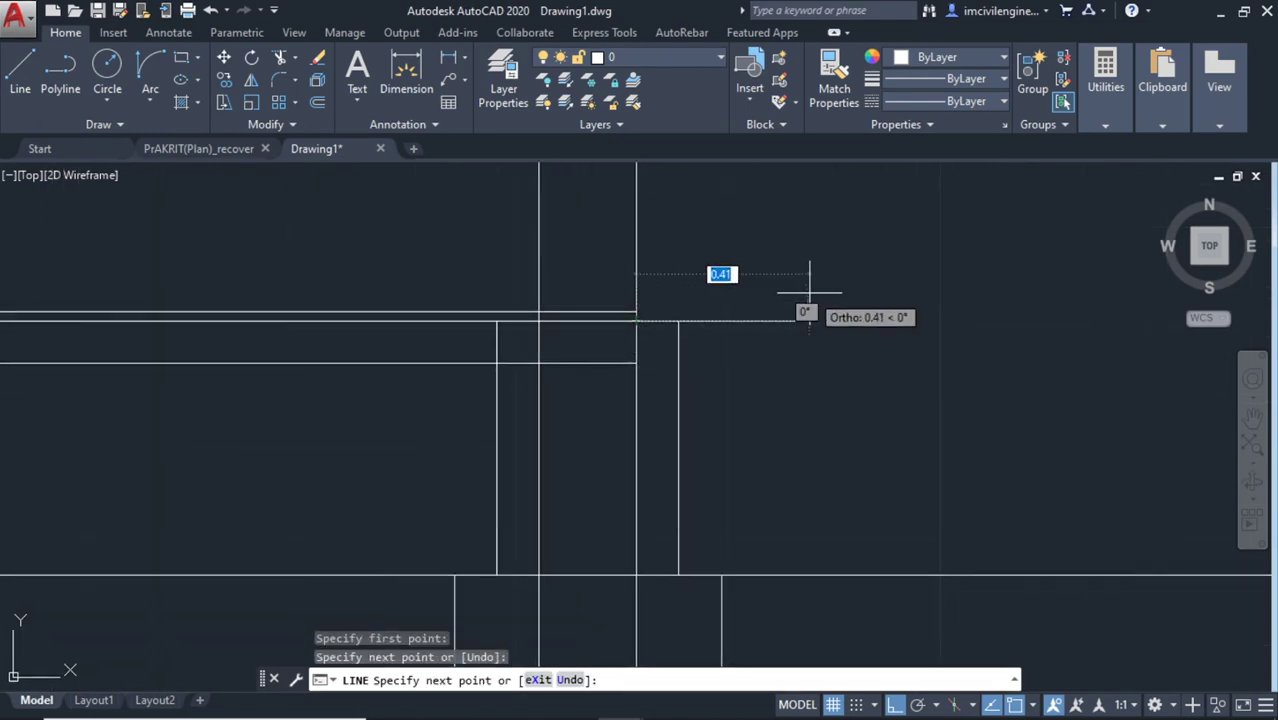
pyautogui.press('Escape')
pyautogui.scroll(-2, 725, 364)
pyautogui.scroll(-2, 810, 377)
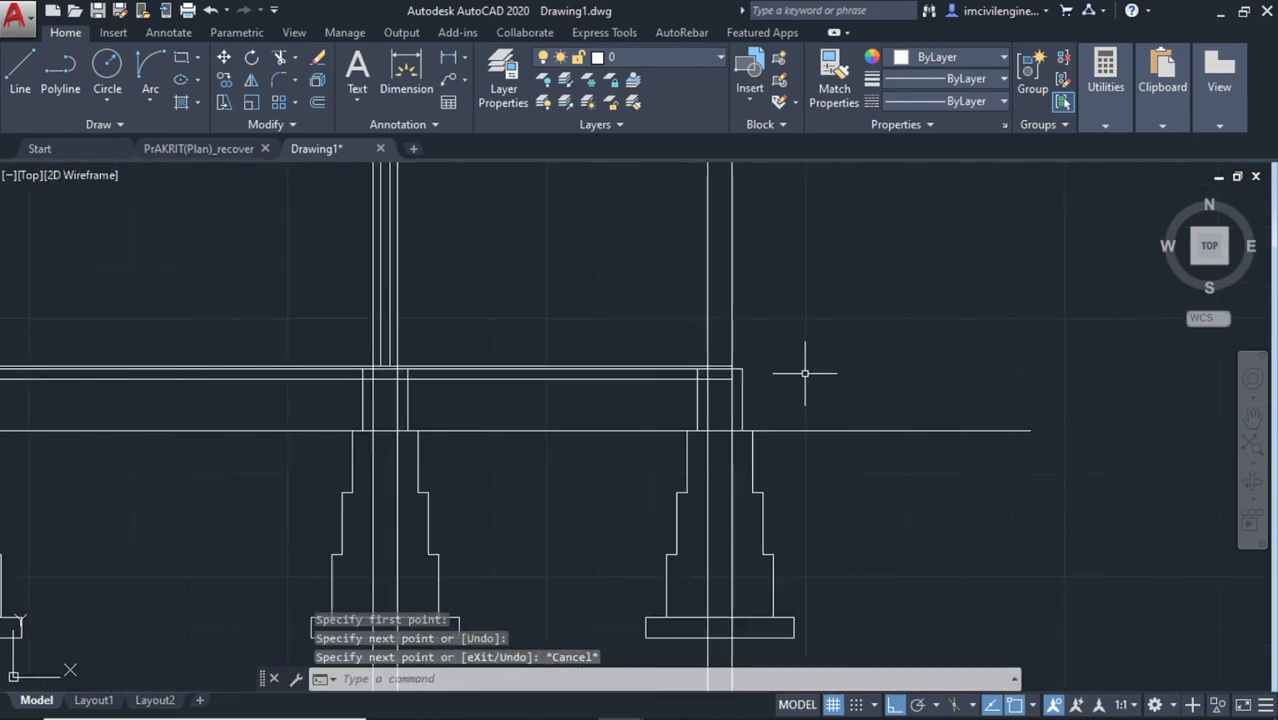
# Trim lines at the beam junction using a crossing pick
pyautogui.write('r')
pyautogui.press('Return')
pyautogui.press('Return')
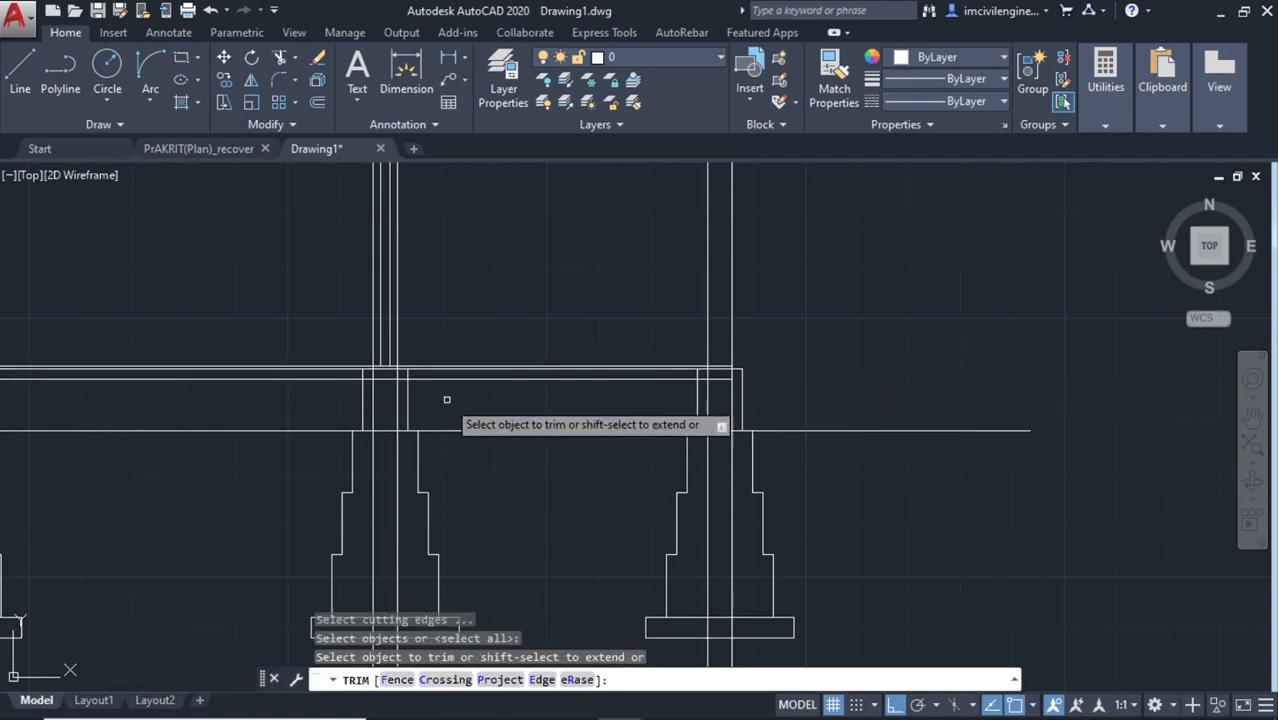
pyautogui.scroll(2, 375, 378)
pyautogui.click(520, 369)
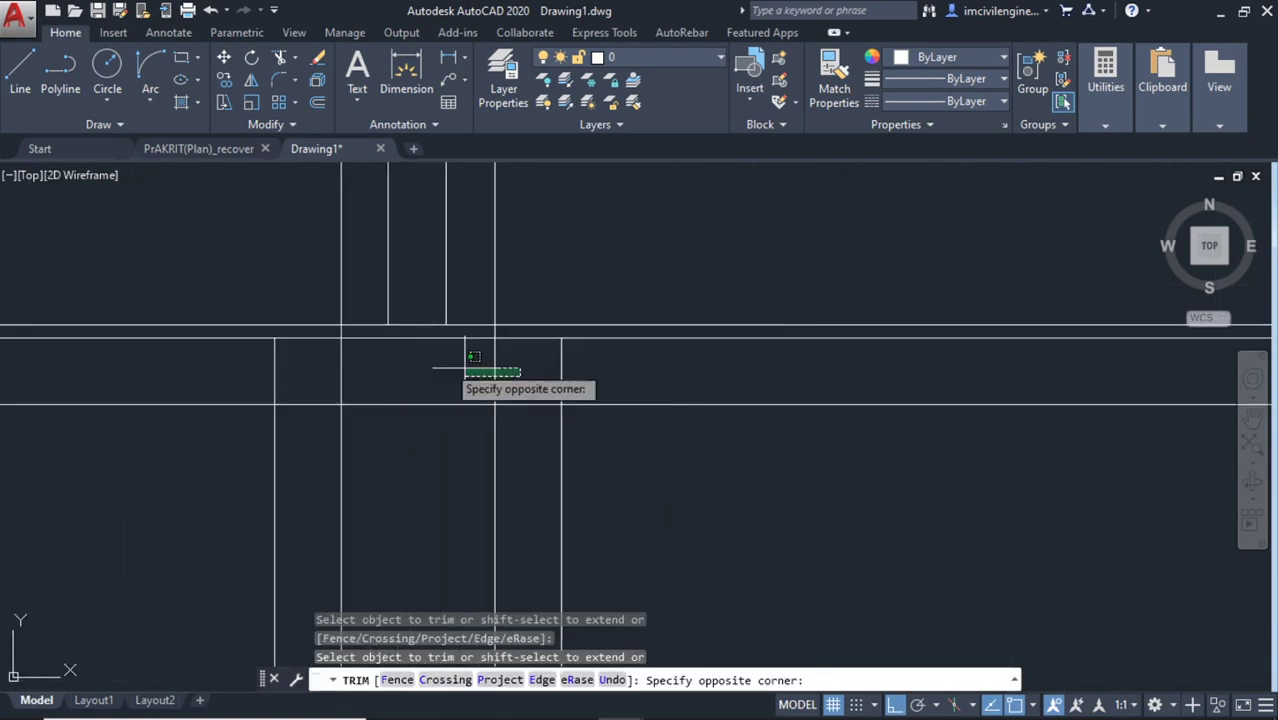
pyautogui.click(560, 518)
pyautogui.scroll(-2, 535, 545)
pyautogui.scroll(-2, 491, 400)
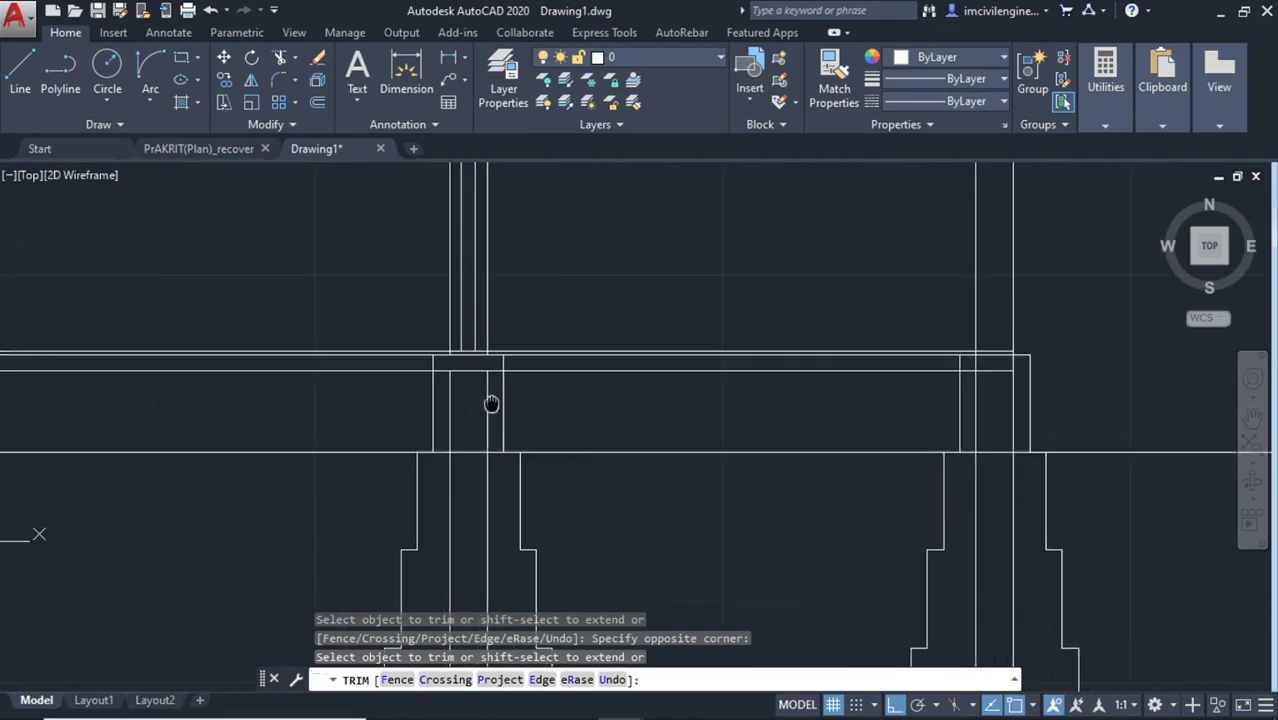
pyautogui.scroll(2, 1082, 347)
pyautogui.scroll(1, 1082, 345)
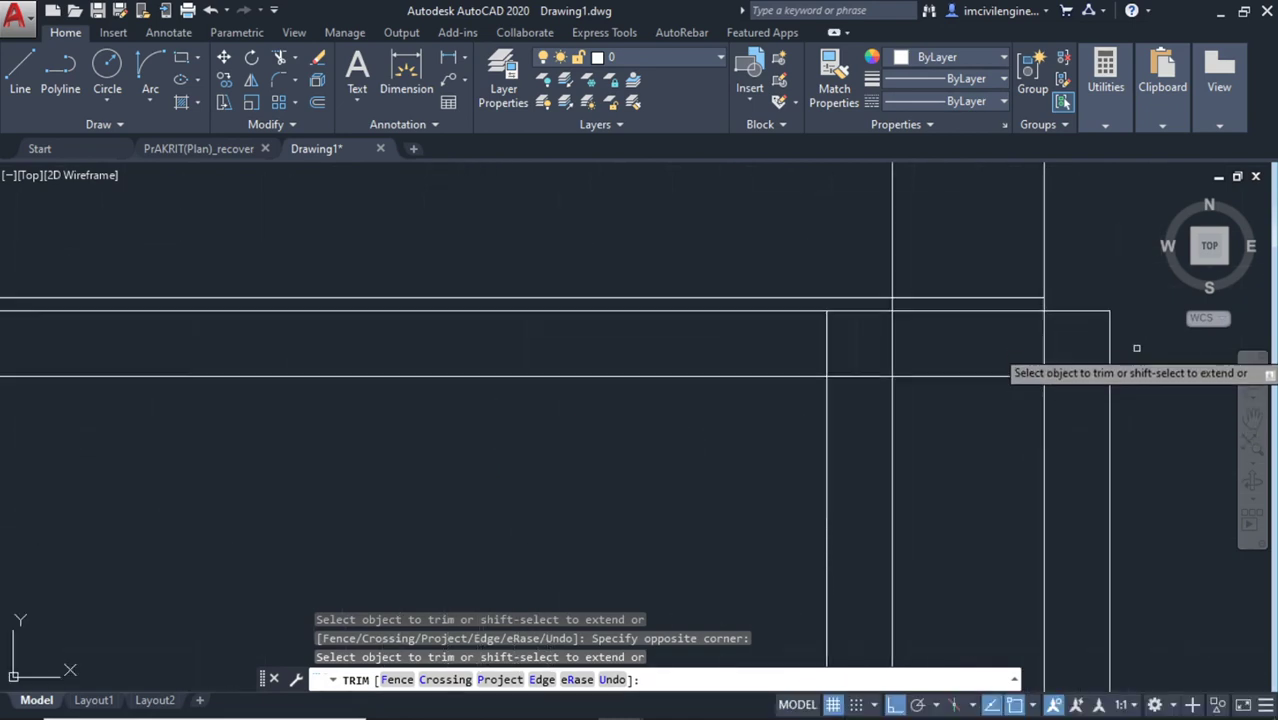
# Trim the right column's lines between the beams and at the beam junction
pyautogui.moveTo(1082, 345); pyautogui.dragTo(828, 342)
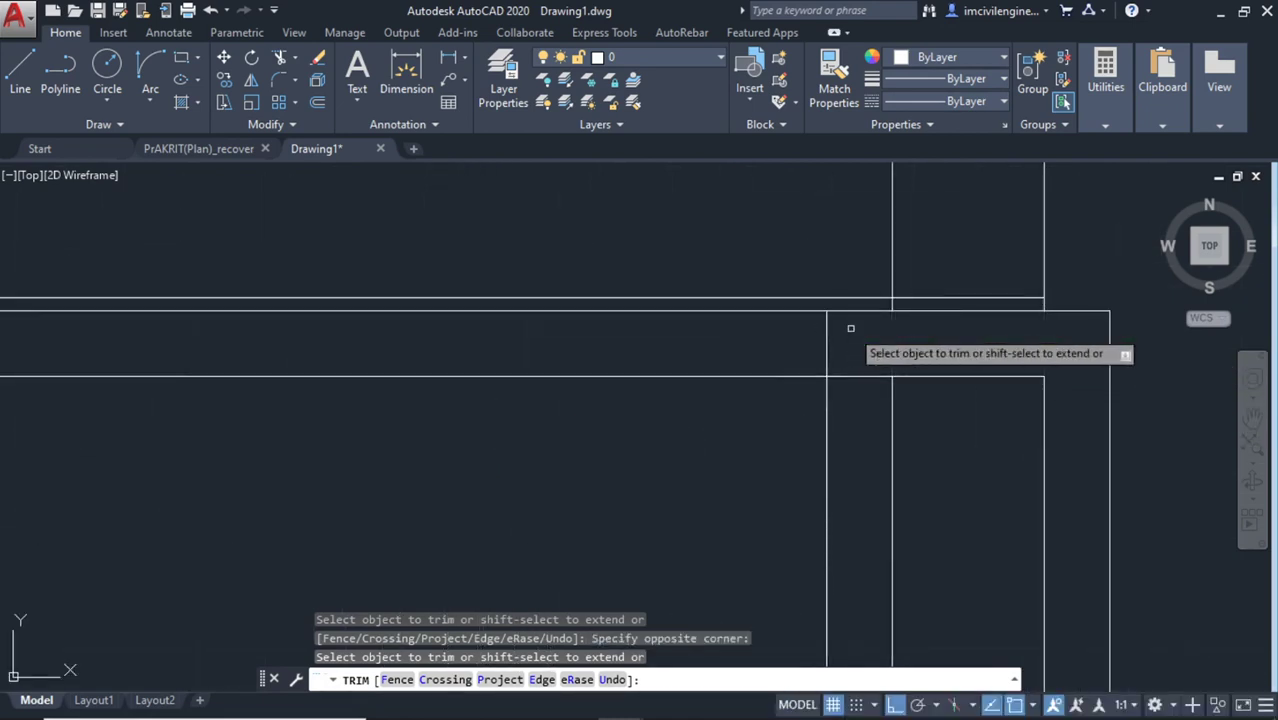
pyautogui.scroll(-3, 935, 495)
pyautogui.scroll(1, 930, 505)
pyautogui.scroll(1, 922, 503)
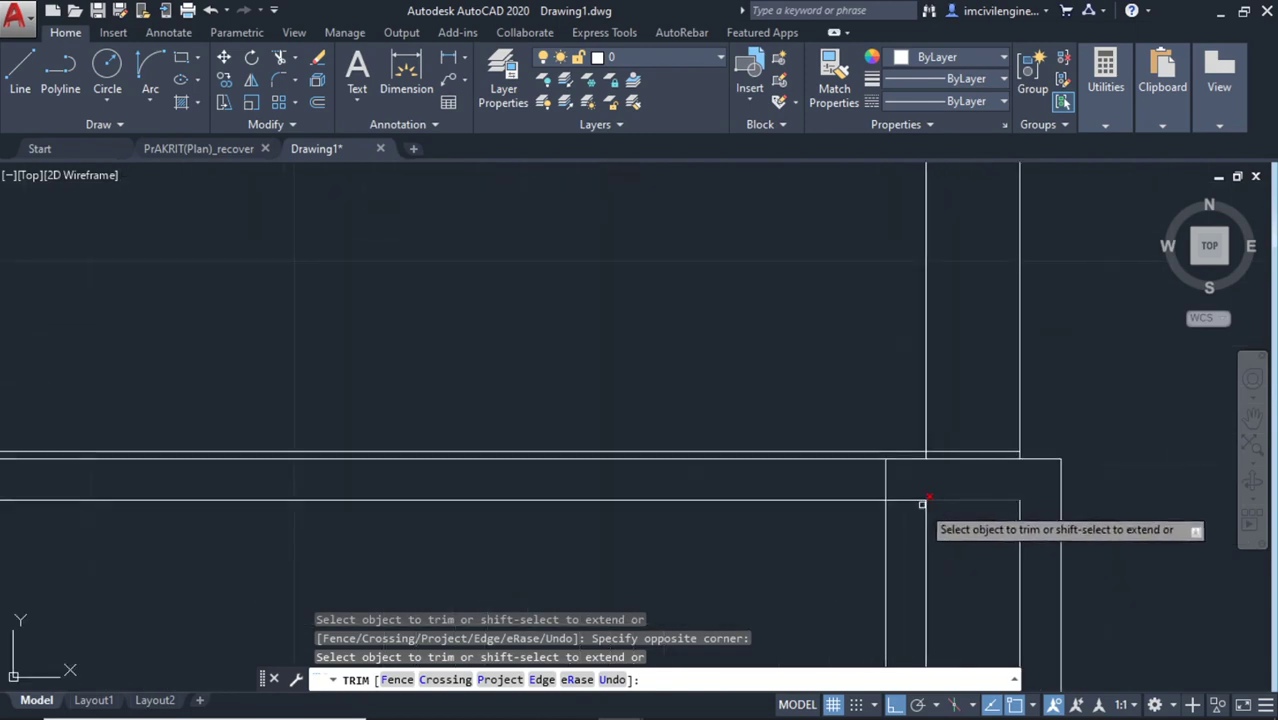
pyautogui.click(922, 503)
pyautogui.scroll(-1, 935, 515)
pyautogui.scroll(-1, 939, 540)
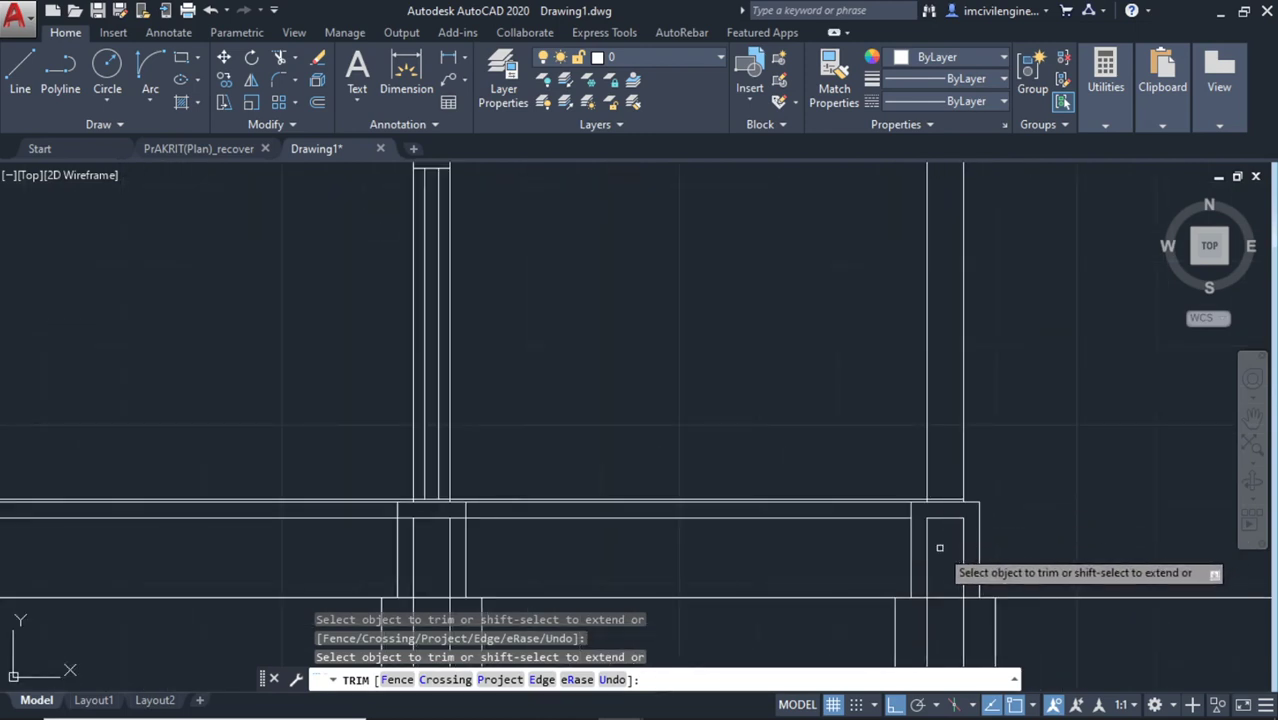
pyautogui.scroll(1, 951, 551)
pyautogui.scroll(-1, 910, 425)
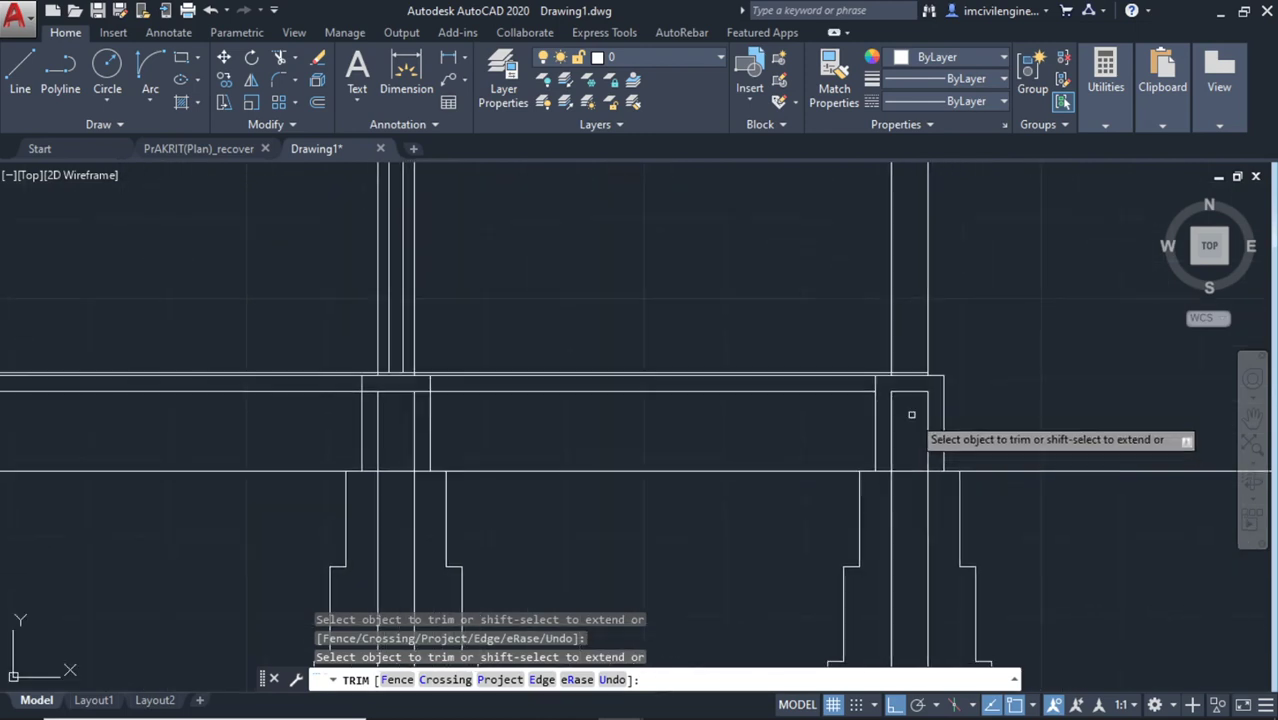
pyautogui.press('Escape')
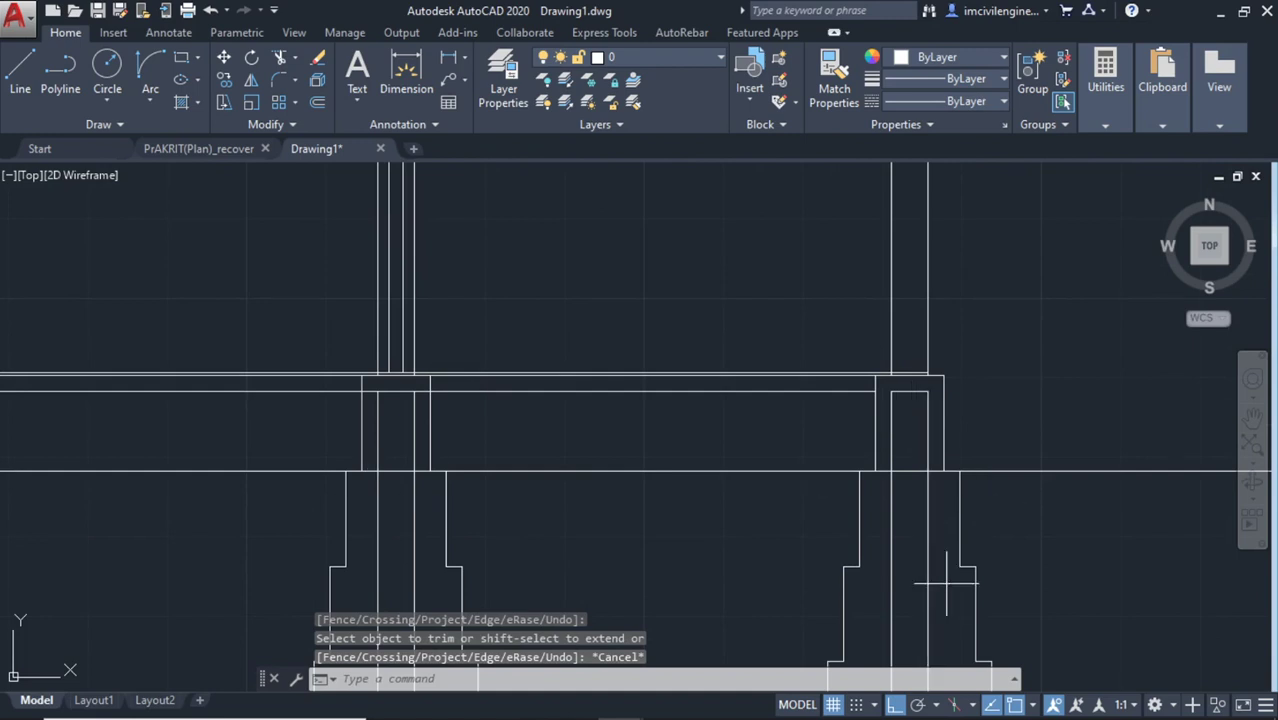
# Undo the trim to restore the right column's vertical line segments
pyautogui.click(946, 584)
pyautogui.click(903, 540)
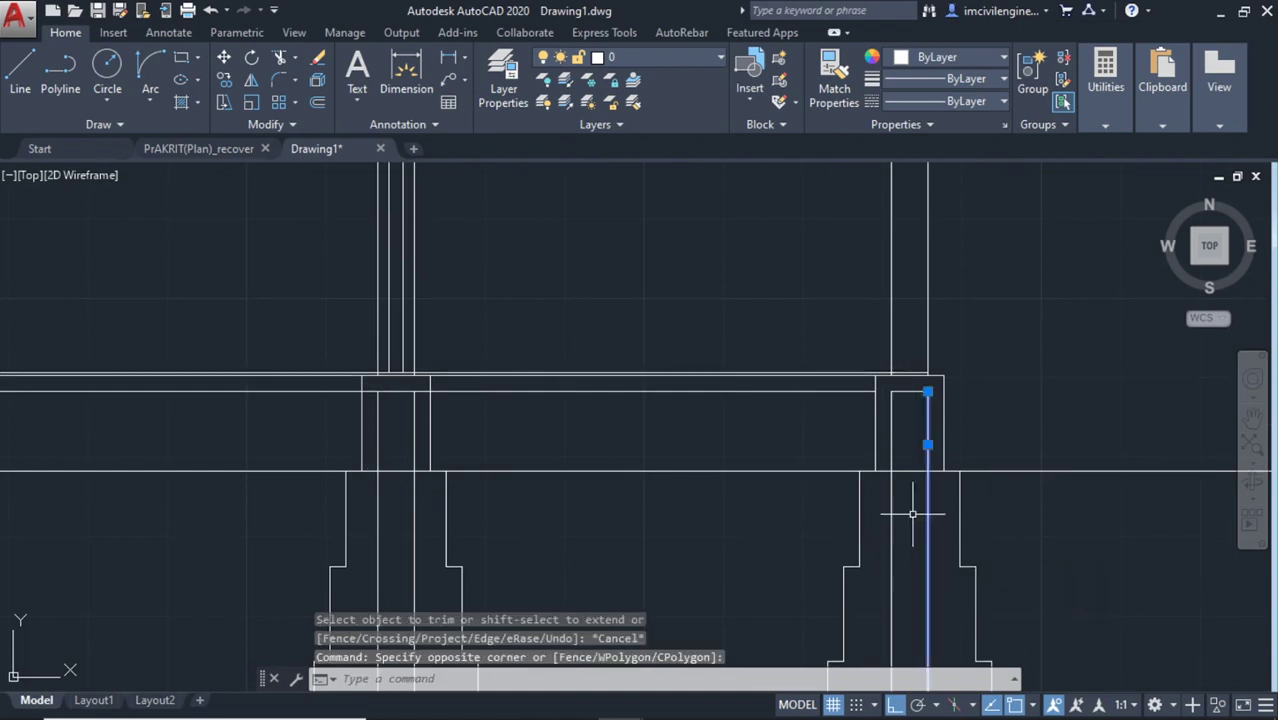
pyautogui.press('Escape')
pyautogui.hotkey('ctrl', 'z')
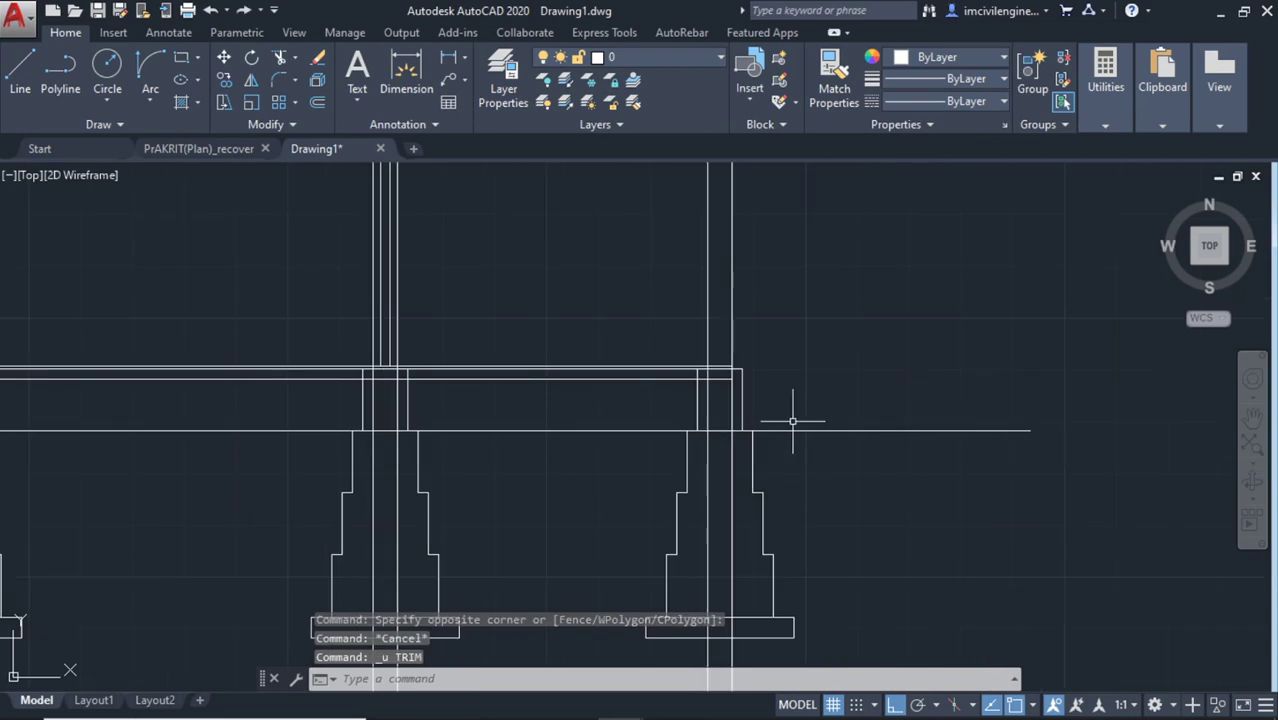
pyautogui.scroll(5, 713, 374)
# Extend the horizontal beam line to the right column's outer edge
pyautogui.click(729, 350)
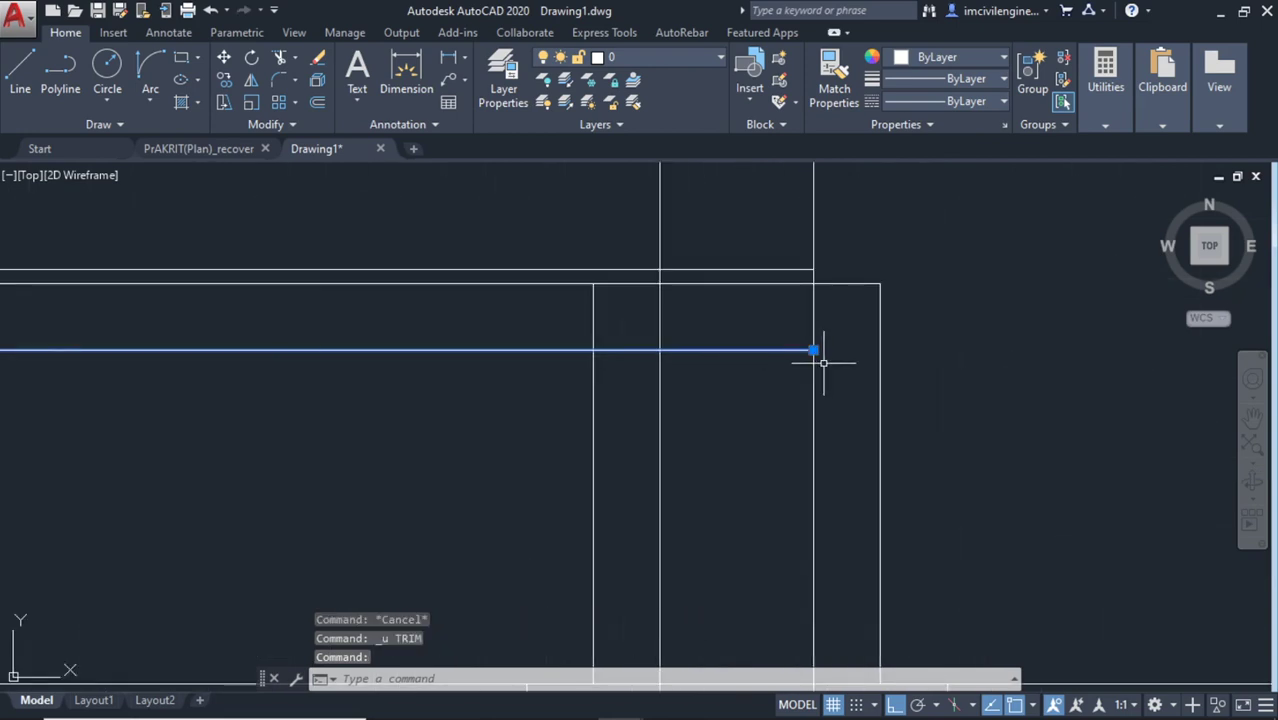
pyautogui.click(815, 350)
pyautogui.click(878, 350)
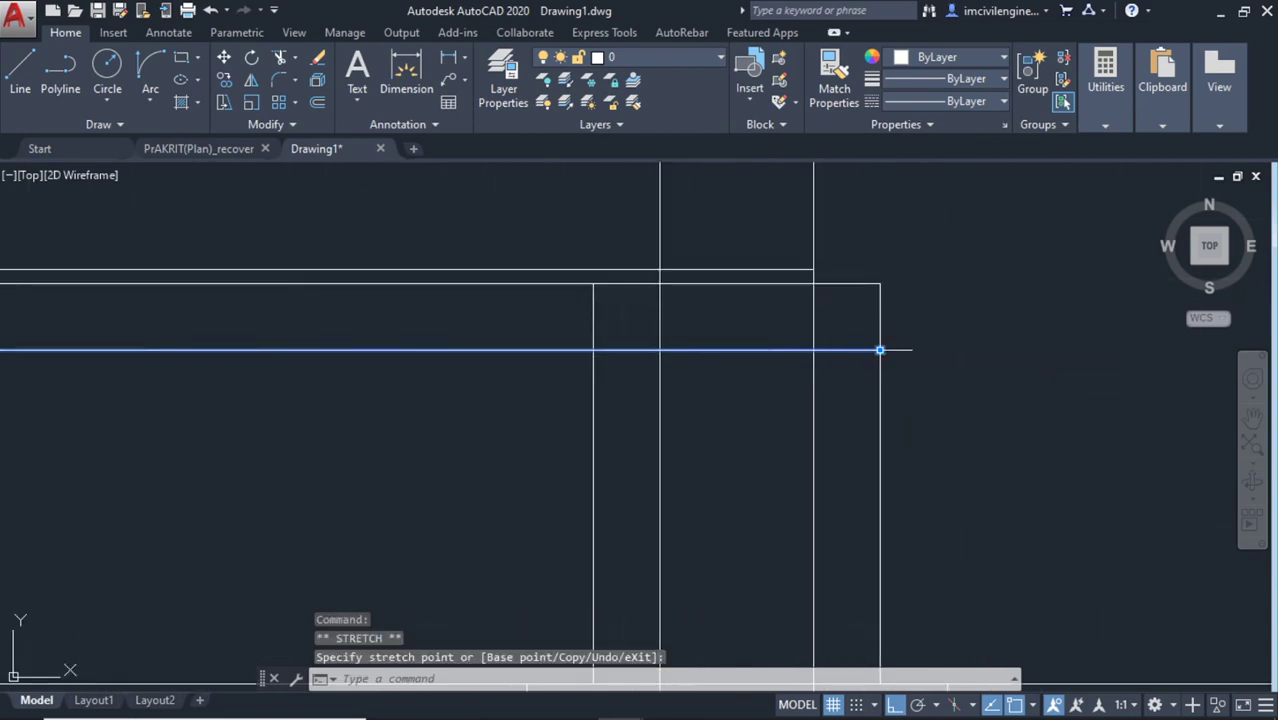
pyautogui.press('Escape')
pyautogui.write('tr')
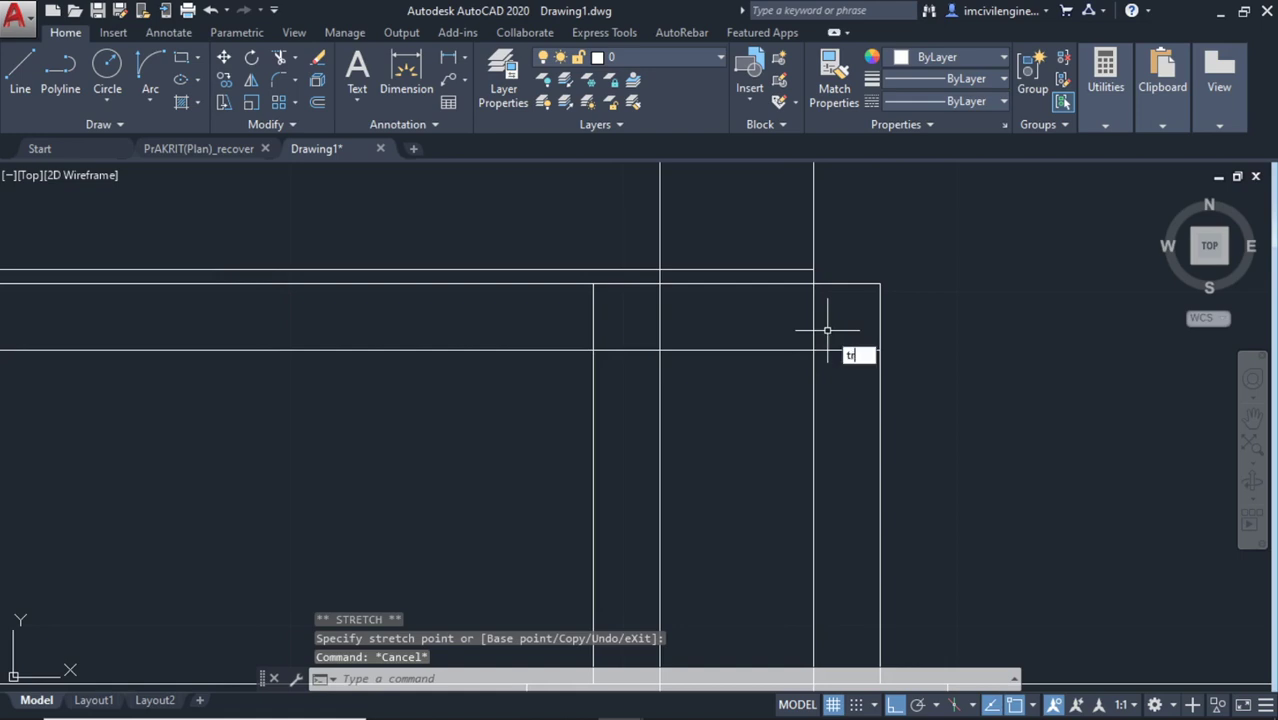
# Abandon a trim attempt and erase the two stray vertical lines below the plinth
pyautogui.press('Return')
pyautogui.click(827, 334)
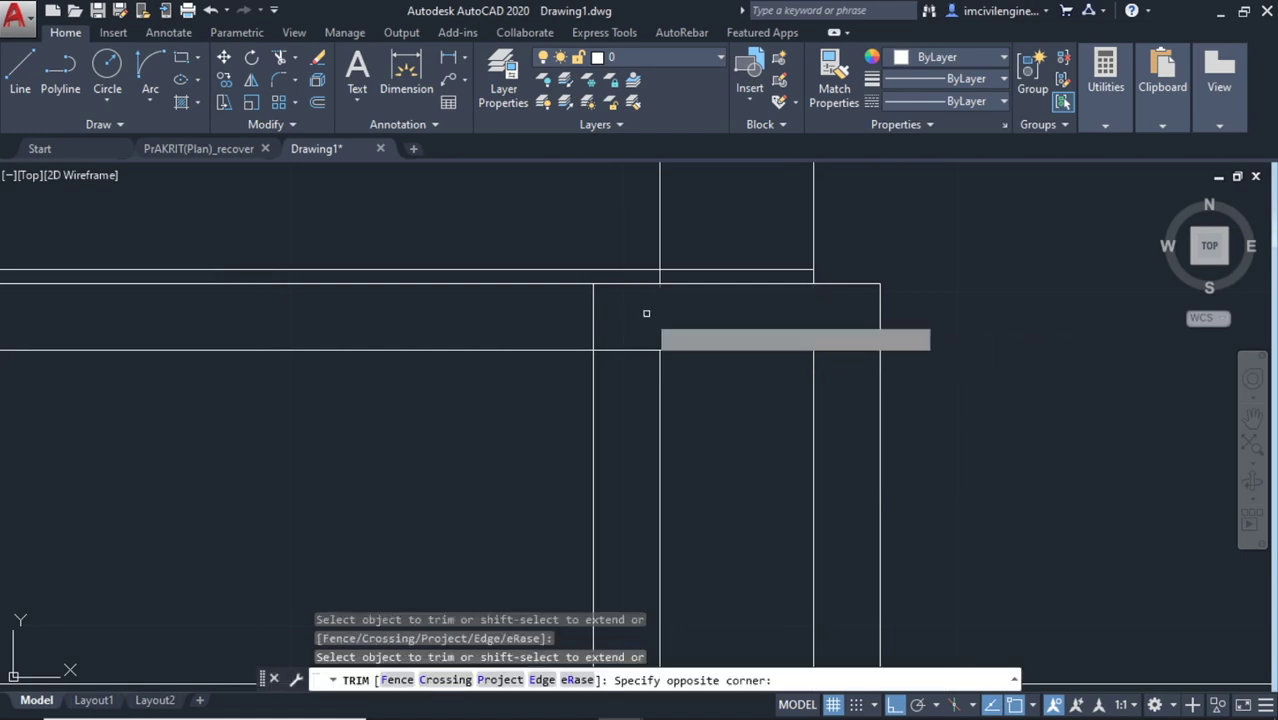
pyautogui.click(646, 313)
pyautogui.press('Escape')
pyautogui.click(829, 494)
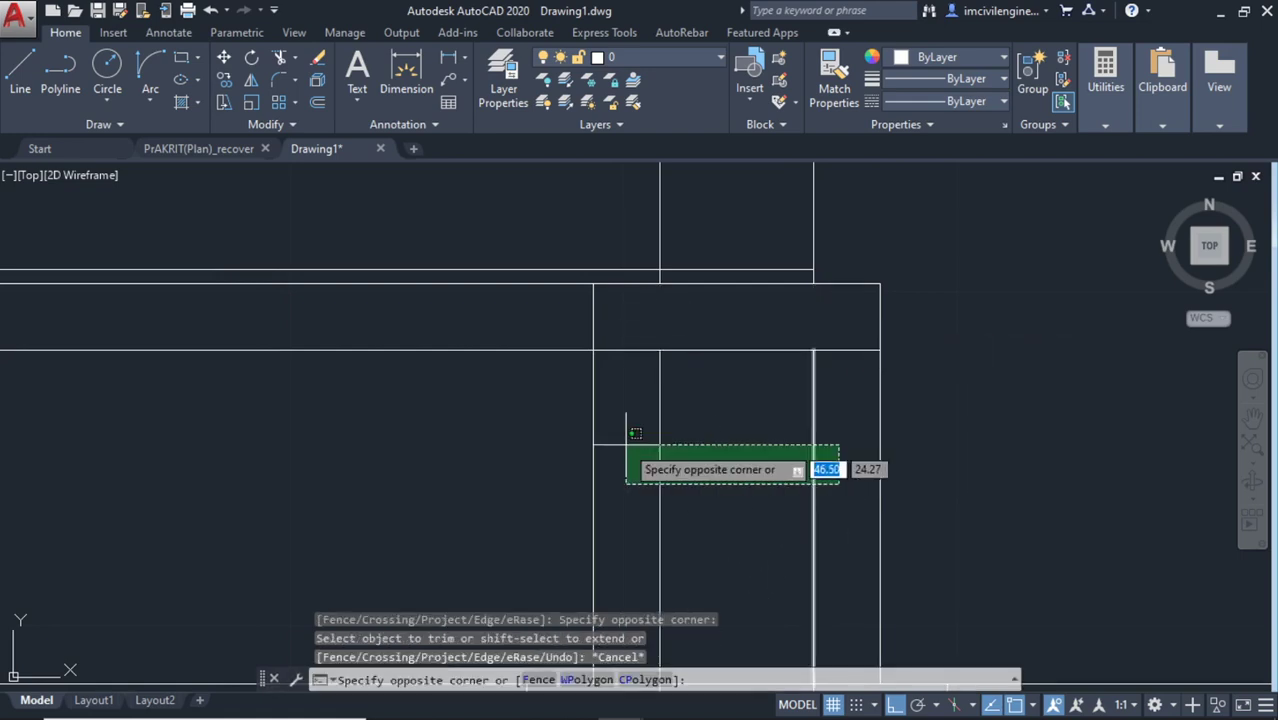
pyautogui.click(622, 428)
pyautogui.press('Delete')
pyautogui.scroll(-2, 709, 557)
pyautogui.scroll(-2, 709, 557)
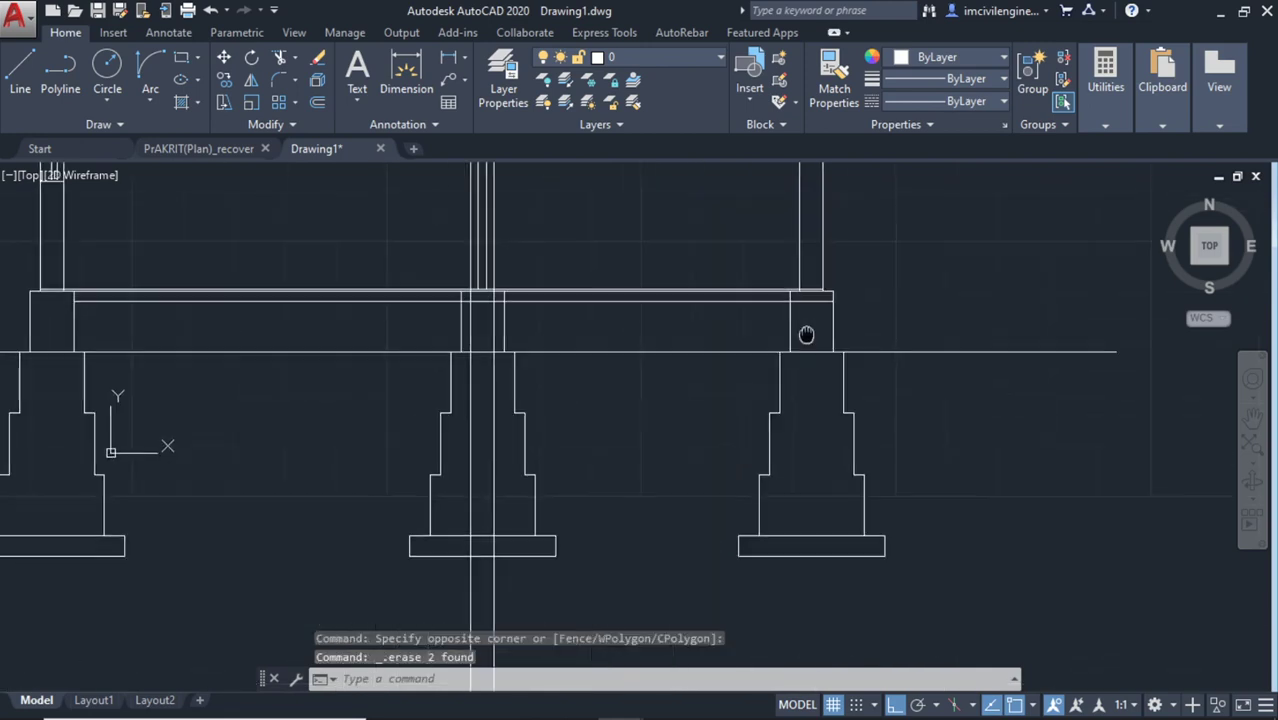
pyautogui.scroll(2, 510, 503)
# Select the two vertical lines through the footing, then clear the selection
pyautogui.click(514, 511)
pyautogui.click(418, 445)
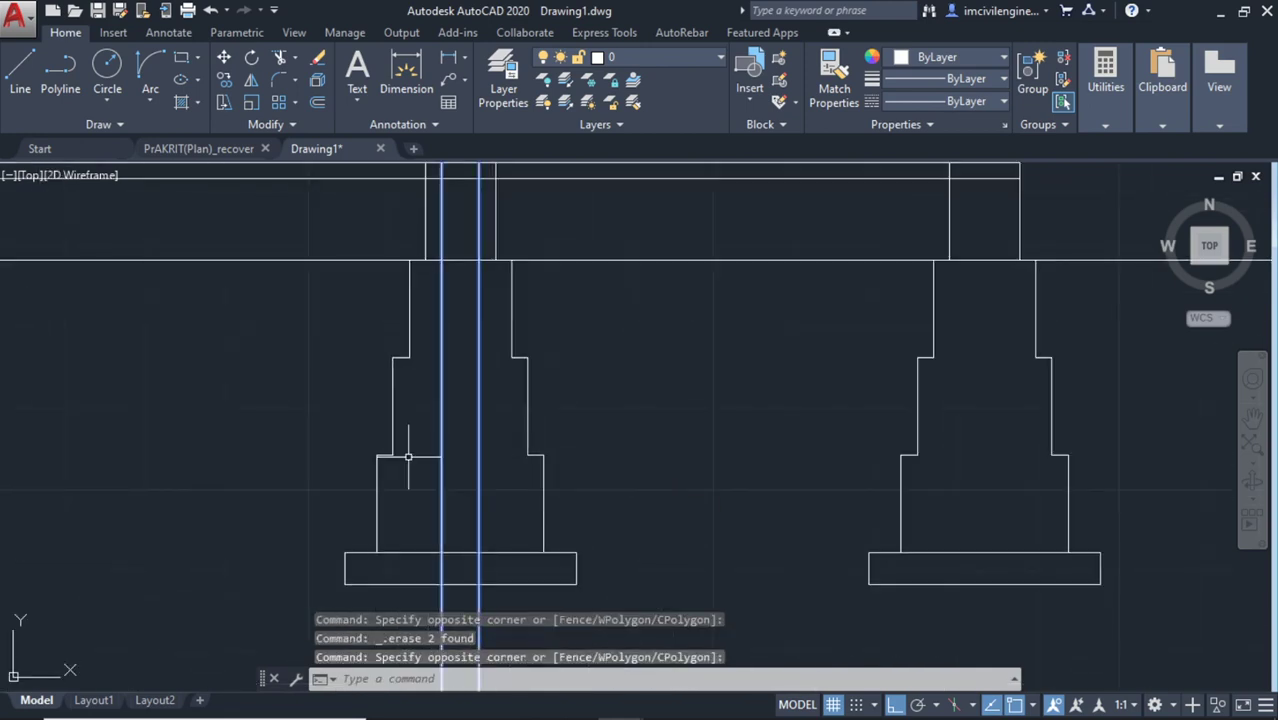
pyautogui.scroll(-2, 428, 450)
pyautogui.scroll(-2, 428, 452)
pyautogui.scroll(2, 427, 456)
pyautogui.scroll(-1, 427, 456)
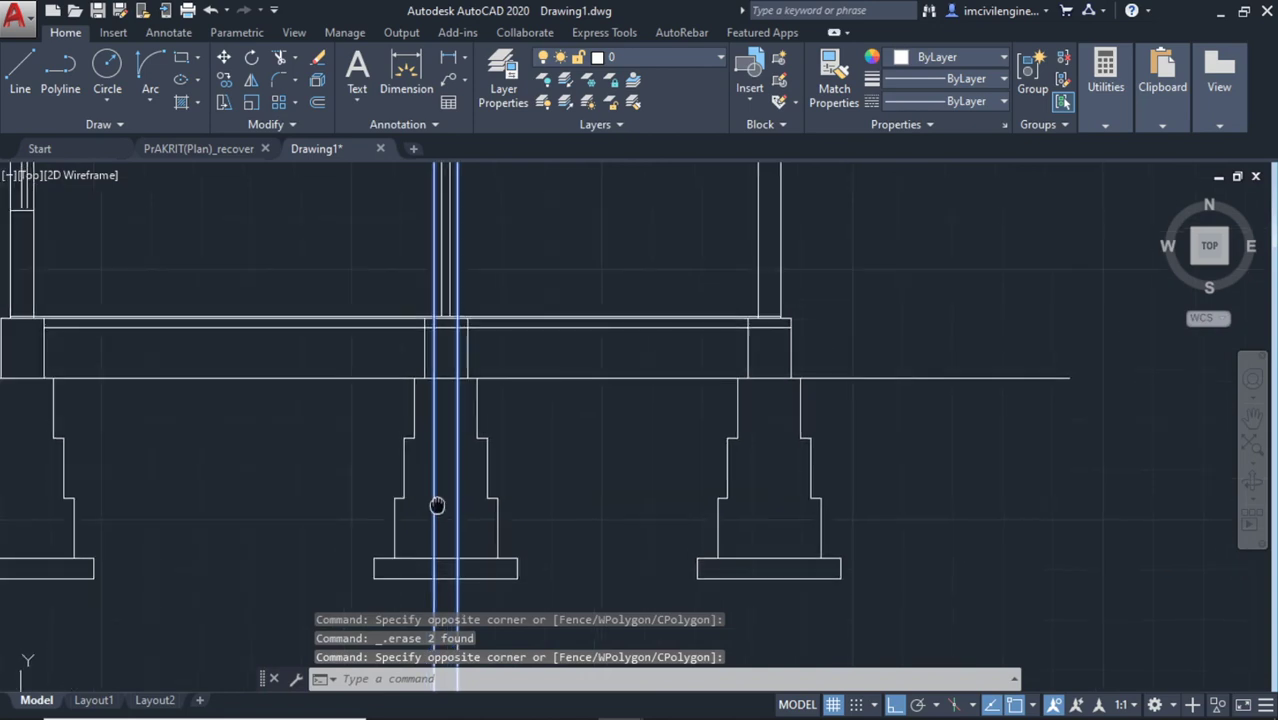
pyautogui.scroll(1, 436, 508)
pyautogui.press('Escape')
pyautogui.scroll(2, 432, 300)
pyautogui.scroll(2, 436, 312)
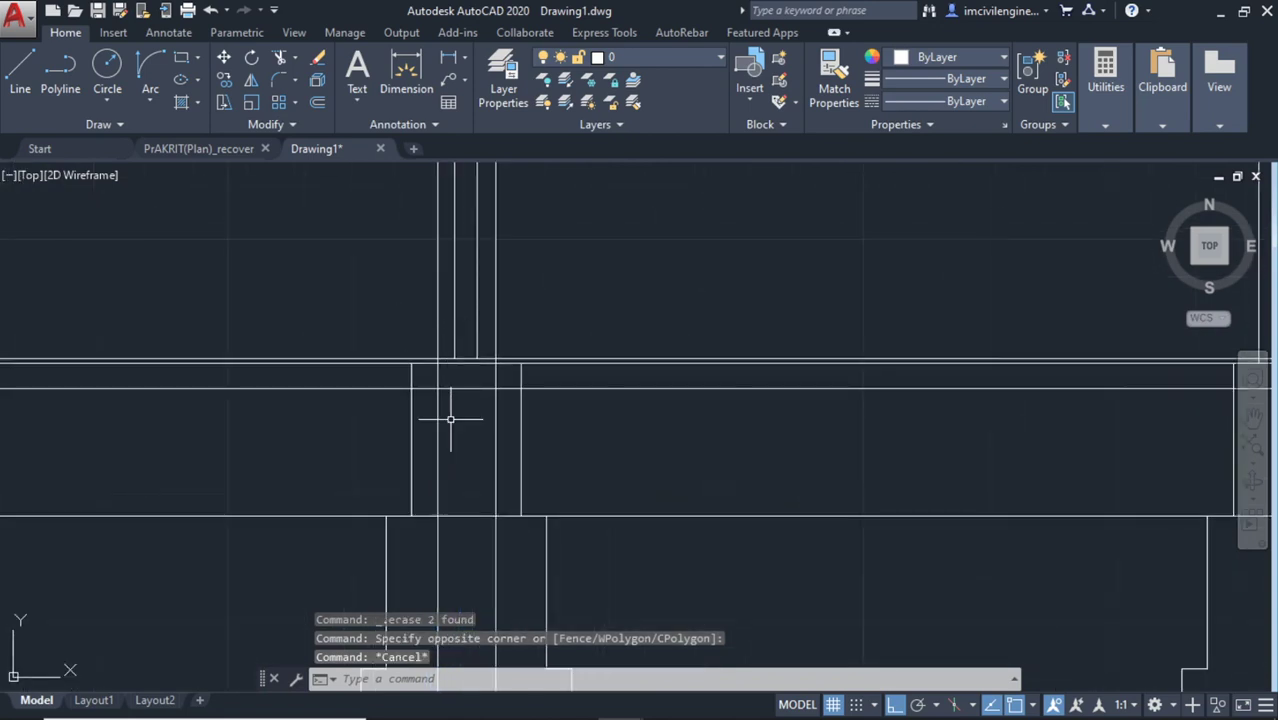
pyautogui.write('tr')
pyautogui.press('Return')
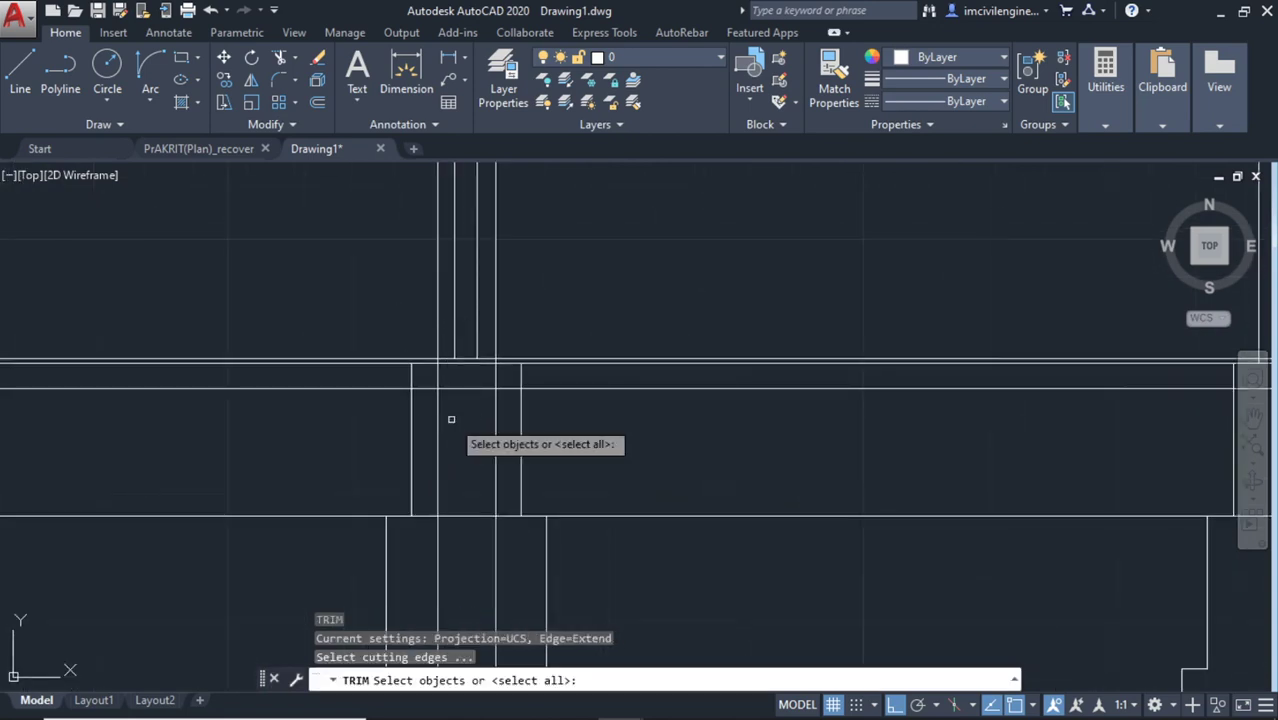
# Pick cutting edges at the middle column junction, then cancel the trim
pyautogui.scroll(1, 452, 419)
pyautogui.click(505, 361)
pyautogui.click(357, 354)
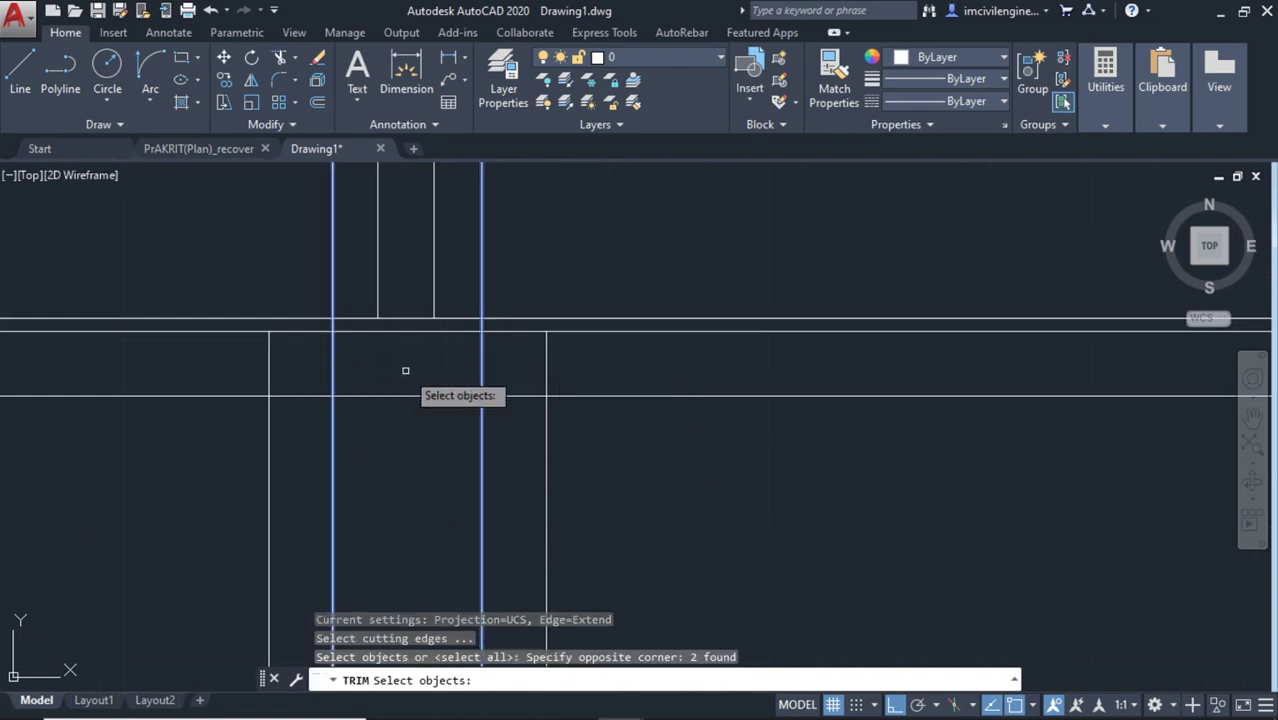
pyautogui.press('Escape')
pyautogui.press('Return')
pyautogui.press('Return')
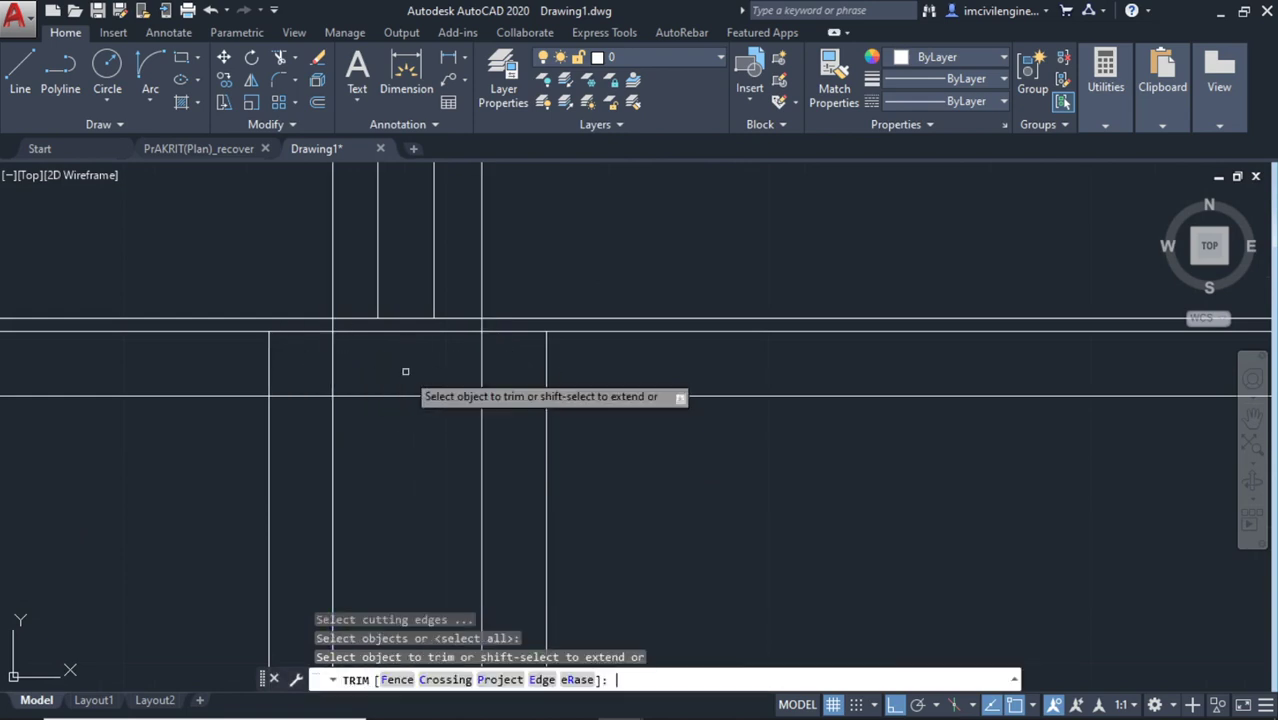
pyautogui.click(512, 366)
pyautogui.press('Escape')
pyautogui.scroll(-3, 465, 484)
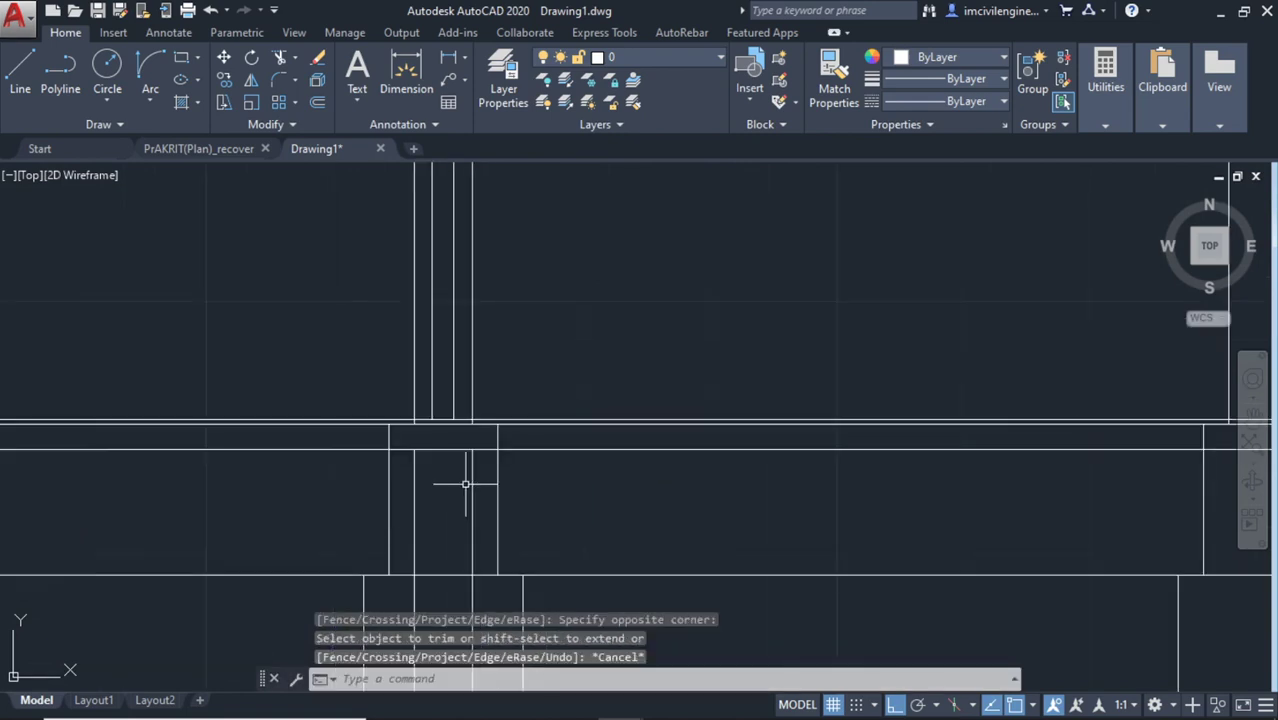
# Erase the two leftover vertical lines and bring the whole cross-section and plan into view
pyautogui.click(491, 492)
pyautogui.click(400, 462)
pyautogui.press('Delete')
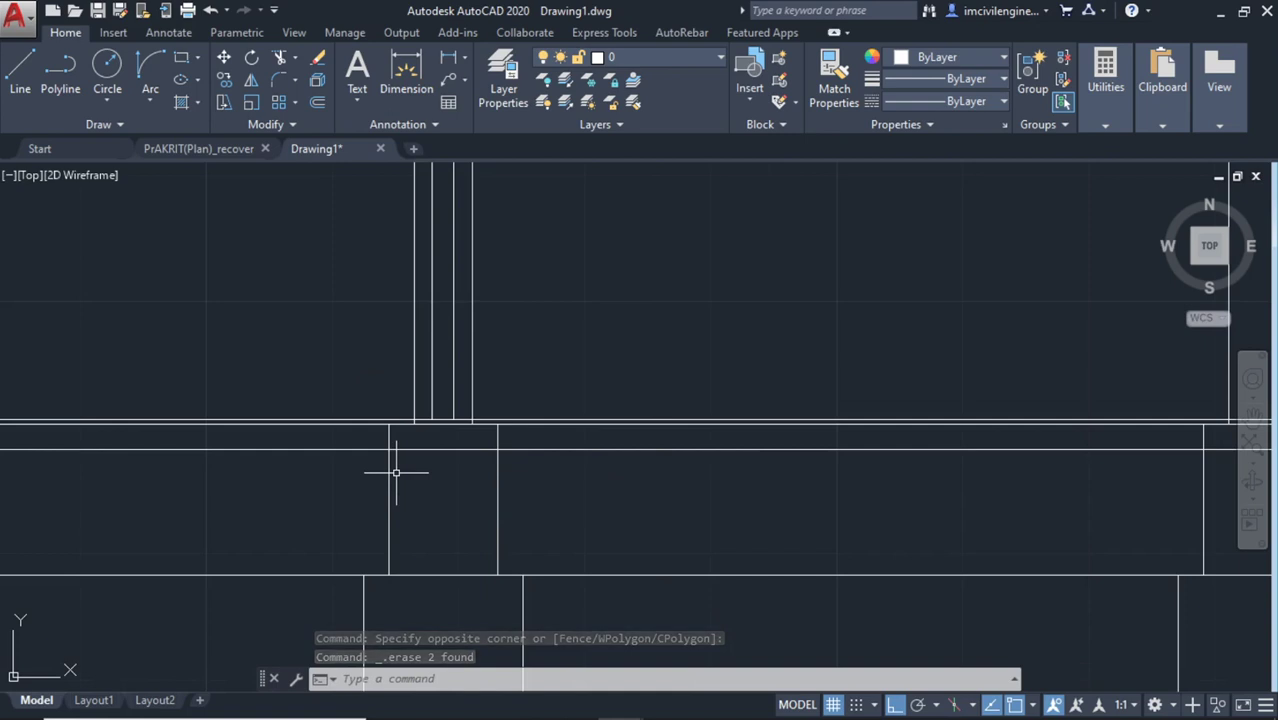
pyautogui.scroll(-5, 396, 472)
pyautogui.moveTo(480, 402)
pyautogui.mouseDown(button='middle')
pyautogui.moveTo(537, 351)
pyautogui.moveTo(595, 345)
pyautogui.mouseUp(button='middle')
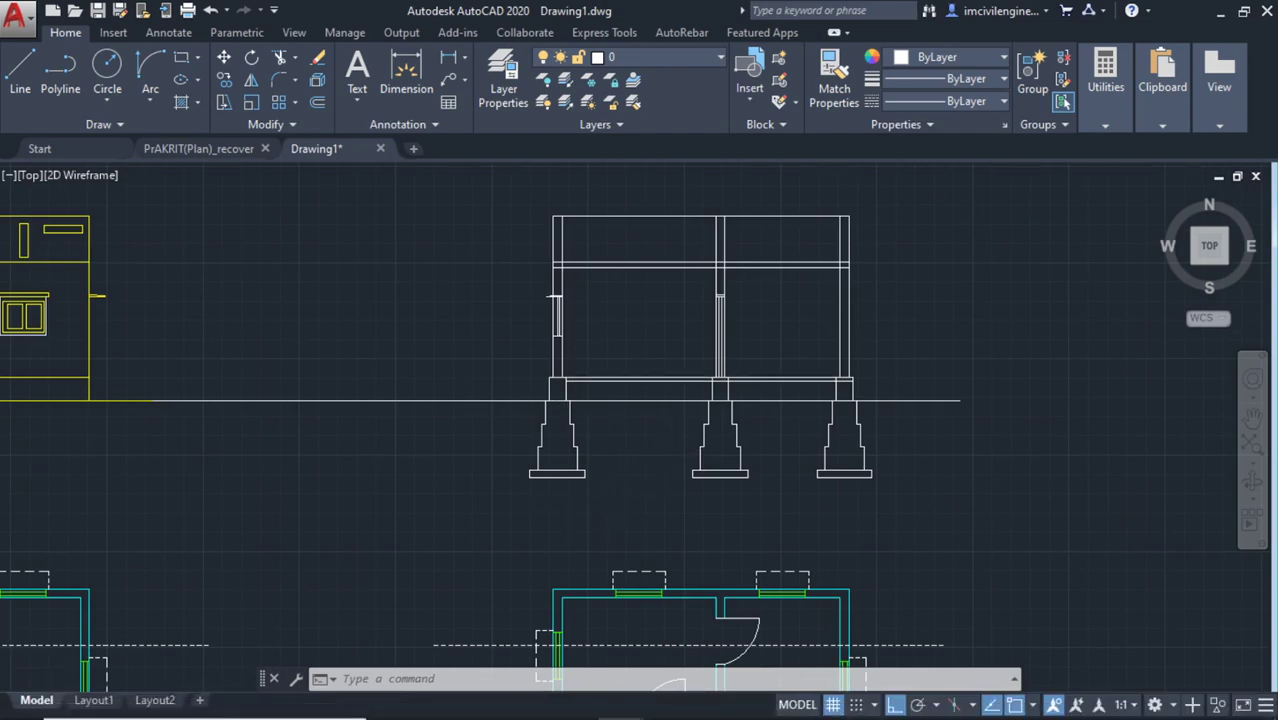
# Save the drawing with file name 02 in the AUTOCAD folder
pyautogui.scroll(-5, 670, 448)
pyautogui.scroll(1, 664, 448)
pyautogui.scroll(2, 620, 383)
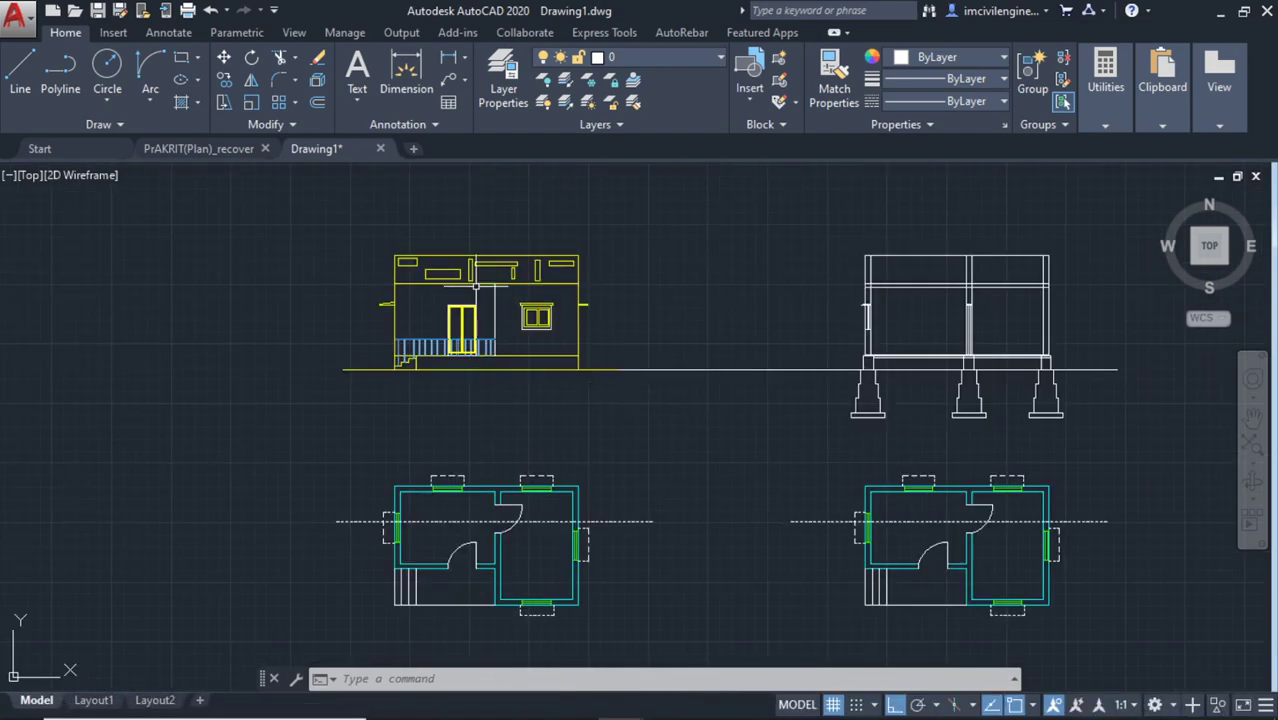
pyautogui.click(99, 10)
pyautogui.write('02')
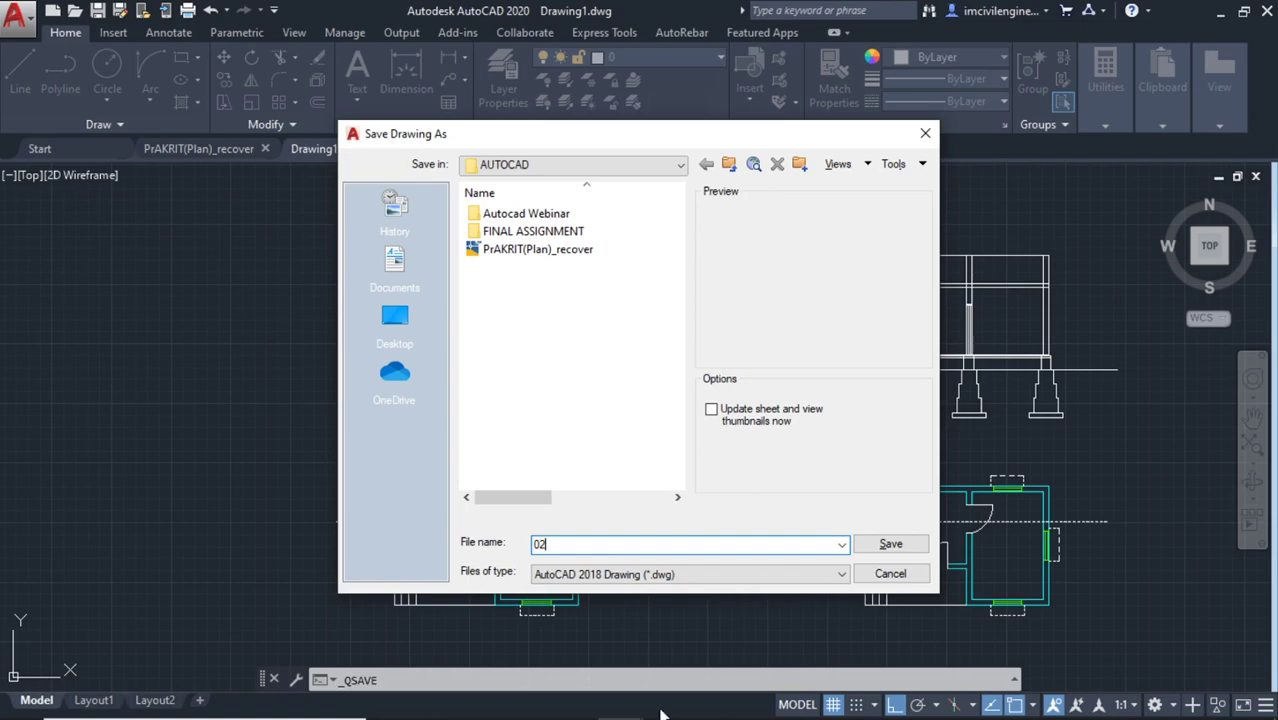
pyautogui.click(890, 543)
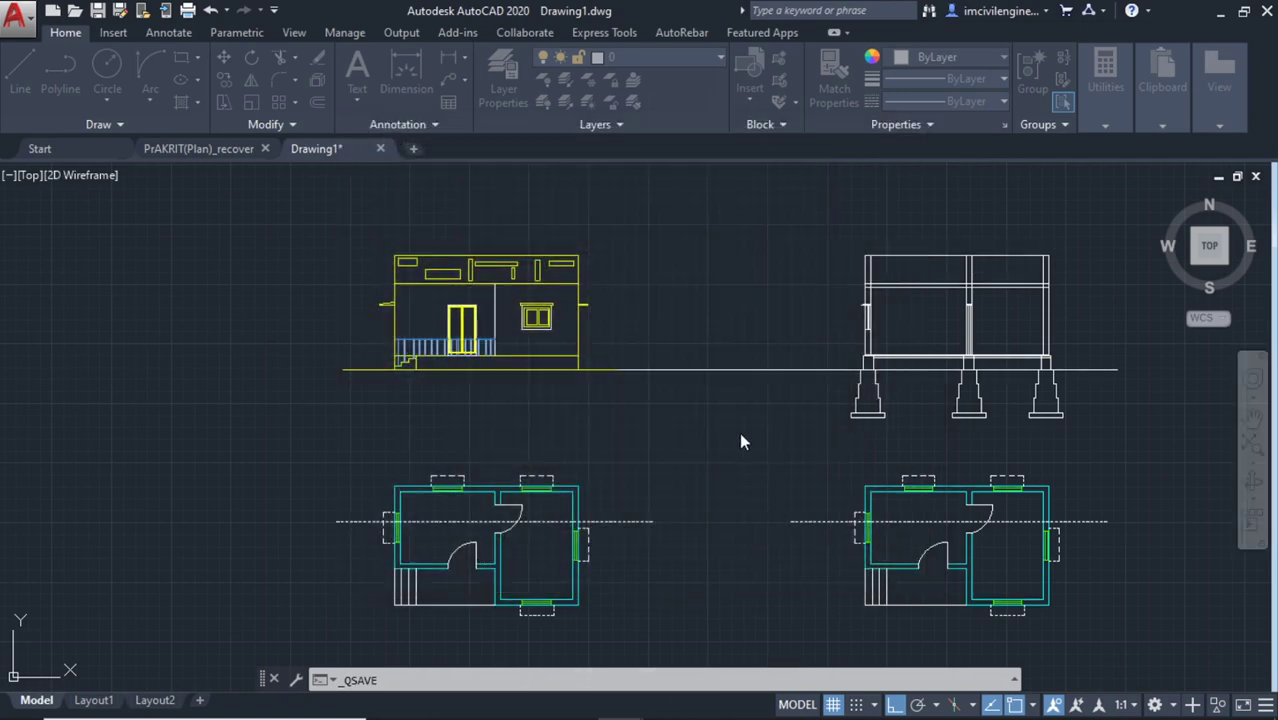
pyautogui.scroll(-2, 693, 515)
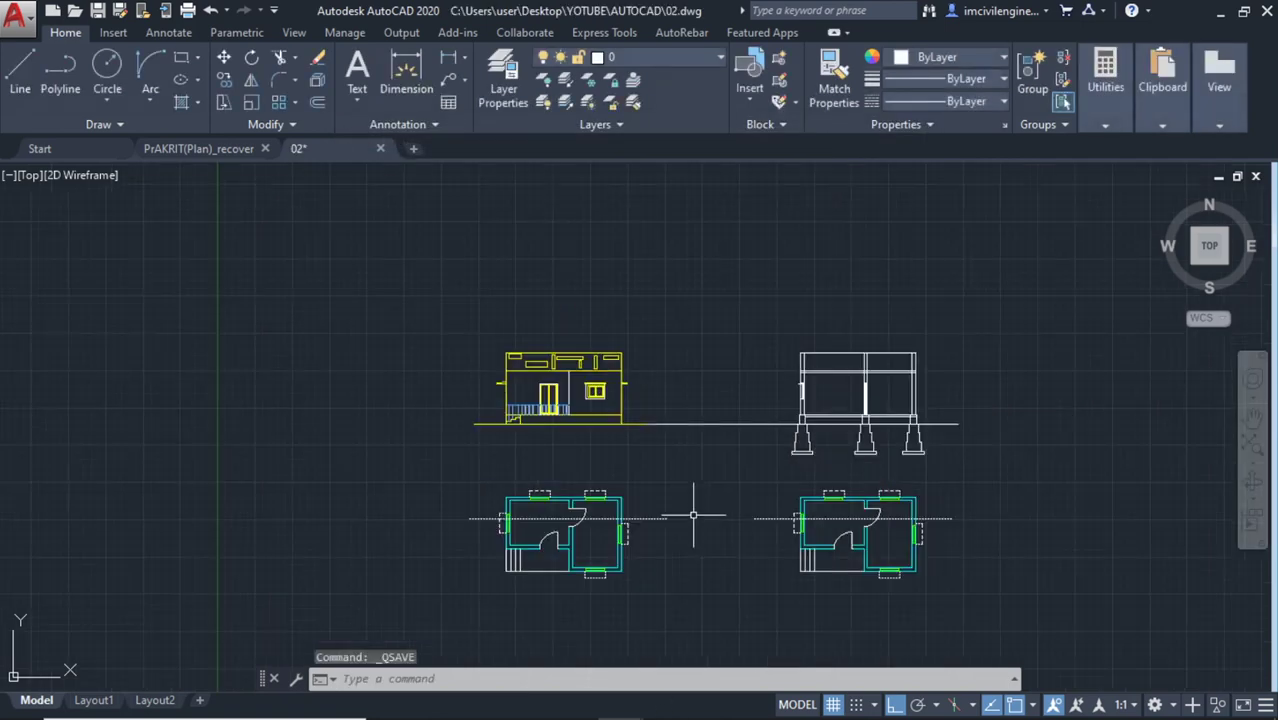
pyautogui.moveTo(712, 494); pyautogui.dragTo(682, 474, button='middle')
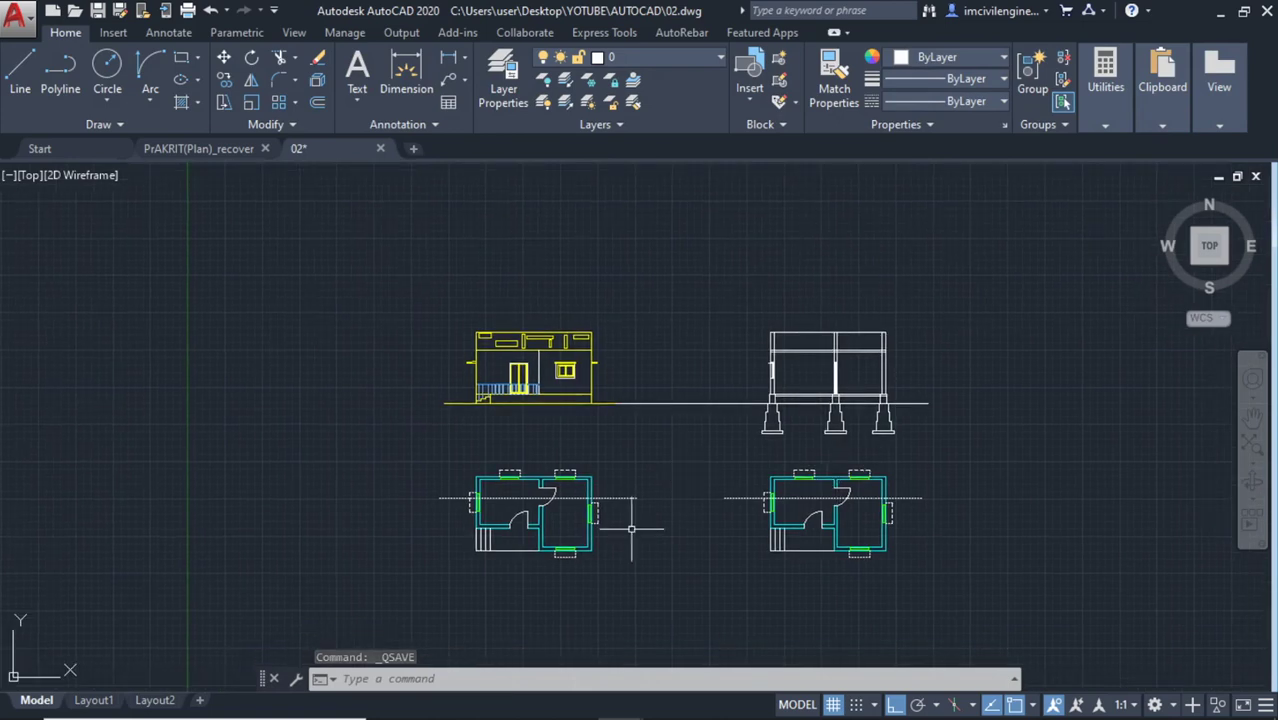
pyautogui.scroll(2, 545, 434)
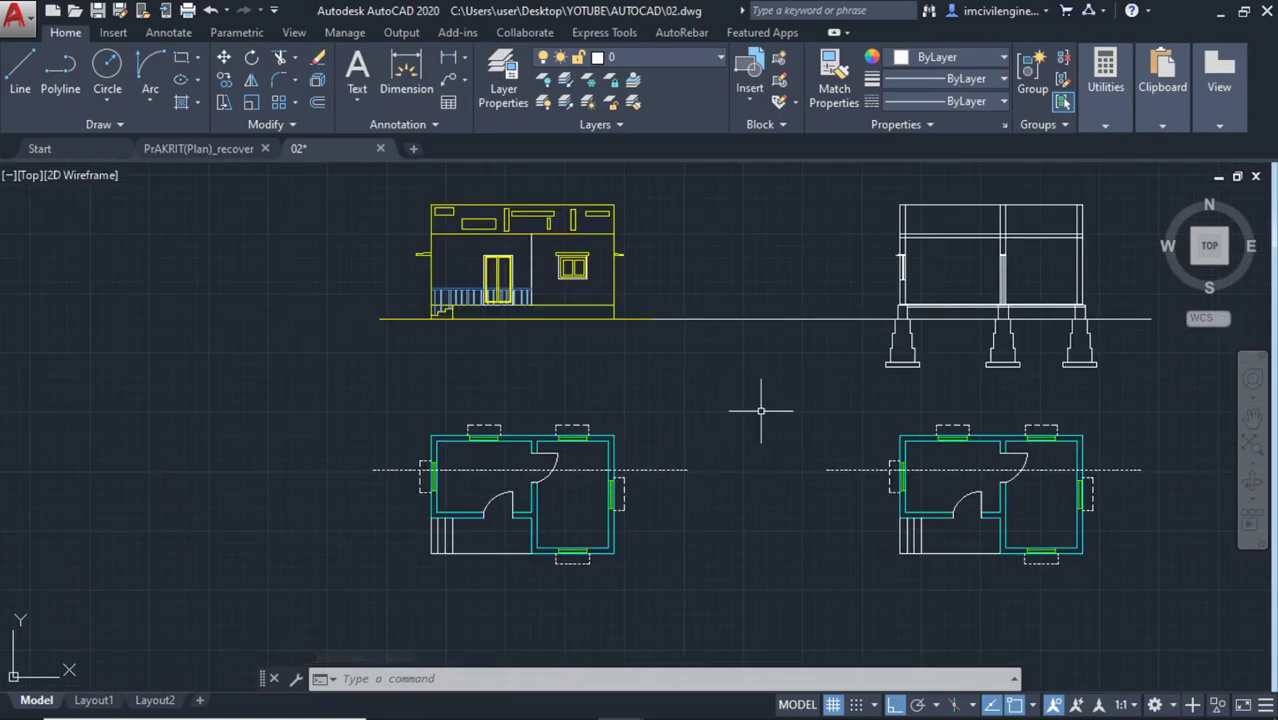
pyautogui.scroll(1, 761, 414)
pyautogui.moveTo(761, 414); pyautogui.dragTo(558, 450, button='middle')
pyautogui.scroll(4, 815, 320)
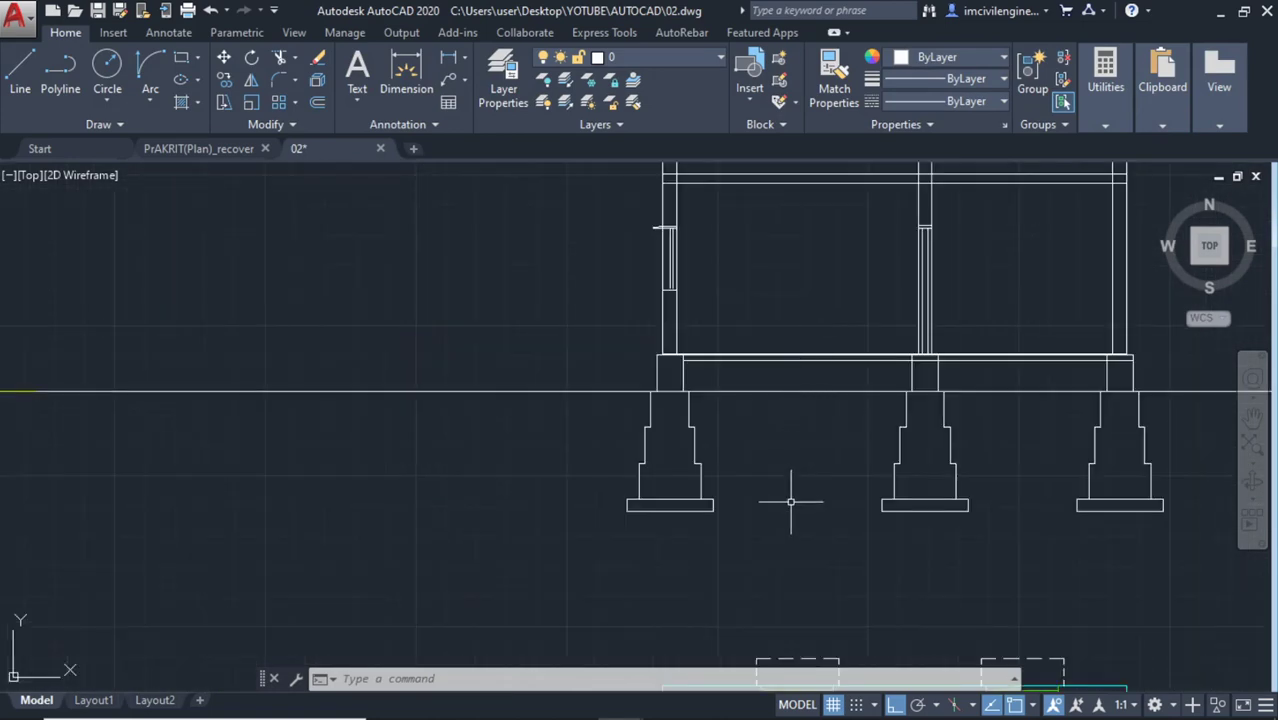
pyautogui.moveTo(782, 464); pyautogui.dragTo(768, 464, button='middle')
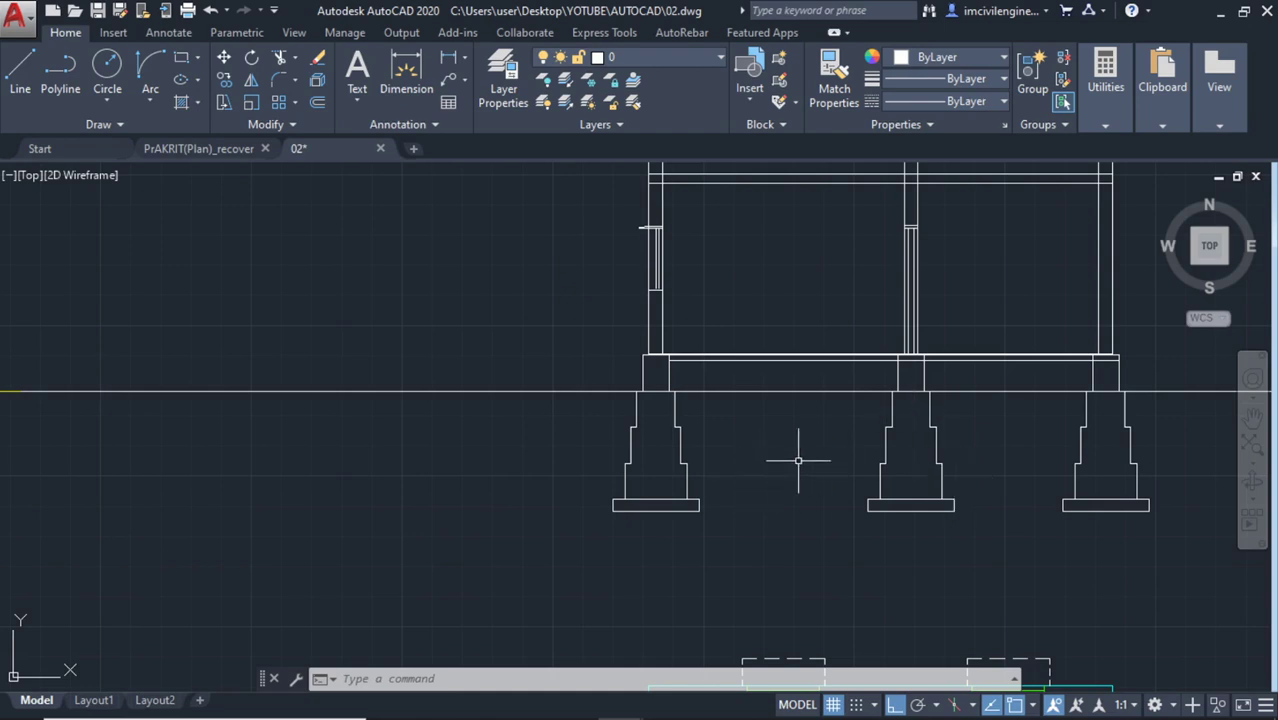
pyautogui.moveTo(798, 460); pyautogui.dragTo(804, 558, button='middle')
pyautogui.scroll(-3, 812, 360)
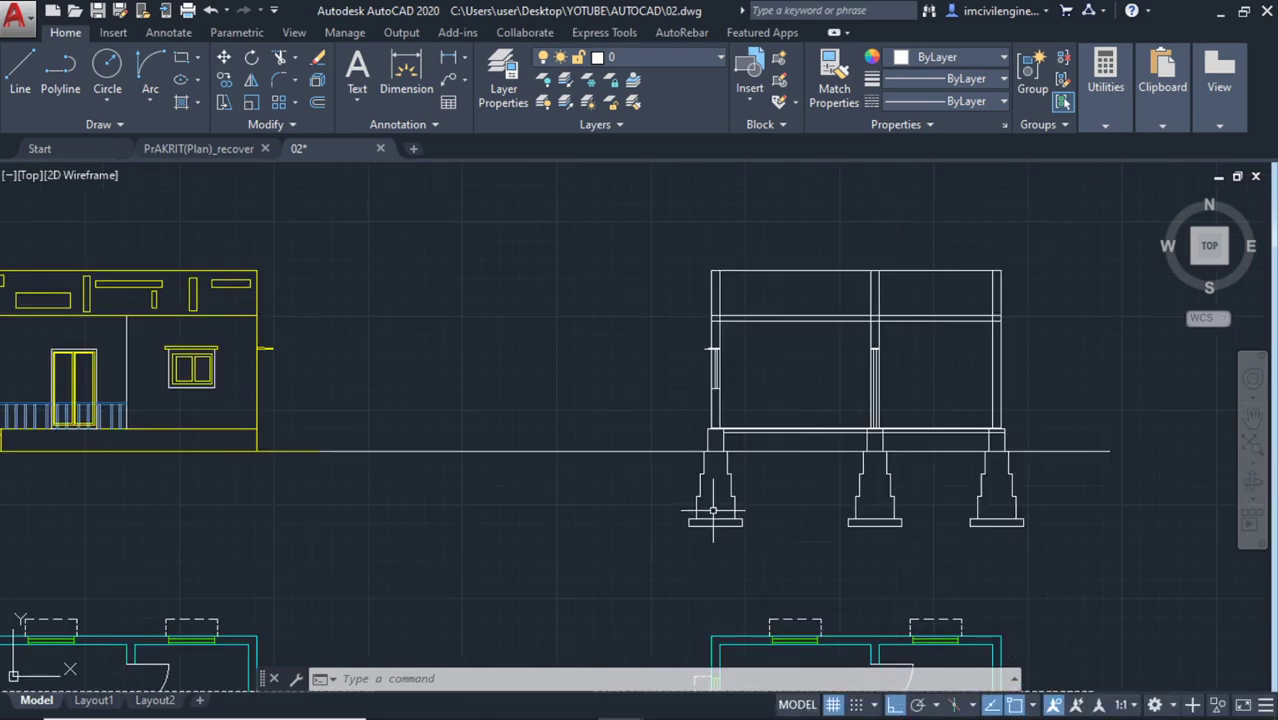
pyautogui.scroll(3, 785, 485)
pyautogui.scroll(4, 738, 416)
pyautogui.scroll(-4, 738, 416)
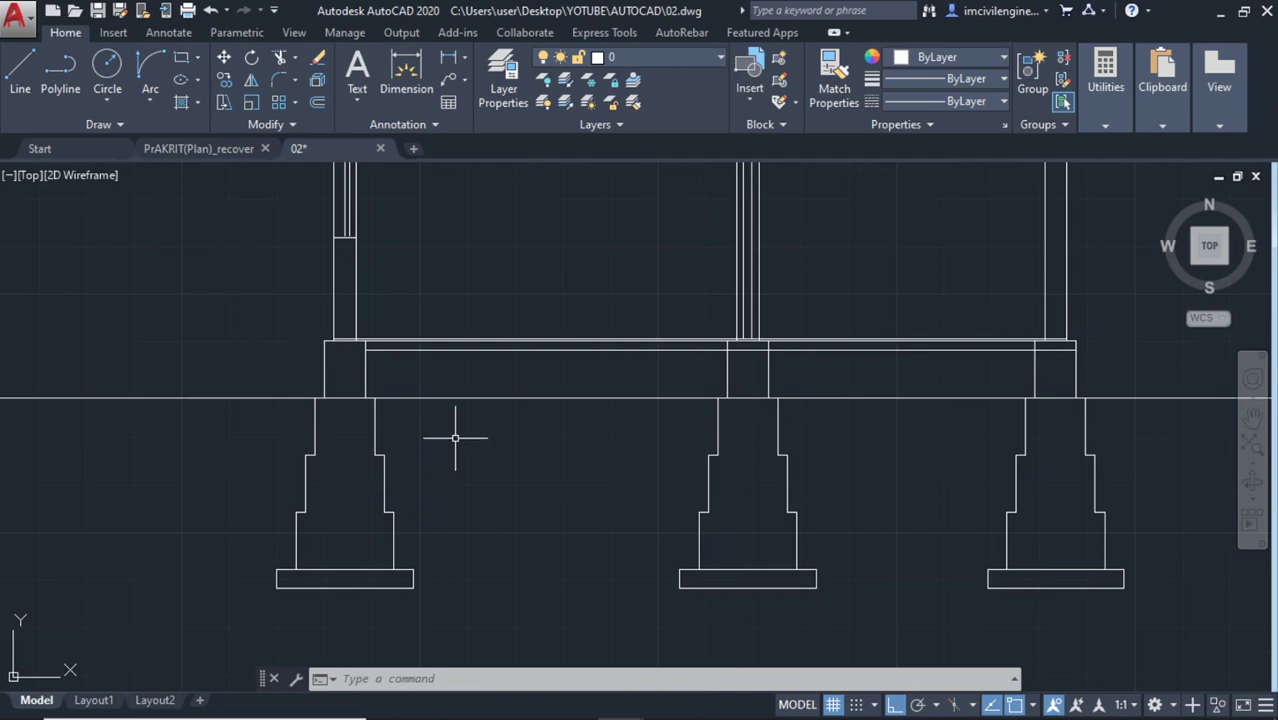
pyautogui.scroll(-3, 455, 437)
pyautogui.scroll(-1, 491, 366)
pyautogui.moveTo(491, 366)
pyautogui.mouseDown(button='middle')
pyautogui.moveTo(505, 406)
pyautogui.moveTo(571, 430)
pyautogui.mouseUp(button='middle')
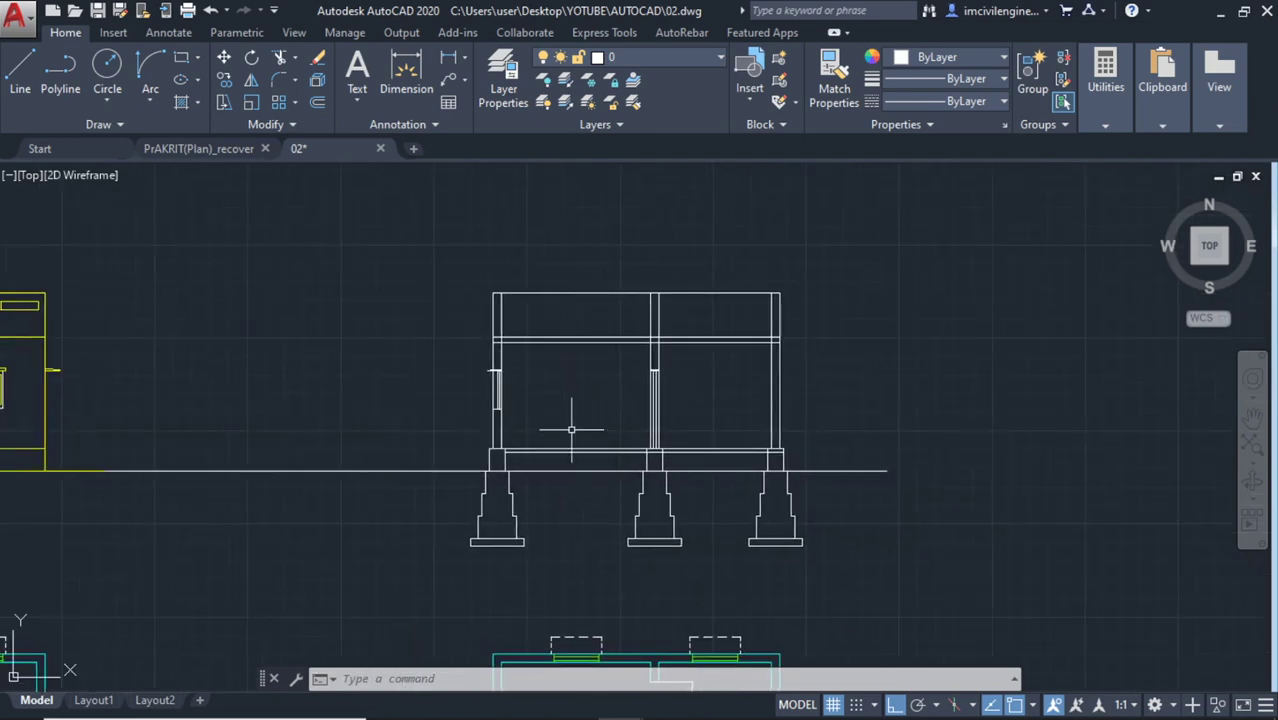